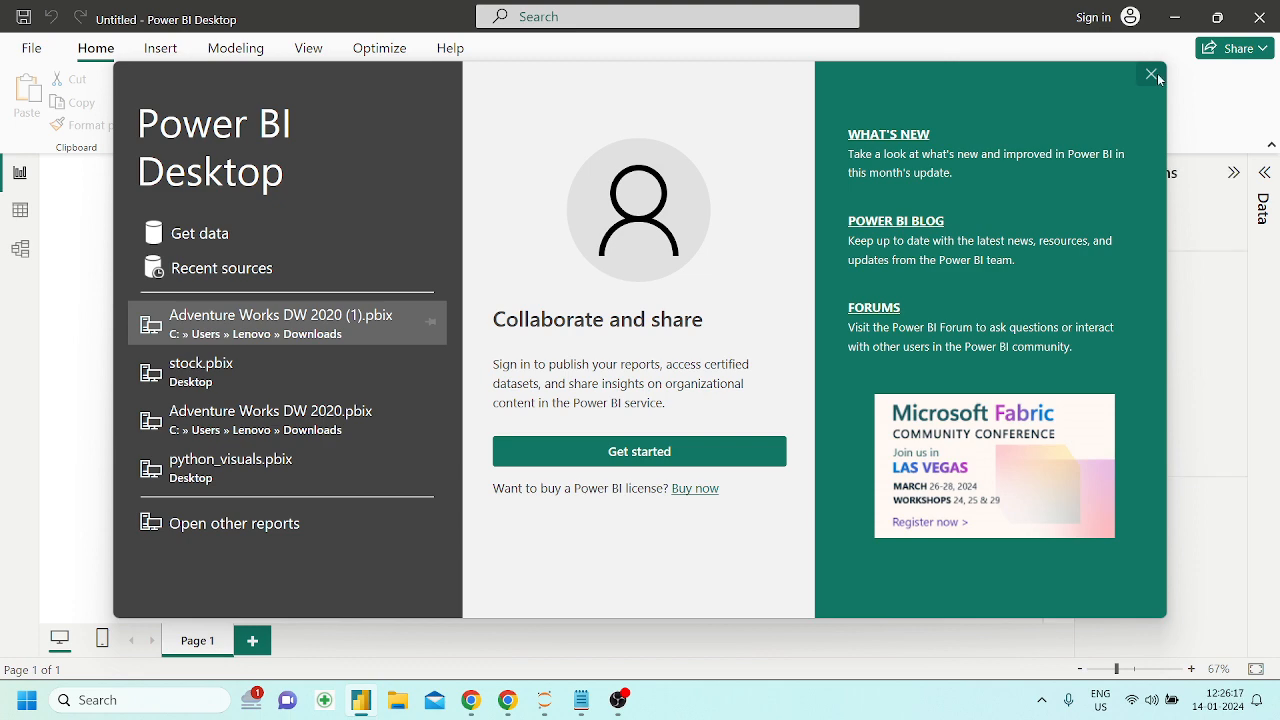
# Dismiss the start screen and load the Orders1 table from the recent source Superstore - Copy.xlsx
pyautogui.click(1151, 74)
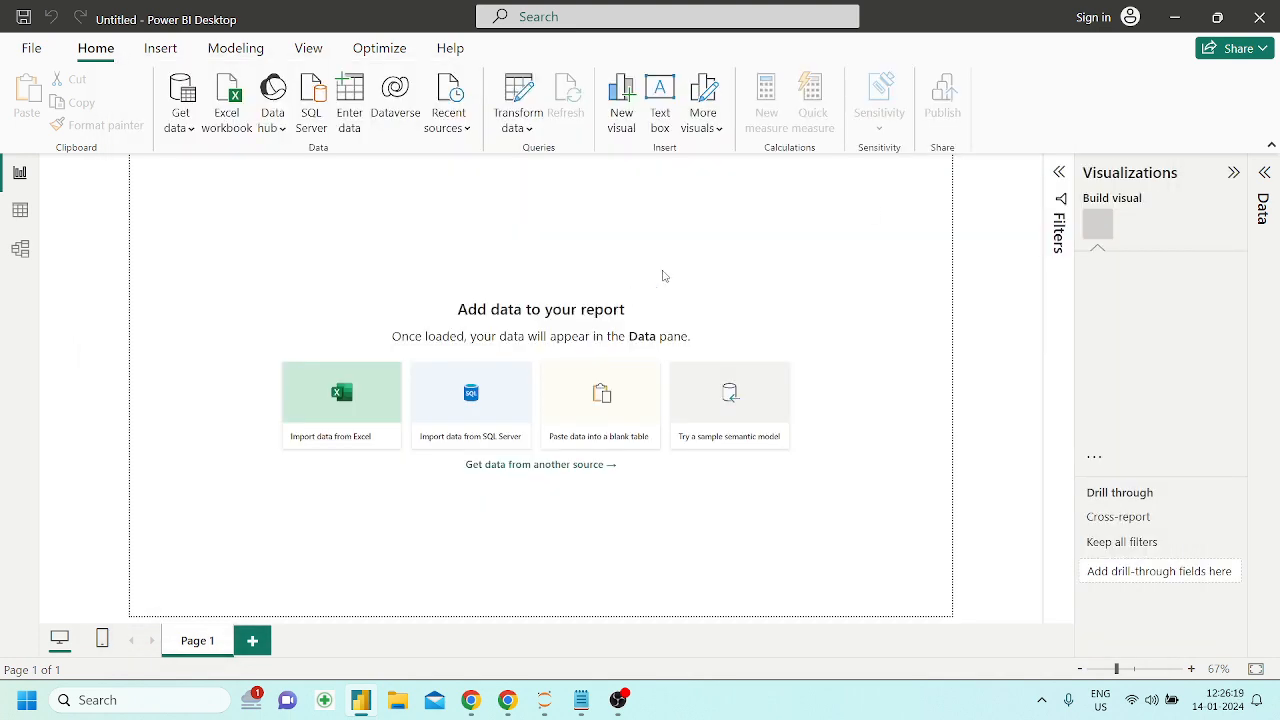
pyautogui.click(466, 130)
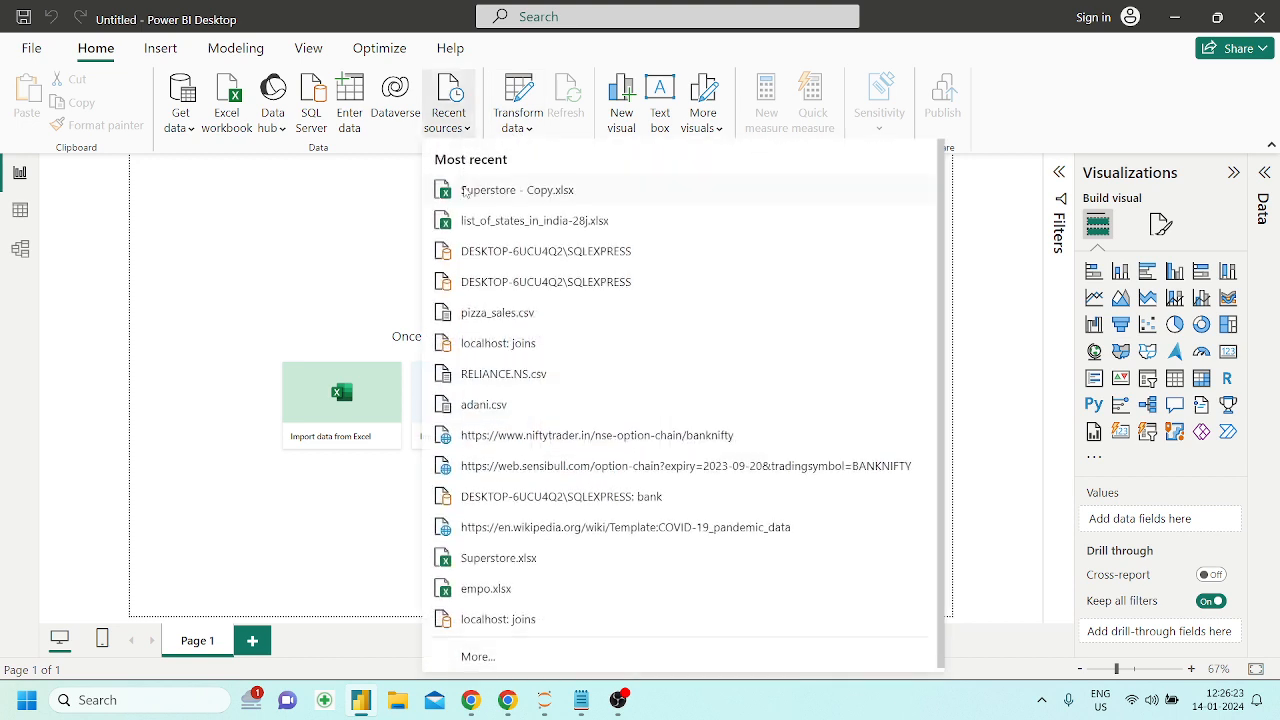
pyautogui.click(467, 191)
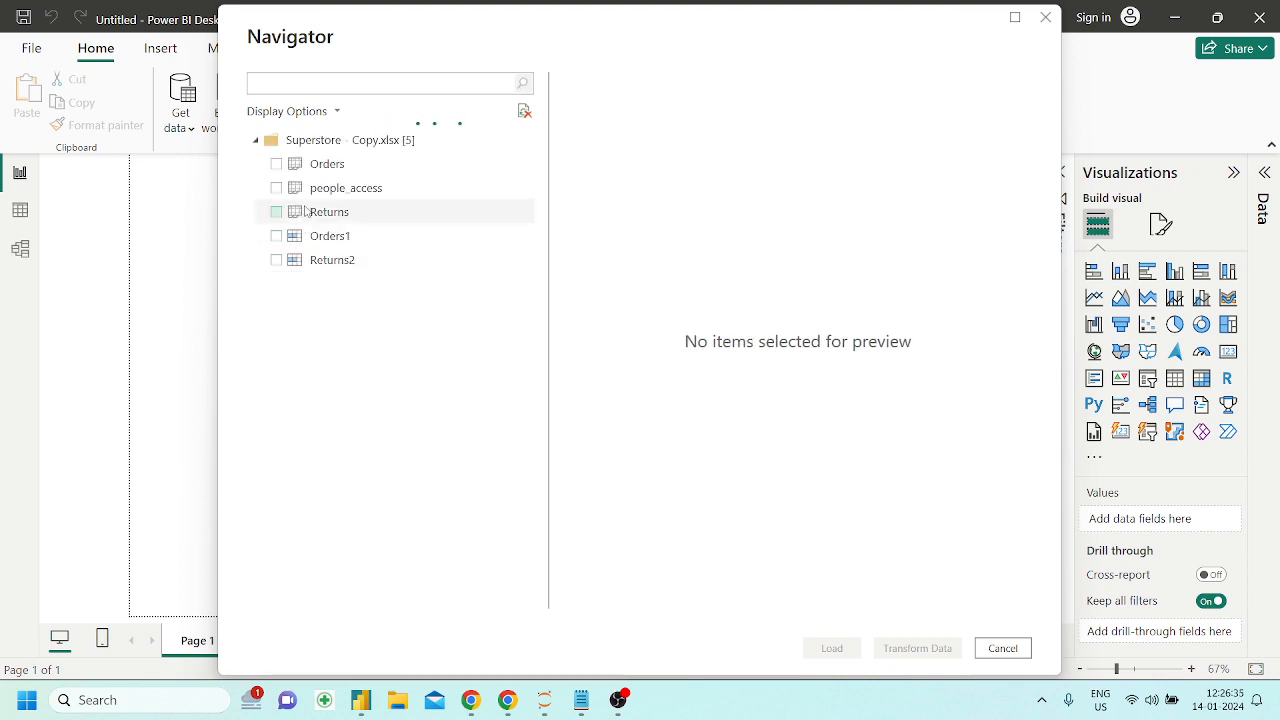
pyautogui.click(277, 236)
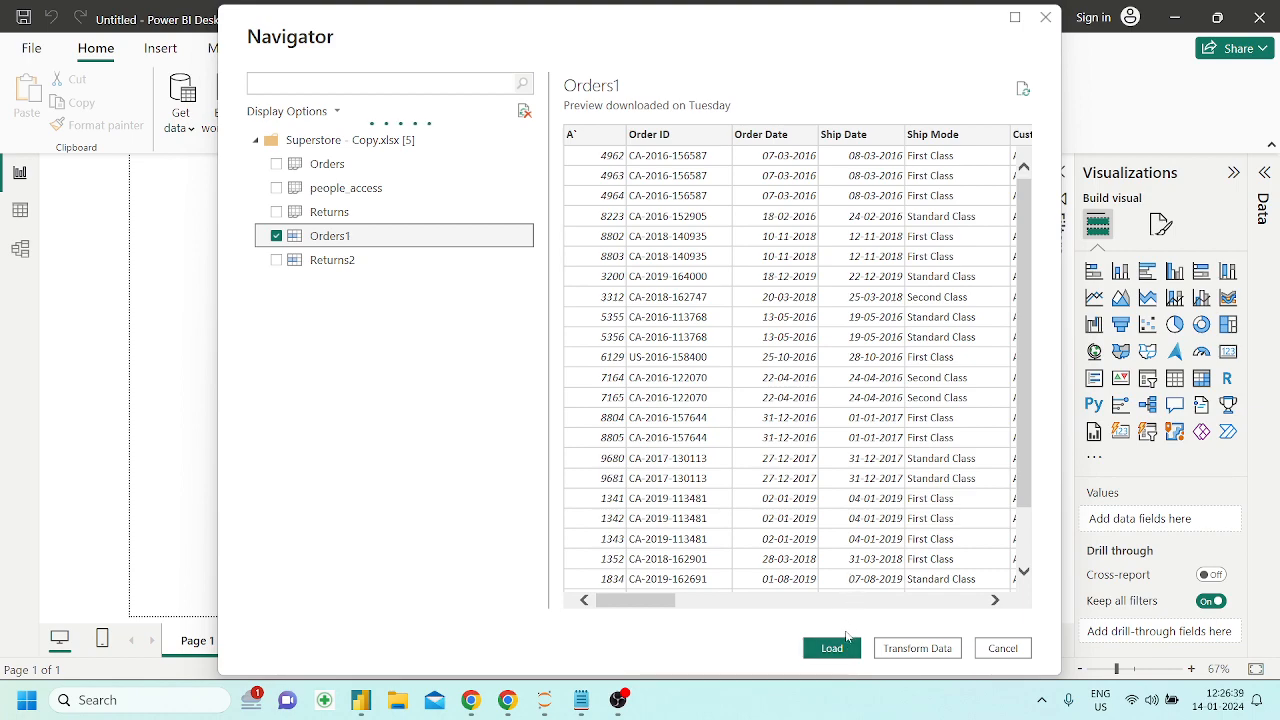
pyautogui.click(840, 648)
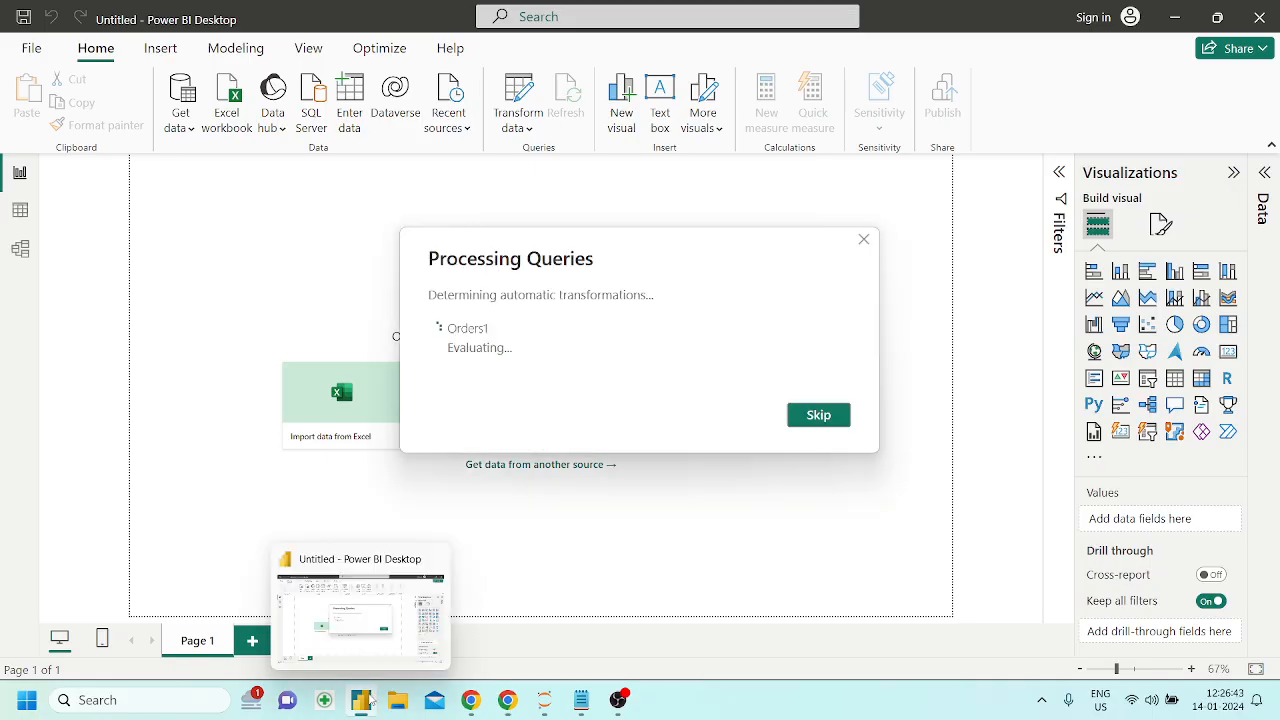
# Switch to Jupyter in Chrome and open the Powerbi_DAX notebook from the Complete_powerbi folder
pyautogui.click(507, 700)
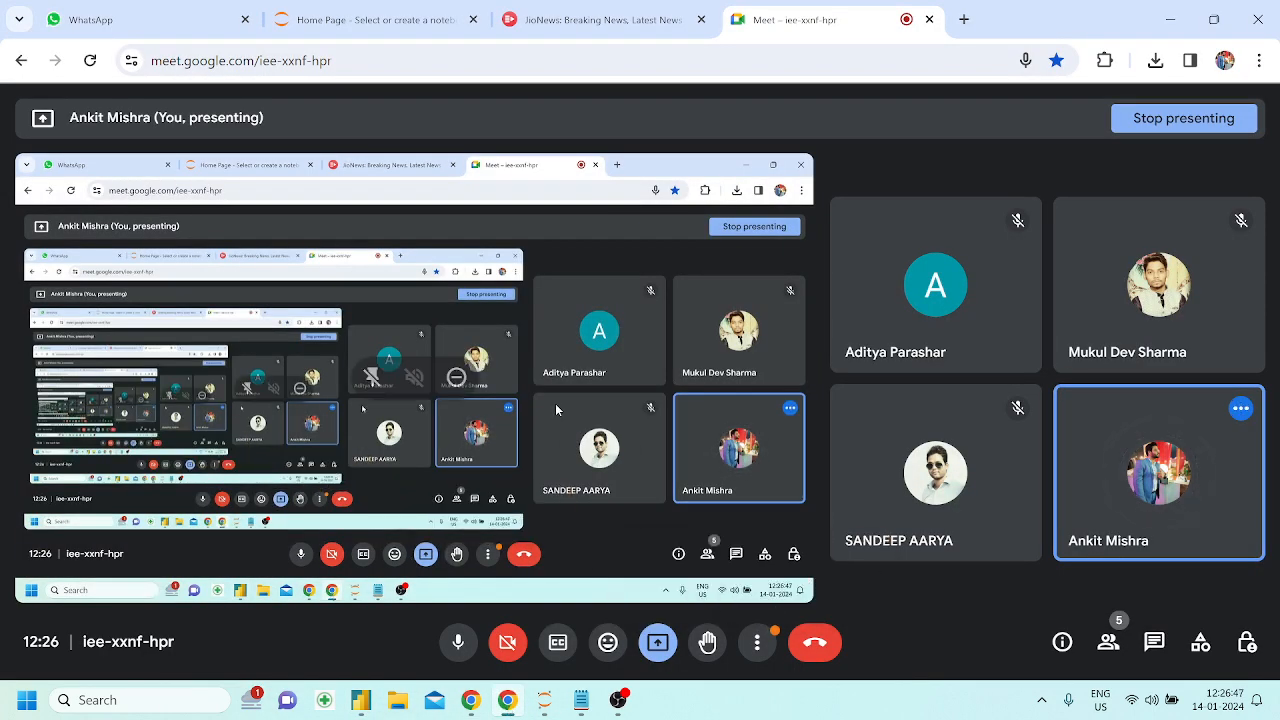
pyautogui.click(370, 19)
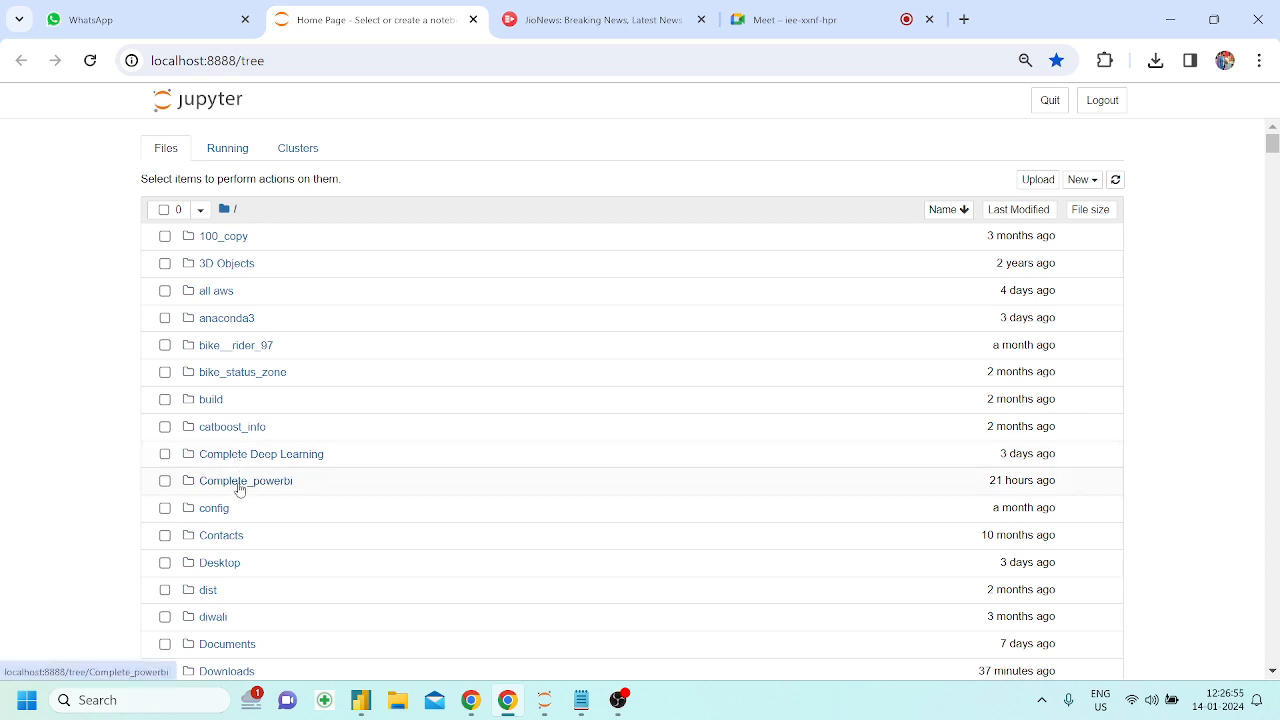
pyautogui.click(240, 481)
pyautogui.click(244, 266)
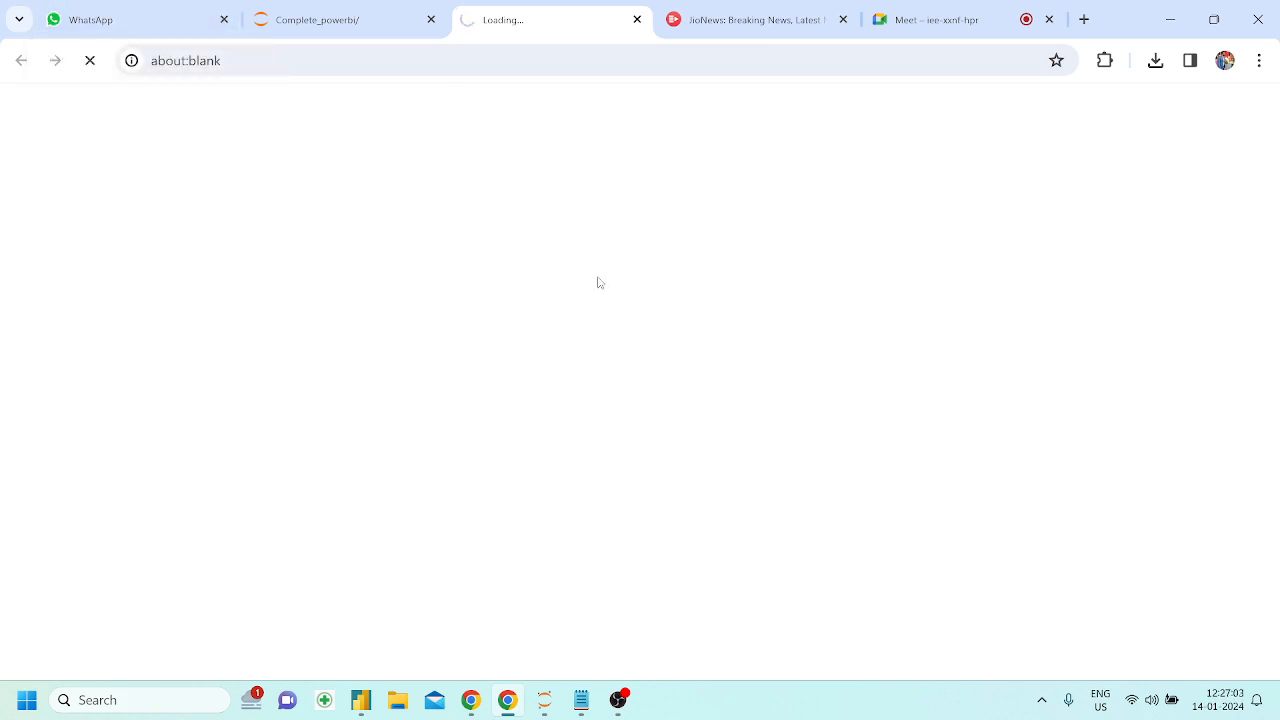
# Close the JioNews page and the Notepad window
pyautogui.click(843, 20)
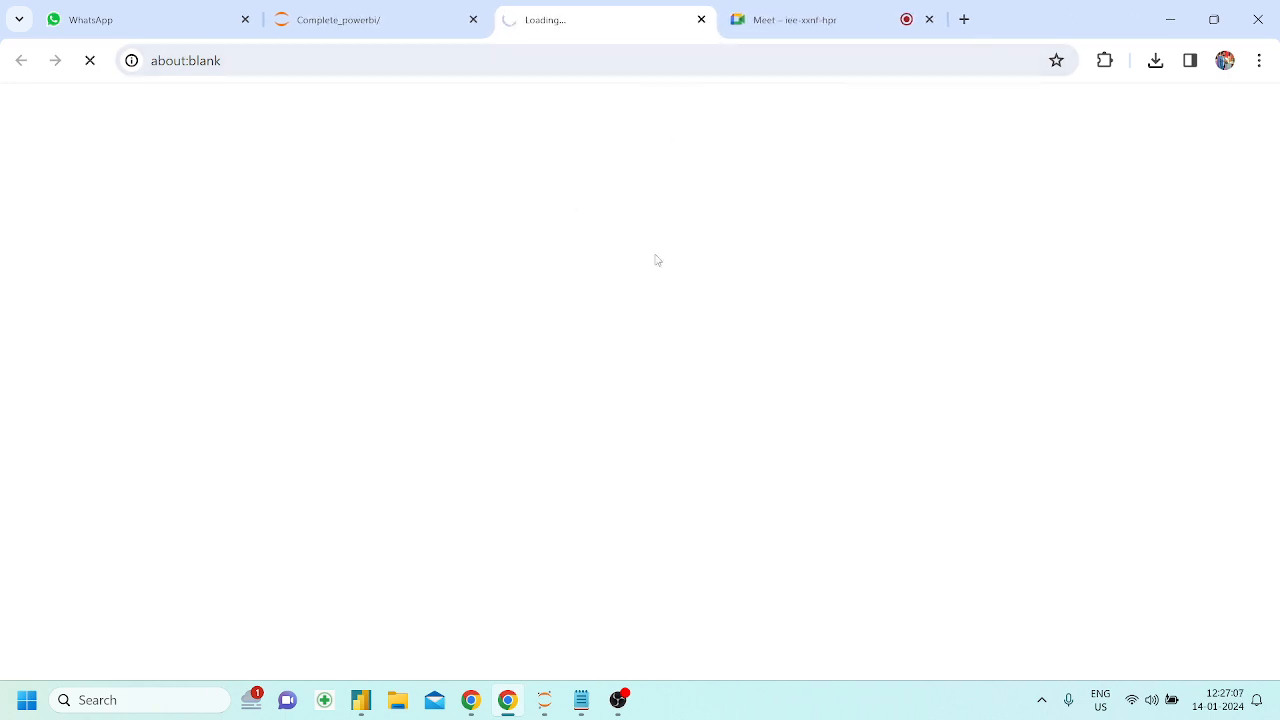
pyautogui.click(581, 700)
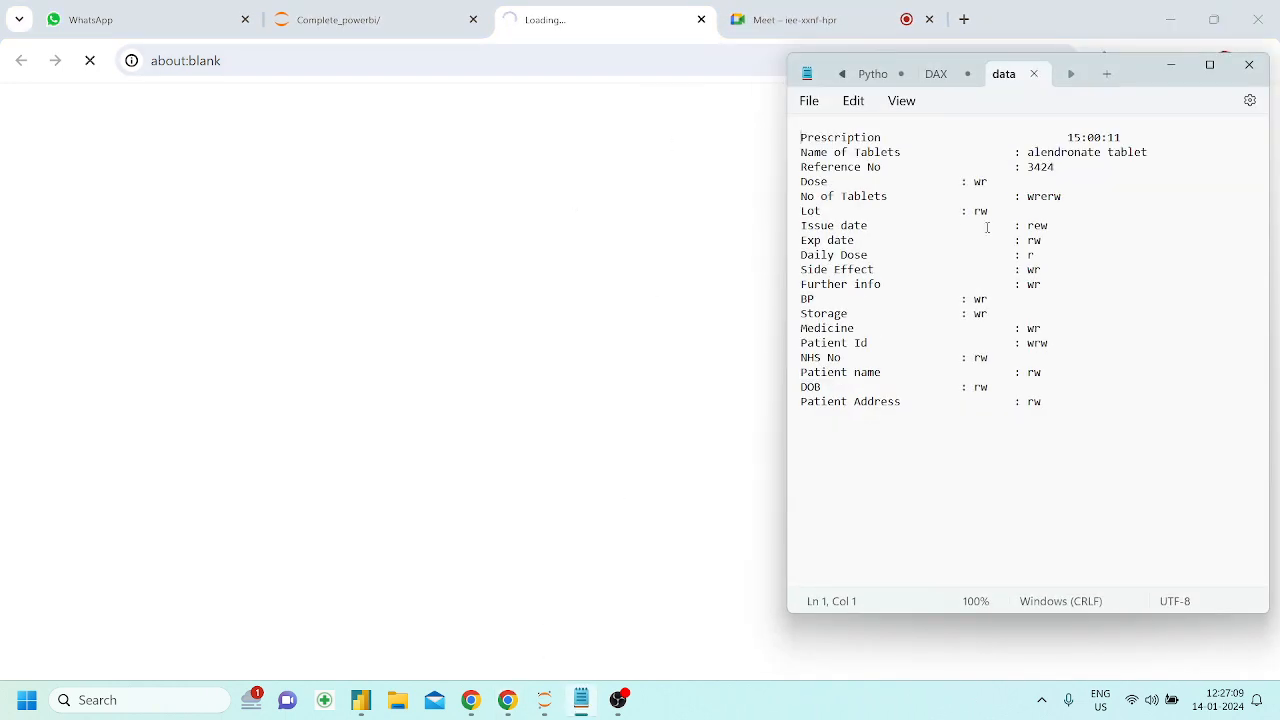
pyautogui.click(1245, 70)
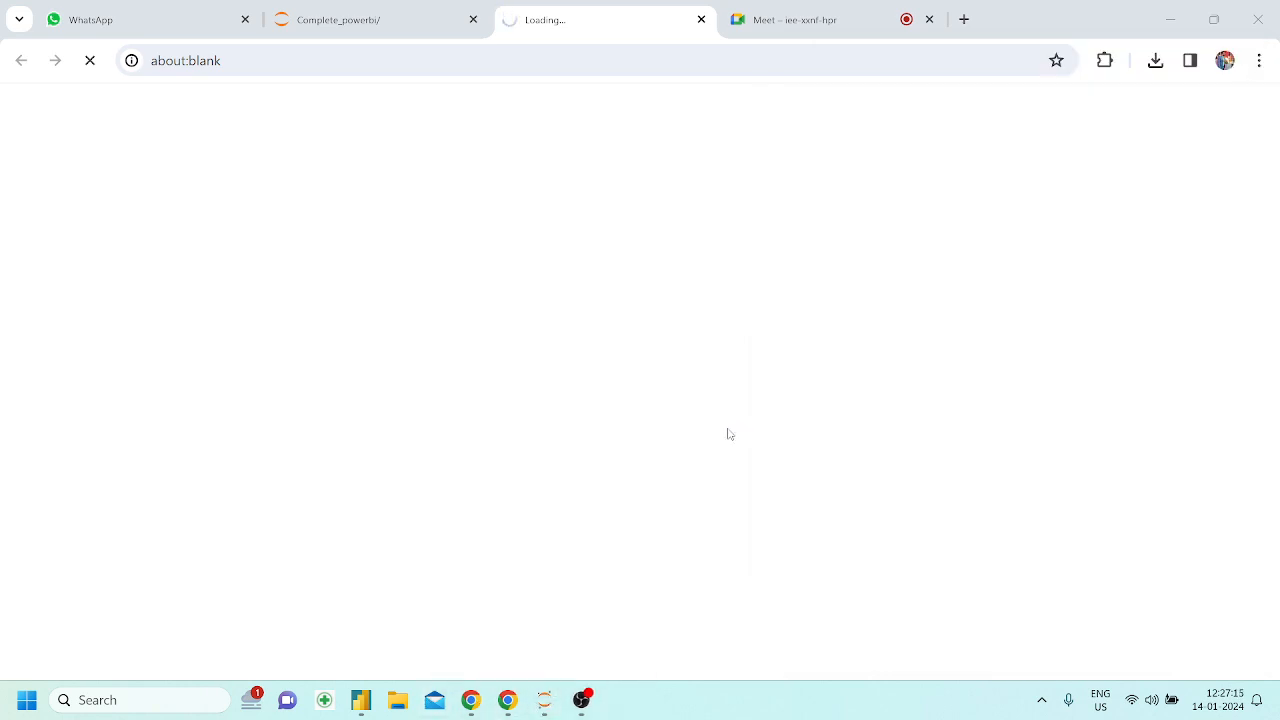
# Examine the processes' CPU and memory use in Task Manager, check the Orders1 load in Power BI Desktop, and close Task Manager
pyautogui.hotkey('ctrl', 'shift', 'Escape')
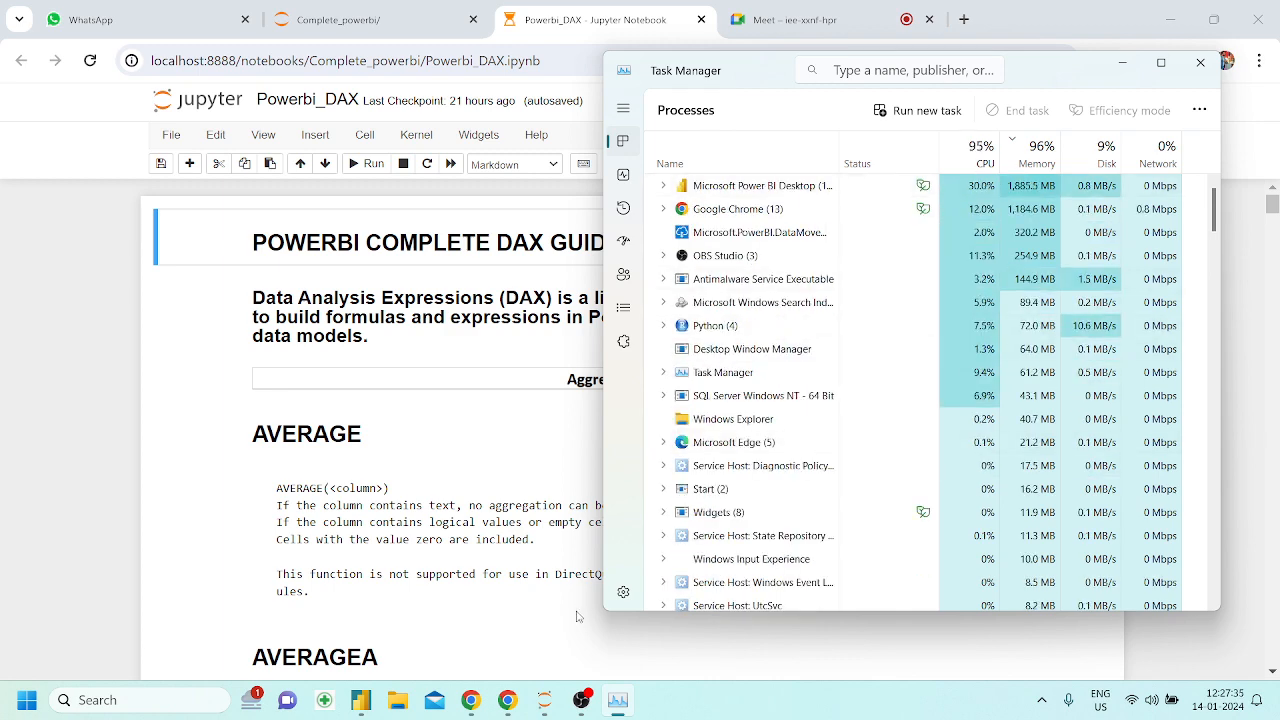
pyautogui.moveTo(545, 700)
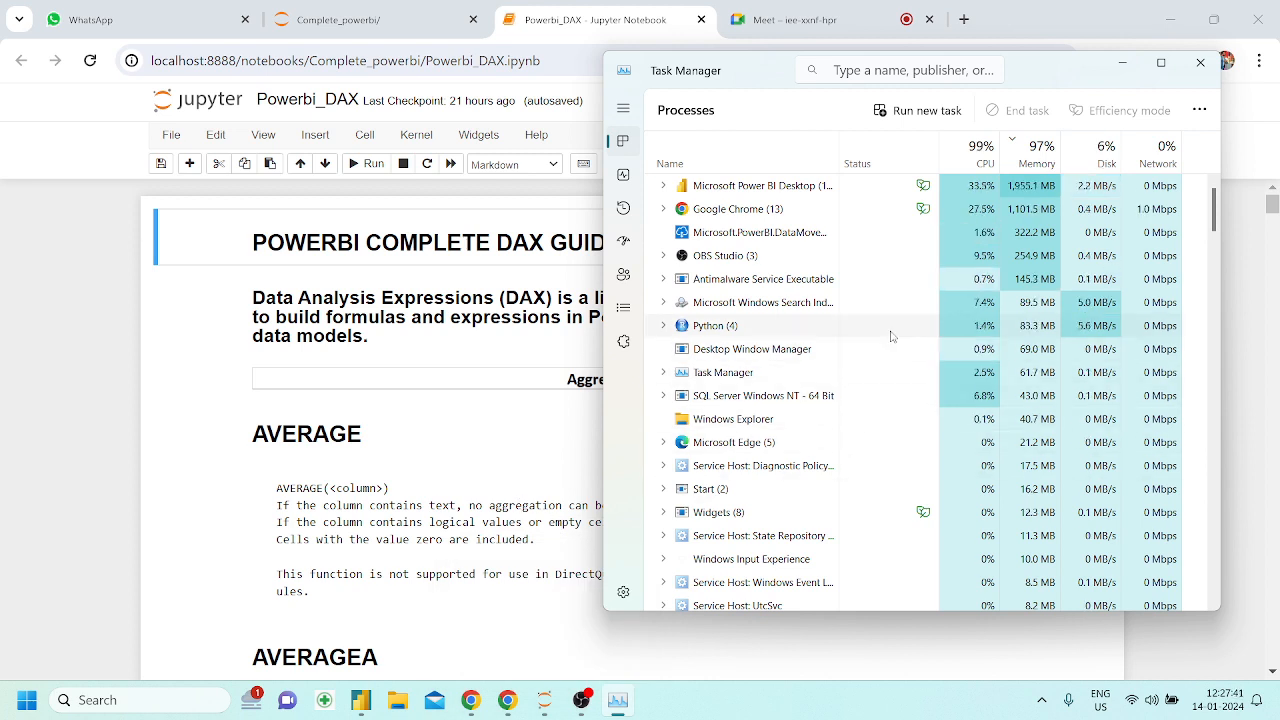
pyautogui.click(368, 707)
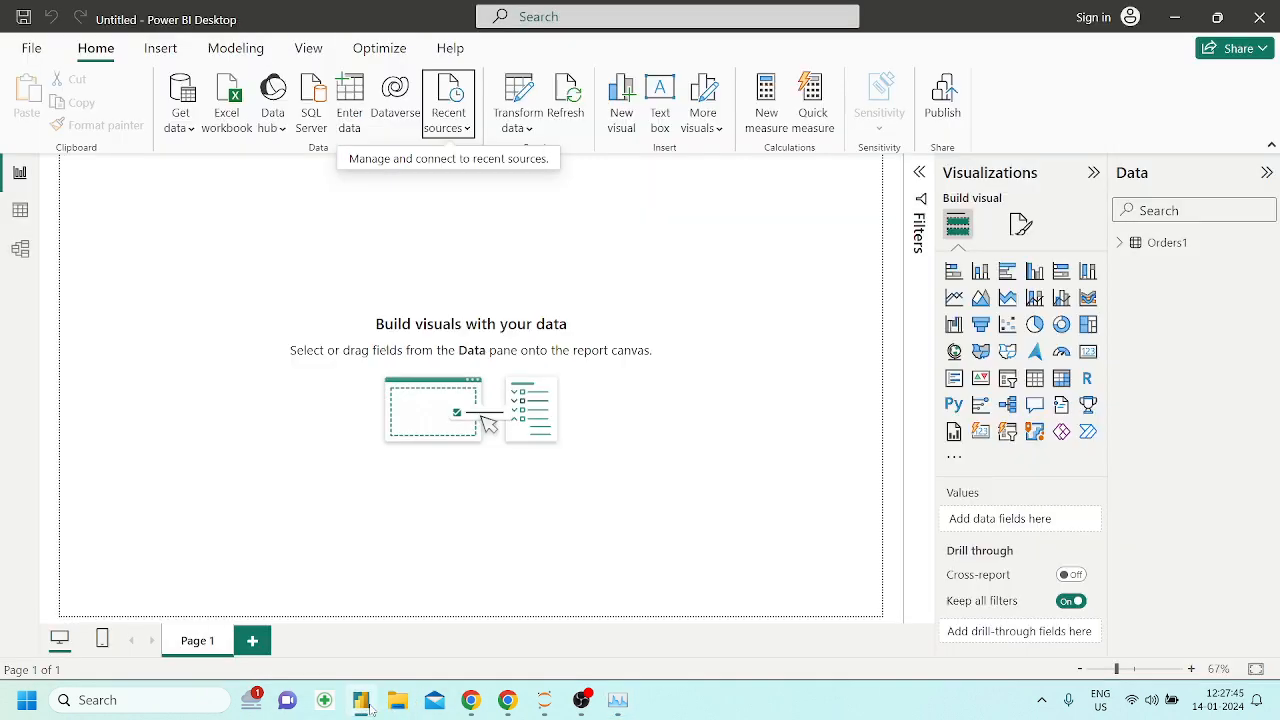
pyautogui.click(368, 707)
pyautogui.scroll(-10, 495, 354)
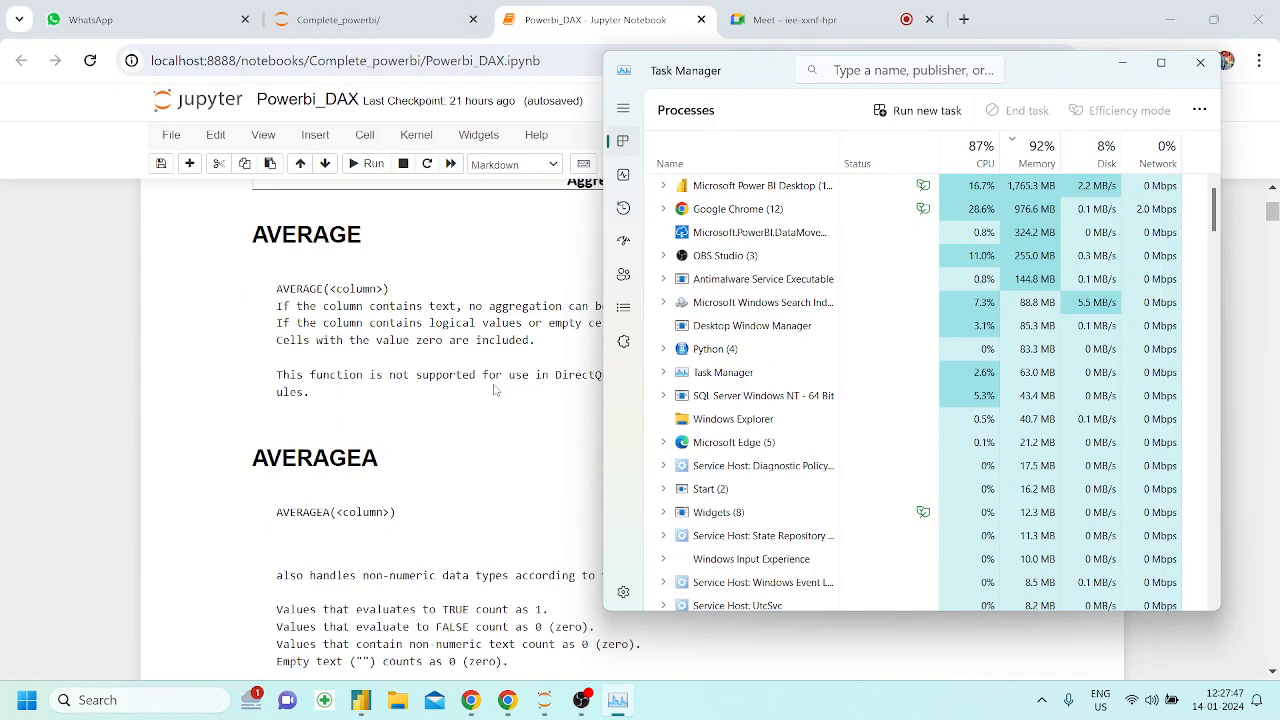
pyautogui.click(1123, 62)
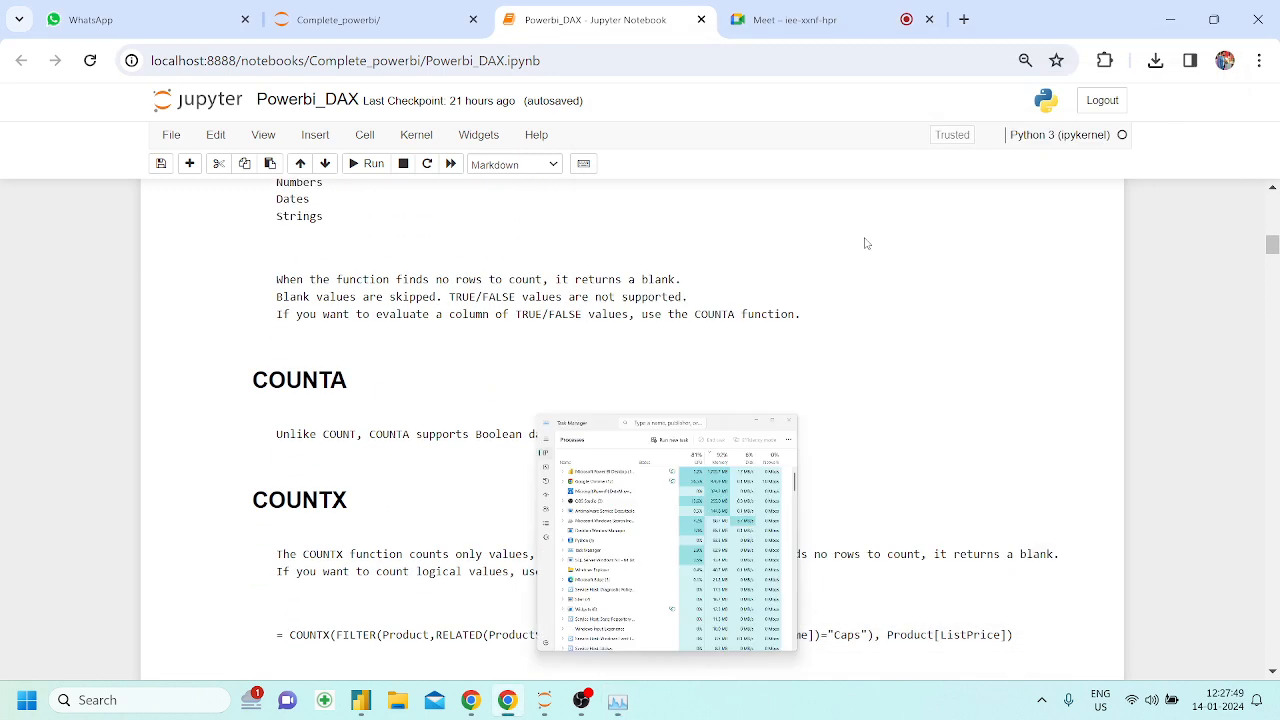
pyautogui.click(617, 700)
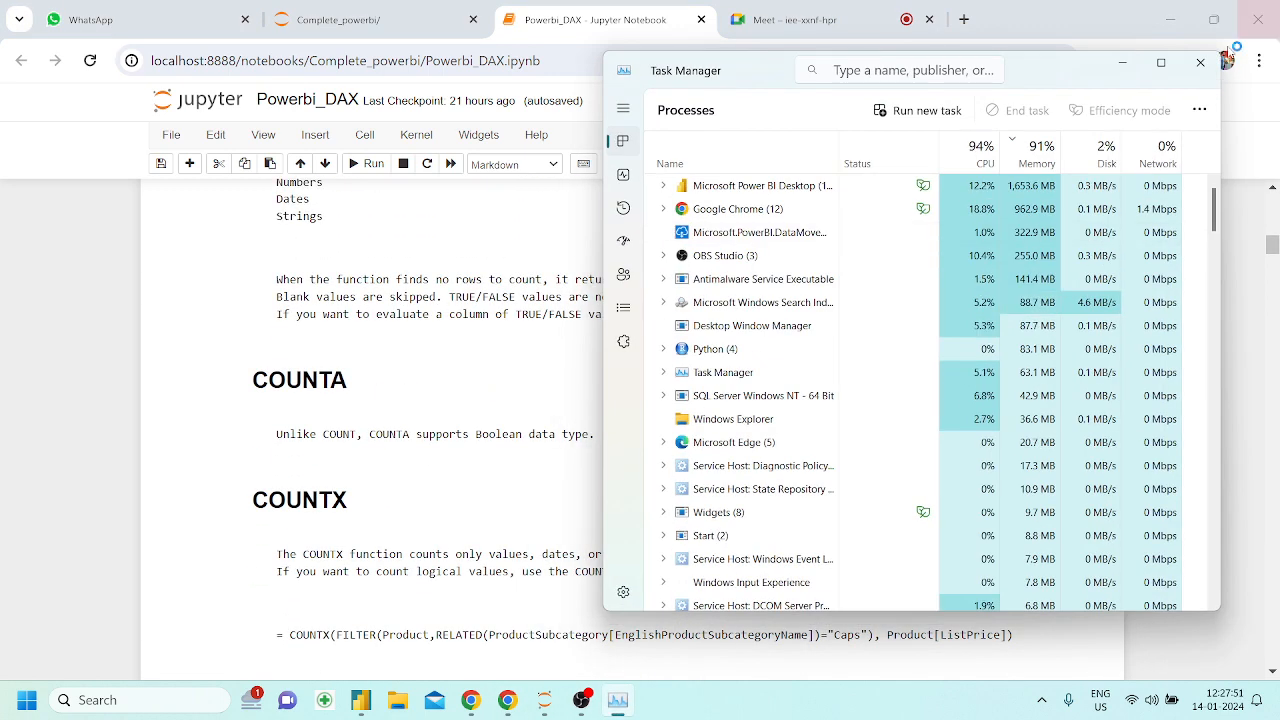
pyautogui.click(1186, 75)
# Look through the aggregation functions in the Powerbi_DAX notebook as far as PRODUCTX
pyautogui.scroll(-5, 690, 479)
pyautogui.scroll(-20, 690, 479)
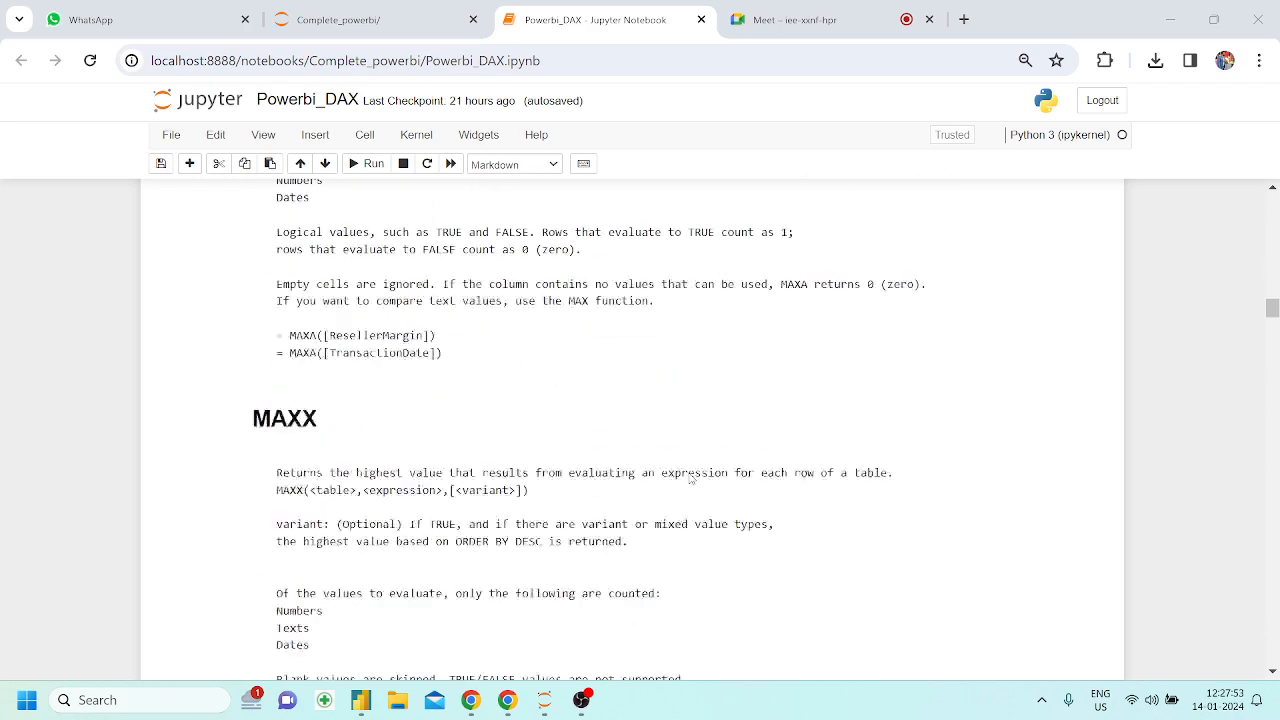
pyautogui.scroll(-4, 690, 479)
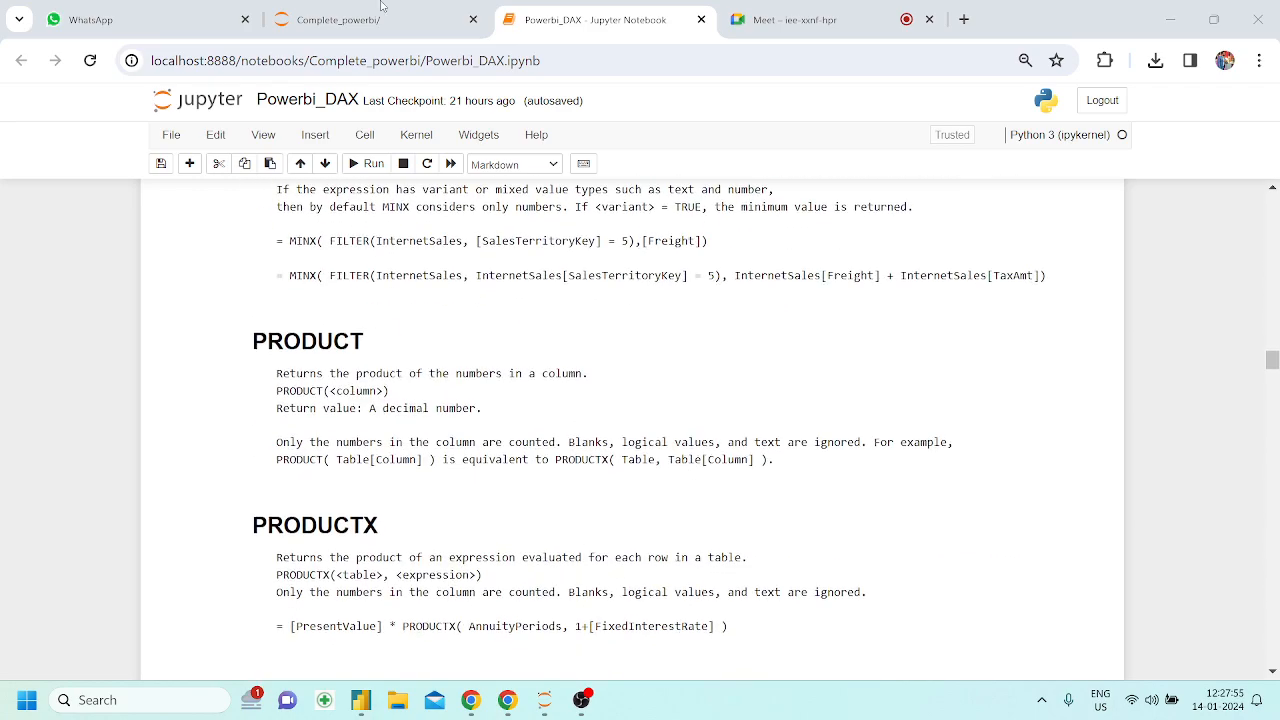
pyautogui.click(90, 19)
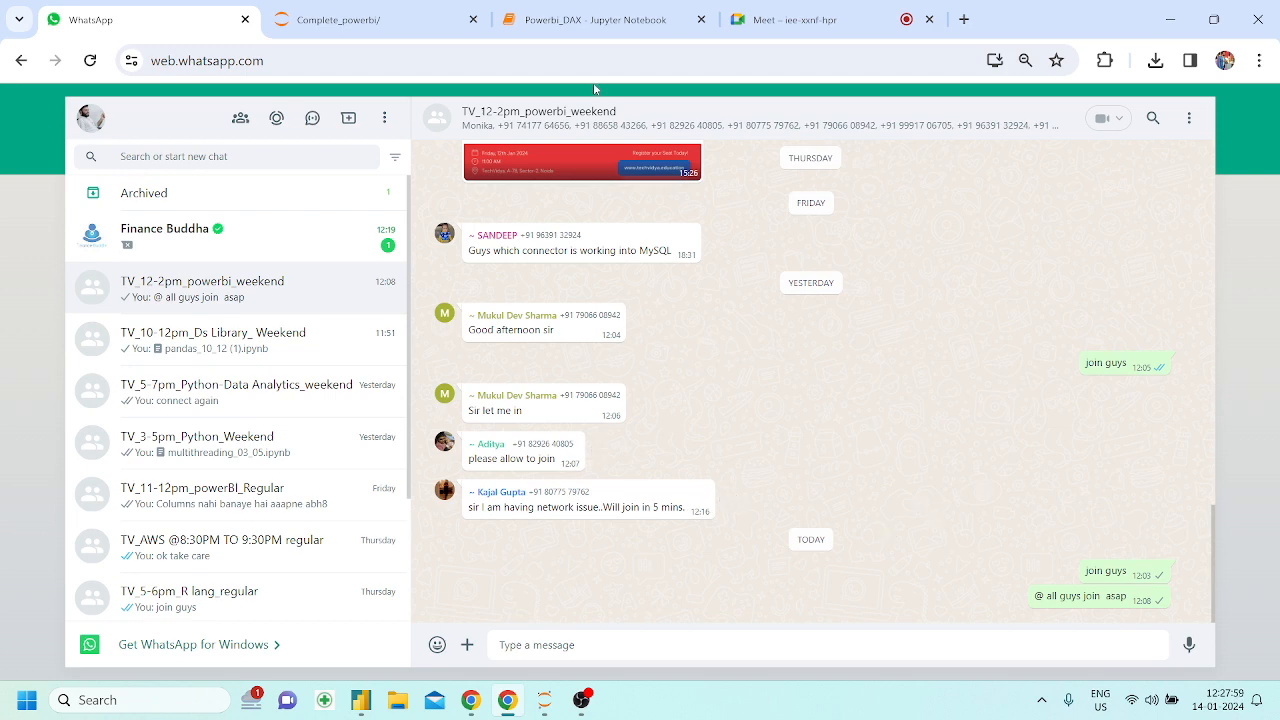
pyautogui.click(598, 7)
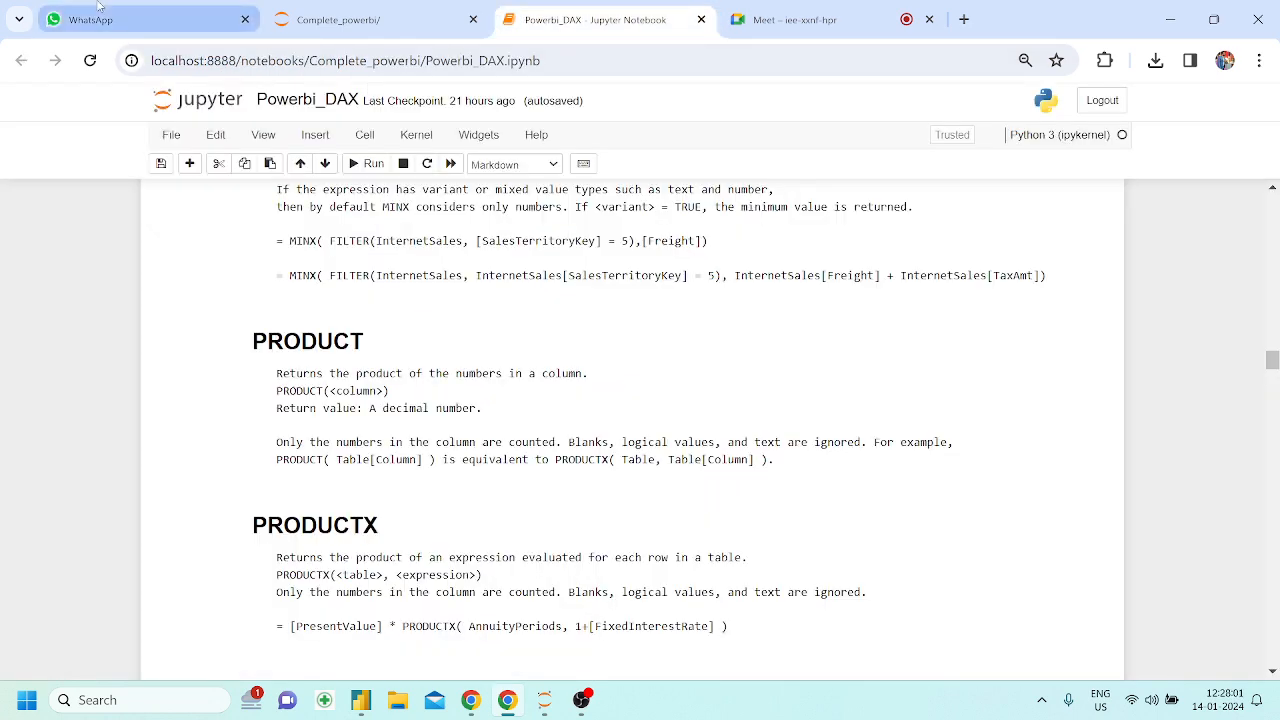
pyautogui.click(180, 19)
pyautogui.rightClick(228, 266)
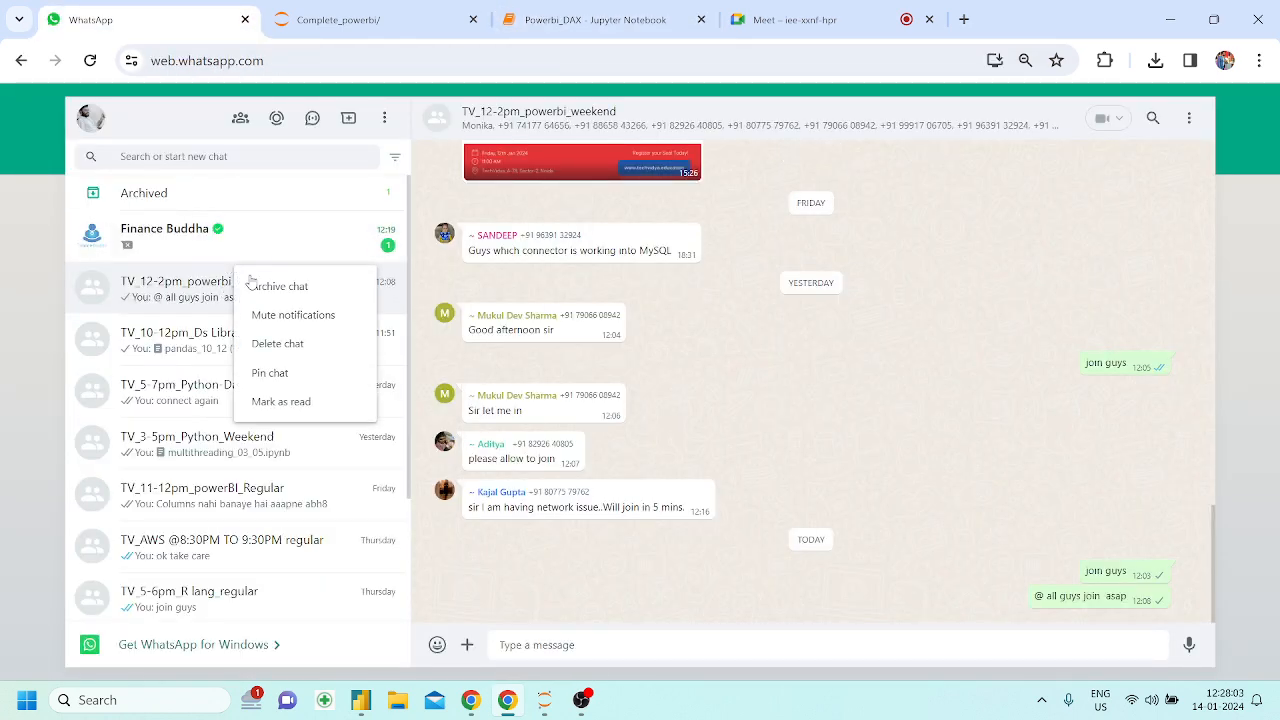
pyautogui.press('Escape')
pyautogui.click(591, 19)
# Find the CALENDAR function under the date and time functions in the notebook, enlarge the page and highlight its heading
pyautogui.scroll(-10, 494, 329)
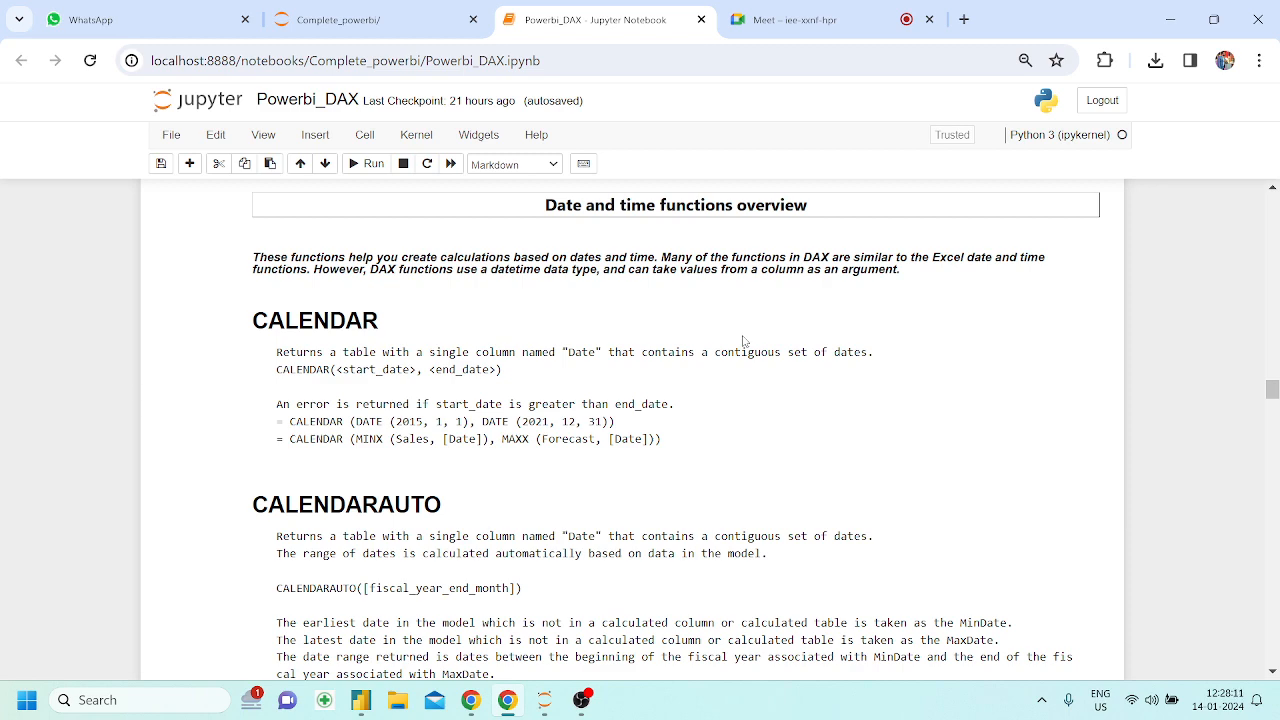
pyautogui.scroll(-1, 668, 353)
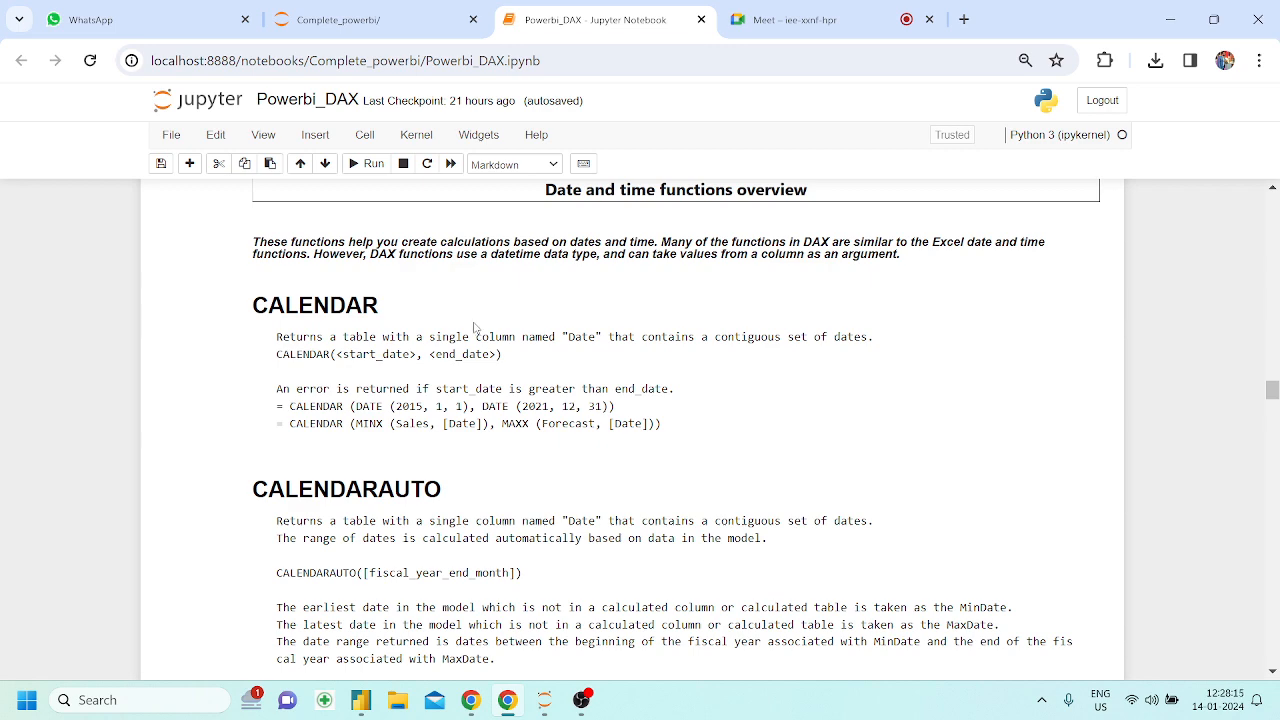
pyautogui.hotkey('ctrl', '+')
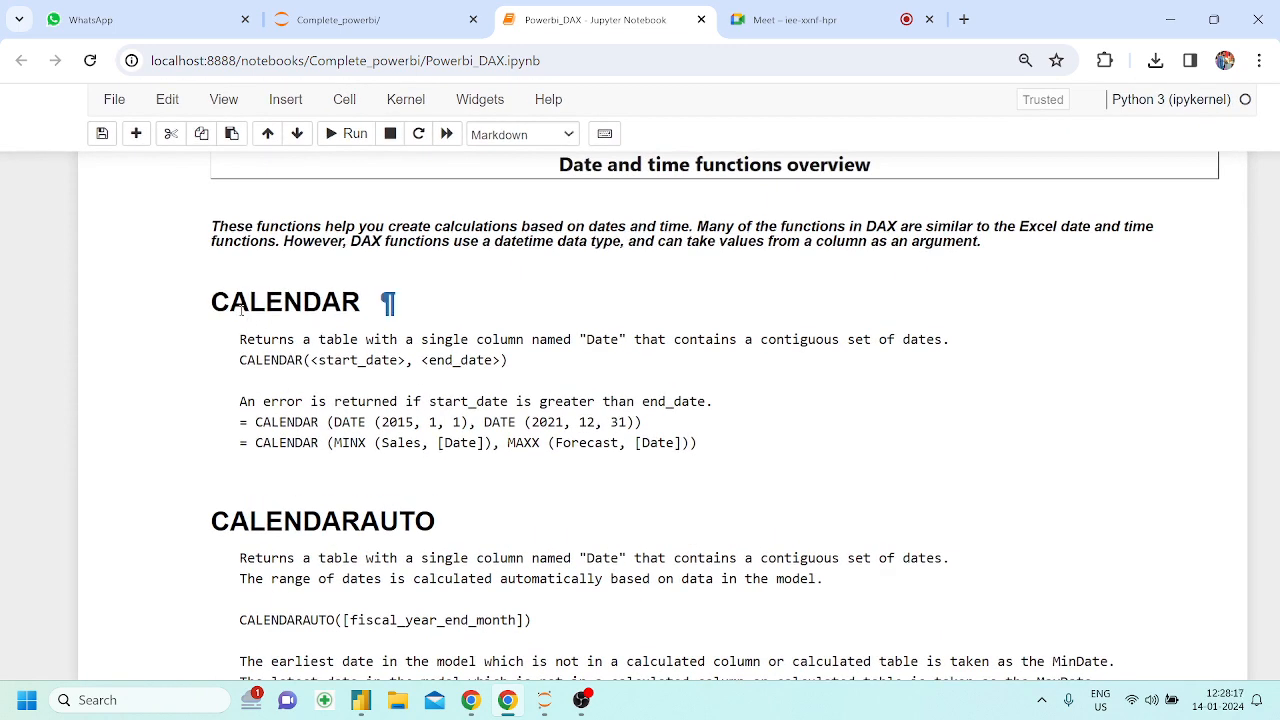
pyautogui.moveTo(212, 300); pyautogui.dragTo(362, 308)
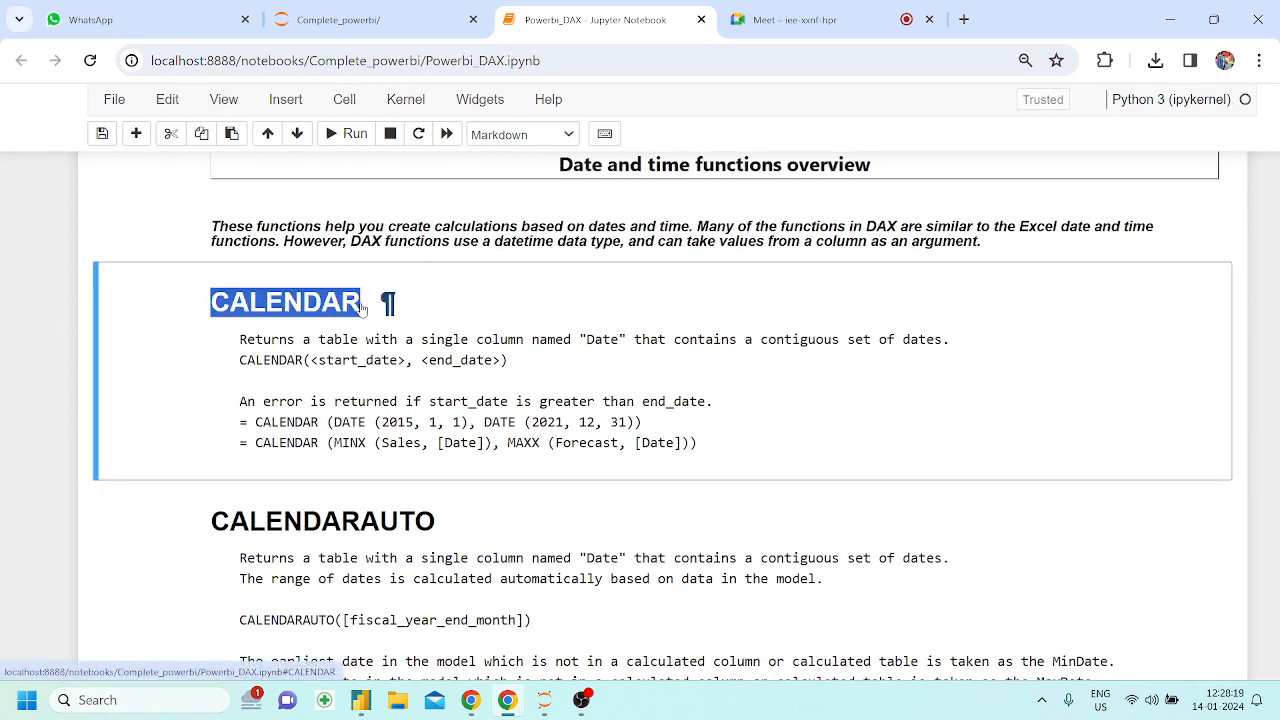
# Switch to Power BI Desktop and start a new calculated column in the Orders1 table
pyautogui.click(361, 700)
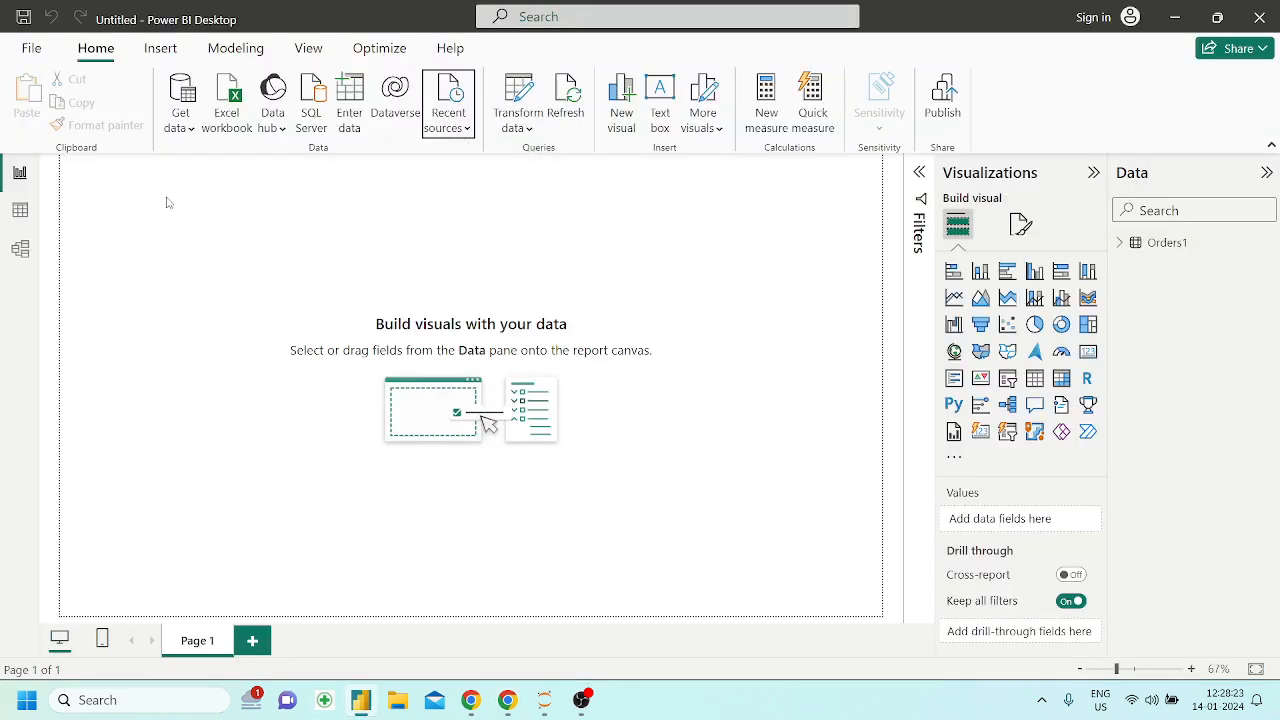
pyautogui.click(36, 212)
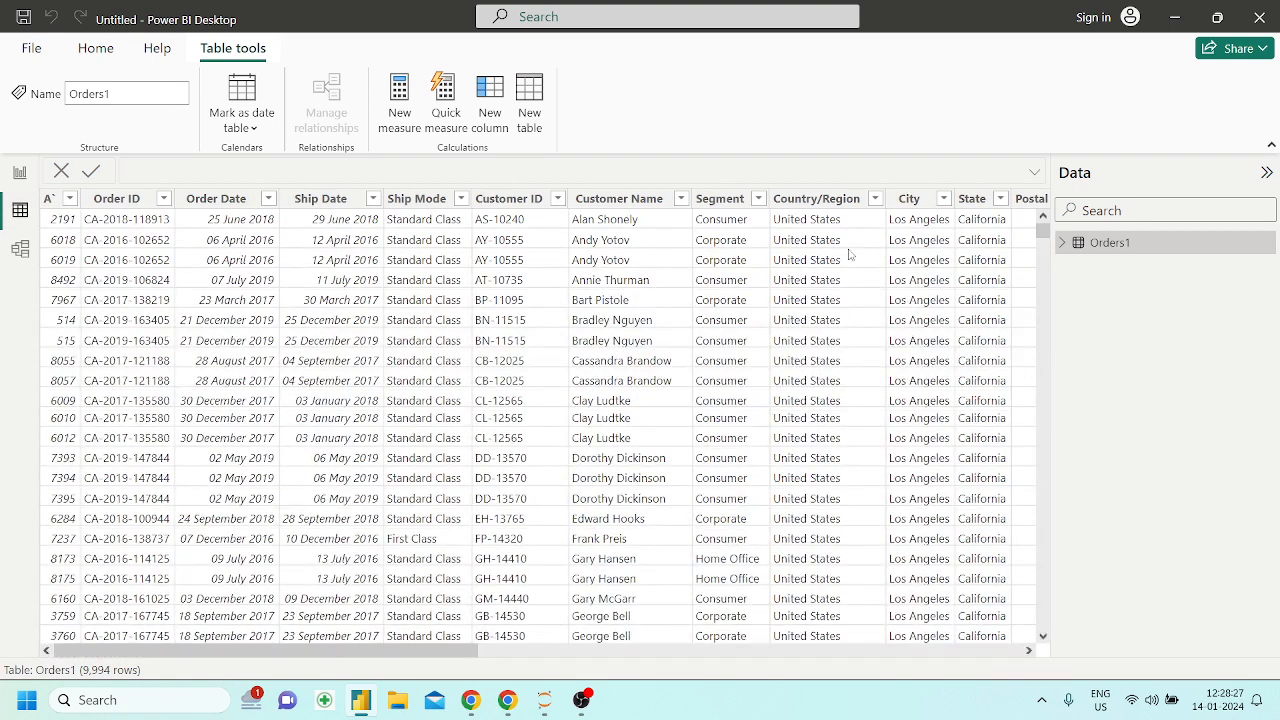
pyautogui.click(490, 120)
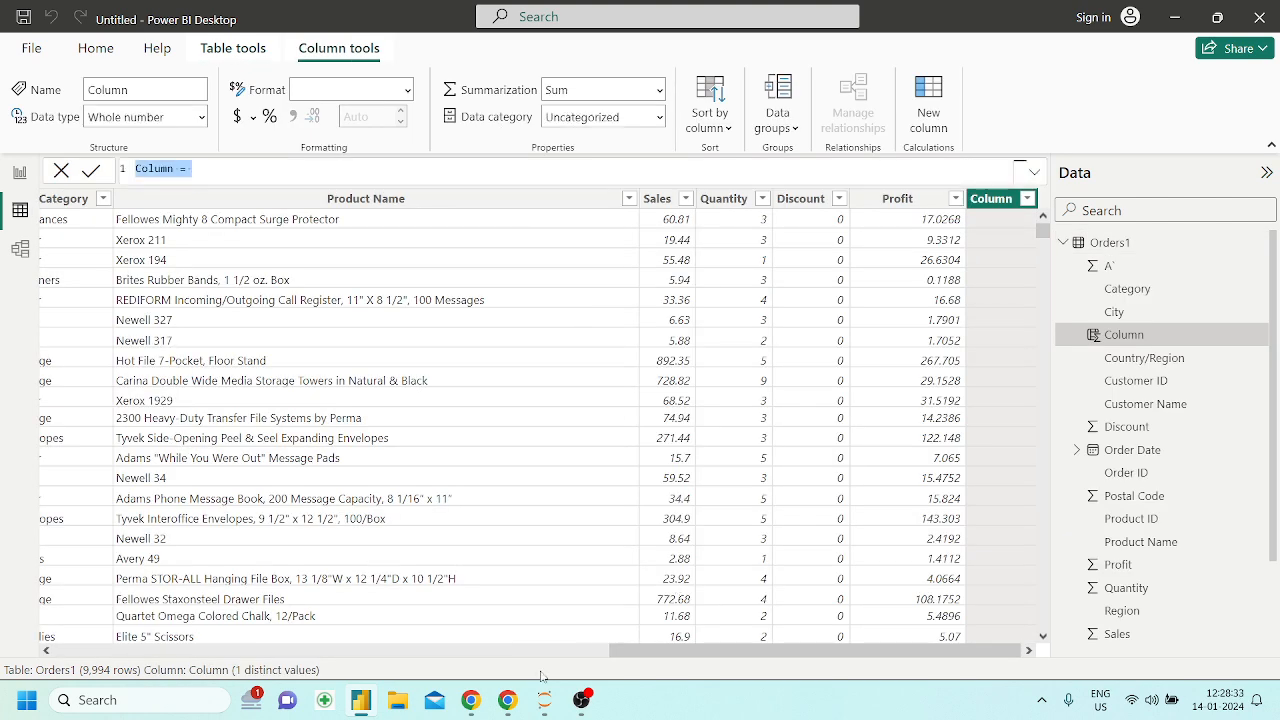
# Return to the notebook in Chrome and review CALENDAR's description and its example start date, DATE (2015, 1, 1)
pyautogui.click(507, 700)
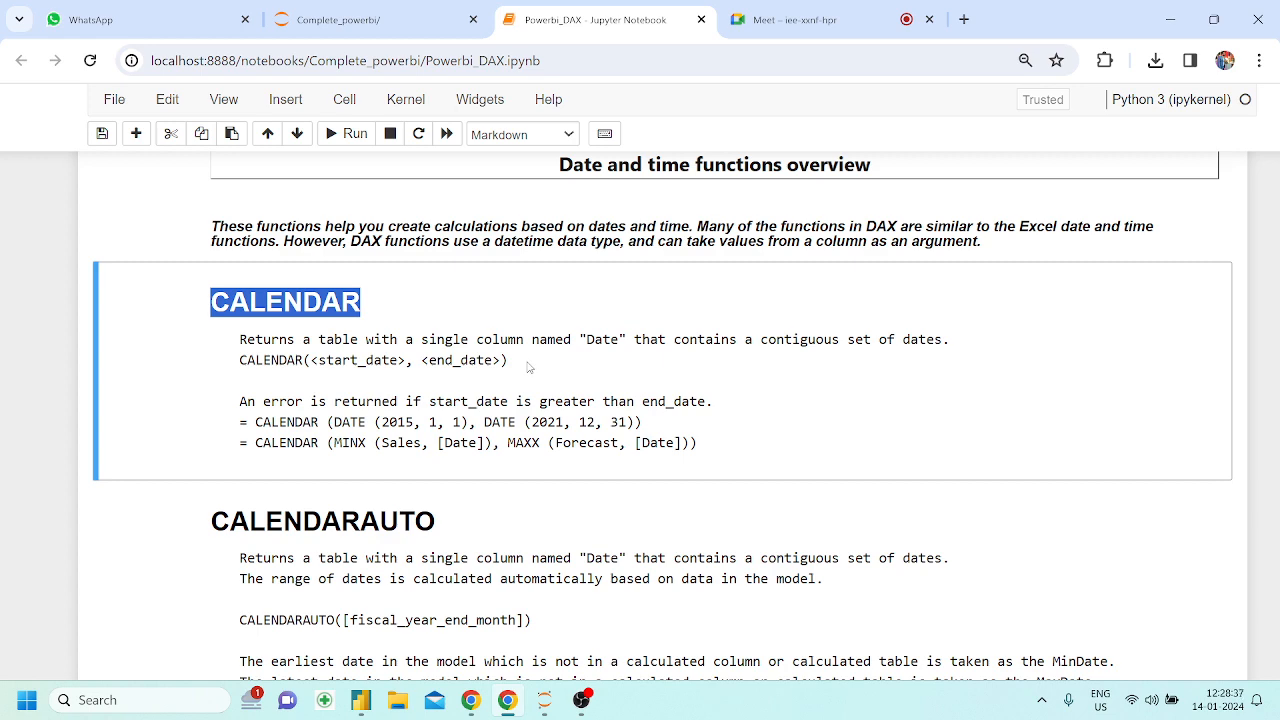
pyautogui.click(858, 8)
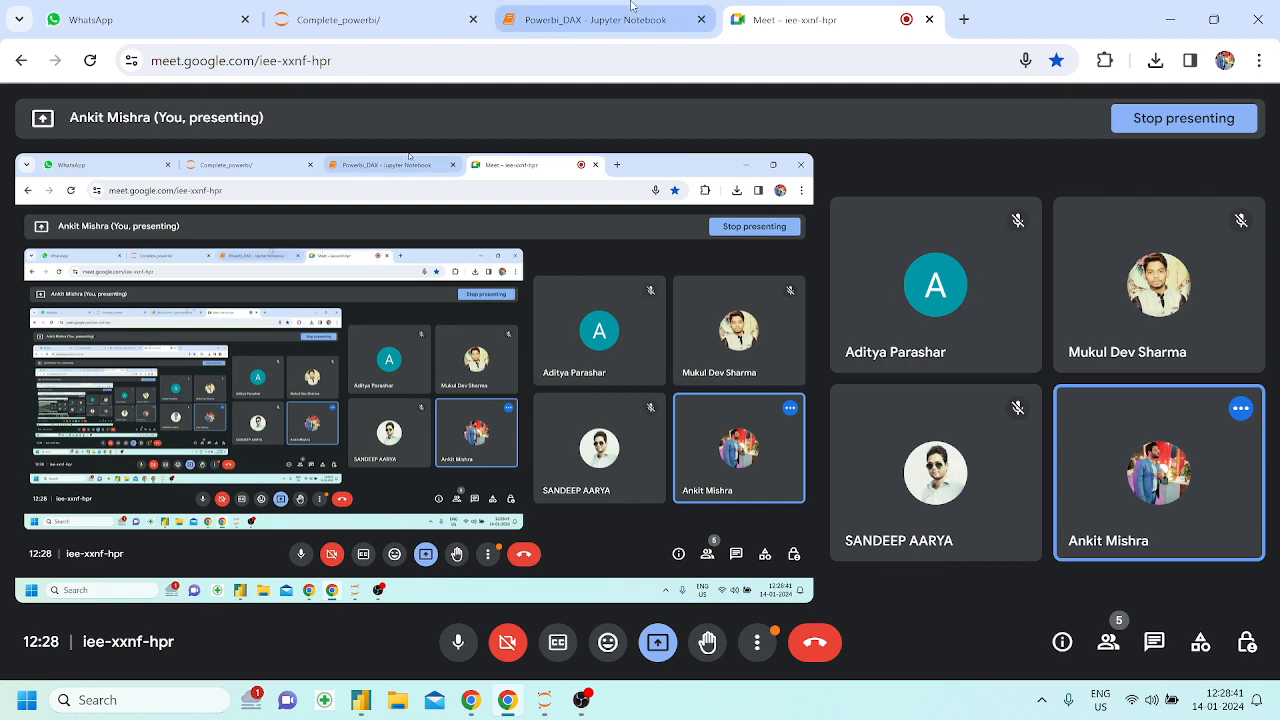
pyautogui.click(631, 8)
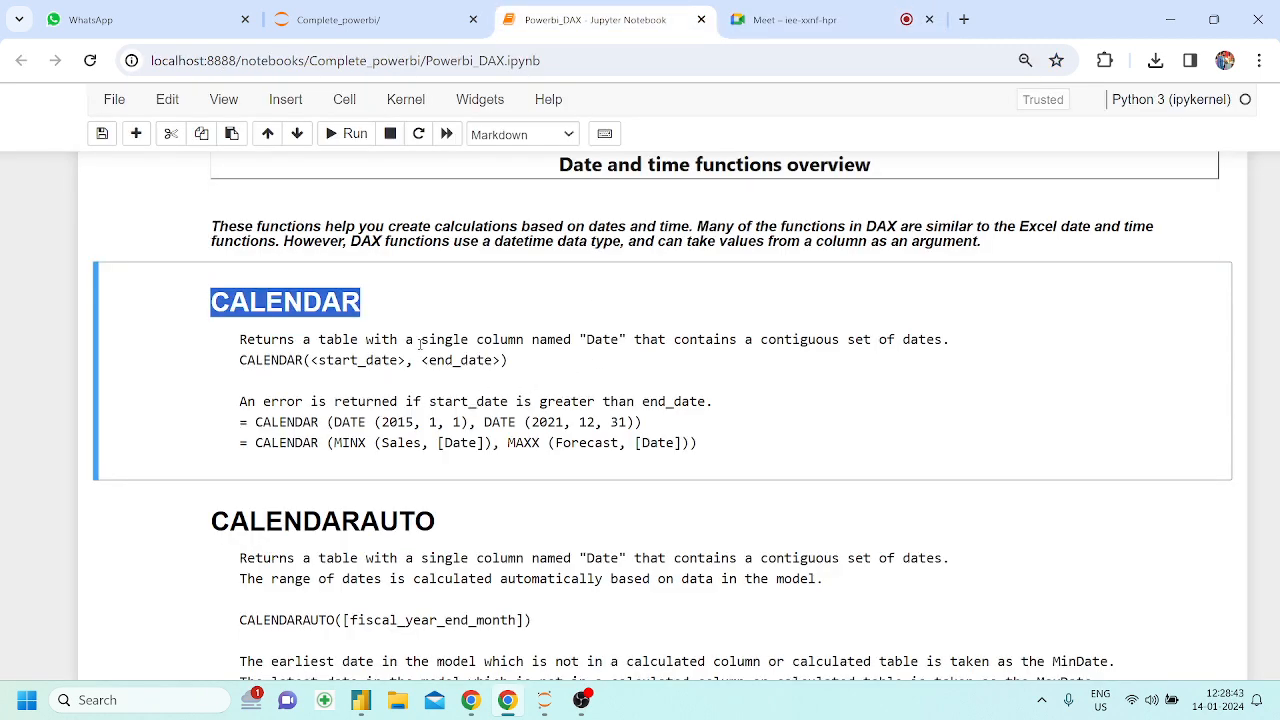
pyautogui.moveTo(421, 342); pyautogui.dragTo(576, 337)
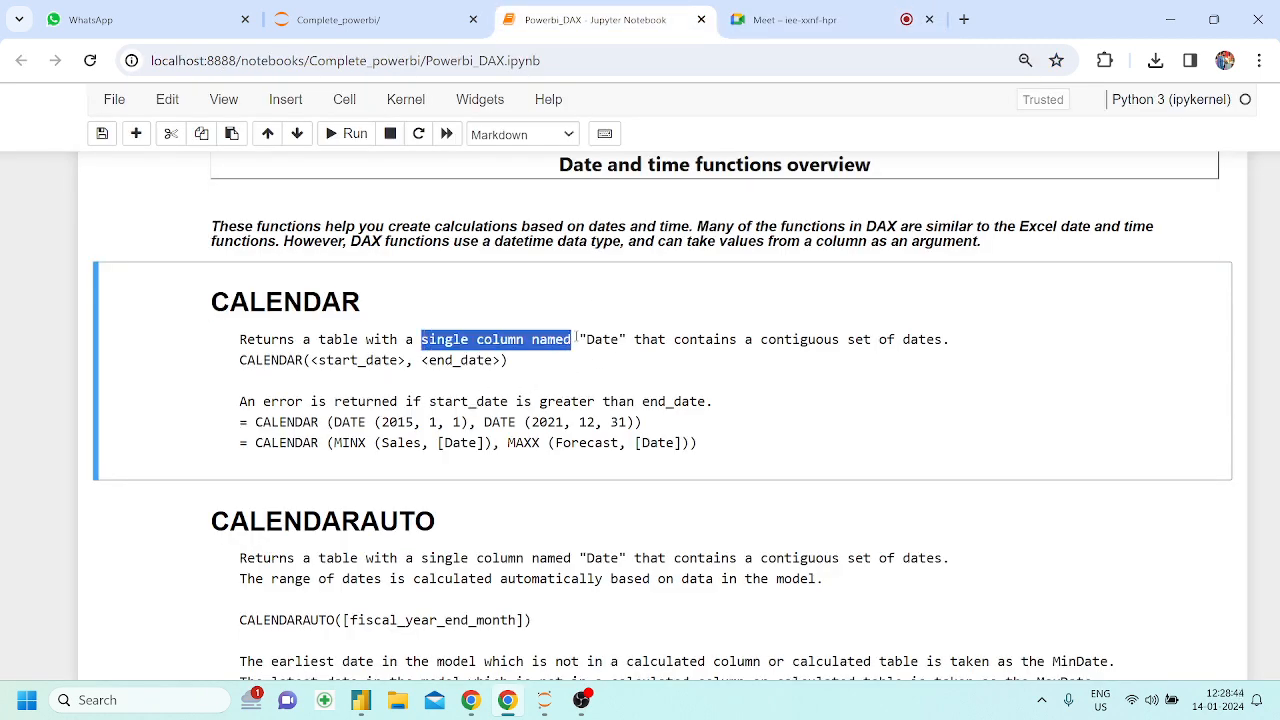
pyautogui.click(684, 401)
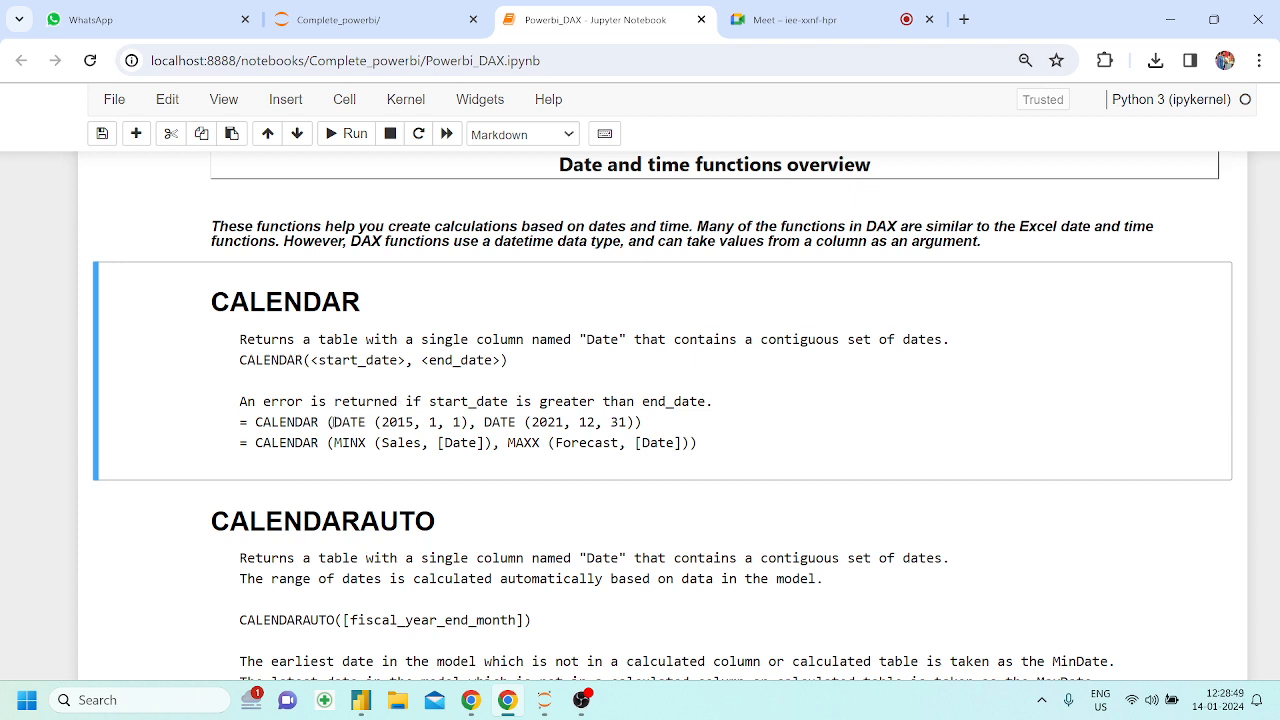
pyautogui.moveTo(333, 422); pyautogui.dragTo(470, 422)
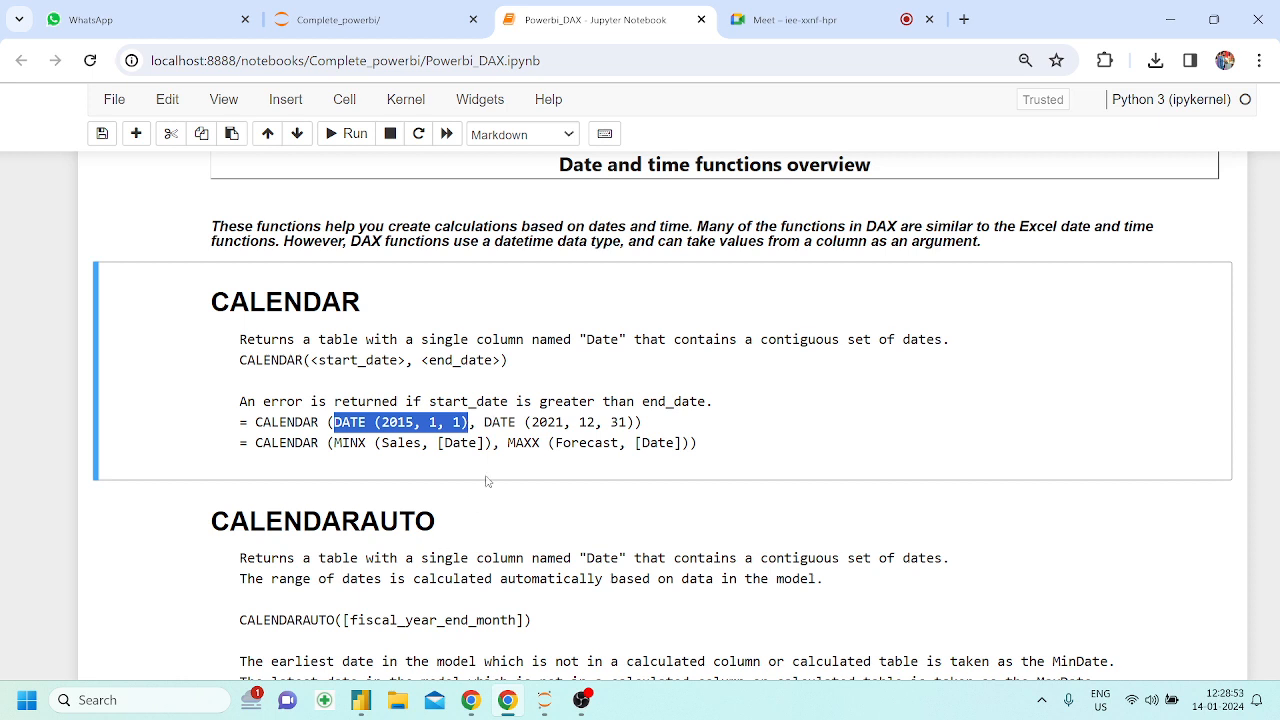
# Review the arguments in CALENDAR's two notebook examples and copy the first one, CALENDAR (DATE (2015, 1, 1), DATE (2021, 12, 31))
pyautogui.moveTo(485, 422)
pyautogui.mouseDown()
pyautogui.moveTo(512, 420)
pyautogui.moveTo(437, 422)
pyautogui.moveTo(492, 422)
pyautogui.mouseUp()
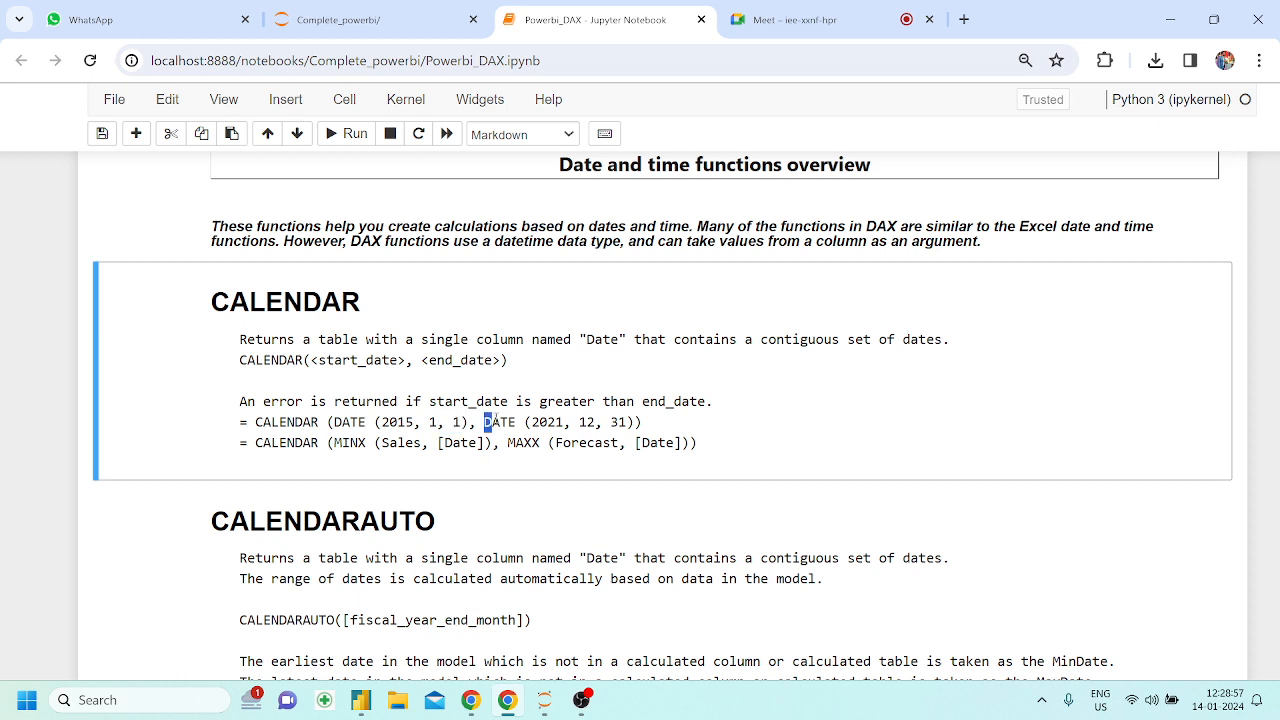
pyautogui.moveTo(361, 443); pyautogui.dragTo(440, 443)
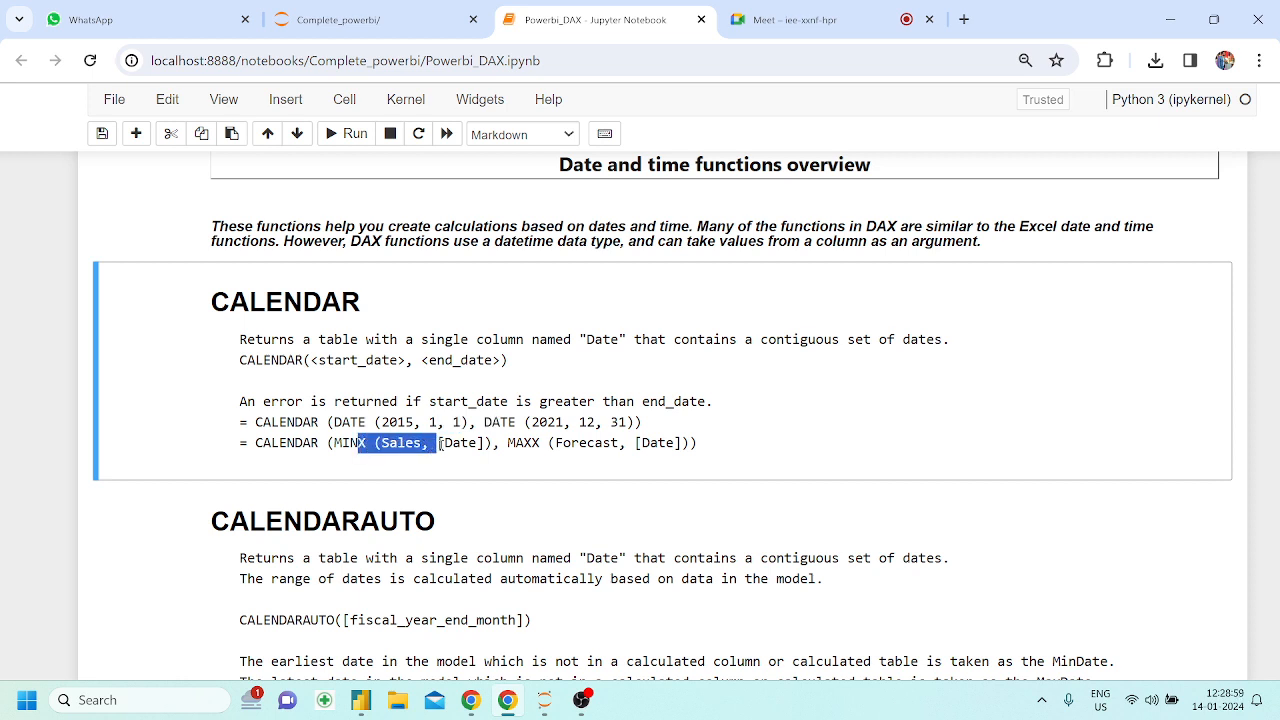
pyautogui.moveTo(571, 443); pyautogui.dragTo(578, 445)
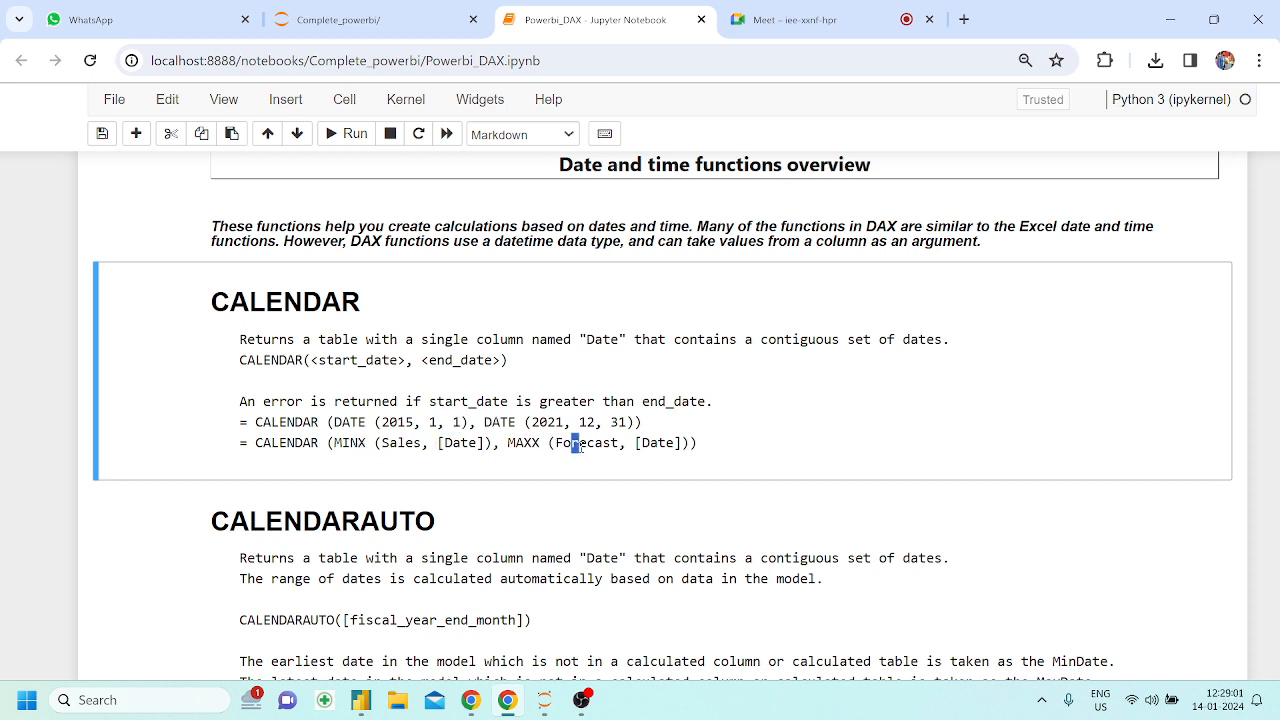
pyautogui.click(466, 422)
pyautogui.moveTo(642, 422); pyautogui.dragTo(255, 422)
pyautogui.hotkey('ctrl', 'c')
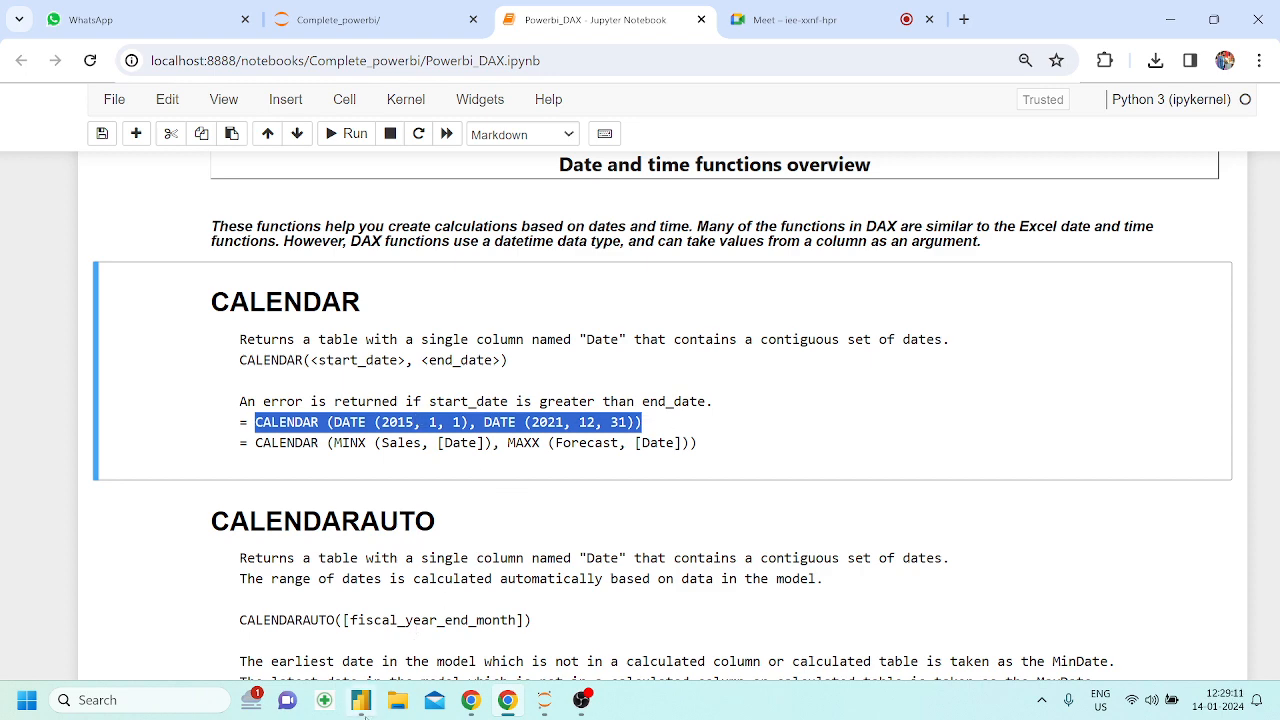
# Switch to Power BI Desktop and try to define the new Orders1 column as mydate = CALENDAR (DATE (2015, 1, 1), DATE (2021, 12, 31))
pyautogui.click(361, 700)
pyautogui.hotkey('ctrl', 'a')
pyautogui.hotkey('ctrl', 'v')
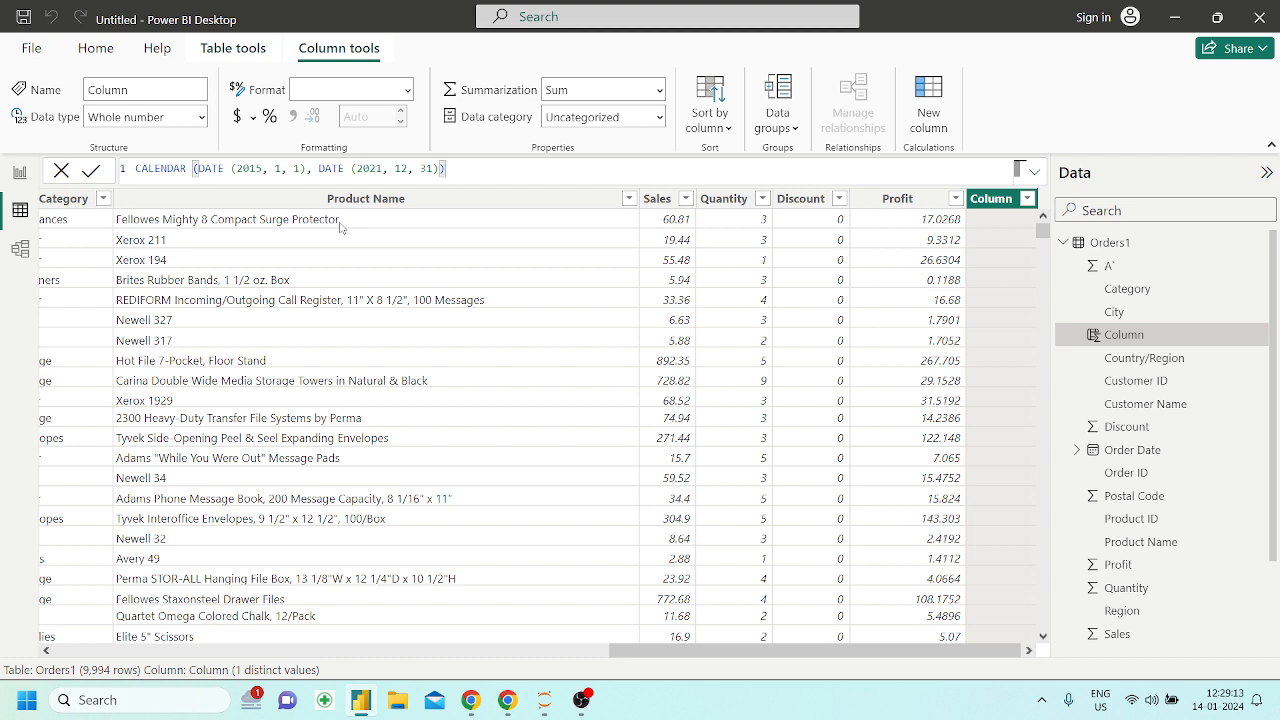
pyautogui.click(137, 168)
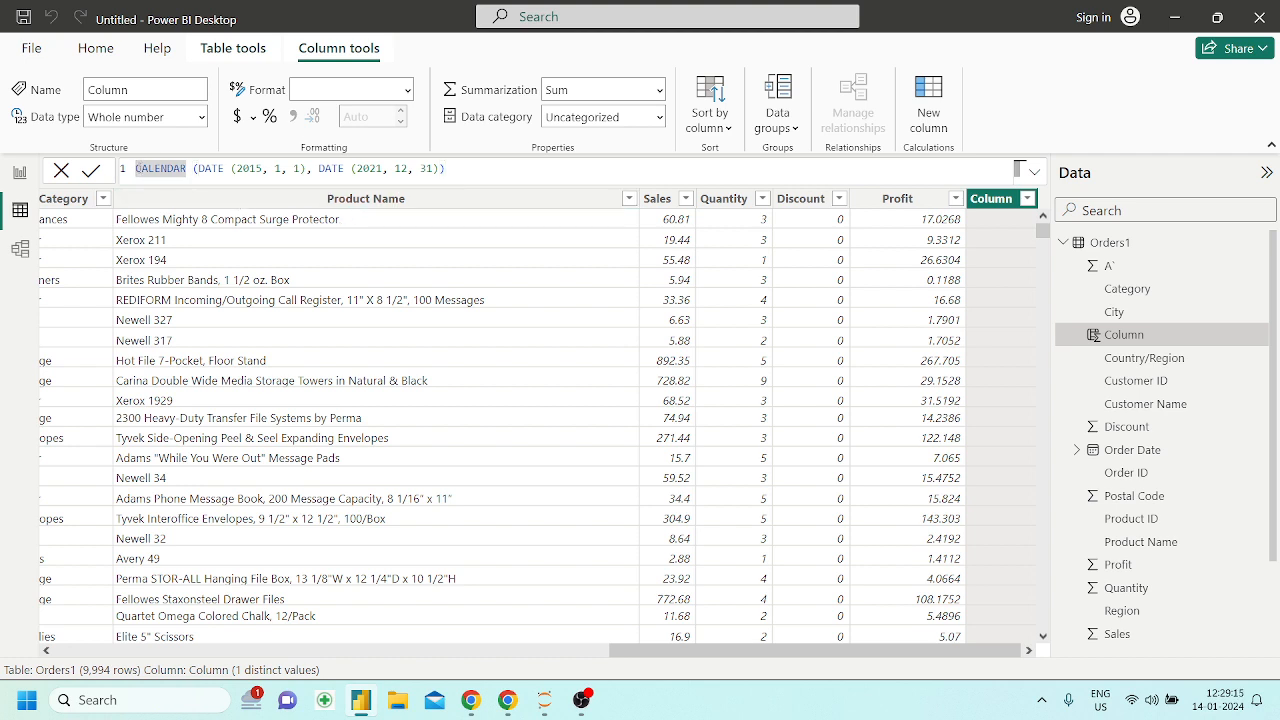
pyautogui.write('da')
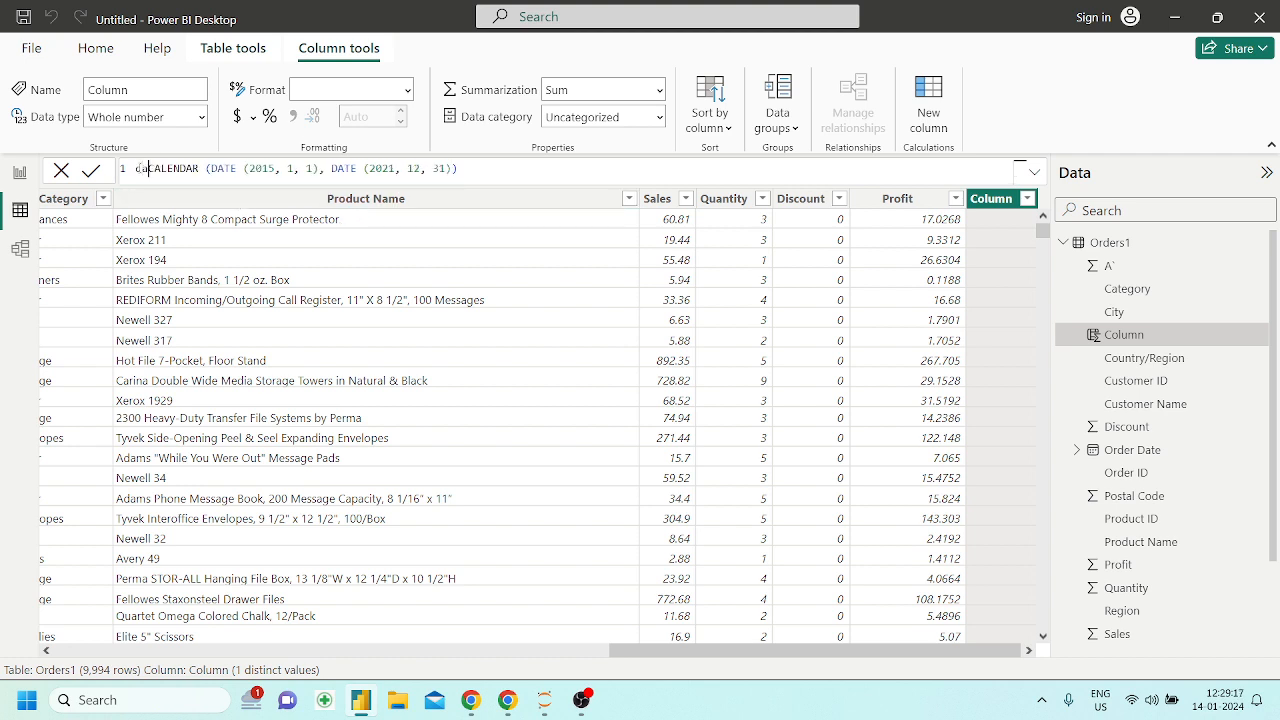
pyautogui.press('BackSpace')
pyautogui.press('BackSpace')
pyautogui.write('mydate =')
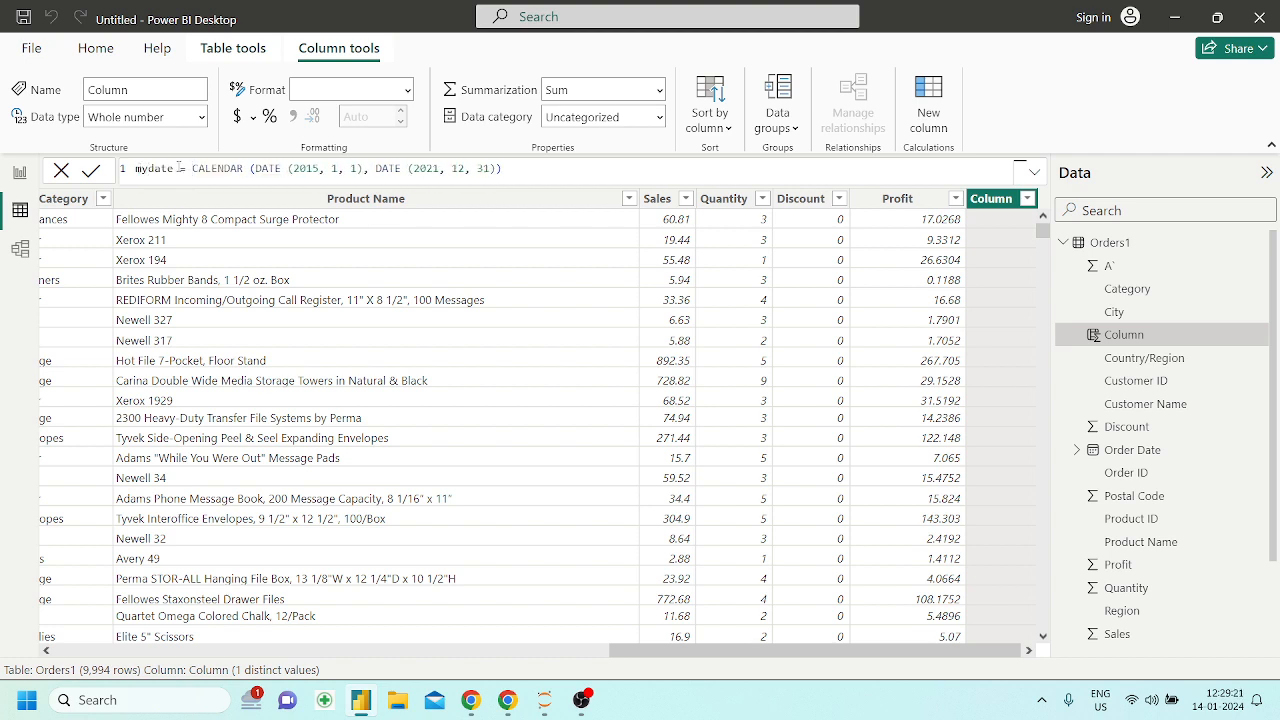
pyautogui.click(522, 169)
pyautogui.press('Return')
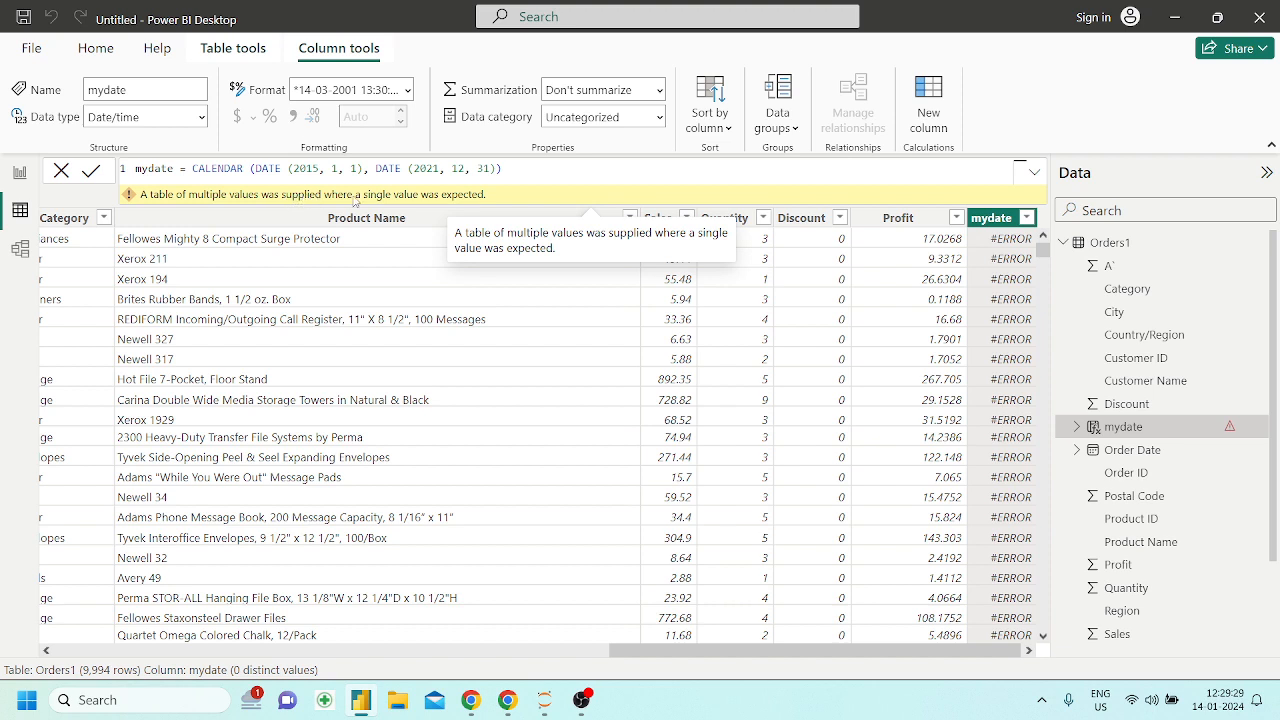
# Cut the formula out of the mydate column and delete that column from Orders1
pyautogui.moveTo(503, 168); pyautogui.dragTo(127, 169)
pyautogui.hotkey('ctrl', 'c')
pyautogui.press('BackSpace')
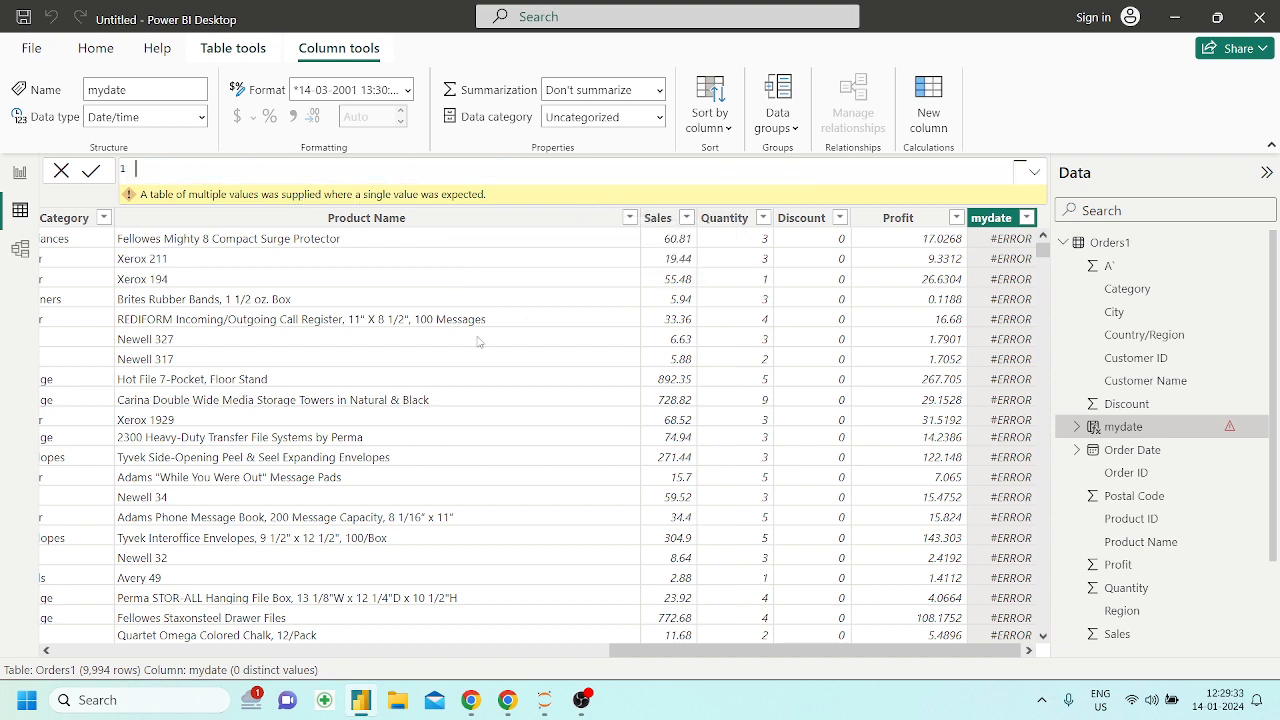
pyautogui.press('Return')
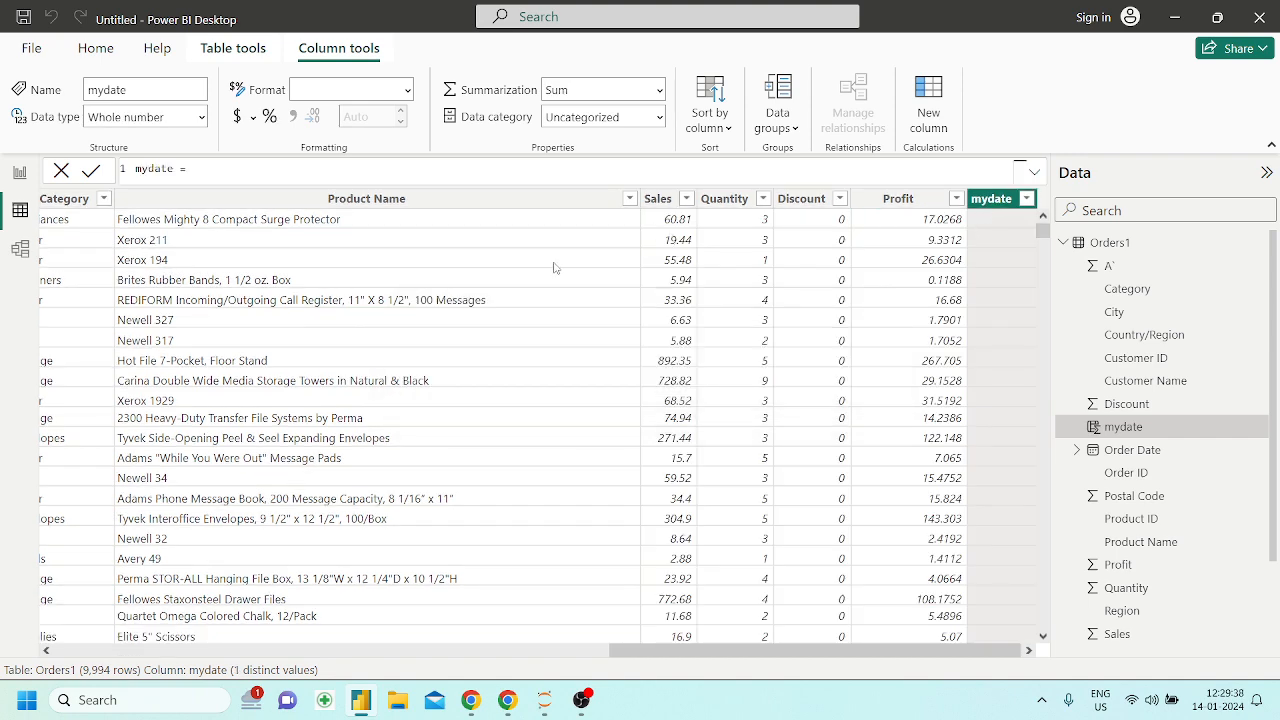
pyautogui.rightClick(993, 200)
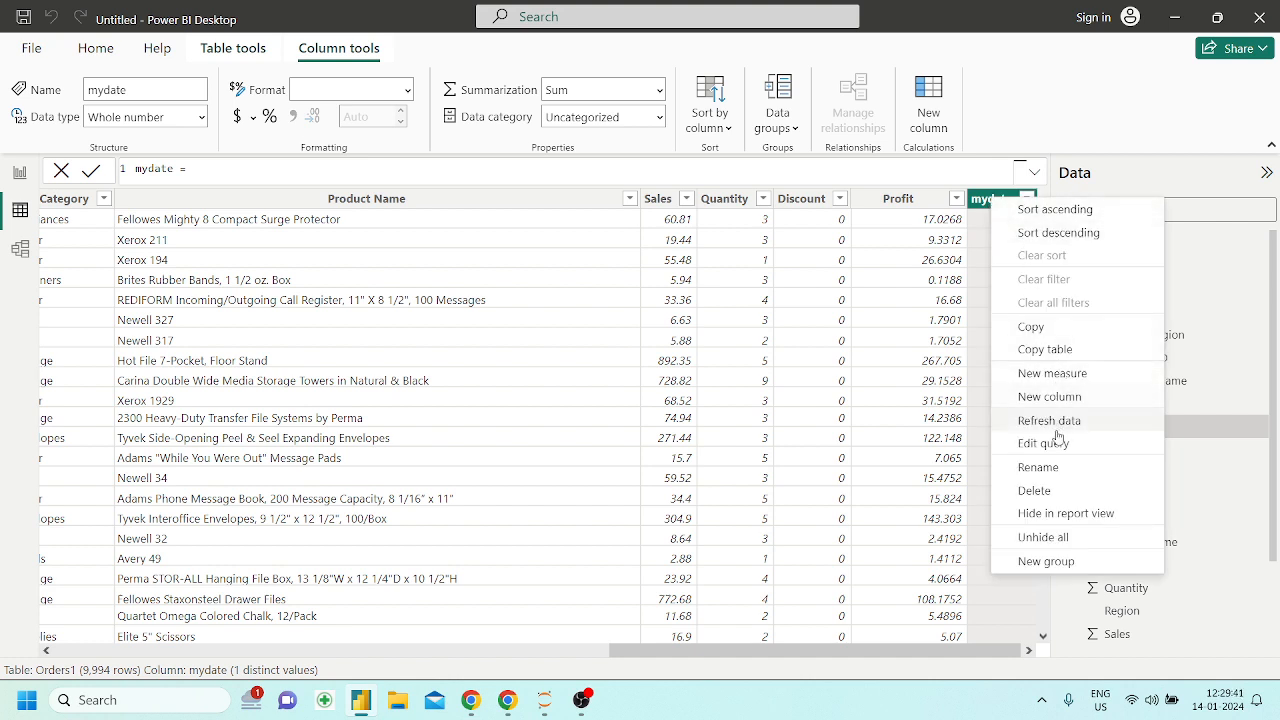
pyautogui.click(1035, 490)
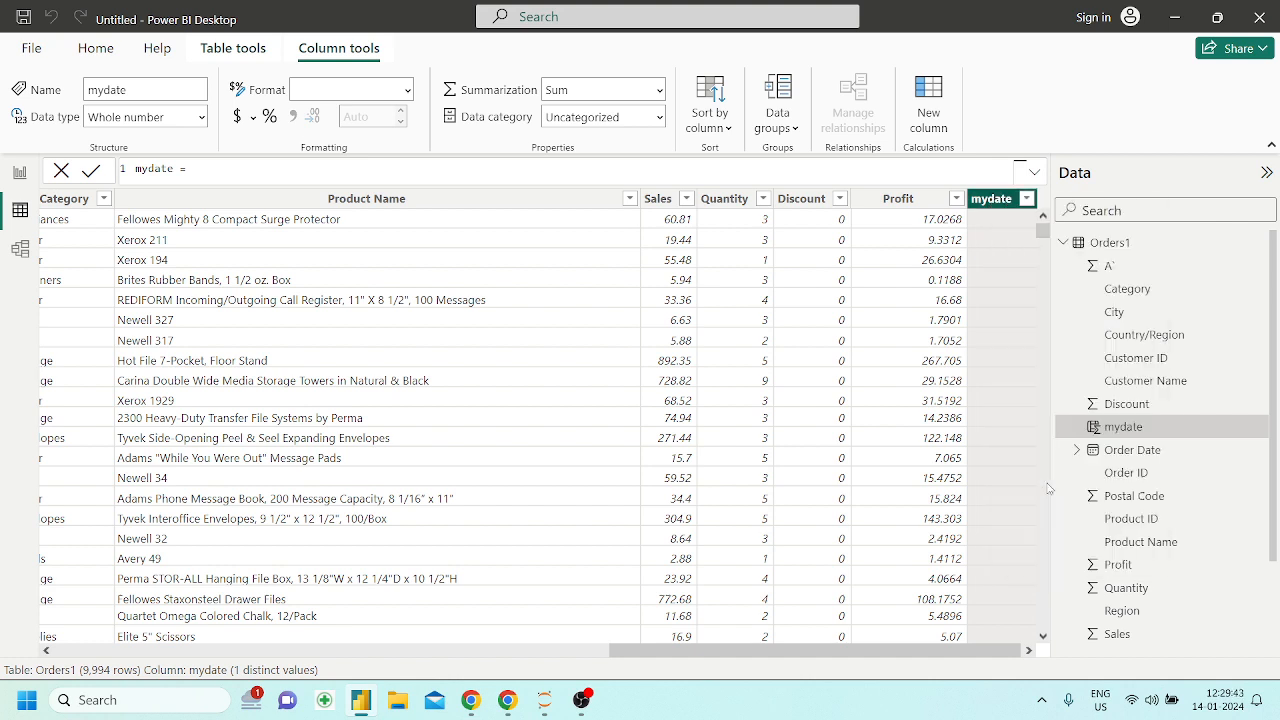
pyautogui.click(752, 387)
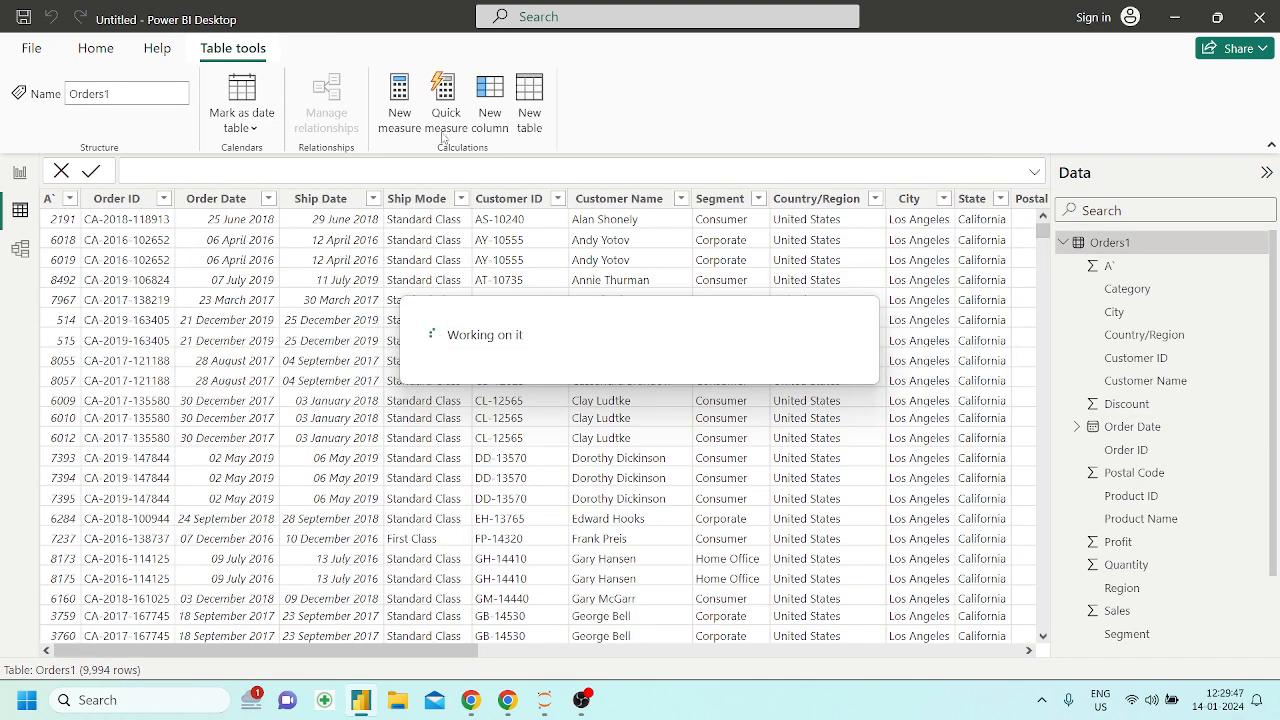
# Create a calculated table with the formula mydate = CALENDAR (DATE (2015, 1, 1), DATE (2021, 12, 31))
pyautogui.click(521, 116)
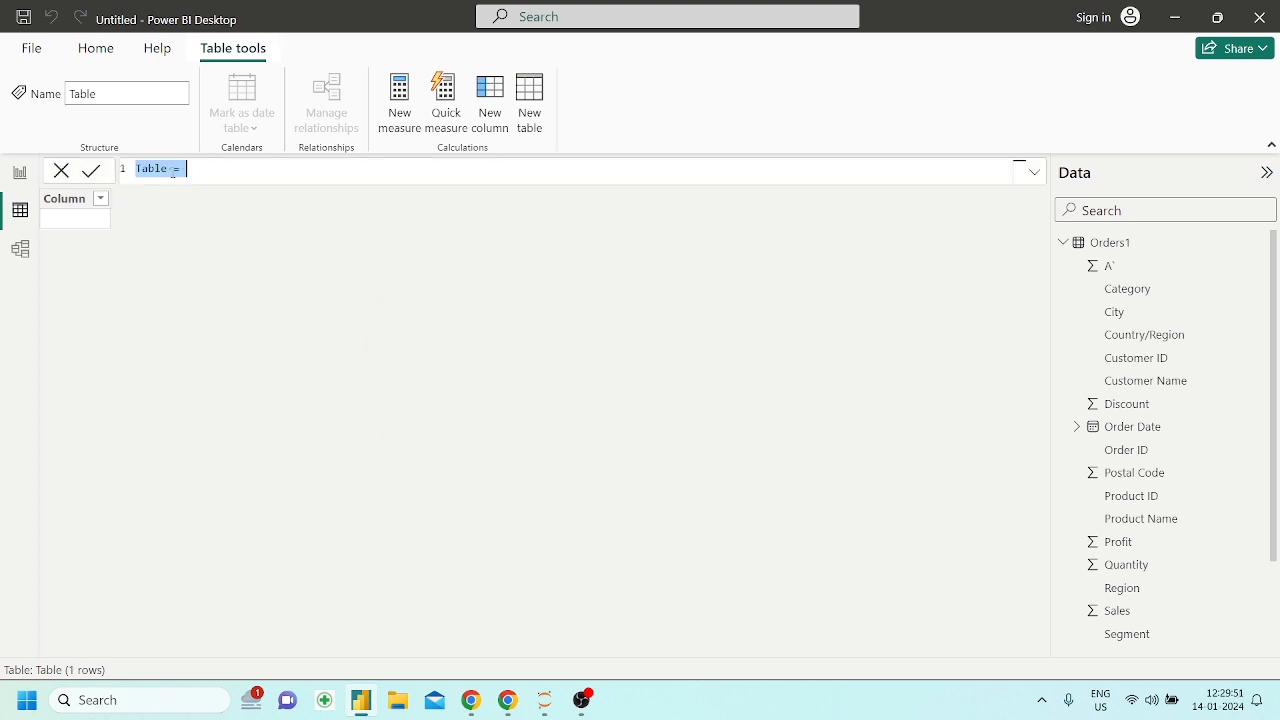
pyautogui.hotkey('ctrl', 'v')
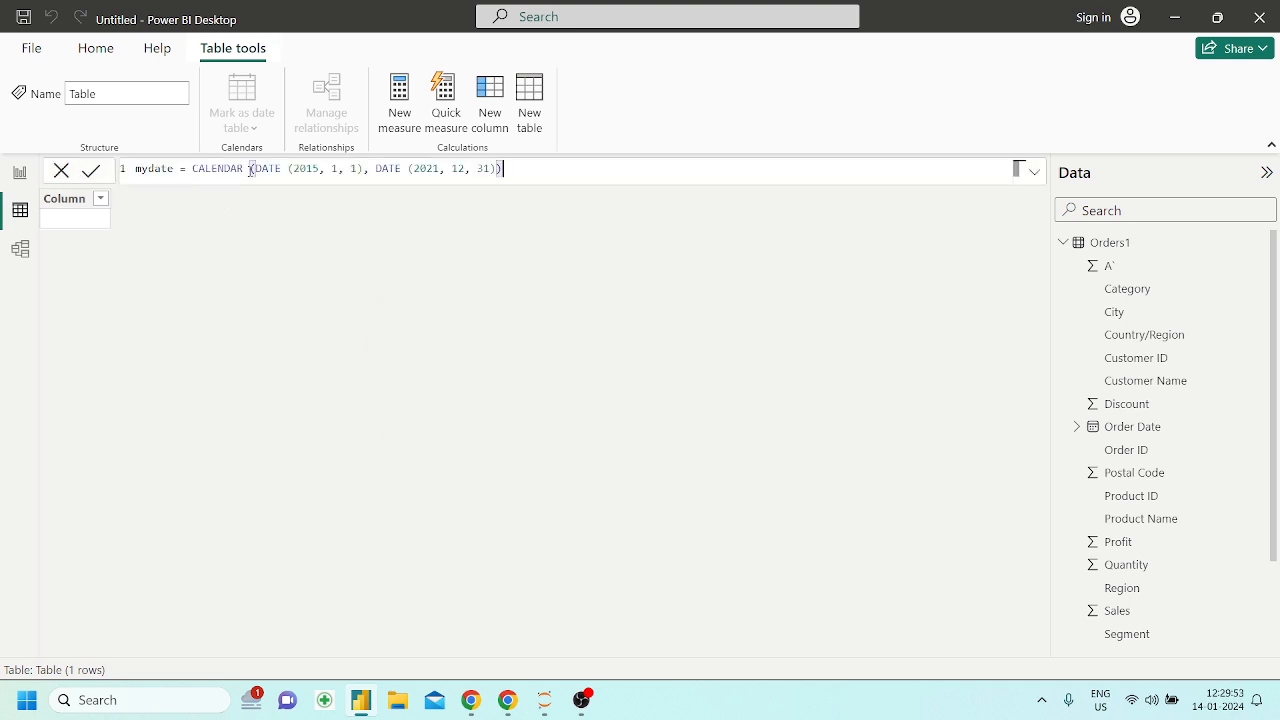
pyautogui.press('Return')
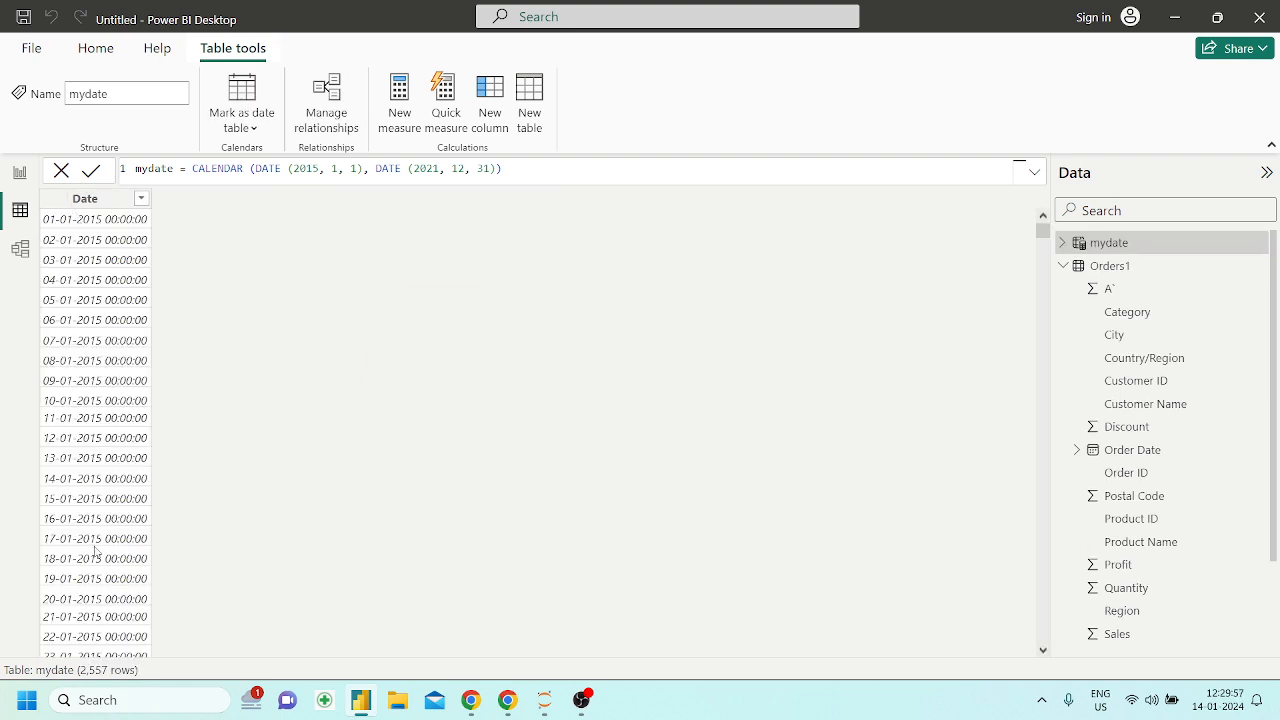
pyautogui.scroll(-20, 96, 545)
pyautogui.scroll(15, 96, 548)
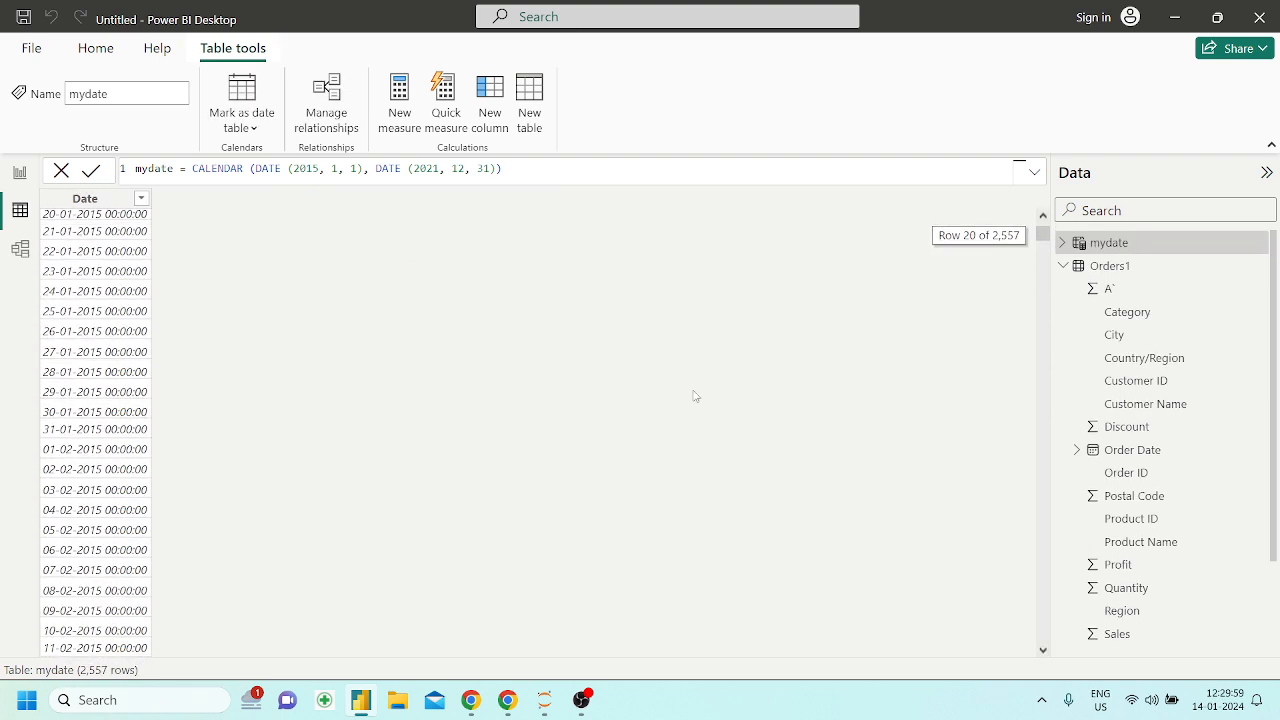
# Check CALENDAR's return type in the Chrome notebook, and go back to Power BI Desktop to look through the mydate table's dates
pyautogui.click(507, 700)
pyautogui.click(346, 338)
pyautogui.moveTo(346, 338); pyautogui.dragTo(366, 338)
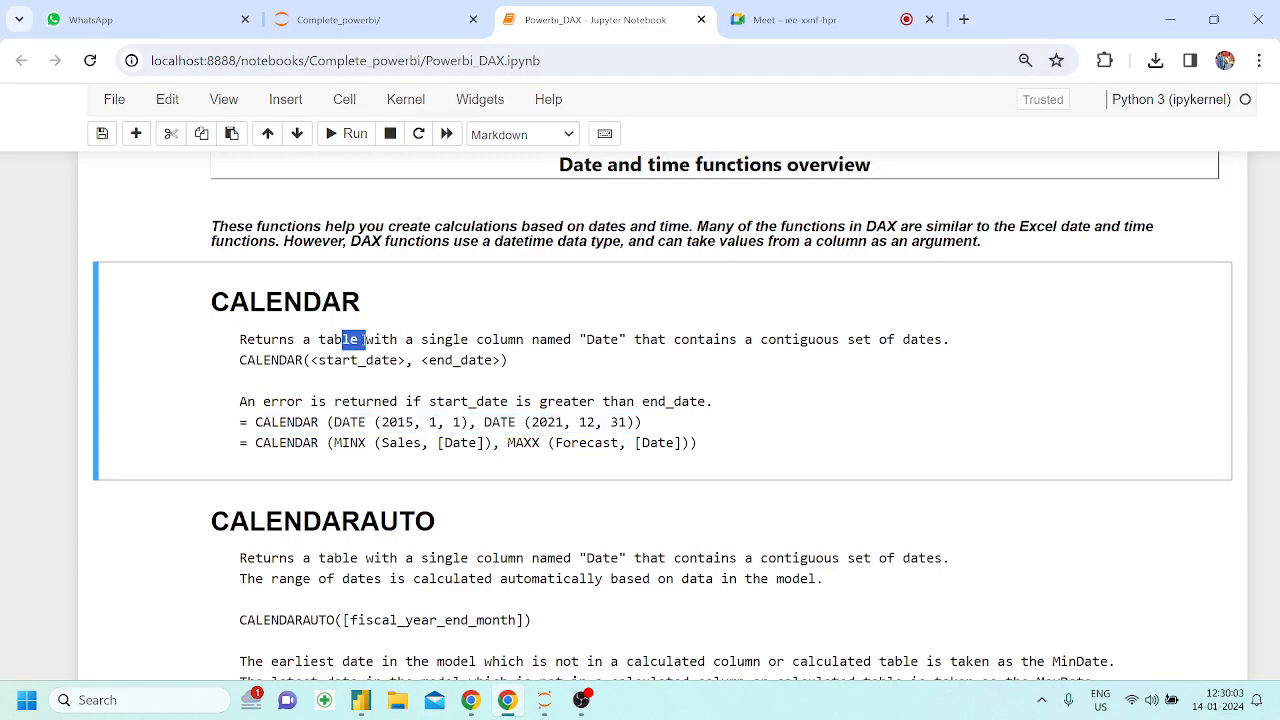
pyautogui.click(361, 700)
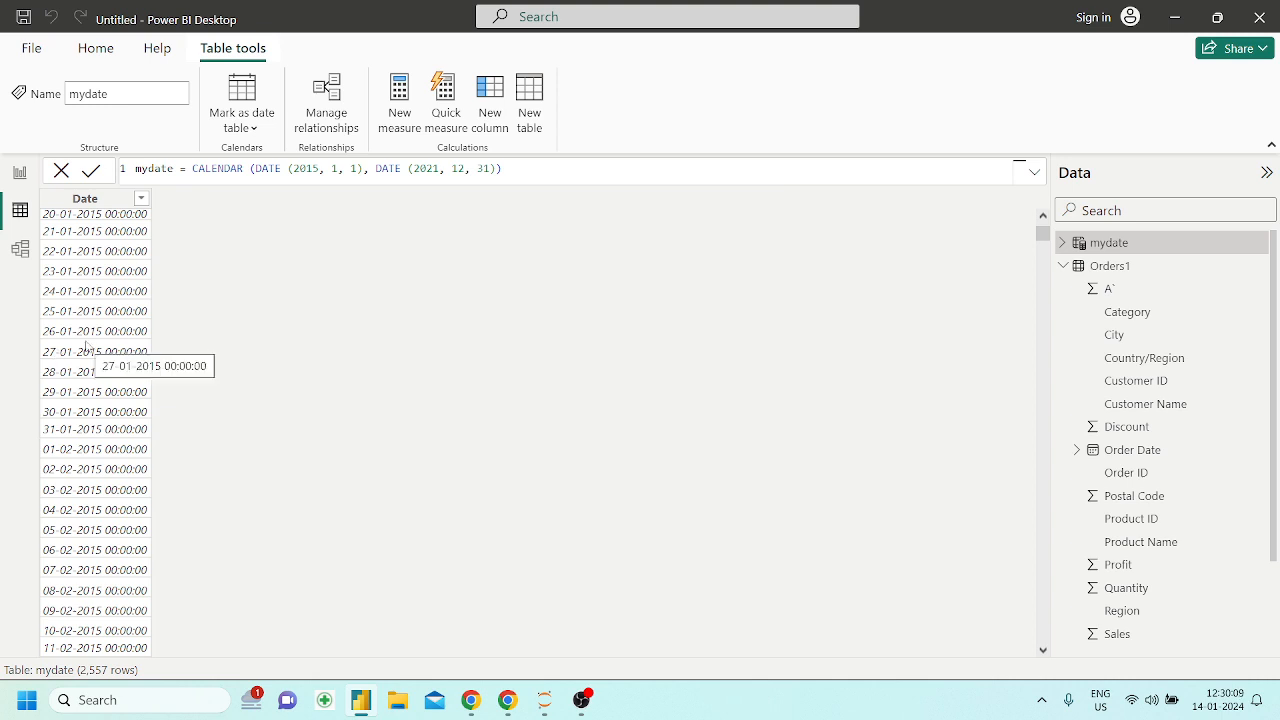
pyautogui.scroll(-20, 87, 345)
pyautogui.scroll(20, 87, 345)
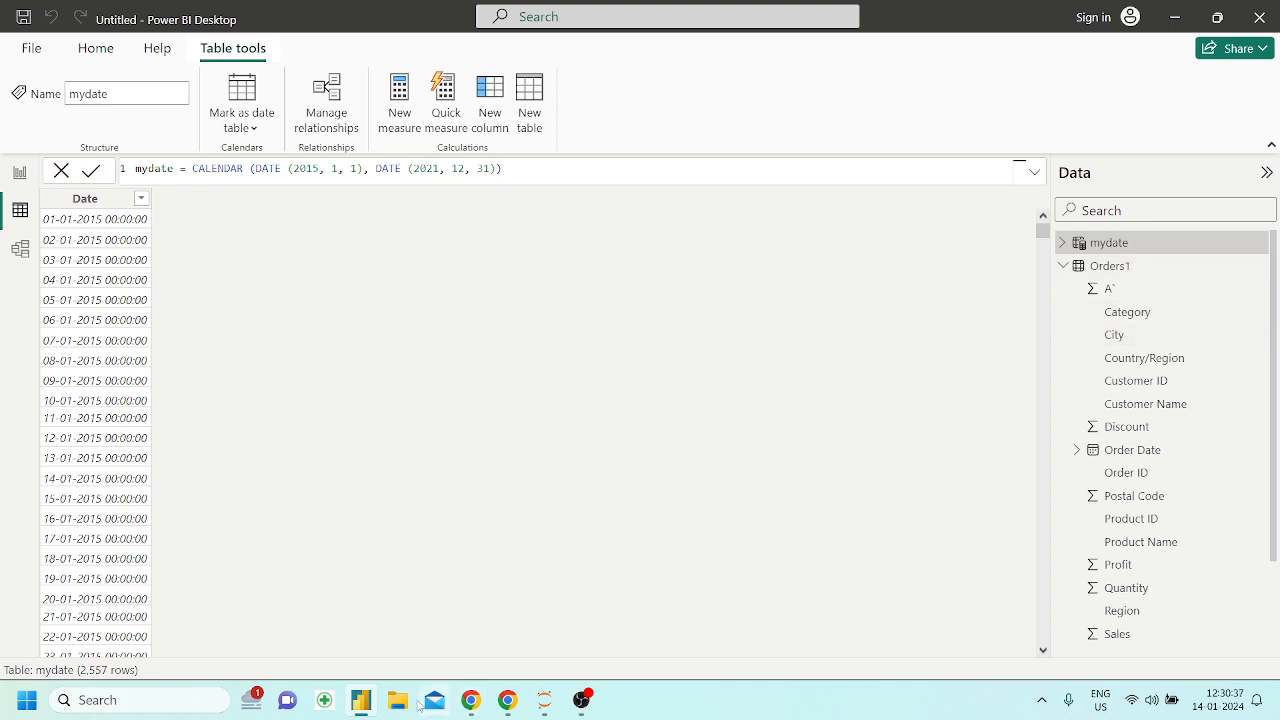
# Return to the notebook in Chrome and review the CALENDAR example that uses MINX and MAXX
pyautogui.click(362, 702)
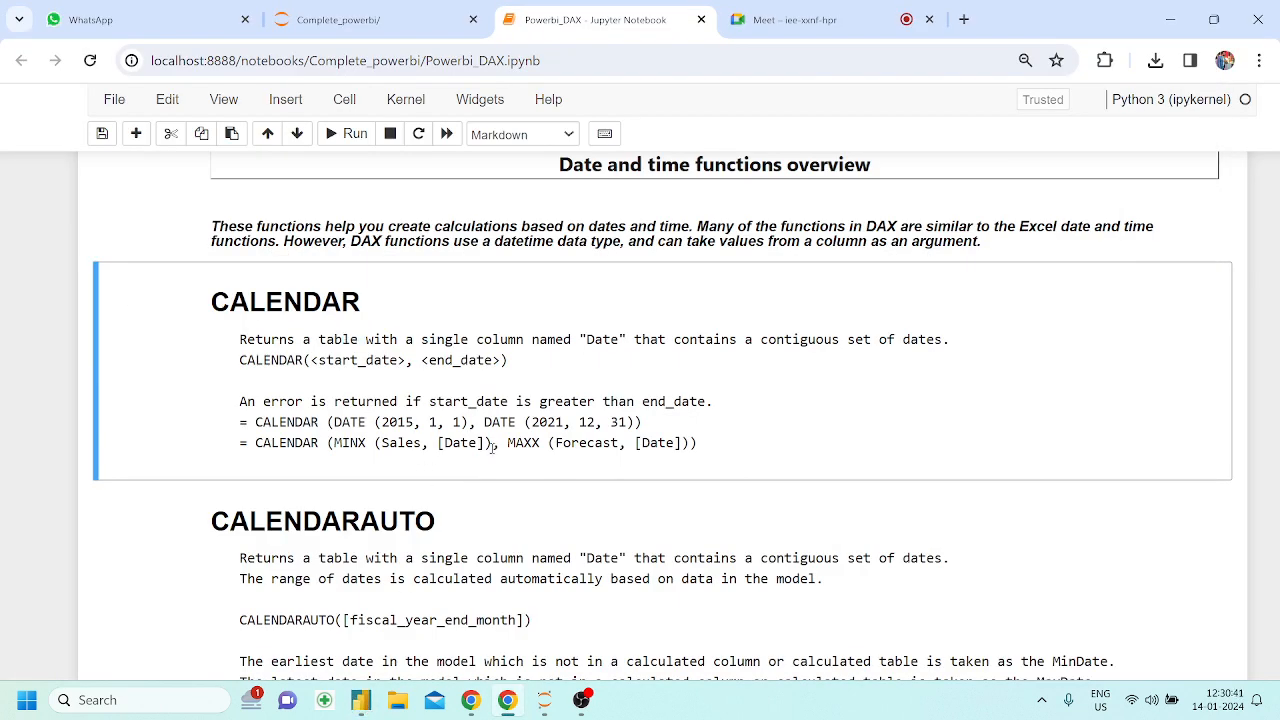
pyautogui.moveTo(491, 443); pyautogui.dragTo(361, 443)
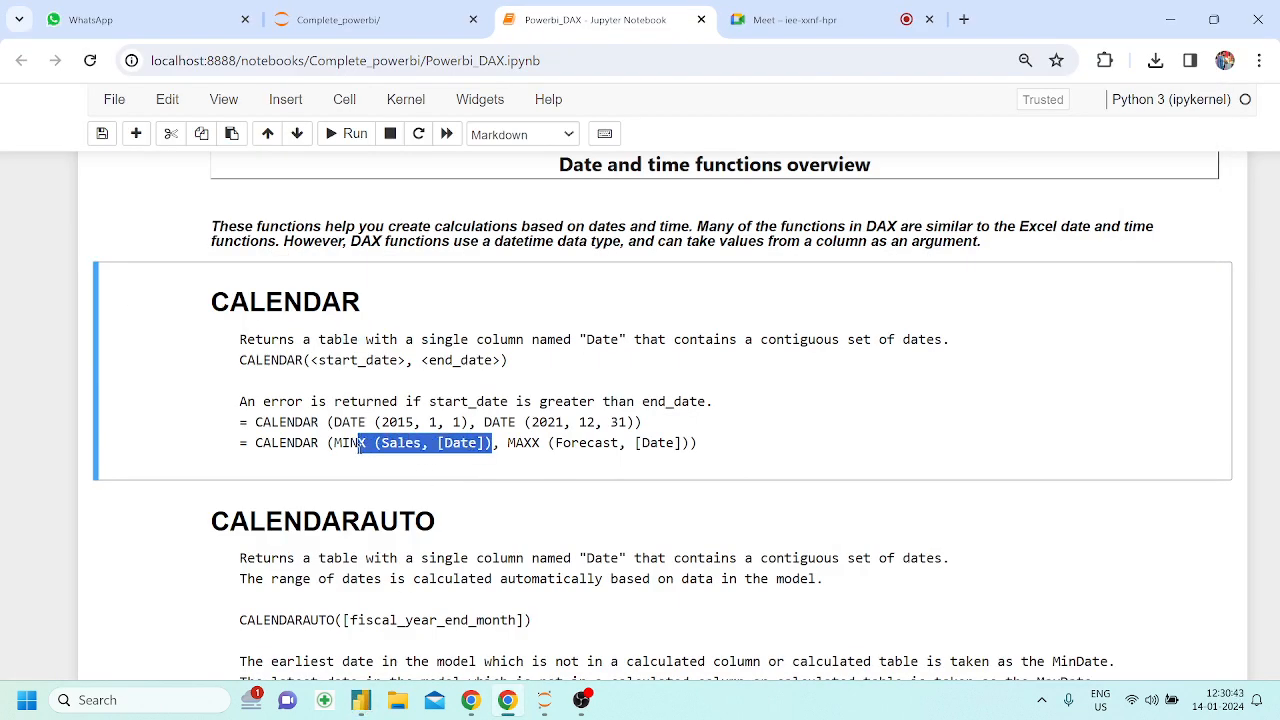
pyautogui.click(349, 443)
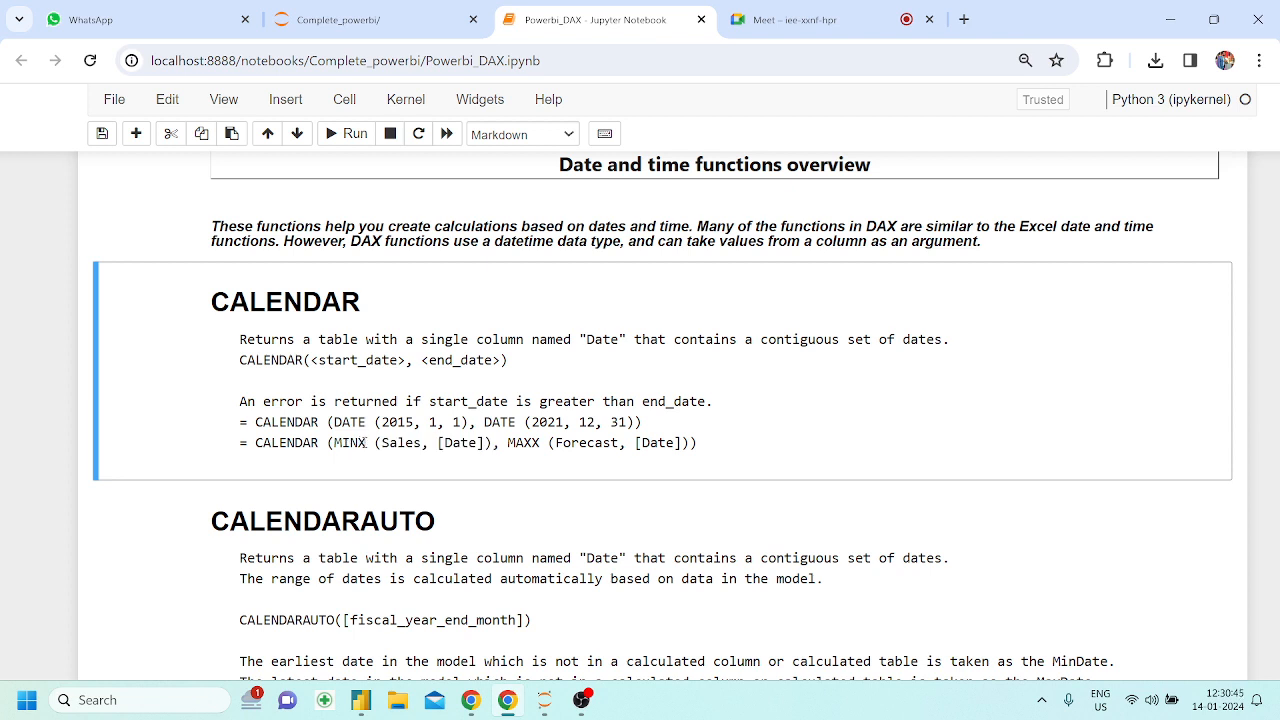
pyautogui.moveTo(383, 444); pyautogui.dragTo(648, 443)
pyautogui.click(697, 443)
# Switch to Power BI Desktop and set the start year in the mydate table's CALENDAR formula to 2016
pyautogui.click(361, 704)
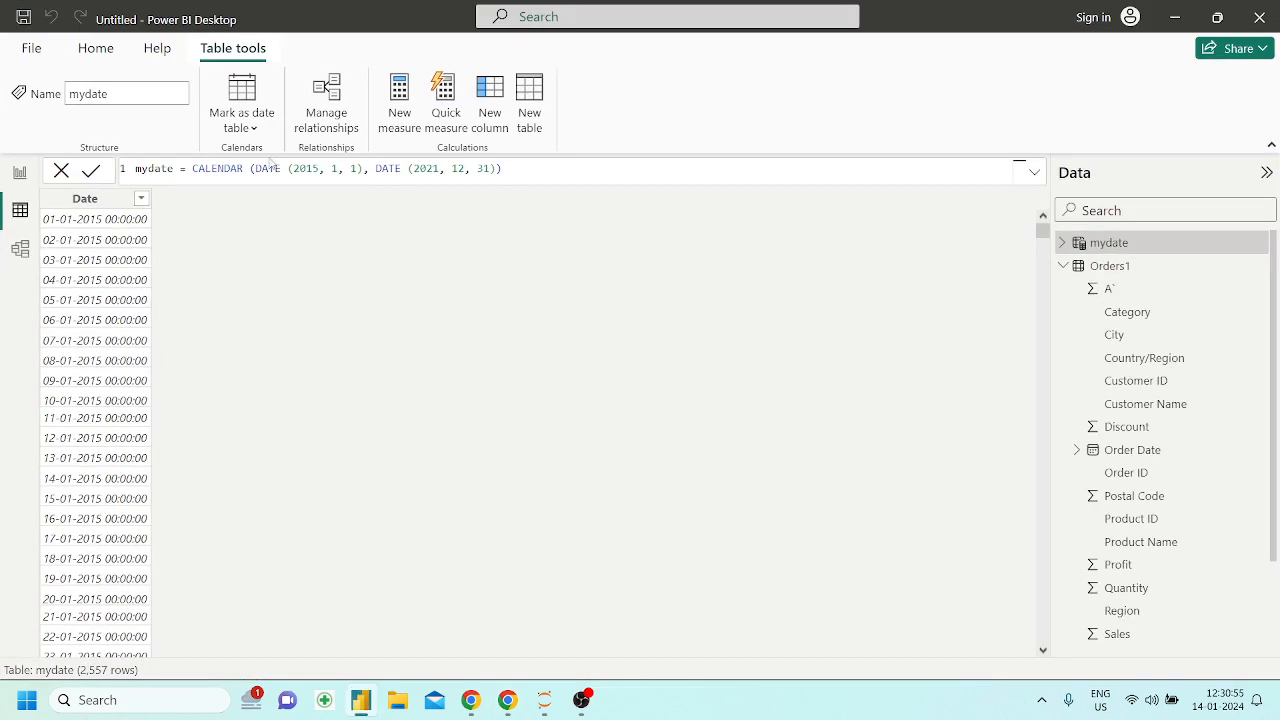
pyautogui.click(265, 168)
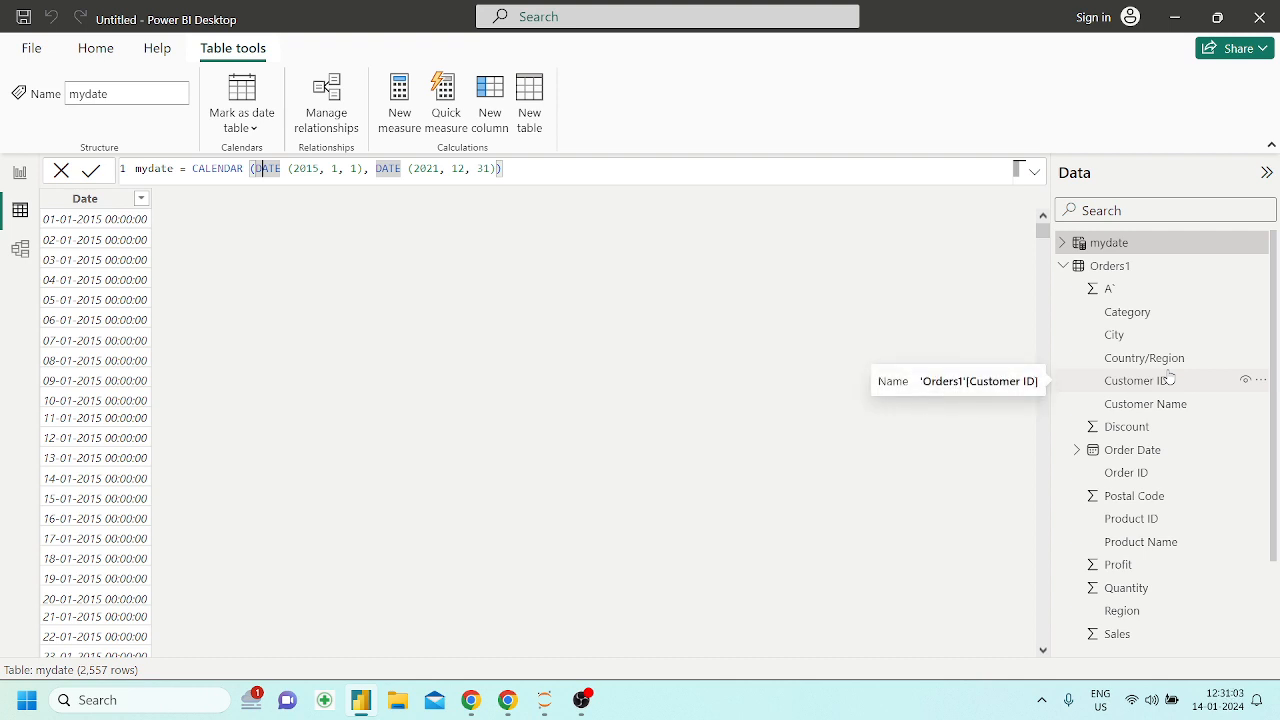
pyautogui.click(336, 170)
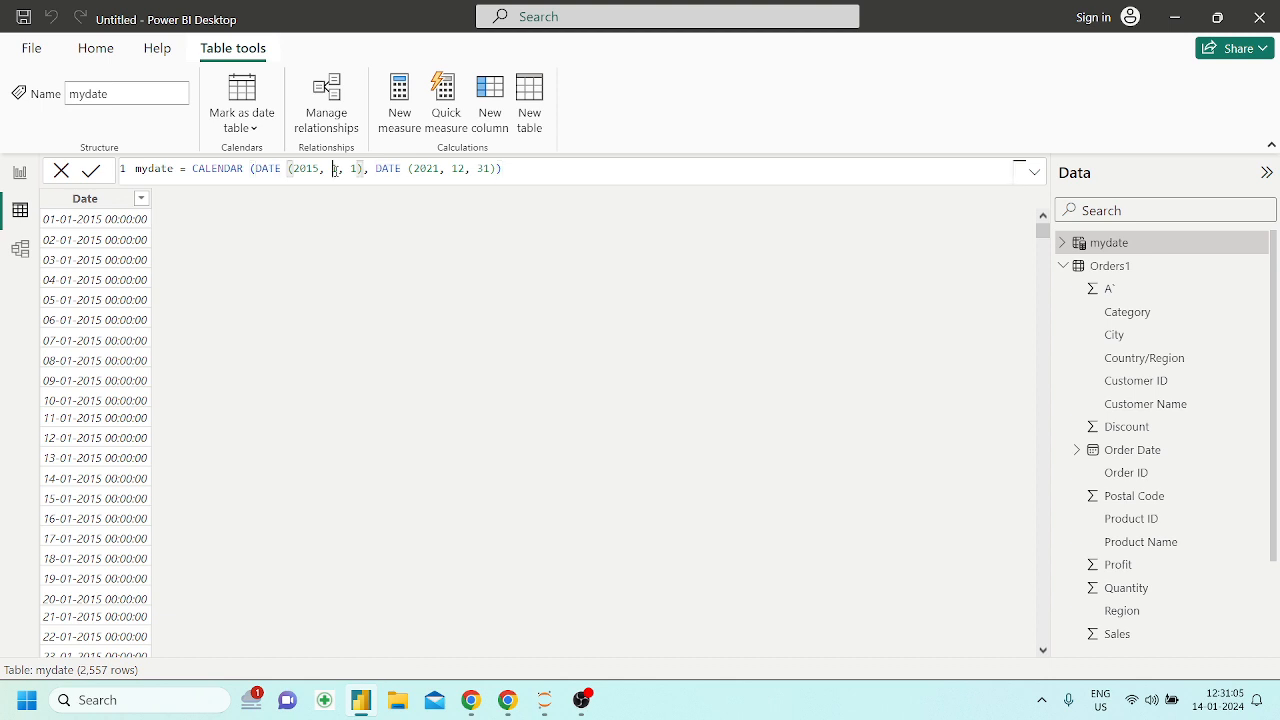
pyautogui.press('Left')
pyautogui.press('Left')
pyautogui.press('BackSpace')
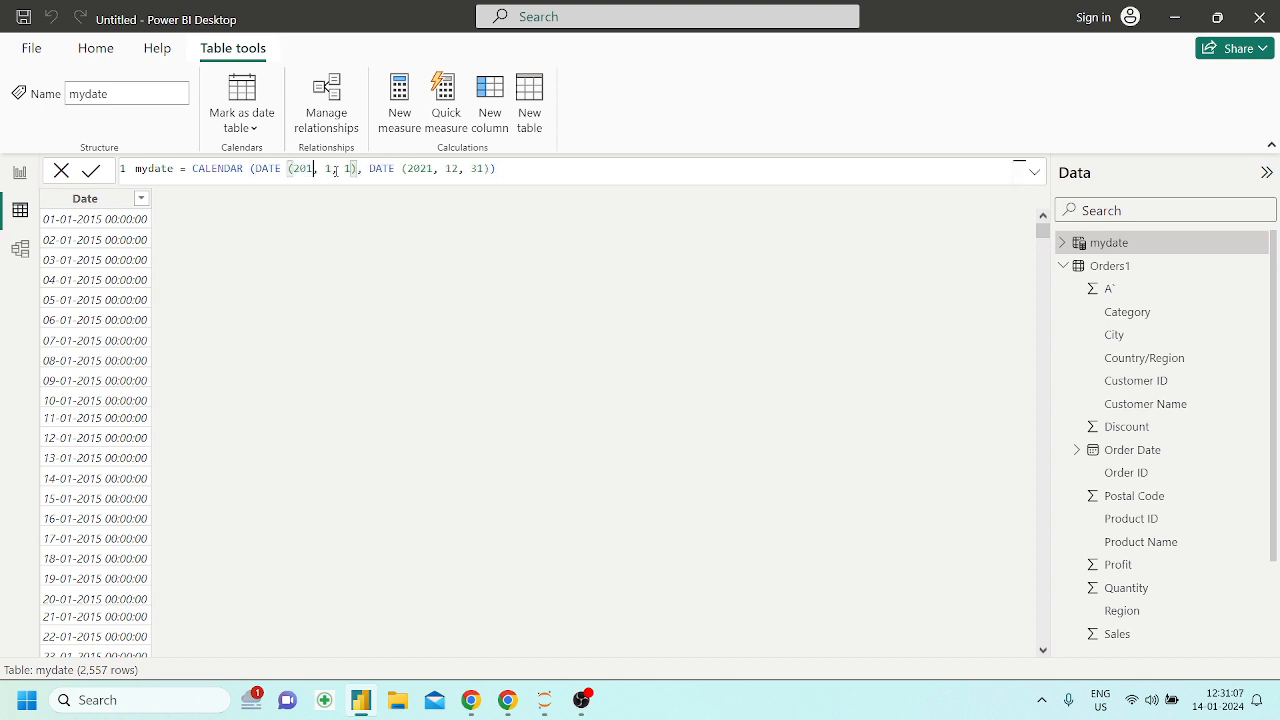
pyautogui.write('6')
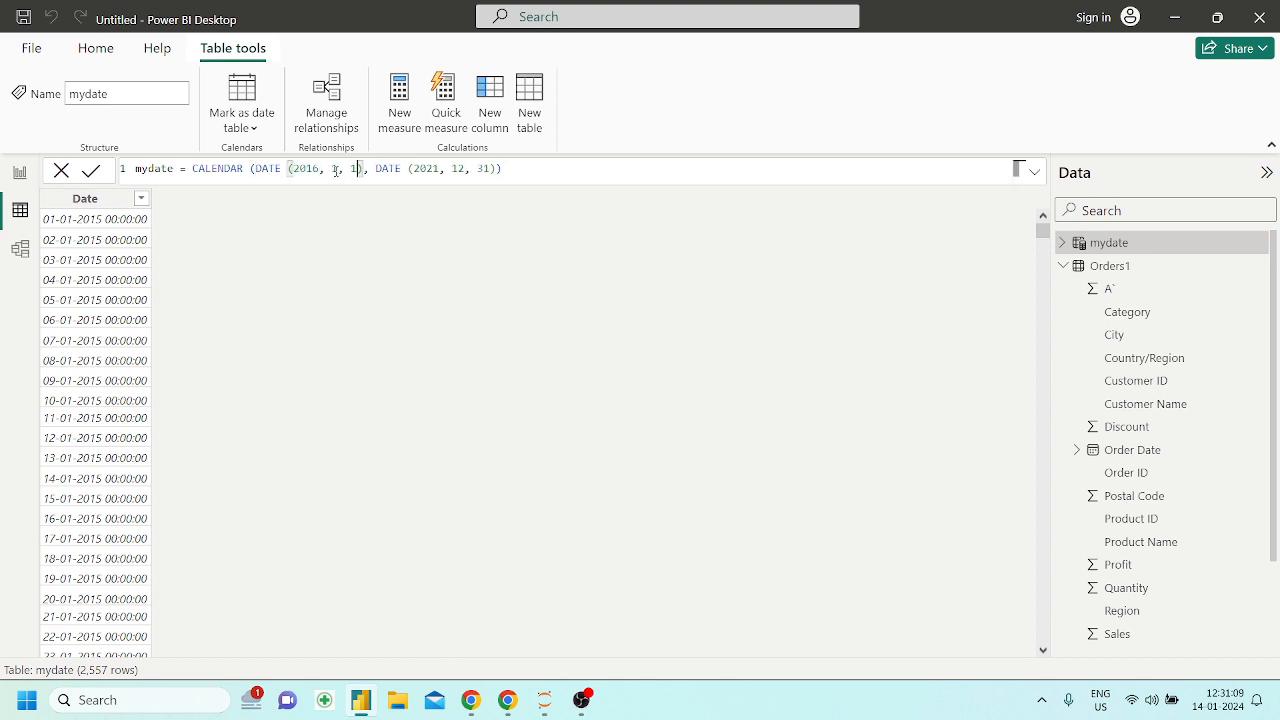
# Set the formula's end year to 2019, apply it and look through the mydate table's dates
pyautogui.press('Right')
pyautogui.press('Right')
pyautogui.press('Right')
pyautogui.press('Right')
pyautogui.press('Right')
pyautogui.press('Right')
pyautogui.press('Right')
pyautogui.press('Right')
pyautogui.press('Right')
pyautogui.press('Right')
pyautogui.press('Right')
pyautogui.press('Right')
pyautogui.press('Right')
pyautogui.press('Right')
pyautogui.press('Right')
pyautogui.press('Right')
pyautogui.press('BackSpace')
pyautogui.press('BackSpace')
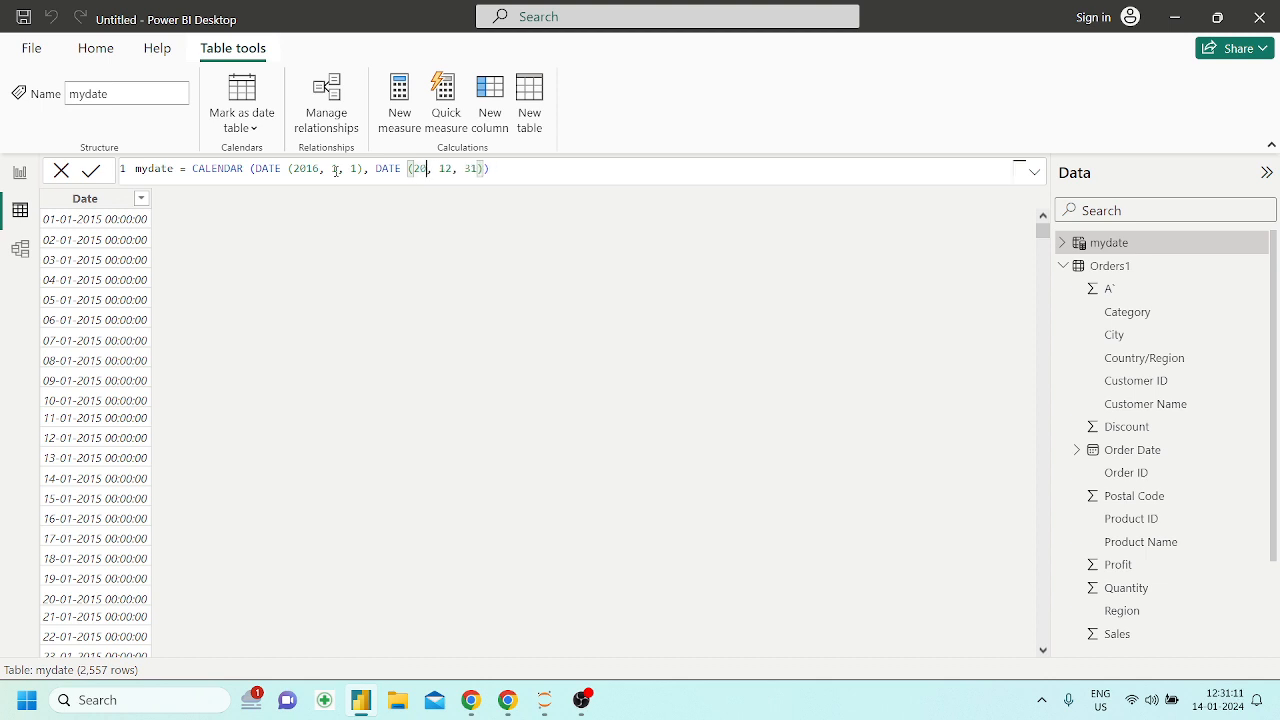
pyautogui.write('19')
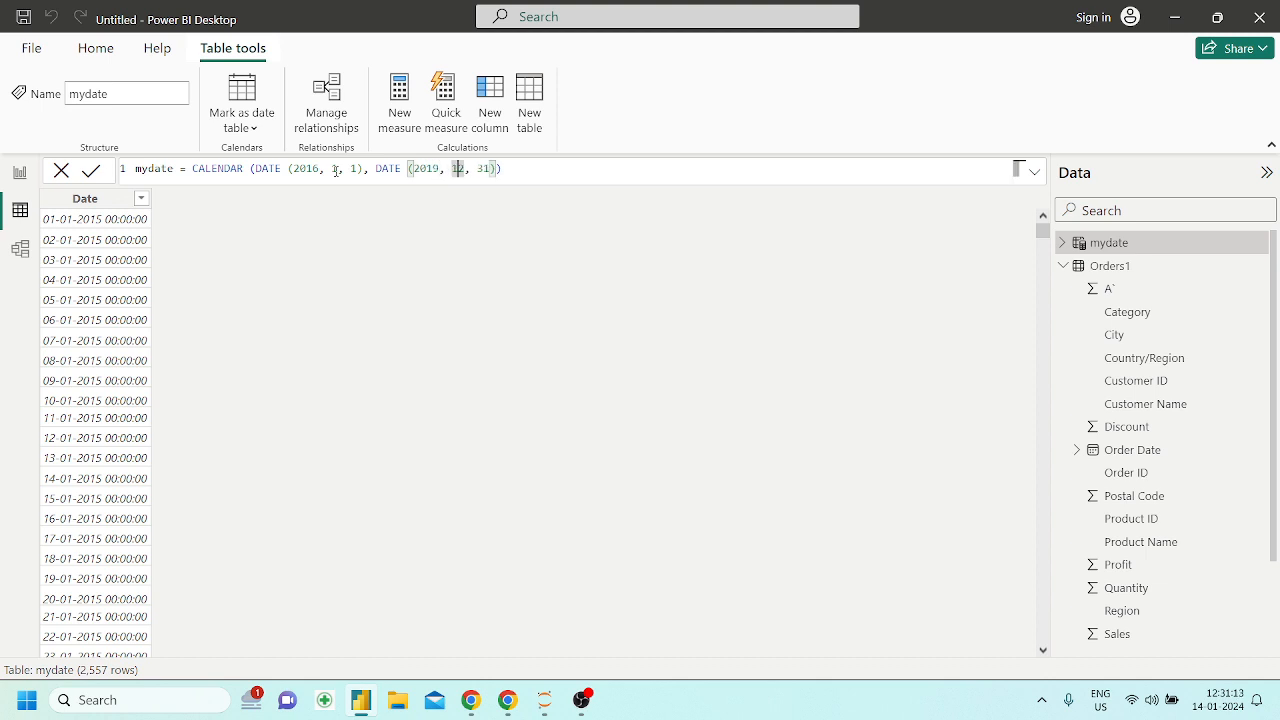
pyautogui.press('End')
pyautogui.press('Return')
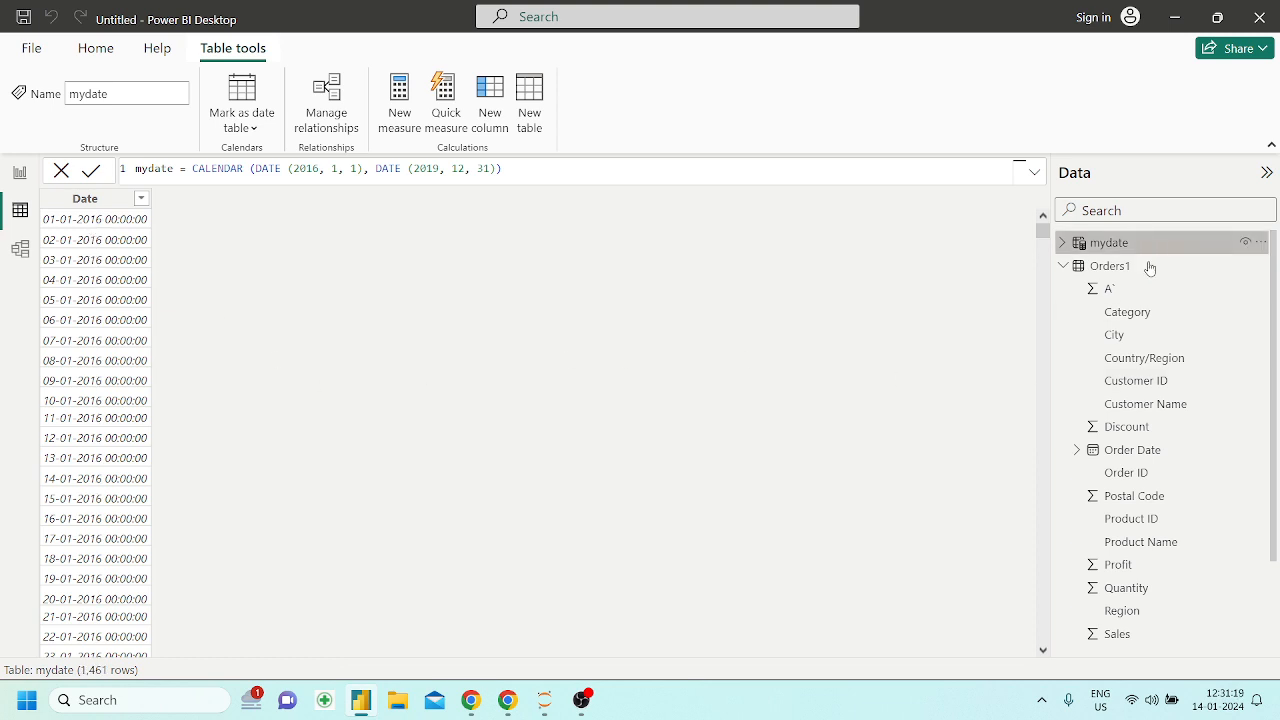
pyautogui.scroll(-15, 77, 412)
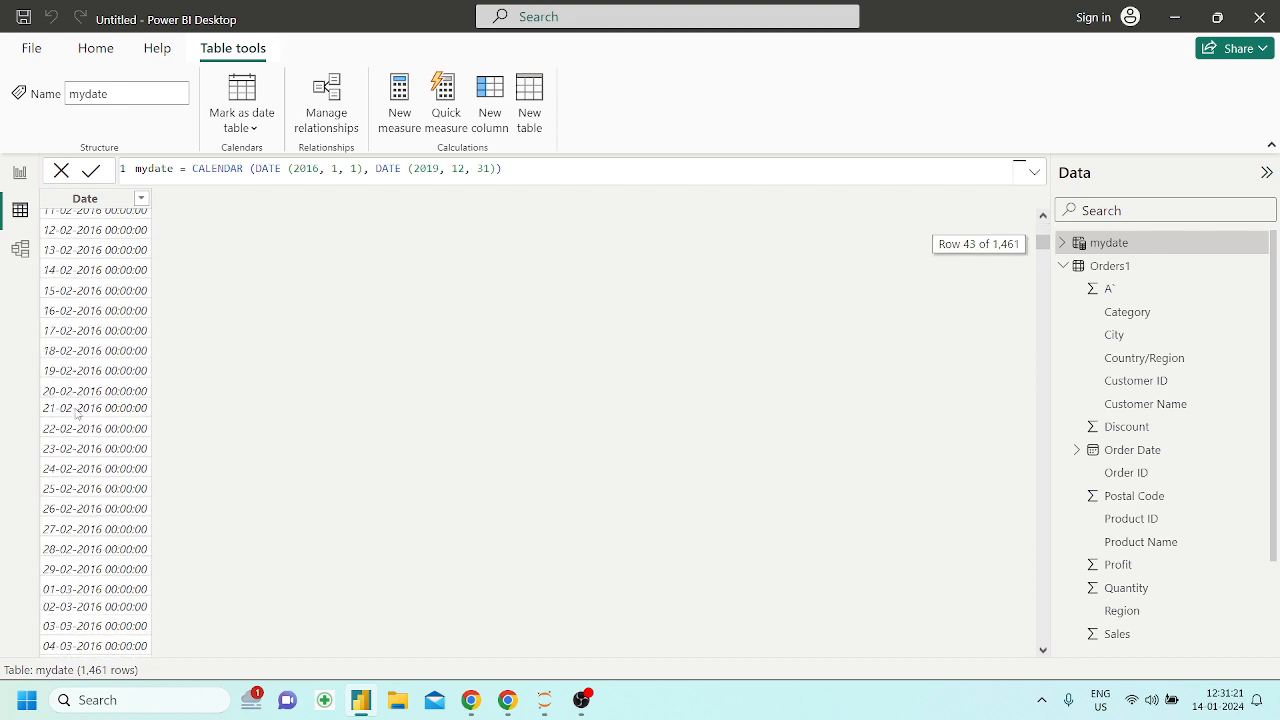
pyautogui.scroll(10, 77, 412)
pyautogui.scroll(14, 77, 412)
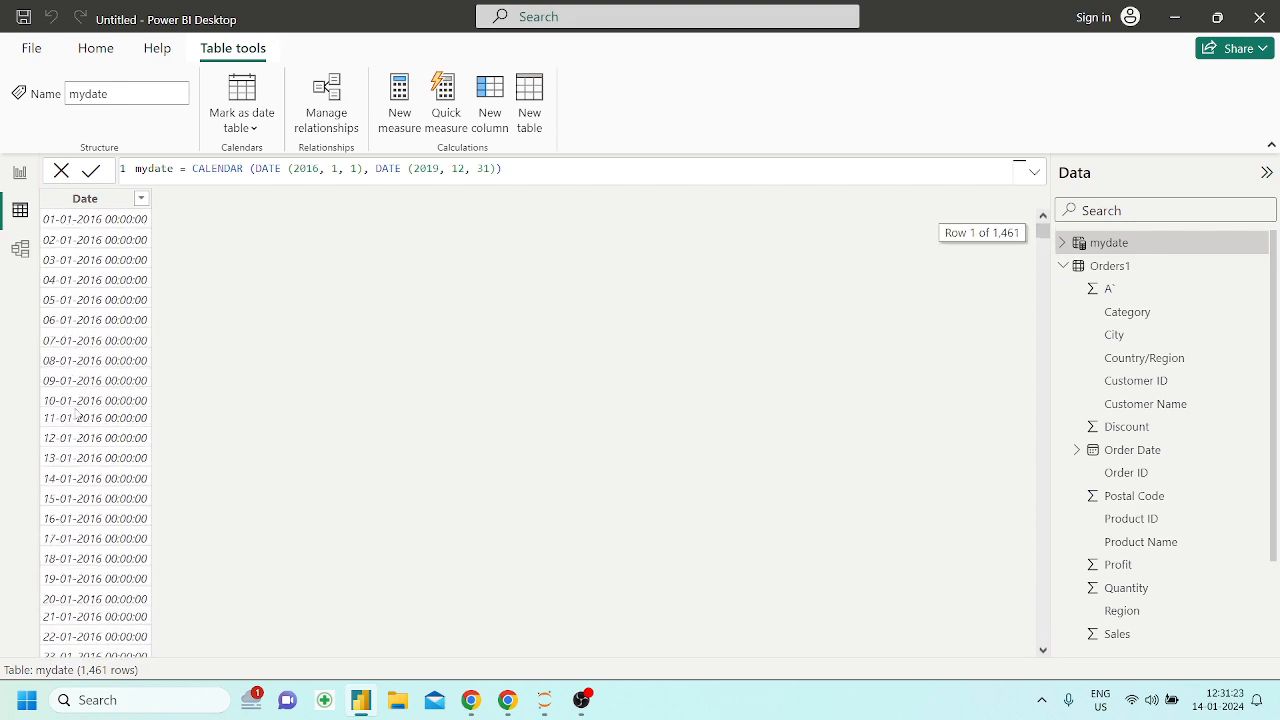
pyautogui.scroll(-10, 132, 530)
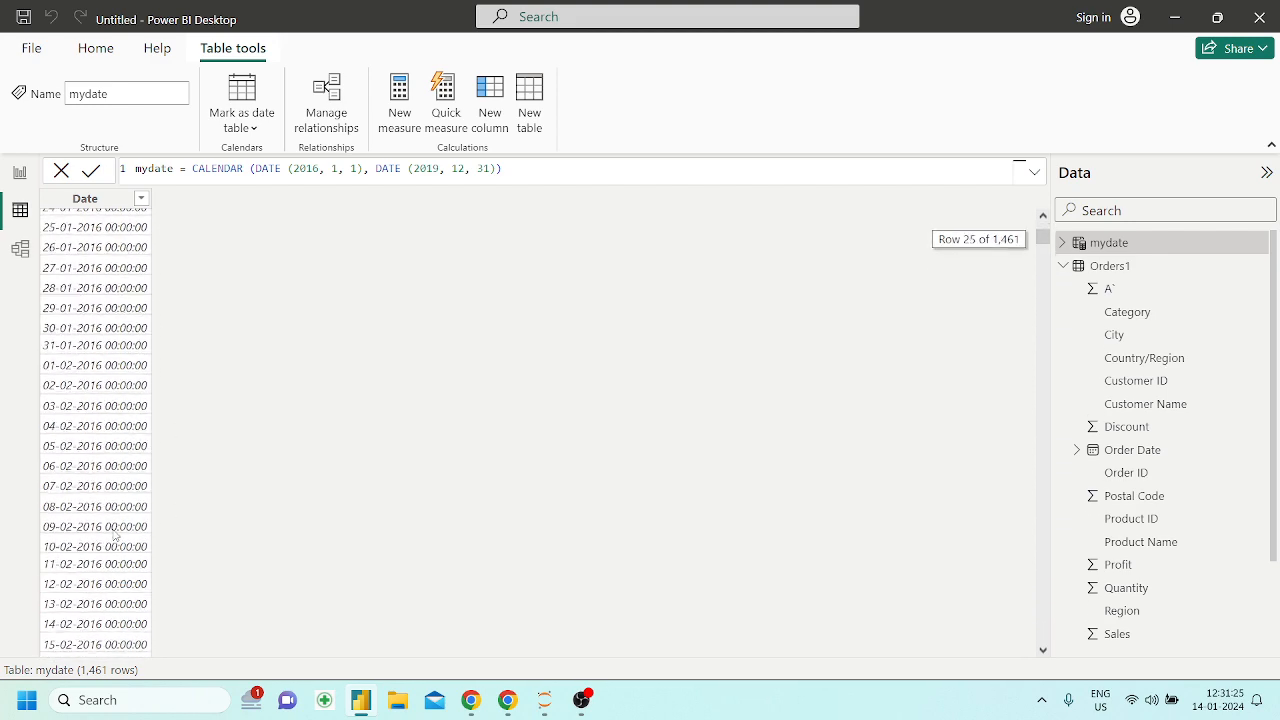
# Add a calculated column to the mydate table and name it just_date in its formula
pyautogui.scroll(10, 132, 530)
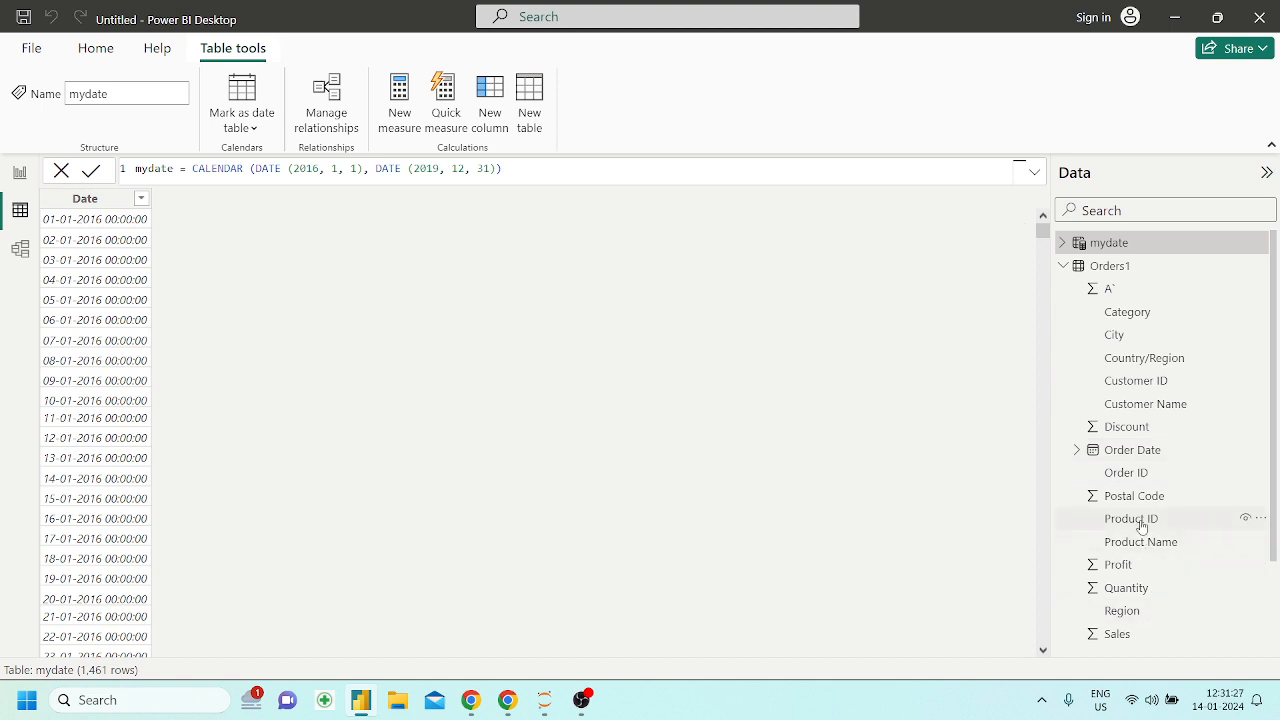
pyautogui.scroll(-1, 1011, 403)
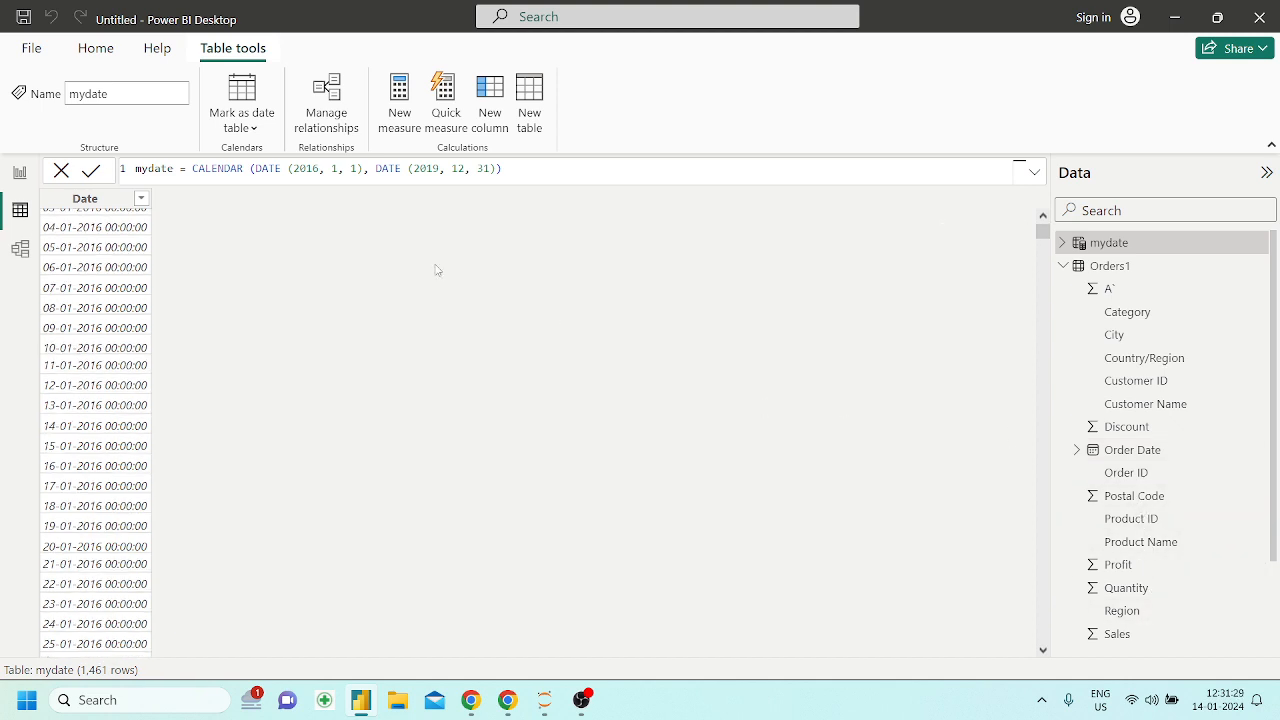
pyautogui.scroll(1, 303, 264)
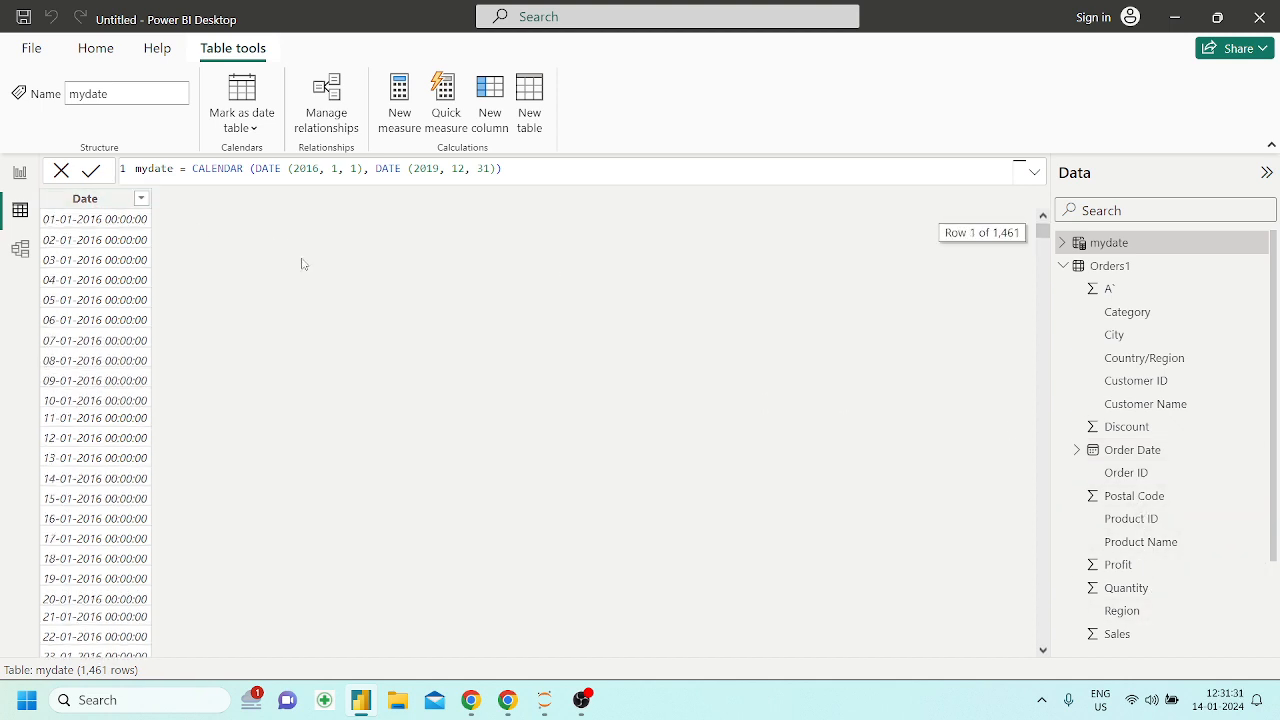
pyautogui.click(86, 204)
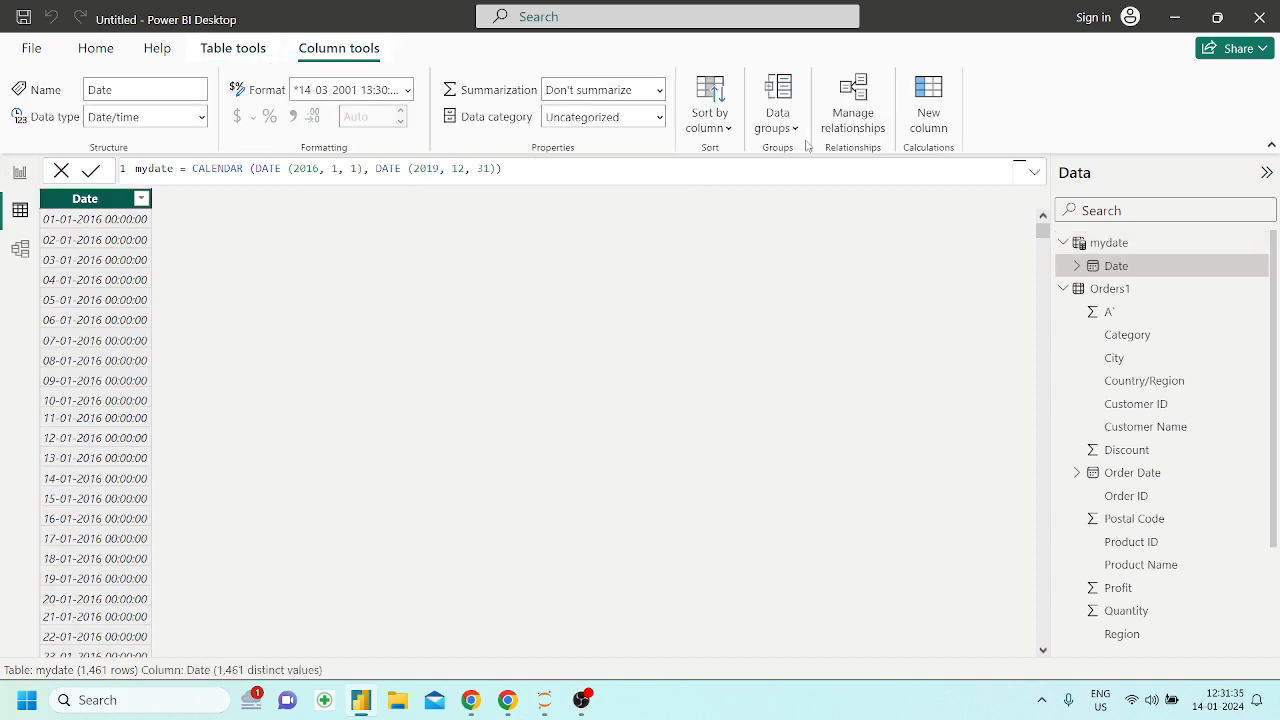
pyautogui.click(918, 125)
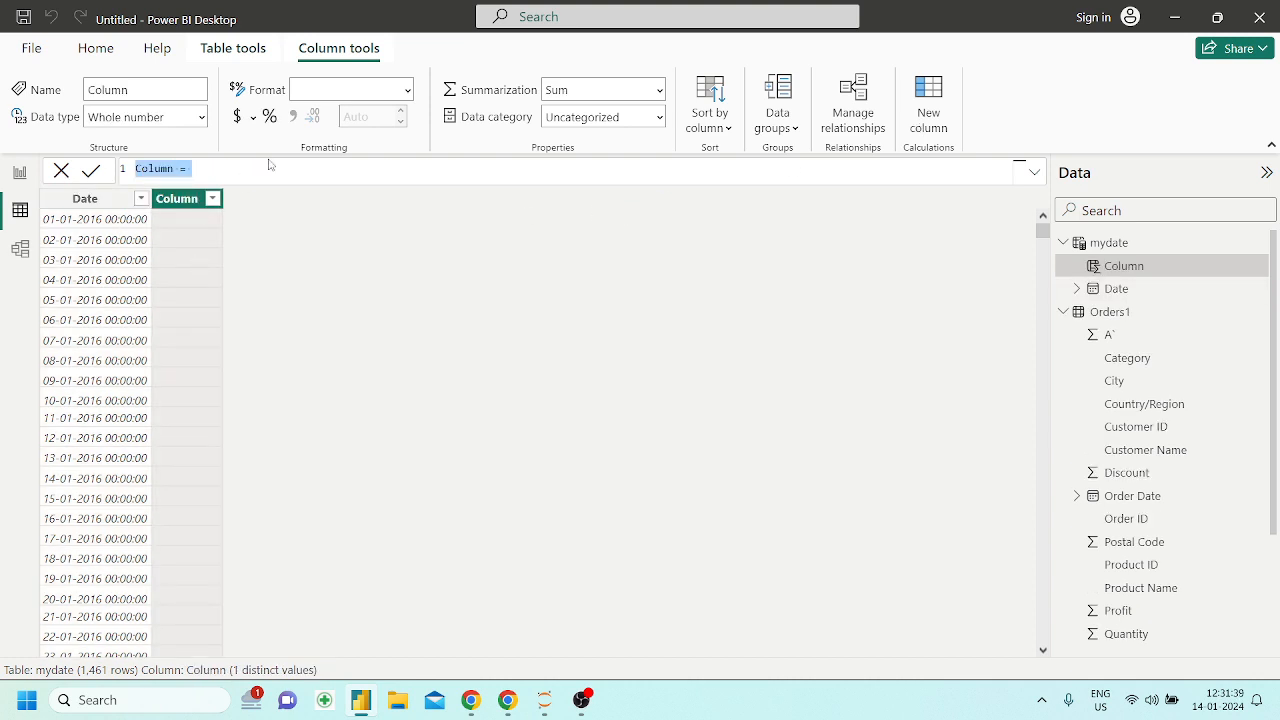
pyautogui.press('BackSpace')
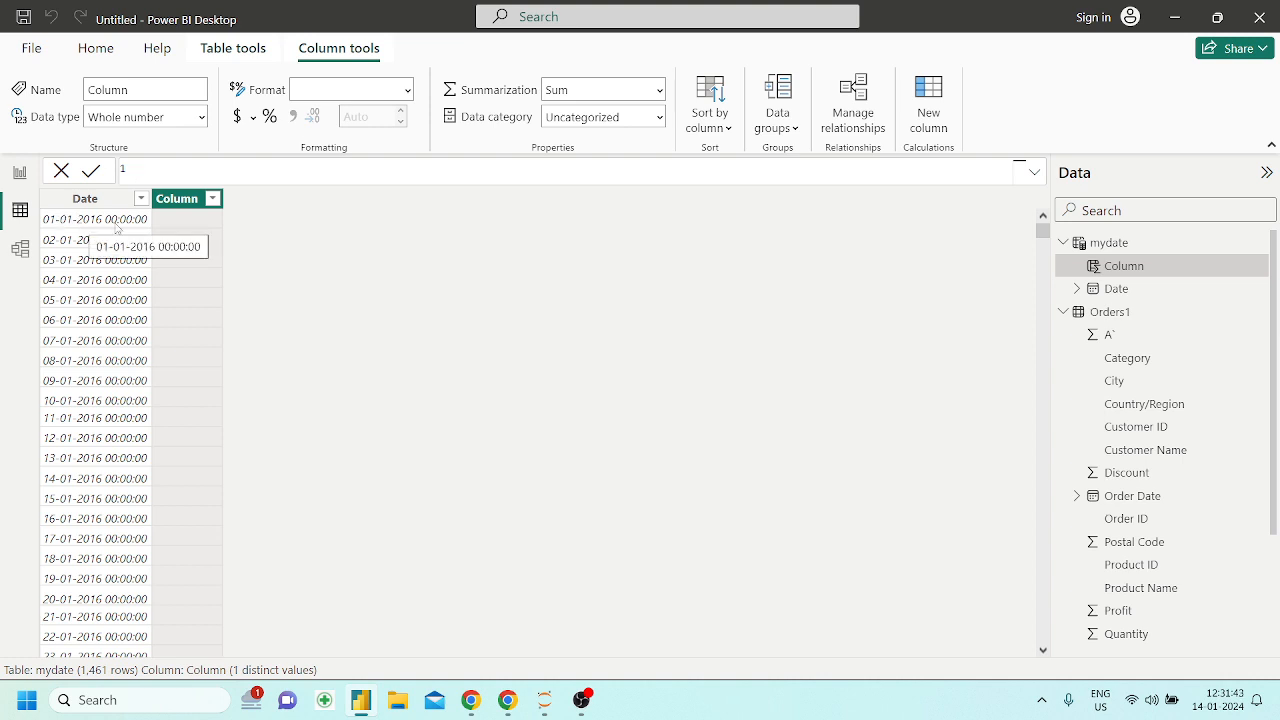
pyautogui.write('dat')
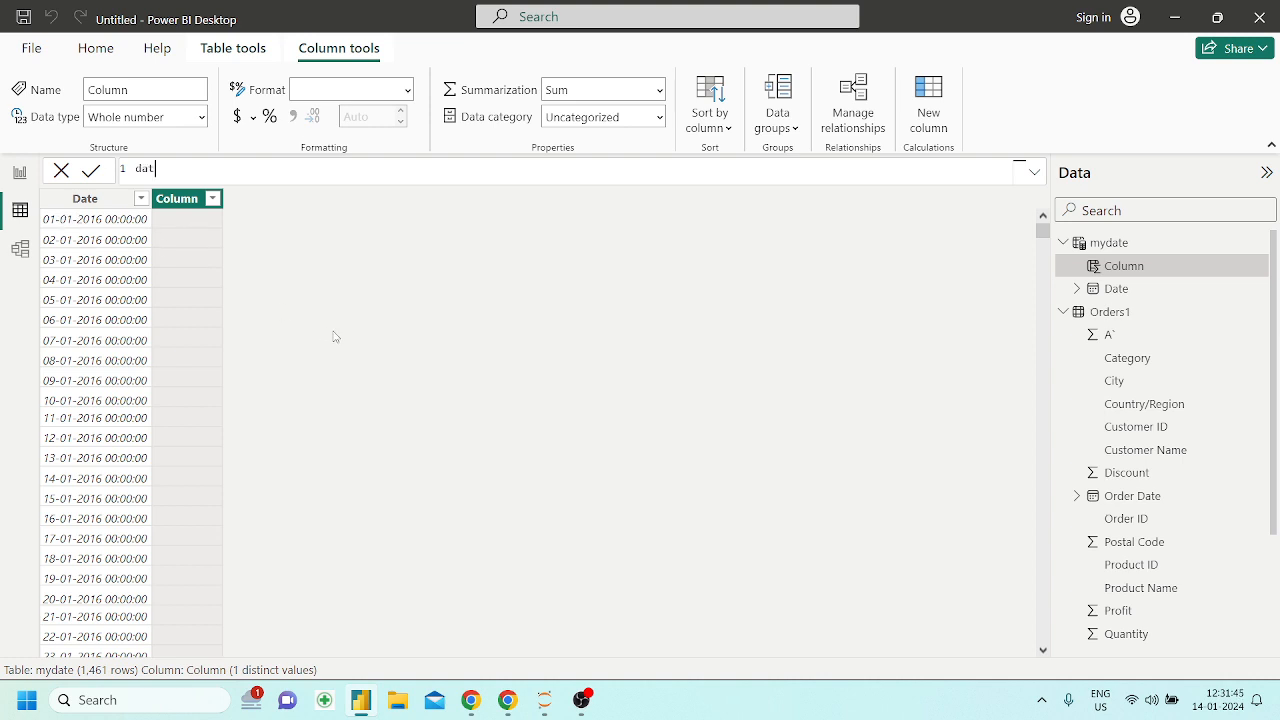
pyautogui.press('BackSpace')
pyautogui.write('just_date = date')
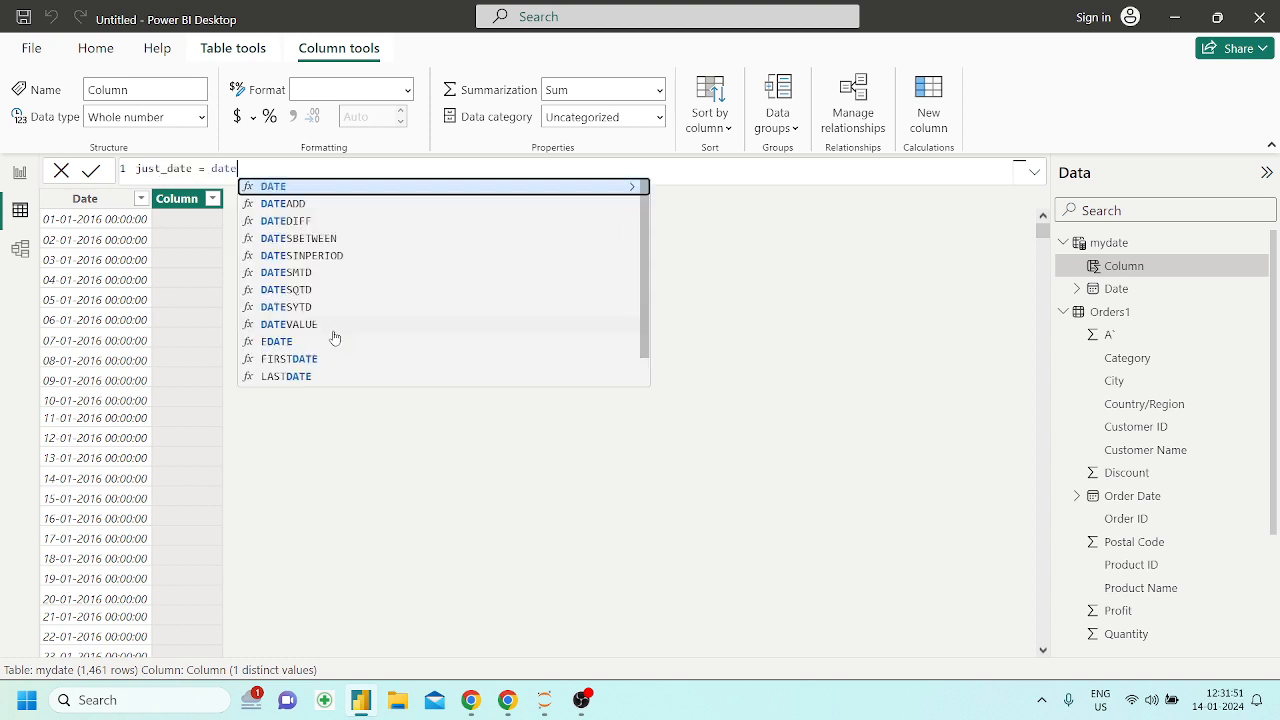
# Try the DATE function as the just_date column's expression, and remove it from the formula
pyautogui.click(273, 190)
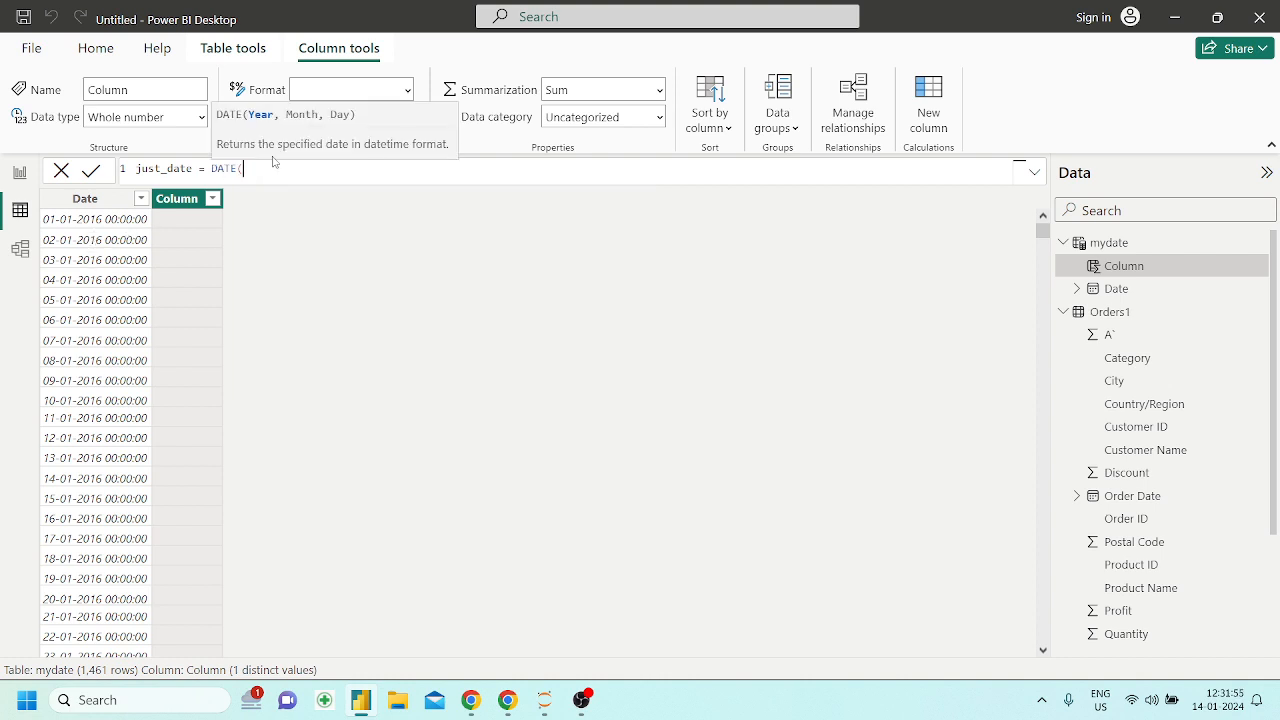
pyautogui.press('BackSpace')
pyautogui.press('BackSpace')
pyautogui.press('BackSpace')
pyautogui.press('BackSpace')
pyautogui.press('BackSpace')
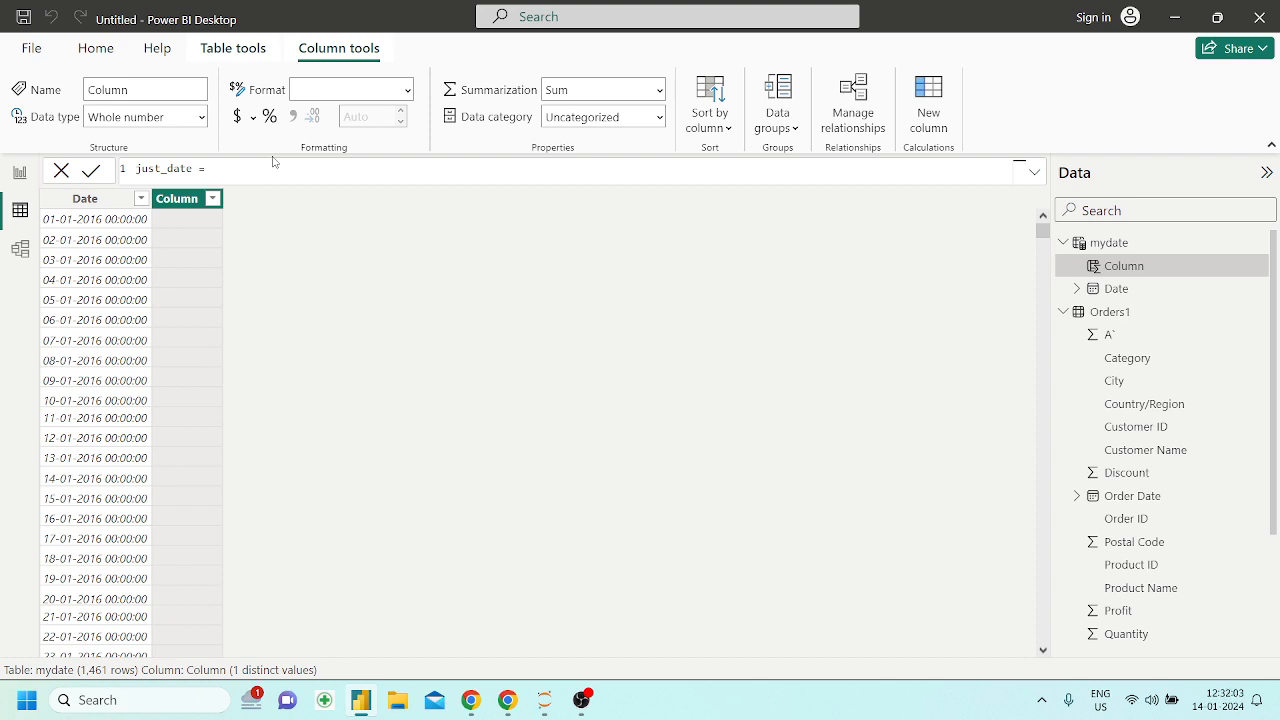
# Start the just_date column's expression with the DATEVALUE function
pyautogui.write('day')
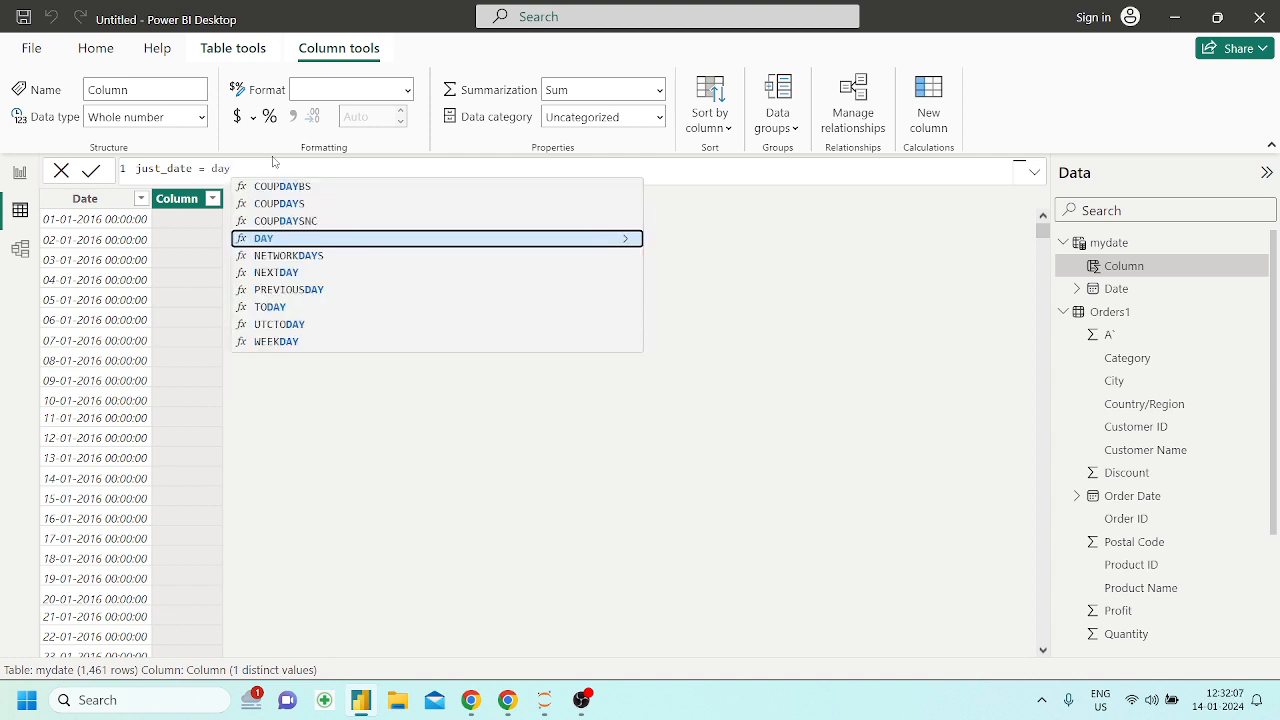
pyautogui.press('BackSpace')
pyautogui.write('te')
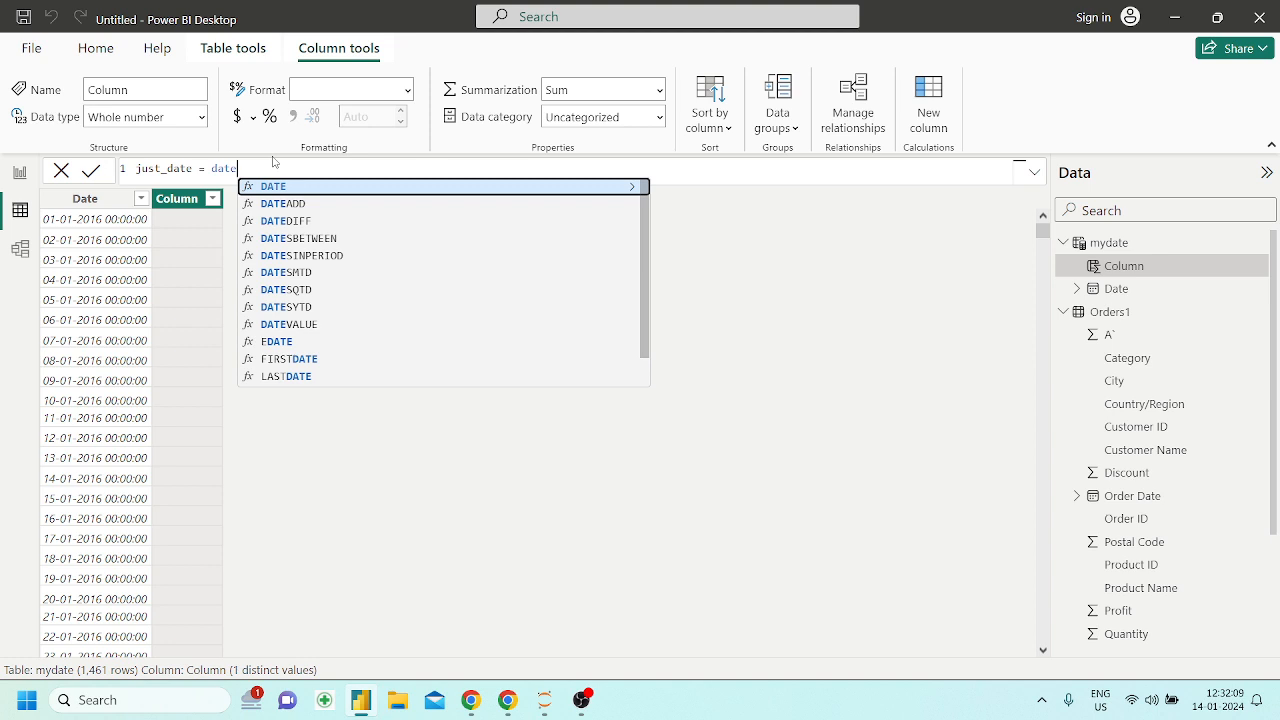
pyautogui.press('Down')
pyautogui.press('Down')
pyautogui.press('Down')
pyautogui.press('Down')
pyautogui.press('Down')
pyautogui.press('Down')
pyautogui.press('Down')
pyautogui.press('Down')
pyautogui.press('Down')
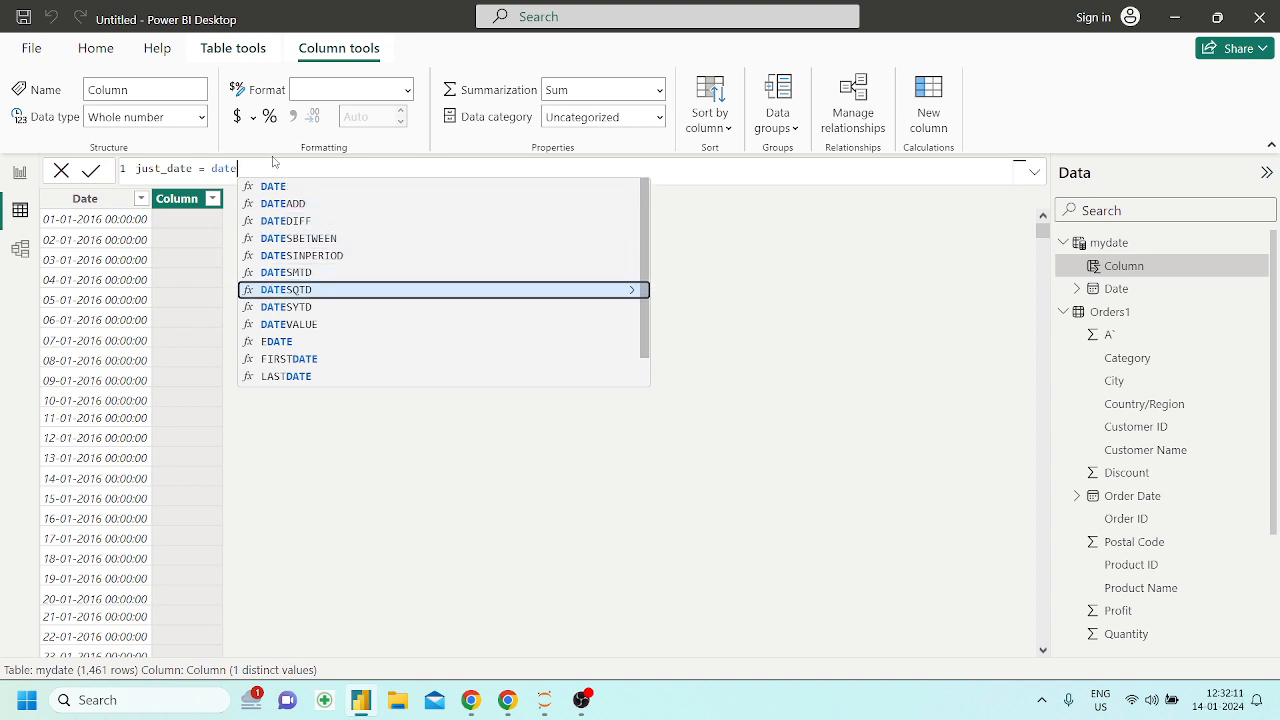
pyautogui.press('Down')
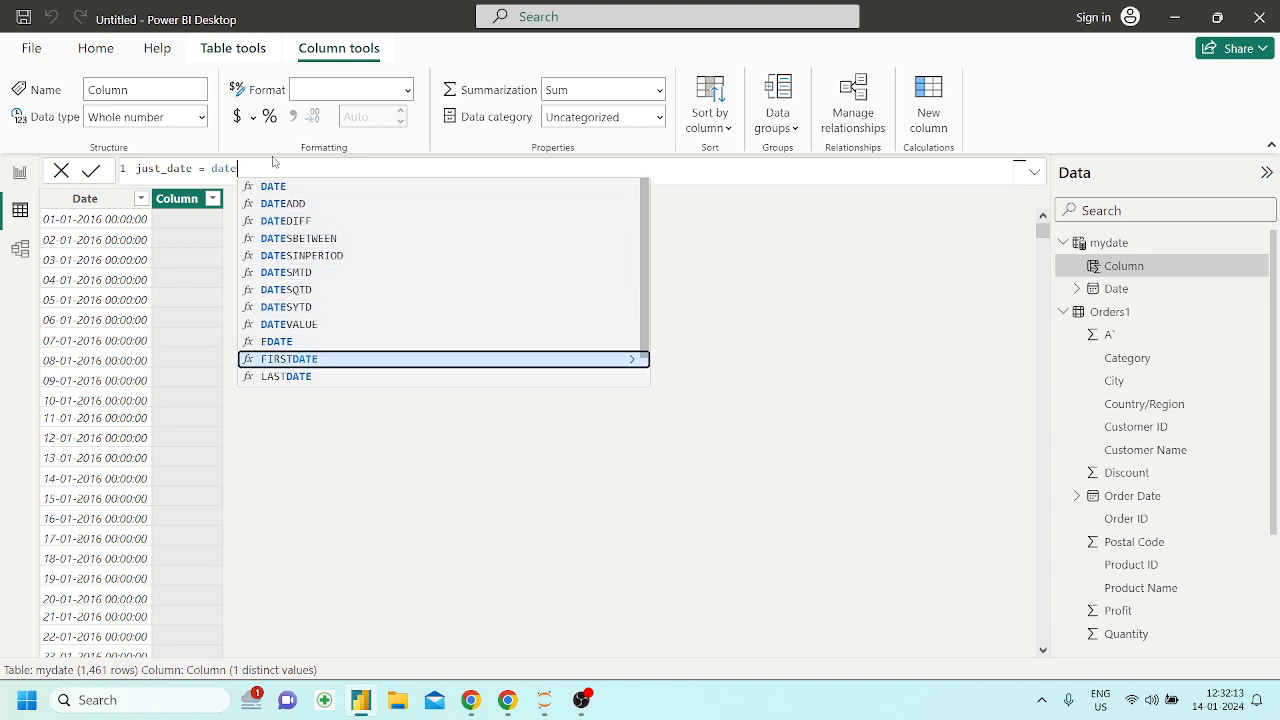
pyautogui.press('Up')
pyautogui.press('Up')
pyautogui.press('Tab')
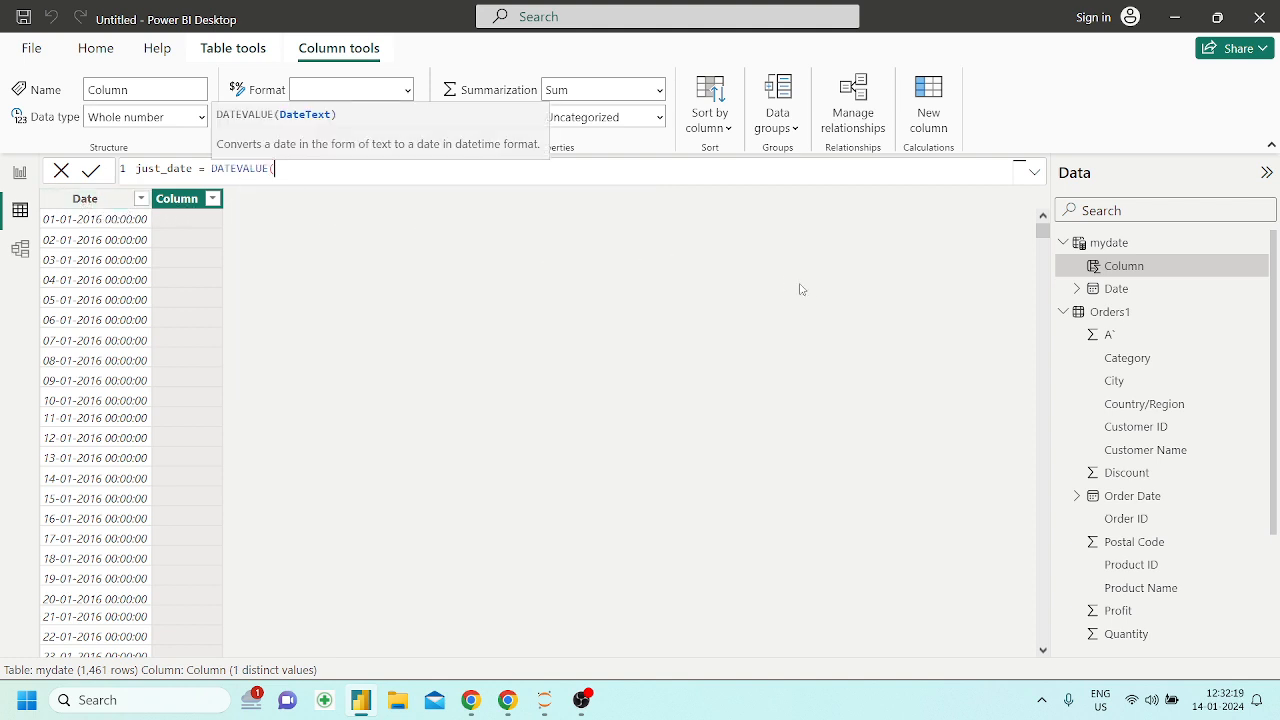
# Use mydate[Date] as the DATEVALUE argument, close the just_date formula and apply it
pyautogui.write('date')
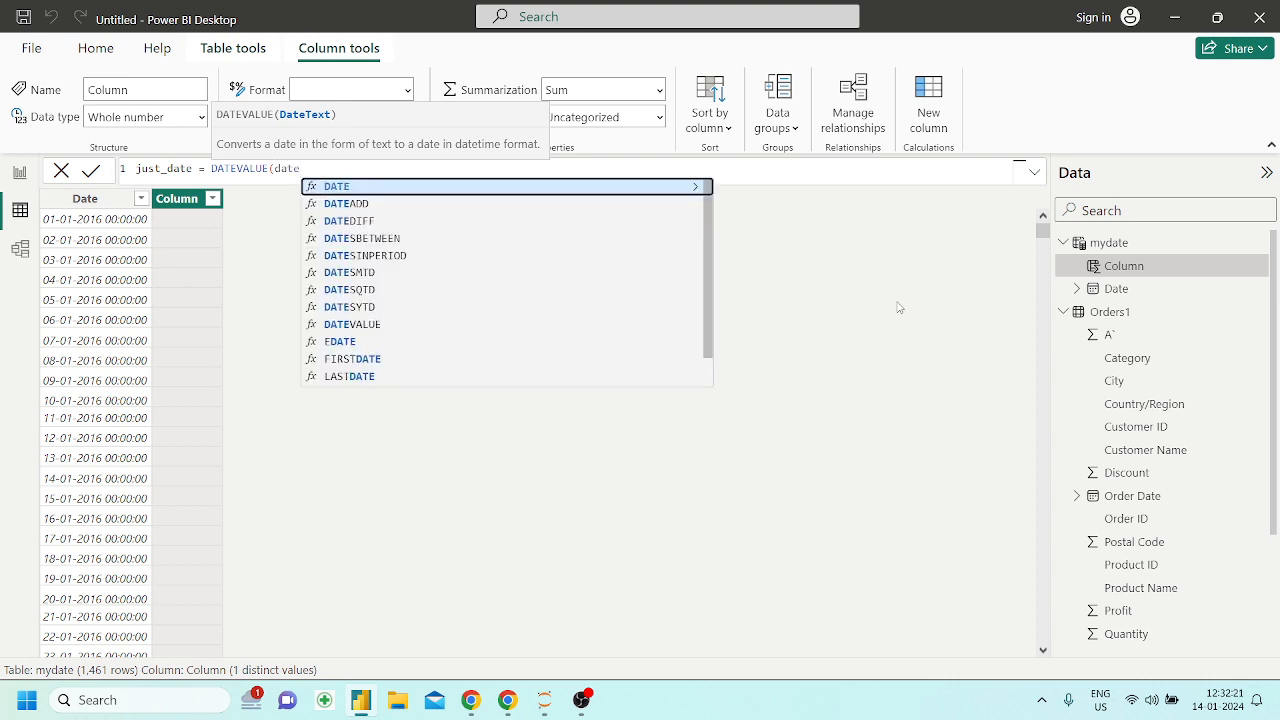
pyautogui.press('Down')
pyautogui.press('Down')
pyautogui.press('Down')
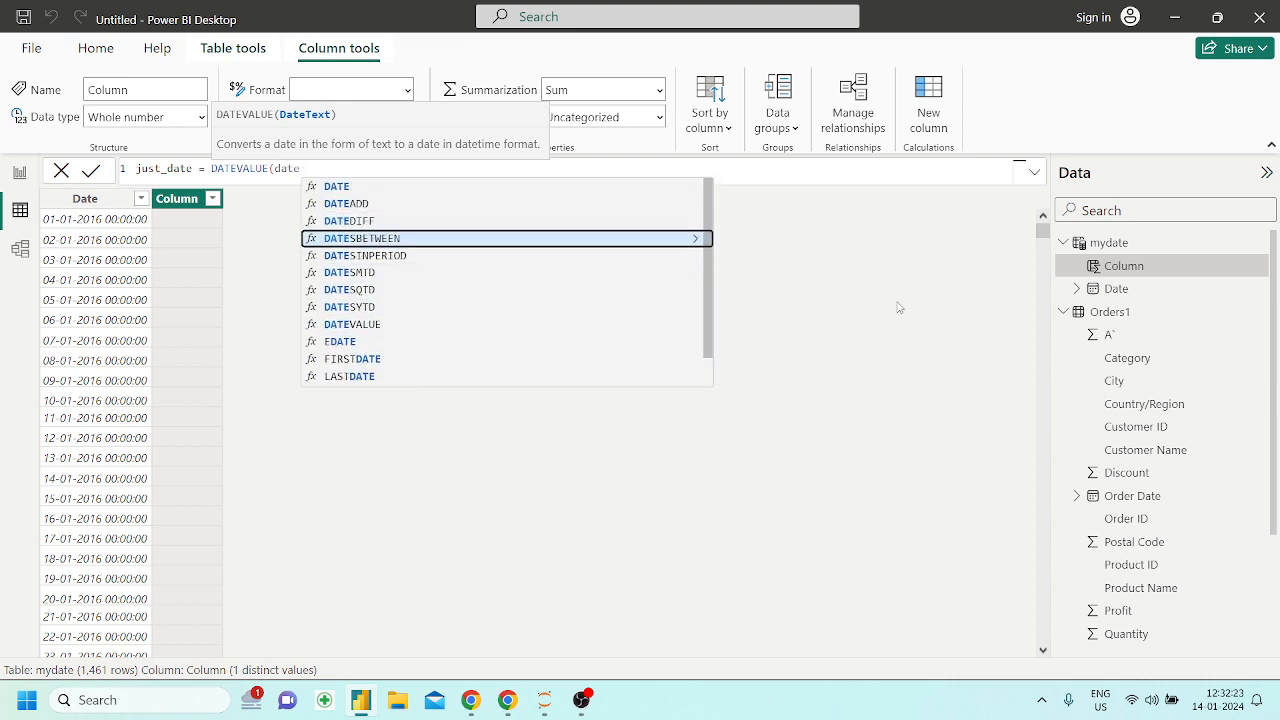
pyautogui.press('Down')
pyautogui.press('Up')
pyautogui.press('Up')
pyautogui.press('Up')
pyautogui.press('Up')
pyautogui.press('Up')
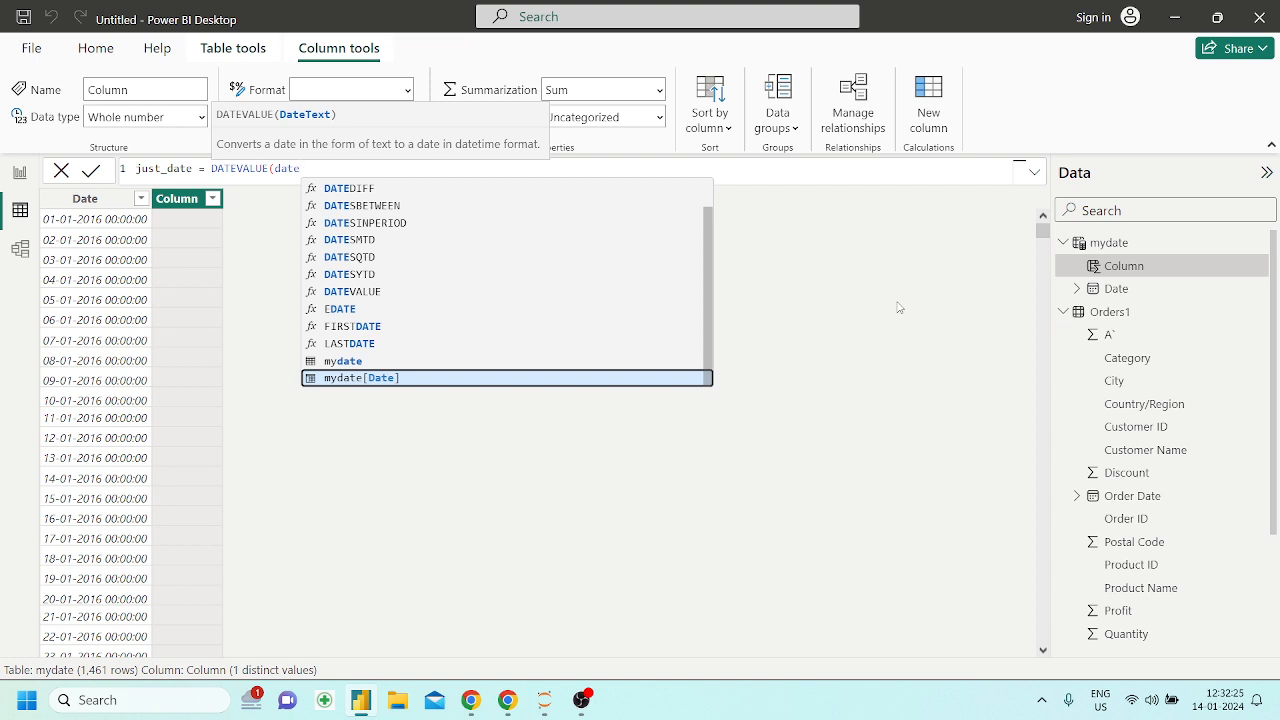
pyautogui.press('Tab')
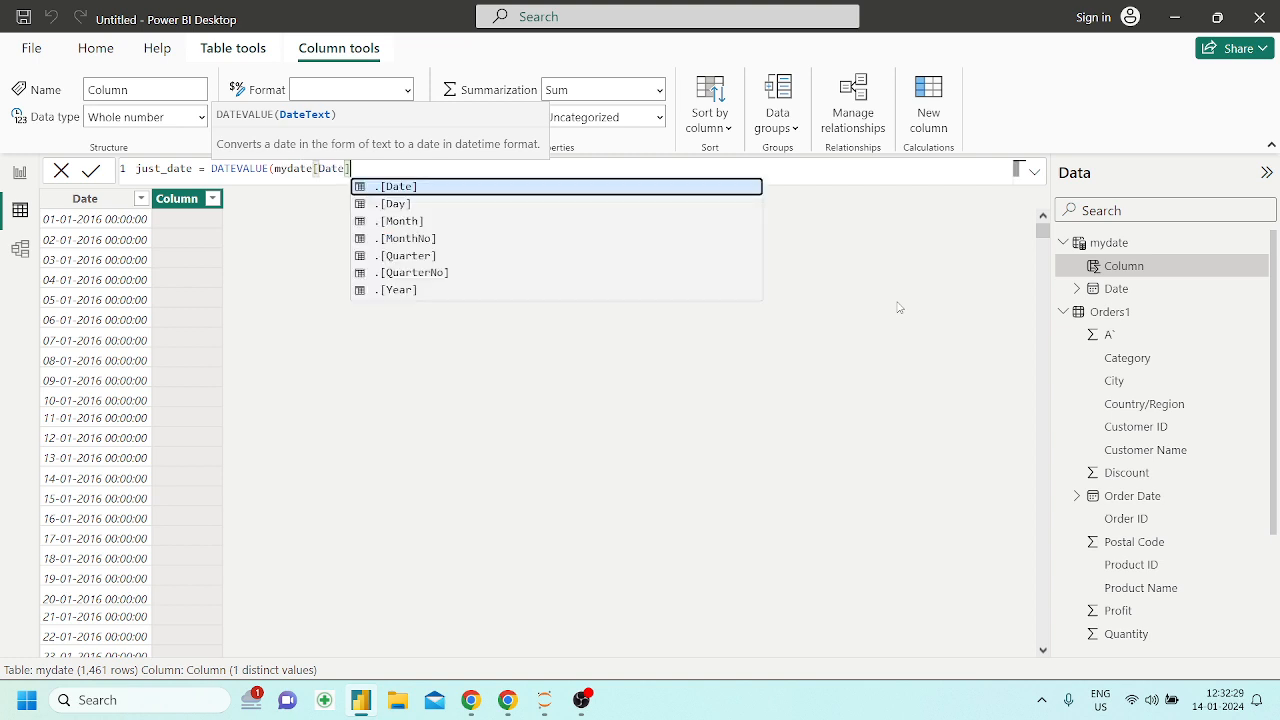
pyautogui.write(')')
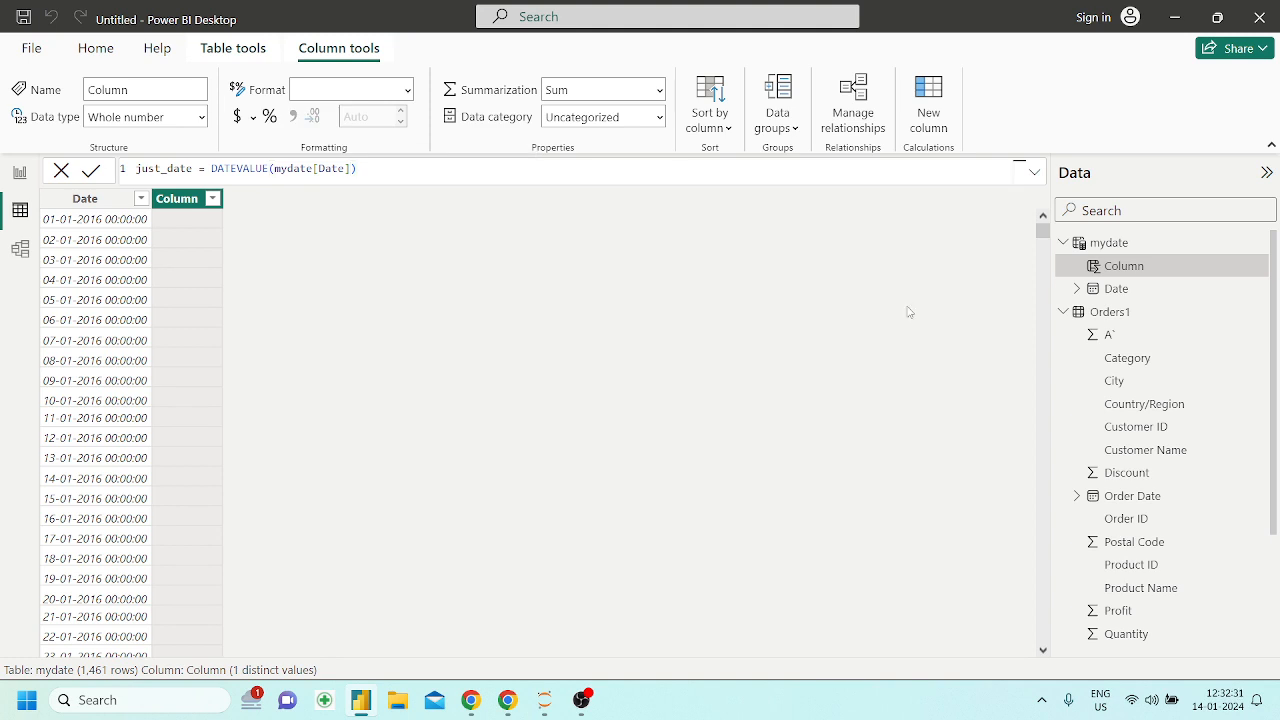
pyautogui.press('Return')
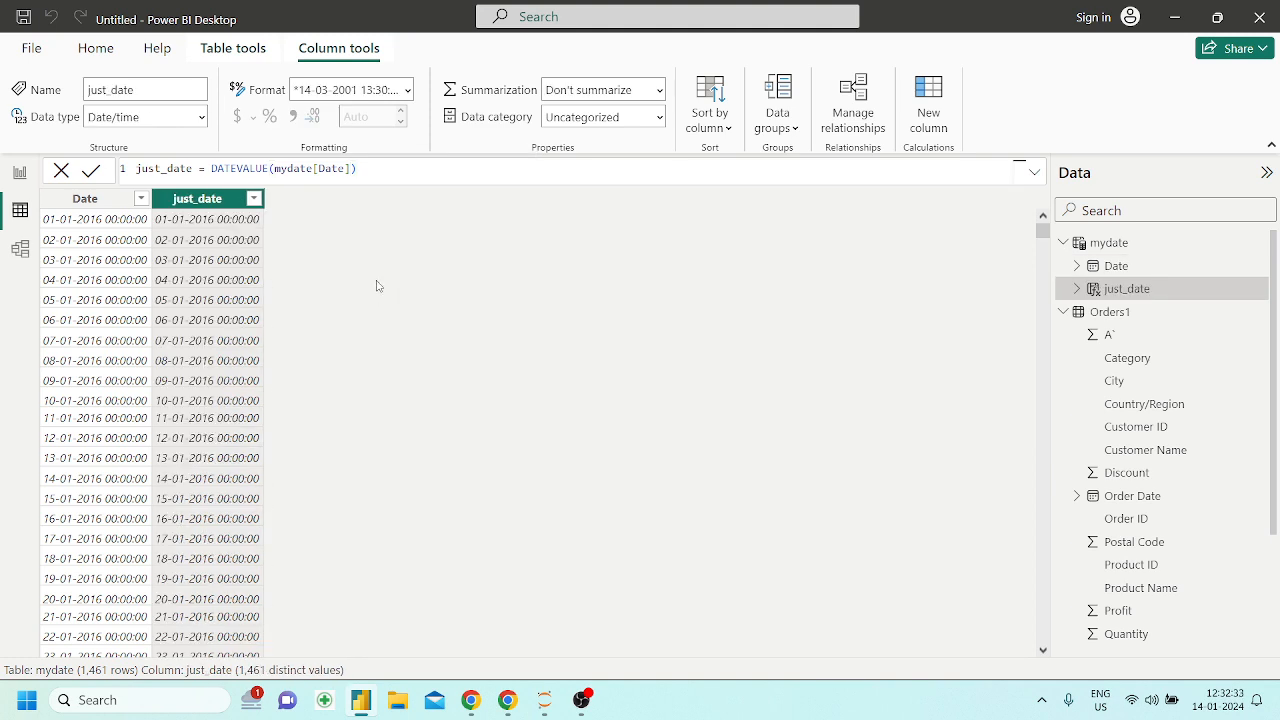
# Extend the just_date formula's argument to mydate[Date].[Date] and apply it
pyautogui.click(350, 168)
pyautogui.write('.')
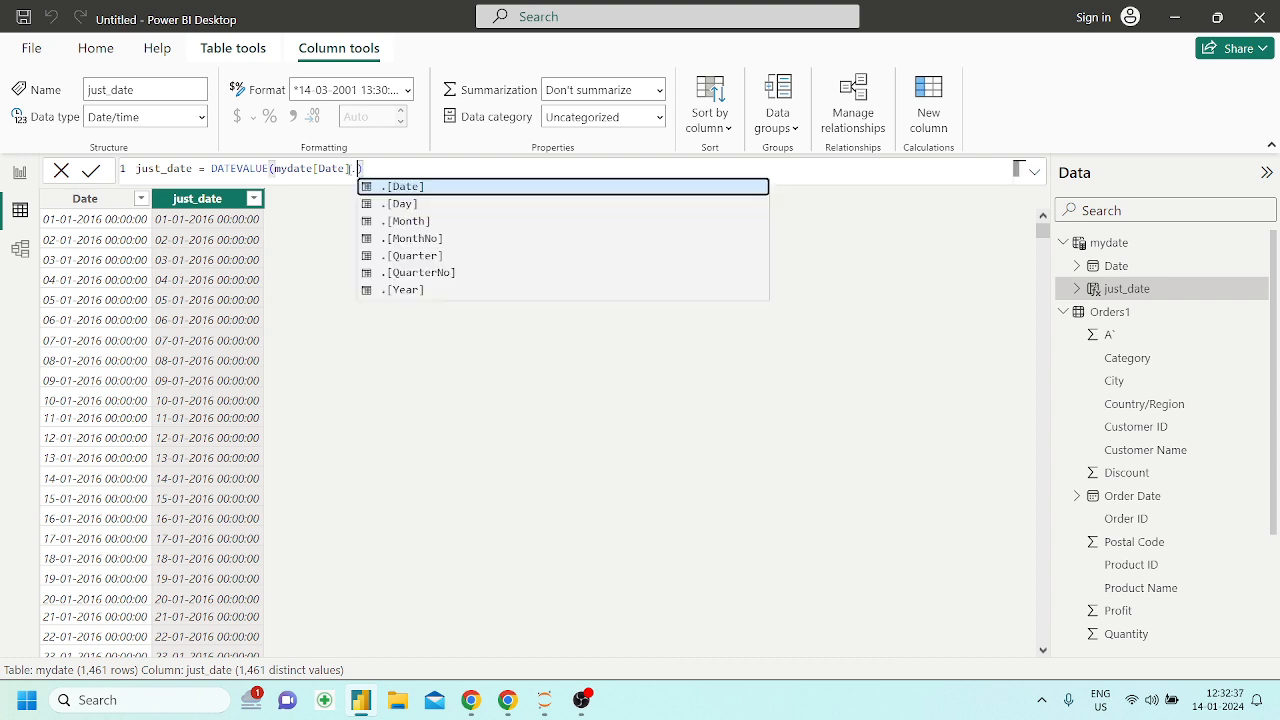
pyautogui.press('Tab')
pyautogui.press('Return')
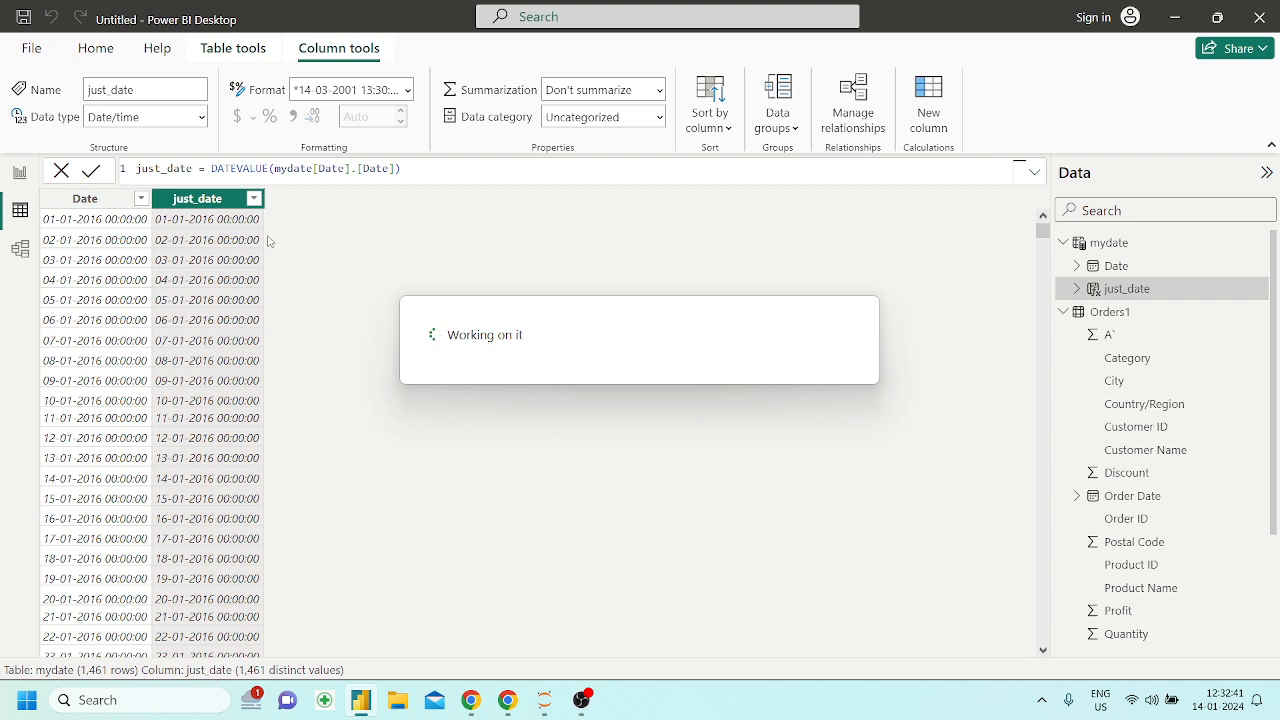
# Try [Day] instead of the second [Date] in the just_date formula's argument and apply it
pyautogui.click(391, 170)
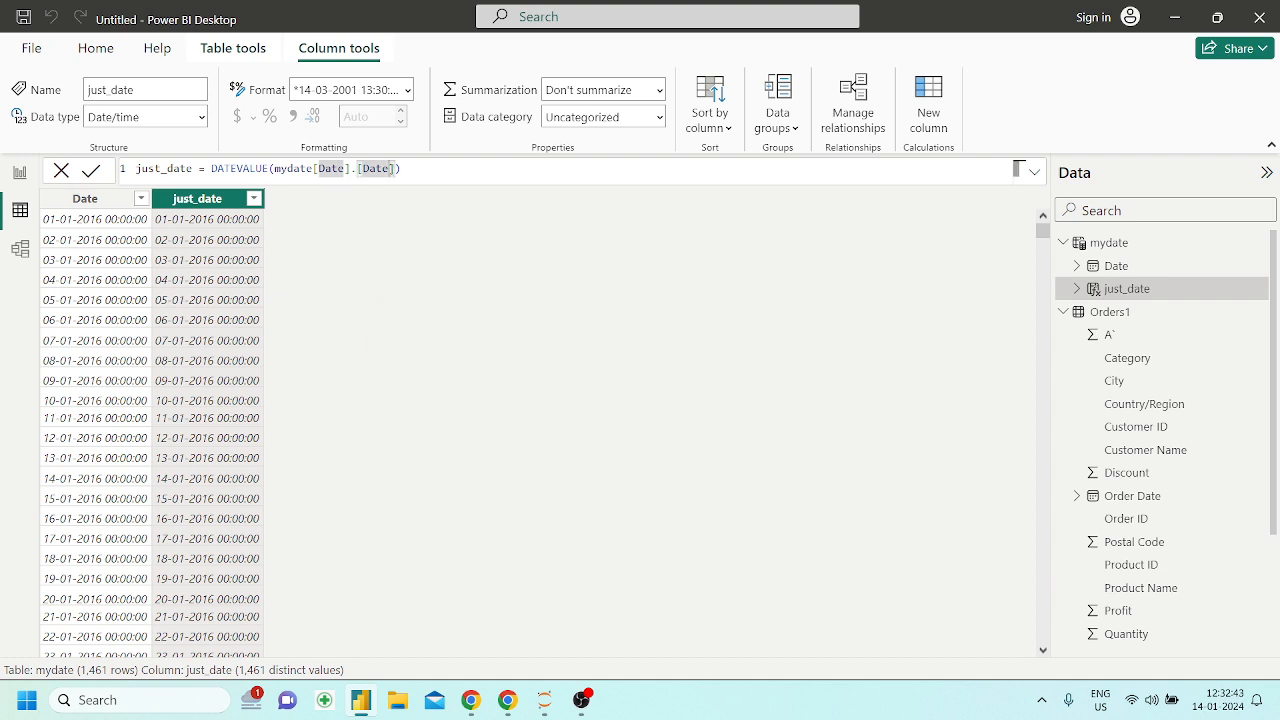
pyautogui.press('BackSpace')
pyautogui.press('BackSpace')
pyautogui.press('BackSpace')
pyautogui.press('BackSpace')
pyautogui.press('BackSpace')
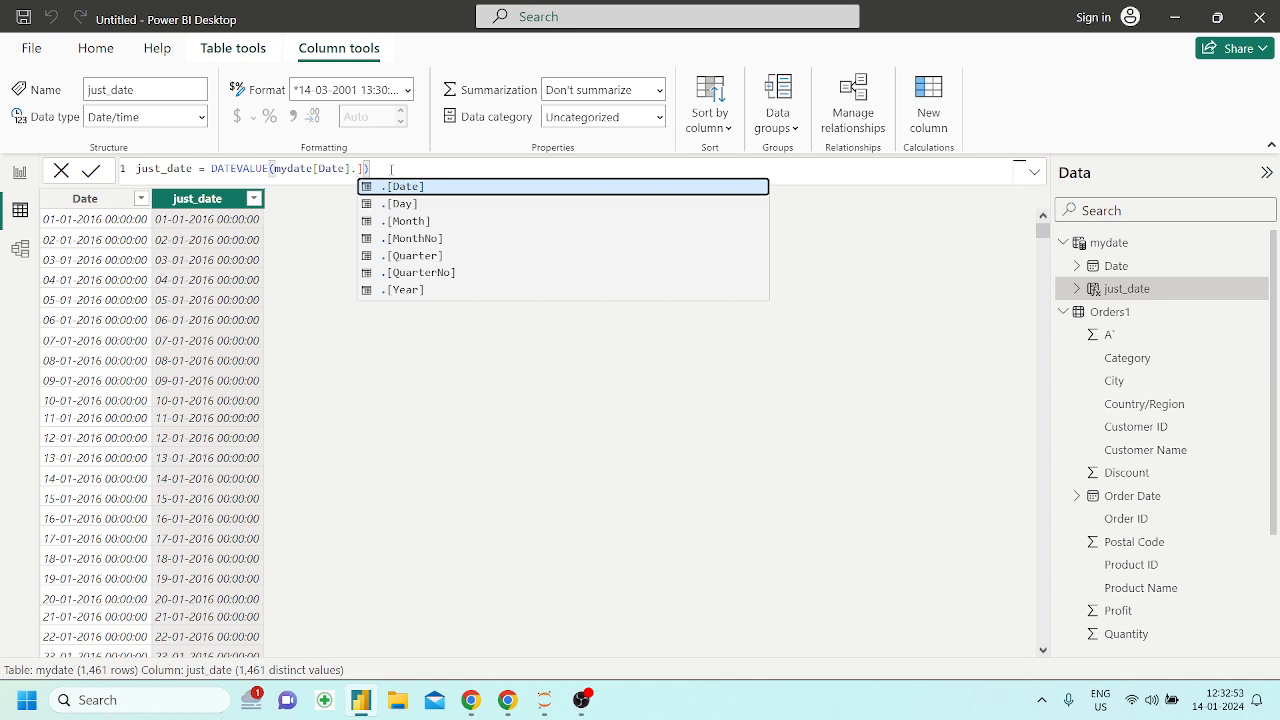
pyautogui.click(409, 208)
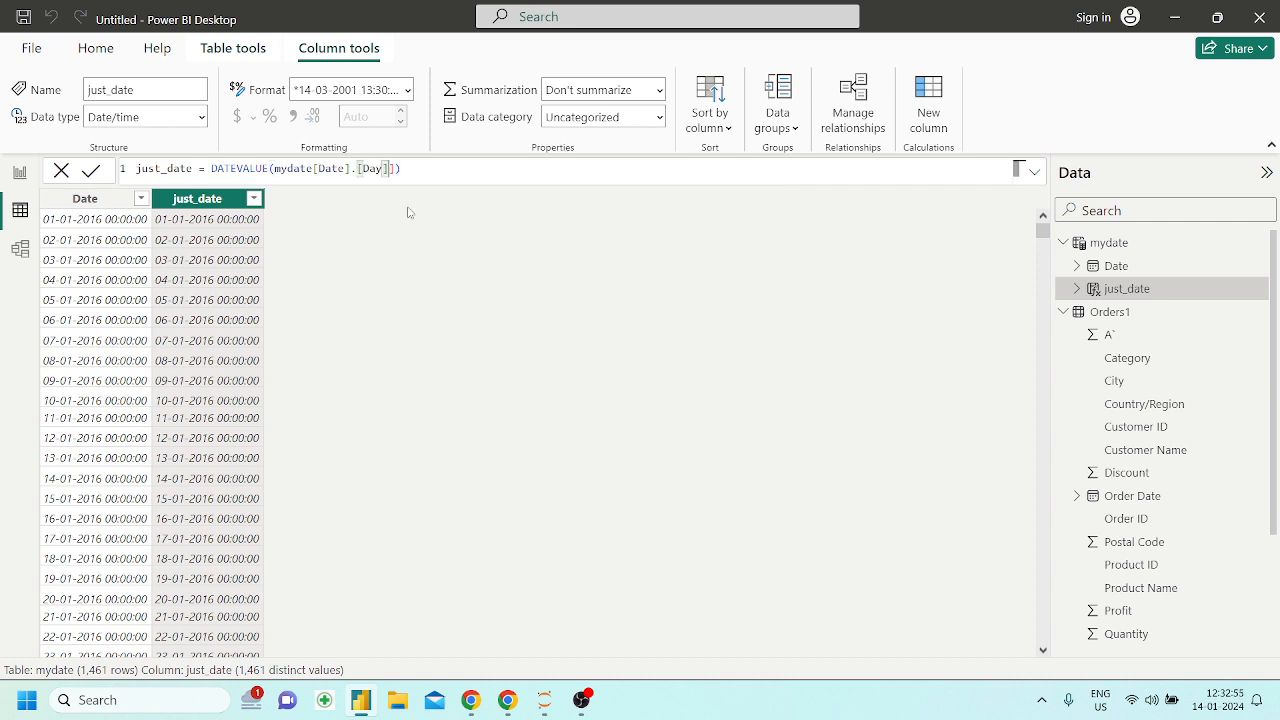
pyautogui.write(')')
pyautogui.press('Return')
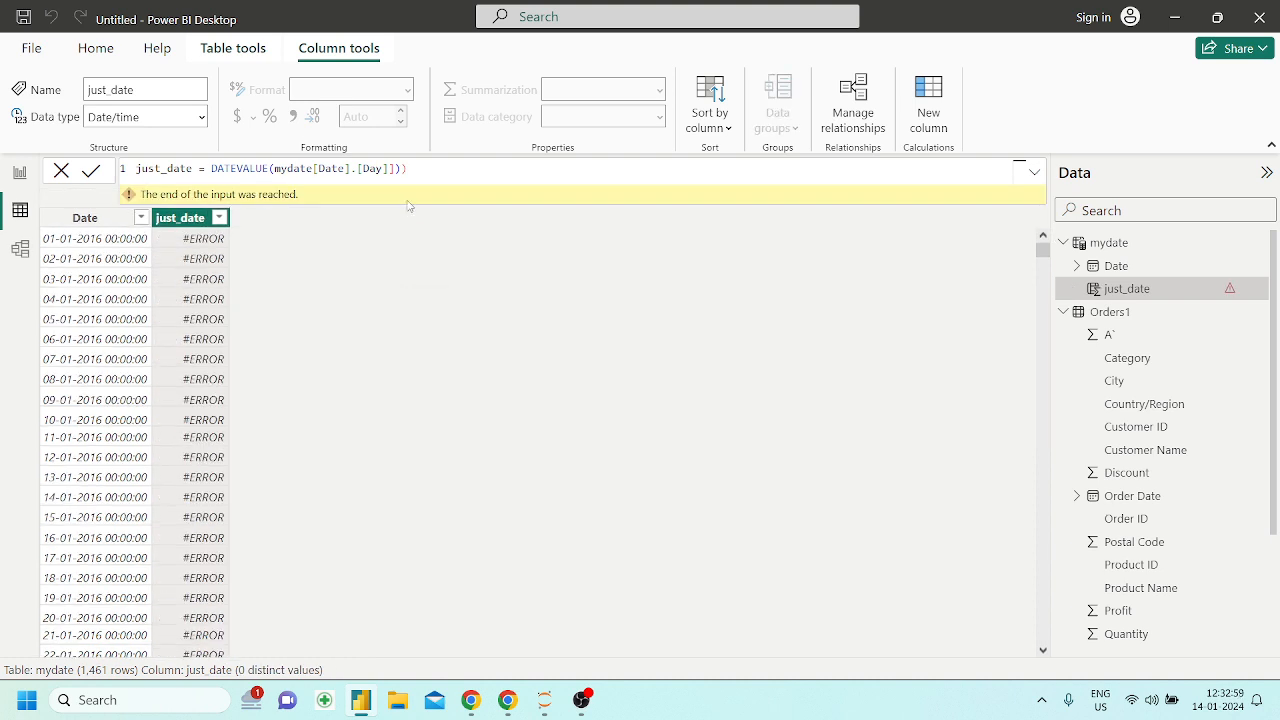
# Remove the surplus closing brackets so the just_date formula reads DATEVALUE(mydate[Date].[Day]), and apply it
pyautogui.click(422, 171)
pyautogui.press('BackSpace')
pyautogui.press('Left')
pyautogui.press('BackSpace')
pyautogui.press('Return')
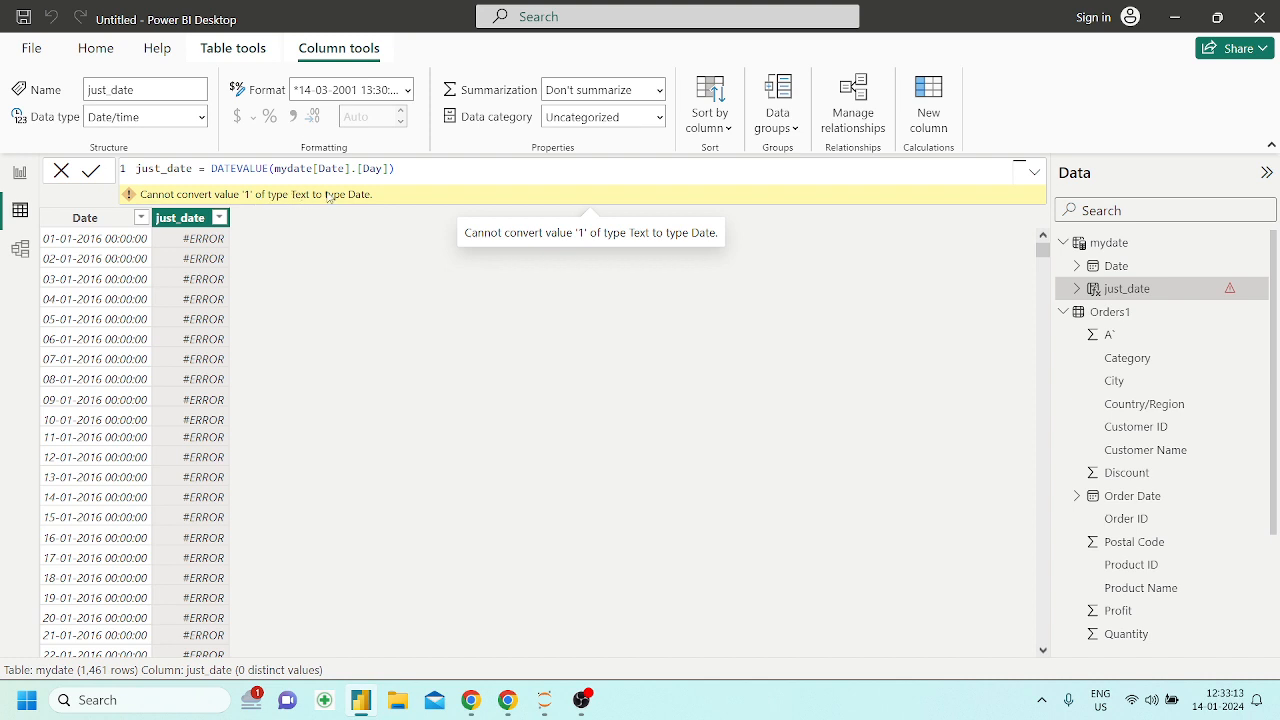
# Set the just_date formula back to DATEVALUE(mydate[Date]) and apply it
pyautogui.moveTo(390, 168); pyautogui.dragTo(357, 168)
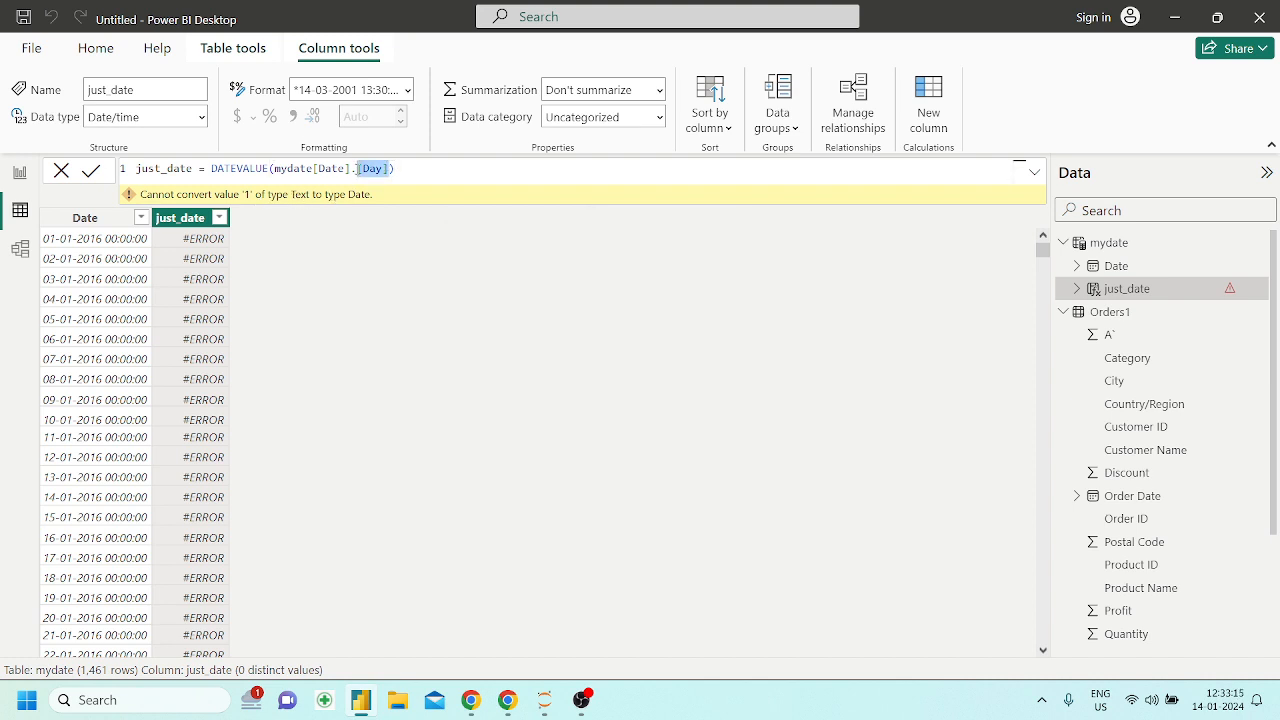
pyautogui.press('BackSpace')
pyautogui.press('BackSpace')
pyautogui.press('Tab')
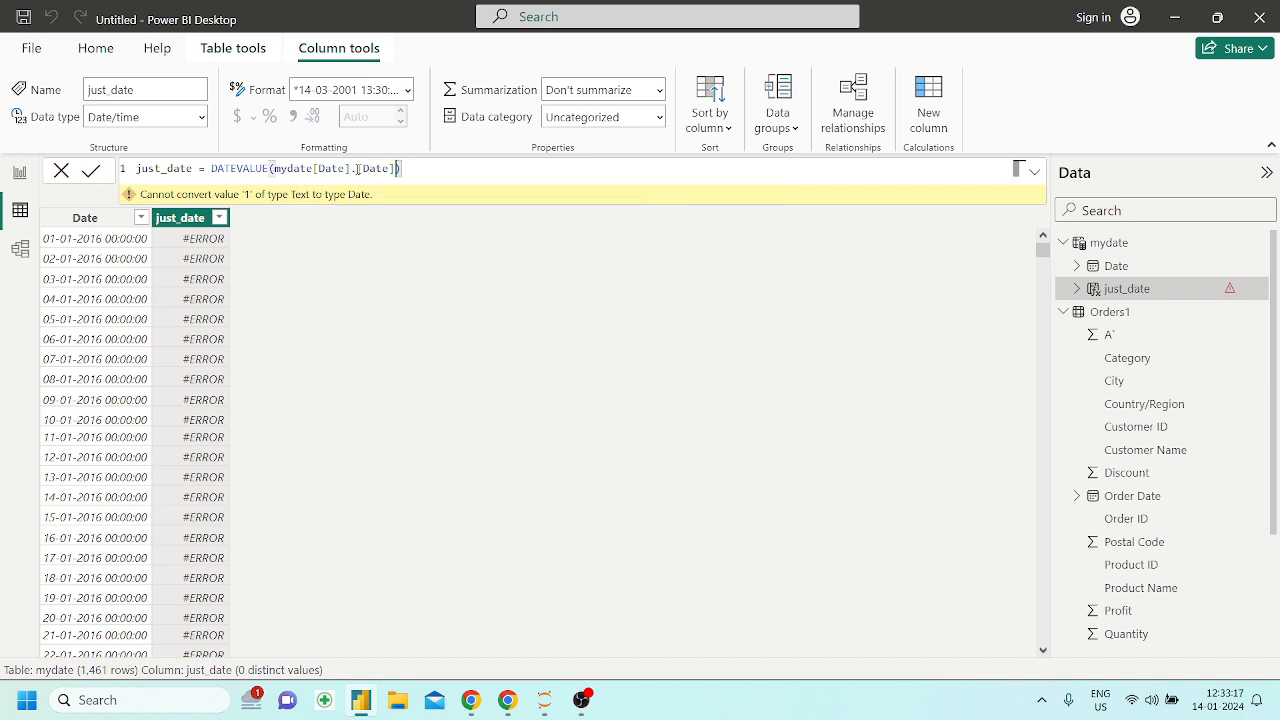
pyautogui.moveTo(394, 168); pyautogui.dragTo(357, 168)
pyautogui.write('[D')
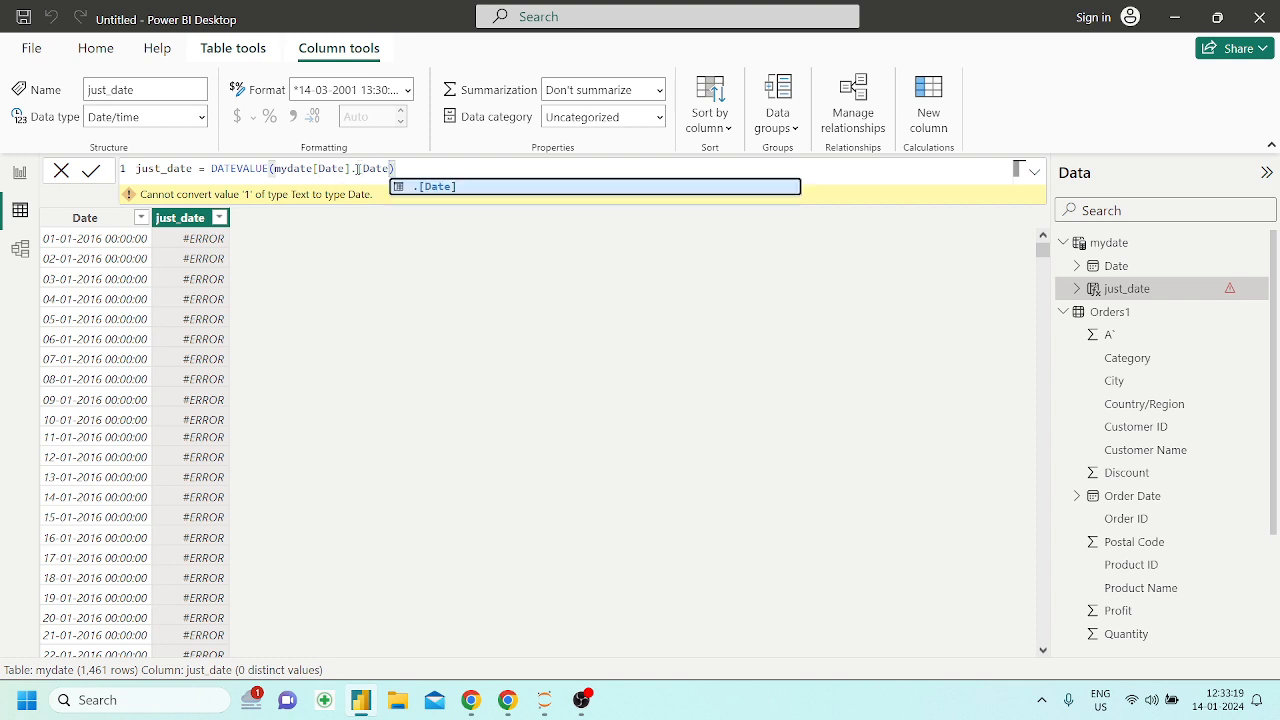
pyautogui.press('BackSpace')
pyautogui.press('BackSpace')
pyautogui.press('BackSpace')
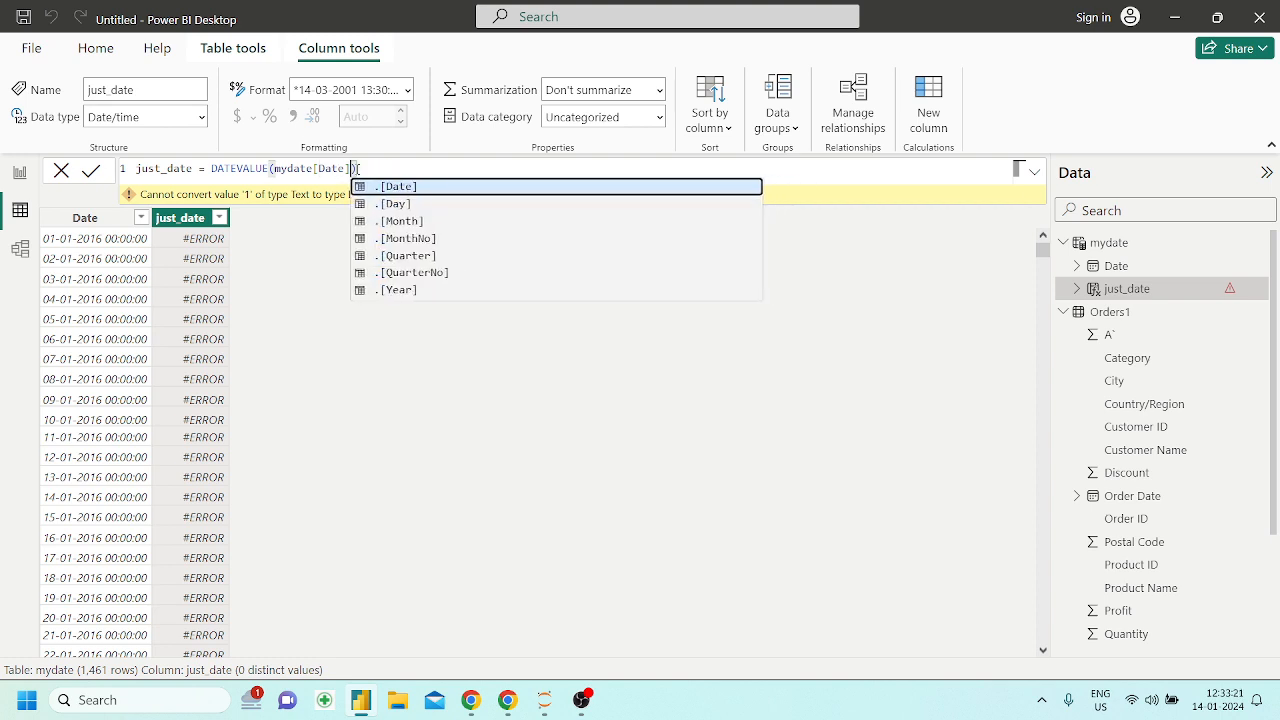
pyautogui.click(358, 169)
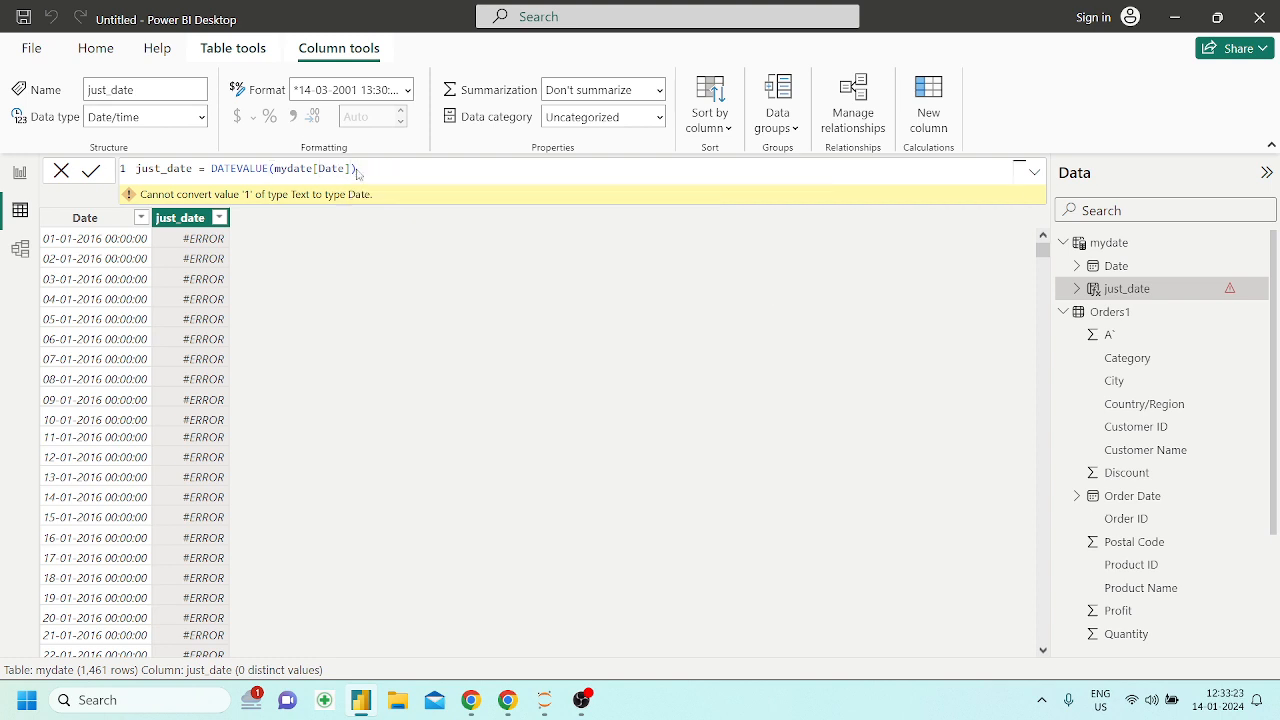
pyautogui.press('Return')
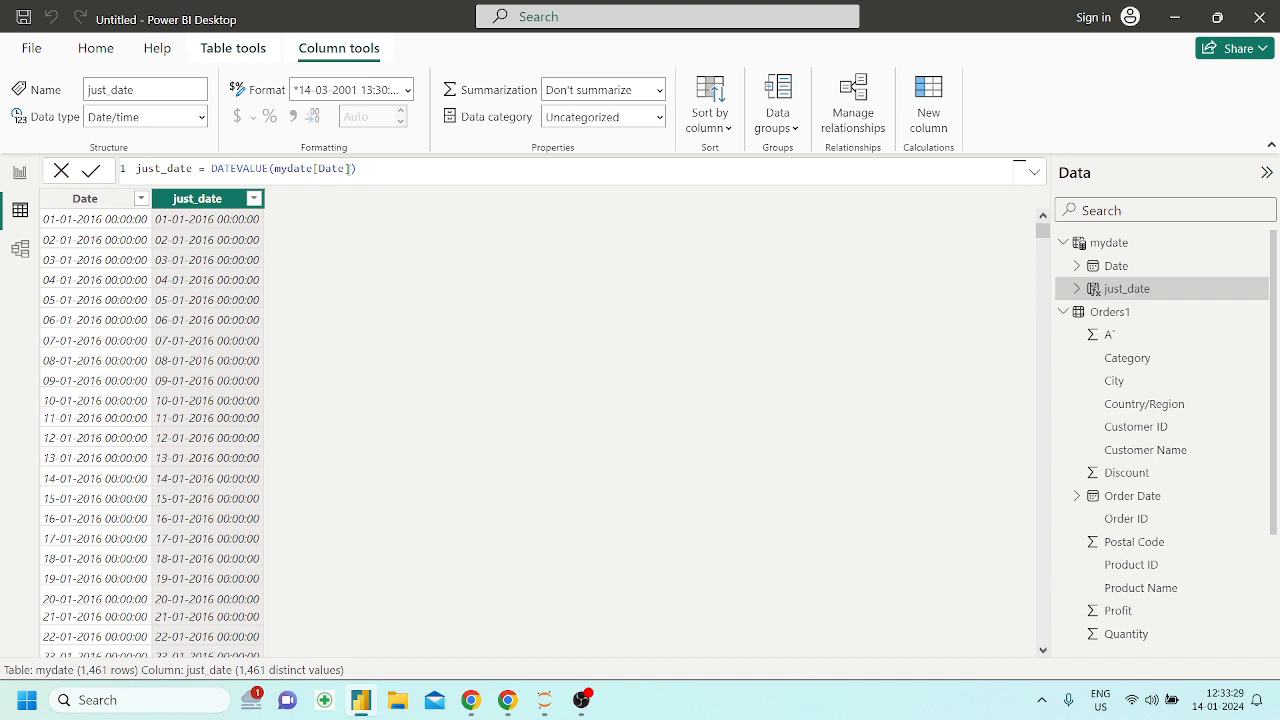
# Replace the just_date column's expression with DAY(mydate[Date]) and apply it
pyautogui.moveTo(356, 168); pyautogui.dragTo(212, 168)
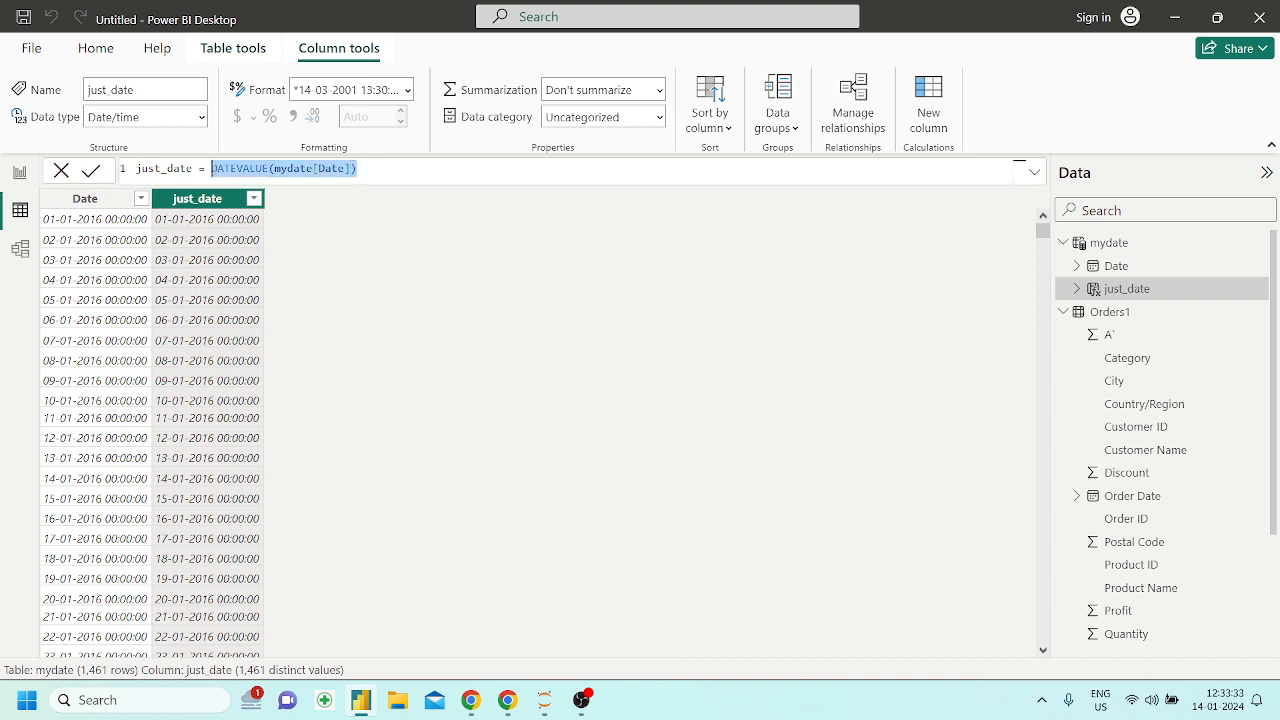
pyautogui.press('BackSpace')
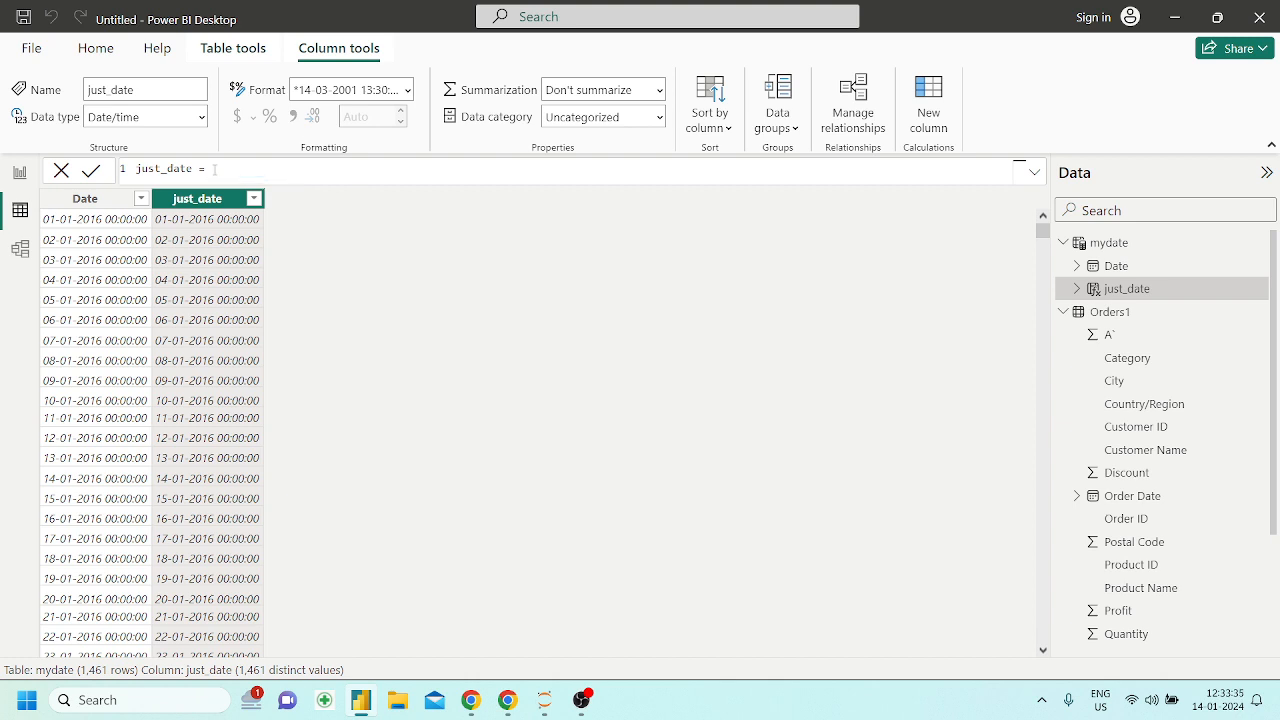
pyautogui.write('day')
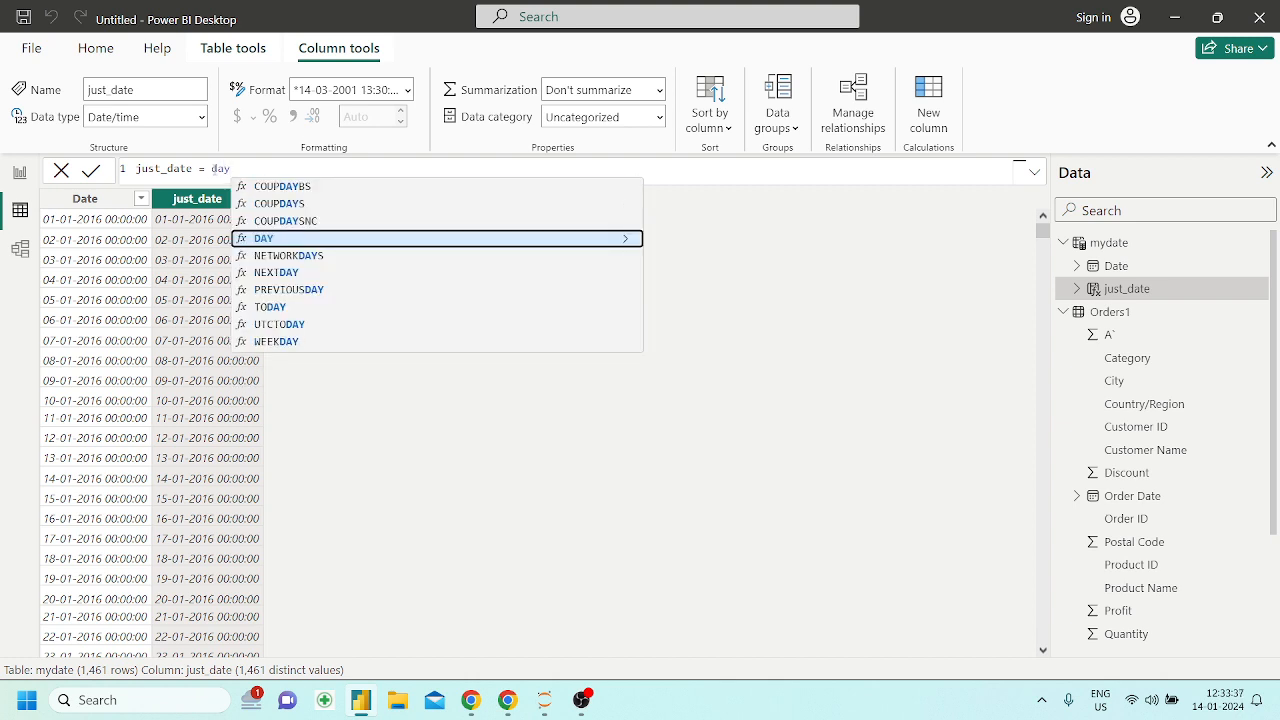
pyautogui.press('Tab')
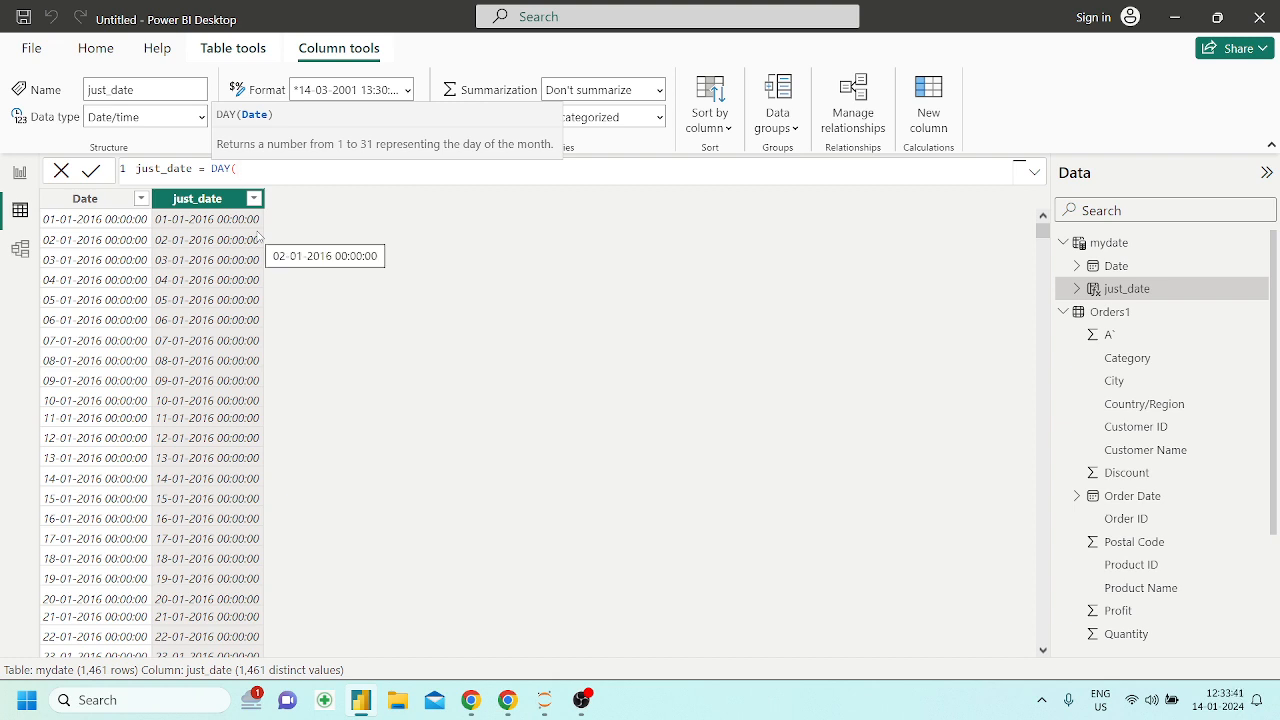
pyautogui.write('date')
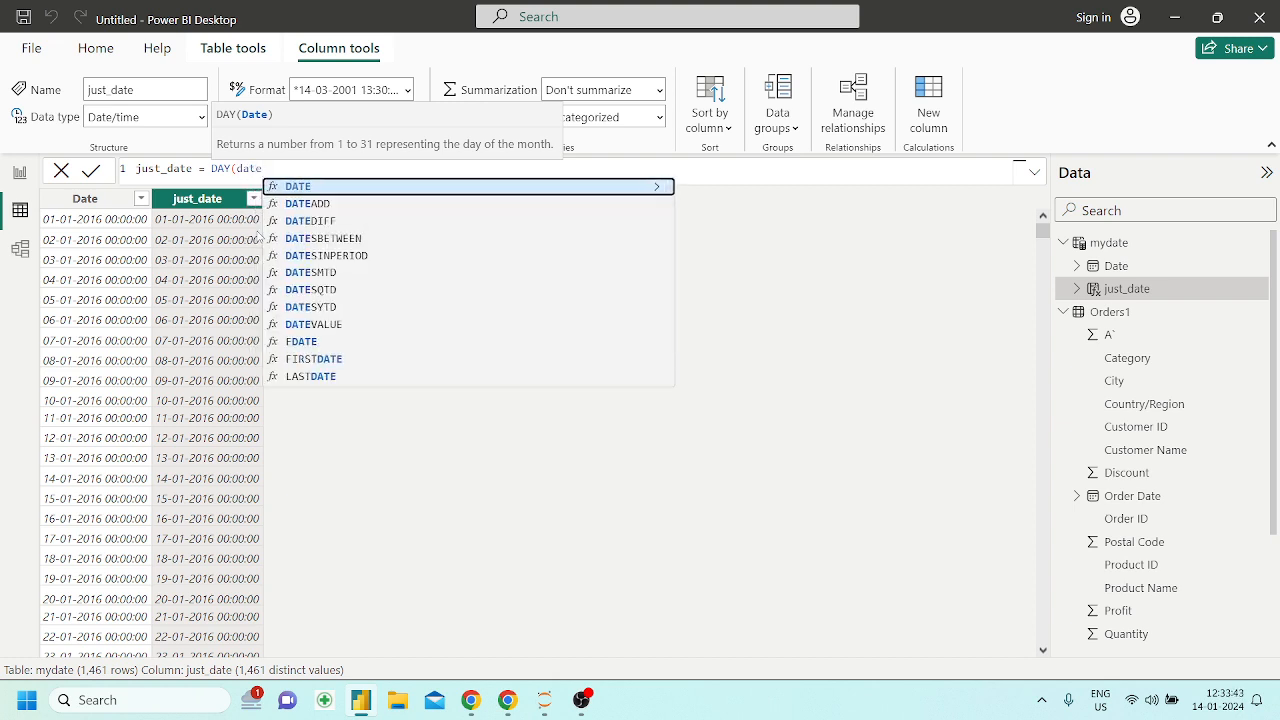
pyautogui.press('Up')
pyautogui.press('Tab')
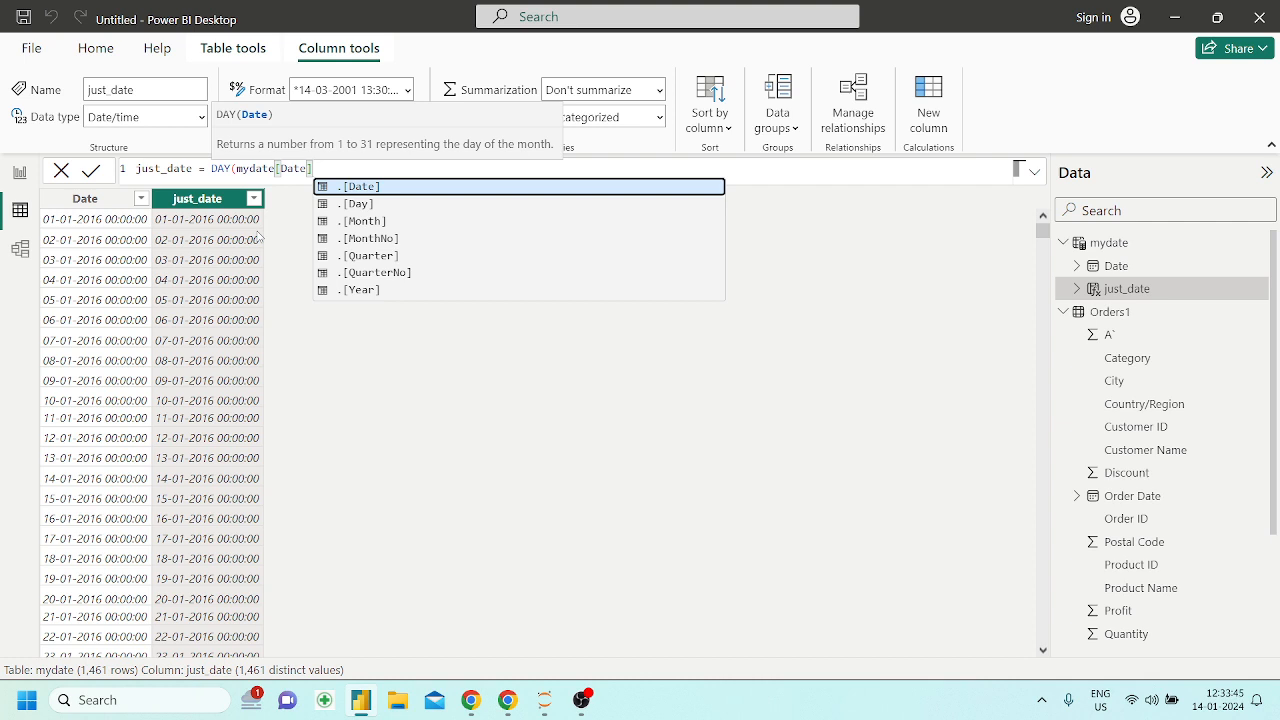
pyautogui.write(')')
pyautogui.press('Return')
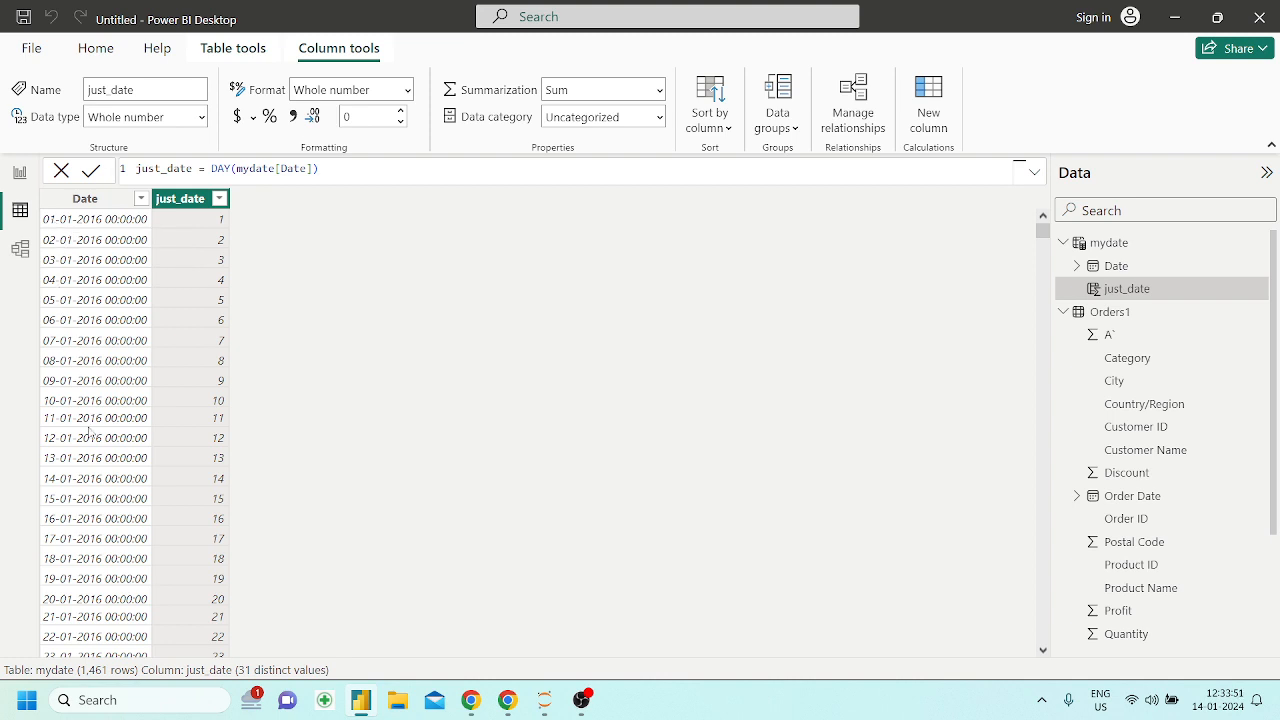
# Add a new calculated column to the mydate table with the formula WEEKDAY(mydate[Date])
pyautogui.click(945, 126)
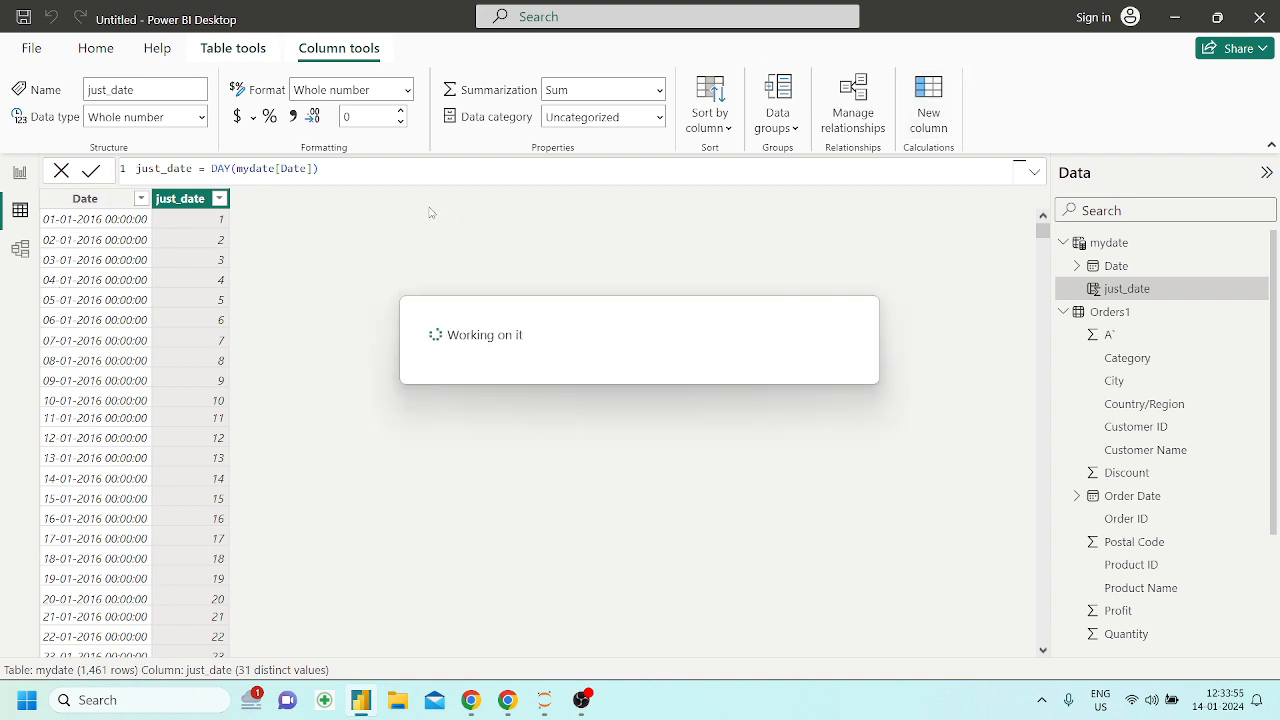
pyautogui.click(362, 180)
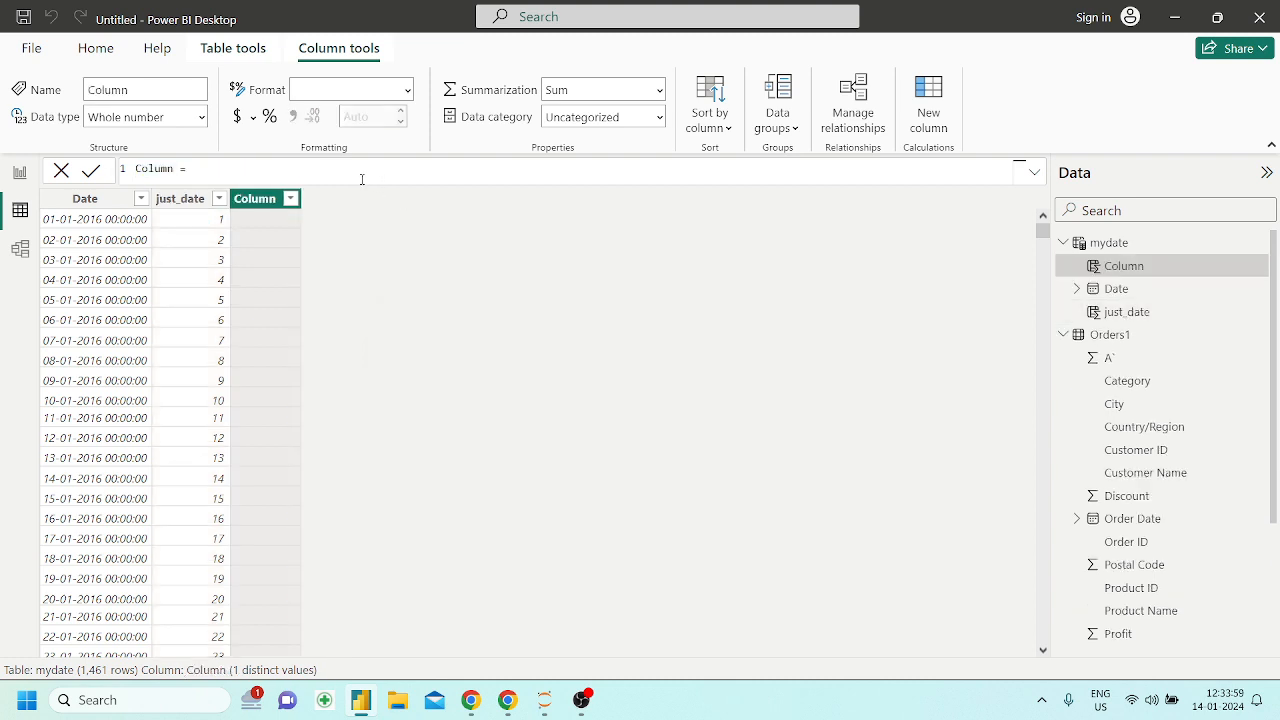
pyautogui.write('we')
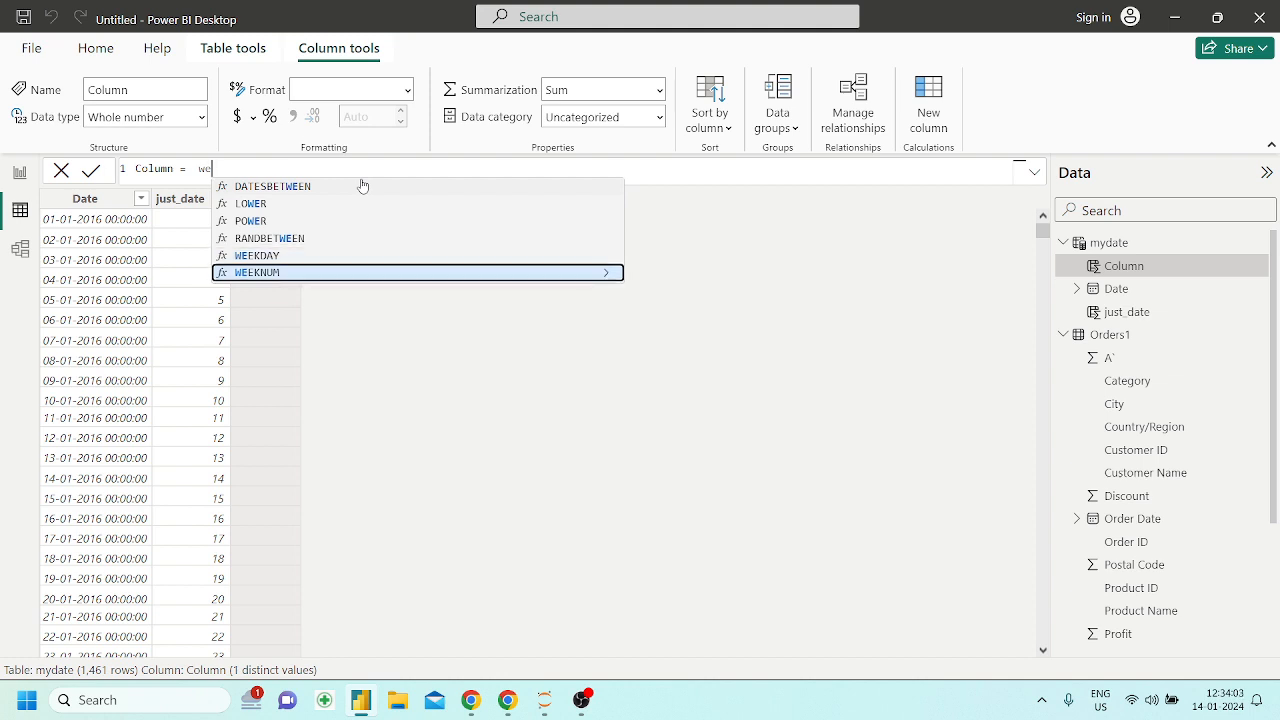
pyautogui.press('Tab')
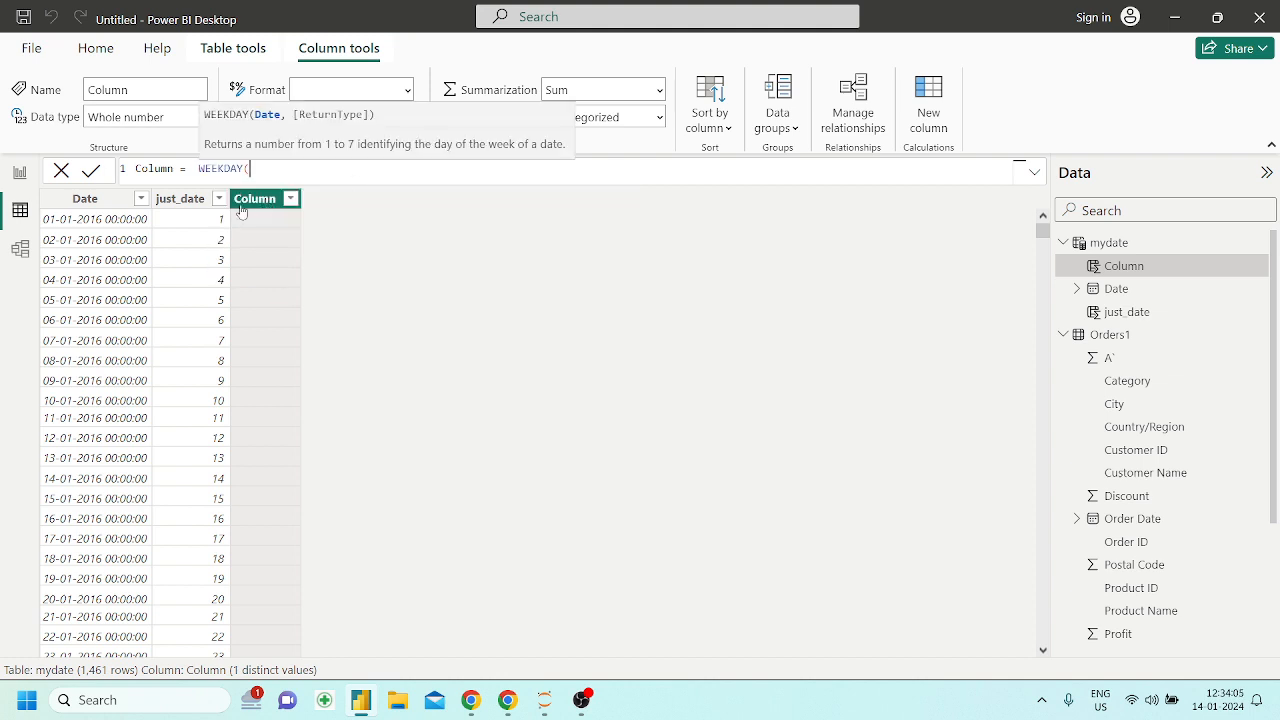
pyautogui.write('date')
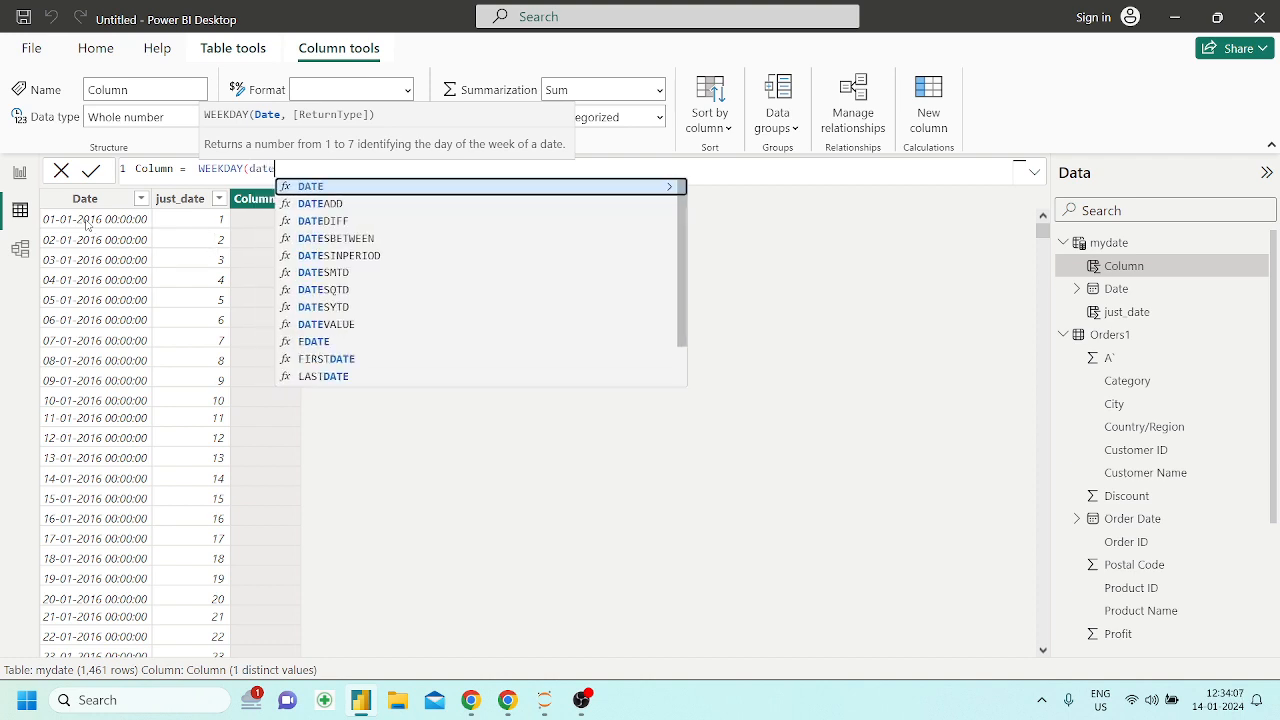
pyautogui.press('Up')
pyautogui.press('Up')
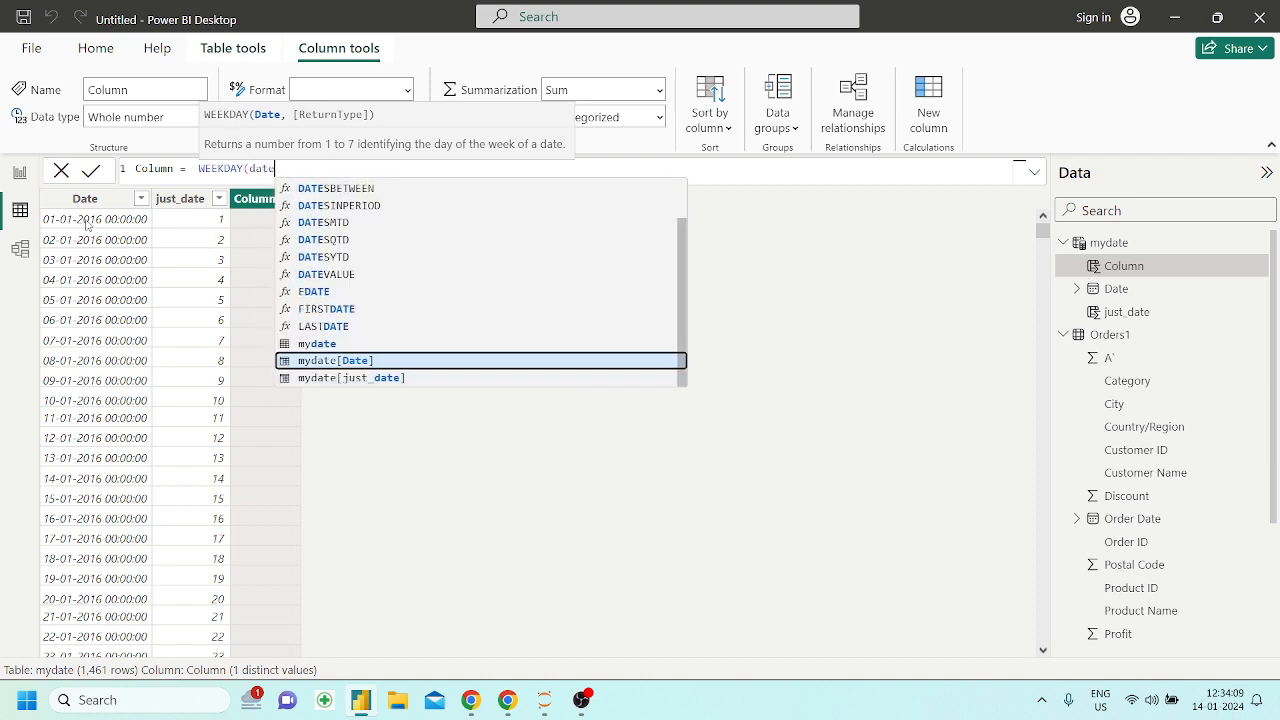
pyautogui.press('Tab')
pyautogui.write(')')
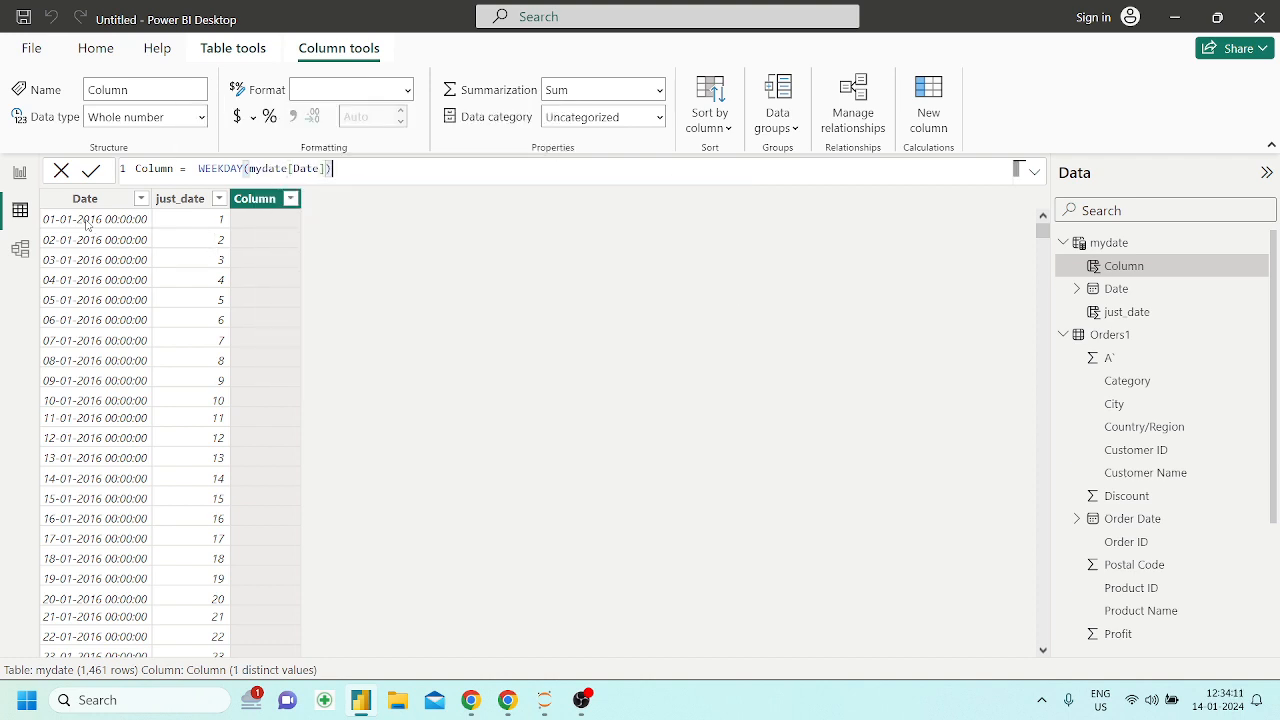
pyautogui.press('Return')
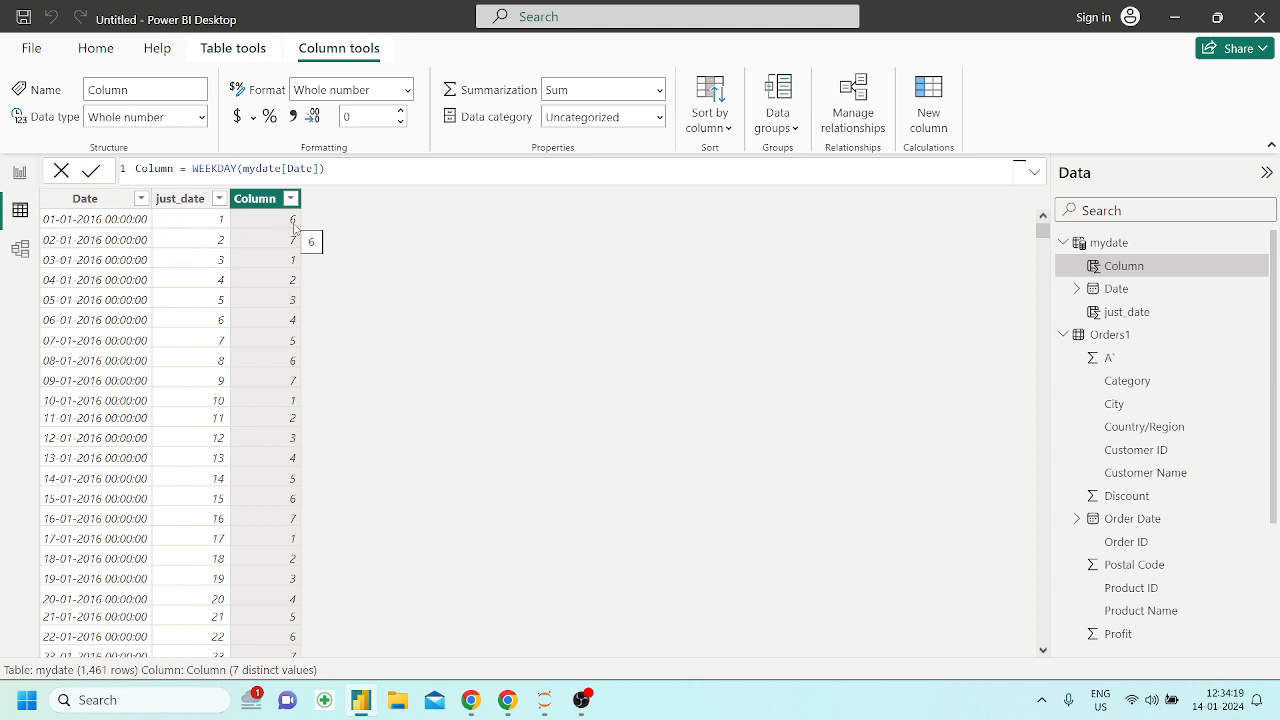
# Check the weekdays of the January 2016 dates in the Windows system calendar against the weekday column
pyautogui.click(1225, 700)
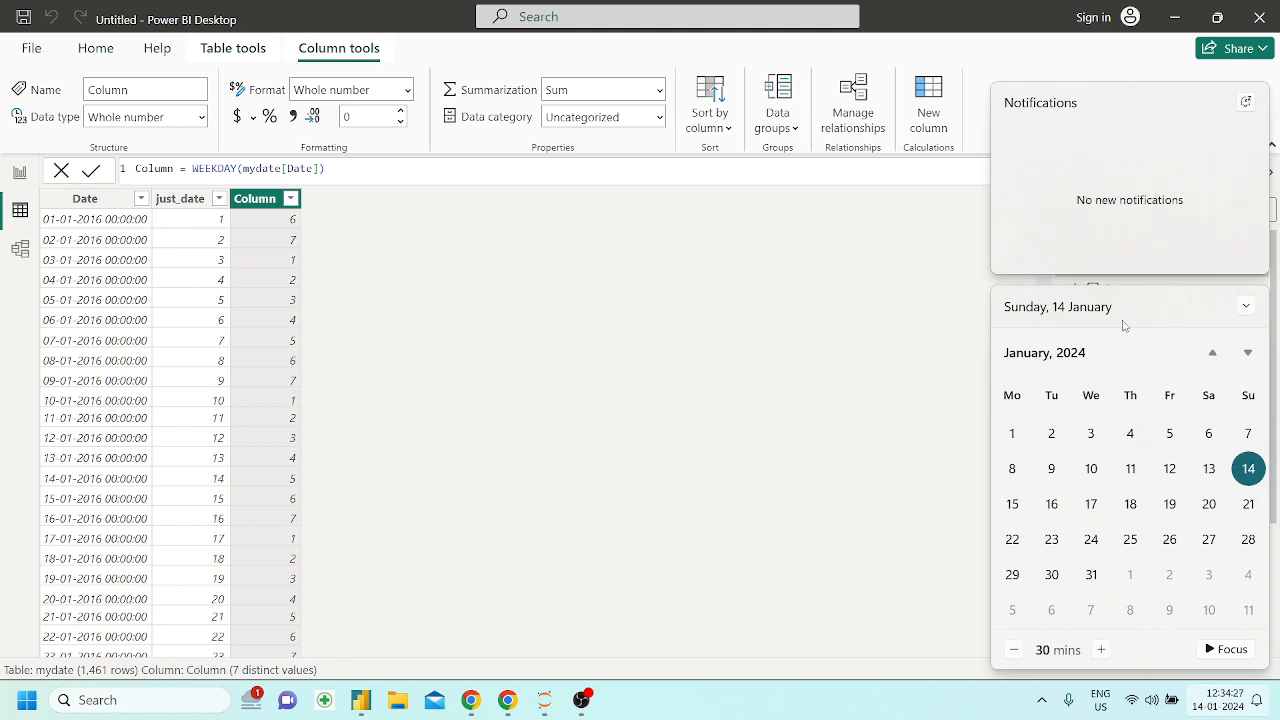
pyautogui.click(1072, 358)
pyautogui.click(1021, 353)
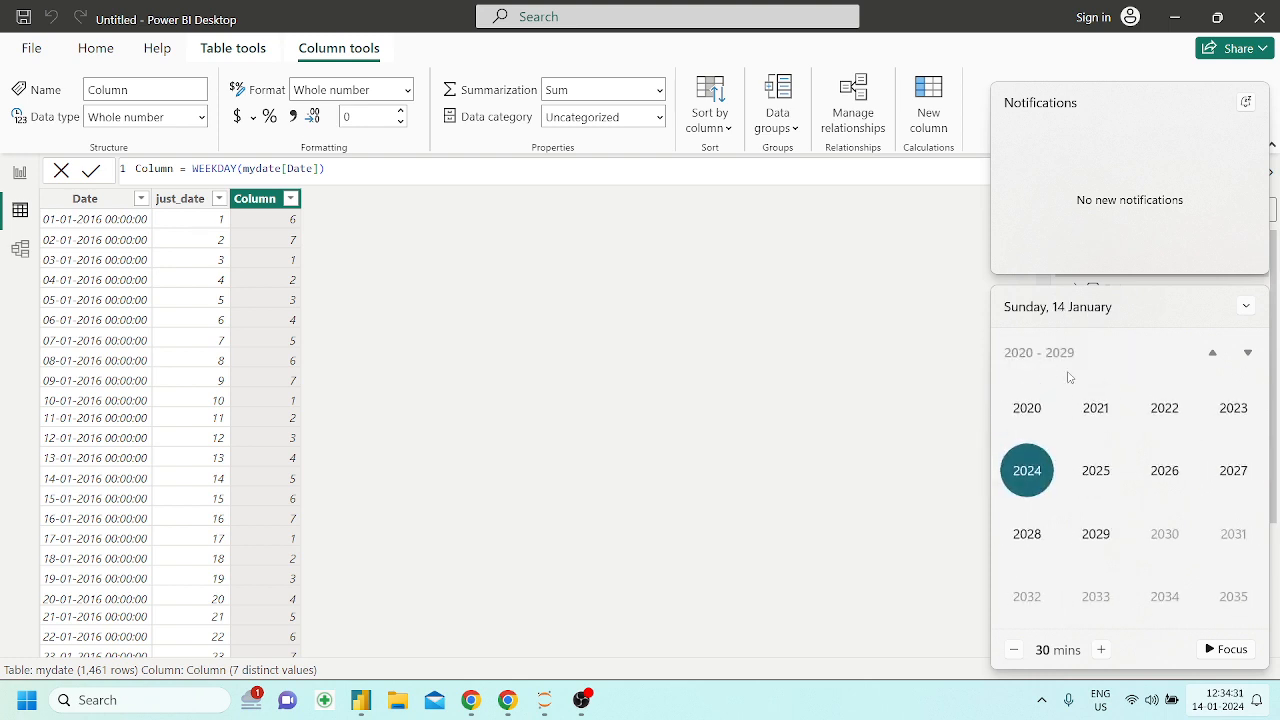
pyautogui.scroll(2, 1085, 462)
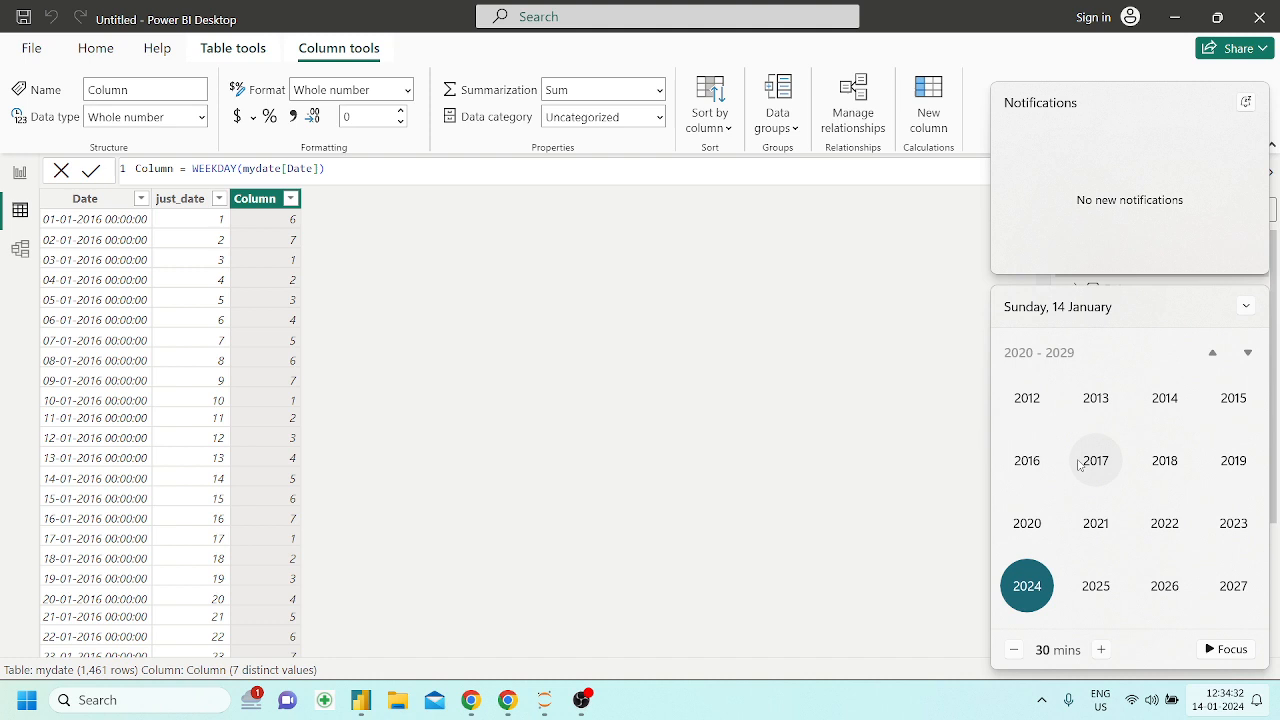
pyautogui.click(1024, 457)
pyautogui.click(1030, 410)
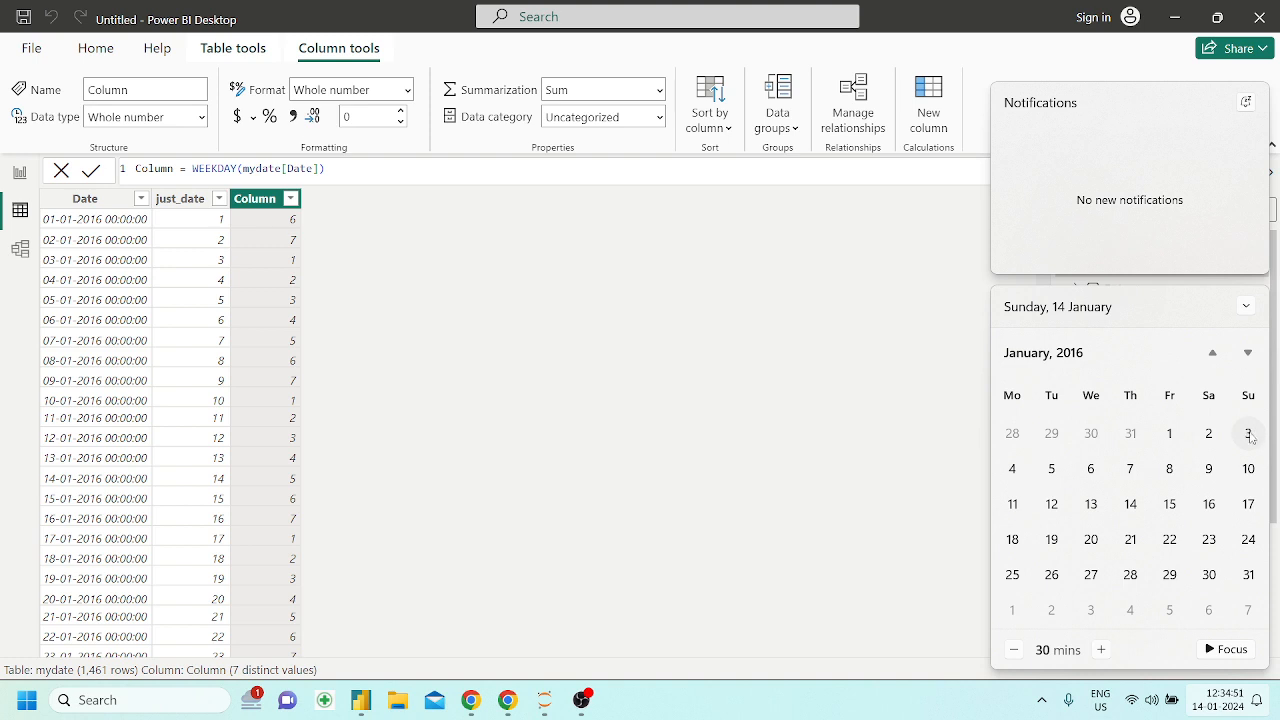
pyautogui.click(1212, 352)
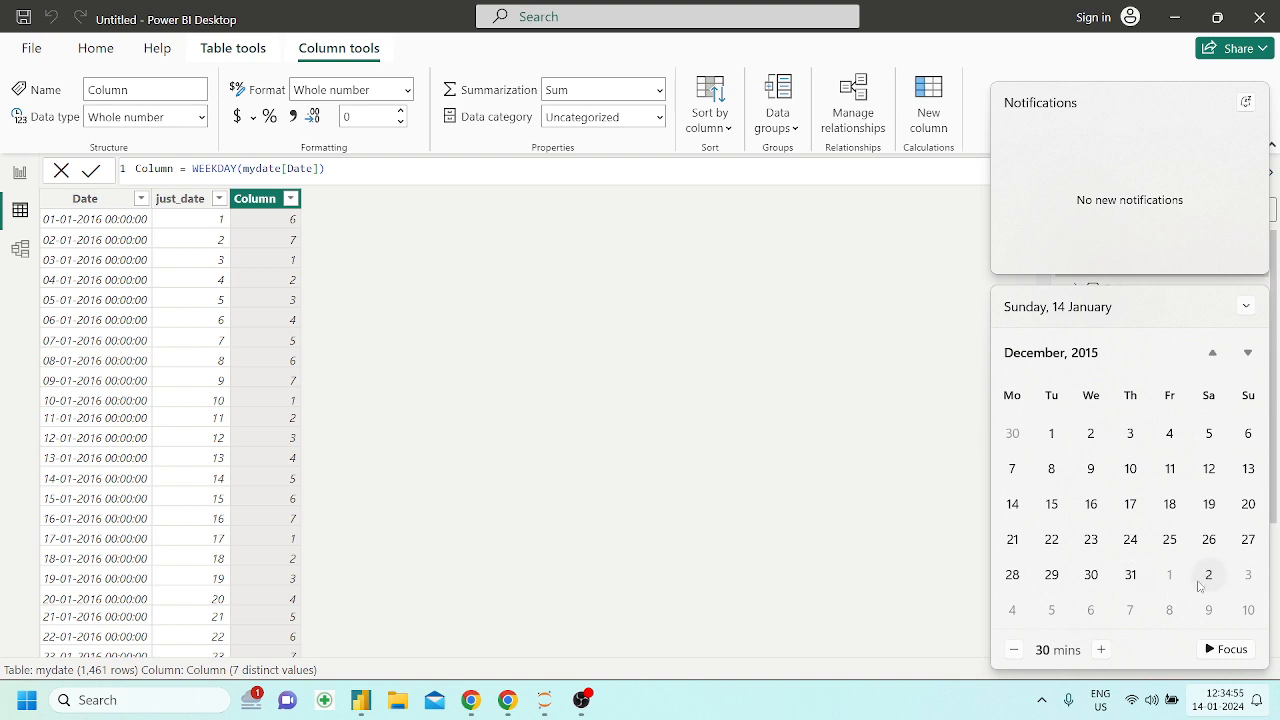
pyautogui.click(1248, 352)
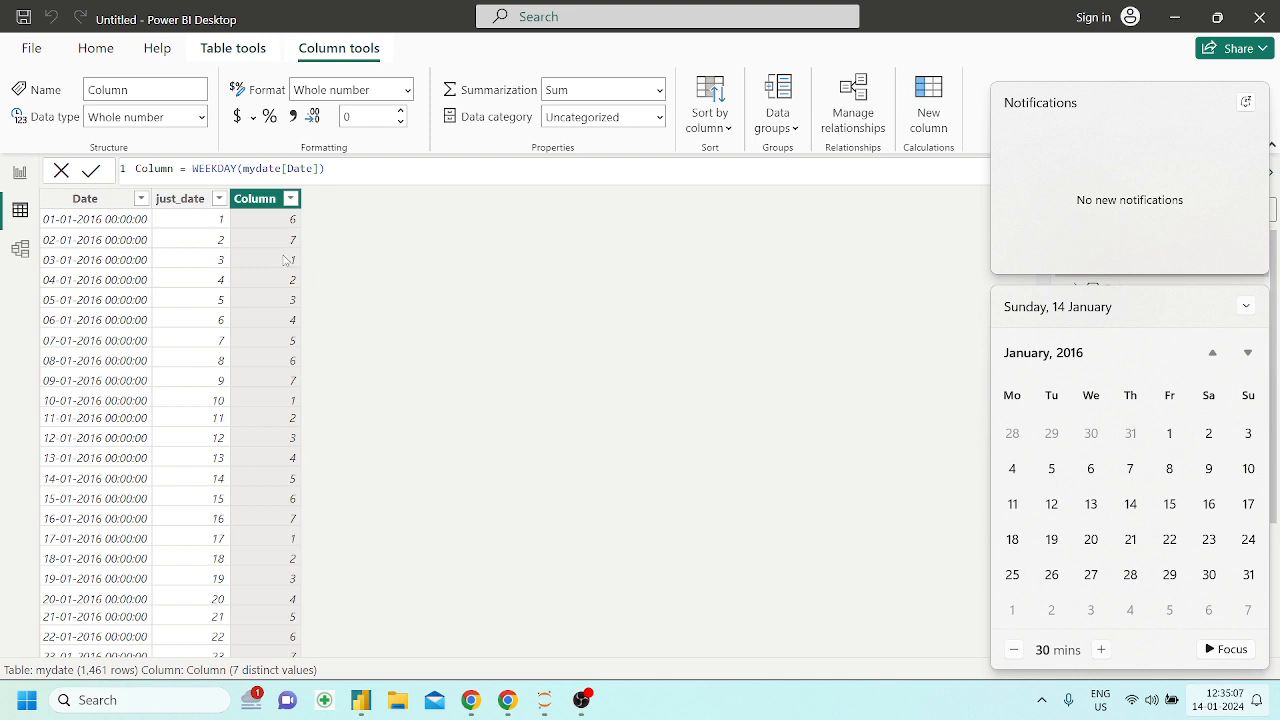
pyautogui.doubleClick(170, 167)
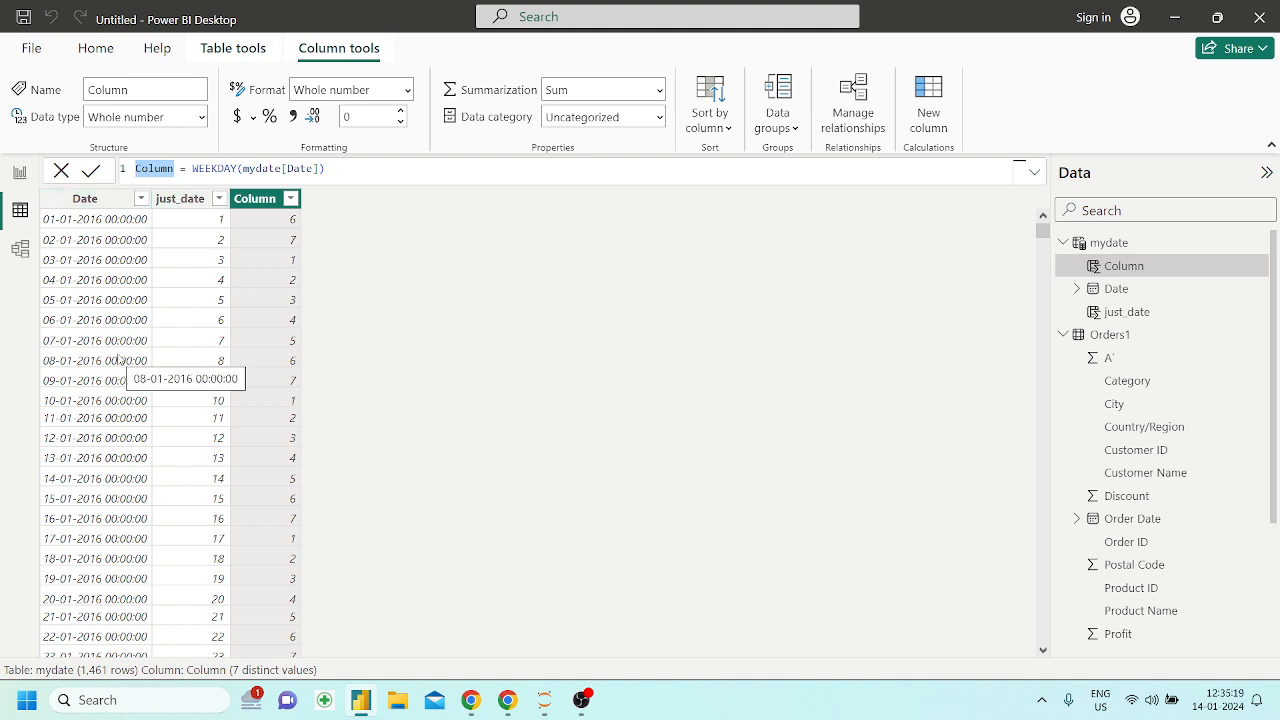
pyautogui.click(378, 413)
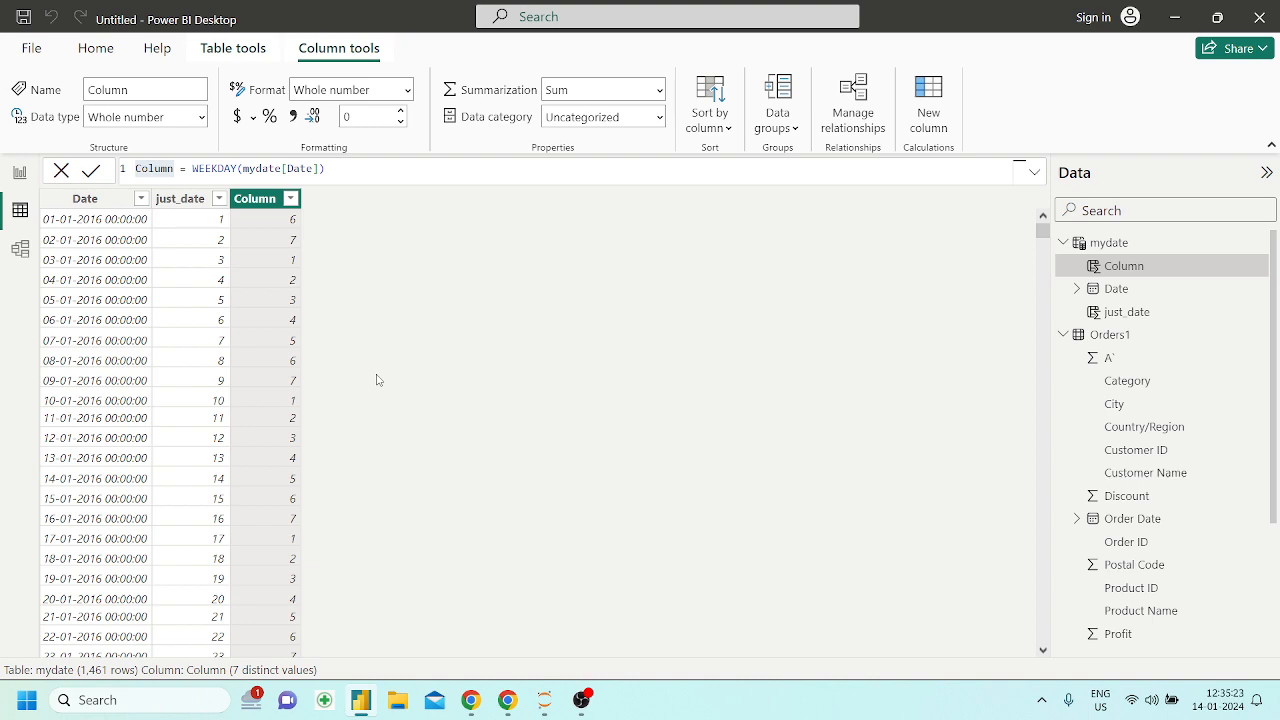
# Switch to the Powerbi_DAX Jupyter notebook in Chrome and read the CALENDARAUTO section, including its fiscal_year_end_month argument
pyautogui.click(366, 703)
pyautogui.scroll(-3, 495, 470)
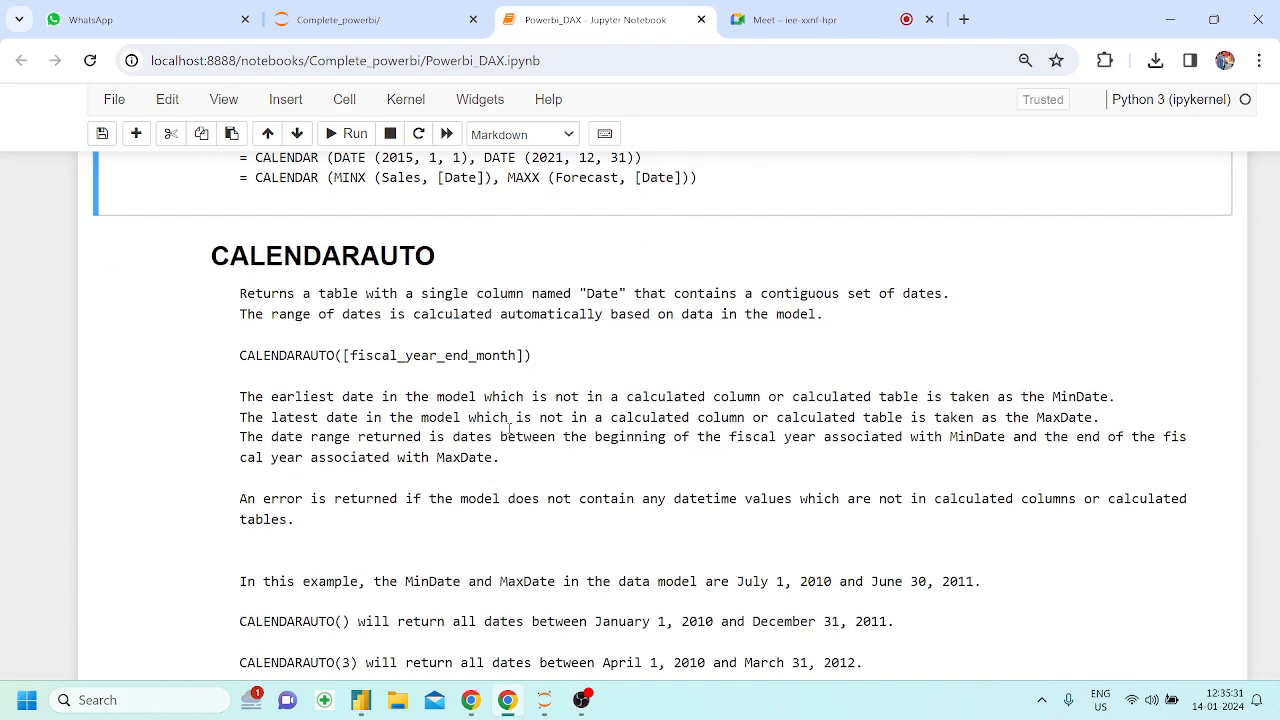
pyautogui.scroll(-1, 509, 428)
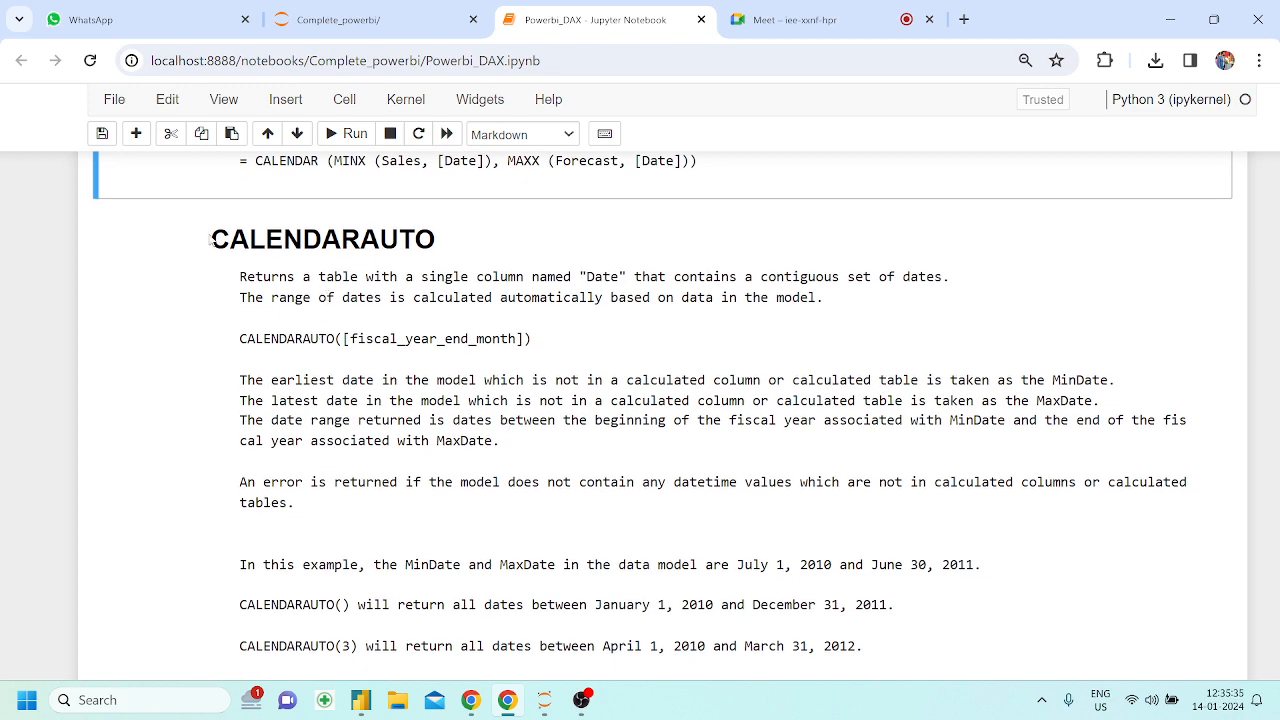
pyautogui.moveTo(211, 240); pyautogui.dragTo(434, 247)
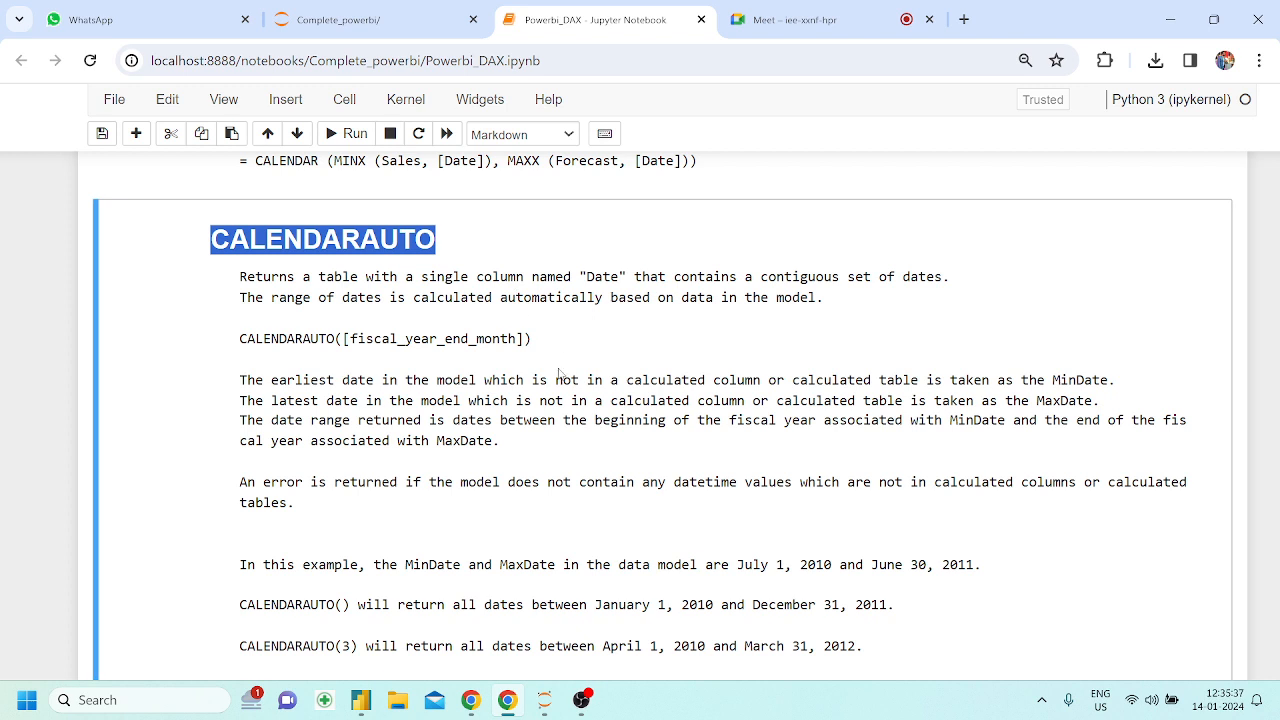
pyautogui.moveTo(344, 338); pyautogui.dragTo(527, 340)
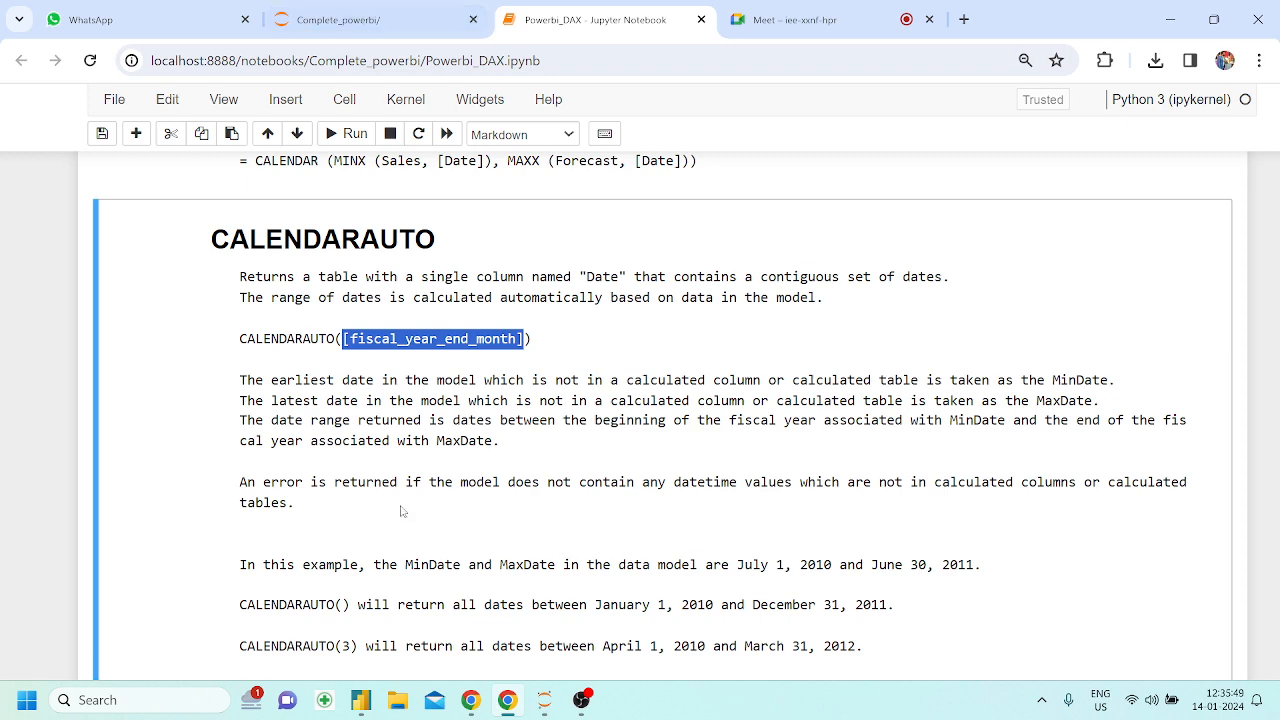
# Switch back to Power BI Desktop and start a new calculated table with the CALENDARAUTO function
pyautogui.click(366, 706)
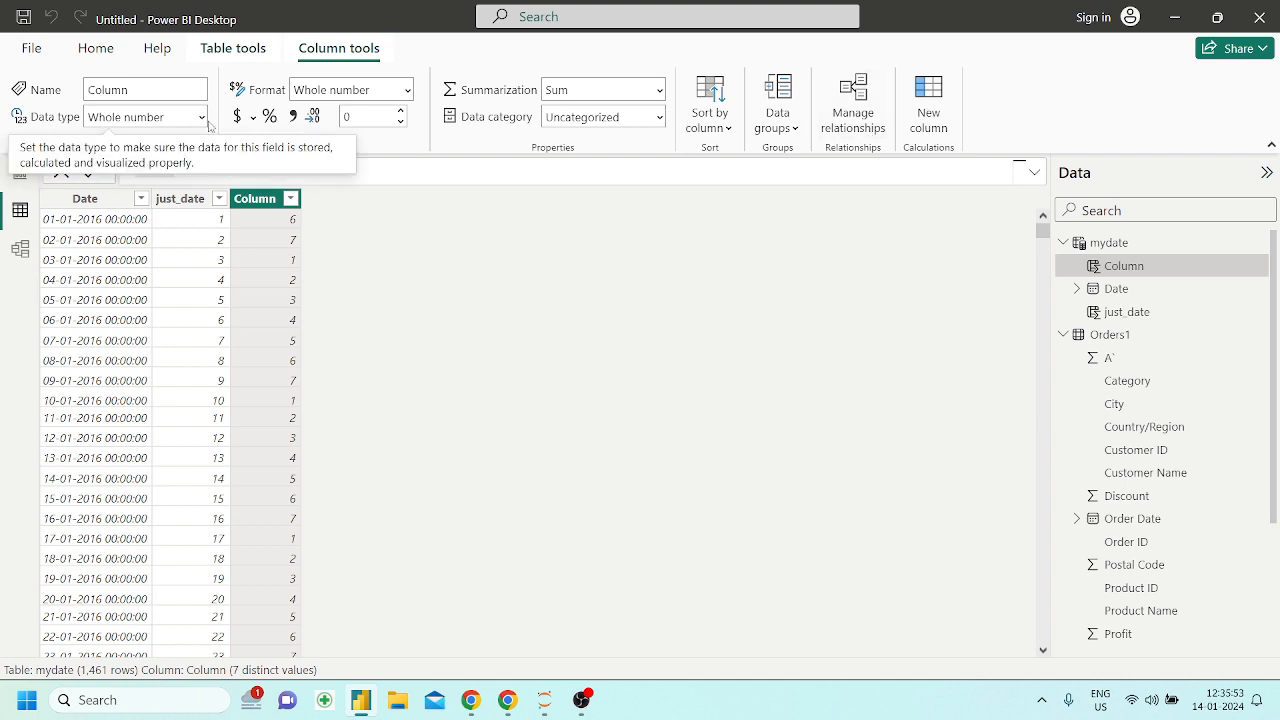
pyautogui.click(84, 50)
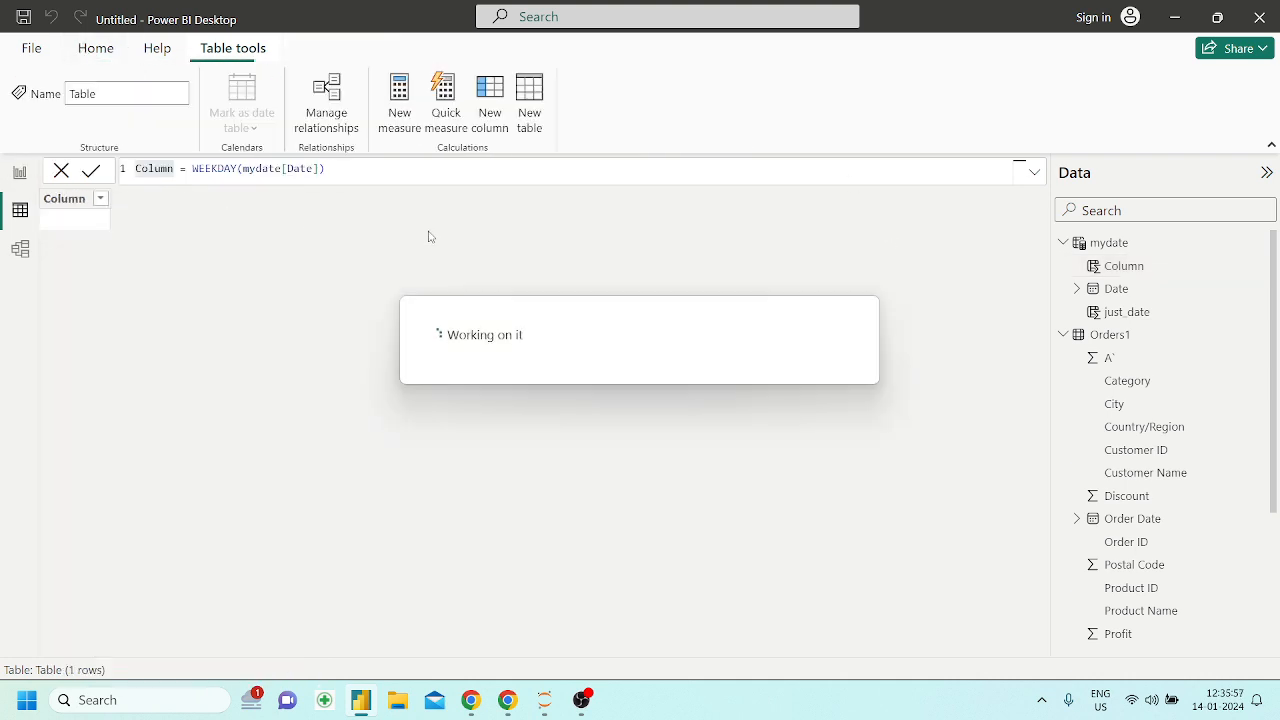
pyautogui.click(390, 173)
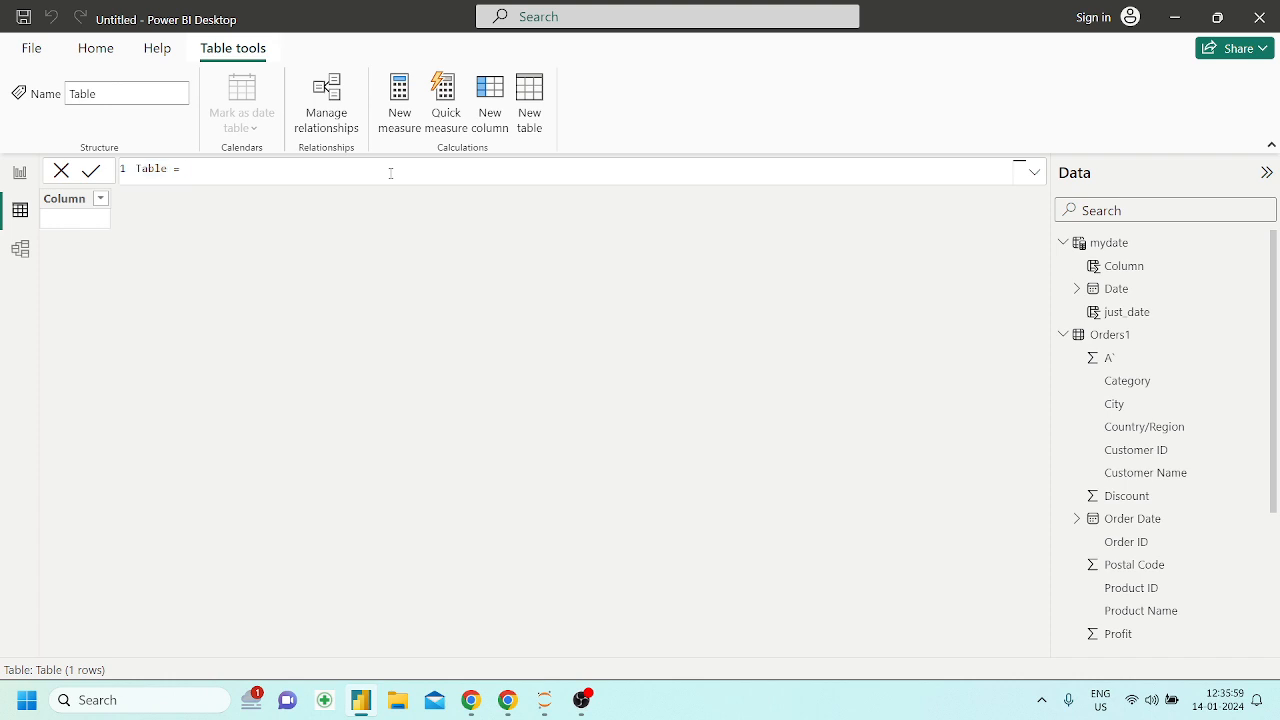
pyautogui.write('cal')
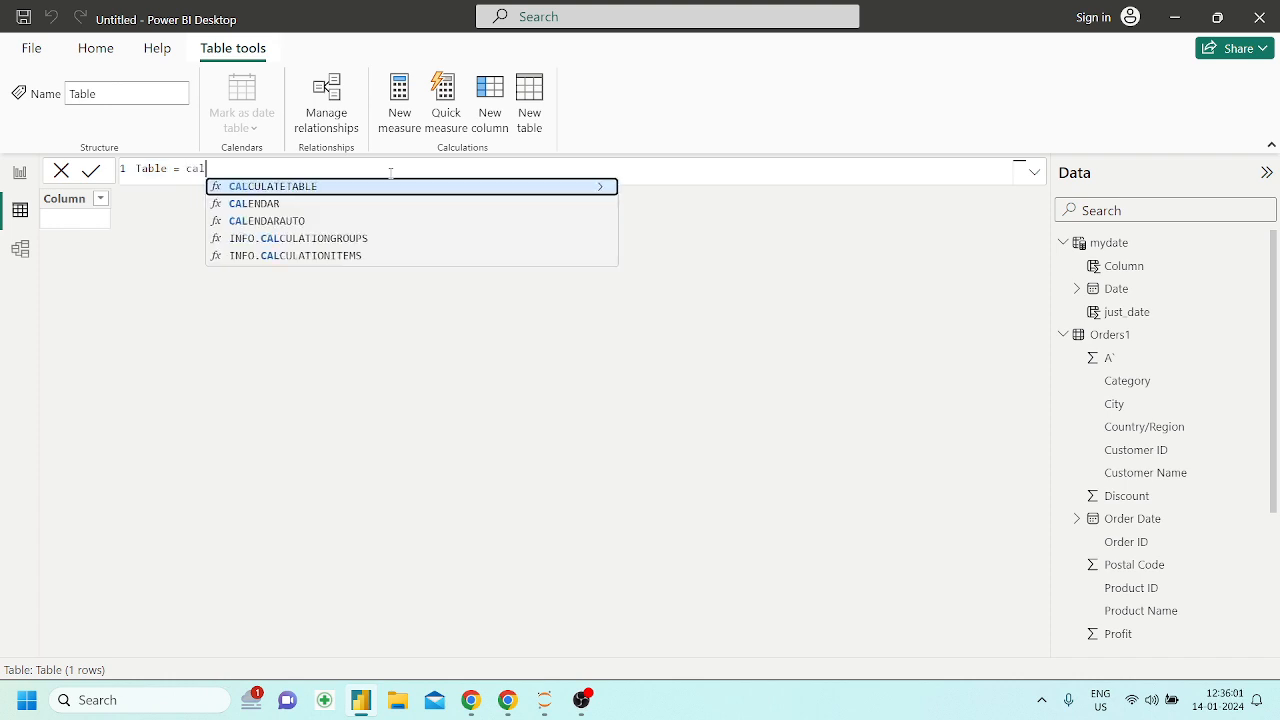
pyautogui.press('Down')
pyautogui.press('Down')
pyautogui.press('Tab')
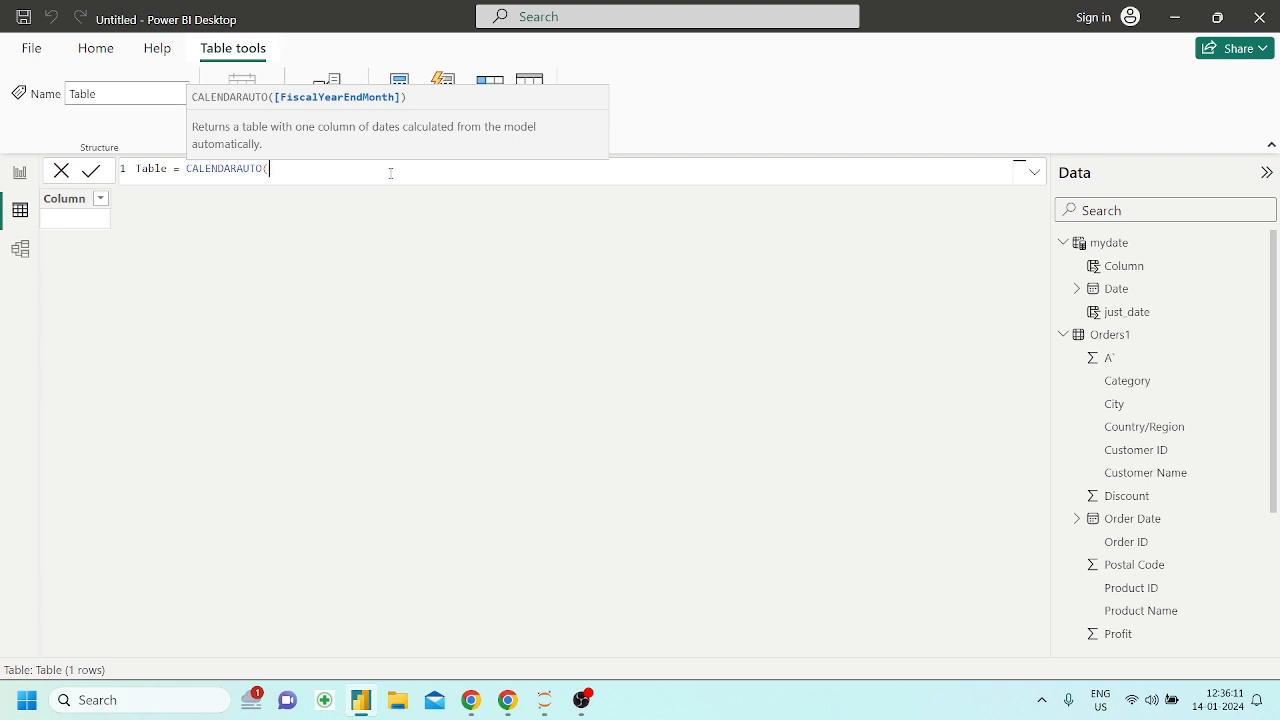
pyautogui.write('o')
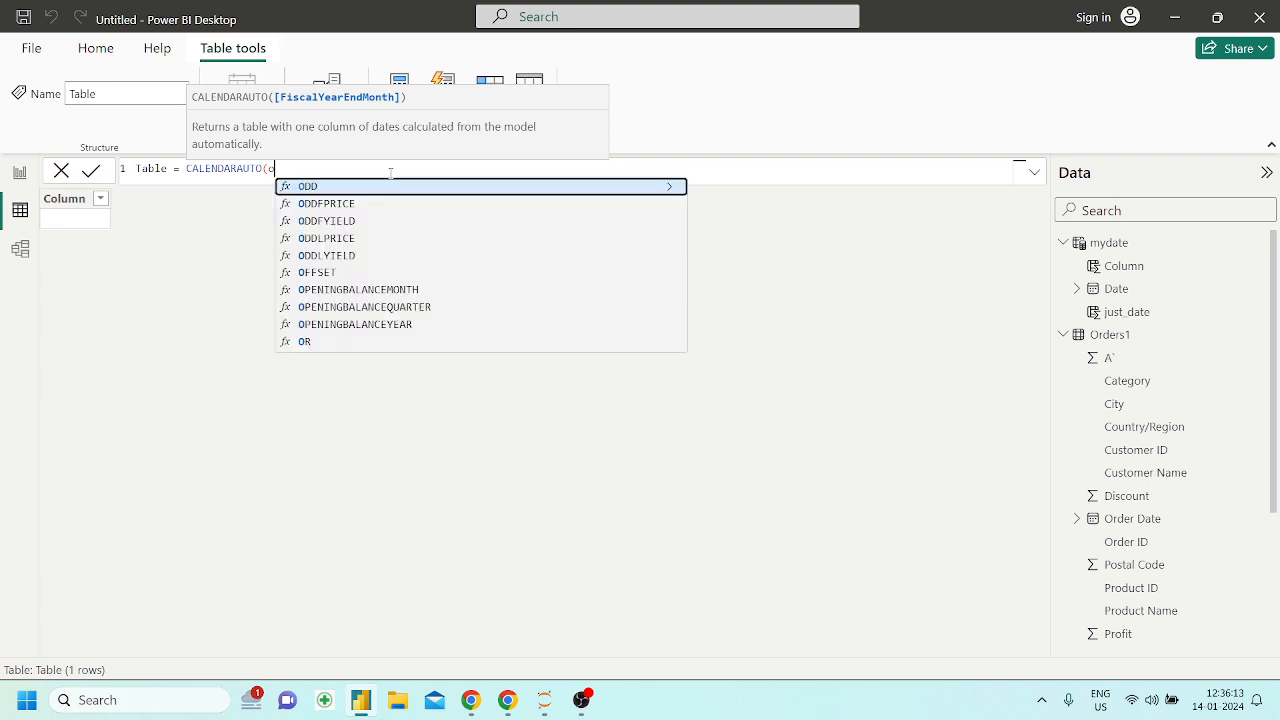
pyautogui.press('BackSpace')
pyautogui.write('orde')
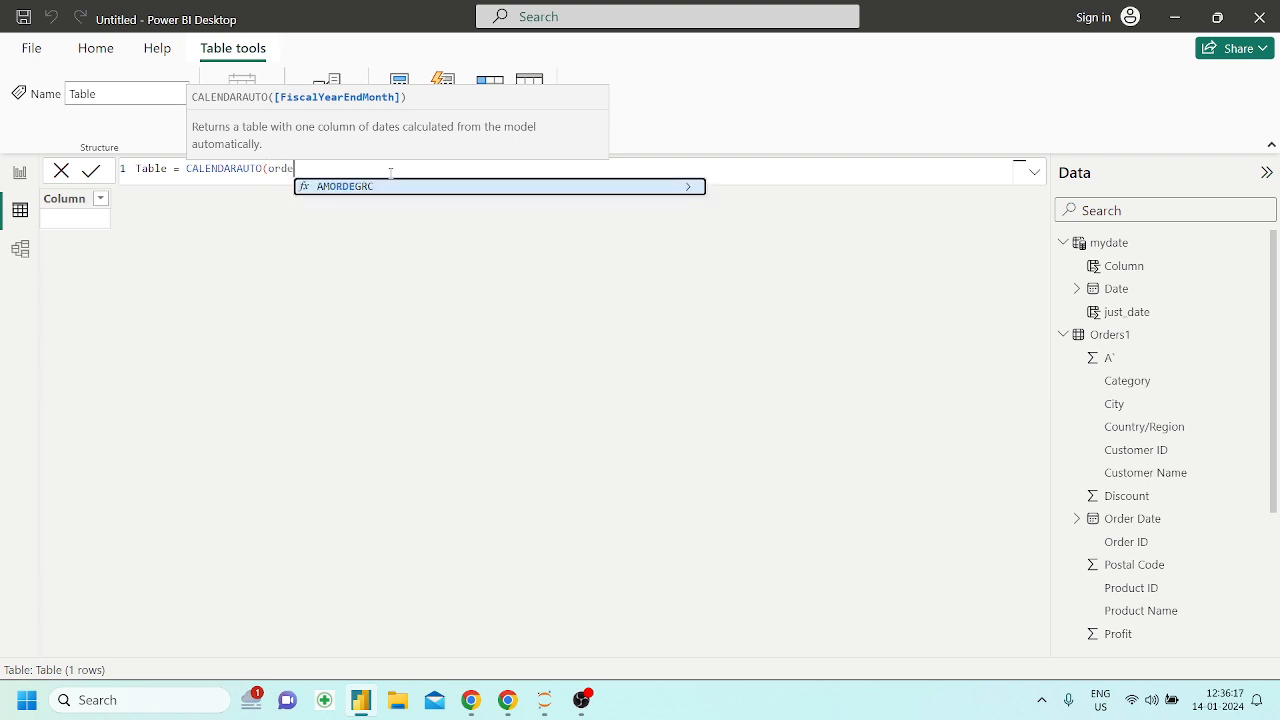
pyautogui.press('BackSpace')
pyautogui.press('BackSpace')
pyautogui.press('BackSpace')
pyautogui.press('BackSpace')
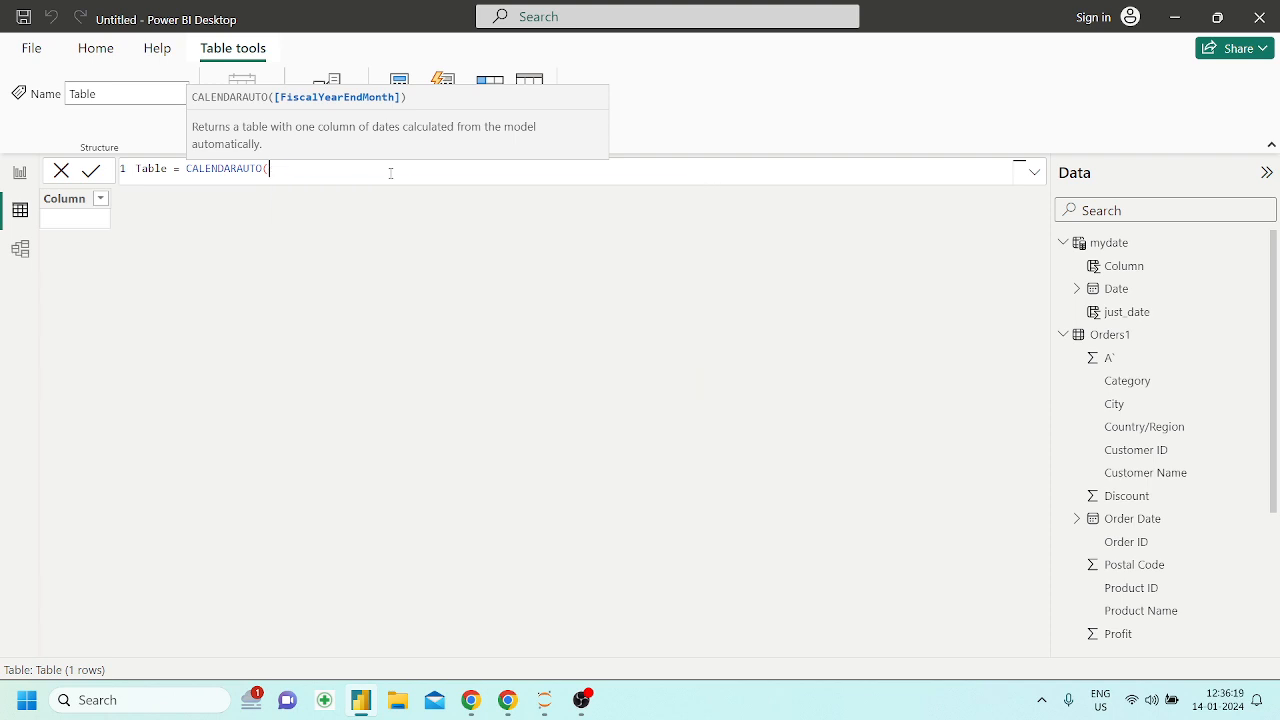
pyautogui.write('date')
pyautogui.press('Up')
pyautogui.press('Down')
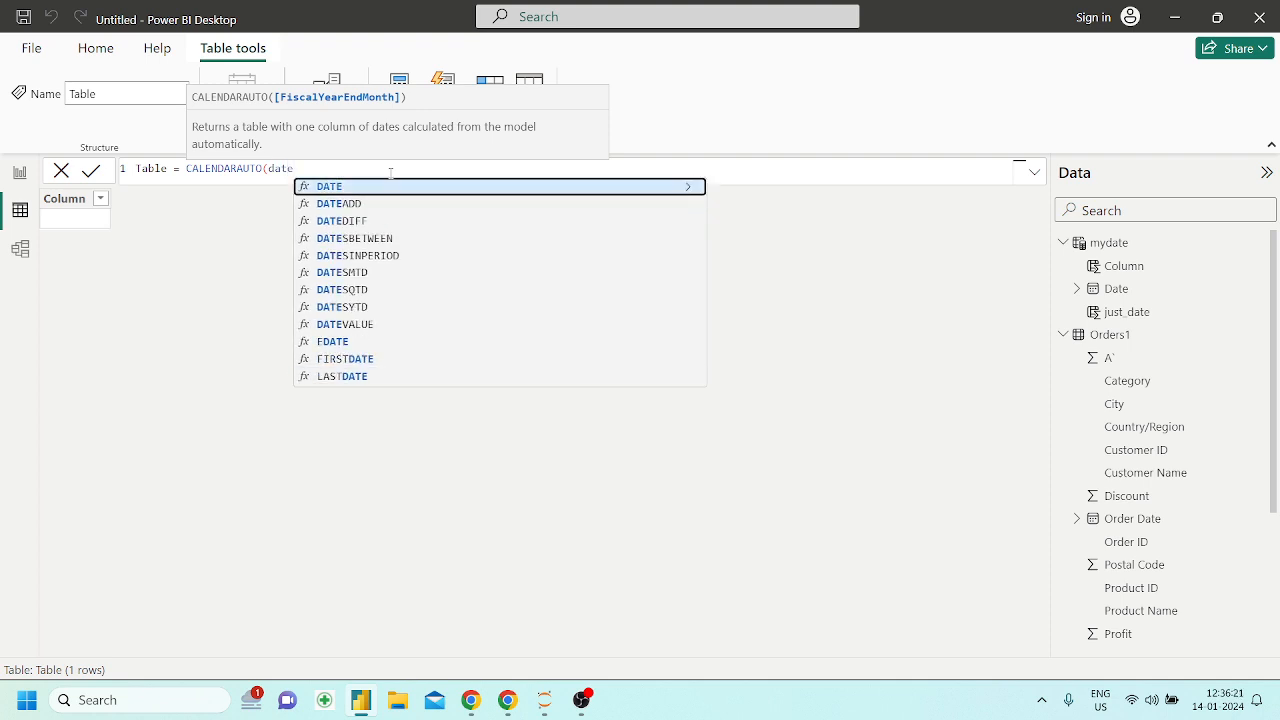
pyautogui.press('Down')
pyautogui.press('Up')
pyautogui.press('Down')
pyautogui.press('Down')
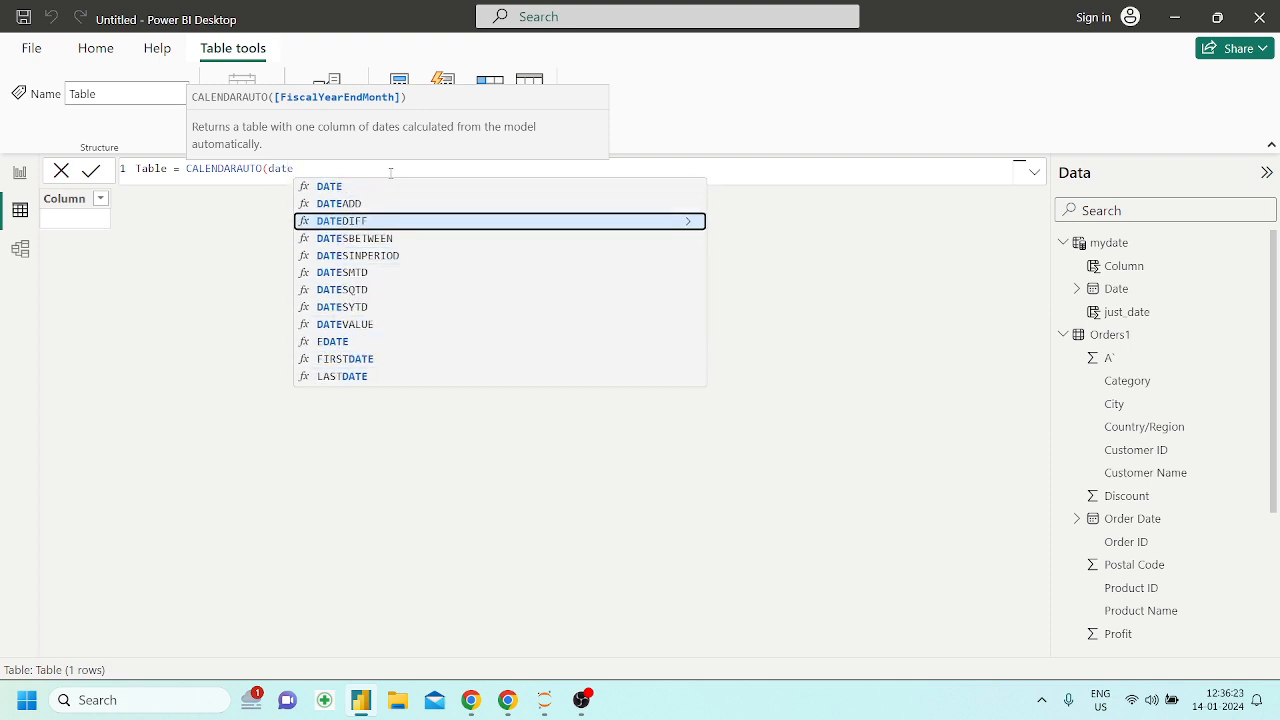
pyautogui.press('Up')
pyautogui.press('Up')
pyautogui.press('Up')
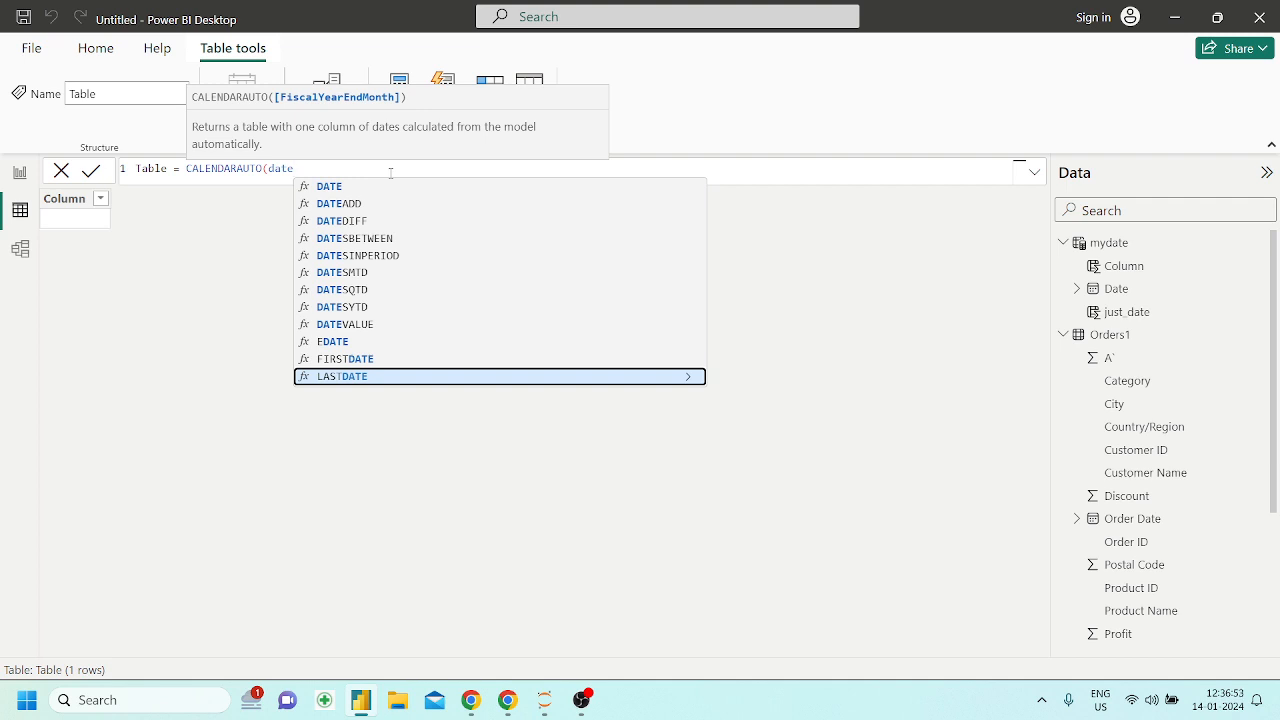
pyautogui.write('3')
pyautogui.press('BackSpace')
pyautogui.press('BackSpace')
pyautogui.press('BackSpace')
pyautogui.press('BackSpace')
pyautogui.press('BackSpace')
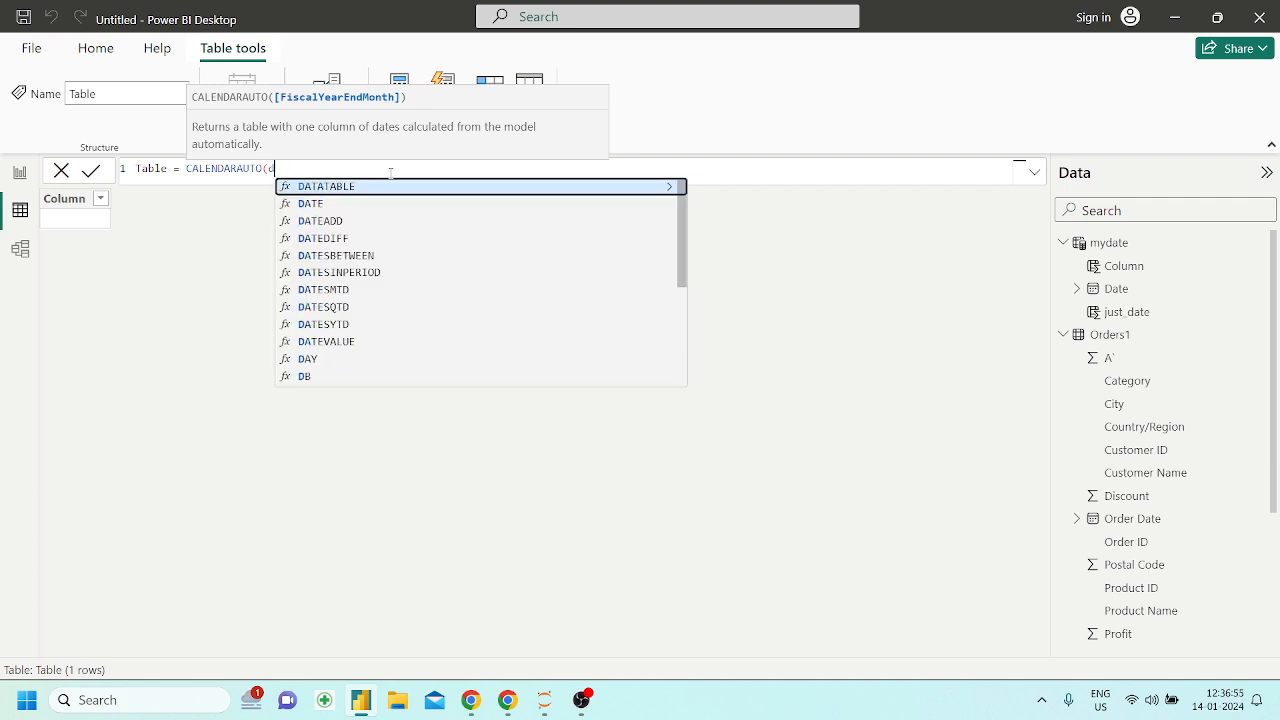
pyautogui.write('3')
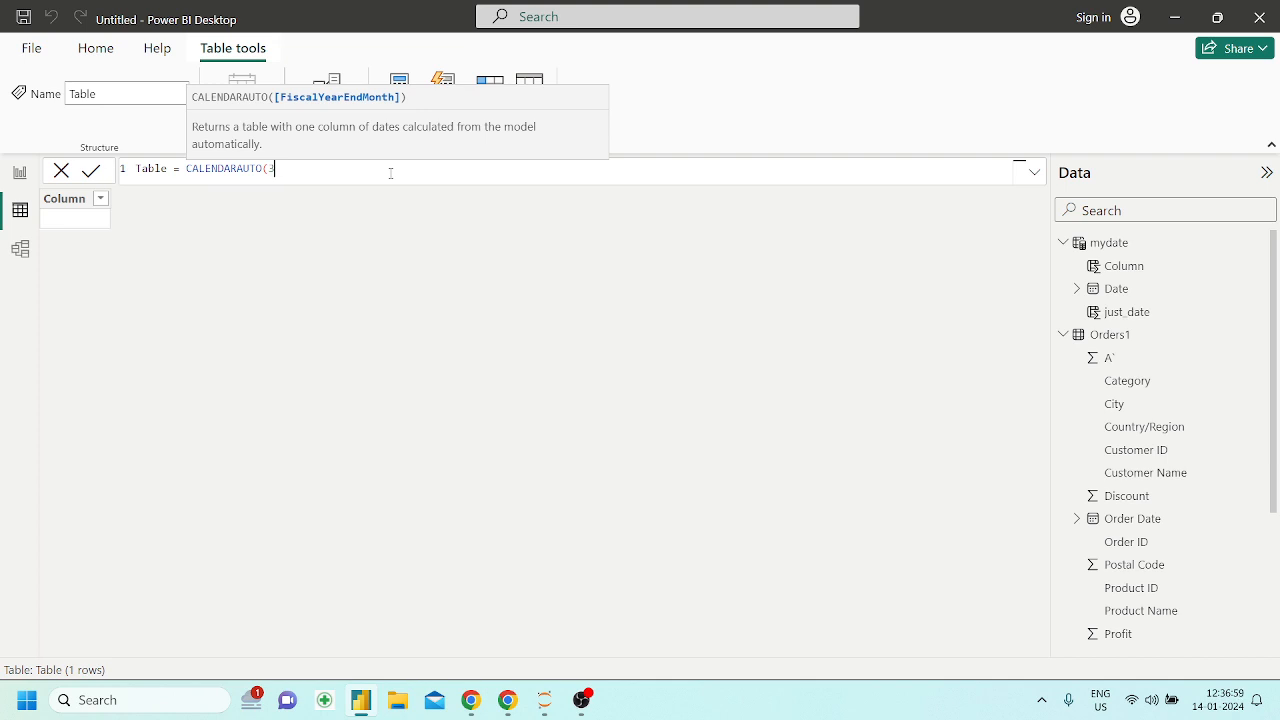
pyautogui.write(')')
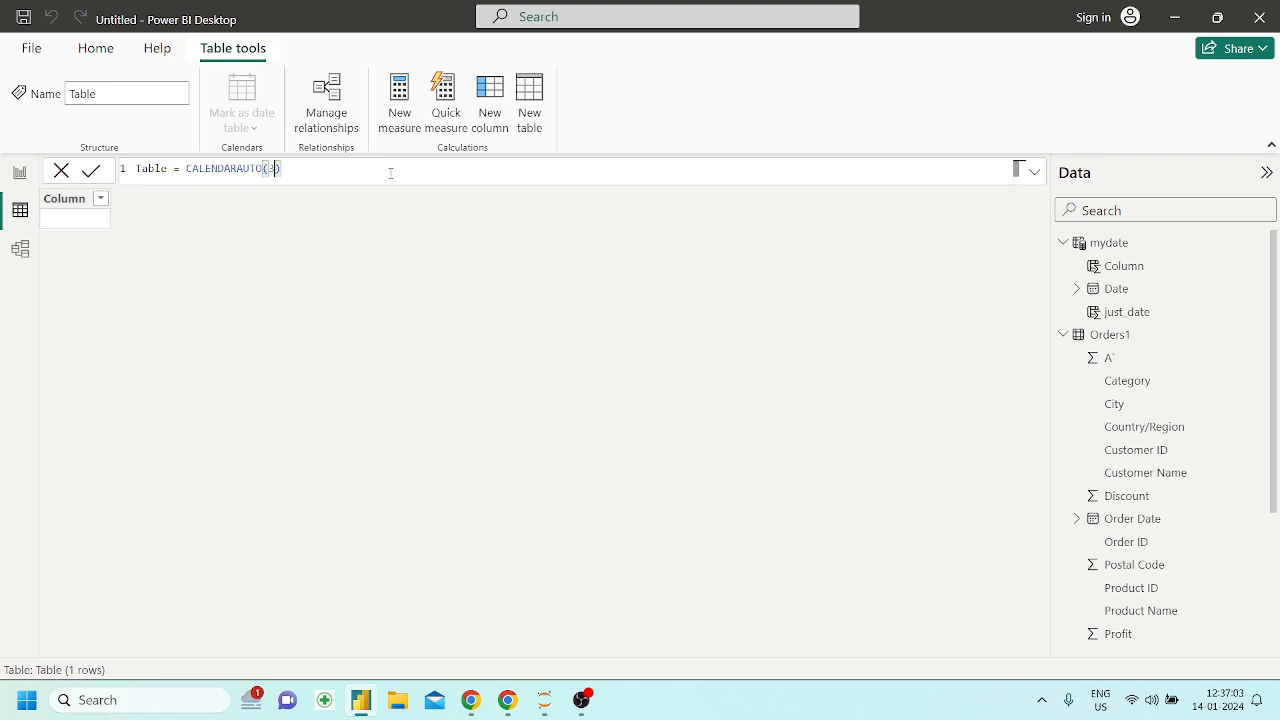
pyautogui.press('Right')
pyautogui.press('Right')
pyautogui.press('Left')
pyautogui.press('Left')
pyautogui.press('BackSpace')
pyautogui.press('BackSpace')
pyautogui.press('BackSpace')
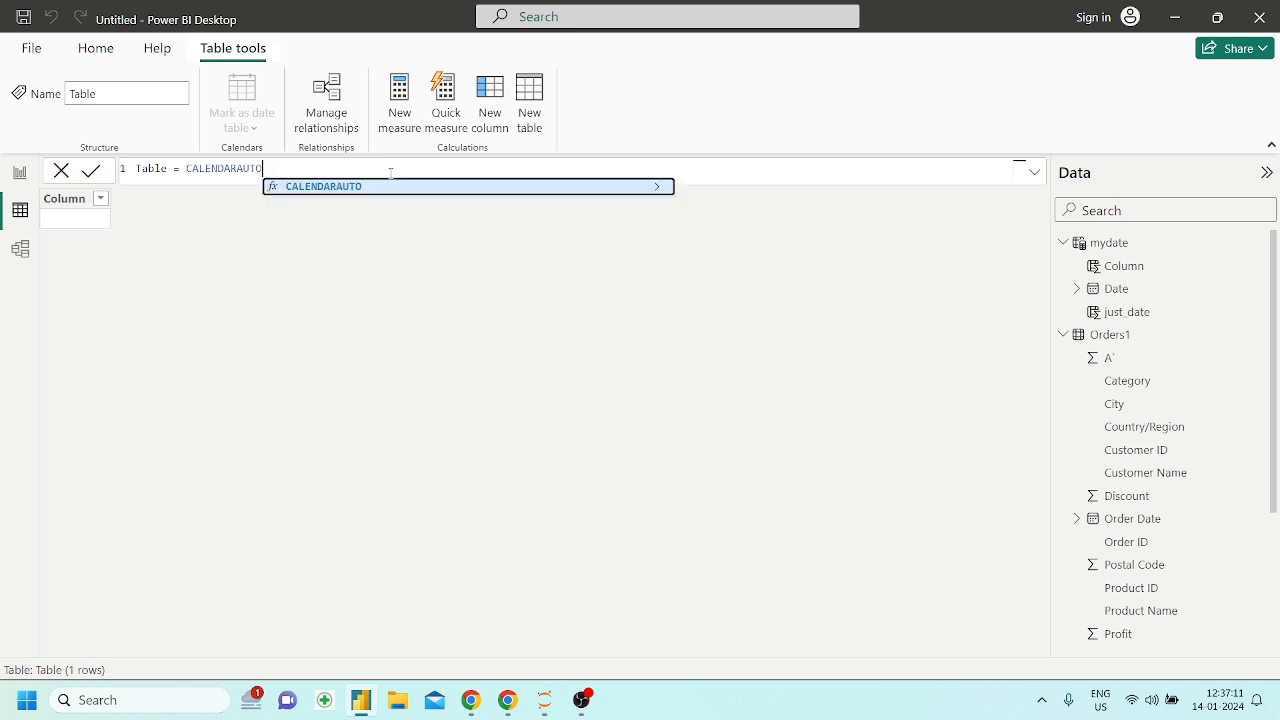
# Complete the new table's formula as CALENDARAUTO(3) and create the table
pyautogui.write('(')
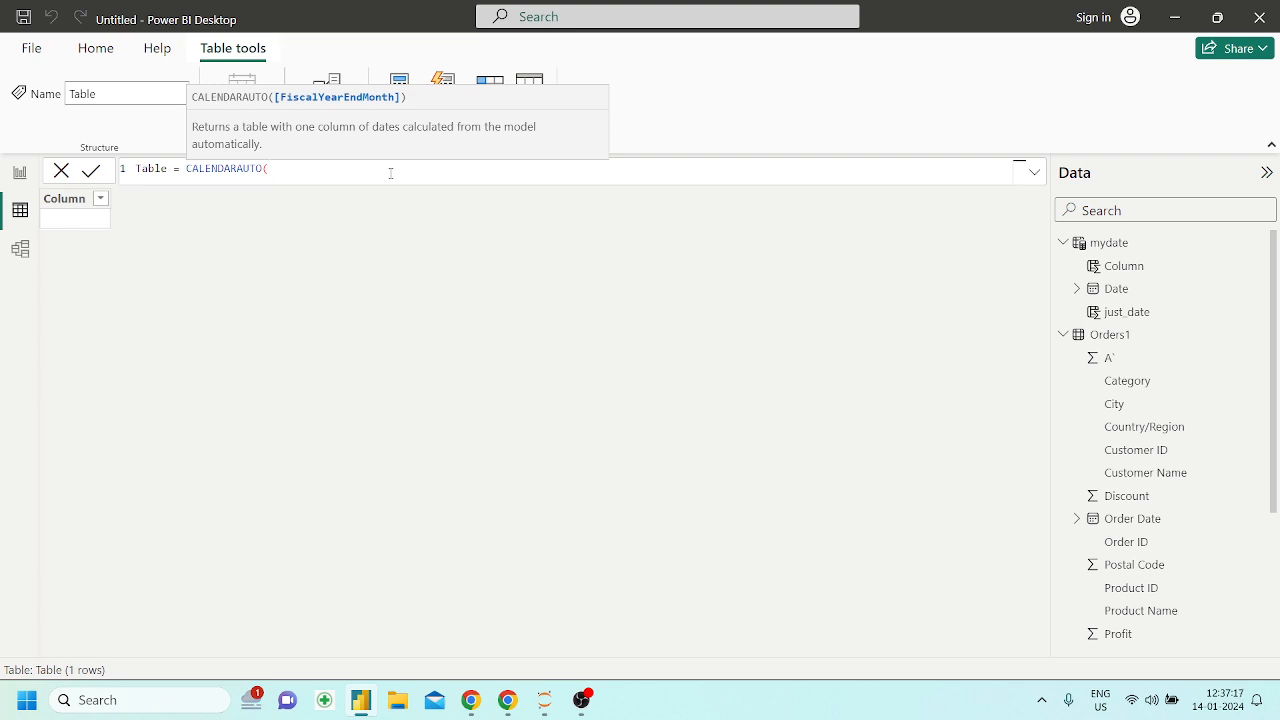
pyautogui.write('3)')
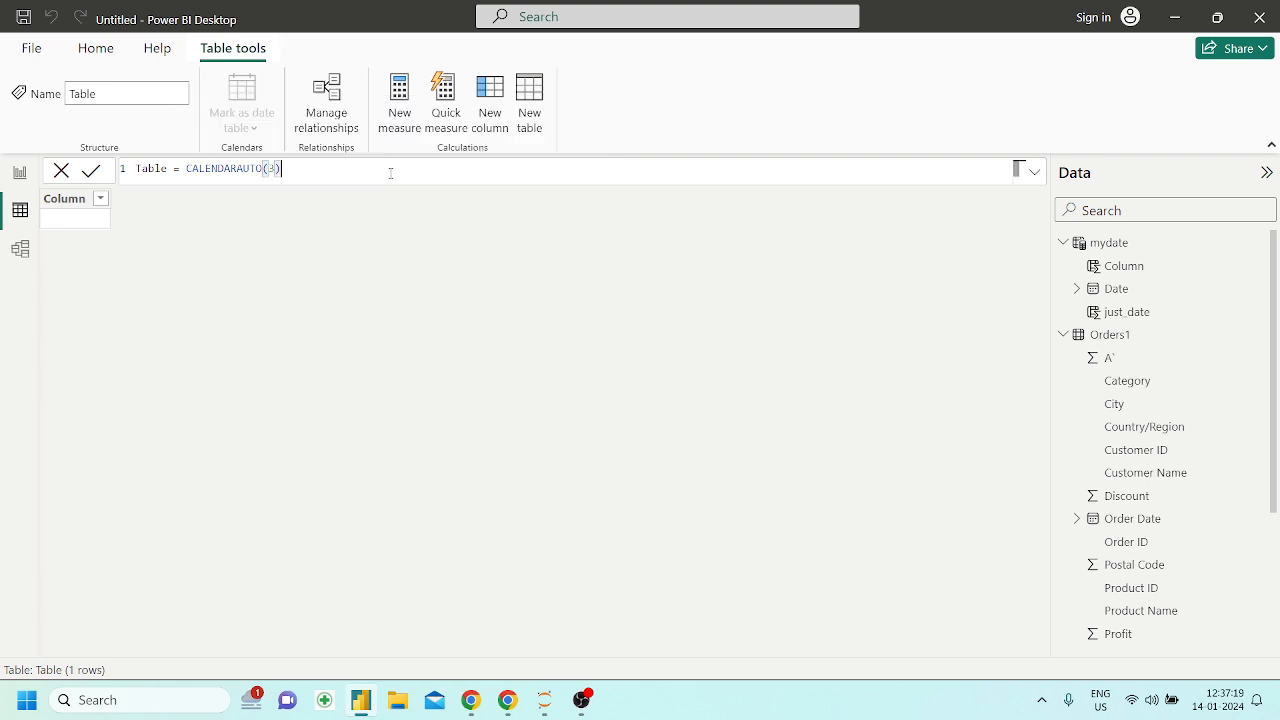
pyautogui.press('Return')
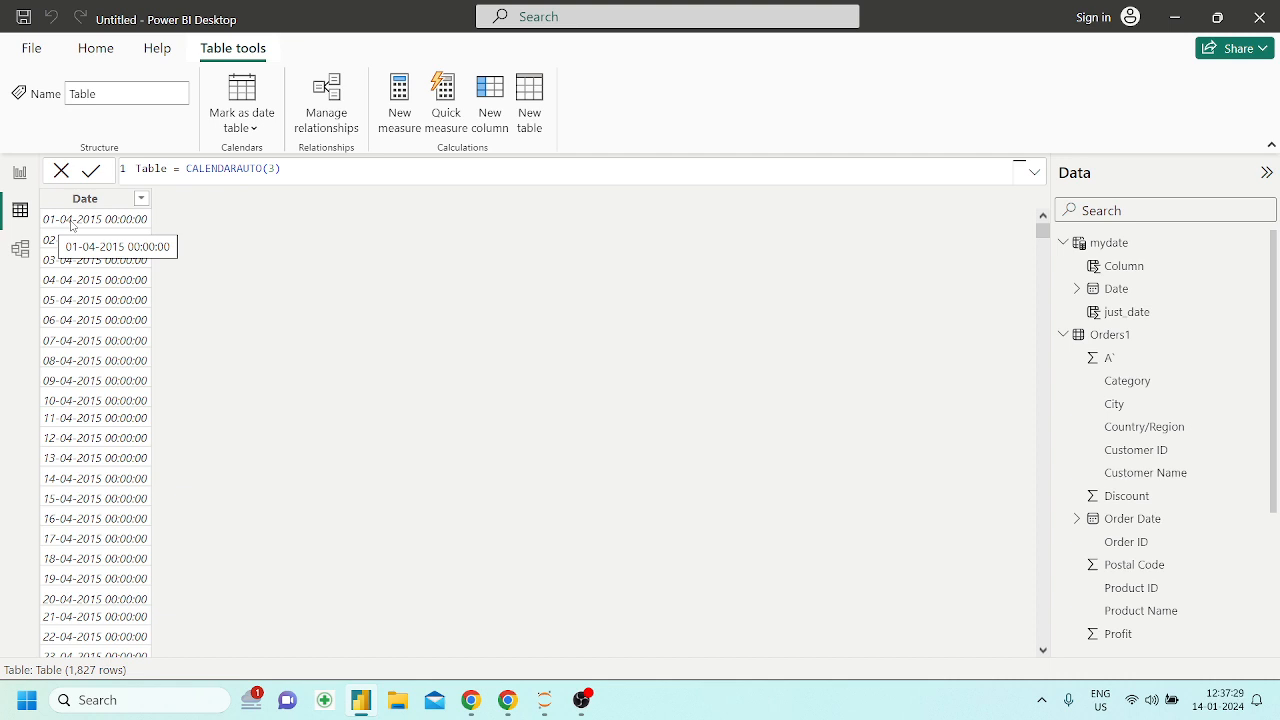
# Change the fiscal year end month in the table's CALENDARAUTO formula to 1
pyautogui.click(274, 170)
pyautogui.press('BackSpace')
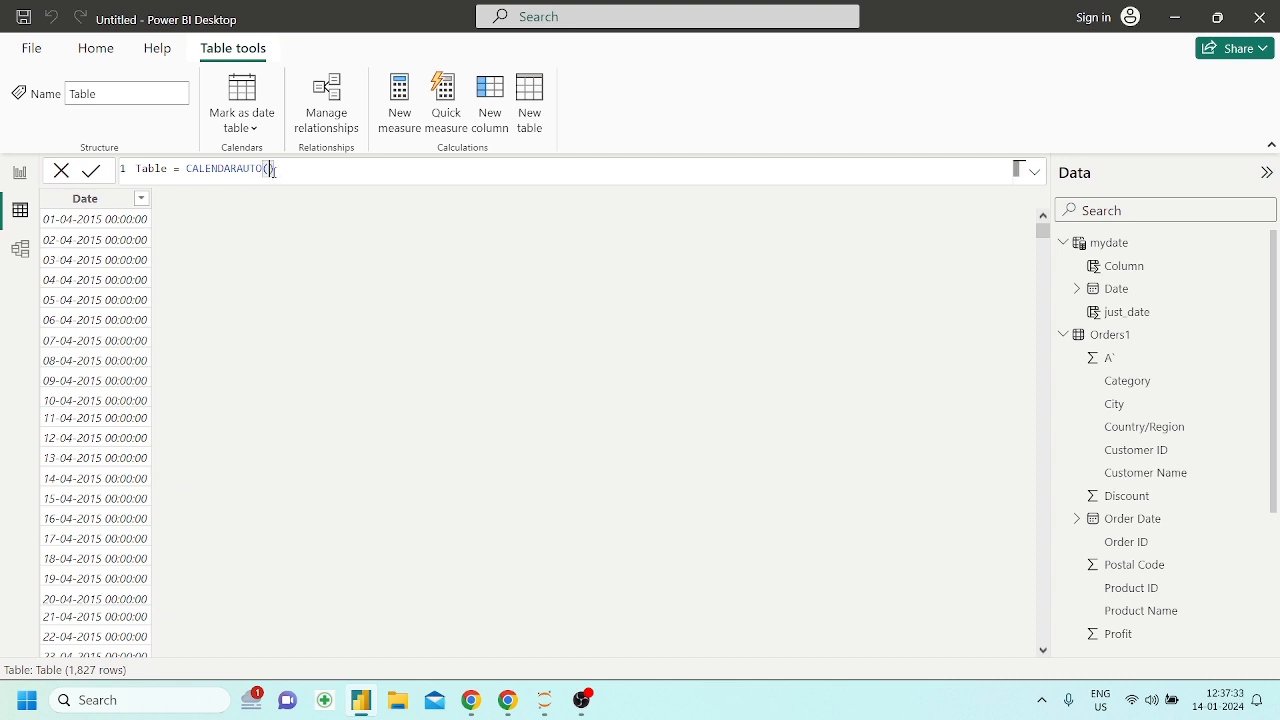
pyautogui.write('1')
pyautogui.press('Return')
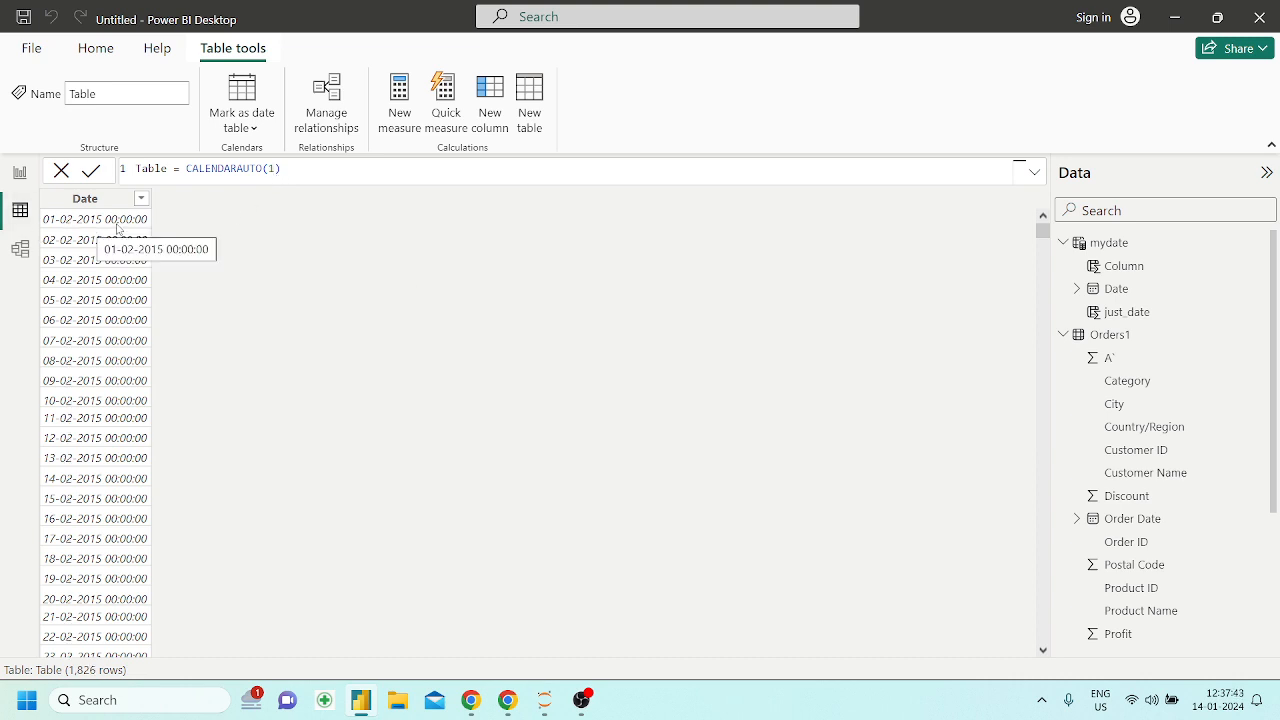
# Examine the Date column of the CALENDARAUTO(1) table from its first dates to its last dates and back
pyautogui.scroll(-1, 115, 360)
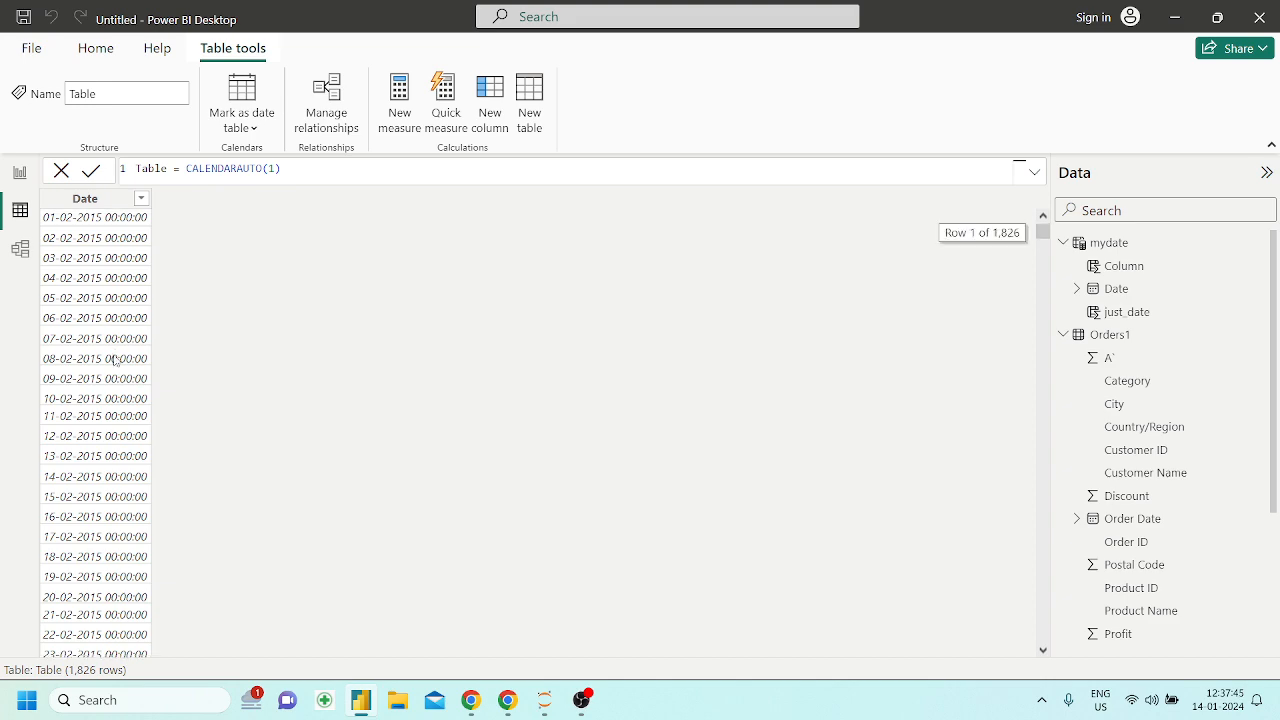
pyautogui.scroll(-15, 115, 360)
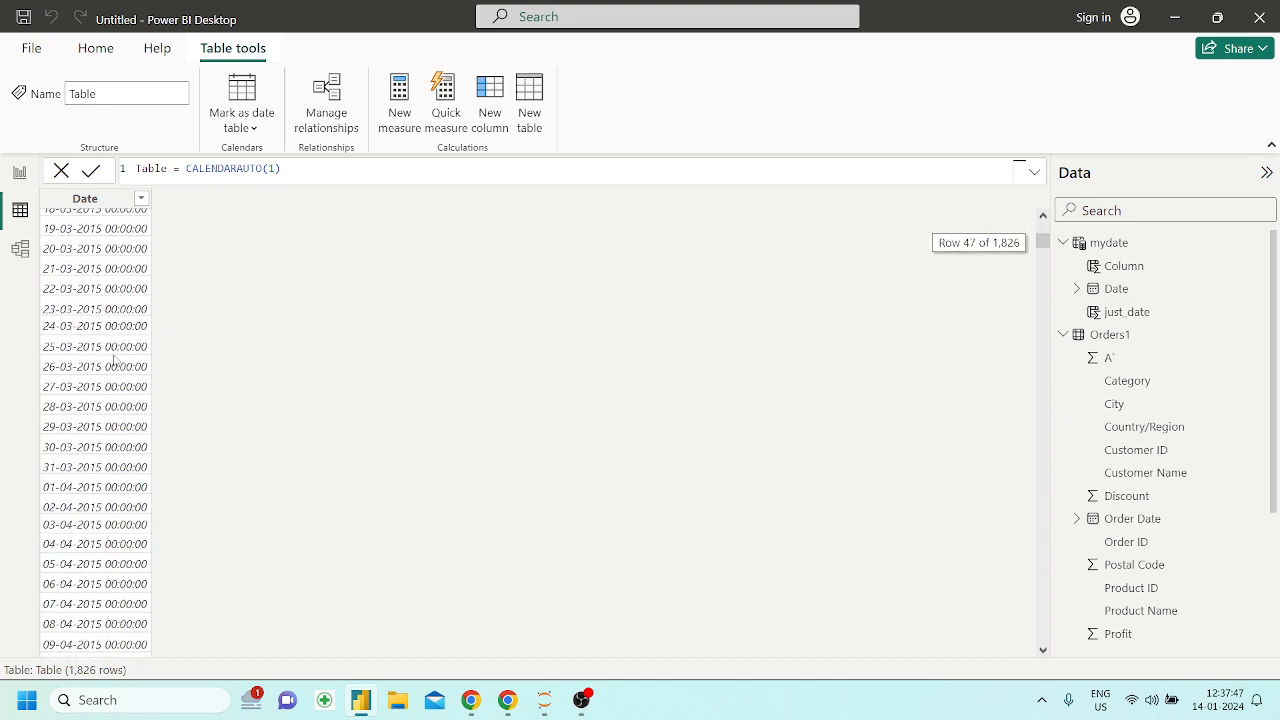
pyautogui.scroll(-20, 115, 355)
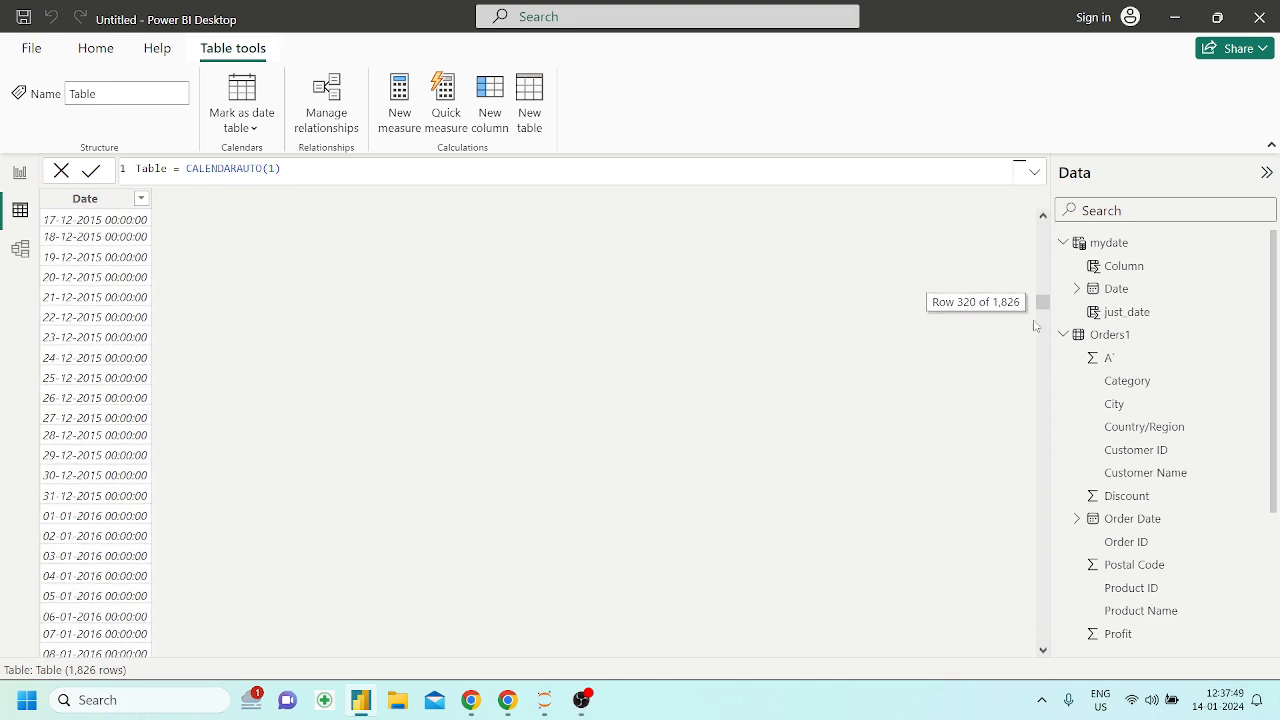
pyautogui.moveTo(1042, 304); pyautogui.dragTo(1046, 622)
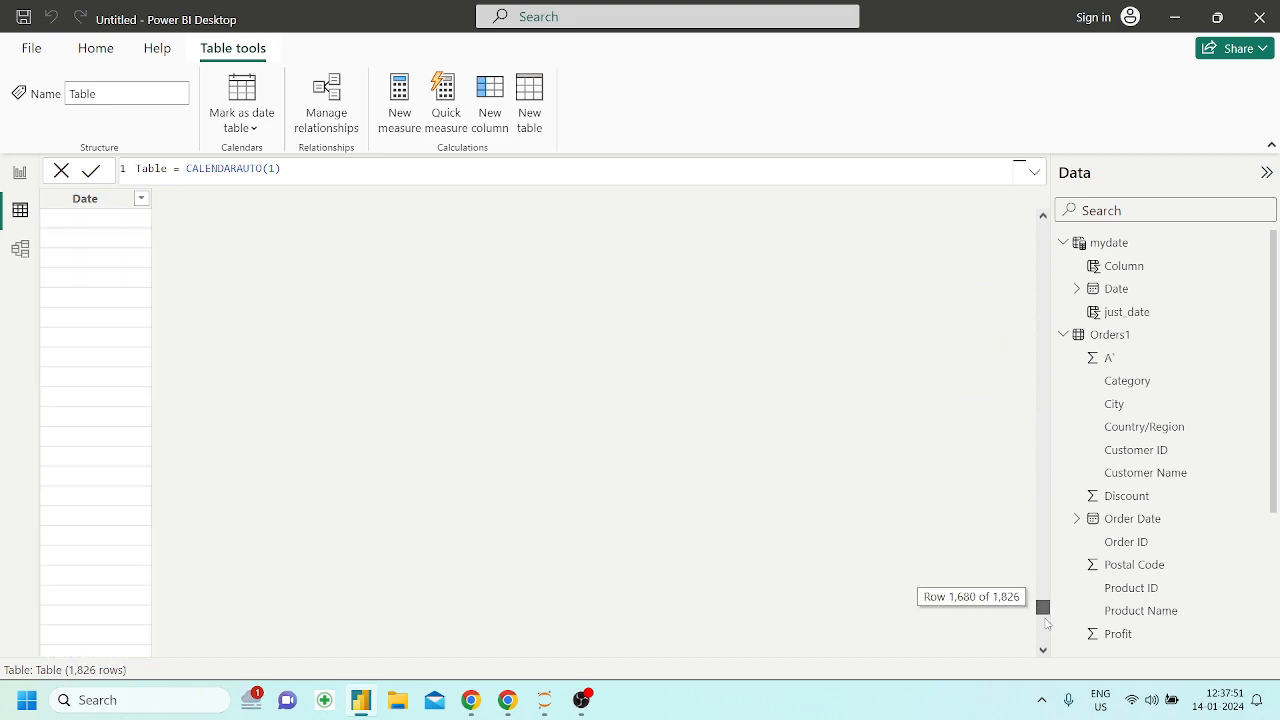
pyautogui.scroll(-20, 268, 584)
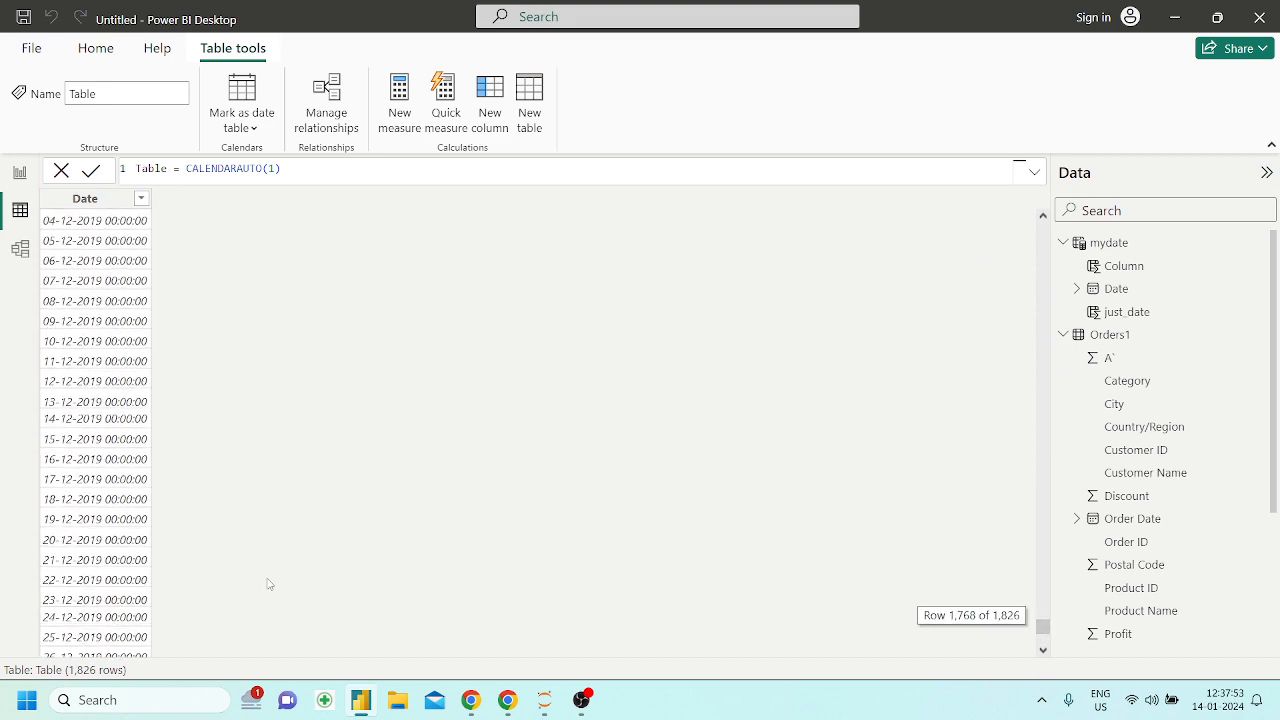
pyautogui.scroll(20, 268, 584)
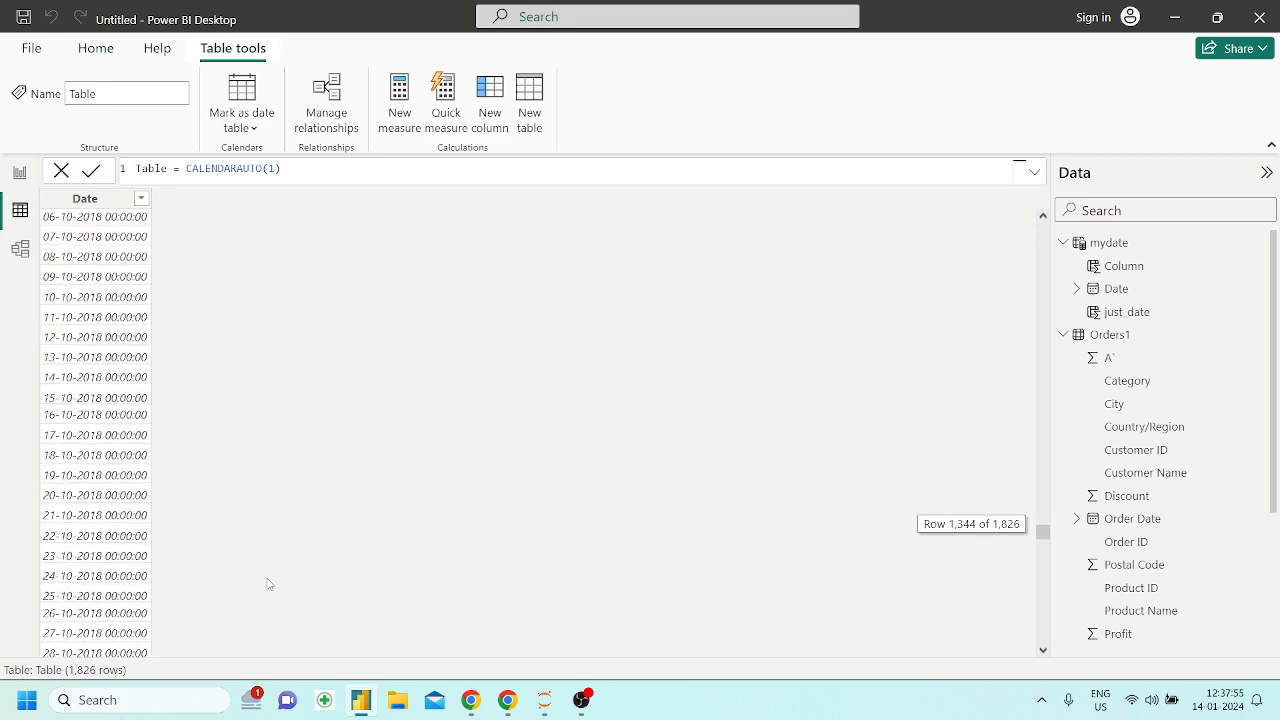
pyautogui.scroll(20, 268, 584)
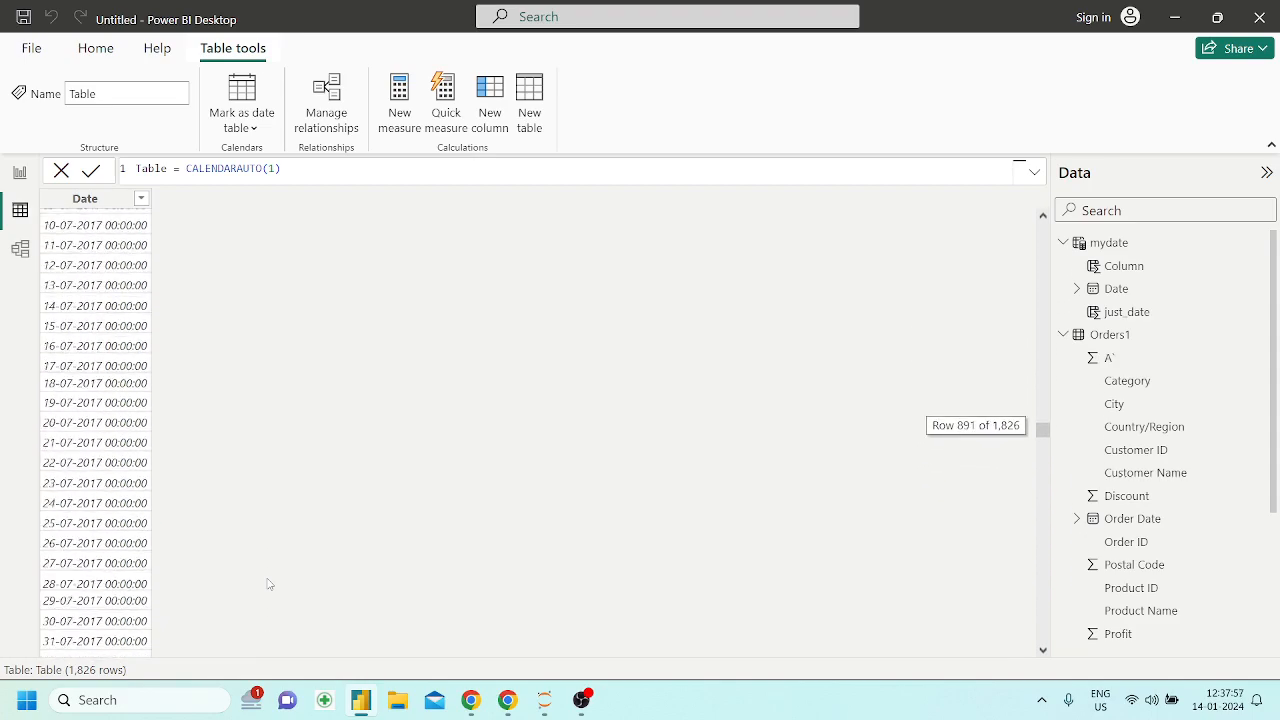
pyautogui.scroll(20, 268, 584)
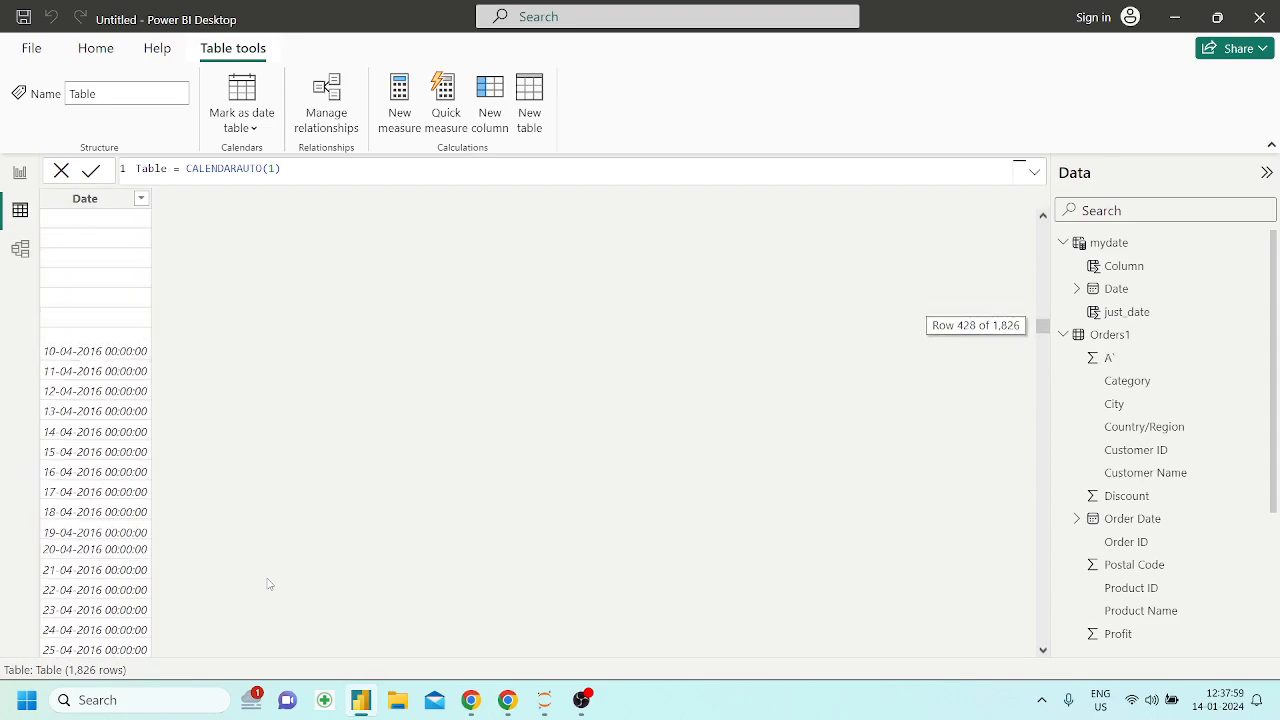
pyautogui.scroll(20, 268, 584)
pyautogui.scroll(10, 268, 584)
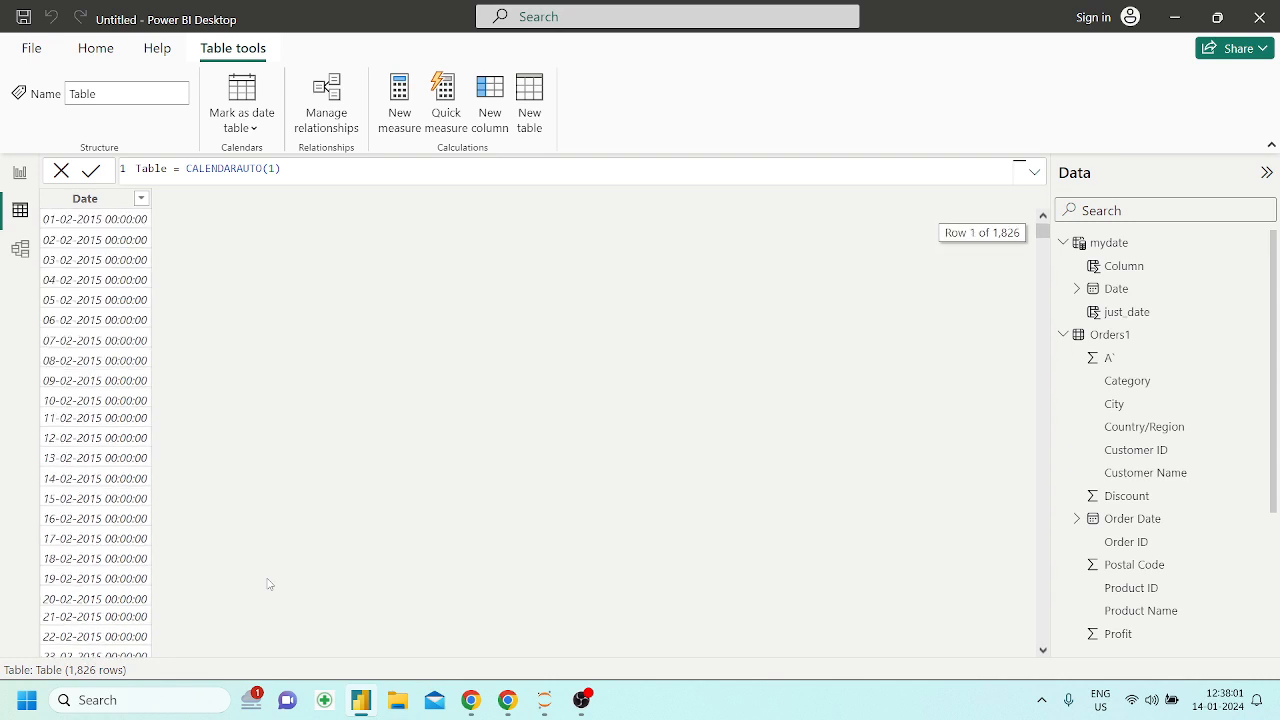
pyautogui.moveTo(1042, 231); pyautogui.dragTo(1087, 114)
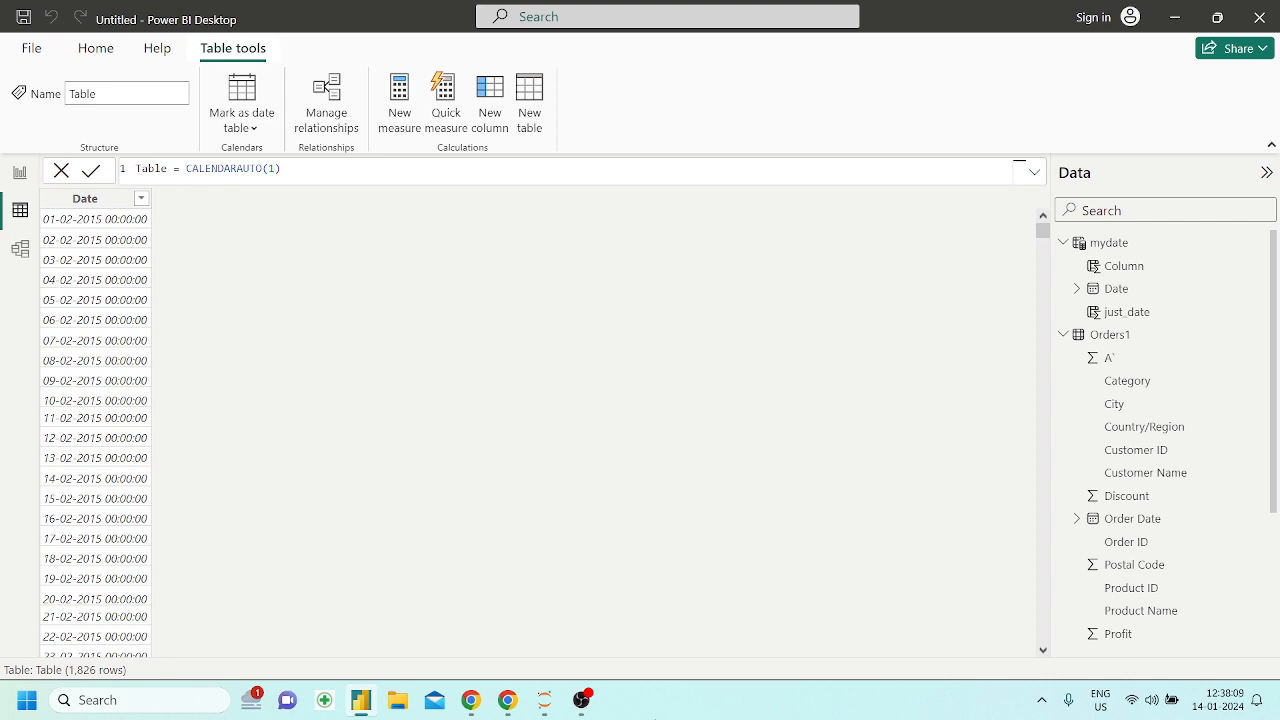
# Switch to the Powerbi_DAX Jupyter notebook in Chrome and read how CALENDARAUTO determines MinDate, MaxDate and the returned date range
pyautogui.click(503, 705)
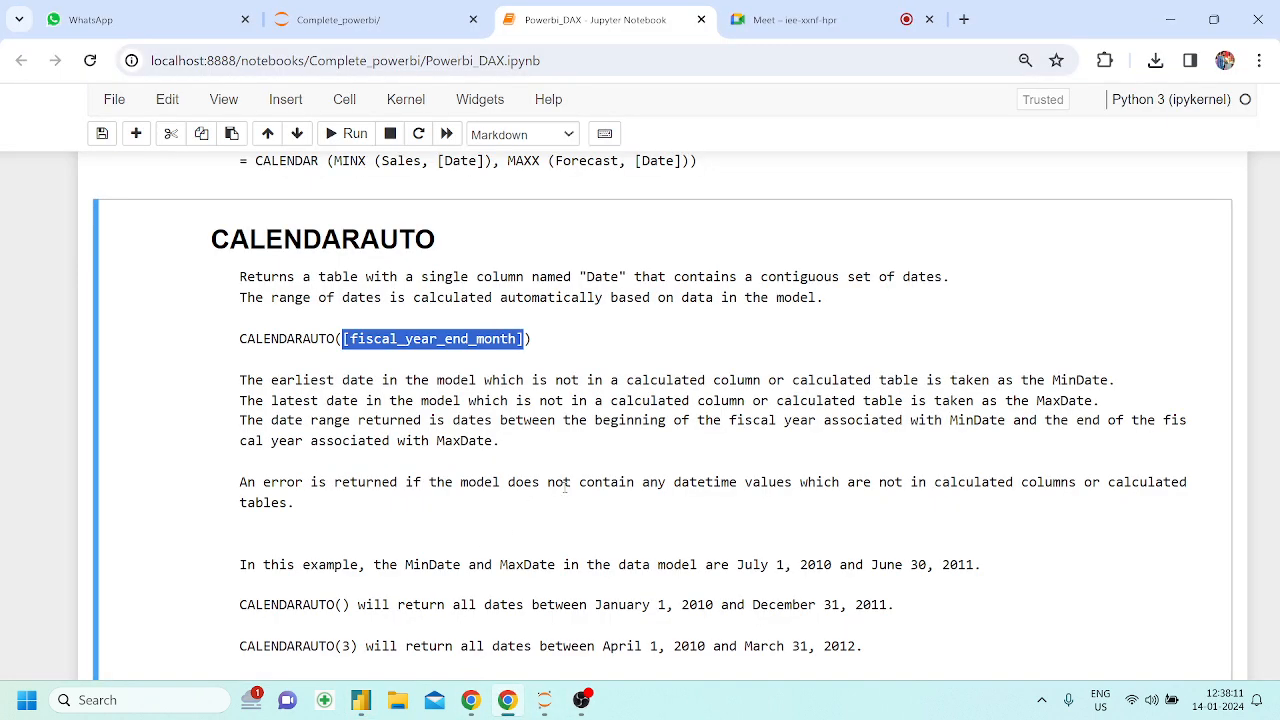
pyautogui.scroll(-1, 517, 514)
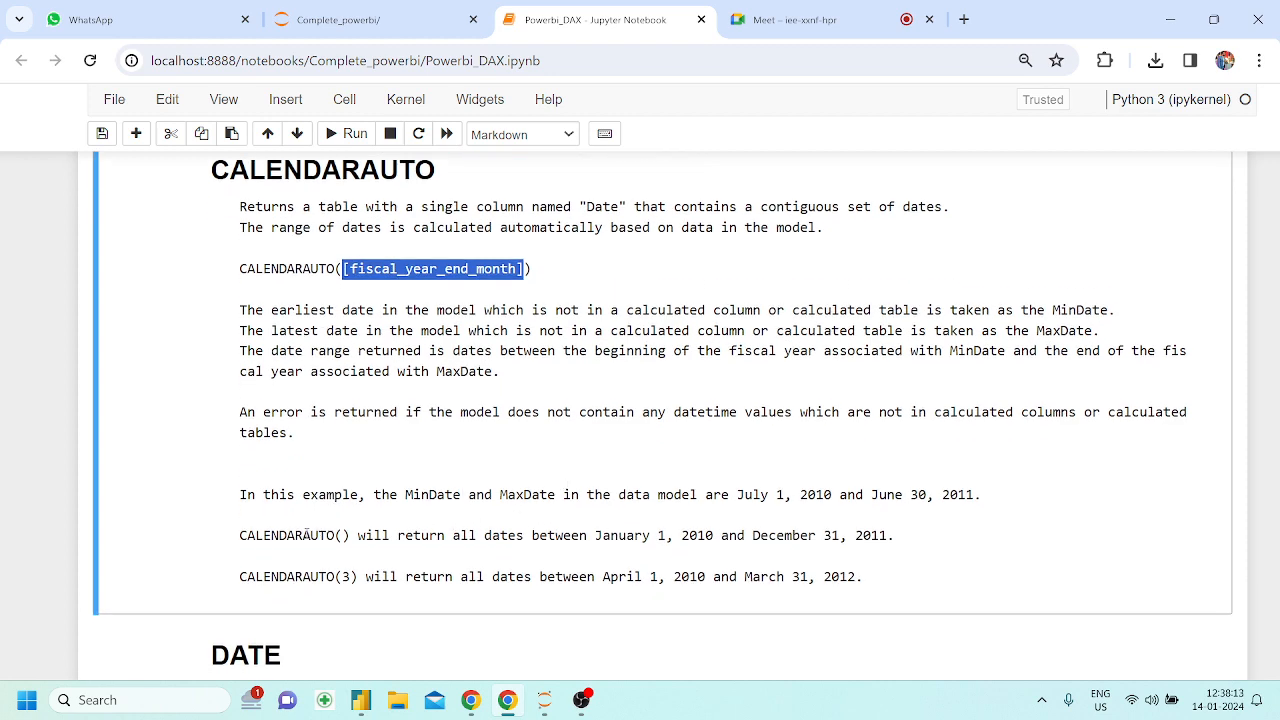
pyautogui.moveTo(303, 535); pyautogui.dragTo(462, 538)
pyautogui.moveTo(261, 311); pyautogui.dragTo(640, 366)
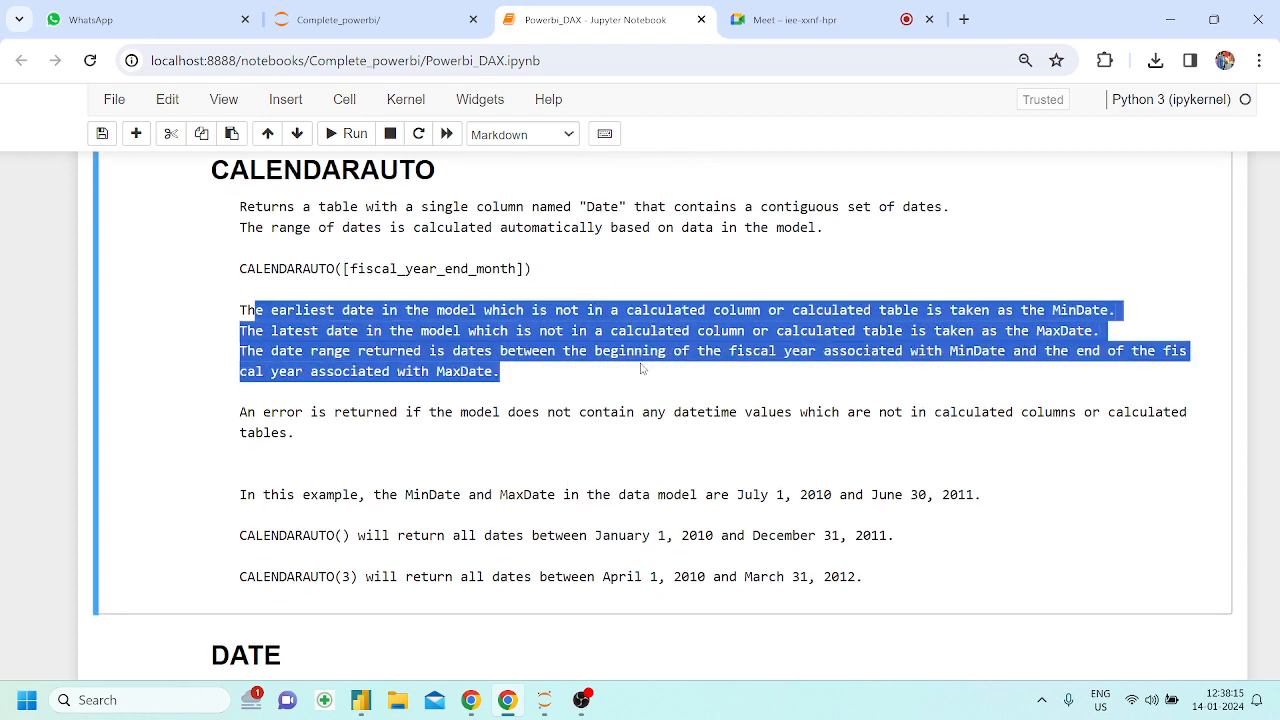
pyautogui.click(640, 366)
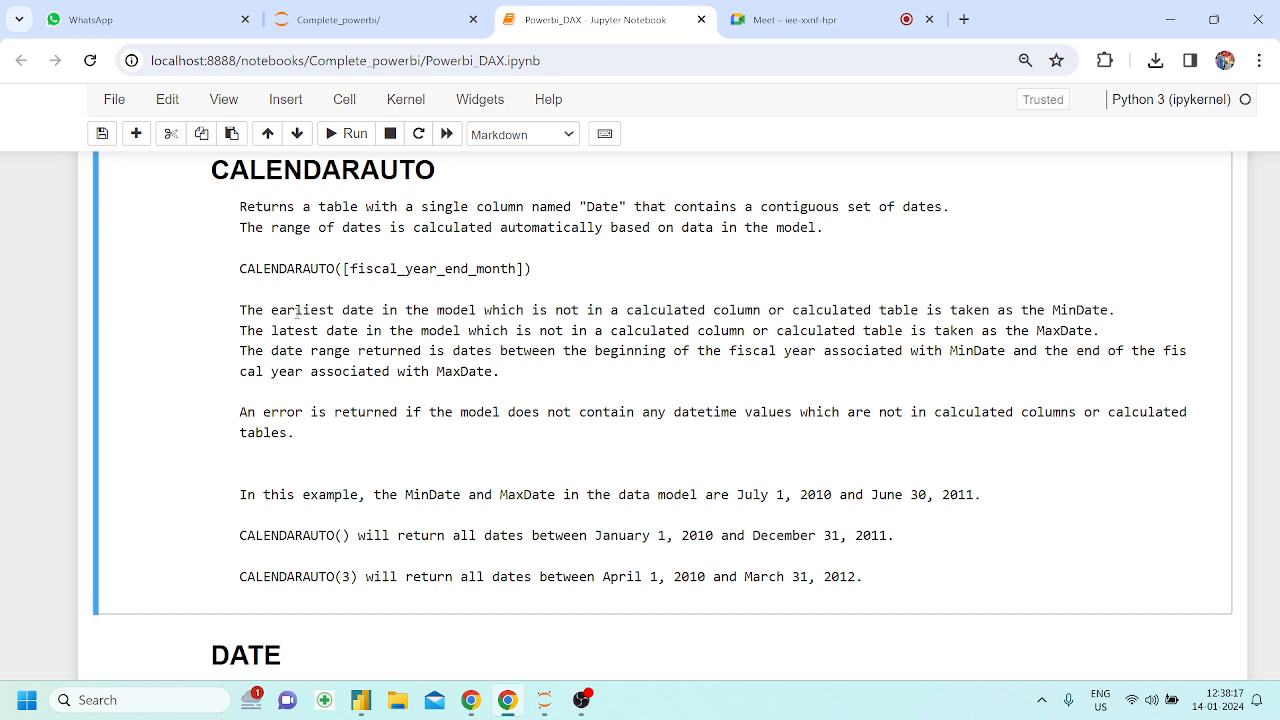
pyautogui.moveTo(295, 311); pyautogui.dragTo(374, 311)
pyautogui.click(292, 347)
pyautogui.moveTo(516, 310); pyautogui.dragTo(599, 313)
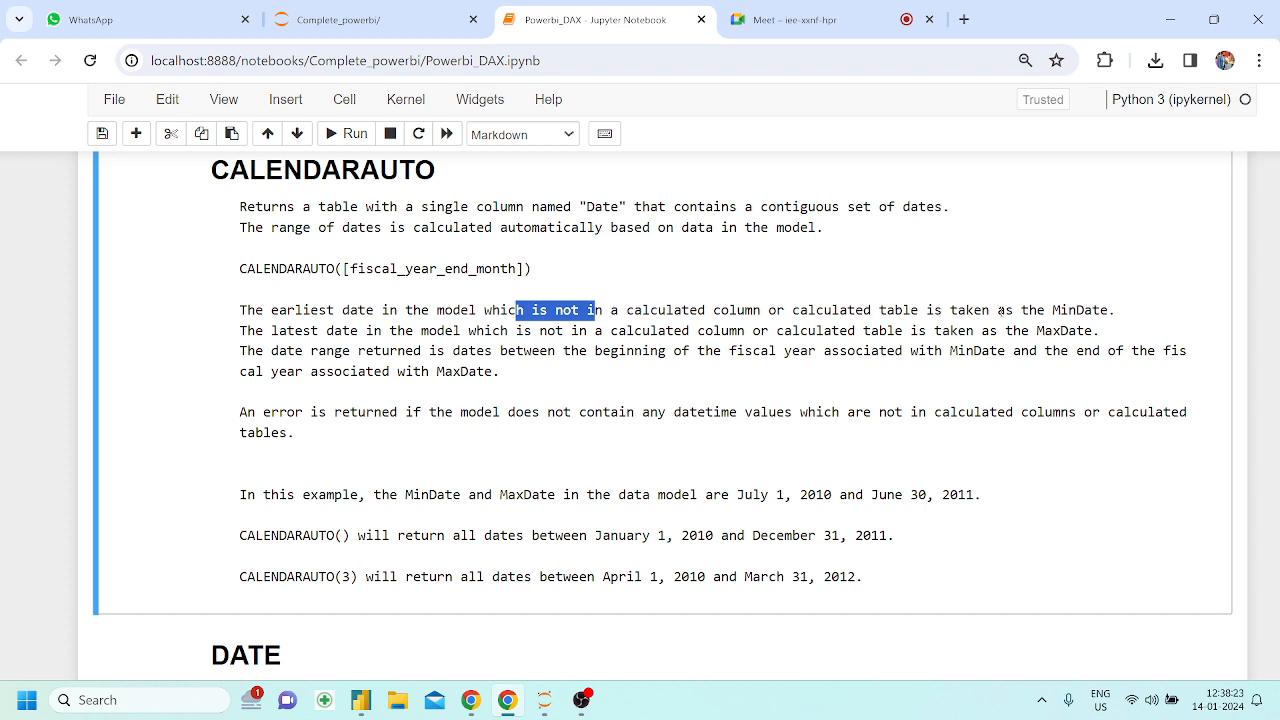
pyautogui.scroll(-1, 726, 375)
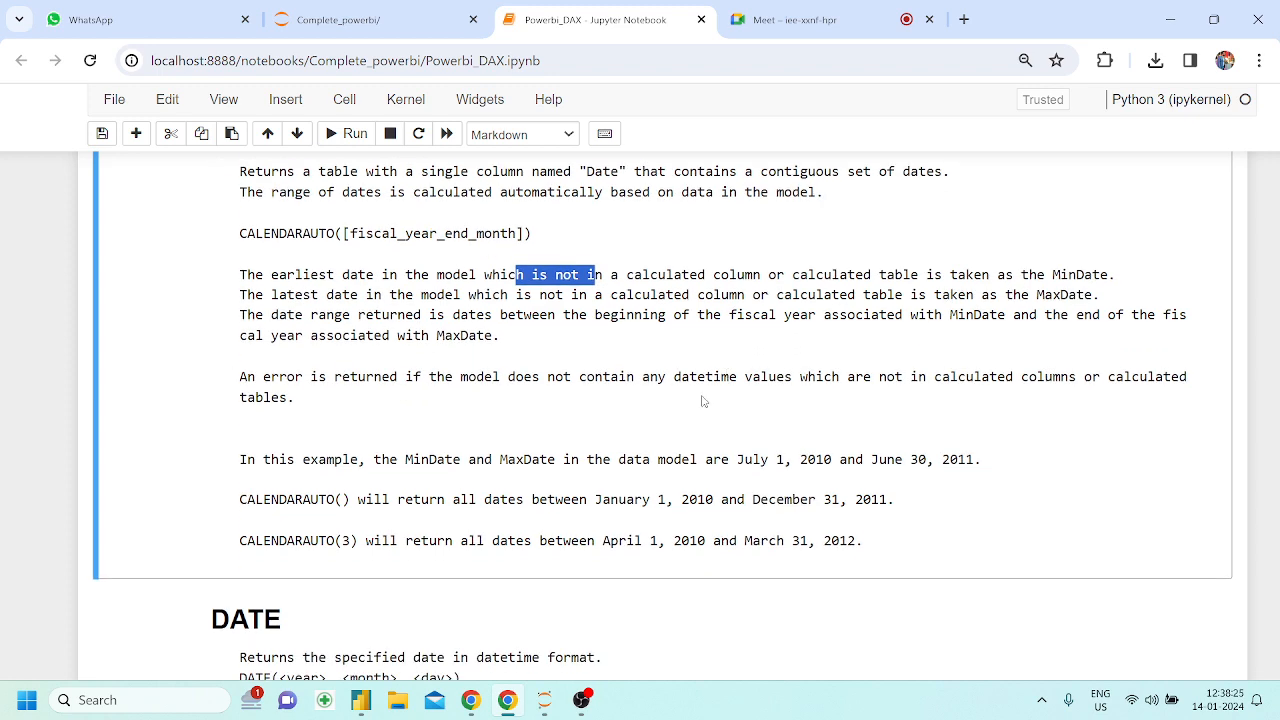
# Read the CALENDARAUTO(3) example in the notebook, highlighting its argument and the start and end dates of the range
pyautogui.scroll(-1, 703, 400)
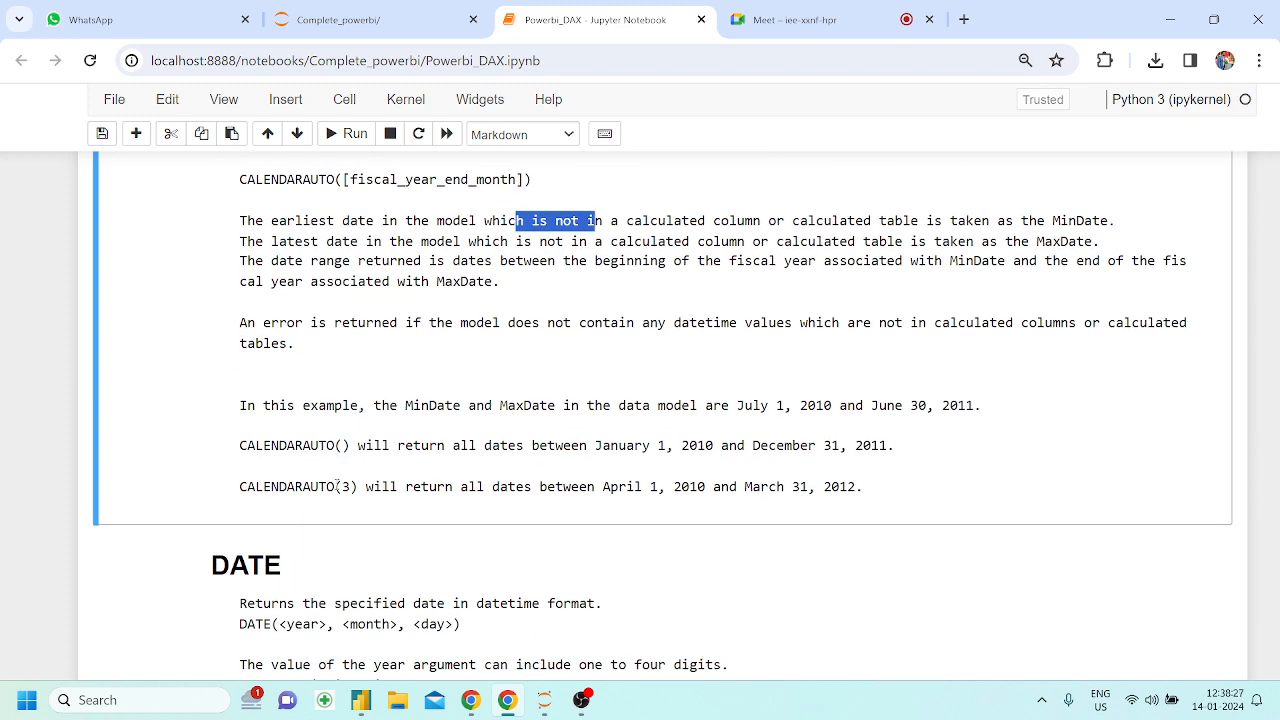
pyautogui.moveTo(334, 487); pyautogui.dragTo(366, 487)
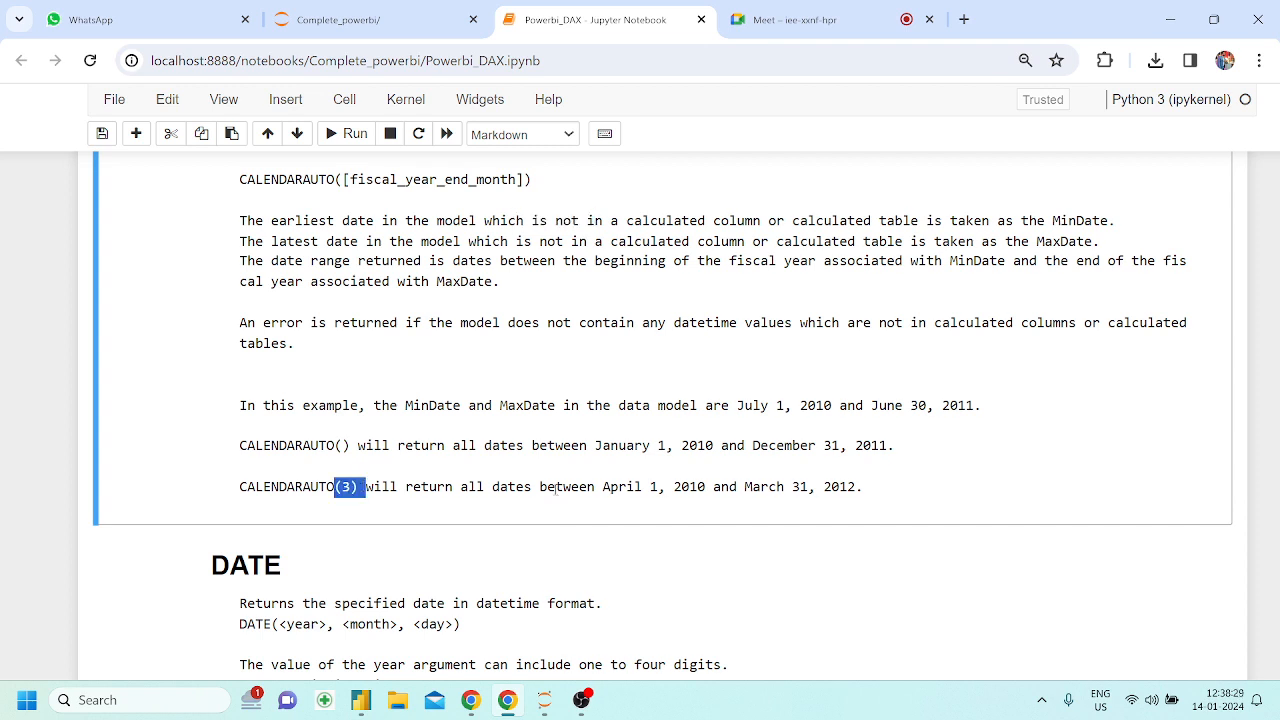
pyautogui.moveTo(547, 487); pyautogui.dragTo(647, 487)
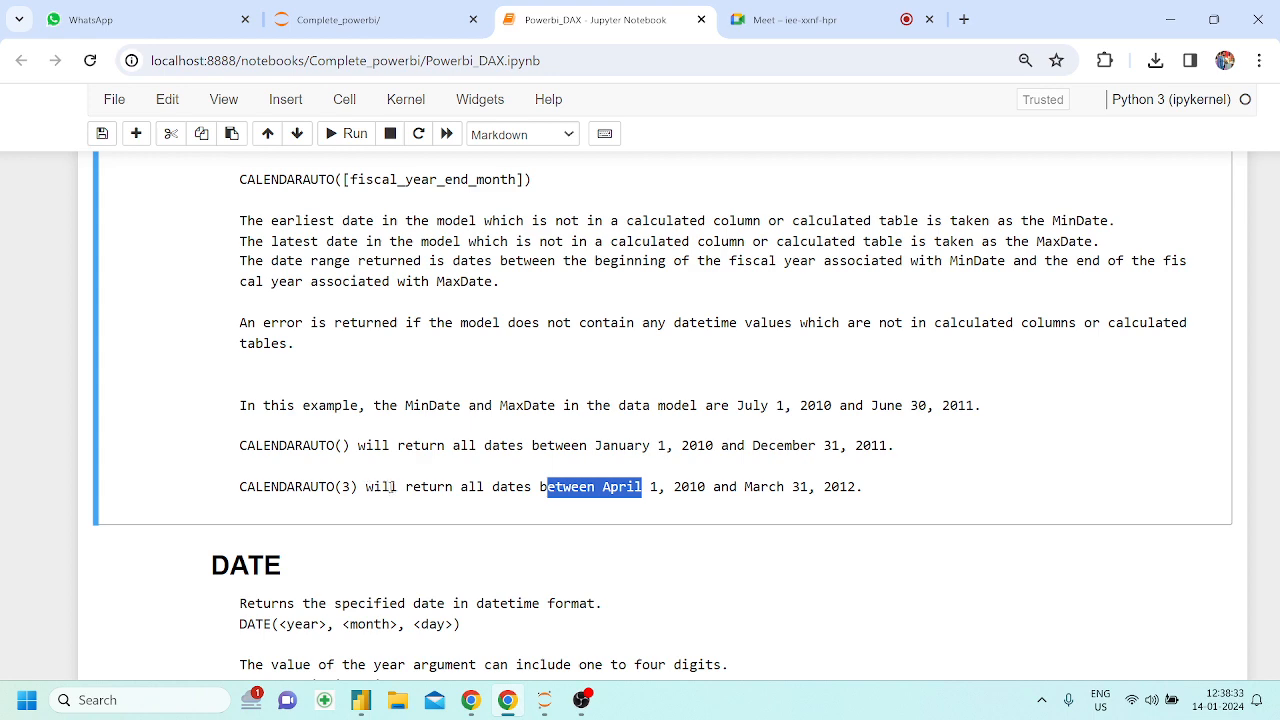
pyautogui.click(605, 494)
pyautogui.moveTo(602, 490); pyautogui.dragTo(675, 486)
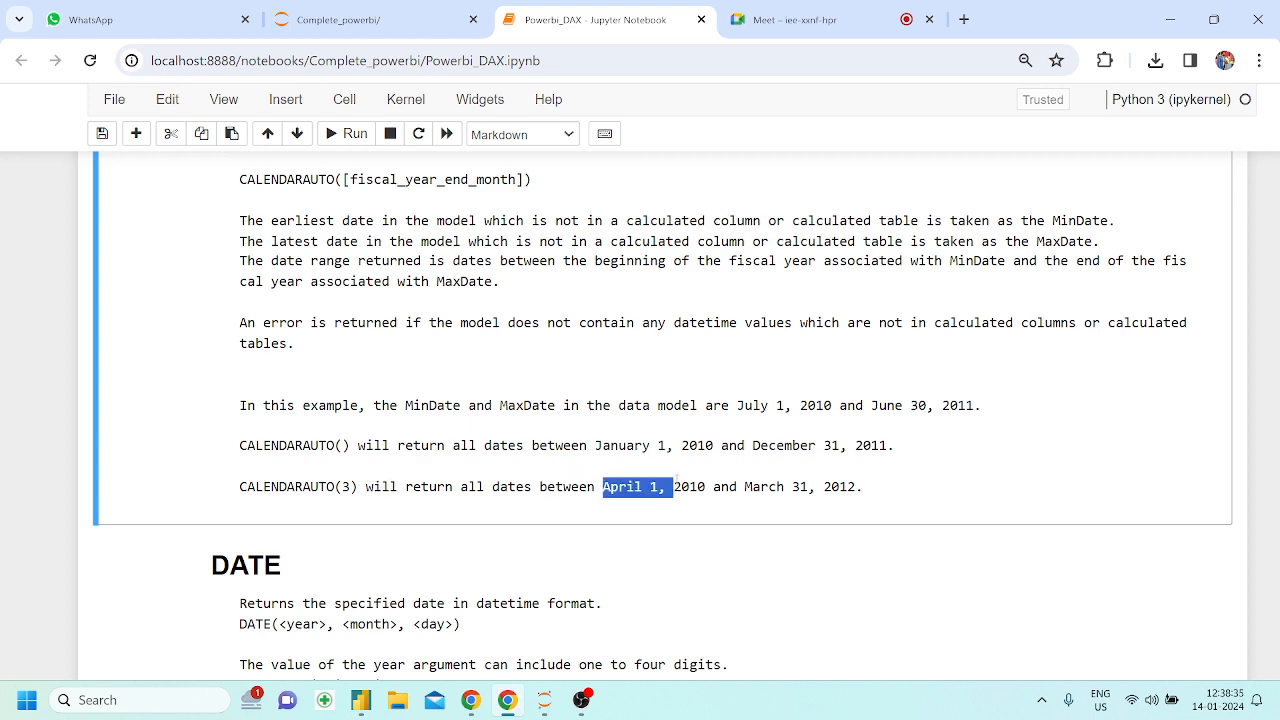
pyautogui.scroll(-2, 675, 486)
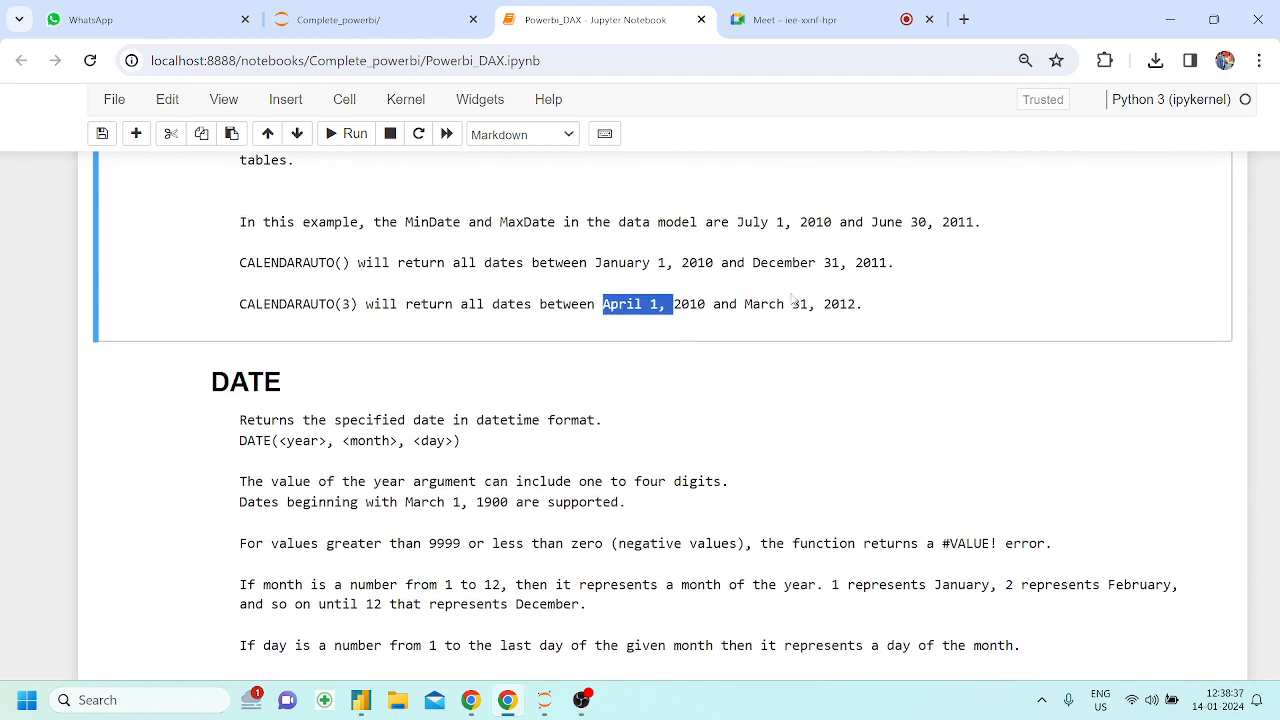
pyautogui.moveTo(848, 303); pyautogui.dragTo(666, 303)
pyautogui.click(669, 301)
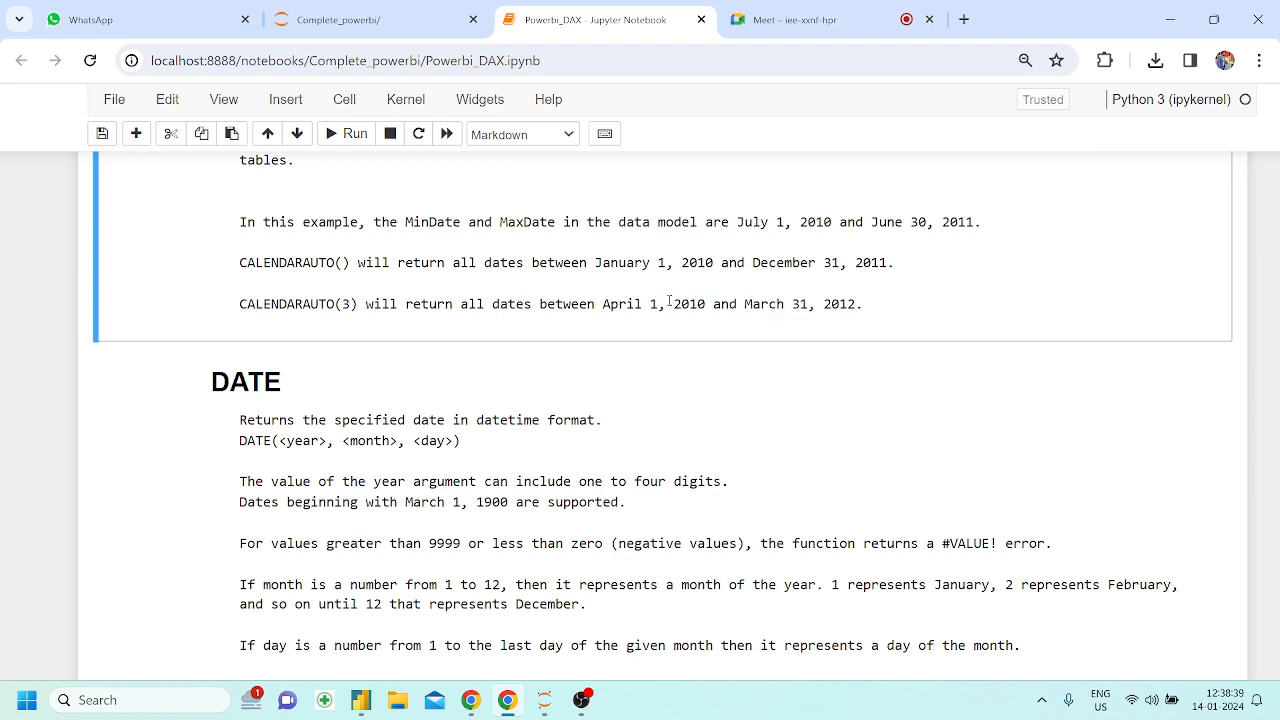
# Read the DATE section's description and syntax in the notebook, highlighting the function name and the start of the year argument
pyautogui.scroll(-1, 669, 301)
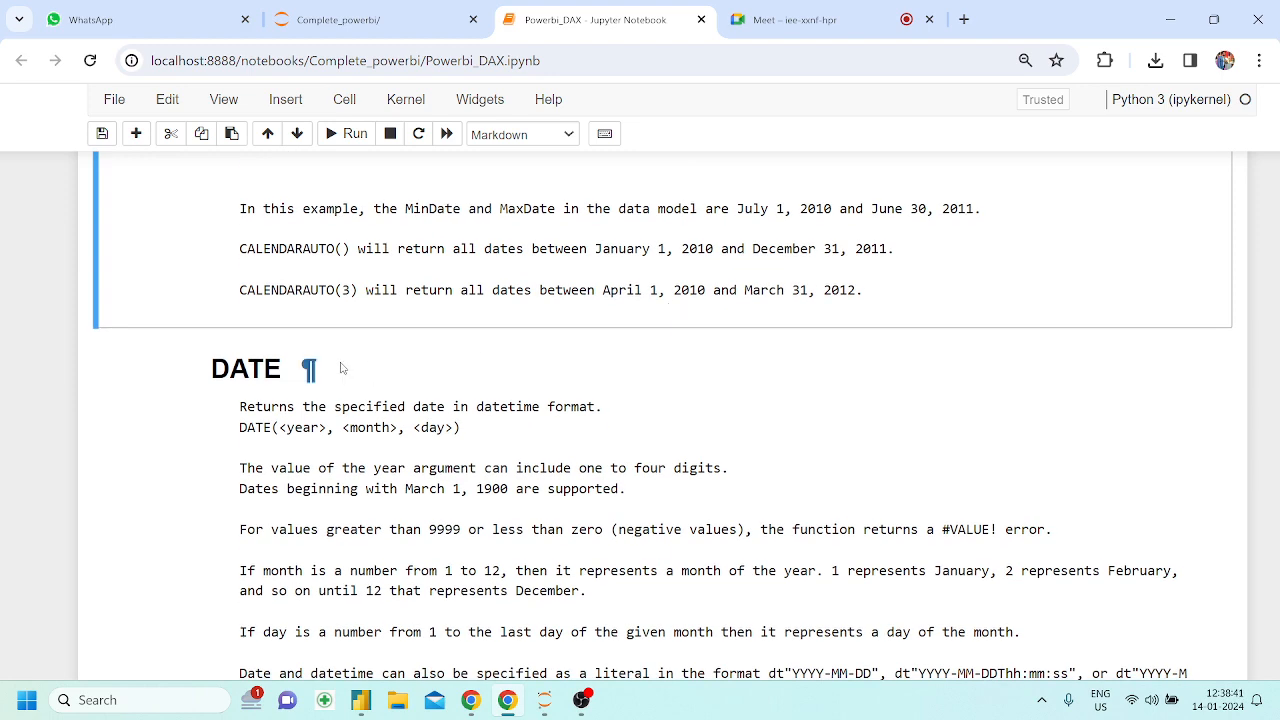
pyautogui.moveTo(211, 369); pyautogui.dragTo(285, 371)
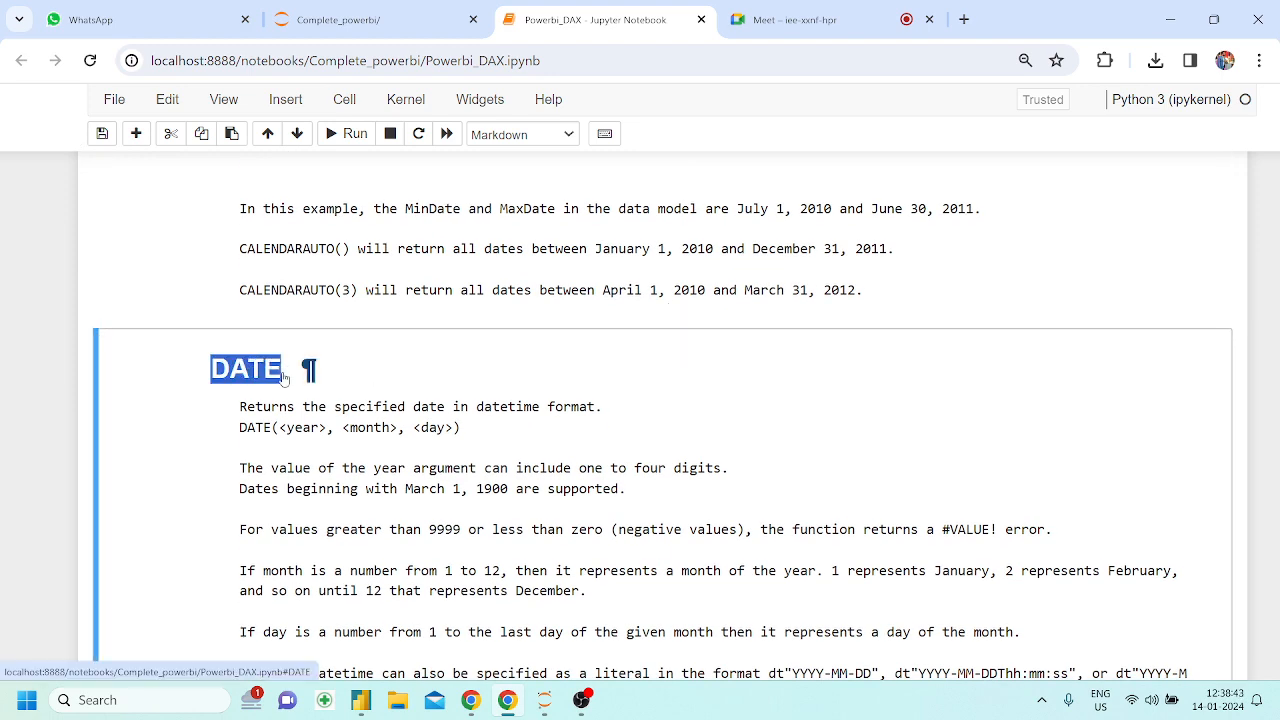
pyautogui.click(282, 427)
pyautogui.moveTo(282, 427); pyautogui.dragTo(294, 428)
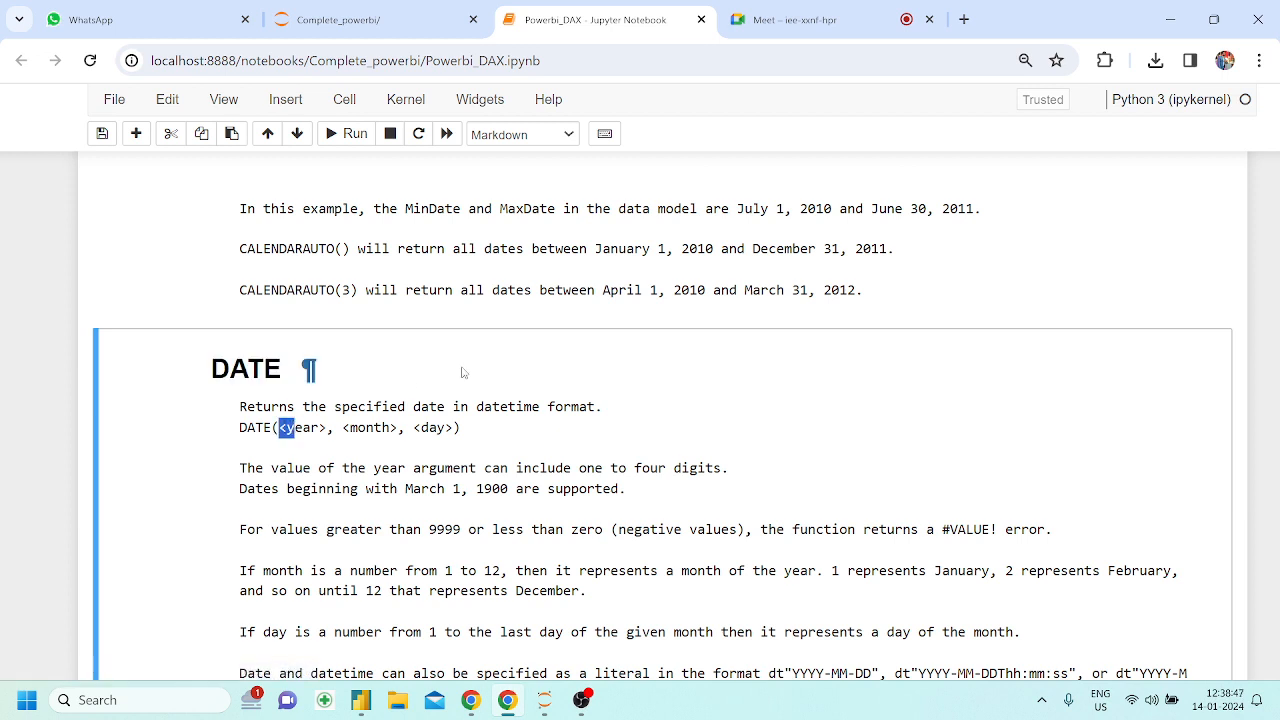
# Go back to the CALENDARAUTO section and reread its fiscal_year_end_month syntax and its examples
pyautogui.scroll(2, 462, 372)
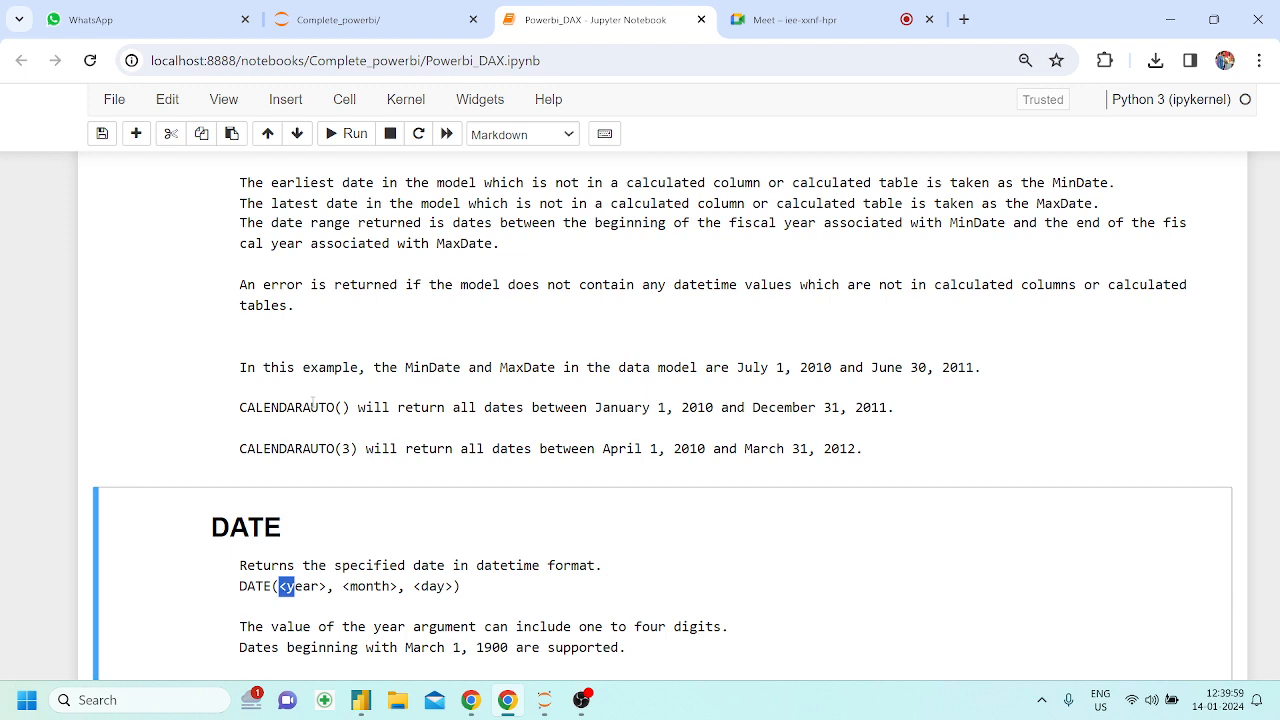
pyautogui.scroll(2, 312, 400)
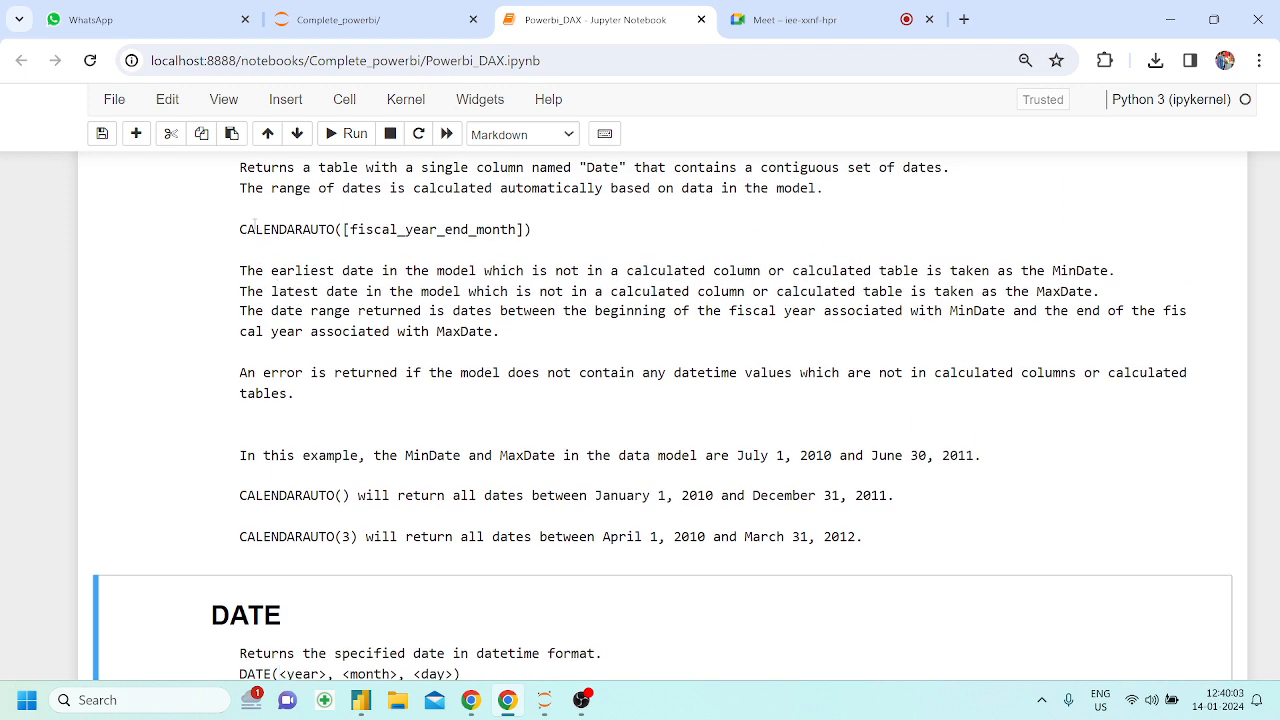
pyautogui.moveTo(253, 234); pyautogui.dragTo(520, 236)
pyautogui.click(521, 236)
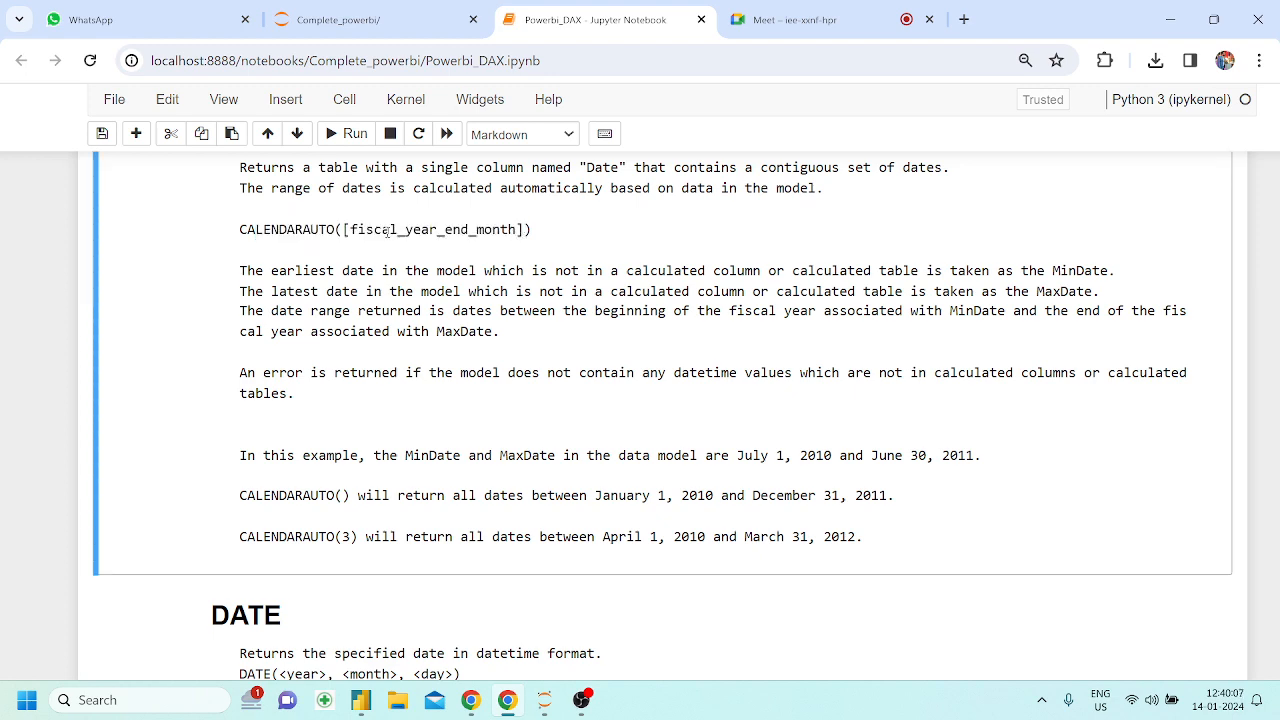
pyautogui.scroll(-3, 395, 347)
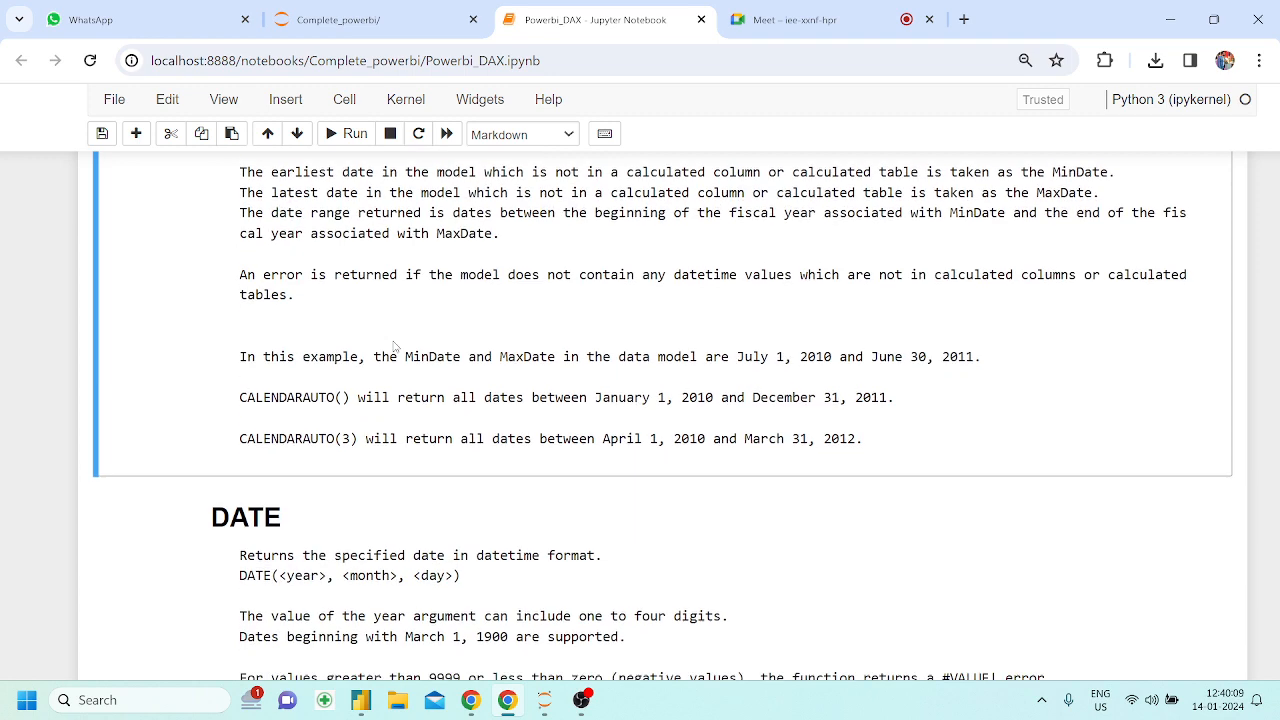
# Read the DATE function's year, month and day arguments and the rules for valid year values, highlighting the supported start date and the 9999 limit
pyautogui.moveTo(279, 446); pyautogui.dragTo(452, 446)
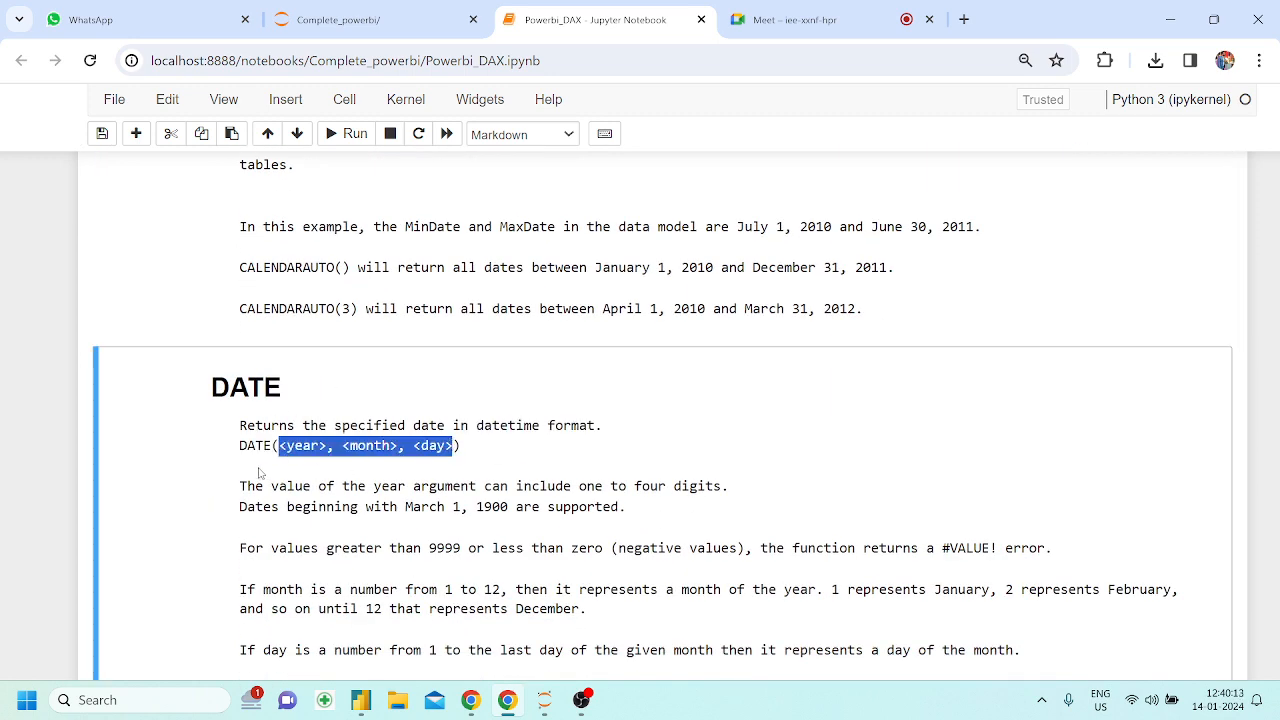
pyautogui.scroll(-1, 398, 447)
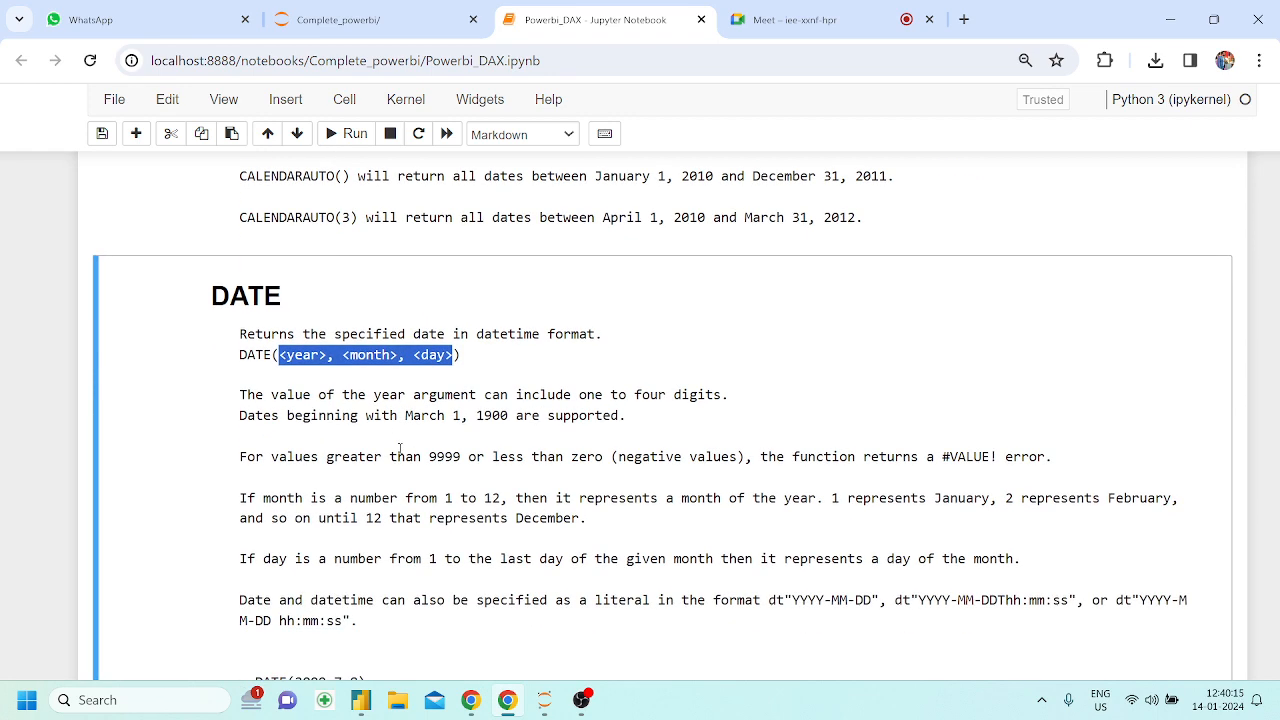
pyautogui.moveTo(358, 381); pyautogui.dragTo(455, 401)
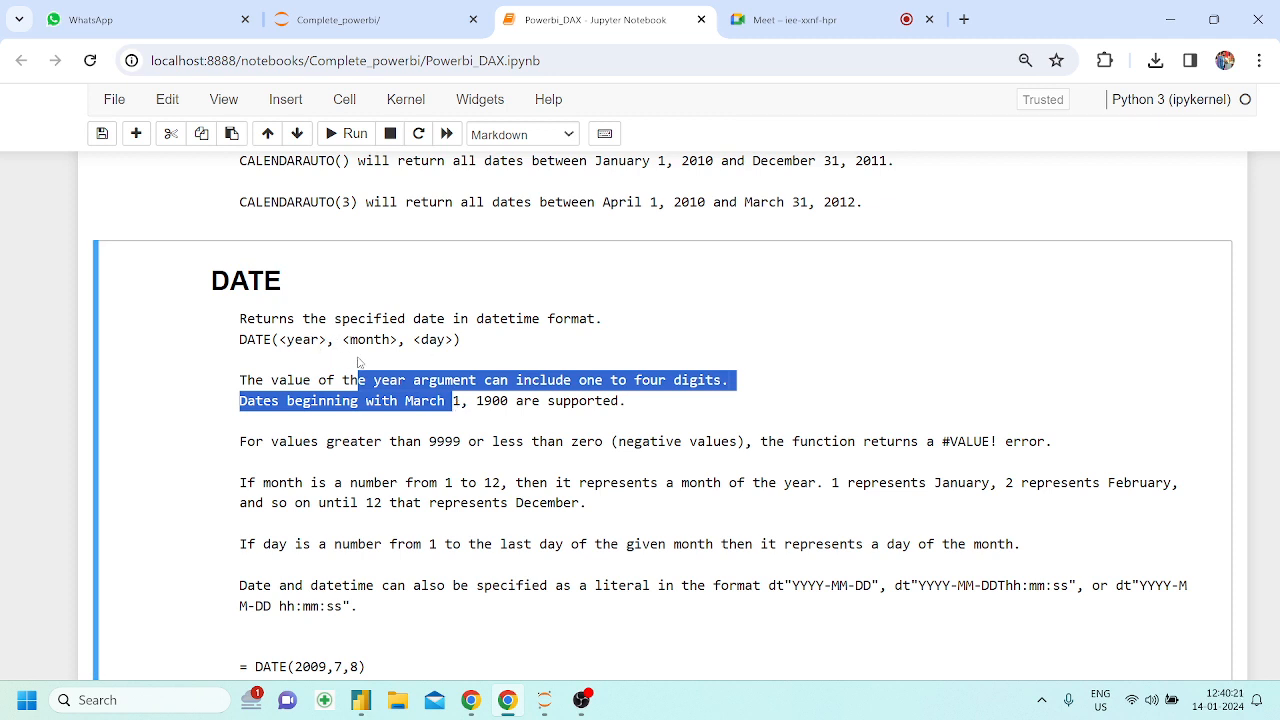
pyautogui.click(475, 425)
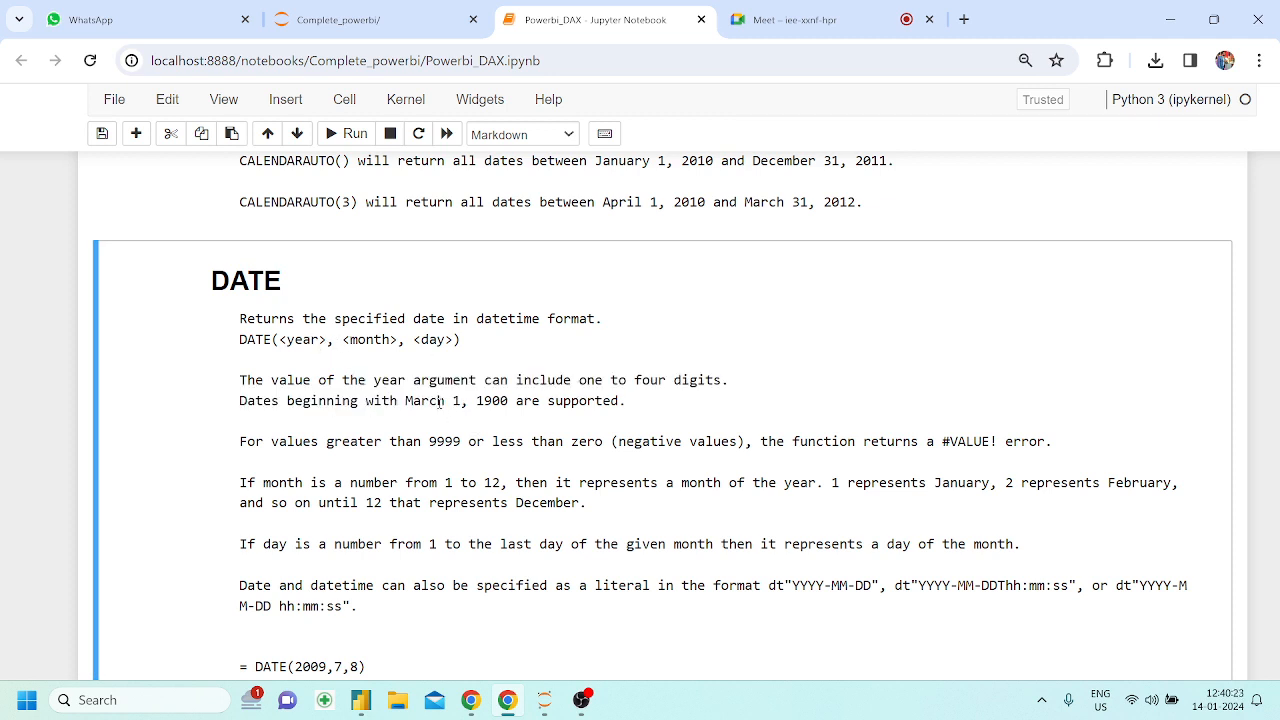
pyautogui.moveTo(437, 401); pyautogui.dragTo(511, 400)
pyautogui.click(511, 400)
pyautogui.moveTo(428, 443); pyautogui.dragTo(476, 442)
pyautogui.click(476, 441)
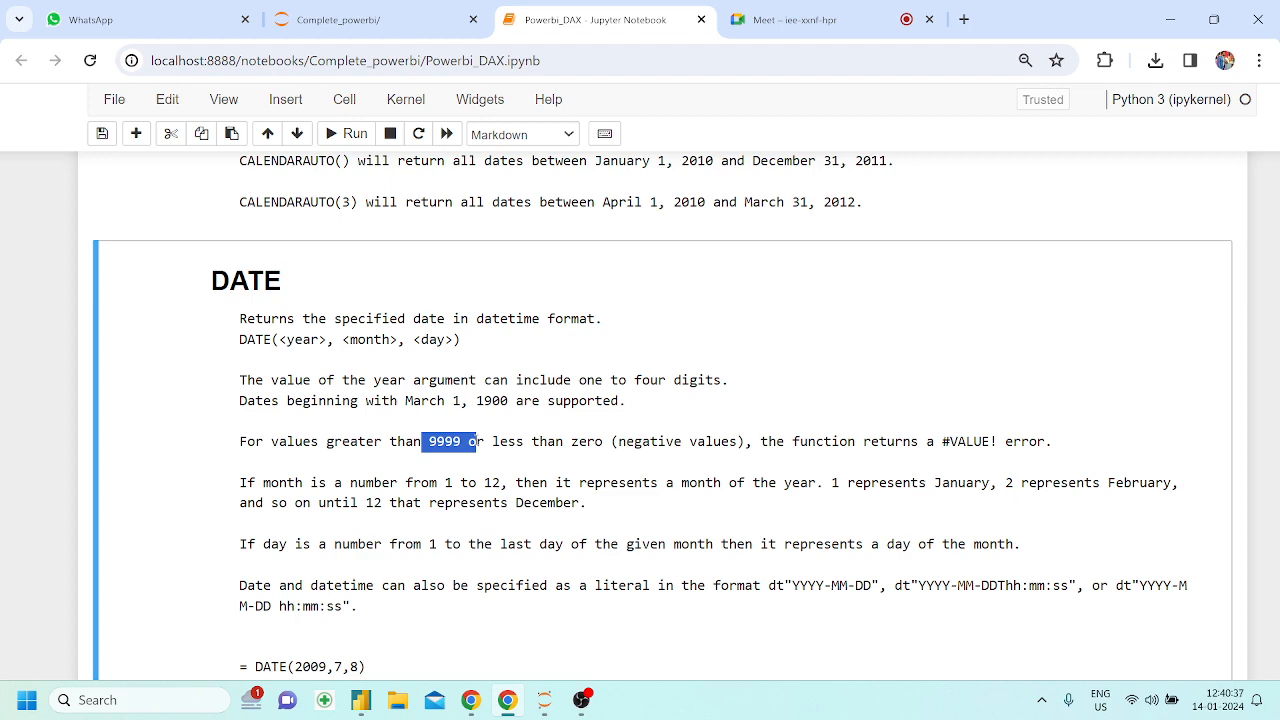
# Read the DATE rules for month and day, the datetime literal formats and the example formulas in the notebook
pyautogui.scroll(-1, 477, 446)
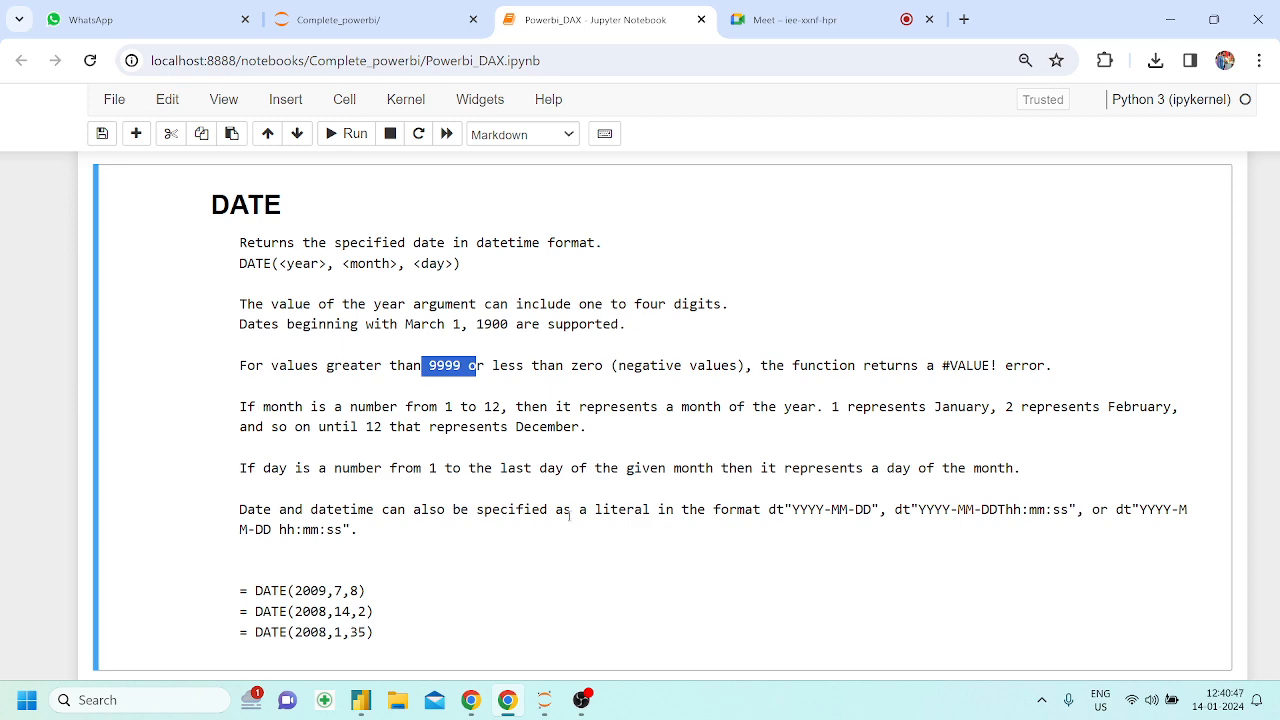
pyautogui.scroll(-1, 570, 515)
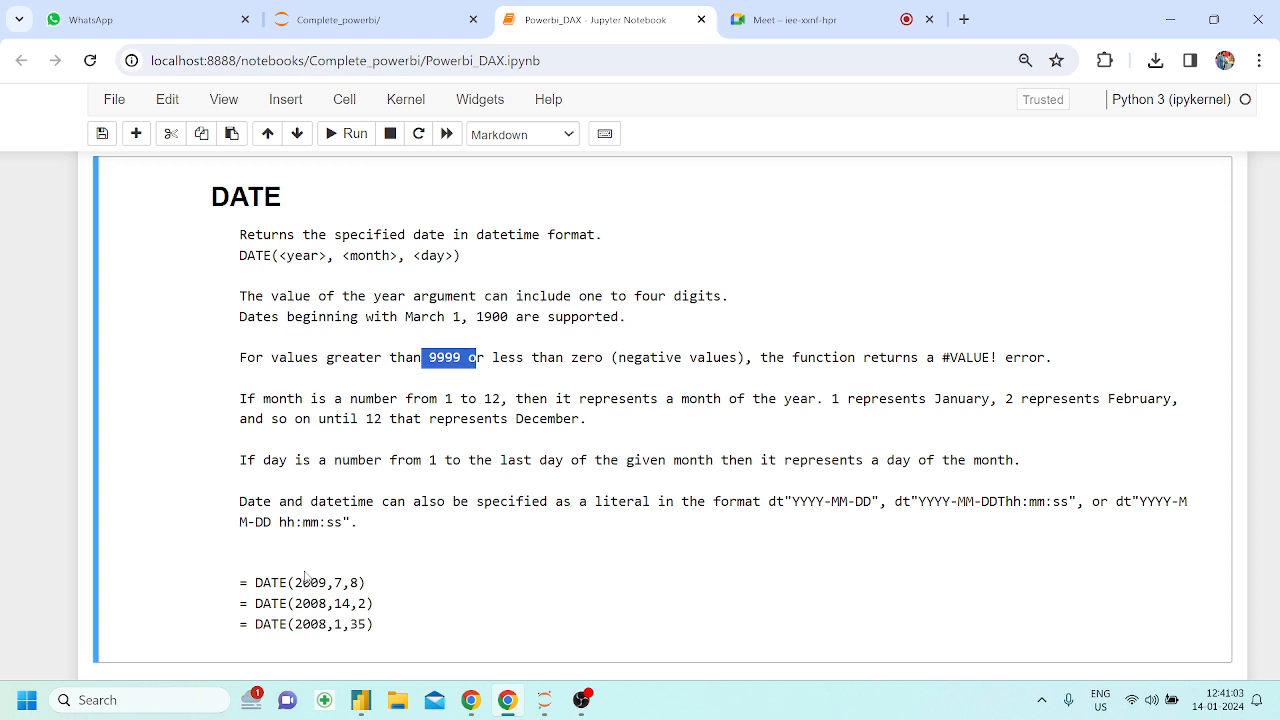
pyautogui.scroll(-1, 305, 577)
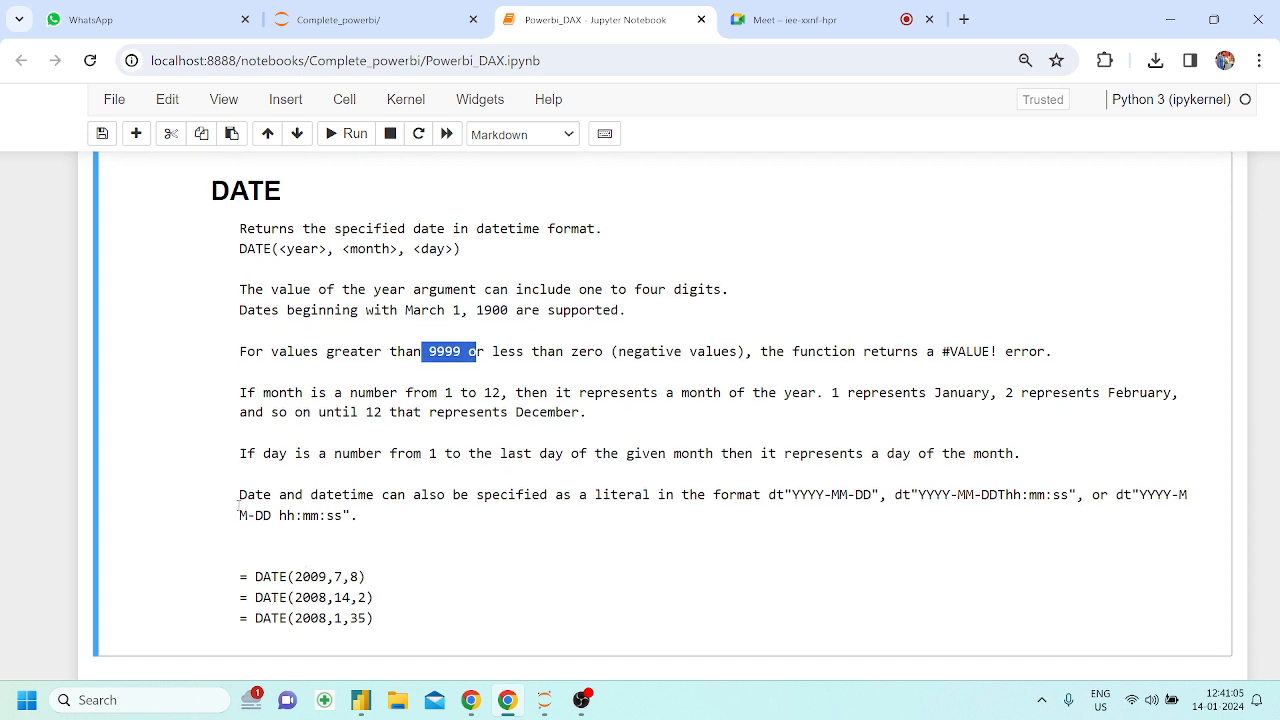
pyautogui.moveTo(979, 495); pyautogui.dragTo(1052, 495)
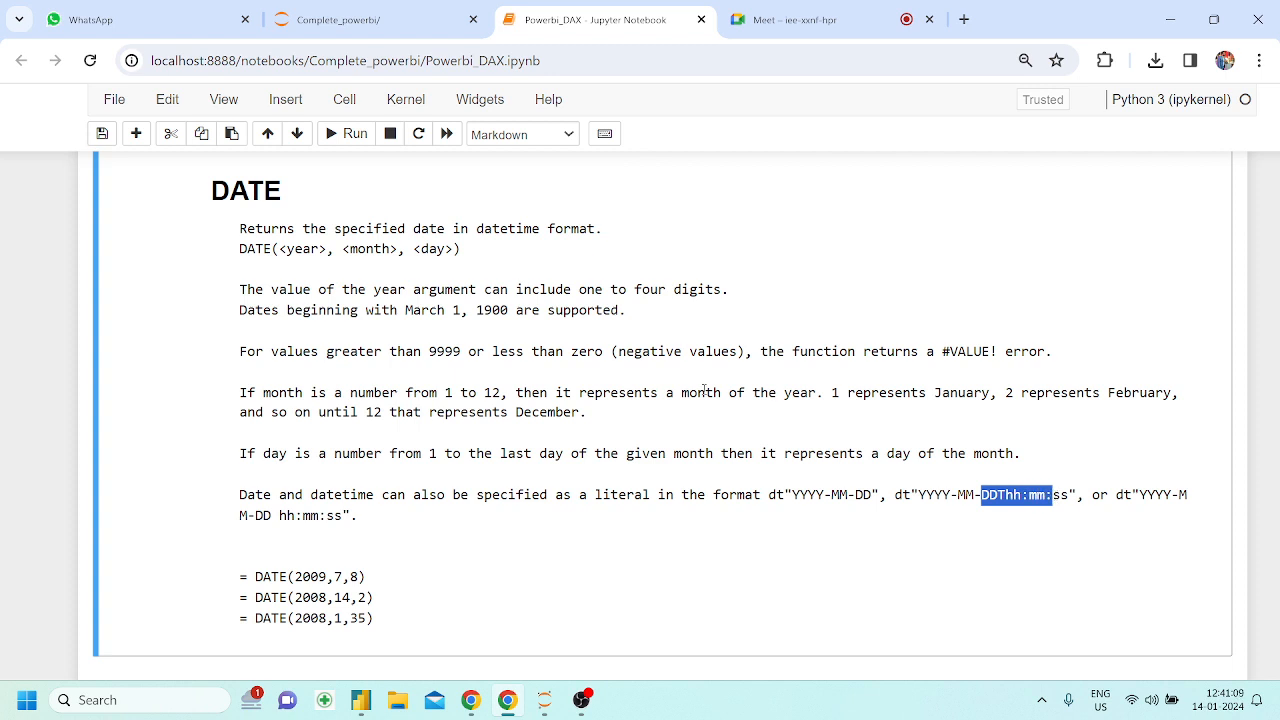
pyautogui.moveTo(305, 495); pyautogui.dragTo(375, 495)
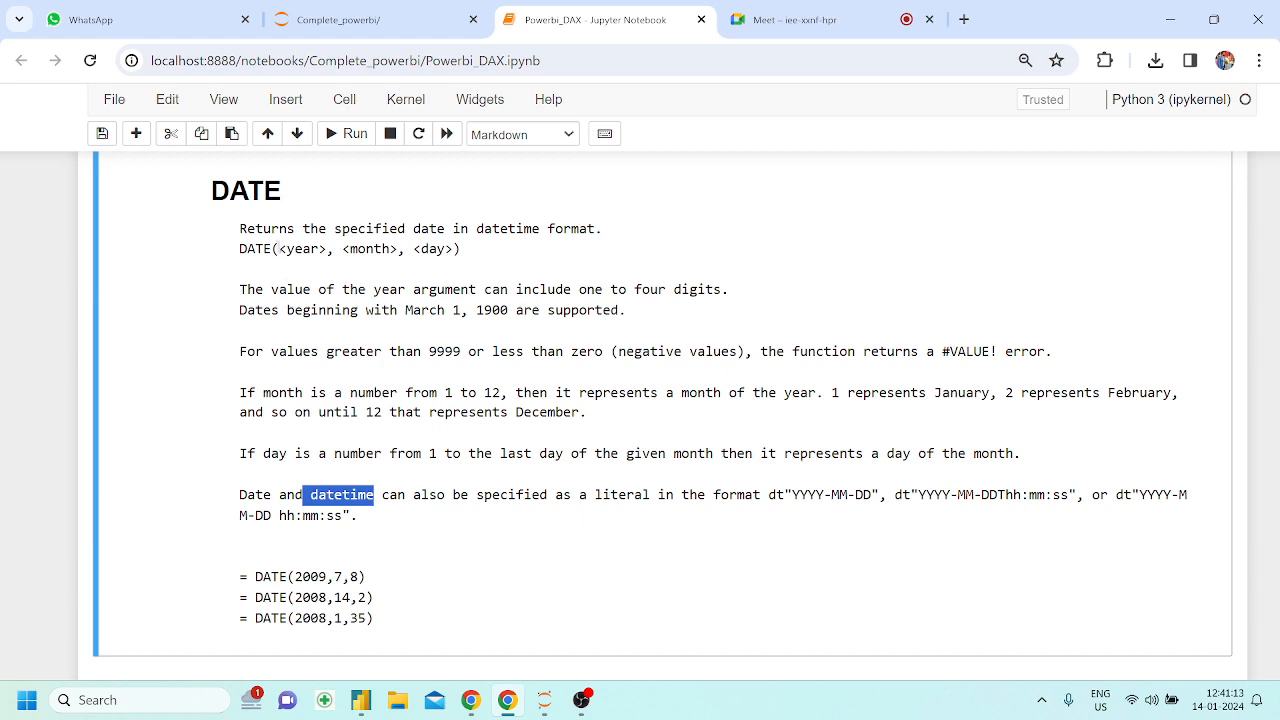
pyautogui.moveTo(278, 249); pyautogui.dragTo(460, 252)
pyautogui.click(460, 252)
pyautogui.scroll(-2, 470, 400)
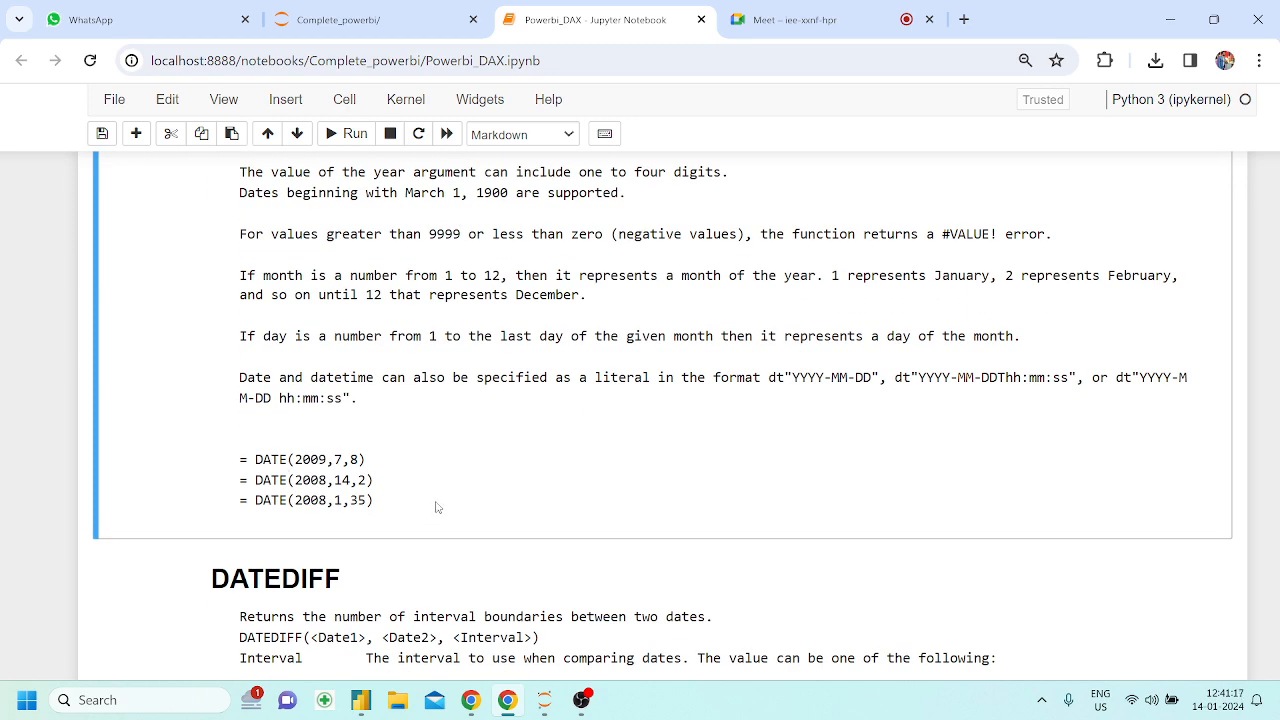
# Switch to Power BI Desktop and add a calculated column beside Date with the formula Column = date(2024,1,10)
pyautogui.click(361, 700)
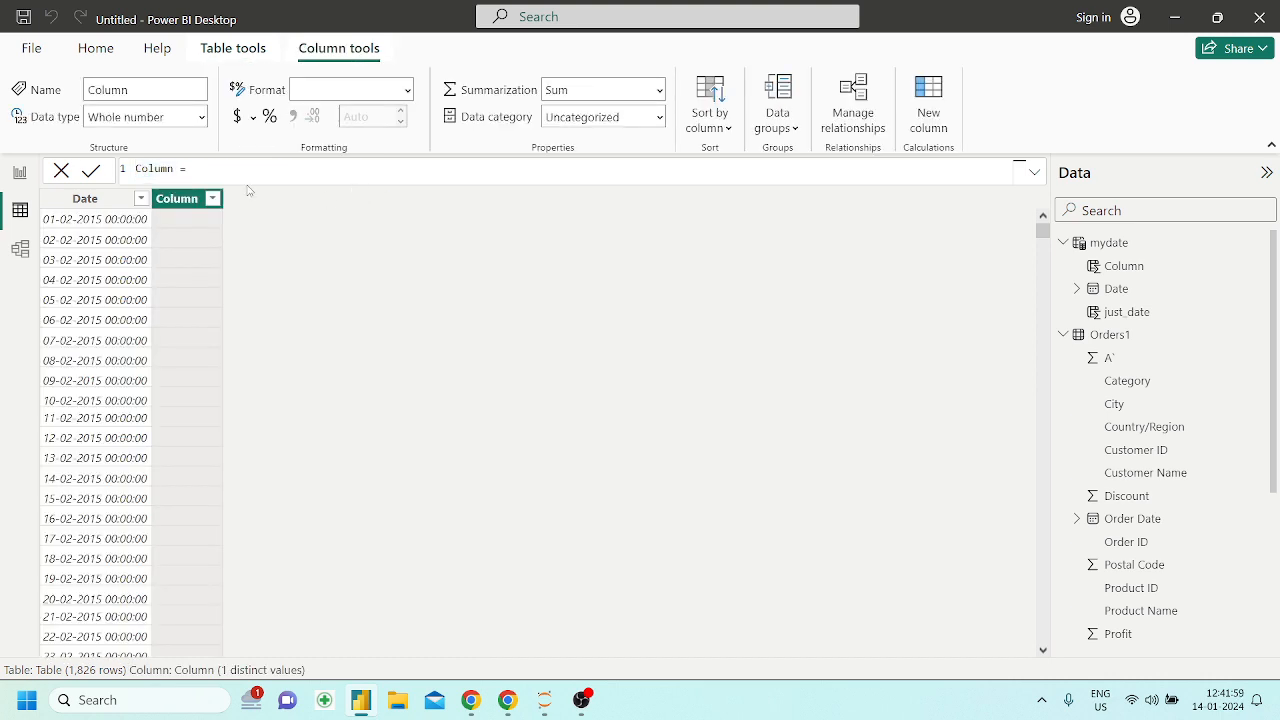
pyautogui.write('date()2024,')
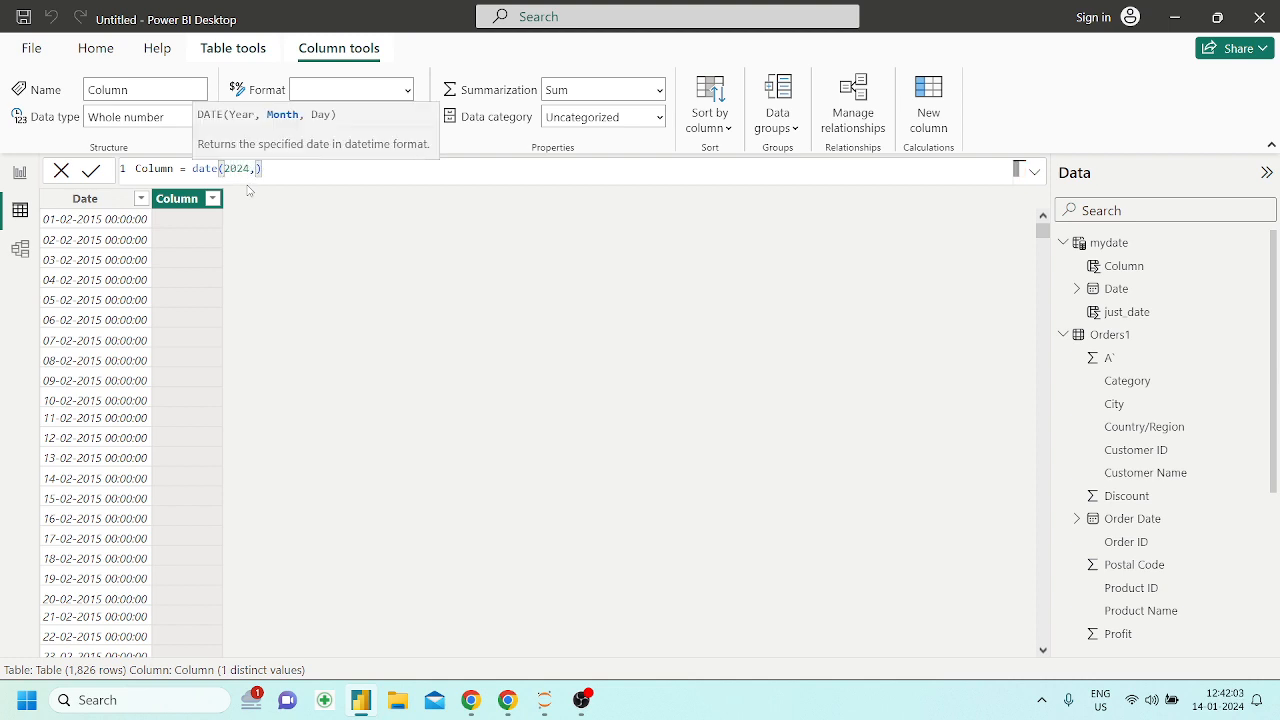
pyautogui.write('1,10')
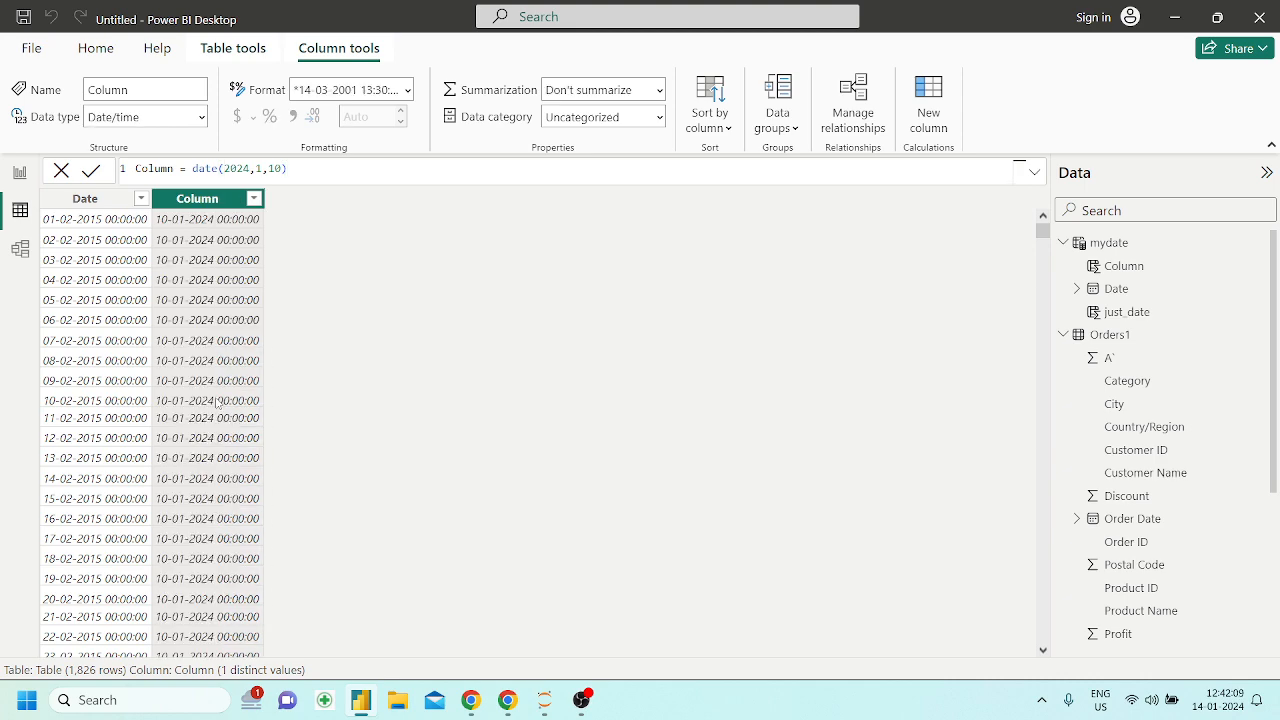
# Examine the new column's values down the table and compare them with the arguments of its DATE formula
pyautogui.scroll(-15, 233, 585)
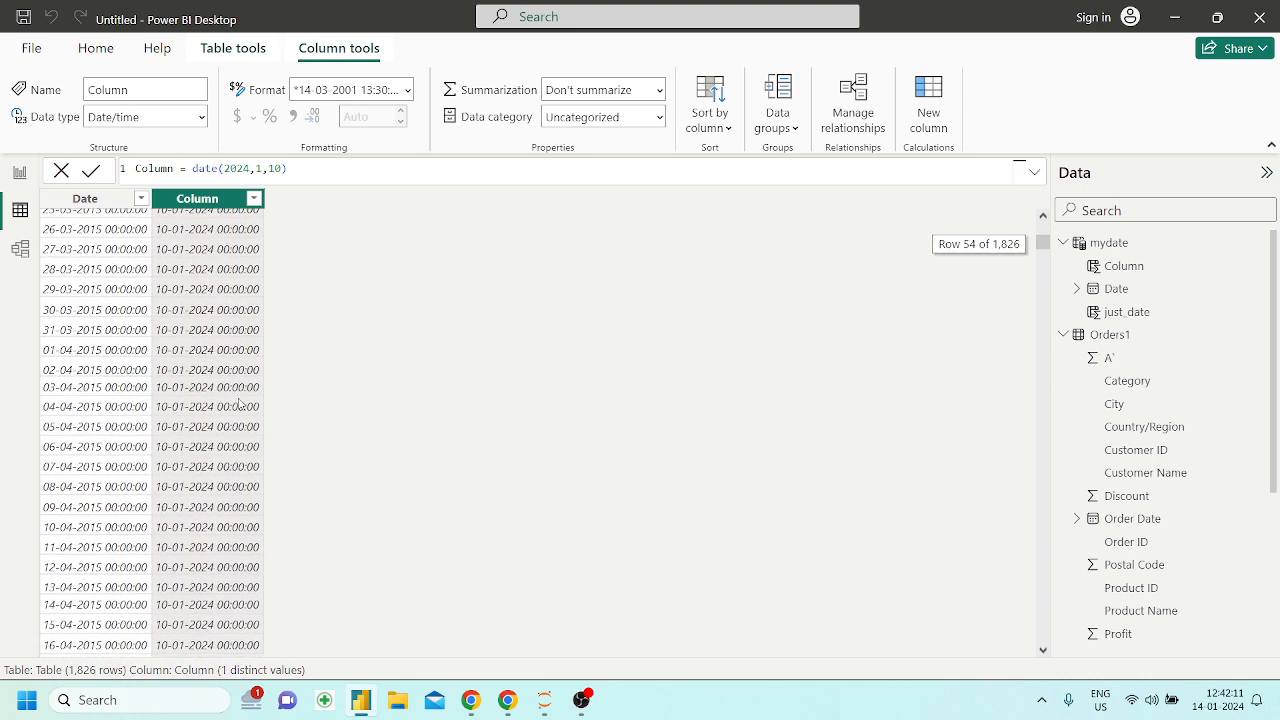
pyautogui.scroll(15, 240, 400)
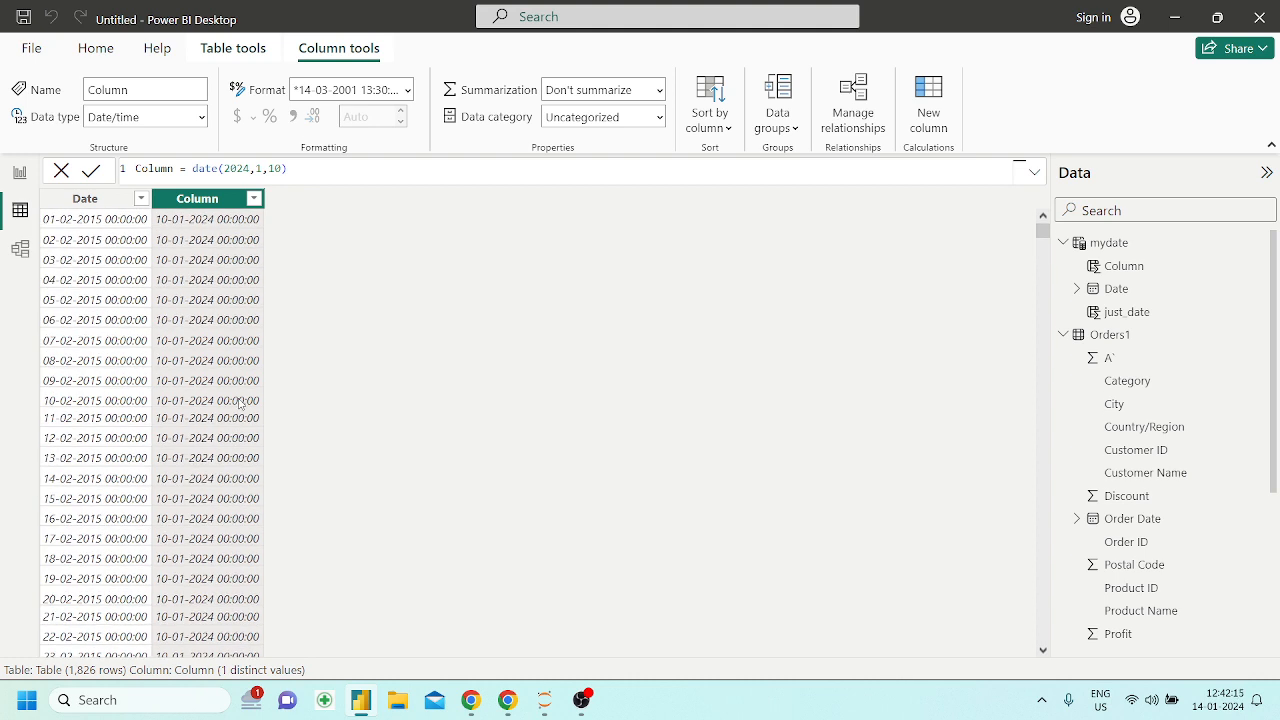
pyautogui.moveTo(287, 168); pyautogui.dragTo(194, 172)
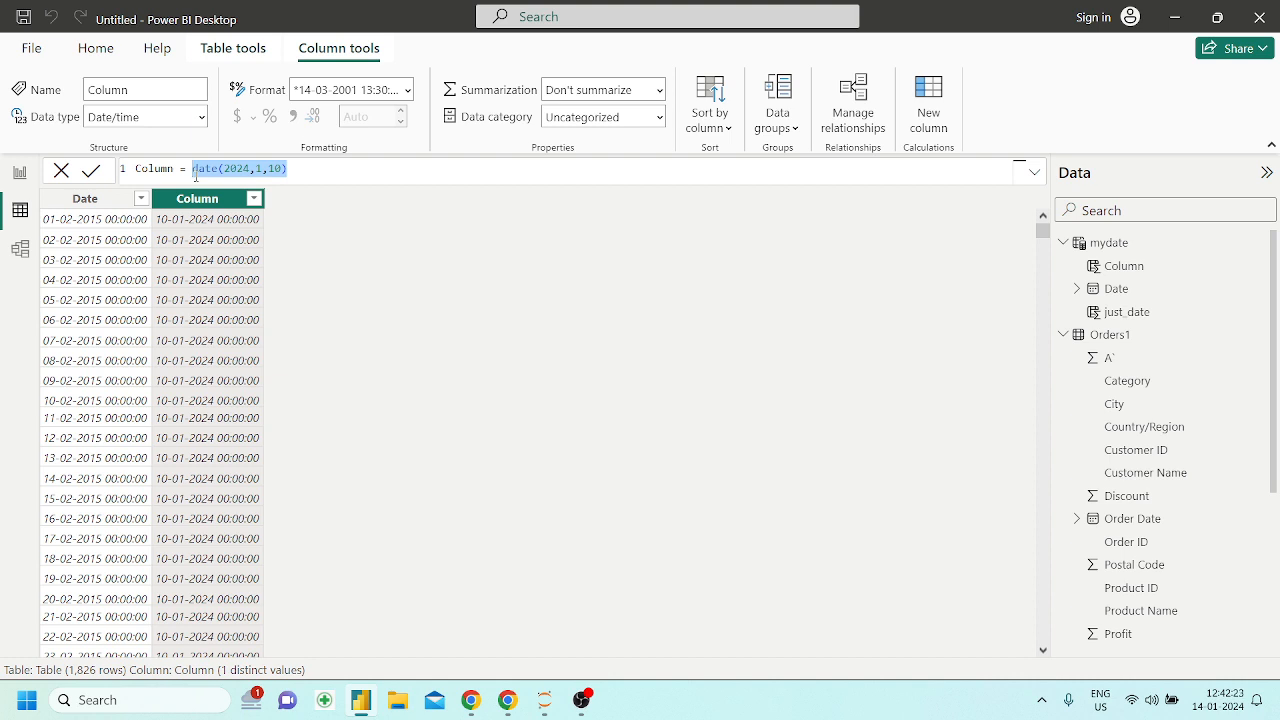
pyautogui.click(330, 174)
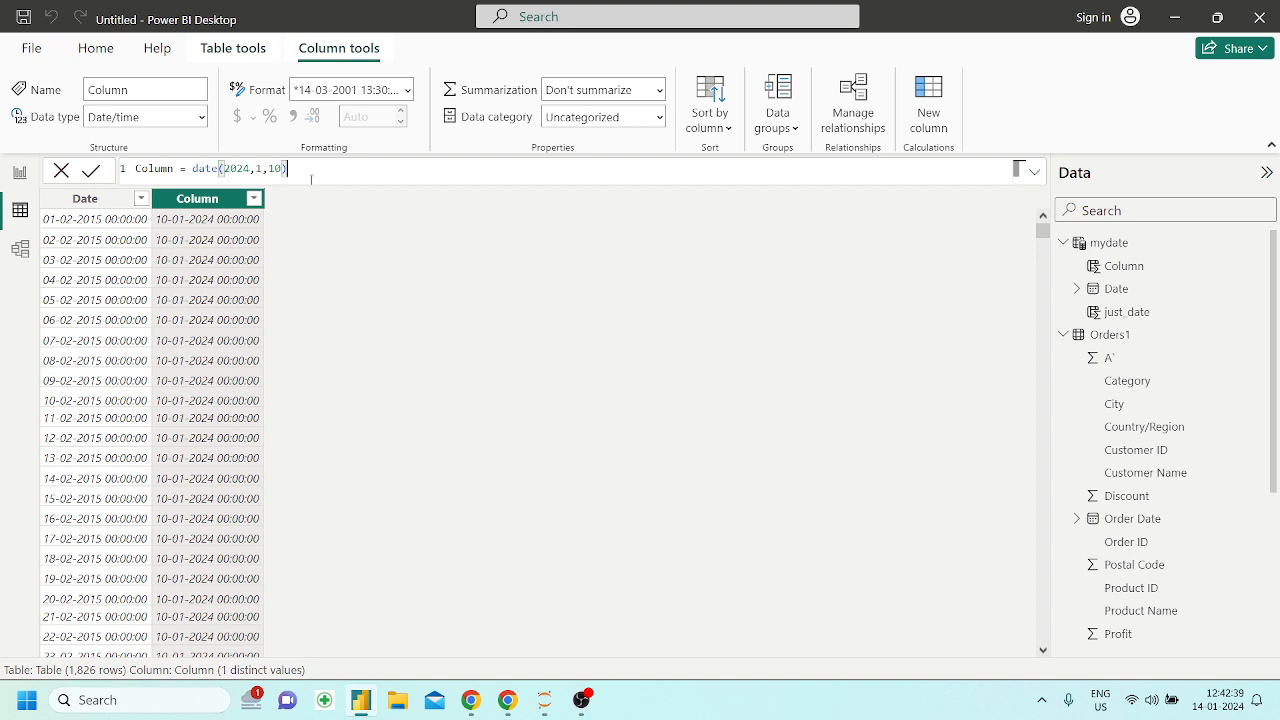
pyautogui.moveTo(212, 168); pyautogui.dragTo(268, 168)
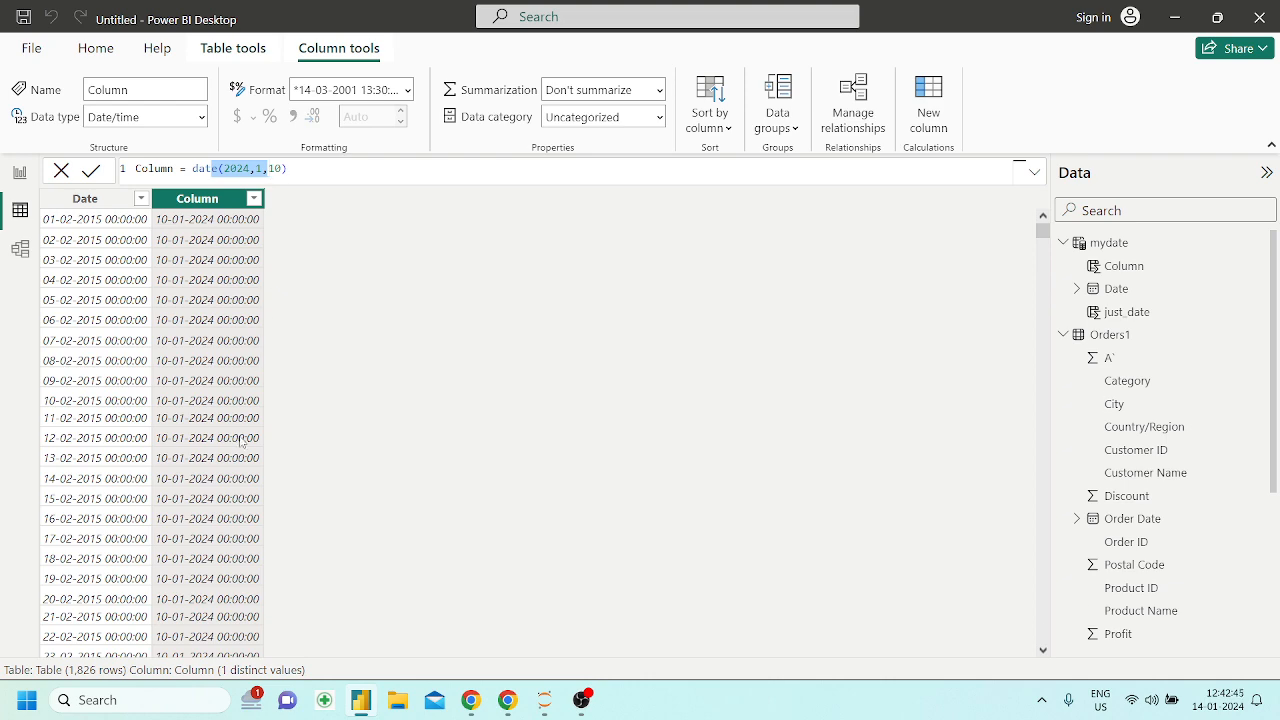
pyautogui.scroll(-20, 240, 445)
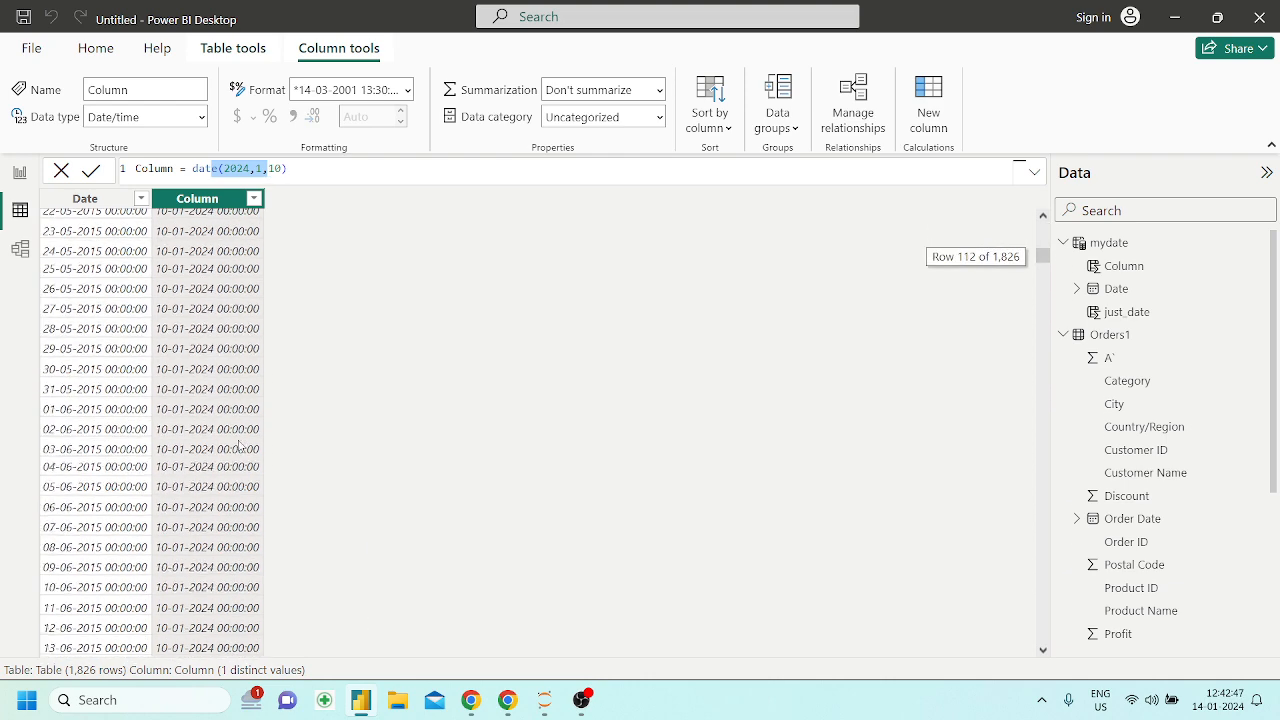
pyautogui.scroll(-14, 240, 445)
pyautogui.scroll(20, 240, 445)
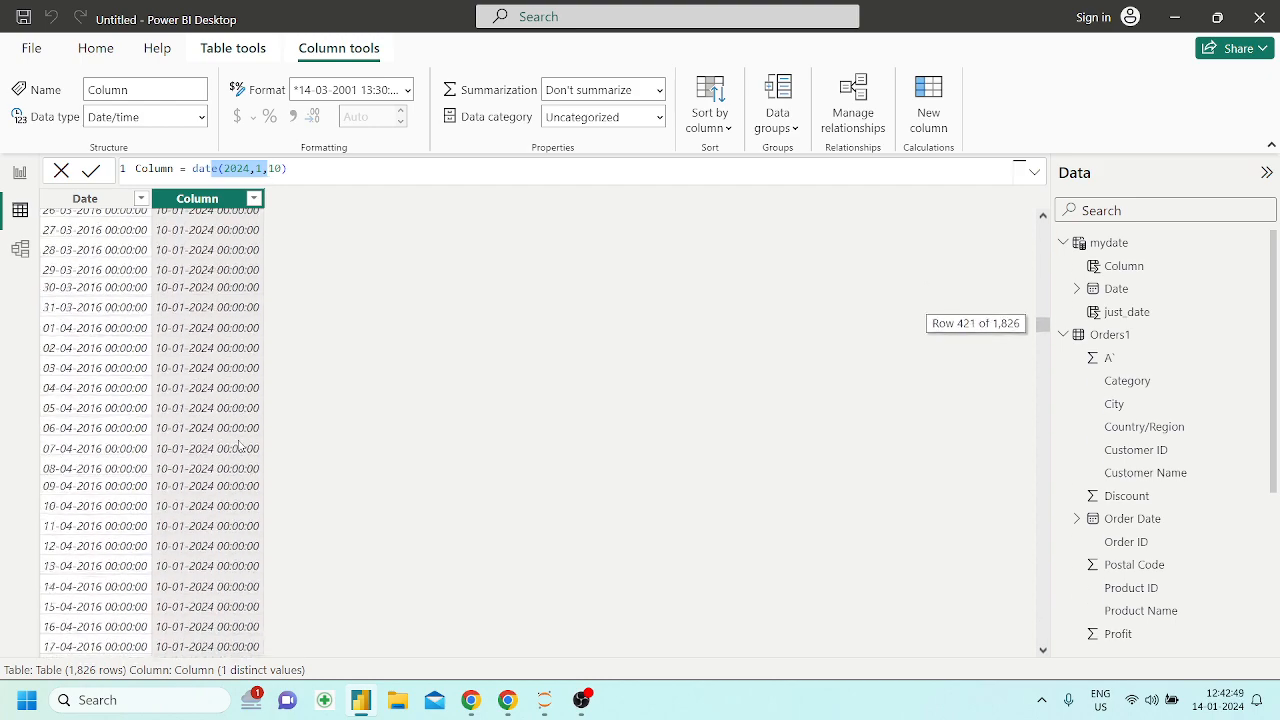
pyautogui.scroll(17, 240, 445)
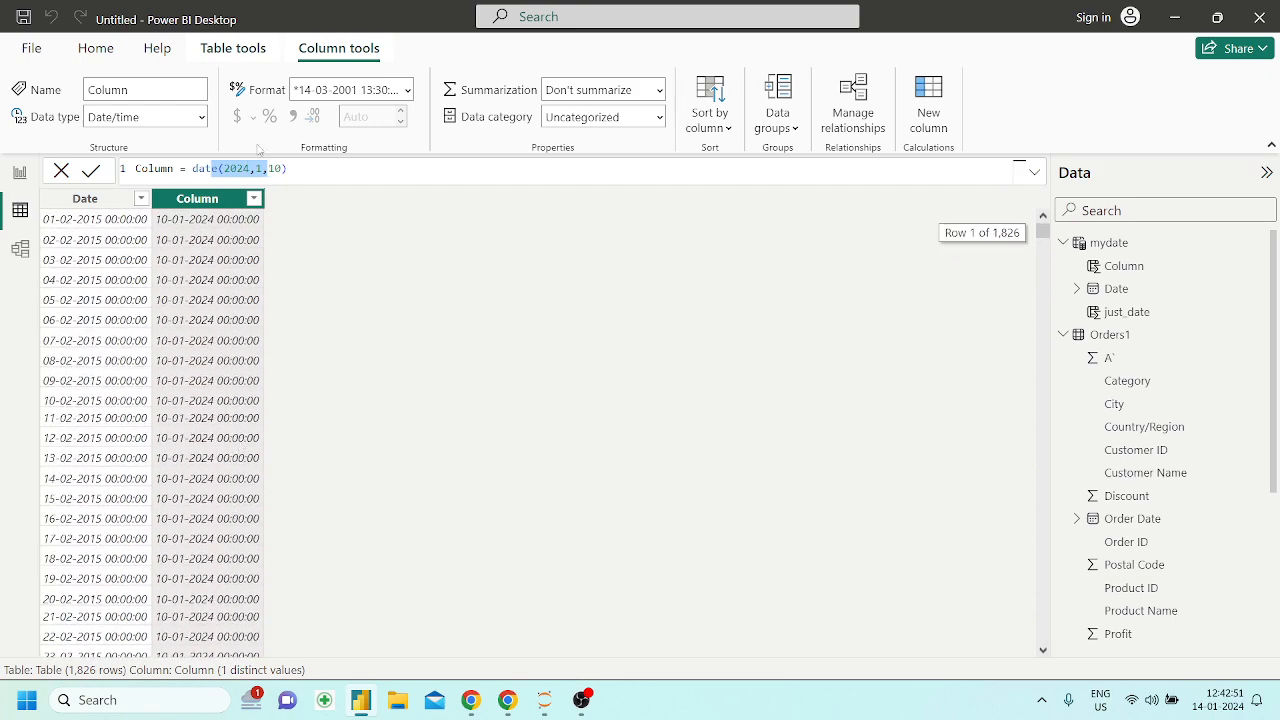
pyautogui.rightClick(204, 201)
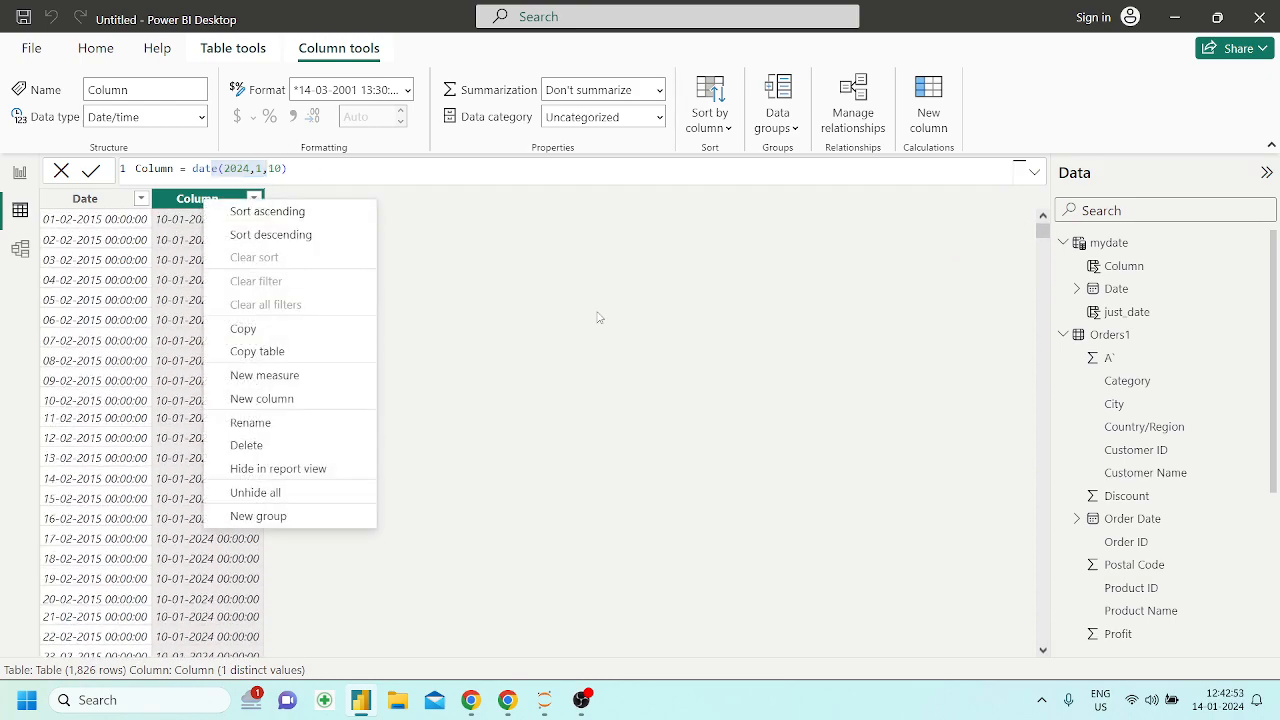
pyautogui.click(530, 614)
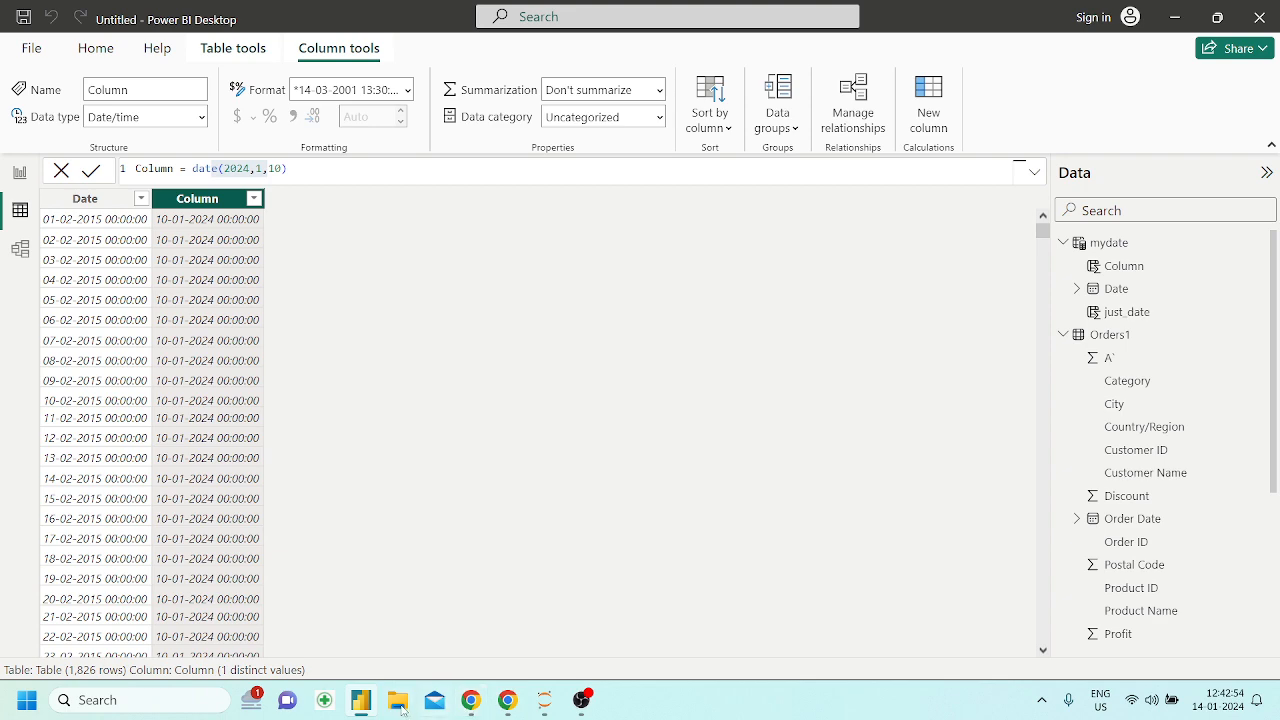
# Switch to the Powerbi_DAX notebook in Chrome and read the DATEDIFF syntax, highlighting its arguments and the list of interval values
pyautogui.click(507, 700)
pyautogui.scroll(-5, 397, 459)
pyautogui.scroll(2, 397, 459)
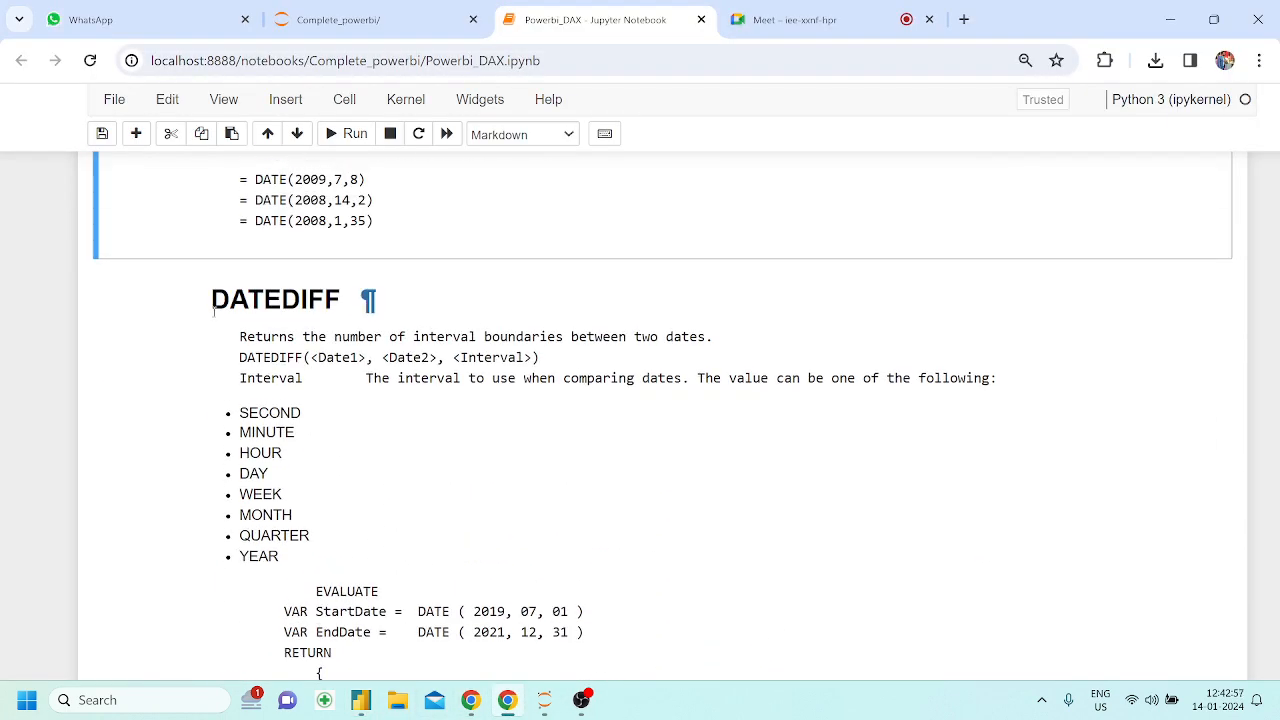
pyautogui.moveTo(212, 295); pyautogui.dragTo(349, 292)
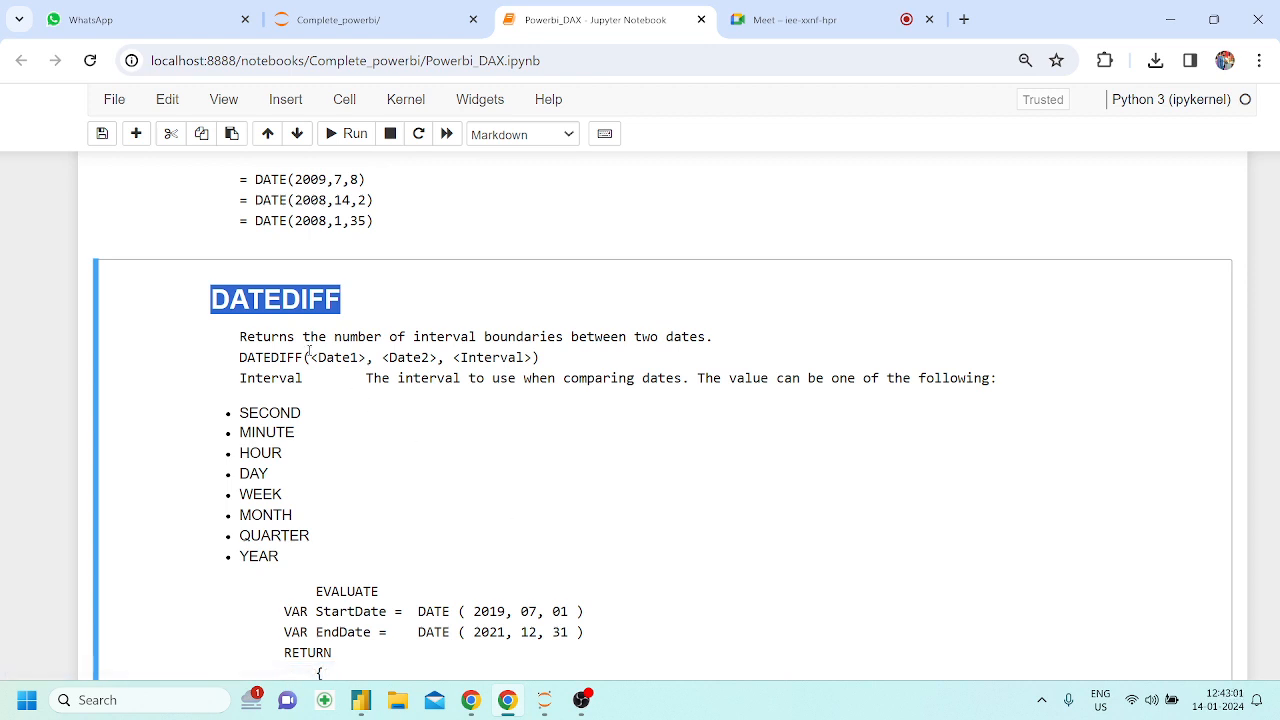
pyautogui.moveTo(310, 357); pyautogui.dragTo(374, 358)
pyautogui.click(393, 360)
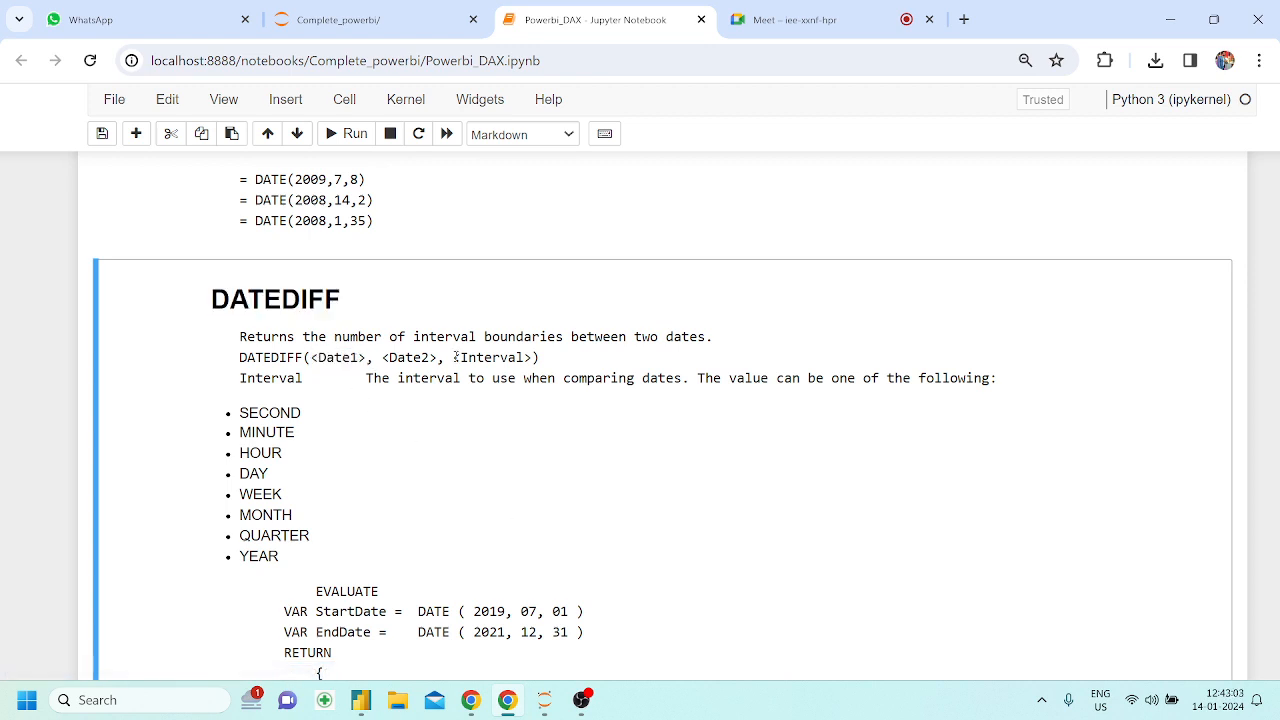
pyautogui.moveTo(455, 357); pyautogui.dragTo(476, 358)
pyautogui.moveTo(239, 412); pyautogui.dragTo(290, 560)
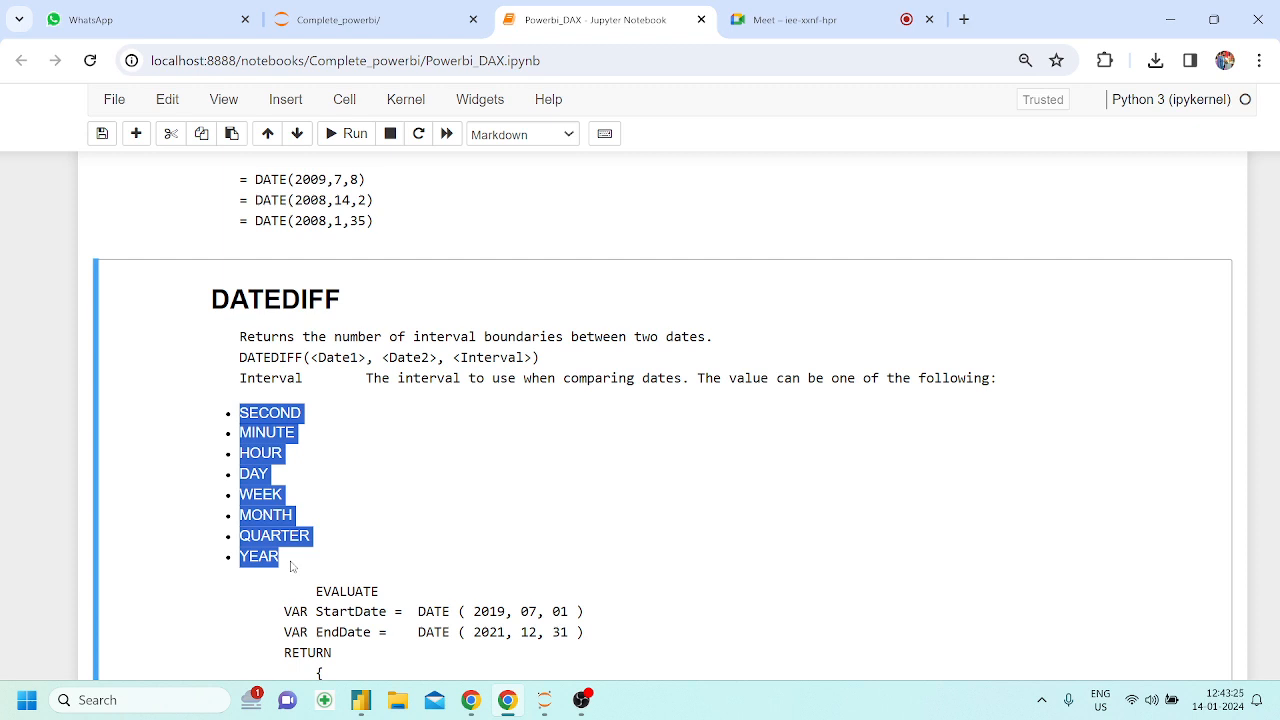
# Read the DATEDIFF example in the notebook, highlighting part of its StartDate and EndDate code
pyautogui.scroll(-1, 291, 567)
pyautogui.moveTo(315, 510); pyautogui.dragTo(460, 602)
pyautogui.click(460, 602)
pyautogui.scroll(-1, 460, 602)
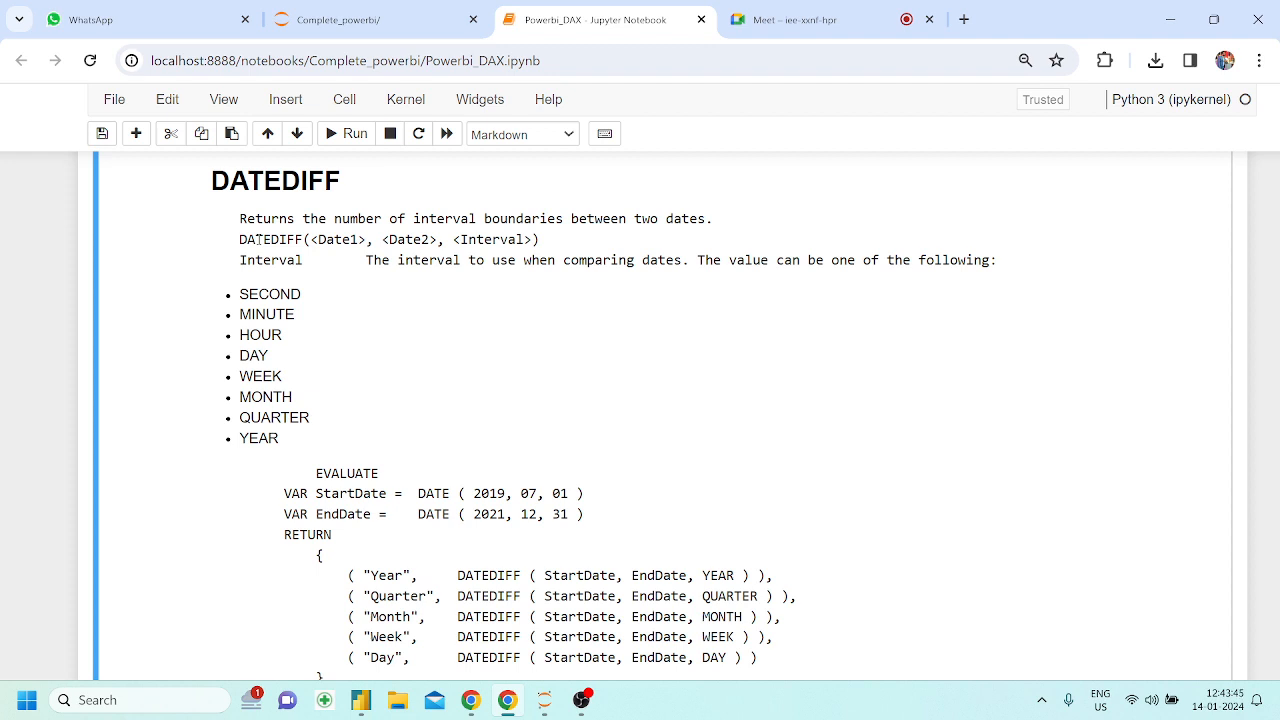
# Switch to Power BI Desktop and open the Orders1 table to examine its Order Date and Ship Date columns
pyautogui.click(361, 700)
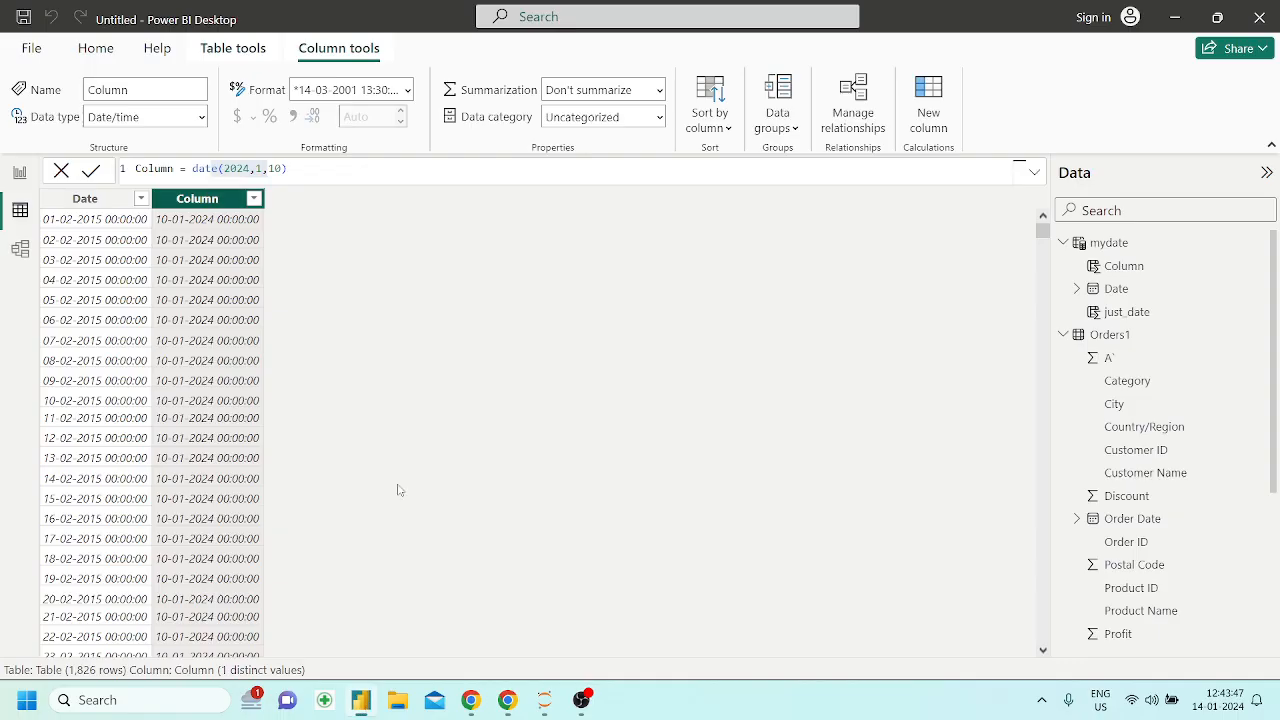
pyautogui.click(1118, 340)
pyautogui.hscroll(3, 900, 393)
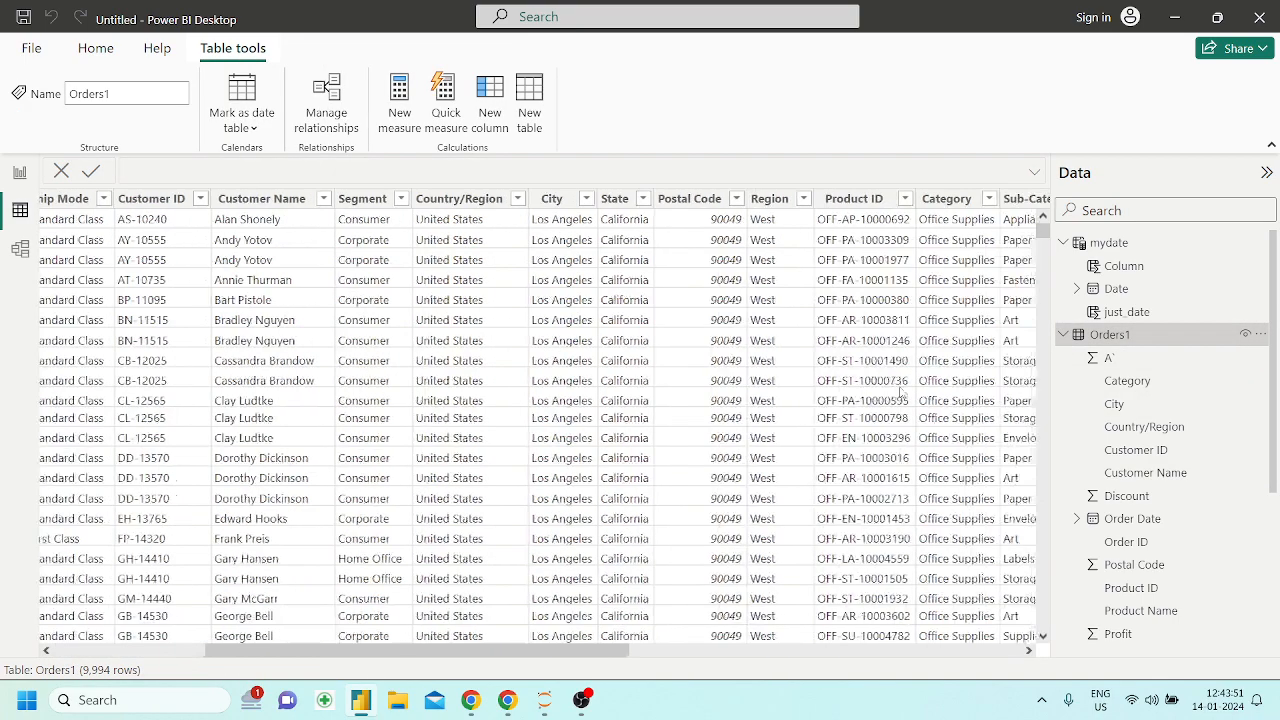
pyautogui.hscroll(-3, 703, 362)
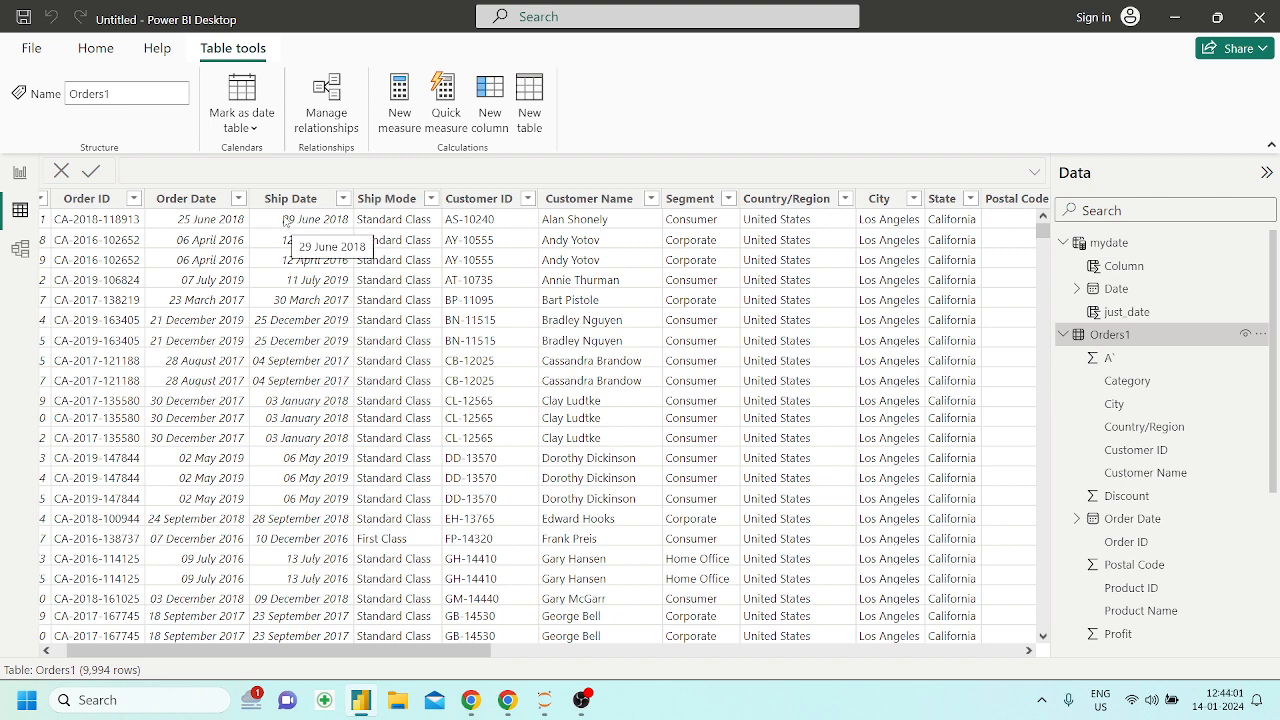
# Add a calculated column to Orders1 named shipment delays and start its formula with the DATEDIFF function
pyautogui.click(496, 129)
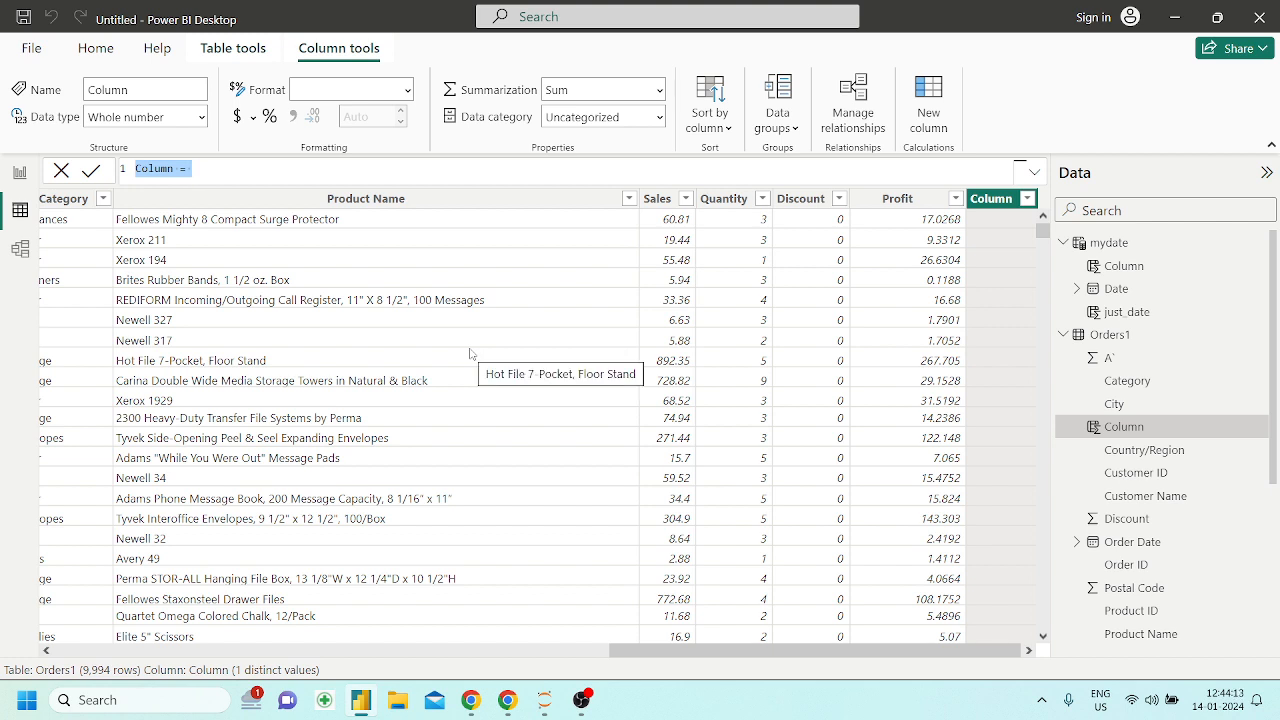
pyautogui.press('BackSpace')
pyautogui.write('s')
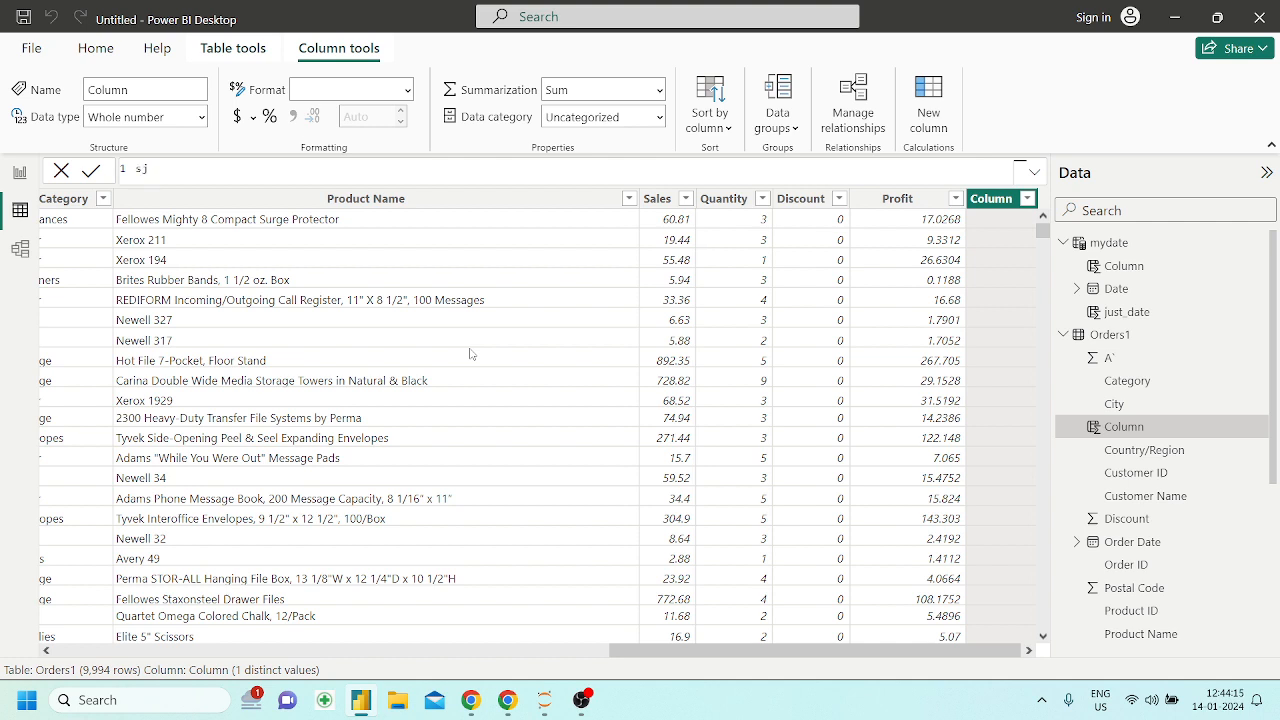
pyautogui.write('hipment delays = dat')
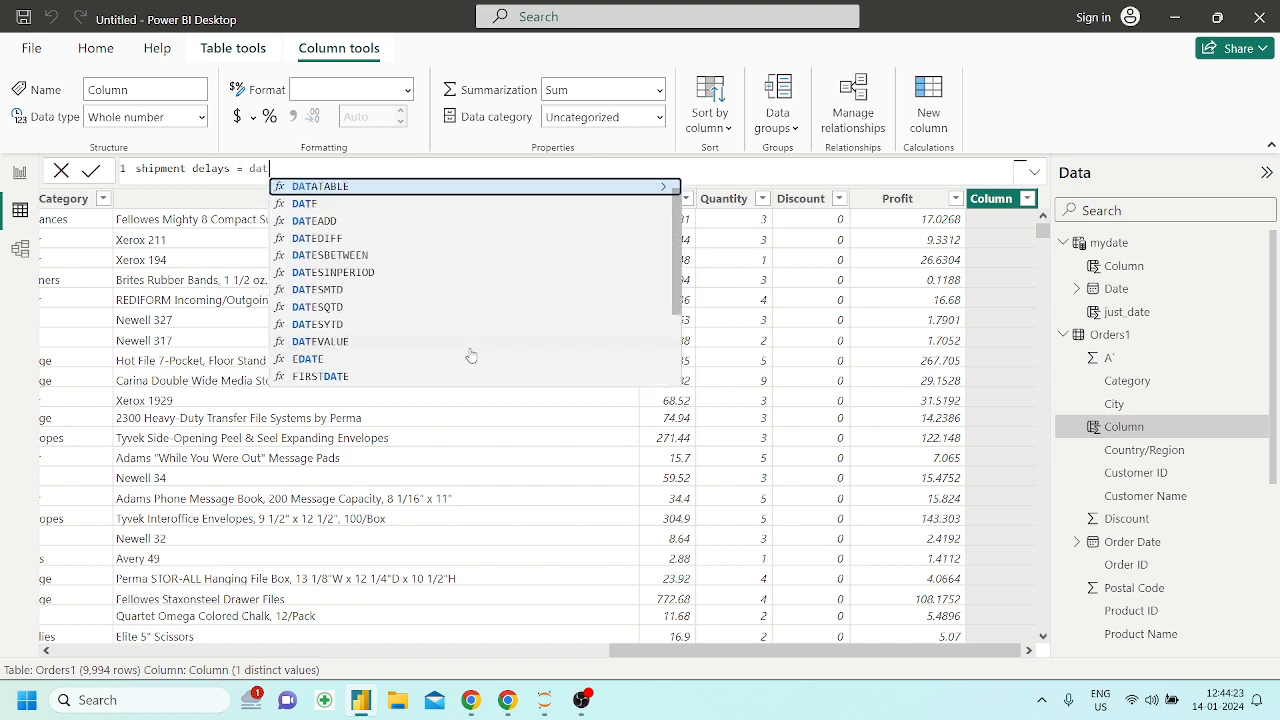
pyautogui.press('Down')
pyautogui.press('Down')
pyautogui.press('Down')
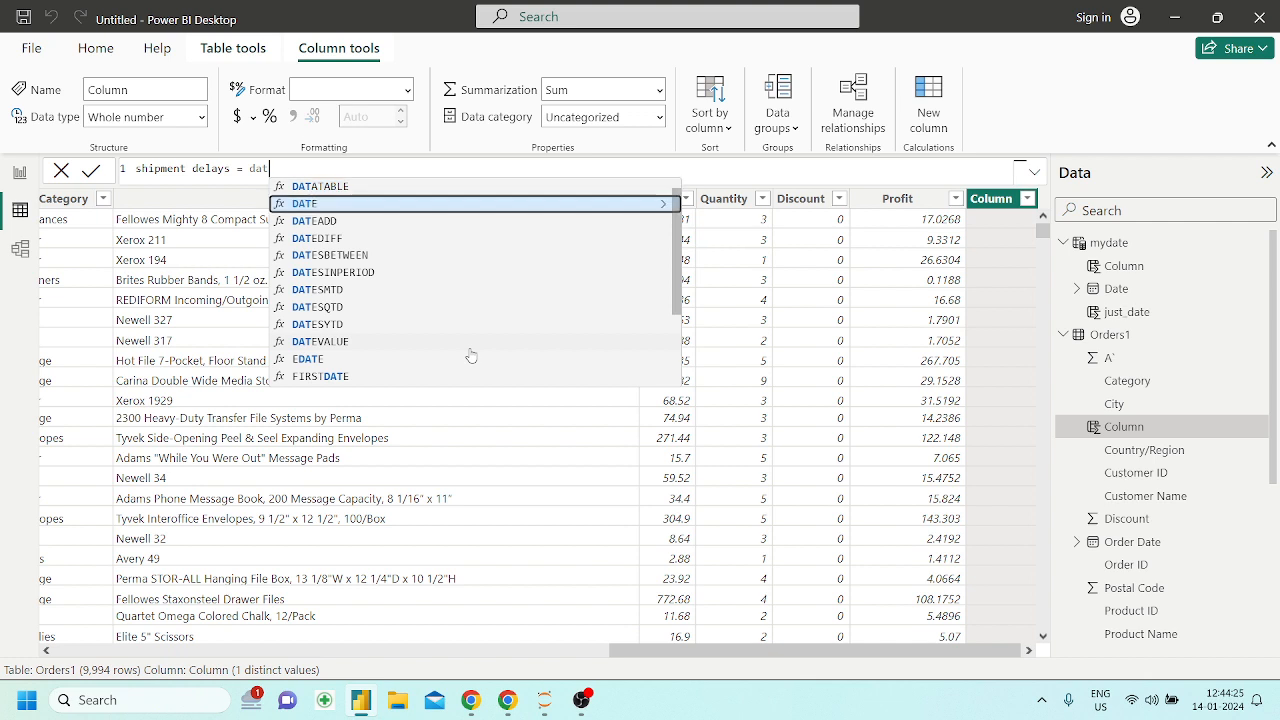
pyautogui.press('Tab')
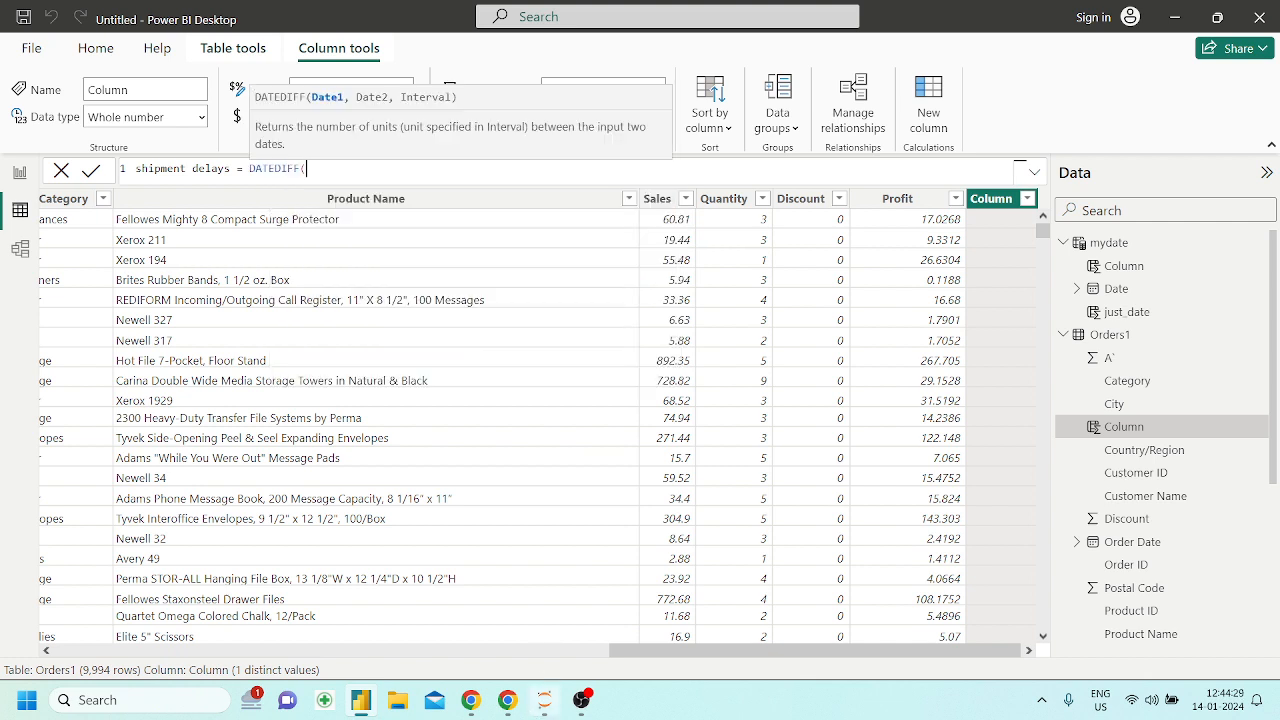
# Switch to the Powerbi_DAX notebook in Chrome and check the StartDate and EndDate definitions in the DATEDIFF example
pyautogui.click(507, 700)
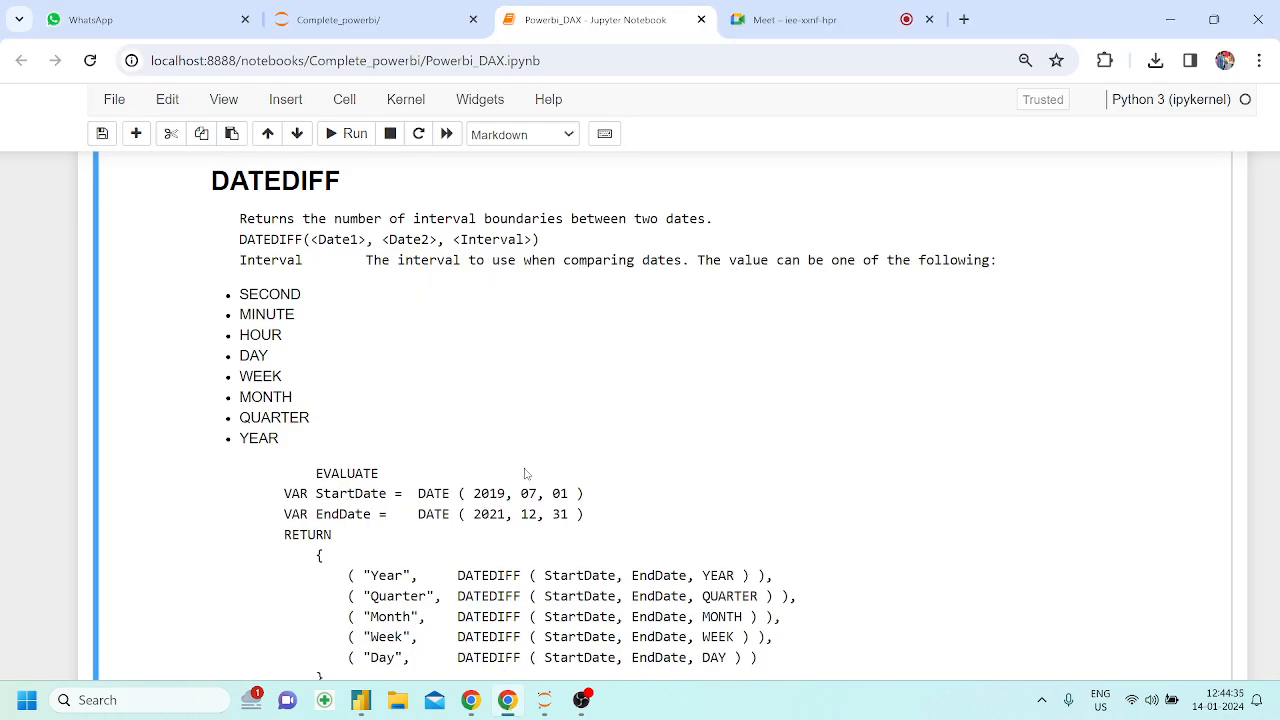
pyautogui.moveTo(355, 493); pyautogui.dragTo(563, 497)
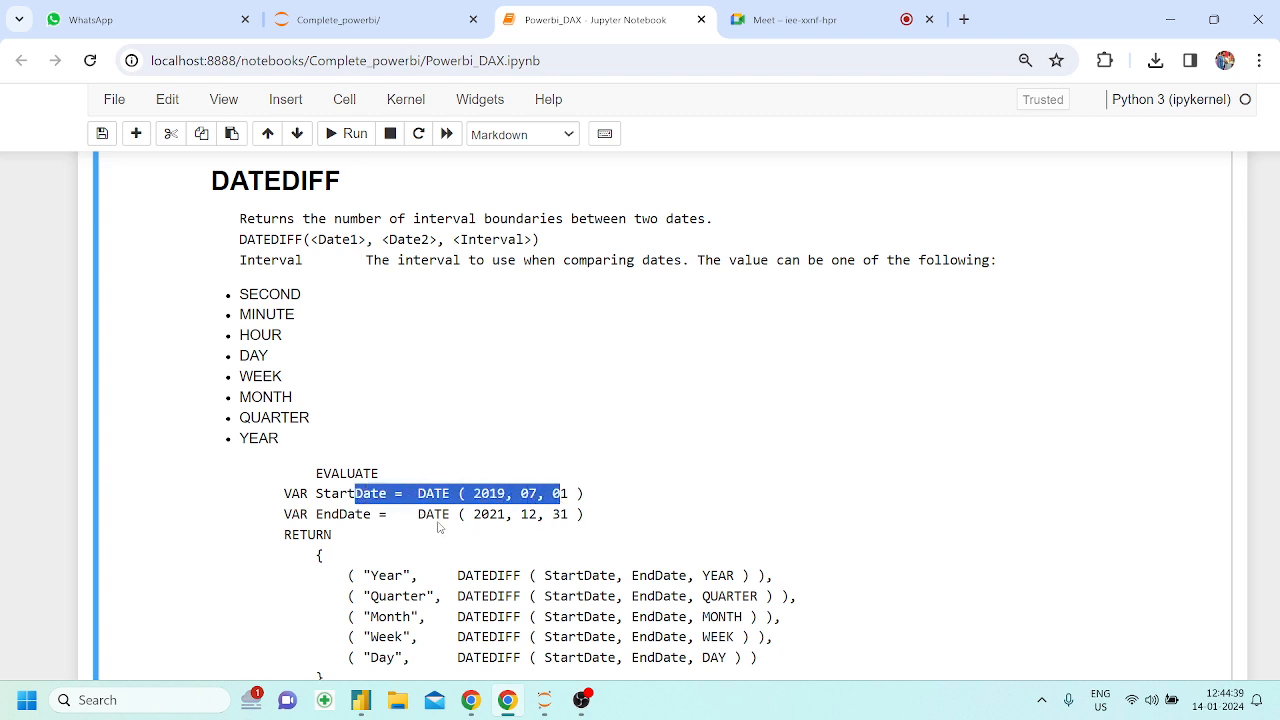
pyautogui.moveTo(434, 514); pyautogui.dragTo(520, 514)
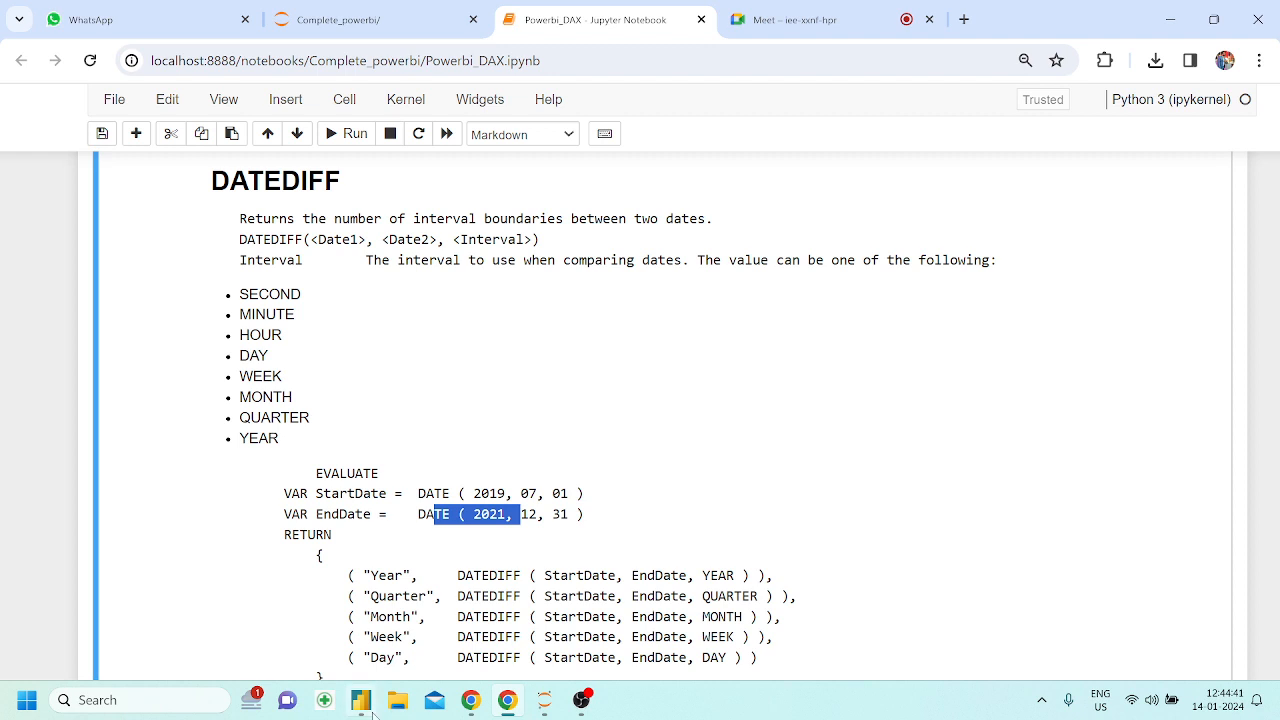
# Switch back to Power BI Desktop and enter Orders1[Order Date] and Orders1[Ship Date] as the two DATEDIFF dates
pyautogui.click(361, 700)
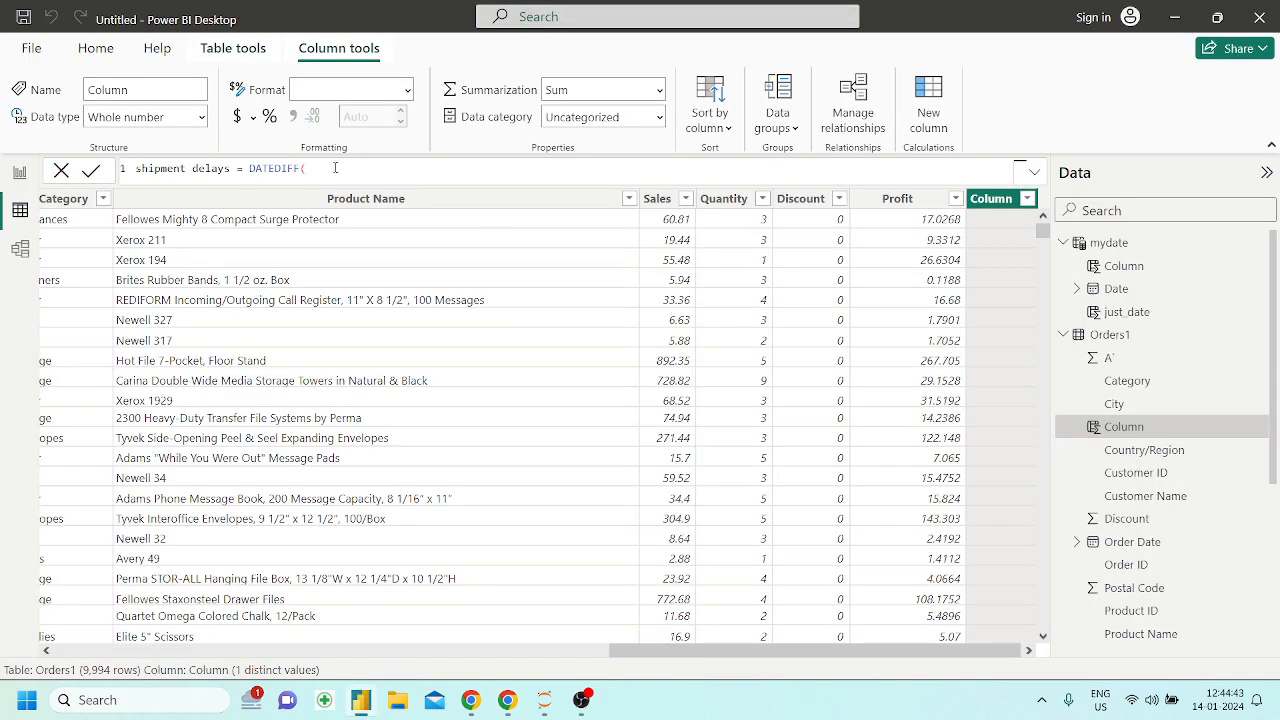
pyautogui.write('or')
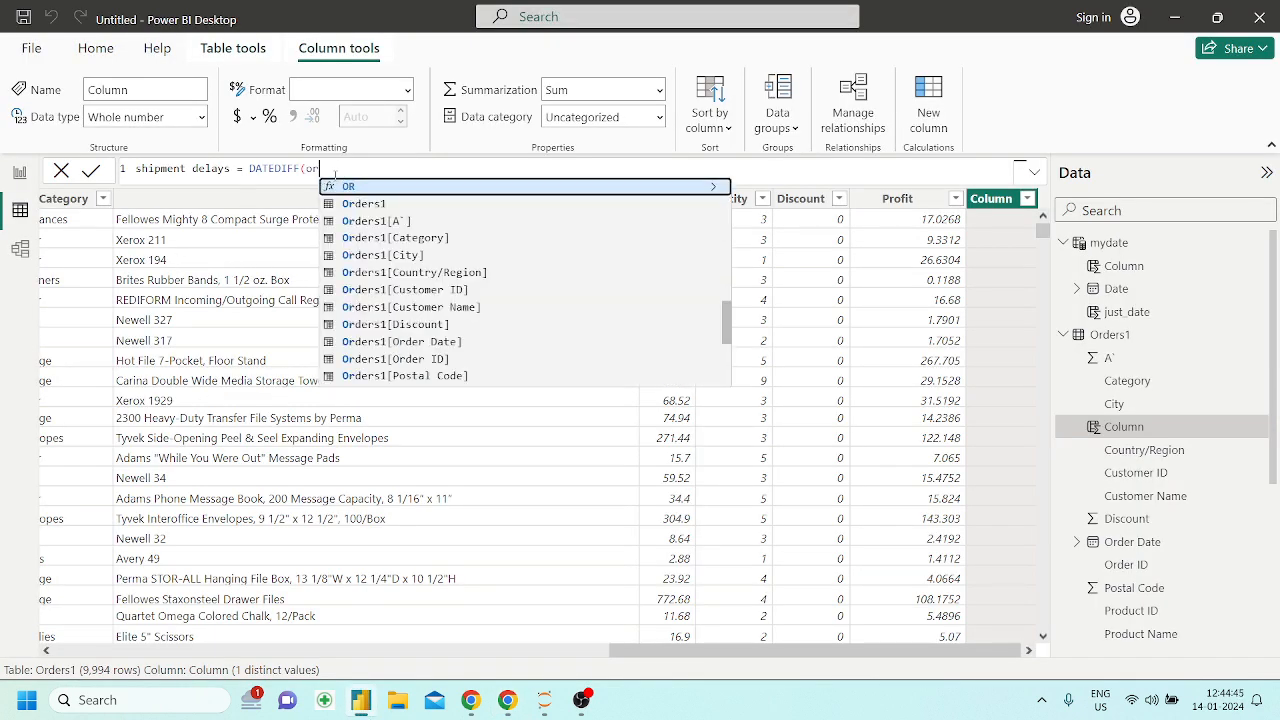
pyautogui.press('Down')
pyautogui.press('Down')
pyautogui.press('Down')
pyautogui.press('Down')
pyautogui.press('Down')
pyautogui.press('Down')
pyautogui.press('Down')
pyautogui.press('Down')
pyautogui.press('Down')
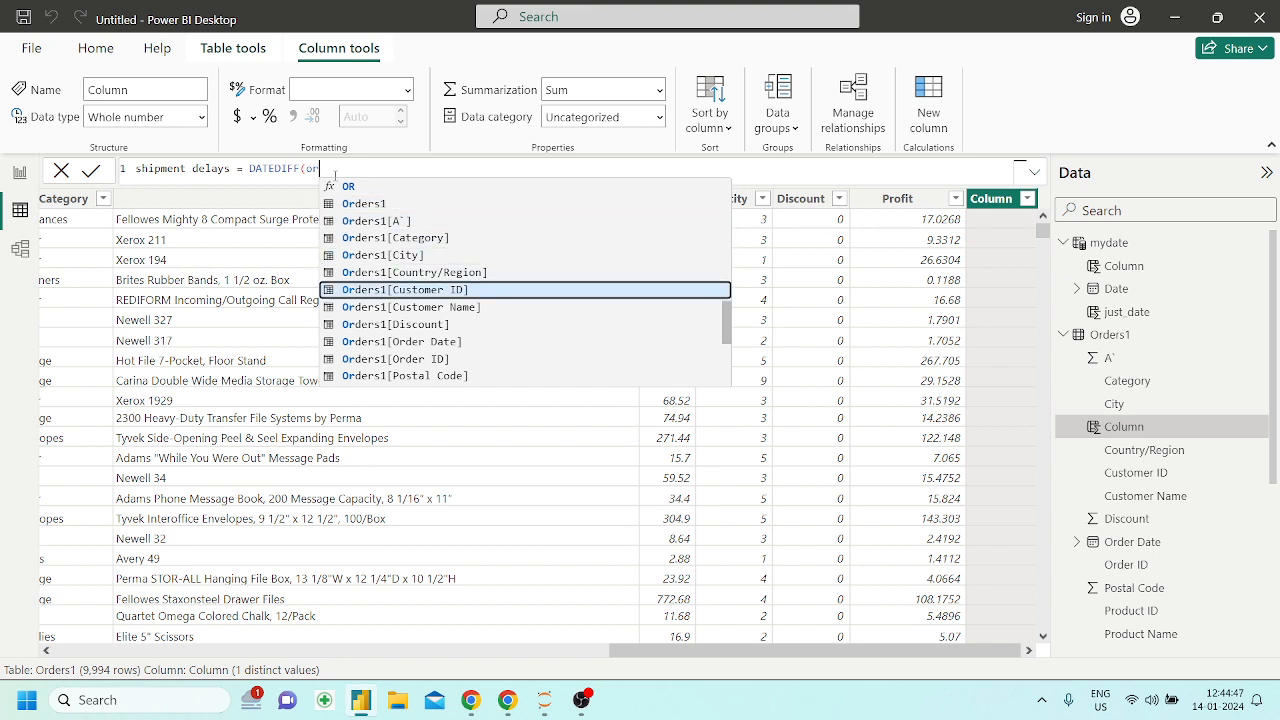
pyautogui.press('Tab')
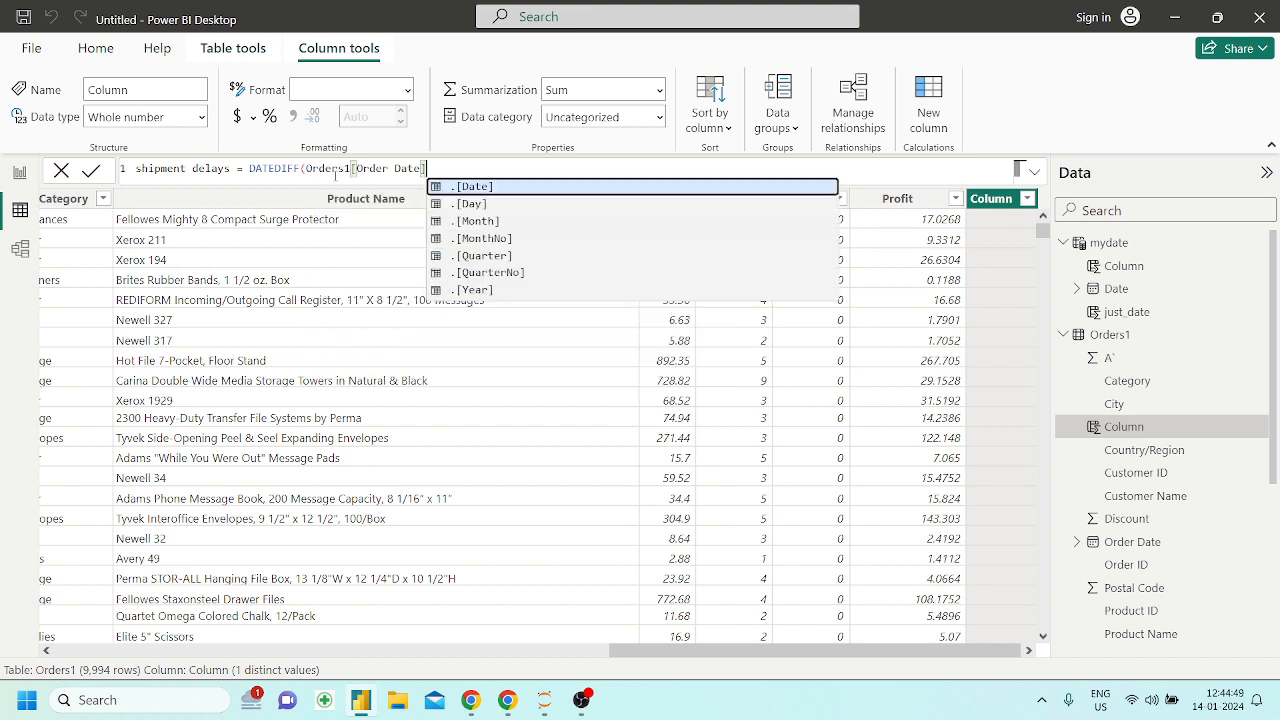
pyautogui.write(',')
pyautogui.write('ship')
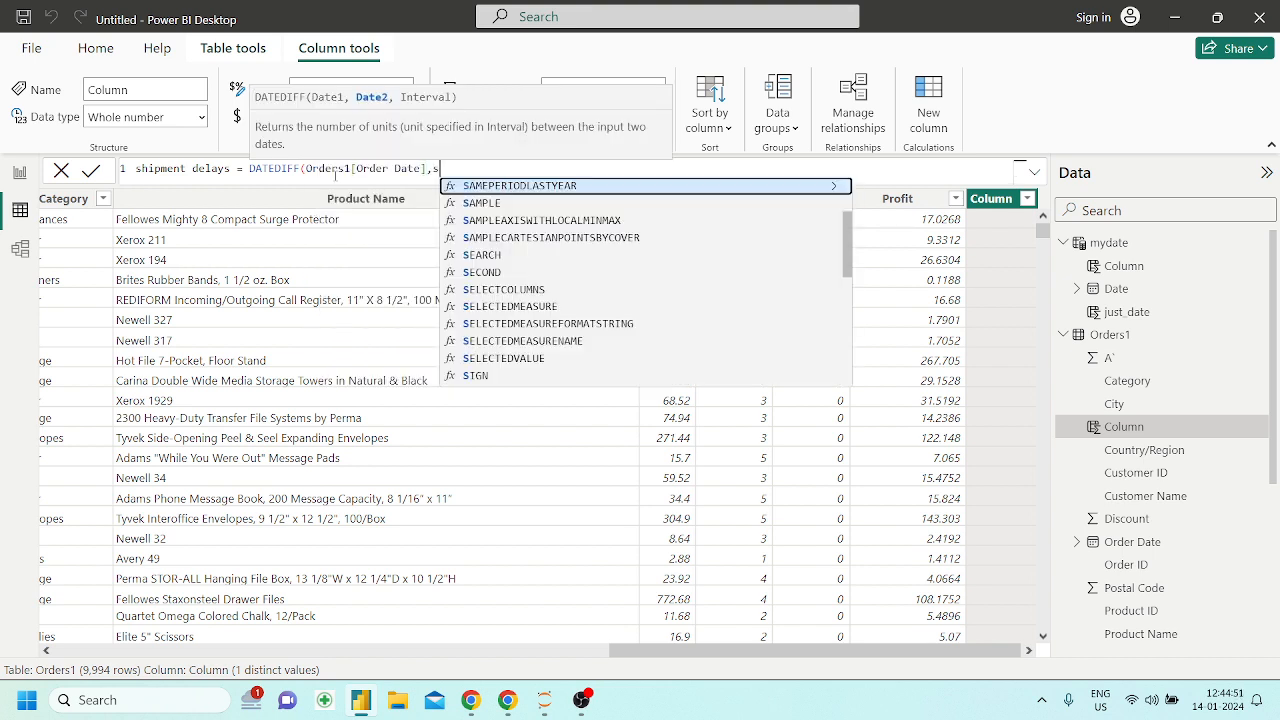
pyautogui.press('Tab')
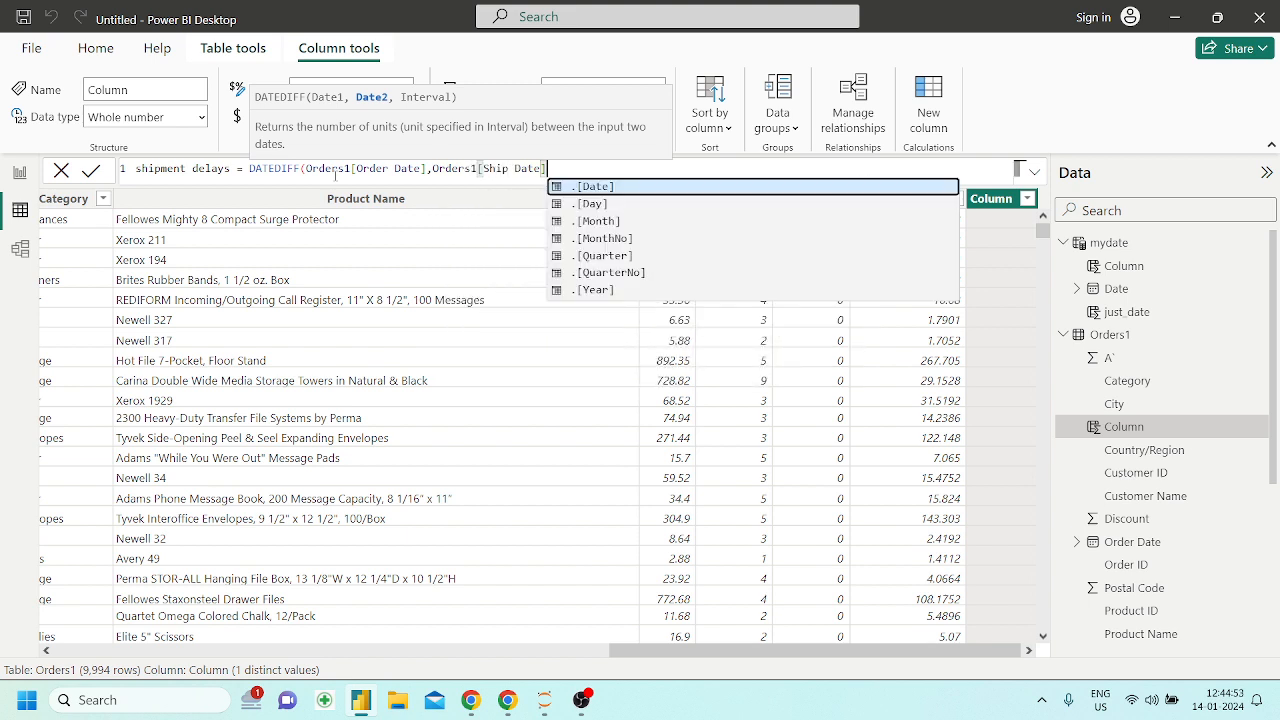
# Complete the DATEDIFF formula with the DAY interval and a closing parenthesis, and commit the shipment delays column
pyautogui.write(')')
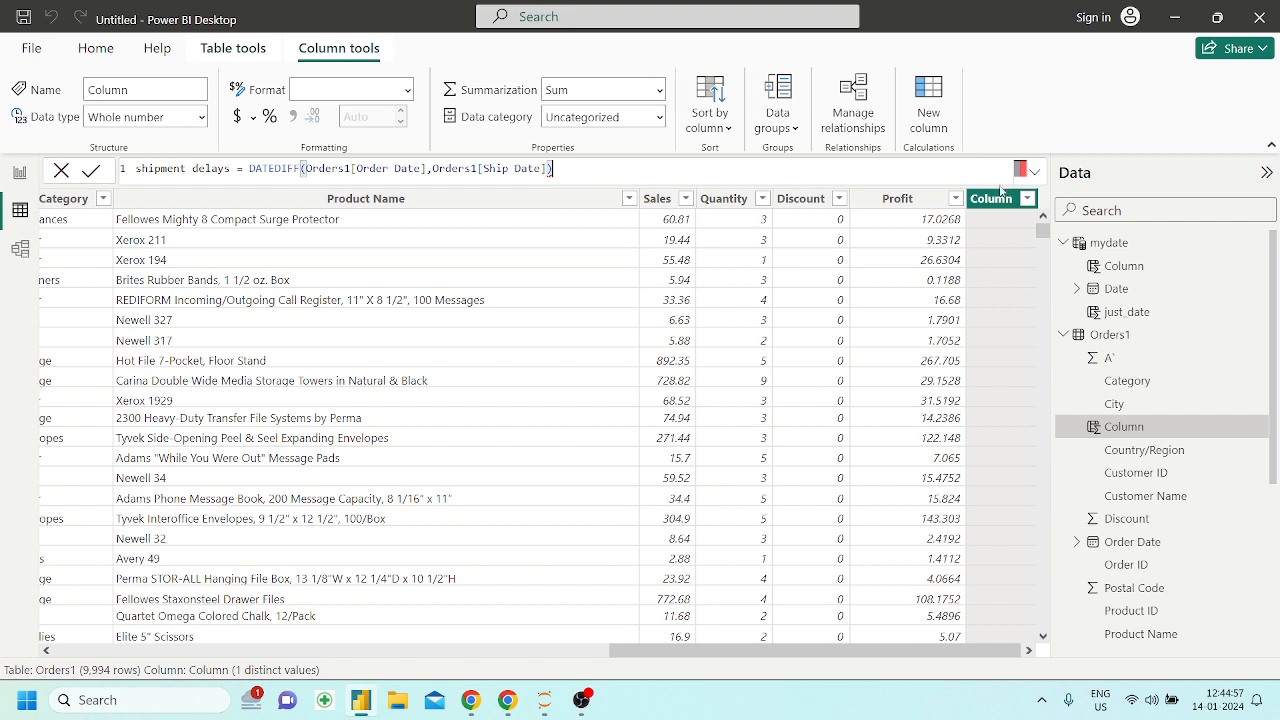
pyautogui.click(549, 169)
pyautogui.write(',')
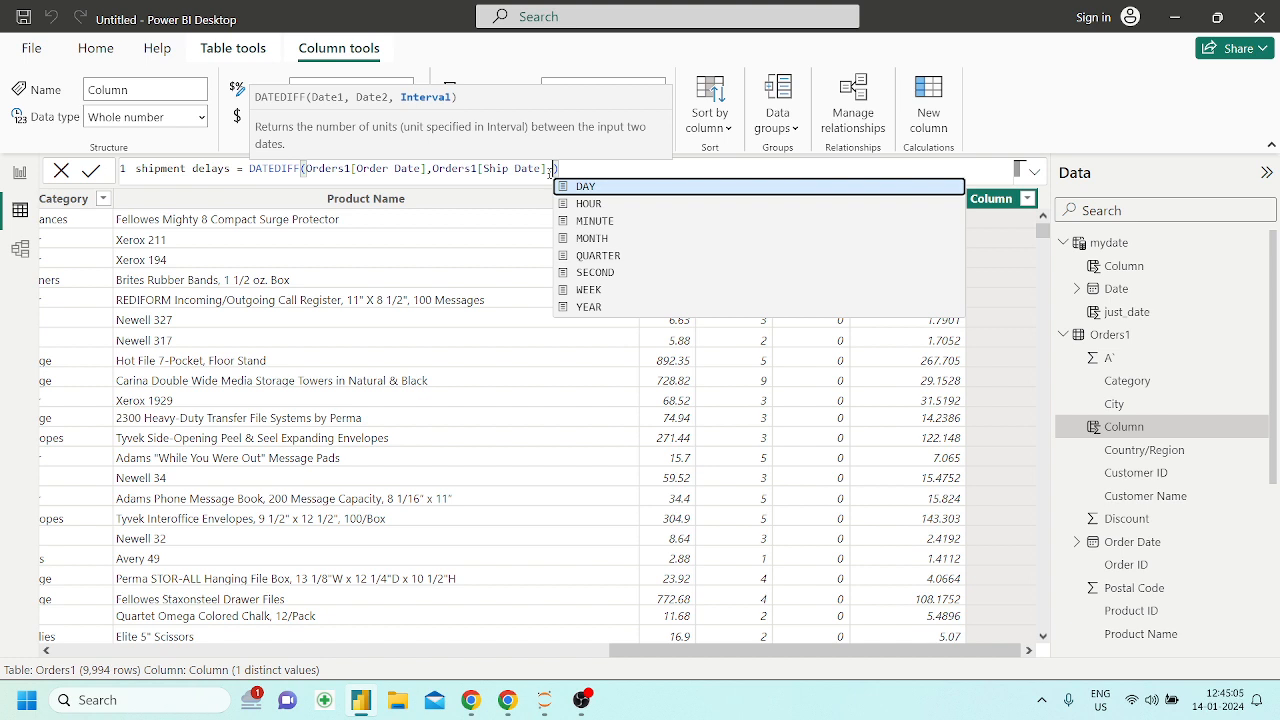
pyautogui.press('Return')
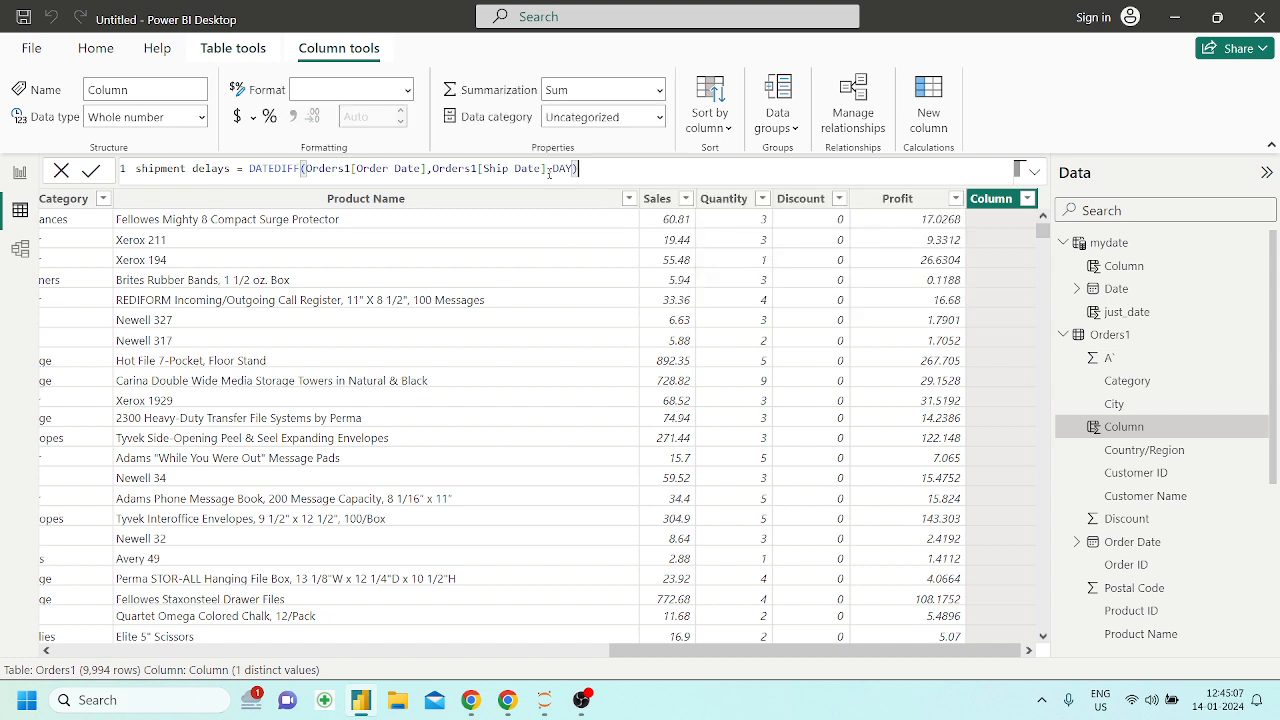
pyautogui.press('Return')
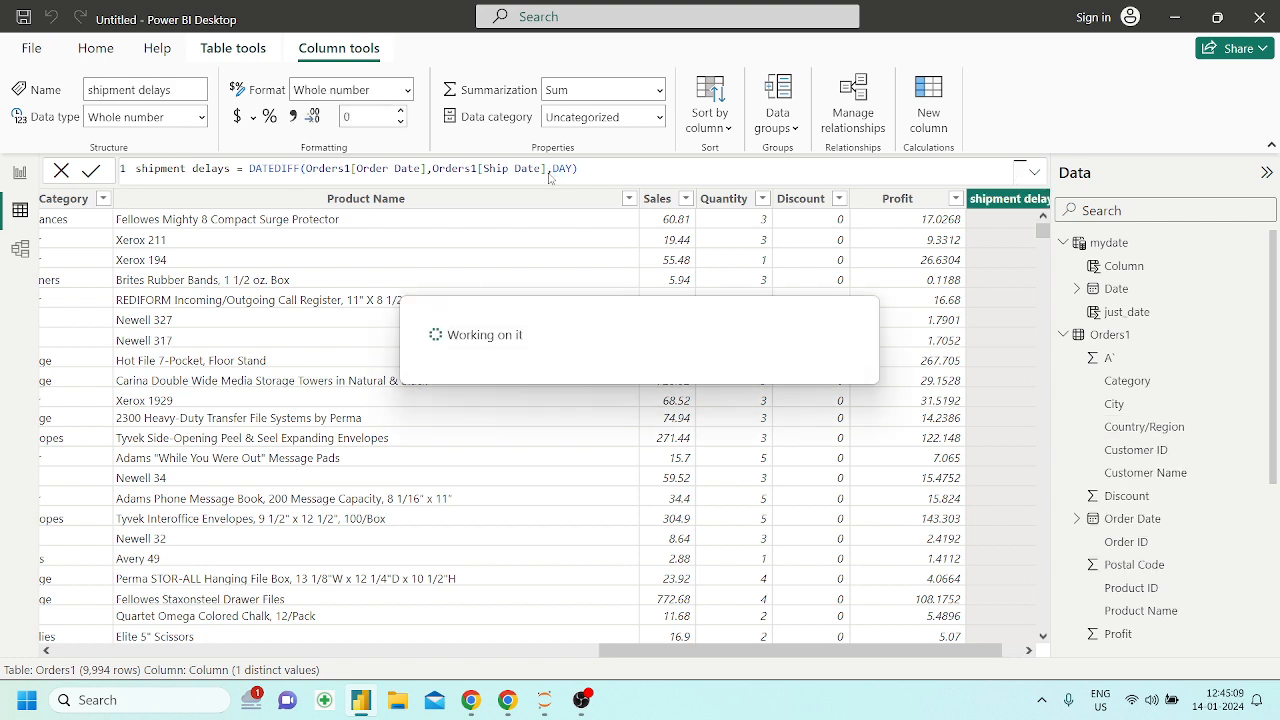
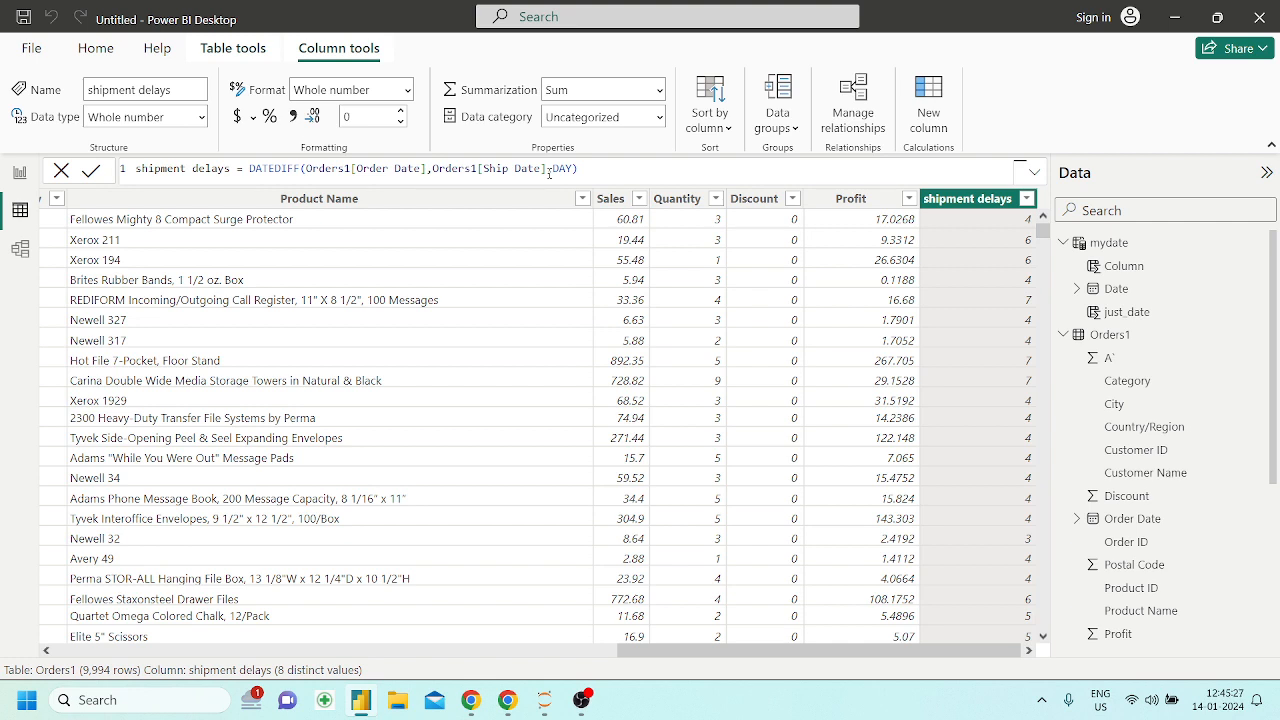
# Switch to the Powerbi_DAX notebook in Chrome and examine the EVALUATE example's VAR definitions and its DATEDIFF calls per interval
pyautogui.click(507, 700)
pyautogui.scroll(-3, 535, 532)
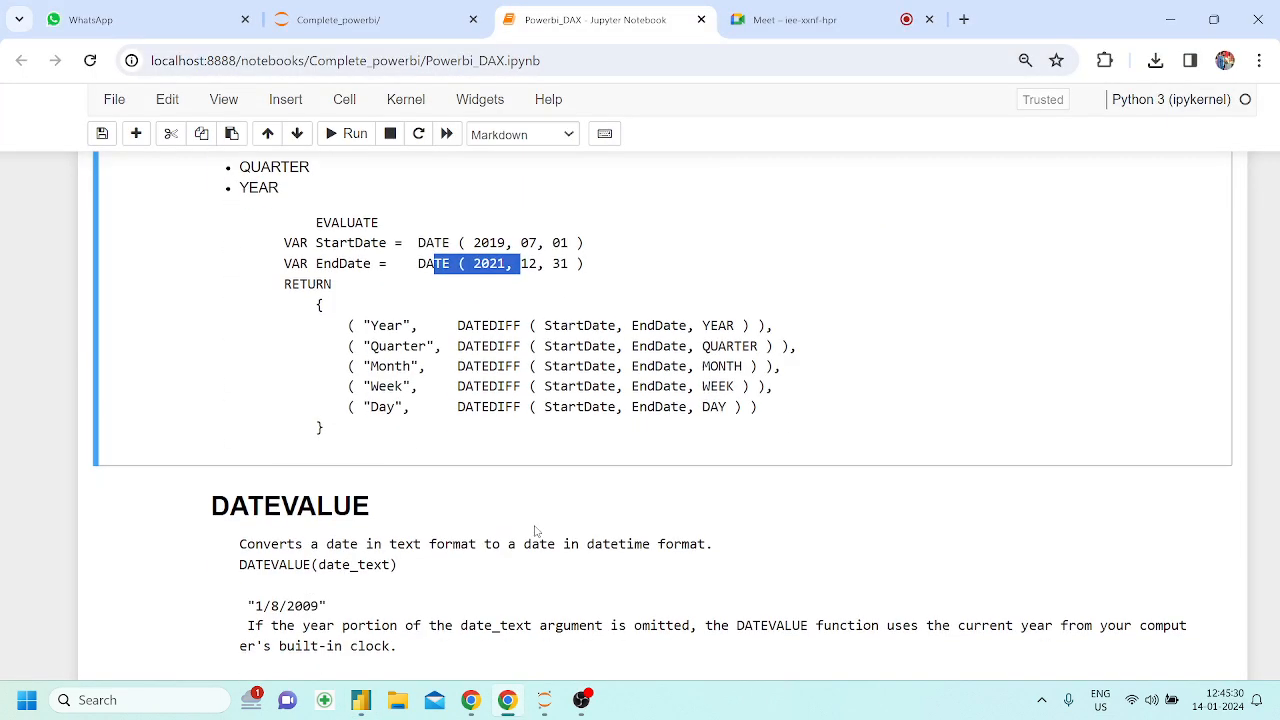
pyautogui.click(318, 237)
pyautogui.moveTo(315, 222); pyautogui.dragTo(366, 223)
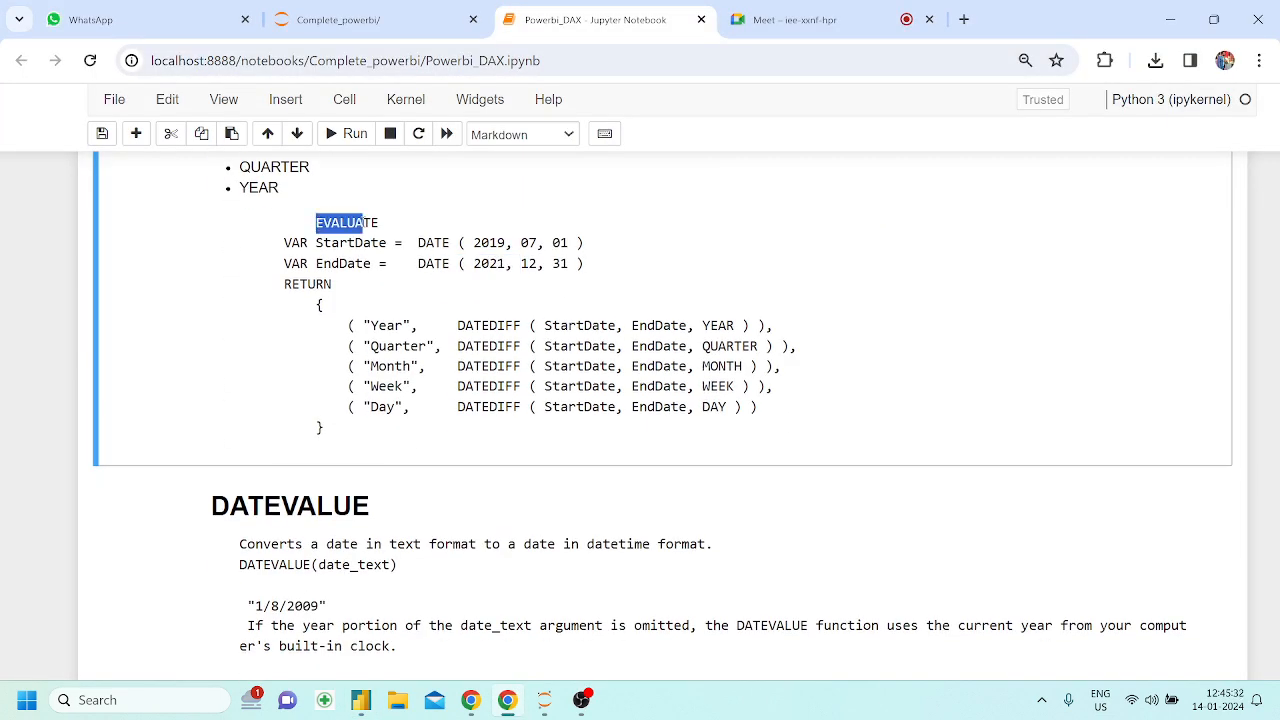
pyautogui.click(365, 276)
pyautogui.moveTo(285, 243)
pyautogui.mouseDown()
pyautogui.moveTo(311, 242)
pyautogui.moveTo(281, 242)
pyautogui.mouseUp()
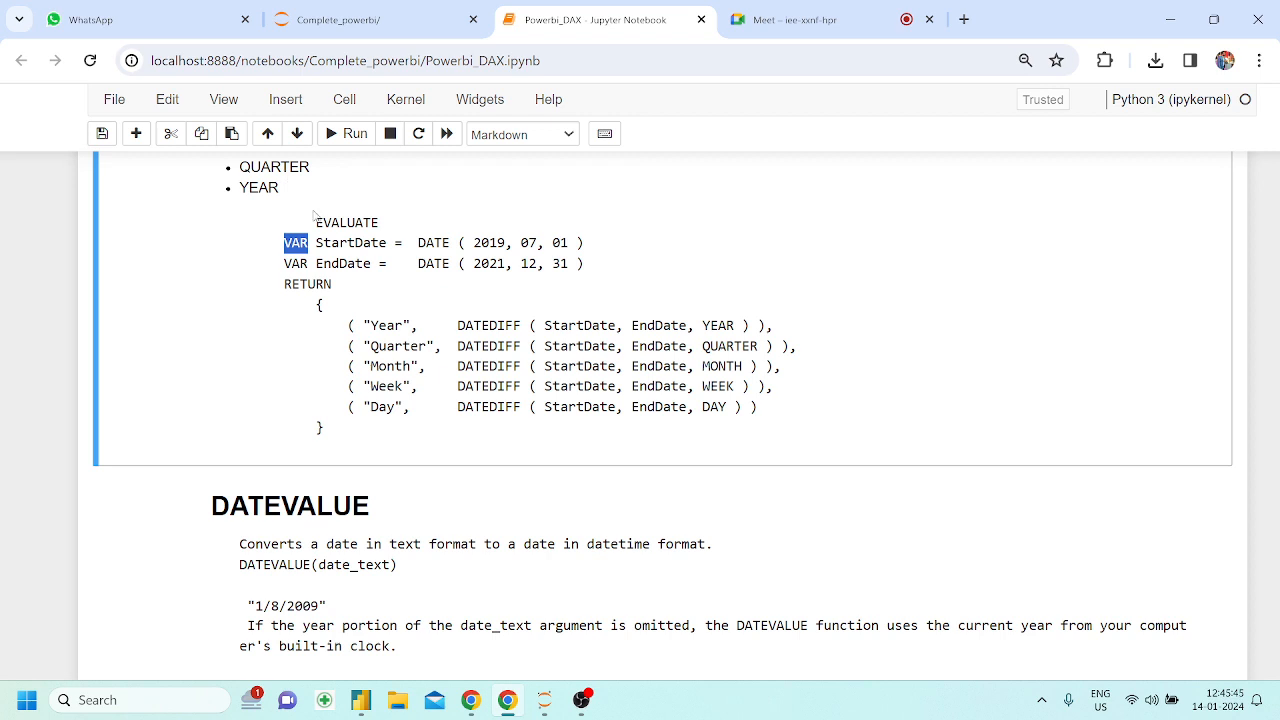
pyautogui.moveTo(315, 222); pyautogui.dragTo(373, 222)
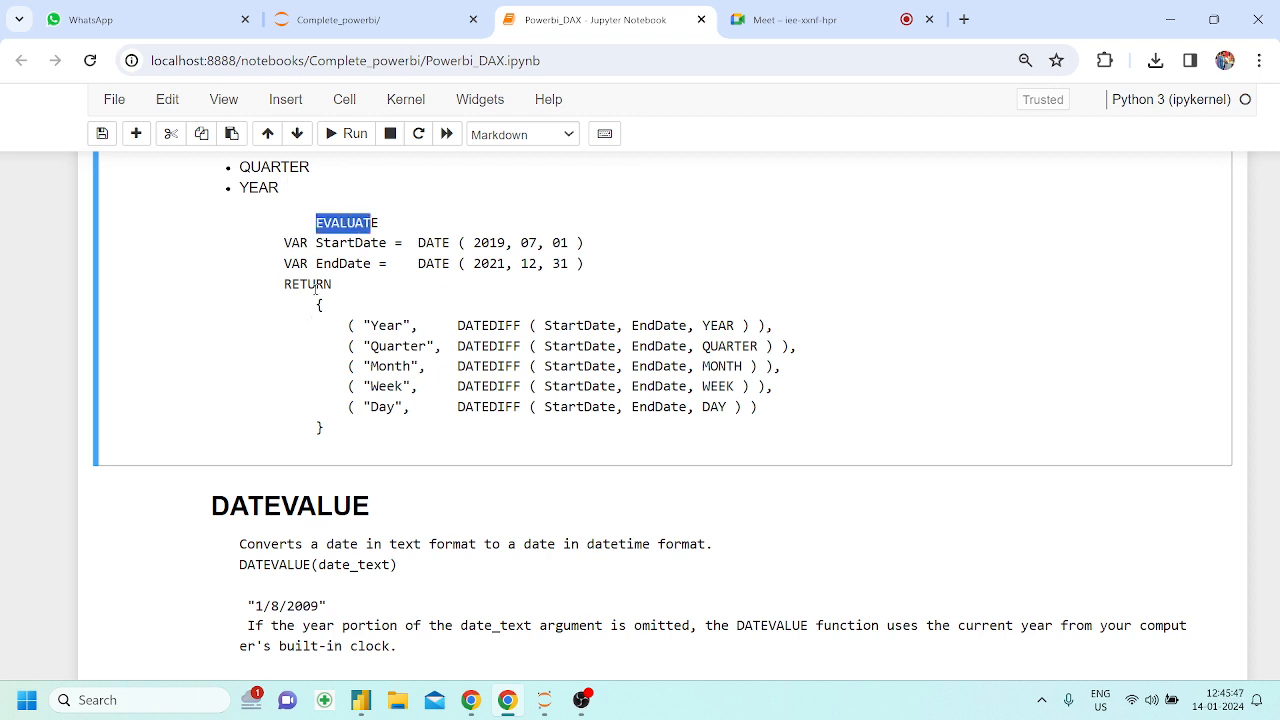
pyautogui.click(318, 298)
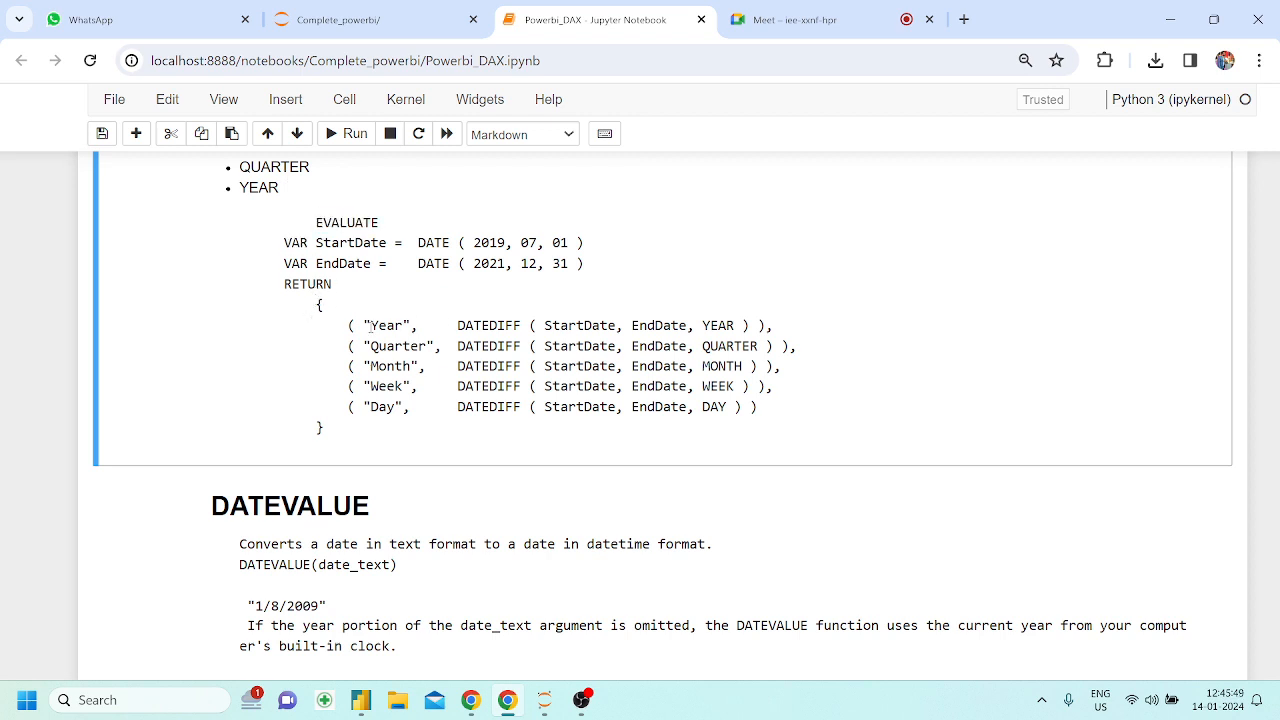
pyautogui.moveTo(457, 327); pyautogui.dragTo(525, 323)
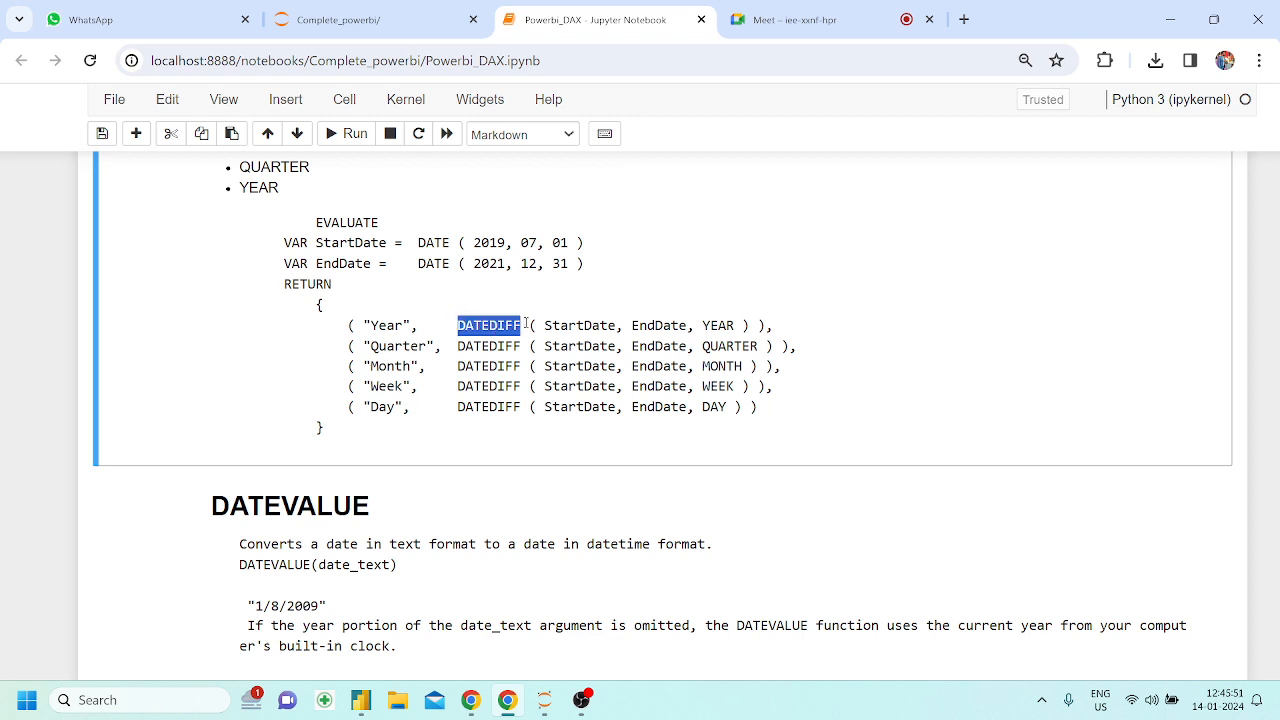
pyautogui.click(466, 326)
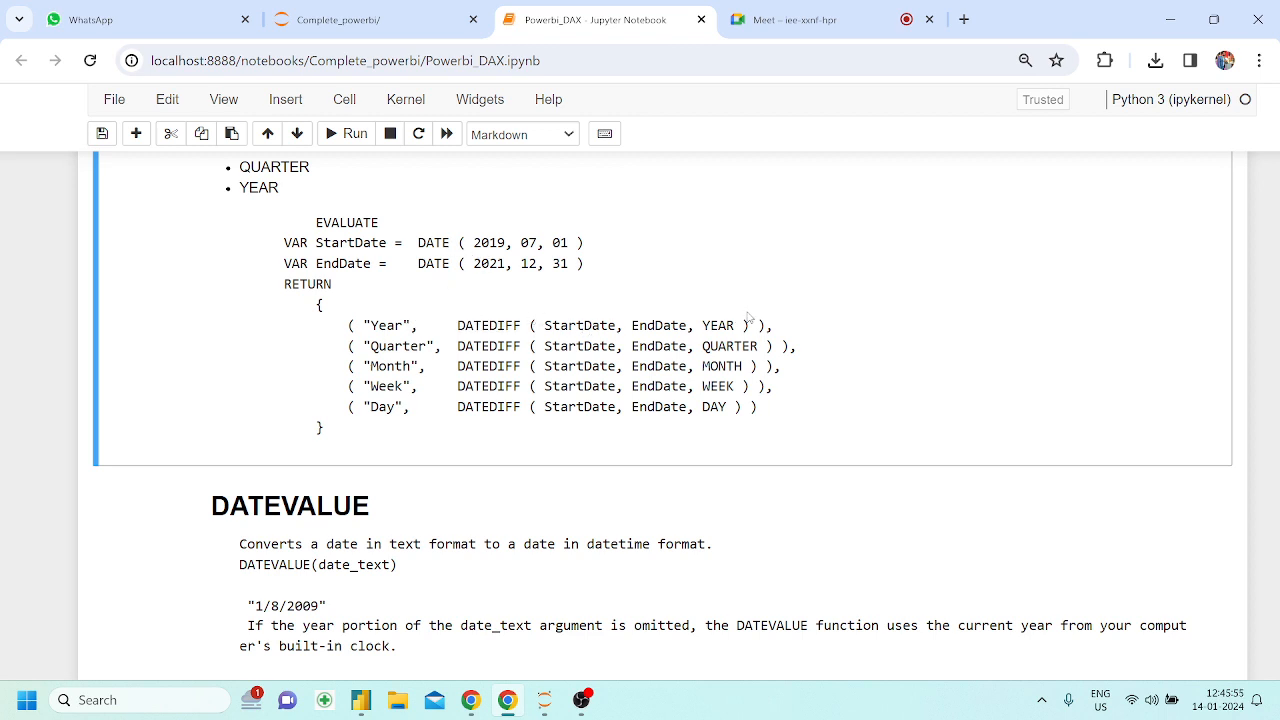
pyautogui.moveTo(703, 326); pyautogui.dragTo(718, 326)
# Switch to Power BI Desktop, copy the shipment delays formula into a new Orders1 calculated column, and name it shipment delays in hours
pyautogui.click(363, 697)
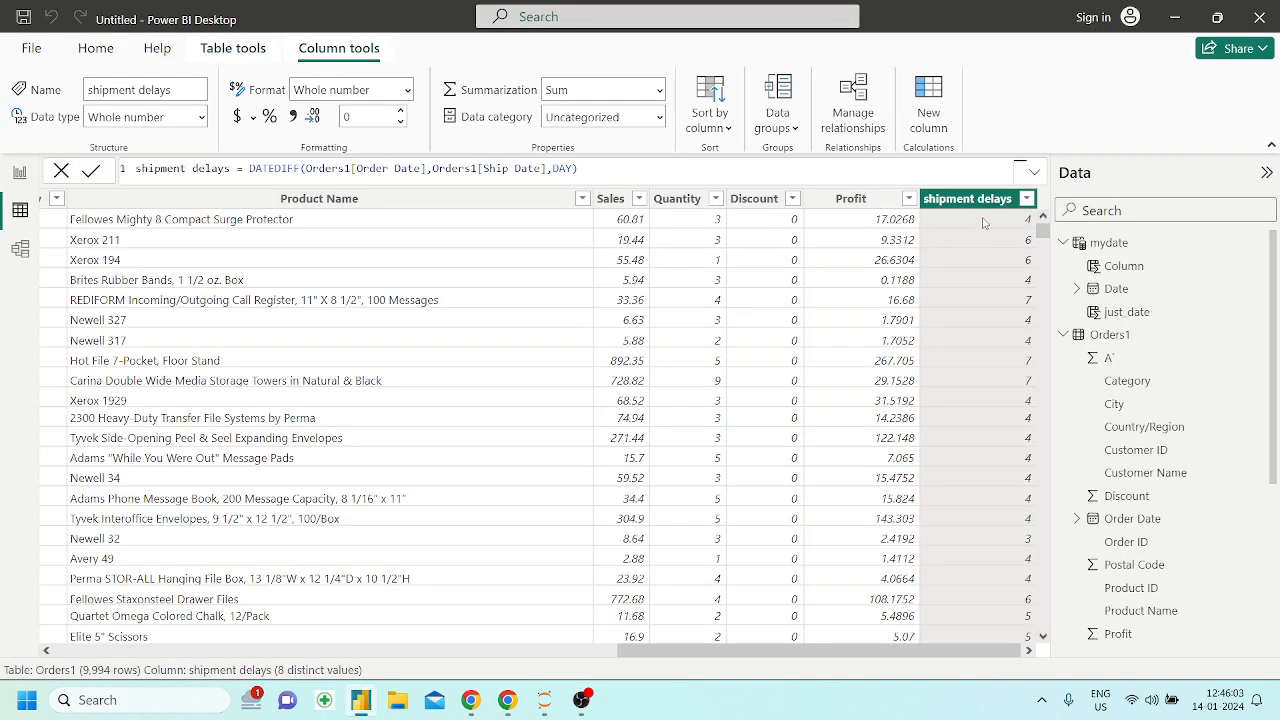
pyautogui.click(678, 170)
pyautogui.hotkey('ctrl', 'a')
pyautogui.hotkey('ctrl', 'c')
pyautogui.click(688, 170)
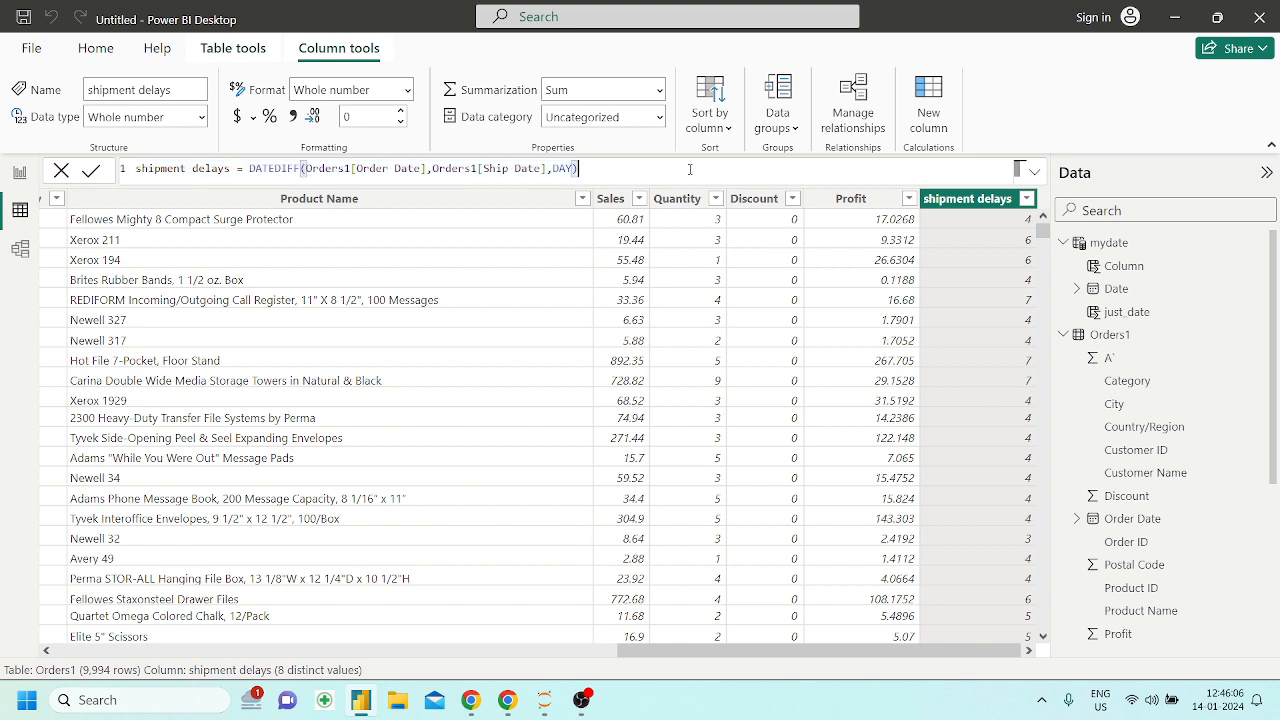
pyautogui.click(925, 105)
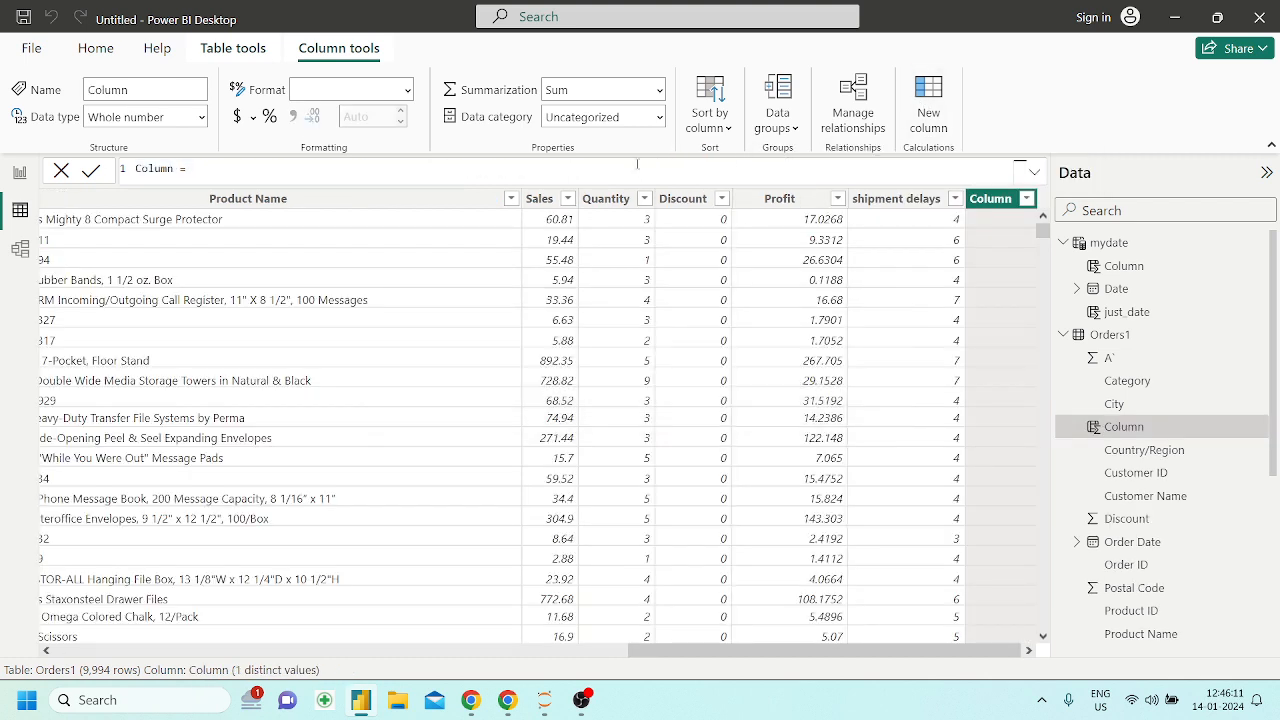
pyautogui.hotkey('ctrl', 'a')
pyautogui.hotkey('ctrl', 'v')
pyautogui.doubleClick(222, 169)
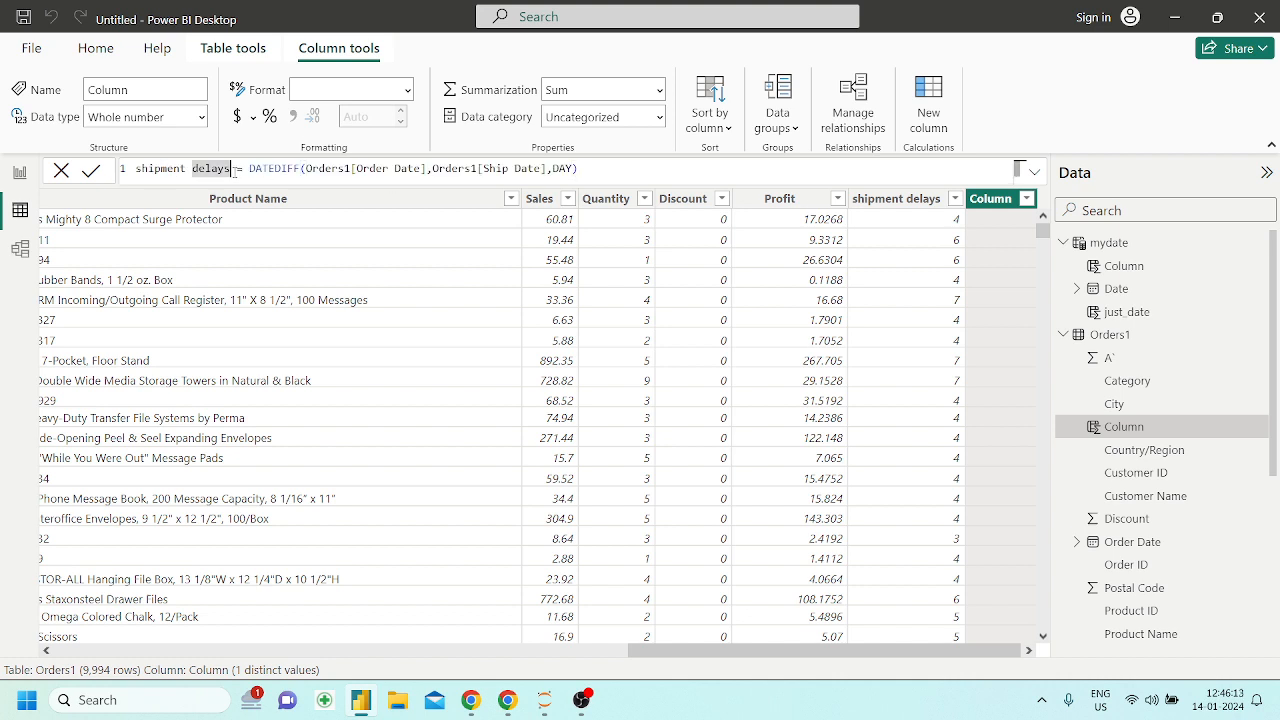
pyautogui.write('in hours')
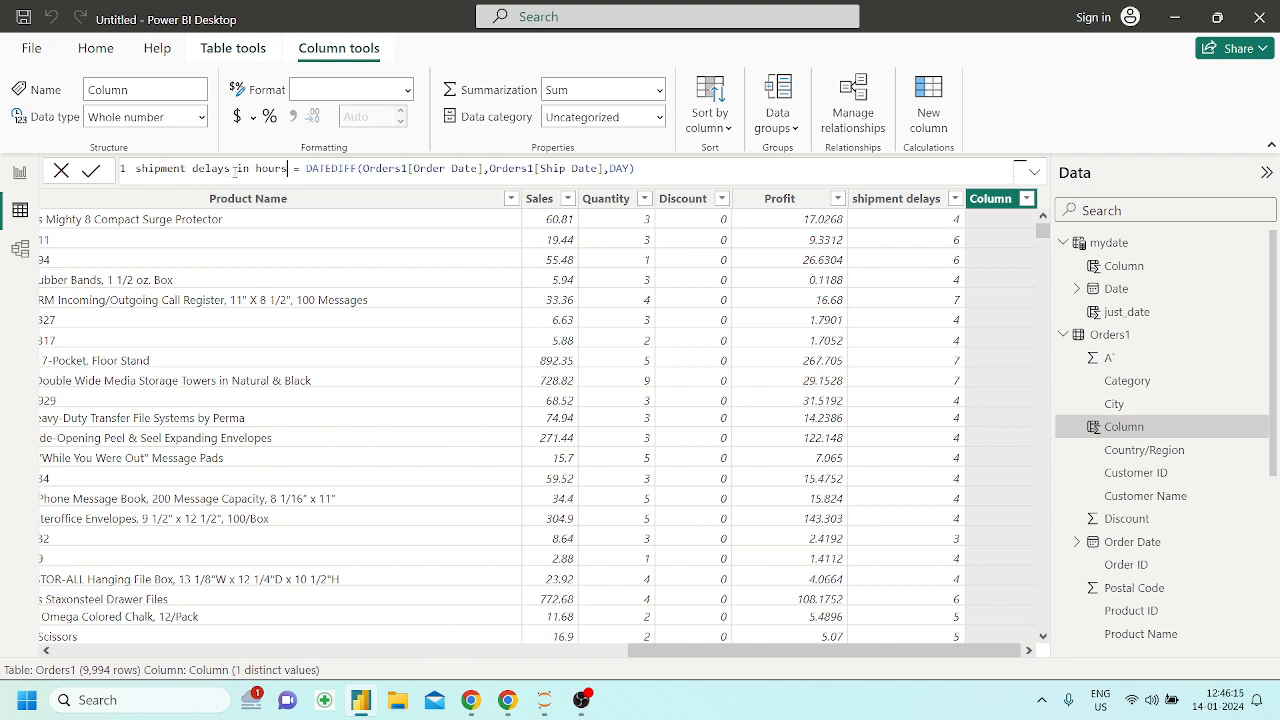
# Replace the DAY interval with HOUR in the shipment delays in hours formula and commit the column
pyautogui.click(630, 169)
pyautogui.press('BackSpace')
pyautogui.press('BackSpace')
pyautogui.press('BackSpace')
pyautogui.press('BackSpace')
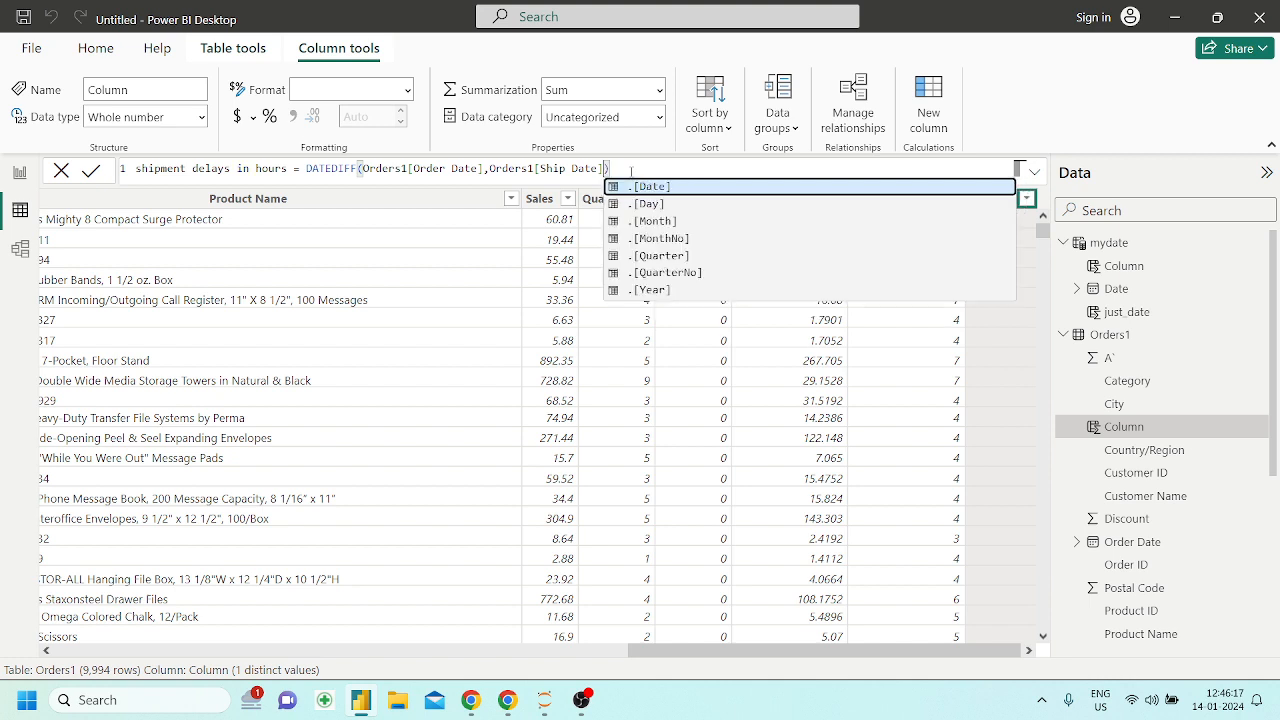
pyautogui.write(',')
pyautogui.press('Down')
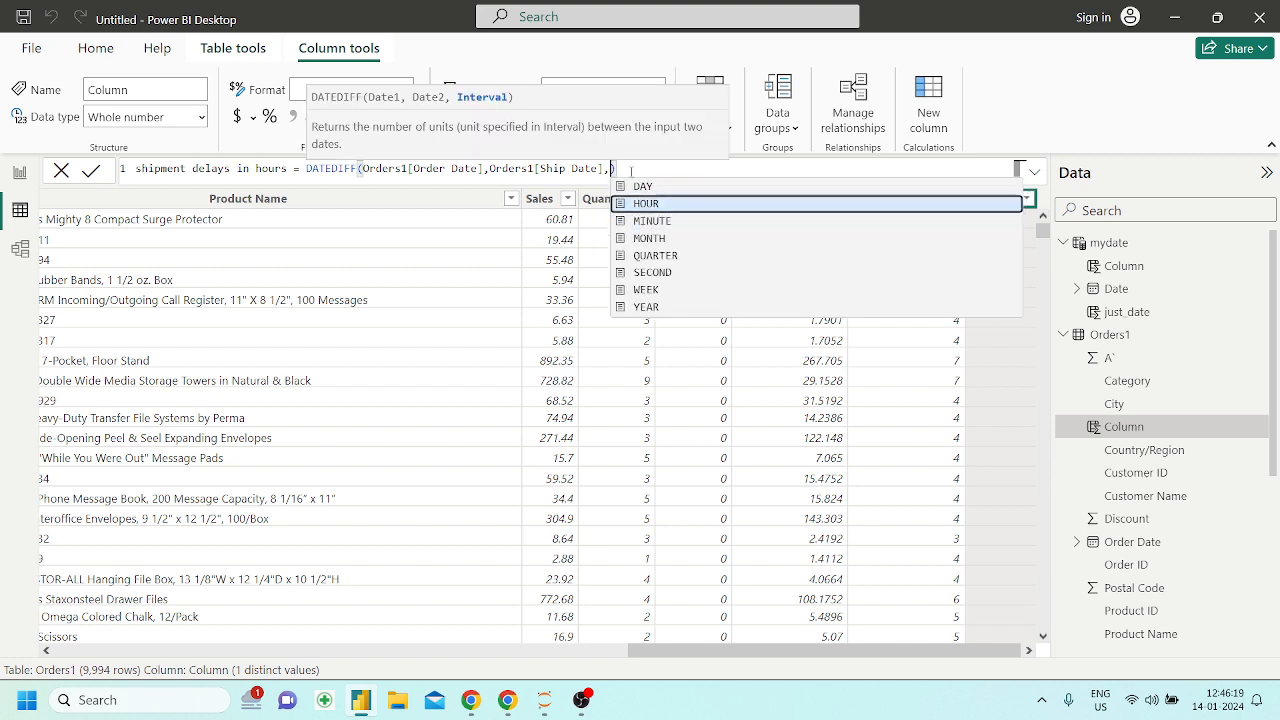
pyautogui.press('Tab')
pyautogui.press('Return')
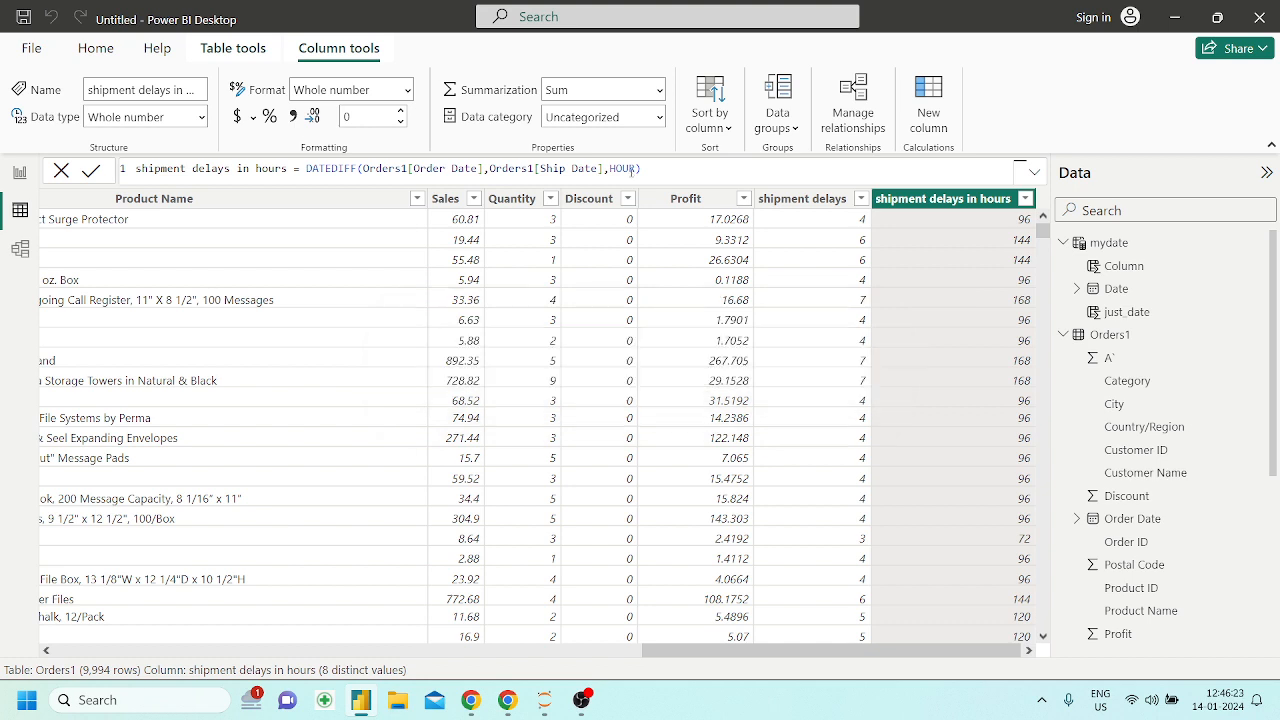
# Sort Orders1 by shipment delays in hours in descending order to inspect the largest delays, and clear the sort
pyautogui.click(1025, 199)
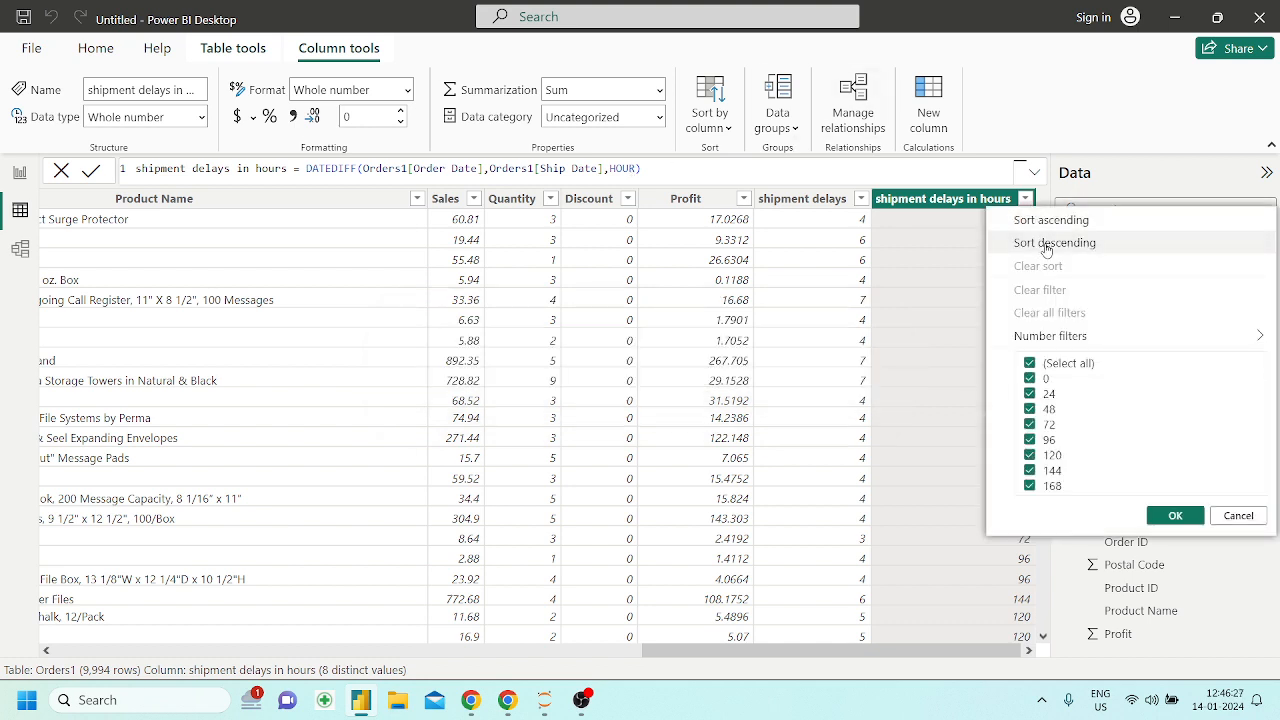
pyautogui.click(1048, 243)
pyautogui.scroll(-5, 954, 499)
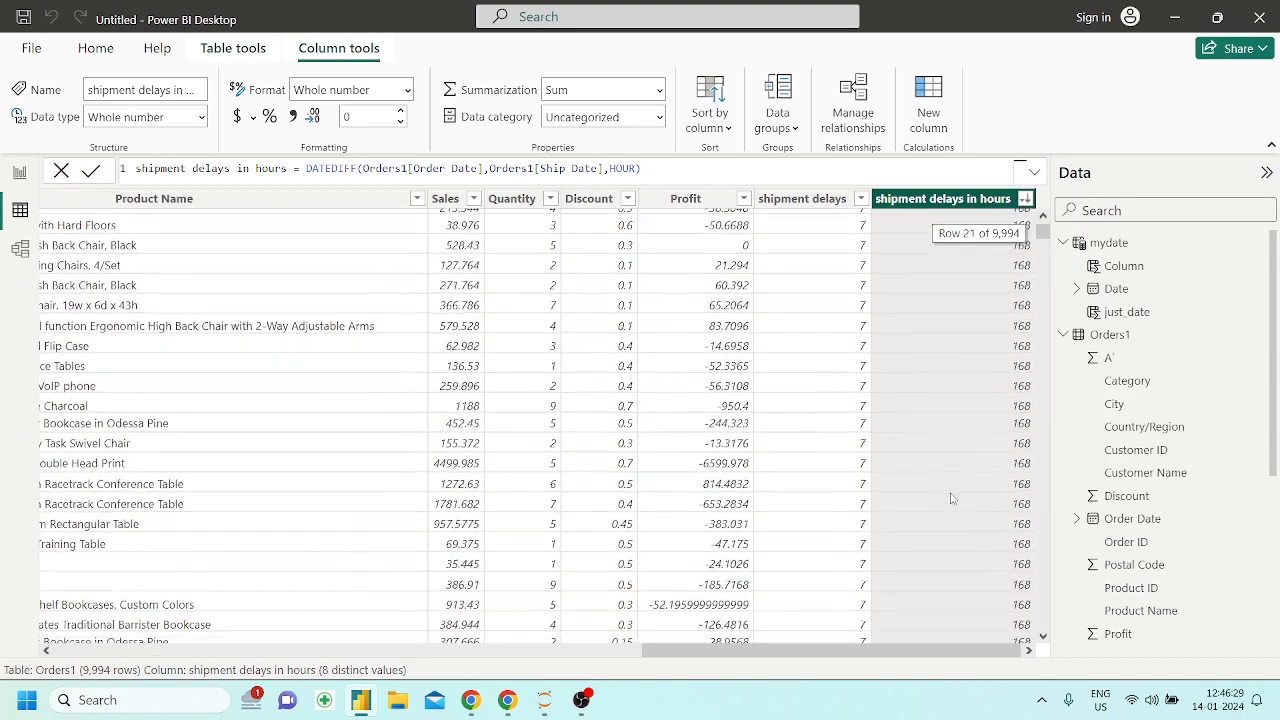
pyautogui.scroll(5, 954, 499)
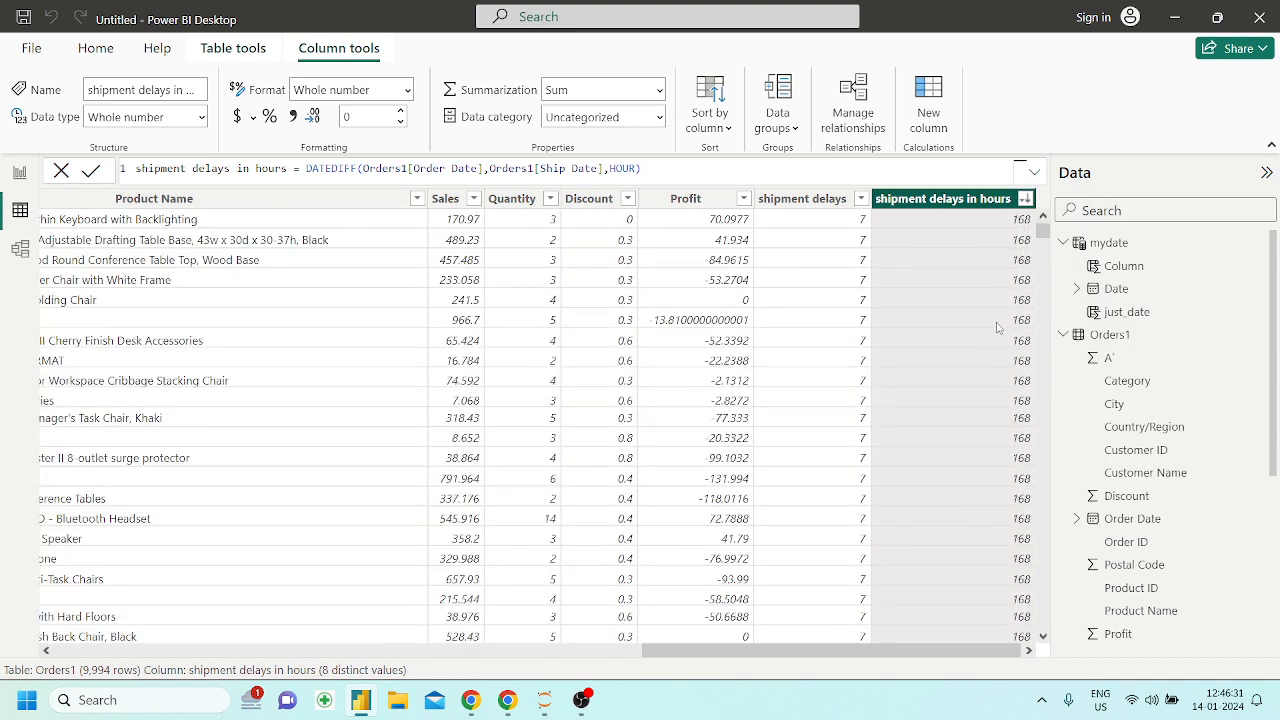
pyautogui.click(1025, 199)
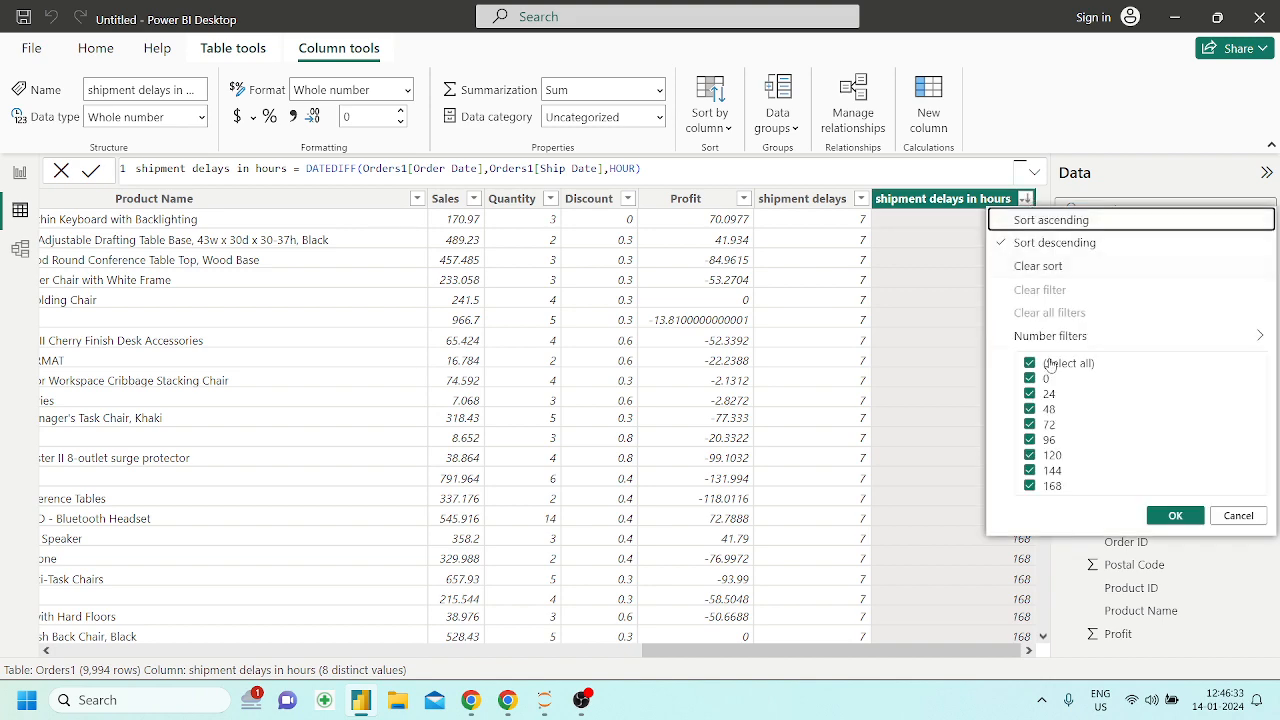
pyautogui.click(1038, 266)
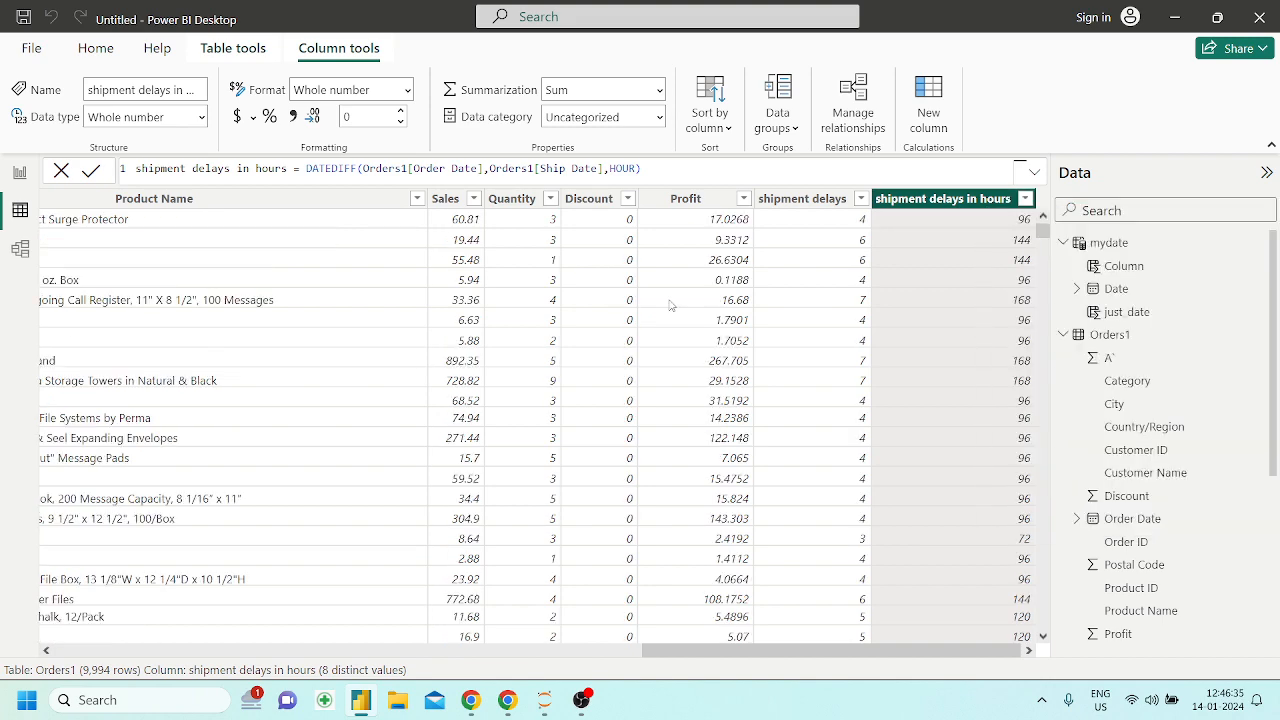
# Switch to the Powerbi_DAX notebook in Chrome and read the DATEVALUE section with its text date format and example
pyautogui.click(508, 699)
pyautogui.scroll(-3, 410, 506)
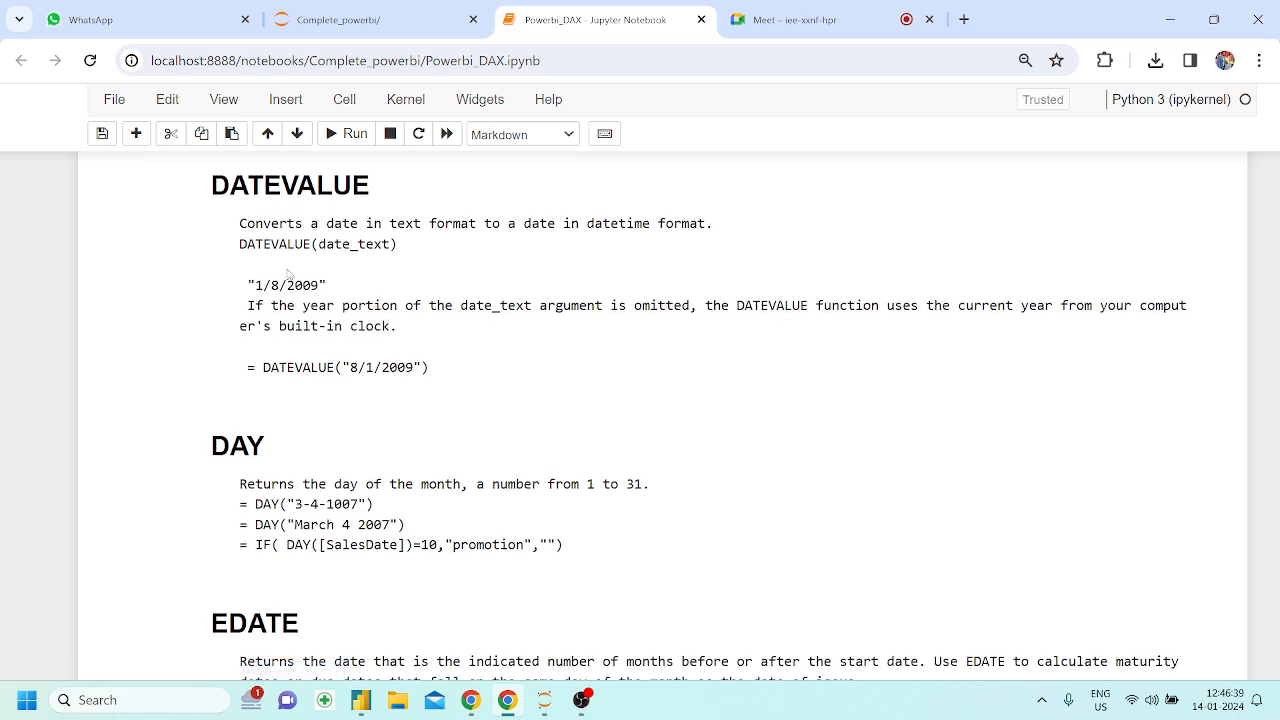
pyautogui.moveTo(212, 185); pyautogui.dragTo(372, 186)
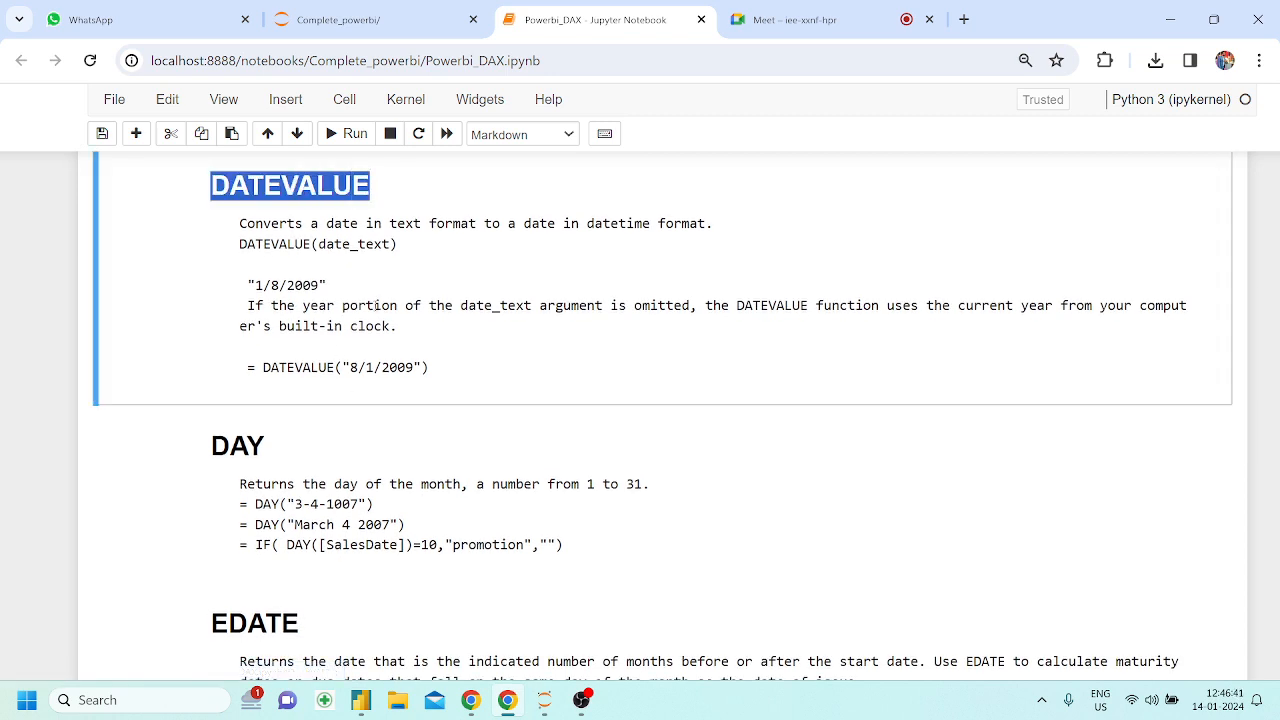
pyautogui.click(372, 310)
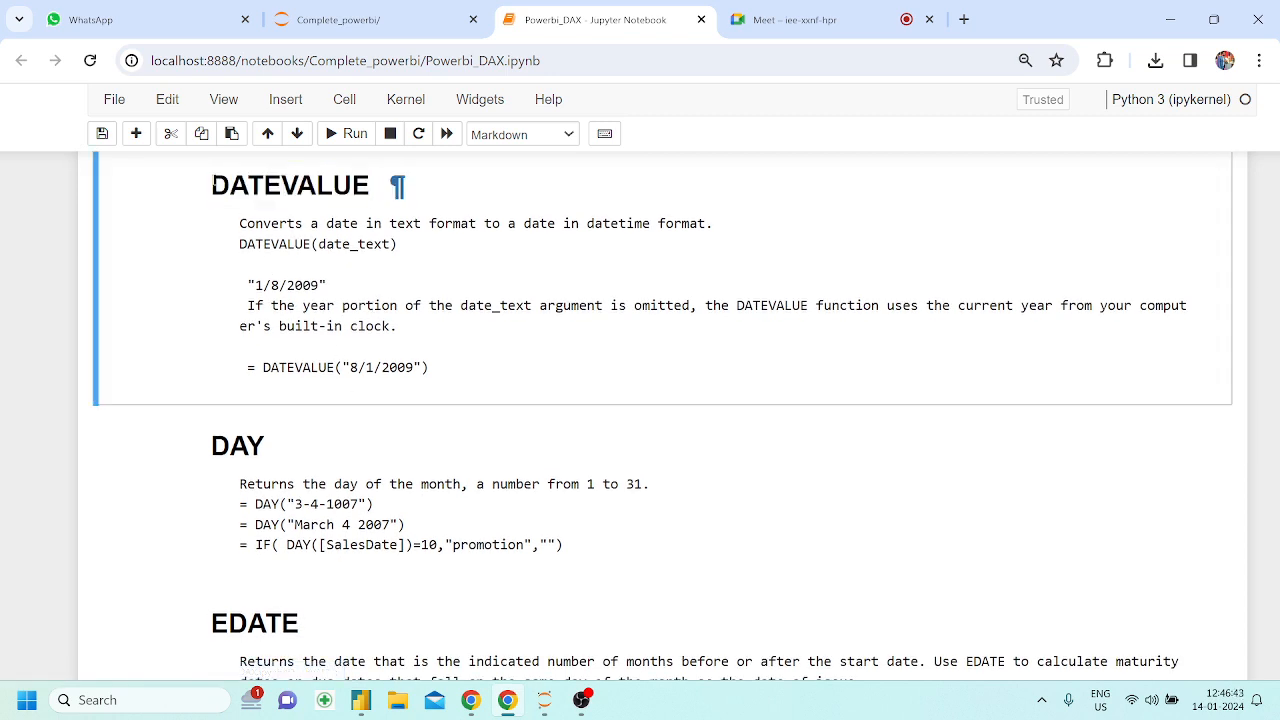
pyautogui.moveTo(213, 186); pyautogui.dragTo(380, 186)
pyautogui.moveTo(248, 286); pyautogui.dragTo(303, 286)
pyautogui.moveTo(349, 367); pyautogui.dragTo(410, 367)
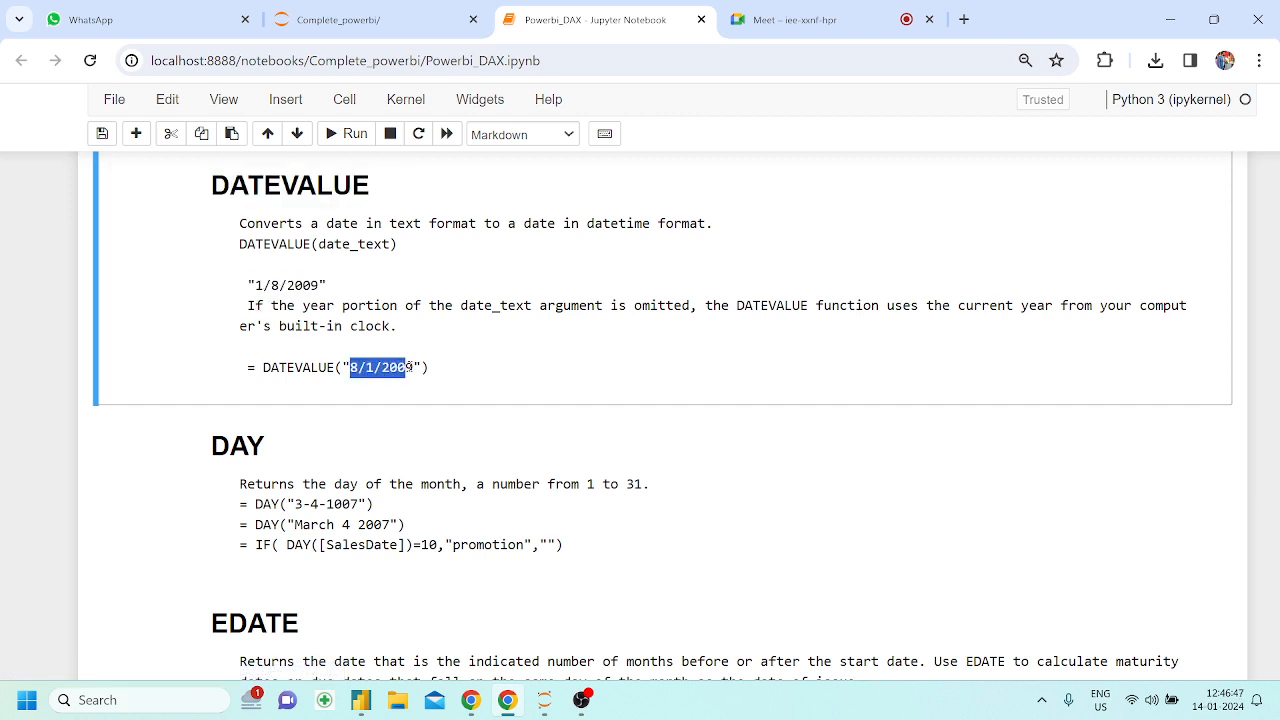
pyautogui.click(299, 302)
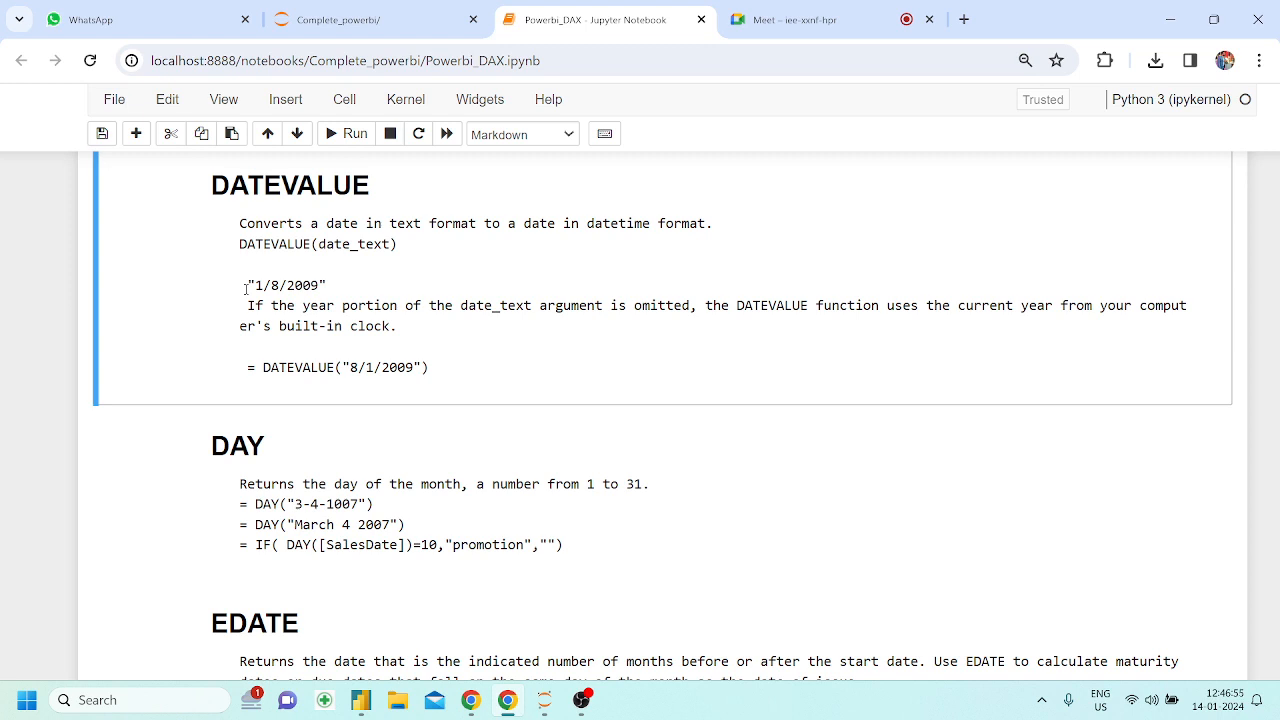
# Read the DAY section of the notebook and examine its "3-4-1007" example
pyautogui.scroll(-1, 245, 289)
pyautogui.moveTo(211, 358); pyautogui.dragTo(255, 360)
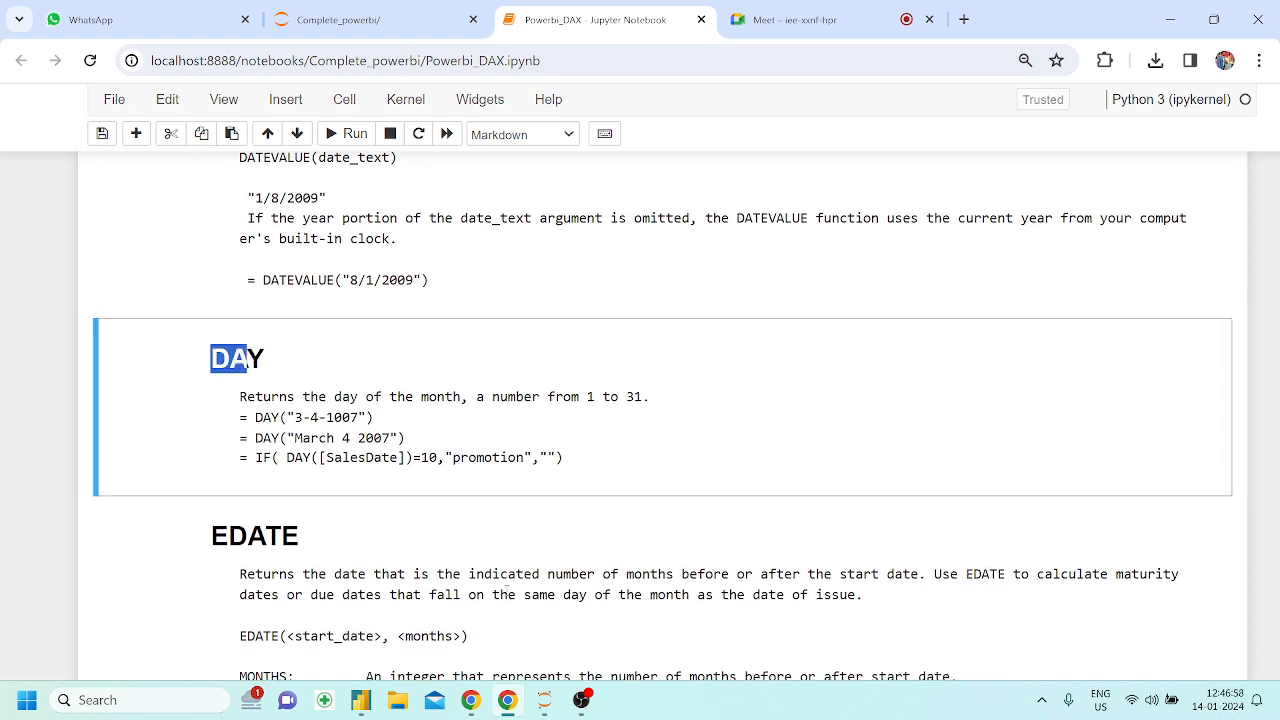
pyautogui.click(361, 700)
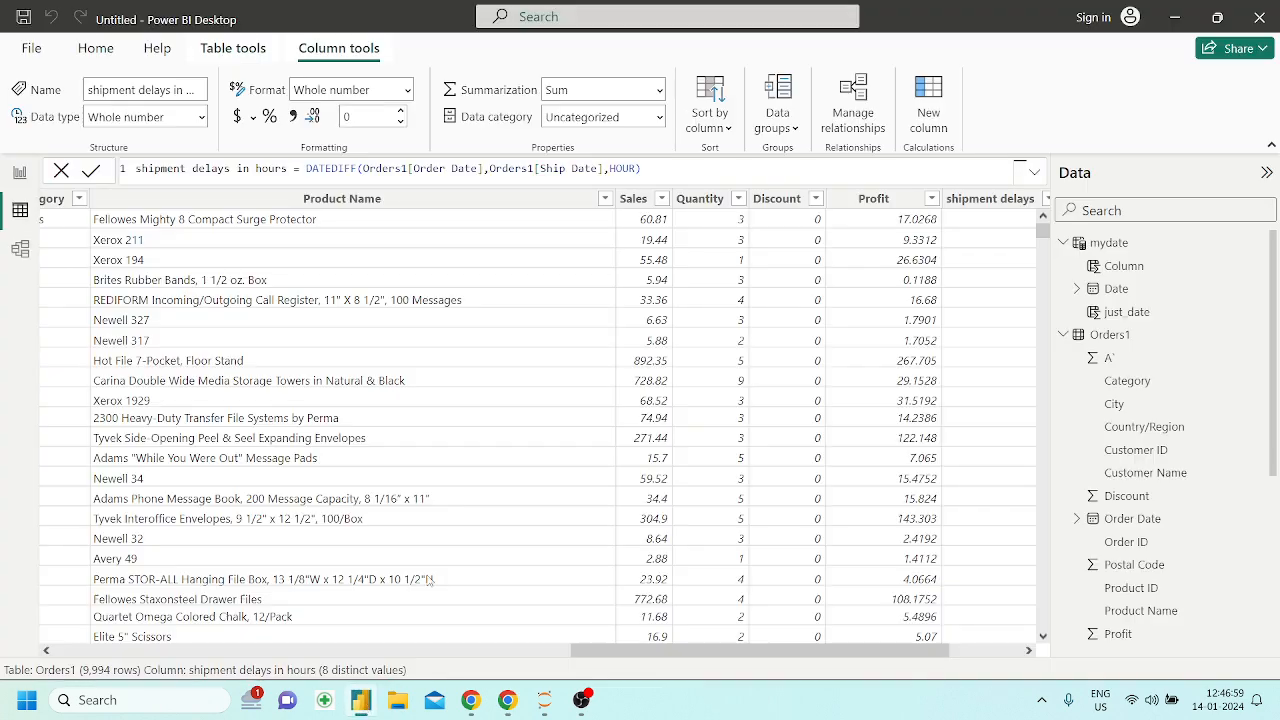
pyautogui.click(504, 704)
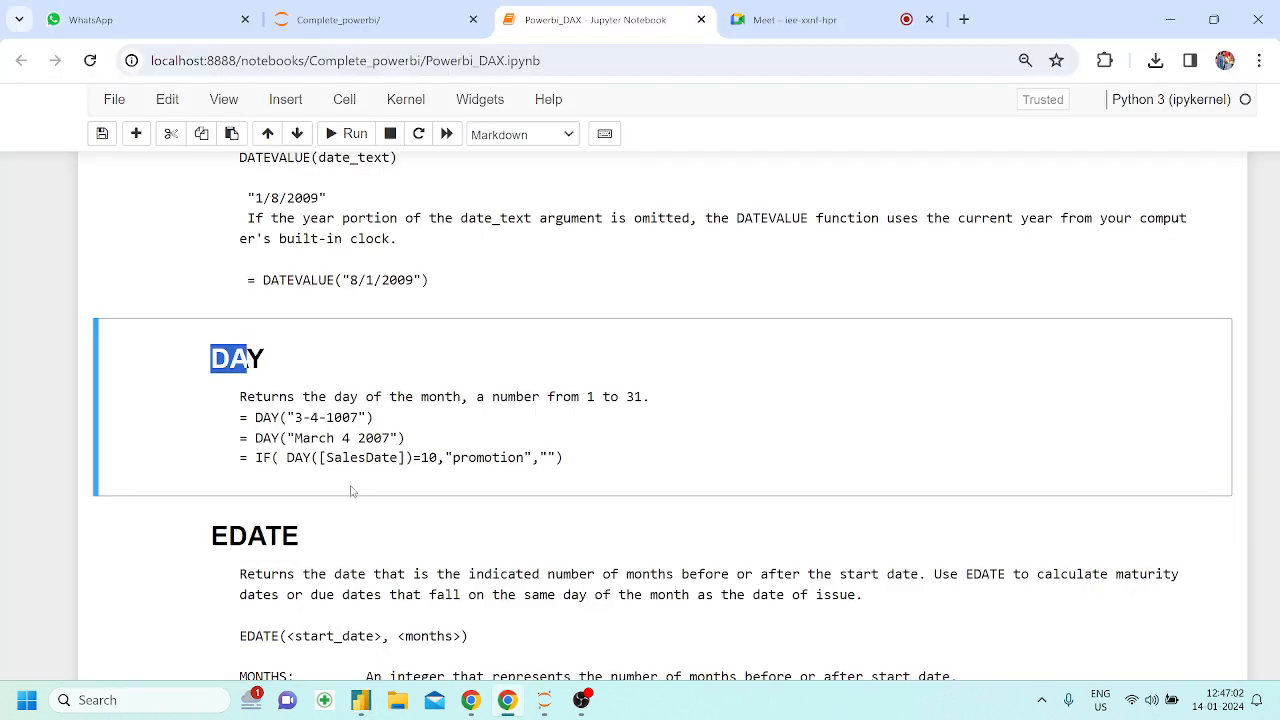
pyautogui.click(278, 418)
pyautogui.moveTo(278, 418); pyautogui.dragTo(342, 418)
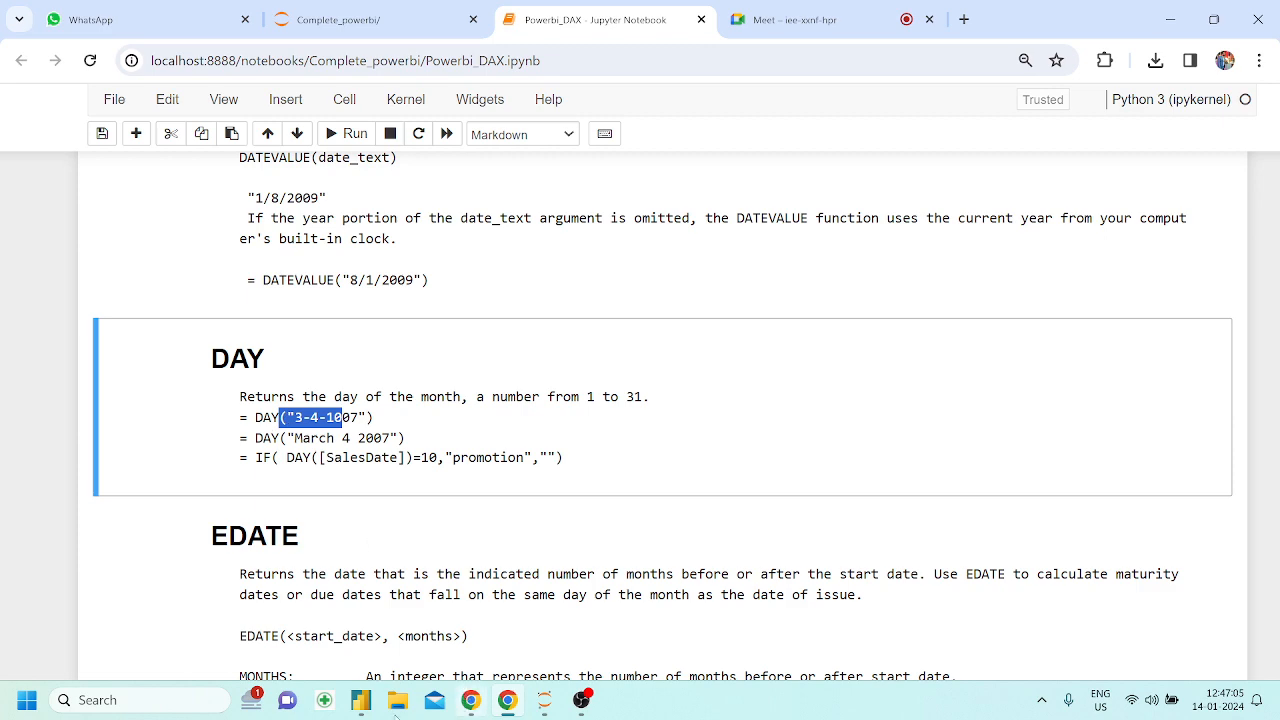
# Switch to Power BI Desktop and review the DAY formula of the just_date column in the mydate table
pyautogui.click(376, 708)
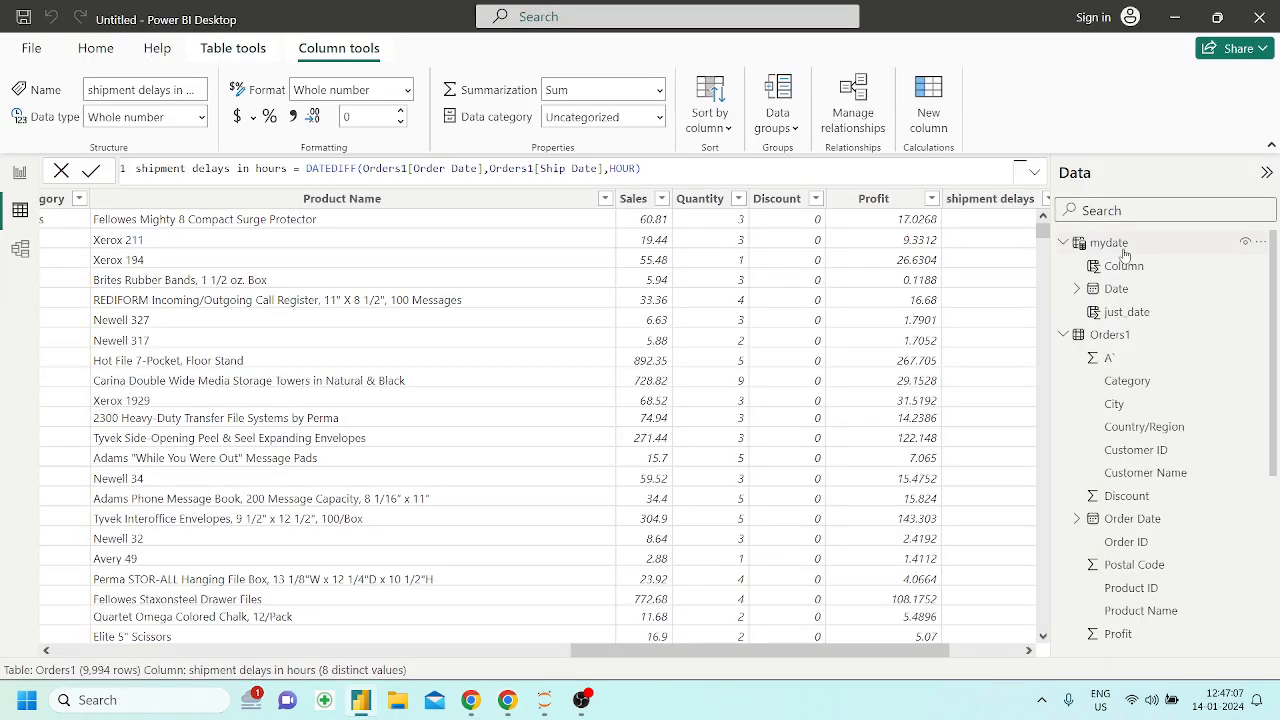
pyautogui.click(1120, 246)
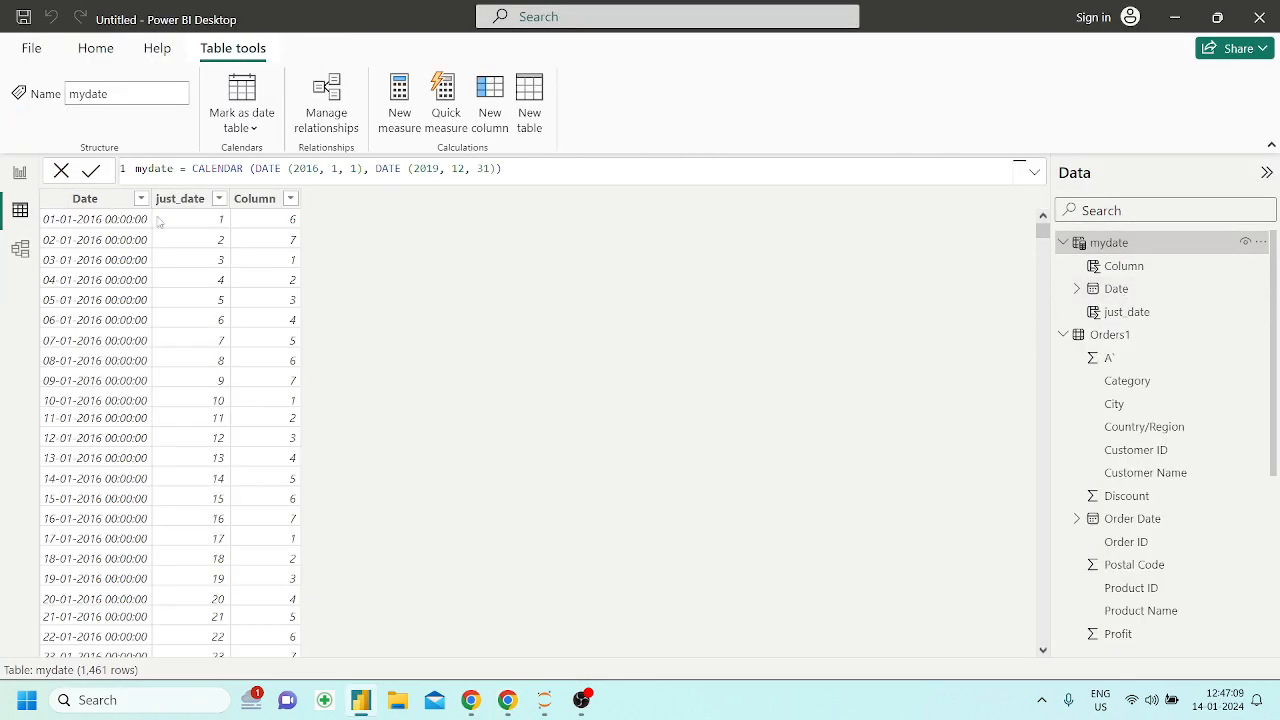
pyautogui.click(200, 212)
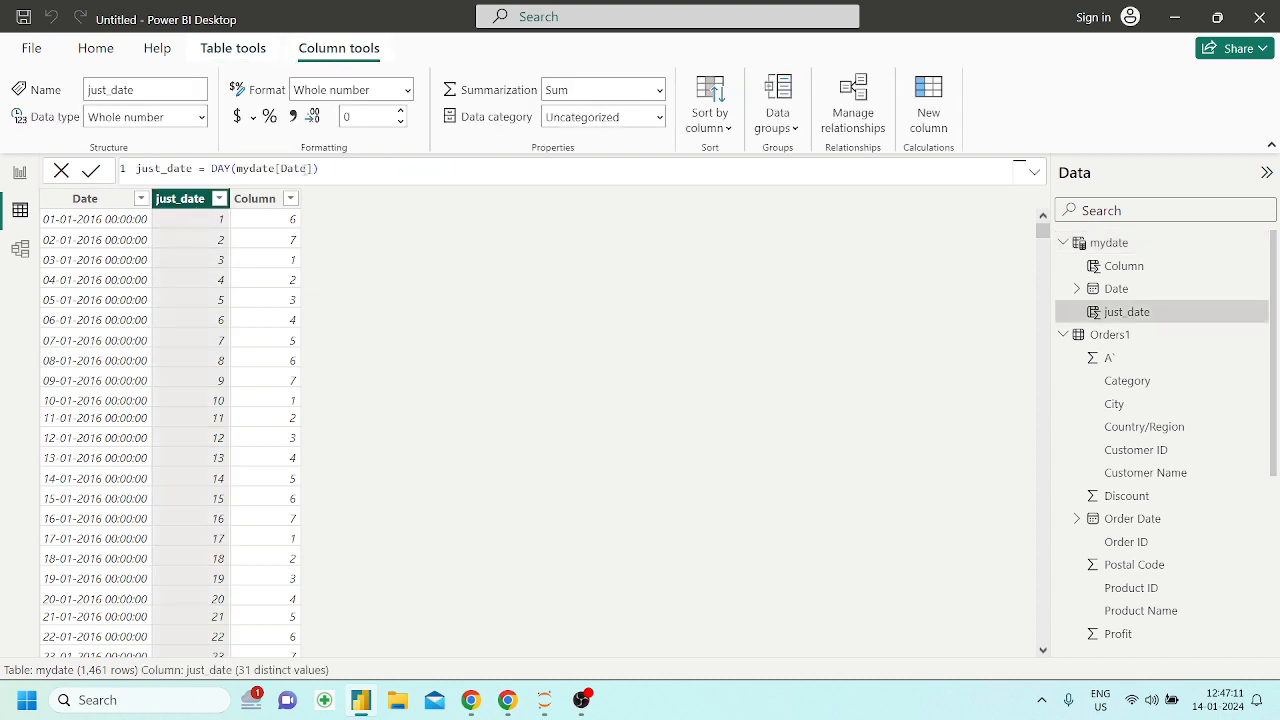
pyautogui.moveTo(205, 168); pyautogui.dragTo(295, 197)
# Return to the notebook in Chrome and examine the DAY examples using "March 4 2007" and the IF promotion condition
pyautogui.click(508, 700)
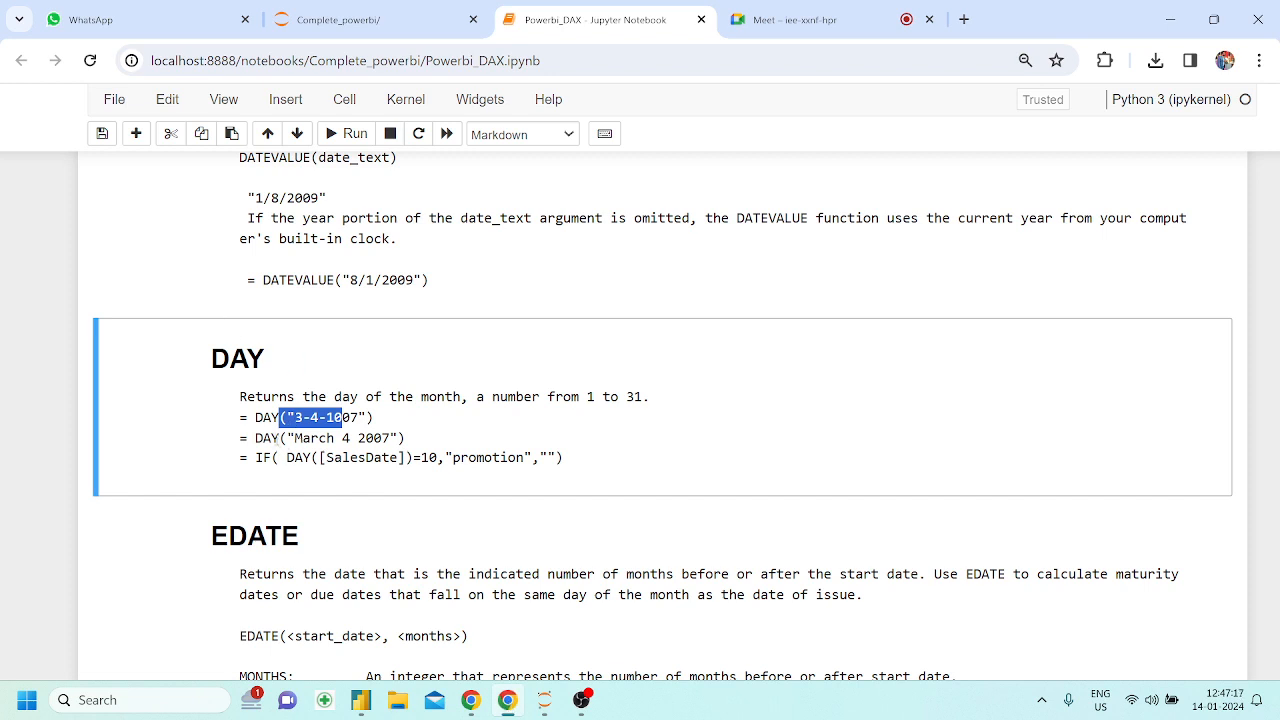
pyautogui.moveTo(280, 438); pyautogui.dragTo(383, 439)
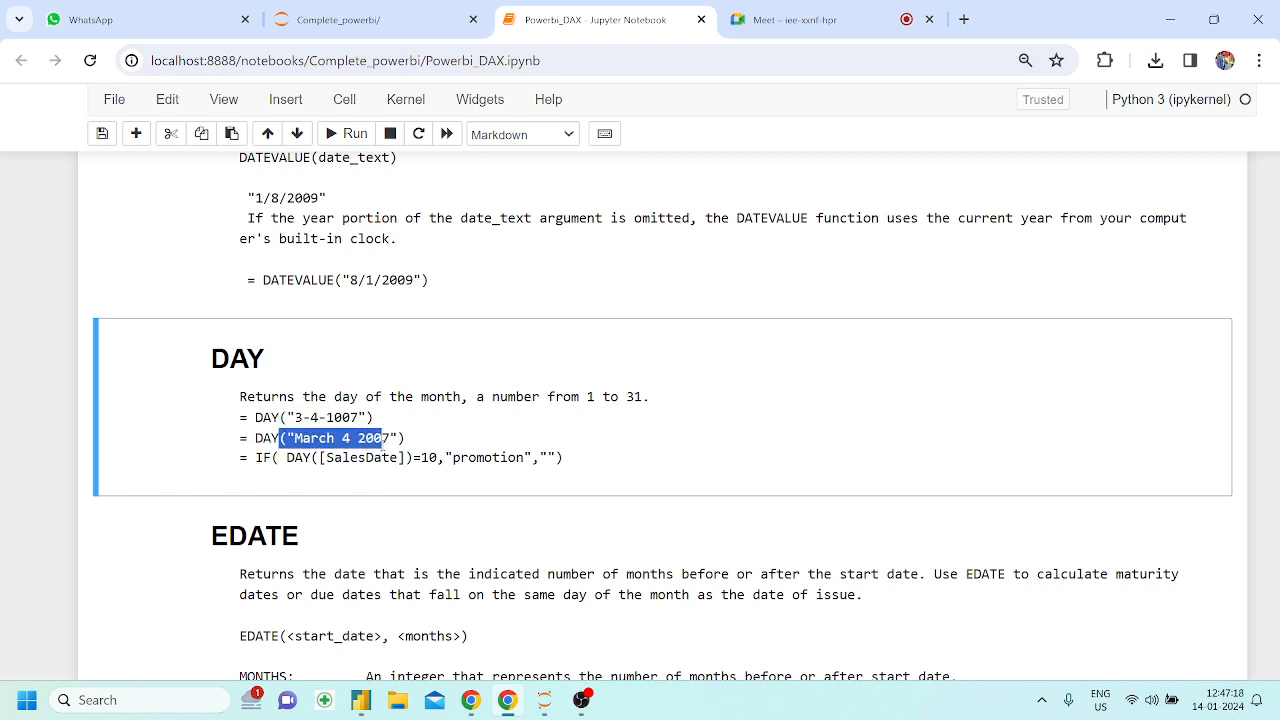
pyautogui.click(345, 451)
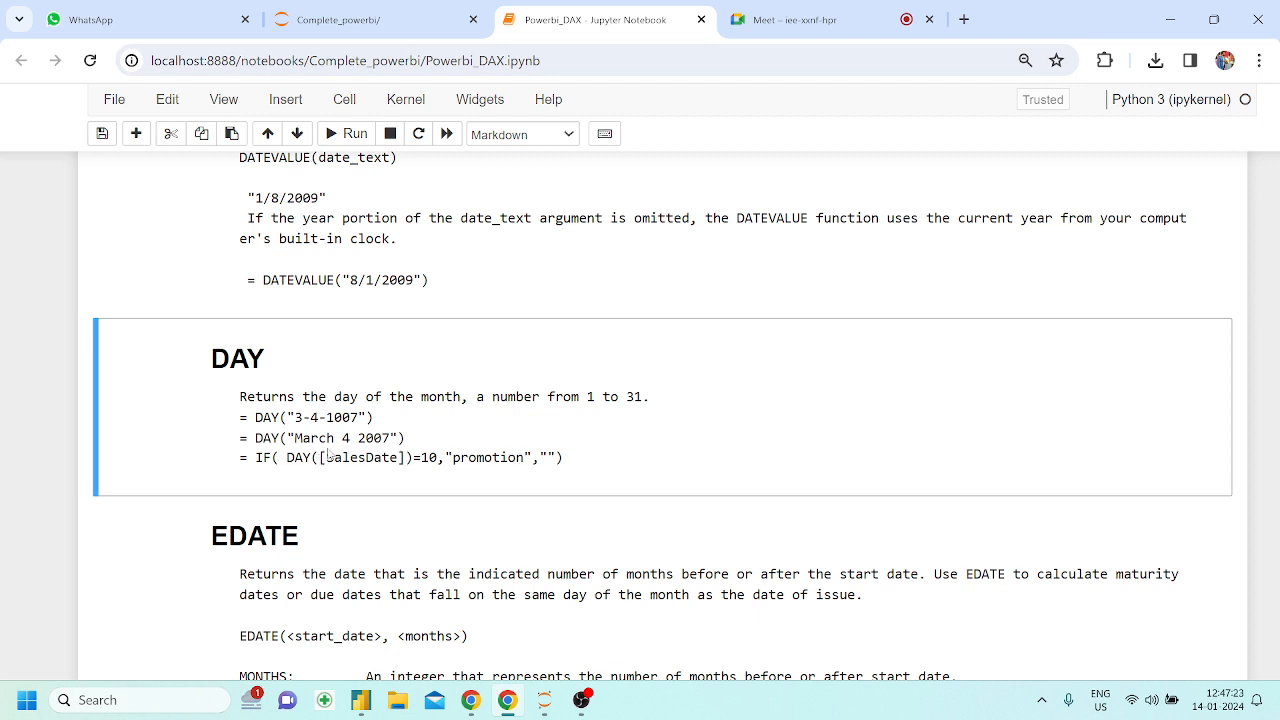
pyautogui.moveTo(279, 457); pyautogui.dragTo(430, 457)
pyautogui.click(428, 454)
pyautogui.scroll(3, 428, 454)
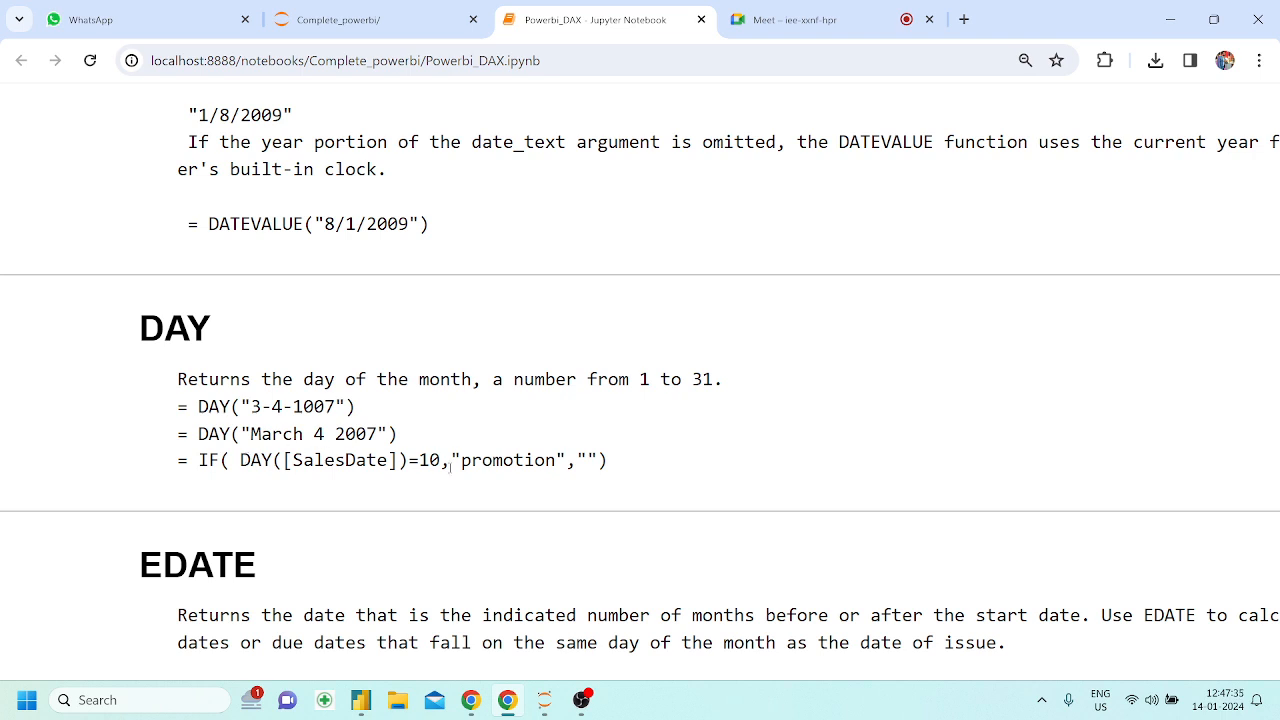
# Examine the DAY section's IF( DAY([SalesDate])=10,"promotion","") example, comparing its condition and results with the "3-4-1007" example
pyautogui.moveTo(450, 466); pyautogui.dragTo(428, 462)
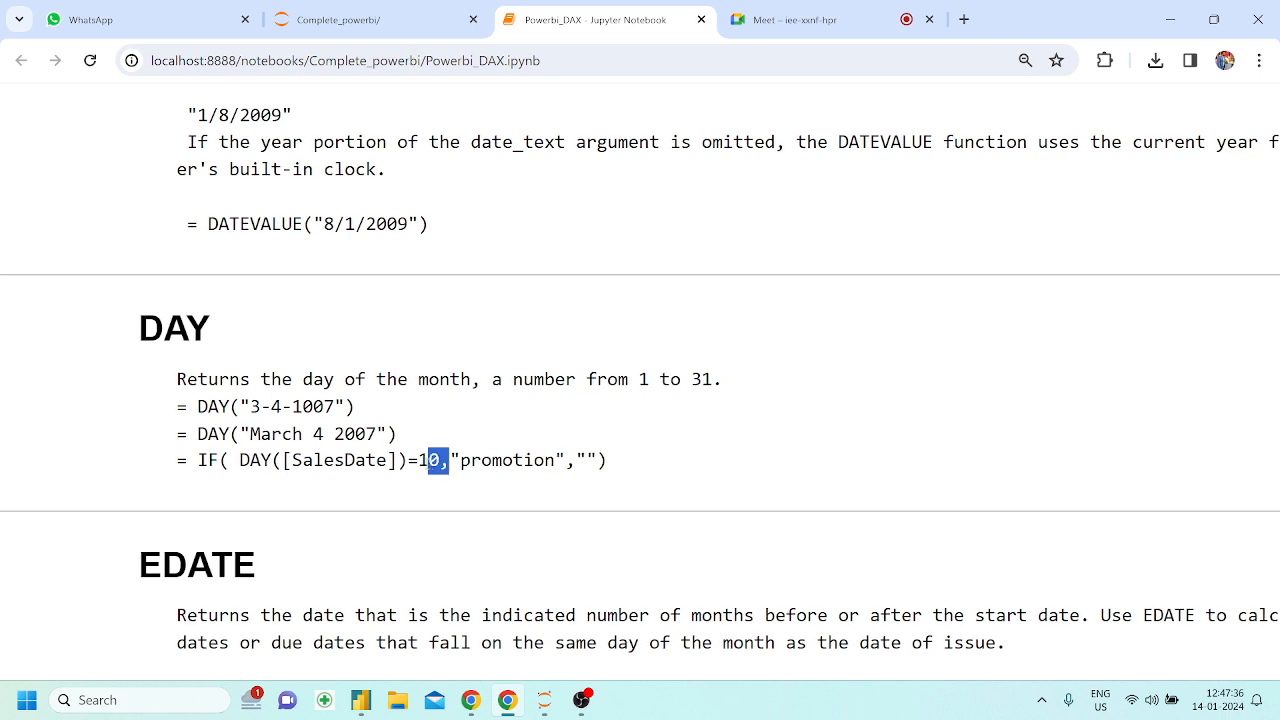
pyautogui.click(560, 460)
pyautogui.moveTo(597, 460); pyautogui.dragTo(578, 460)
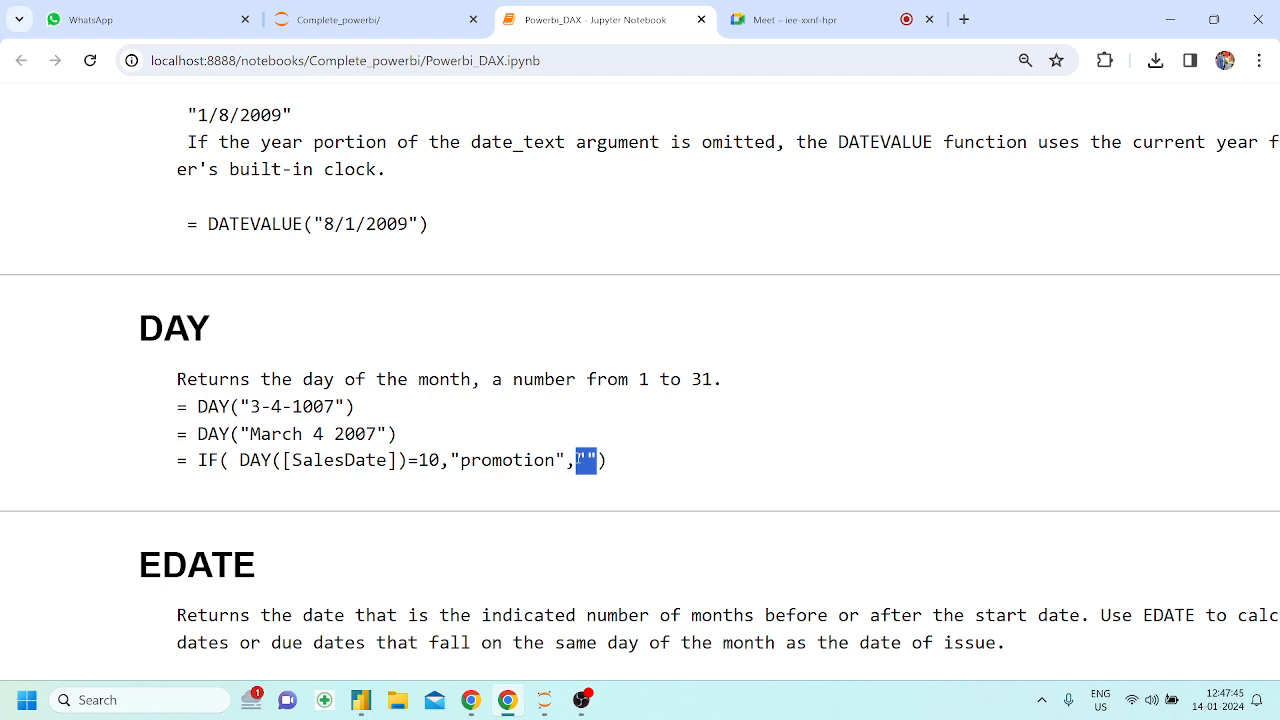
pyautogui.click(634, 474)
pyautogui.moveTo(408, 465); pyautogui.dragTo(337, 465)
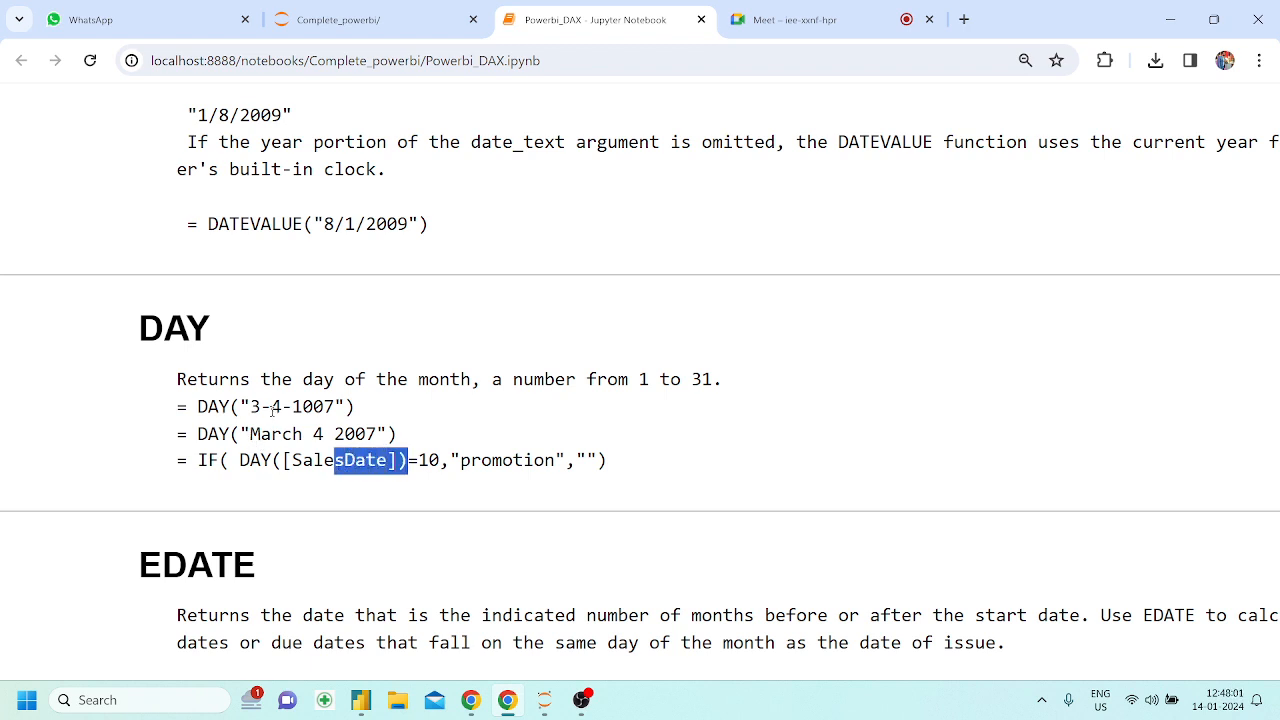
pyautogui.moveTo(250, 407); pyautogui.dragTo(262, 407)
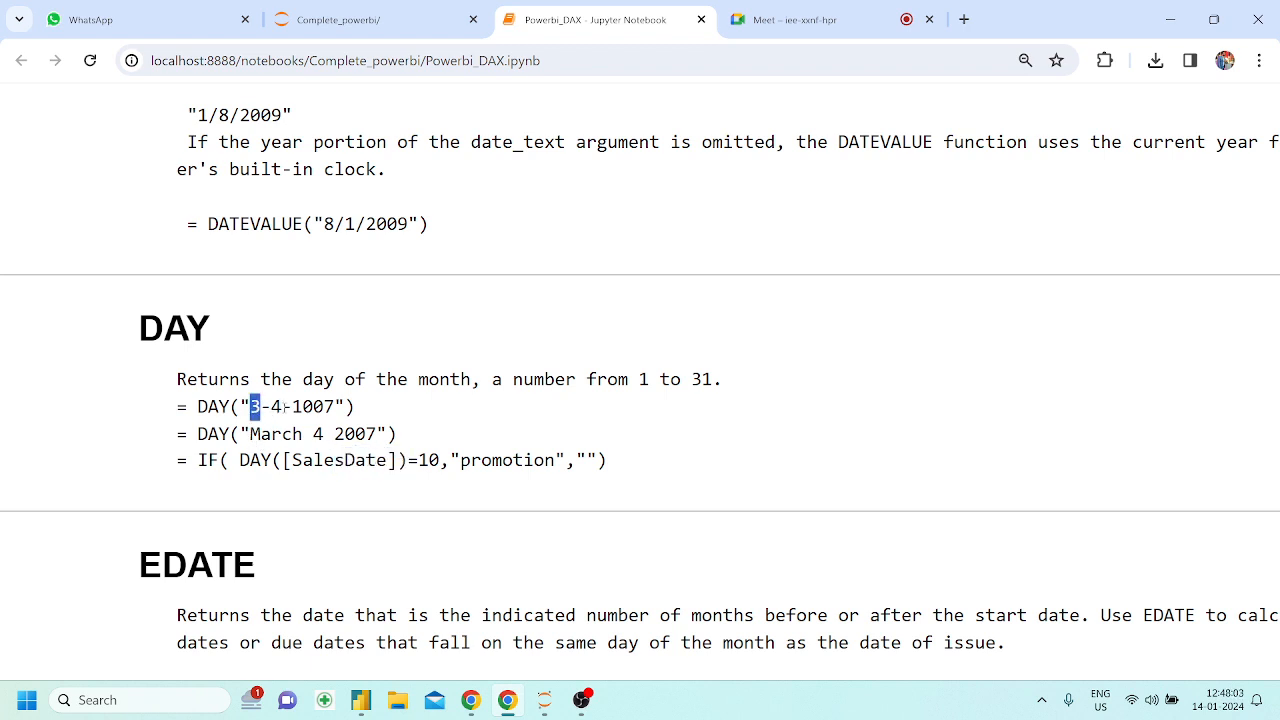
pyautogui.moveTo(418, 461); pyautogui.dragTo(524, 461)
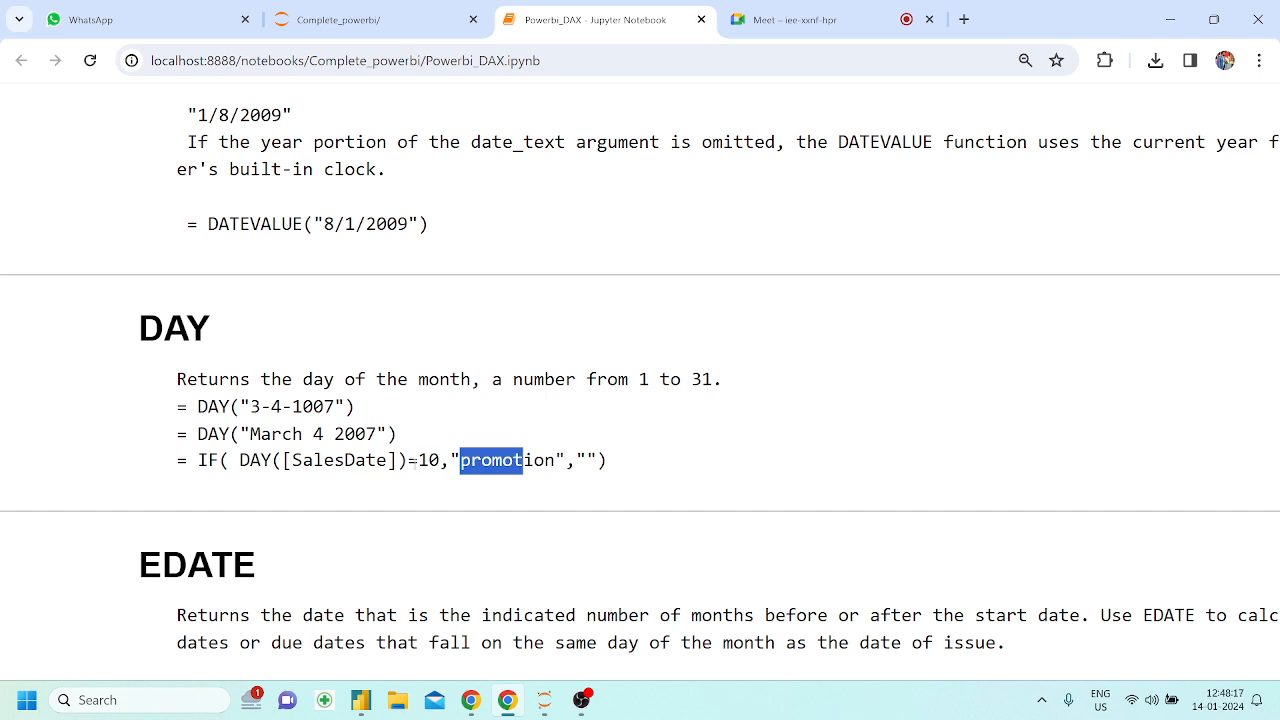
pyautogui.click(540, 468)
pyautogui.moveTo(636, 472); pyautogui.dragTo(206, 462)
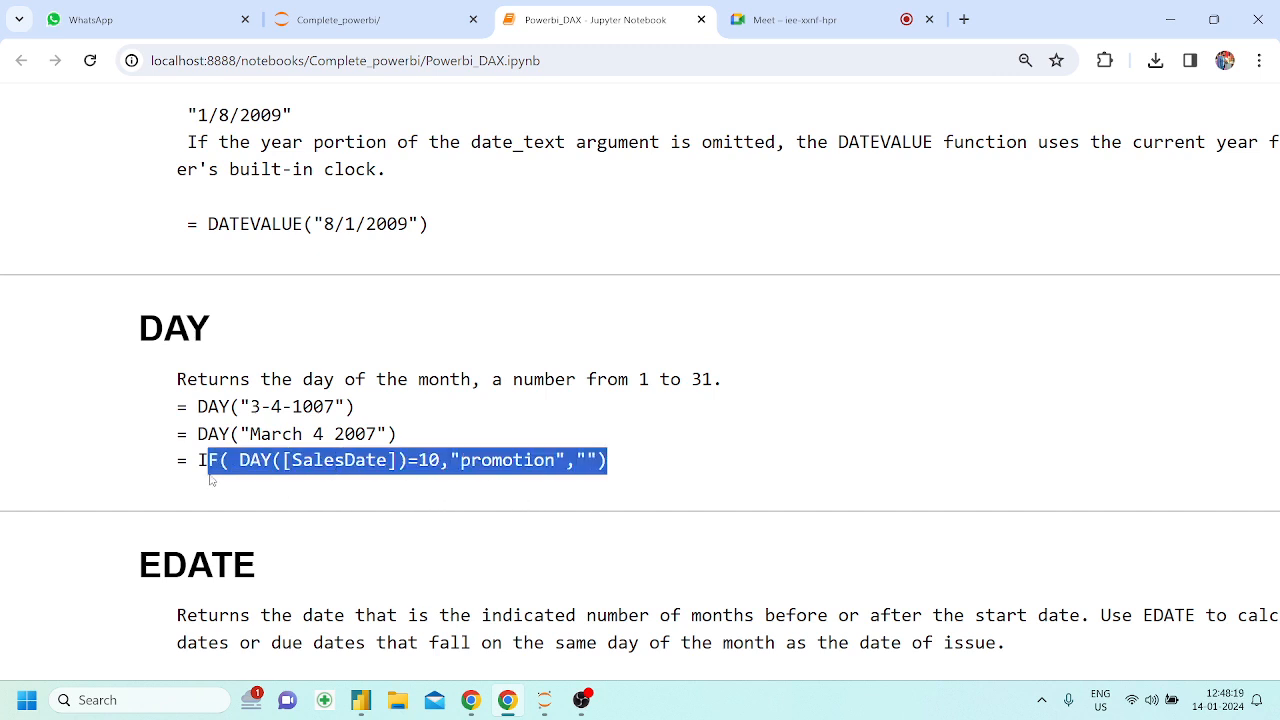
pyautogui.click(334, 527)
# Switch to Power BI Desktop and add a new calculated column to the mydate table
pyautogui.click(364, 702)
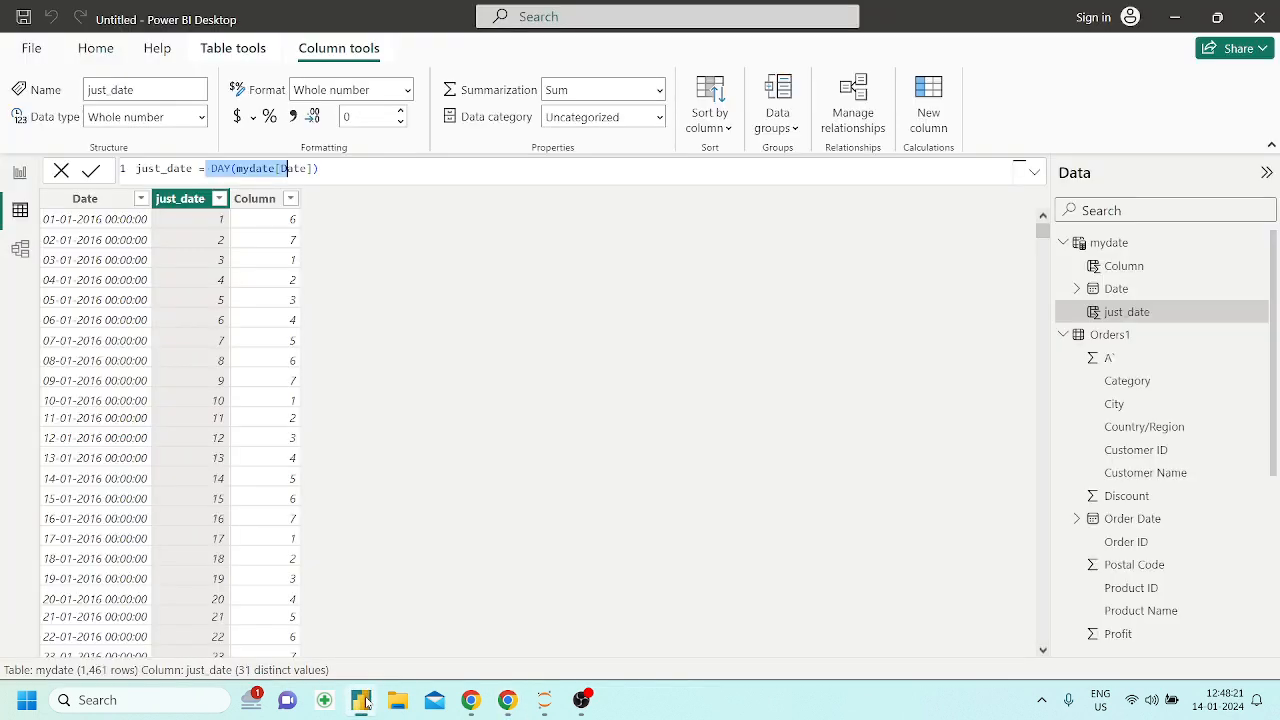
pyautogui.click(462, 307)
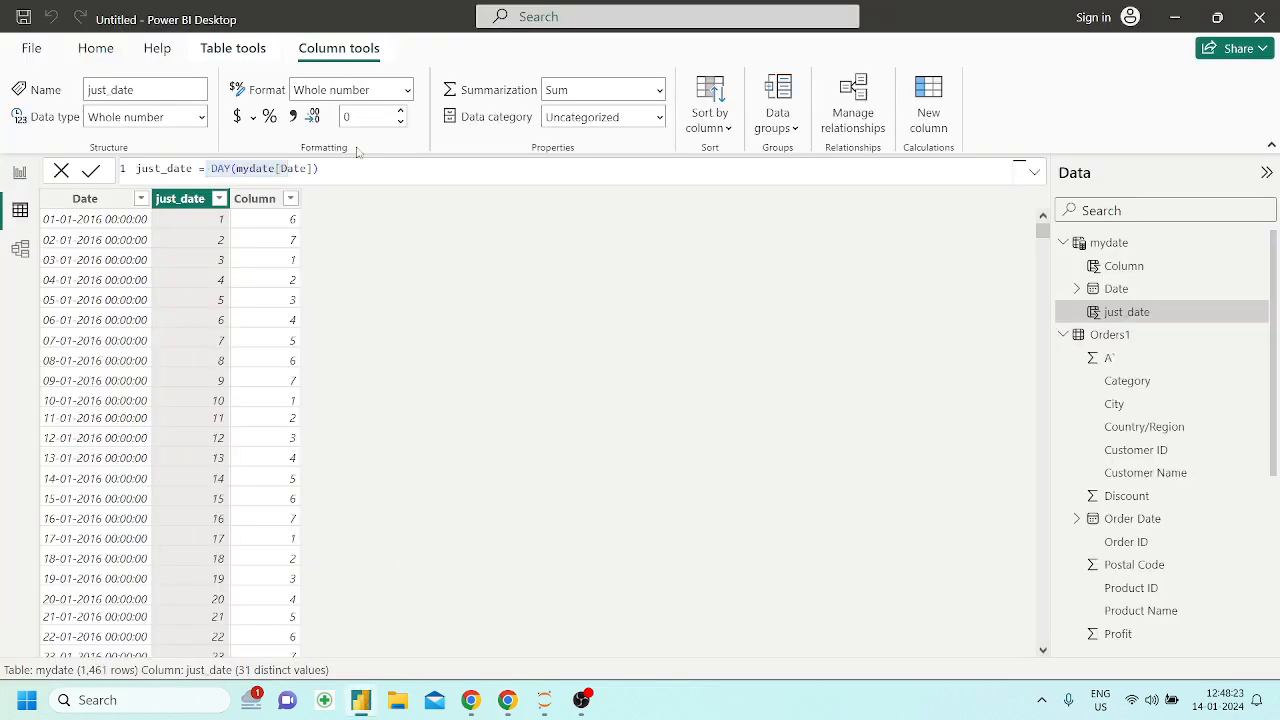
pyautogui.click(929, 118)
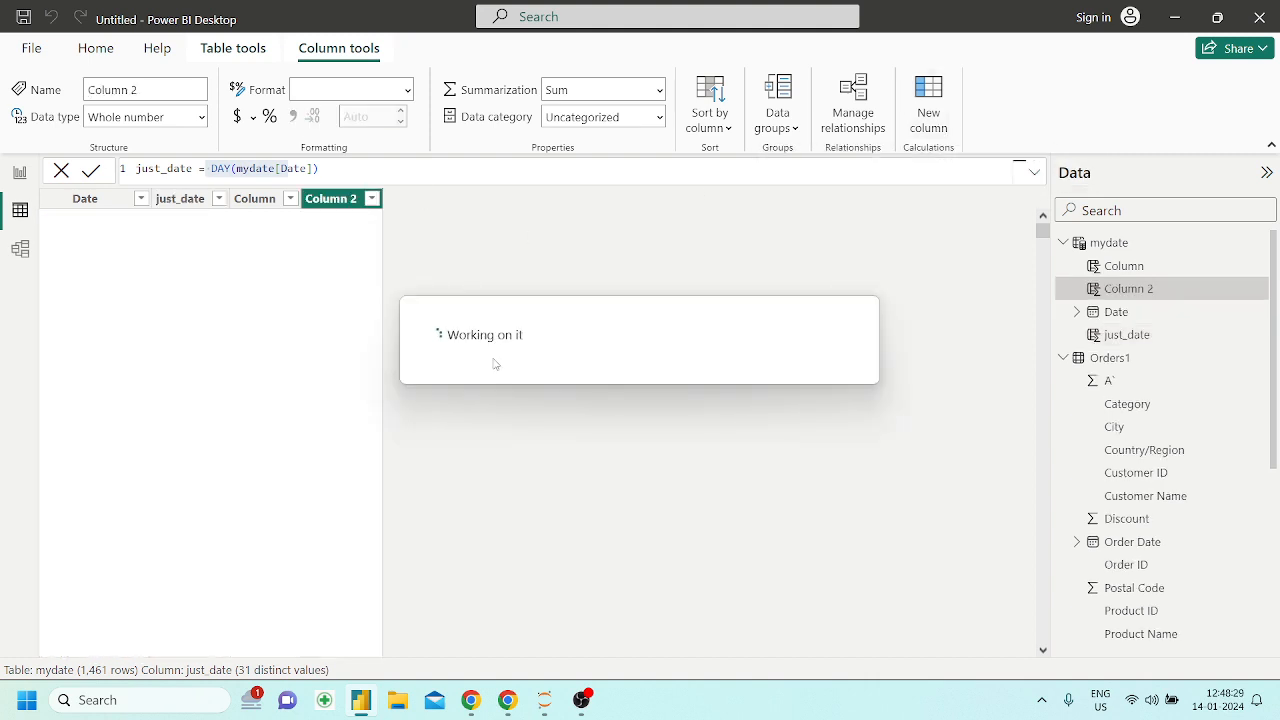
# Copy IF( DAY([SalesDate])=10,"promotion","") from the notebook in Chrome and paste it as the new column's formula in Power BI Desktop
pyautogui.click(507, 700)
pyautogui.moveTo(625, 462); pyautogui.dragTo(200, 460)
pyautogui.hotkey('ctrl', 'c')
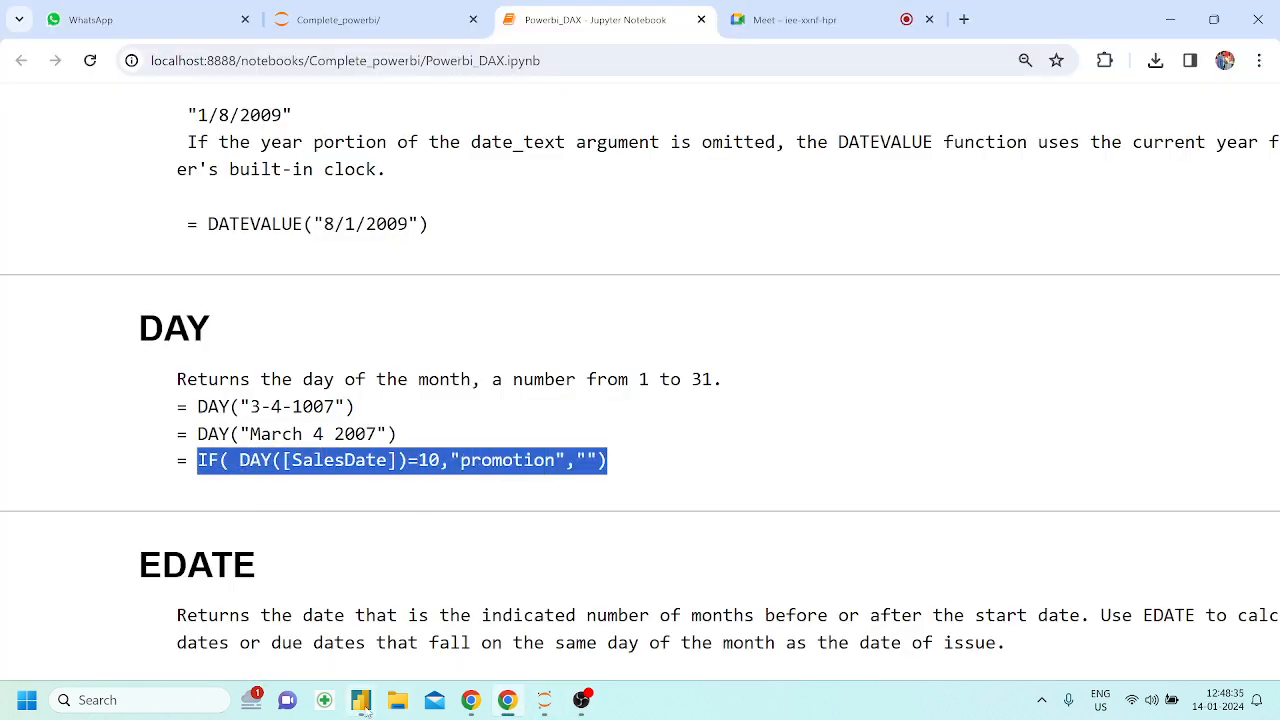
pyautogui.click(361, 700)
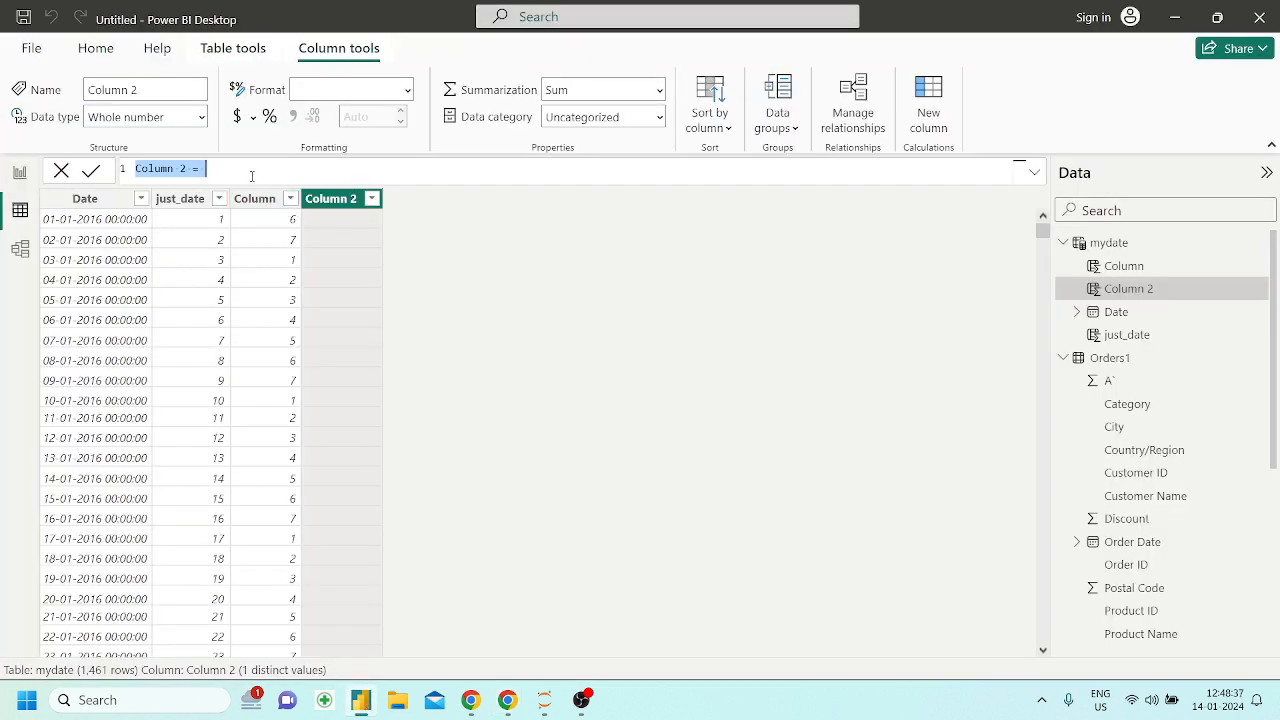
pyautogui.hotkey('ctrl', 'v')
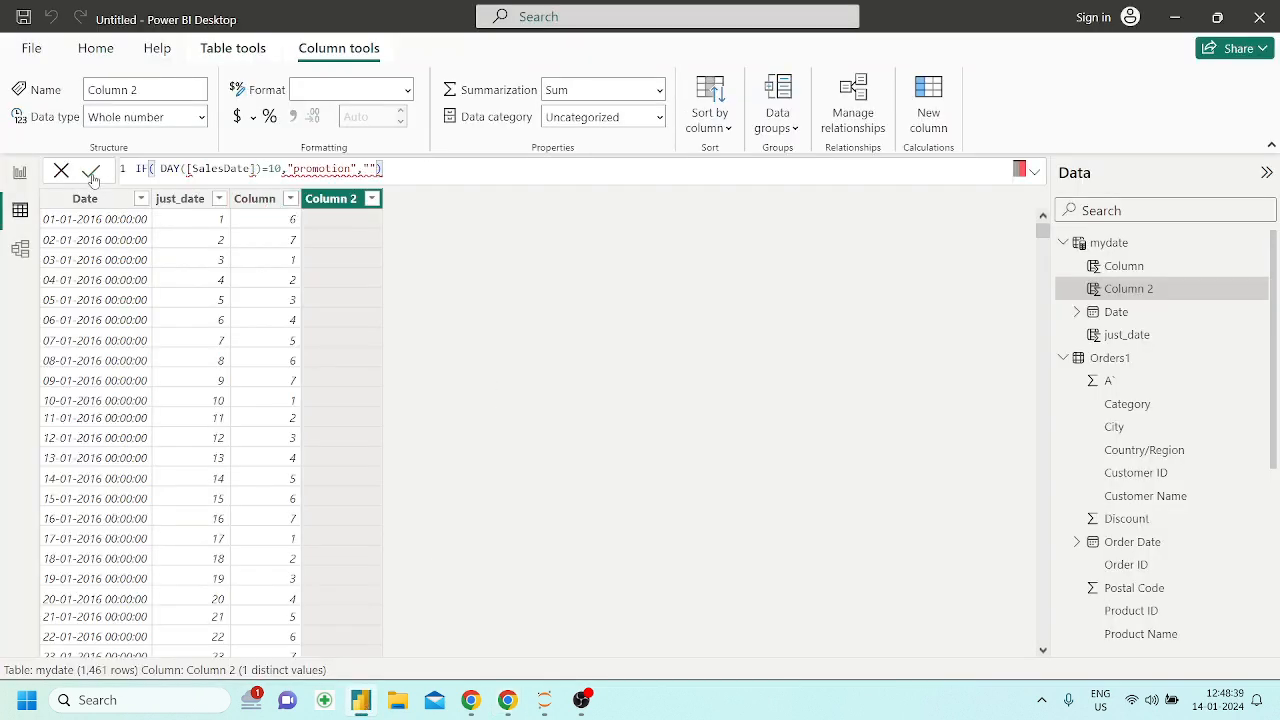
# Name the new column prometd_day at the start of its formula, followed by an equals sign
pyautogui.click(137, 165)
pyautogui.write('prometd_')
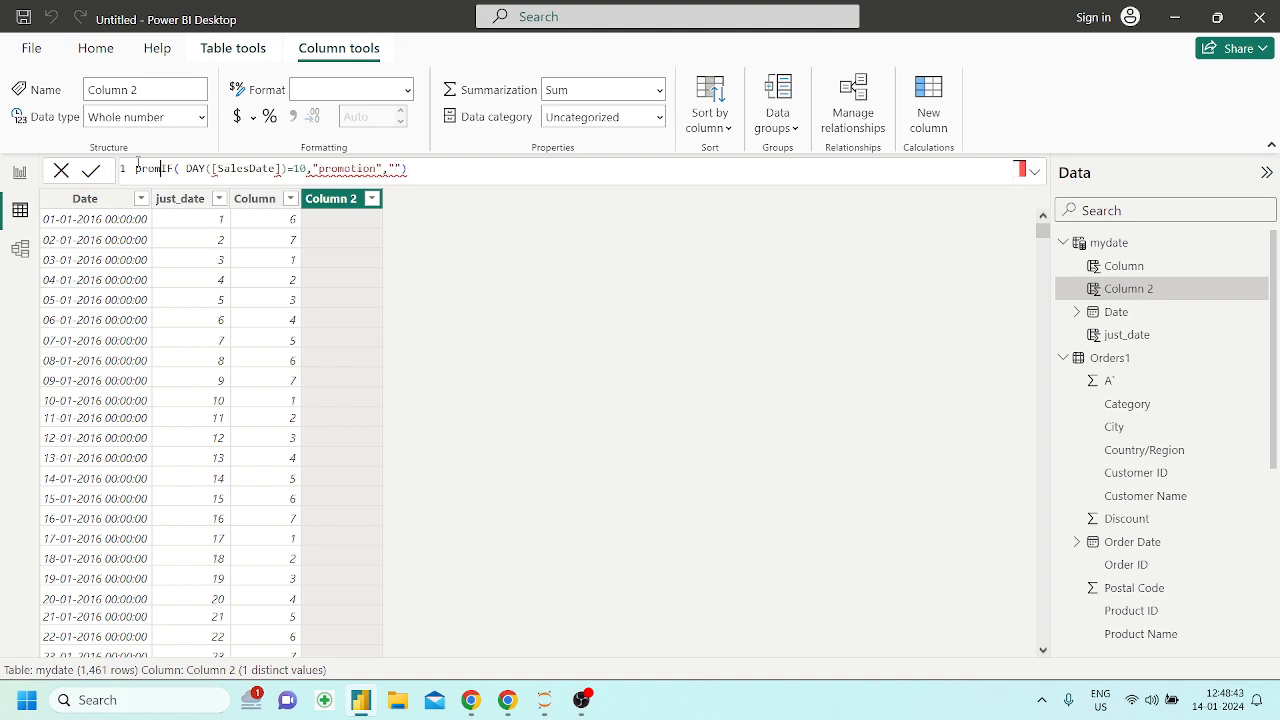
pyautogui.write('day =')
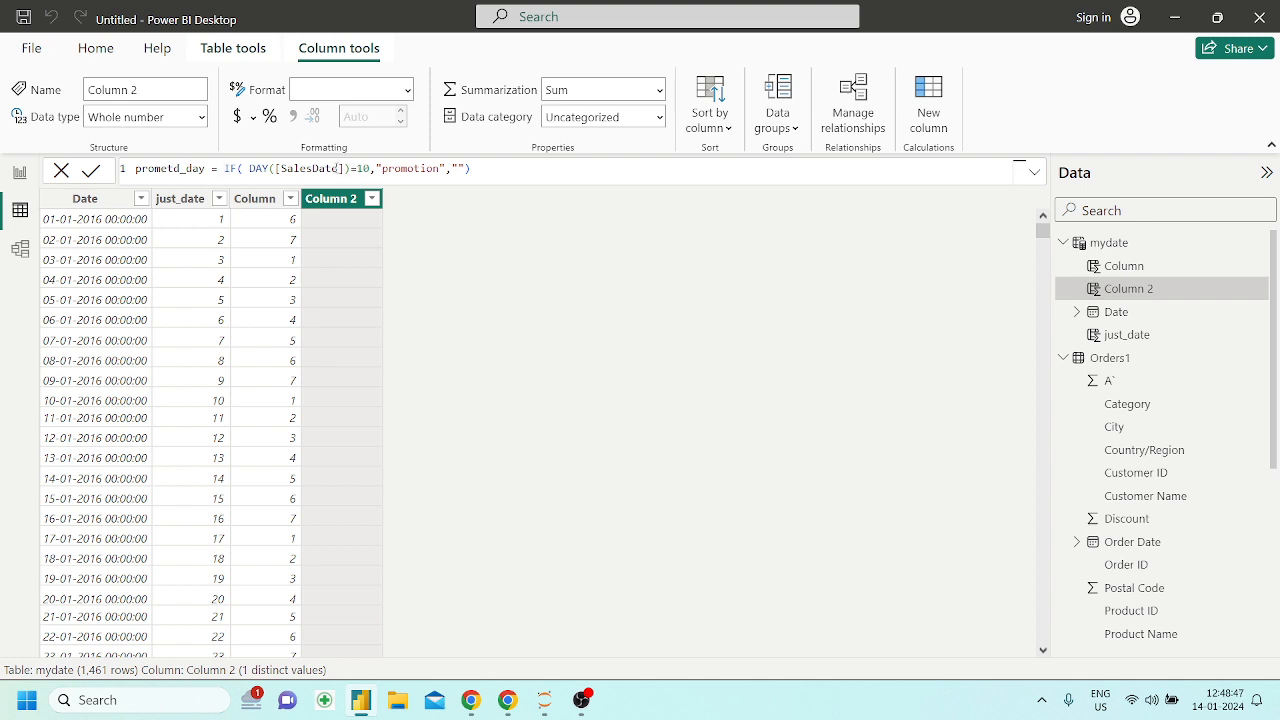
# Replace [SalesDate] in the prometd_day formula with mydate[Date] and commit the formula
pyautogui.moveTo(343, 170); pyautogui.dragTo(277, 170)
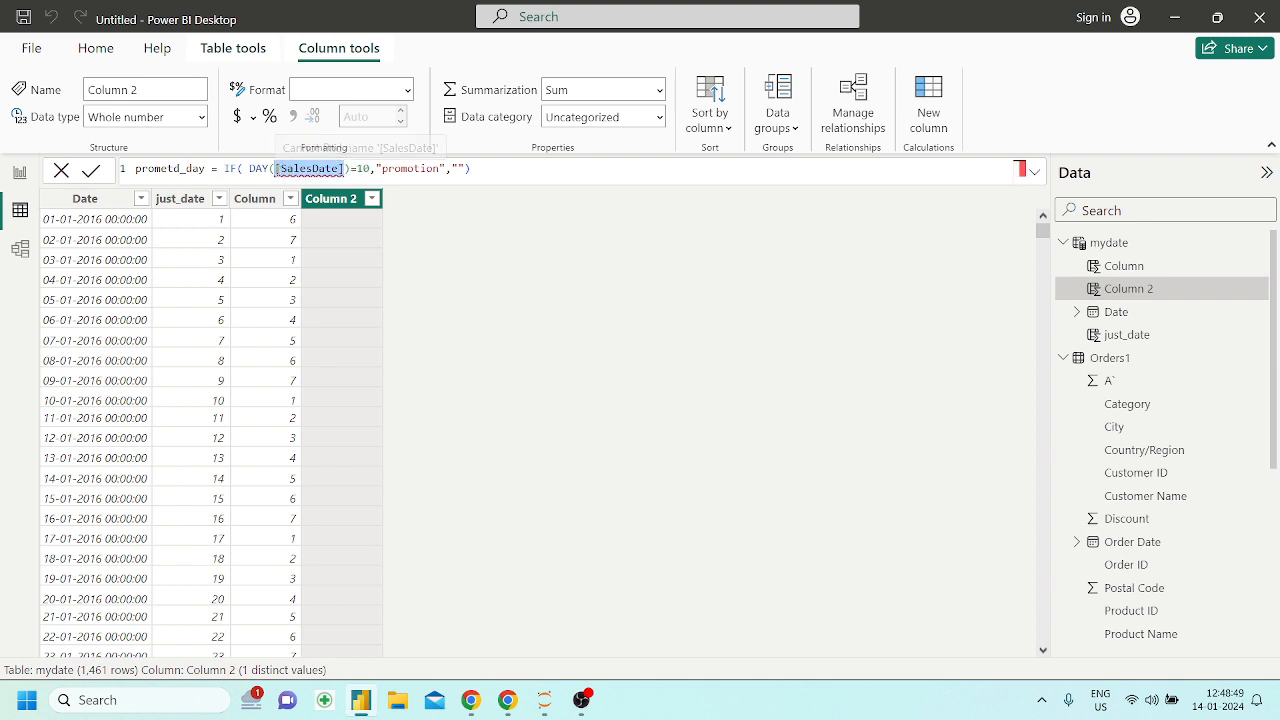
pyautogui.press('BackSpace')
pyautogui.write('date')
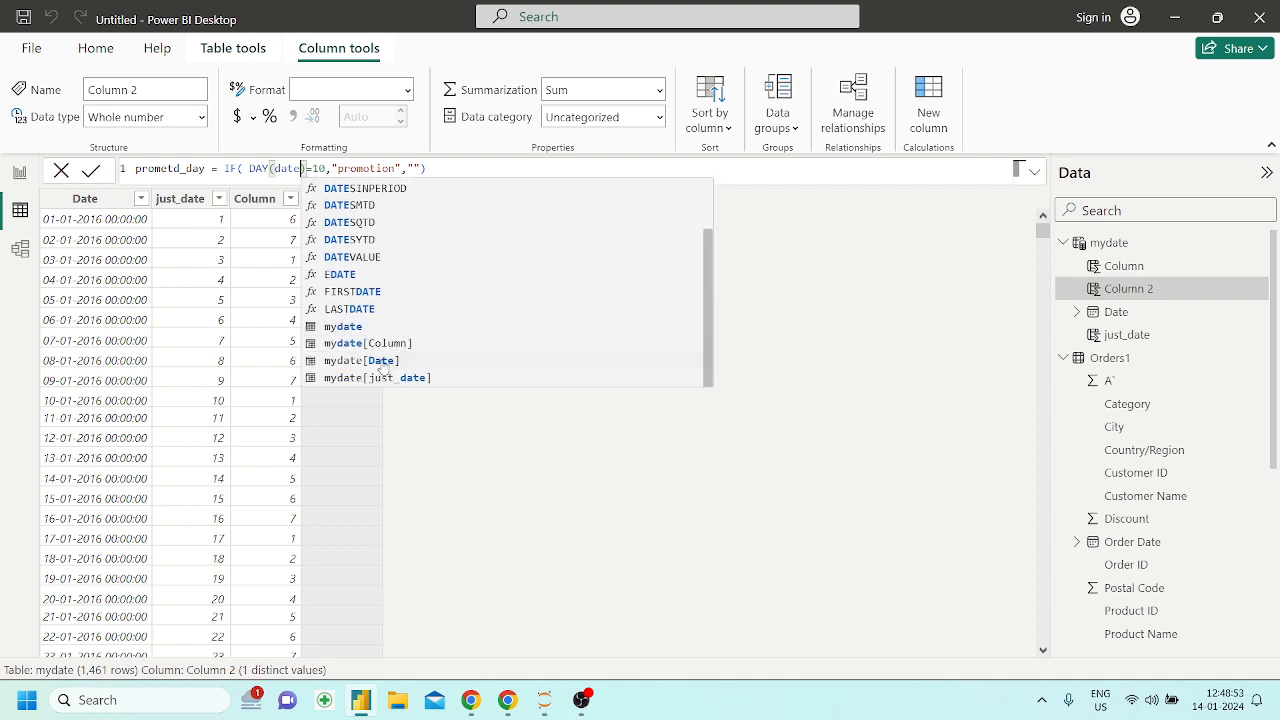
pyautogui.click(384, 362)
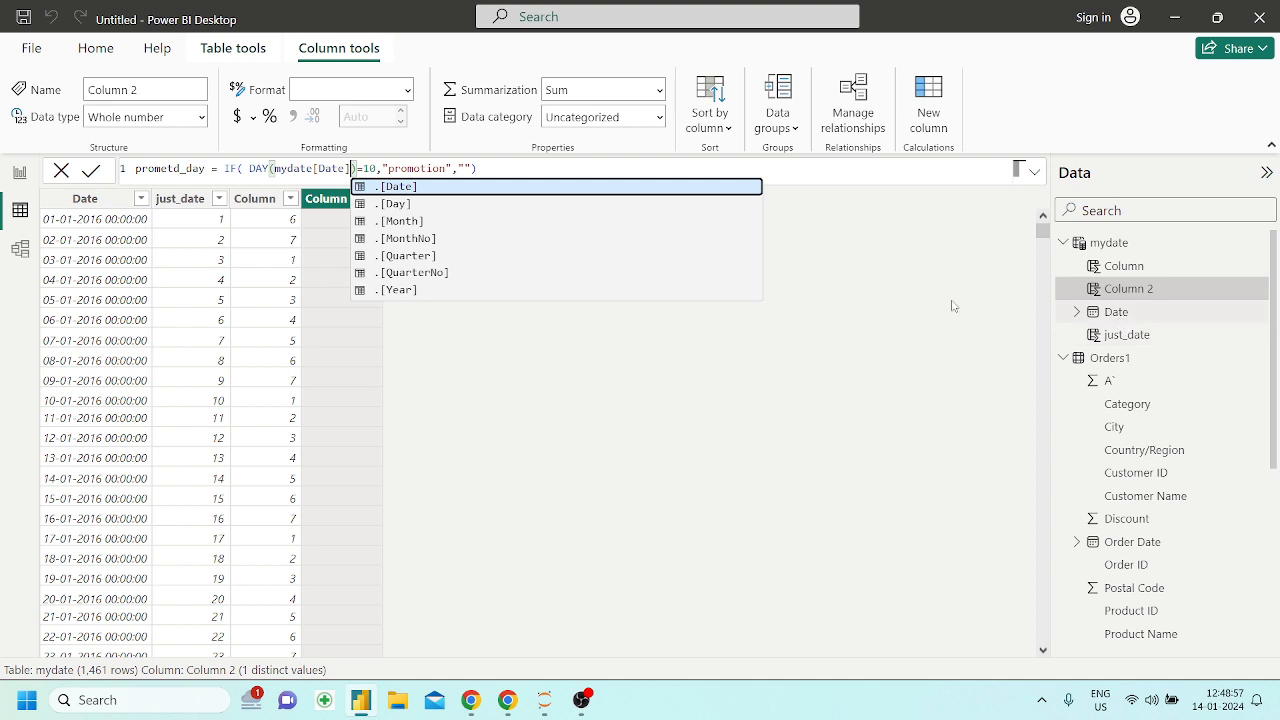
pyautogui.click(496, 167)
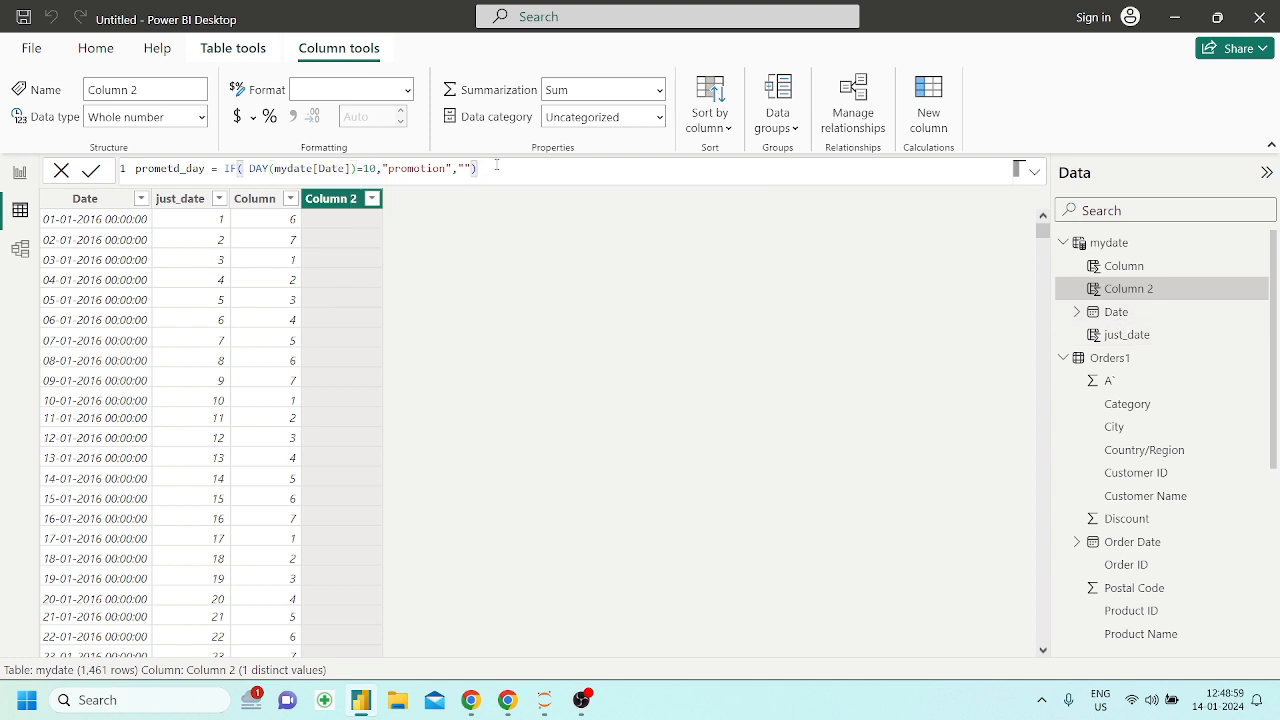
pyautogui.press('Return')
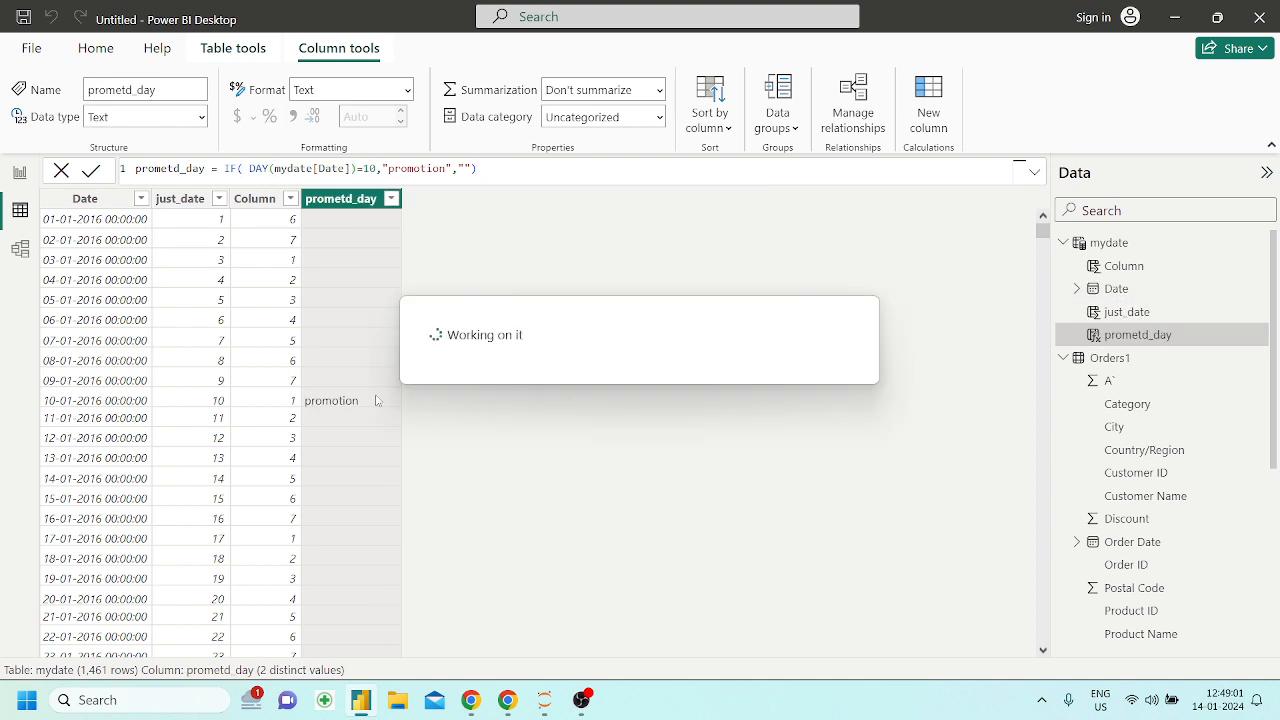
# Change the empty else result of the prometd_day formula to "No promotion", commit it and check the column's rows
pyautogui.scroll(-10, 346, 415)
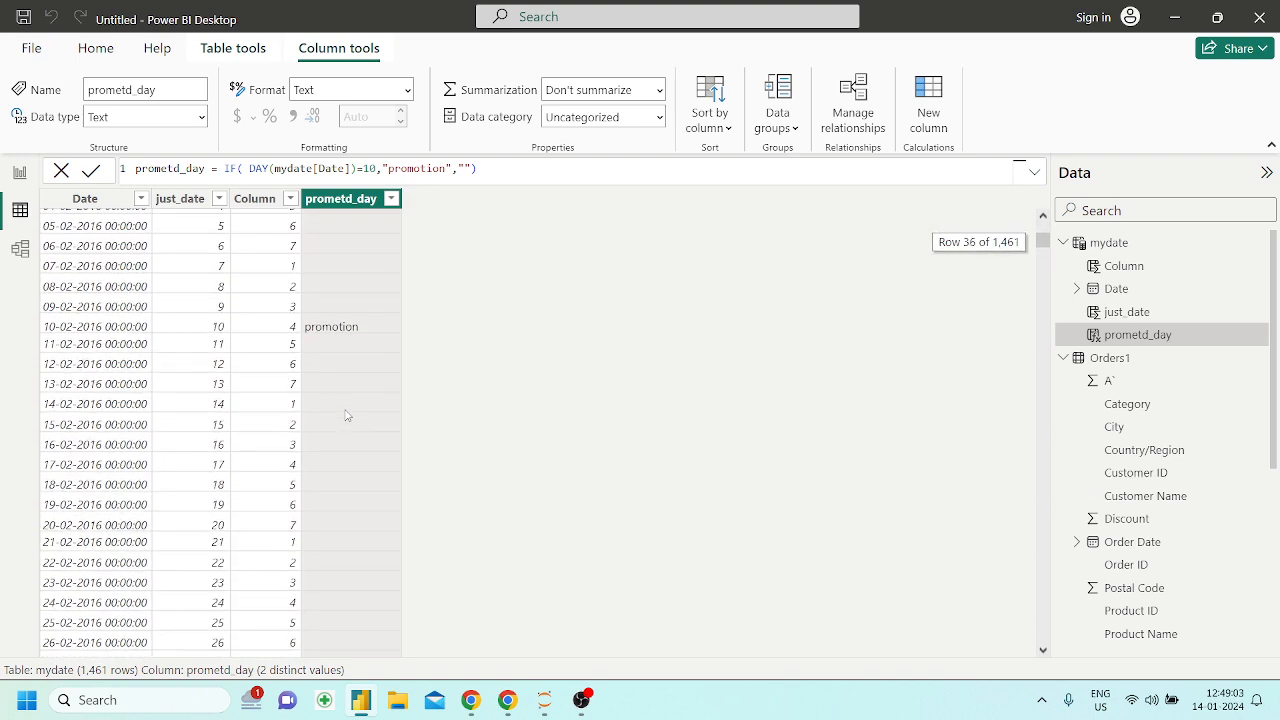
pyautogui.scroll(-20, 328, 263)
pyautogui.scroll(20, 330, 270)
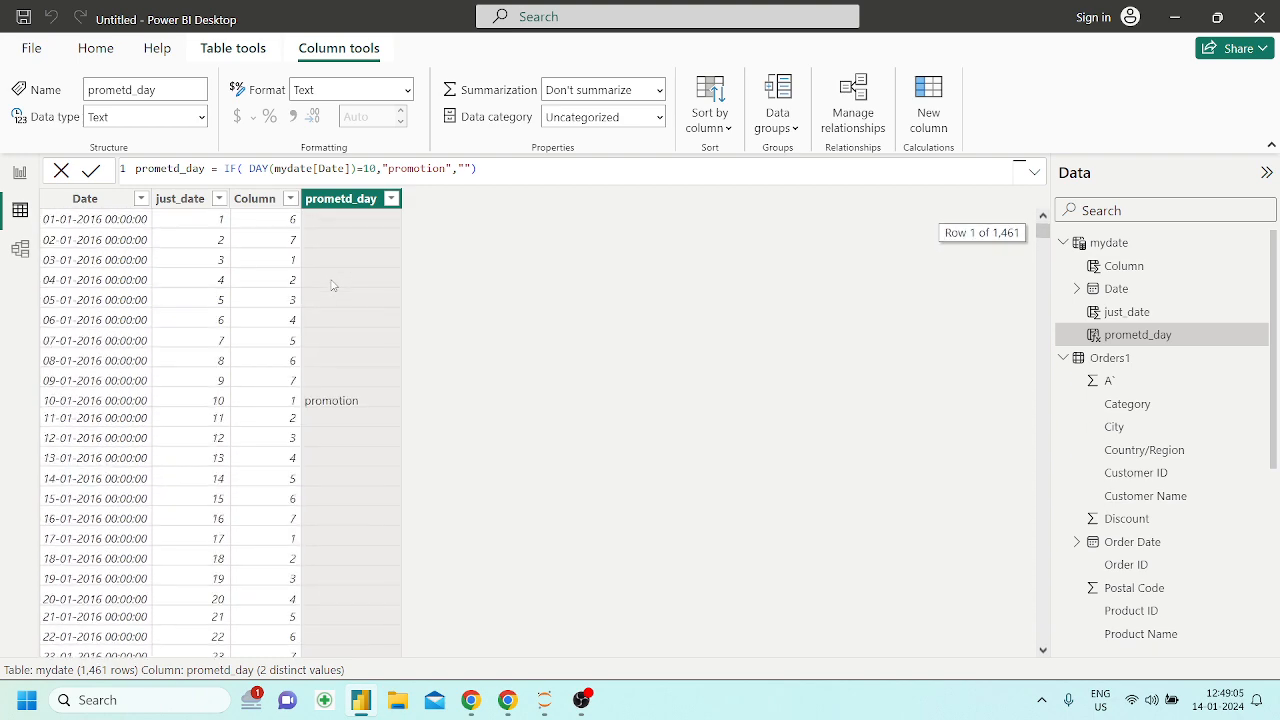
pyautogui.click(472, 168)
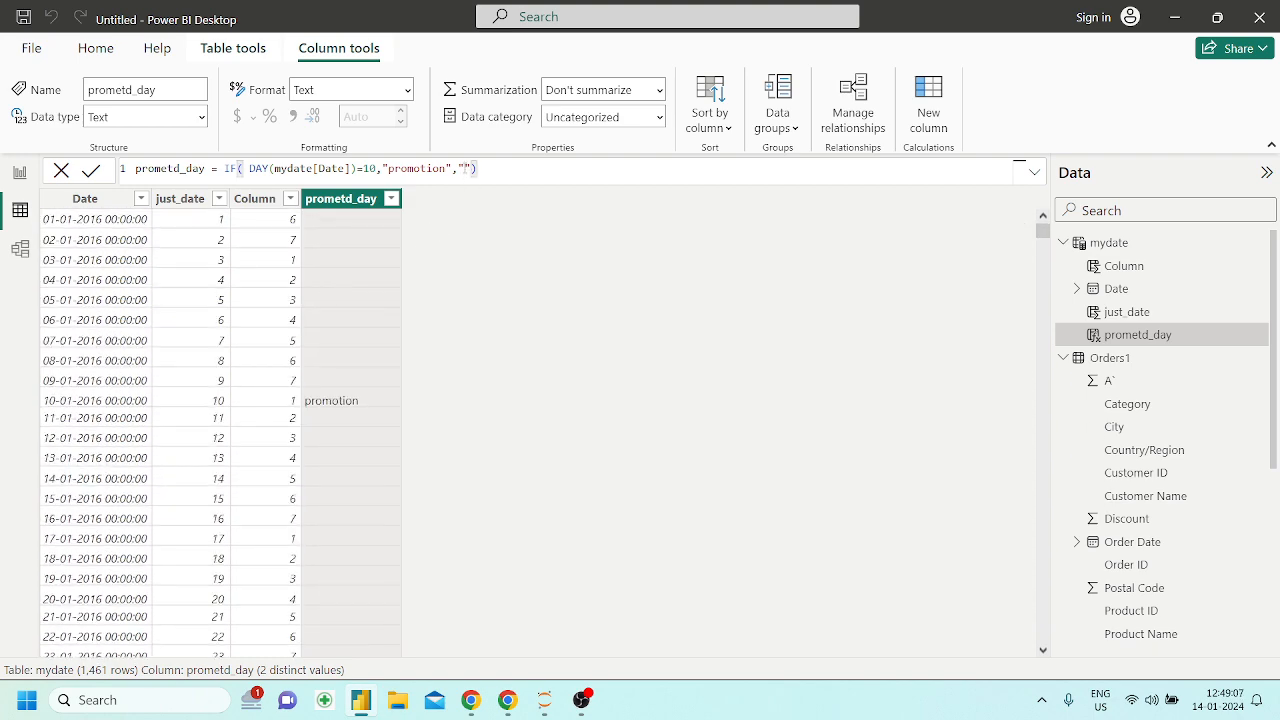
pyautogui.write('No promotion')
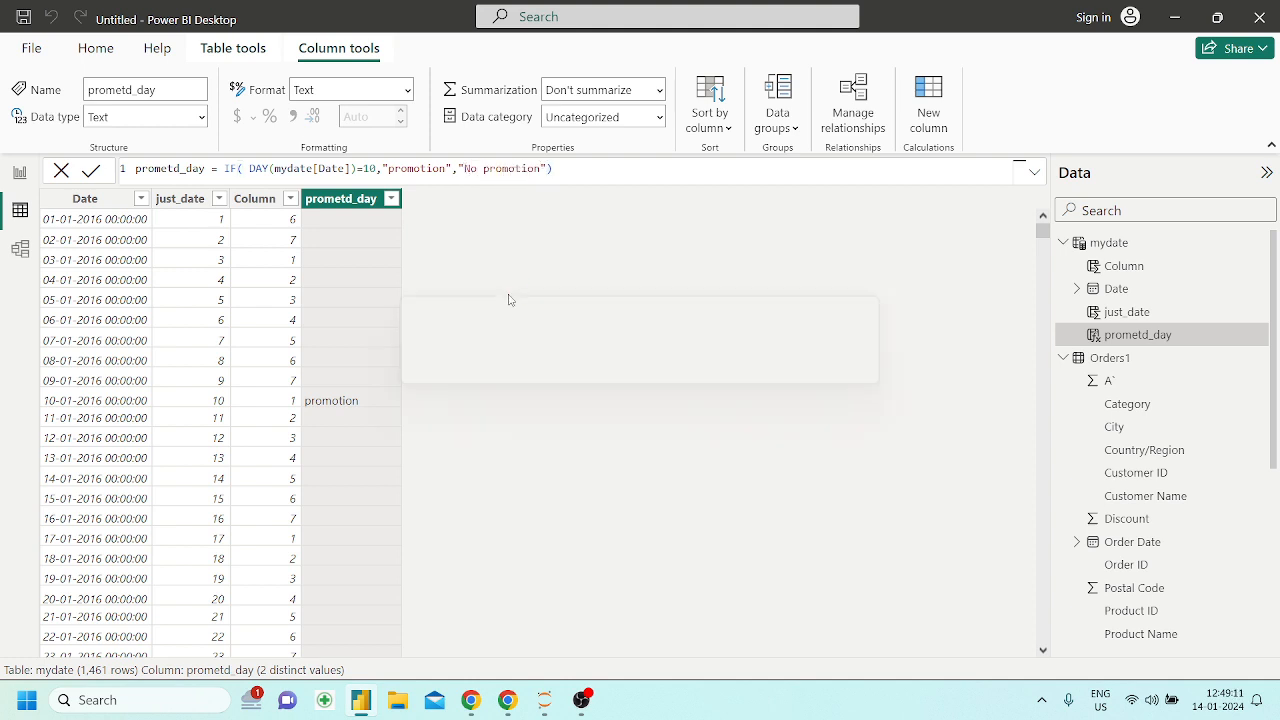
pyautogui.press('Return')
pyautogui.scroll(-10, 406, 480)
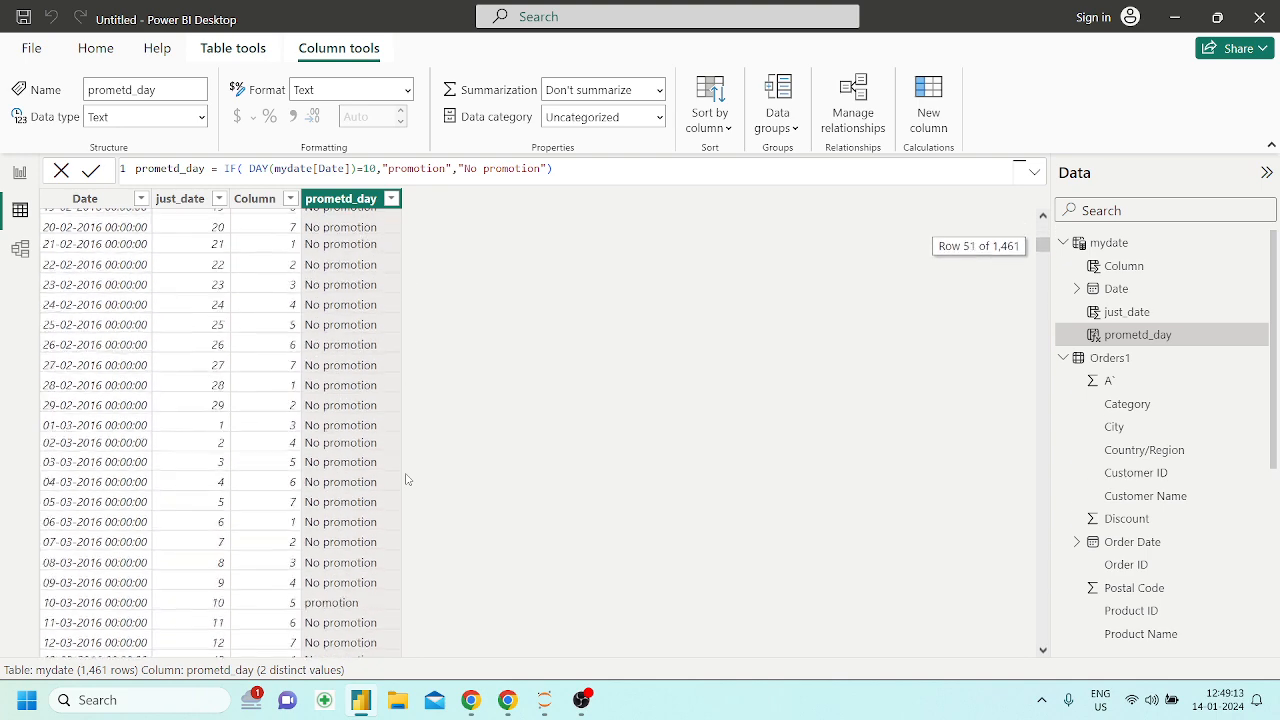
pyautogui.scroll(-11, 406, 480)
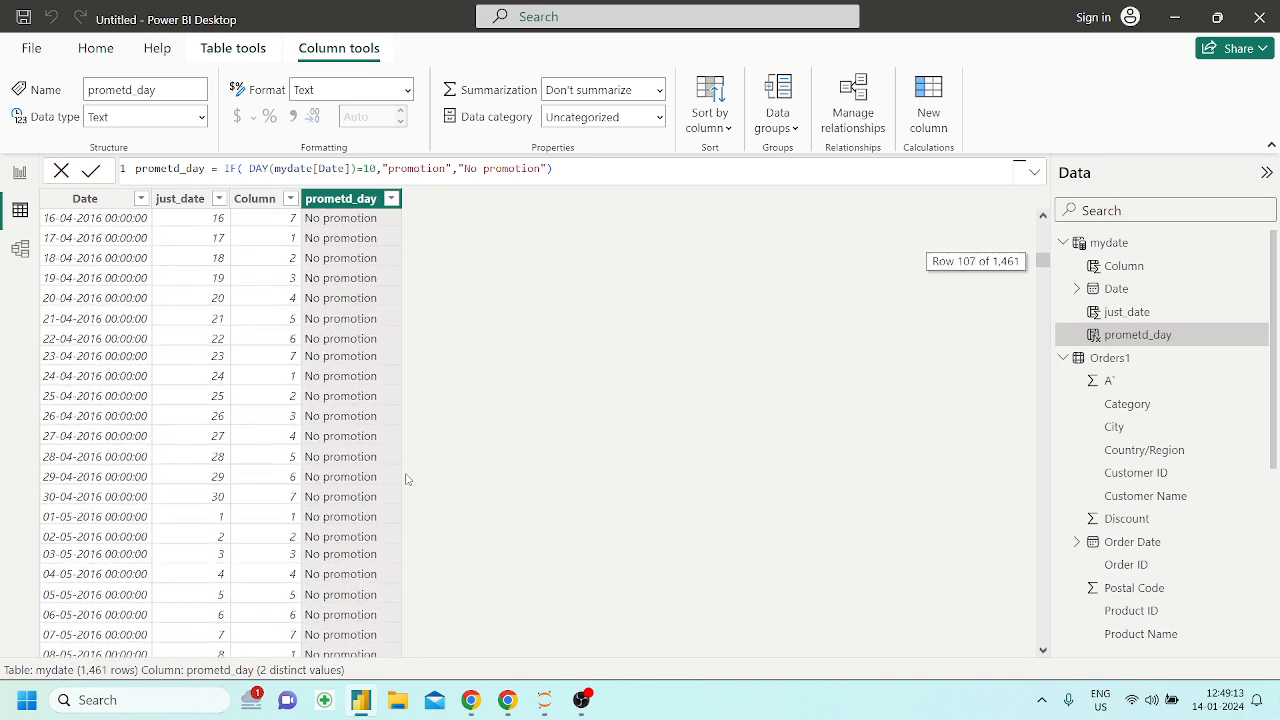
# Review the prometd_day formula part by part: the IF condition with DAY(mydate[Date])=10, the "promotion" result and the "No promotion" result
pyautogui.click(517, 705)
pyautogui.click(508, 700)
pyautogui.click(548, 168)
pyautogui.moveTo(548, 168); pyautogui.dragTo(388, 168)
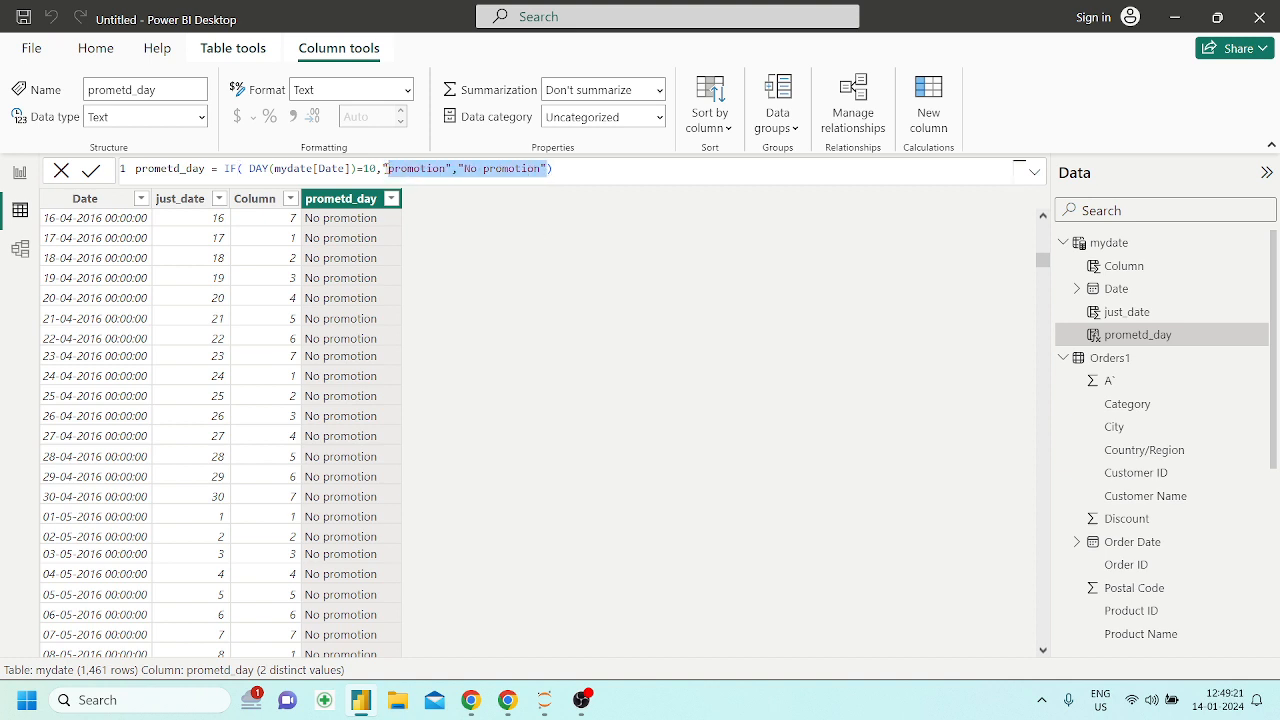
pyautogui.press('Right')
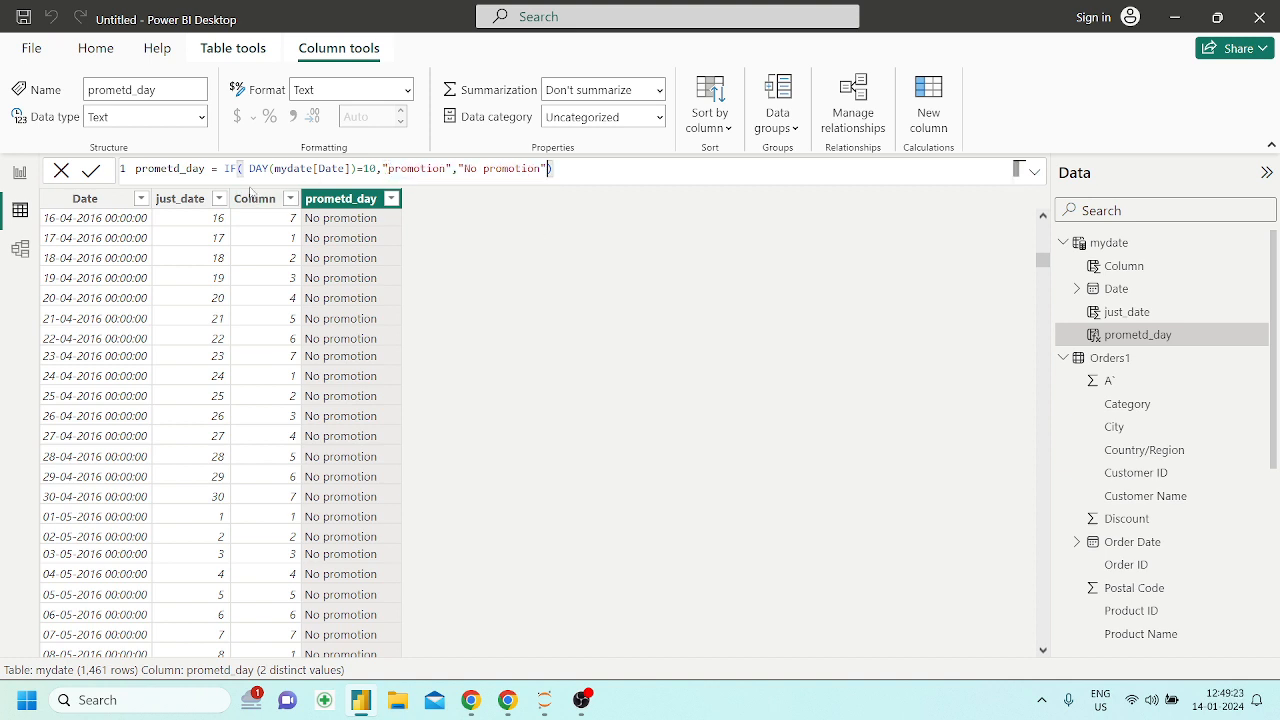
pyautogui.moveTo(221, 168); pyautogui.dragTo(359, 168)
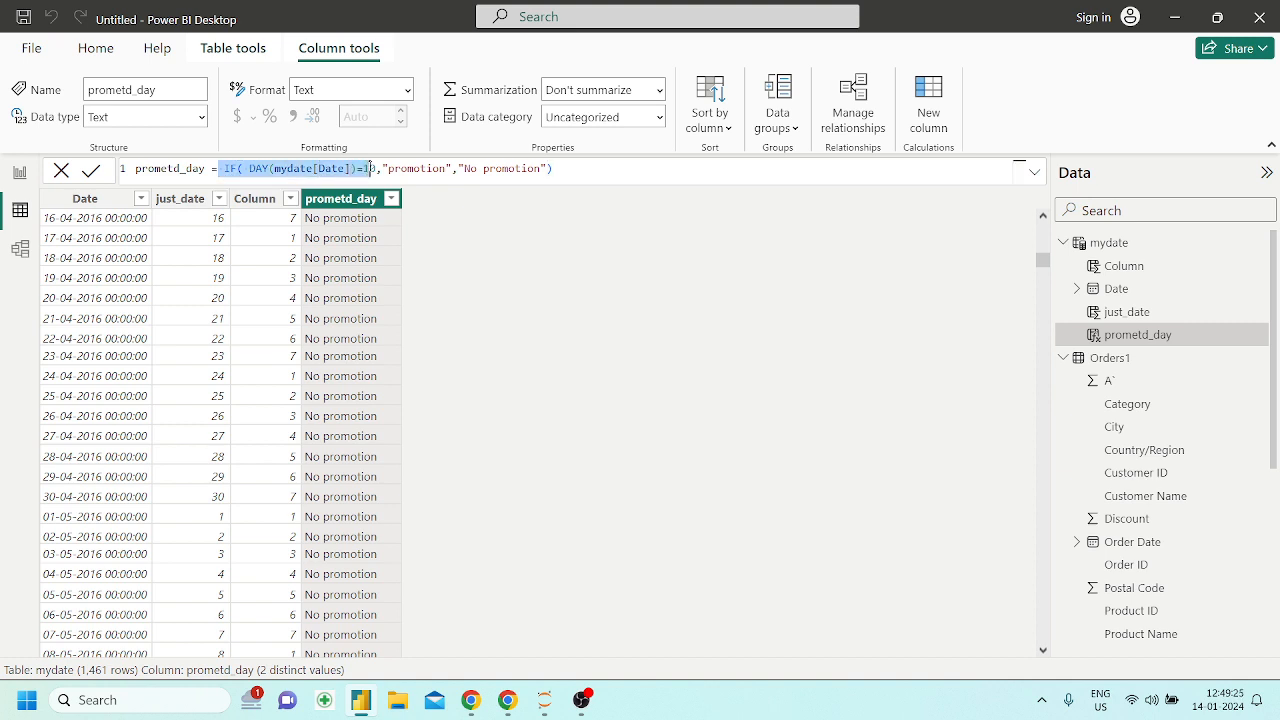
pyautogui.click(401, 168)
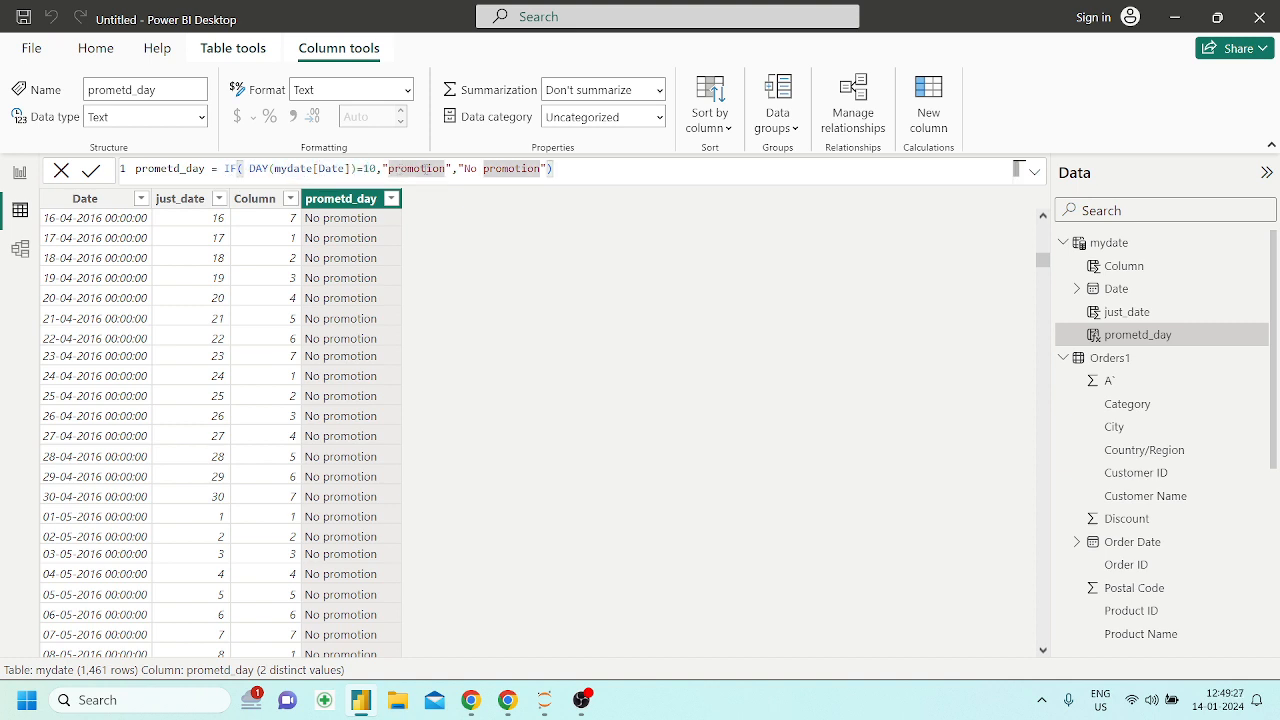
pyautogui.moveTo(463, 168); pyautogui.dragTo(386, 168)
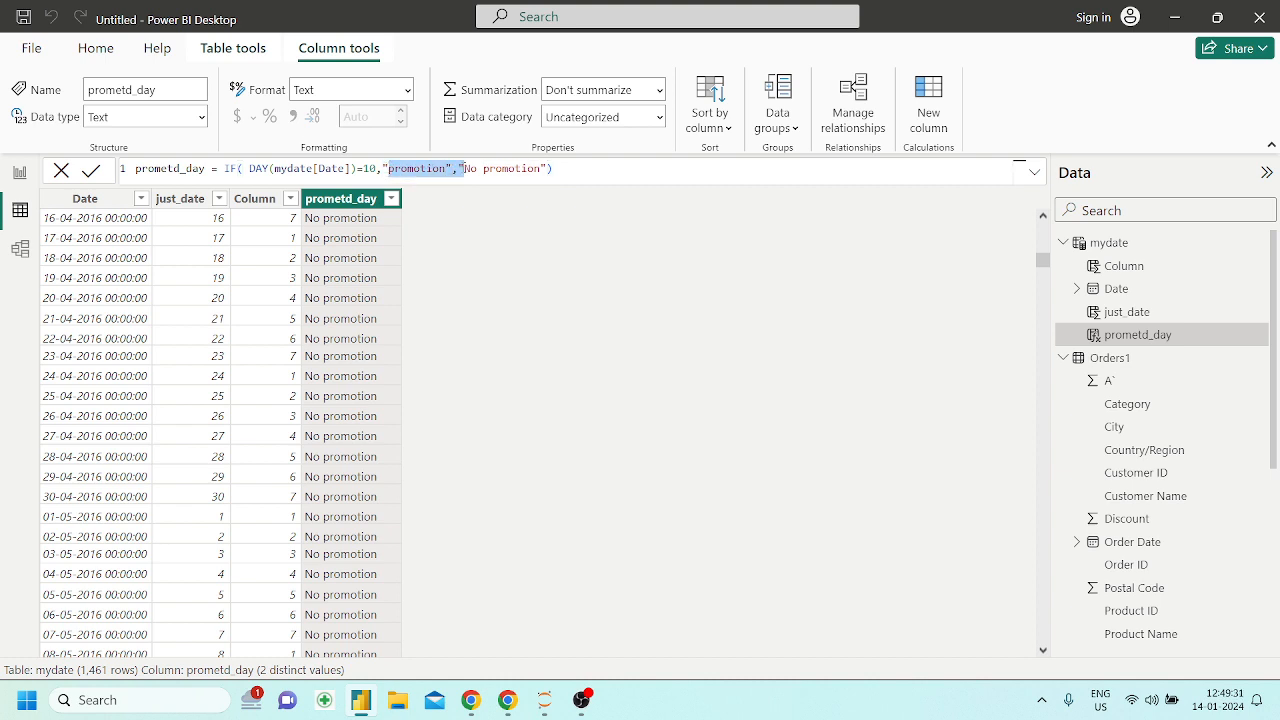
pyautogui.click(509, 168)
pyautogui.click(578, 170)
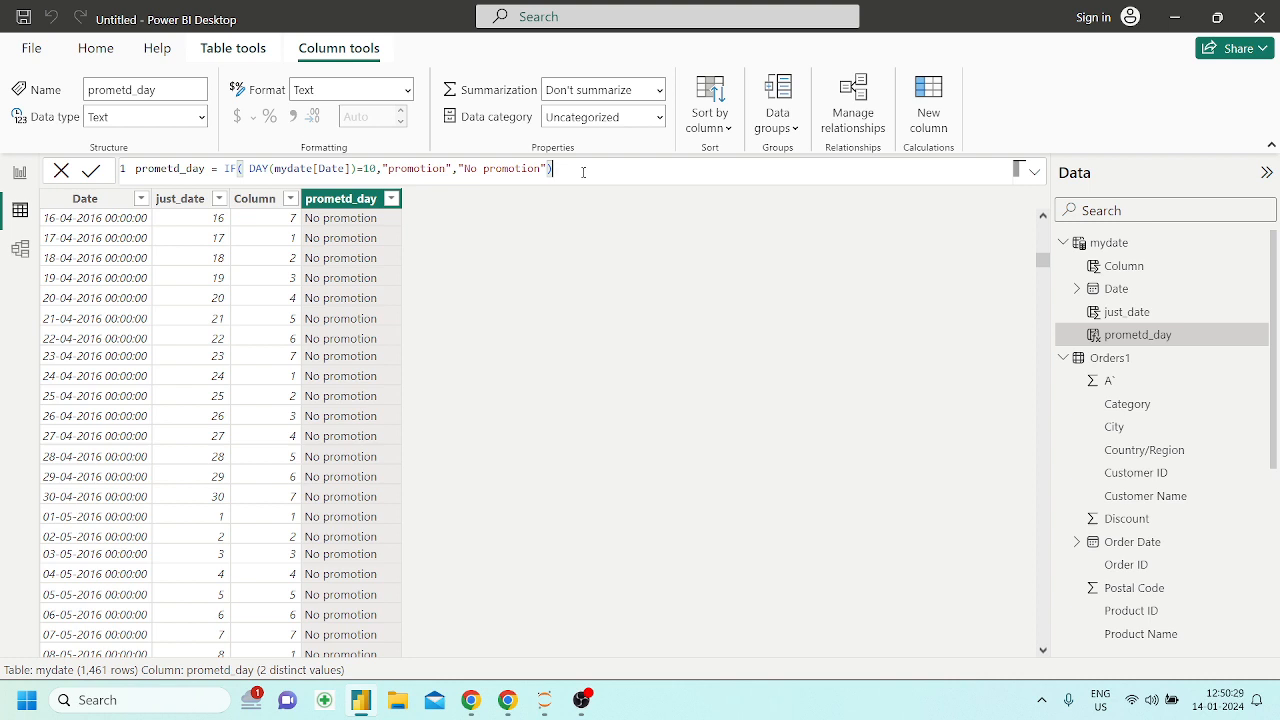
pyautogui.moveTo(553, 169)
pyautogui.mouseDown()
pyautogui.moveTo(214, 169)
pyautogui.moveTo(555, 169)
pyautogui.mouseUp()
pyautogui.click(229, 169)
pyautogui.doubleClick(229, 169)
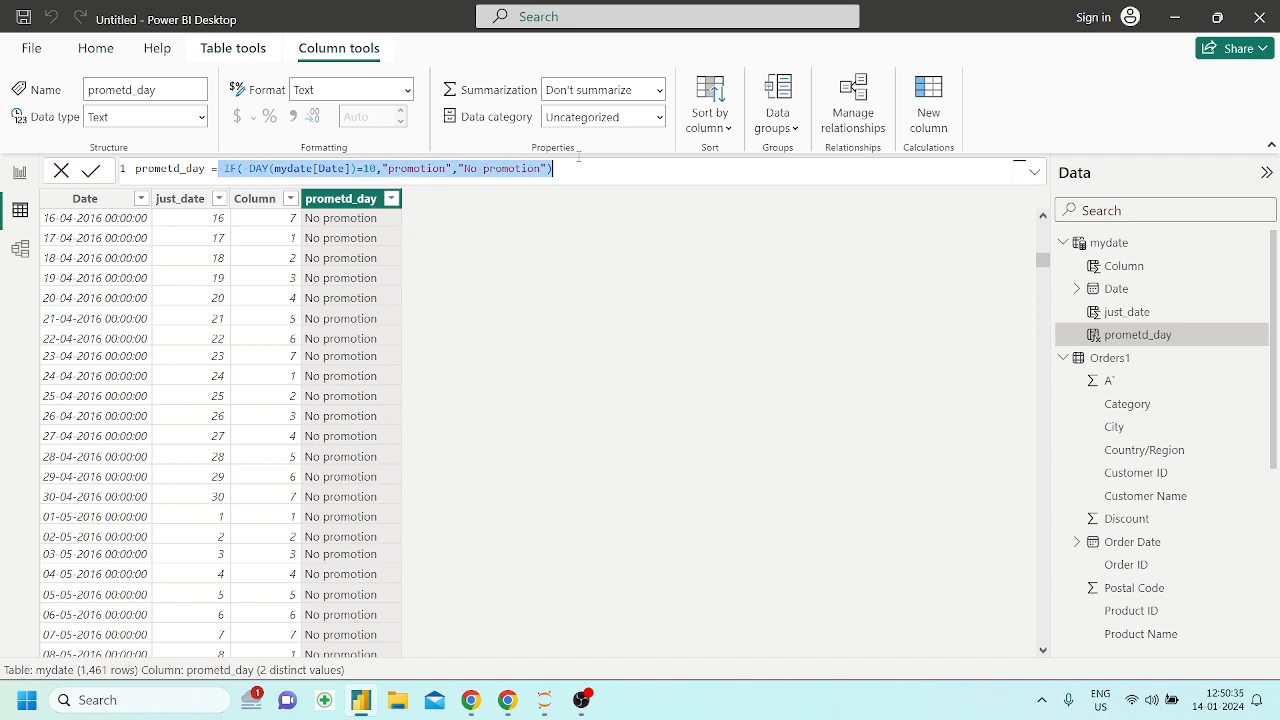
pyautogui.click(600, 162)
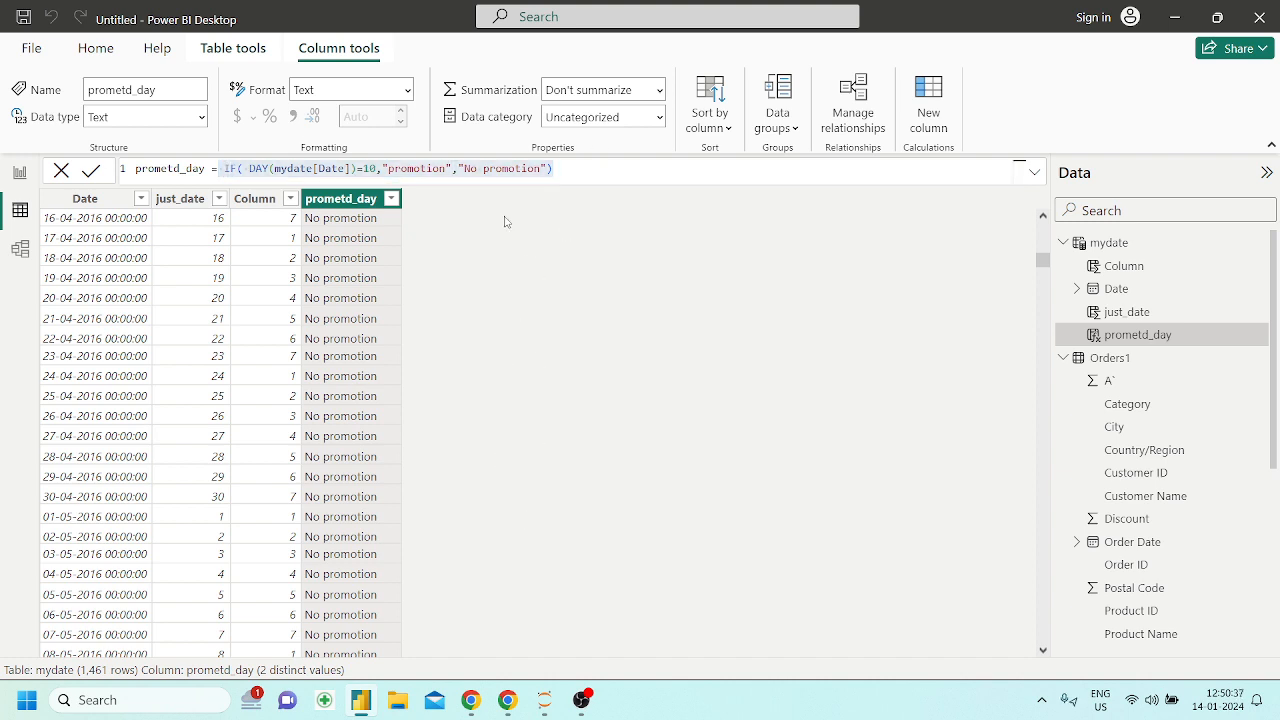
pyautogui.click(637, 168)
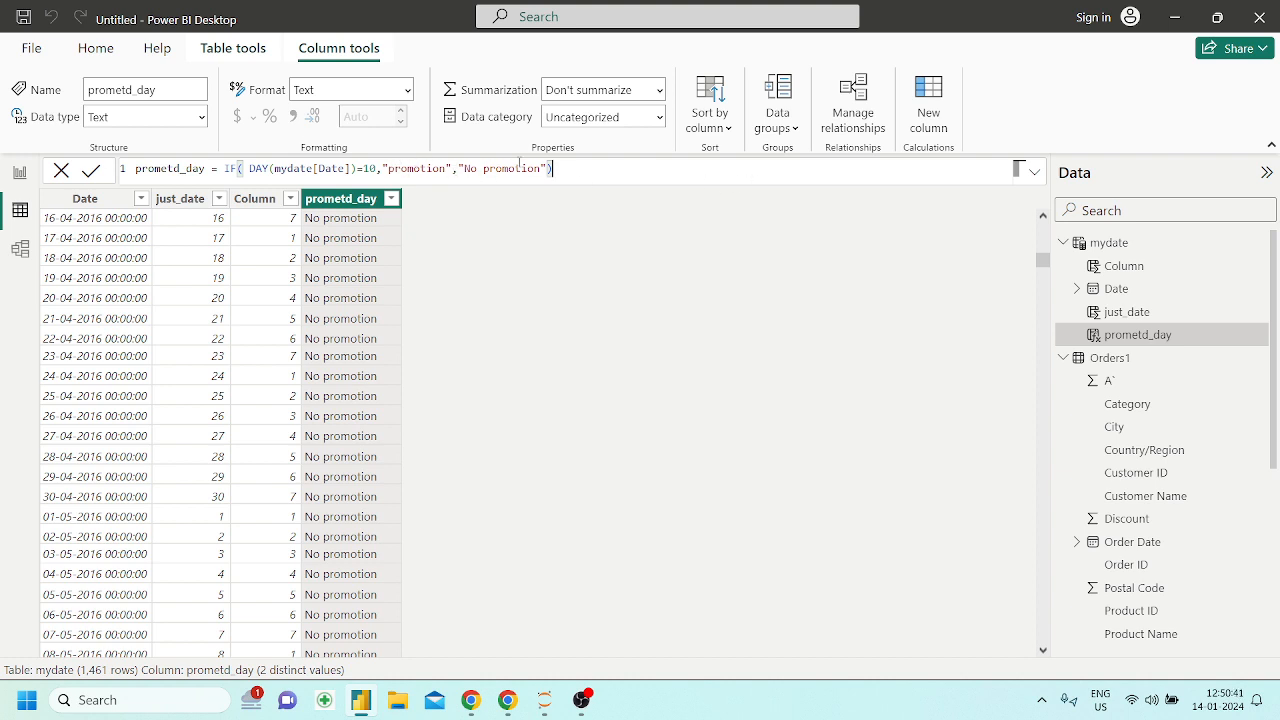
pyautogui.moveTo(369, 168); pyautogui.dragTo(455, 168)
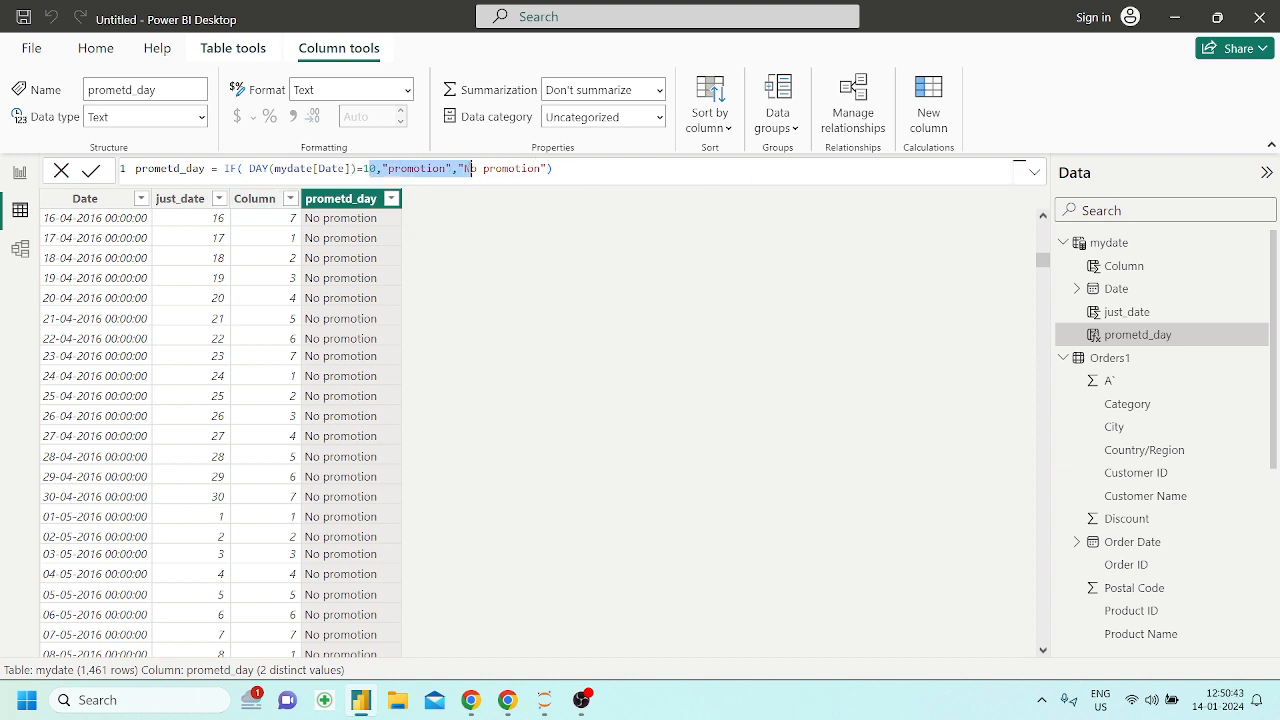
# Switch to the Powerbi_DAX Jupyter notebook in Chrome and read the EDATE section: its description, syntax, MONTHS argument and example
pyautogui.click(459, 168)
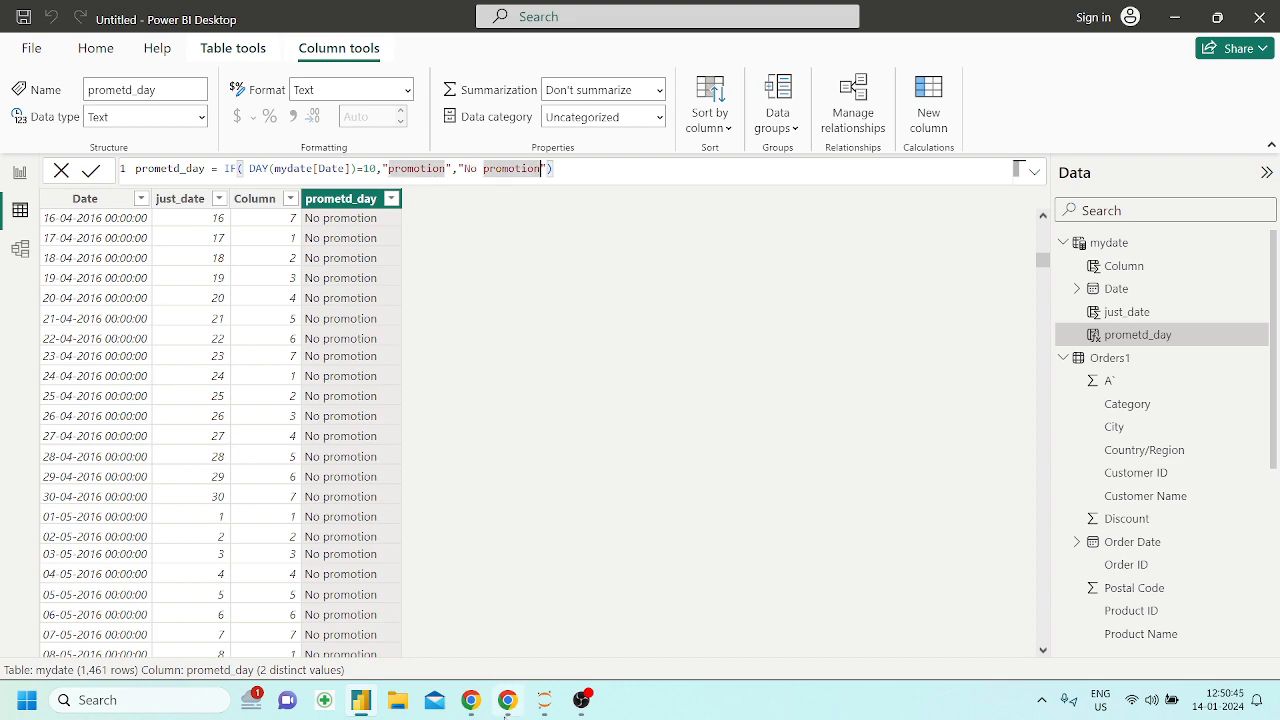
pyautogui.click(507, 700)
pyautogui.scroll(-4, 492, 521)
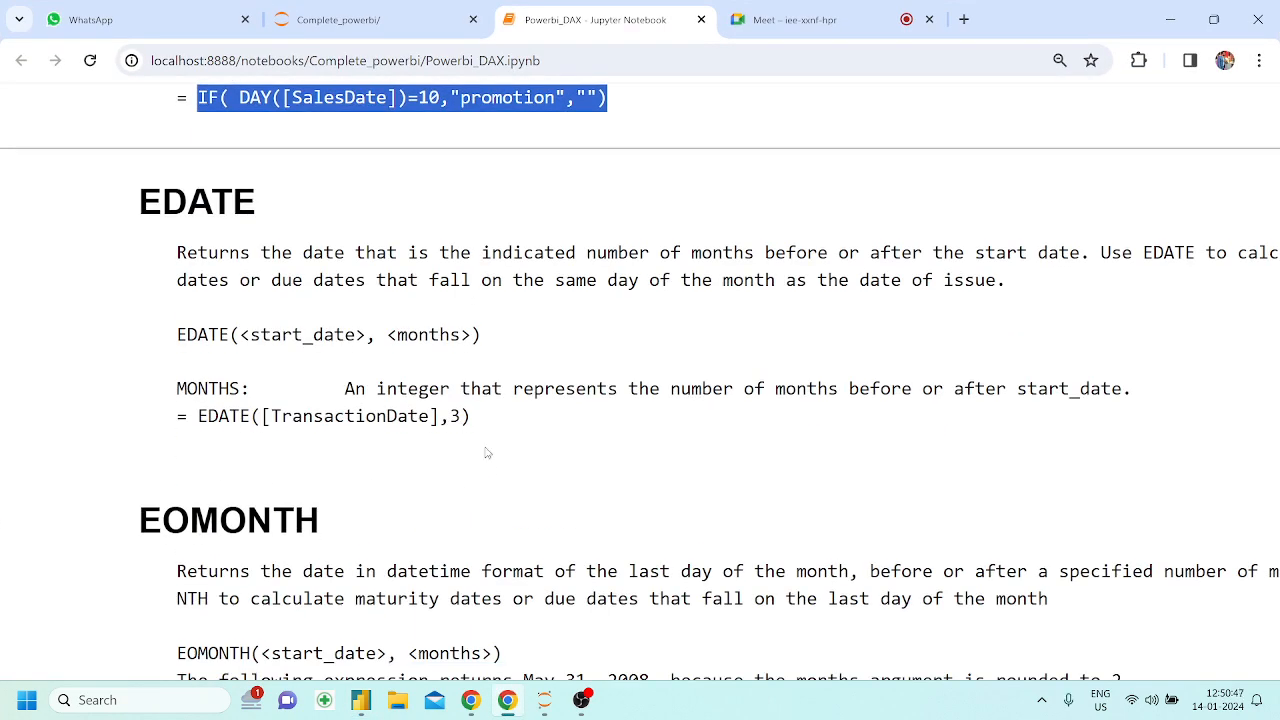
pyautogui.hscroll(1, 486, 451)
pyautogui.hotkey('ctrl', '-')
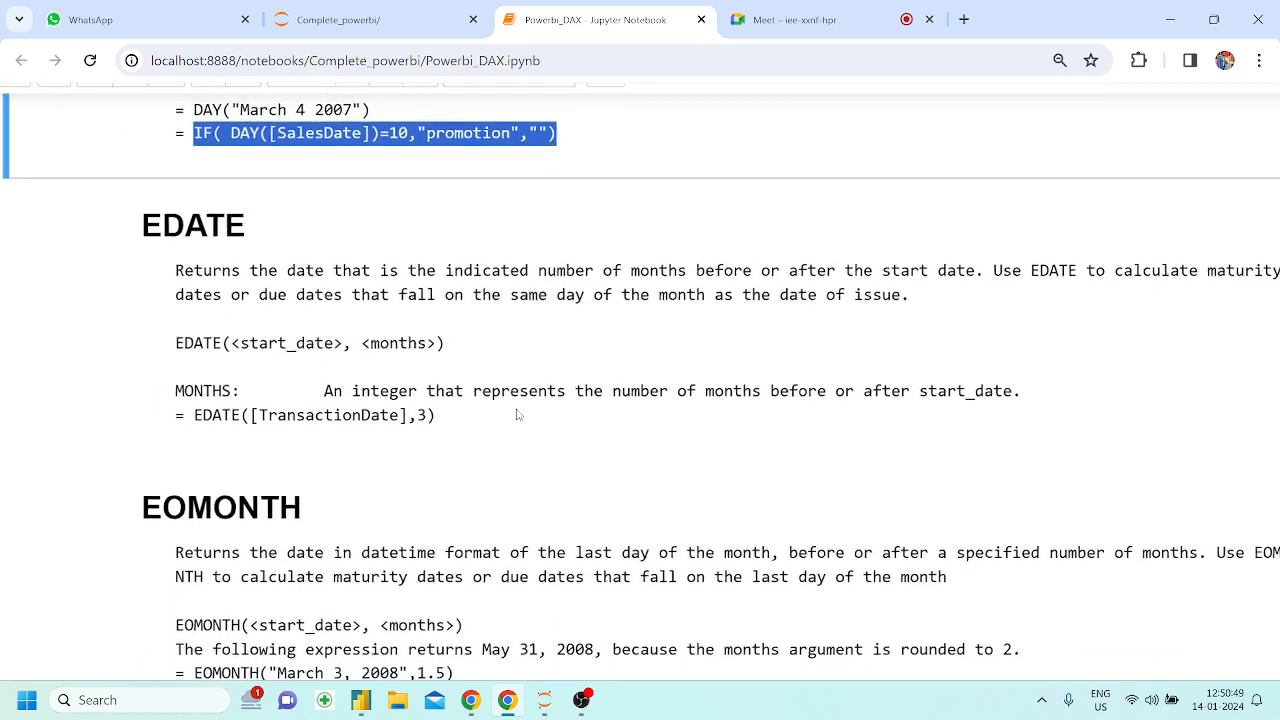
pyautogui.hscroll(1, 517, 415)
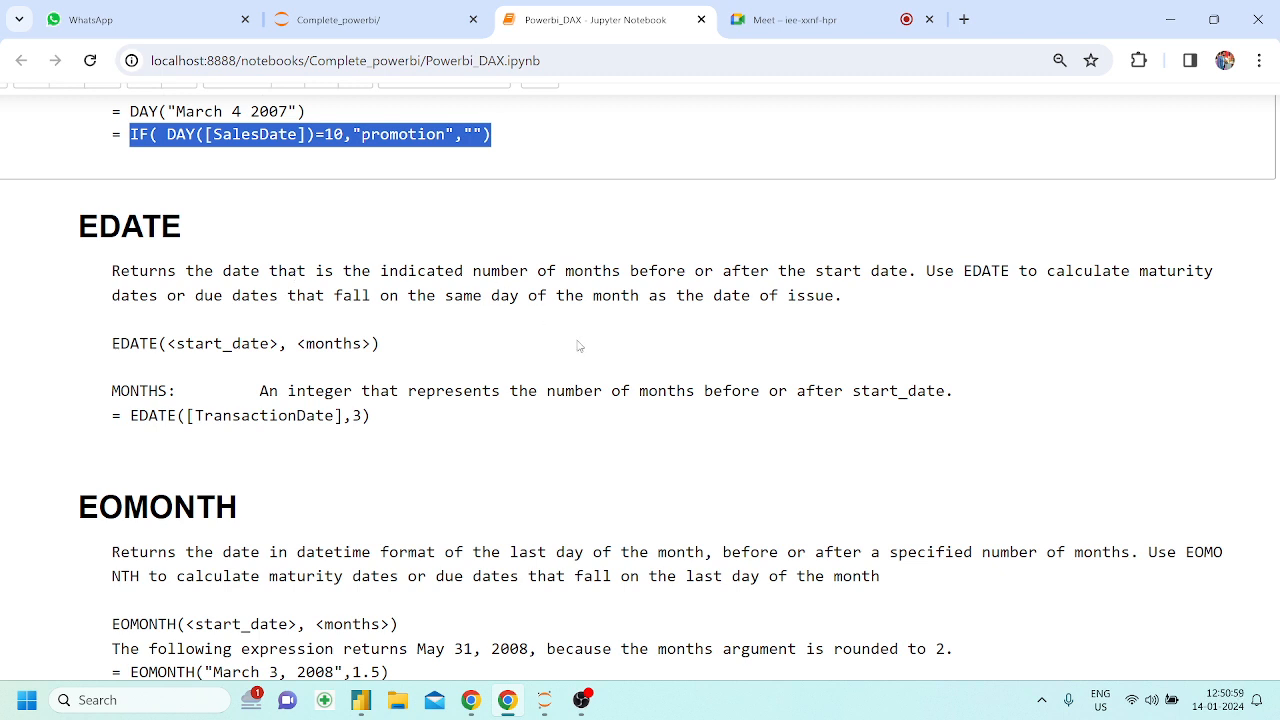
pyautogui.moveTo(1093, 271); pyautogui.dragTo(1148, 278)
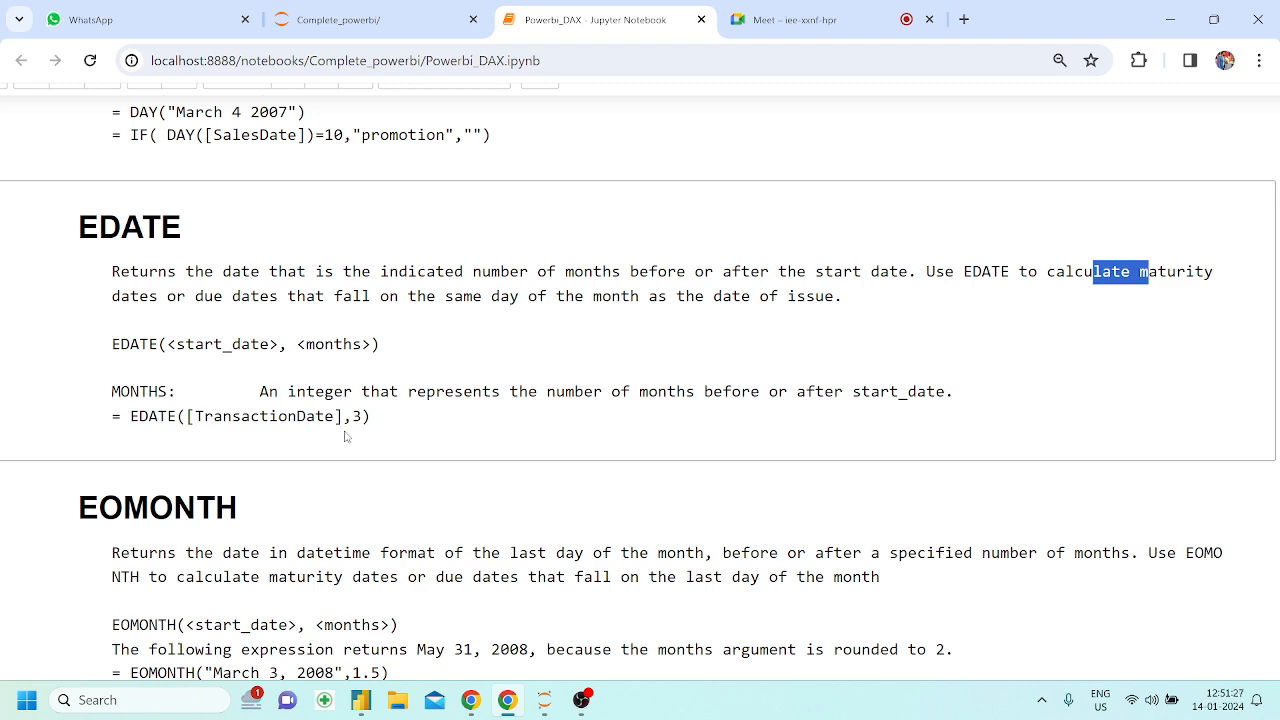
pyautogui.click(508, 701)
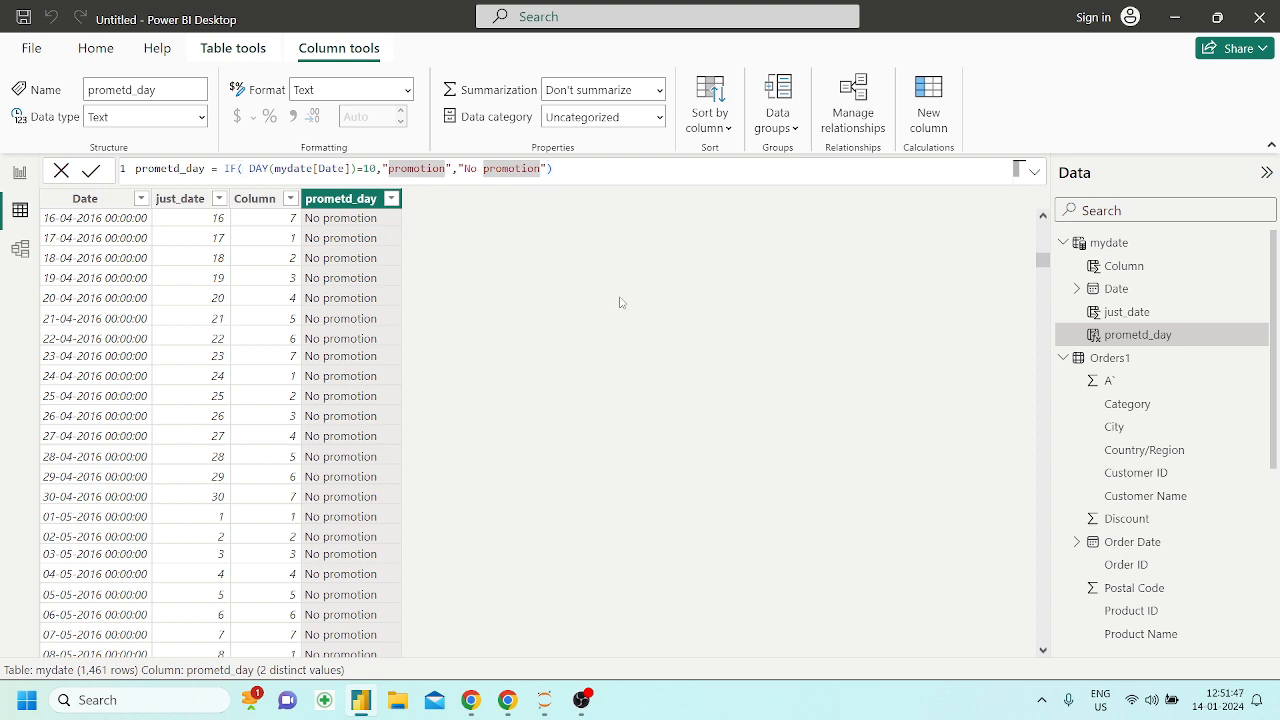
pyautogui.click(507, 700)
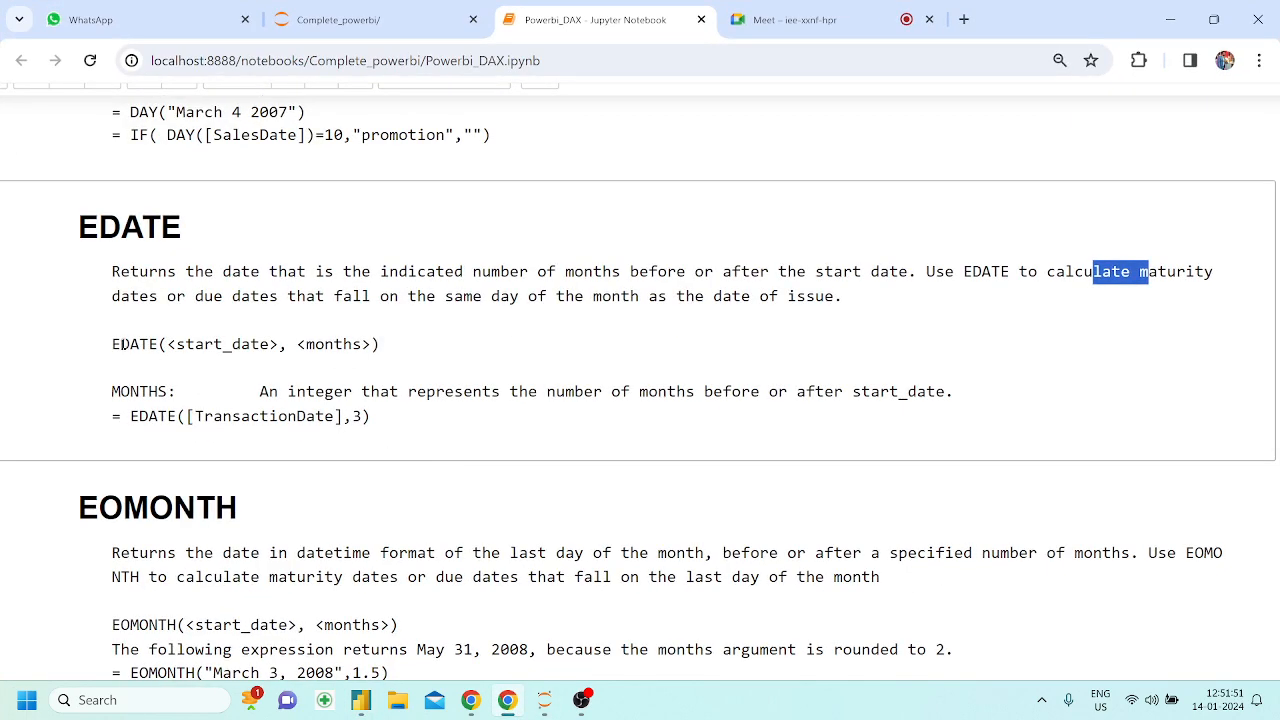
pyautogui.moveTo(120, 345); pyautogui.dragTo(397, 343)
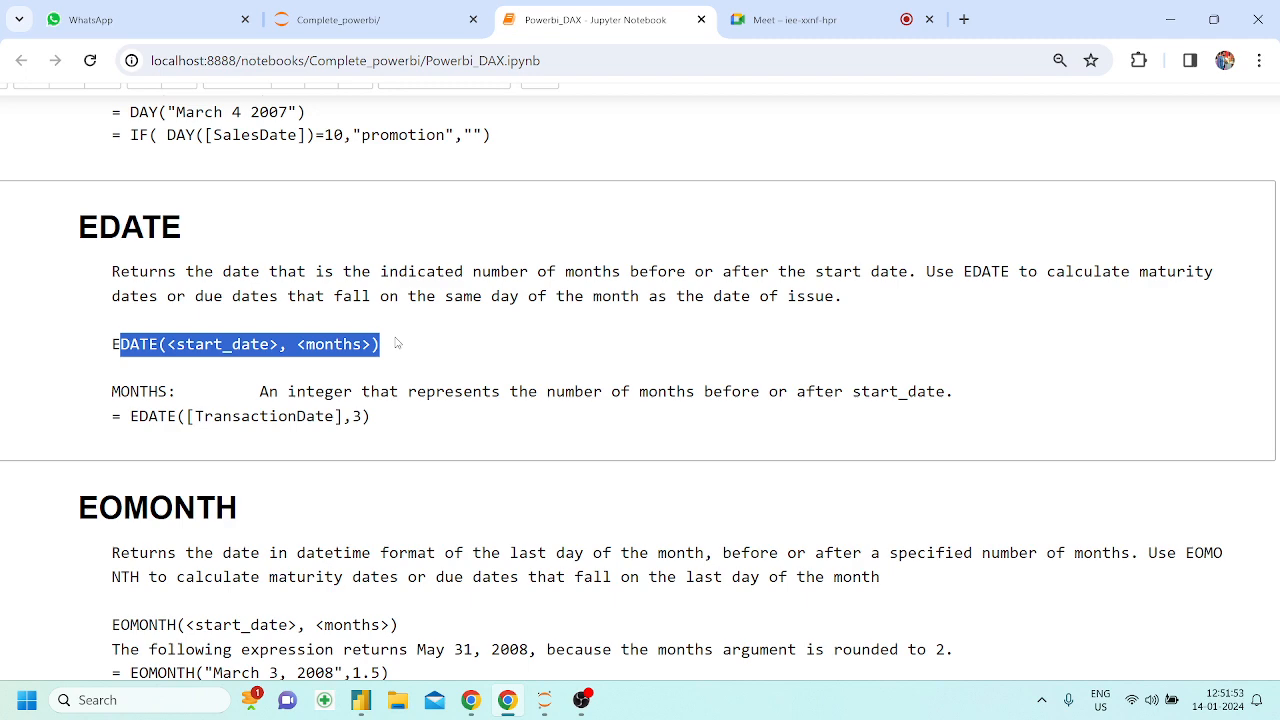
pyautogui.click(399, 344)
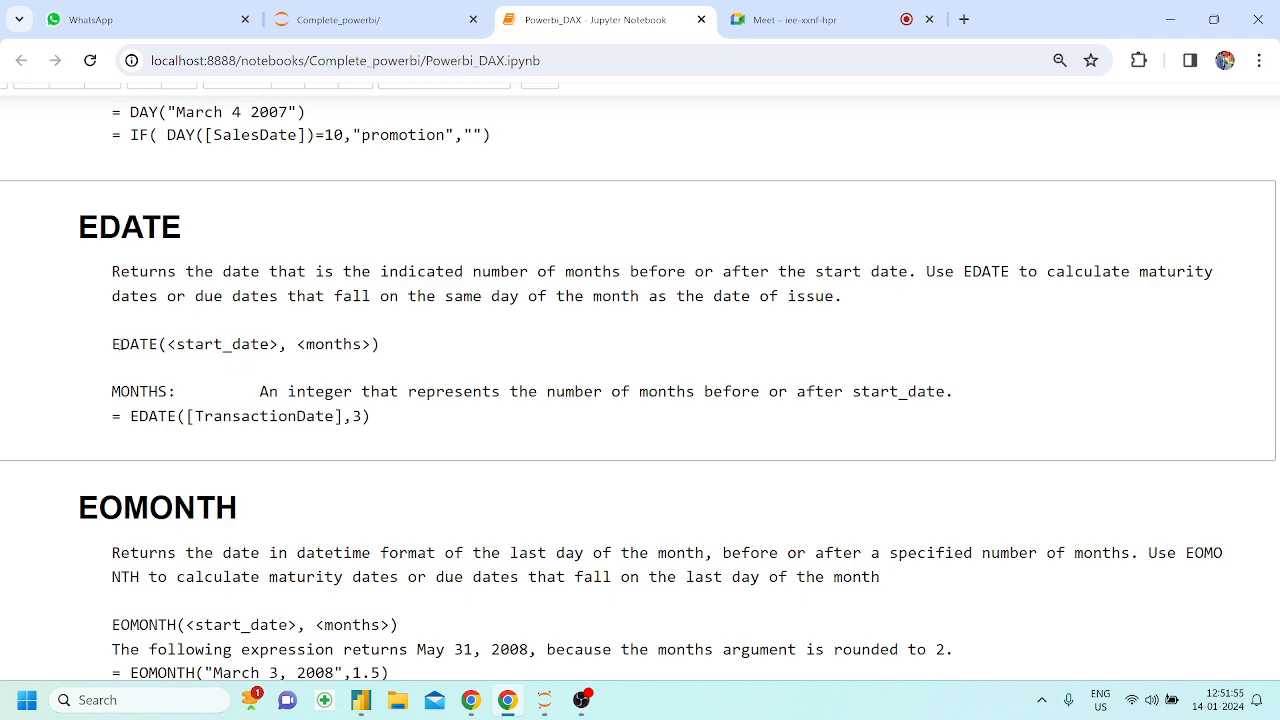
# Switch back to Power BI Desktop and create a new measure from the Report view
pyautogui.click(361, 700)
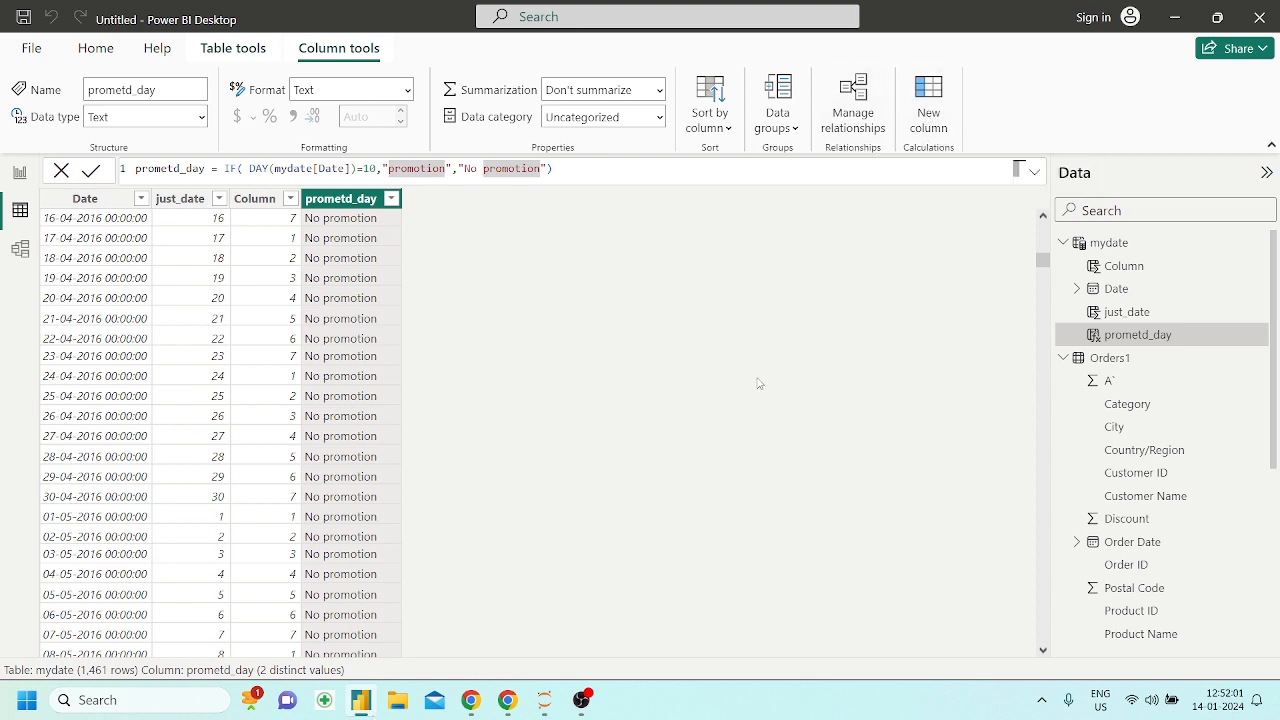
pyautogui.click(100, 50)
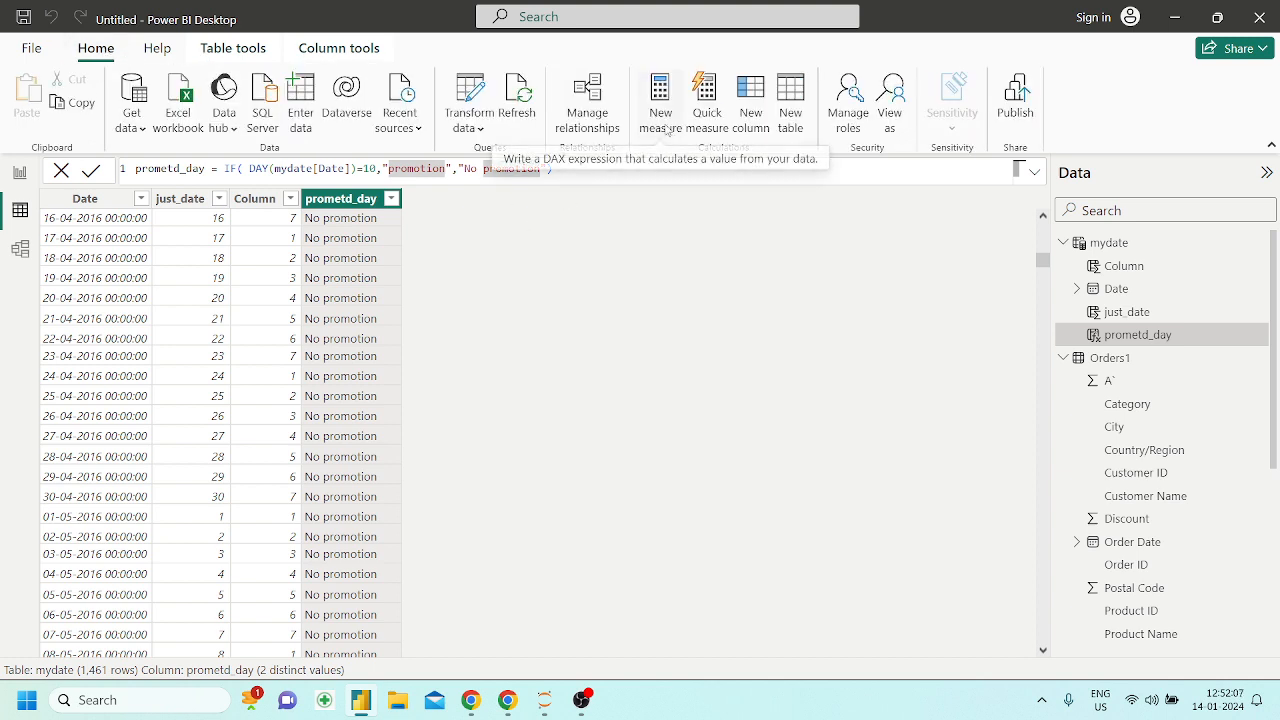
pyautogui.click(20, 177)
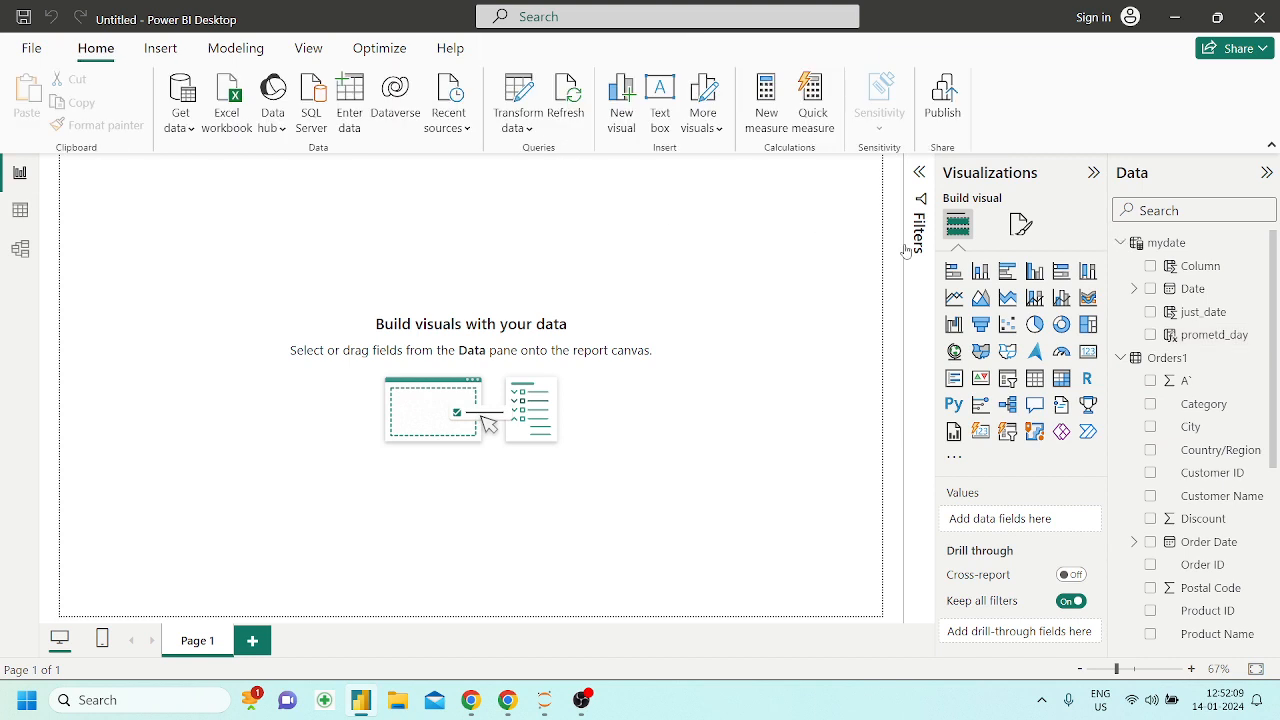
pyautogui.click(768, 116)
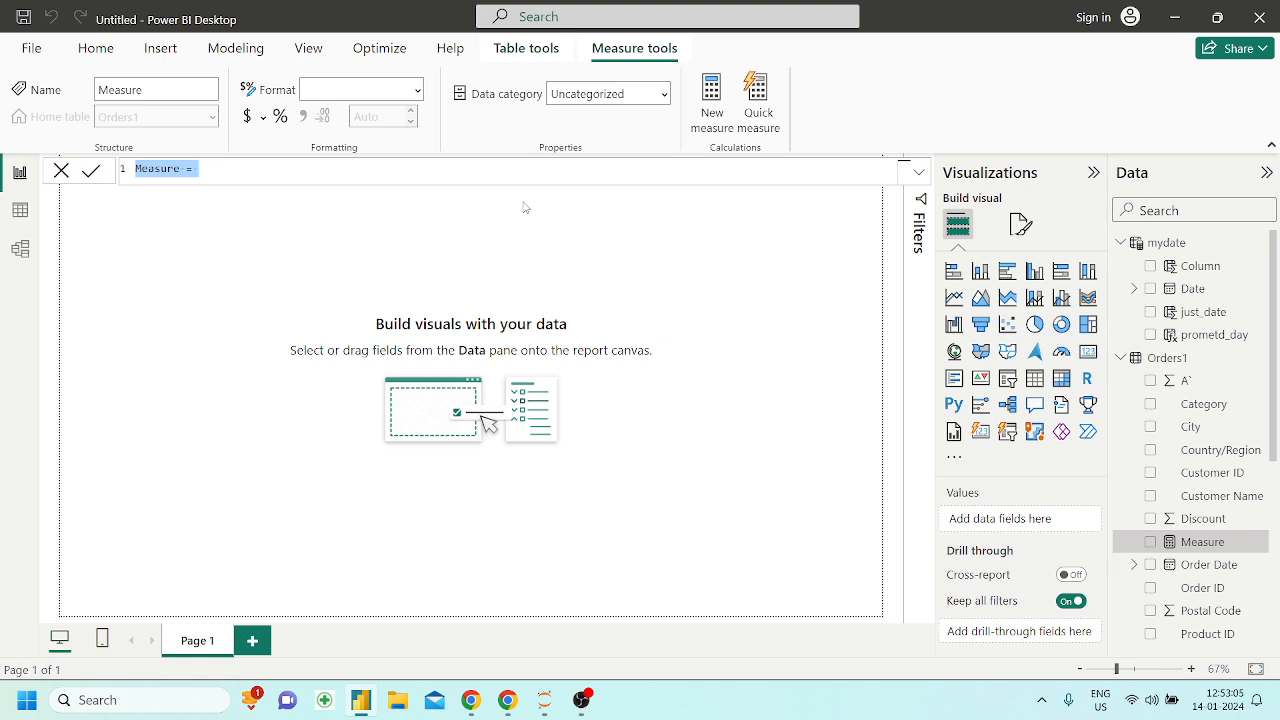
# Replace the default measure text with the name edate and start its formula with the EDATE function
pyautogui.press('Right')
pyautogui.press('BackSpace')
pyautogui.press('BackSpace')
pyautogui.press('BackSpace')
pyautogui.press('BackSpace')
pyautogui.press('BackSpace')
pyautogui.press('BackSpace')
pyautogui.press('BackSpace')
pyautogui.press('BackSpace')
pyautogui.press('BackSpace')
pyautogui.press('BackSpace')
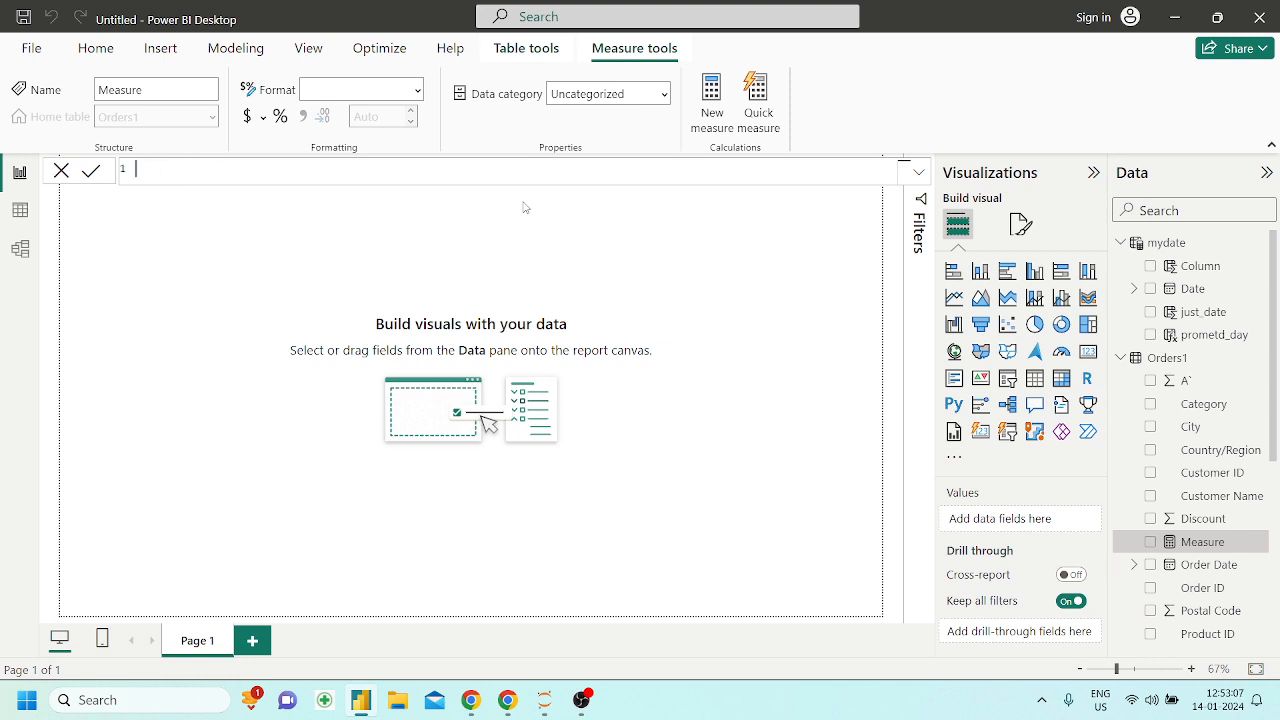
pyautogui.write('edate = eda')
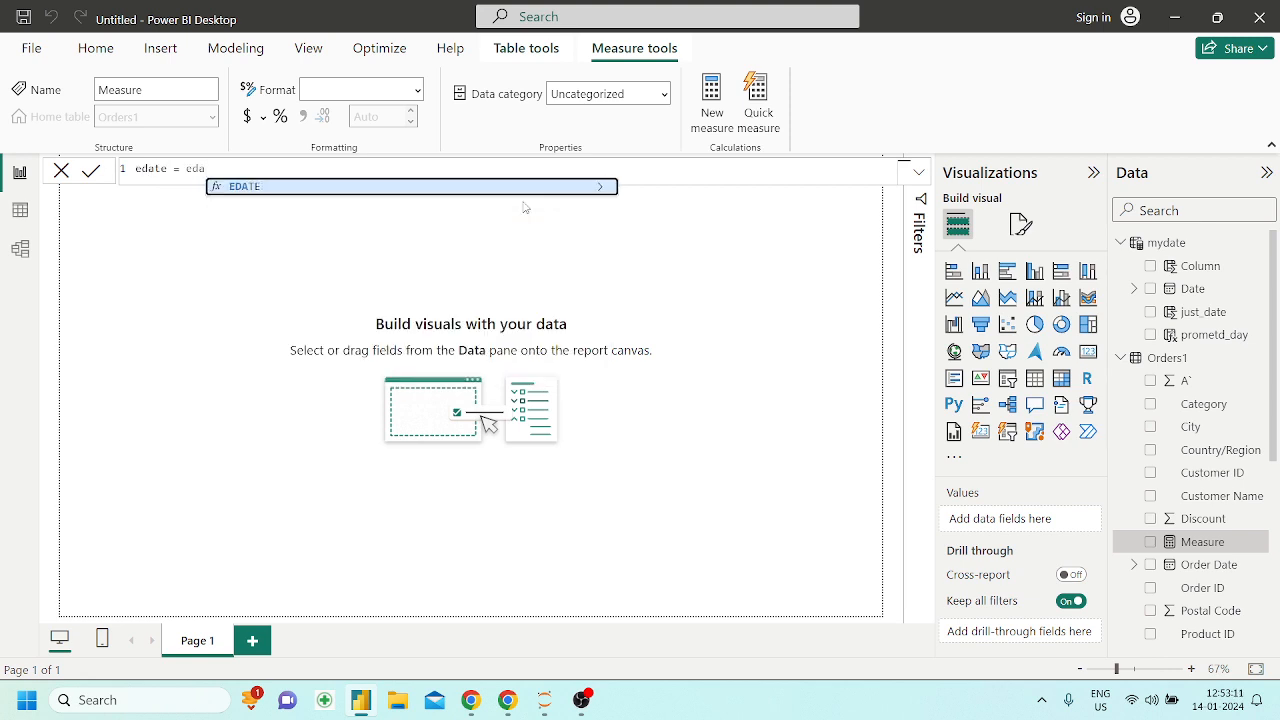
pyautogui.press('Tab')
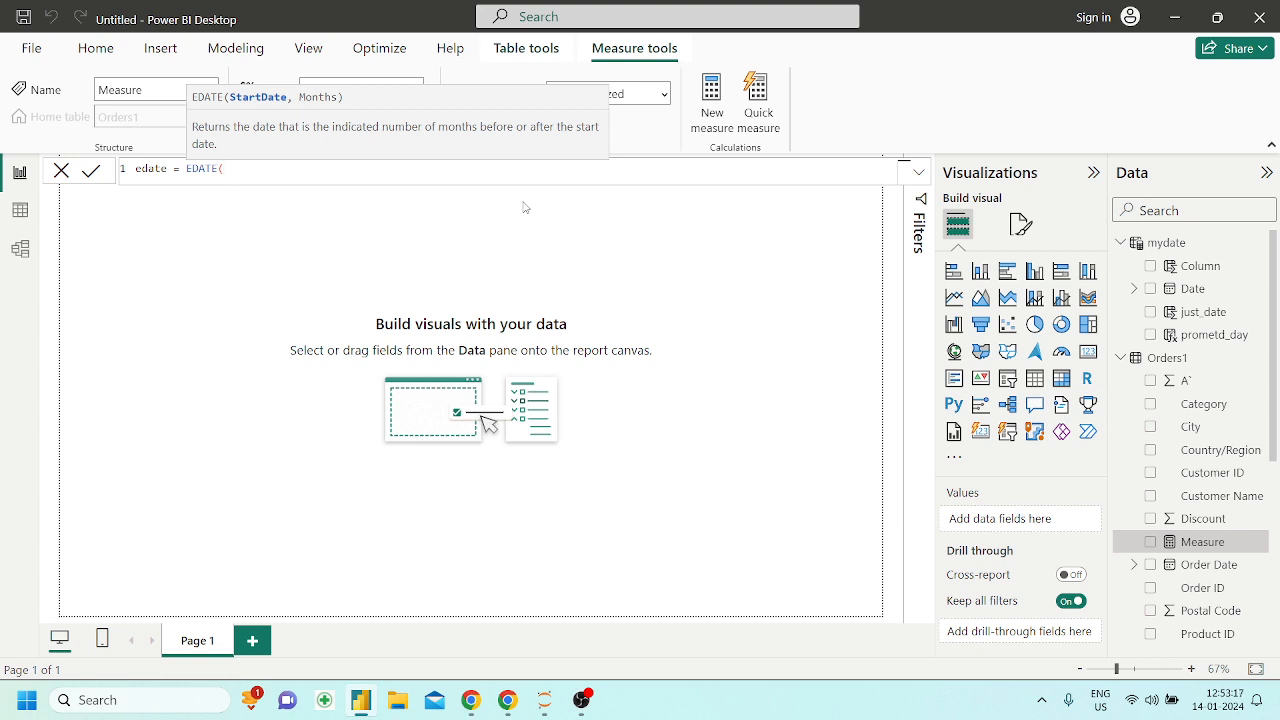
# Enter DATE(2024,01,14) as the start date argument of the EDATE function
pyautogui.write('date')
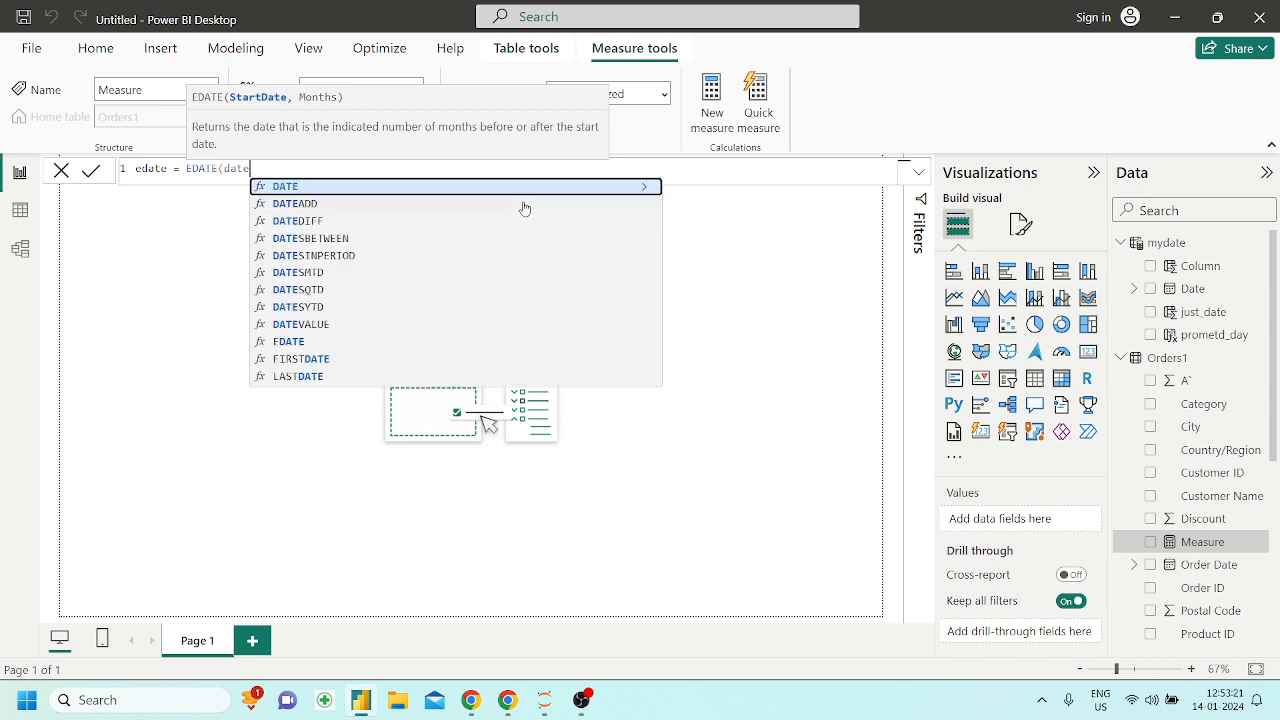
pyautogui.press('Tab')
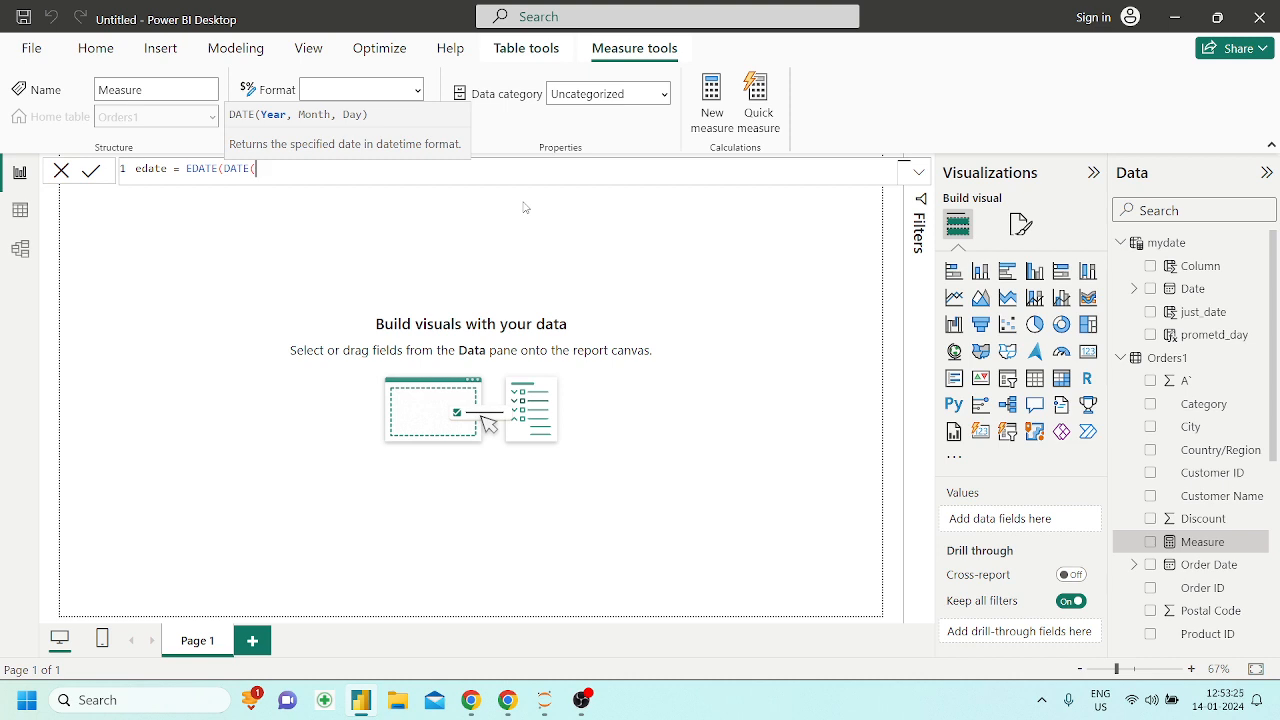
pyautogui.write('2024,01,')
pyautogui.write('14)')
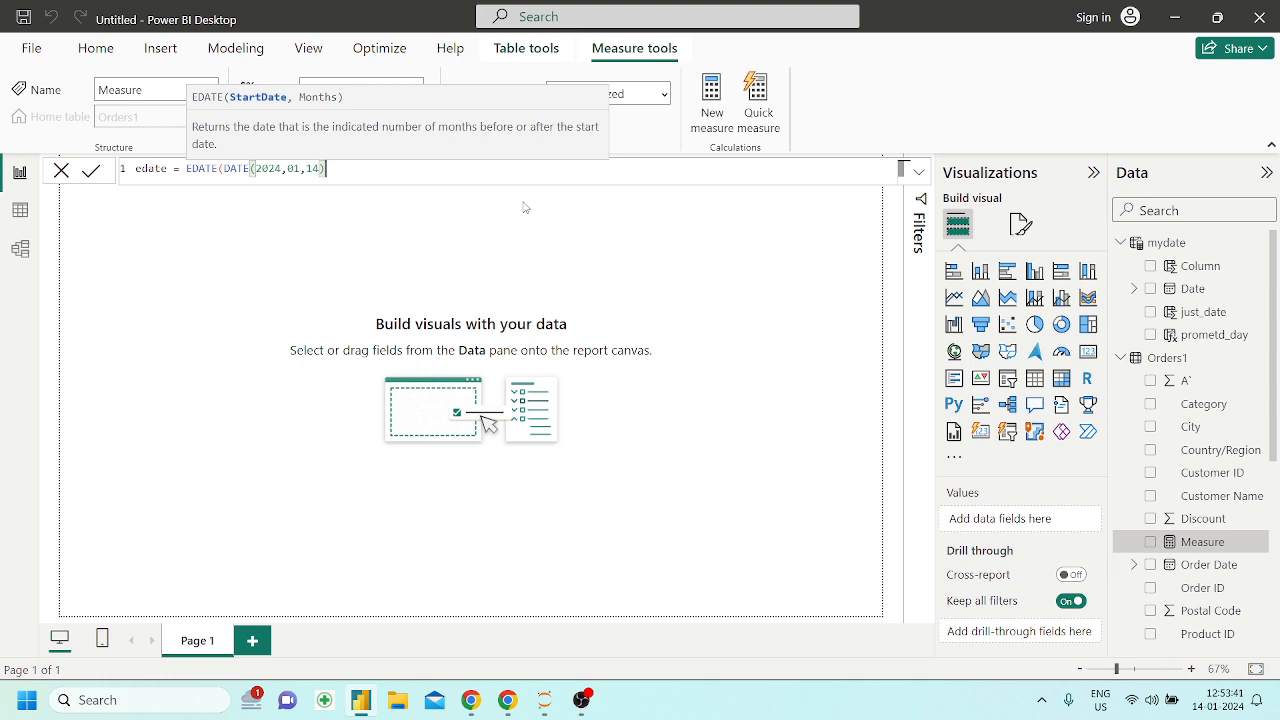
pyautogui.write(',6(')
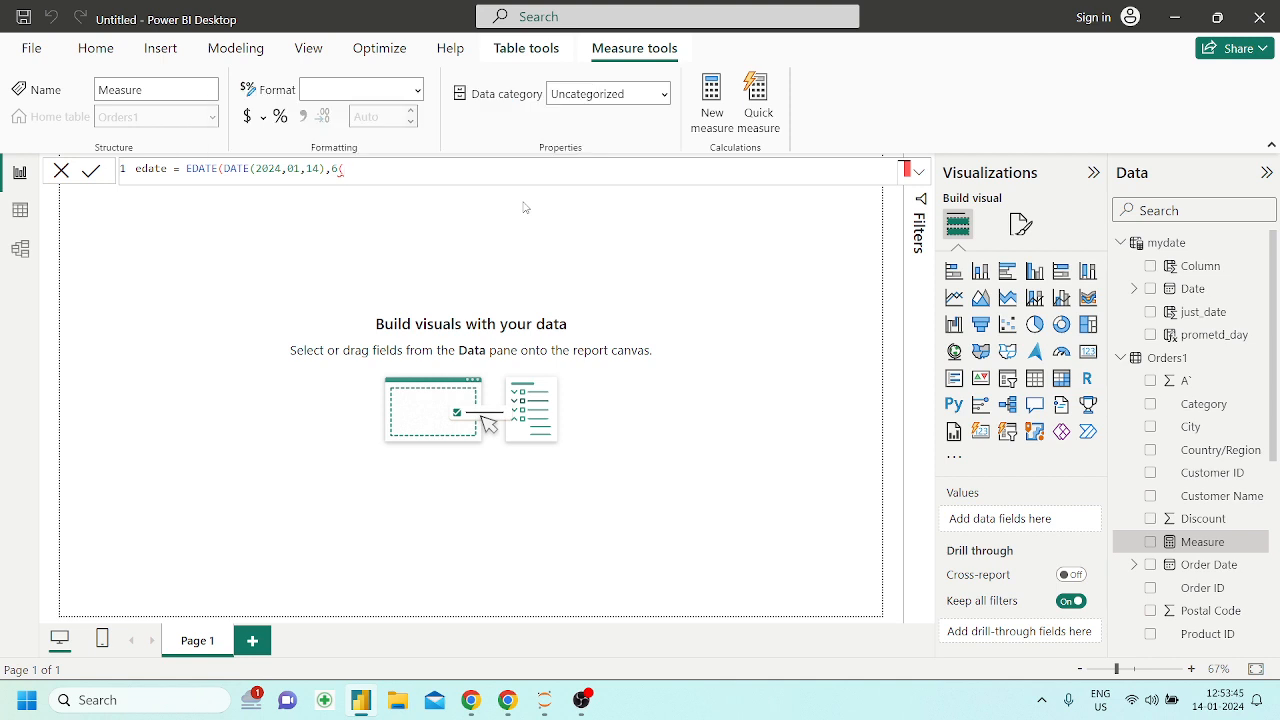
# Complete the edate formula with 6 as the months argument, commit it and set the measure's home table to mydate
pyautogui.press('BackSpace')
pyautogui.write(')')
pyautogui.press('Return')
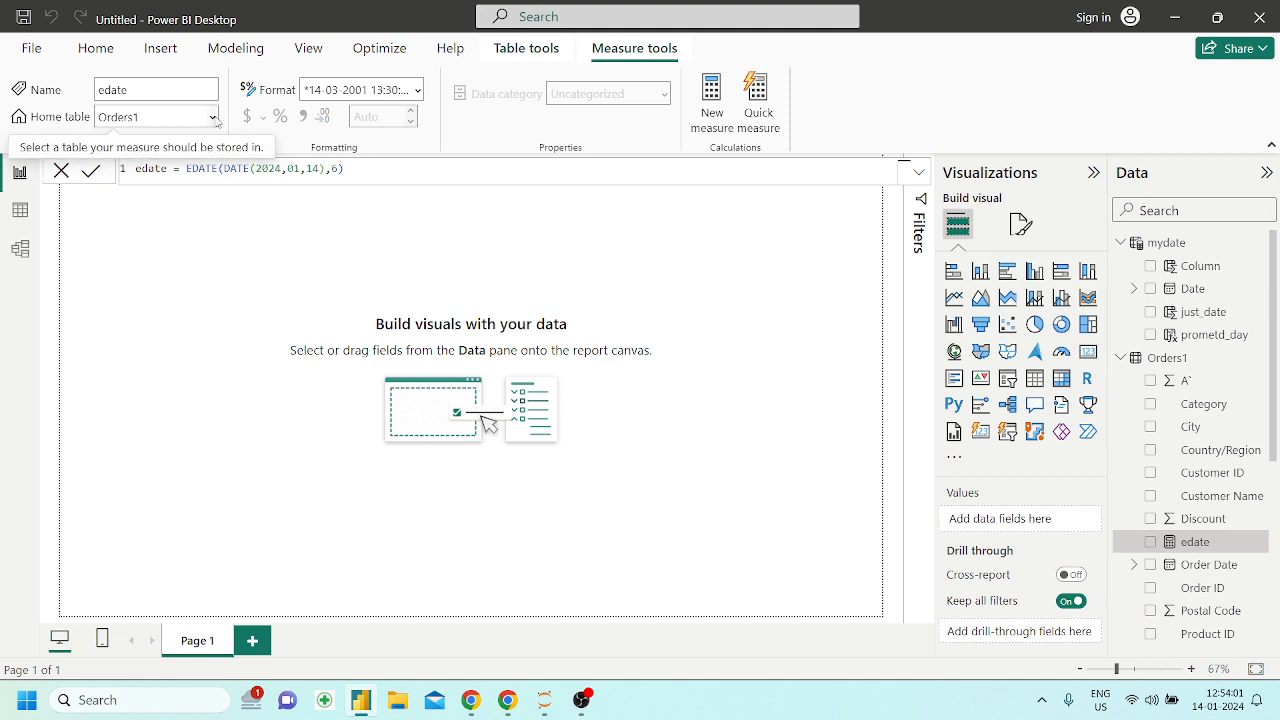
pyautogui.click(213, 117)
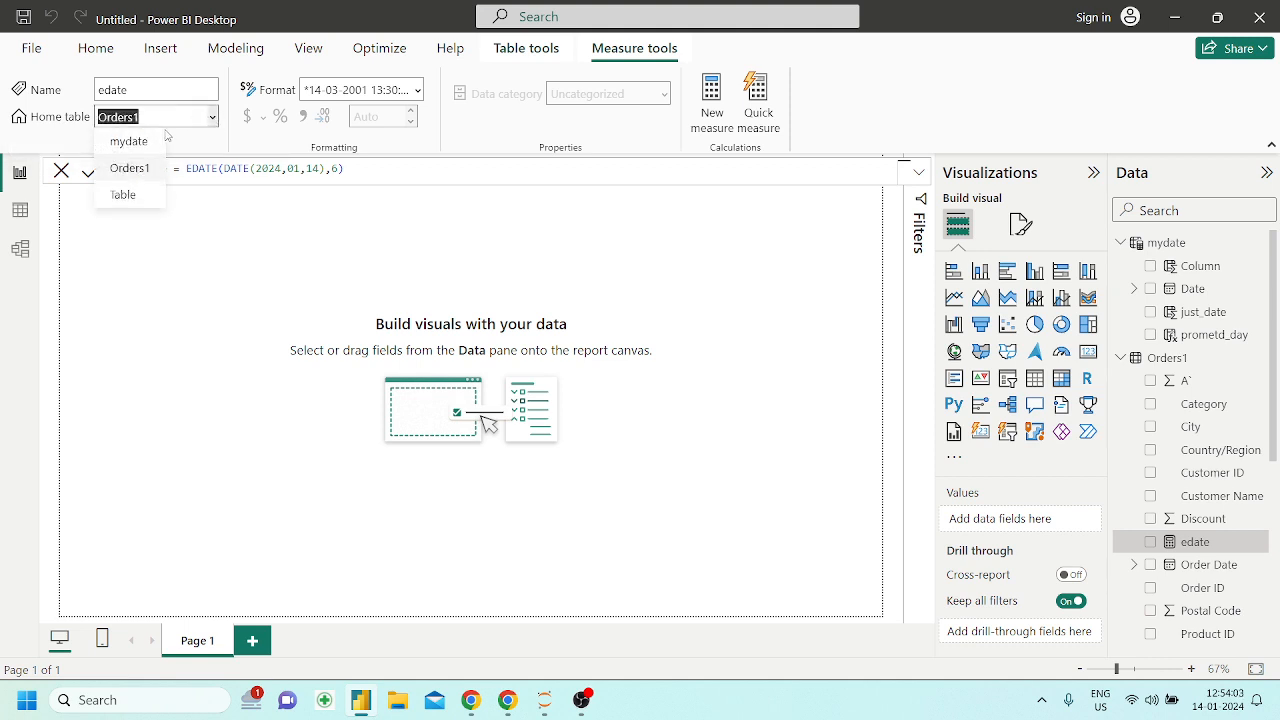
pyautogui.click(129, 143)
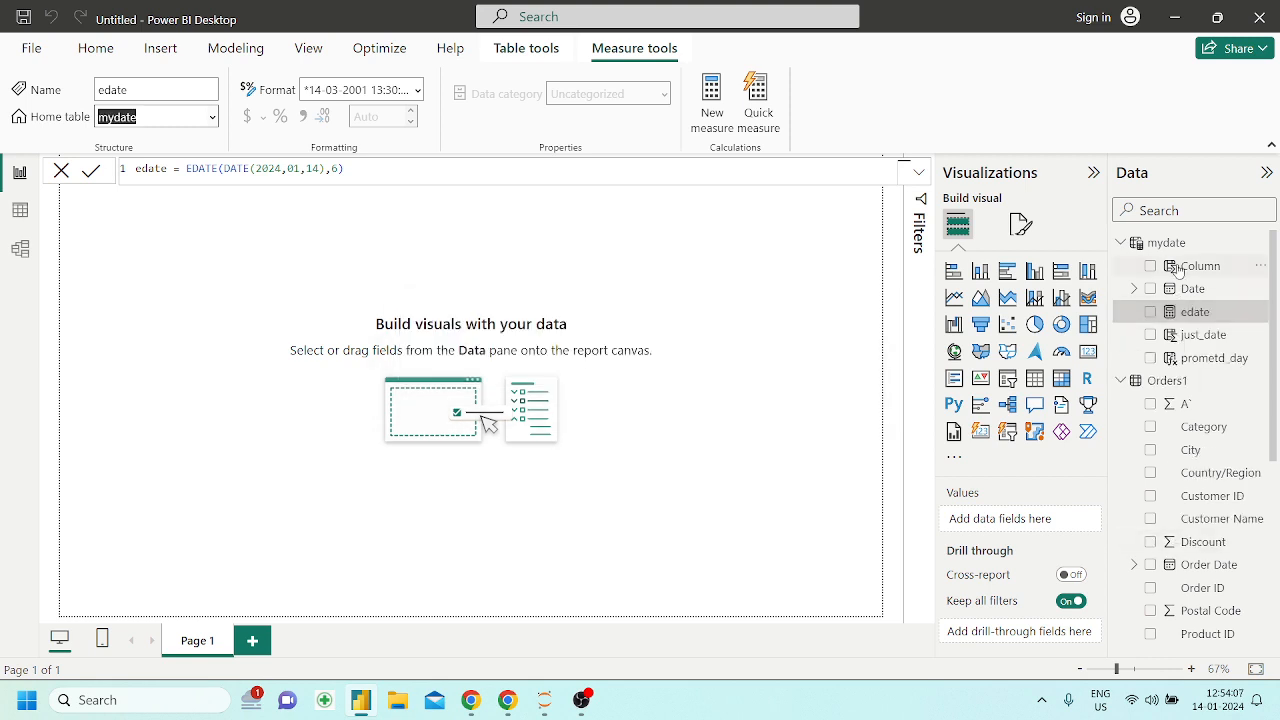
# Place the edate measure on the report page as a card visual and widen the card to fit the full date and time
pyautogui.click(735, 326)
pyautogui.moveTo(1195, 315); pyautogui.dragTo(406, 226)
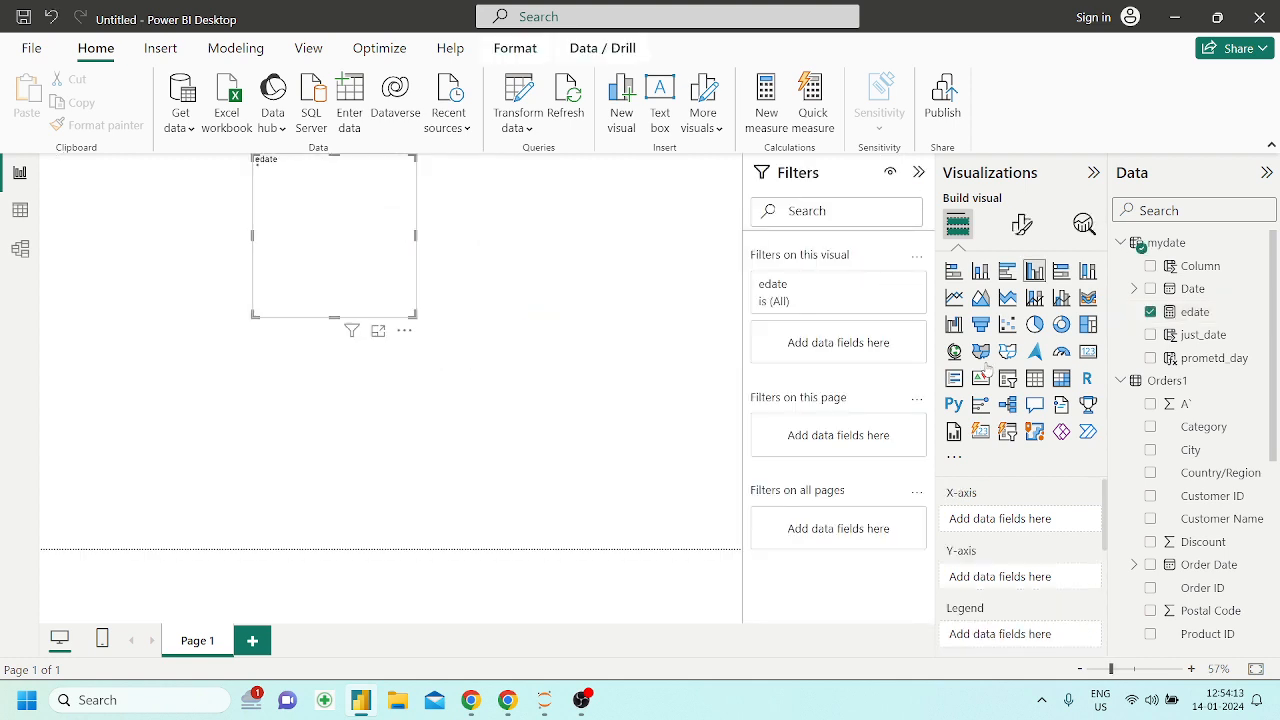
pyautogui.click(1088, 352)
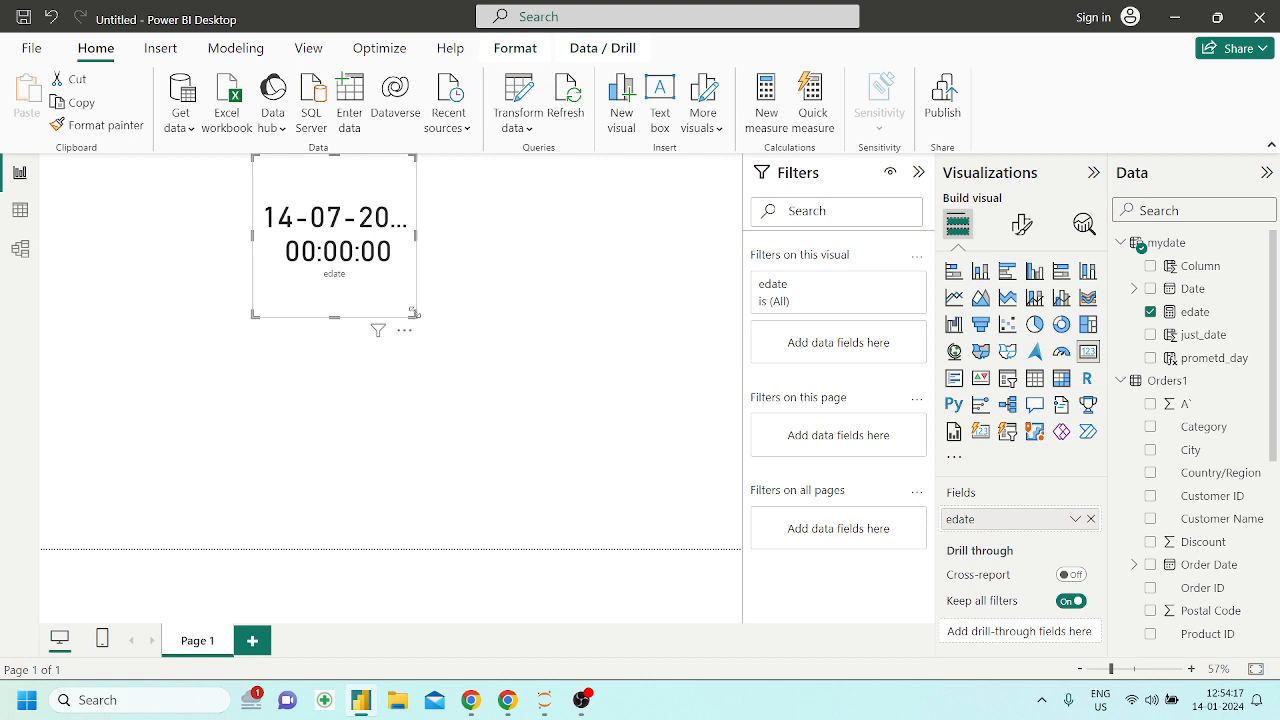
pyautogui.moveTo(416, 317); pyautogui.dragTo(600, 310)
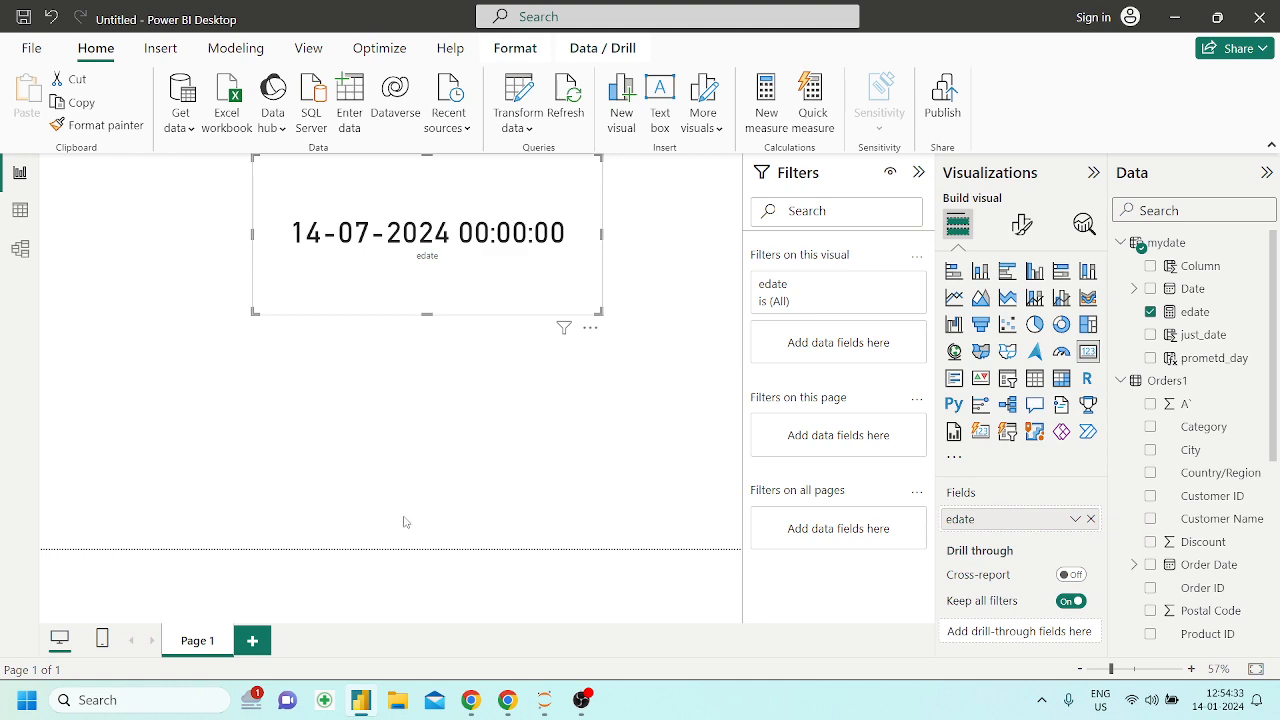
# Switch to the Powerbi_DAX notebook in Chrome and examine the EOMONTH section: its description, syntax and the example with "March 3, 2008" and 1.5
pyautogui.click(507, 700)
pyautogui.scroll(-3, 520, 541)
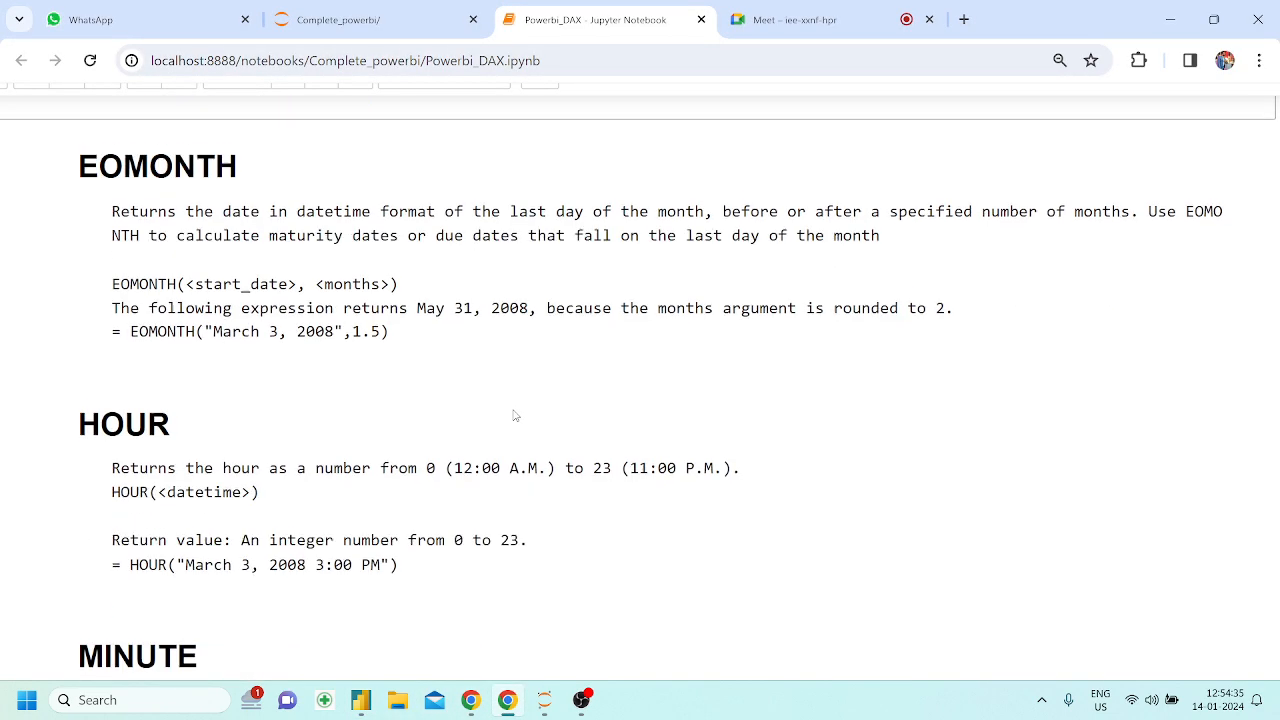
pyautogui.moveTo(81, 160); pyautogui.dragTo(170, 155)
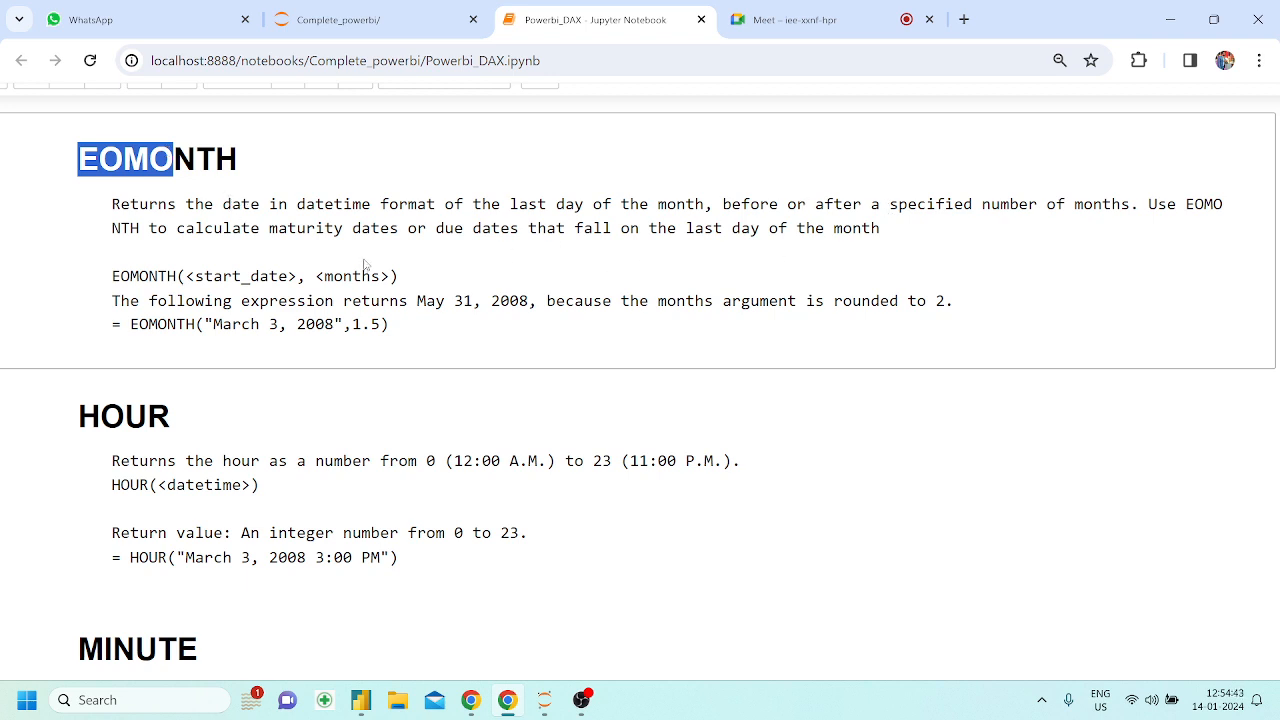
pyautogui.moveTo(378, 209); pyautogui.dragTo(428, 205)
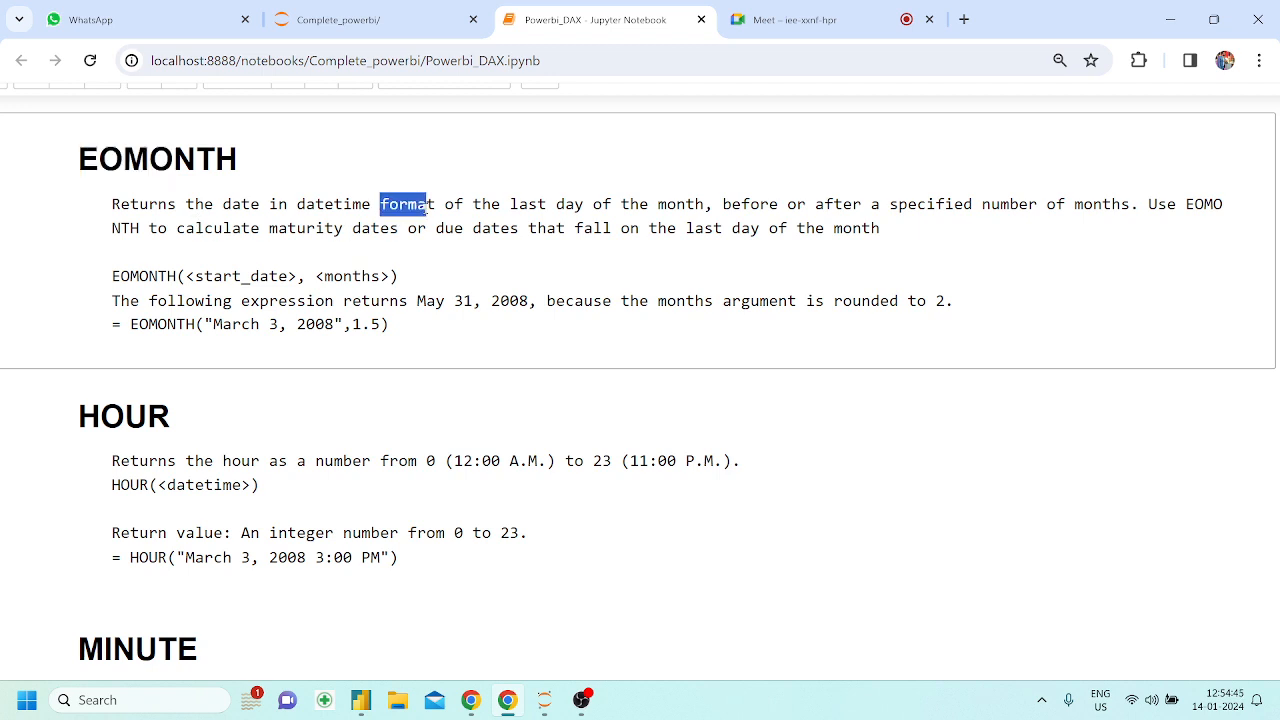
pyautogui.moveTo(527, 206); pyautogui.dragTo(668, 206)
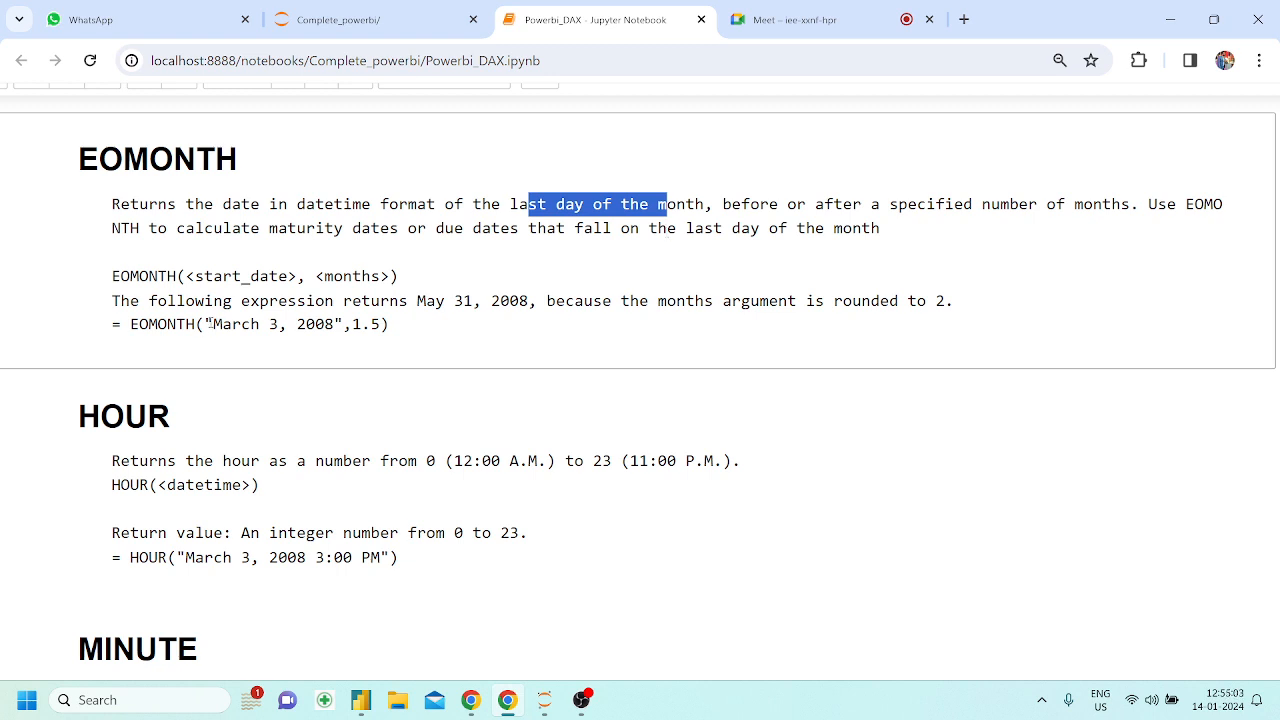
pyautogui.moveTo(213, 303); pyautogui.dragTo(364, 284)
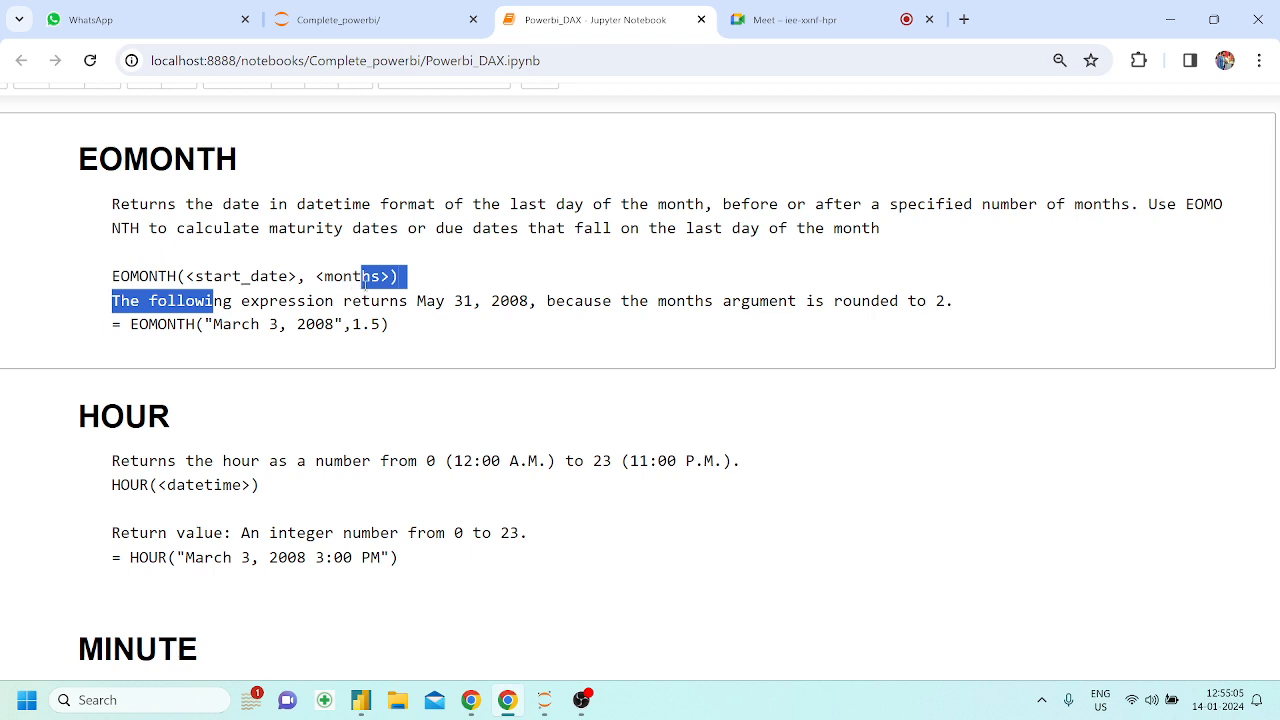
pyautogui.moveTo(207, 324); pyautogui.dragTo(338, 323)
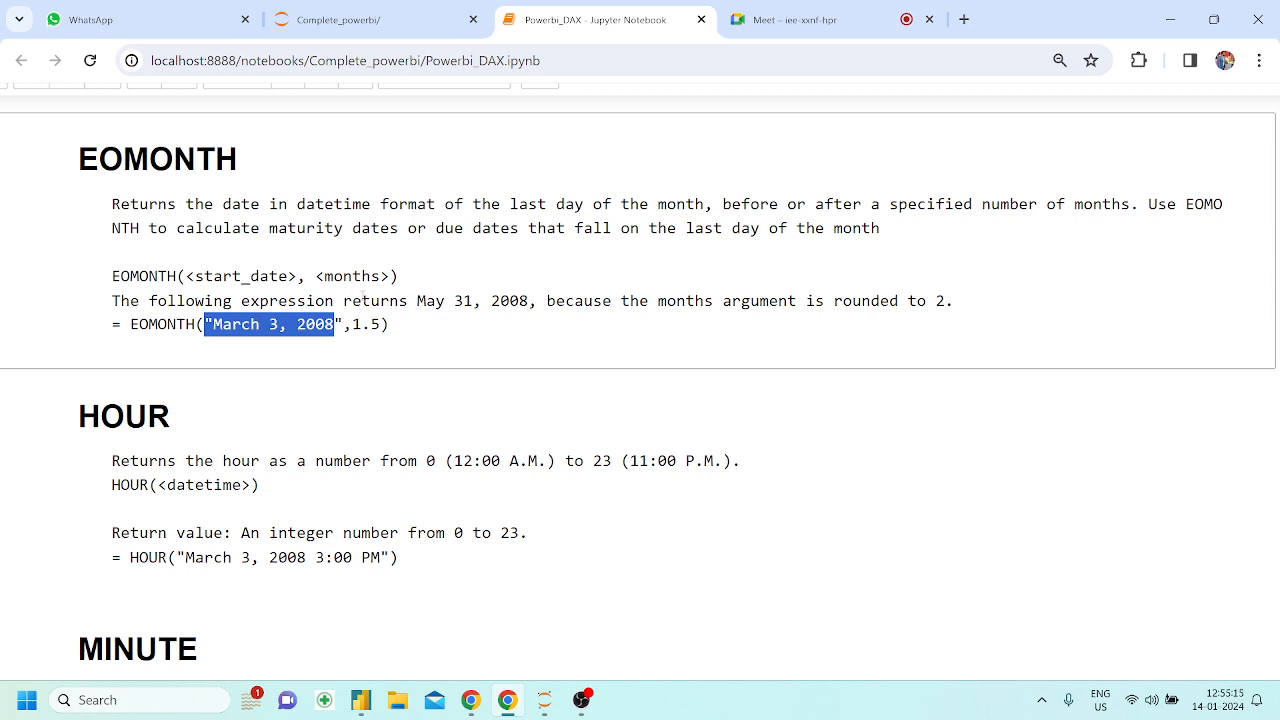
pyautogui.moveTo(381, 324); pyautogui.dragTo(352, 324)
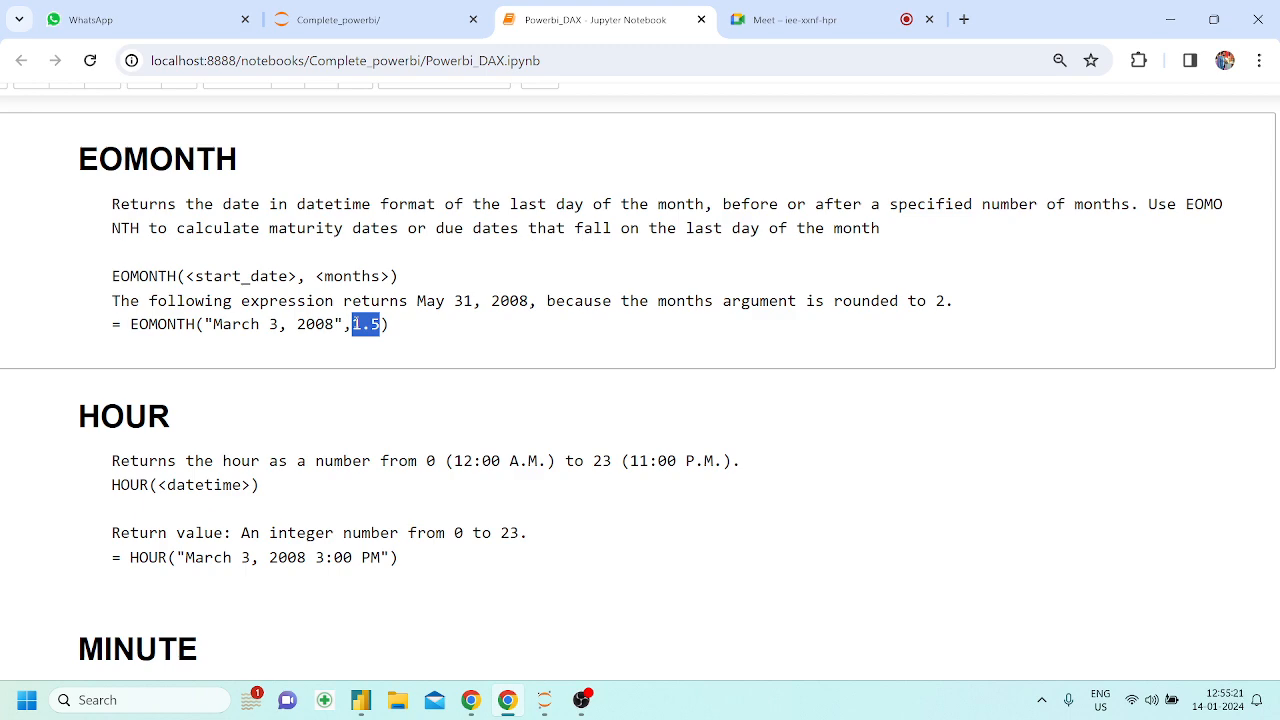
pyautogui.scroll(3, 364, 276)
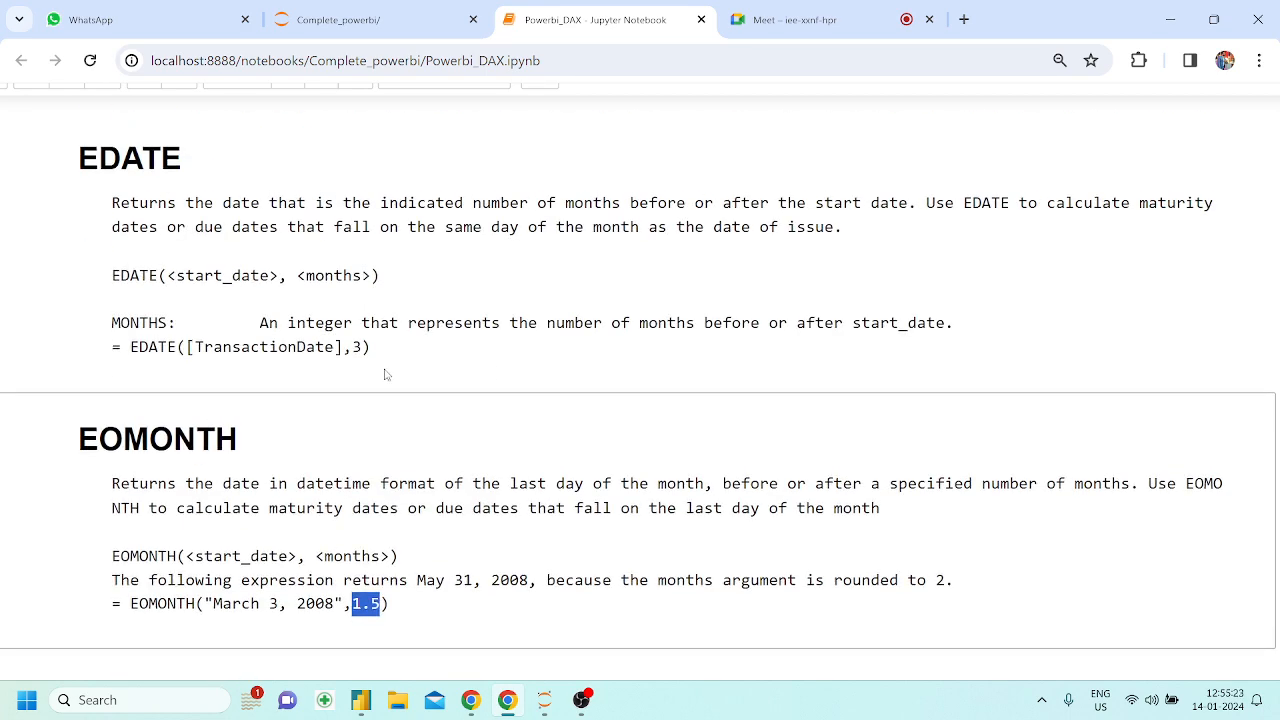
pyautogui.scroll(-2, 378, 367)
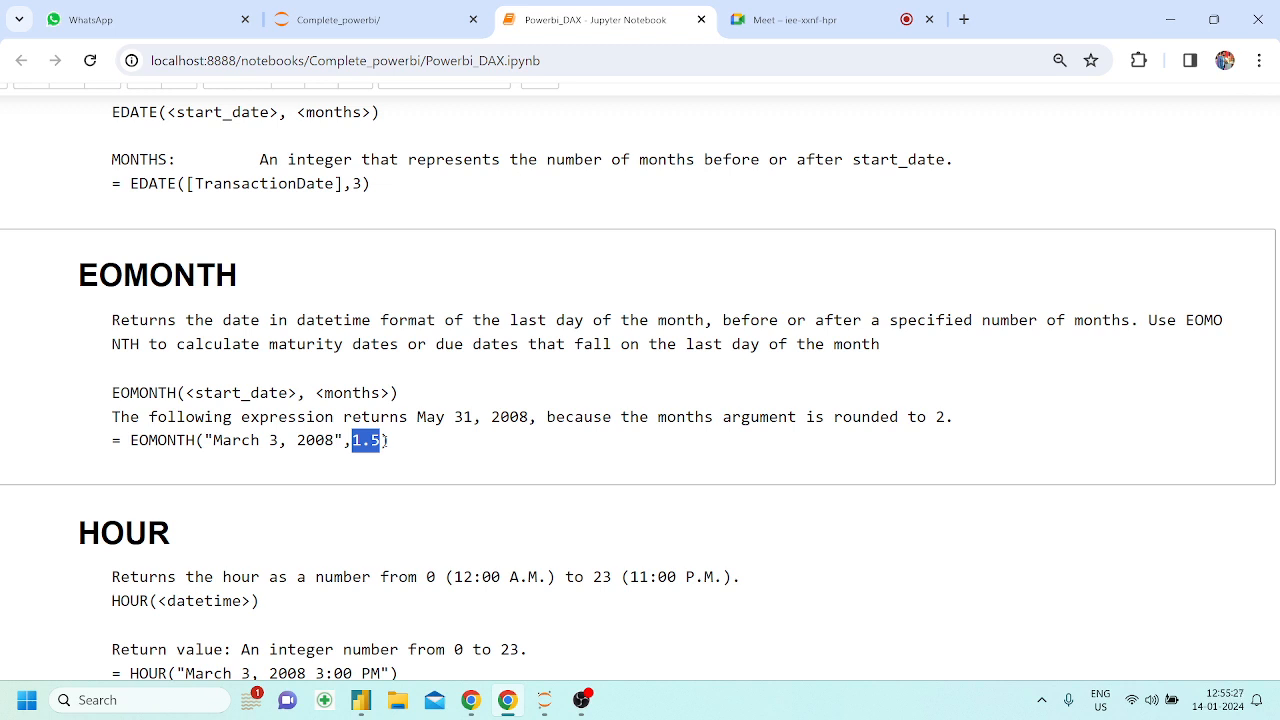
# Copy the notebook example EOMONTH("March 3, 2008",1.5) into the formula of a new measure in Power BI Desktop
pyautogui.click(405, 442)
pyautogui.moveTo(130, 441); pyautogui.dragTo(404, 449)
pyautogui.hotkey('ctrl', 'c')
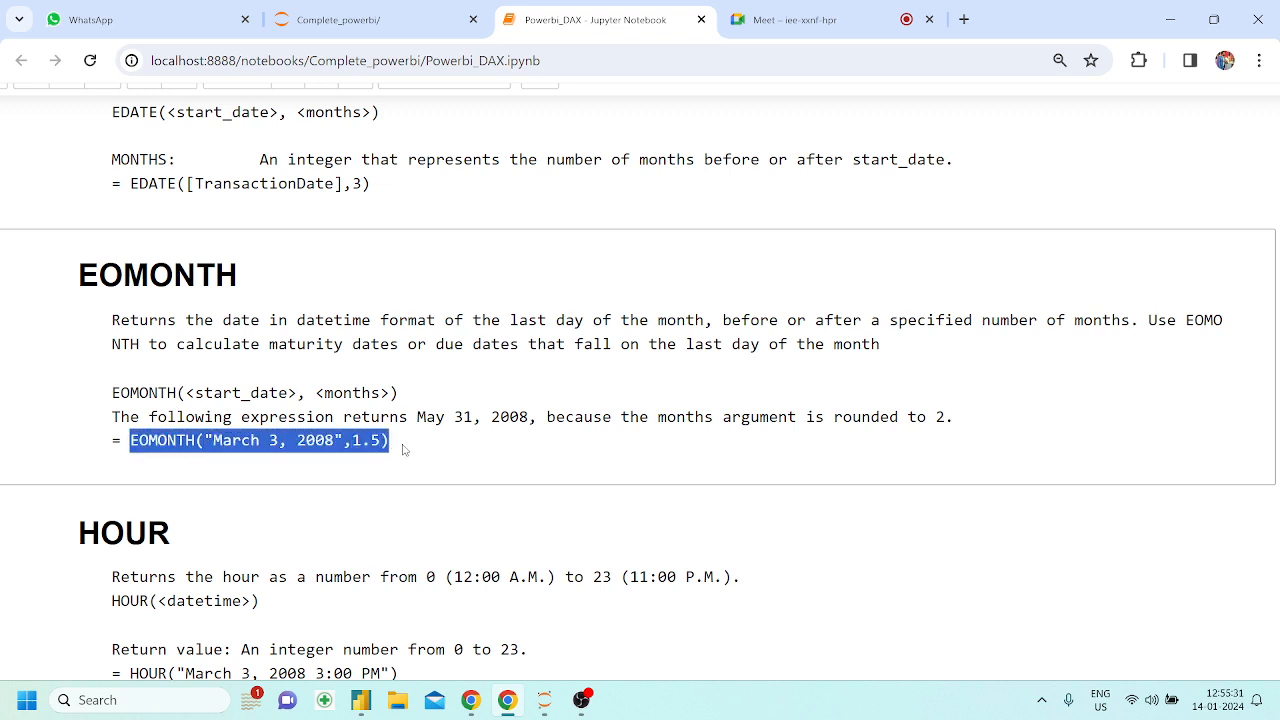
pyautogui.click(366, 692)
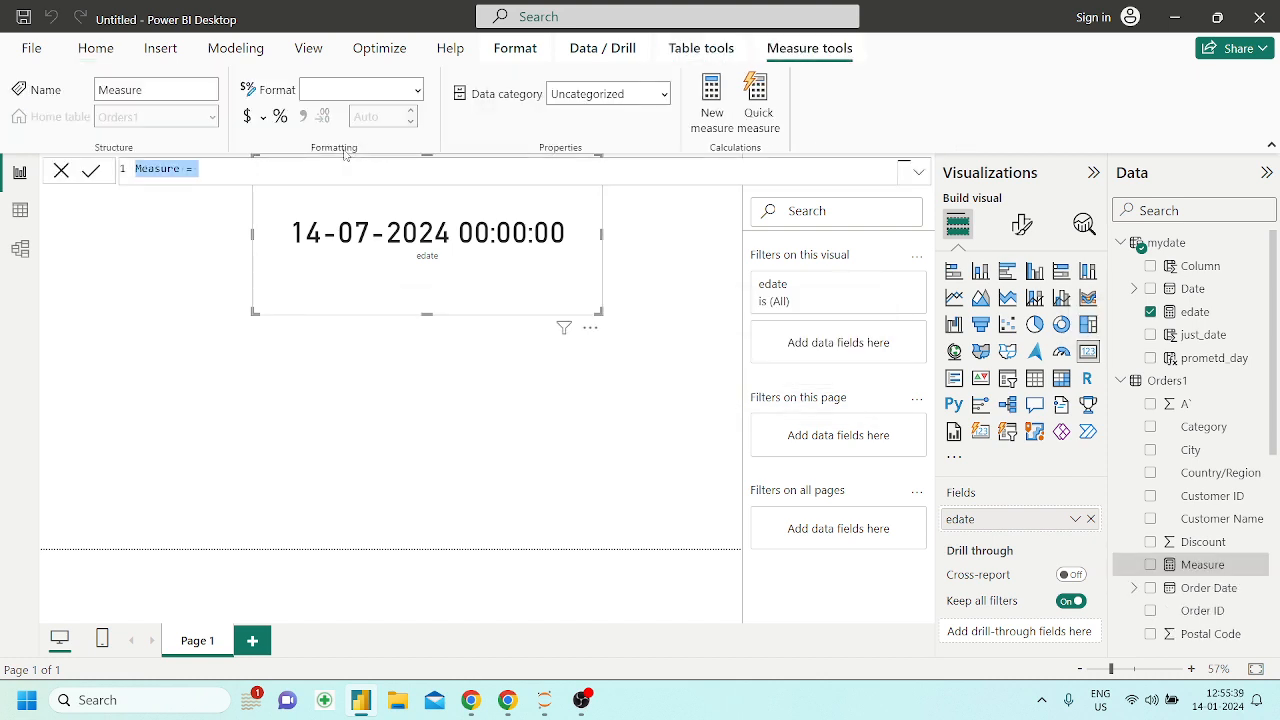
pyautogui.hotkey('ctrl', 'v')
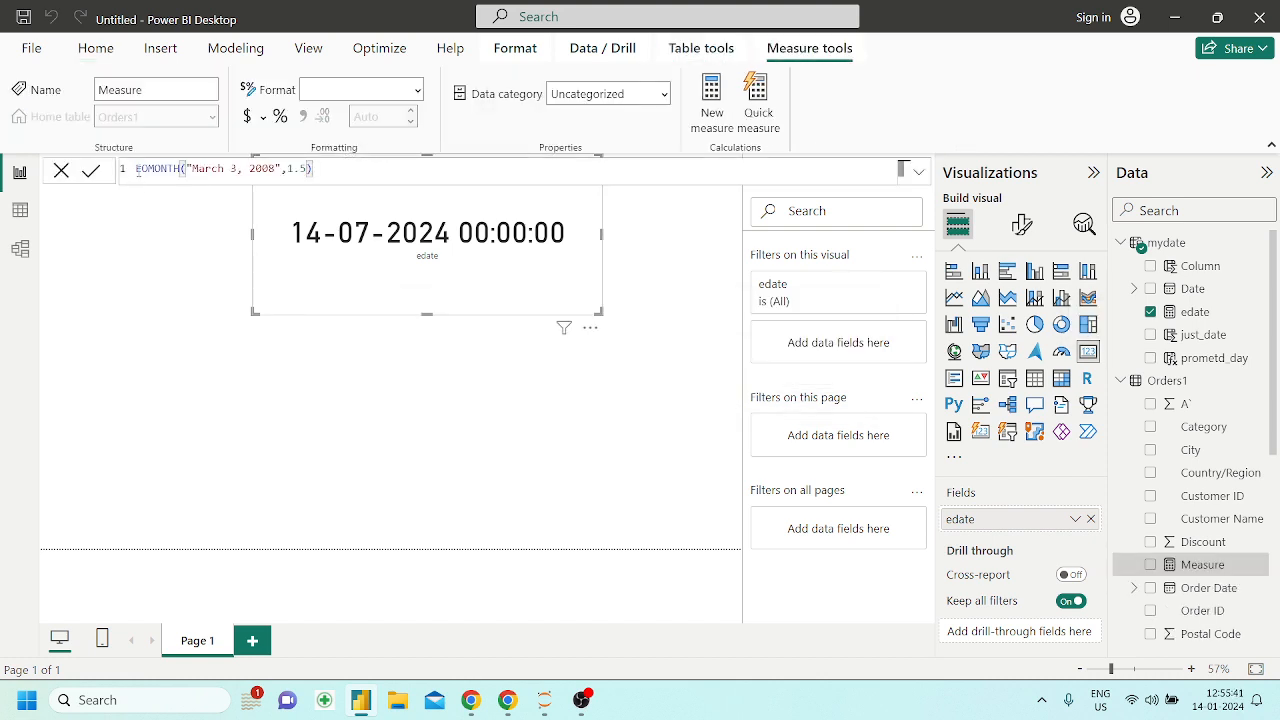
# Name the measure eomonth in its formula, commit it and set its home table to mydate
pyautogui.click(137, 170)
pyautogui.write('ee')
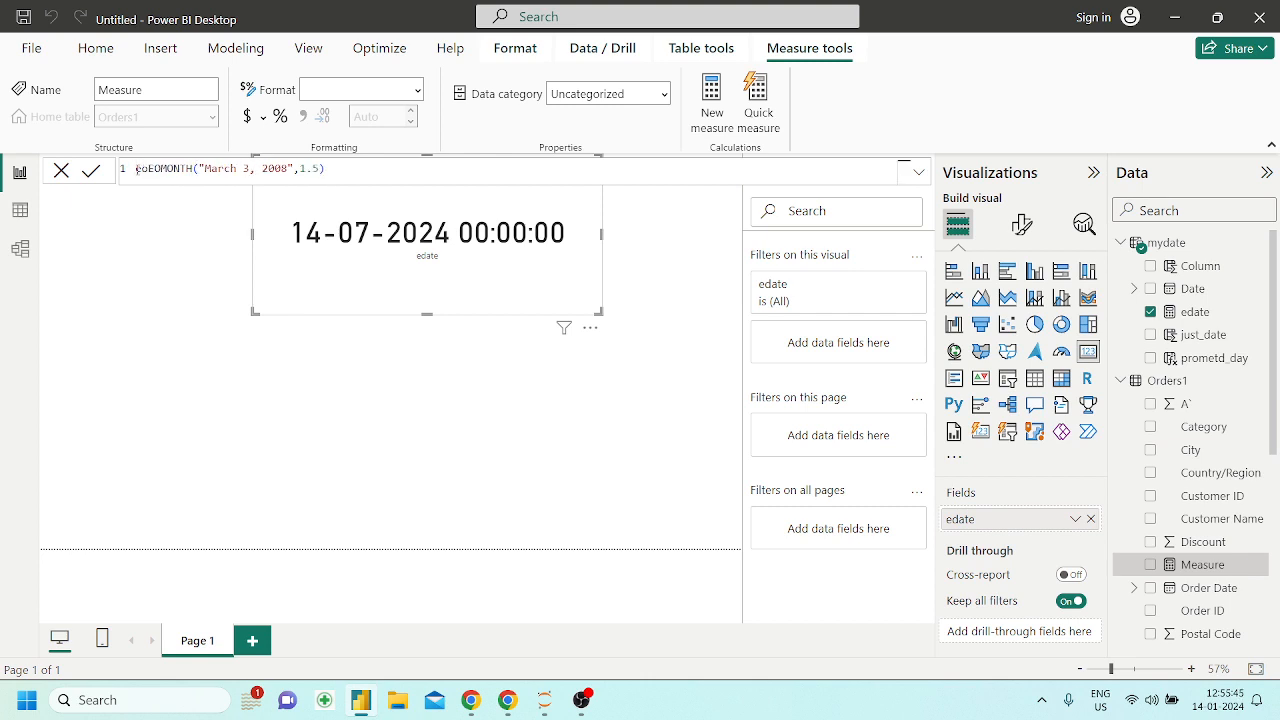
pyautogui.write('omonth =')
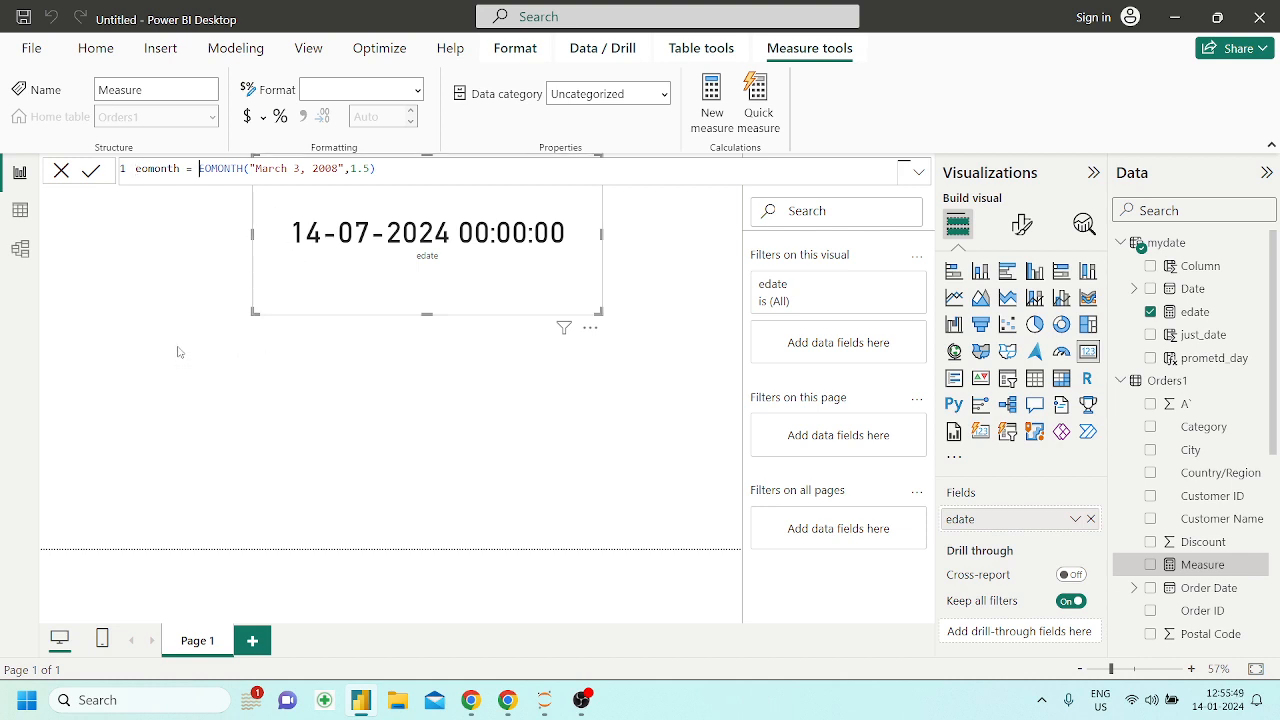
pyautogui.press('Return')
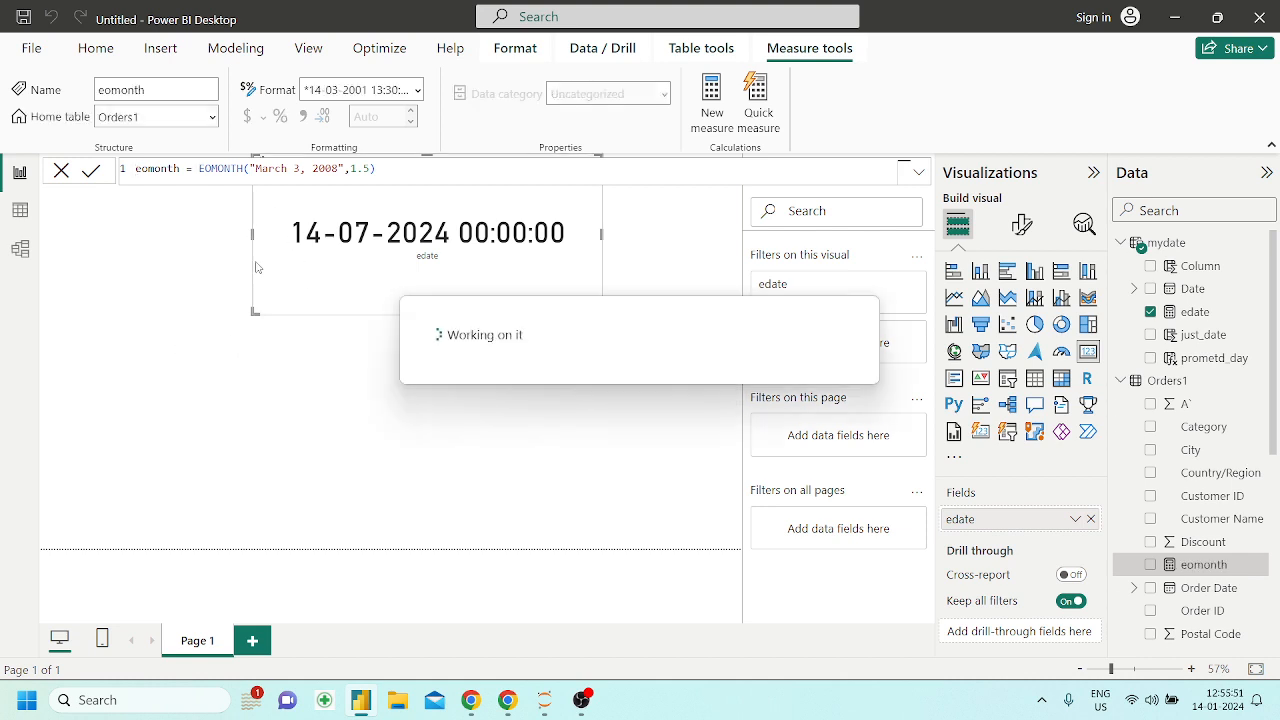
pyautogui.click(212, 117)
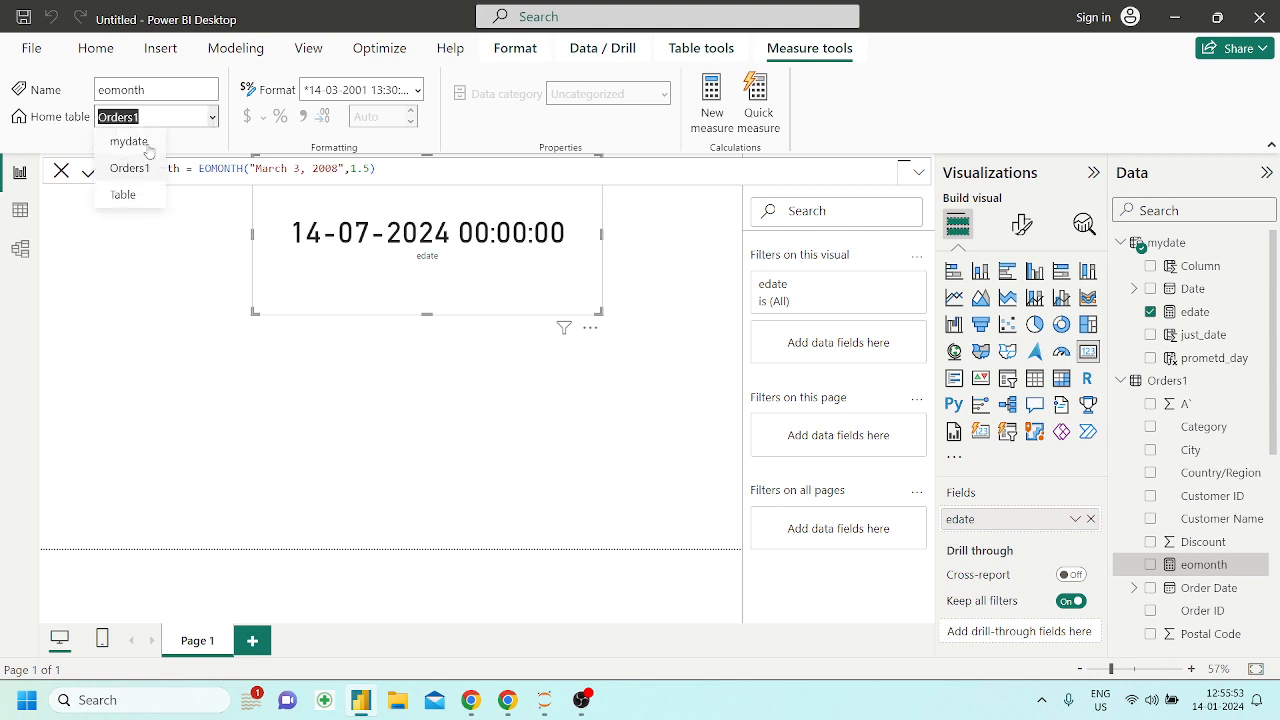
pyautogui.click(143, 147)
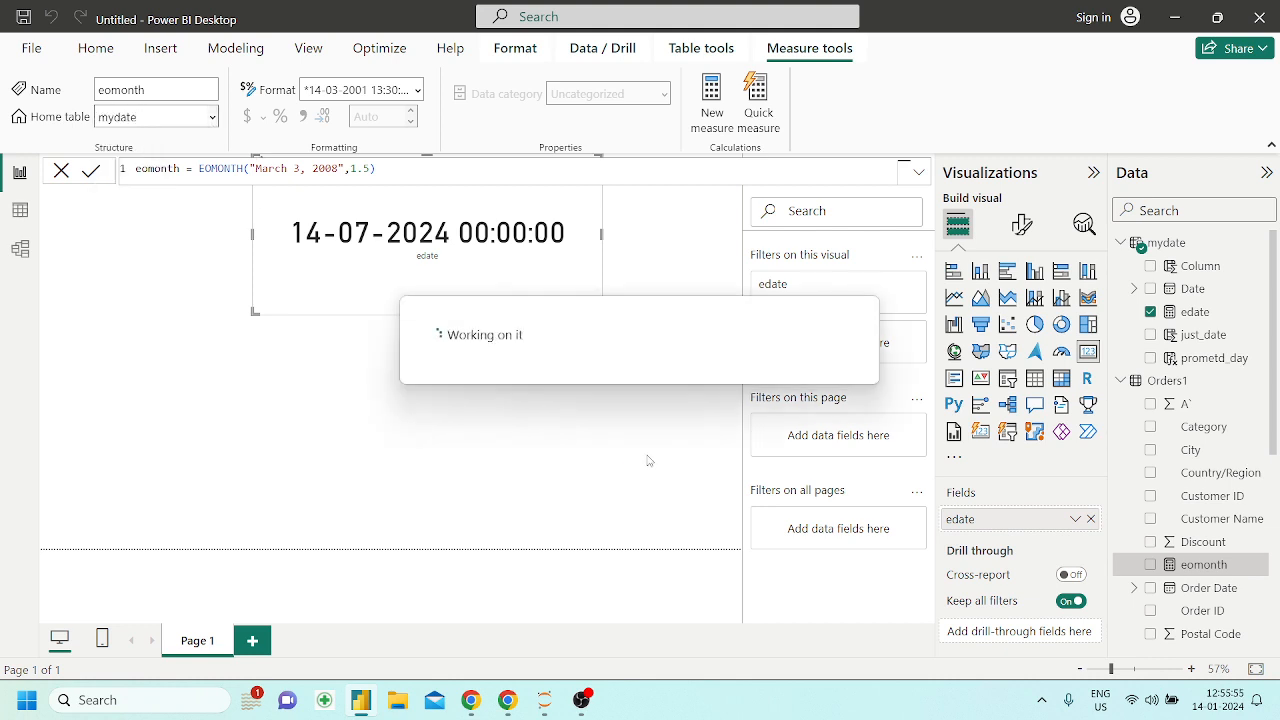
# Place the eomonth measure below the edate card as a card visual and show the measure's formula
pyautogui.moveTo(1128, 337); pyautogui.dragTo(457, 377)
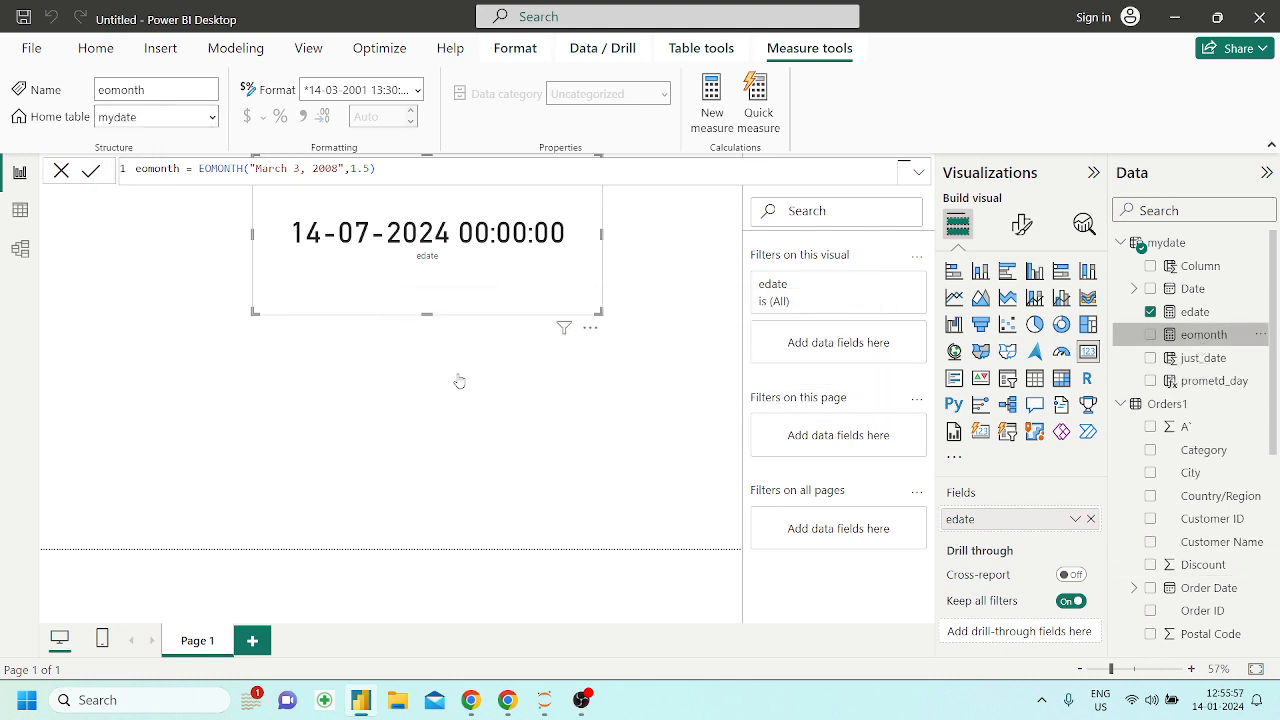
pyautogui.click(1088, 351)
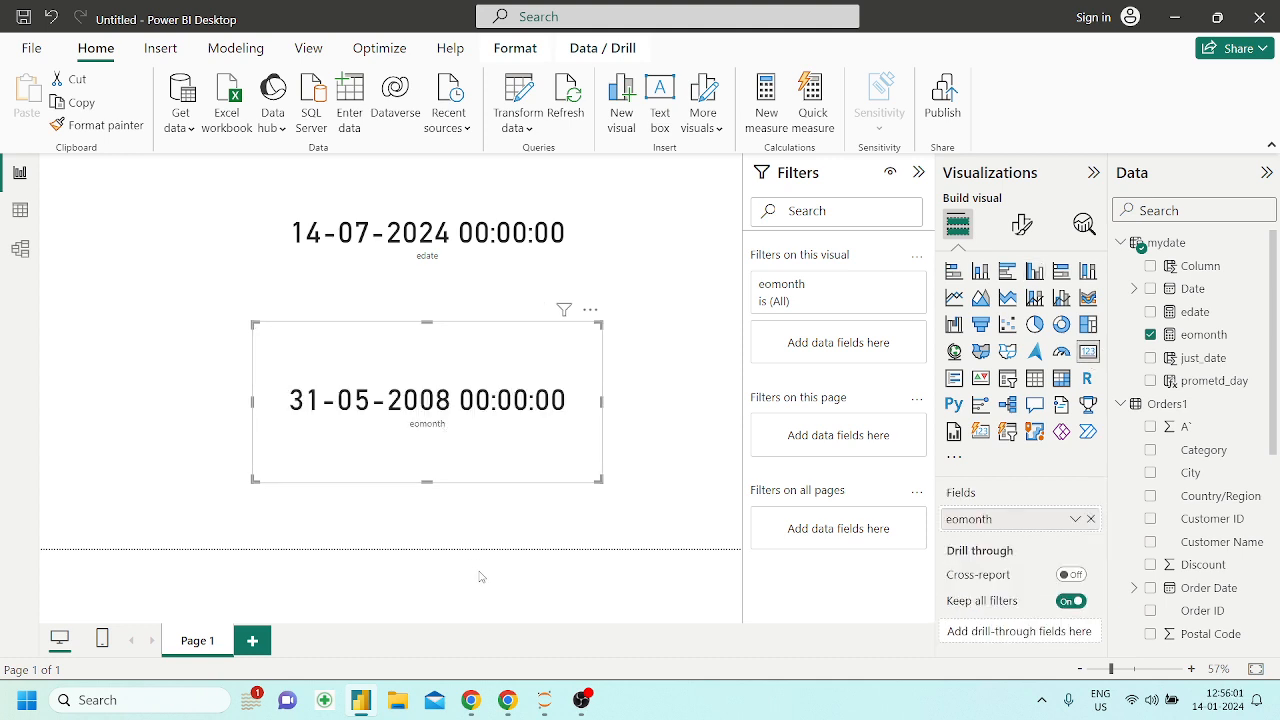
pyautogui.click(1204, 335)
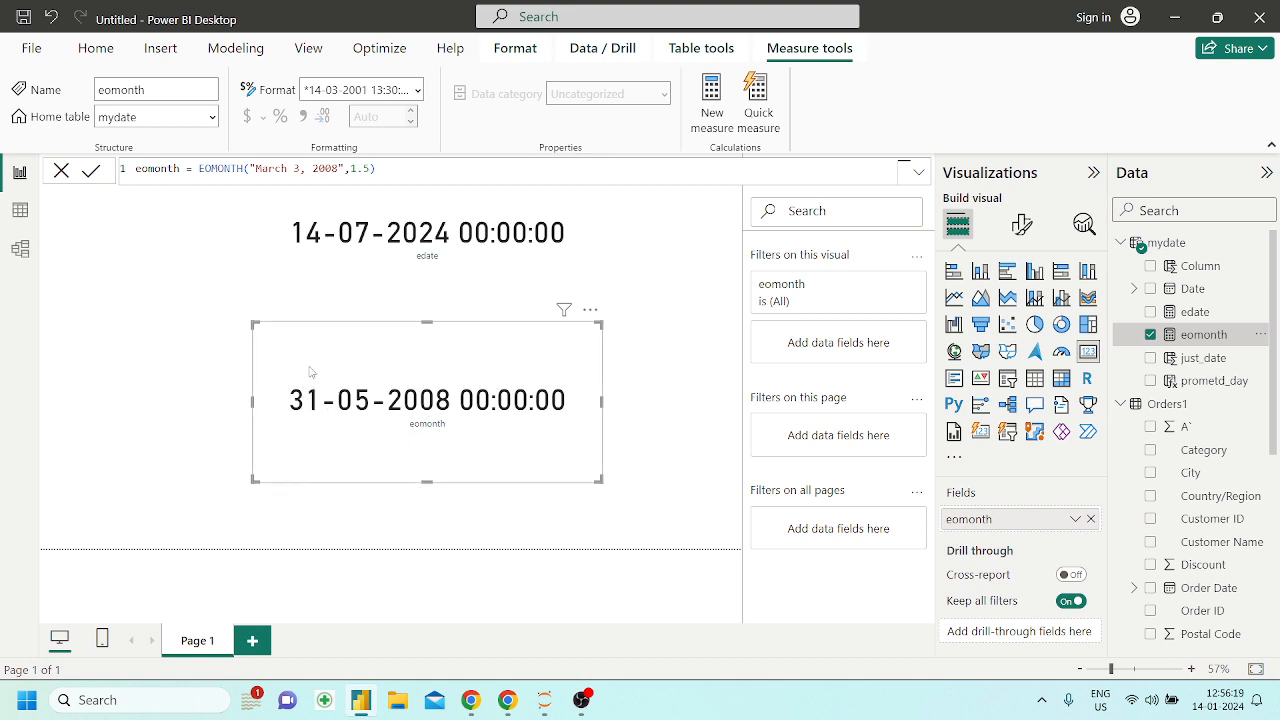
# Switch to the Powerbi_DAX notebook in Chrome and examine the HOUR section with its example "March 3, 2008 3:00 PM"
pyautogui.click(510, 700)
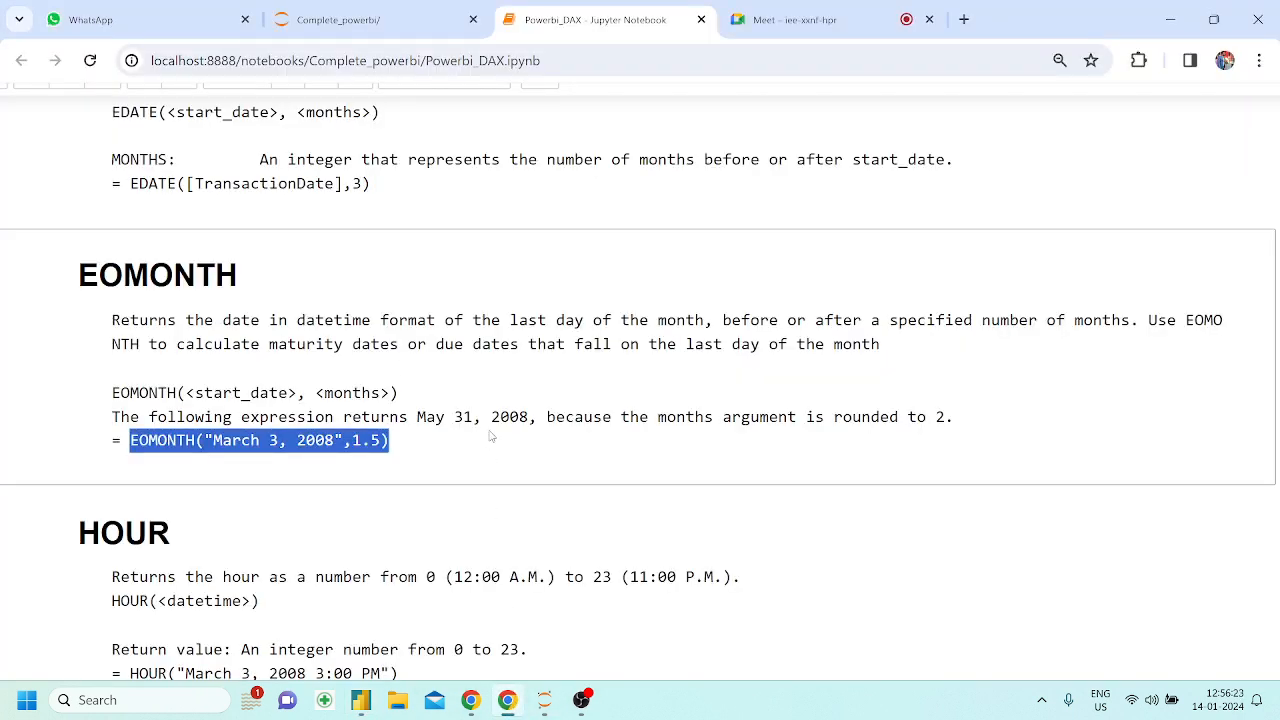
pyautogui.scroll(-1, 490, 436)
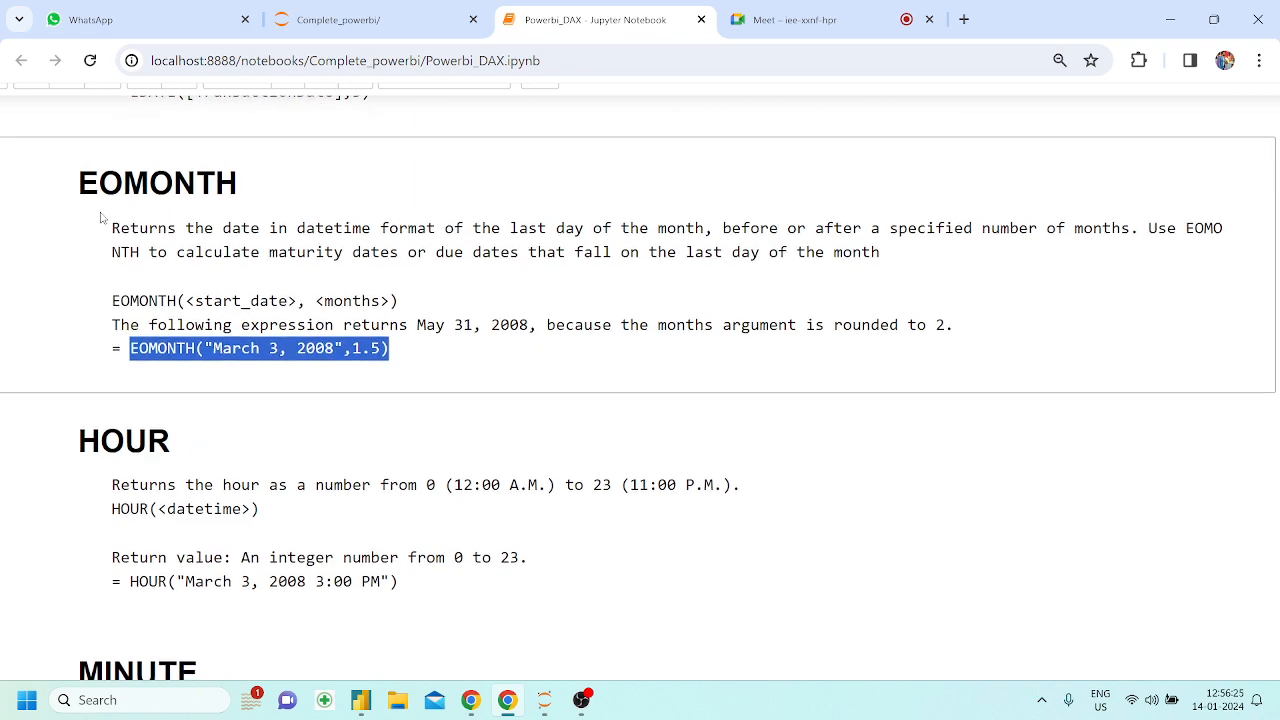
pyautogui.scroll(-2, 357, 280)
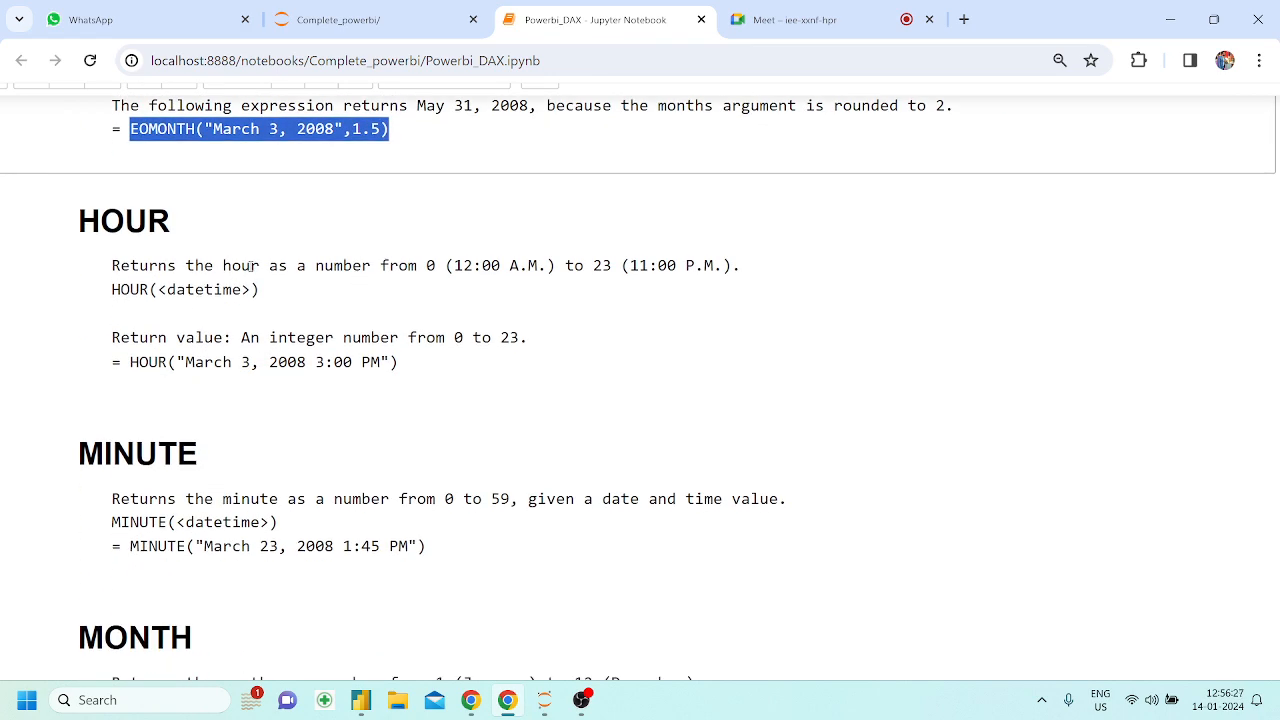
pyautogui.moveTo(80, 222); pyautogui.dragTo(172, 226)
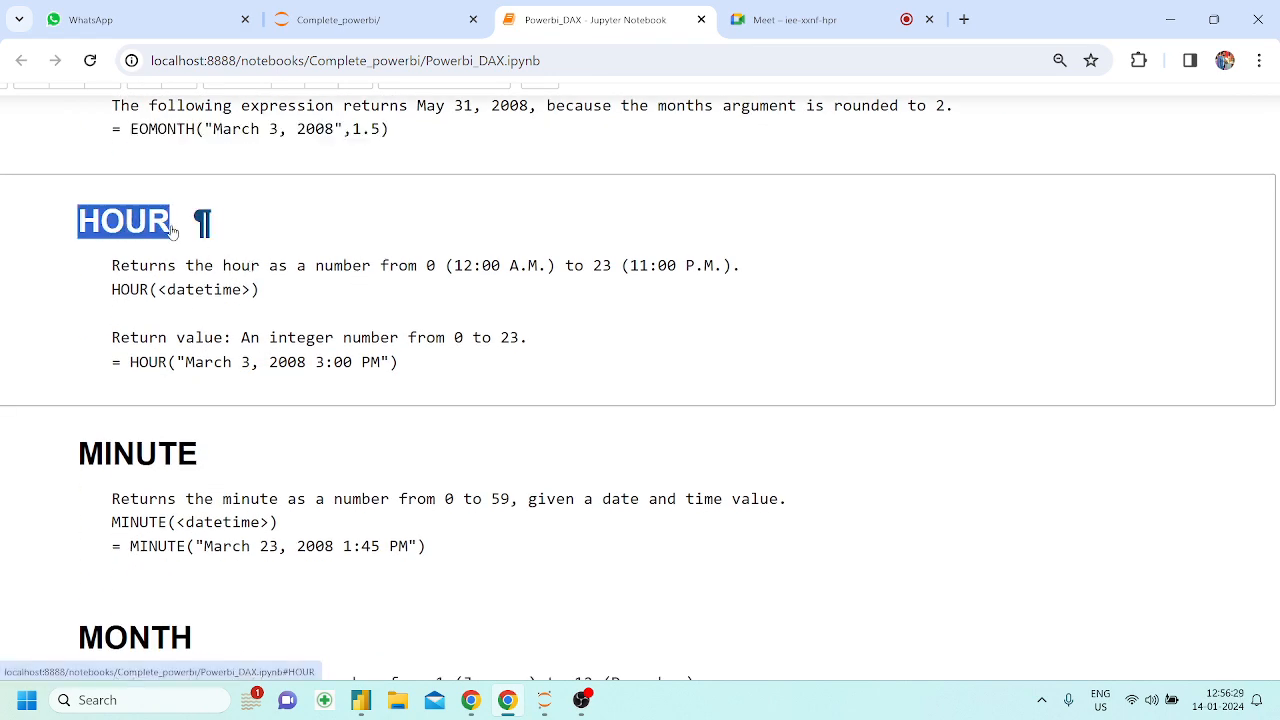
pyautogui.click(423, 387)
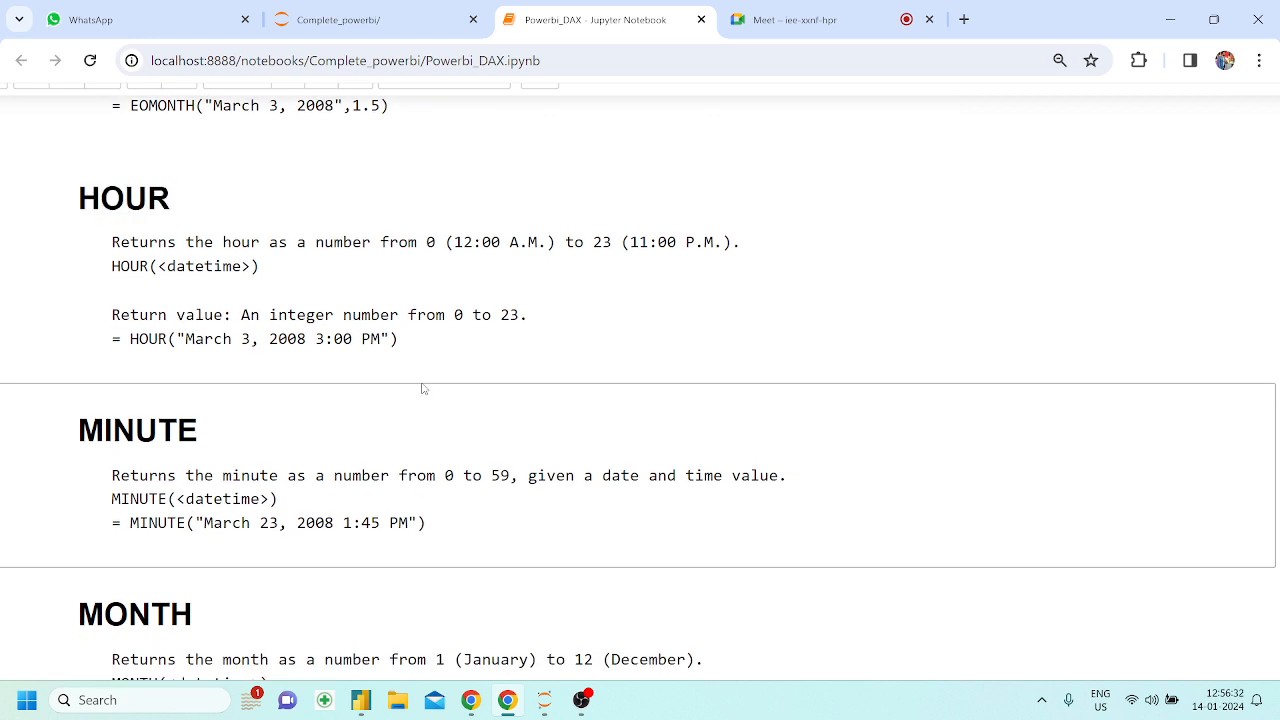
pyautogui.doubleClick(95, 194)
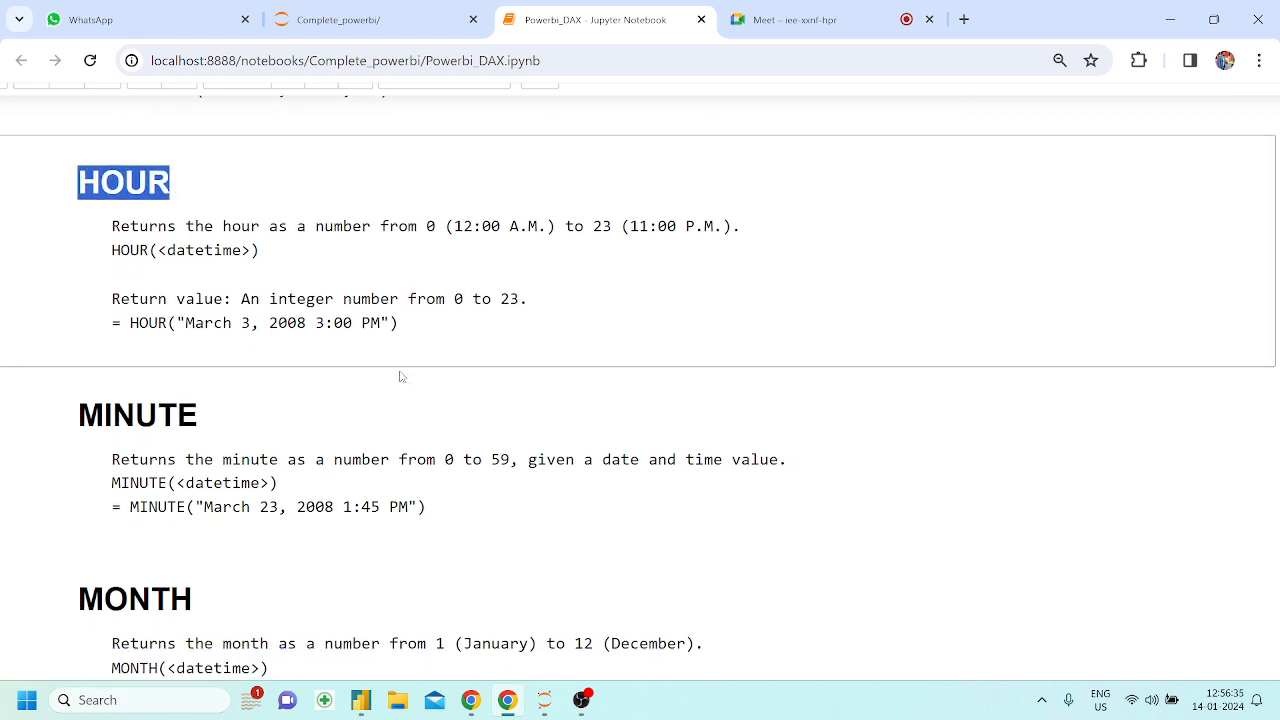
pyautogui.scroll(-1, 402, 377)
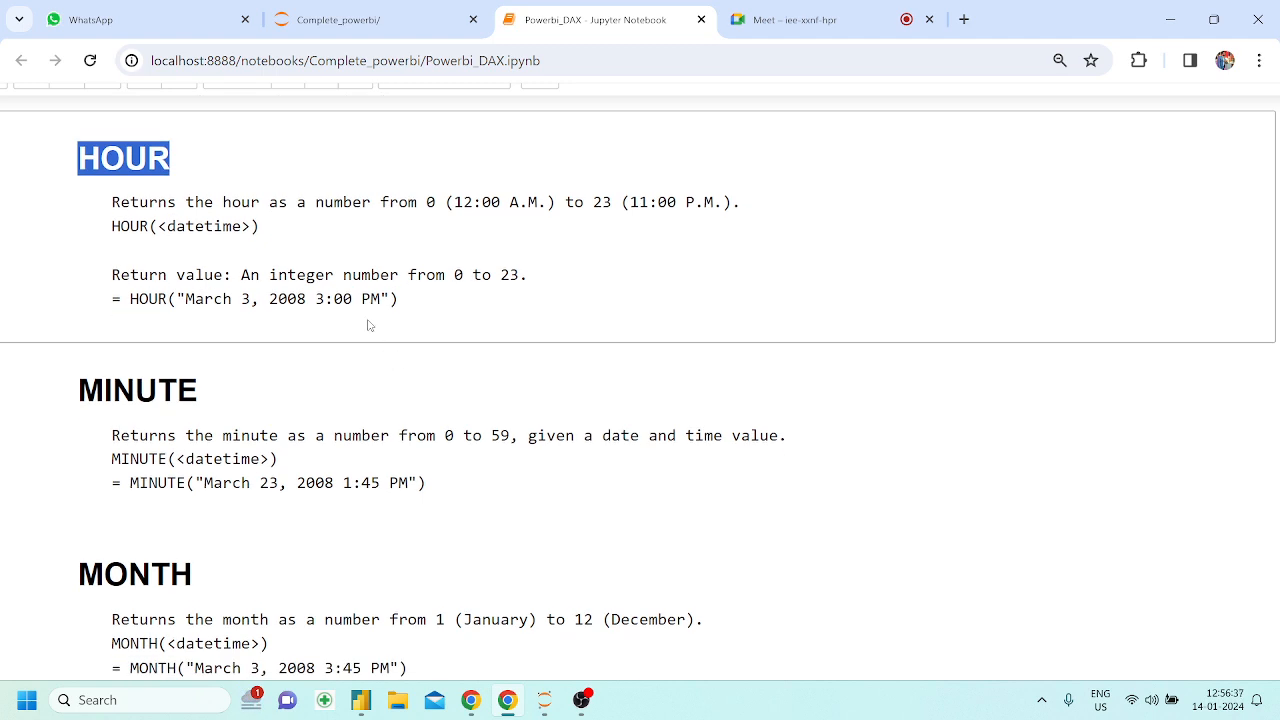
pyautogui.moveTo(176, 298); pyautogui.dragTo(212, 298)
pyautogui.click(310, 315)
pyautogui.scroll(-1, 310, 315)
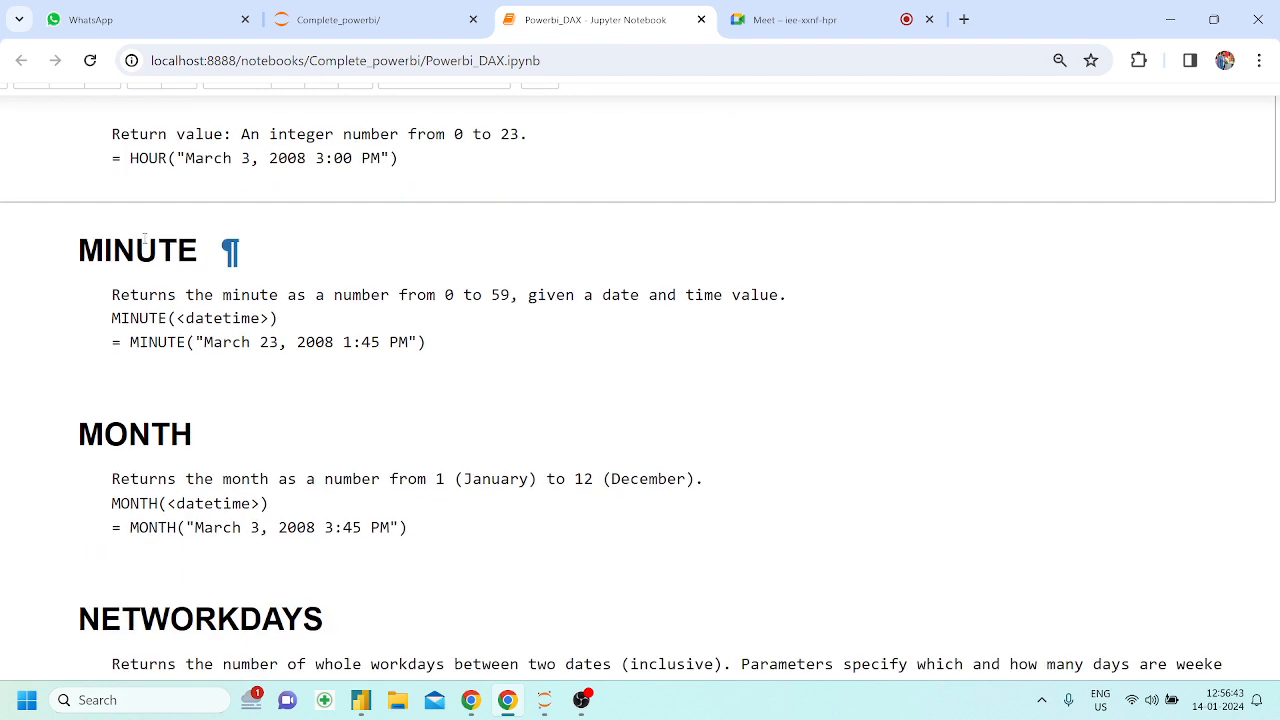
# Examine the MINUTE and MONTH sections and the date-time arguments in their examples
pyautogui.moveTo(80, 250); pyautogui.dragTo(198, 250)
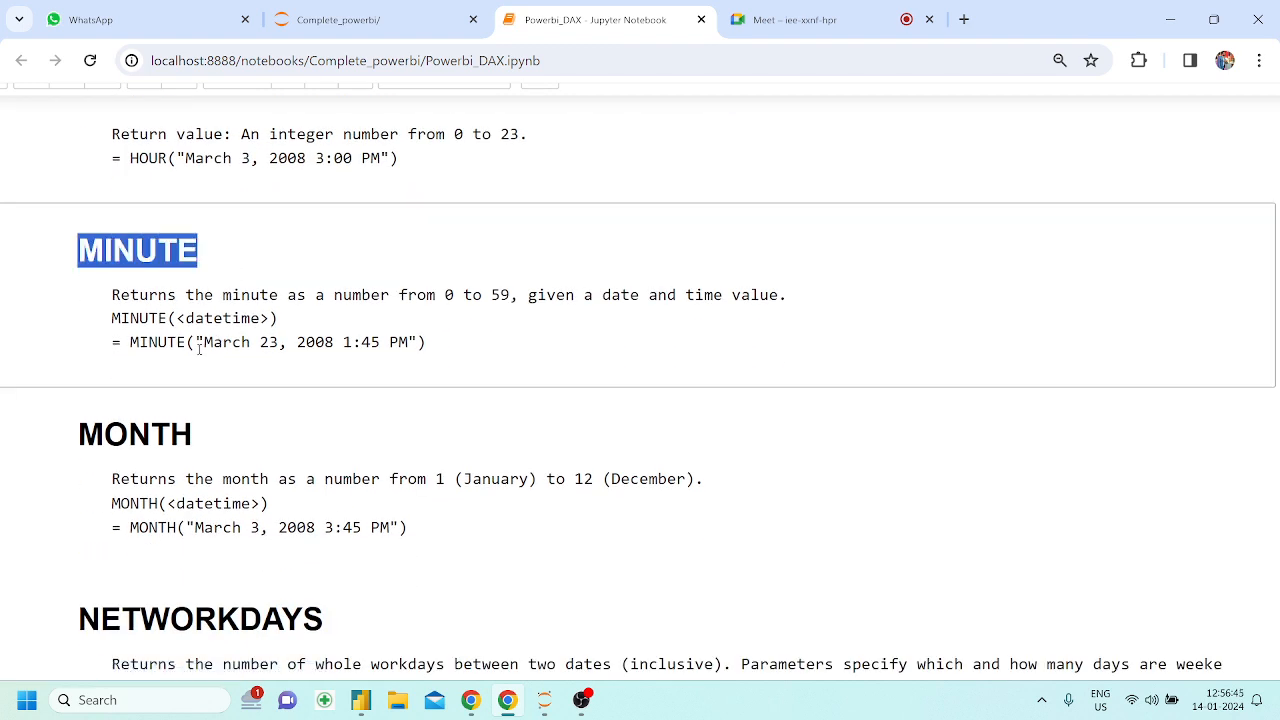
pyautogui.moveTo(196, 342); pyautogui.dragTo(370, 342)
pyautogui.scroll(-1, 369, 357)
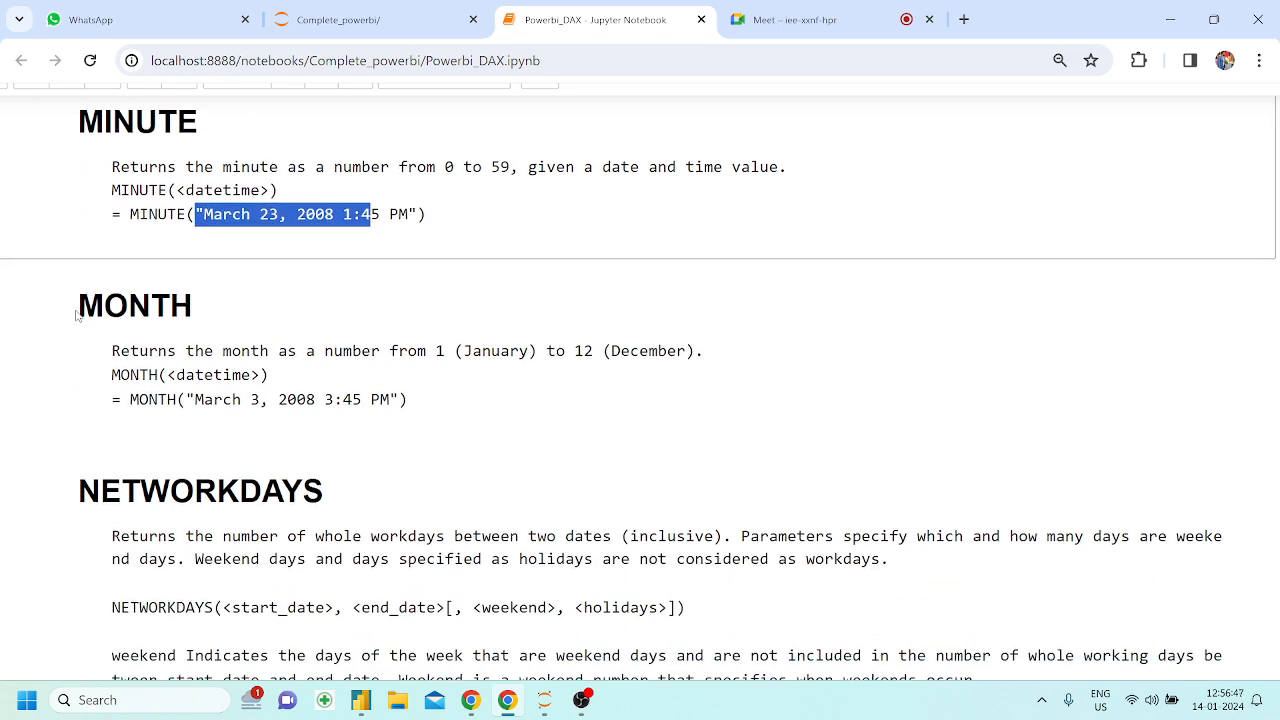
pyautogui.moveTo(78, 312); pyautogui.dragTo(196, 310)
pyautogui.moveTo(194, 399); pyautogui.dragTo(352, 399)
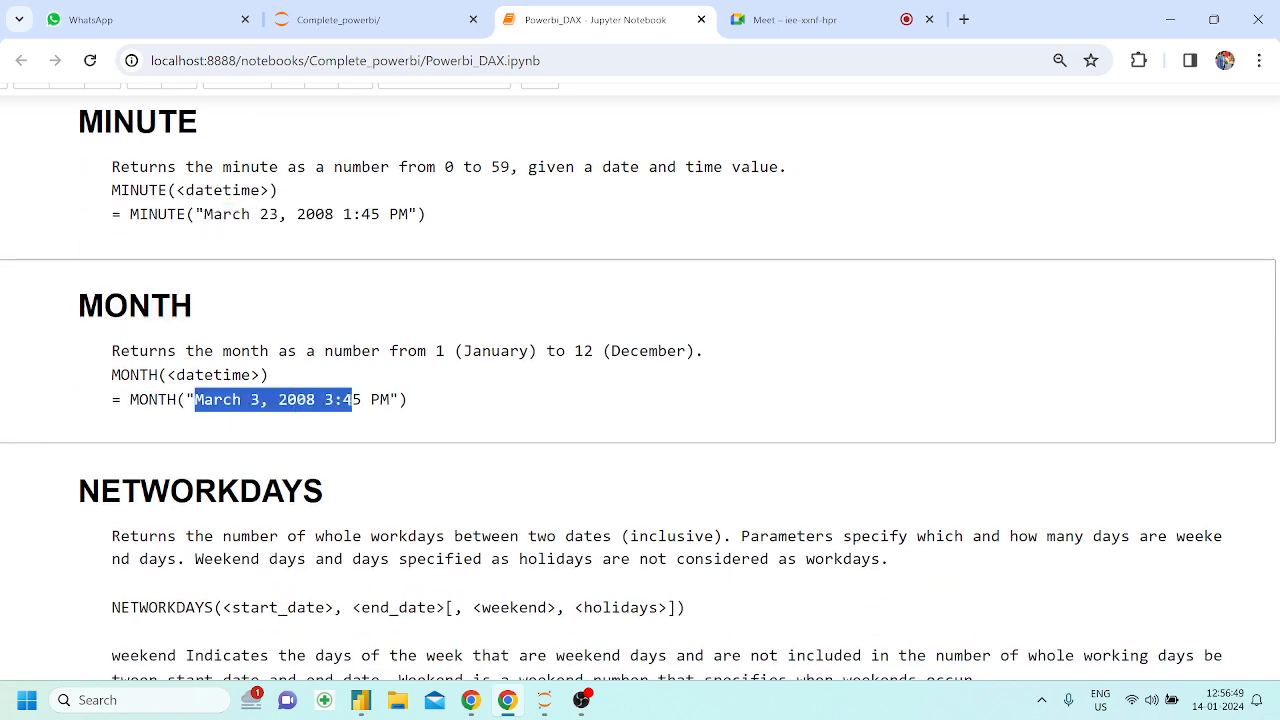
pyautogui.scroll(-2, 352, 400)
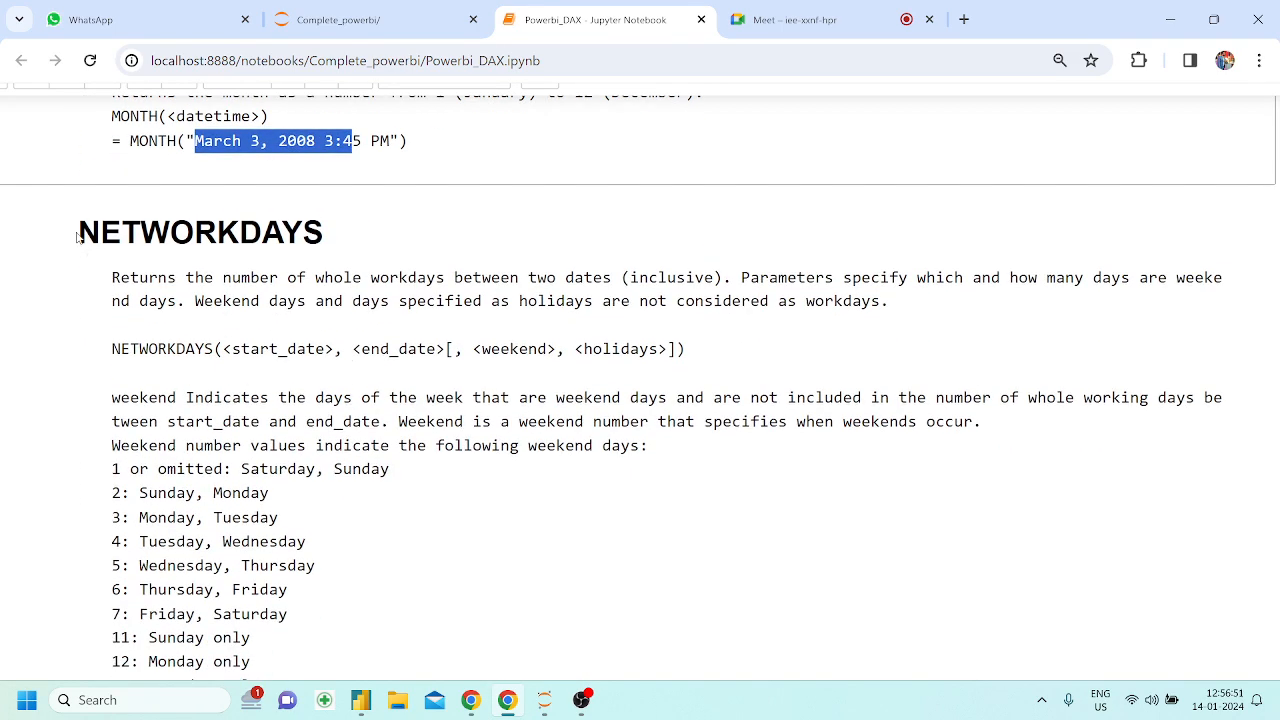
# Read the NETWORKDAYS description and its list of weekend number values
pyautogui.moveTo(79, 236); pyautogui.dragTo(299, 234)
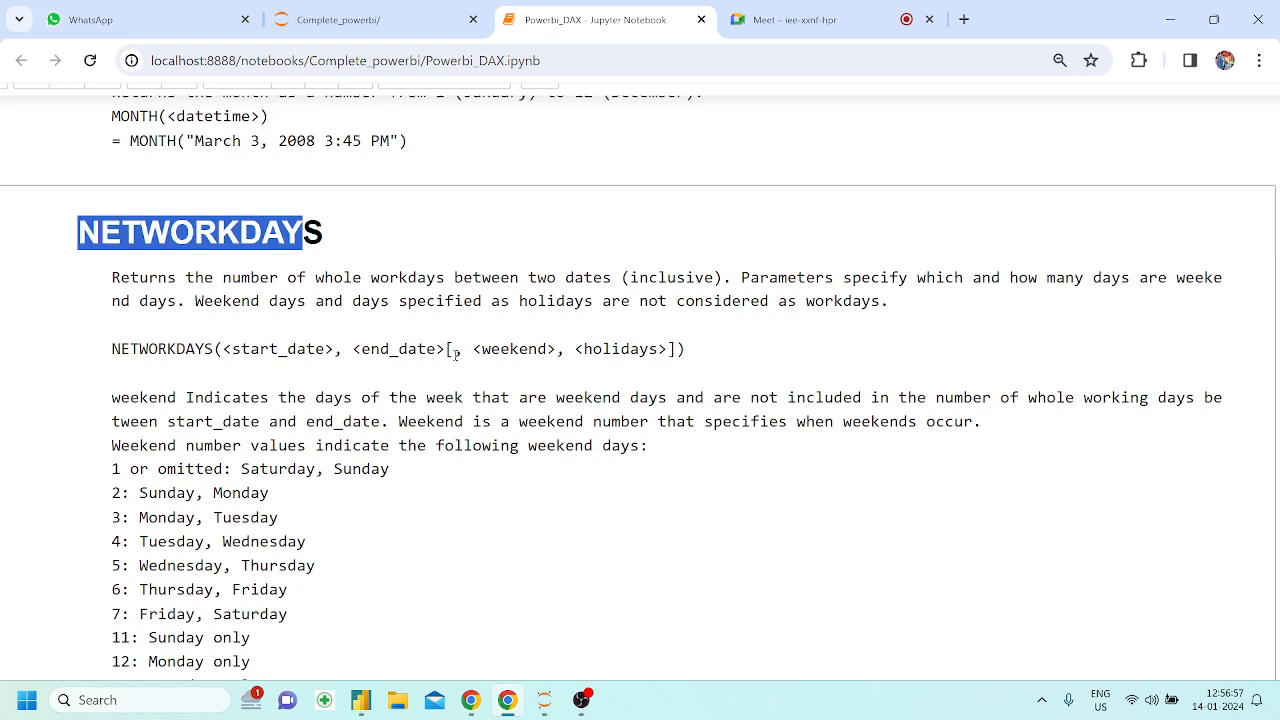
pyautogui.scroll(-1, 417, 432)
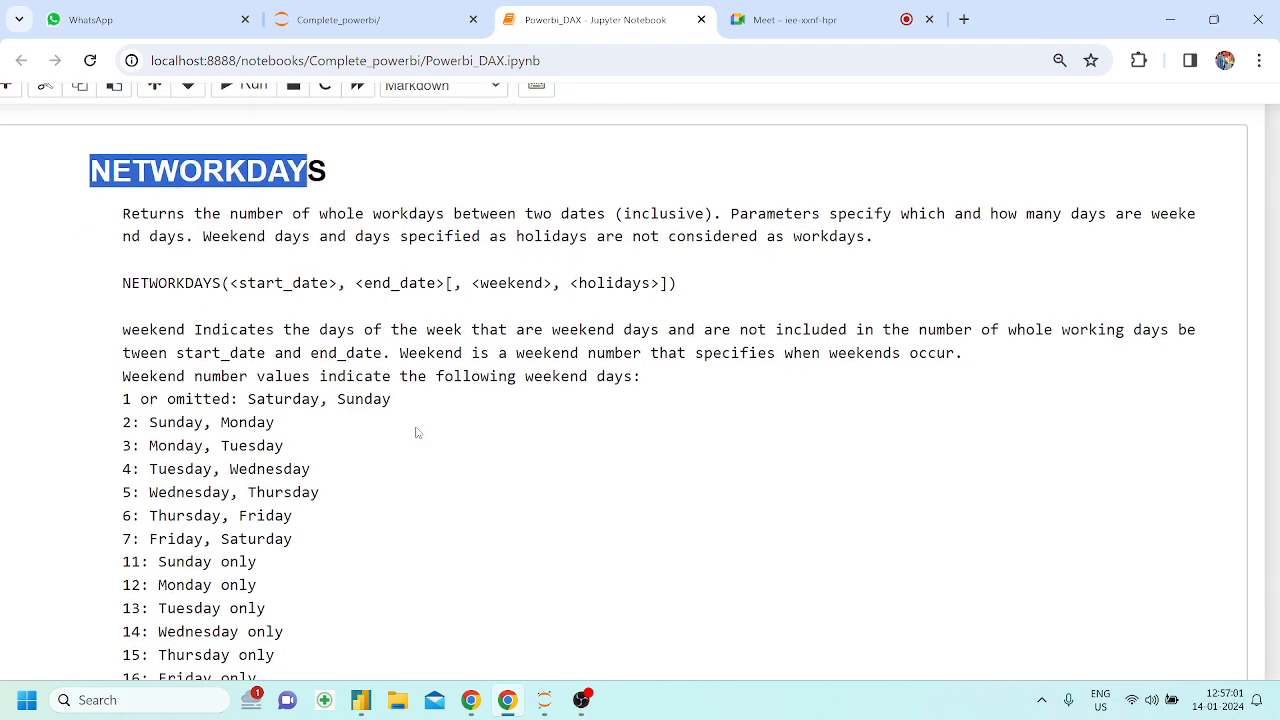
pyautogui.scroll(-1, 417, 432)
pyautogui.moveTo(131, 320); pyautogui.dragTo(284, 522)
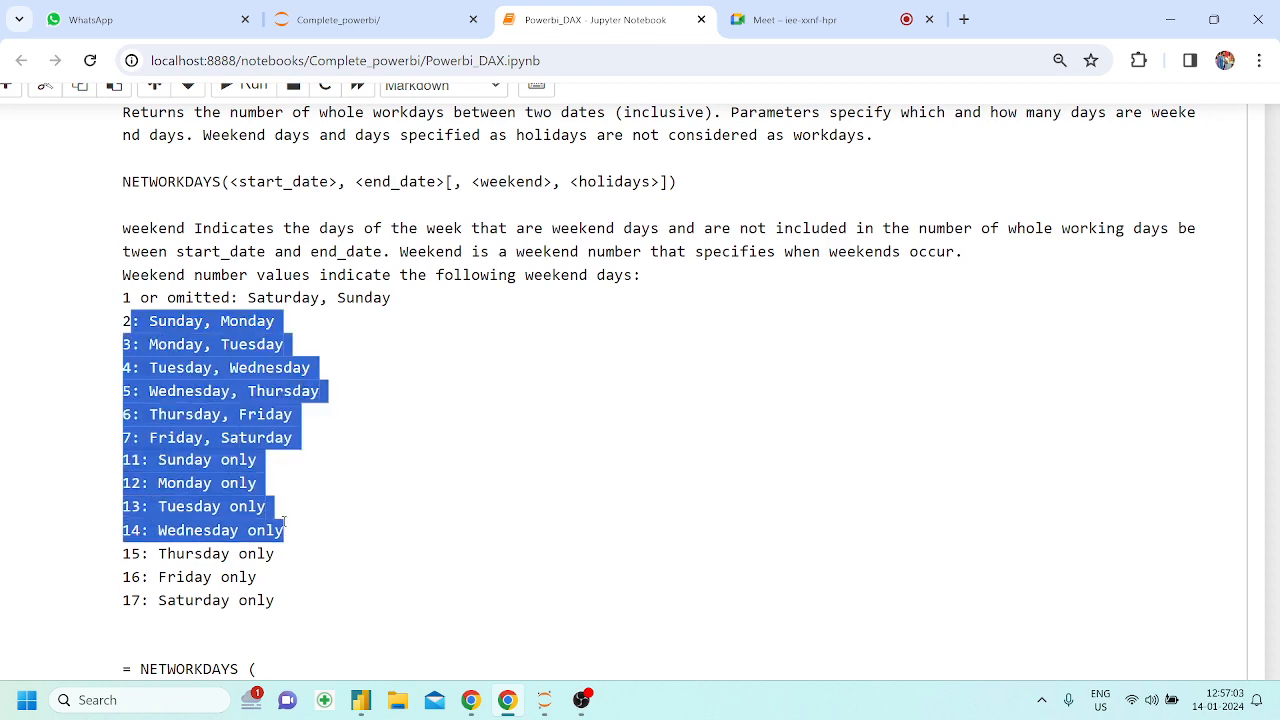
pyautogui.scroll(-1, 284, 522)
pyautogui.click(216, 431)
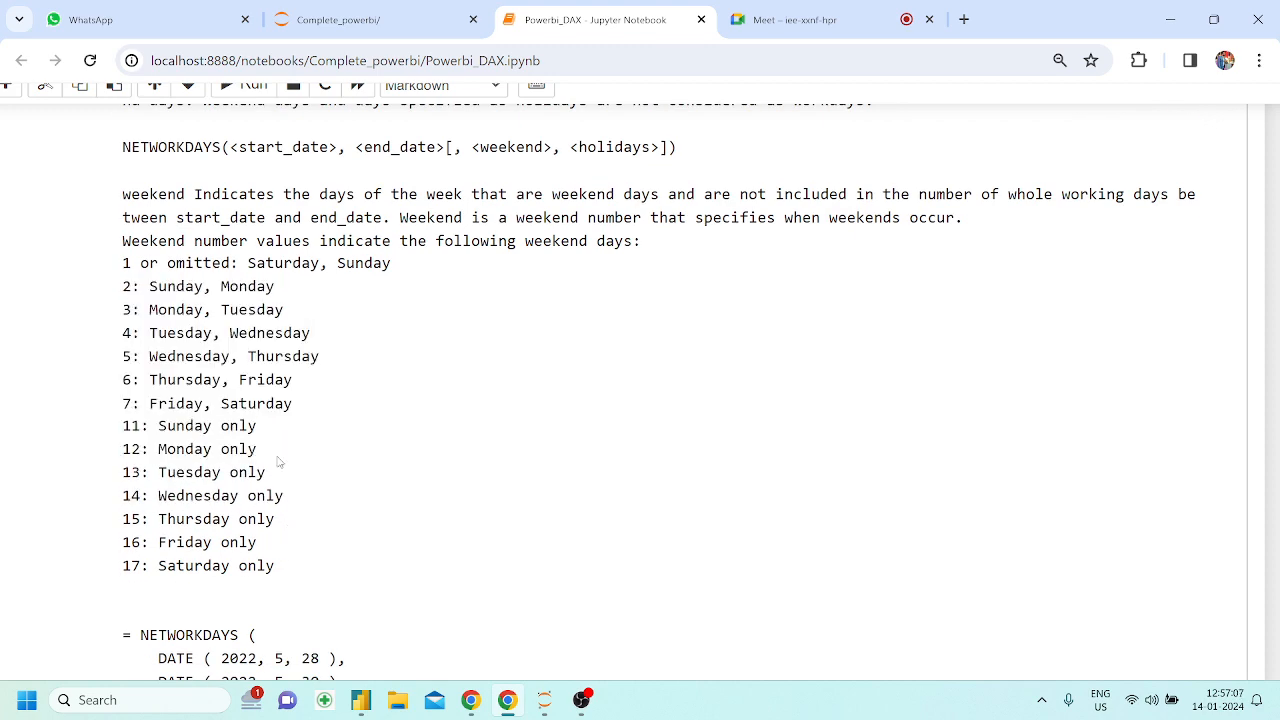
pyautogui.scroll(1, 279, 461)
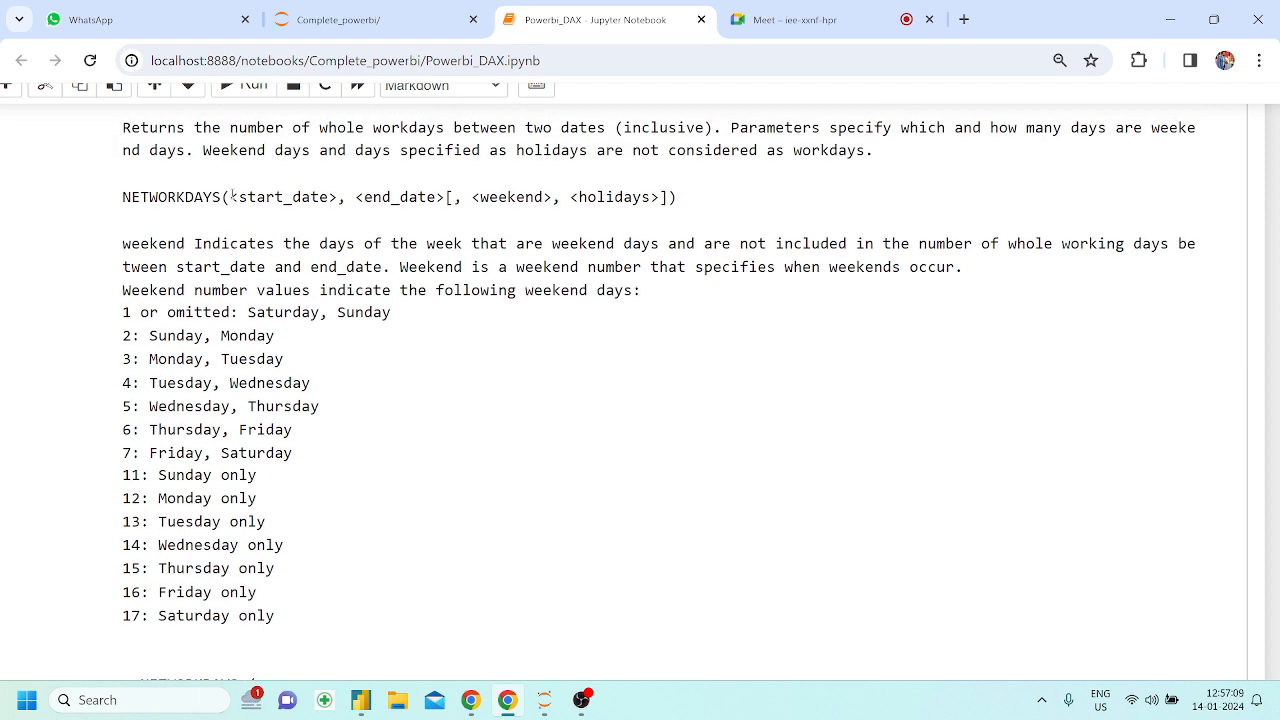
# Examine the start_date, end_date, weekend and holidays arguments of the NETWORKDAYS syntax and its example expression
pyautogui.moveTo(230, 197); pyautogui.dragTo(409, 197)
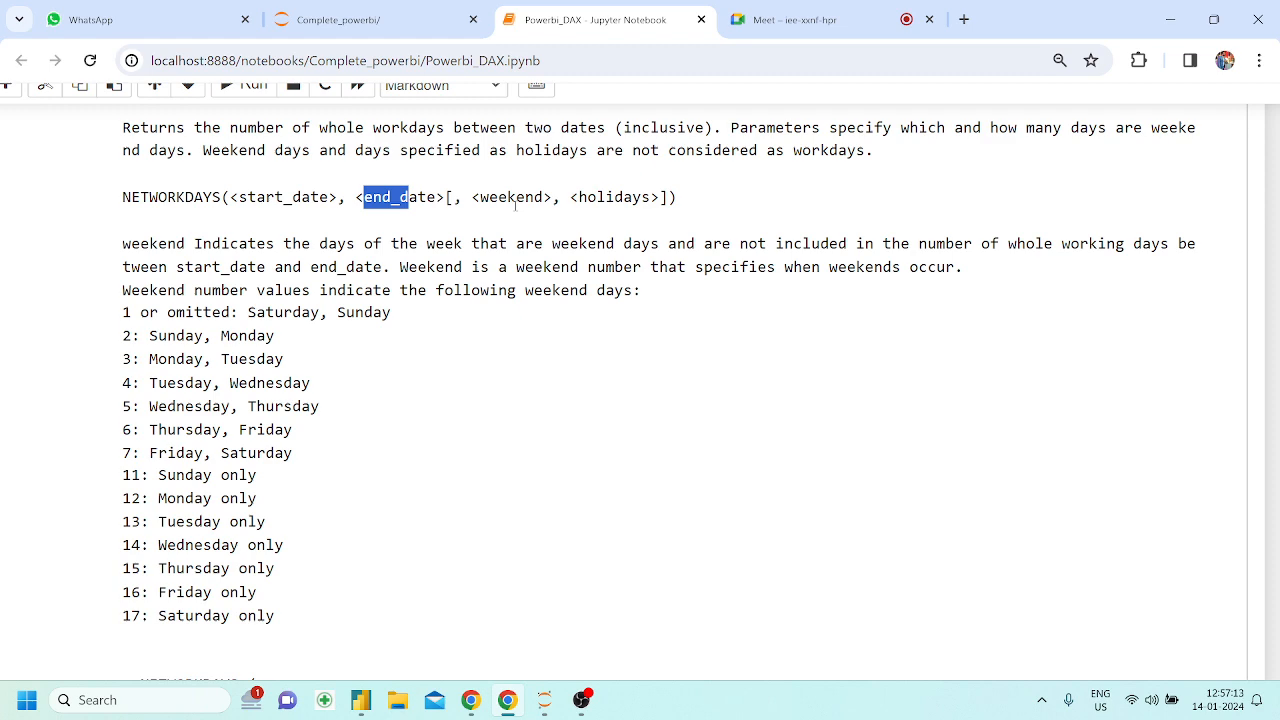
pyautogui.scroll(2, 516, 205)
pyautogui.scroll(2, 430, 318)
pyautogui.scroll(-1, 430, 318)
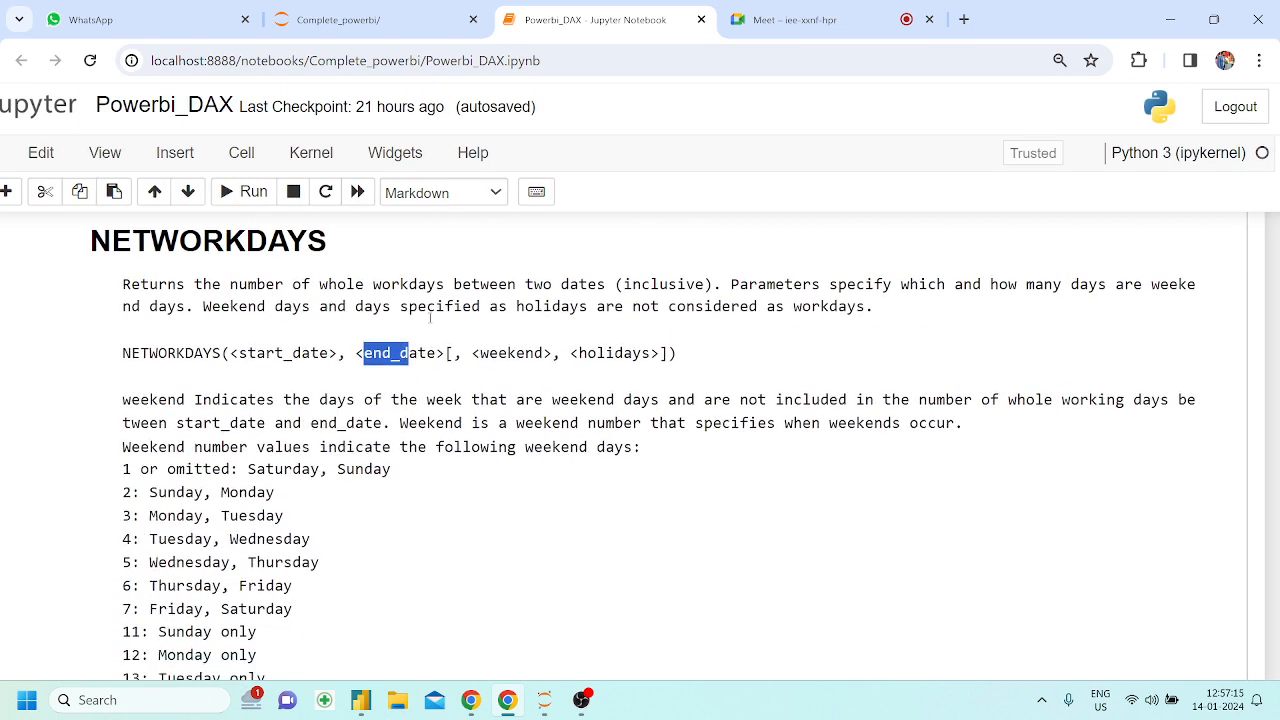
pyautogui.moveTo(455, 353); pyautogui.dragTo(547, 354)
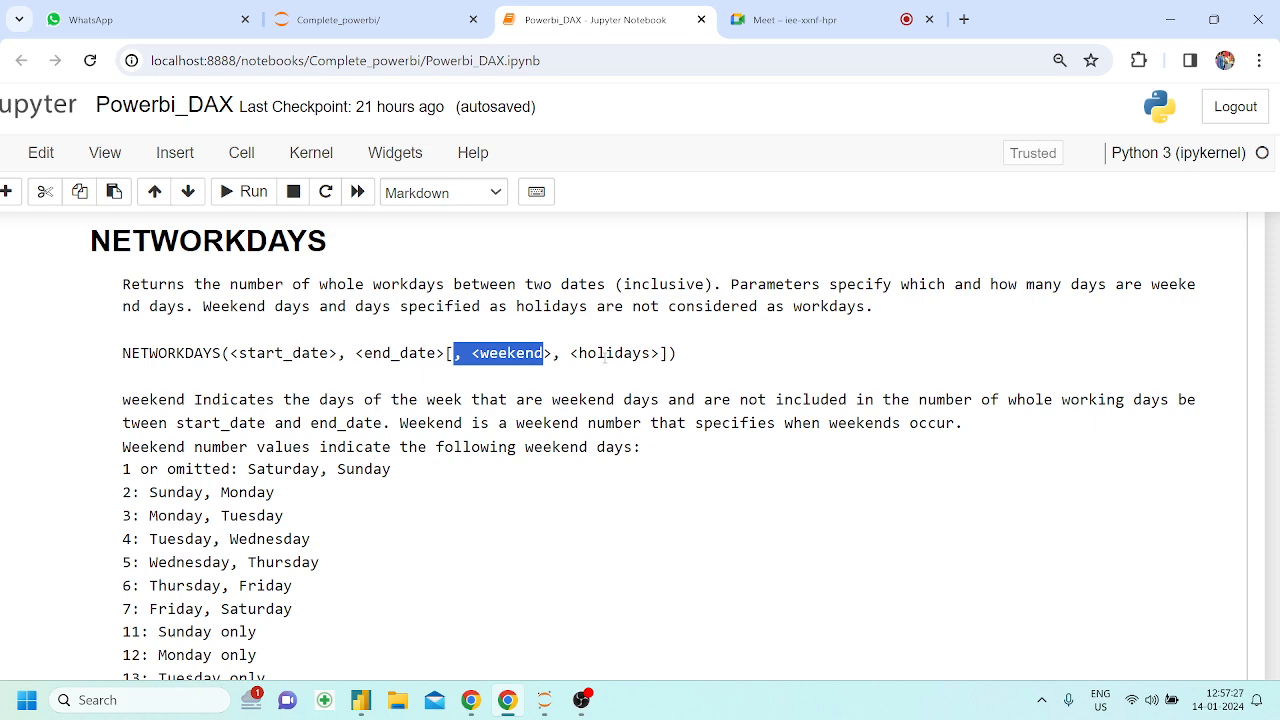
pyautogui.scroll(-3, 604, 362)
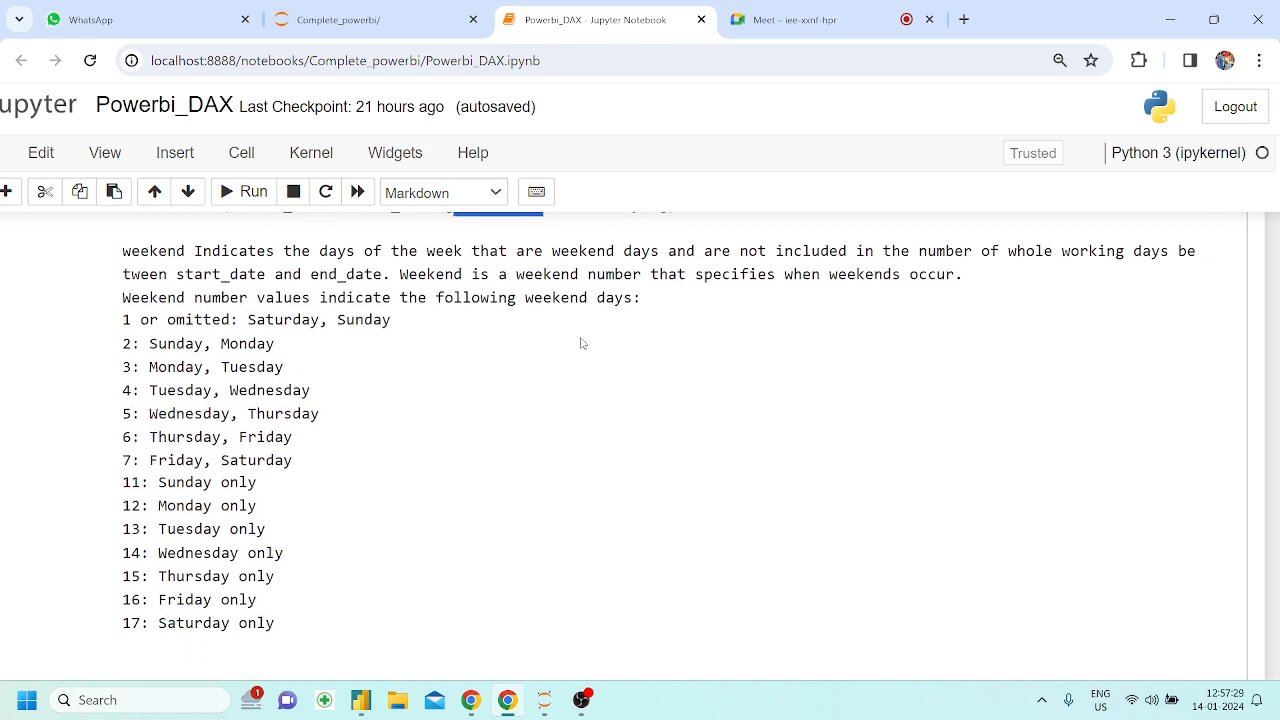
pyautogui.scroll(2, 580, 343)
pyautogui.click(604, 320)
pyautogui.scroll(-1, 604, 320)
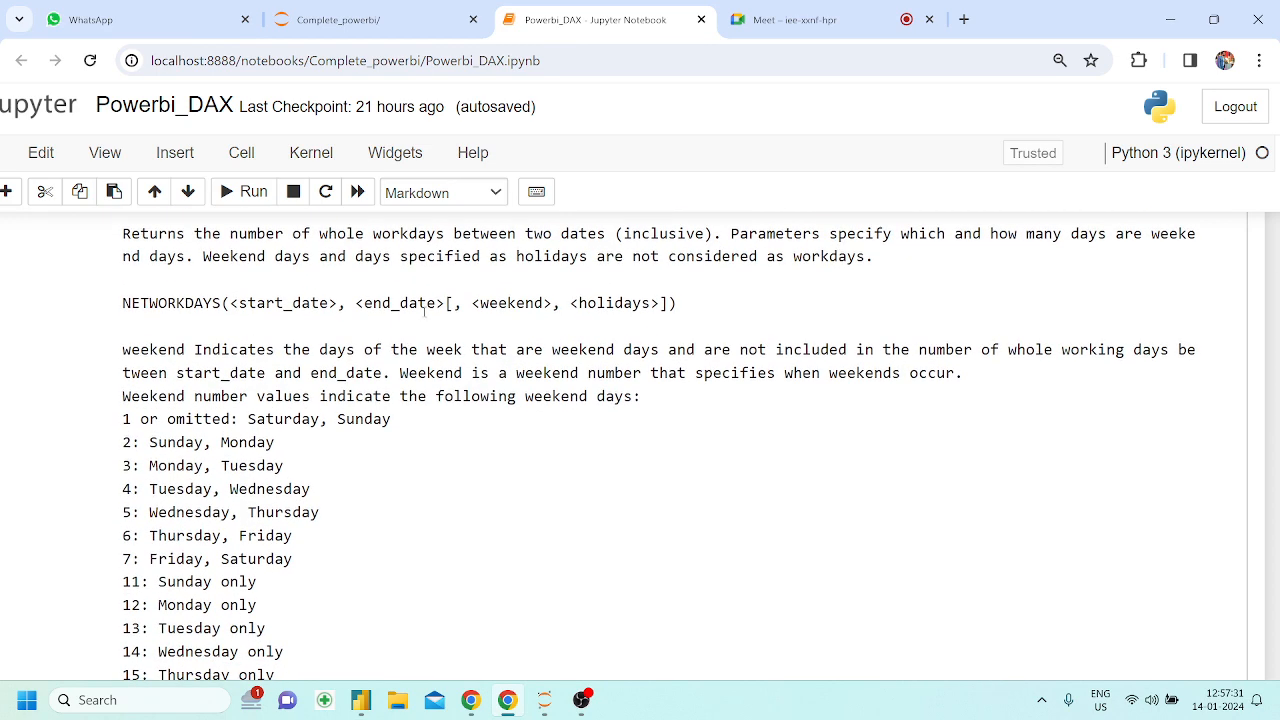
pyautogui.scroll(-4, 731, 343)
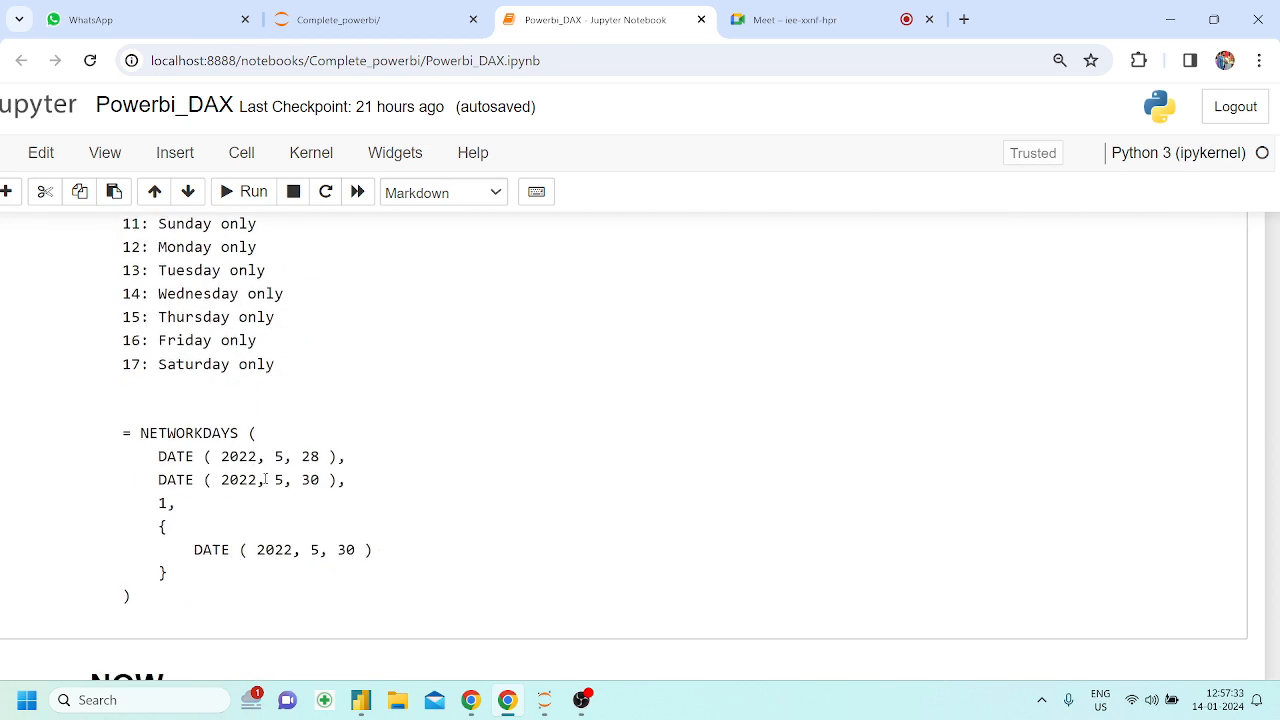
pyautogui.scroll(1, 266, 480)
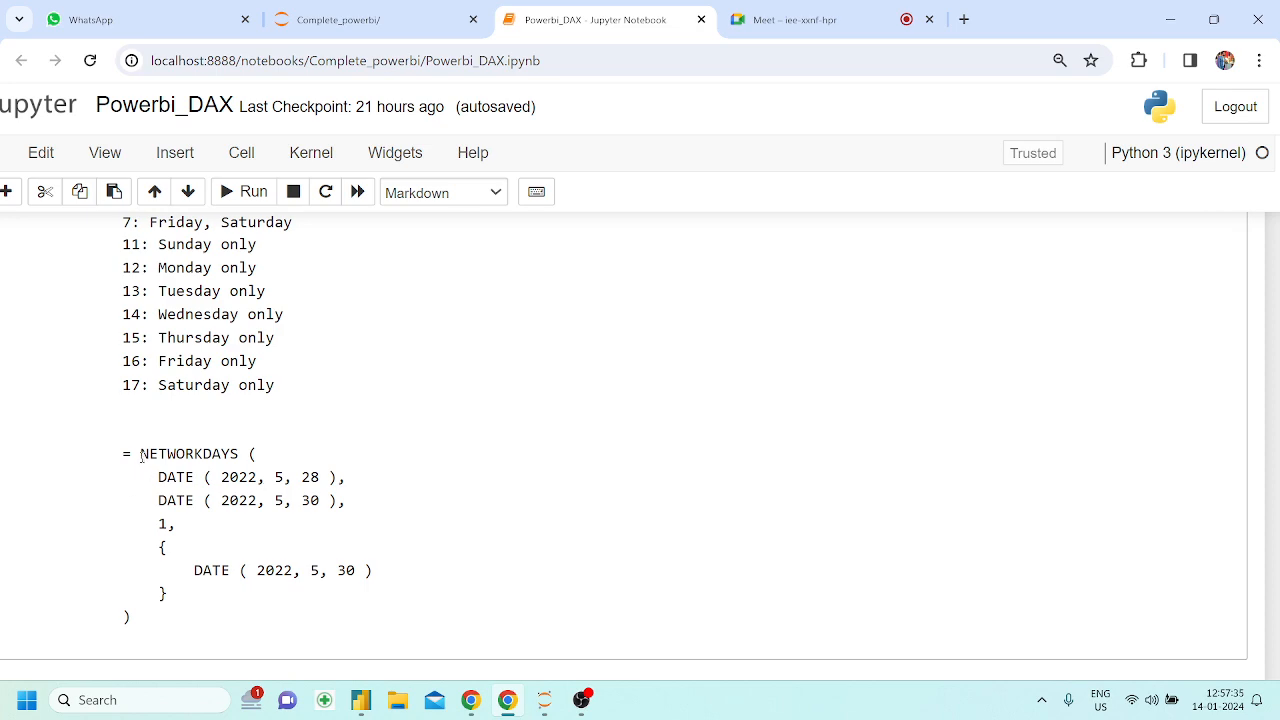
# Review the NETWORKDAYS description and syntax together with the start and end dates in its example expression
pyautogui.moveTo(140, 454); pyautogui.dragTo(248, 455)
pyautogui.scroll(-2, 248, 455)
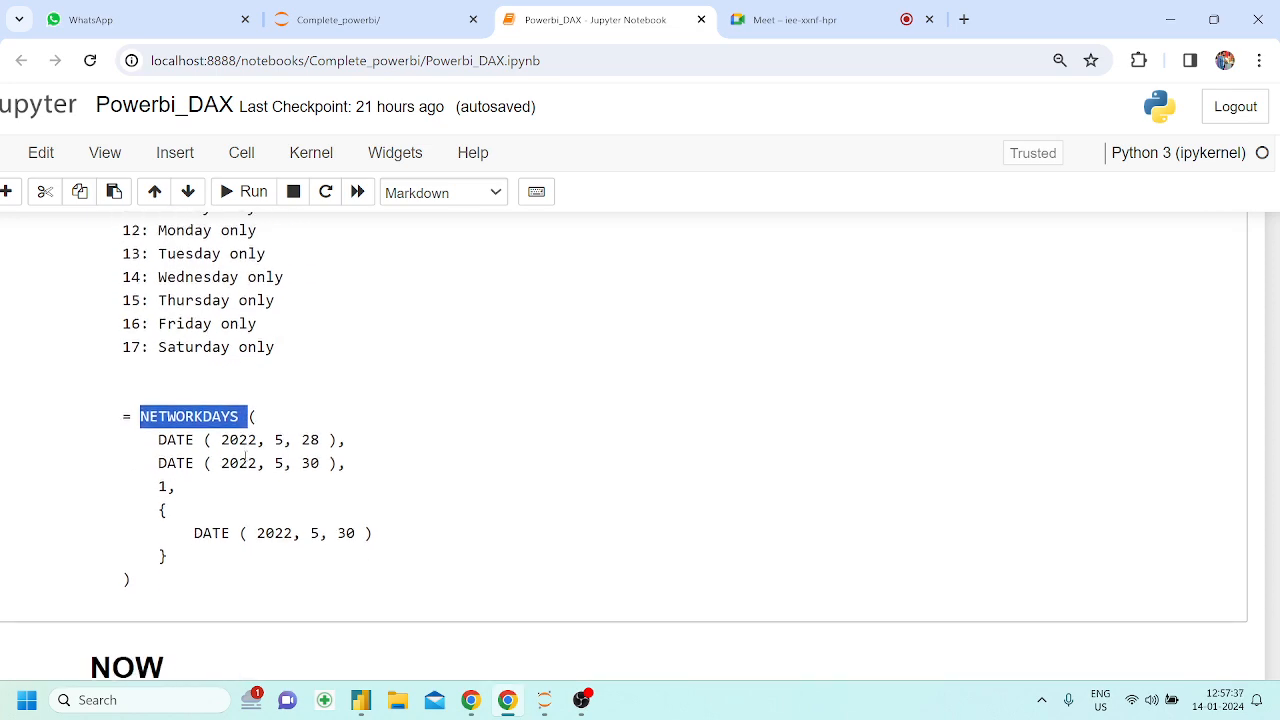
pyautogui.scroll(5, 245, 456)
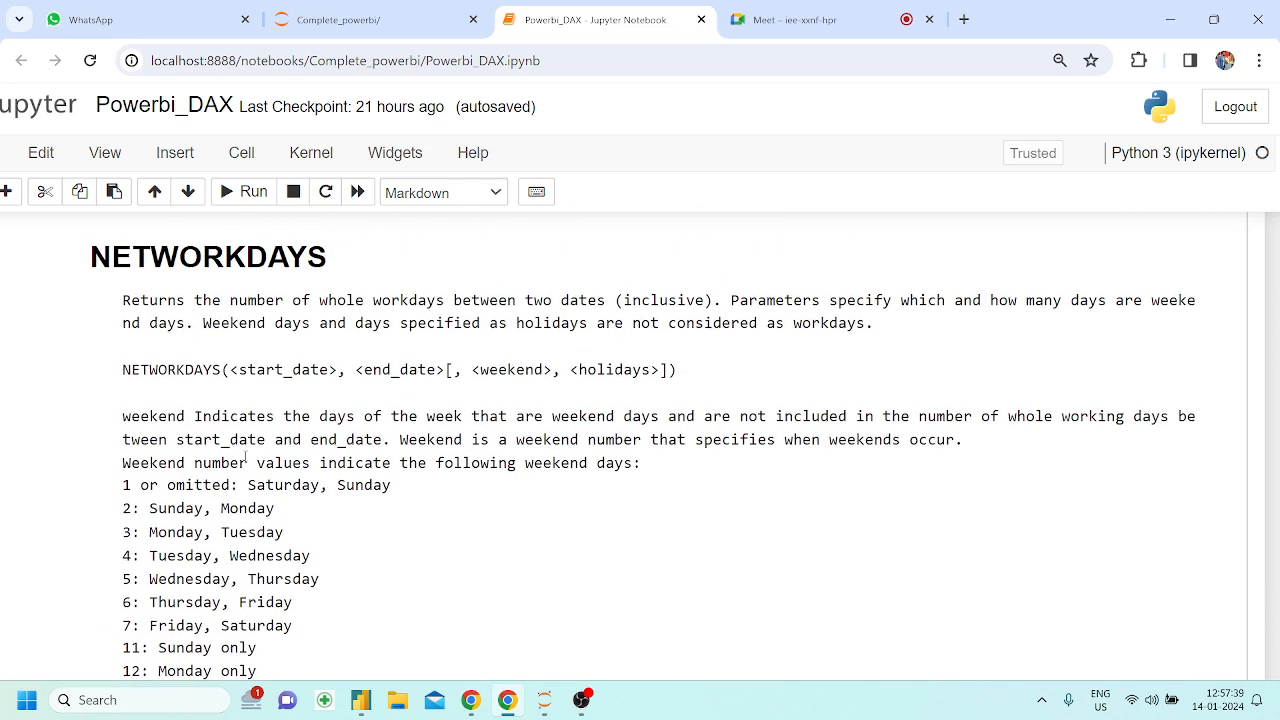
pyautogui.moveTo(94, 257); pyautogui.dragTo(228, 260)
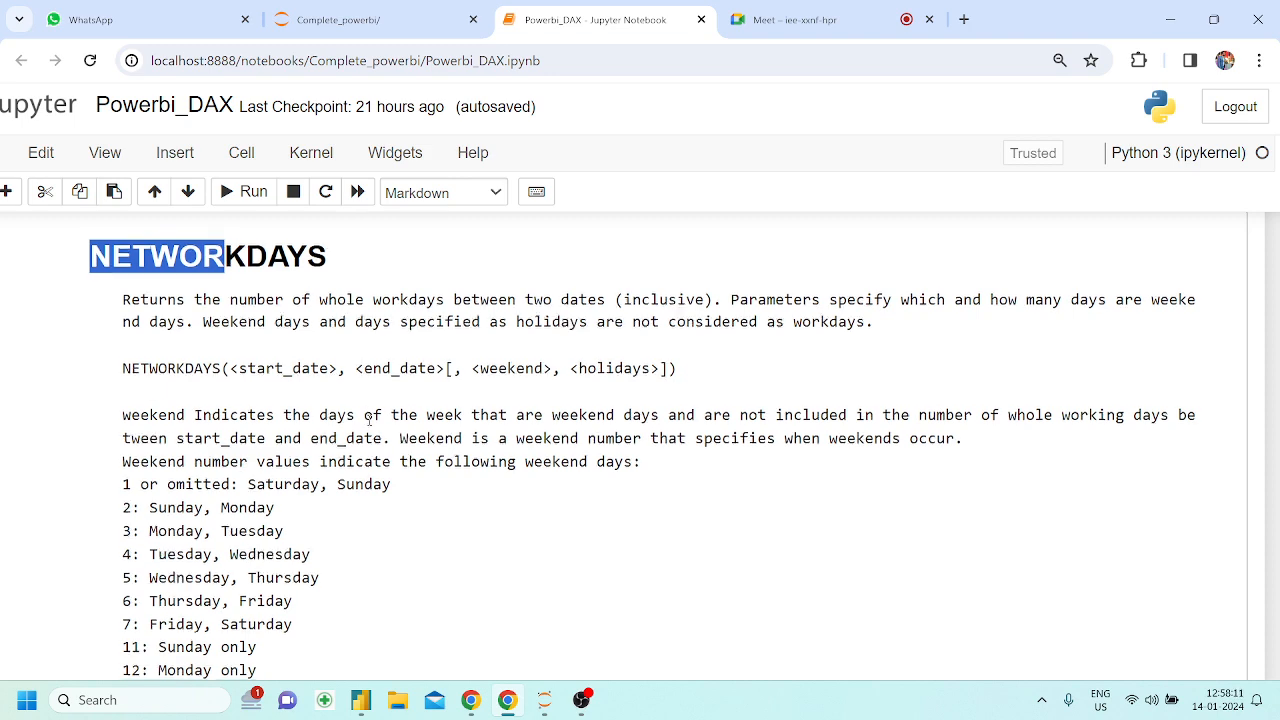
pyautogui.scroll(-3, 349, 443)
pyautogui.scroll(-1, 335, 452)
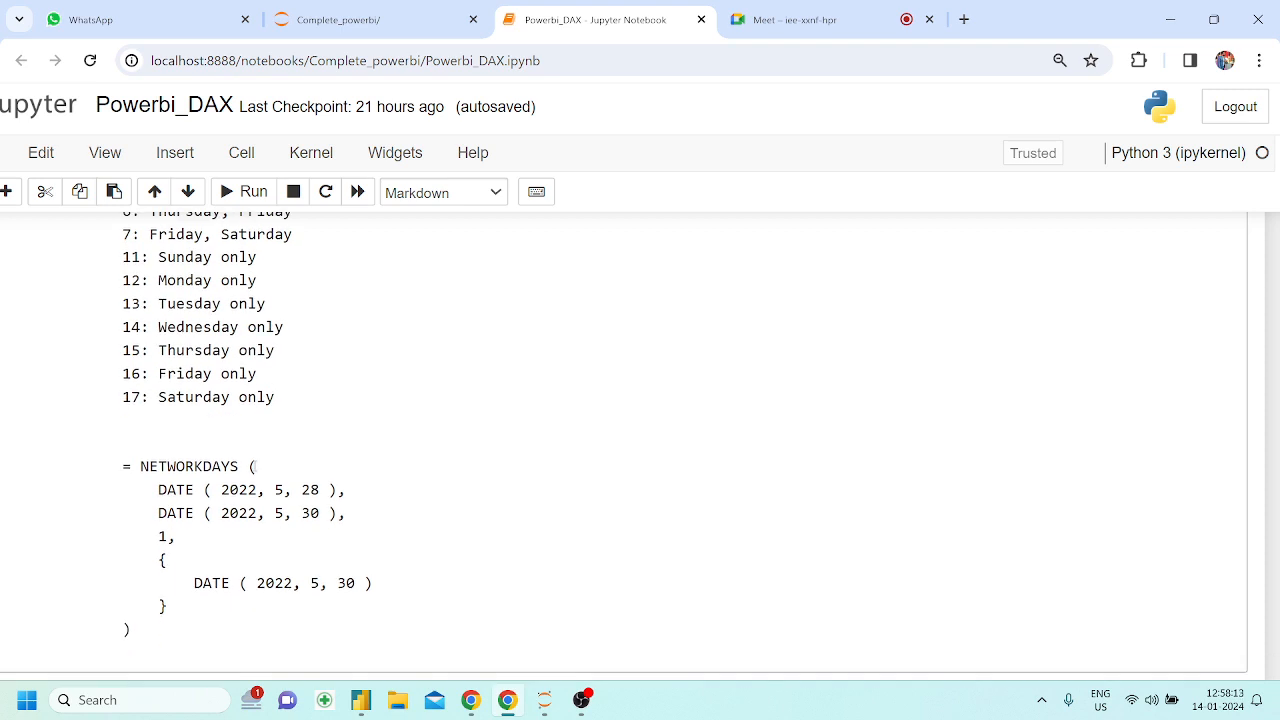
pyautogui.moveTo(166, 490); pyautogui.dragTo(284, 490)
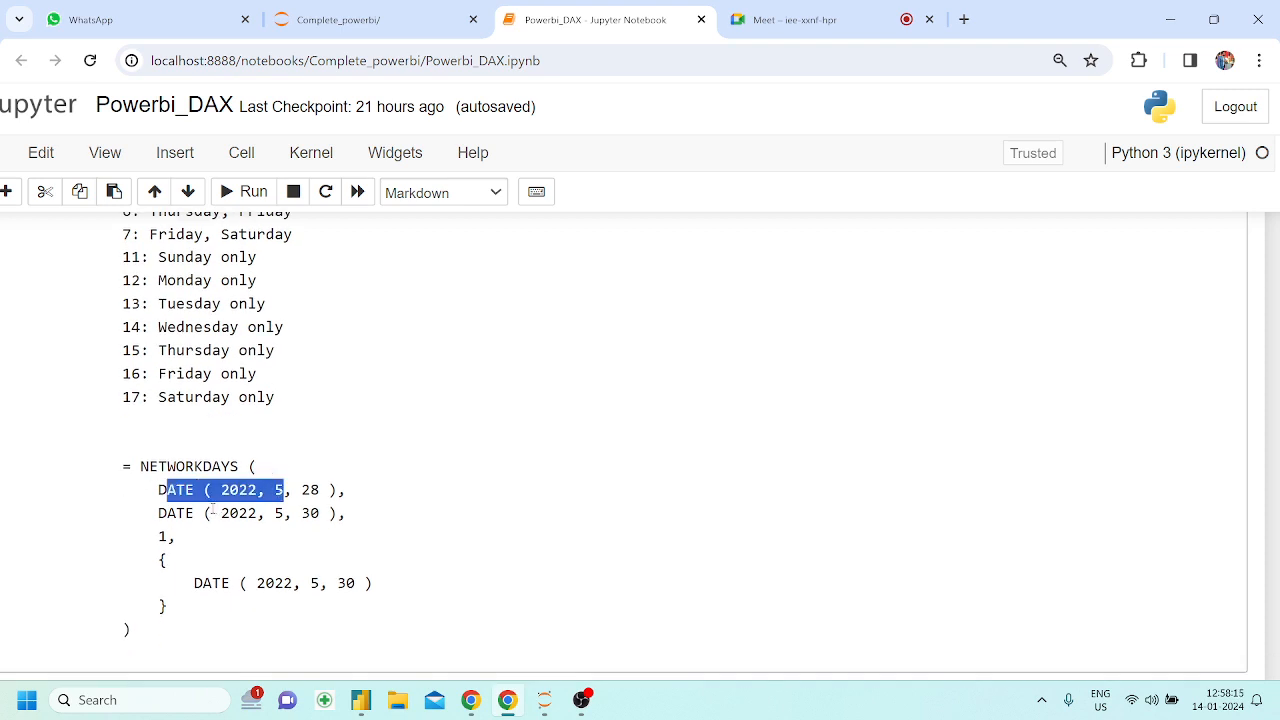
pyautogui.moveTo(158, 513); pyautogui.dragTo(329, 513)
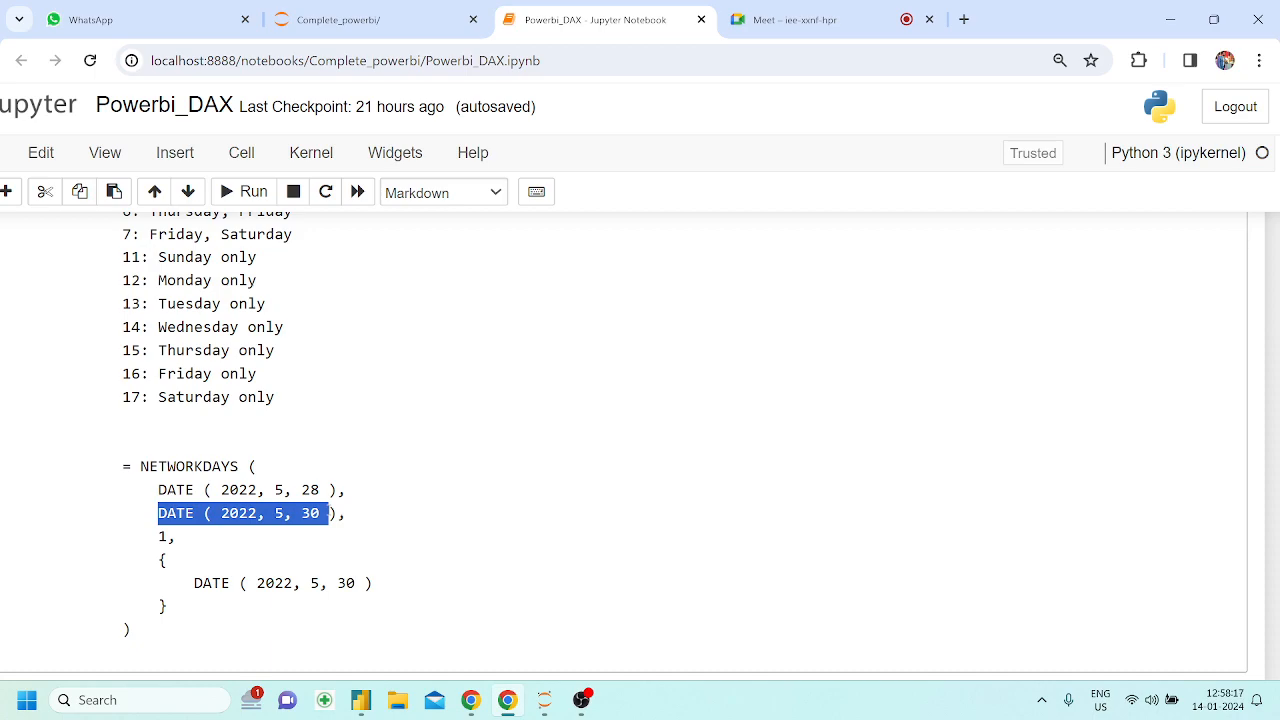
pyautogui.scroll(6, 329, 513)
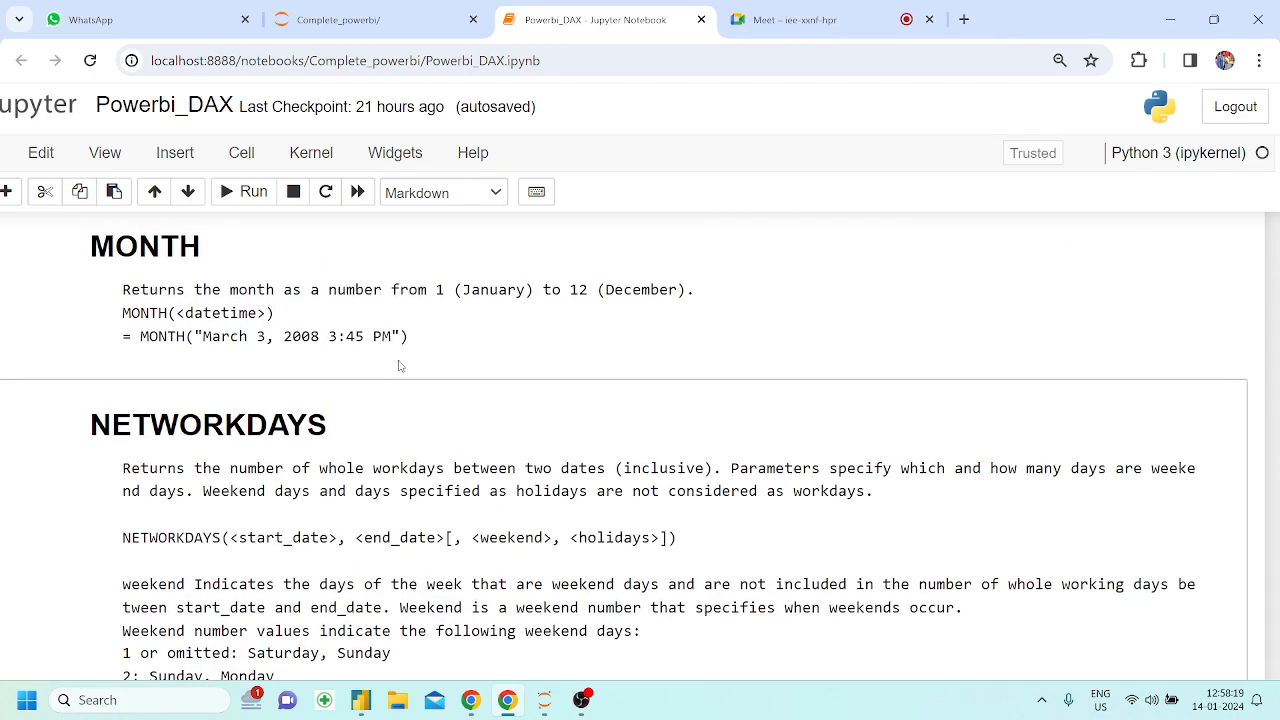
pyautogui.scroll(-2, 398, 366)
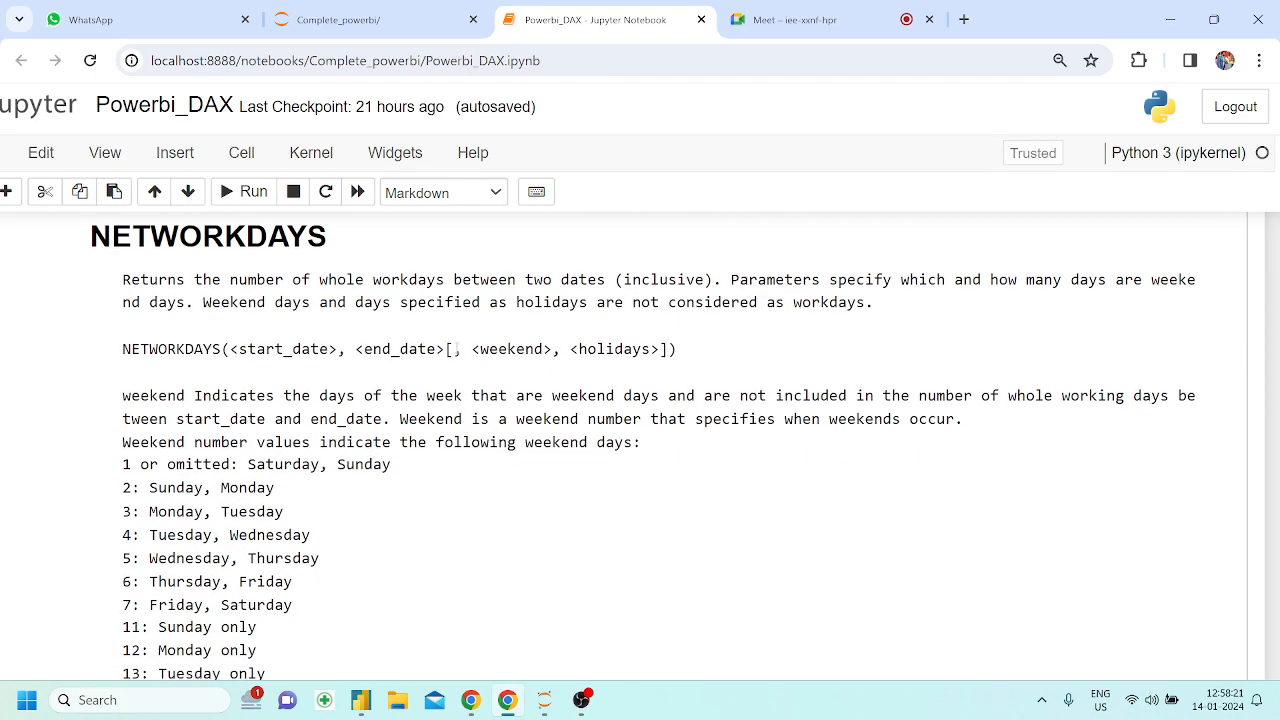
# Examine the optional weekend argument in the NETWORKDAYS syntax and match the example's value 1 to the list of weekend numbers
pyautogui.moveTo(446, 348); pyautogui.dragTo(473, 348)
pyautogui.scroll(-5, 239, 467)
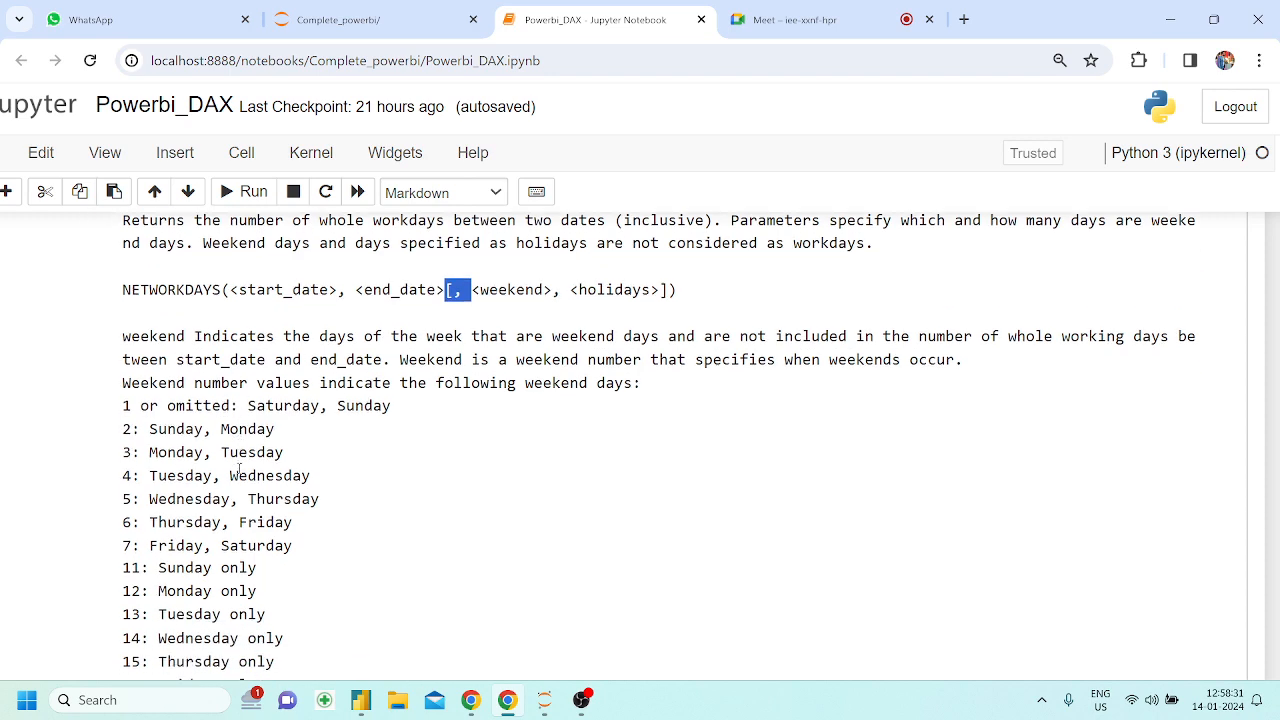
pyautogui.doubleClick(159, 401)
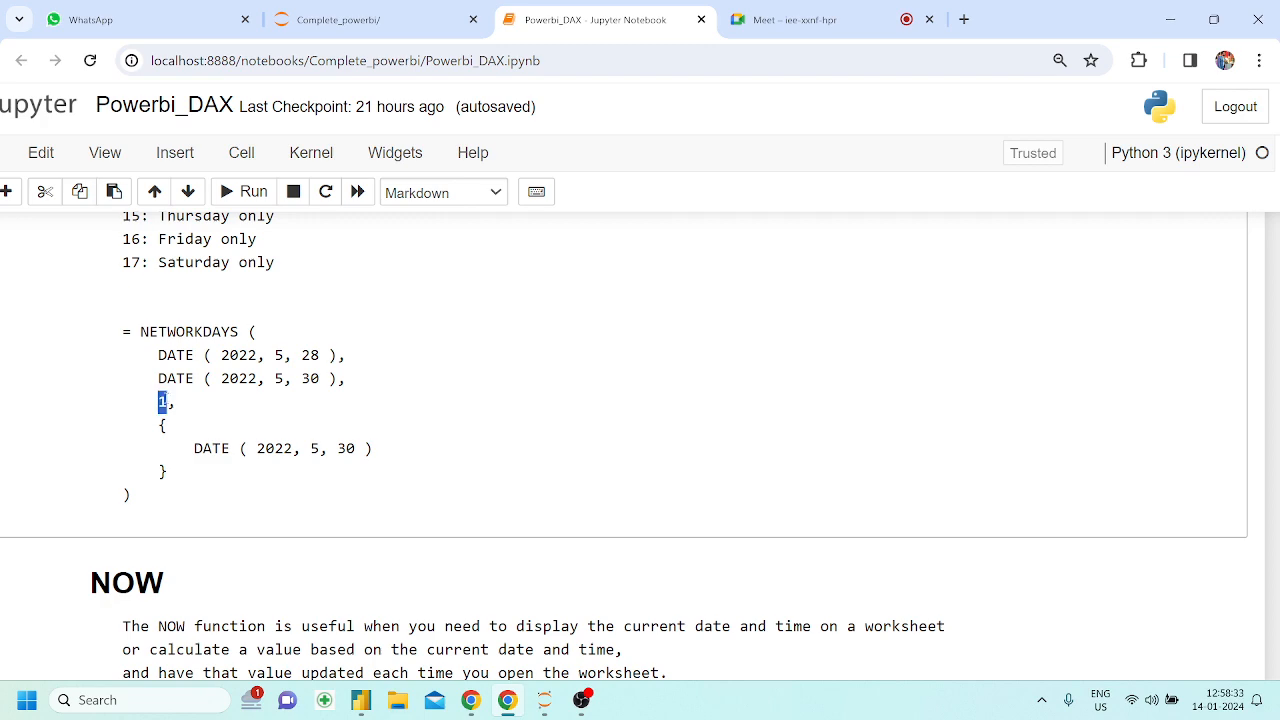
pyautogui.scroll(4, 165, 400)
pyautogui.scroll(-1, 160, 387)
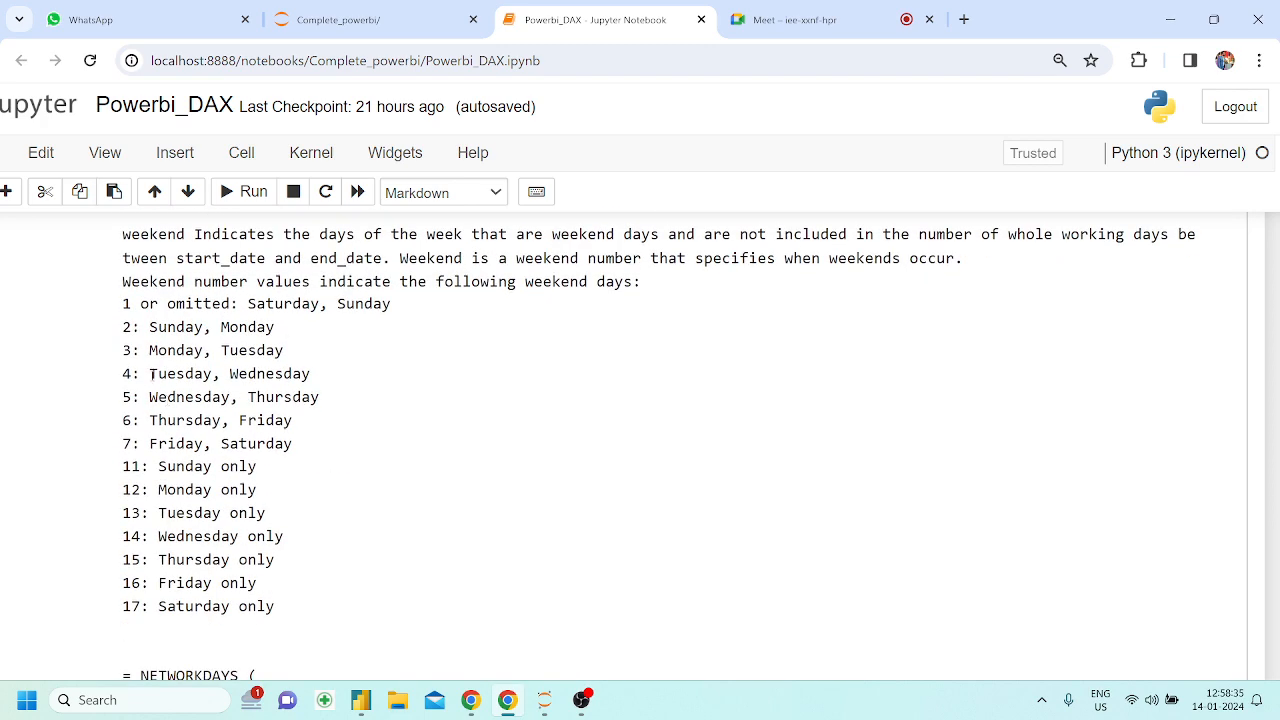
pyautogui.doubleClick(127, 304)
pyautogui.moveTo(257, 304); pyautogui.dragTo(325, 303)
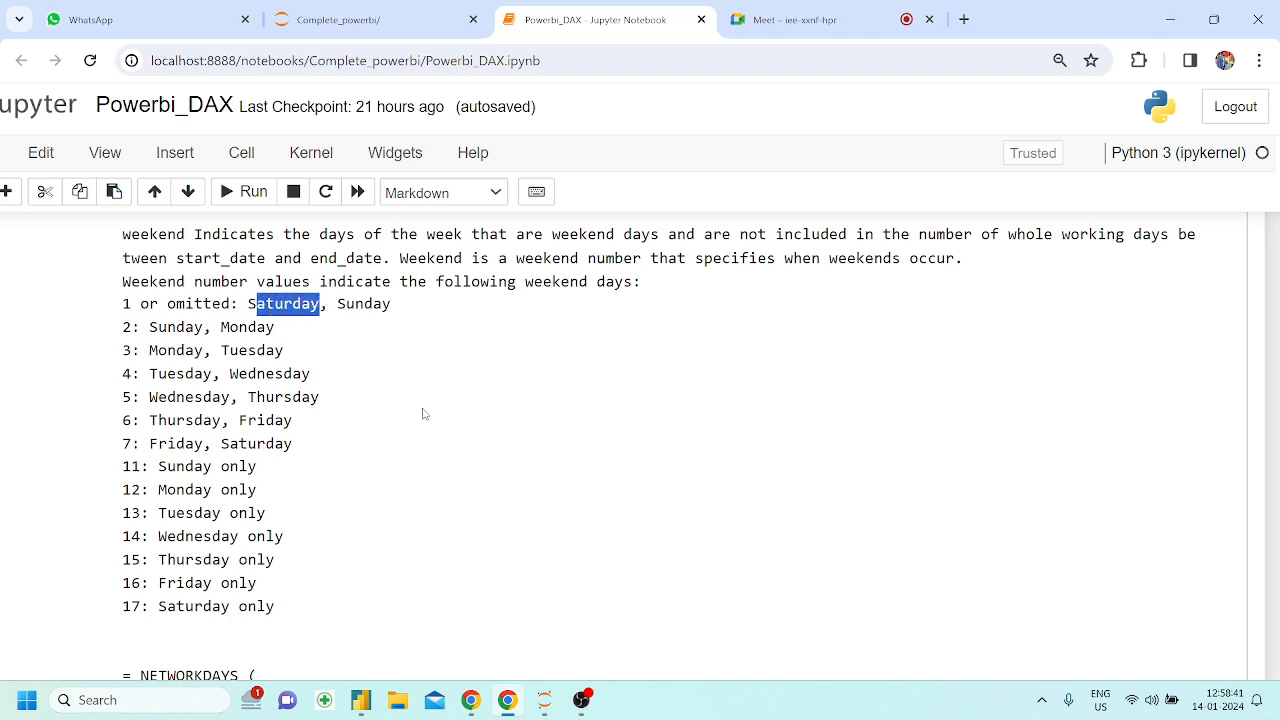
pyautogui.scroll(-4, 423, 414)
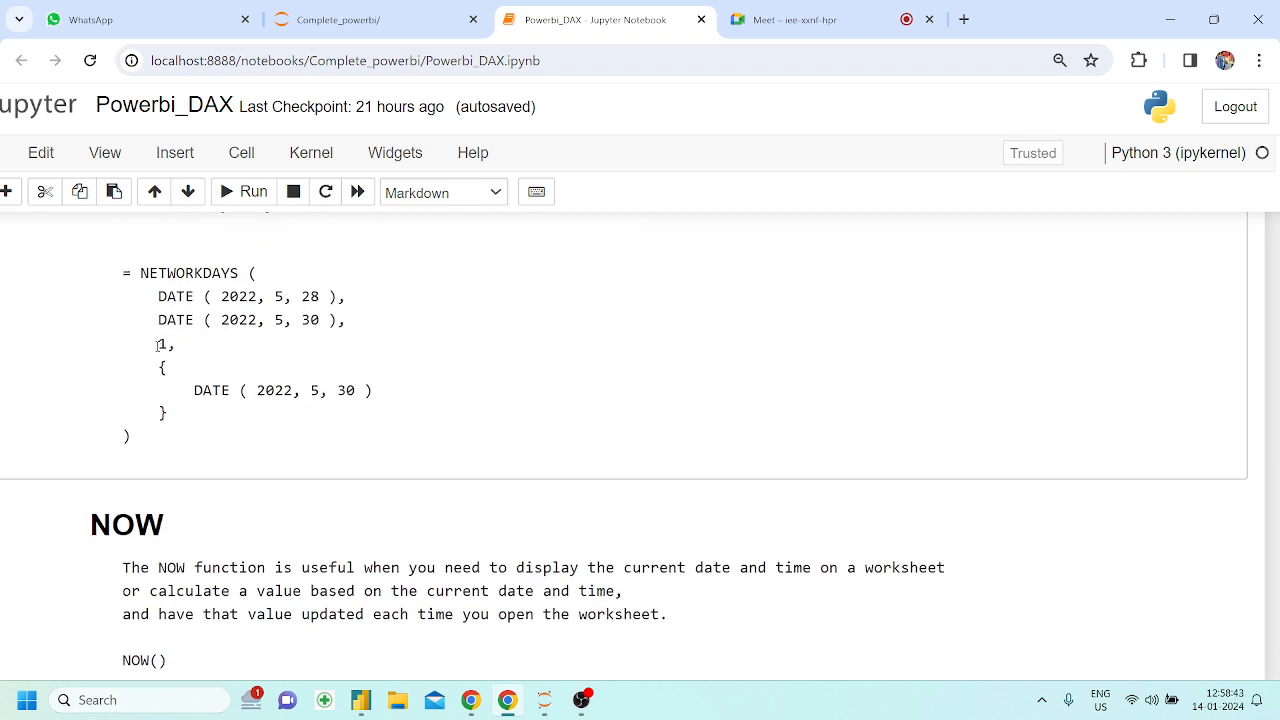
pyautogui.moveTo(157, 344); pyautogui.dragTo(176, 344)
pyautogui.scroll(7, 396, 392)
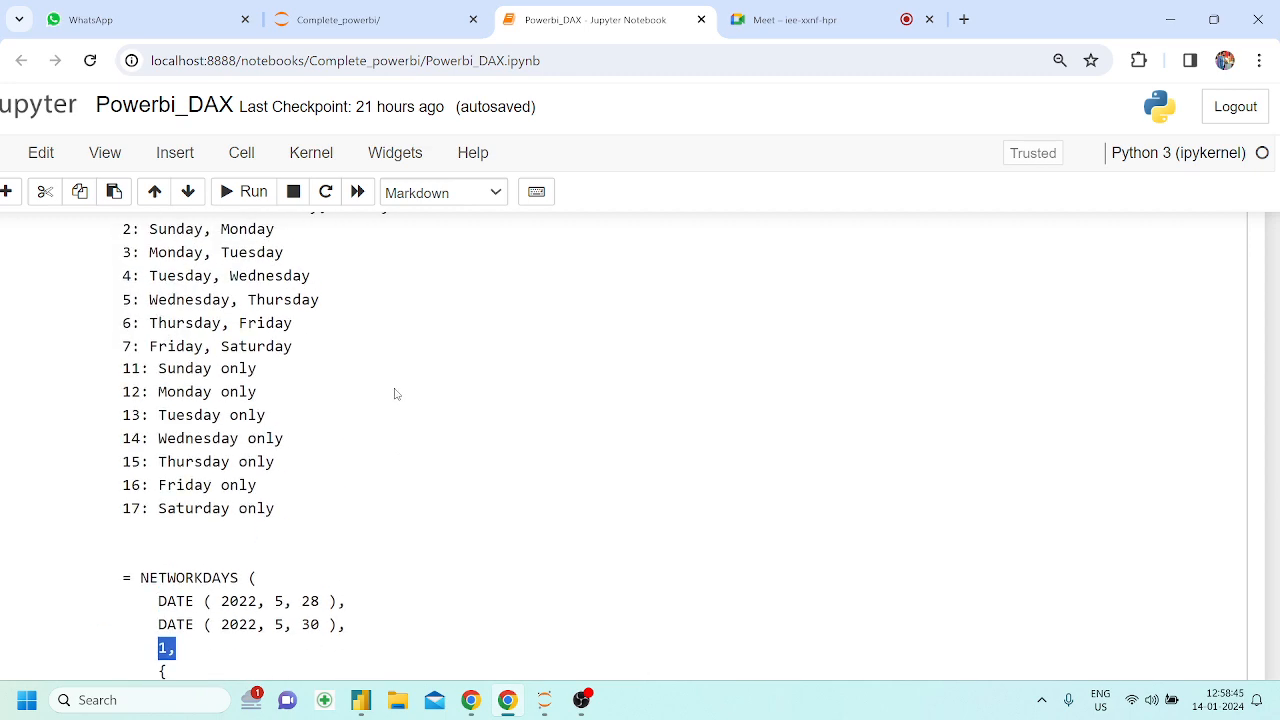
pyautogui.scroll(-1, 395, 393)
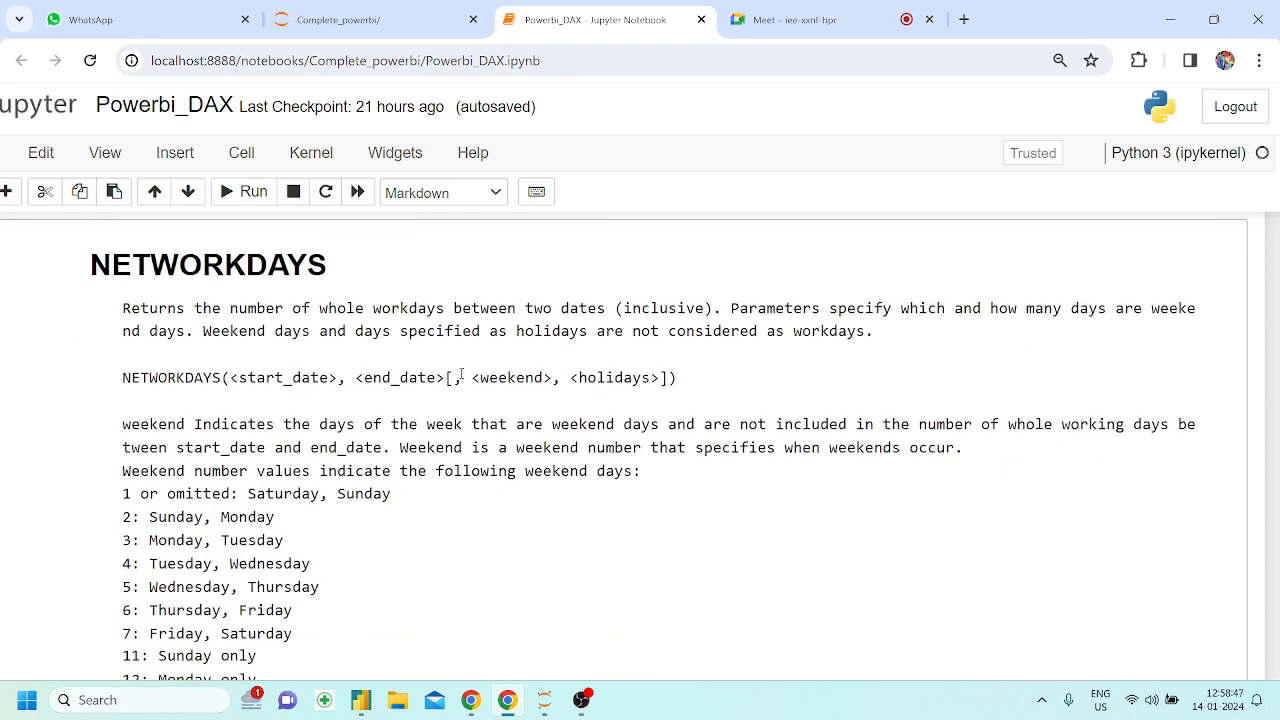
pyautogui.moveTo(463, 377); pyautogui.dragTo(540, 382)
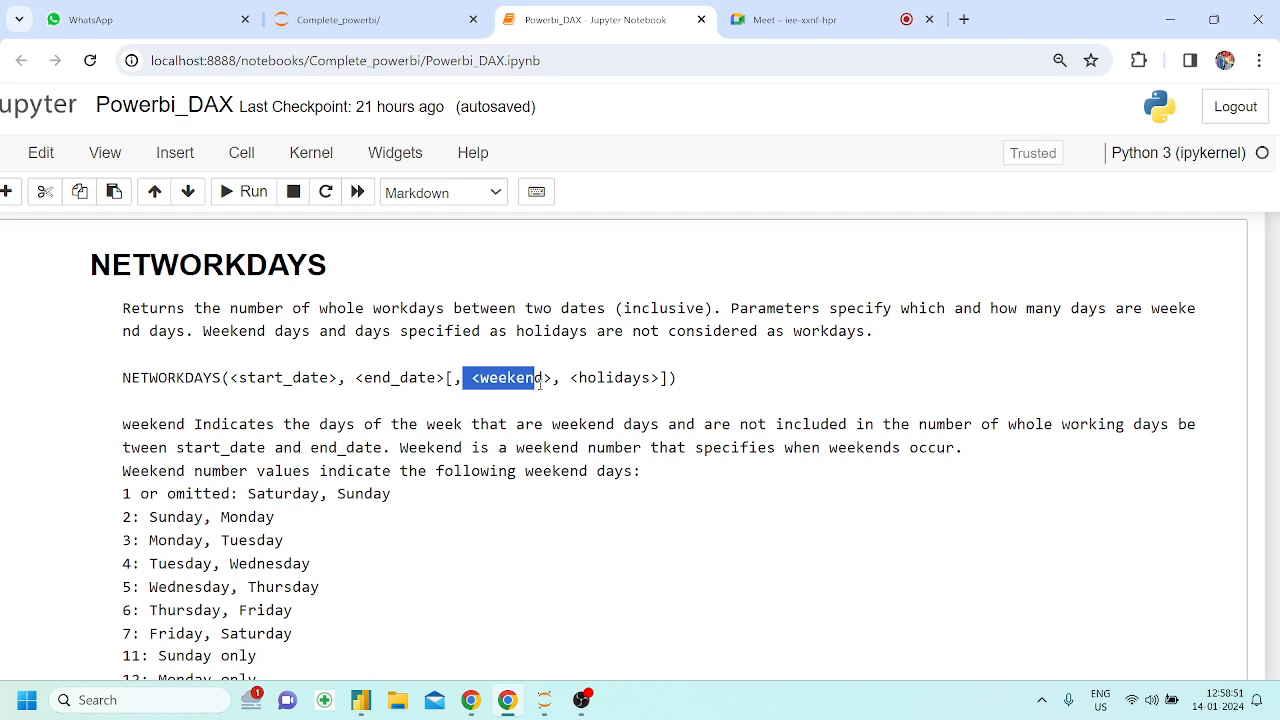
pyautogui.click(581, 374)
pyautogui.scroll(-2, 460, 320)
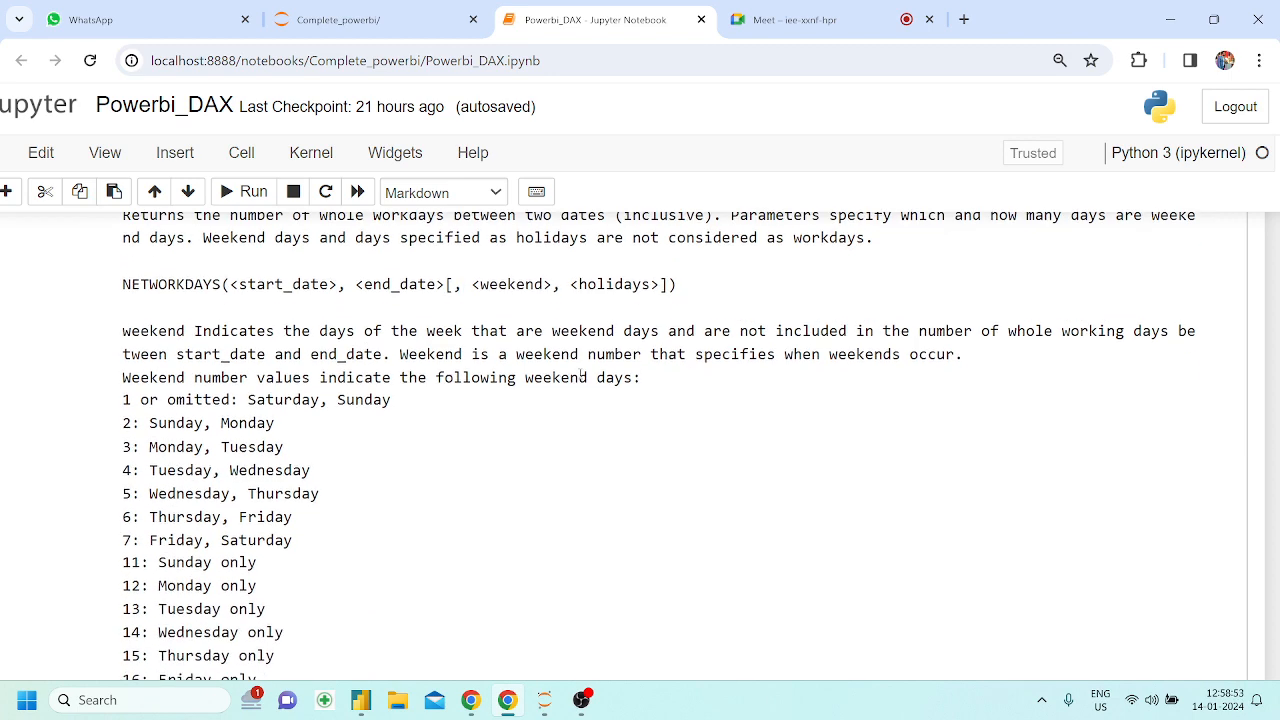
pyautogui.moveTo(466, 287); pyautogui.dragTo(540, 286)
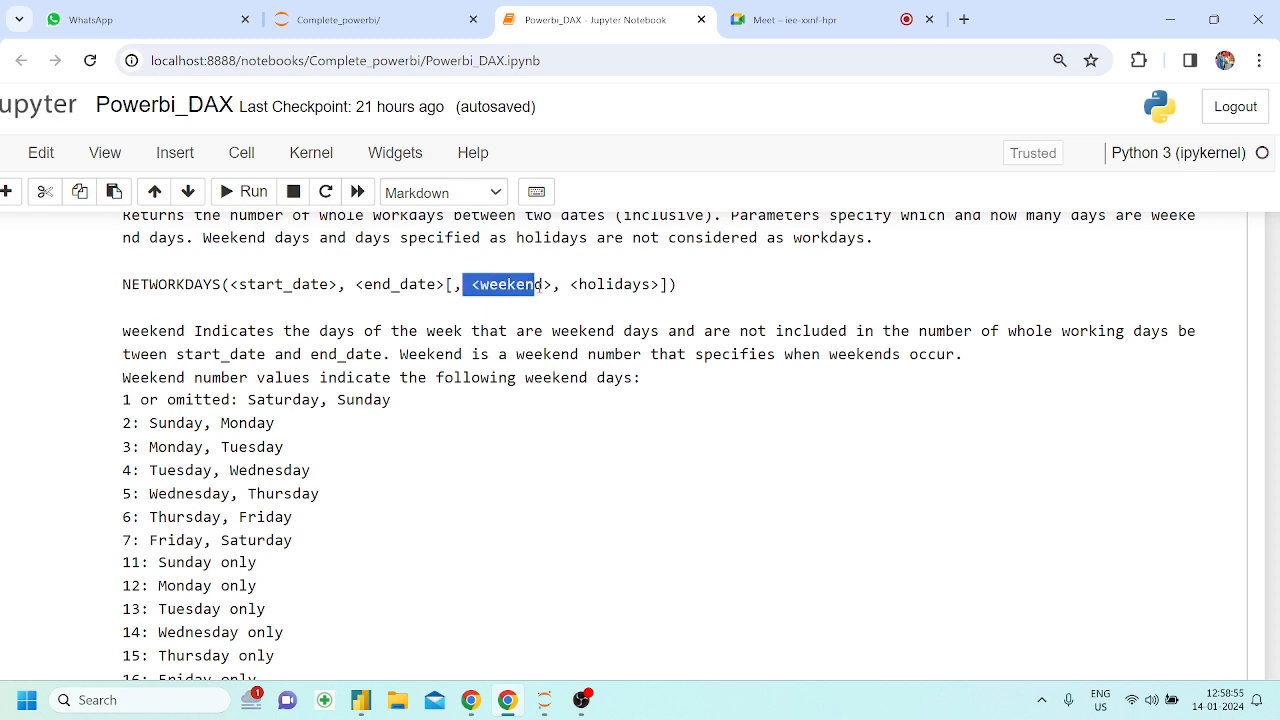
pyautogui.scroll(-5, 536, 290)
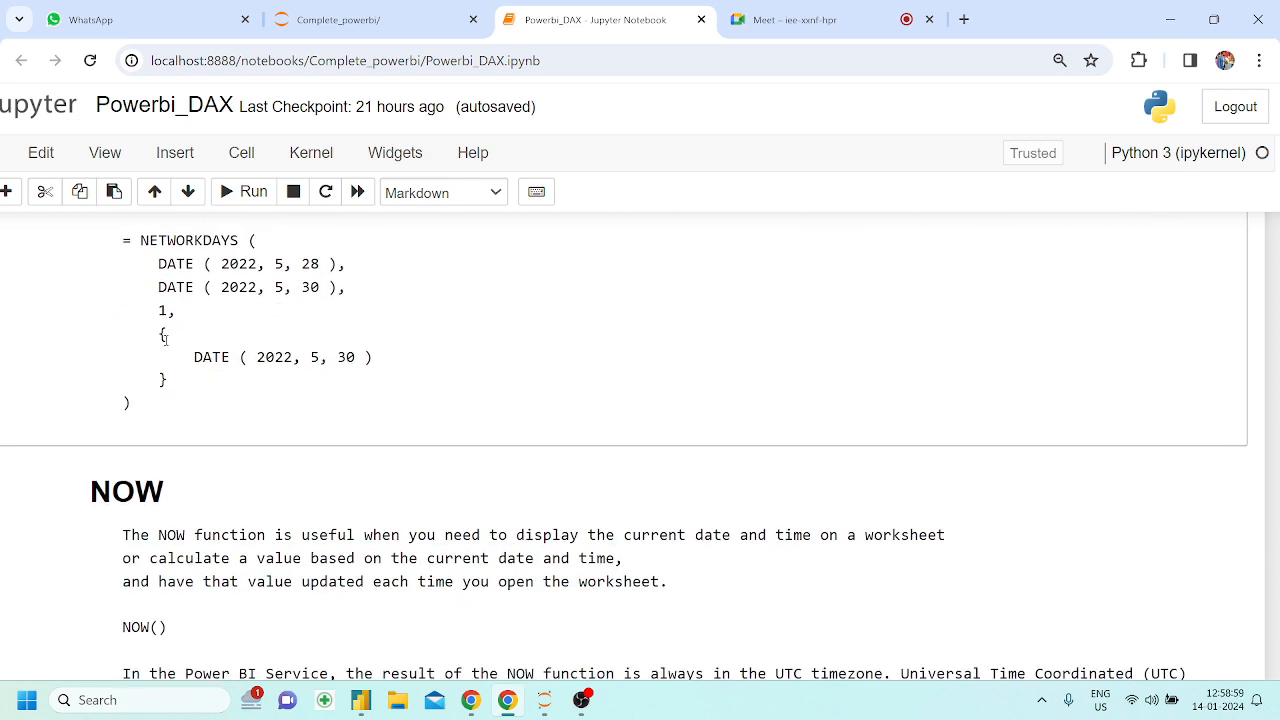
# Examine the holidays argument in braces, DATE ( 2022, 5, 30 ), in the NETWORKDAYS example
pyautogui.moveTo(165, 337); pyautogui.dragTo(178, 385)
pyautogui.click(181, 390)
pyautogui.moveTo(212, 353); pyautogui.dragTo(372, 360)
pyautogui.click(382, 369)
pyautogui.moveTo(357, 357); pyautogui.dragTo(312, 357)
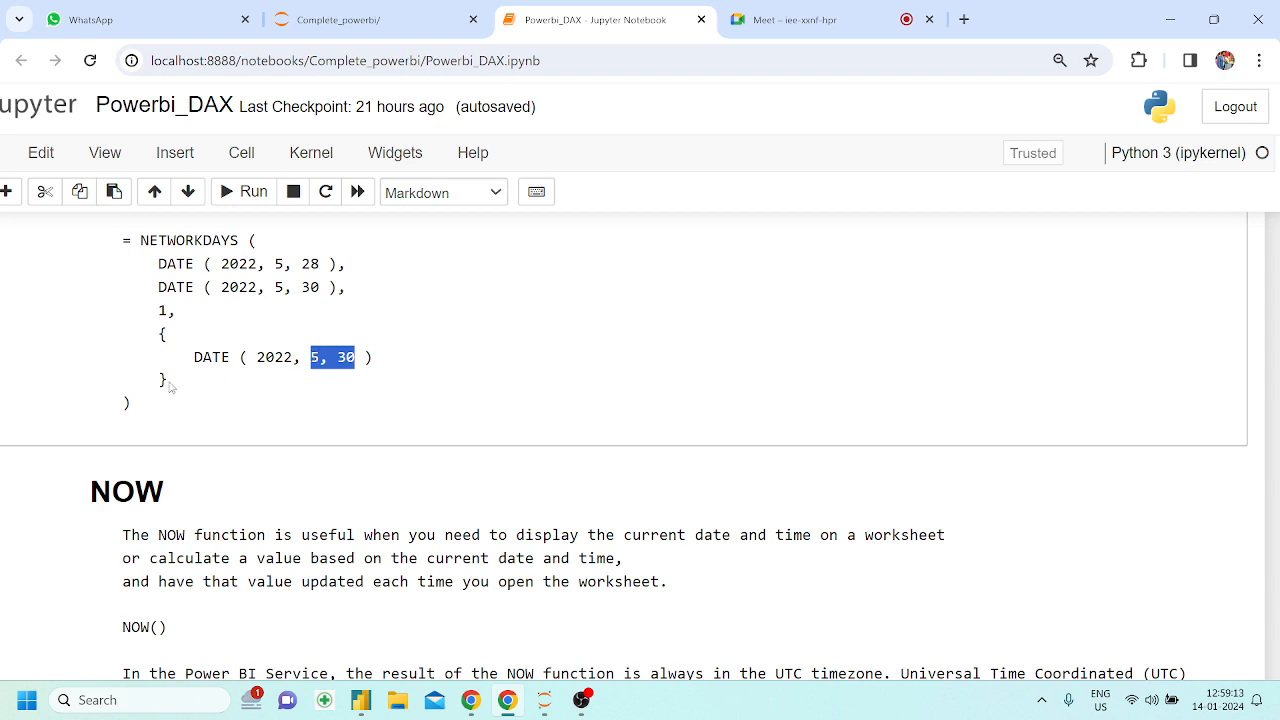
pyautogui.click(277, 378)
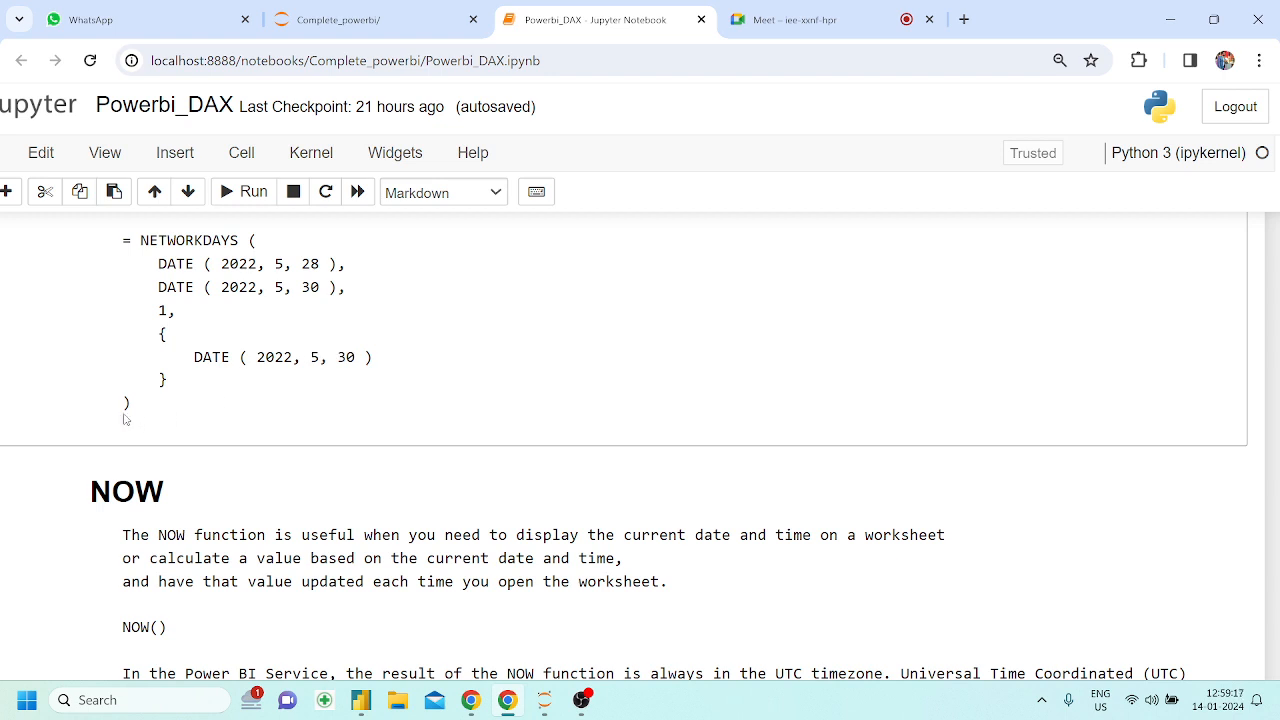
# Copy the complete NETWORKDAYS example expression, switch to Power BI Desktop and deselect the eomonth card
pyautogui.moveTo(131, 404); pyautogui.dragTo(126, 240)
pyautogui.hotkey('ctrl', 'c')
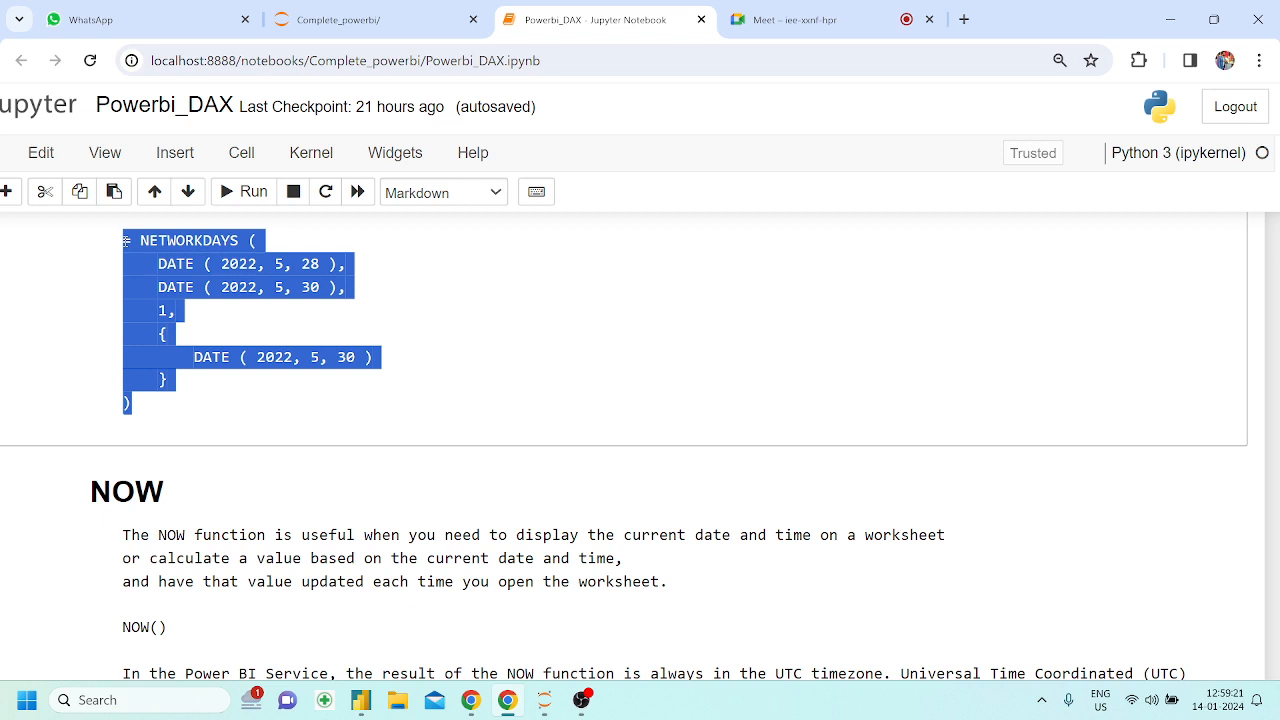
pyautogui.moveTo(376, 698)
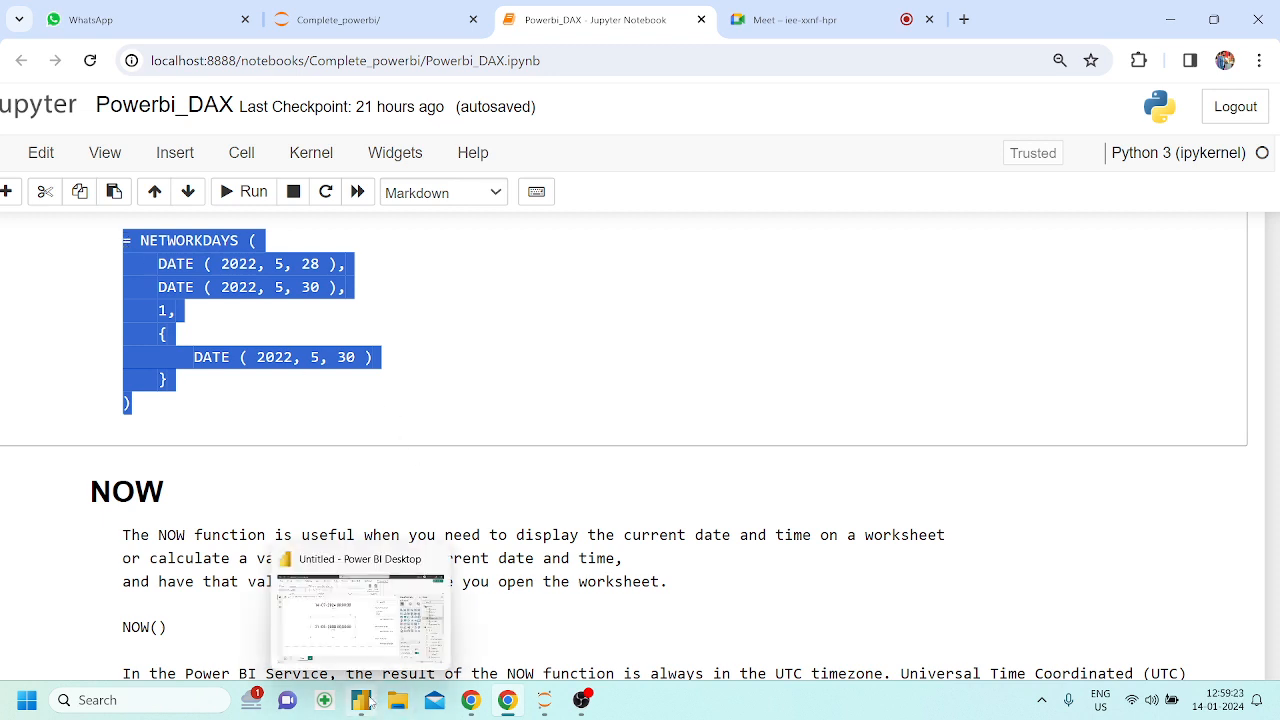
pyautogui.click(385, 648)
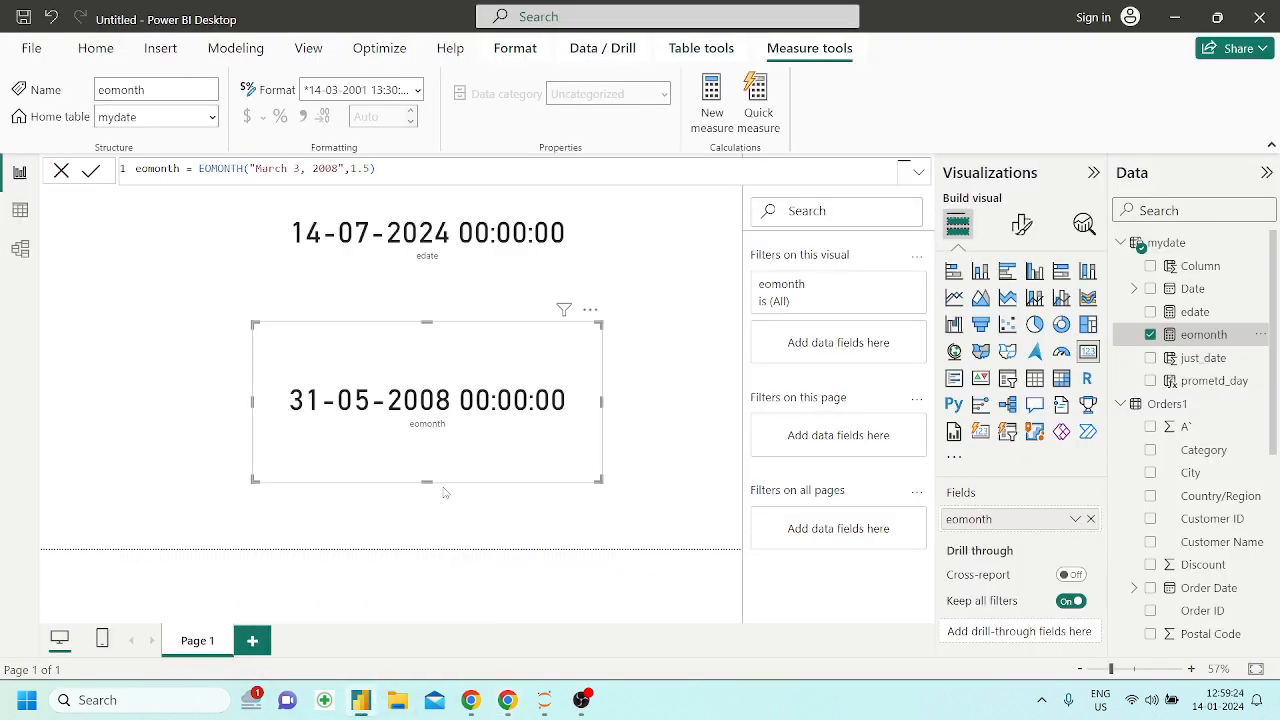
pyautogui.click(628, 275)
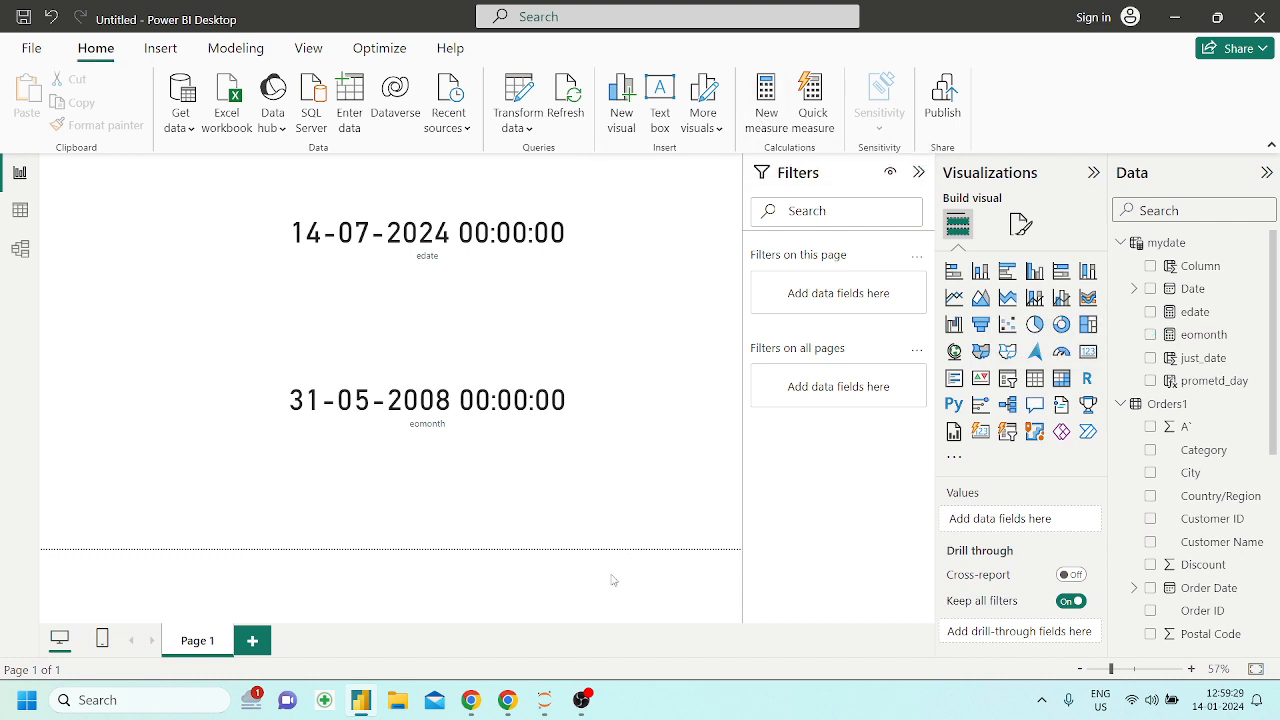
# Switch back to the Powerbi_DAX notebook in Chrome and review the NETWORKDAYS example and the NOW section below it
pyautogui.click(515, 700)
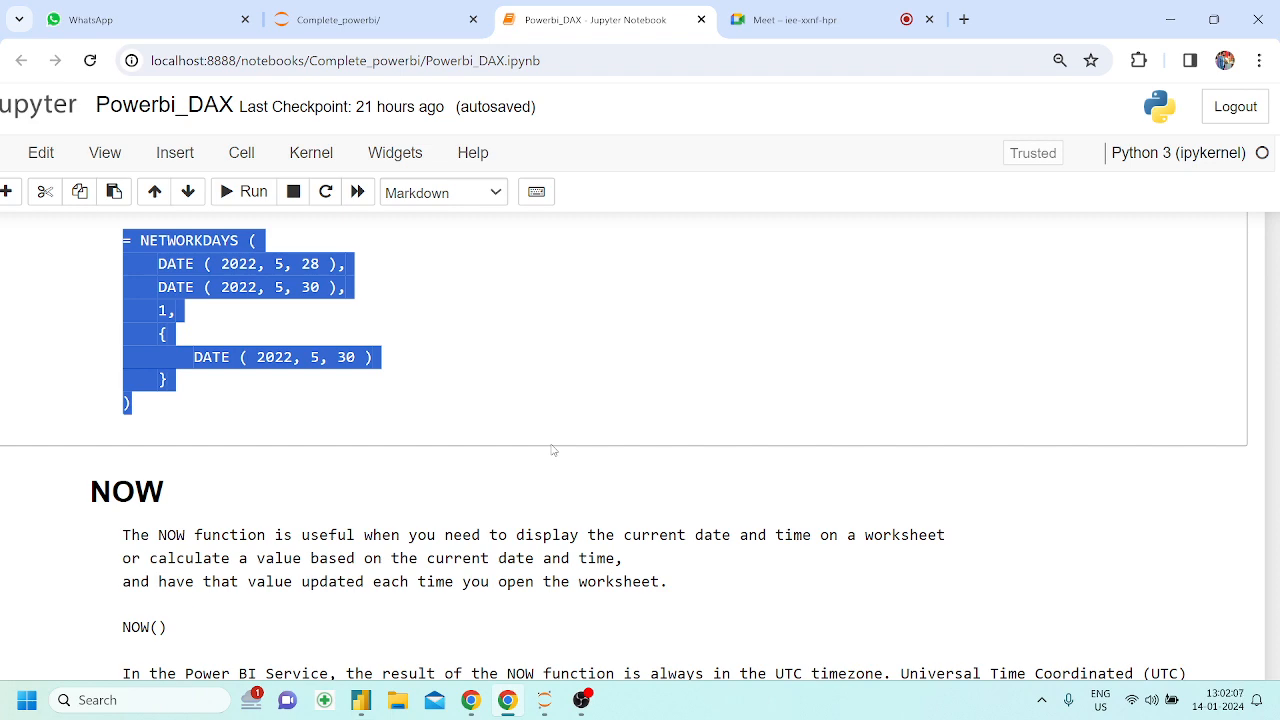
pyautogui.scroll(-2, 550, 450)
pyautogui.scroll(3, 550, 450)
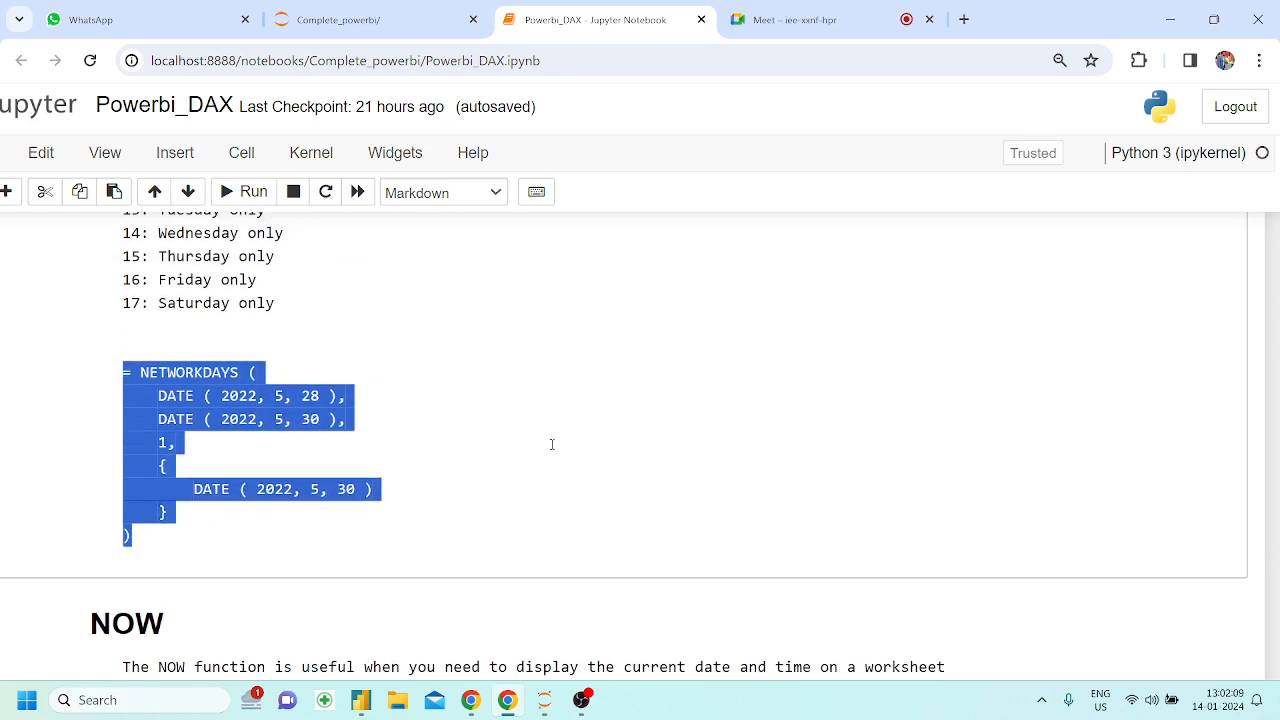
pyautogui.scroll(-3, 488, 441)
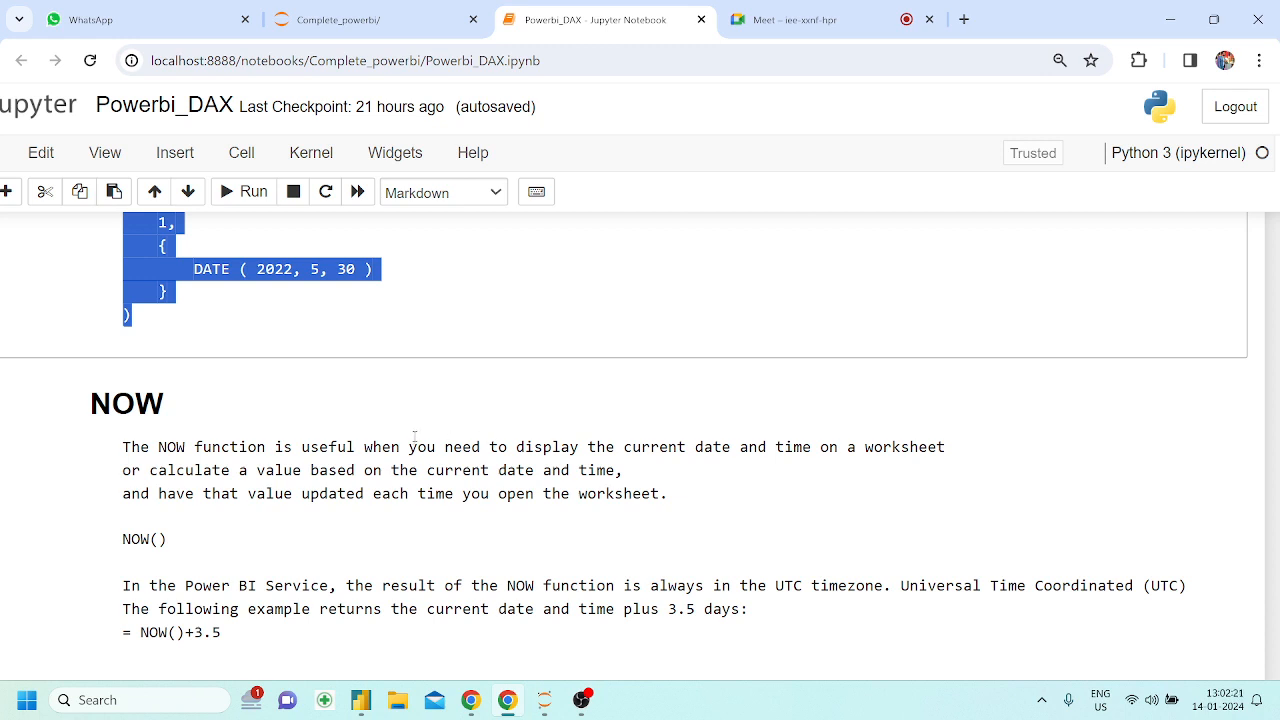
pyautogui.scroll(2, 415, 437)
pyautogui.scroll(-2, 338, 394)
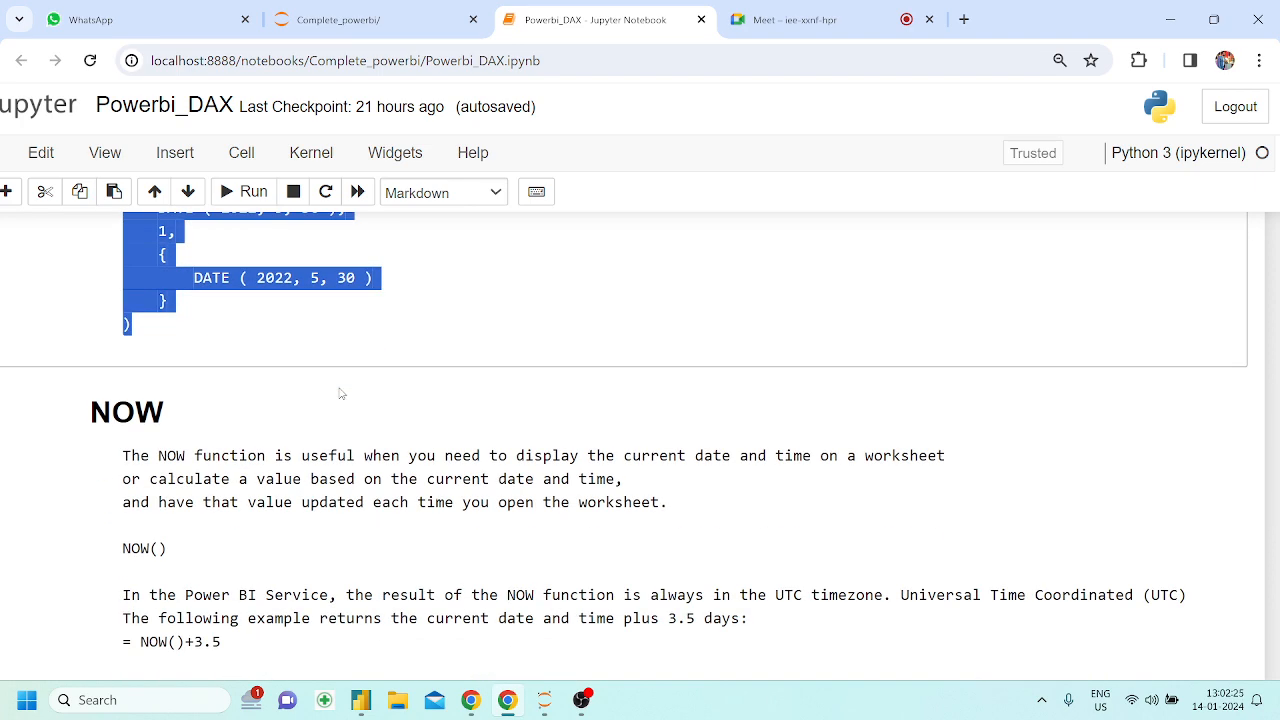
pyautogui.scroll(-1, 339, 394)
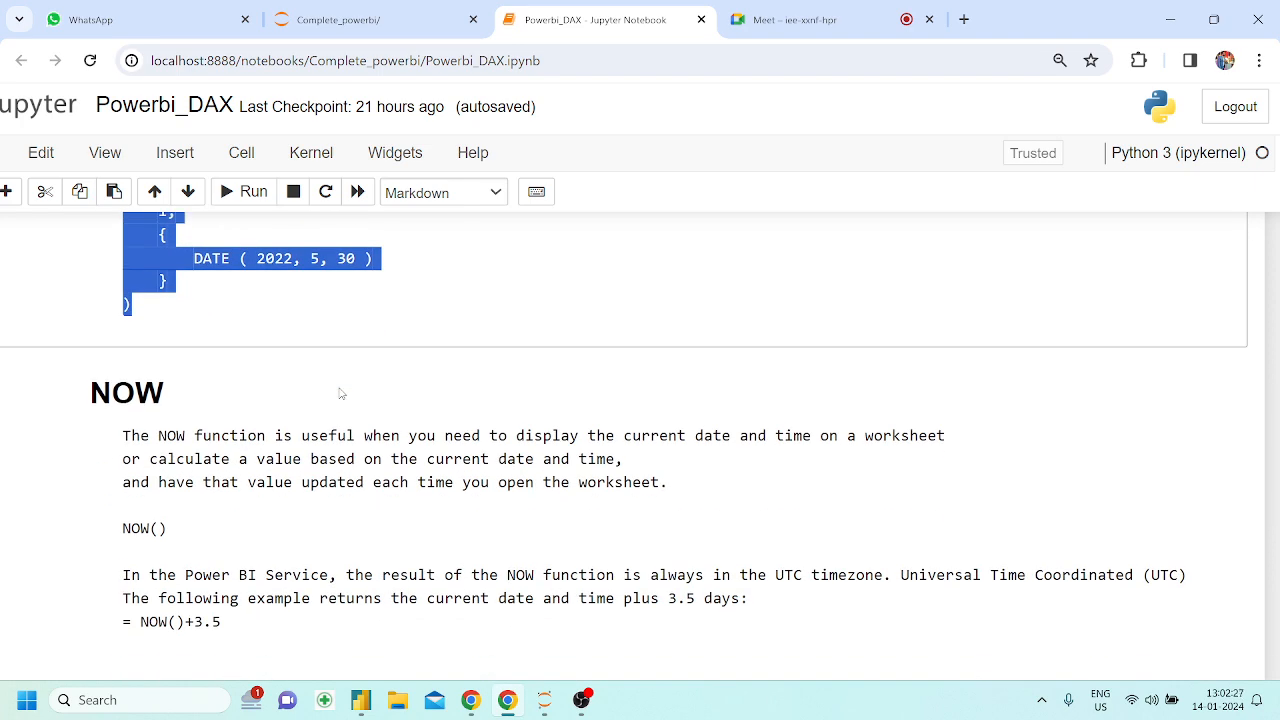
pyautogui.scroll(-1, 339, 394)
pyautogui.scroll(2, 339, 394)
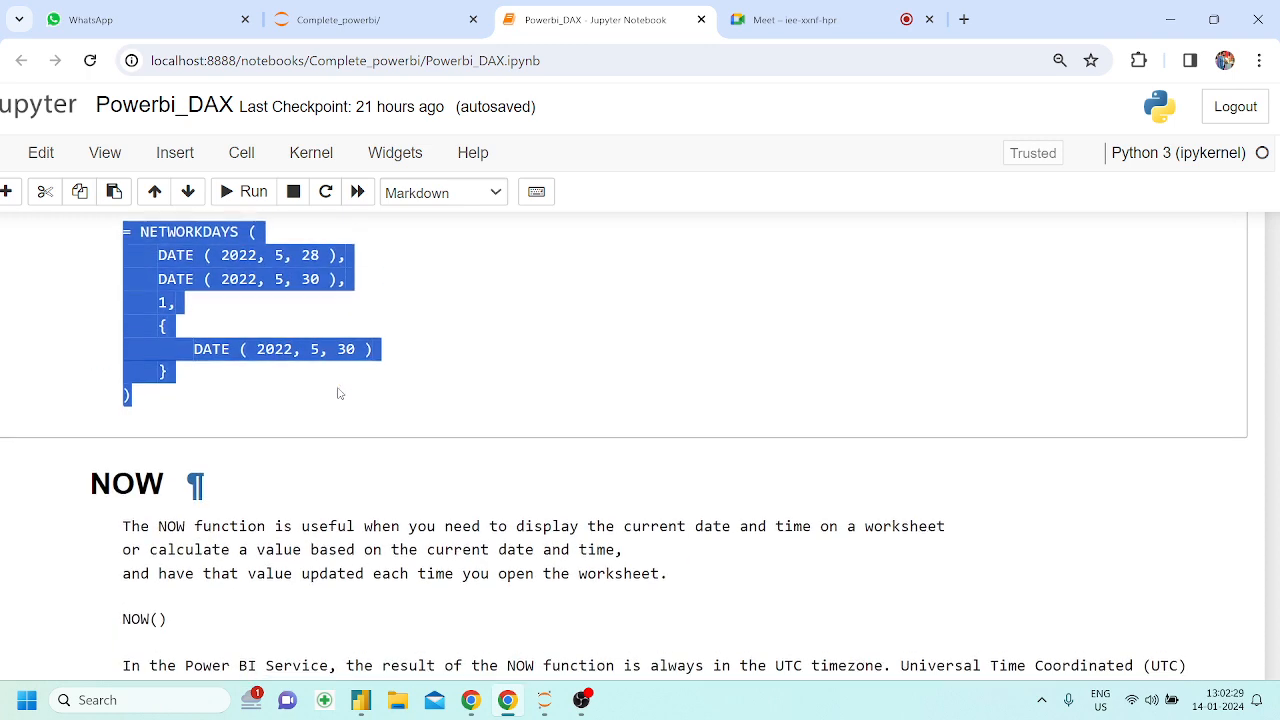
pyautogui.scroll(-1, 339, 394)
# Switch to Power BI Desktop and start a new measure from the copied NETWORKDAYS expression
pyautogui.click(362, 701)
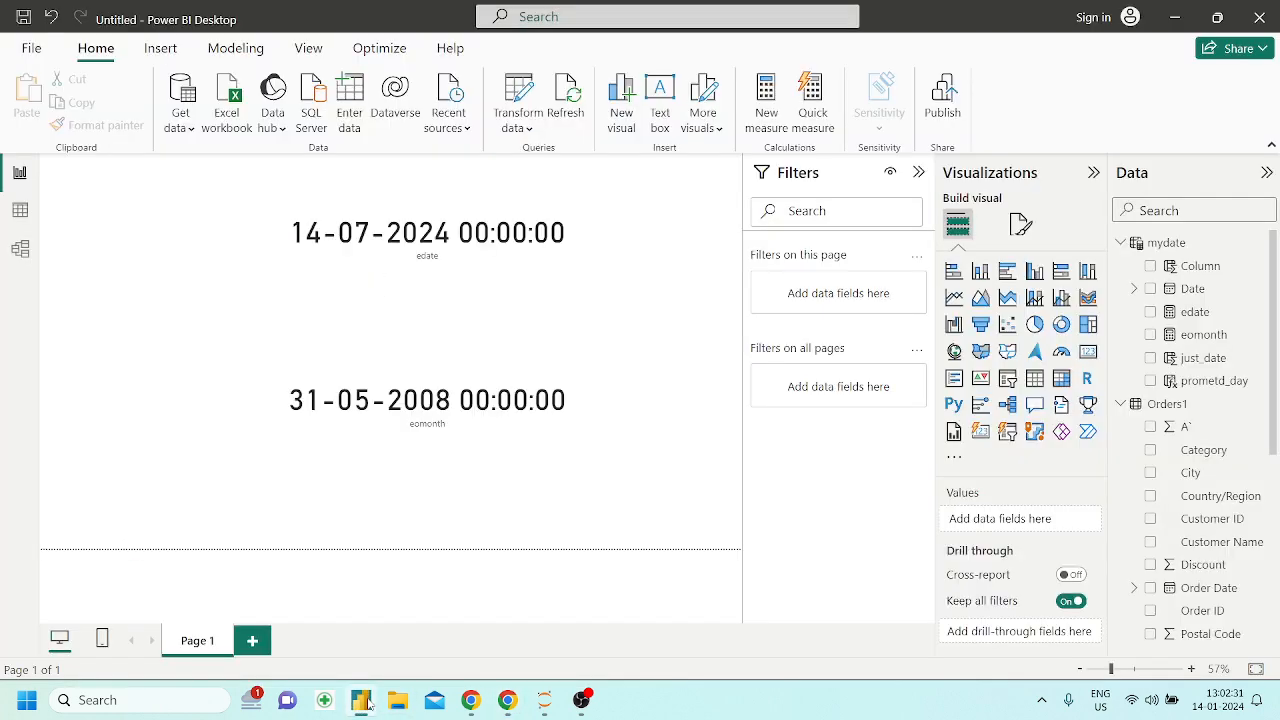
pyautogui.click(762, 125)
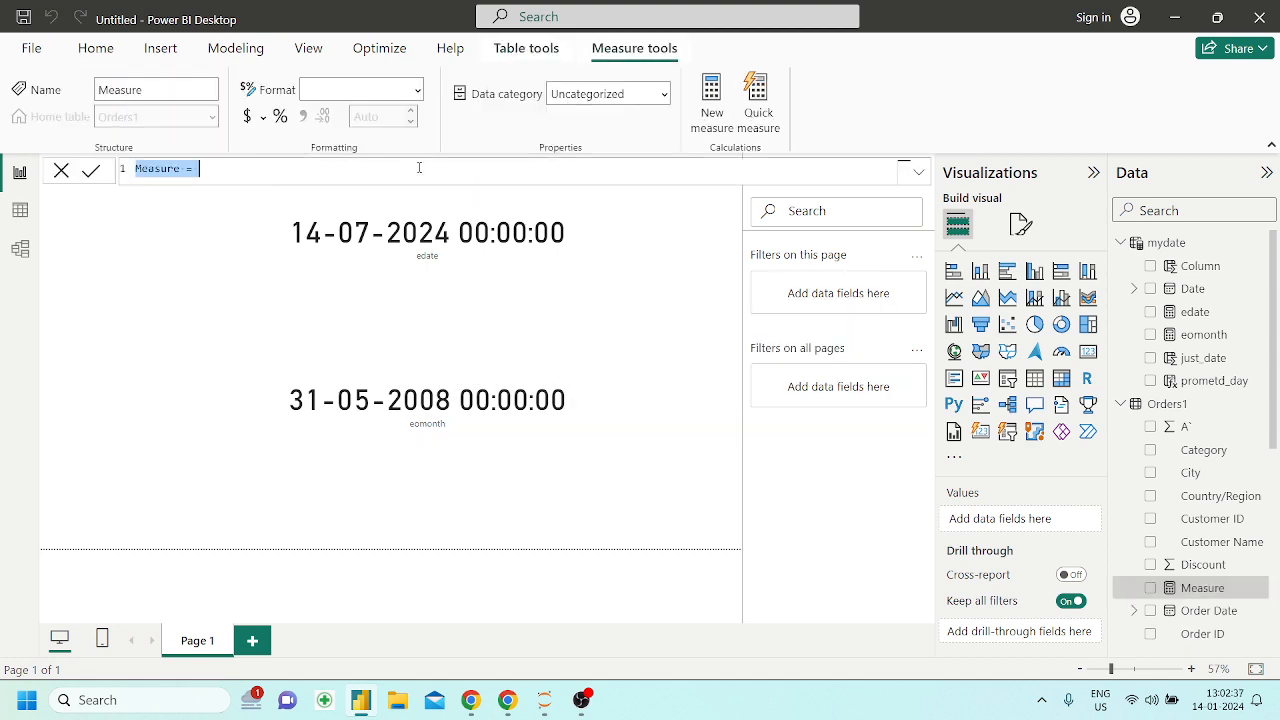
pyautogui.hotkey('ctrl', 'v')
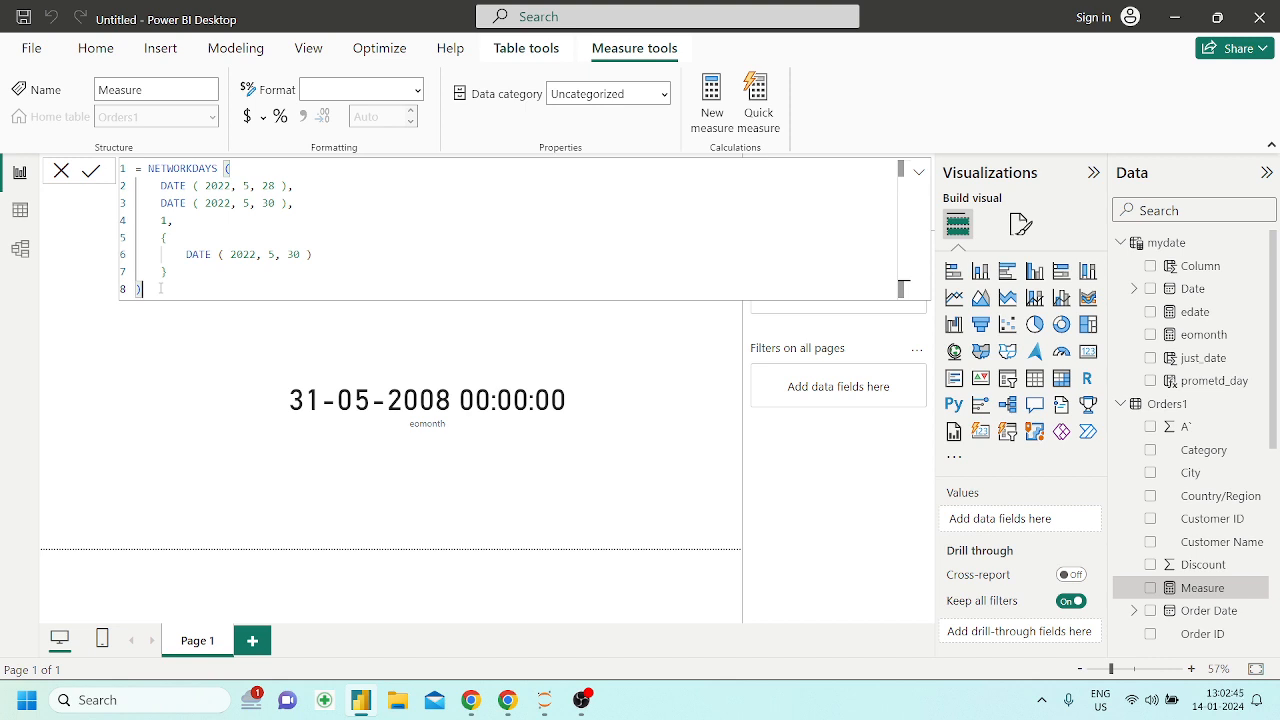
pyautogui.press('Return')
pyautogui.press('Return')
pyautogui.press('Return')
pyautogui.press('Return')
pyautogui.press('Return')
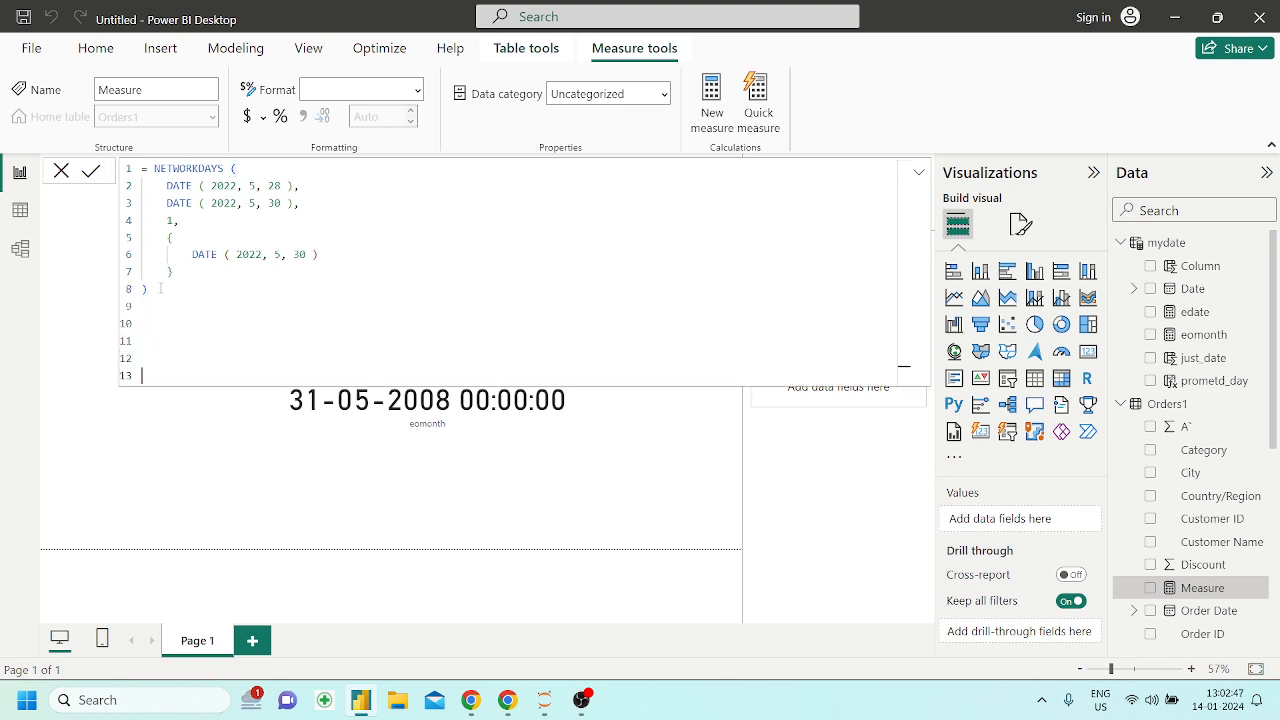
pyautogui.press('BackSpace')
pyautogui.press('BackSpace')
pyautogui.press('BackSpace')
pyautogui.press('BackSpace')
pyautogui.press('BackSpace')
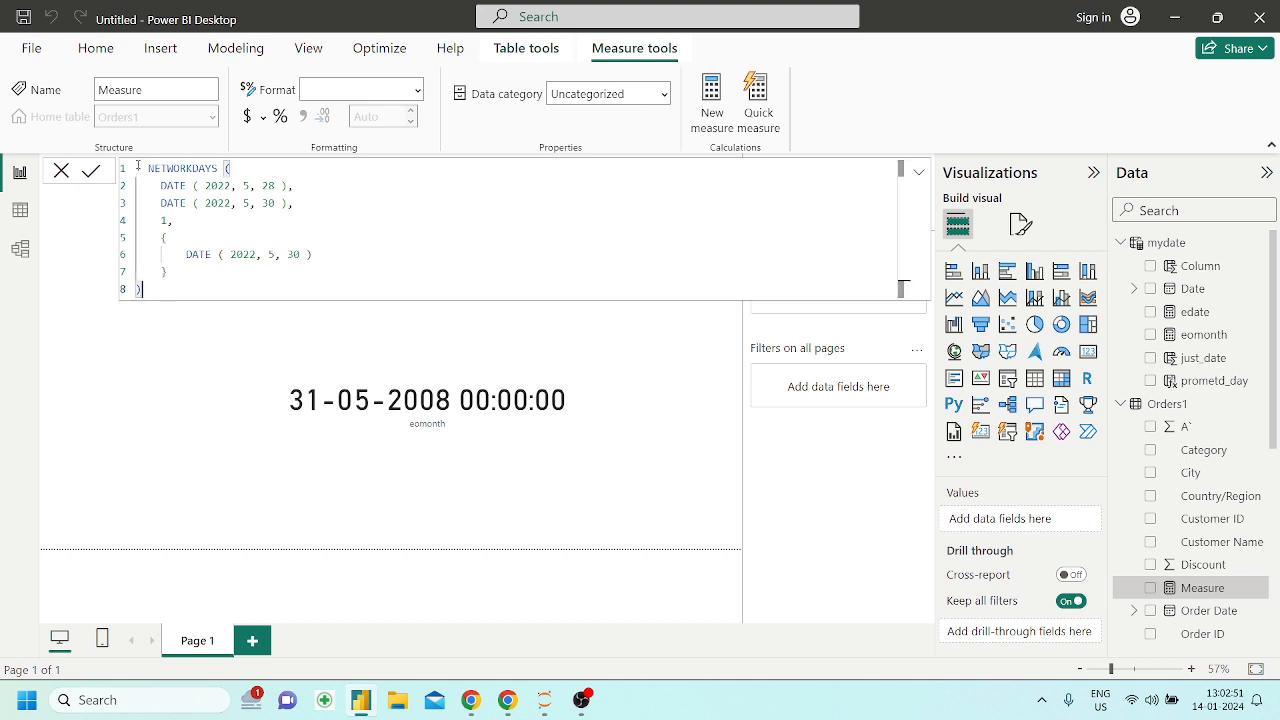
# Name the NETWORKDAYS measure "net working days" and commit its formula
pyautogui.click(137, 169)
pyautogui.press('Return')
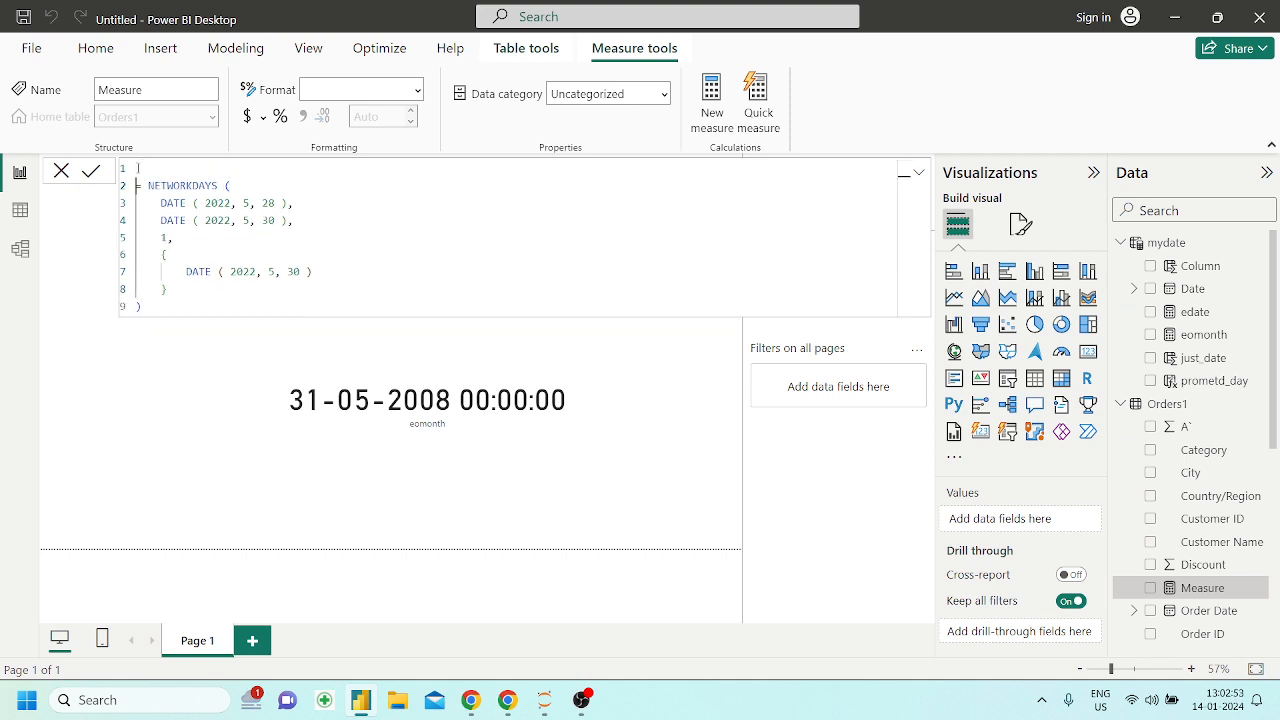
pyautogui.press('BackSpace')
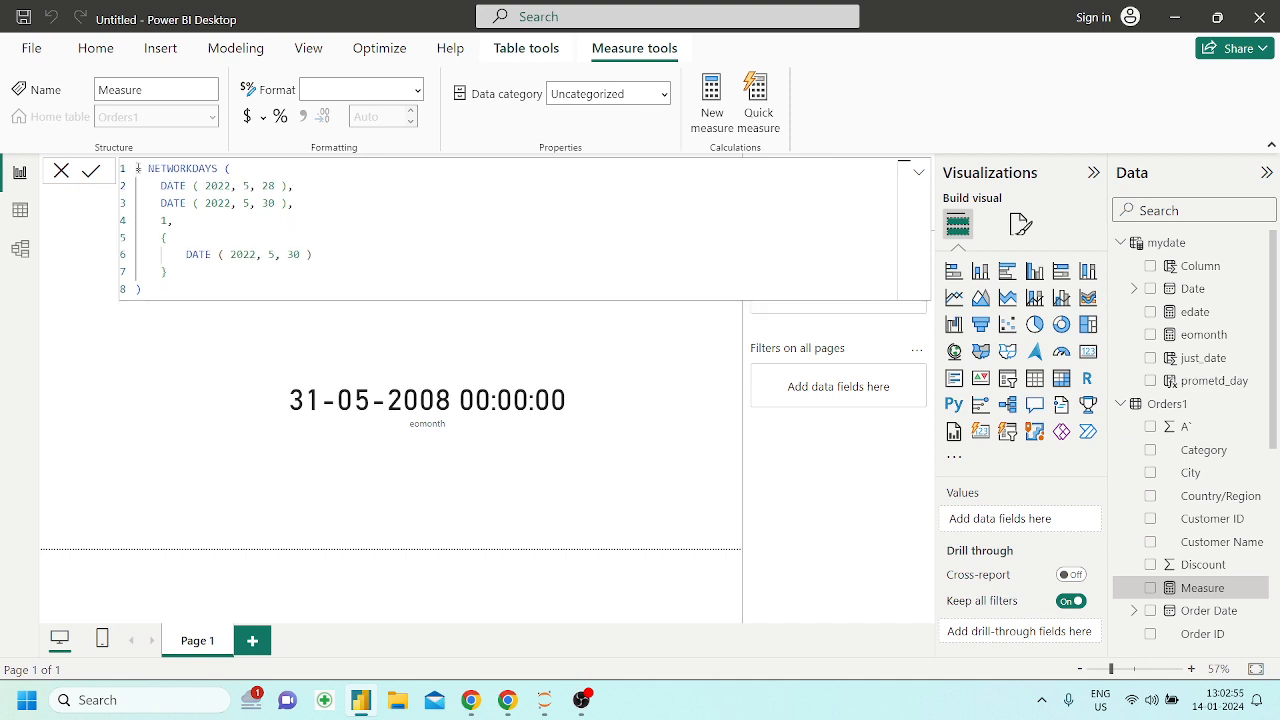
pyautogui.write('met working days')
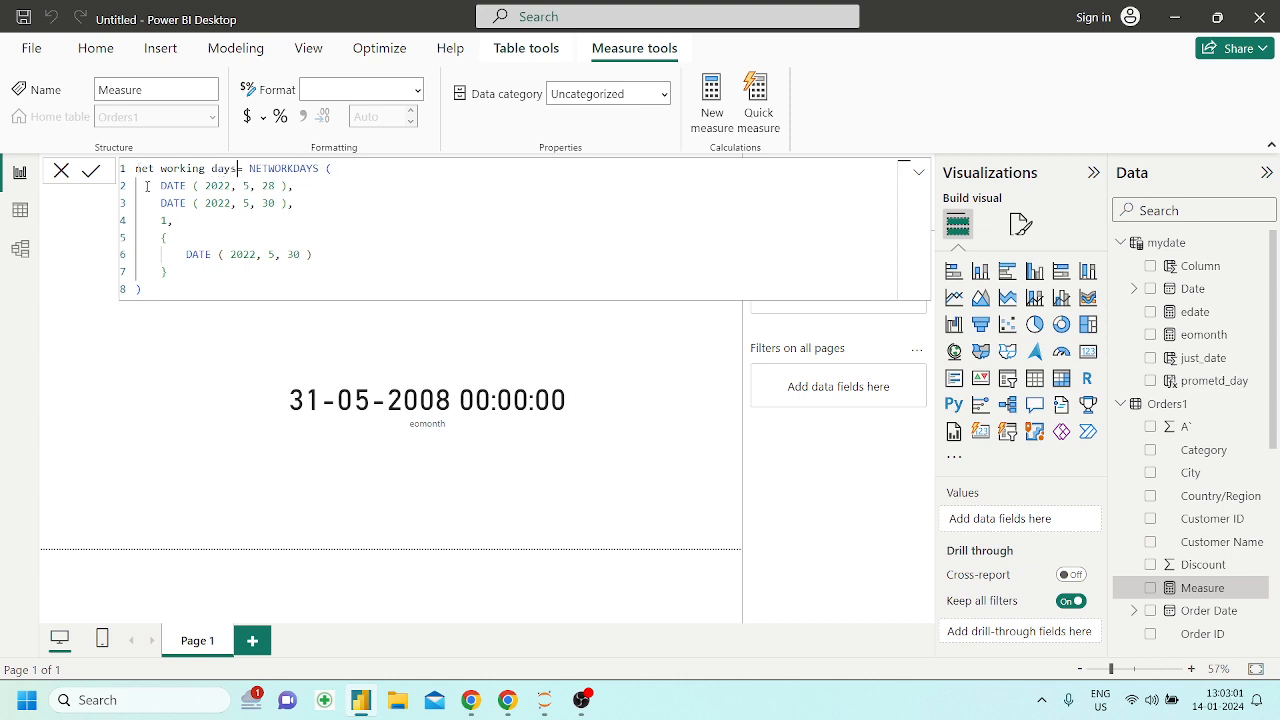
pyautogui.click(189, 279)
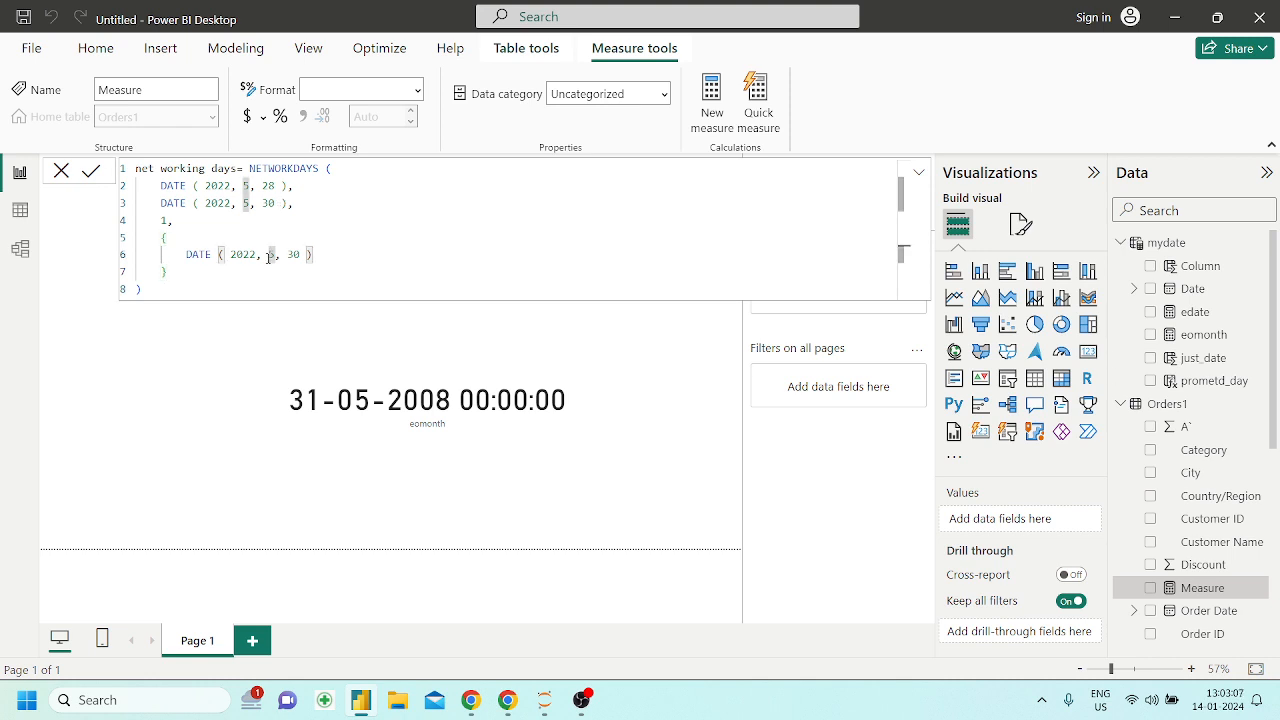
pyautogui.press('Return')
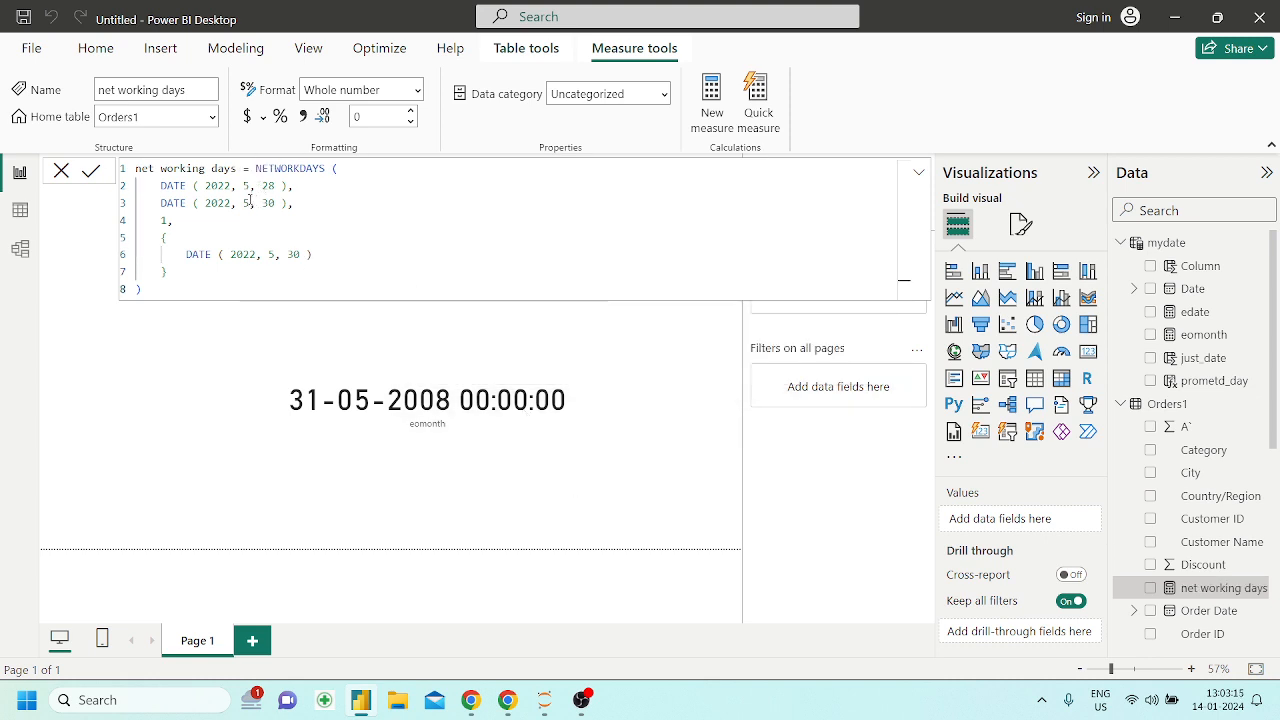
# Place the net working days measure below the eomonth card and show it as a card visual
pyautogui.click(669, 517)
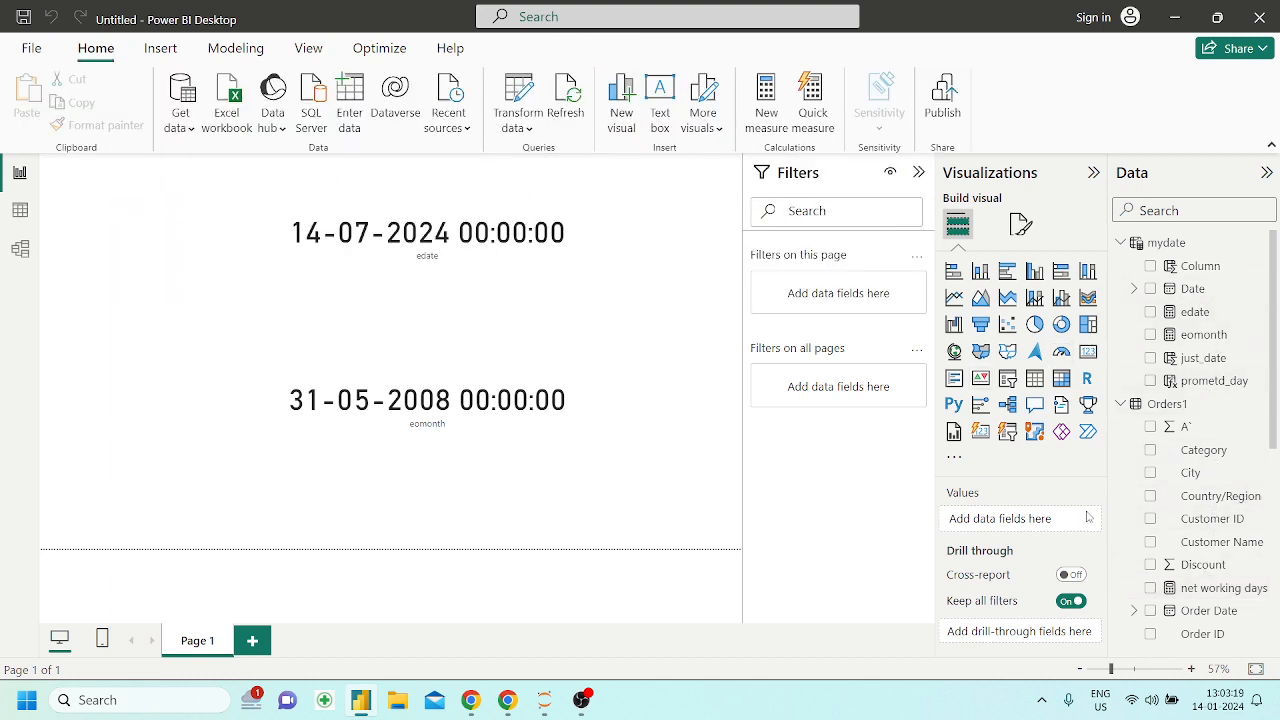
pyautogui.moveTo(1203, 588); pyautogui.dragTo(314, 489)
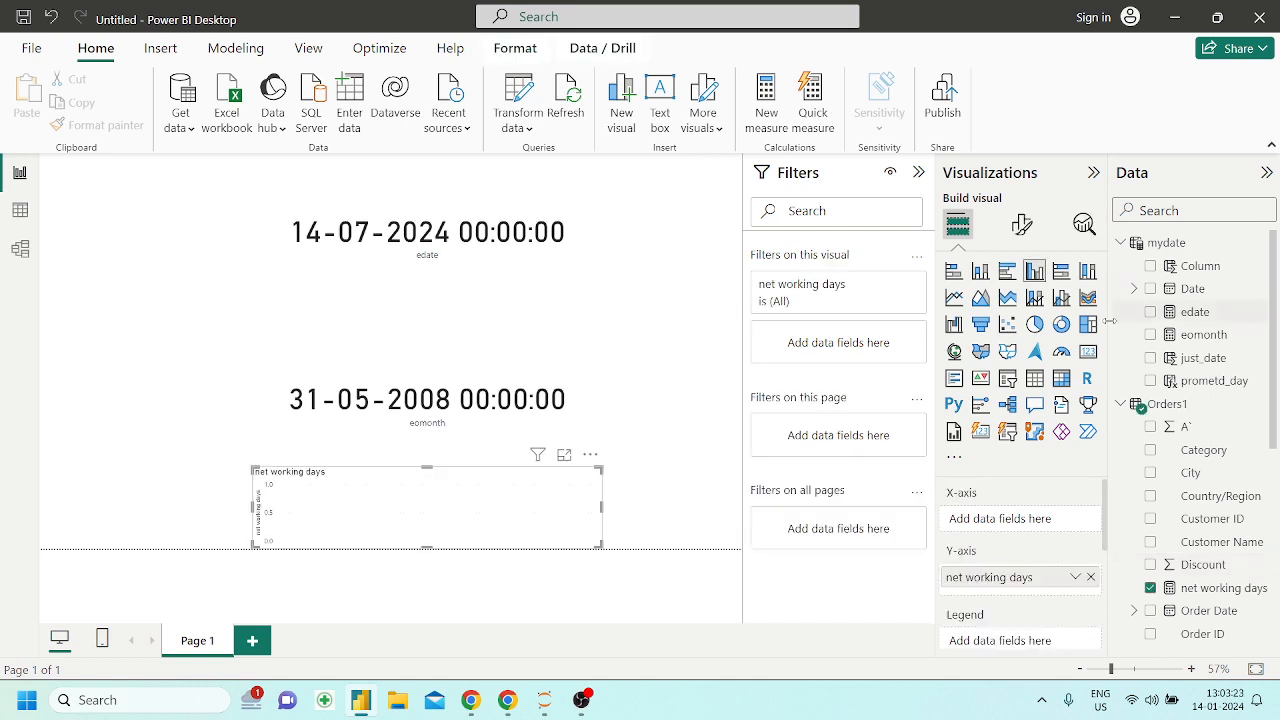
pyautogui.click(1088, 351)
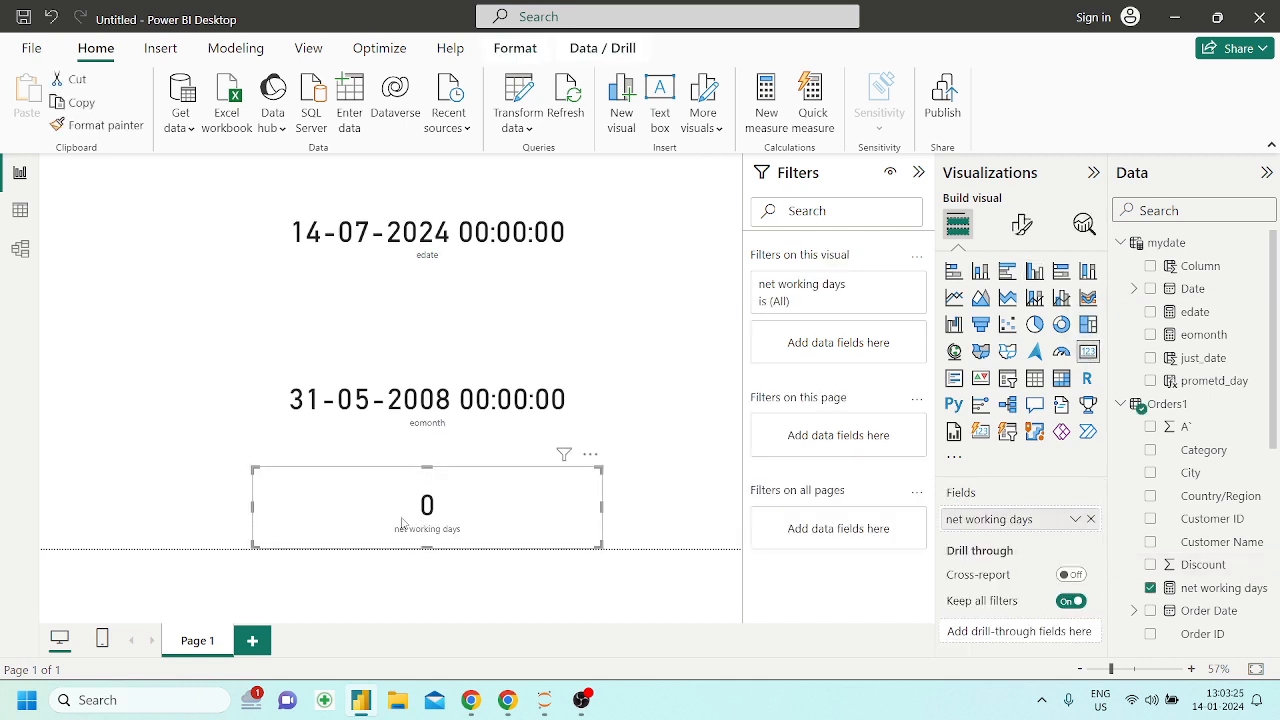
# Arrange the edate and eomonth cards side by side along the page's upper edge, and move and enlarge the net working days card in the lower-left corner
pyautogui.moveTo(420, 526); pyautogui.dragTo(248, 504)
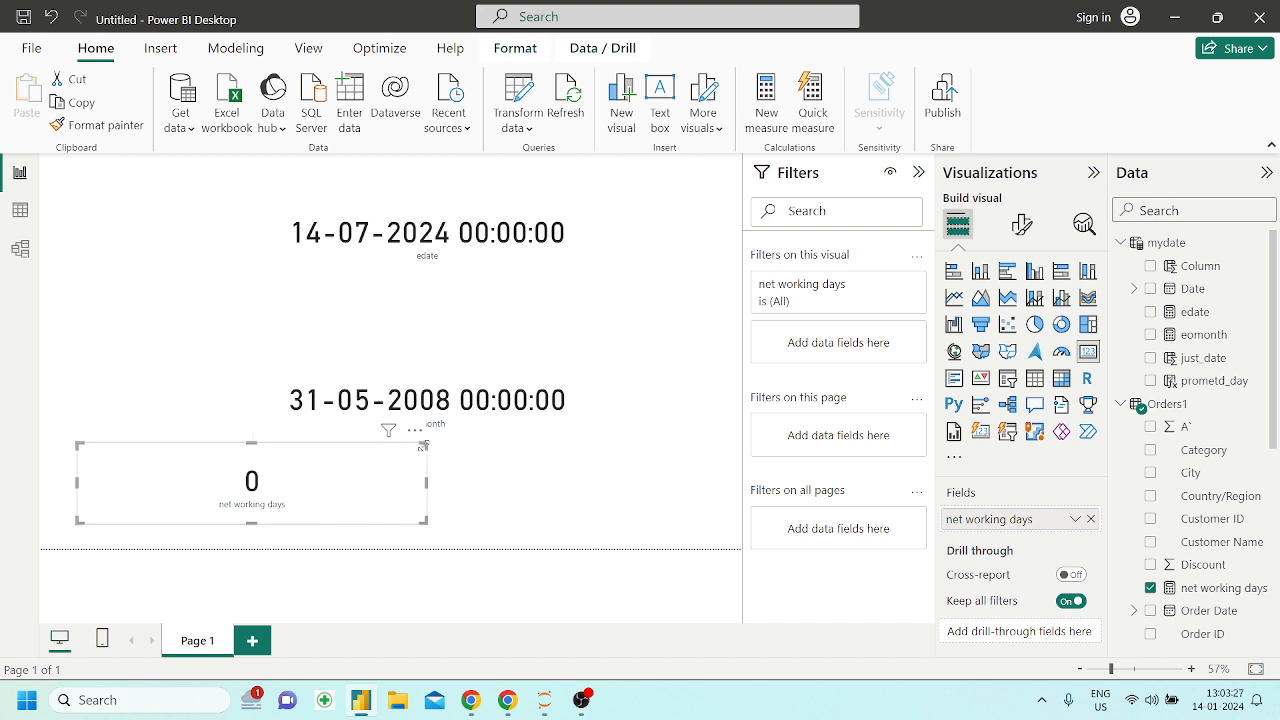
pyautogui.moveTo(423, 445); pyautogui.dragTo(460, 415)
pyautogui.moveTo(525, 385); pyautogui.dragTo(632, 346)
pyautogui.moveTo(457, 183); pyautogui.dragTo(245, 183)
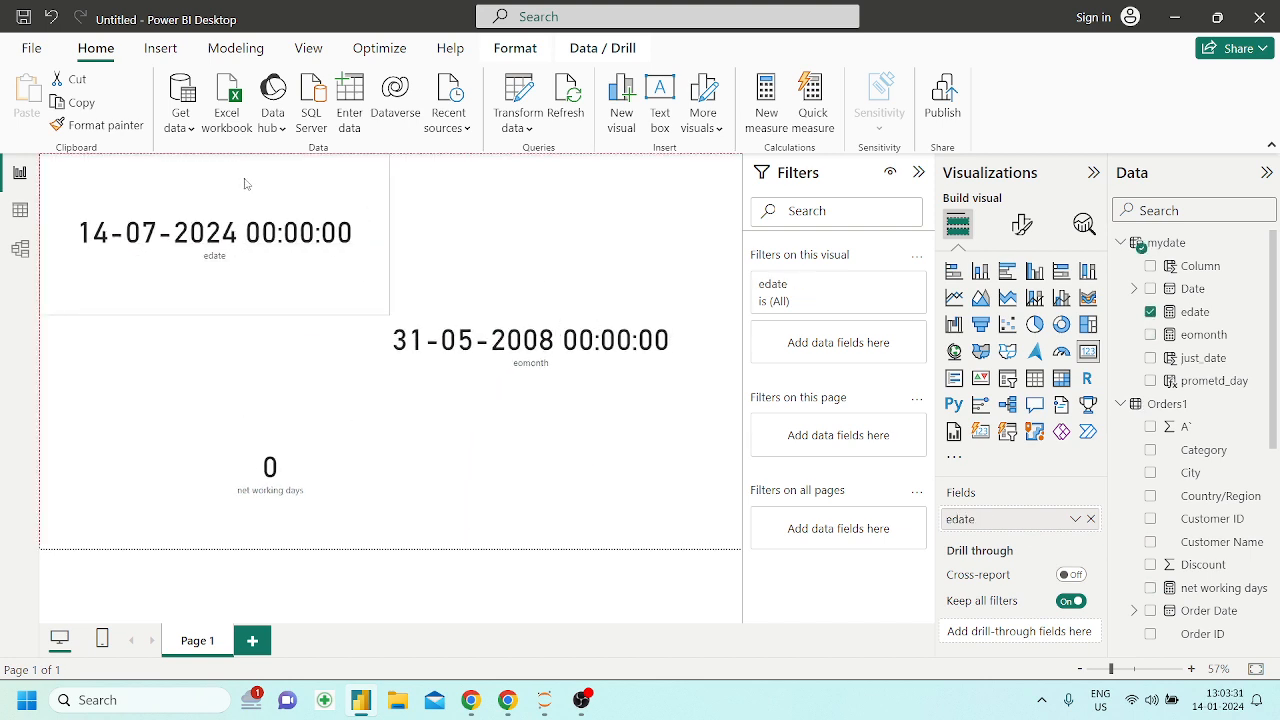
pyautogui.moveTo(617, 348); pyautogui.dragTo(653, 240)
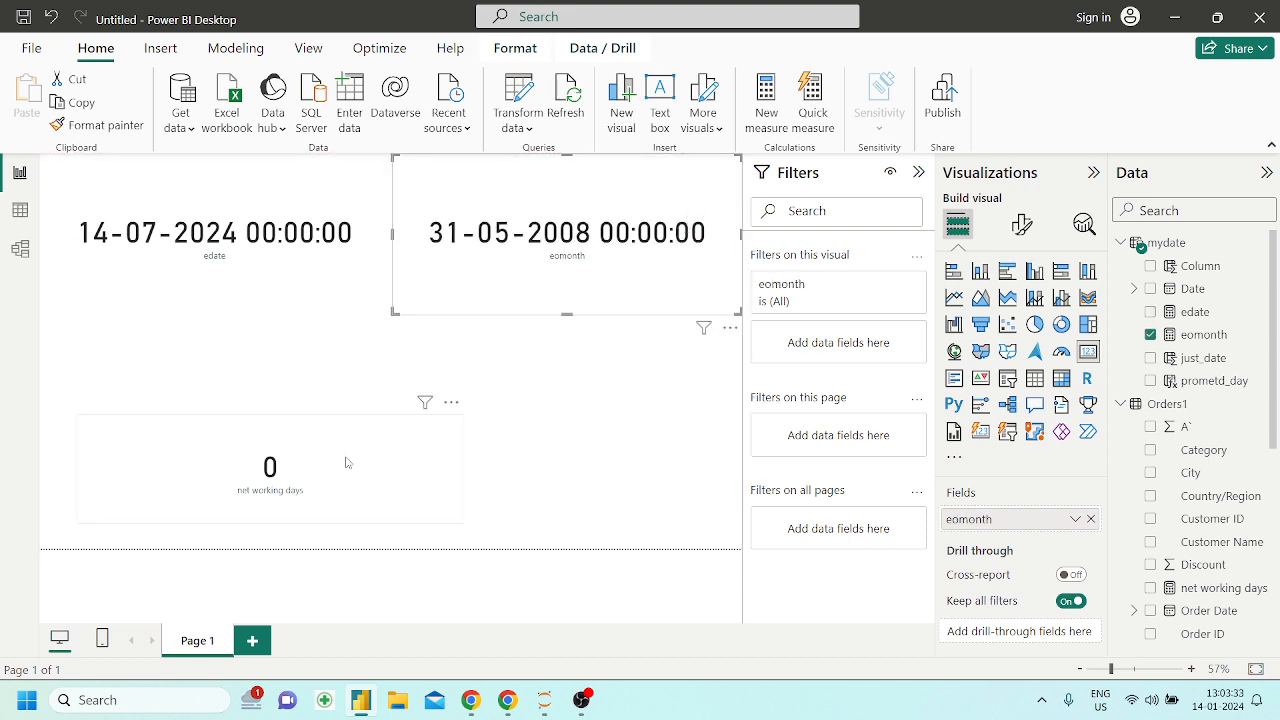
pyautogui.moveTo(332, 461); pyautogui.dragTo(294, 485)
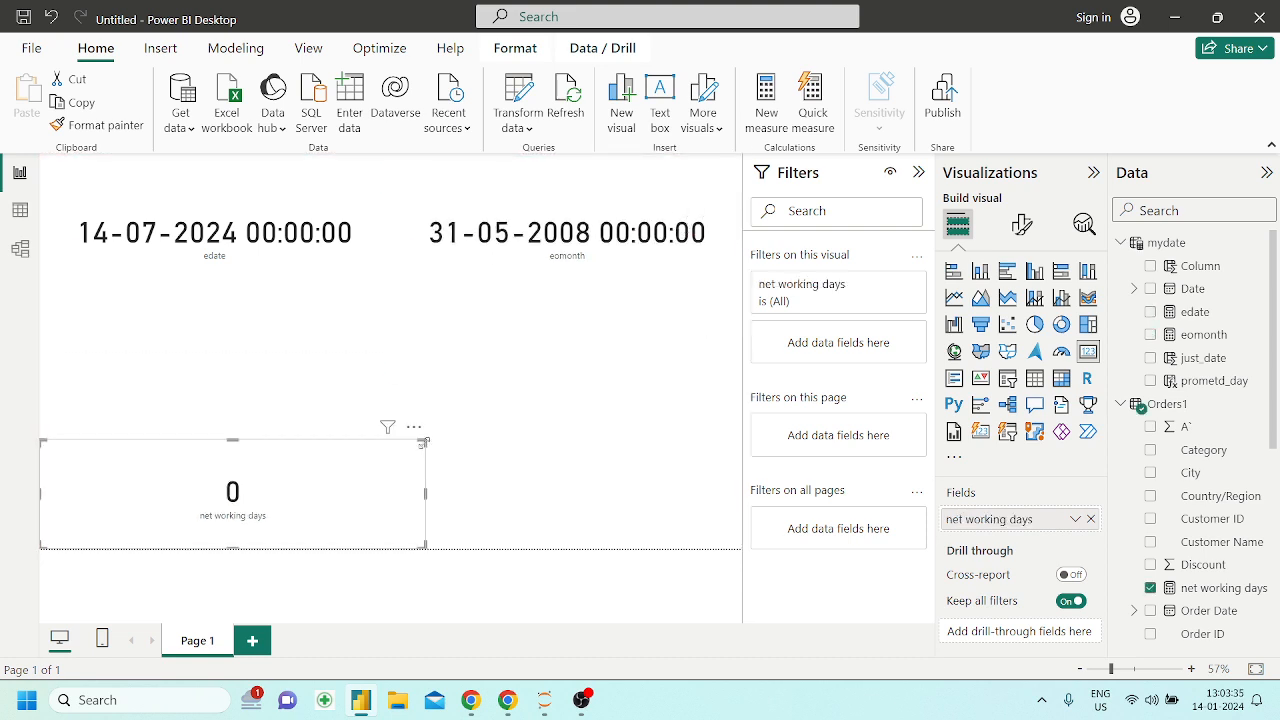
pyautogui.moveTo(423, 441); pyautogui.dragTo(429, 422)
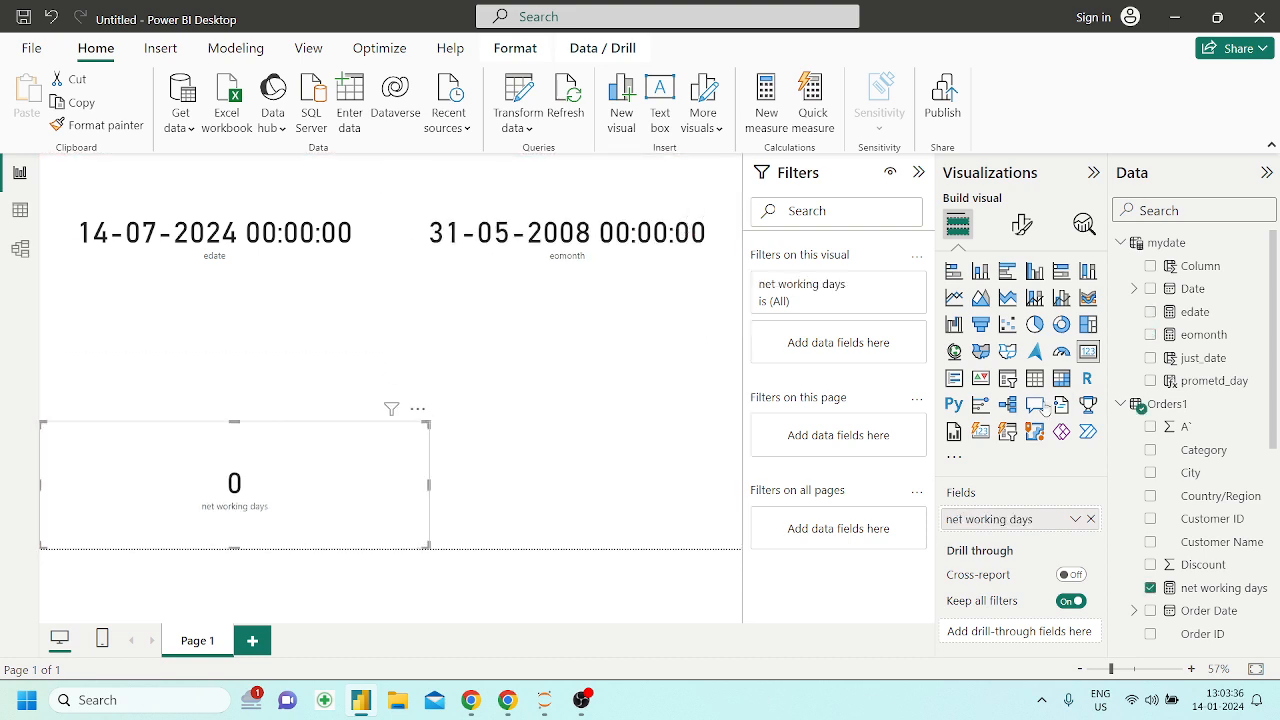
# Change the end date in the net working days measure to DATE ( 2022, 6, 30 ) and commit the formula
pyautogui.click(1210, 588)
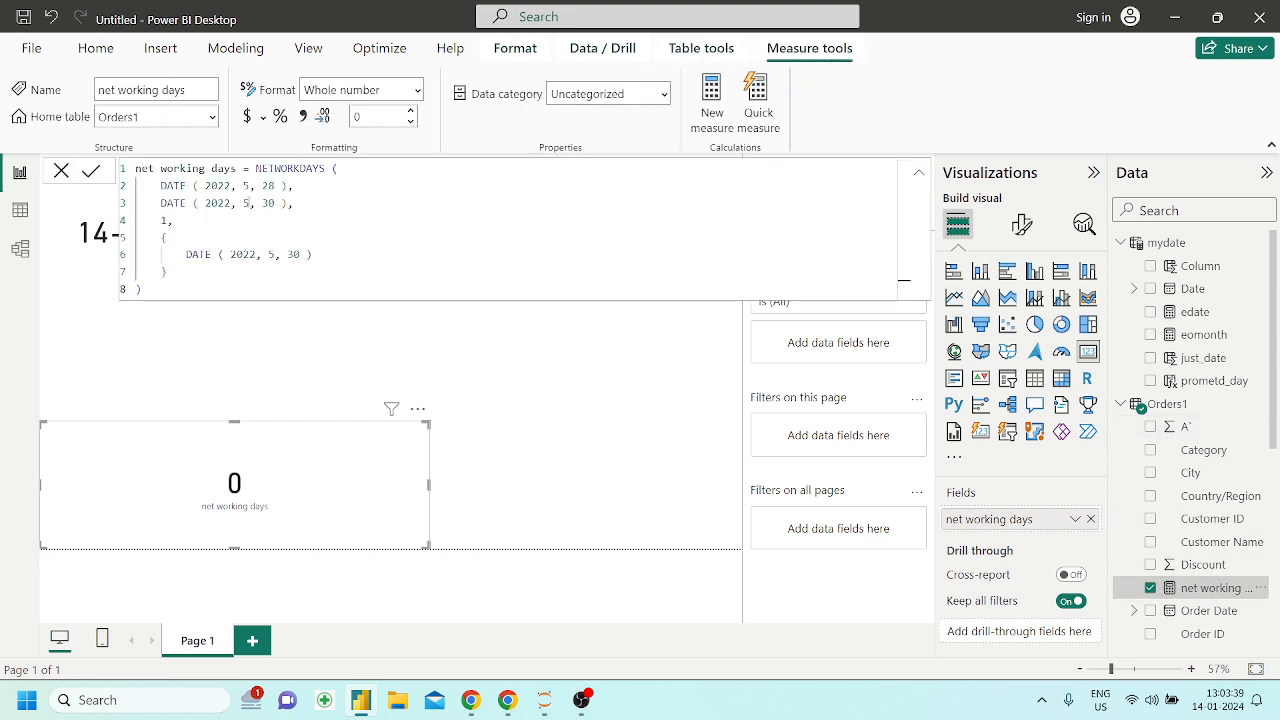
pyautogui.click(251, 203)
pyautogui.press('BackSpace')
pyautogui.write('6')
pyautogui.click(357, 255)
pyautogui.press('Return')
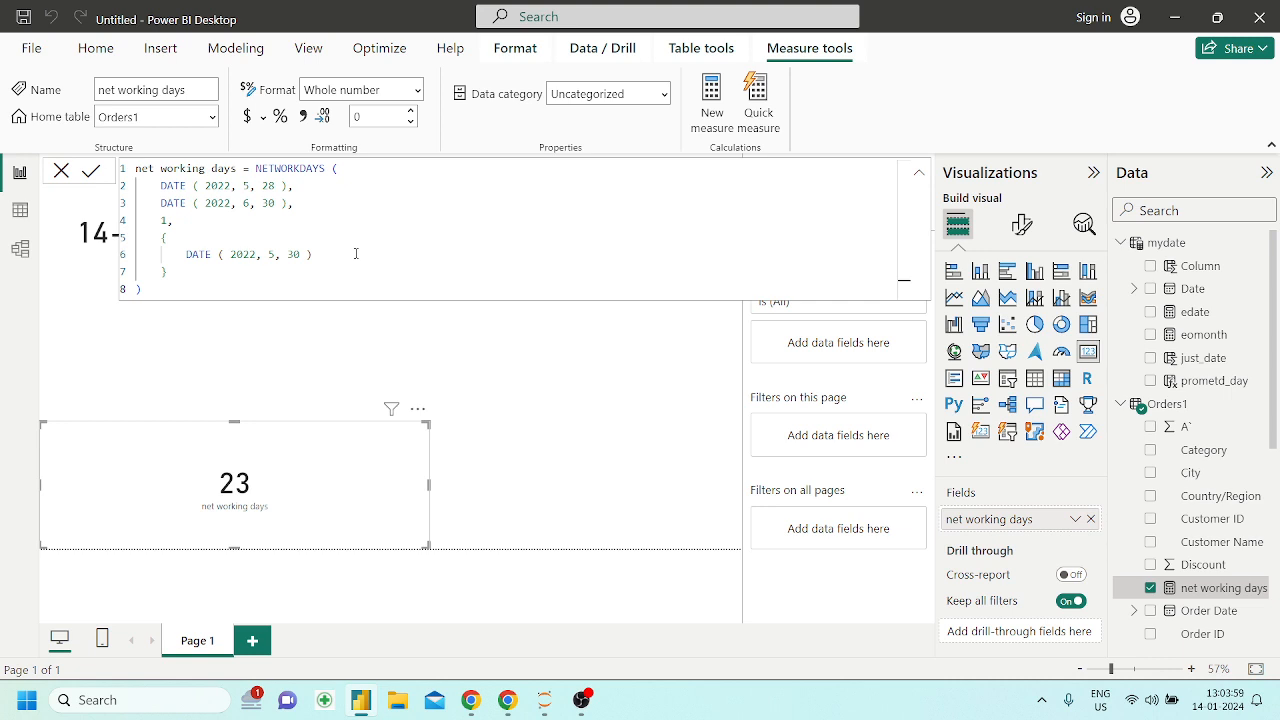
# Examine the holiday date in the net working days formula, then close the formula editor and deselect the card
pyautogui.moveTo(313, 254); pyautogui.dragTo(236, 254)
pyautogui.click(560, 446)
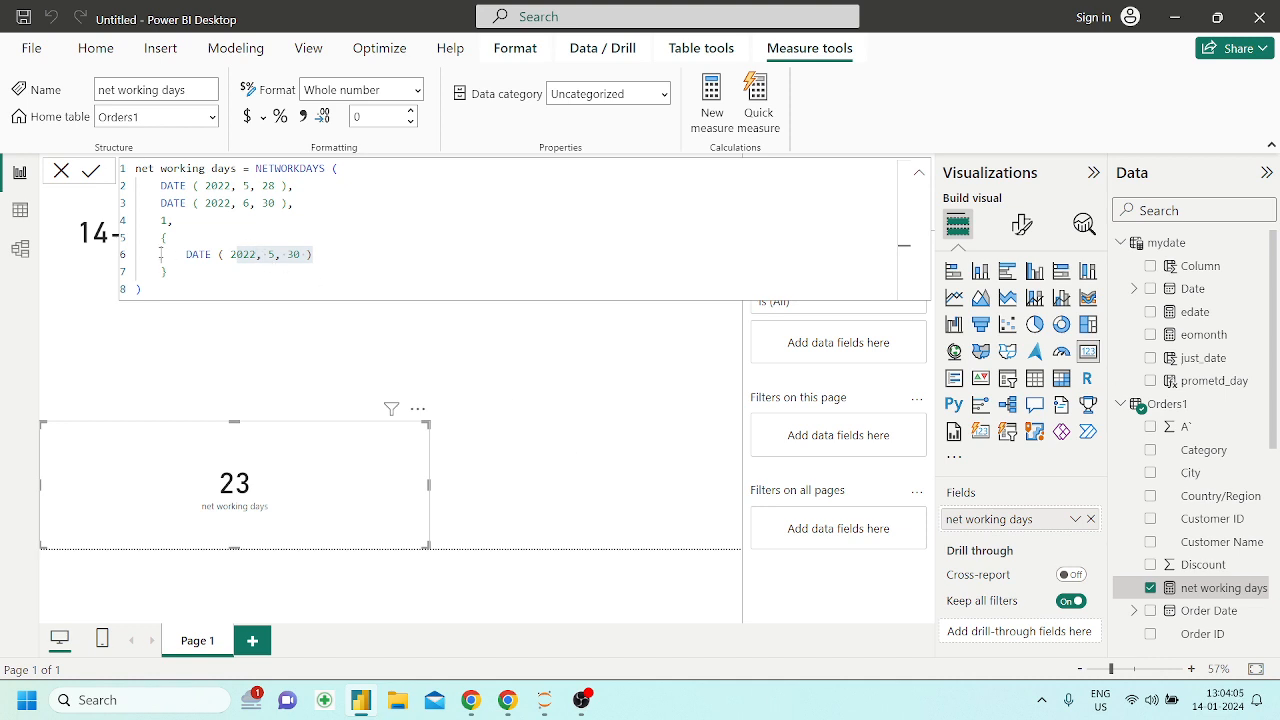
pyautogui.click(557, 453)
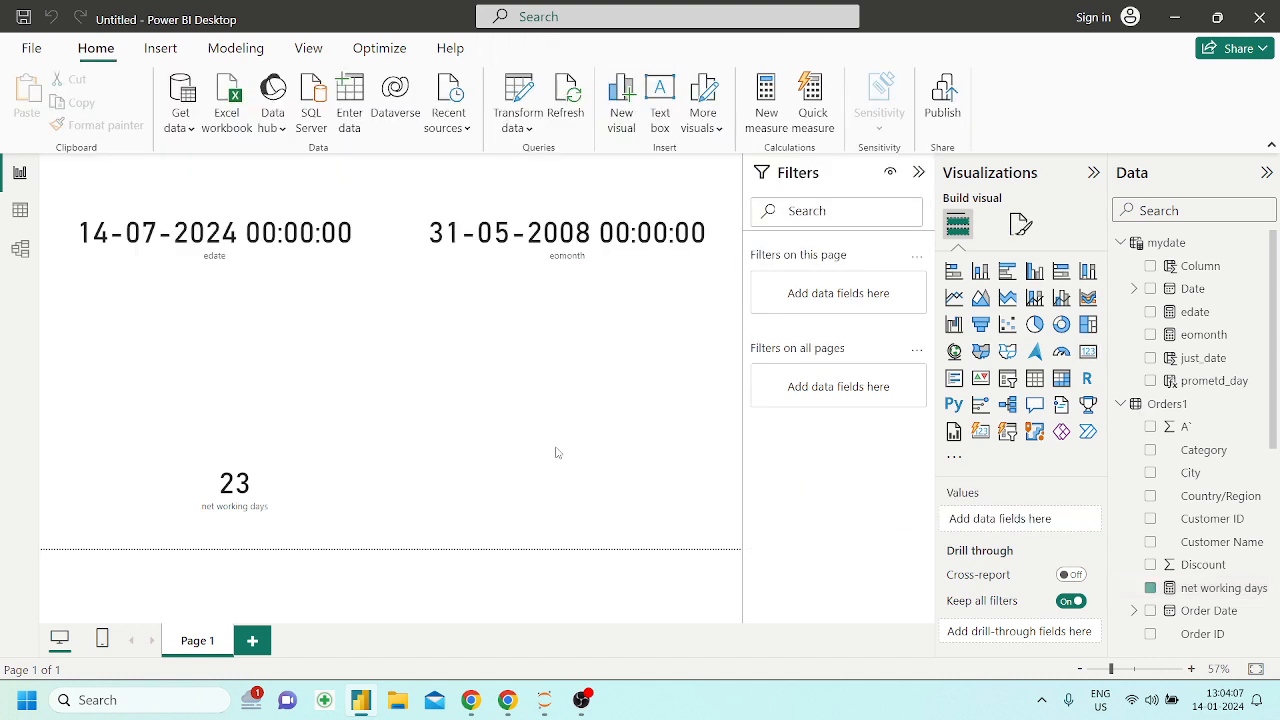
# Switch to the Powerbi_DAX notebook in Chrome and read the NOW section with its syntax and NOW()+3.5 example
pyautogui.click(510, 702)
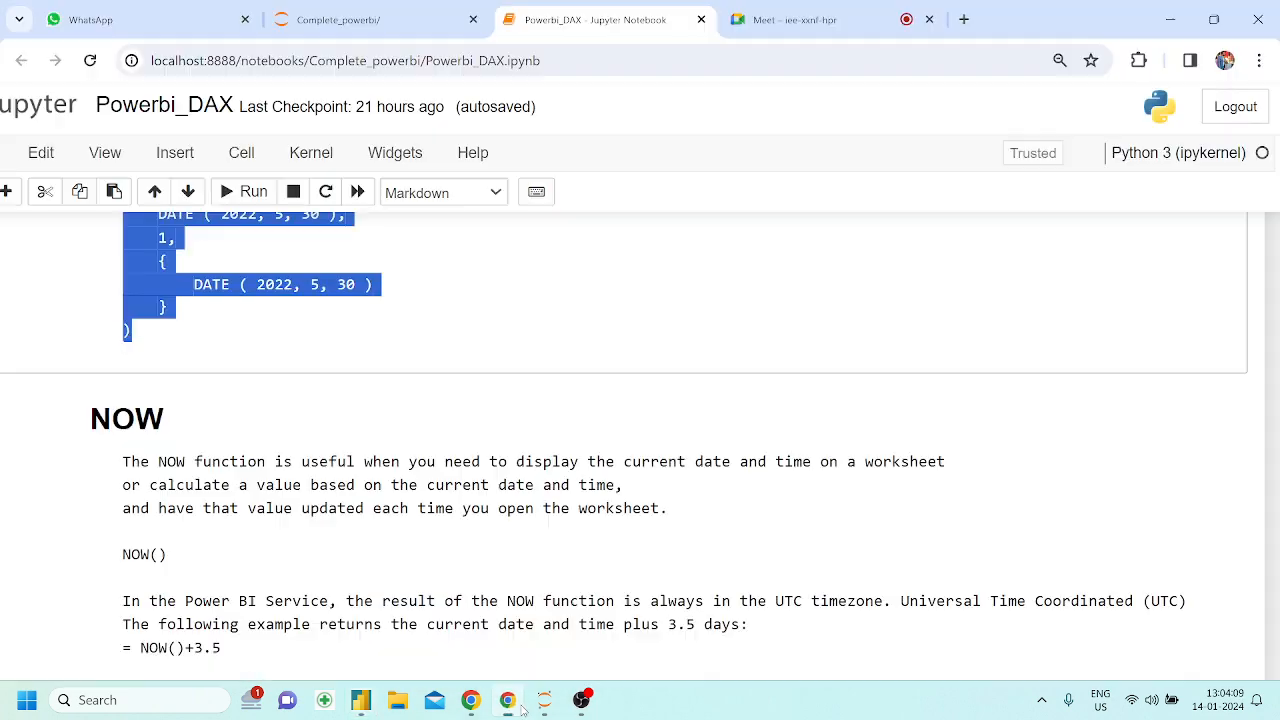
pyautogui.scroll(-1, 420, 457)
pyautogui.scroll(2, 375, 445)
pyautogui.scroll(-3, 375, 445)
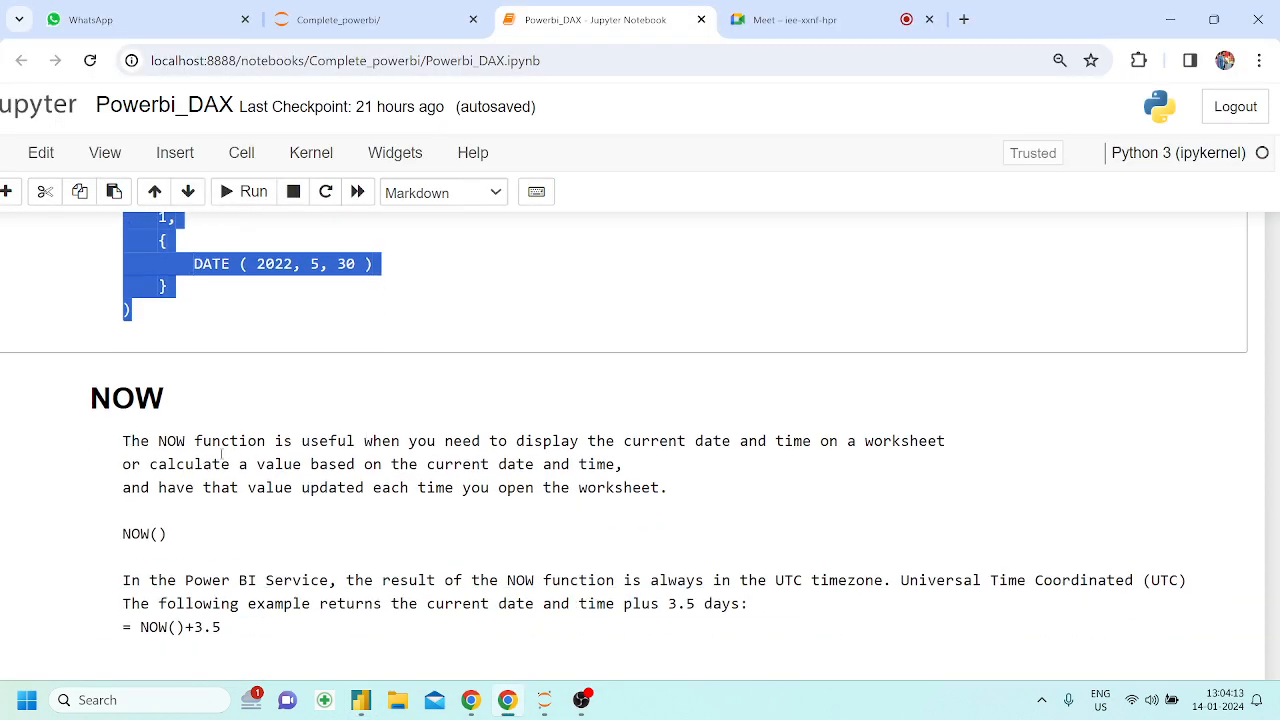
pyautogui.scroll(-1, 232, 459)
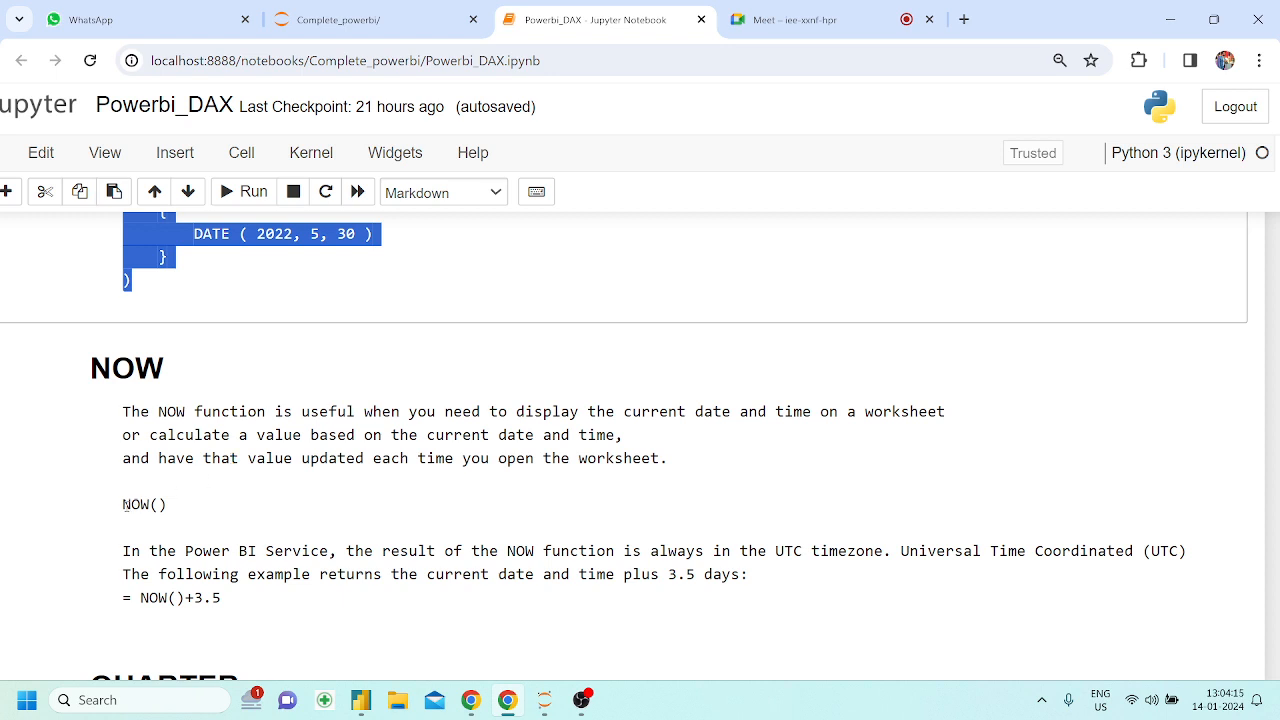
# Switch to Power BI Desktop, add a new report page and create the measure current date and time = NOW()
pyautogui.click(361, 702)
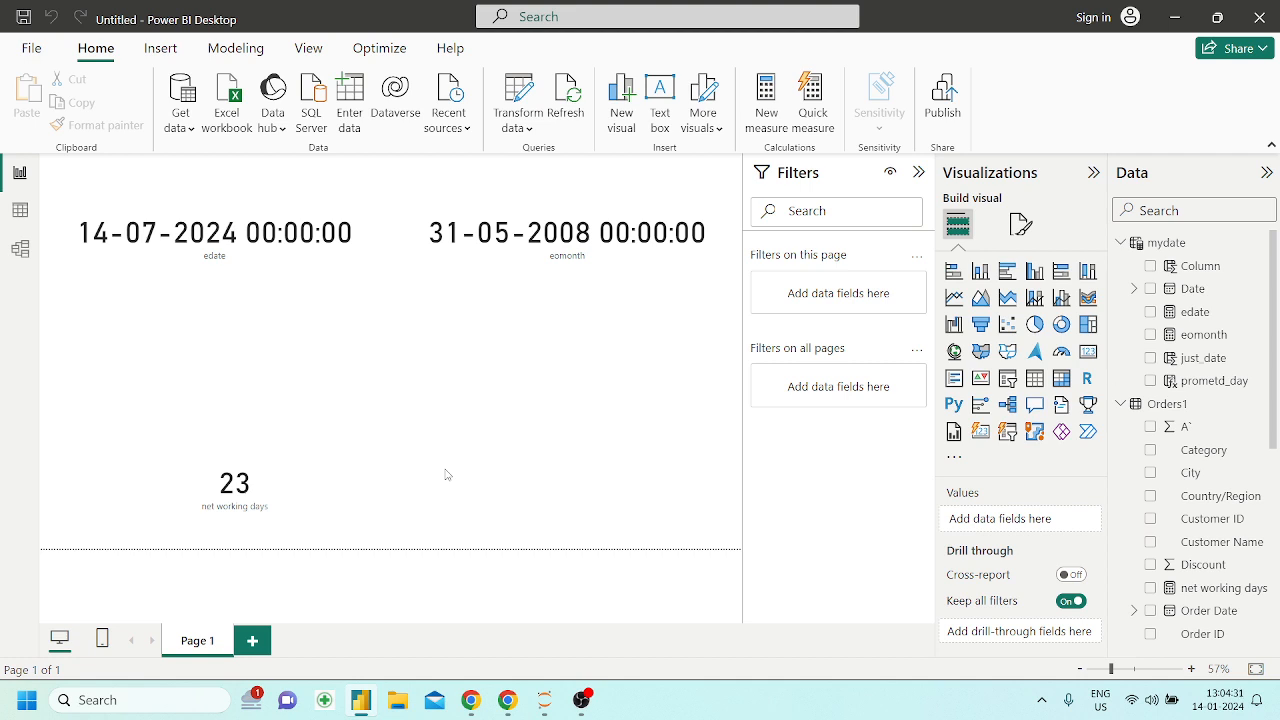
pyautogui.click(252, 640)
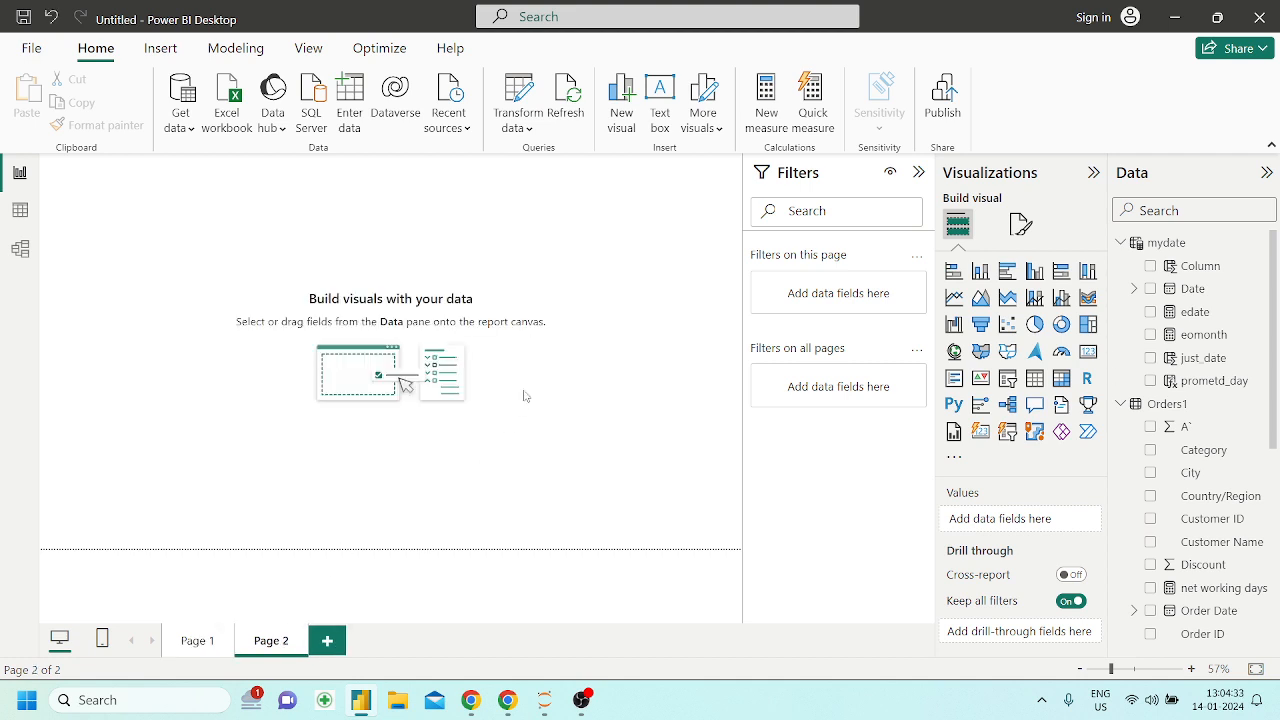
pyautogui.click(766, 108)
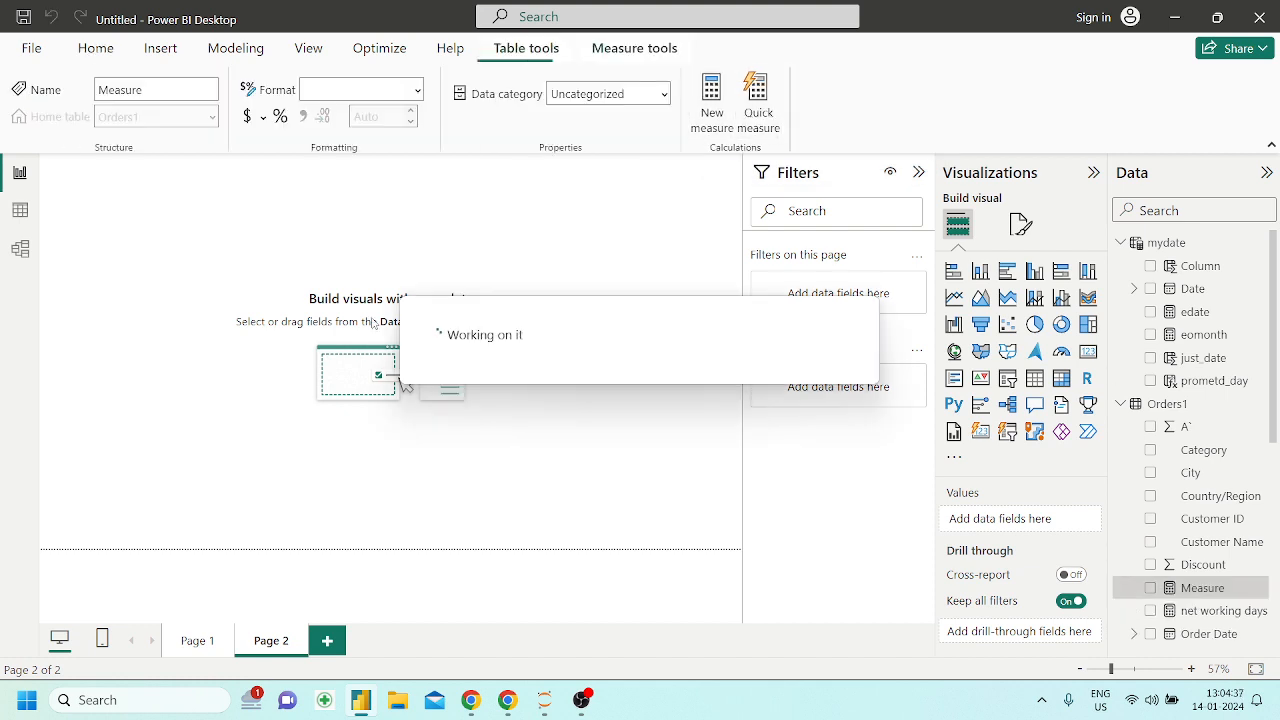
pyautogui.press('BackSpace')
pyautogui.write('current')
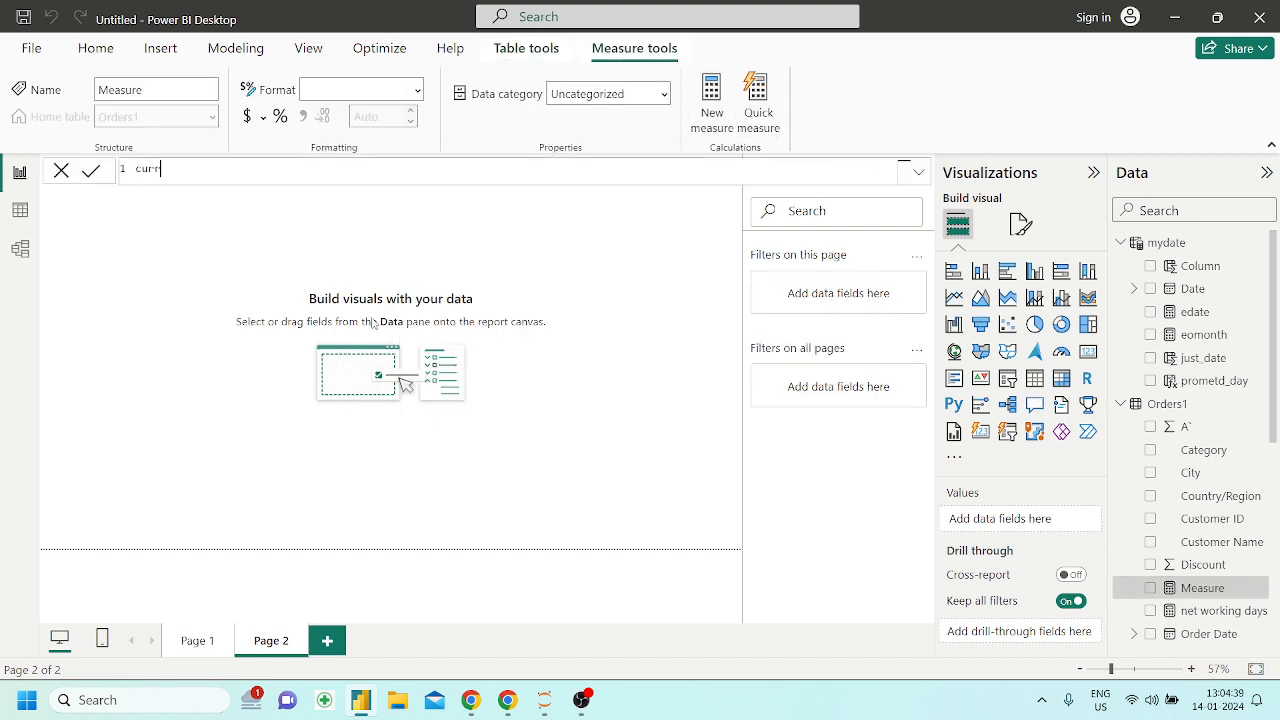
pyautogui.write('and time = NOW()')
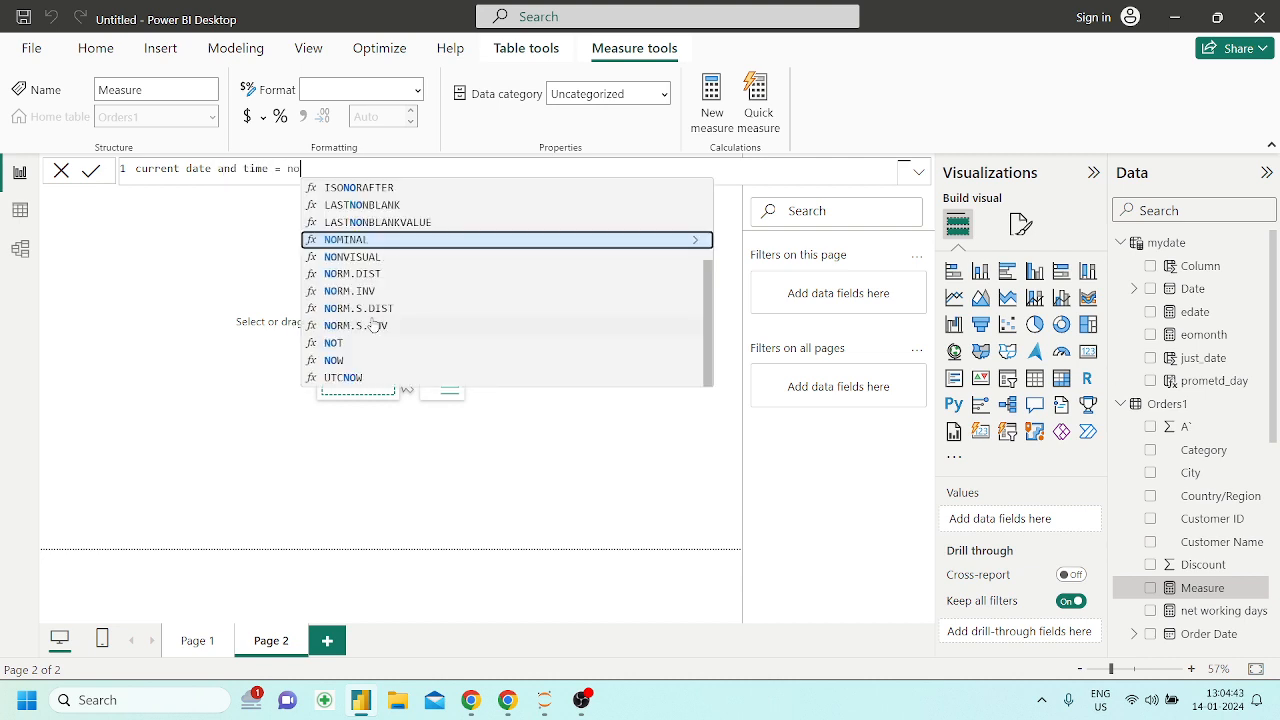
pyautogui.press('Tab')
pyautogui.press('Return')
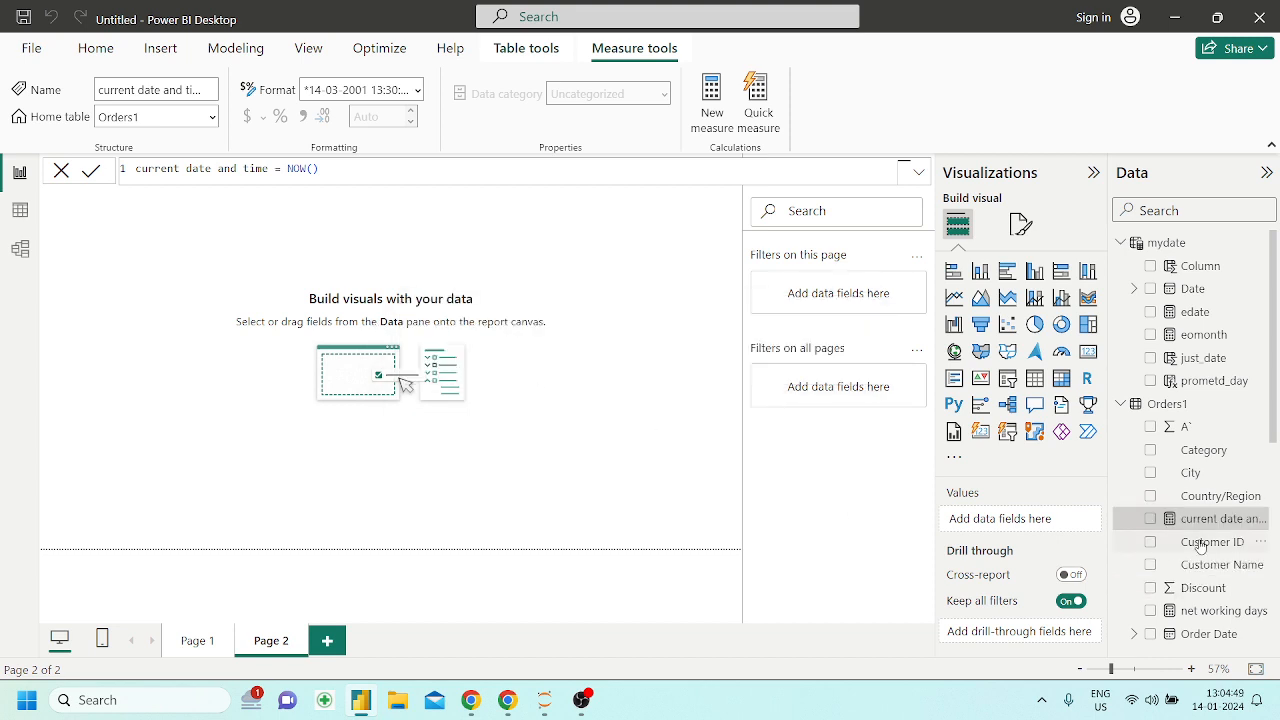
# Show the current date and time measure as a card on Page 2 and resize it wide enough for the full value
pyautogui.moveTo(1220, 520); pyautogui.dragTo(397, 398)
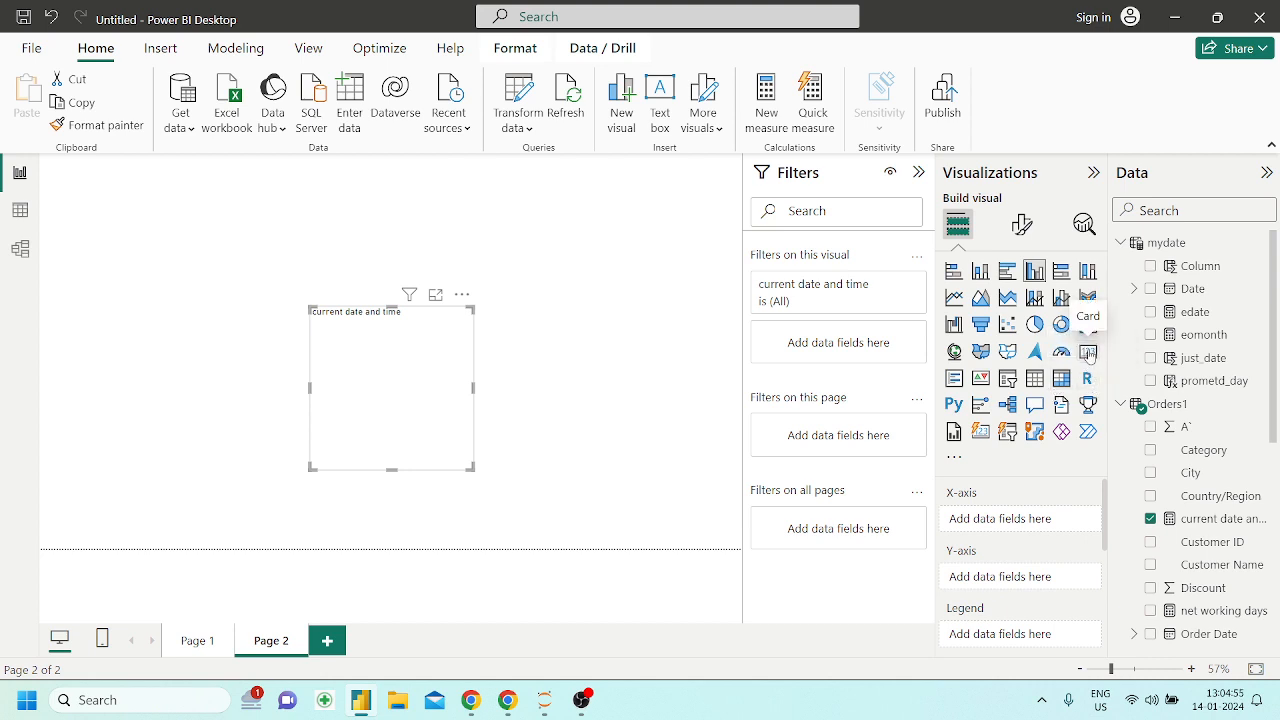
pyautogui.click(1088, 351)
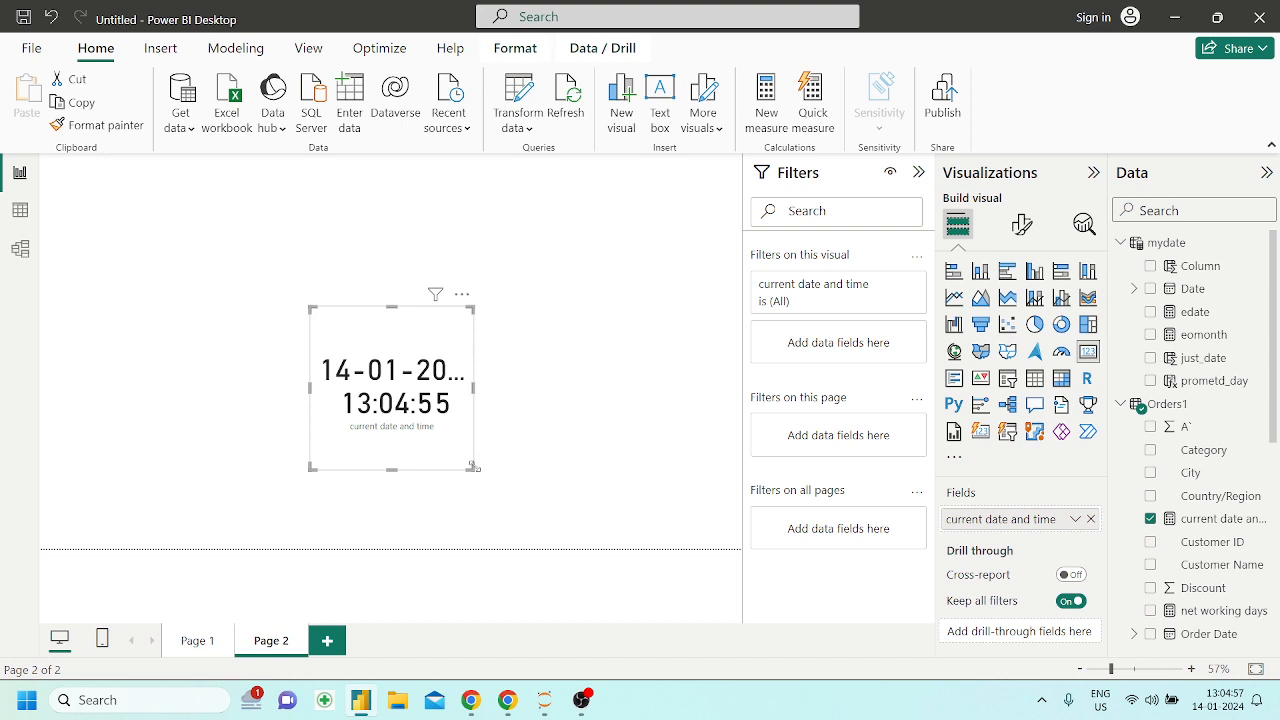
pyautogui.moveTo(473, 467); pyautogui.dragTo(459, 328)
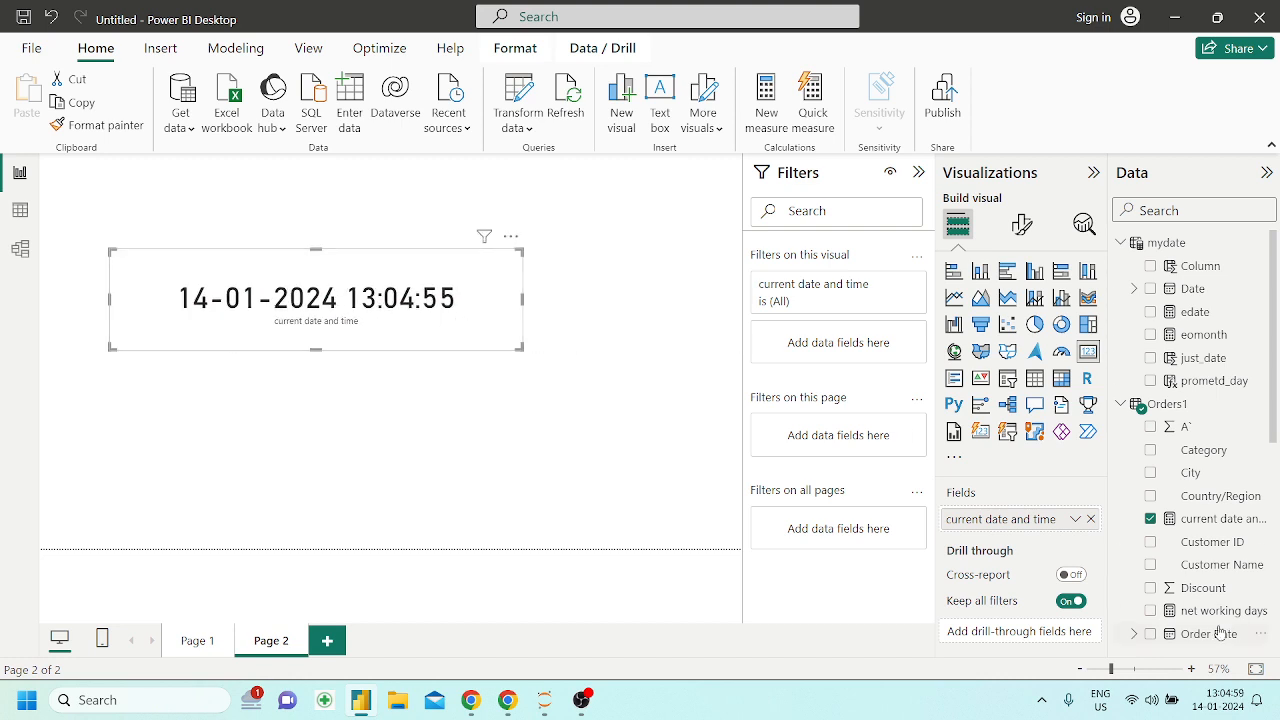
pyautogui.click(579, 449)
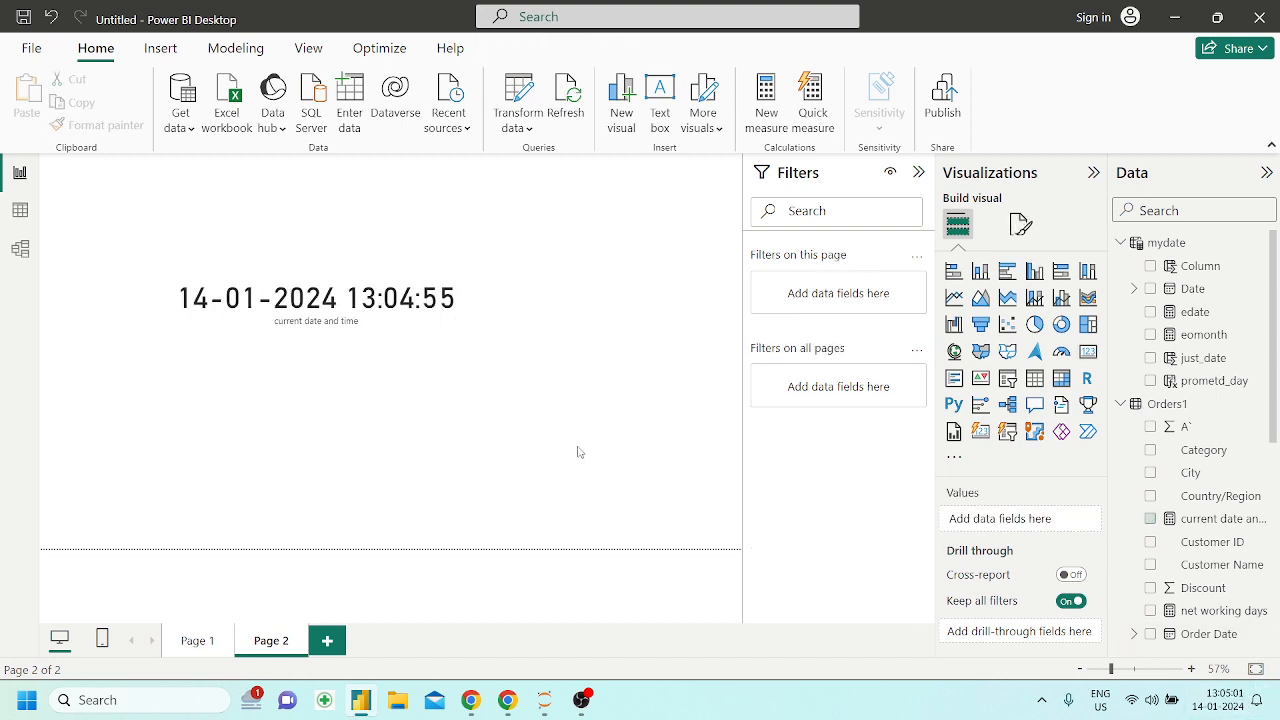
pyautogui.click(400, 325)
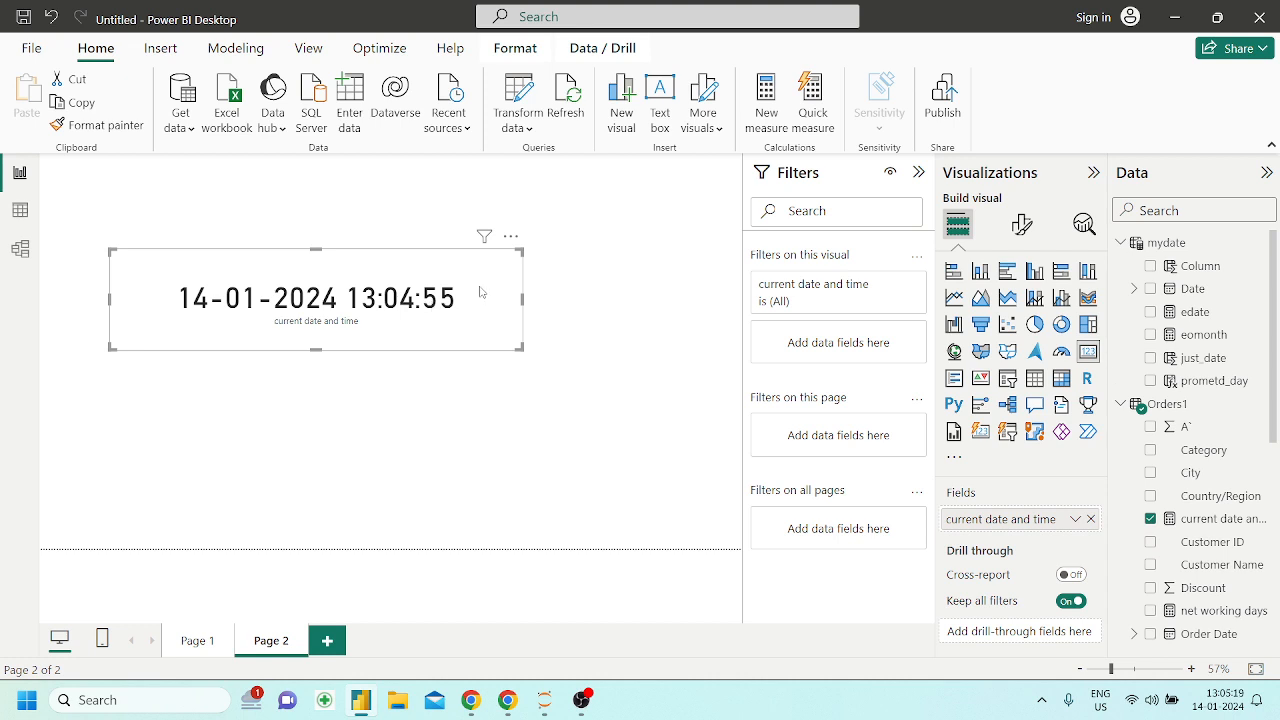
# Refresh the report data to update the current date and time card
pyautogui.click(561, 99)
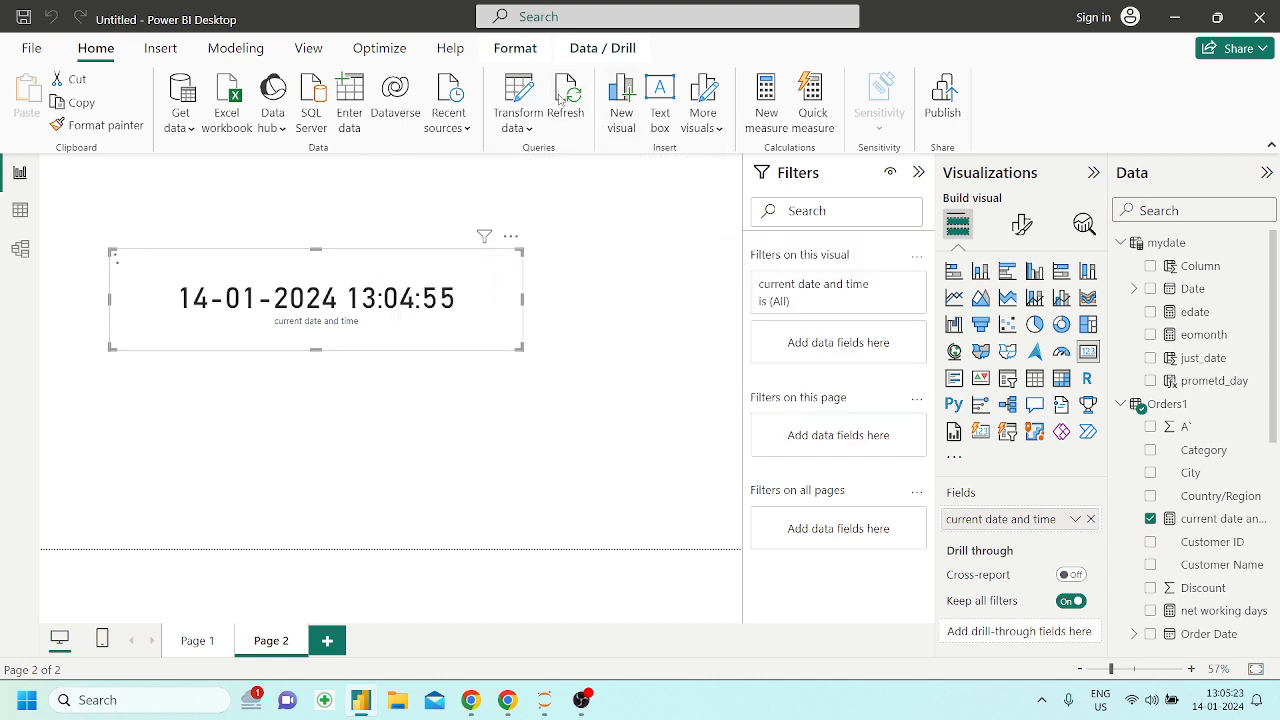
pyautogui.click(561, 98)
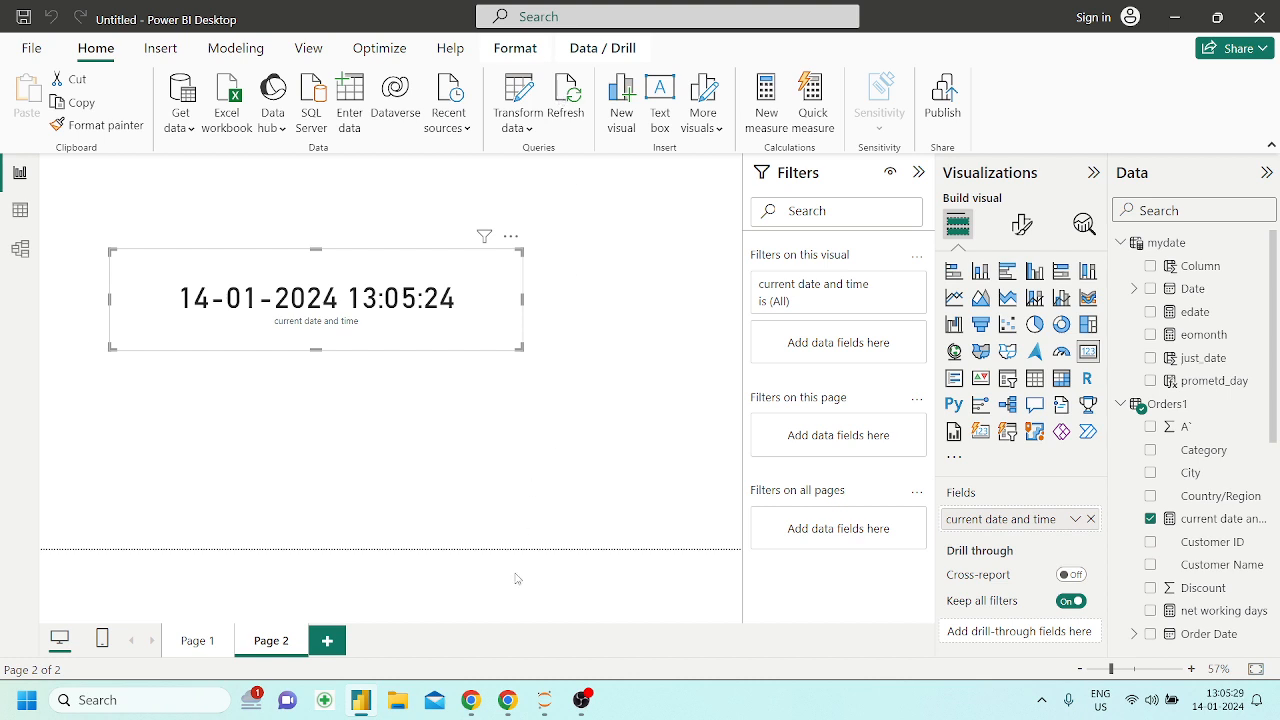
# Switch to the Powerbi_DAX notebook in Chrome and read the UTC time zone note in the NOW section
pyautogui.click(507, 700)
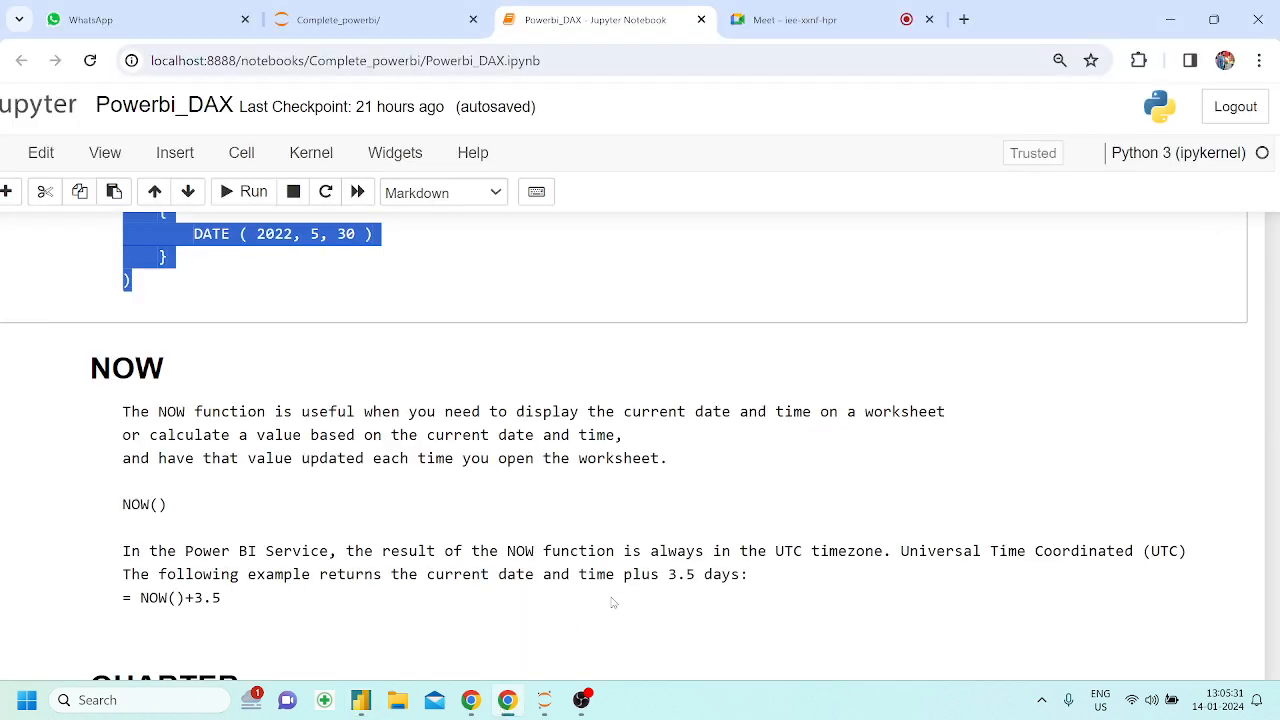
pyautogui.moveTo(901, 551); pyautogui.dragTo(1150, 551)
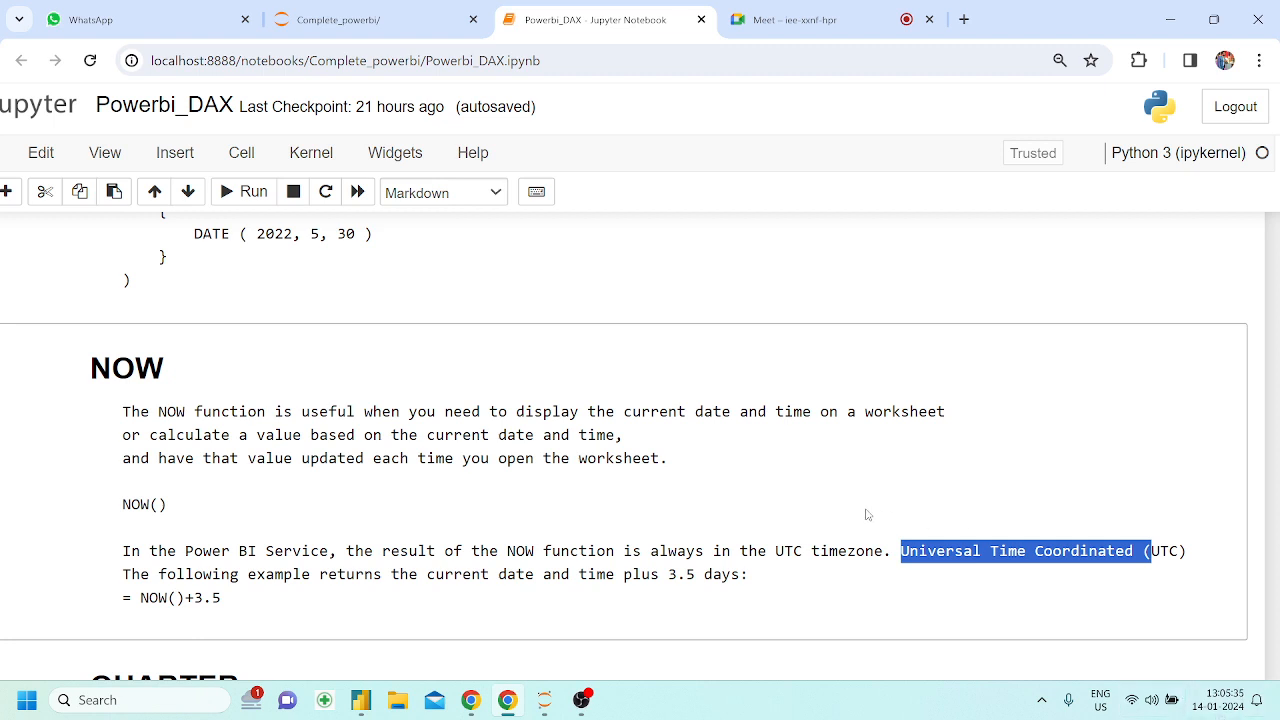
pyautogui.click(383, 517)
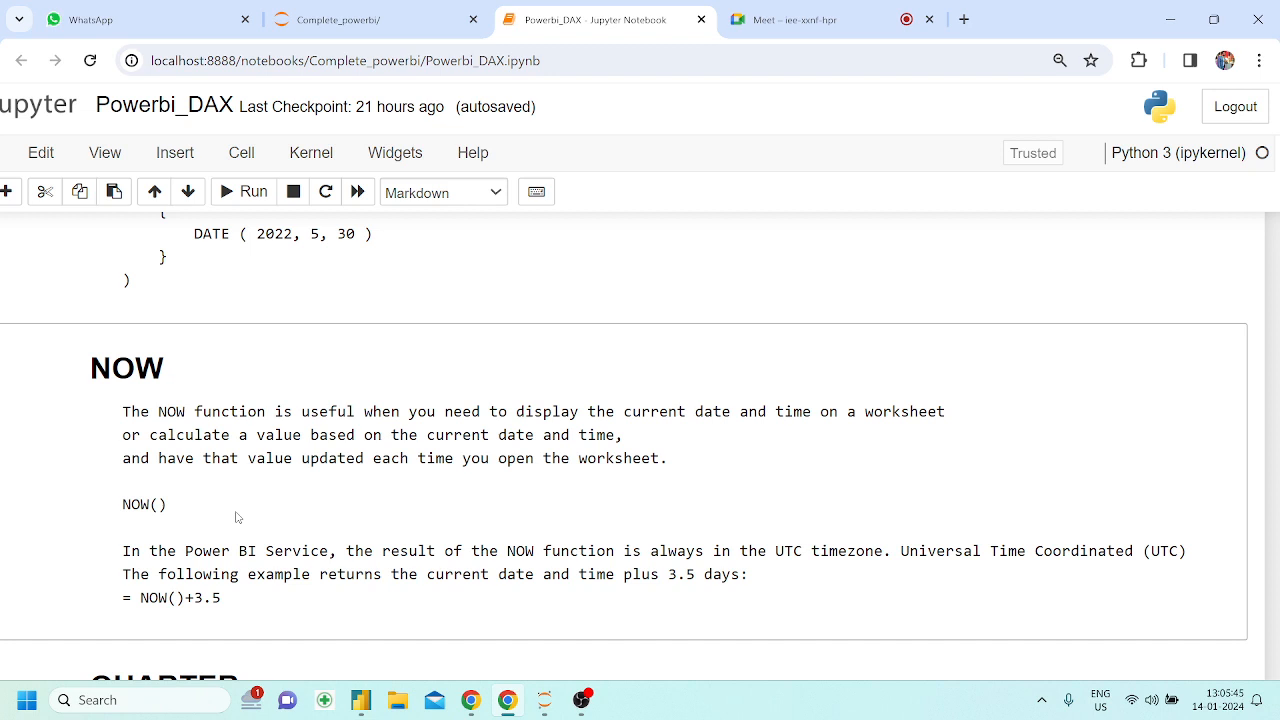
# Switch to Power BI Desktop and change the current date and time measure's formula to NOW()+12
pyautogui.click(361, 700)
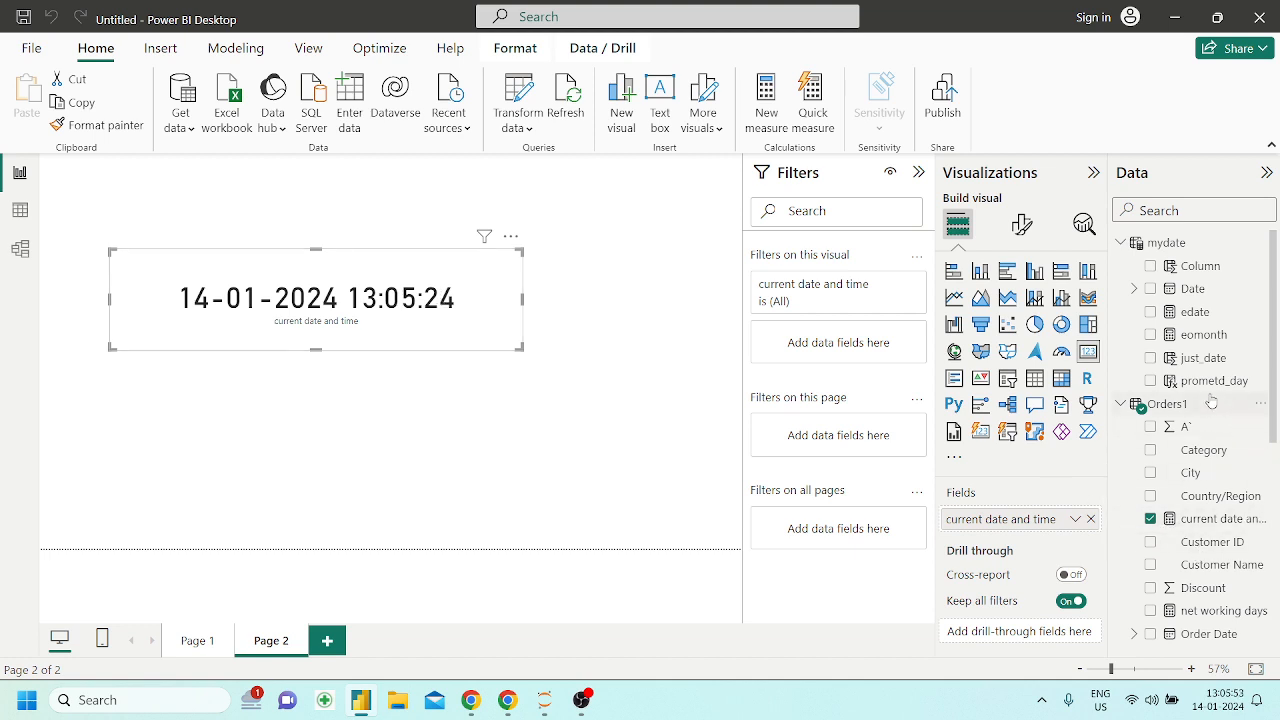
pyautogui.click(1215, 519)
pyautogui.click(378, 173)
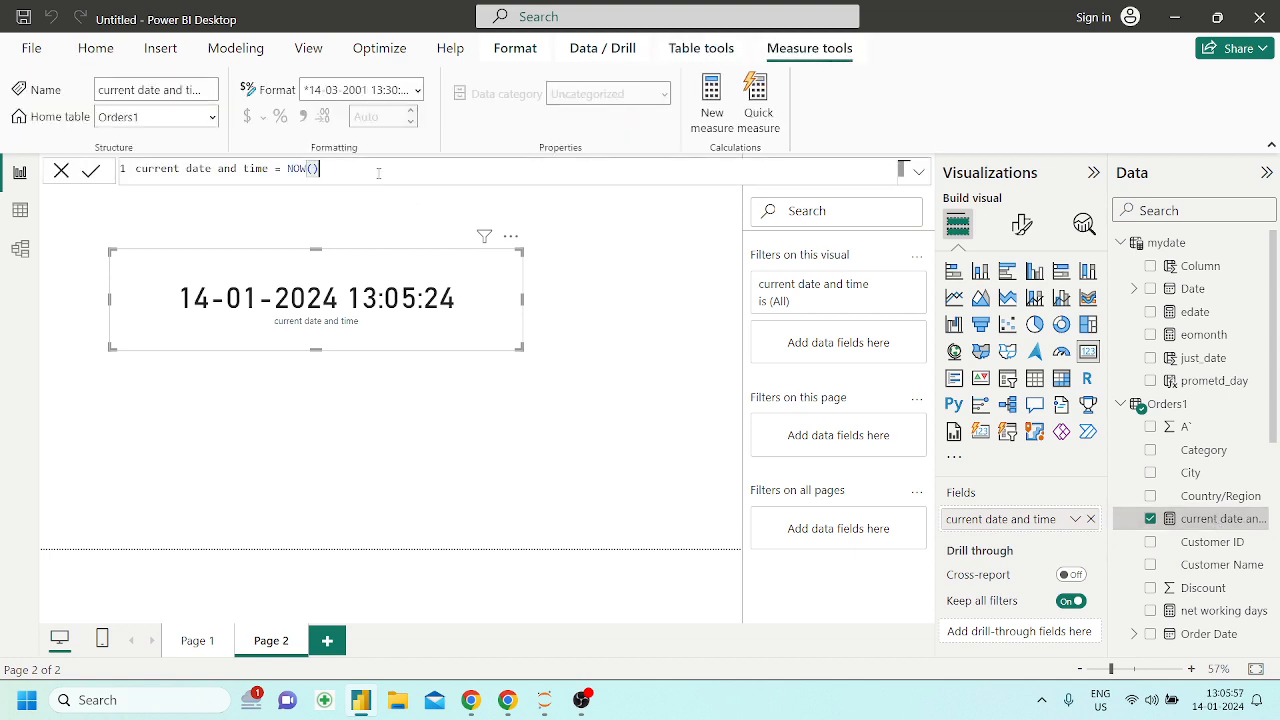
pyautogui.write('+12')
pyautogui.press('Return')
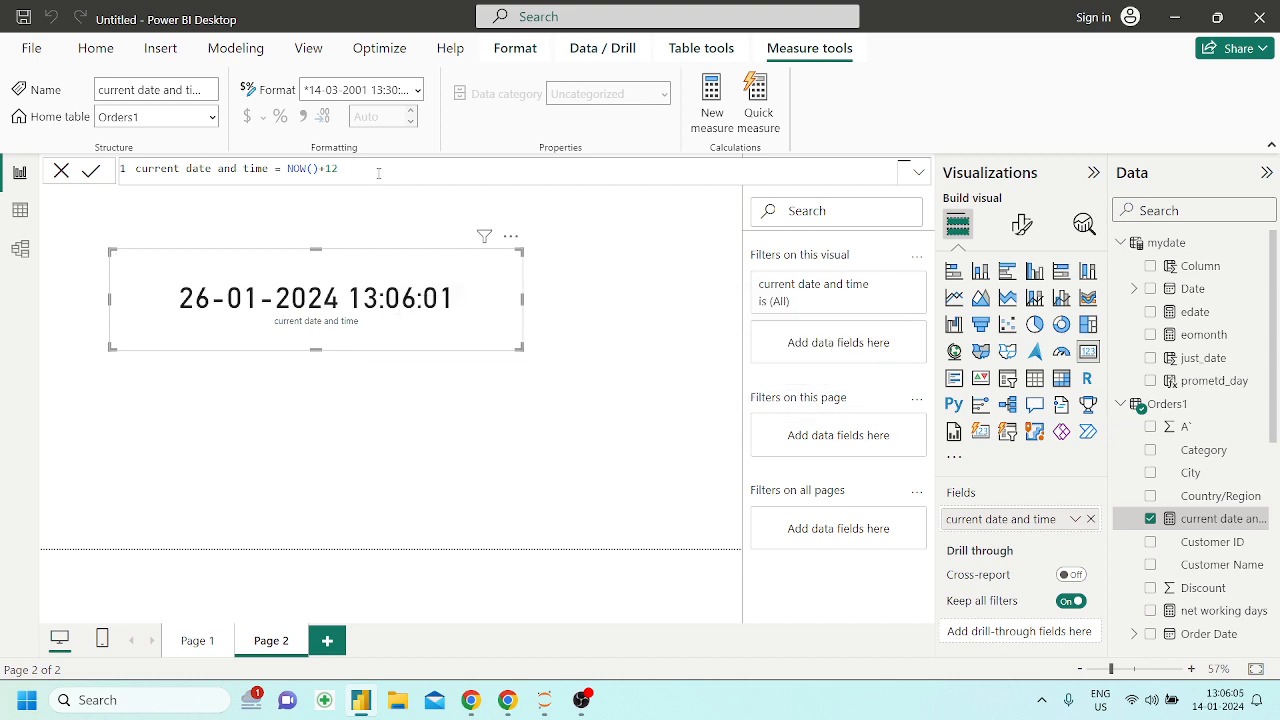
# Remove the +12 offset so the current date and time measure's formula is NOW() again
pyautogui.press('BackSpace')
pyautogui.press('BackSpace')
pyautogui.press('BackSpace')
# Switch to the Powerbi_DAX notebook in Chrome and read the QUARTER section with its EVALUATE example
pyautogui.click(520, 704)
pyautogui.scroll(-5, 520, 640)
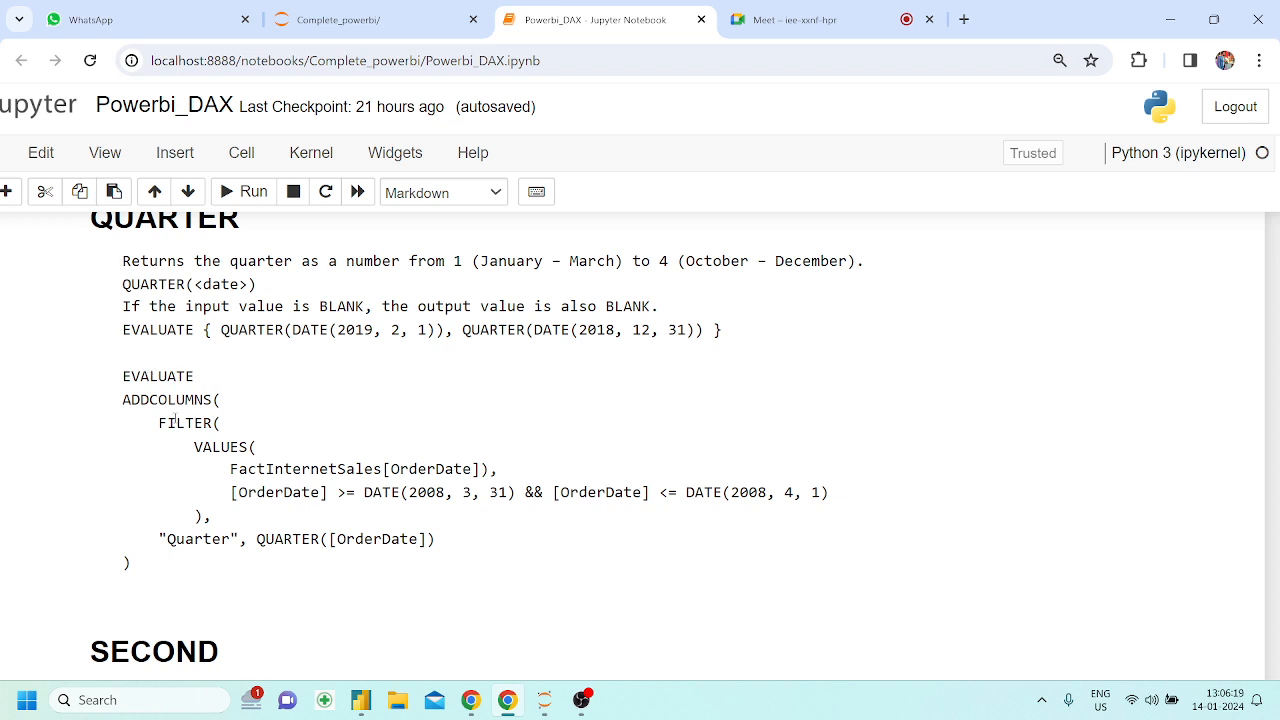
pyautogui.moveTo(127, 385); pyautogui.dragTo(194, 577)
pyautogui.click(197, 579)
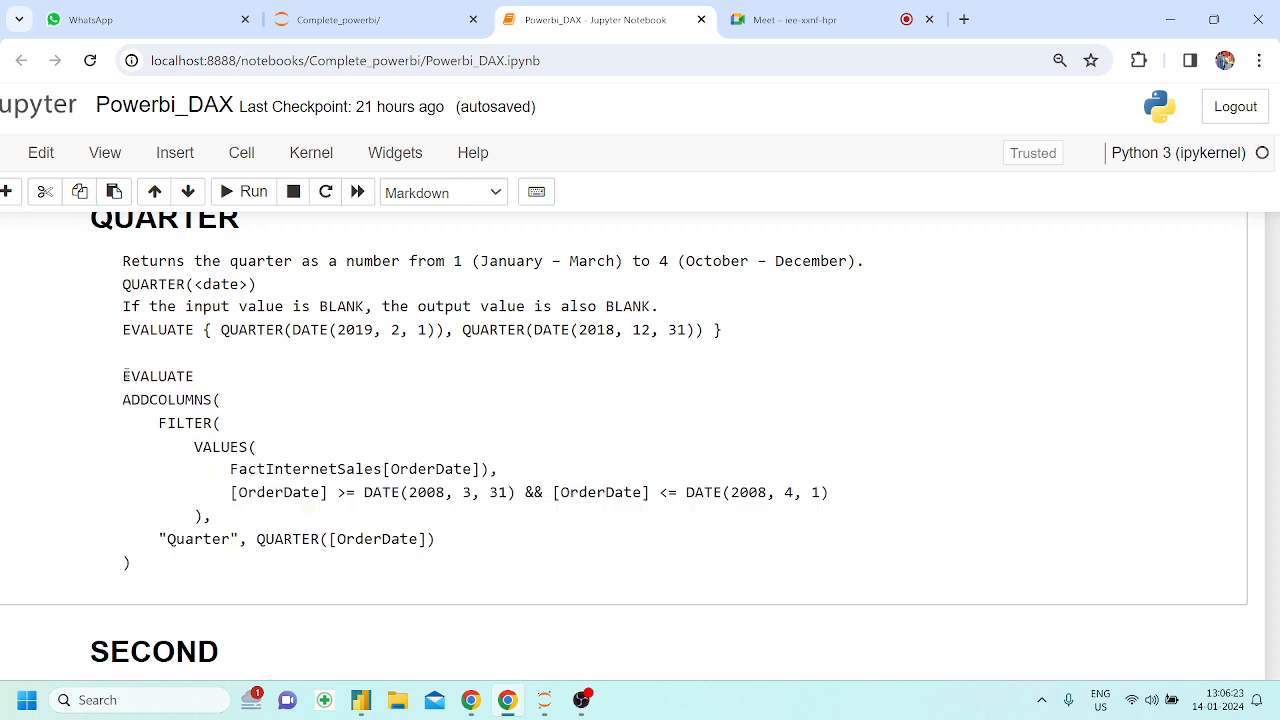
pyautogui.moveTo(120, 376); pyautogui.dragTo(210, 591)
pyautogui.click(209, 590)
# Examine the FILTER and ADDCOLUMNS parts of the QUARTER example and the QUARTER(<date>) syntax
pyautogui.moveTo(159, 423); pyautogui.dragTo(224, 430)
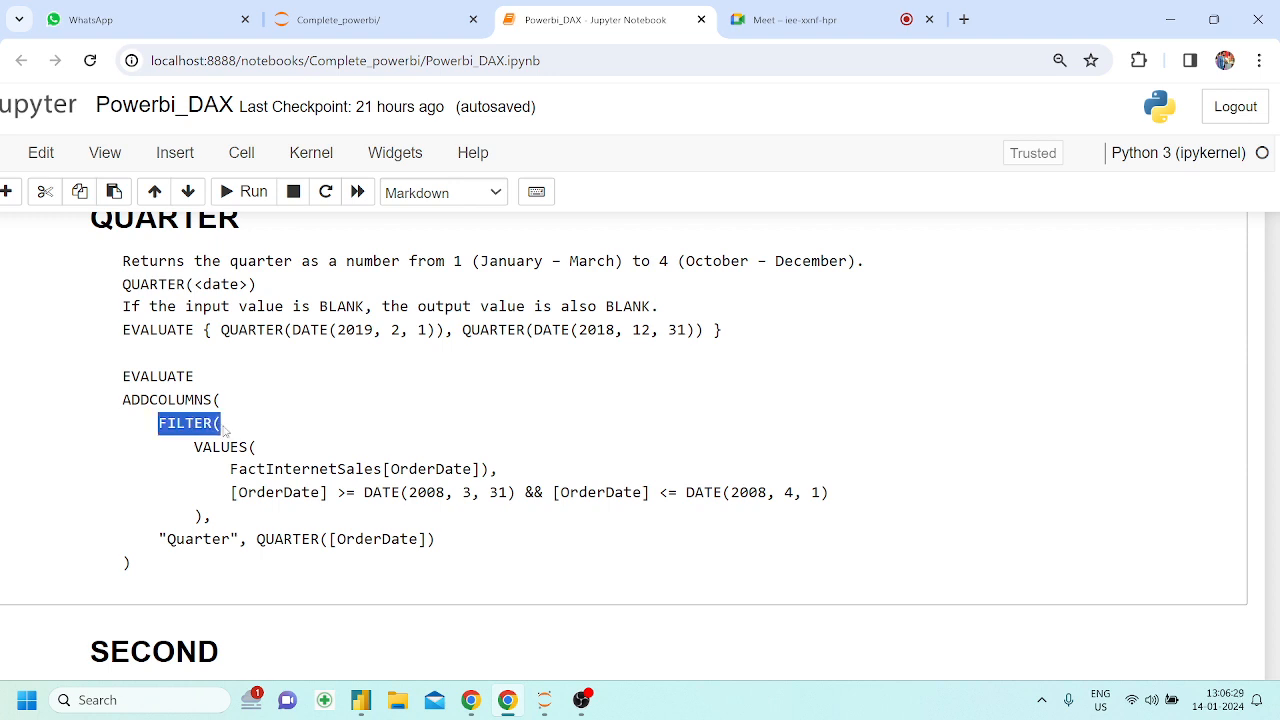
pyautogui.moveTo(123, 400); pyautogui.dragTo(231, 410)
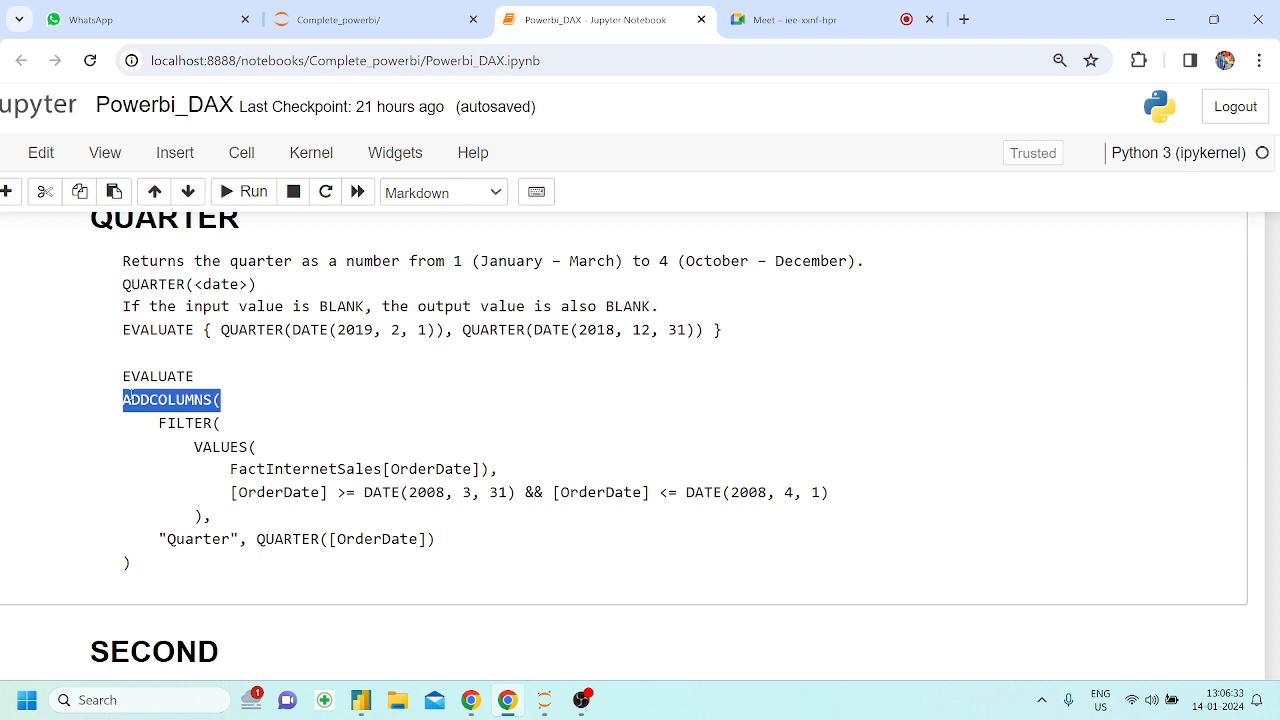
pyautogui.moveTo(118, 379); pyautogui.dragTo(262, 583)
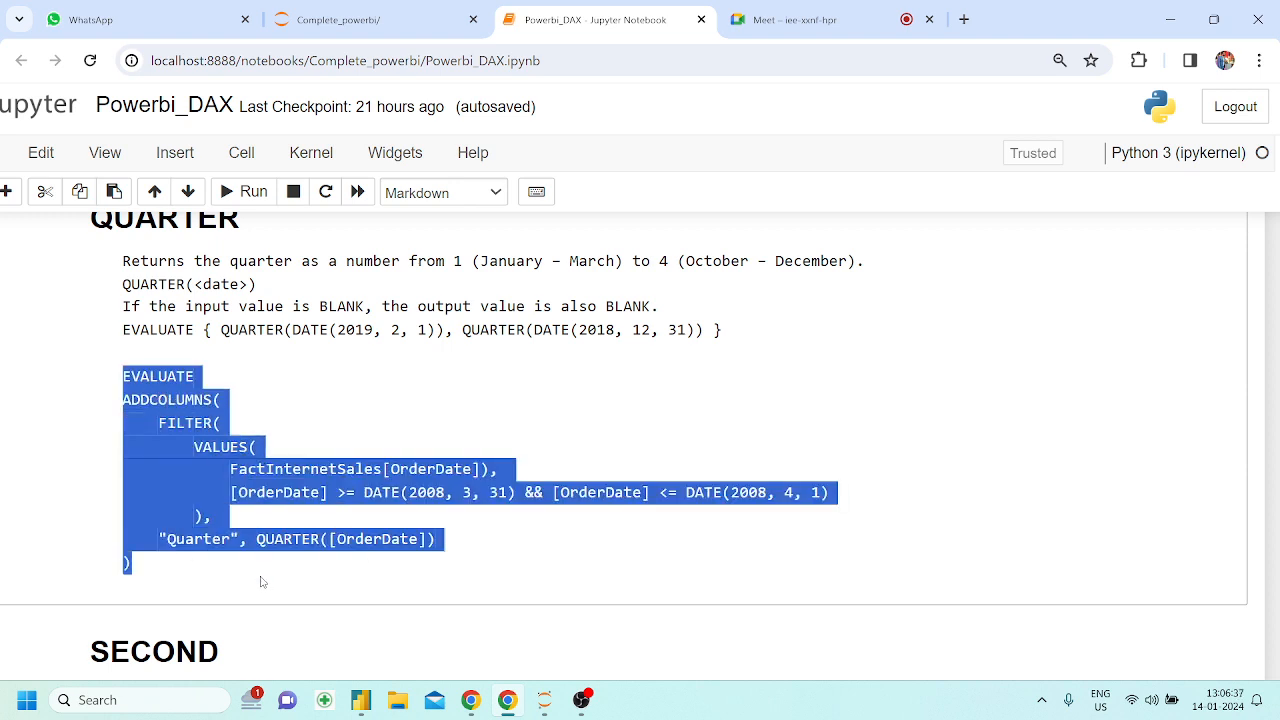
pyautogui.click(196, 441)
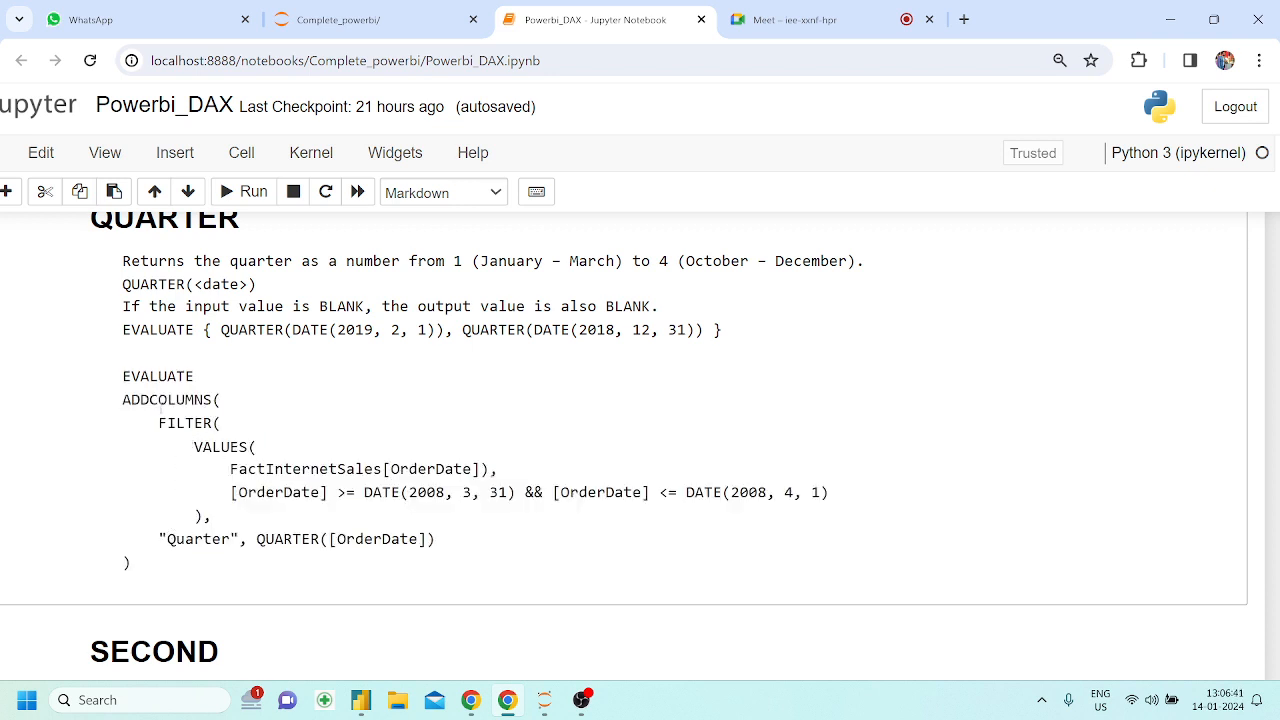
pyautogui.moveTo(150, 400); pyautogui.dragTo(176, 400)
pyautogui.click(323, 529)
pyautogui.moveTo(220, 603); pyautogui.dragTo(105, 381)
pyautogui.click(255, 338)
pyautogui.moveTo(131, 329); pyautogui.dragTo(329, 478)
pyautogui.moveTo(196, 284); pyautogui.dragTo(256, 285)
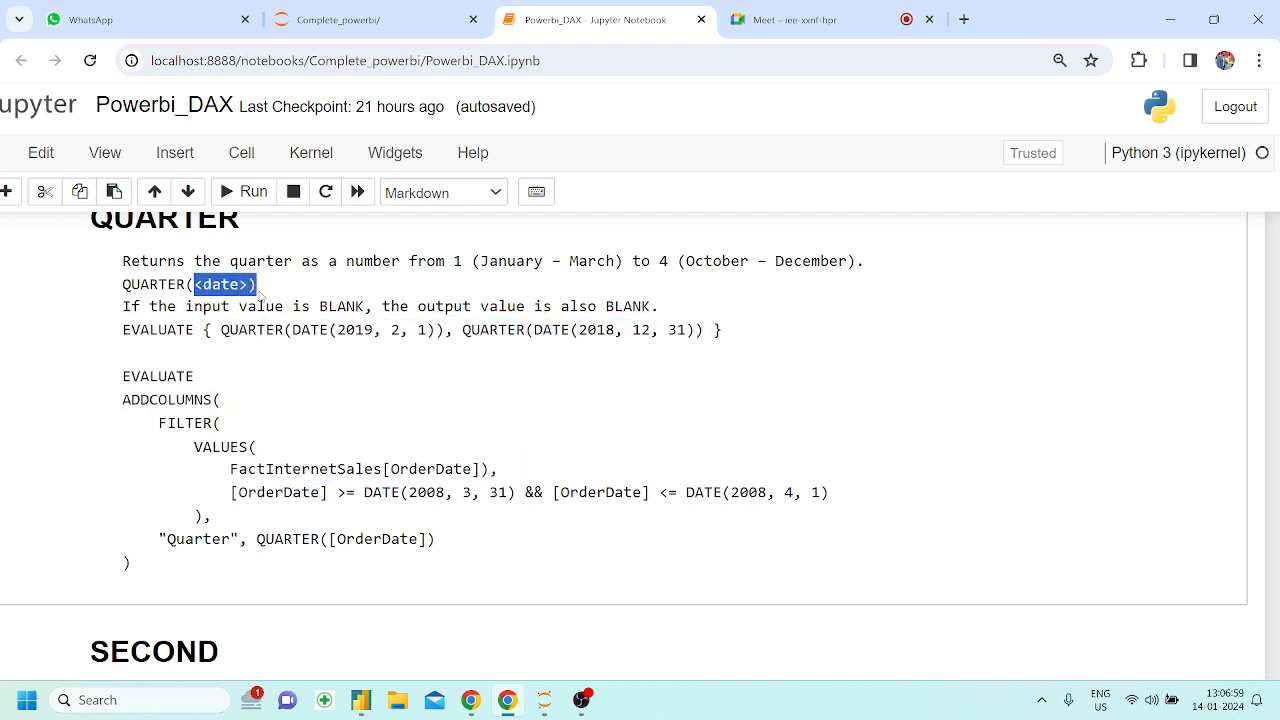
# Switch to Power BI Desktop and add a new report page
pyautogui.moveTo(365, 698)
pyautogui.click(380, 648)
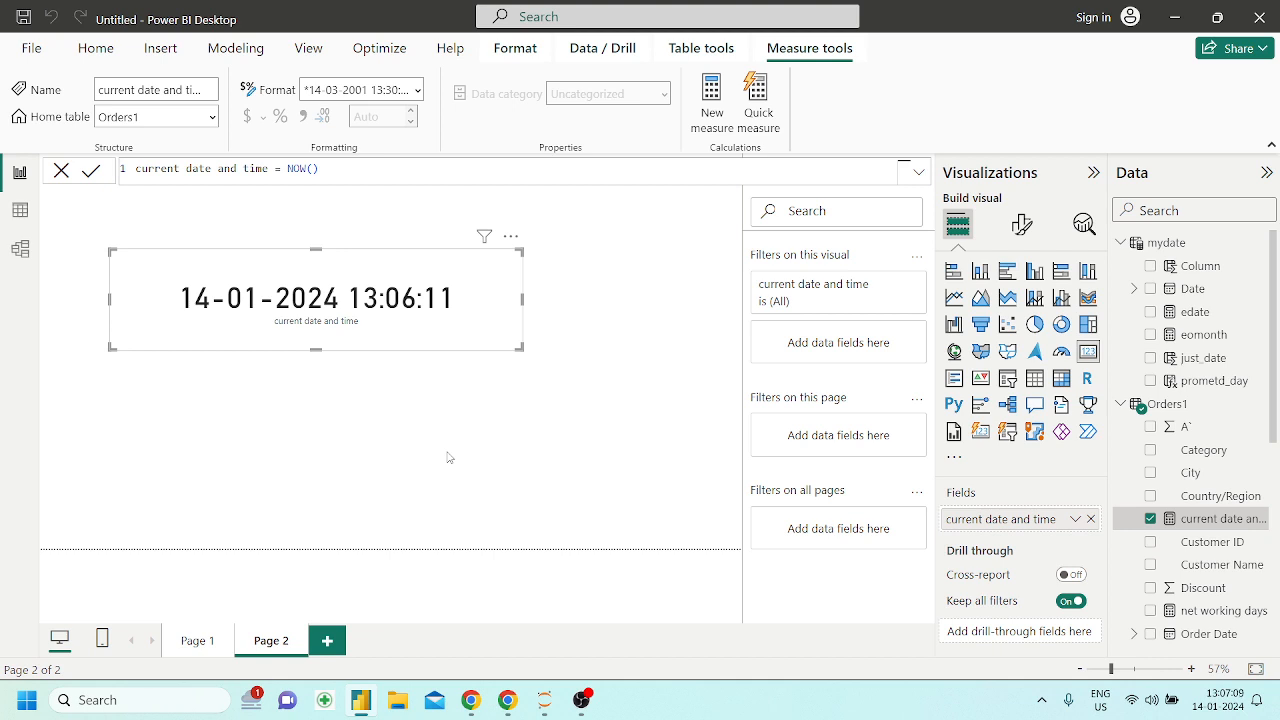
pyautogui.click(328, 640)
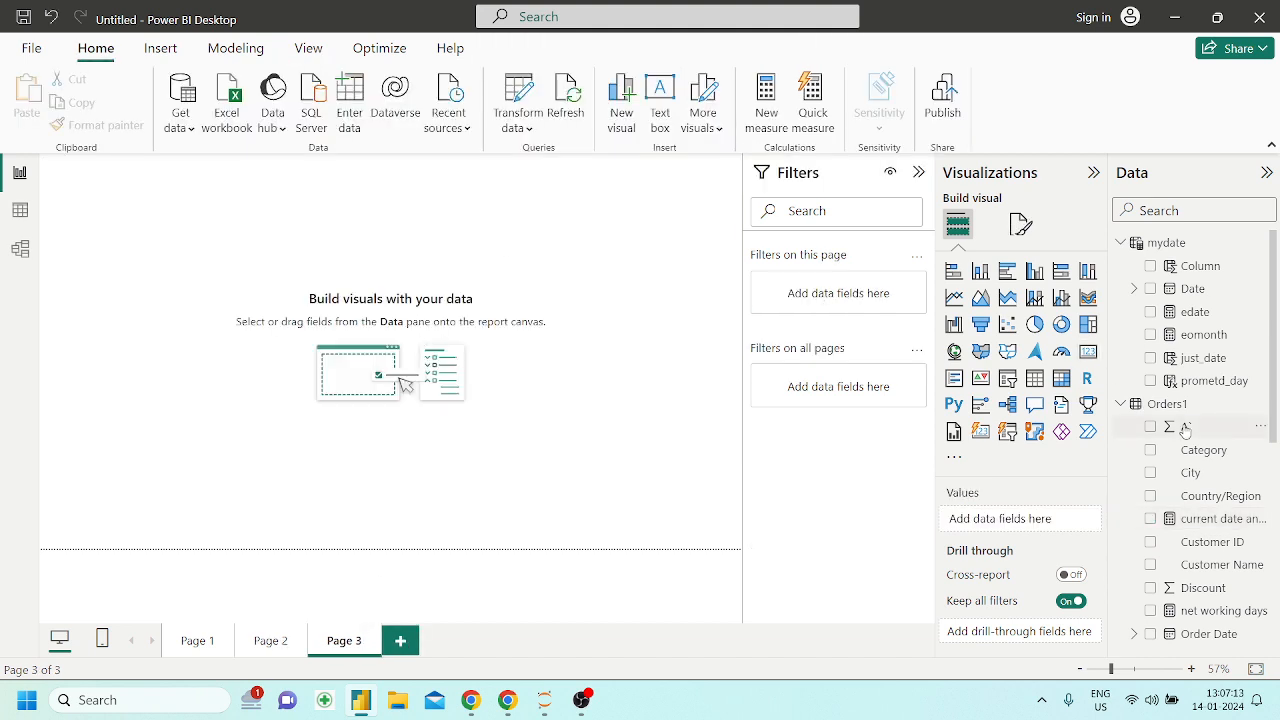
# Create a table of Order Date and Sales from Orders1 on Page 3, enlarge it and move it toward the page's middle
pyautogui.scroll(-3, 1216, 572)
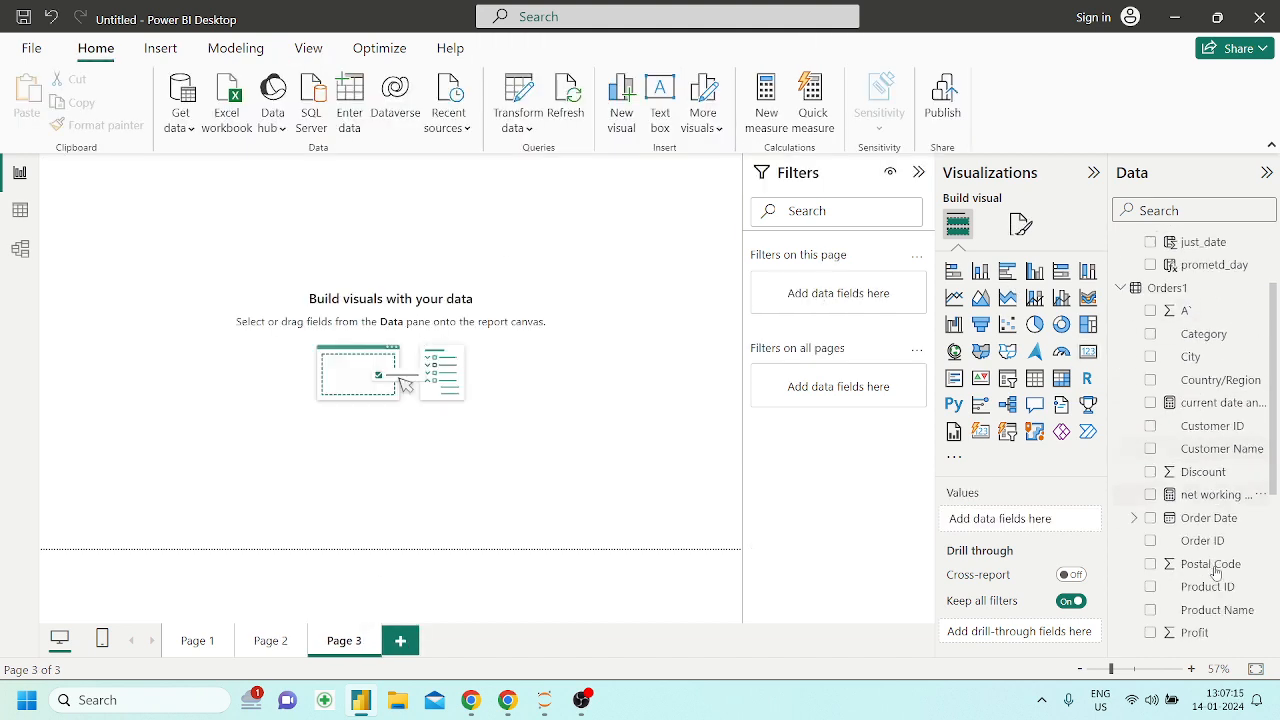
pyautogui.scroll(-4, 1216, 572)
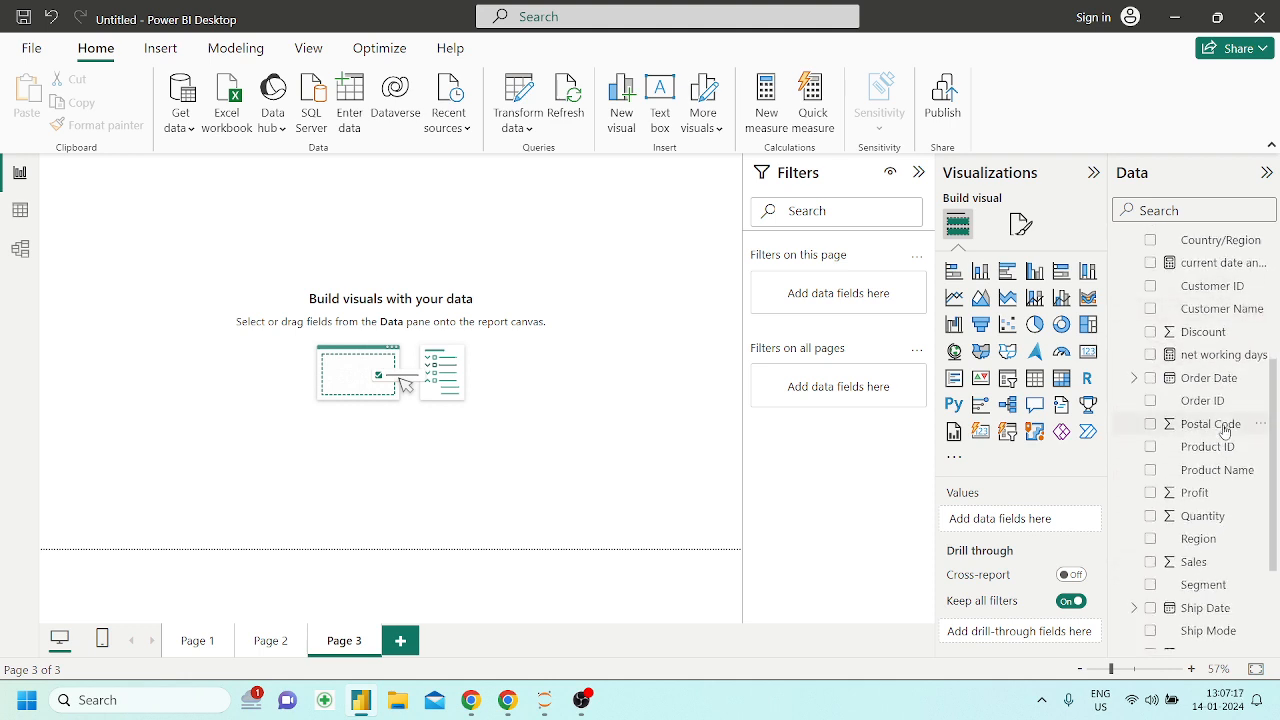
pyautogui.moveTo(1218, 382); pyautogui.dragTo(560, 248)
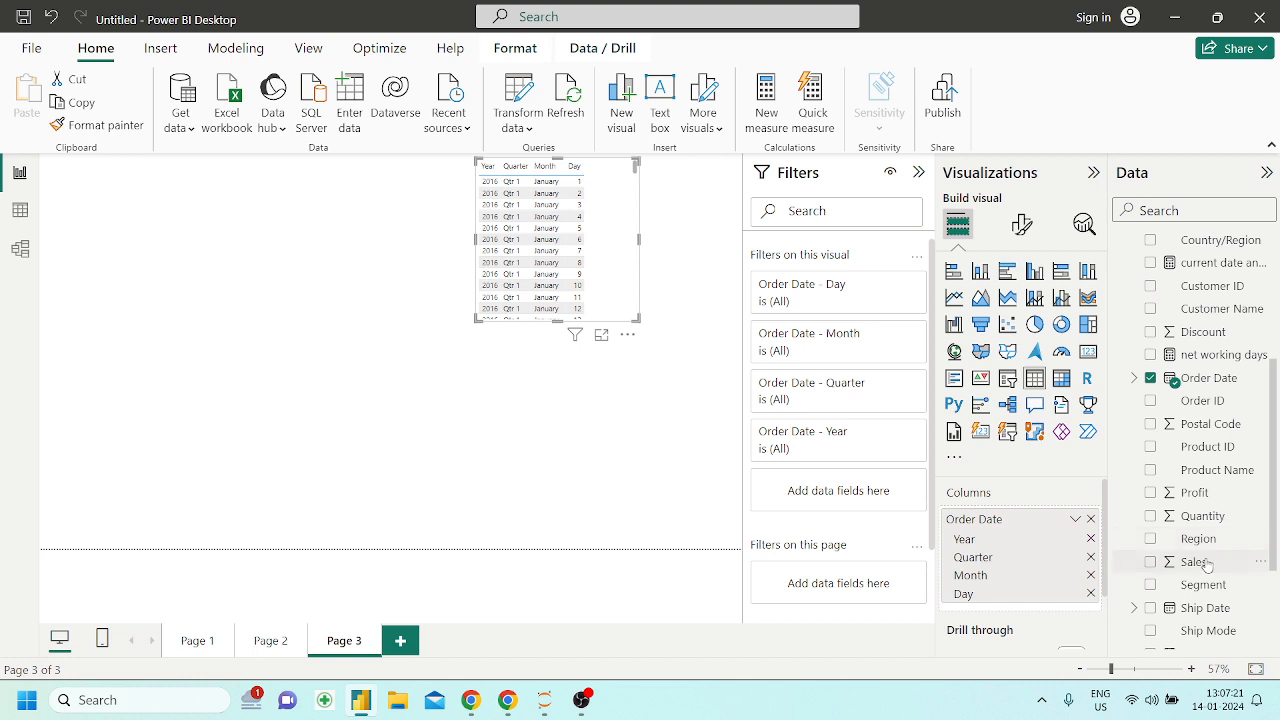
pyautogui.moveTo(1207, 566); pyautogui.dragTo(628, 270)
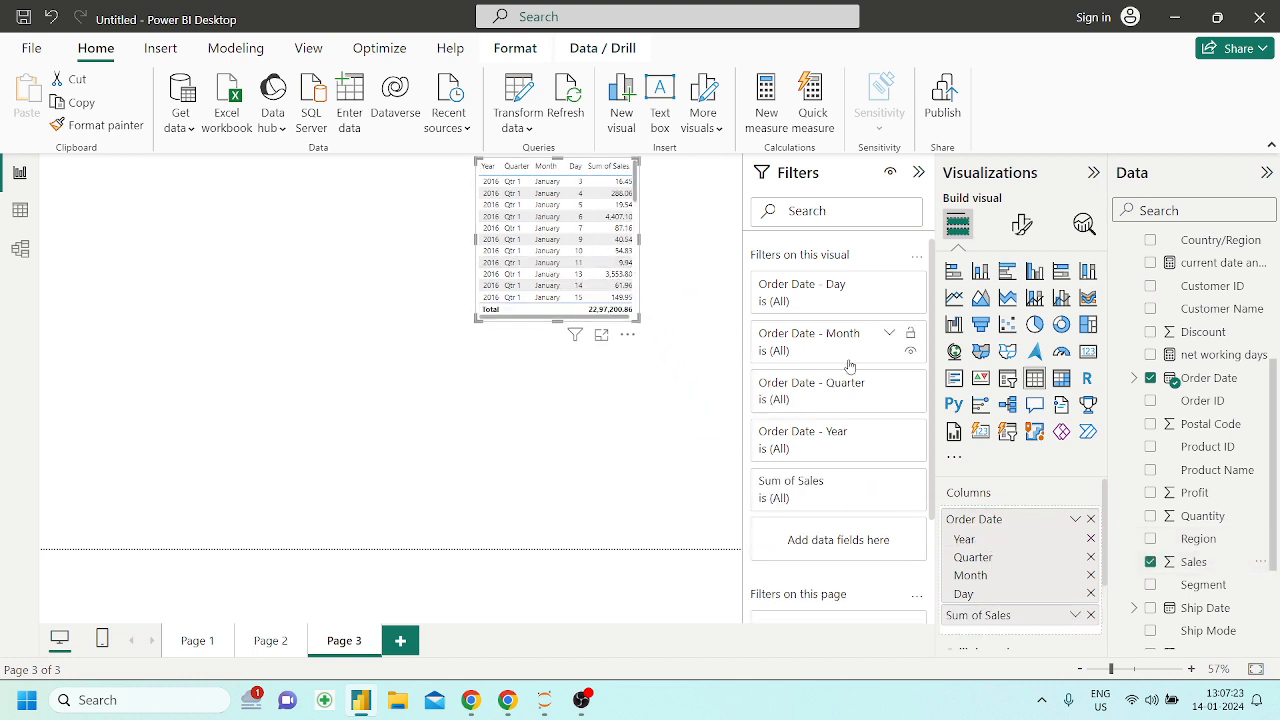
pyautogui.moveTo(640, 321); pyautogui.dragTo(744, 404)
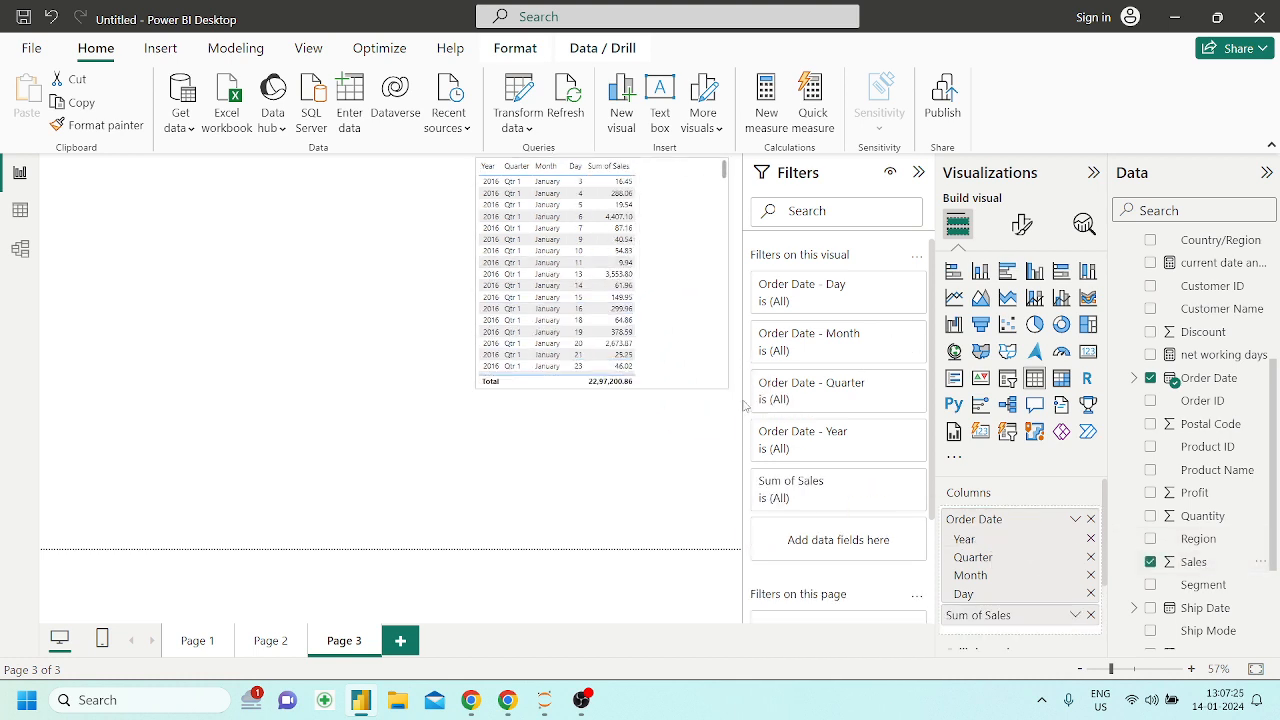
pyautogui.moveTo(683, 334); pyautogui.dragTo(461, 360)
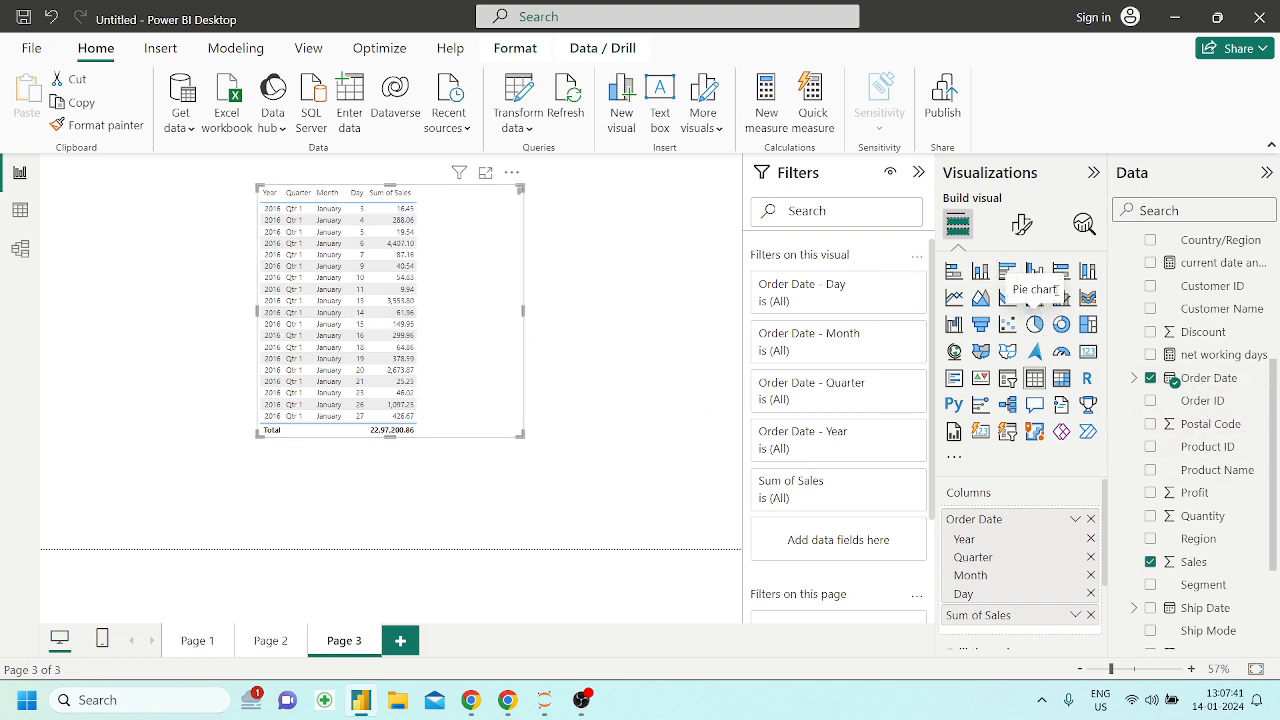
# Try the Order Date and Sales visual as a clustered column chart and return it to a table
pyautogui.click(1034, 271)
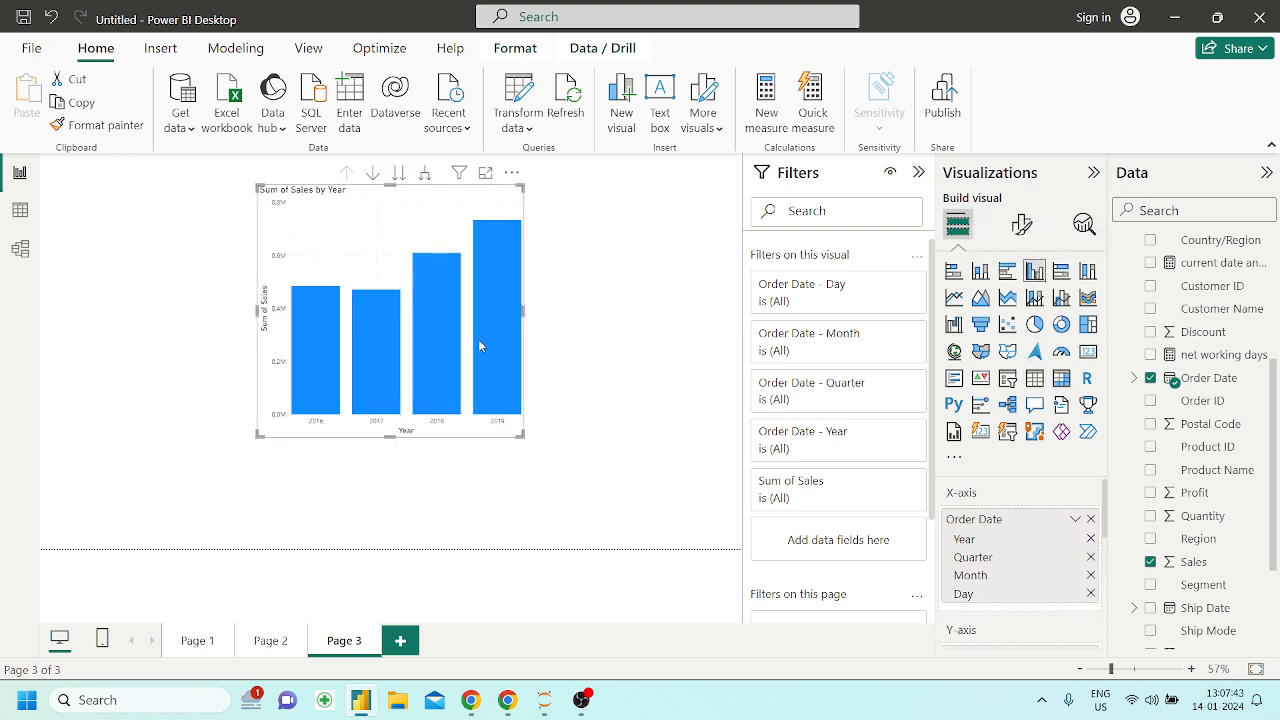
pyautogui.moveTo(521, 434); pyautogui.dragTo(532, 438)
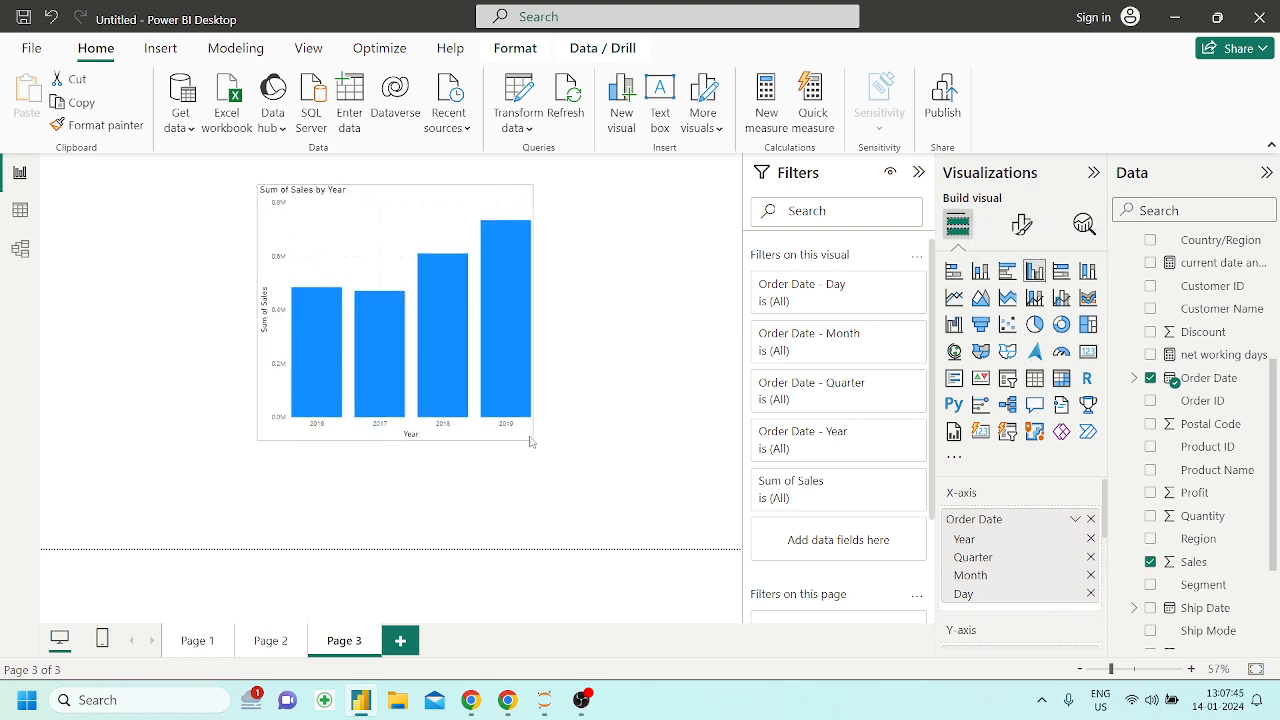
pyautogui.click(1036, 379)
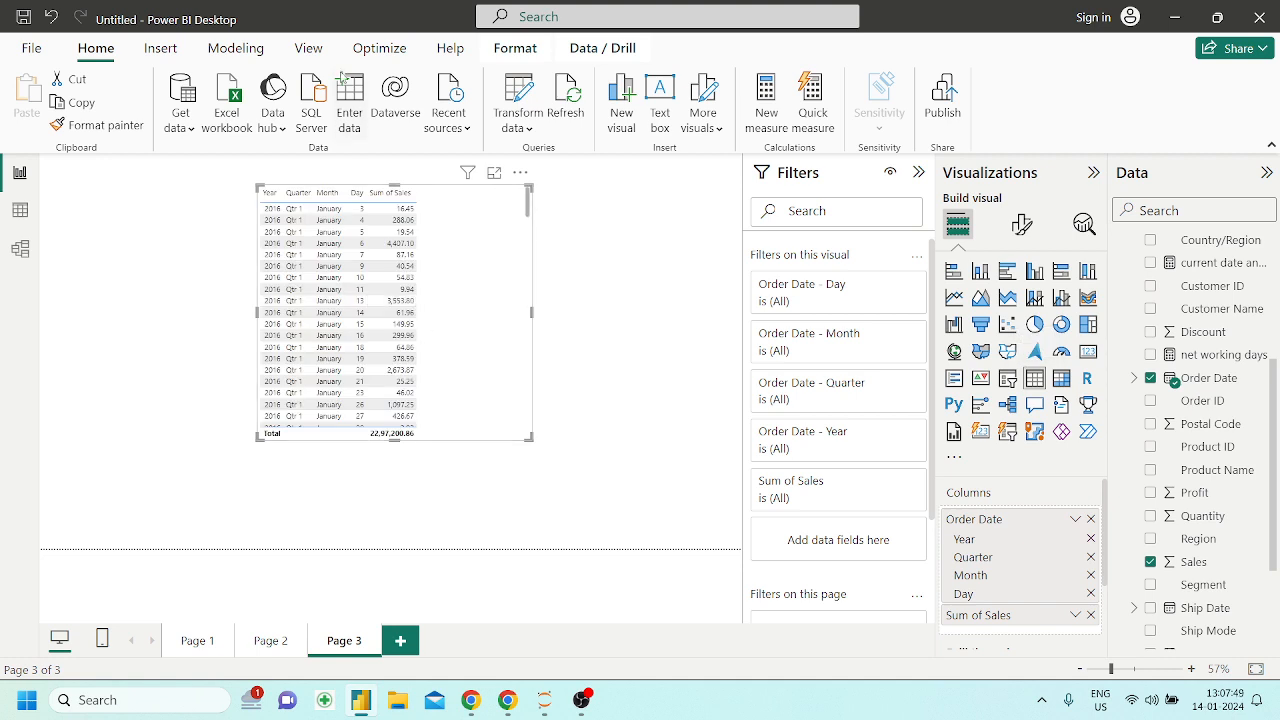
# Set the table's values font size to 21, and enlarge and reposition the table on the page
pyautogui.click(1021, 224)
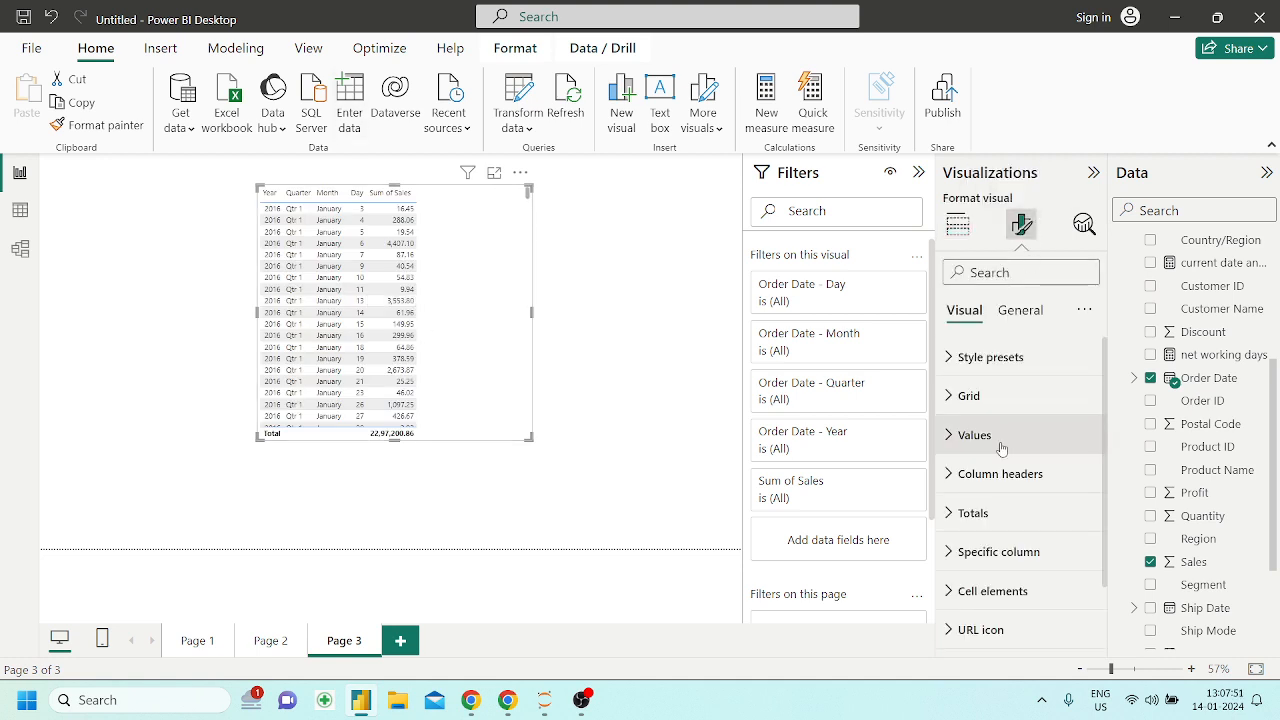
pyautogui.click(962, 436)
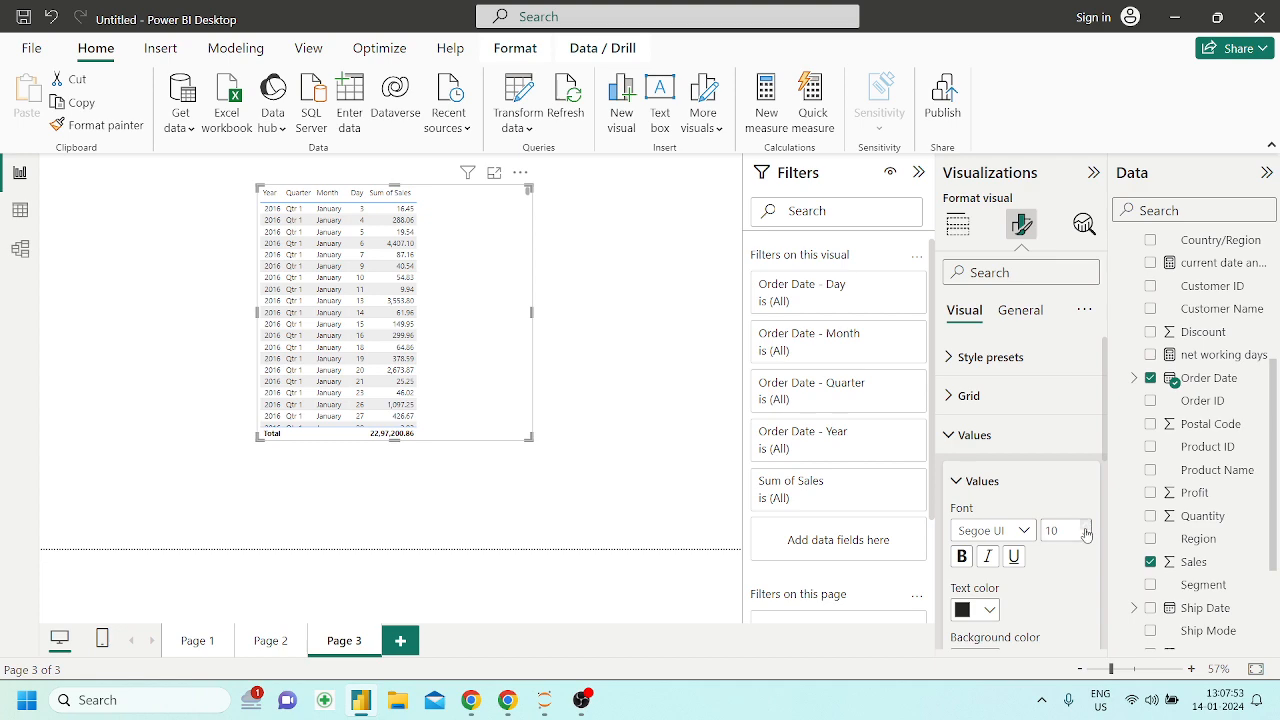
pyautogui.click(1086, 527)
pyautogui.click(1086, 527)
pyautogui.click(1086, 527)
pyautogui.click(1086, 527)
pyautogui.click(1086, 527)
pyautogui.click(1086, 527)
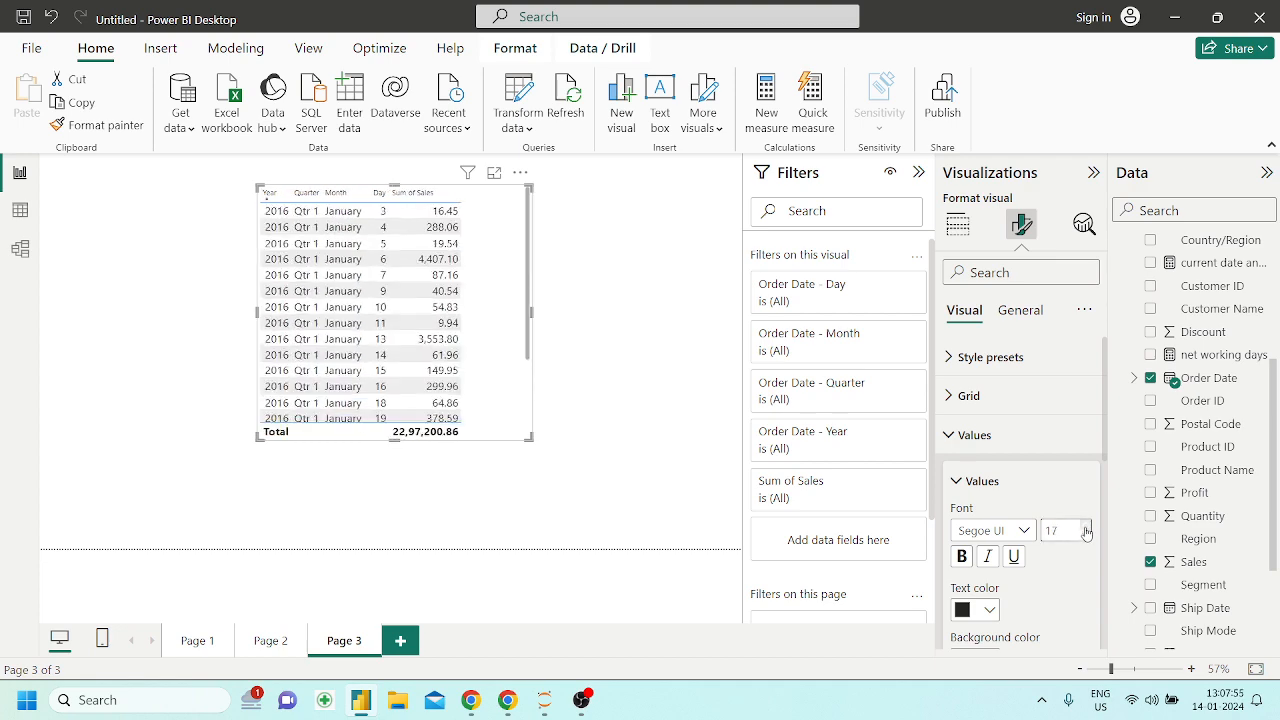
pyautogui.click(1086, 527)
pyautogui.click(1086, 527)
pyautogui.click(1086, 527)
pyautogui.click(1086, 527)
pyautogui.click(1086, 527)
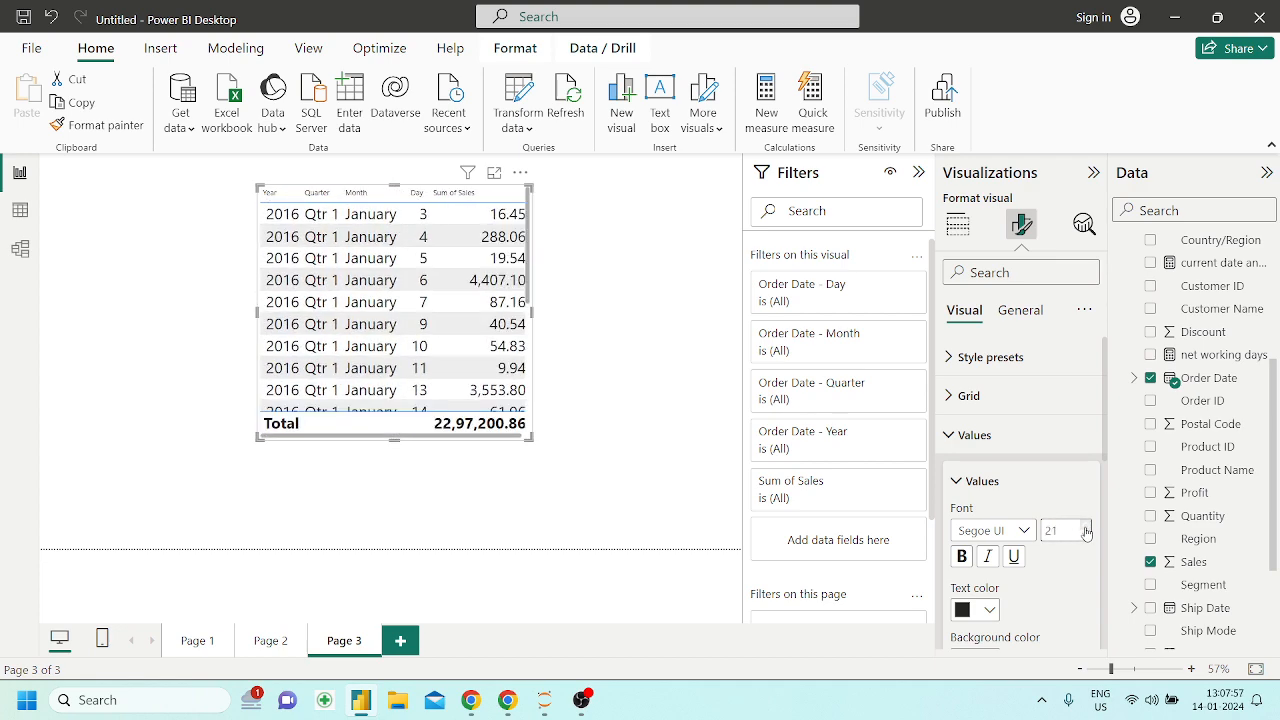
pyautogui.moveTo(530, 436); pyautogui.dragTo(700, 545)
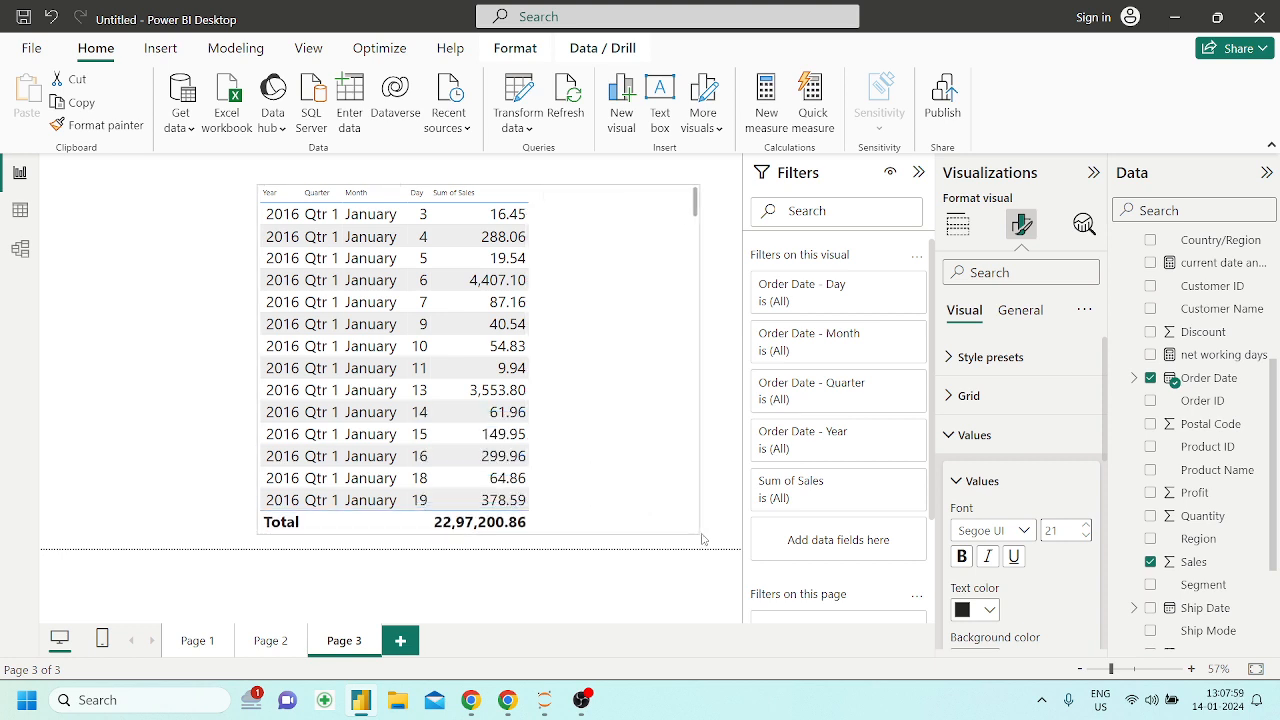
pyautogui.moveTo(557, 443); pyautogui.dragTo(419, 417)
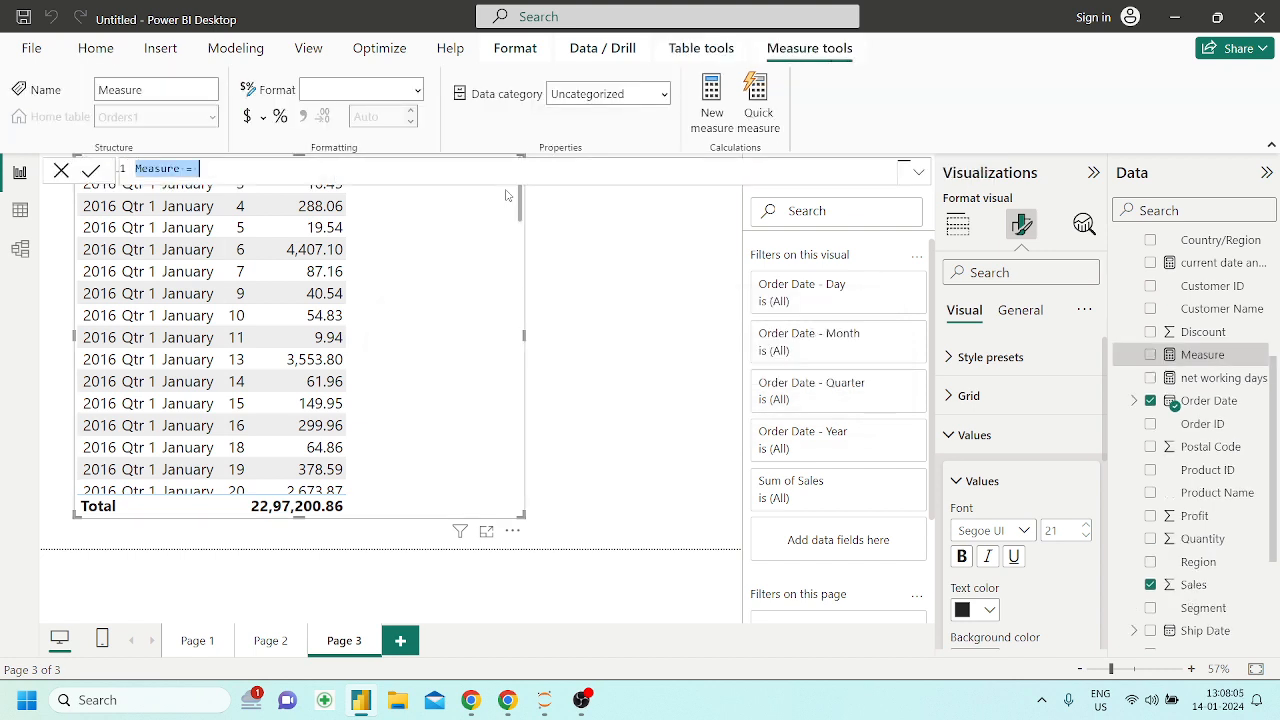
# Name the new measure my qtr, start a QUARTER formula and look for an order date field as its argument
pyautogui.press('BackSpace')
pyautogui.write('my')
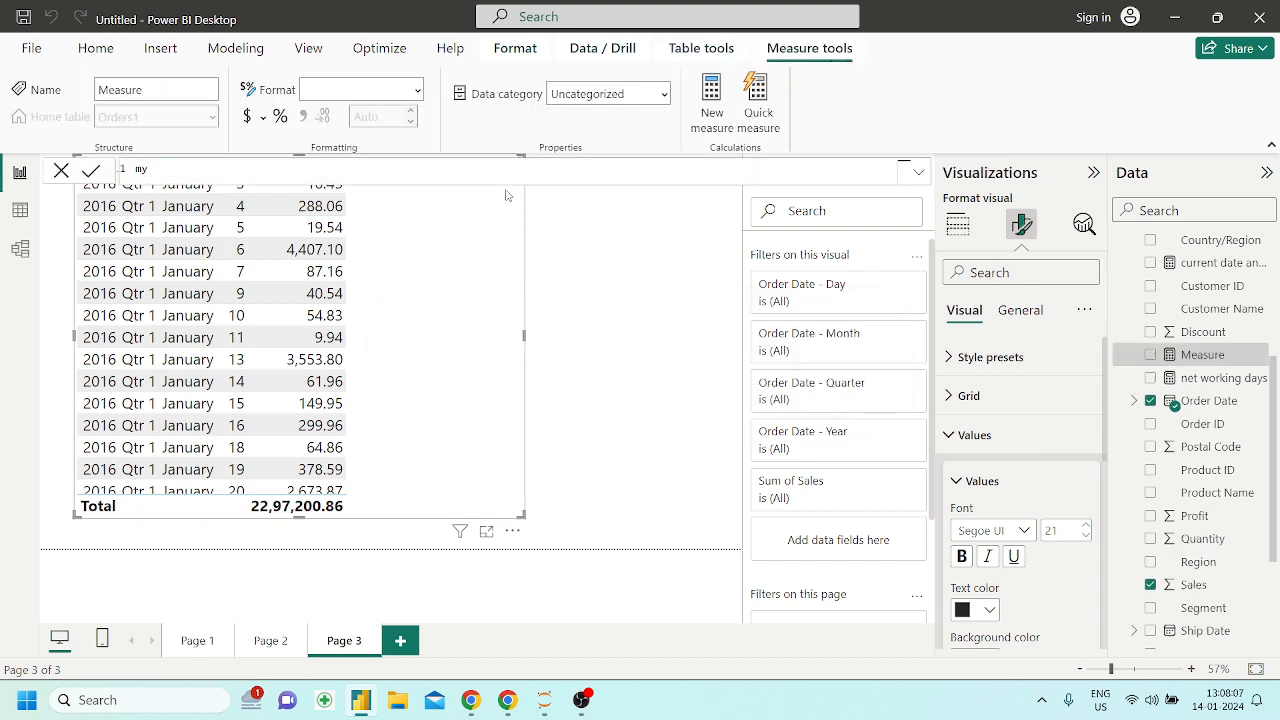
pyautogui.write(' qtr = quar')
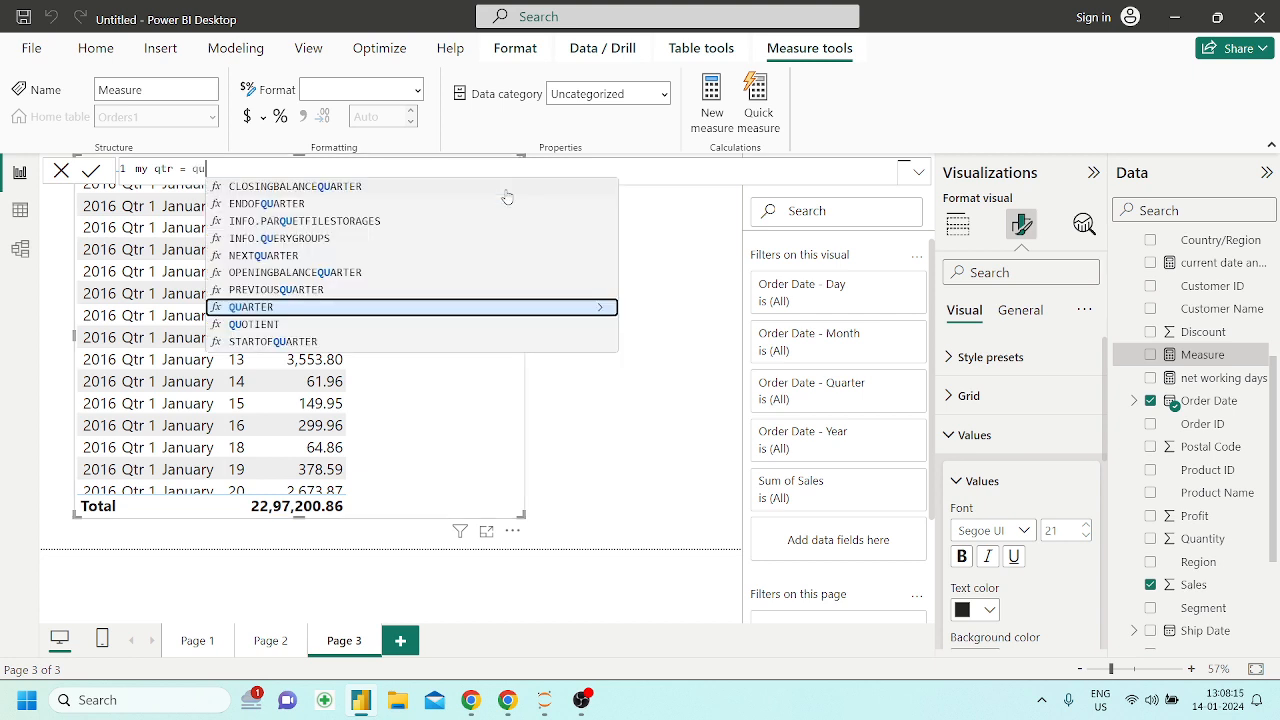
pyautogui.press('Tab')
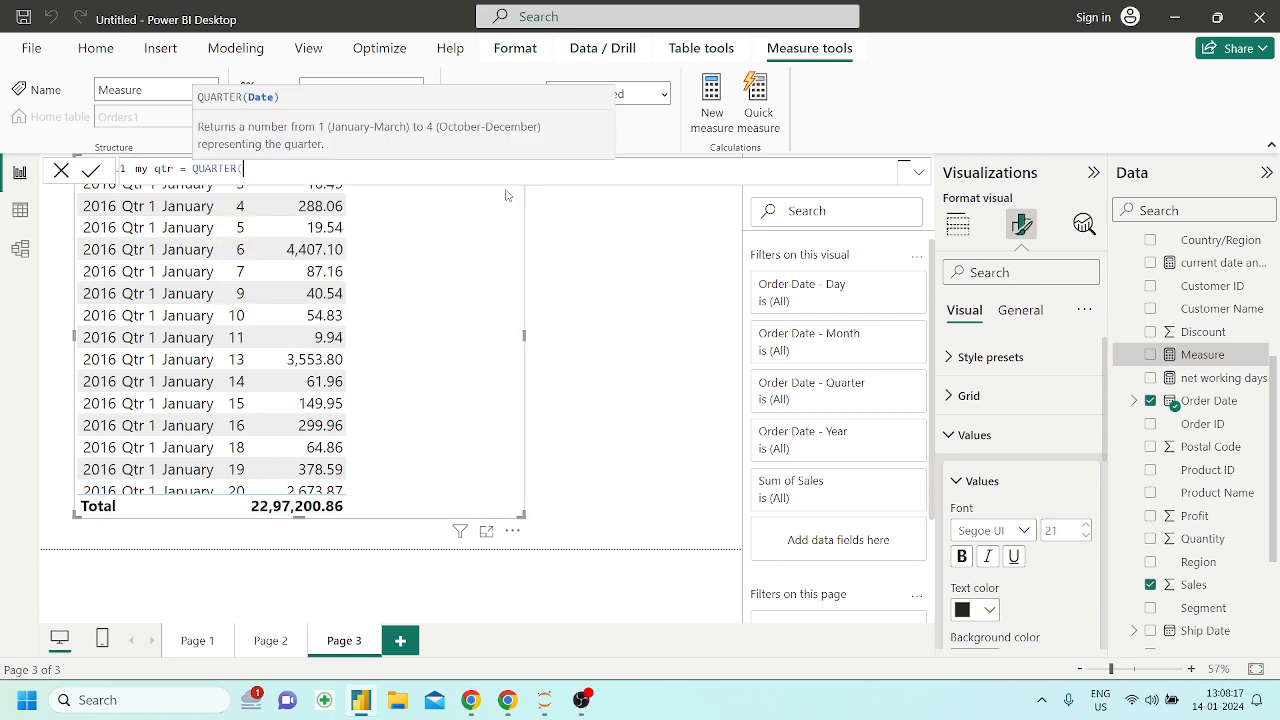
pyautogui.write('o')
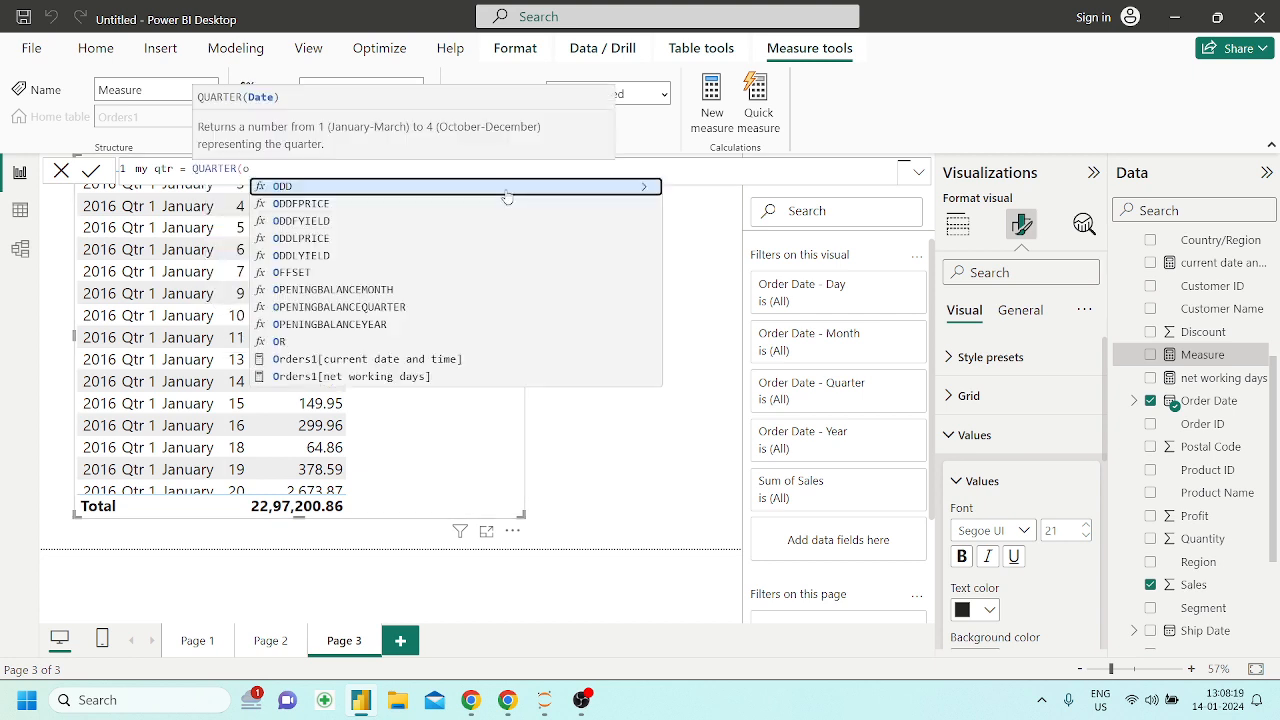
pyautogui.write('rder')
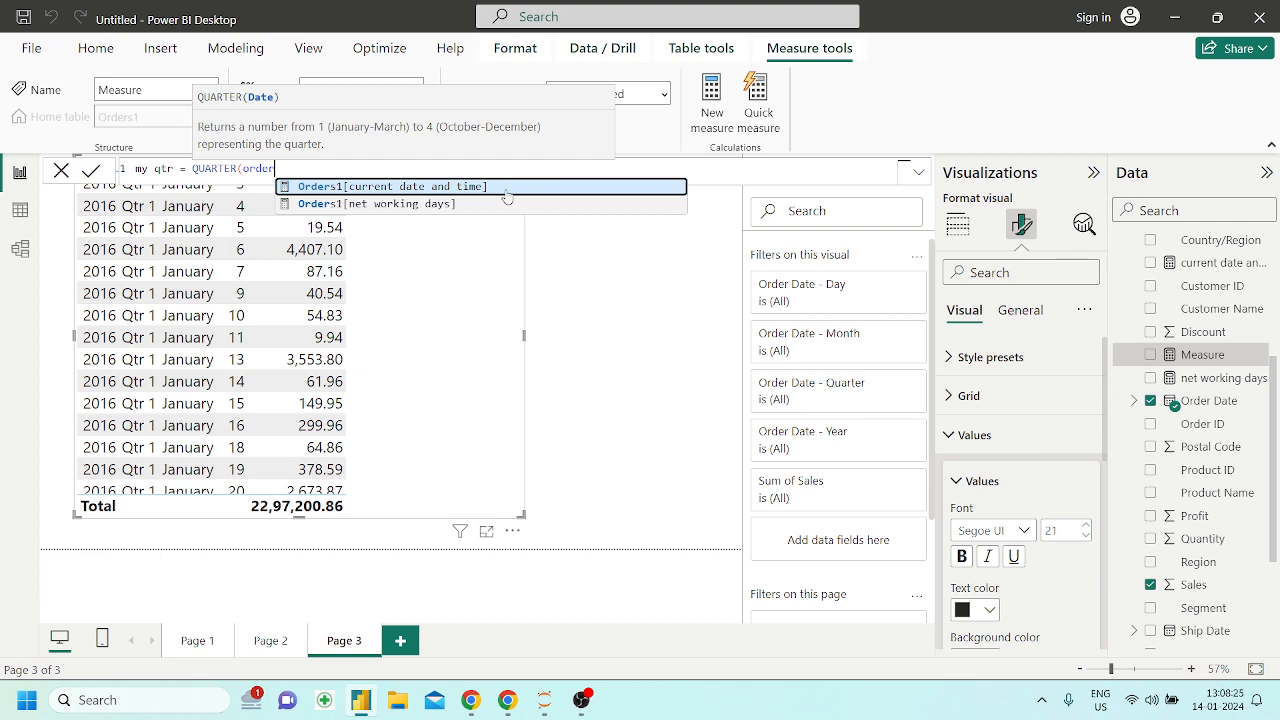
# Replace the order text with a date search among the suggestions and nest DATEVALUE inside QUARTER
pyautogui.press('BackSpace')
pyautogui.press('BackSpace')
pyautogui.press('BackSpace')
pyautogui.press('BackSpace')
pyautogui.press('BackSpace')
pyautogui.write('date')
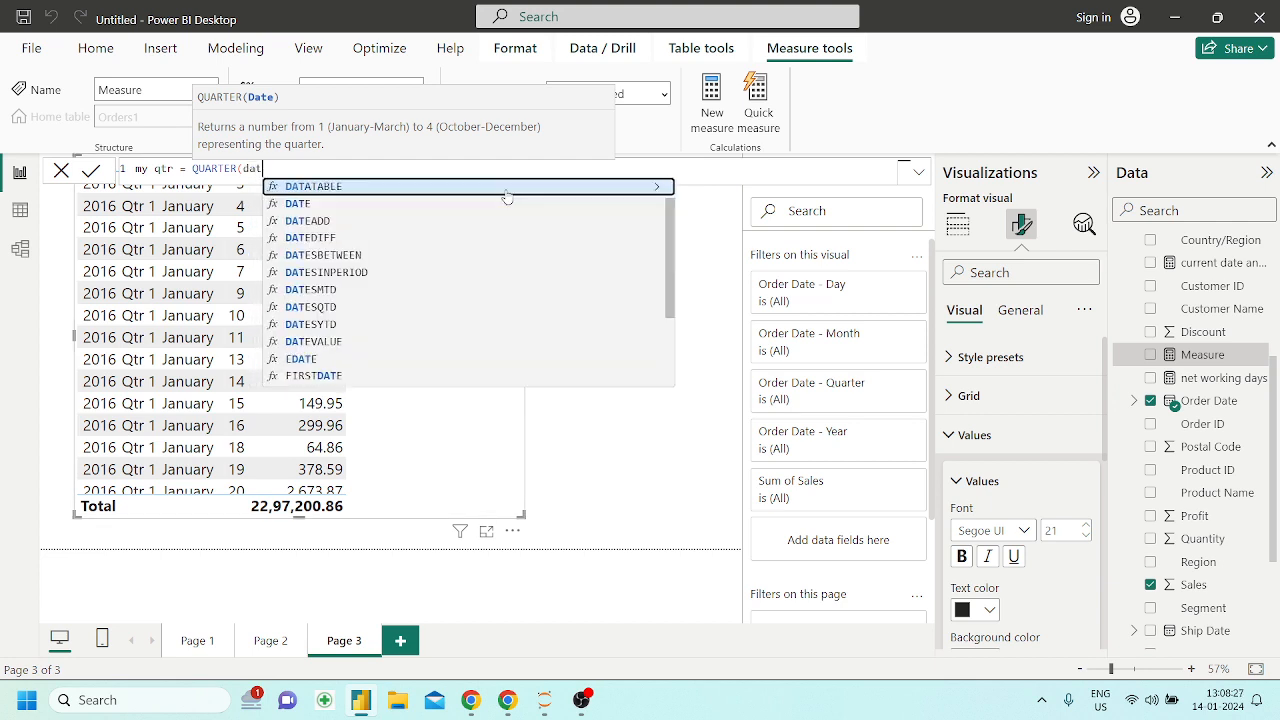
pyautogui.press('Down')
pyautogui.press('Down')
pyautogui.press('Down')
pyautogui.press('Down')
pyautogui.press('Down')
pyautogui.press('Down')
pyautogui.press('Down')
pyautogui.press('Down')
pyautogui.press('Down')
pyautogui.press('Up')
pyautogui.press('Up')
pyautogui.press('Up')
pyautogui.press('Up')
pyautogui.press('Up')
pyautogui.press('Up')
pyautogui.press('Up')
pyautogui.press('Up')
pyautogui.press('Up')
pyautogui.press('Up')
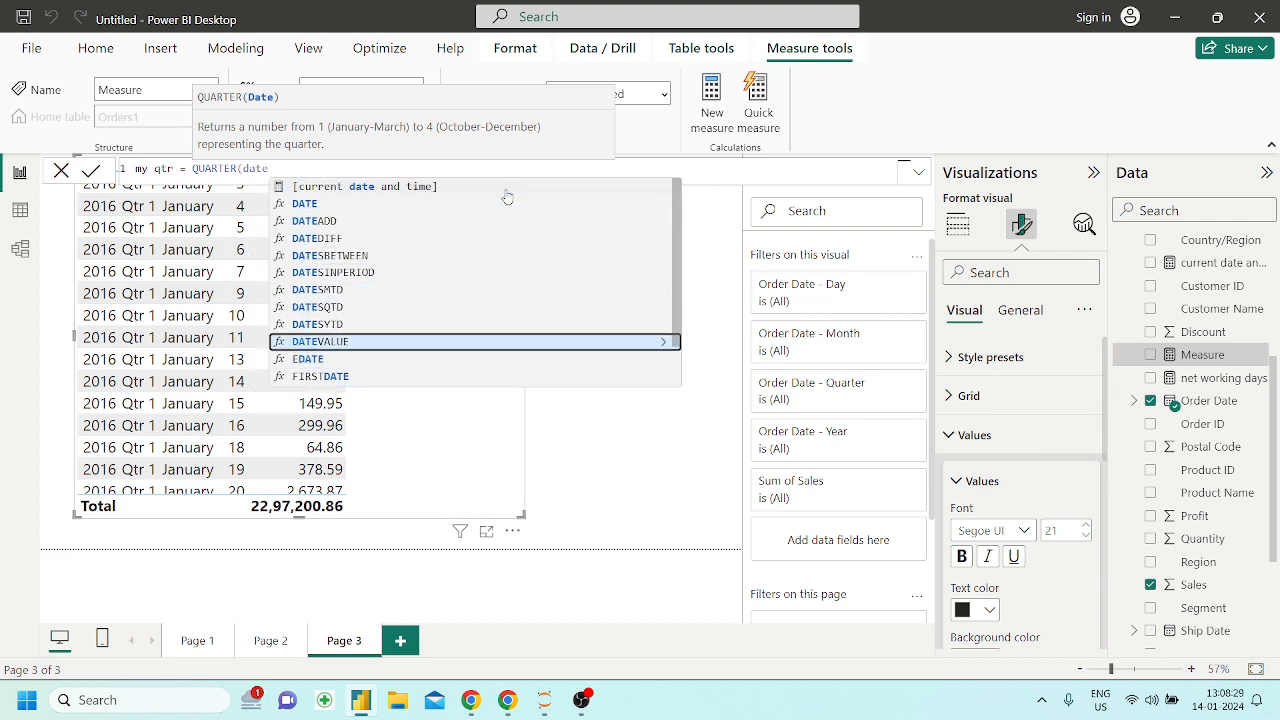
pyautogui.press('Up')
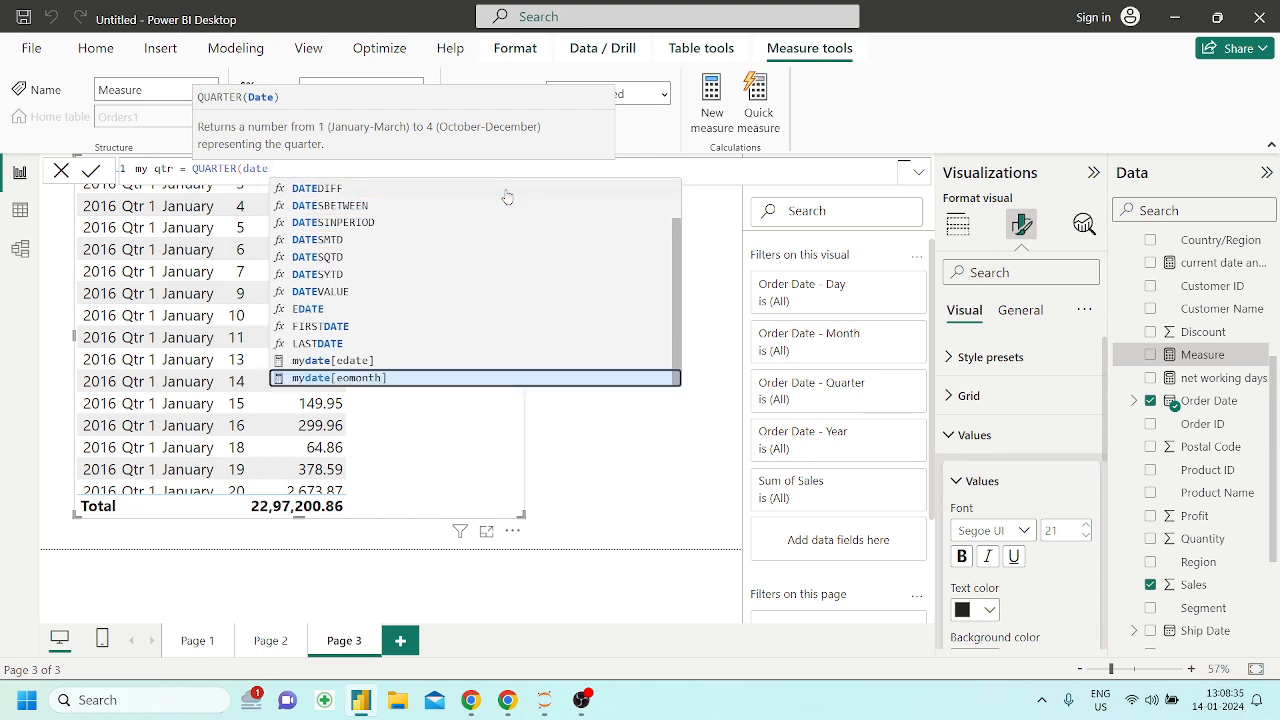
pyautogui.press('Down')
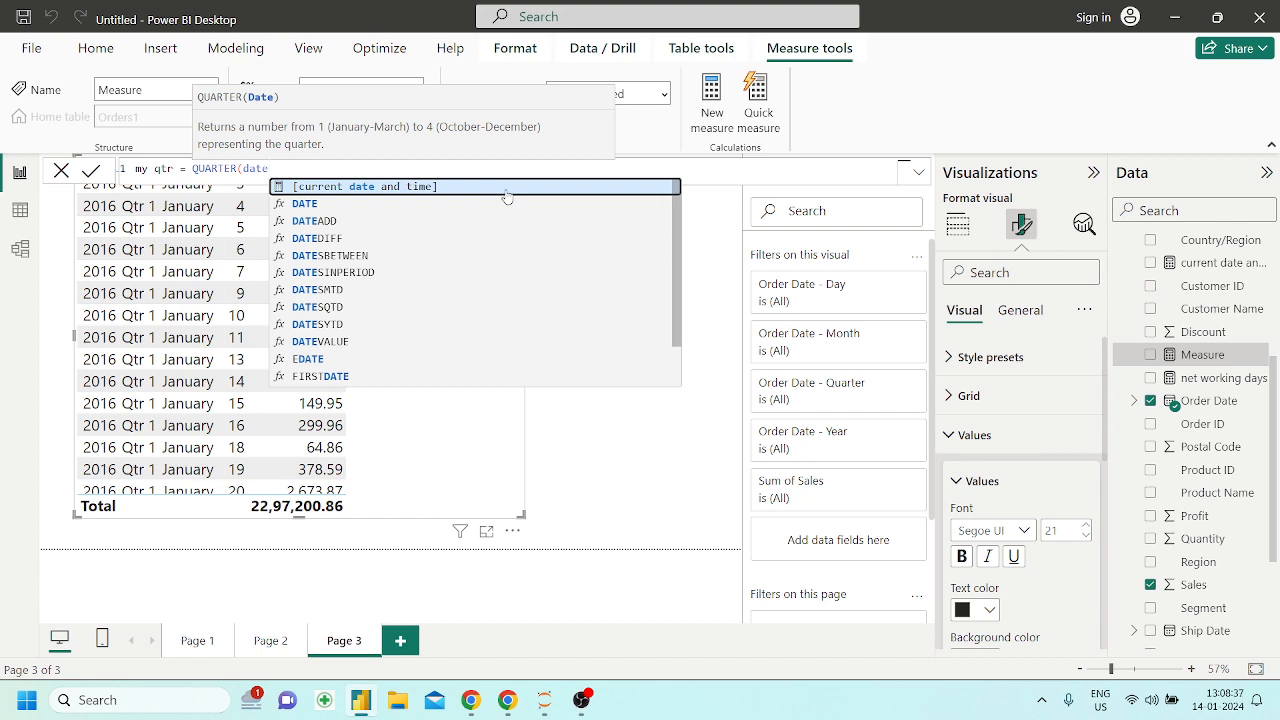
pyautogui.press('Down')
pyautogui.press('Down')
pyautogui.press('Down')
pyautogui.press('Down')
pyautogui.press('Down')
pyautogui.press('Down')
pyautogui.press('Down')
pyautogui.press('Down')
pyautogui.press('Down')
pyautogui.press('Down')
pyautogui.press('Down')
pyautogui.press('Down')
pyautogui.press('Down')
pyautogui.press('Down')
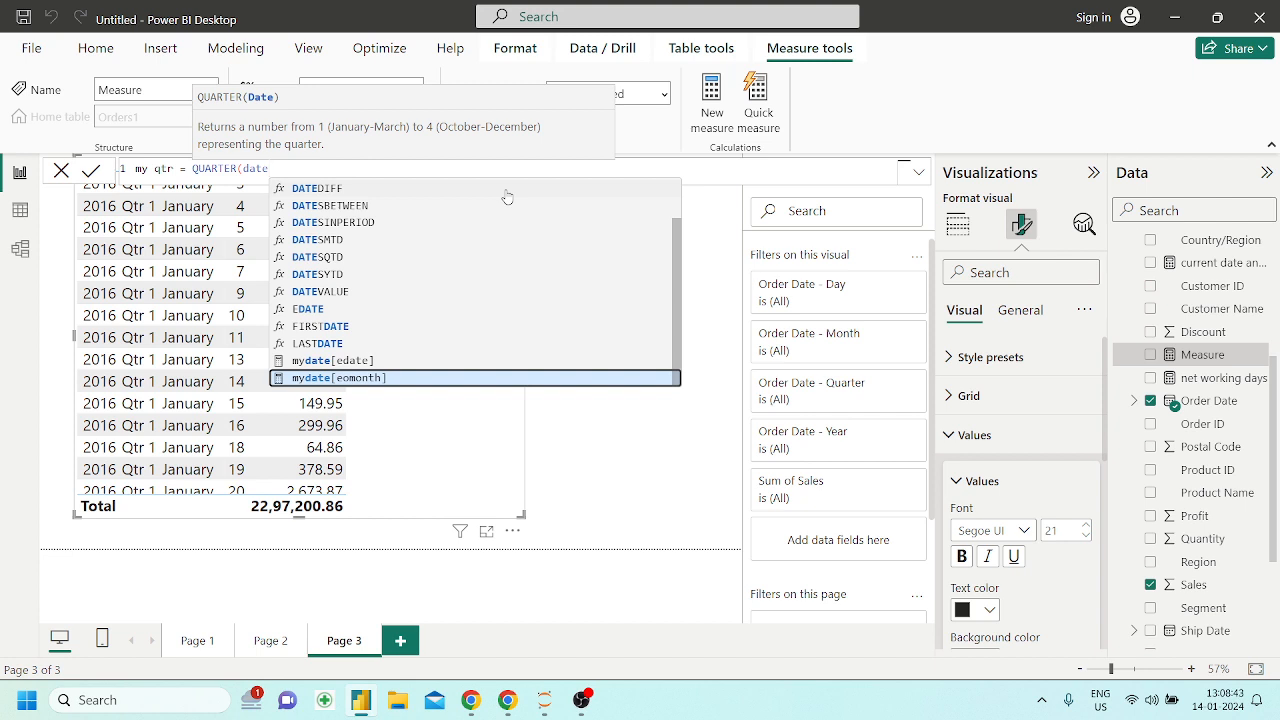
pyautogui.press('Down')
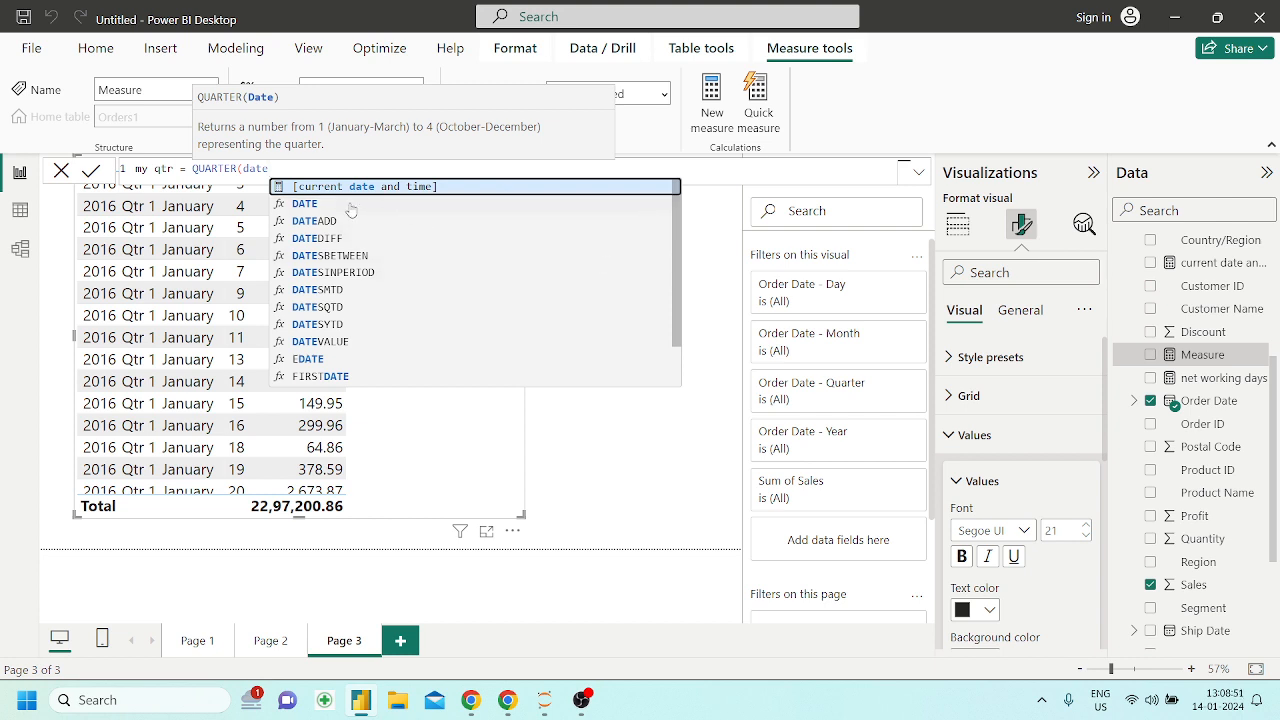
pyautogui.scroll(-1, 409, 277)
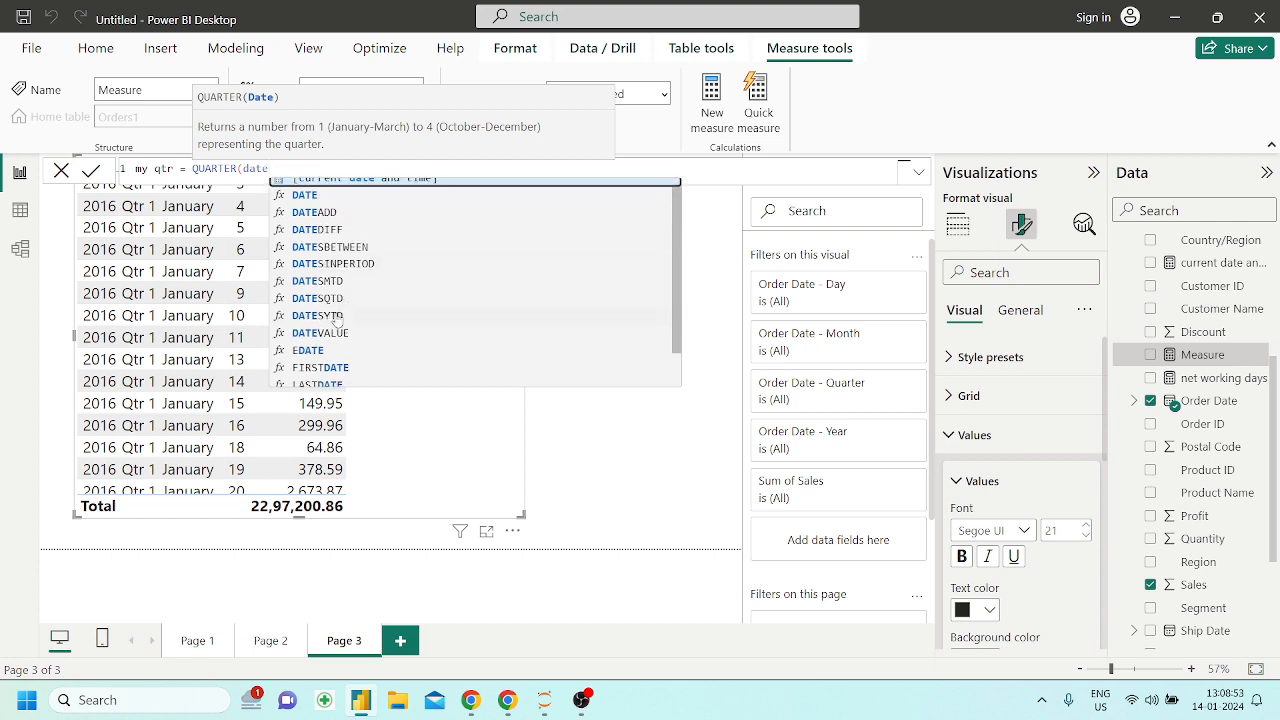
pyautogui.click(326, 333)
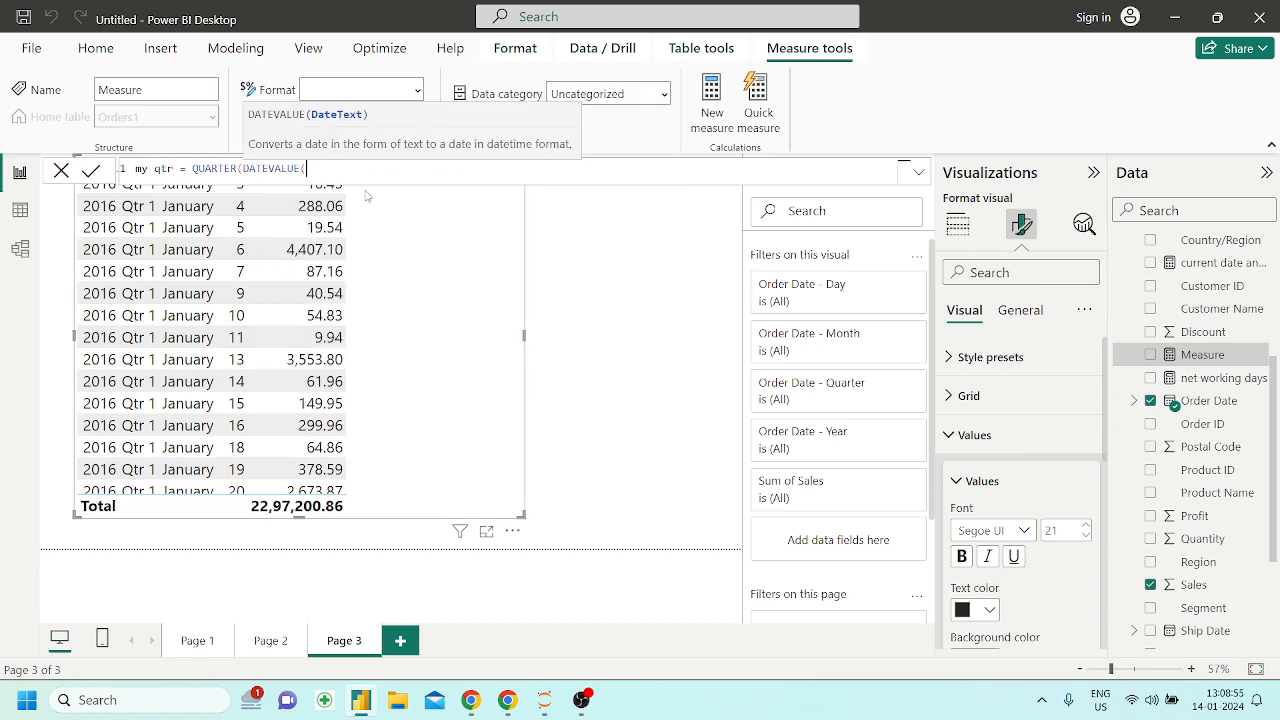
# Look for an order field inside DATEVALUE, and clear the whole my qtr formula
pyautogui.write('orde')
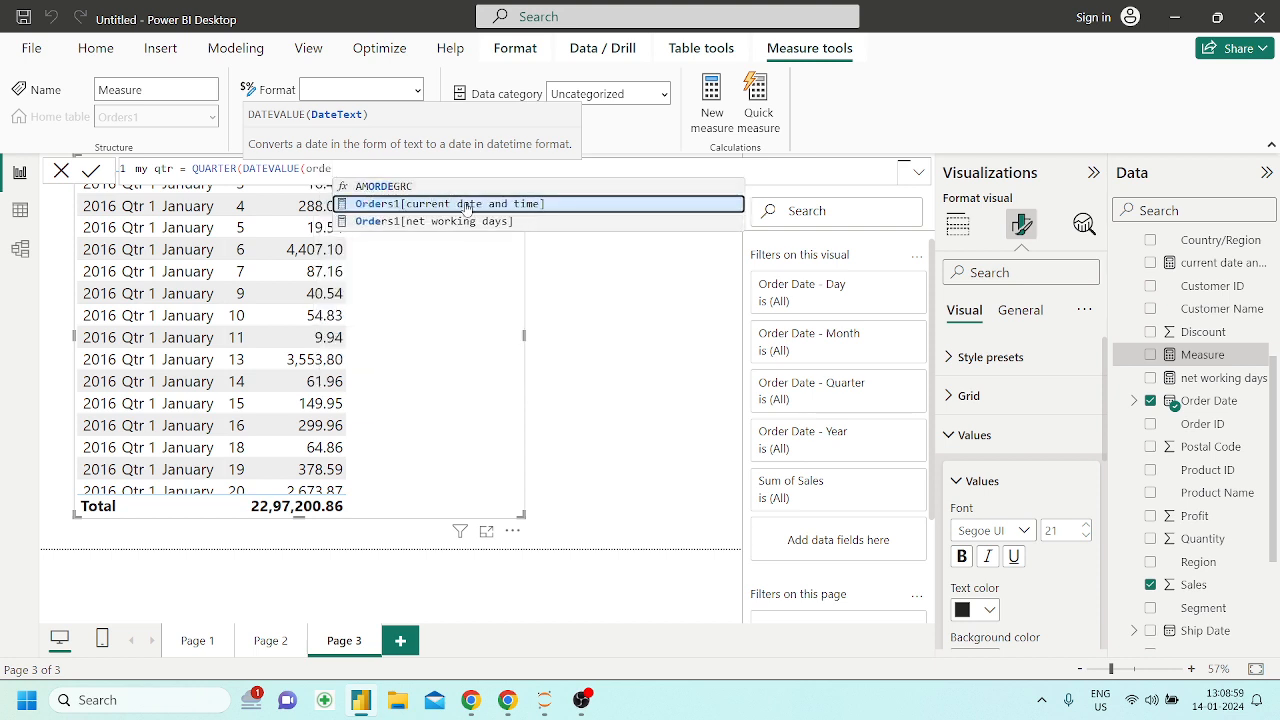
pyautogui.press('BackSpace')
pyautogui.press('BackSpace')
pyautogui.press('BackSpace')
pyautogui.press('BackSpace')
pyautogui.press('BackSpace')
pyautogui.press('BackSpace')
pyautogui.press('BackSpace')
pyautogui.press('BackSpace')
pyautogui.press('BackSpace')
pyautogui.press('BackSpace')
pyautogui.press('BackSpace')
pyautogui.press('BackSpace')
pyautogui.press('BackSpace')
pyautogui.press('BackSpace')
pyautogui.press('BackSpace')
pyautogui.press('BackSpace')
pyautogui.press('BackSpace')
pyautogui.press('BackSpace')
pyautogui.press('BackSpace')
pyautogui.press('BackSpace')
pyautogui.press('BackSpace')
pyautogui.press('BackSpace')
pyautogui.press('BackSpace')
pyautogui.press('BackSpace')
pyautogui.press('BackSpace')
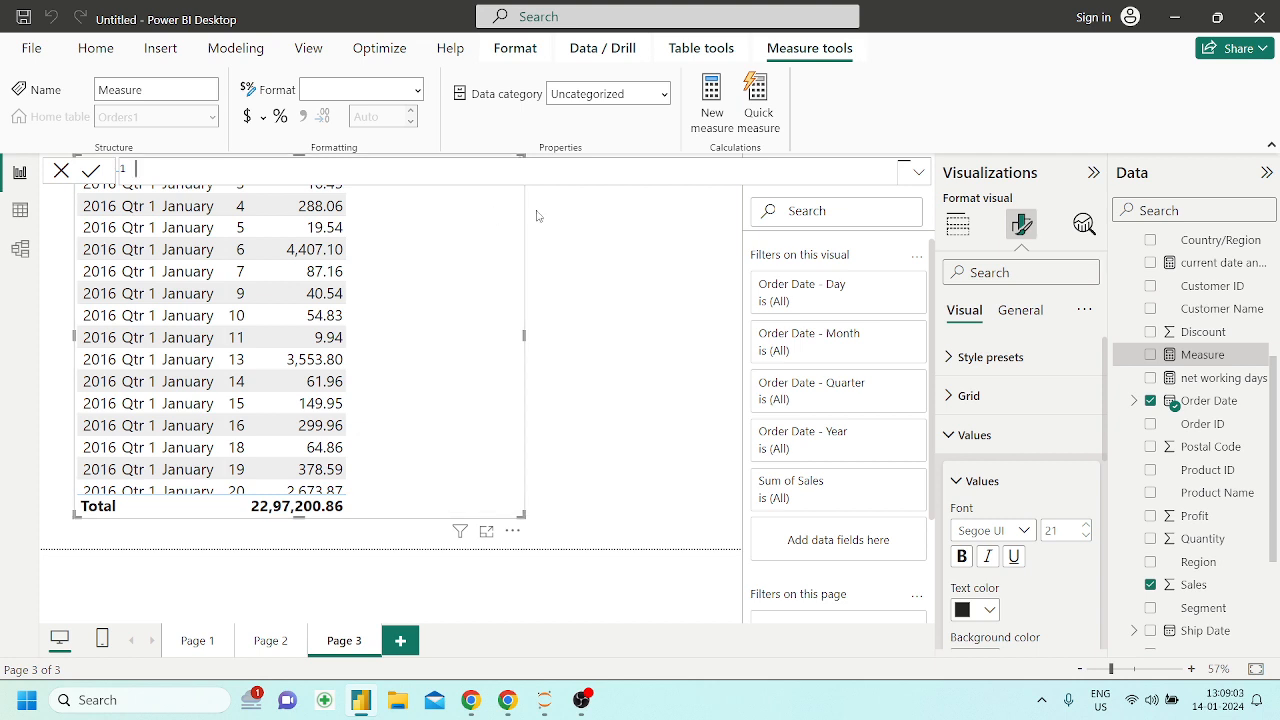
# Name the measure date part order date and start its expression with date
pyautogui.write('date =')
pyautogui.press('Left')
pyautogui.write('date part')
pyautogui.press('Delete')
pyautogui.press('Delete')
pyautogui.press('Delete')
pyautogui.press('Delete')
pyautogui.write('order date = date')
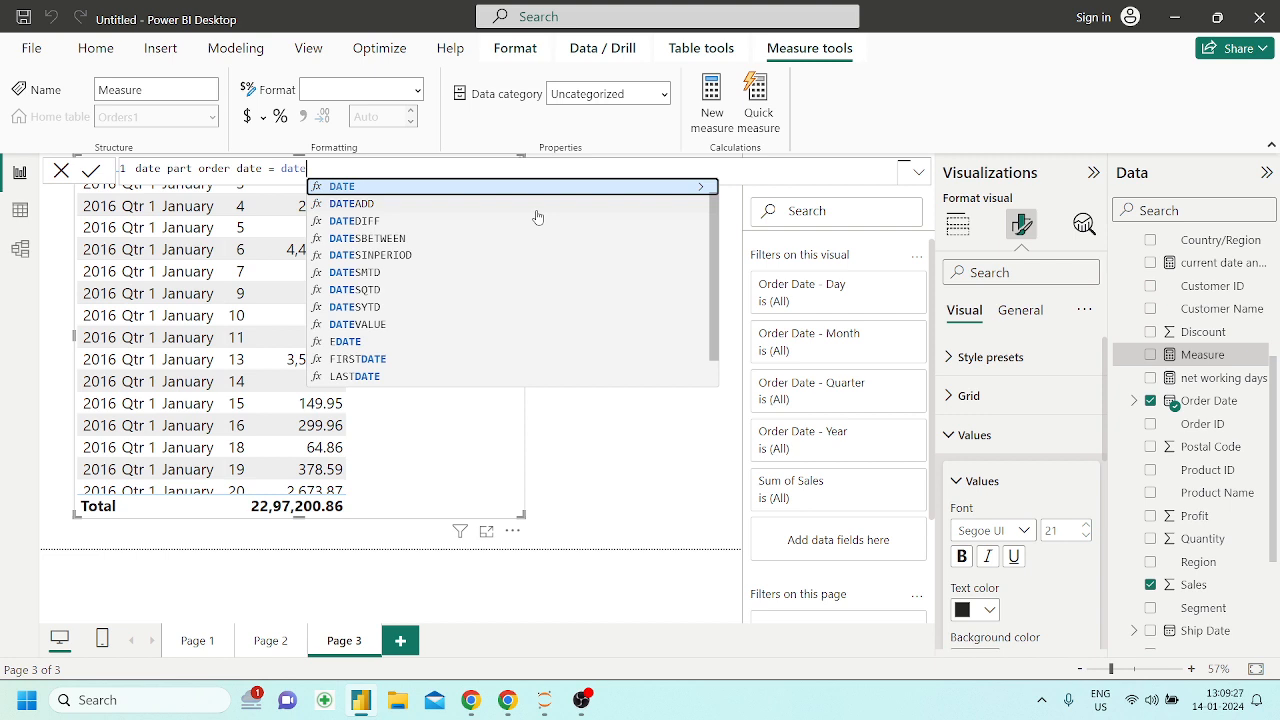
# Look through the suggested date functions and measures for the date part order date expression
pyautogui.press('Down')
pyautogui.press('Down')
pyautogui.press('Down')
pyautogui.press('Down')
pyautogui.press('Down')
pyautogui.press('Down')
pyautogui.press('Down')
pyautogui.press('Down')
pyautogui.press('Down')
pyautogui.press('Down')
pyautogui.press('Down')
pyautogui.press('Down')
pyautogui.press('Down')
pyautogui.press('Down')
pyautogui.press('Down')
pyautogui.press('Down')
pyautogui.press('Down')
pyautogui.press('Down')
pyautogui.press('Down')
pyautogui.press('Down')
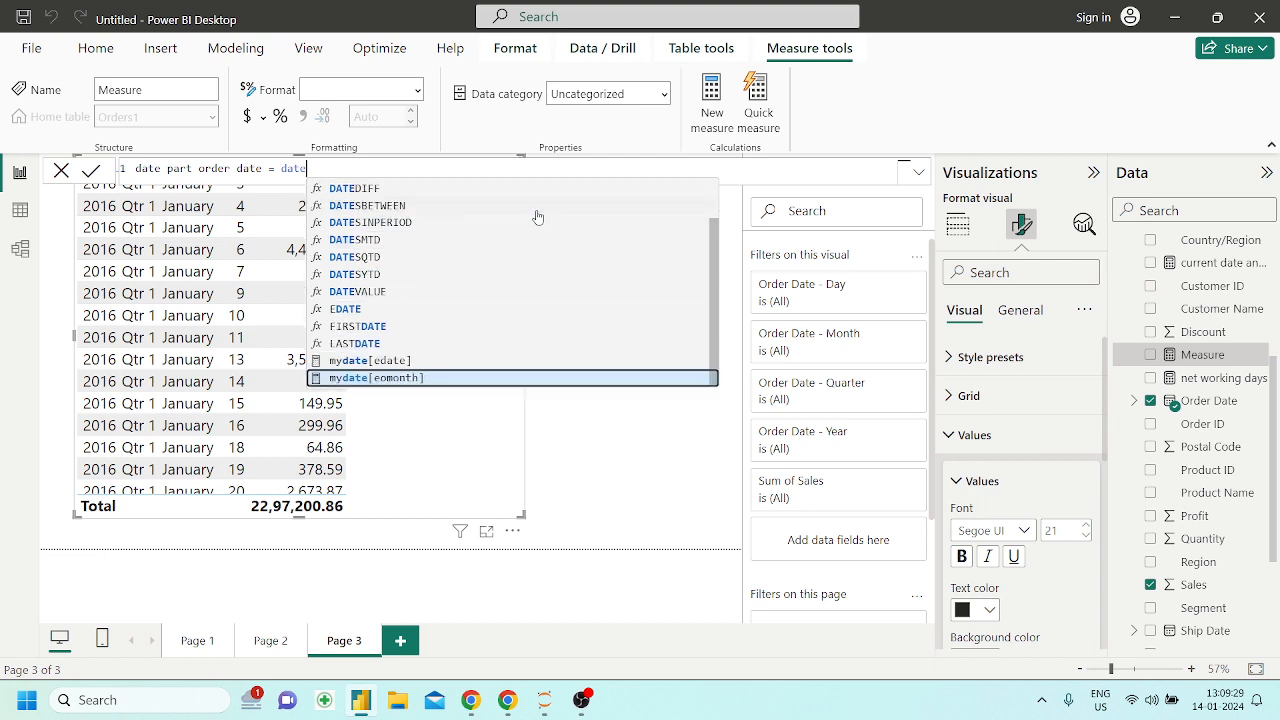
pyautogui.press('Up')
pyautogui.press('Up')
pyautogui.press('Up')
pyautogui.press('Up')
pyautogui.press('Up')
pyautogui.press('Up')
pyautogui.press('Up')
pyautogui.press('Up')
pyautogui.press('Up')
pyautogui.press('Up')
pyautogui.press('Up')
pyautogui.press('Up')
pyautogui.press('Up')
pyautogui.press('Up')
pyautogui.press('Up')
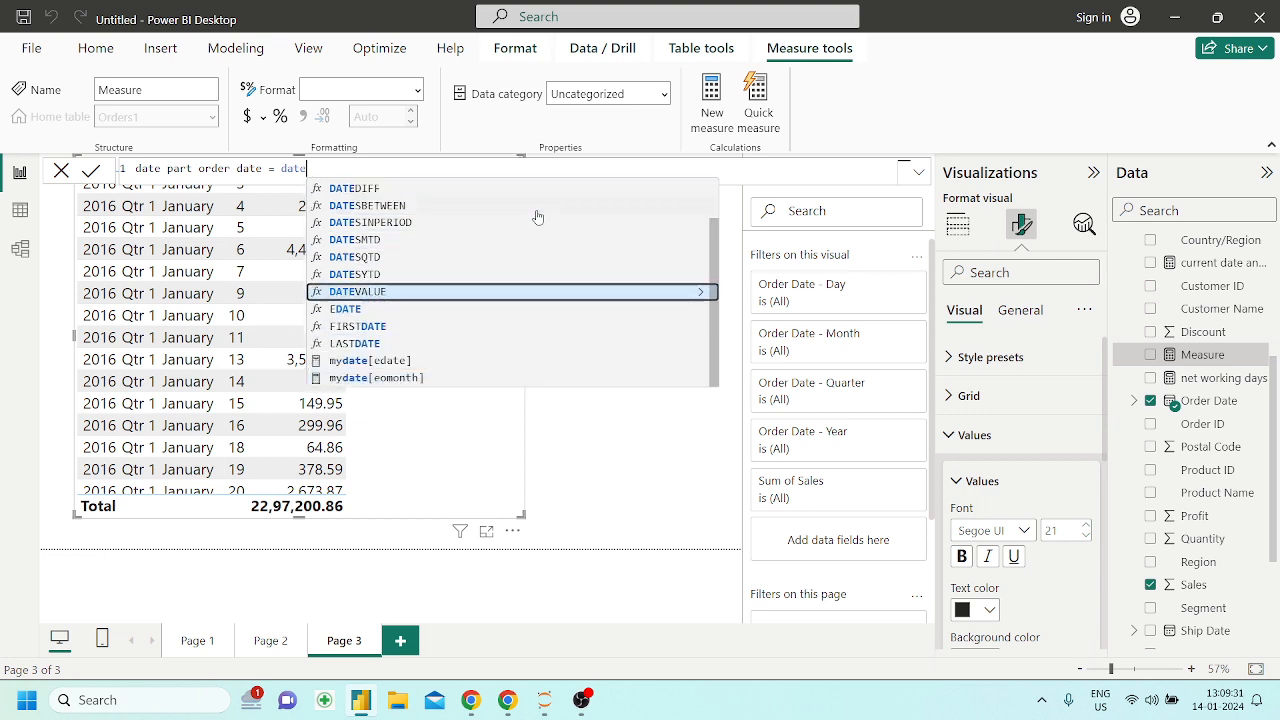
pyautogui.press('Down')
pyautogui.press('Down')
pyautogui.press('Down')
pyautogui.press('Down')
pyautogui.press('Down')
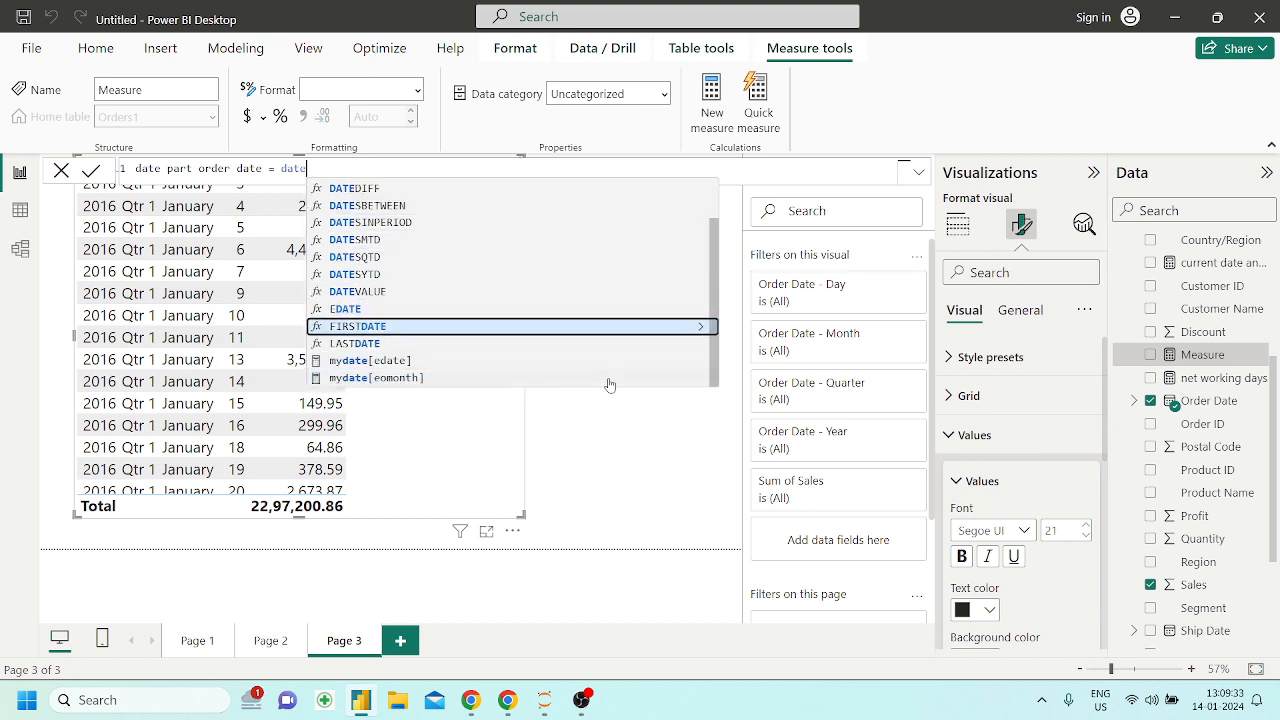
pyautogui.press('Down')
pyautogui.press('Down')
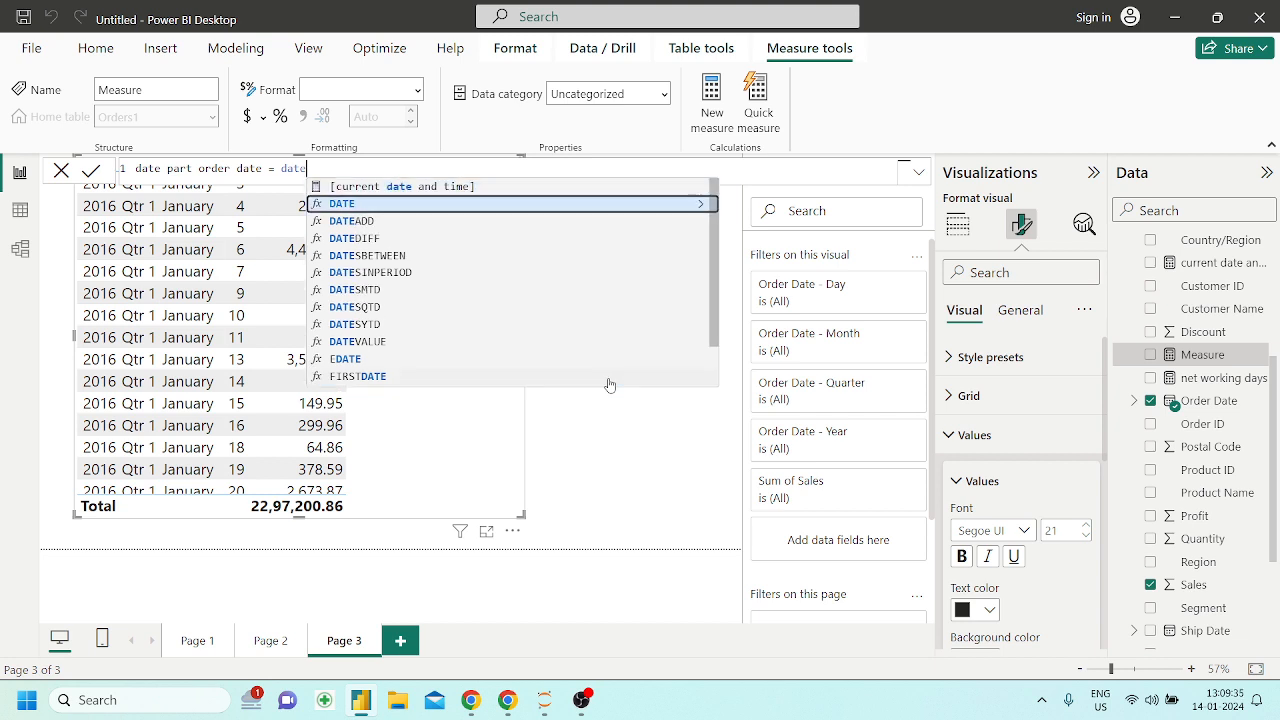
pyautogui.press('Up')
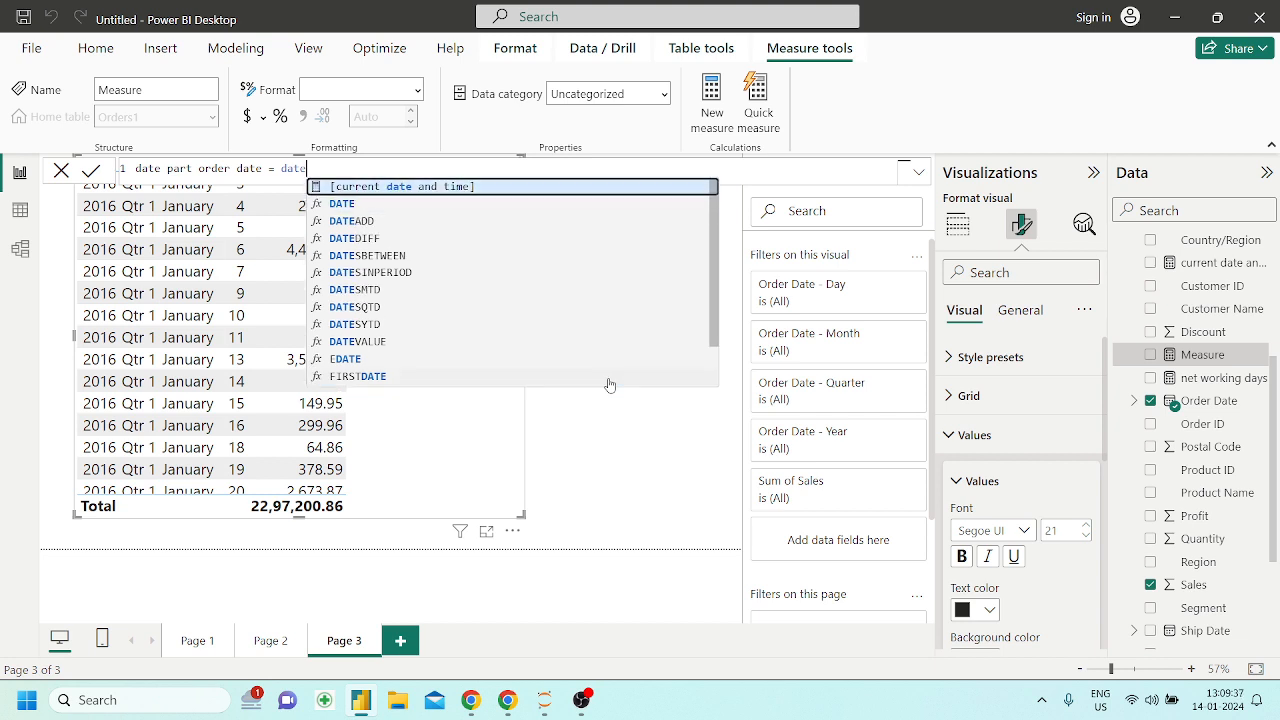
# Clear the expression of the date part order date measure and close the formula editing
pyautogui.click(667, 435)
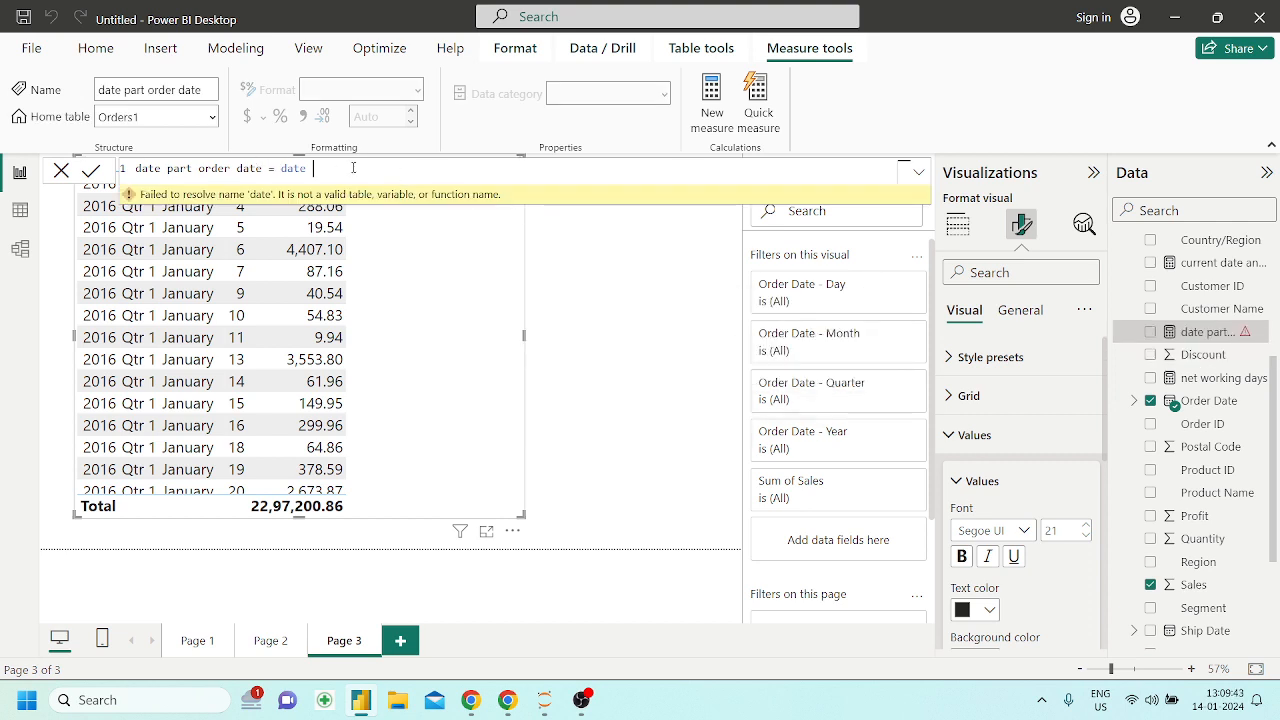
pyautogui.hotkey('ctrl', 'a')
pyautogui.press('BackSpace')
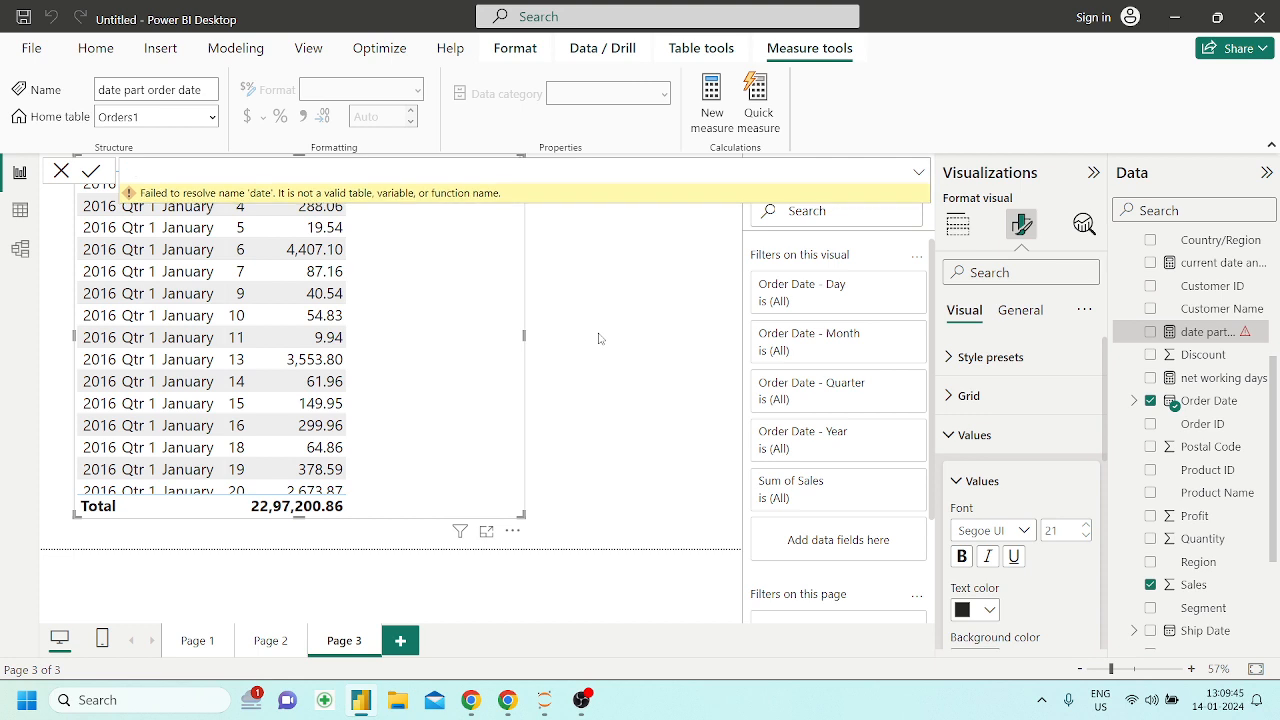
pyautogui.press('Return')
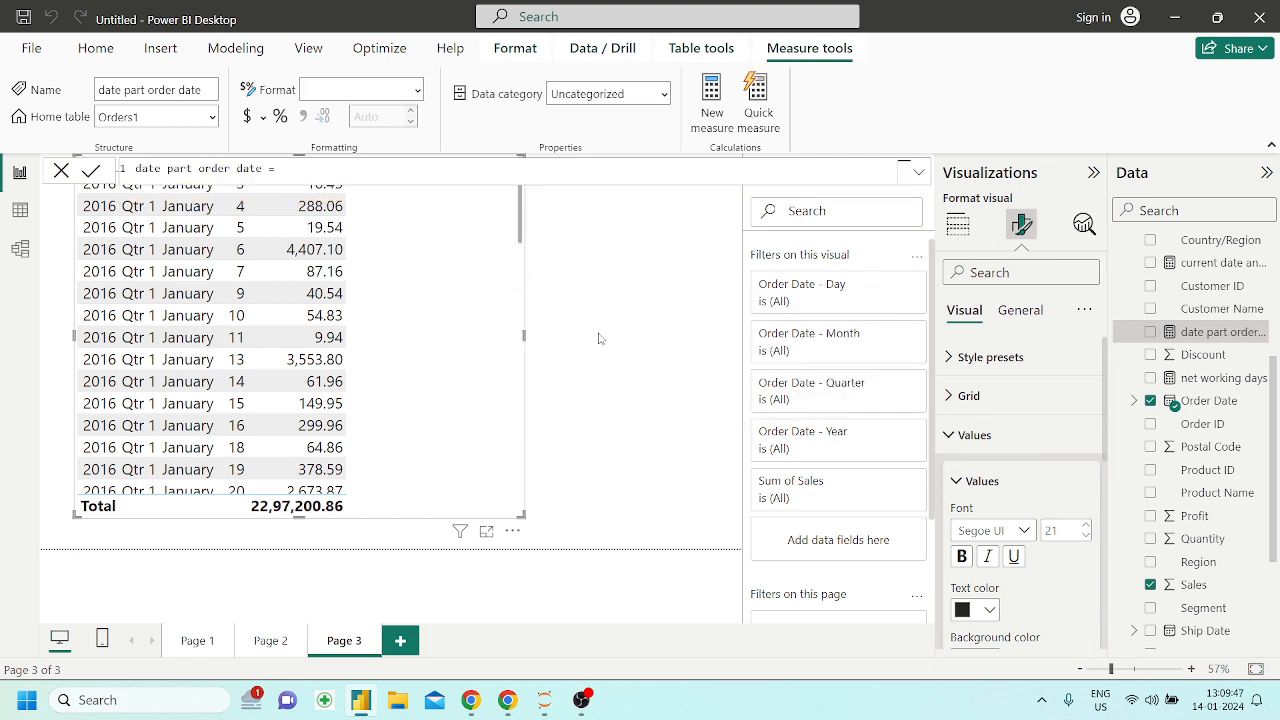
pyautogui.click(598, 292)
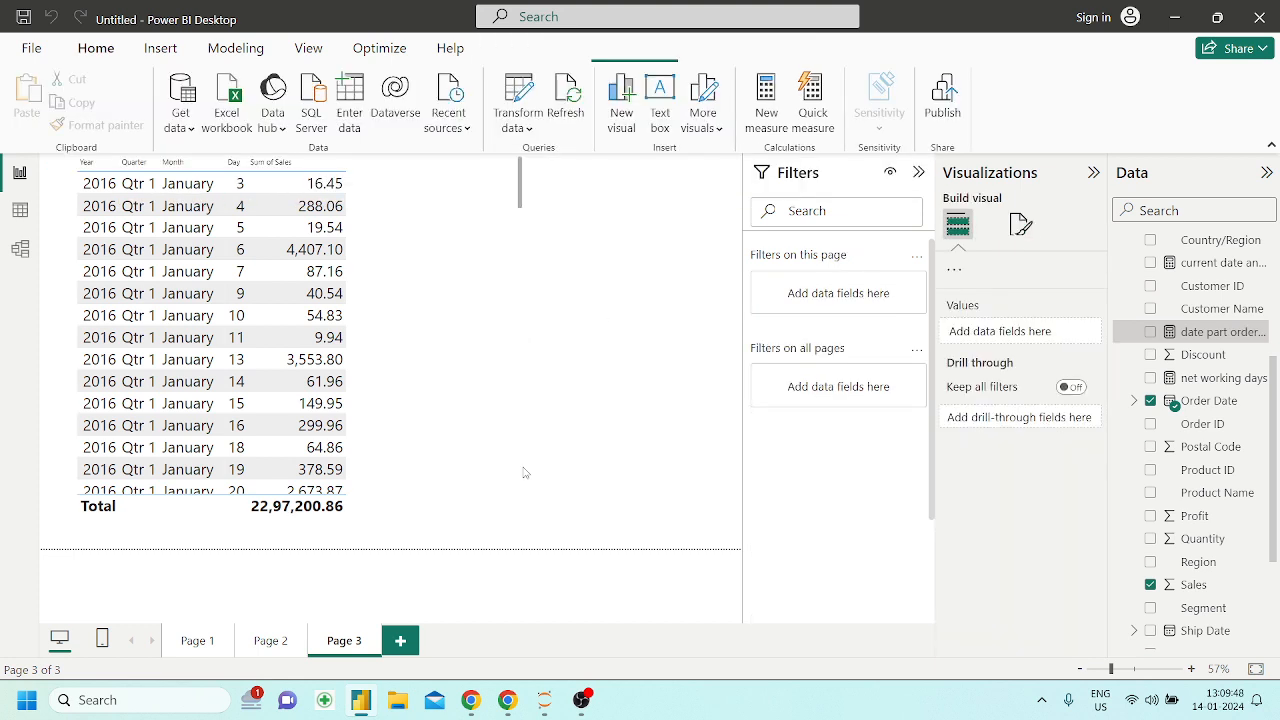
# Add a new report page and start a measure named quarter date with the QUARTER function
pyautogui.click(401, 640)
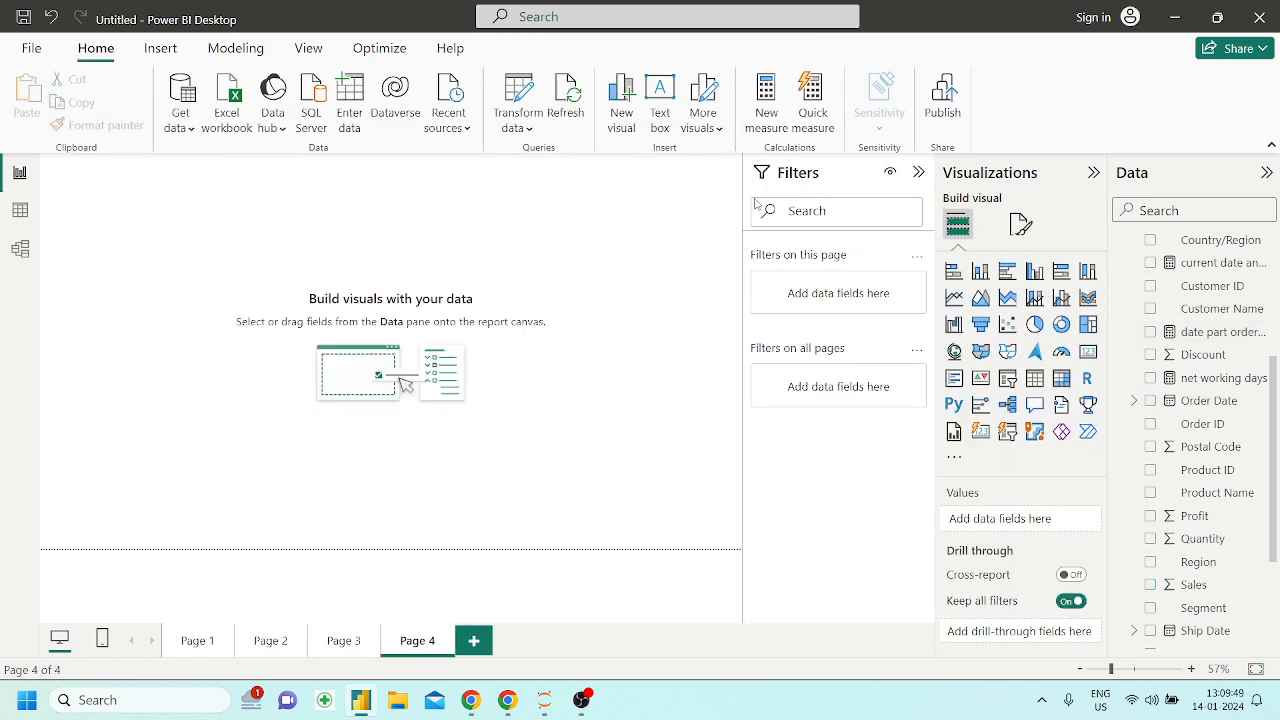
pyautogui.click(784, 115)
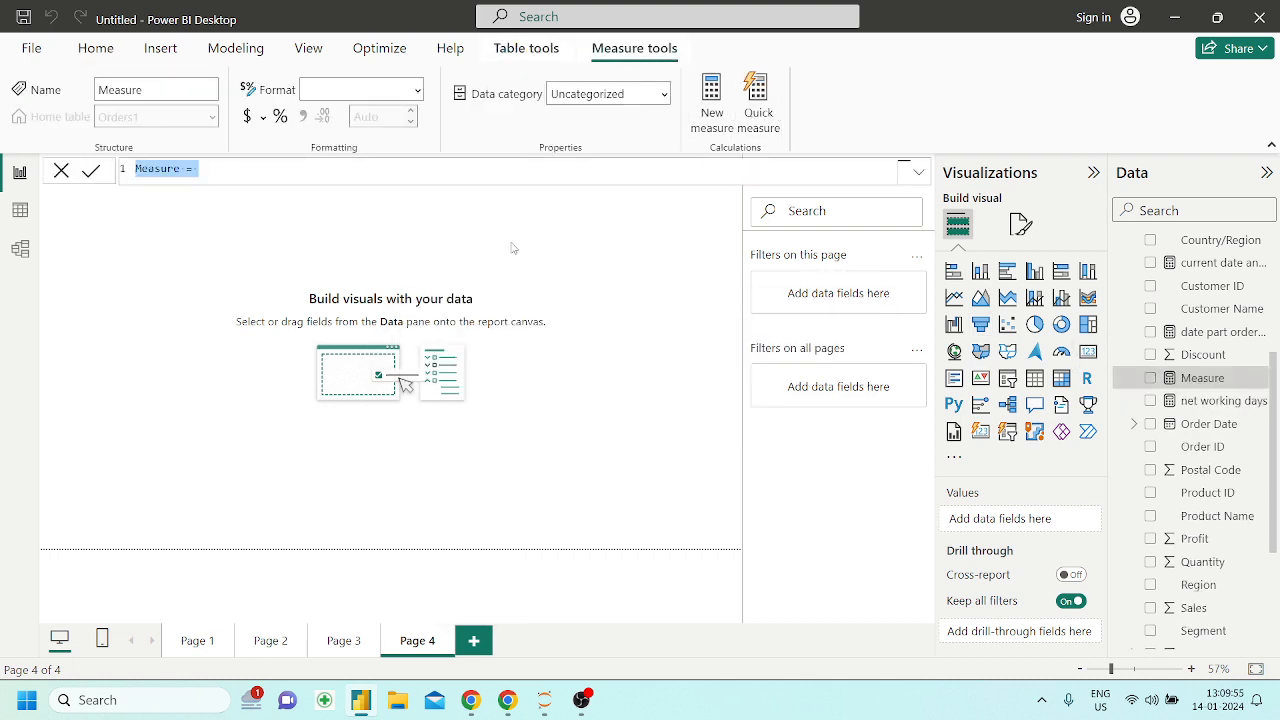
pyautogui.write('quarter ')
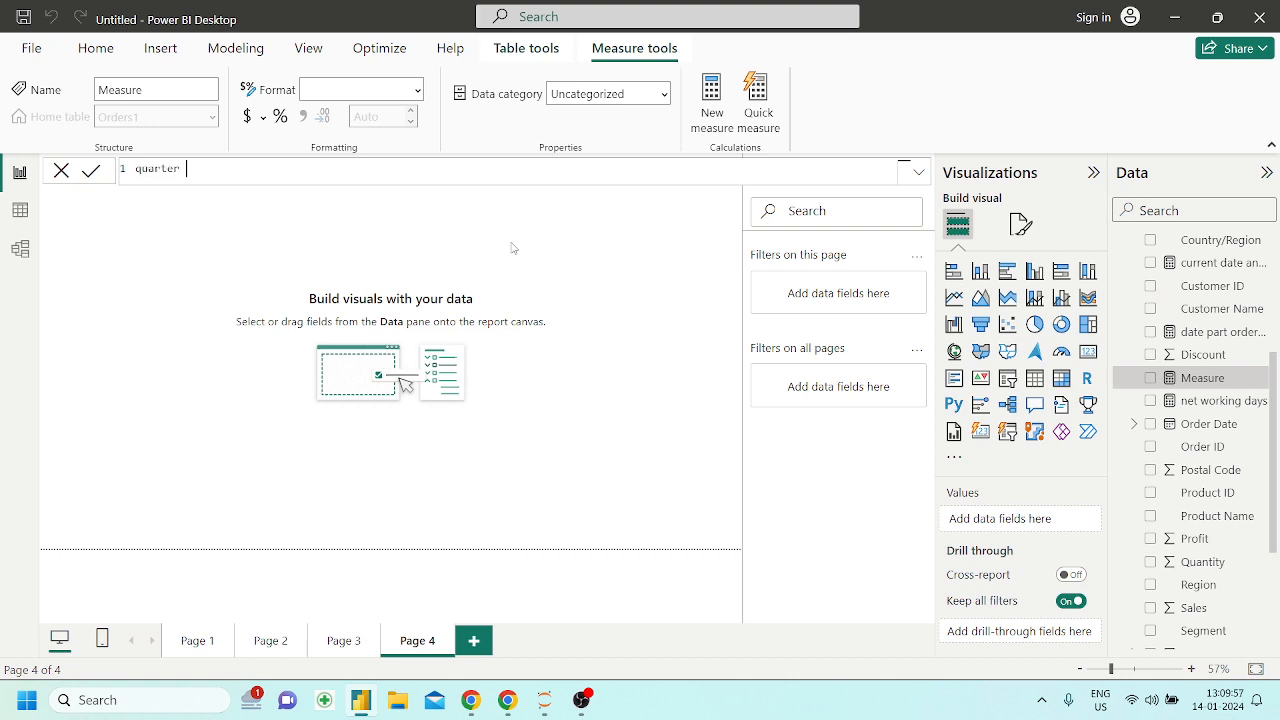
pyautogui.write('date = qua')
pyautogui.press('Tab')
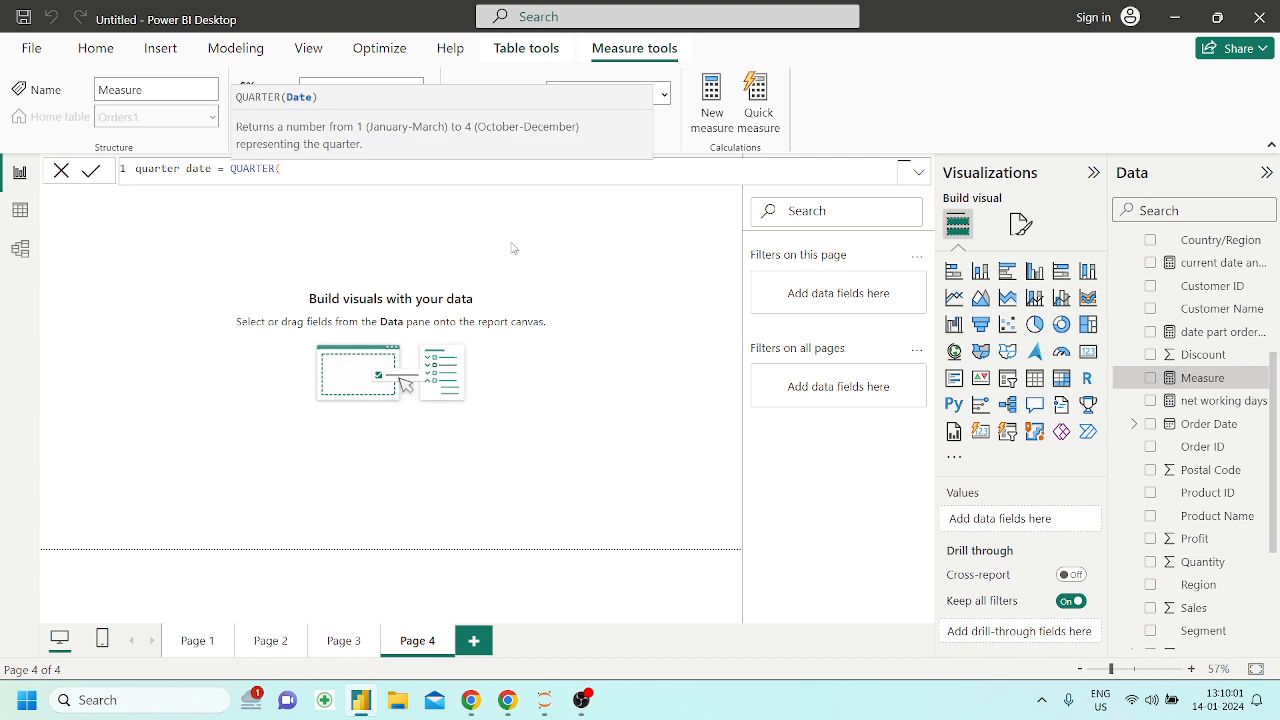
pyautogui.write('date')
pyautogui.press('Tab')
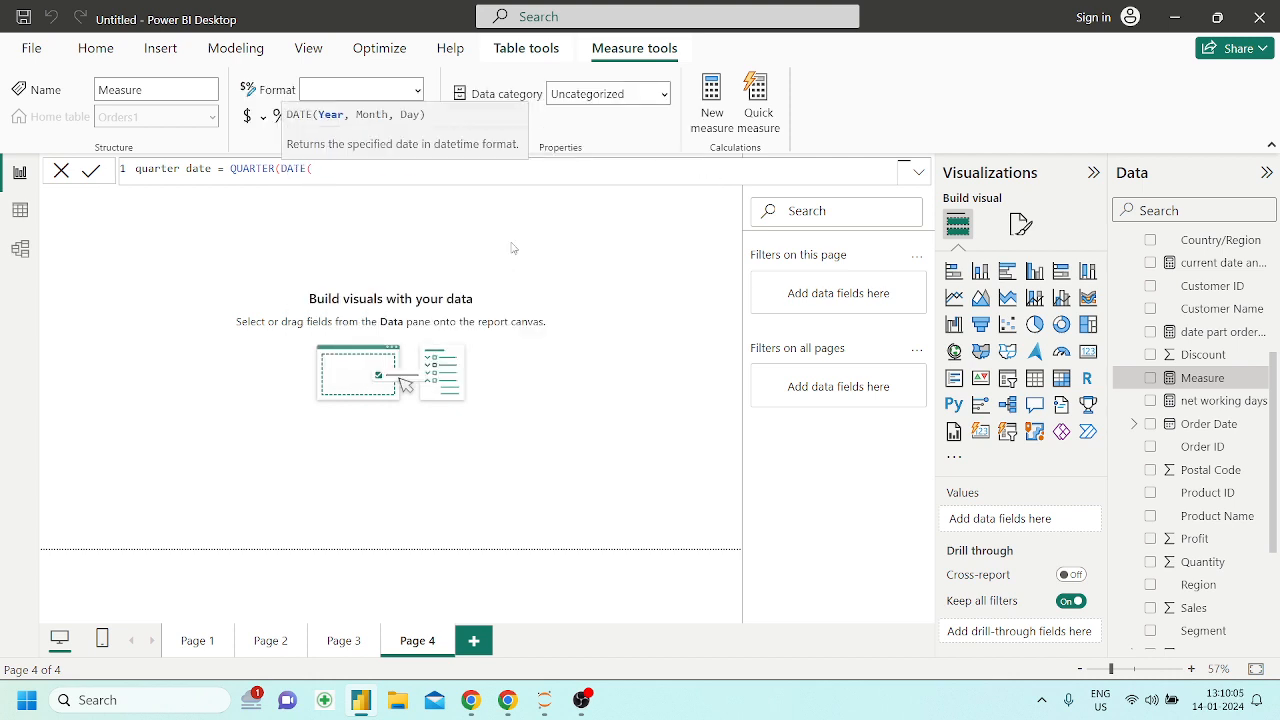
pyautogui.press('BackSpace')
pyautogui.press('BackSpace')
pyautogui.press('BackSpace')
pyautogui.press('BackSpace')
pyautogui.press('BackSpace')
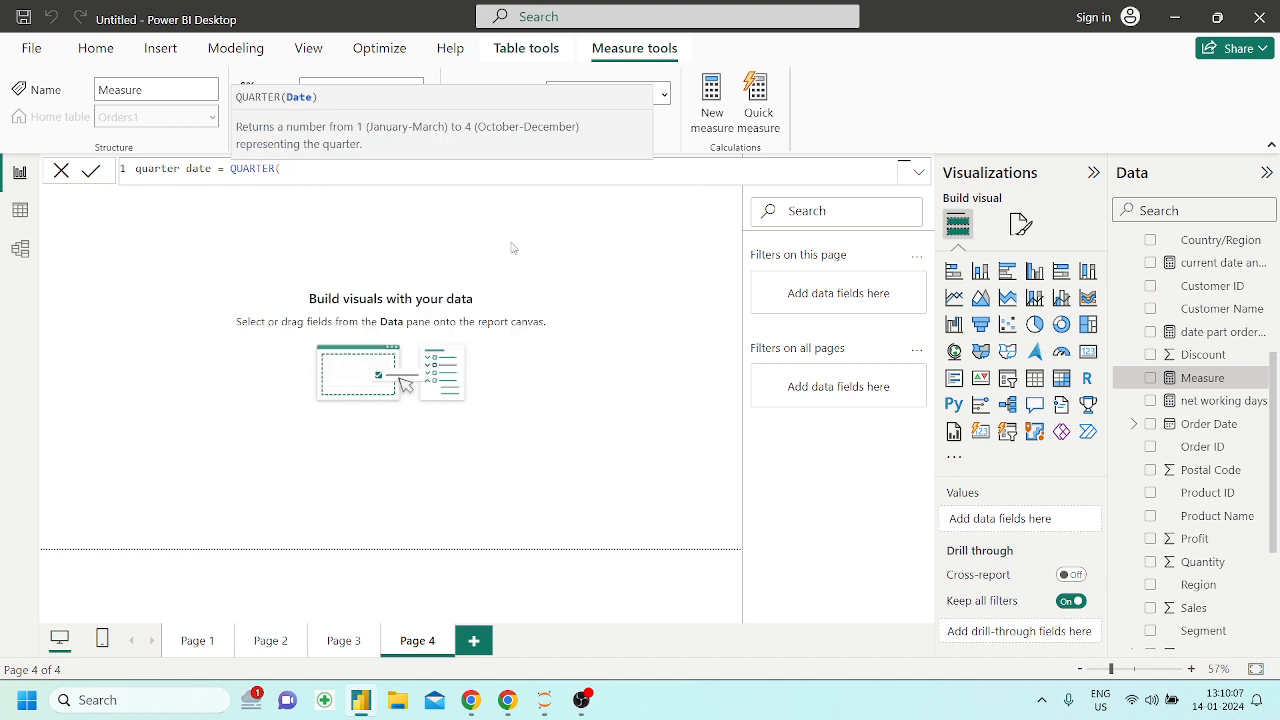
# Complete the measure as quarter date = QUARTER(now()) and place it on the Page 4 canvas as a visual
pyautogui.write('now(')
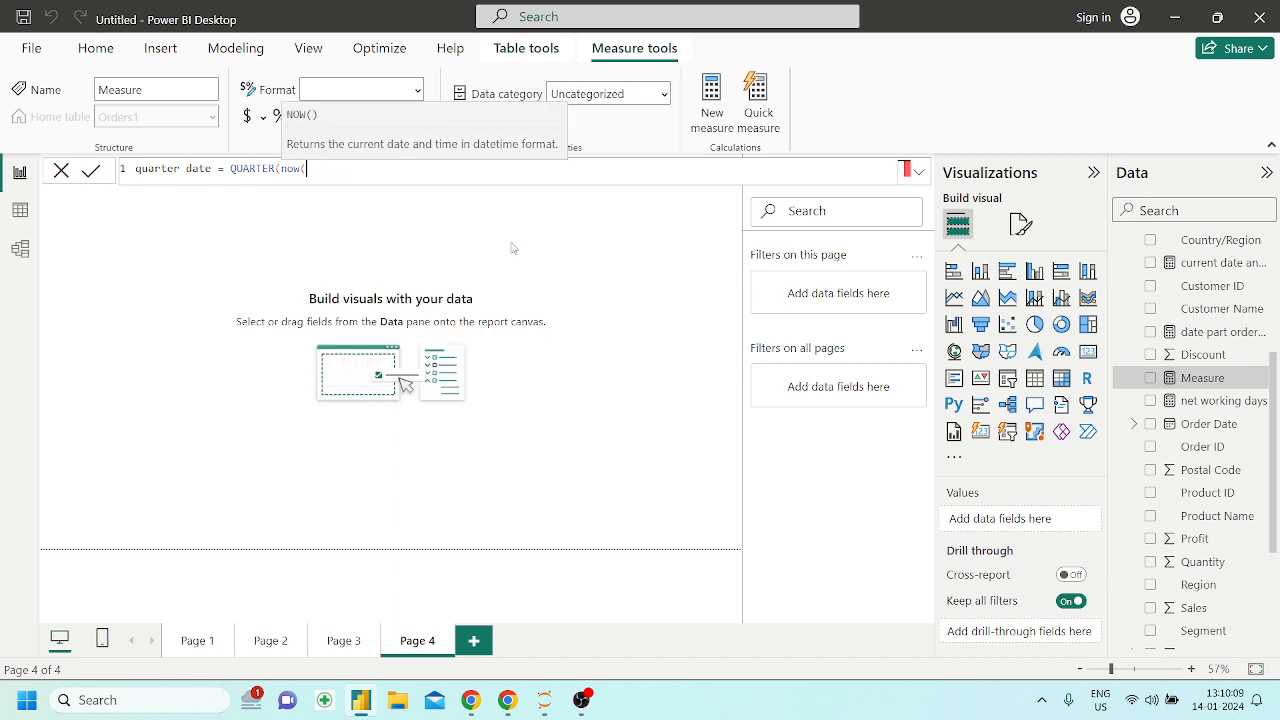
pyautogui.write('))')
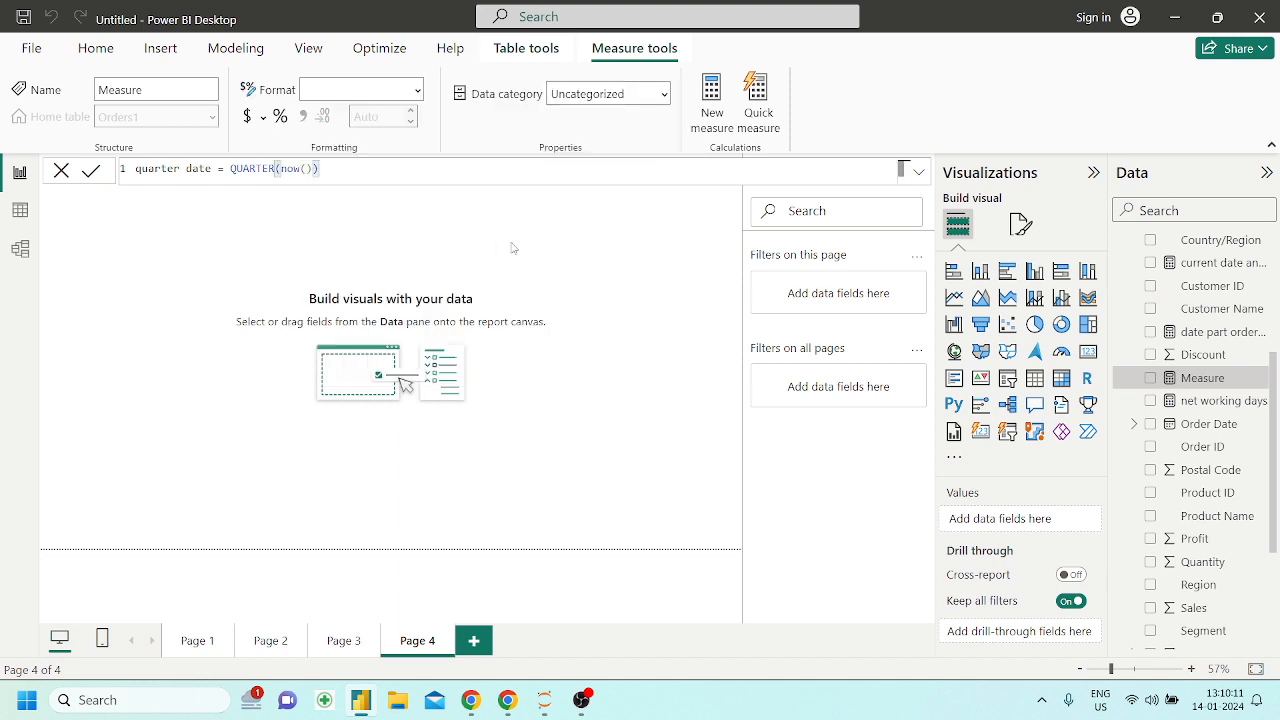
pyautogui.press('Return')
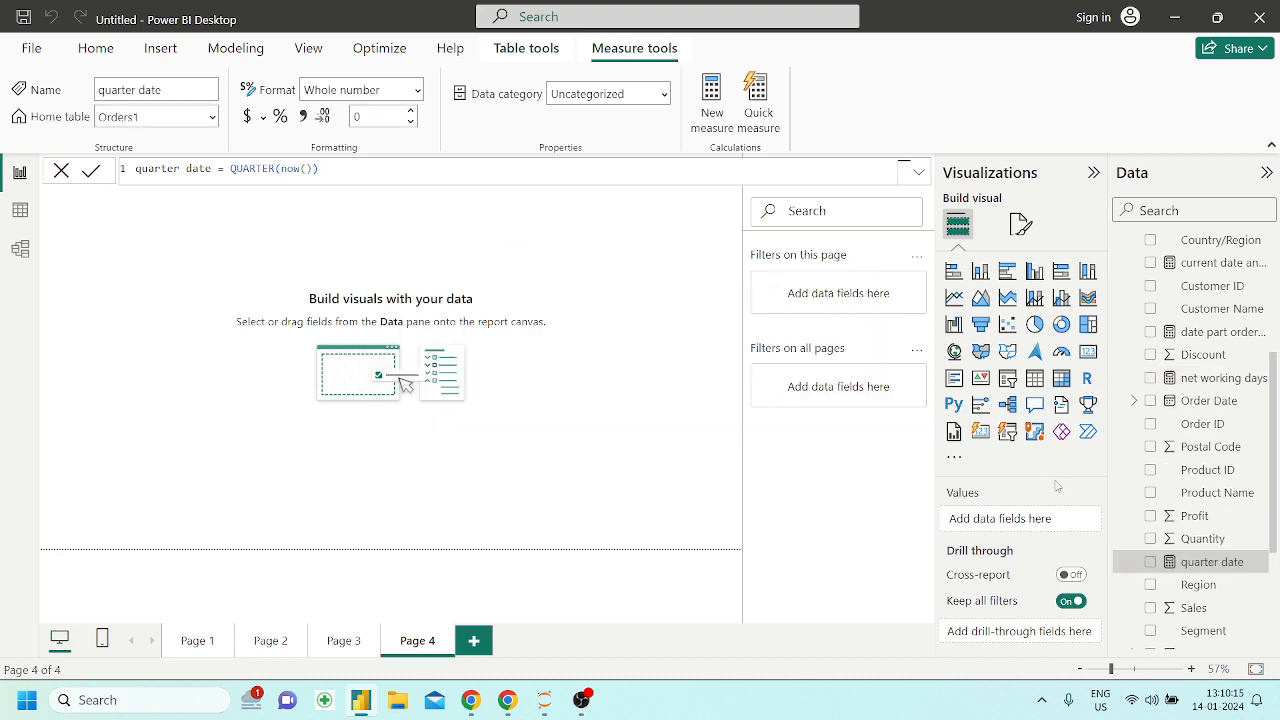
pyautogui.moveTo(1186, 563); pyautogui.dragTo(454, 277)
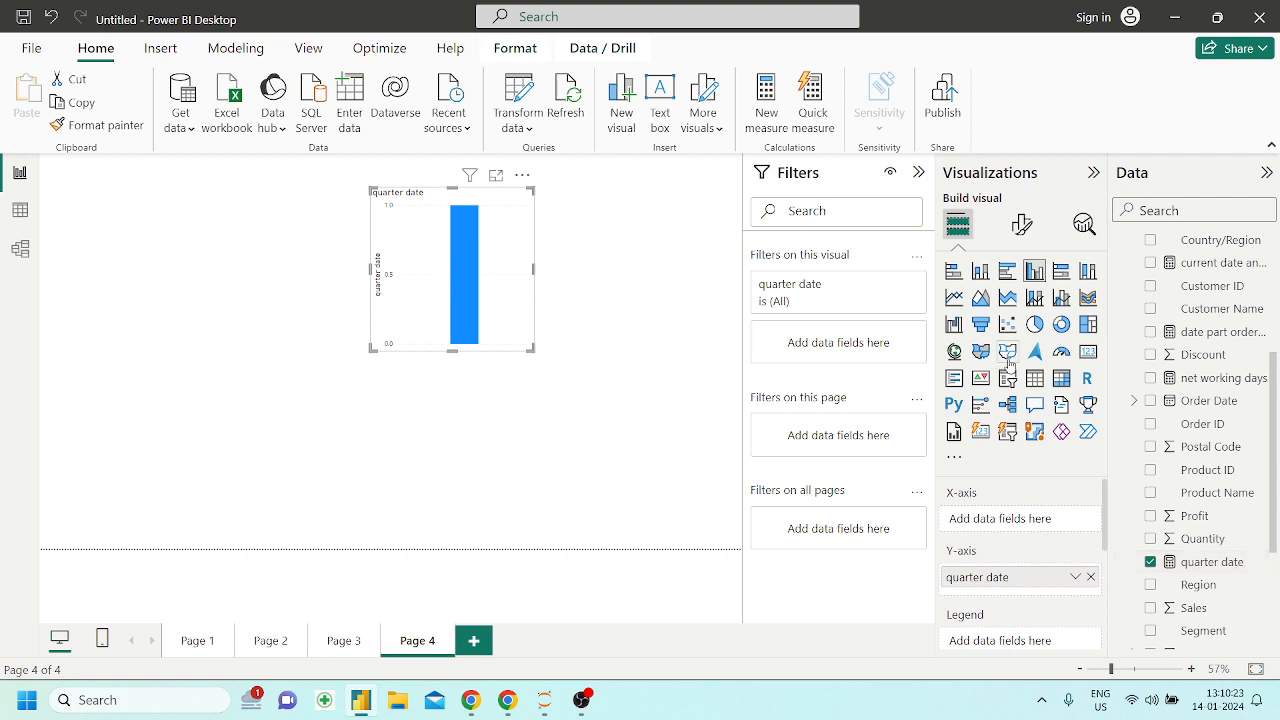
# Convert the quarter date column chart to a card and move it a little lower toward the canvas's left side
pyautogui.click(1088, 352)
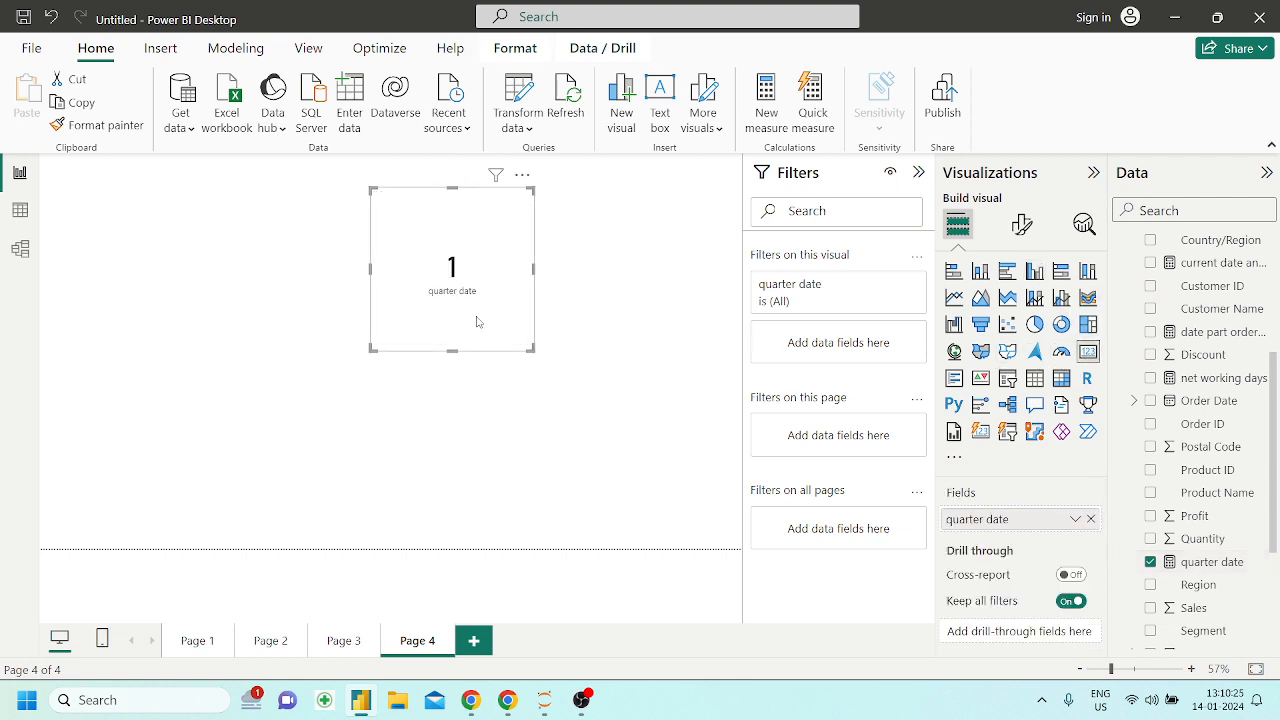
pyautogui.moveTo(477, 323); pyautogui.dragTo(343, 343)
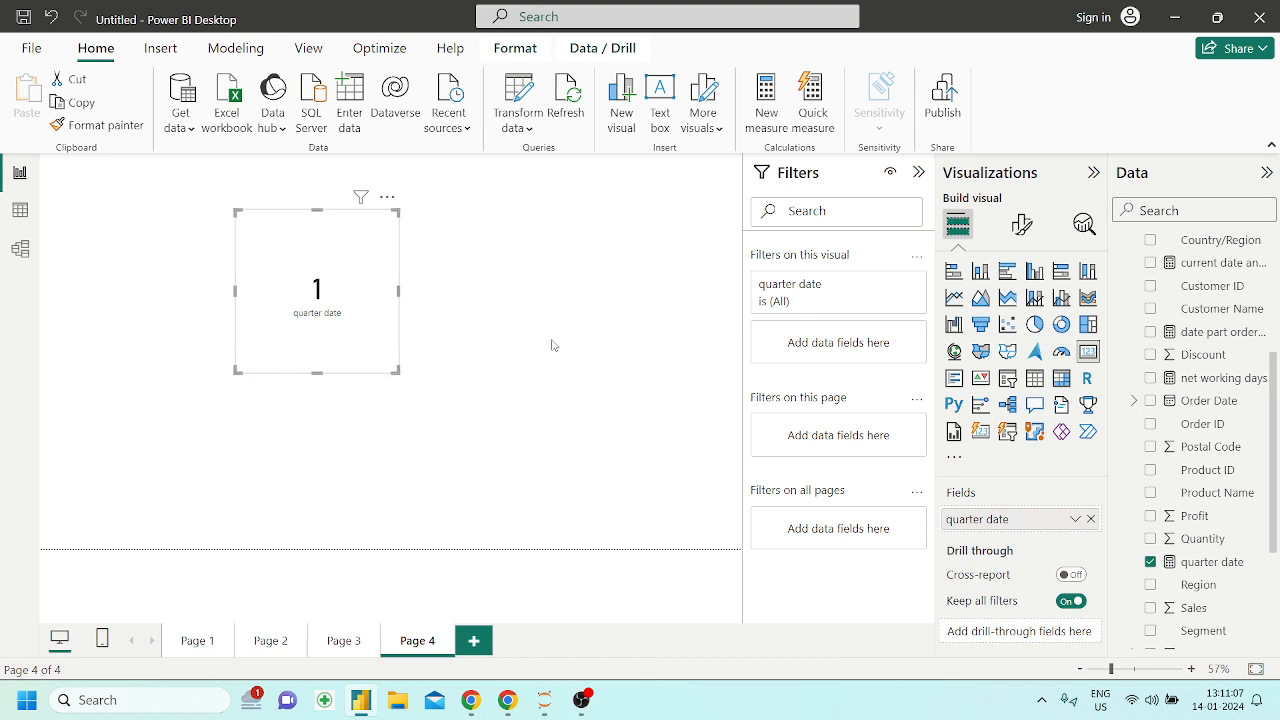
pyautogui.click(486, 340)
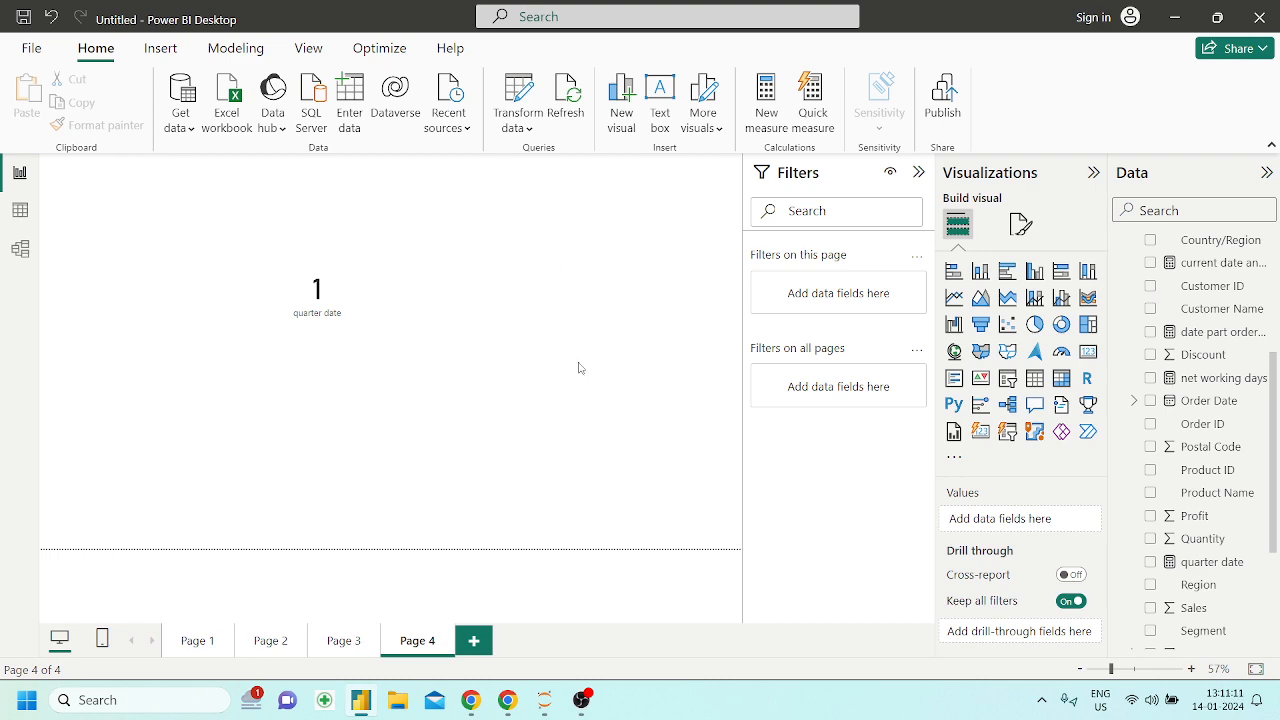
# Switch to the Powerbi_DAX notebook in Chrome and read the SECOND function's description, syntax and example
pyautogui.click(451, 560)
pyautogui.scroll(-4, 451, 541)
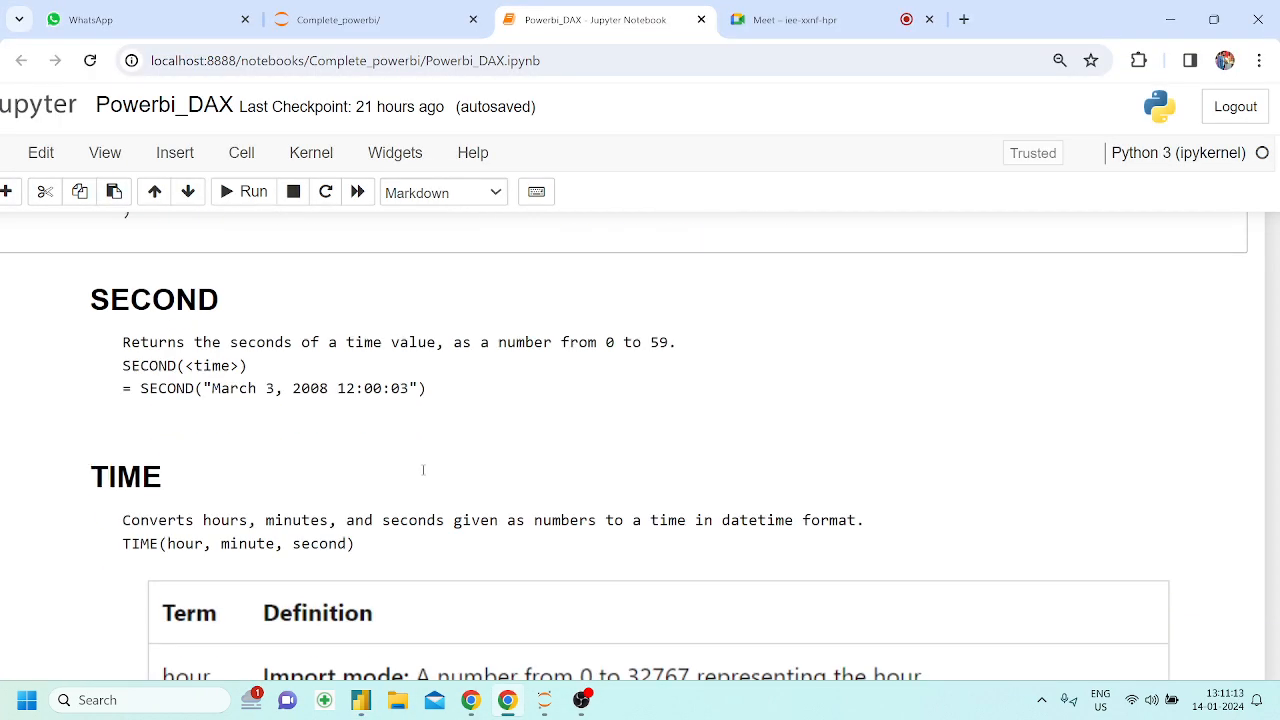
pyautogui.doubleClick(214, 280)
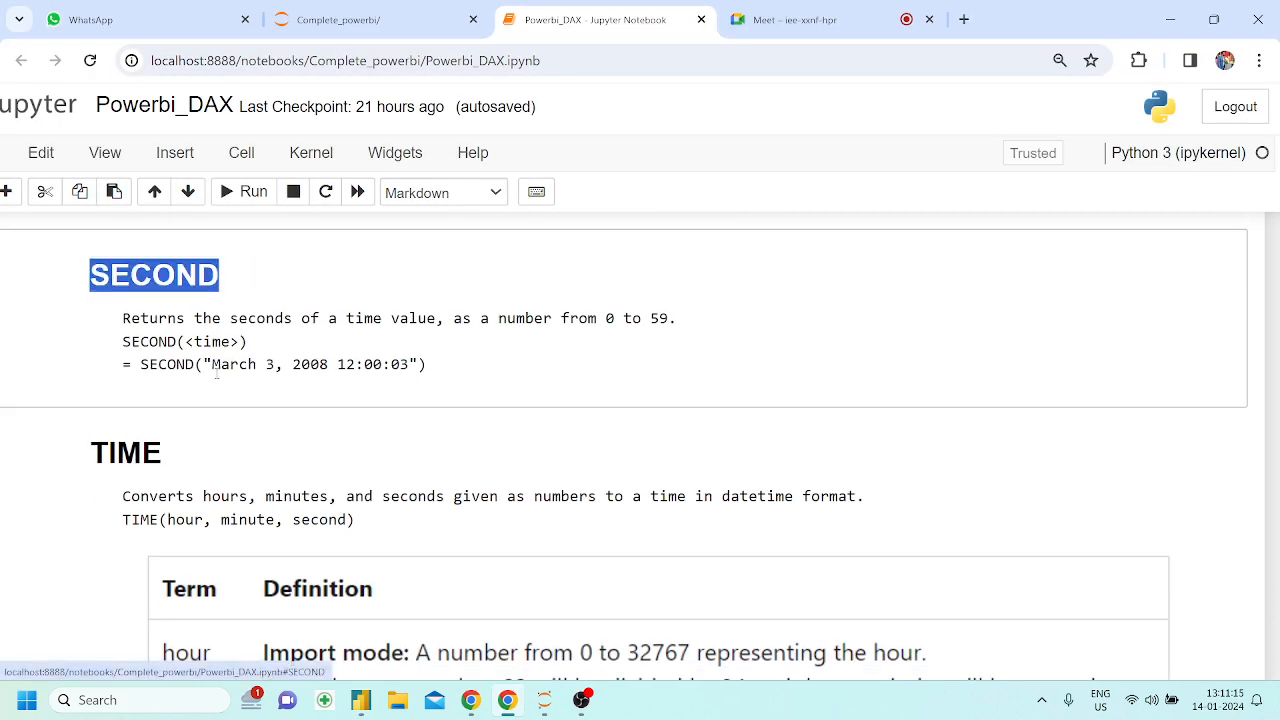
pyautogui.moveTo(187, 368); pyautogui.dragTo(409, 371)
pyautogui.click(408, 373)
pyautogui.scroll(-1, 408, 373)
pyautogui.scroll(-1, 408, 373)
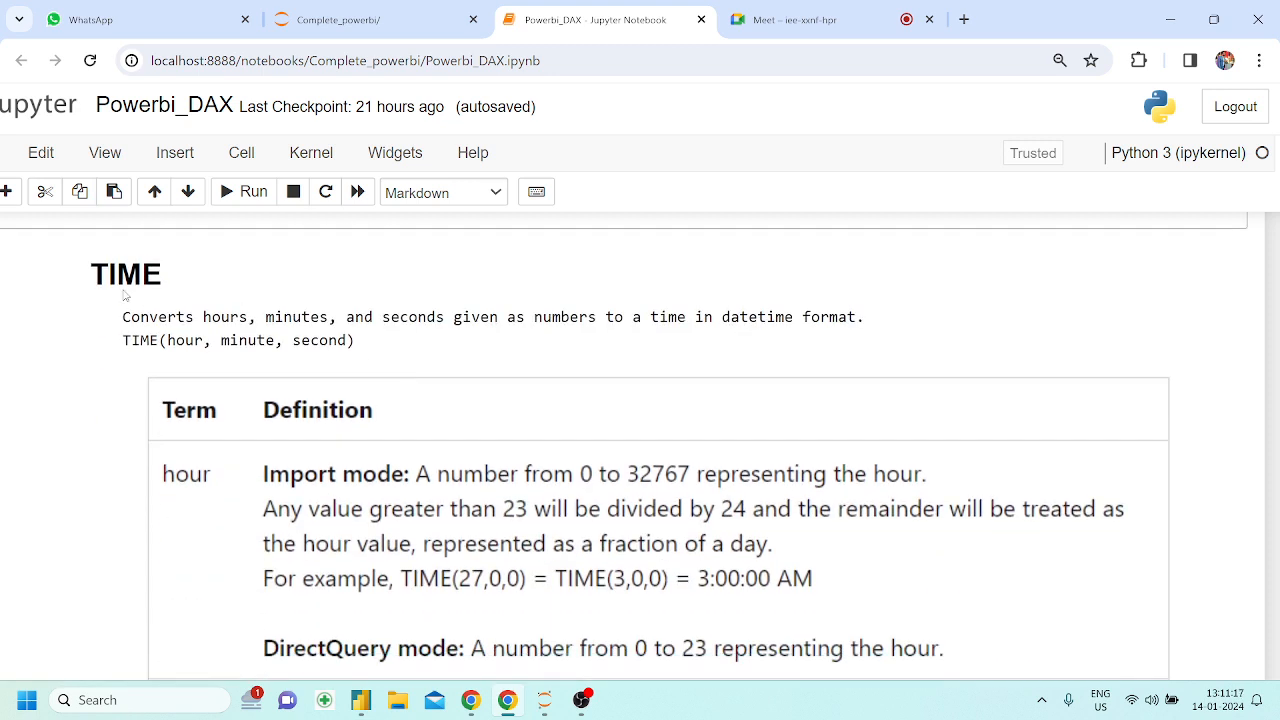
# Read the TIME function's syntax and the definitions of its hour, minute and second arguments
pyautogui.moveTo(91, 274); pyautogui.dragTo(142, 274)
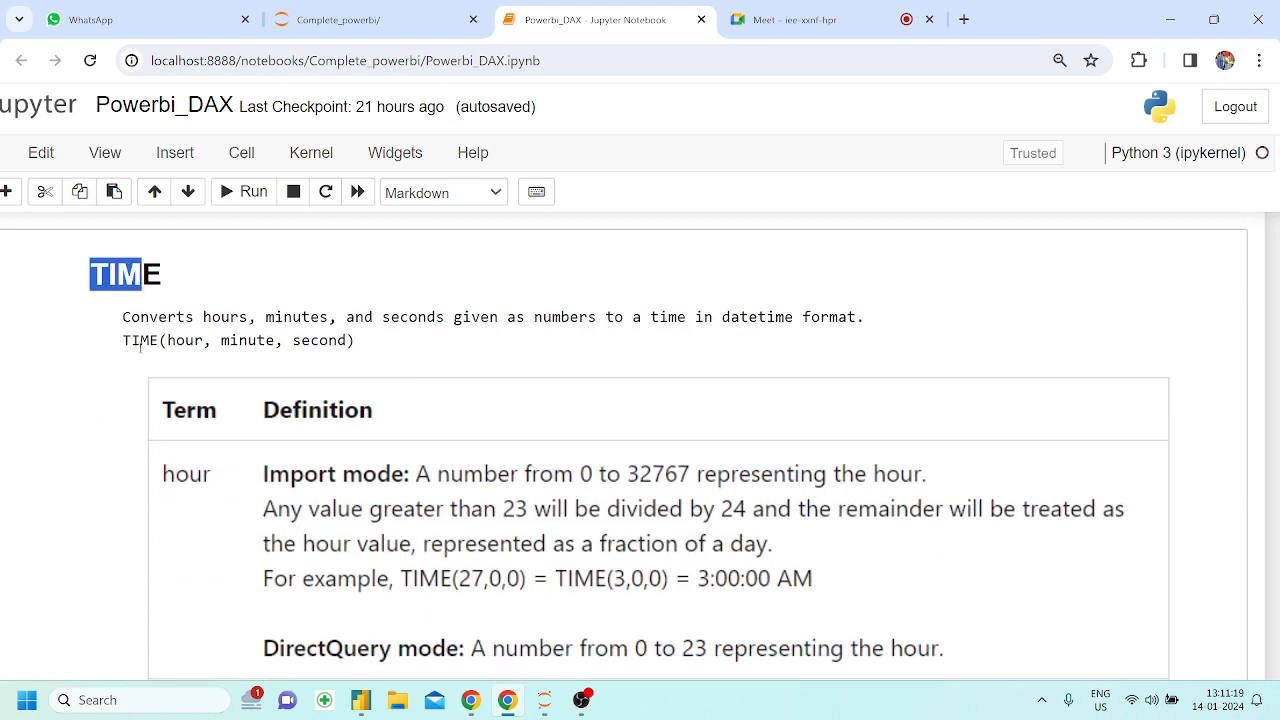
pyautogui.moveTo(140, 340); pyautogui.dragTo(306, 345)
pyautogui.click(369, 349)
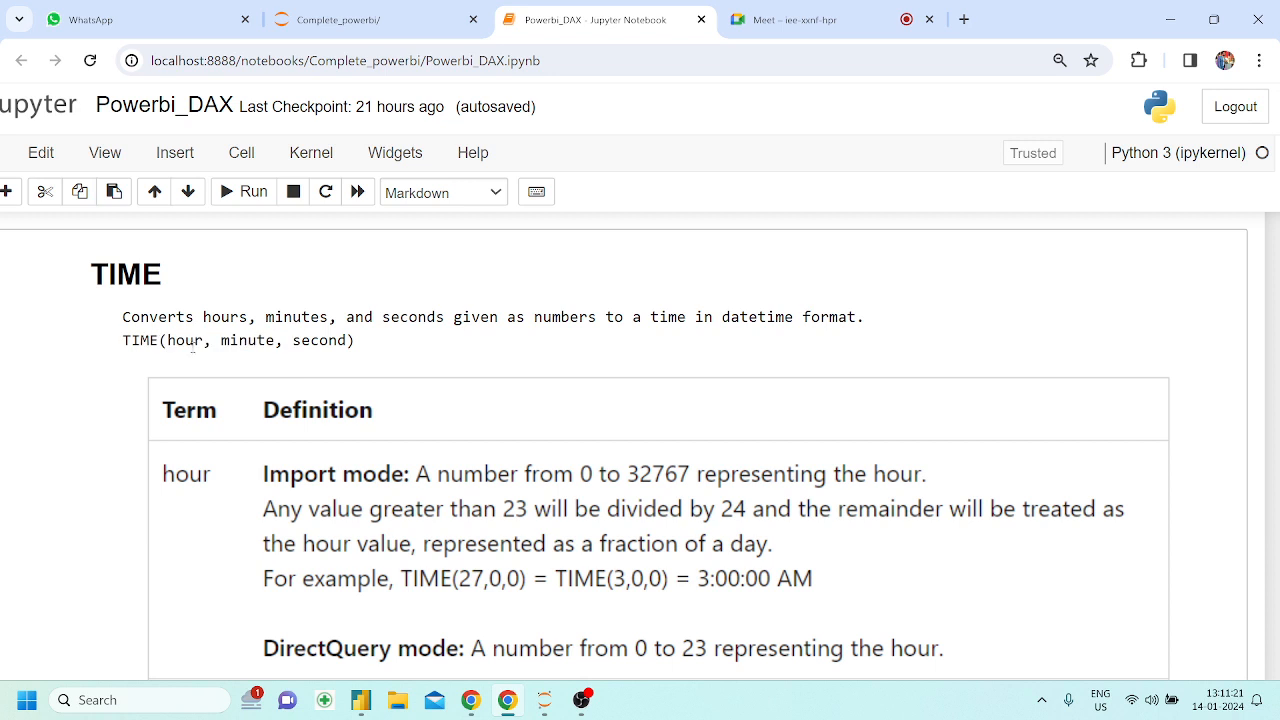
pyautogui.moveTo(166, 340); pyautogui.dragTo(270, 340)
pyautogui.click(360, 353)
pyautogui.scroll(-1, 360, 353)
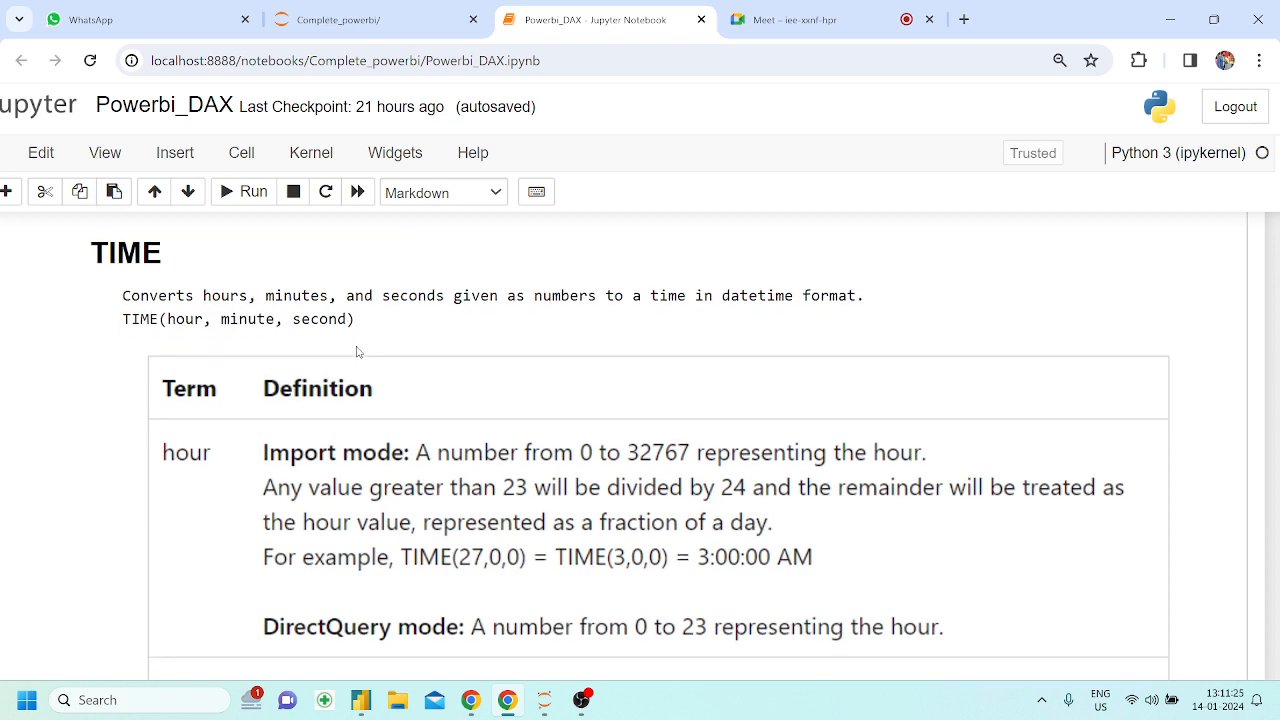
pyautogui.scroll(-1, 357, 351)
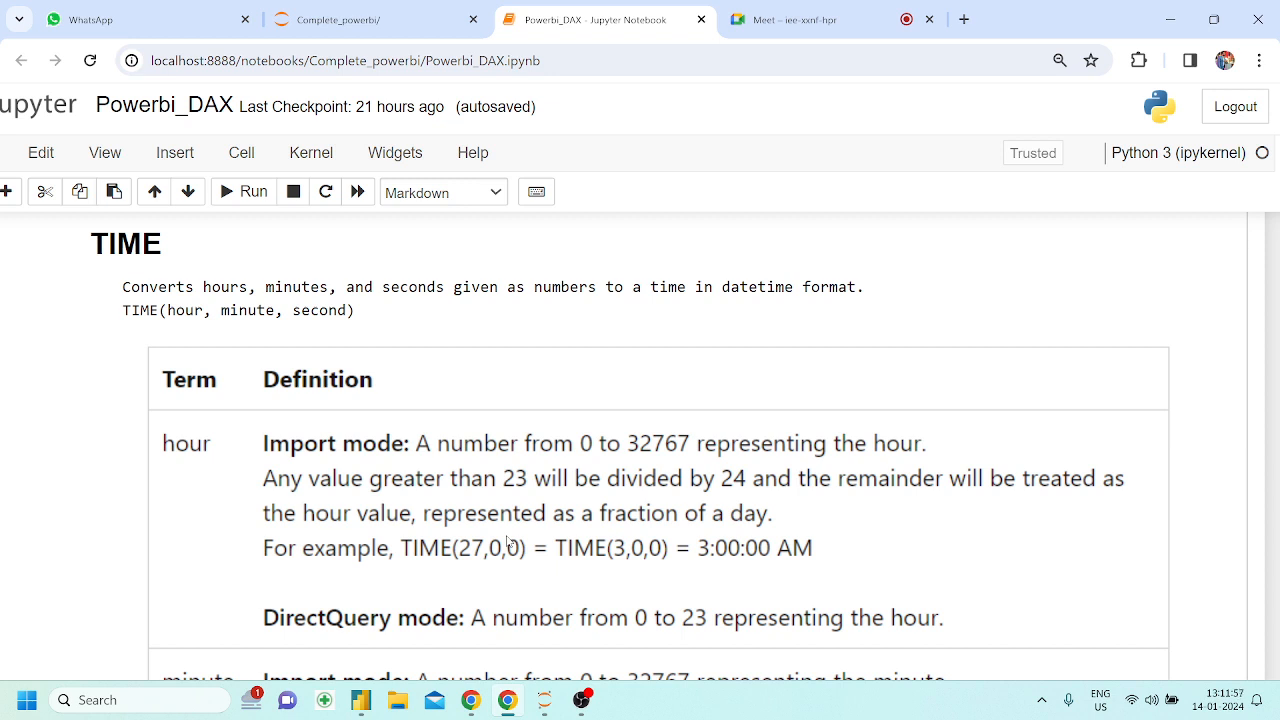
pyautogui.scroll(-1, 507, 541)
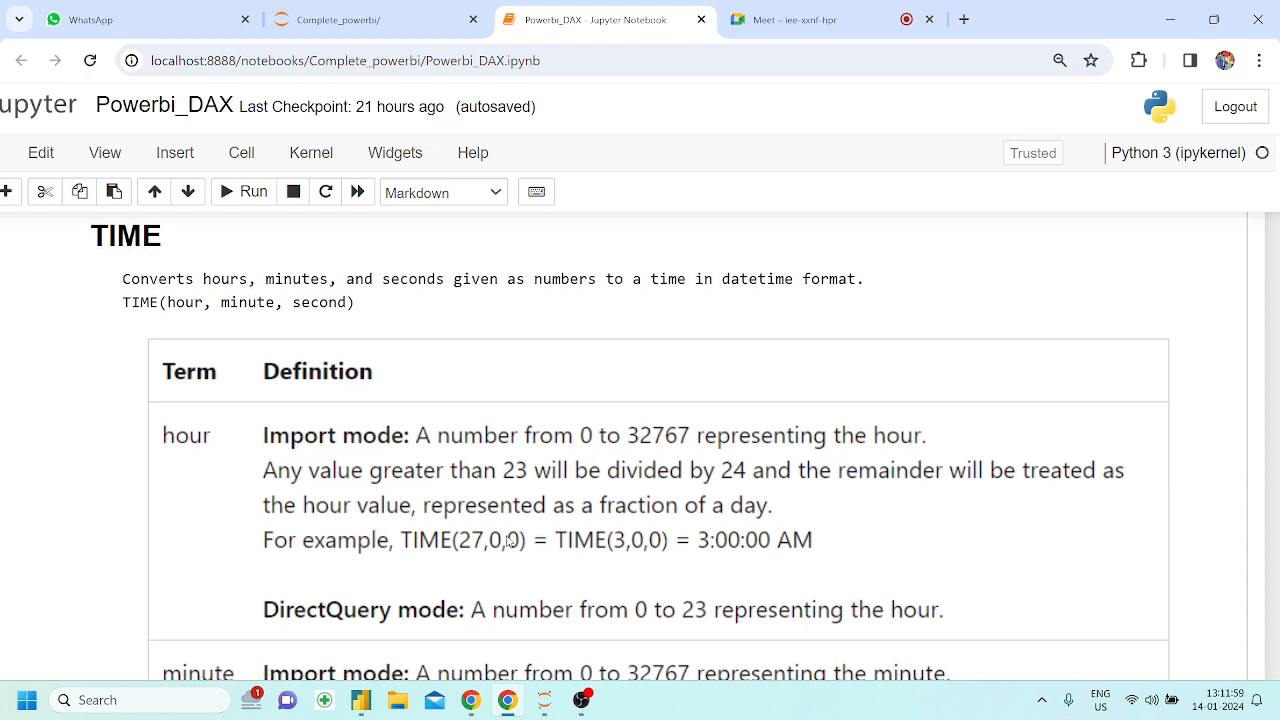
pyautogui.scroll(-2, 393, 493)
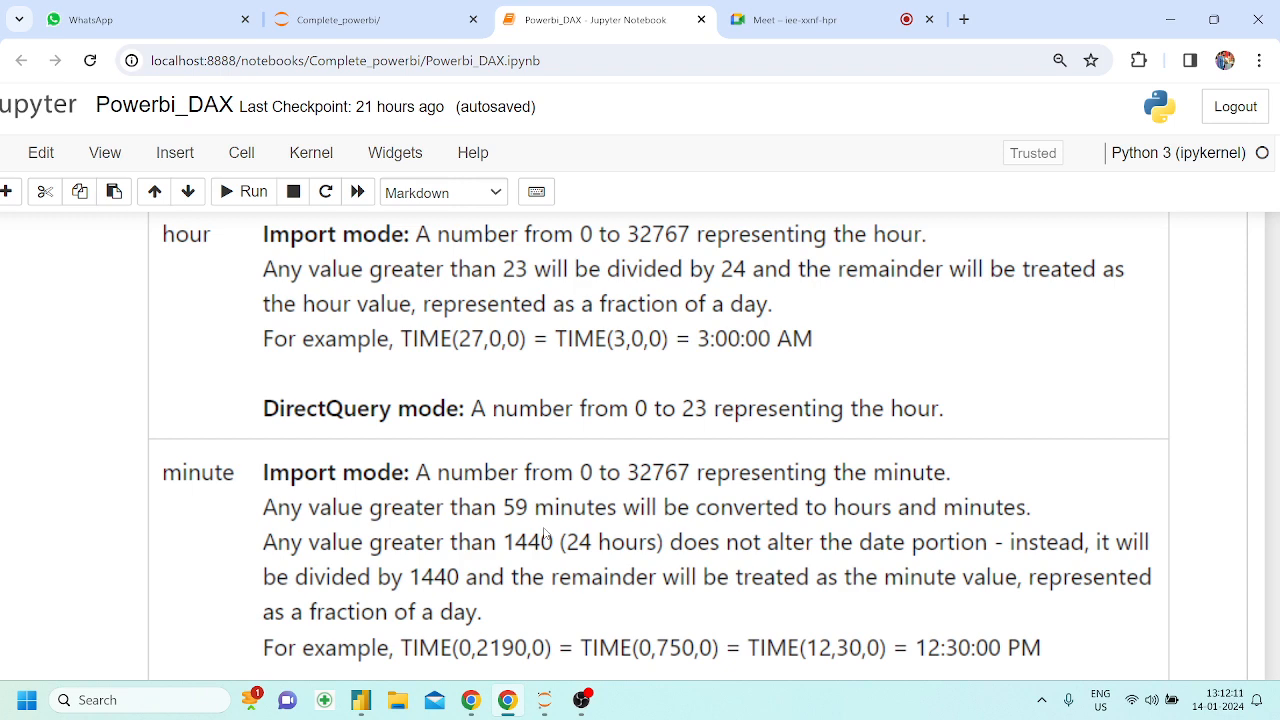
pyautogui.scroll(-2, 545, 537)
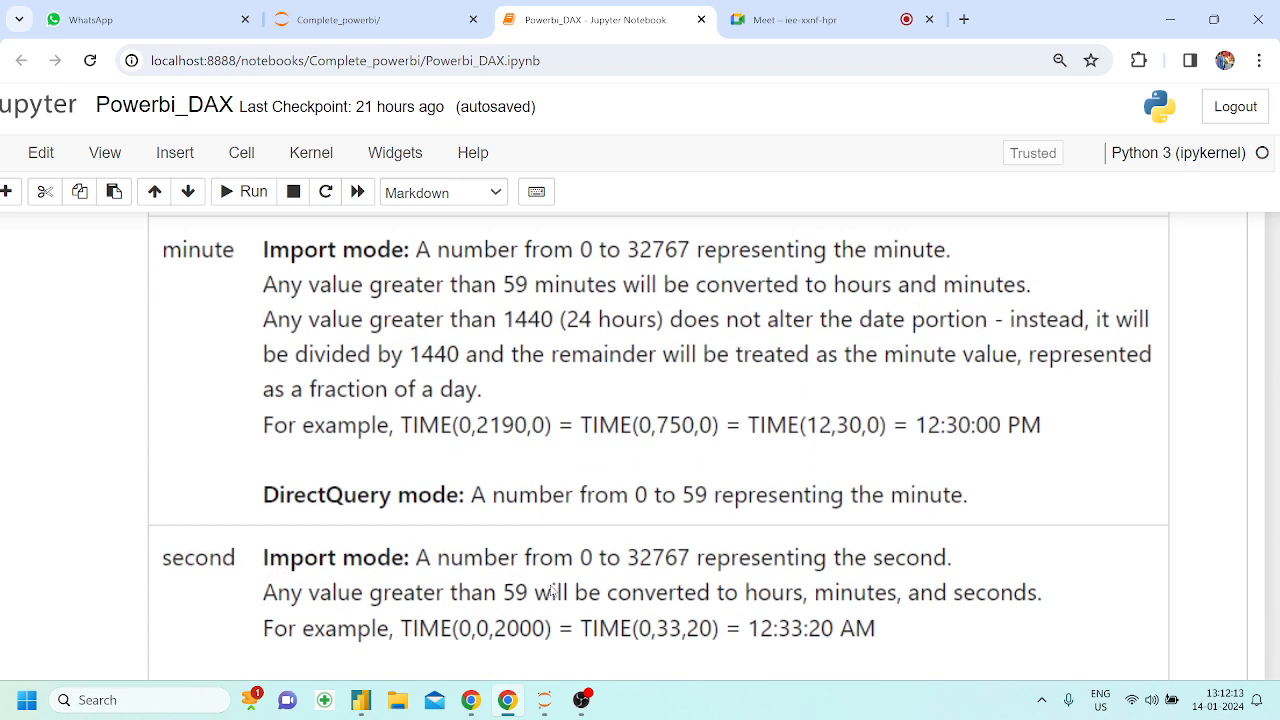
pyautogui.scroll(4, 551, 590)
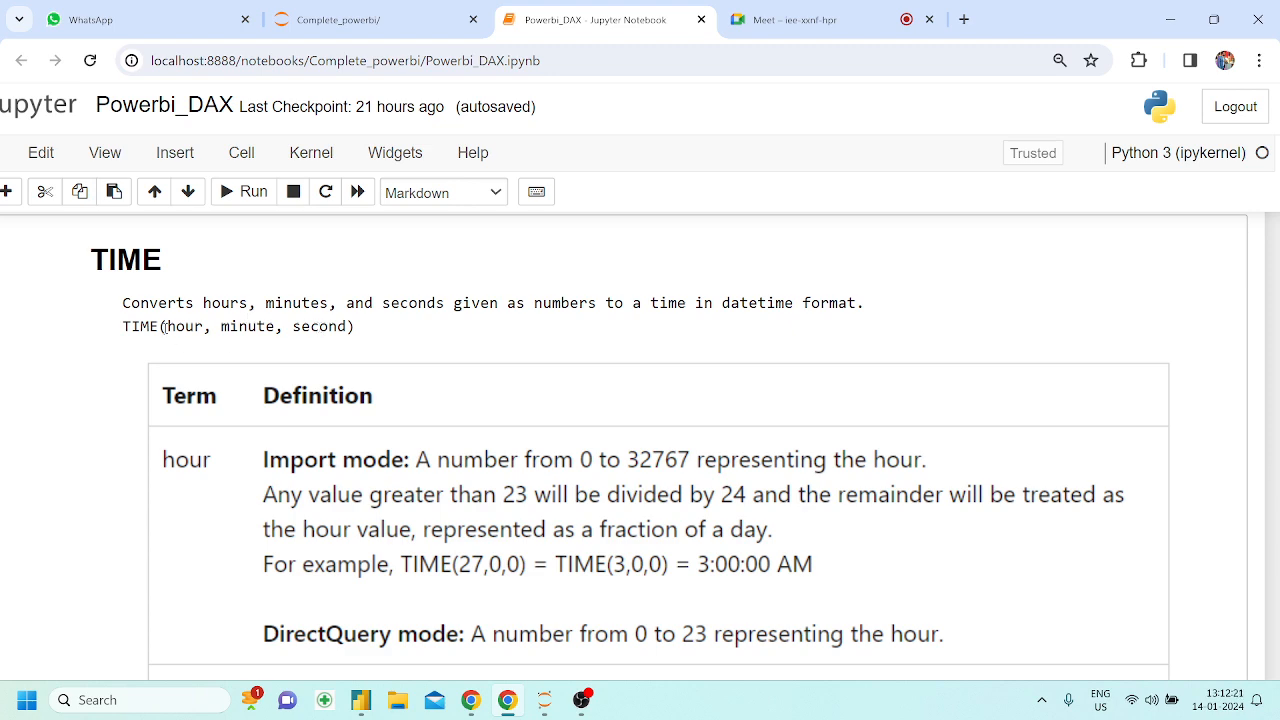
pyautogui.scroll(-12, 378, 345)
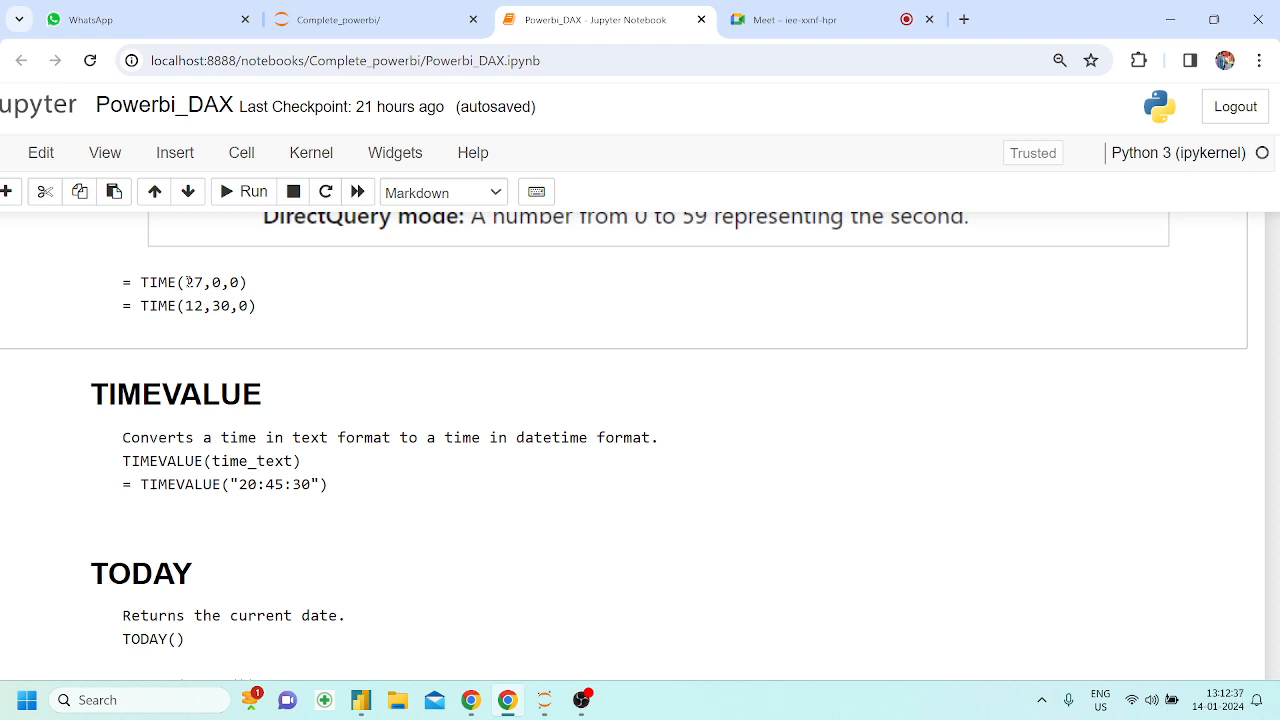
# Copy the TIME(27,0,0) example from the notebook and paste it as the expression of a new measure in Power BI Desktop
pyautogui.moveTo(250, 283); pyautogui.dragTo(140, 283)
pyautogui.hotkey('ctrl', 'c')
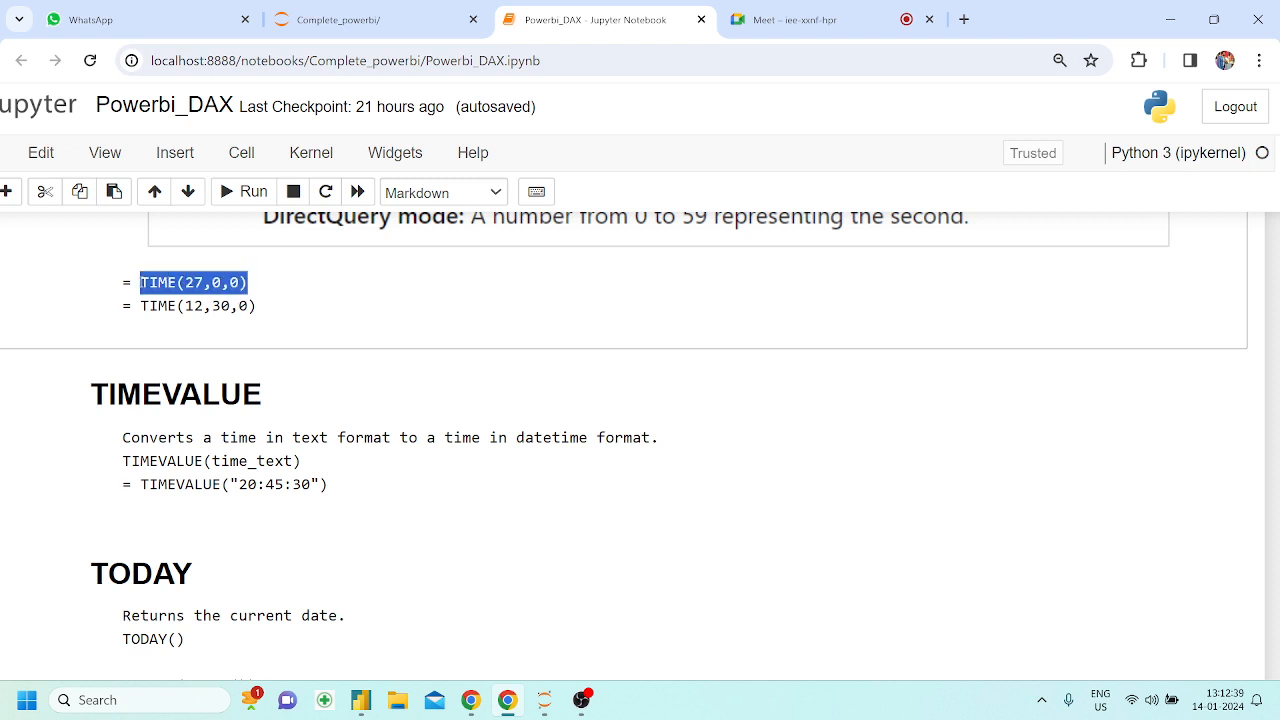
pyautogui.click(361, 700)
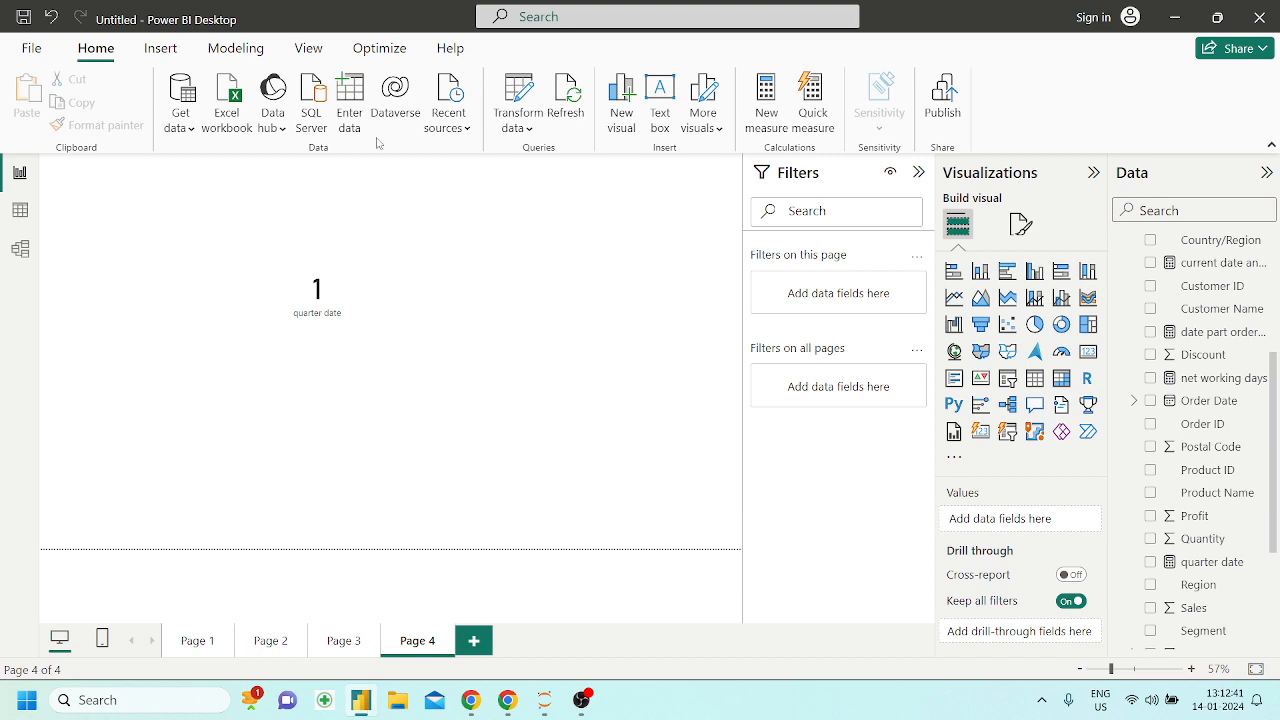
pyautogui.click(767, 120)
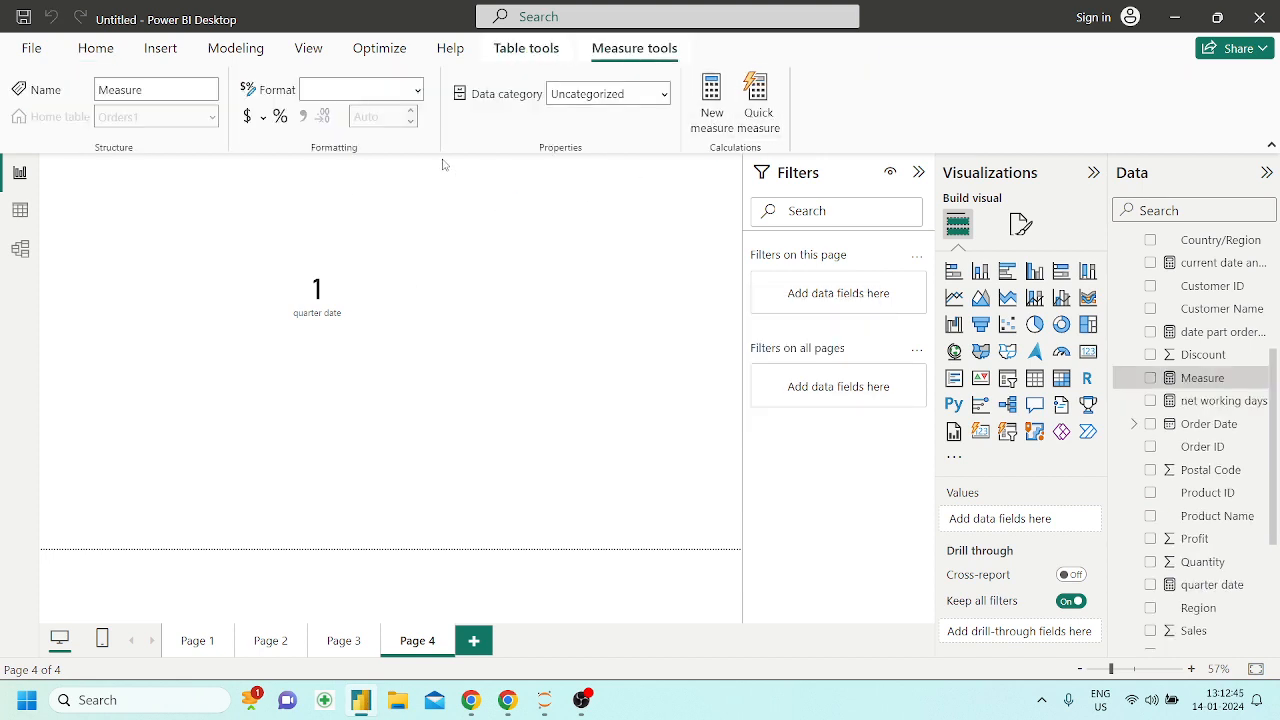
pyautogui.press('BackSpace')
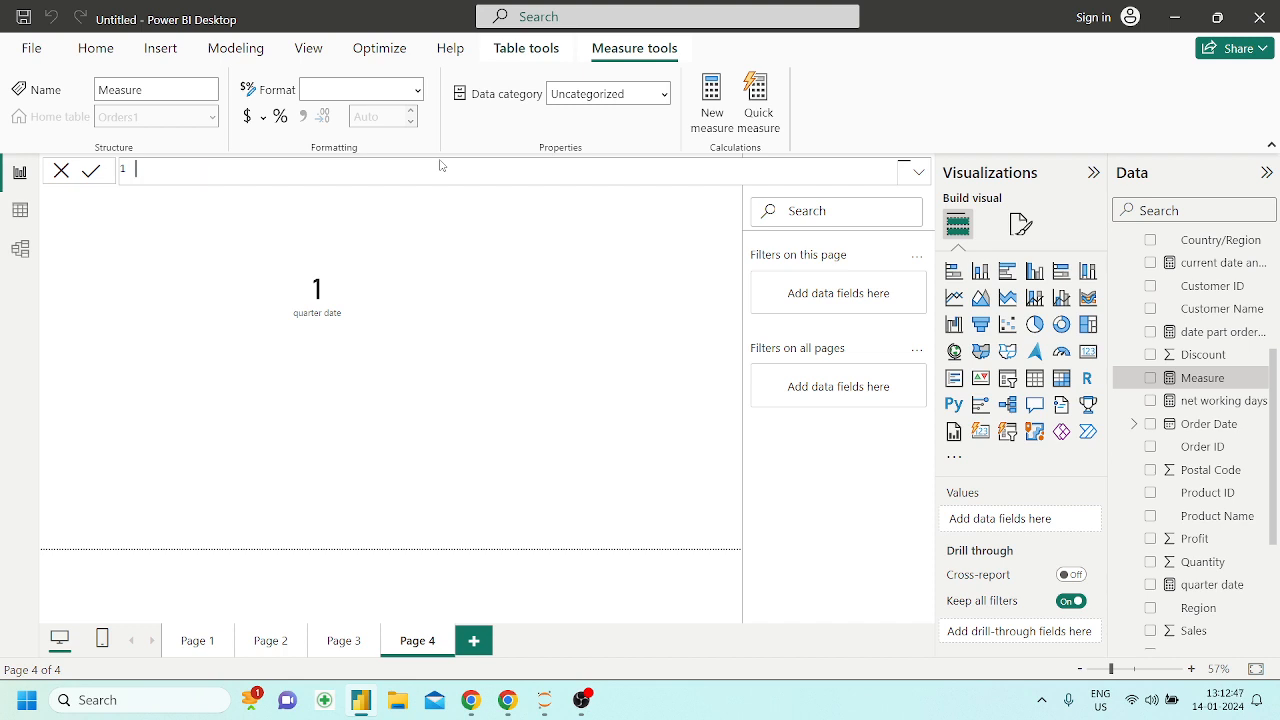
pyautogui.hotkey('ctrl', 'v')
# Complete the new measure's formula as my time=TIME(27,0,0) and commit it
pyautogui.press('Left')
pyautogui.press('Left')
pyautogui.press('Left')
pyautogui.press('Left')
pyautogui.press('Left')
pyautogui.press('Left')
pyautogui.press('Left')
pyautogui.press('Left')
pyautogui.press('Left')
pyautogui.press('Left')
pyautogui.press('Left')
pyautogui.press('Left')
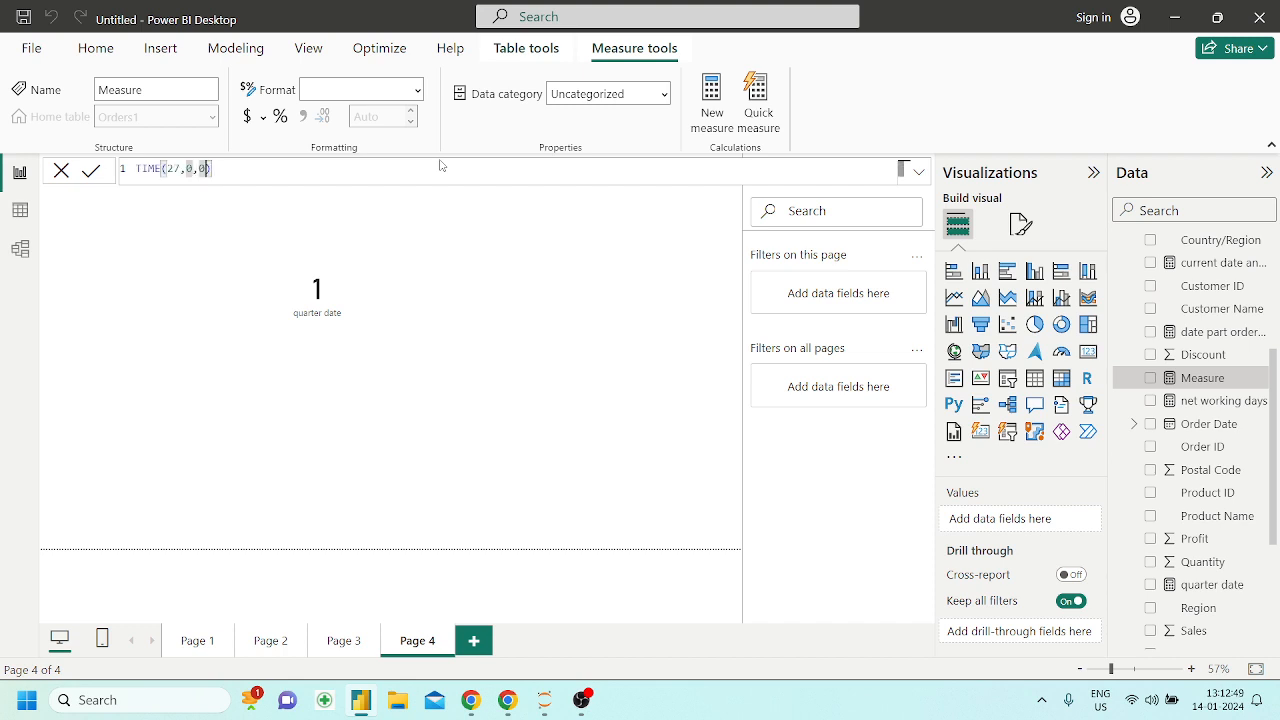
pyautogui.write('=')
pyautogui.press('Left')
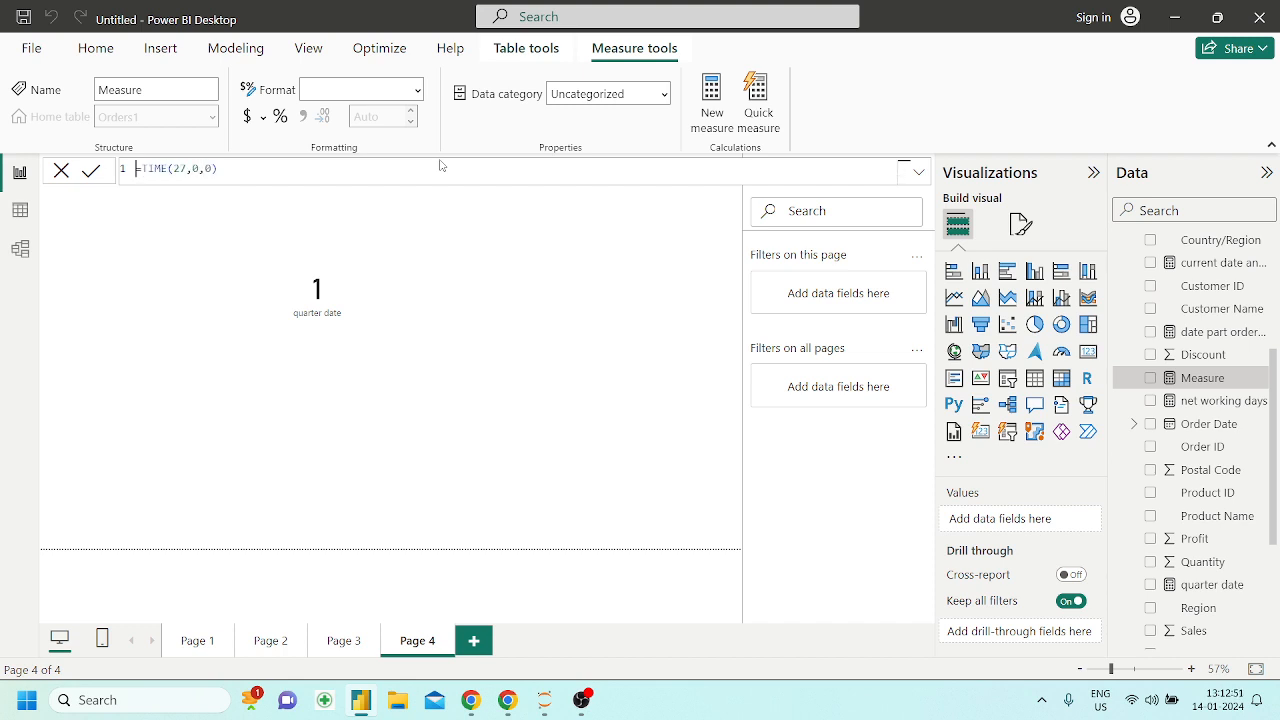
pyautogui.write('my time=')
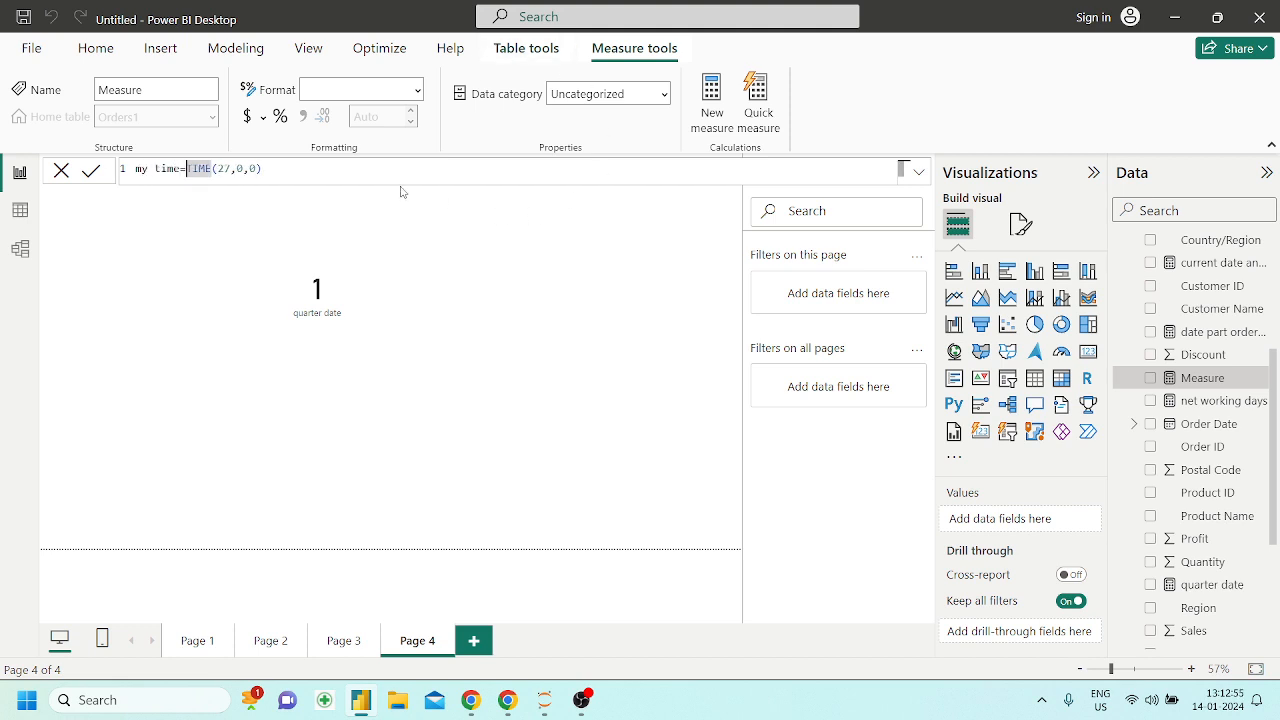
pyautogui.press('End')
pyautogui.press('Return')
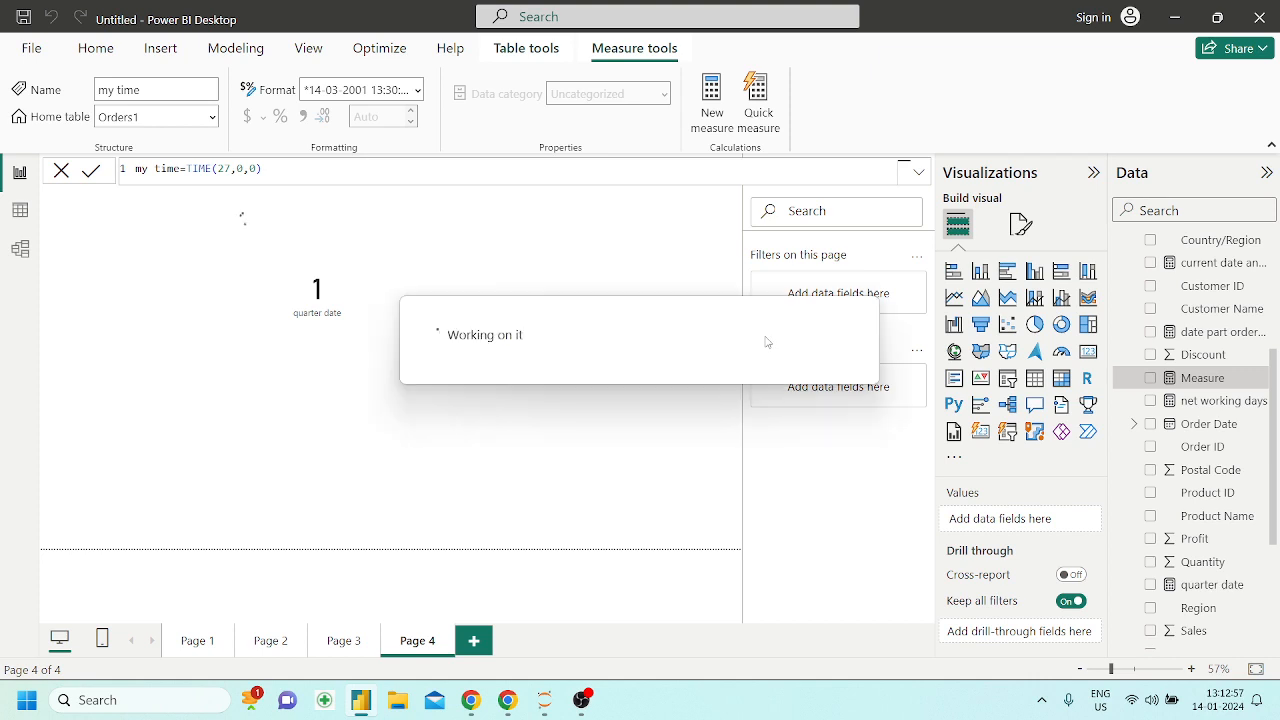
# Place the my time measure on Page 4 as a card, enlarge it and position it below the quarter date card
pyautogui.moveTo(1195, 378); pyautogui.dragTo(625, 366)
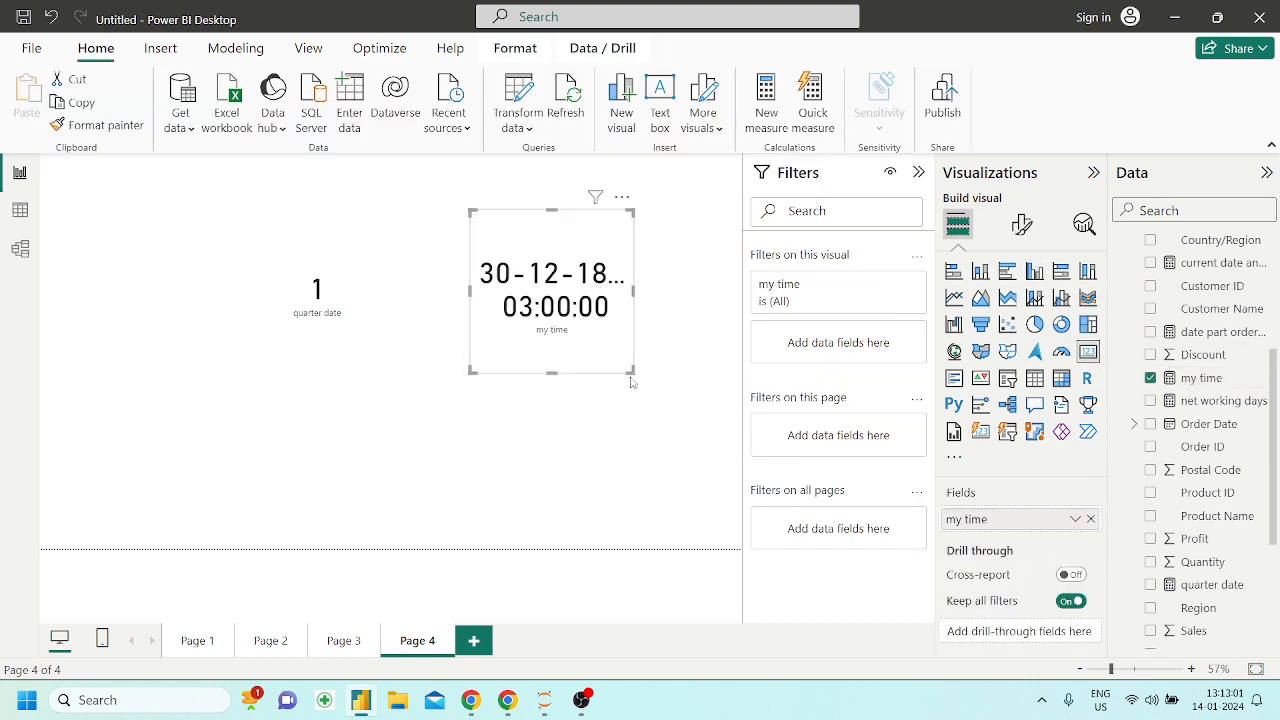
pyautogui.moveTo(631, 371); pyautogui.dragTo(719, 408)
pyautogui.moveTo(677, 301); pyautogui.dragTo(606, 378)
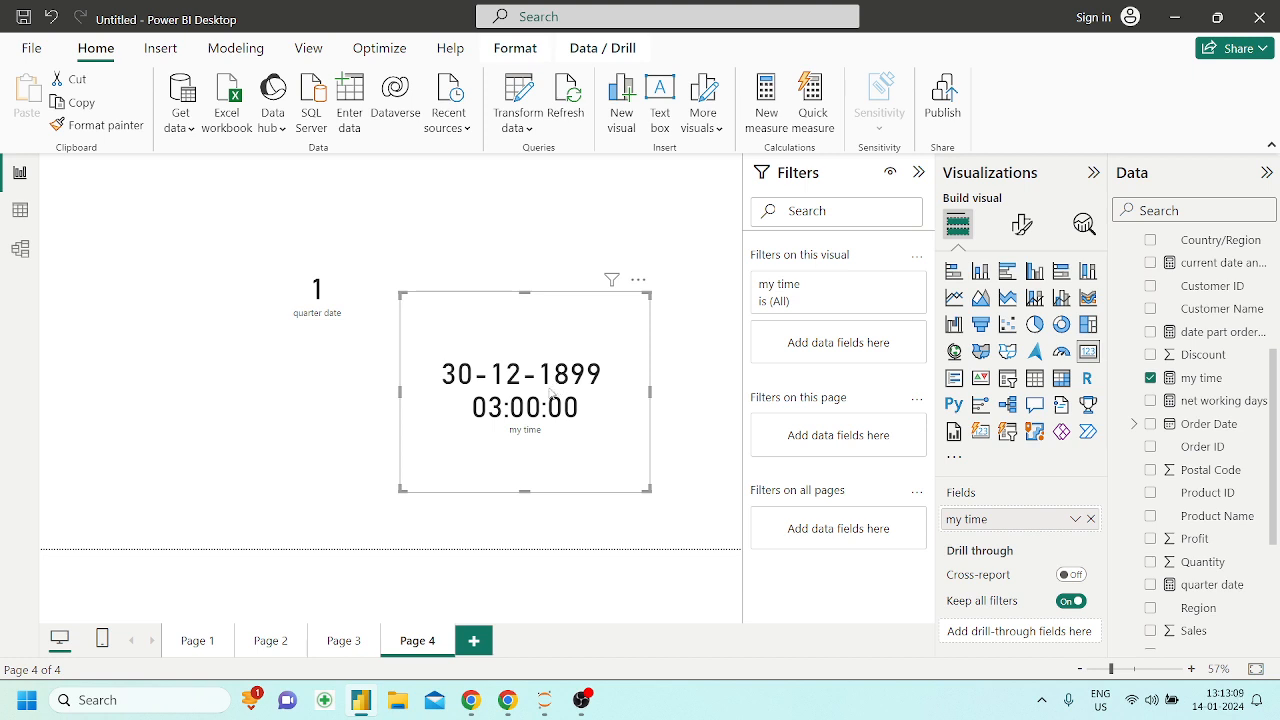
pyautogui.moveTo(543, 354); pyautogui.dragTo(501, 384)
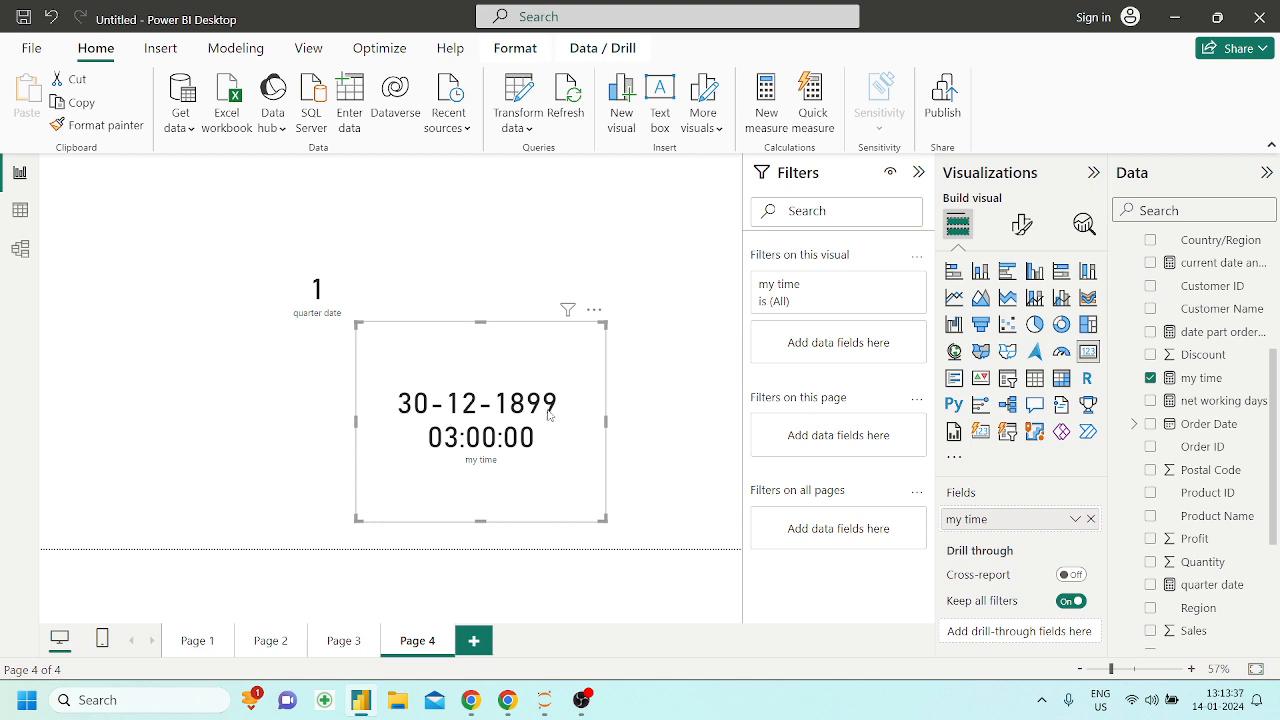
pyautogui.moveTo(528, 403); pyautogui.dragTo(383, 418)
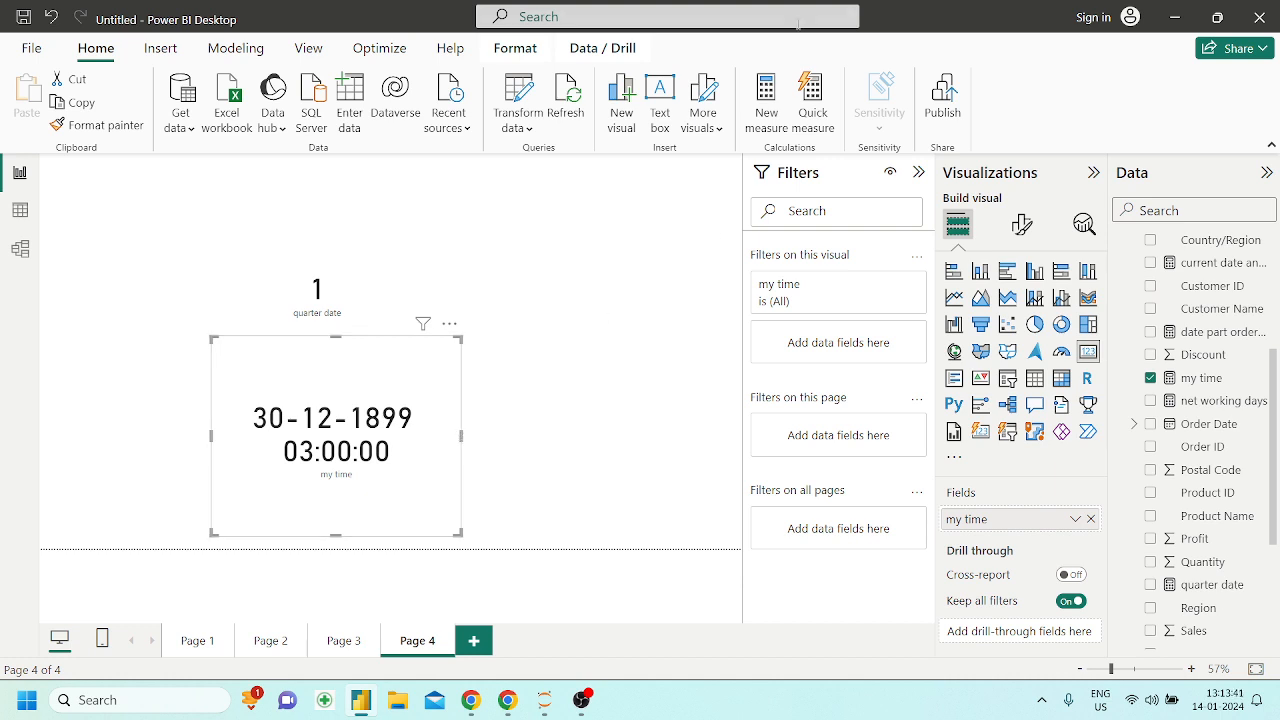
# Start a new measure, look through the measures and functions suggested for date, and clear that entry from the expression
pyautogui.click(781, 111)
pyautogui.write('date')
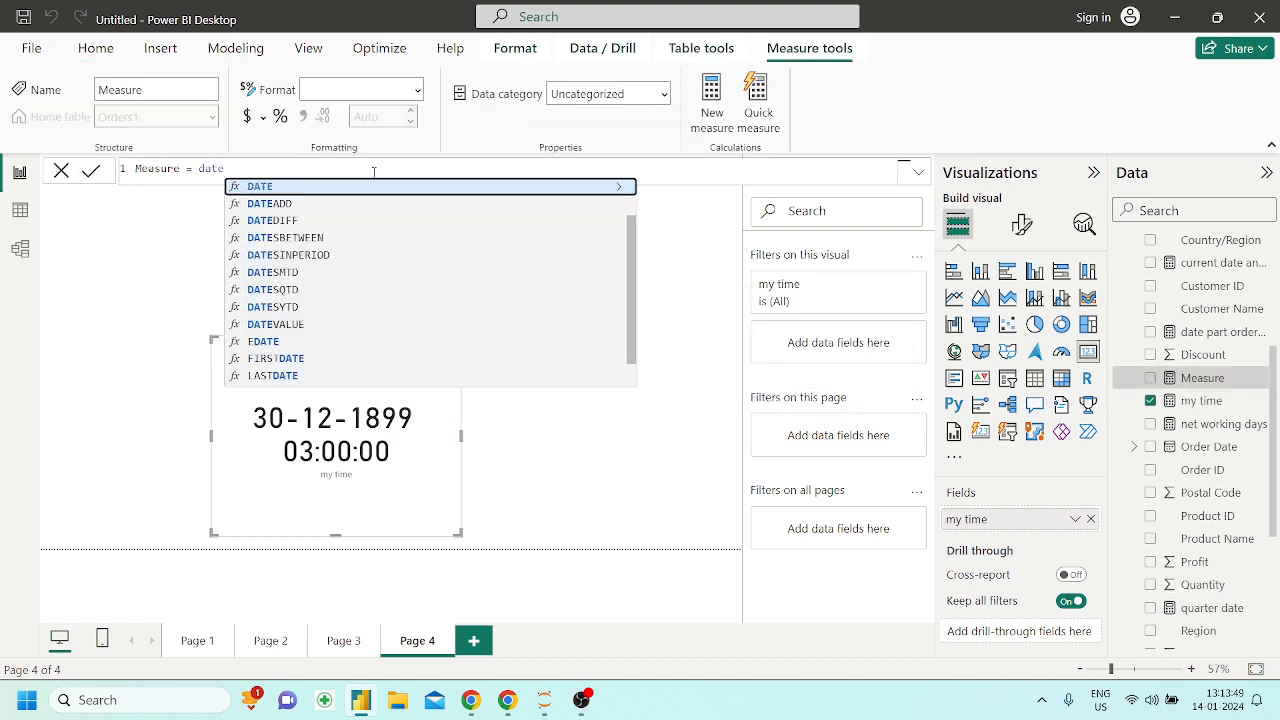
pyautogui.press('Down')
pyautogui.press('Down')
pyautogui.press('Down')
pyautogui.press('Down')
pyautogui.press('Down')
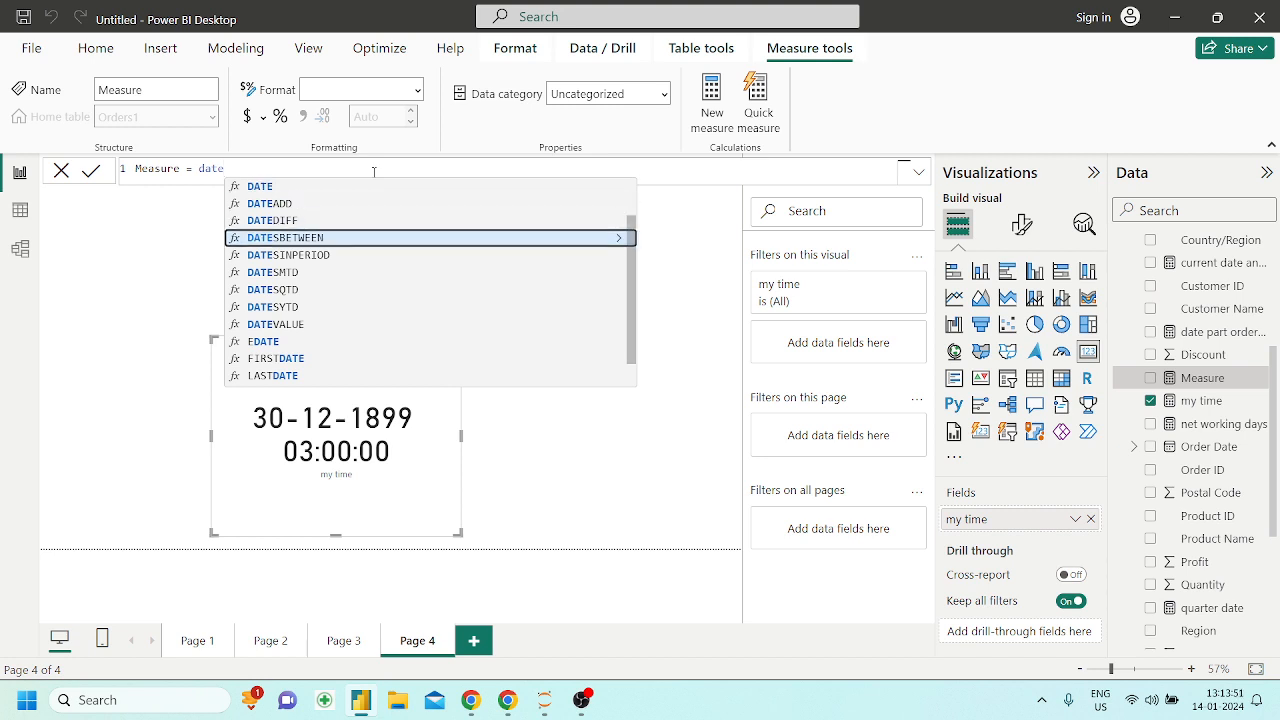
pyautogui.press('Down')
pyautogui.press('Down')
pyautogui.press('Down')
pyautogui.press('Down')
pyautogui.press('Down')
pyautogui.press('Down')
pyautogui.press('Down')
pyautogui.press('Down')
pyautogui.press('Down')
pyautogui.press('Down')
pyautogui.press('Down')
pyautogui.press('Down')
pyautogui.press('Down')
pyautogui.press('Down')
pyautogui.press('Down')
pyautogui.press('Down')
pyautogui.press('Down')
pyautogui.press('Down')
pyautogui.press('Down')
pyautogui.press('Down')
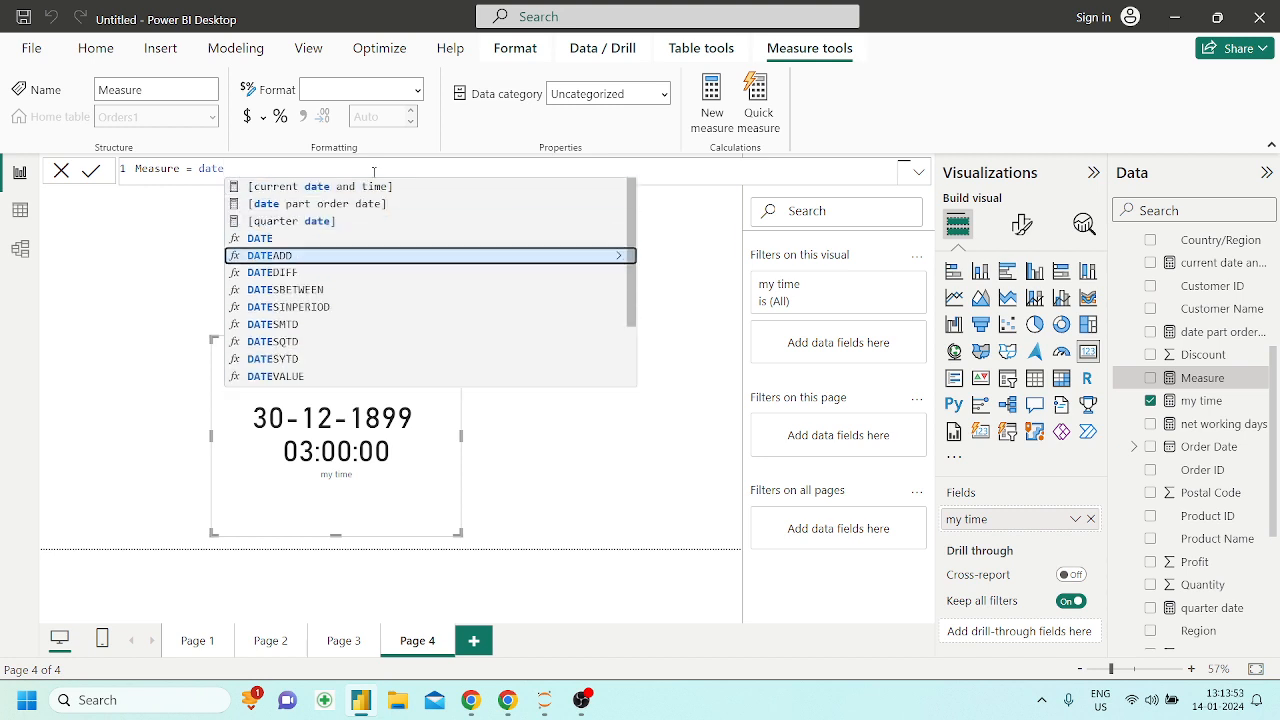
pyautogui.press('Up')
pyautogui.press('Up')
pyautogui.press('Up')
pyautogui.press('Up')
pyautogui.press('Up')
pyautogui.press('Up')
pyautogui.press('Up')
pyautogui.press('Up')
pyautogui.press('Up')
pyautogui.press('Up')
pyautogui.press('Up')
pyautogui.press('Up')
pyautogui.press('Up')
pyautogui.press('Up')
pyautogui.press('Up')
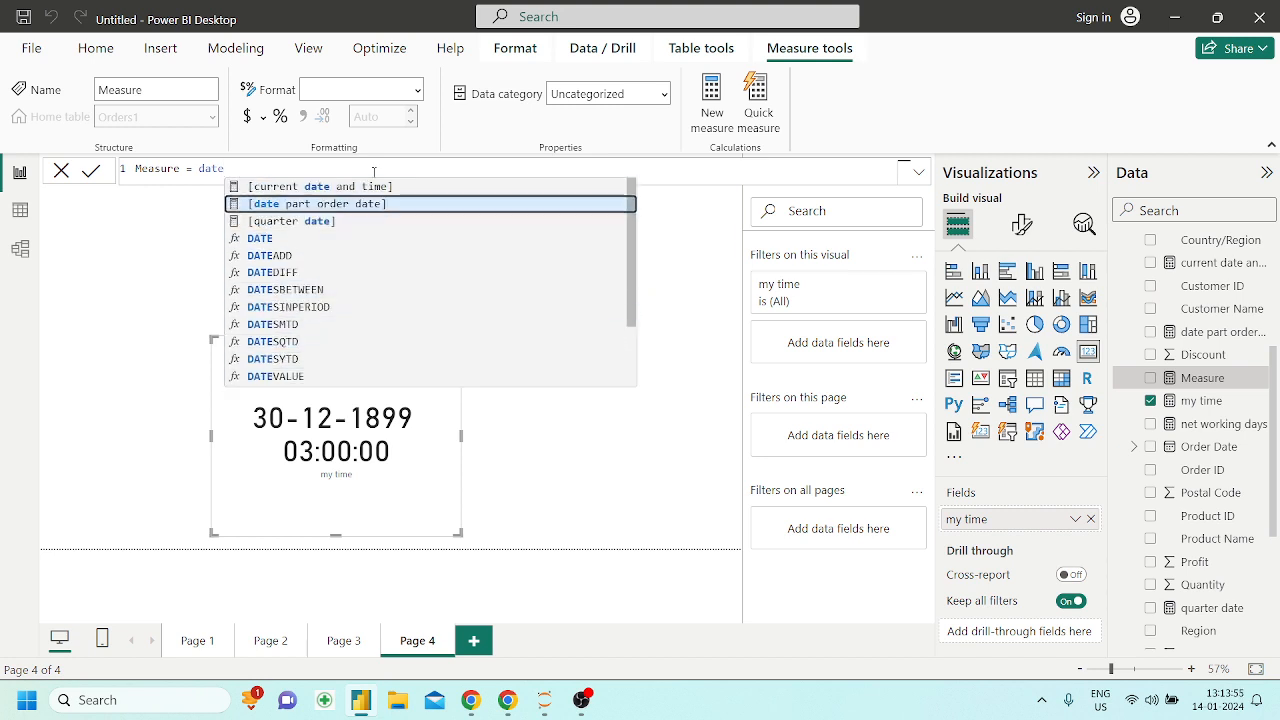
pyautogui.press('Up')
pyautogui.press('Up')
pyautogui.press('Up')
pyautogui.press('Up')
pyautogui.press('Up')
pyautogui.press('Up')
pyautogui.press('Up')
pyautogui.press('Up')
pyautogui.press('Up')
pyautogui.press('Up')
pyautogui.press('Up')
pyautogui.press('Up')
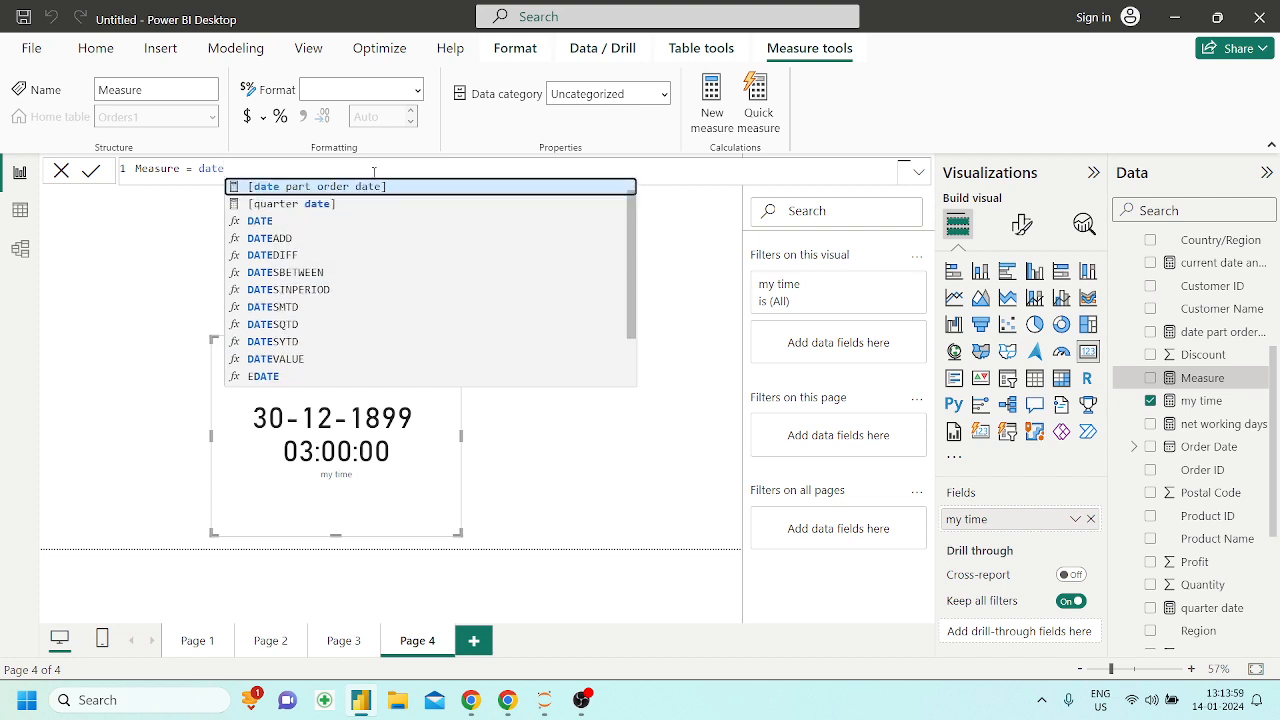
pyautogui.press('BackSpace')
pyautogui.press('BackSpace')
pyautogui.press('BackSpace')
pyautogui.press('BackSpace')
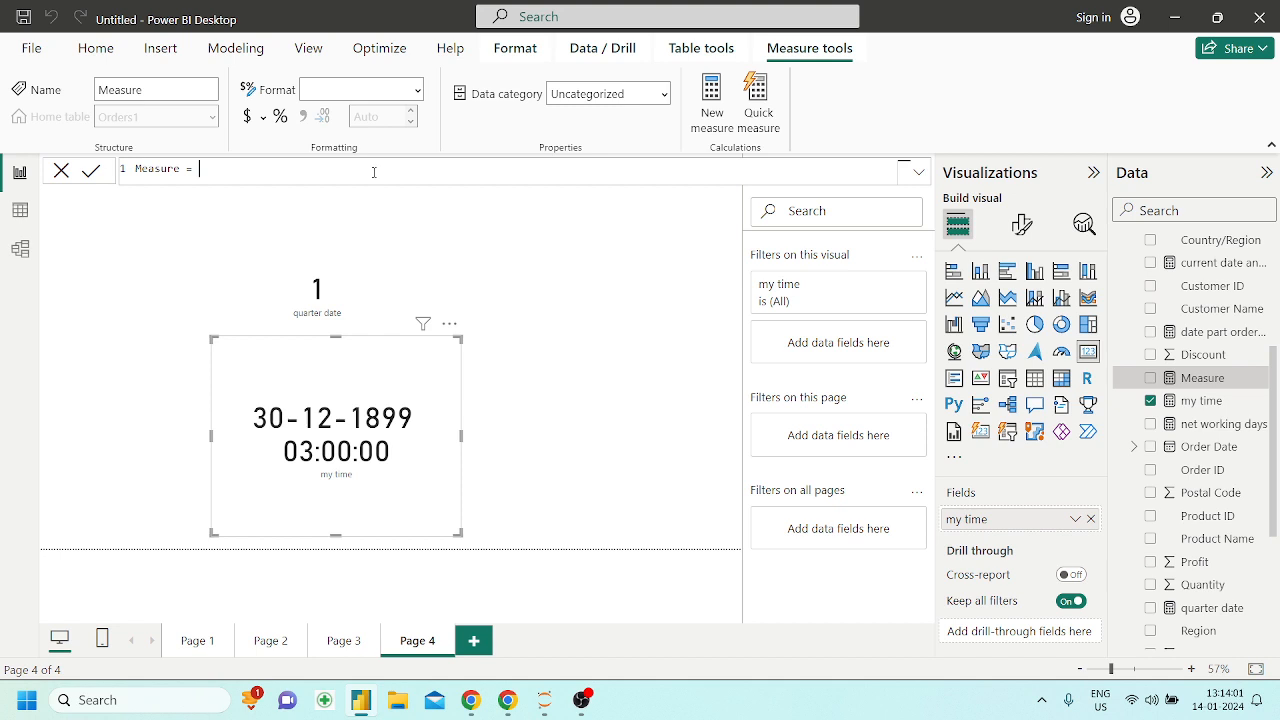
# Switch to the Powerbi_DAX notebook and read the TIMEVALUE and TODAY sections, including the TIMEVALUE example's text argument
pyautogui.click(507, 700)
pyautogui.scroll(-1, 446, 487)
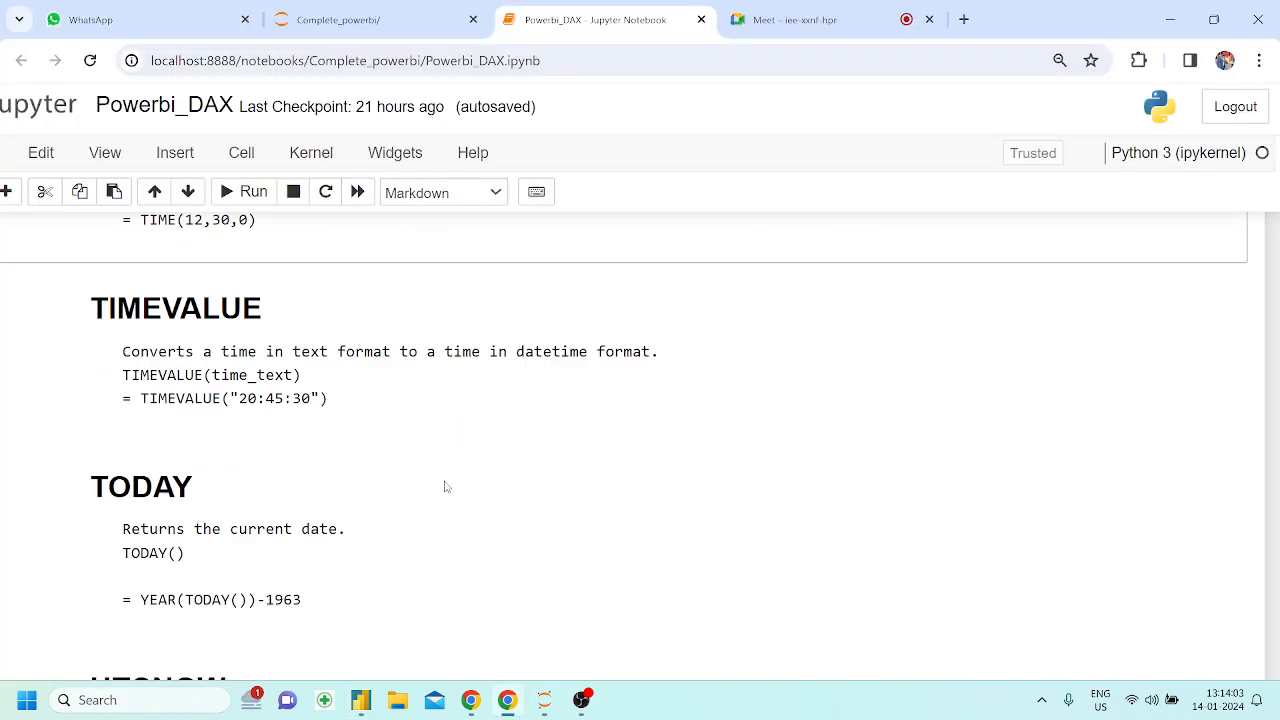
pyautogui.moveTo(91, 262); pyautogui.dragTo(247, 262)
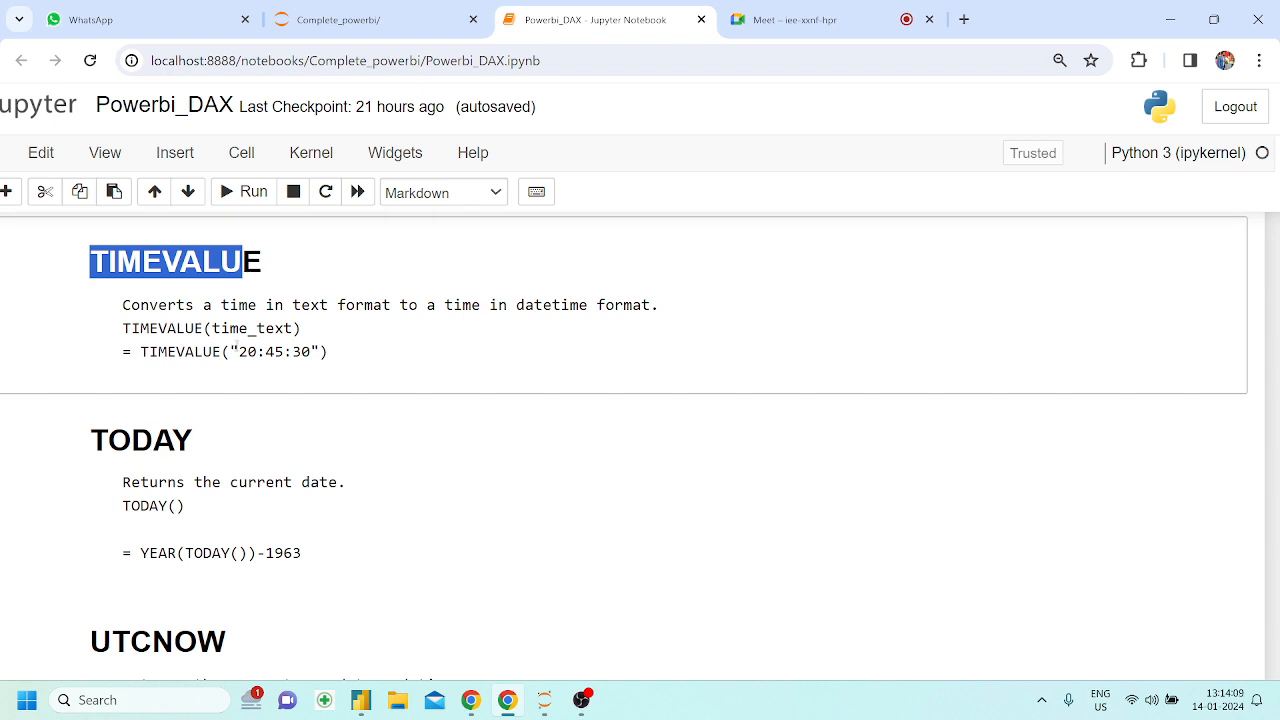
pyautogui.moveTo(229, 351); pyautogui.dragTo(316, 351)
pyautogui.click(316, 350)
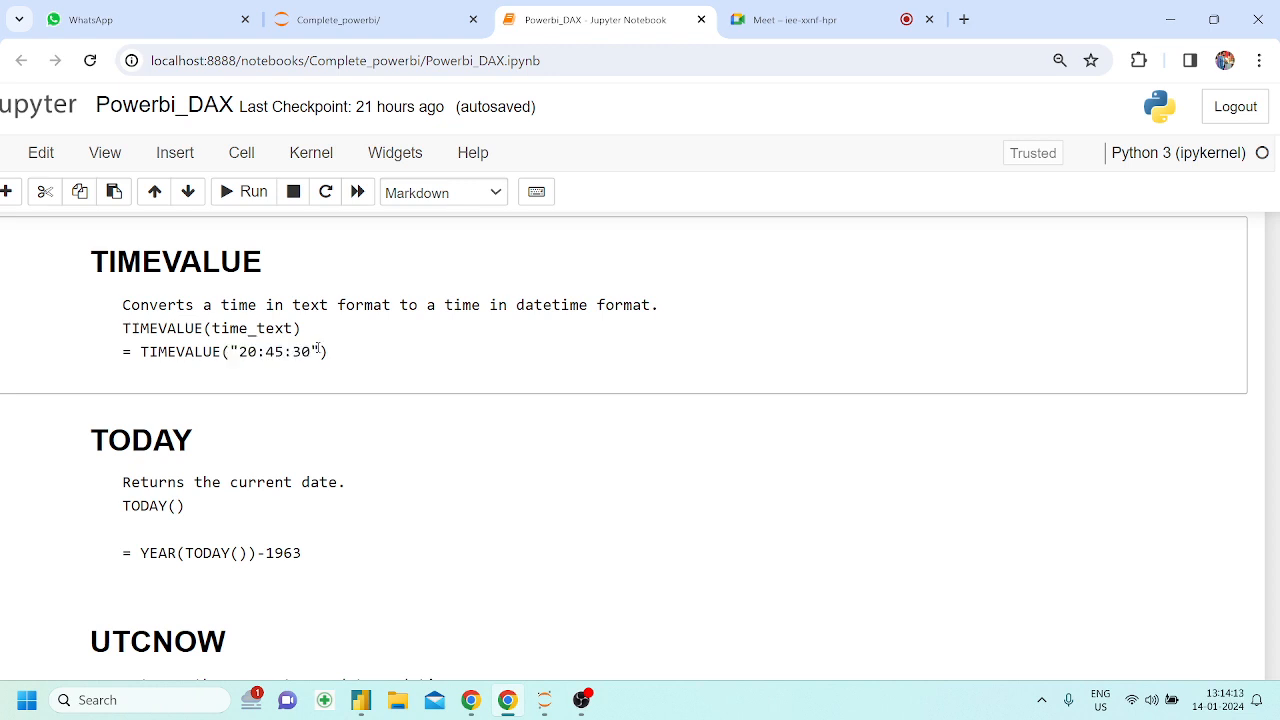
pyautogui.scroll(-1, 316, 350)
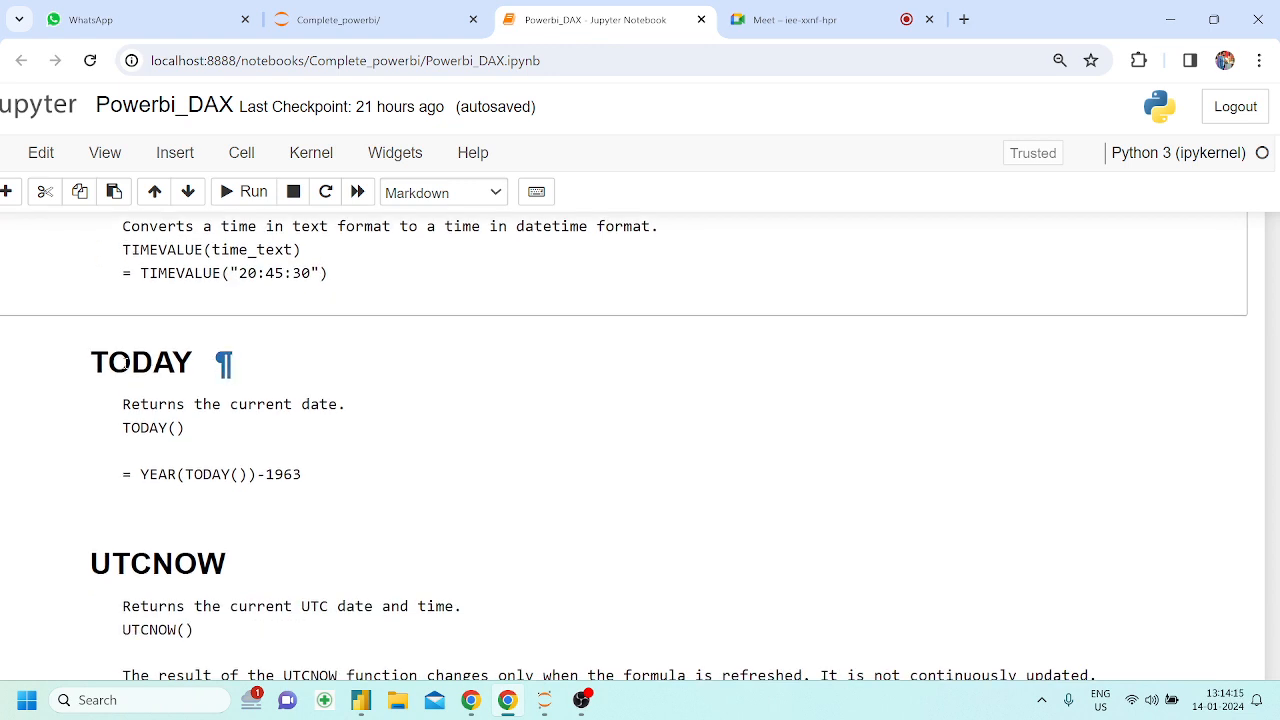
pyautogui.moveTo(91, 362); pyautogui.dragTo(191, 365)
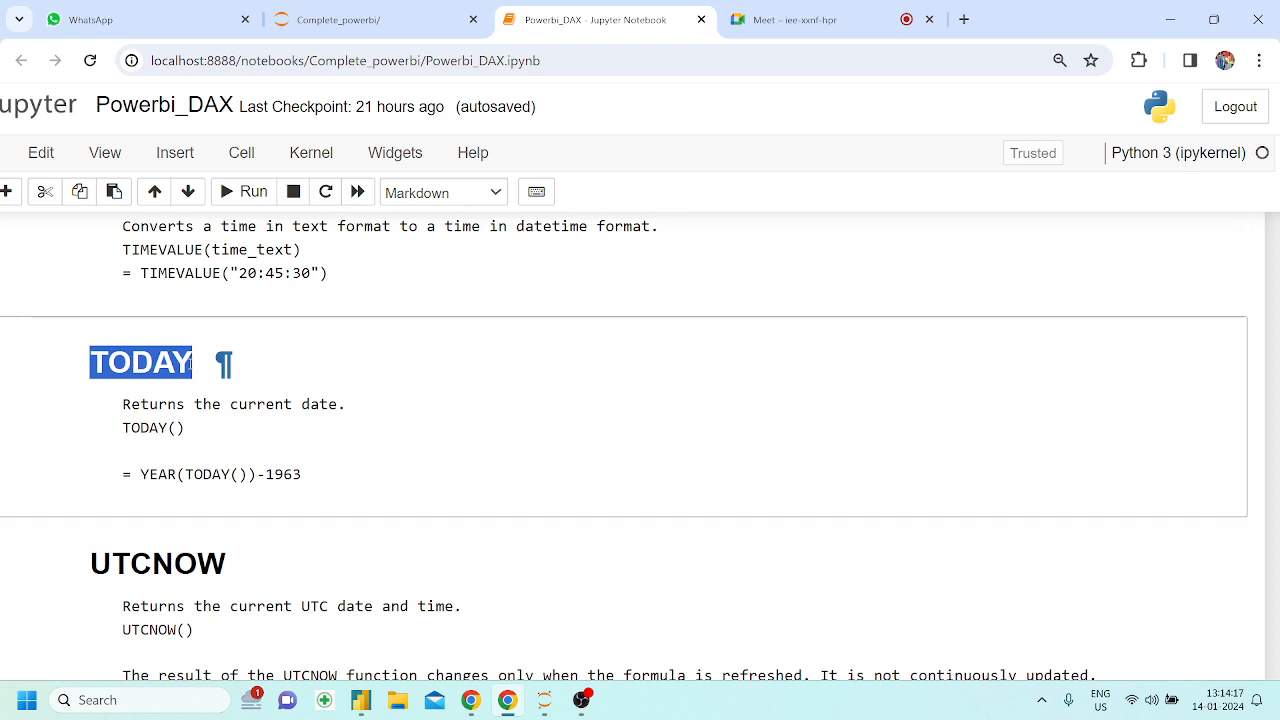
# Return to Power BI Desktop, move the my time card toward the upper left of Page 4, and add a new report page
pyautogui.click(361, 700)
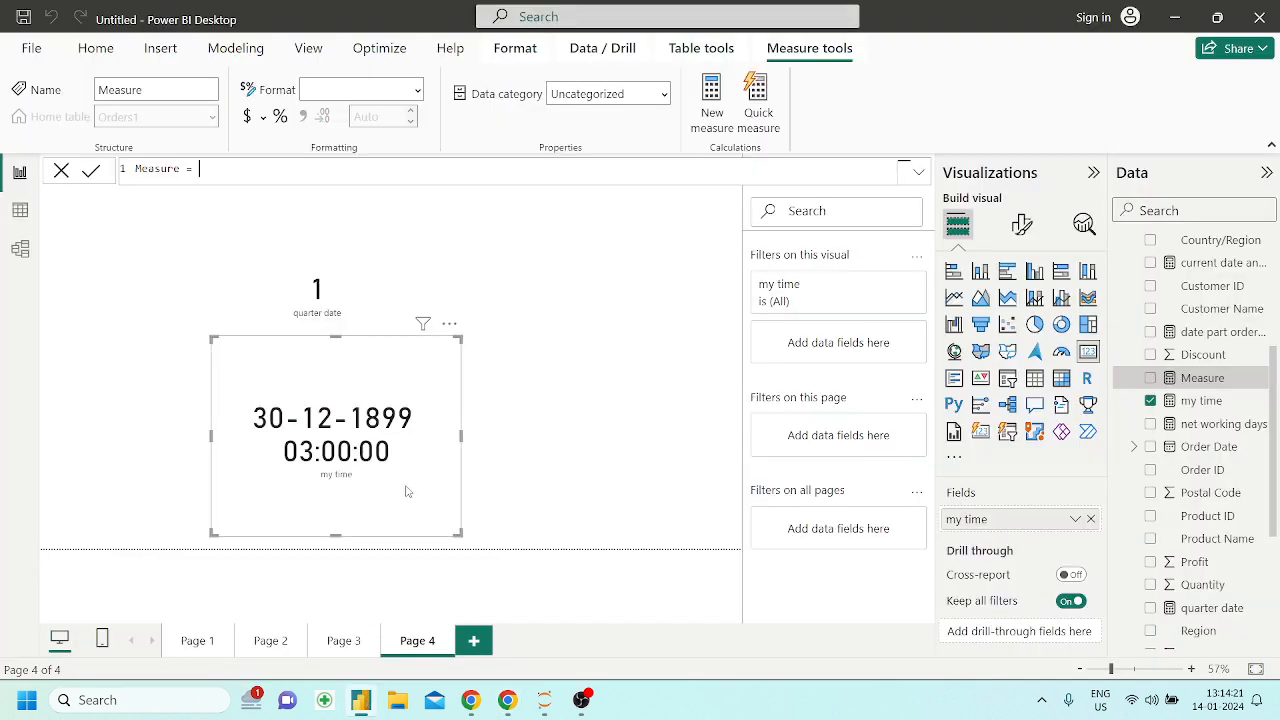
pyautogui.moveTo(406, 491); pyautogui.dragTo(262, 405)
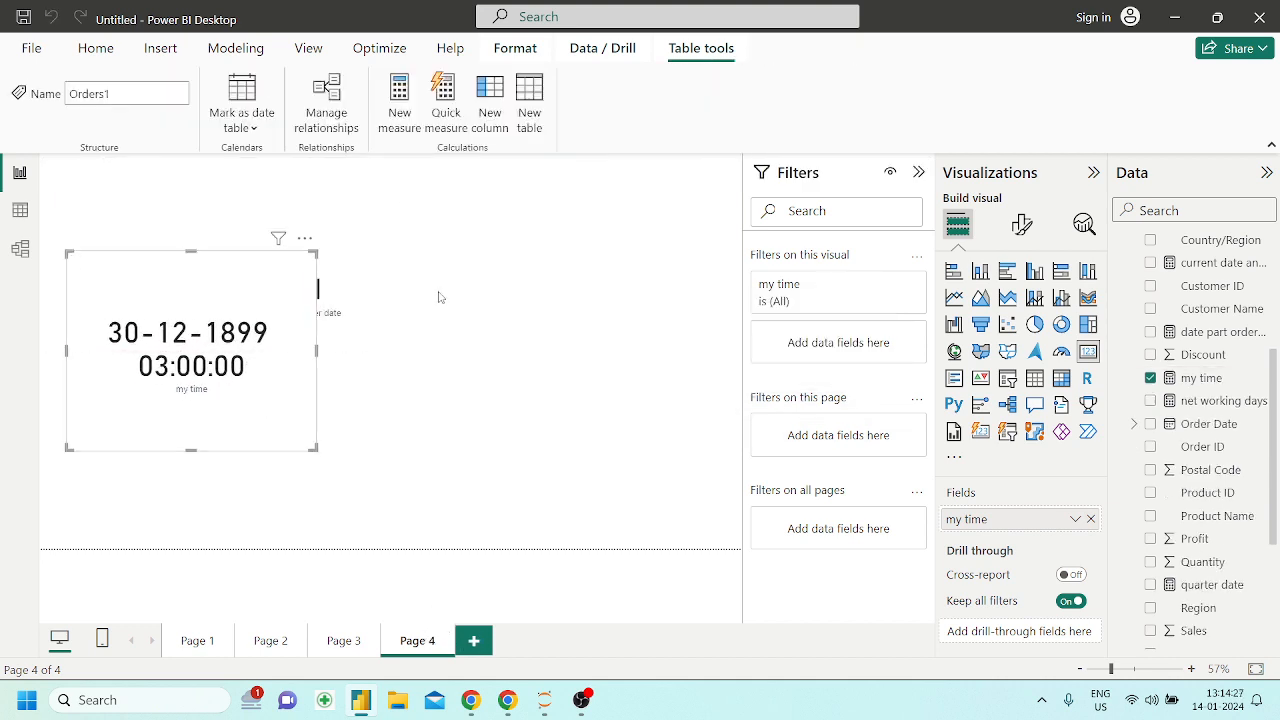
pyautogui.click(512, 309)
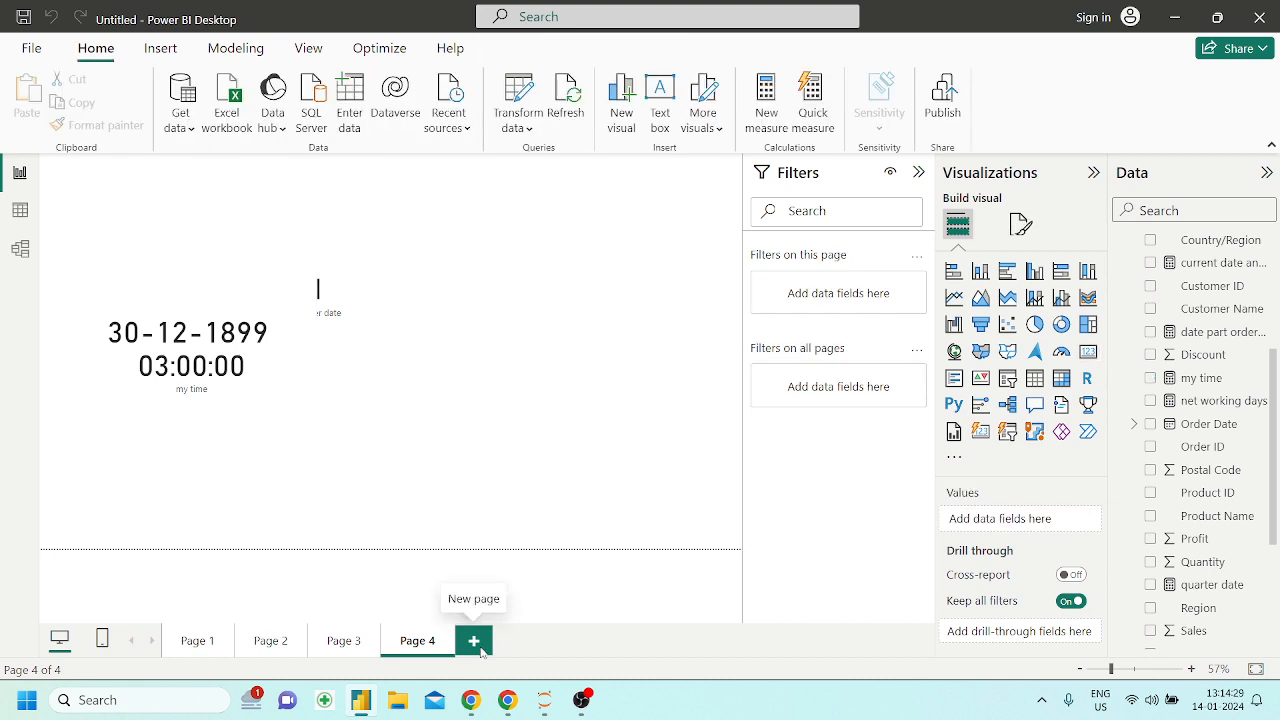
pyautogui.click(476, 655)
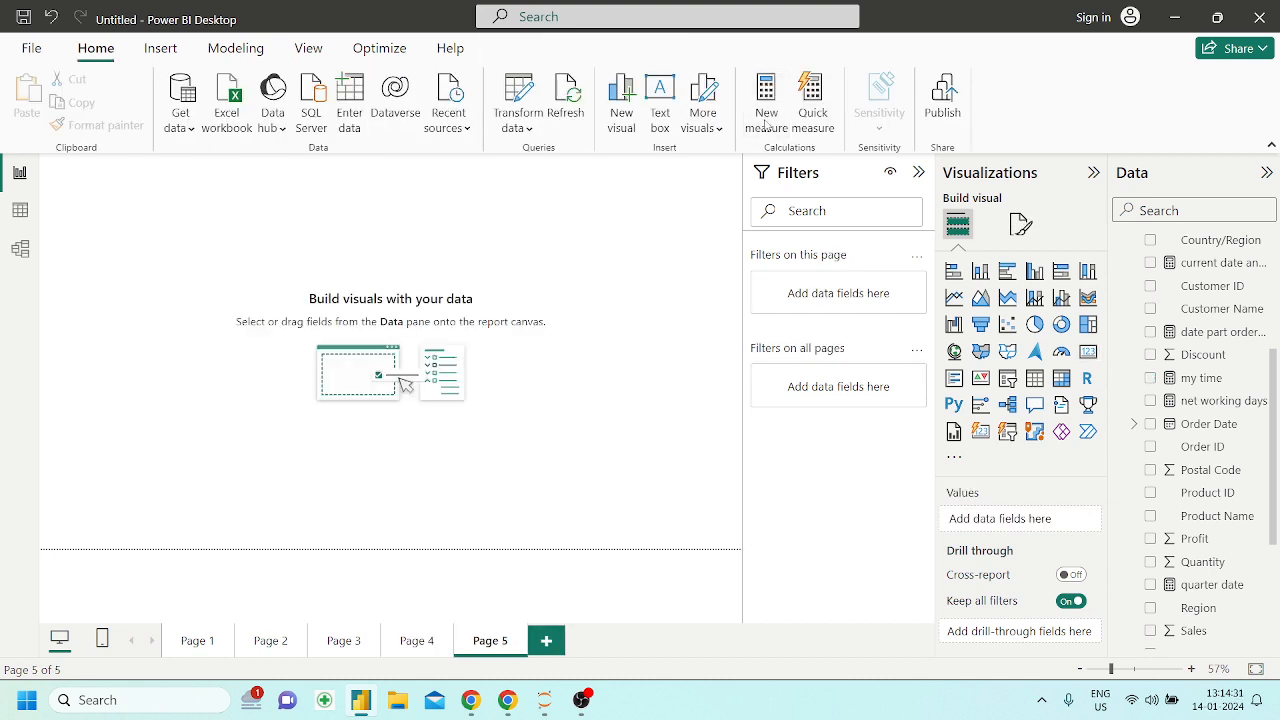
# Start a new measure and set its expression to TODAY()
pyautogui.click(766, 122)
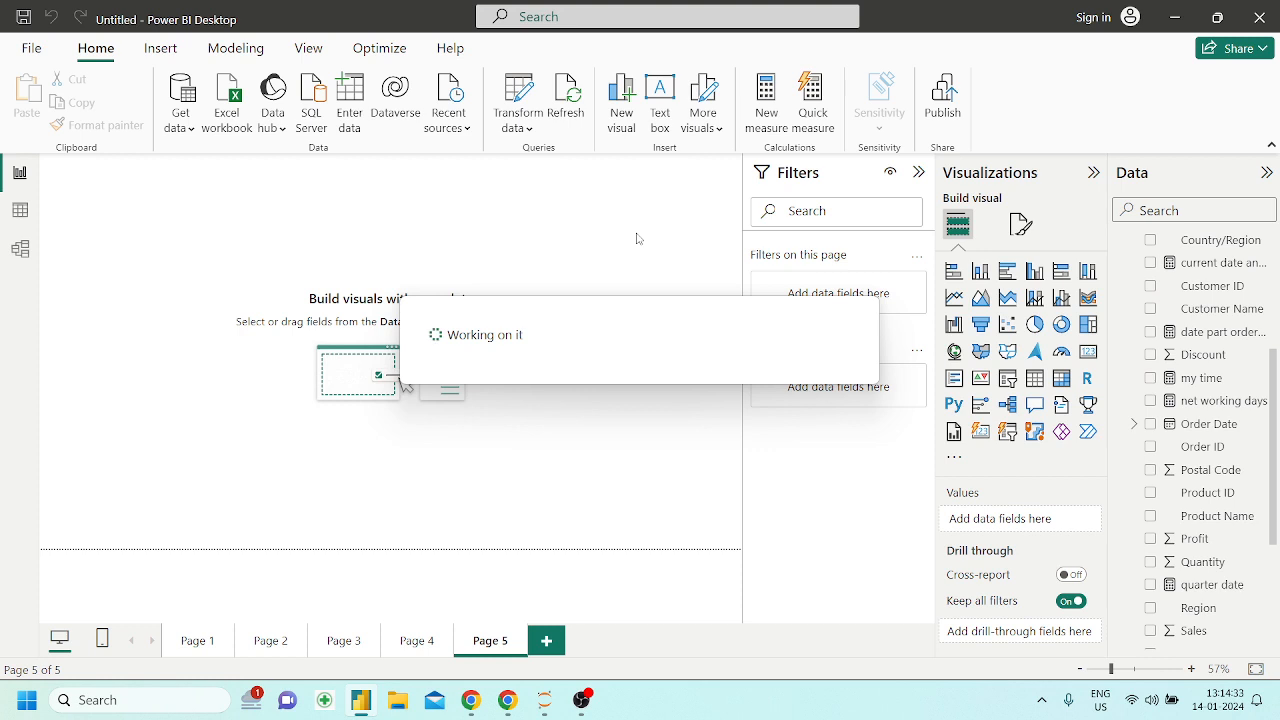
pyautogui.press('Right')
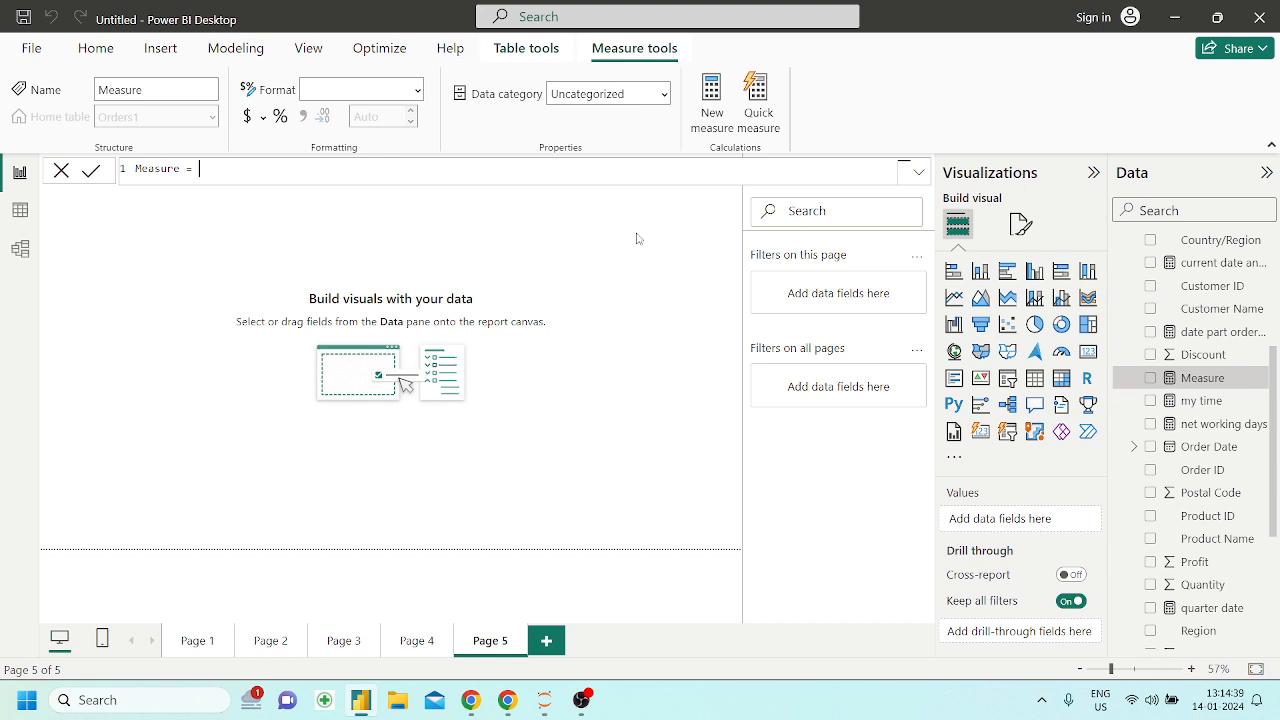
pyautogui.write('To')
pyautogui.write('day')
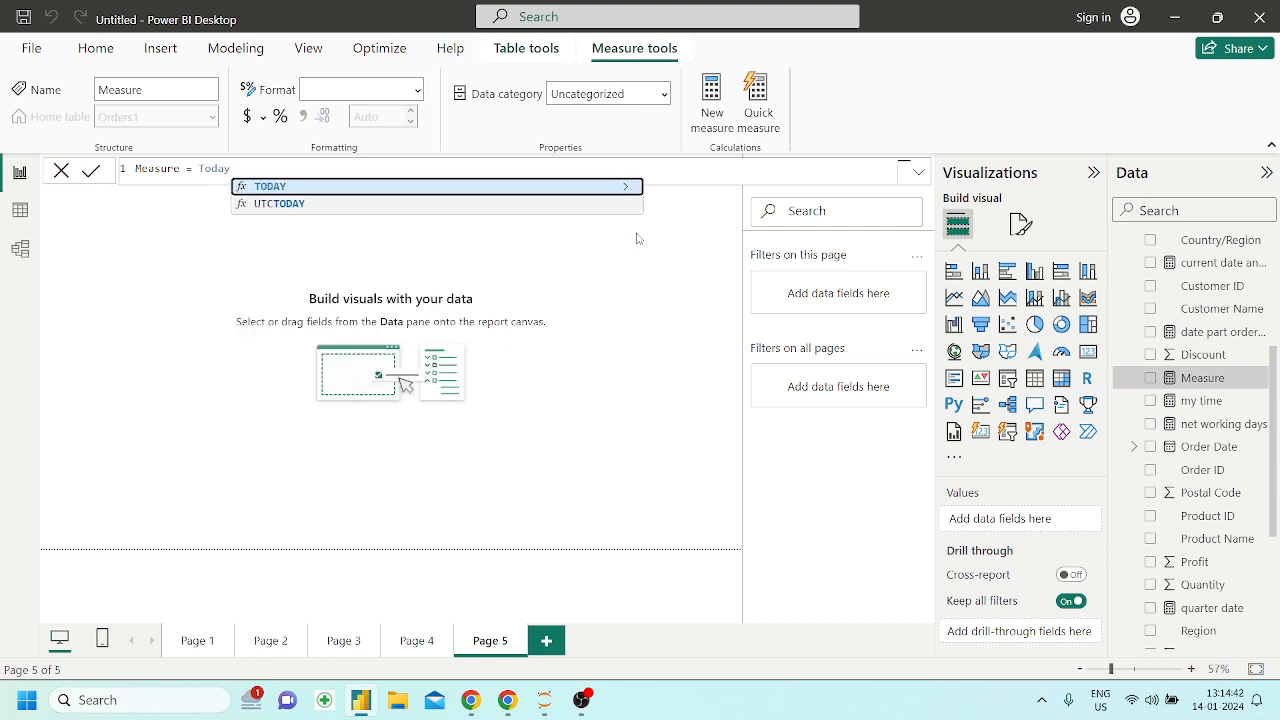
pyautogui.press('Tab')
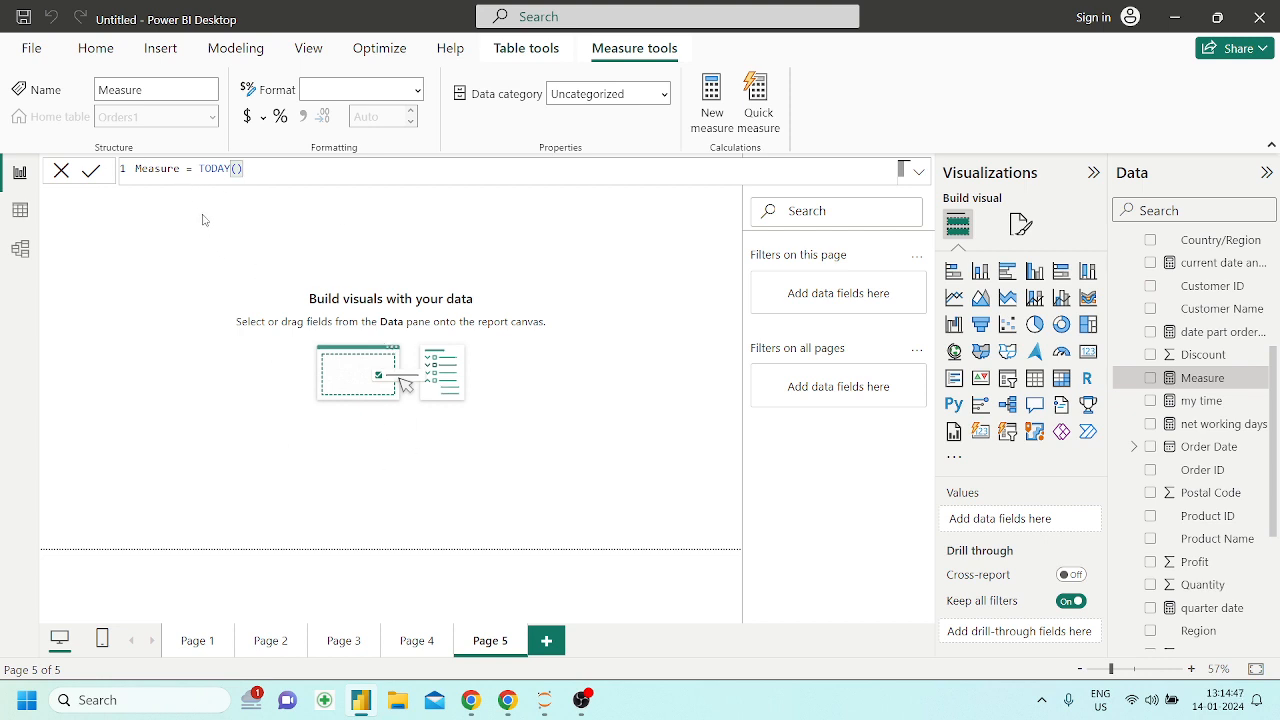
# Replace the measure's default name with my today and commit the formula
pyautogui.click(186, 170)
pyautogui.hotkey('shift', 'Home')
pyautogui.press('BackSpace')
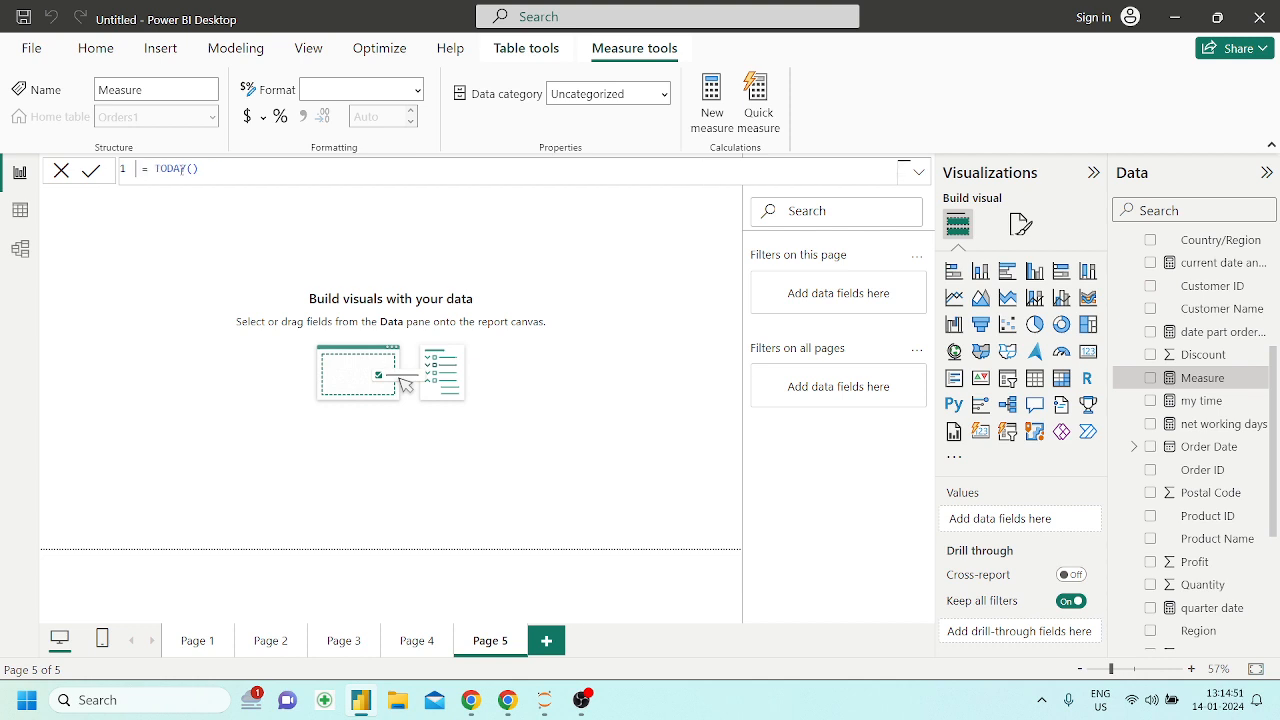
pyautogui.write('my today')
pyautogui.press('Return')
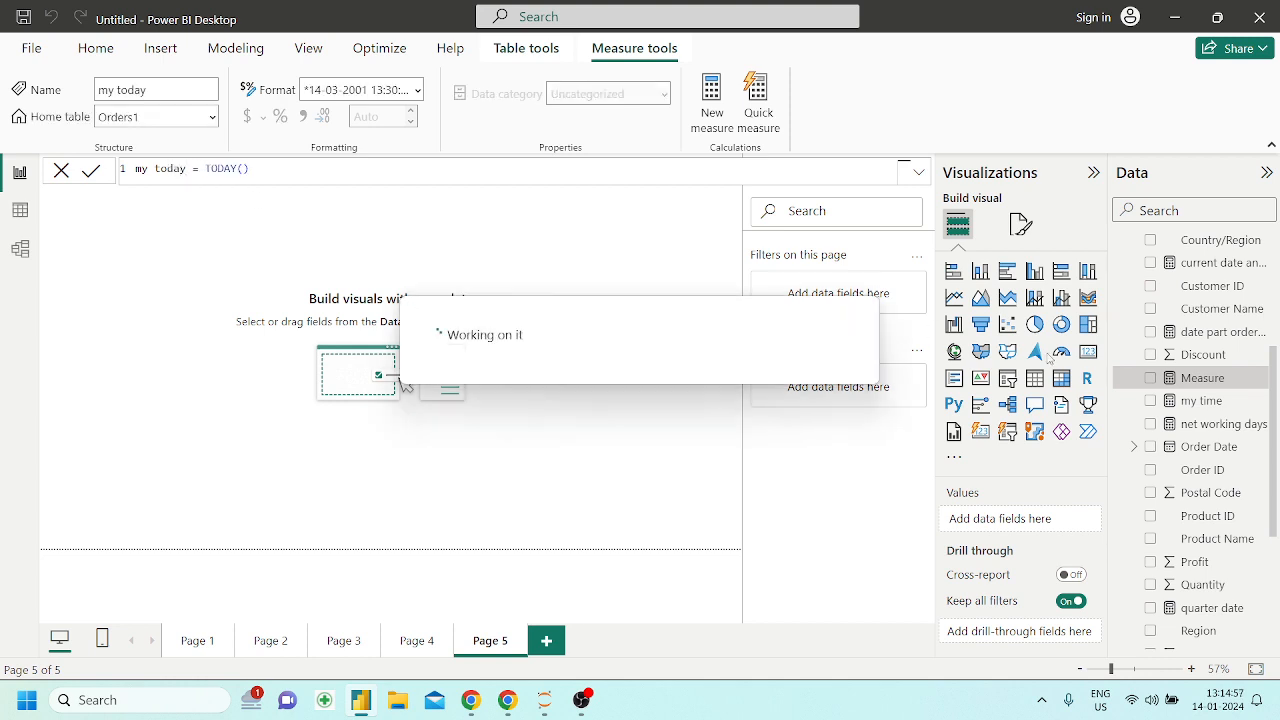
# Place the my today measure on Page 5 as a card, widened to fit the full date and time and shifted toward the page's middle
pyautogui.moveTo(1210, 408); pyautogui.dragTo(480, 325)
pyautogui.click(1089, 352)
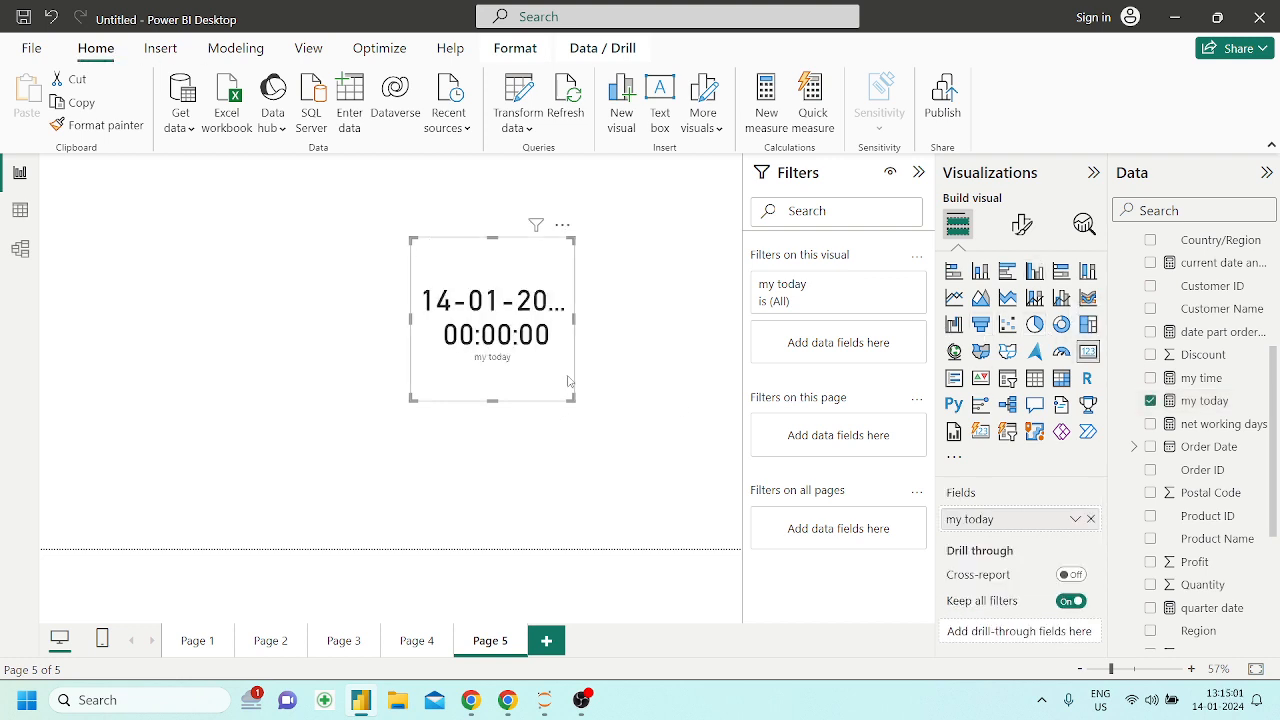
pyautogui.moveTo(573, 398); pyautogui.dragTo(742, 442)
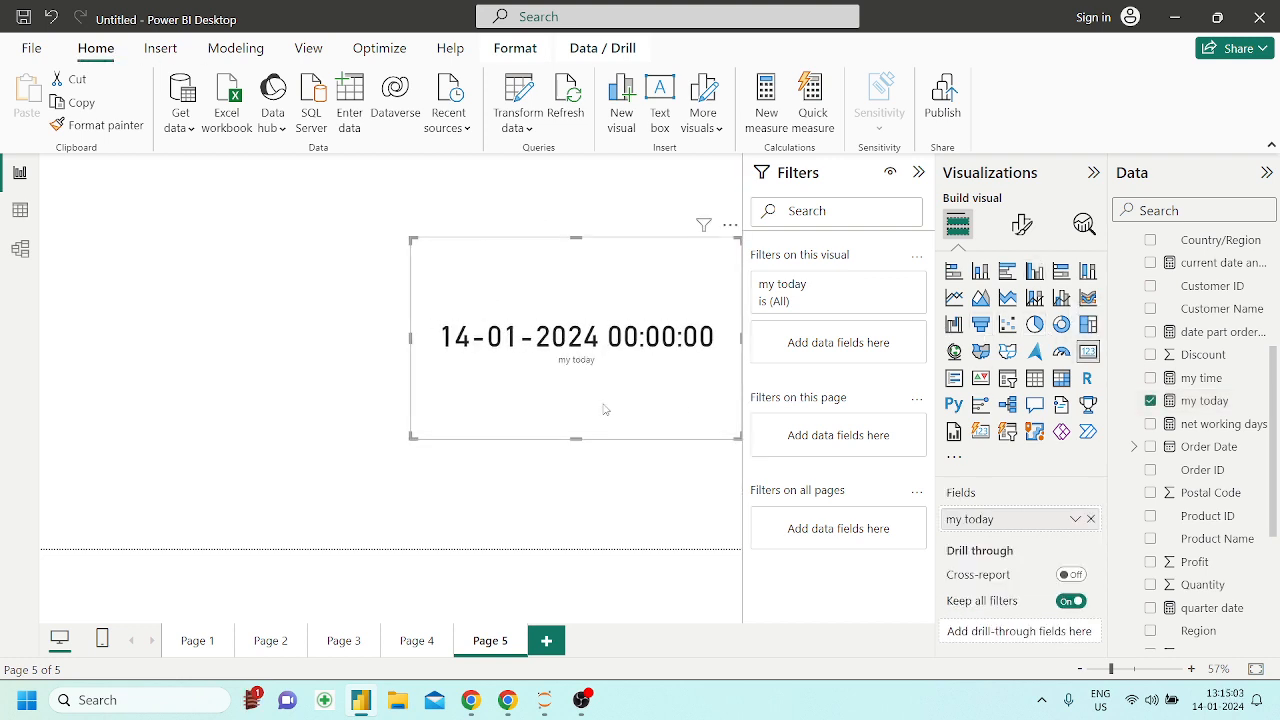
pyautogui.moveTo(603, 406); pyautogui.dragTo(389, 403)
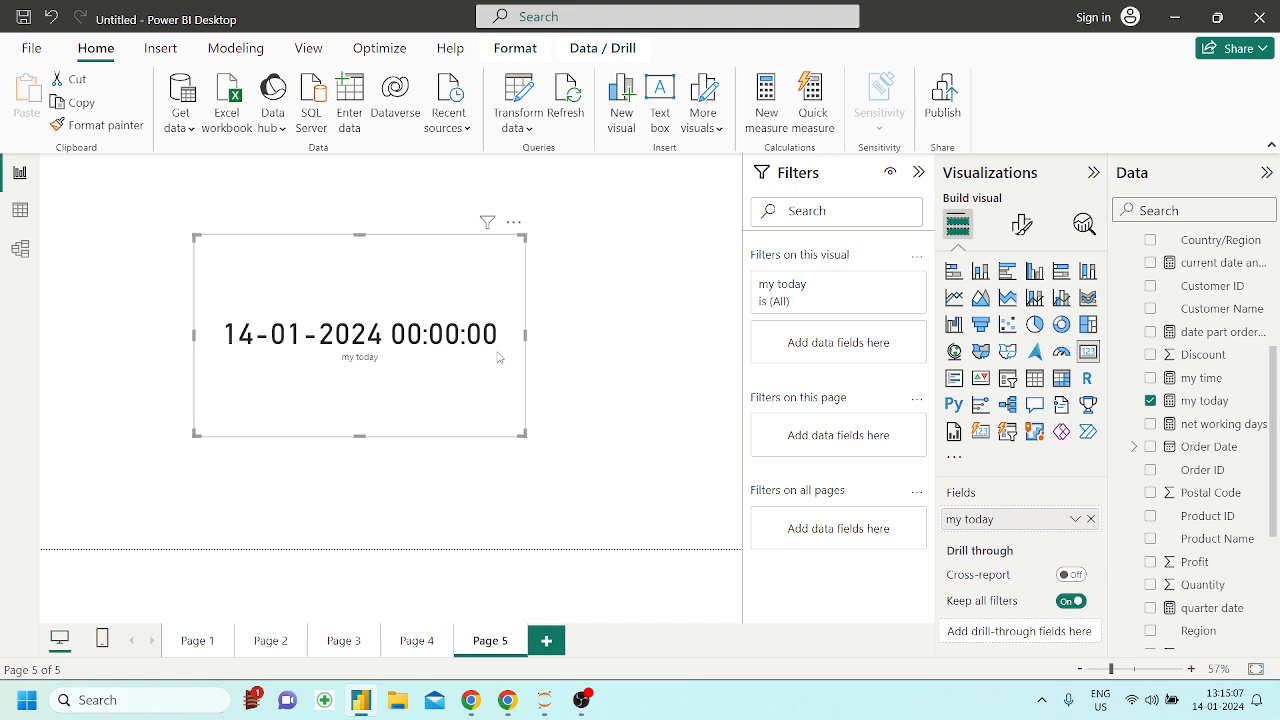
# Switch to the Powerbi_DAX notebook and read the YEAR(TODAY())-1963 example and the UTCNOW section
pyautogui.click(507, 700)
pyautogui.scroll(-1, 398, 542)
pyautogui.scroll(-1, 354, 470)
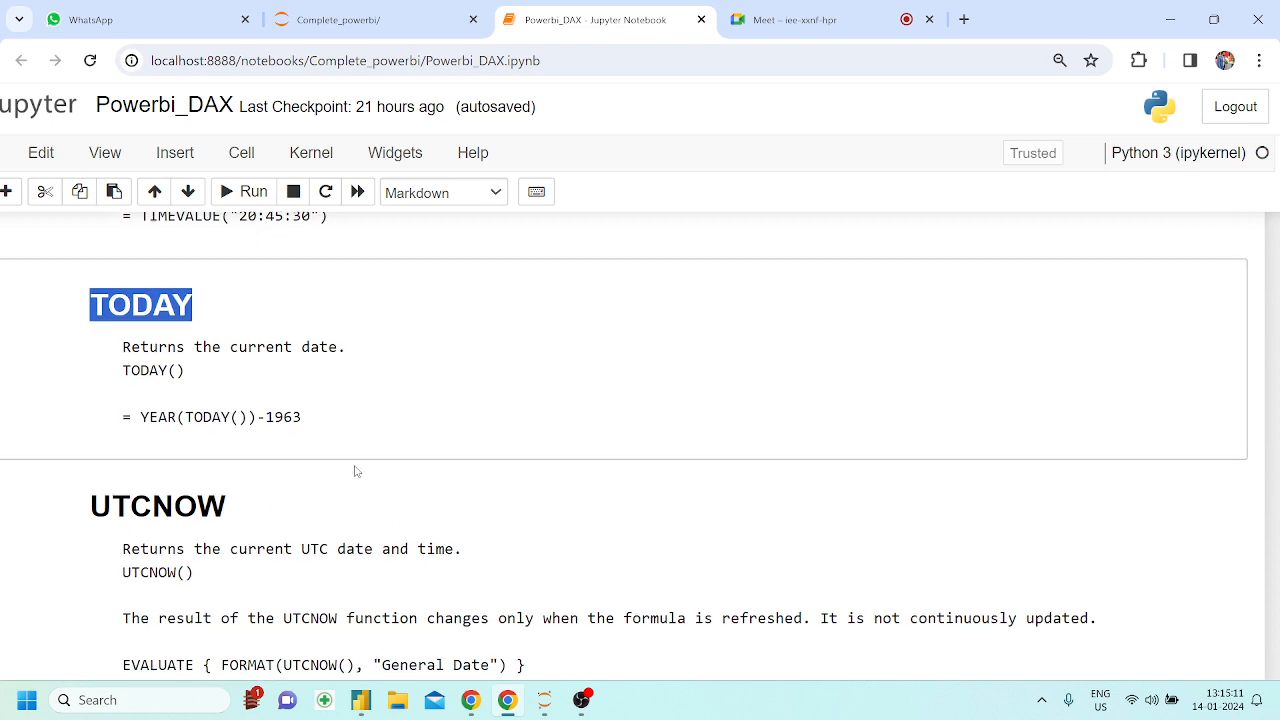
pyautogui.moveTo(202, 410); pyautogui.dragTo(274, 410)
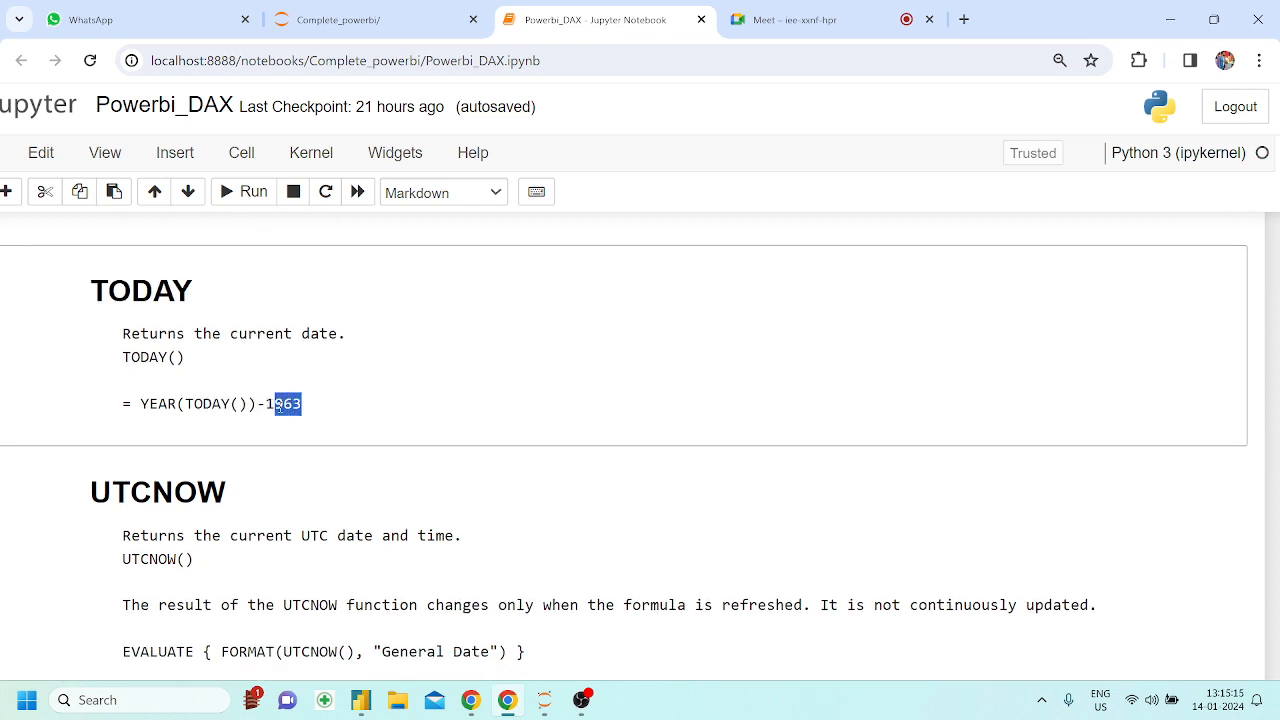
pyautogui.scroll(-3, 280, 408)
pyautogui.scroll(2, 280, 408)
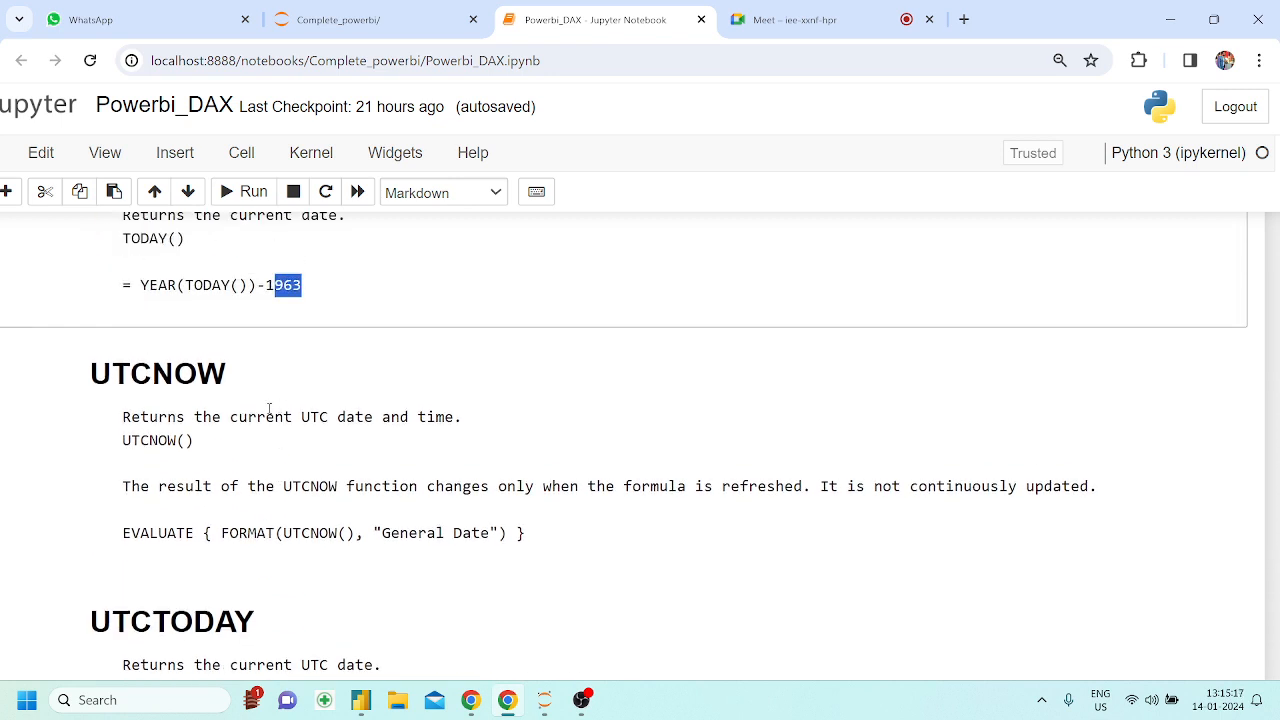
pyautogui.moveTo(92, 372); pyautogui.dragTo(228, 378)
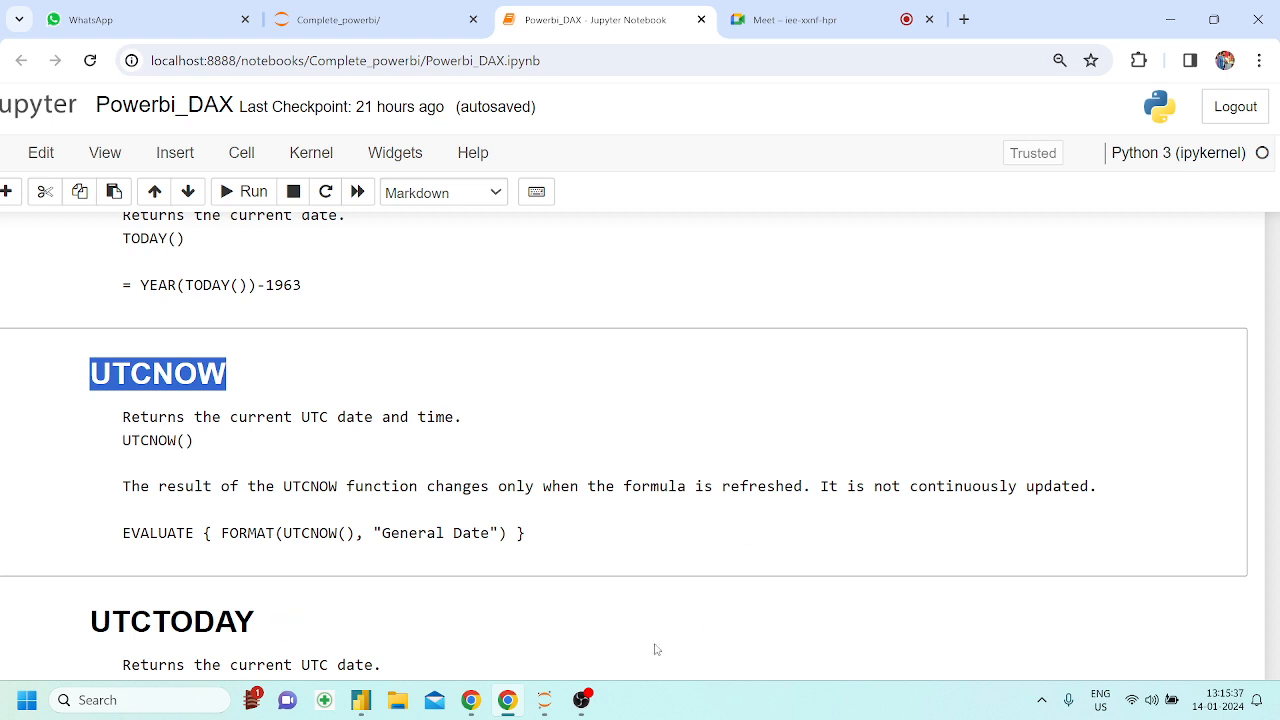
pyautogui.scroll(-1, 613, 383)
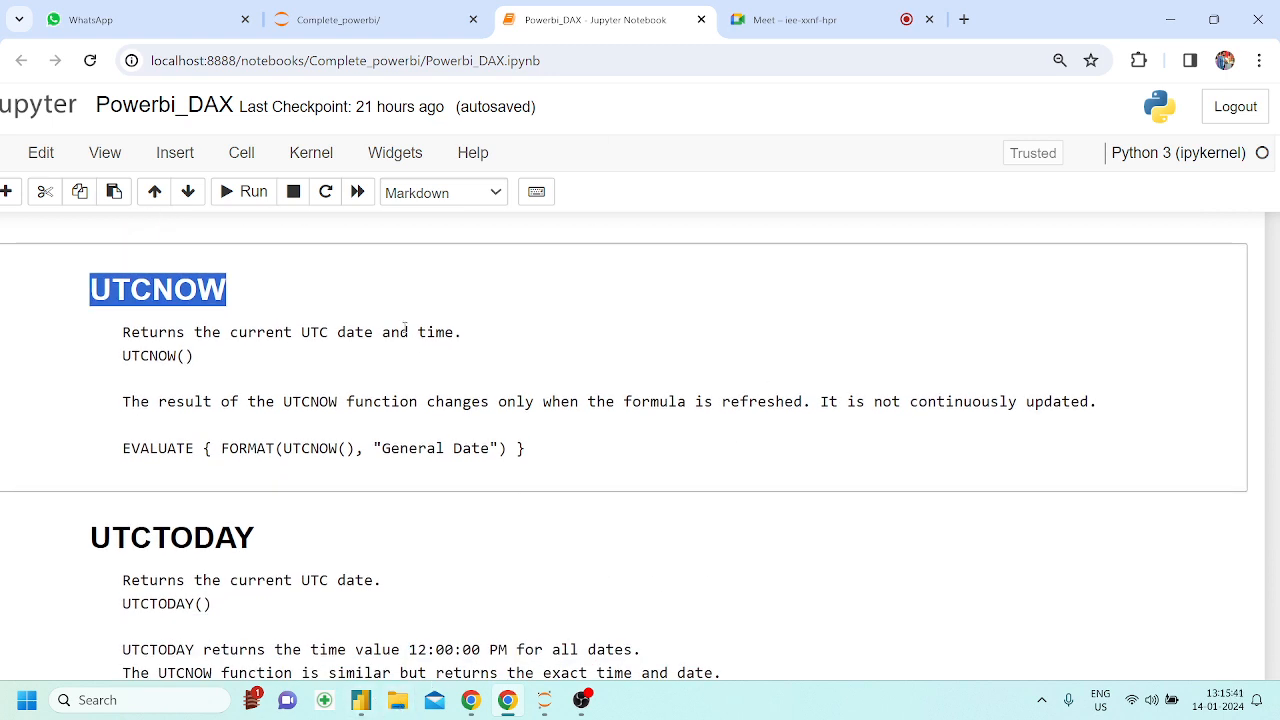
# Return to Power BI Desktop and create a new measure with the formula utc = UTCNOW()
pyautogui.click(503, 702)
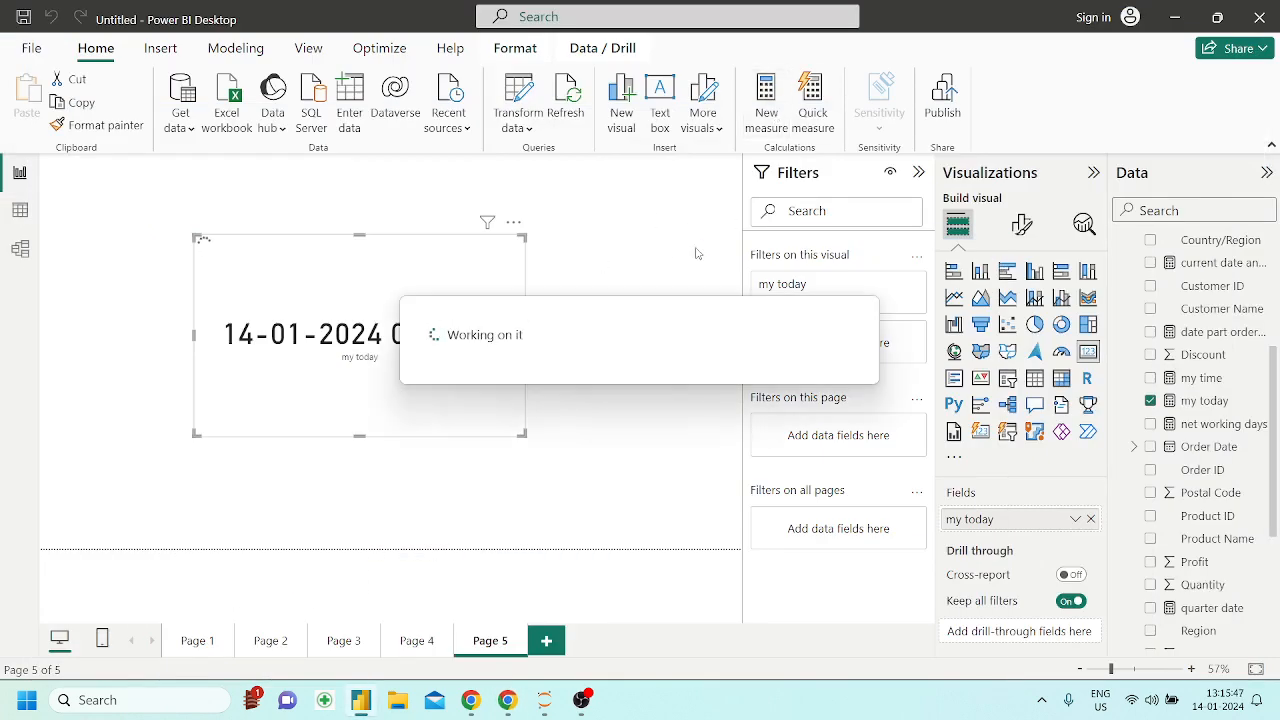
pyautogui.press('BackSpace')
pyautogui.write('u')
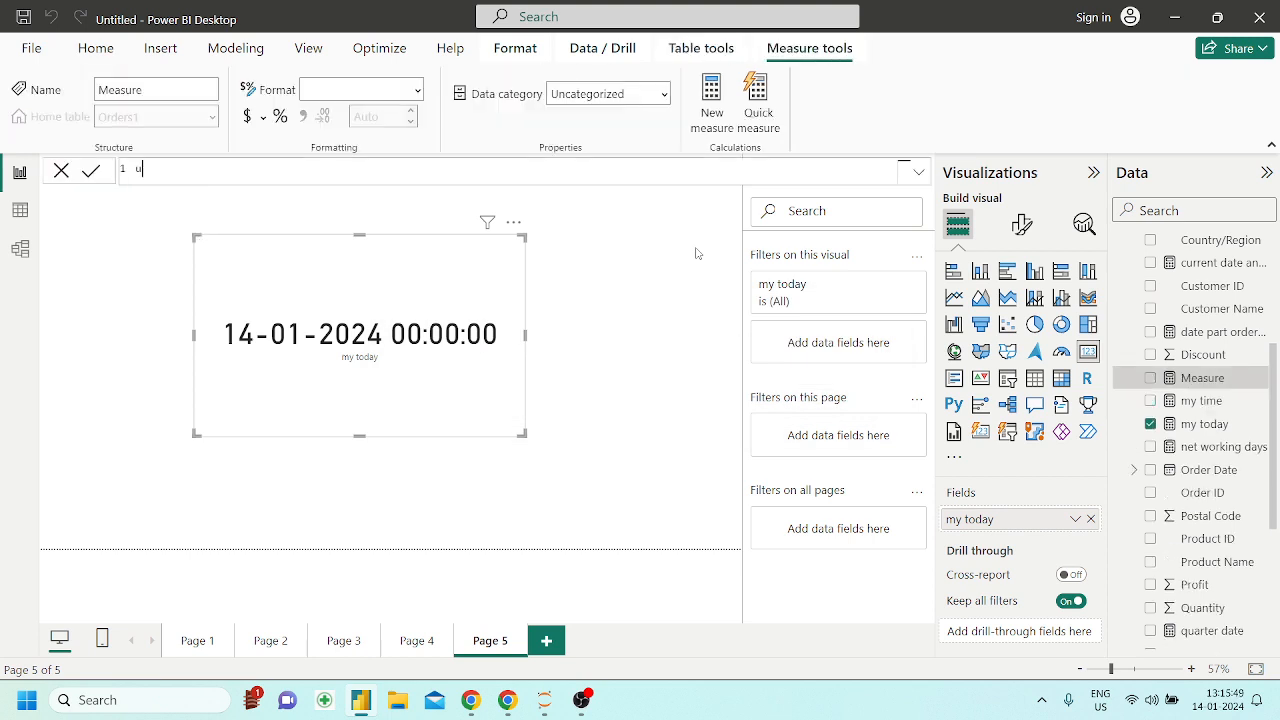
pyautogui.write('tc = utc')
pyautogui.press('Tab')
pyautogui.press('Return')
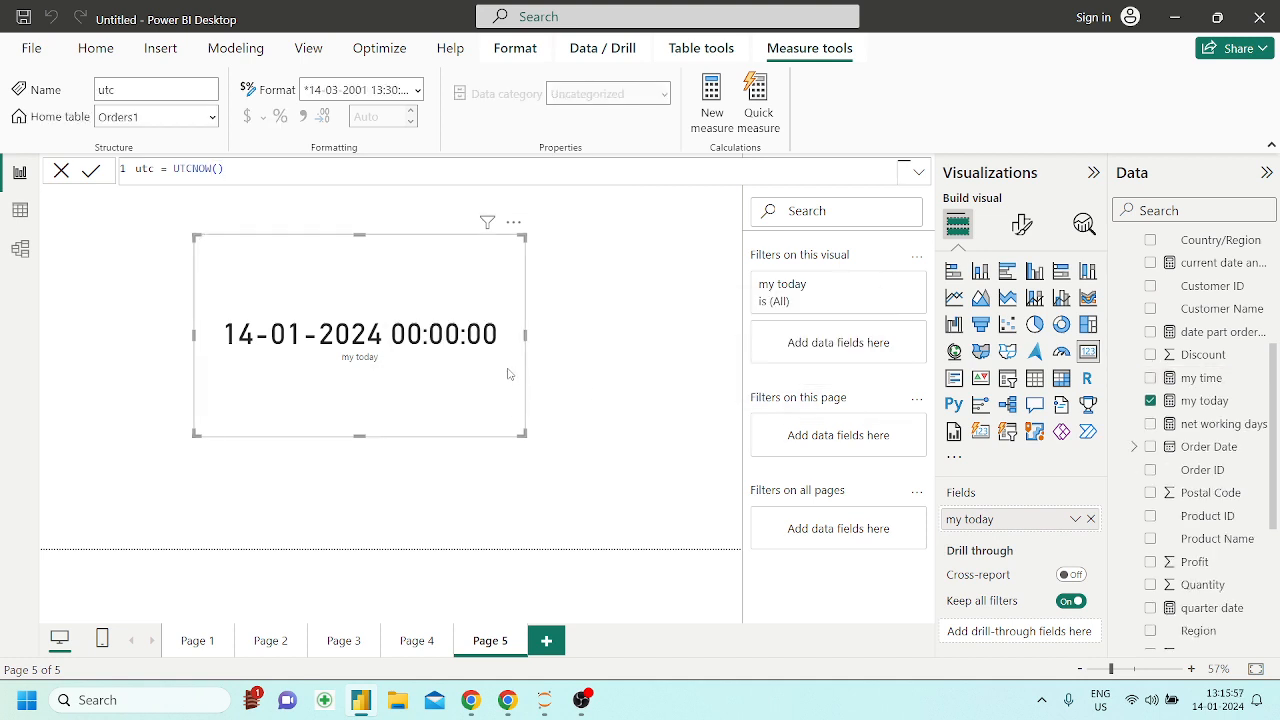
# Move the my today card to the page's upper-left corner and add the utc measure to Page 5 as a card
pyautogui.moveTo(507, 371); pyautogui.dragTo(354, 303)
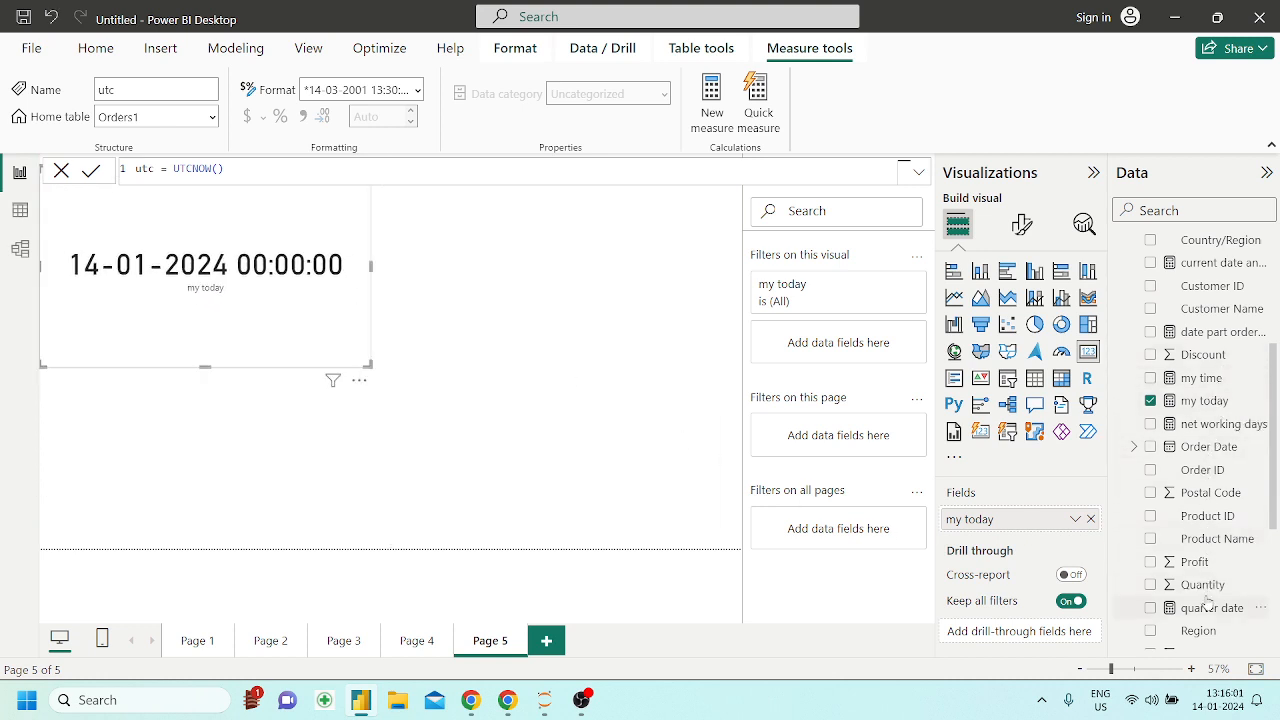
pyautogui.scroll(5, 1205, 595)
pyautogui.scroll(-8, 1207, 601)
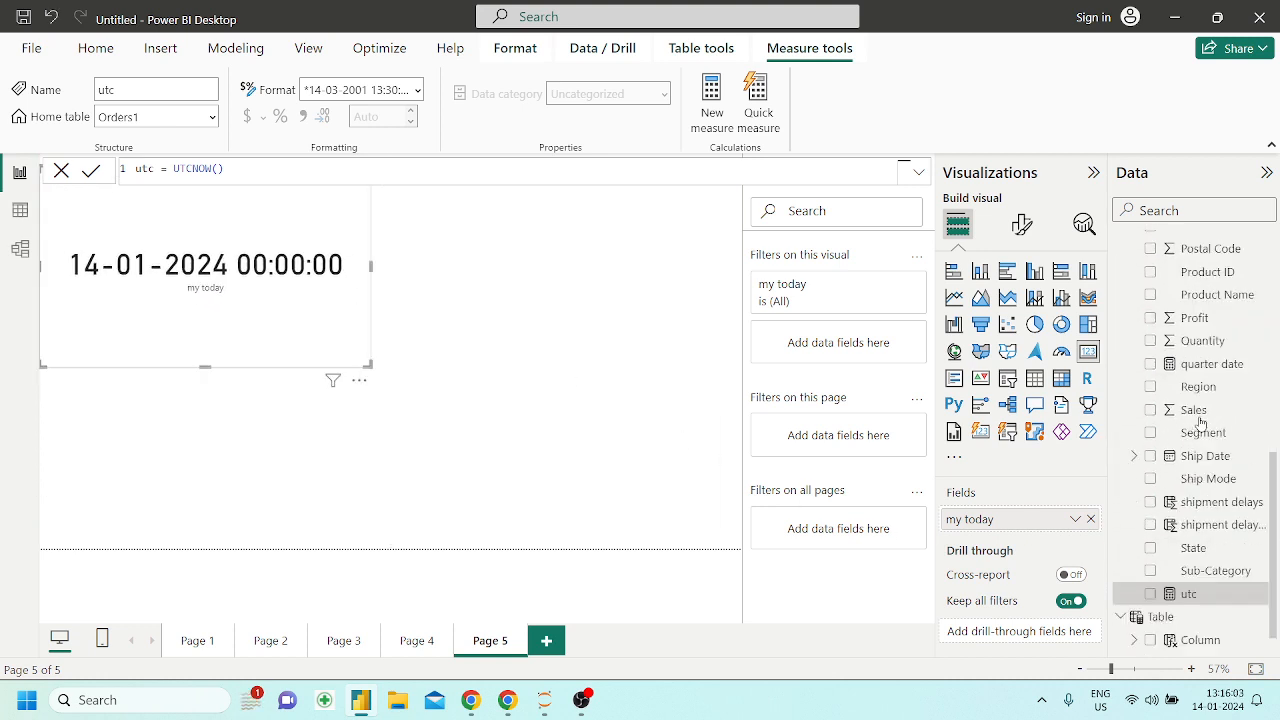
pyautogui.moveTo(1219, 565); pyautogui.dragTo(586, 454)
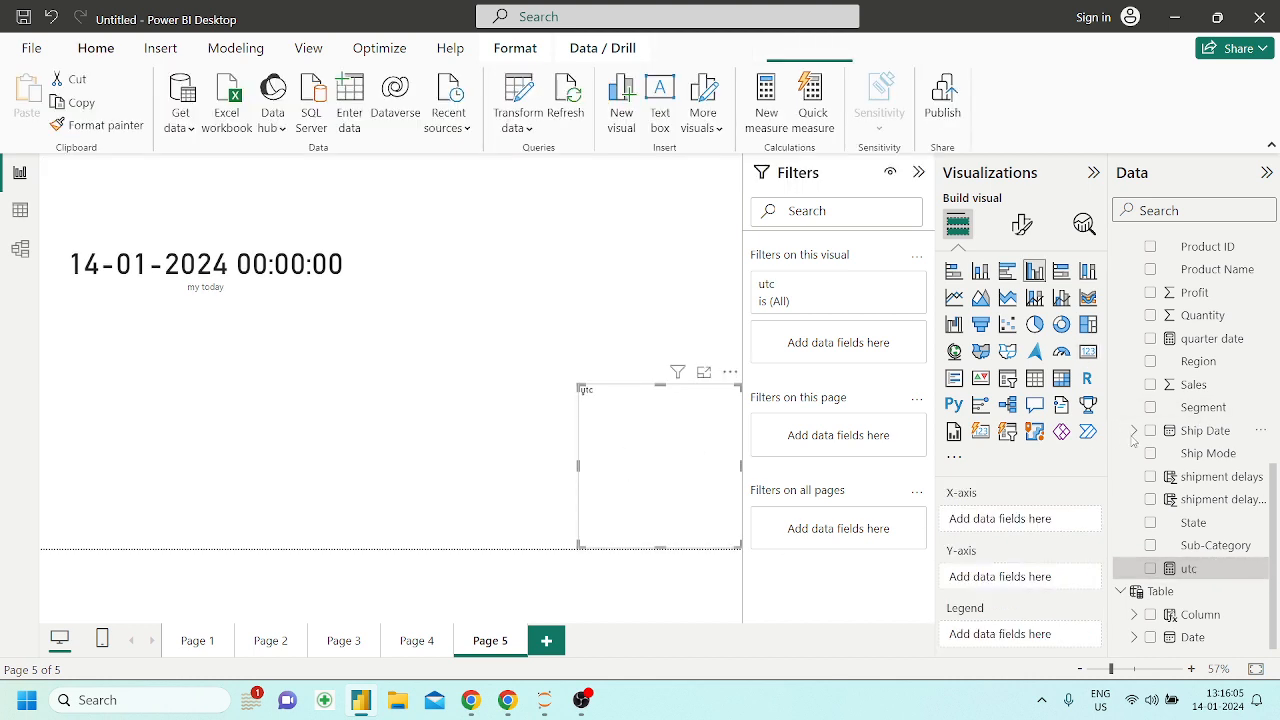
pyautogui.click(1088, 351)
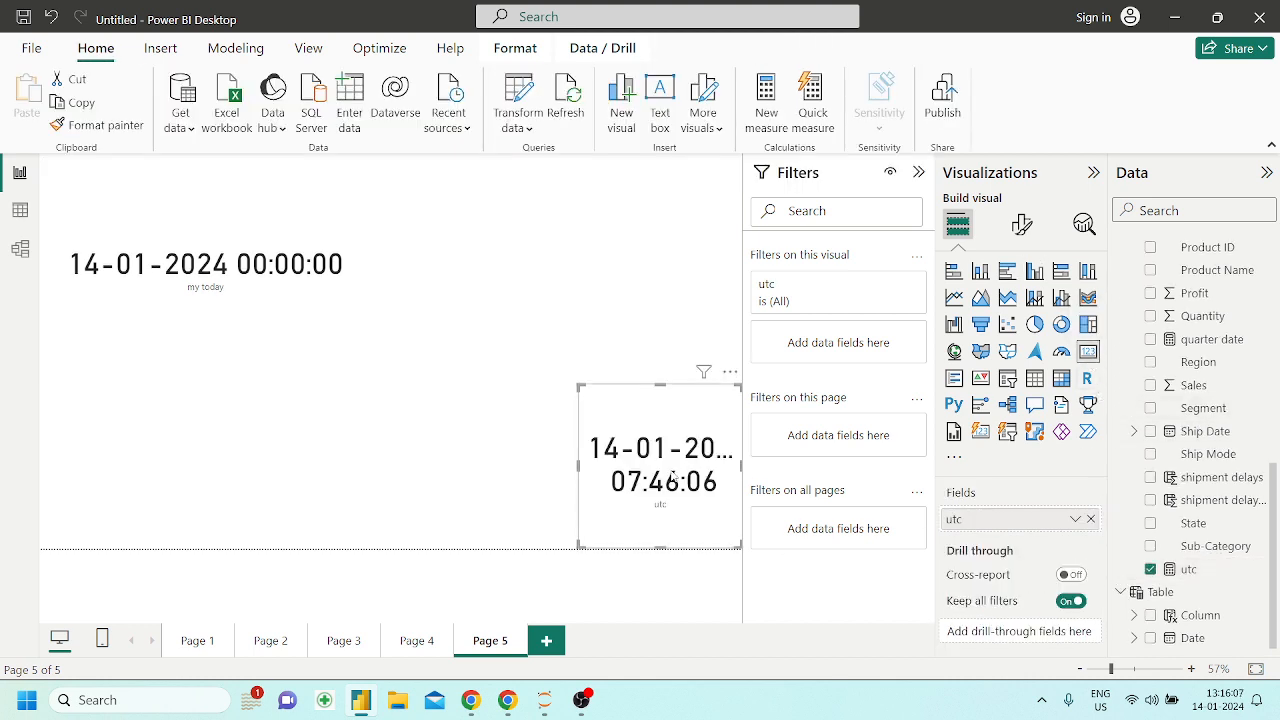
# Widen the utc card to fit the full date and time and position it below the my today card
pyautogui.moveTo(669, 478); pyautogui.dragTo(355, 452)
pyautogui.moveTo(424, 518); pyautogui.dragTo(660, 494)
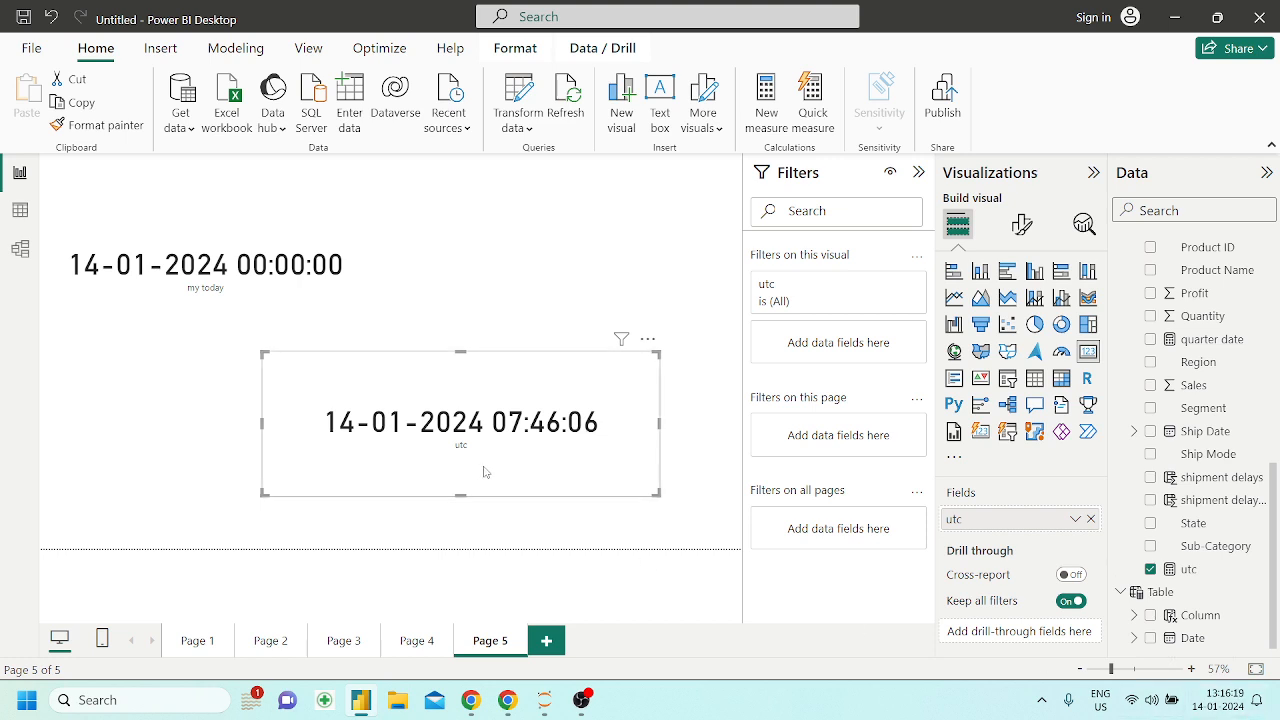
pyautogui.moveTo(484, 471); pyautogui.dragTo(262, 481)
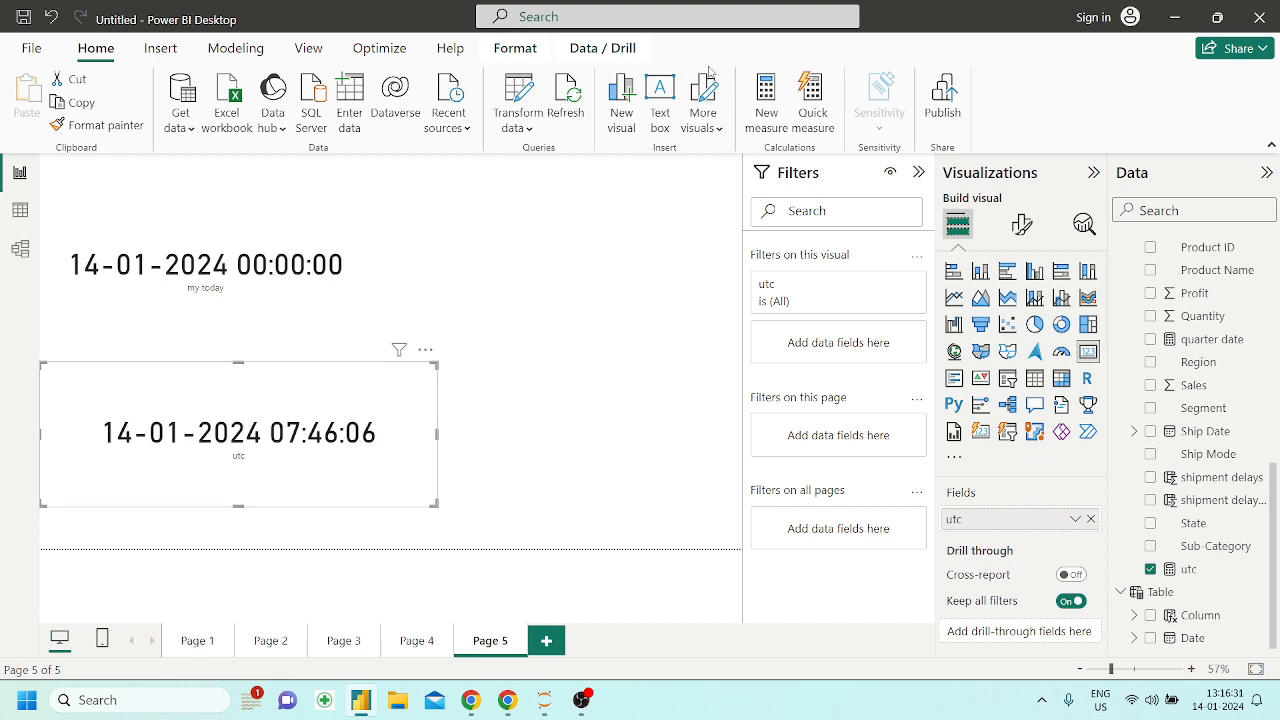
# Switch to the Powerbi_DAX notebook and read the UTCTODAY section
pyautogui.click(518, 700)
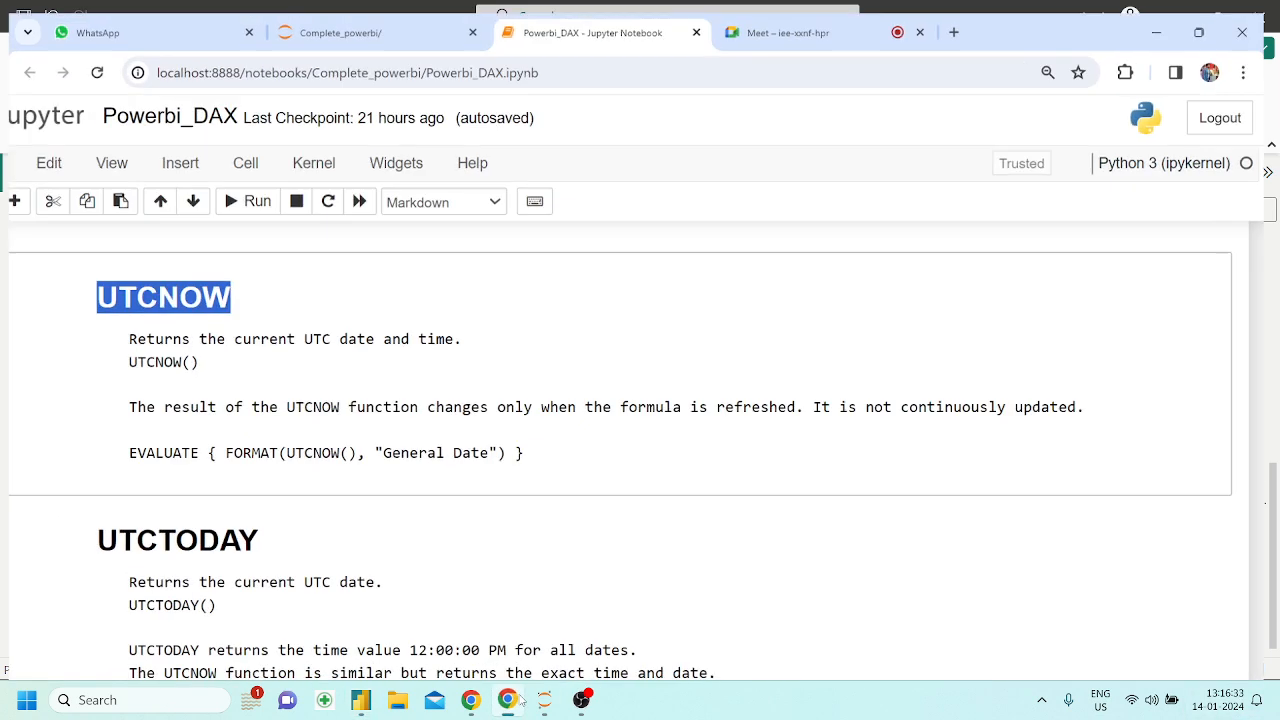
pyautogui.scroll(-3, 431, 569)
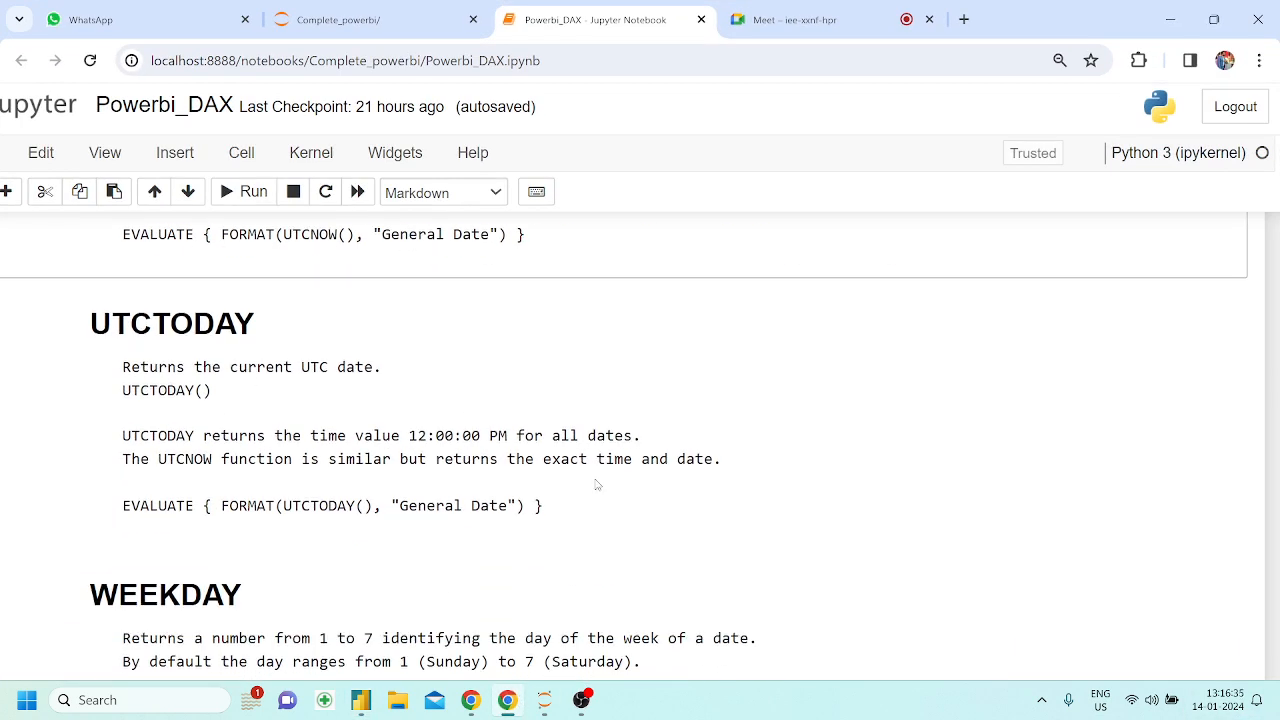
pyautogui.scroll(1, 596, 486)
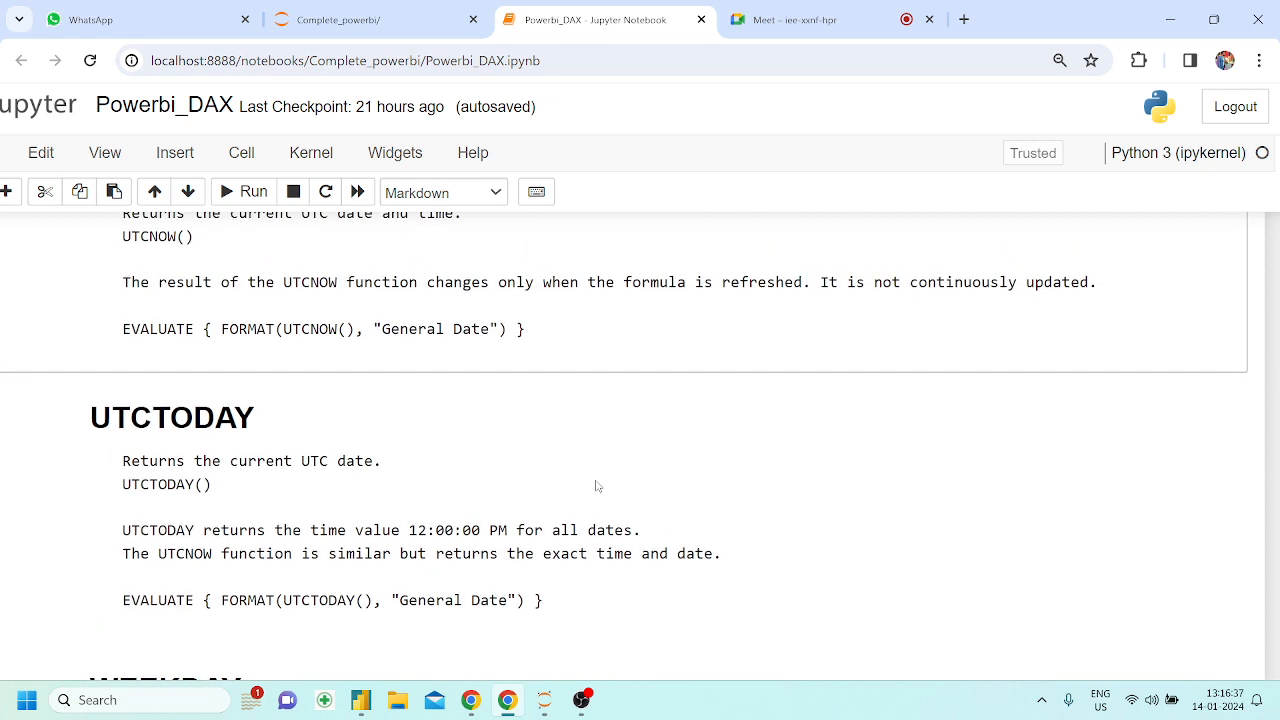
# Copy the notebook's FORMAT(UTCNOW(), "General Date") expression and use it in Power BI Desktop as the formula of a new measure named utc today
pyautogui.moveTo(540, 333); pyautogui.dragTo(220, 346)
pyautogui.click(220, 346)
pyautogui.moveTo(508, 333); pyautogui.dragTo(223, 328)
pyautogui.hotkey('ctrl', 'c')
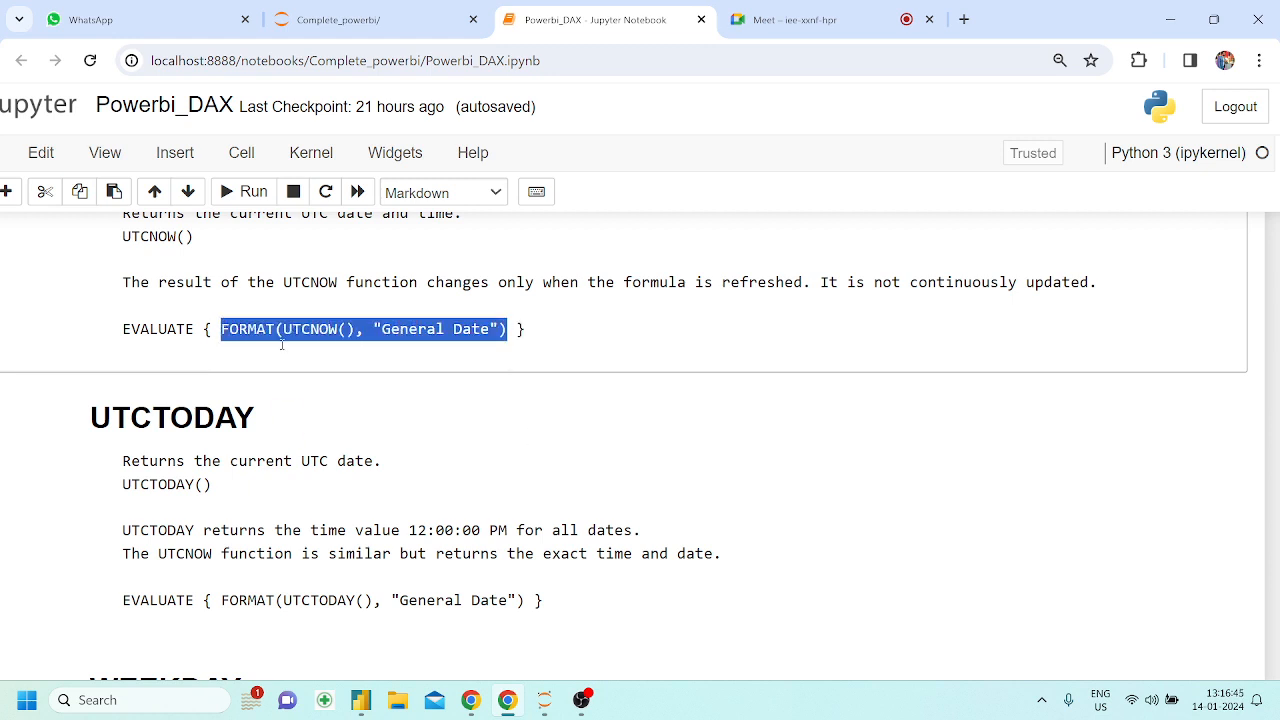
pyautogui.click(363, 700)
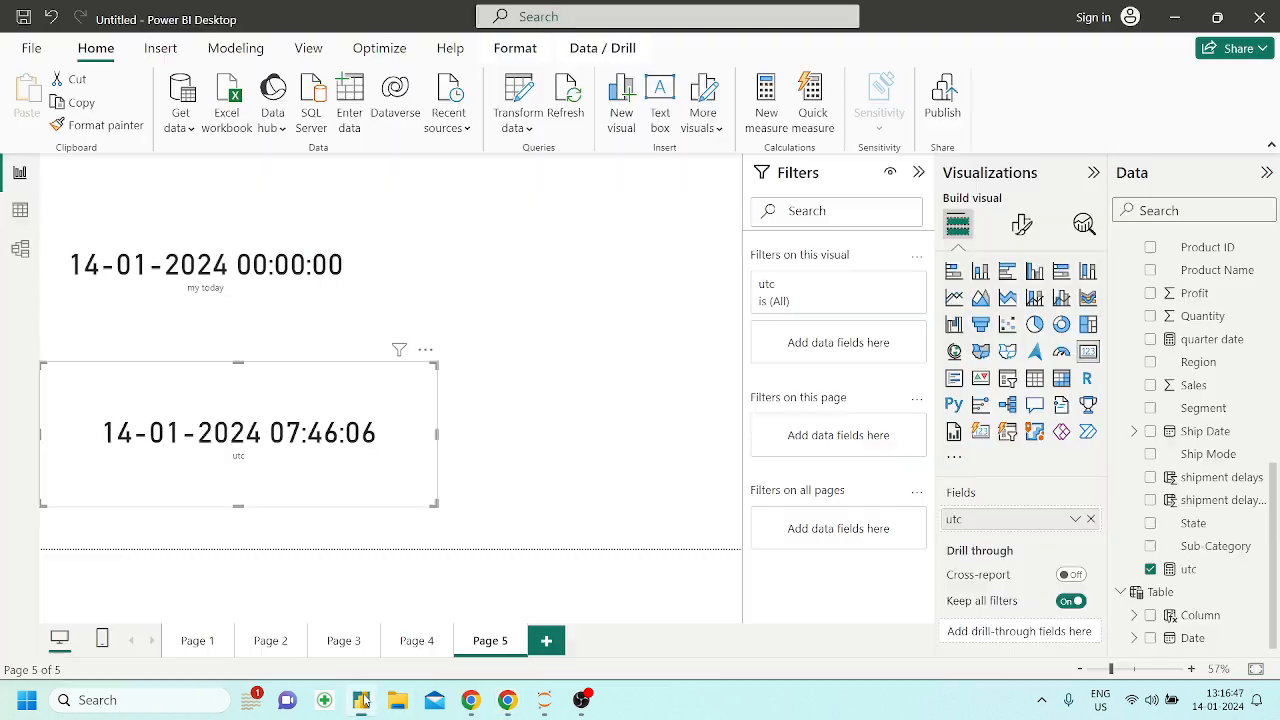
pyautogui.click(757, 120)
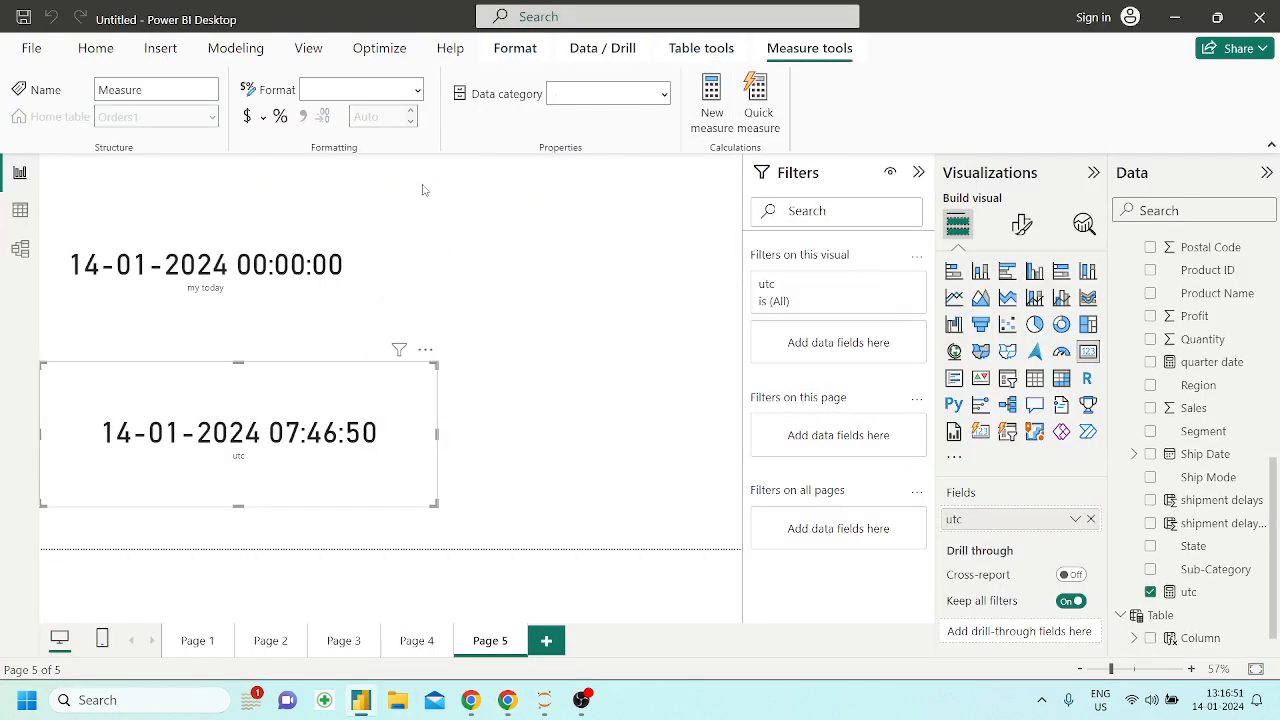
pyautogui.press('BackSpace')
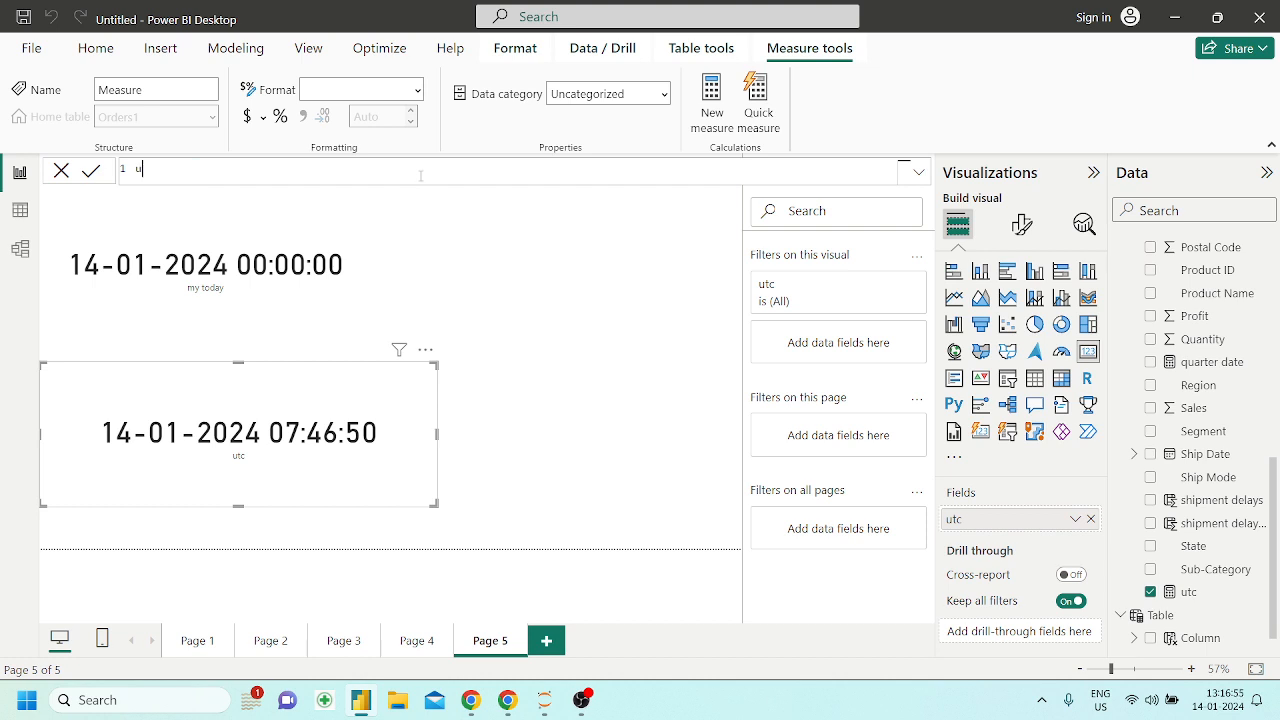
pyautogui.write('utc today =')
pyautogui.hotkey('ctrl', 'v')
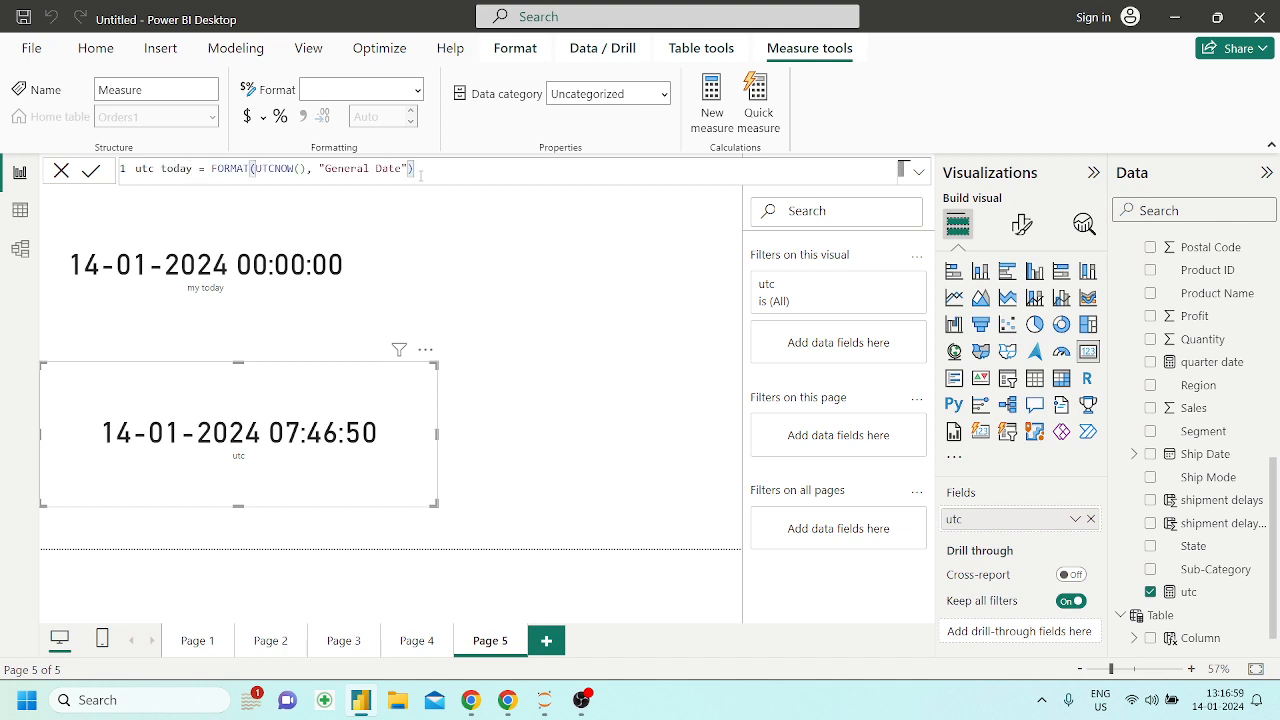
pyautogui.press('Return')
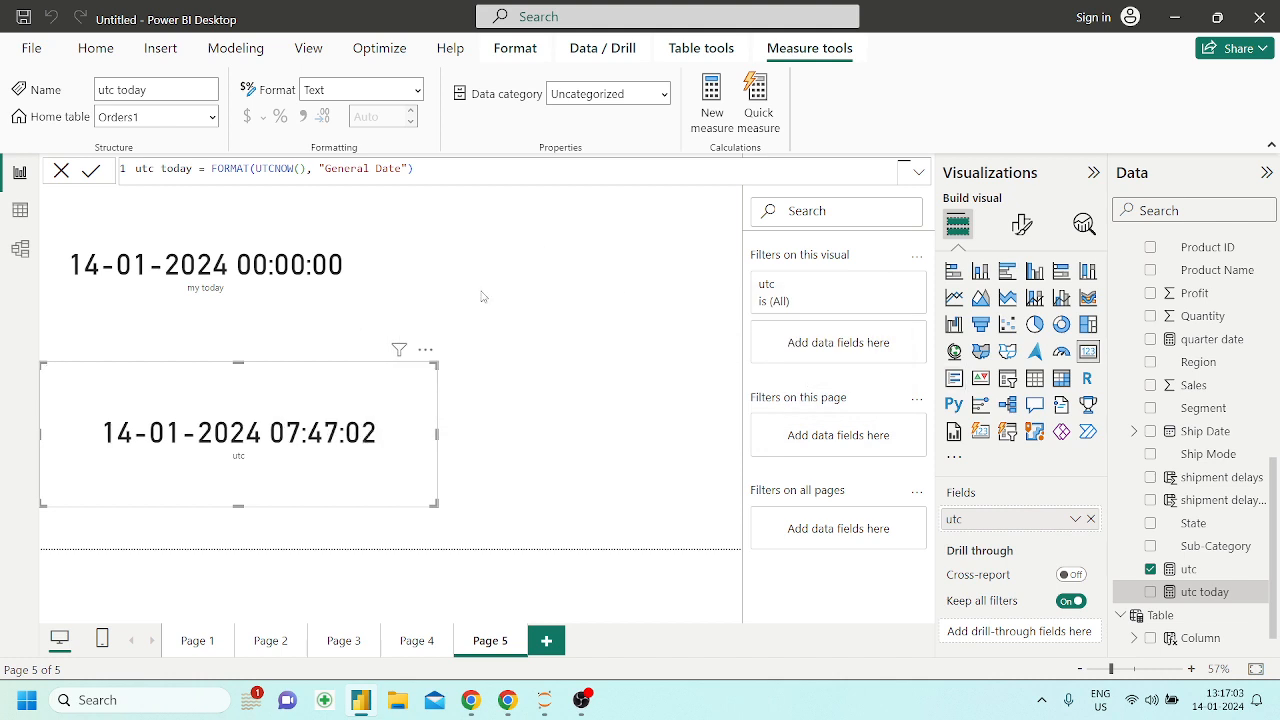
# Rename the FORMAT(UTCNOW(), "General Date") measure to utc now in its formula
pyautogui.click(193, 168)
pyautogui.press('BackSpace')
pyautogui.press('BackSpace')
pyautogui.press('BackSpace')
pyautogui.press('BackSpace')
pyautogui.press('BackSpace')
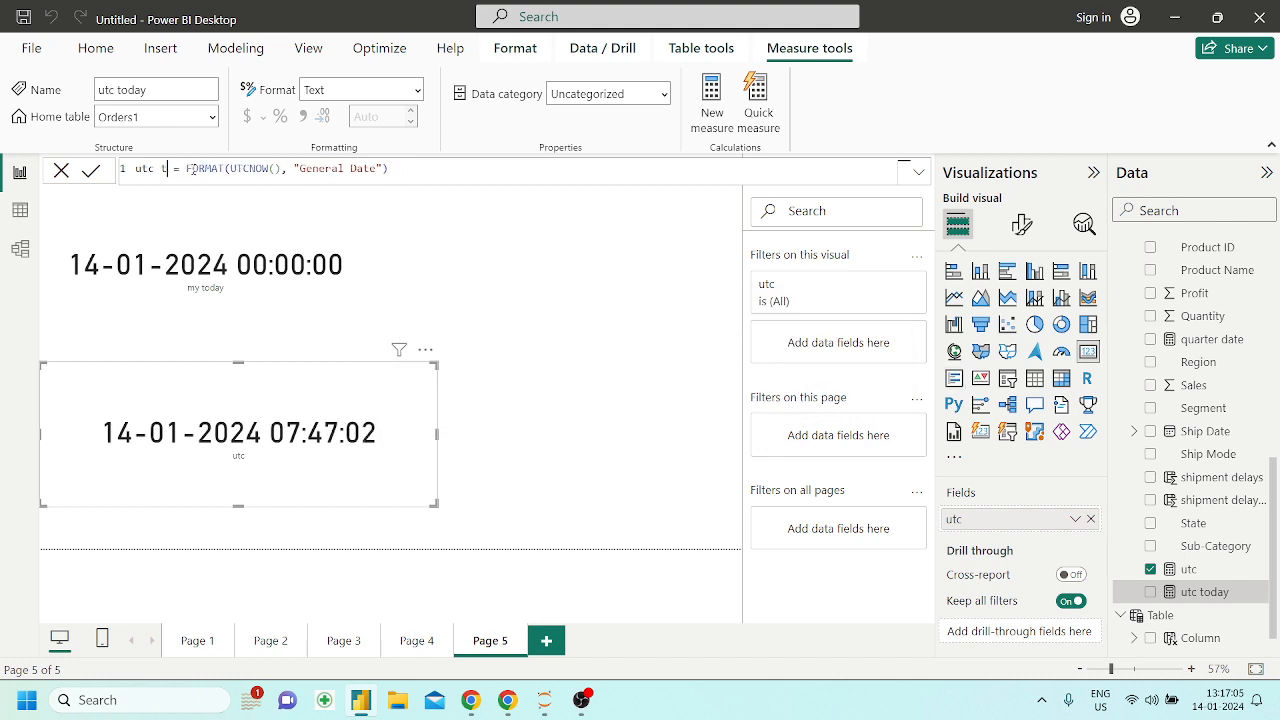
pyautogui.write('now')
pyautogui.press('Return')
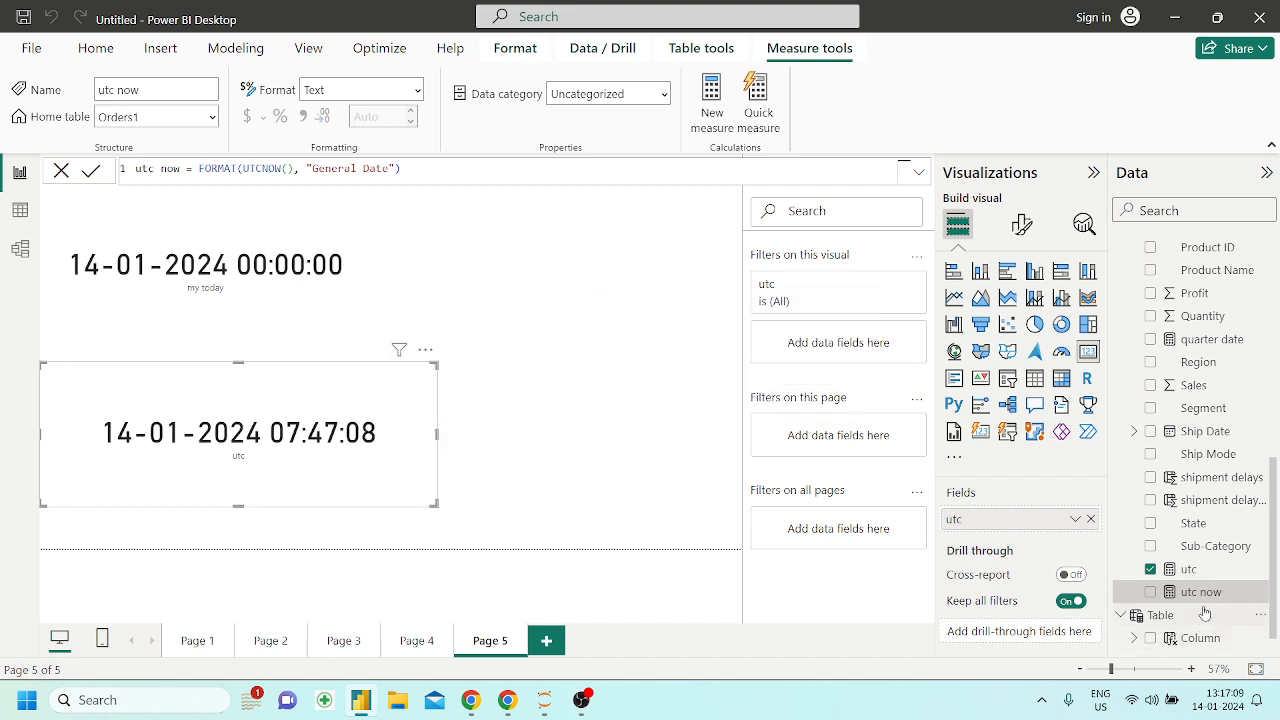
# Add the utc now measure to Page 5 as a card and widen it to fit the date and time on one line
pyautogui.moveTo(1205, 595); pyautogui.dragTo(613, 308)
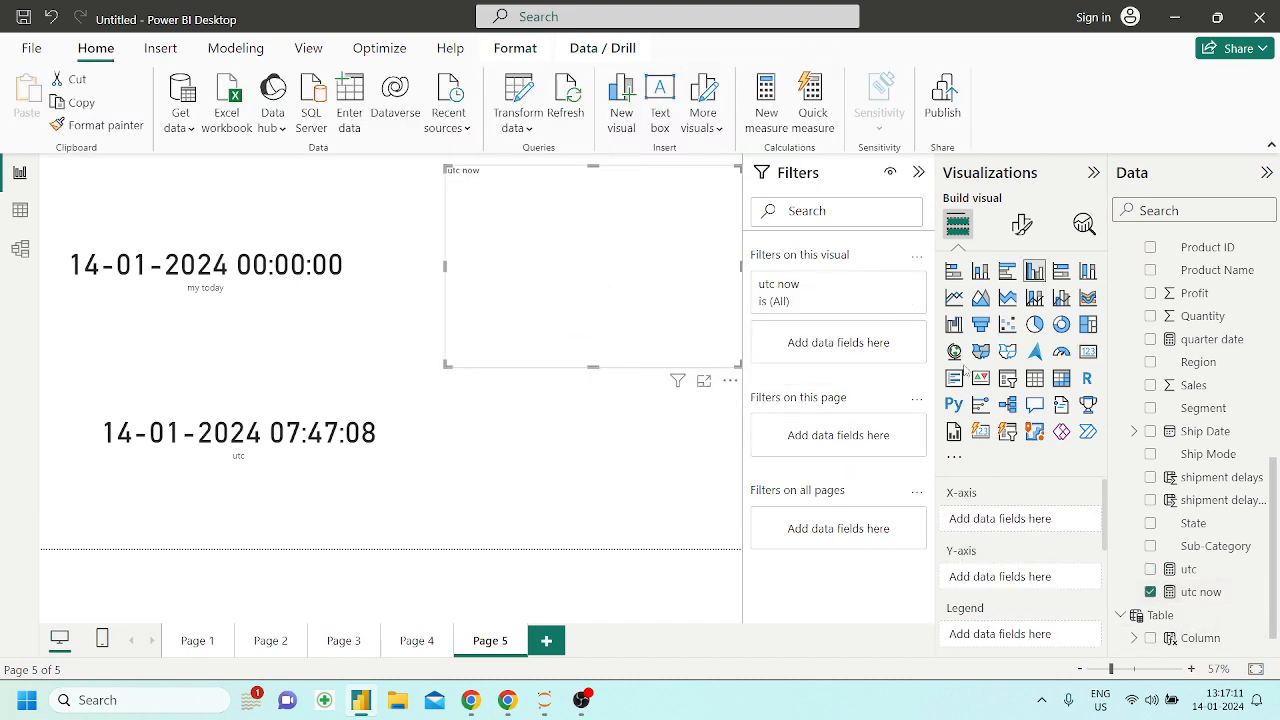
pyautogui.click(1092, 358)
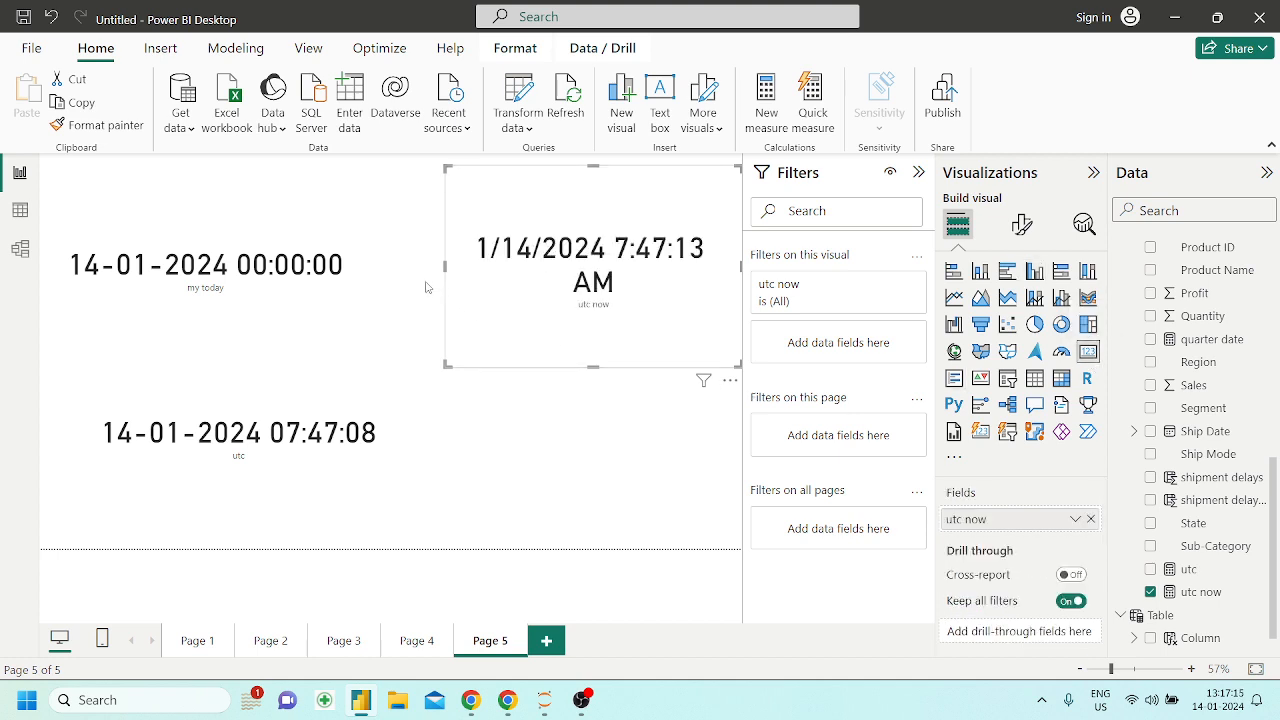
pyautogui.moveTo(445, 267); pyautogui.dragTo(321, 267)
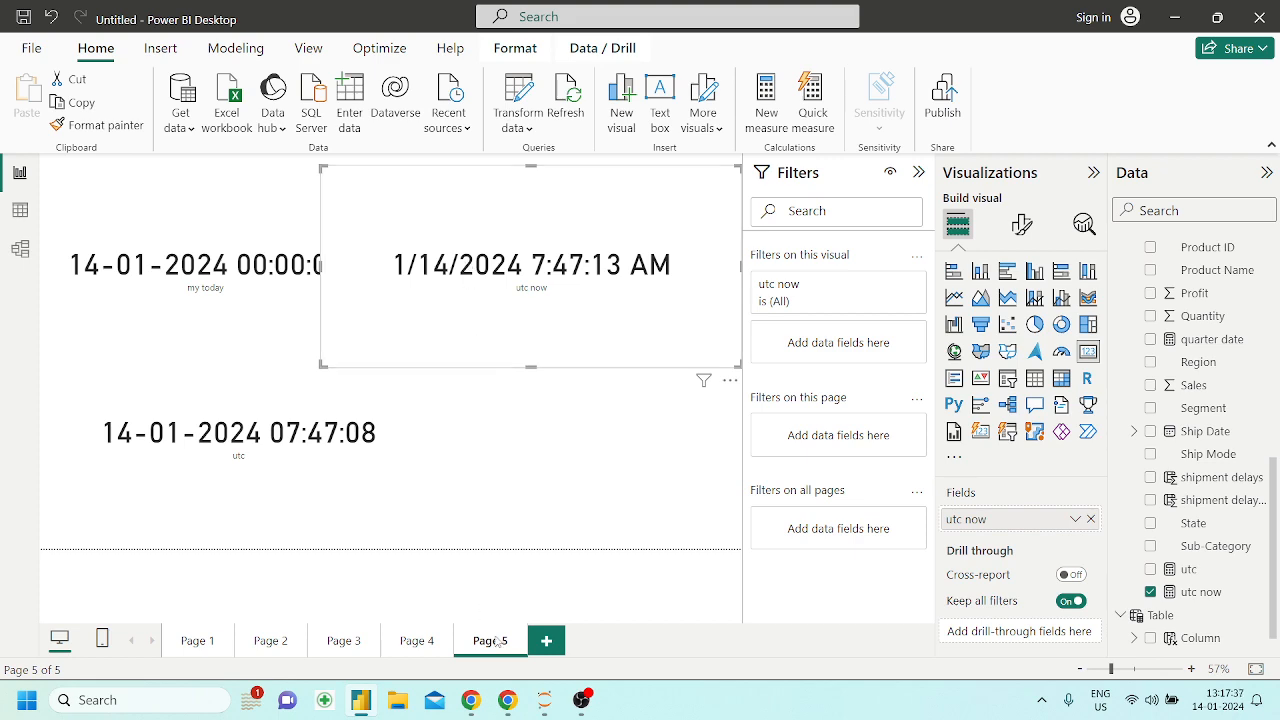
# Switch to the Powerbi_DAX notebook and read the UTCTODAY section and the WEEKDAY description, syntax and default day numbering
pyautogui.click(507, 700)
pyautogui.scroll(-1, 461, 524)
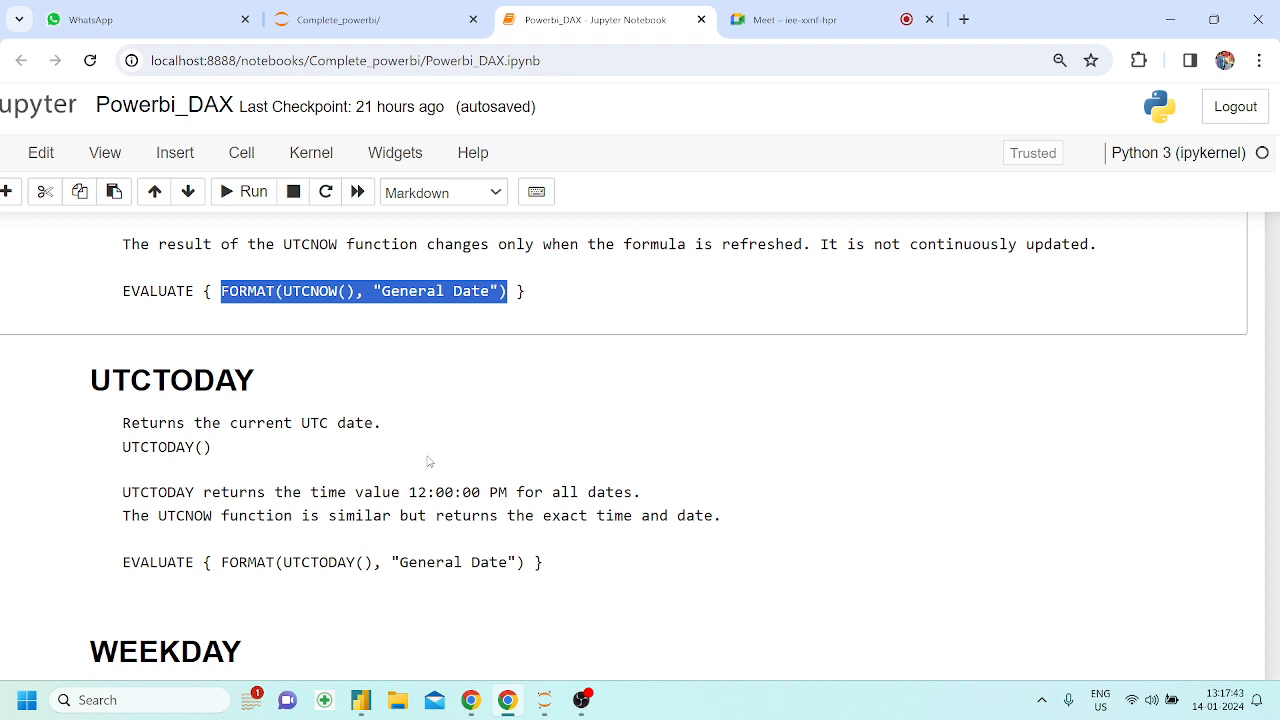
pyautogui.scroll(-5, 428, 461)
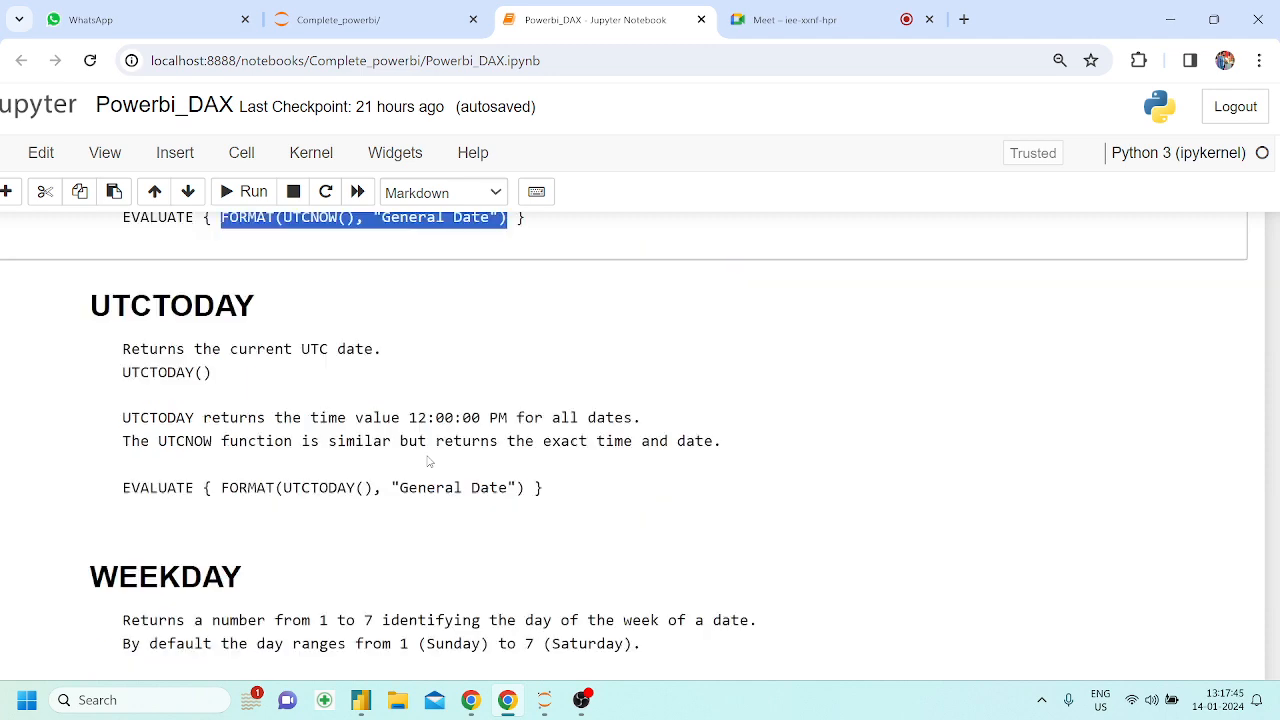
pyautogui.scroll(1, 115, 333)
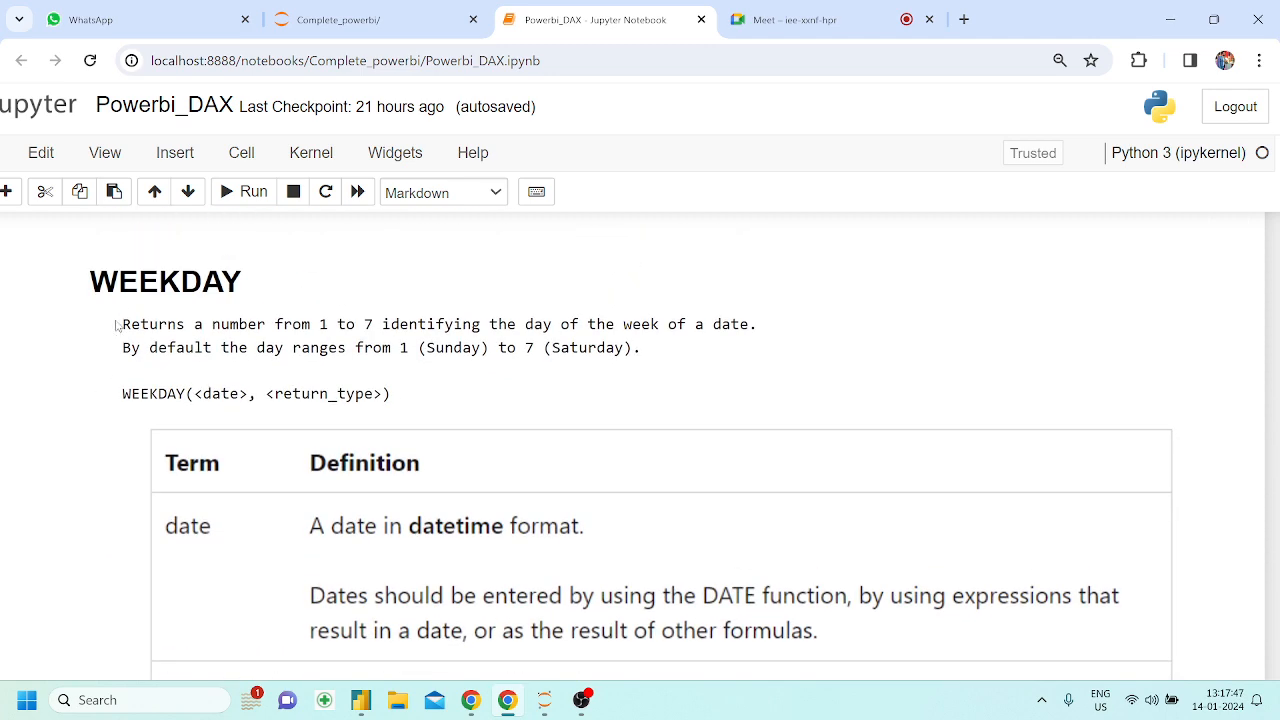
pyautogui.moveTo(92, 284); pyautogui.dragTo(218, 277)
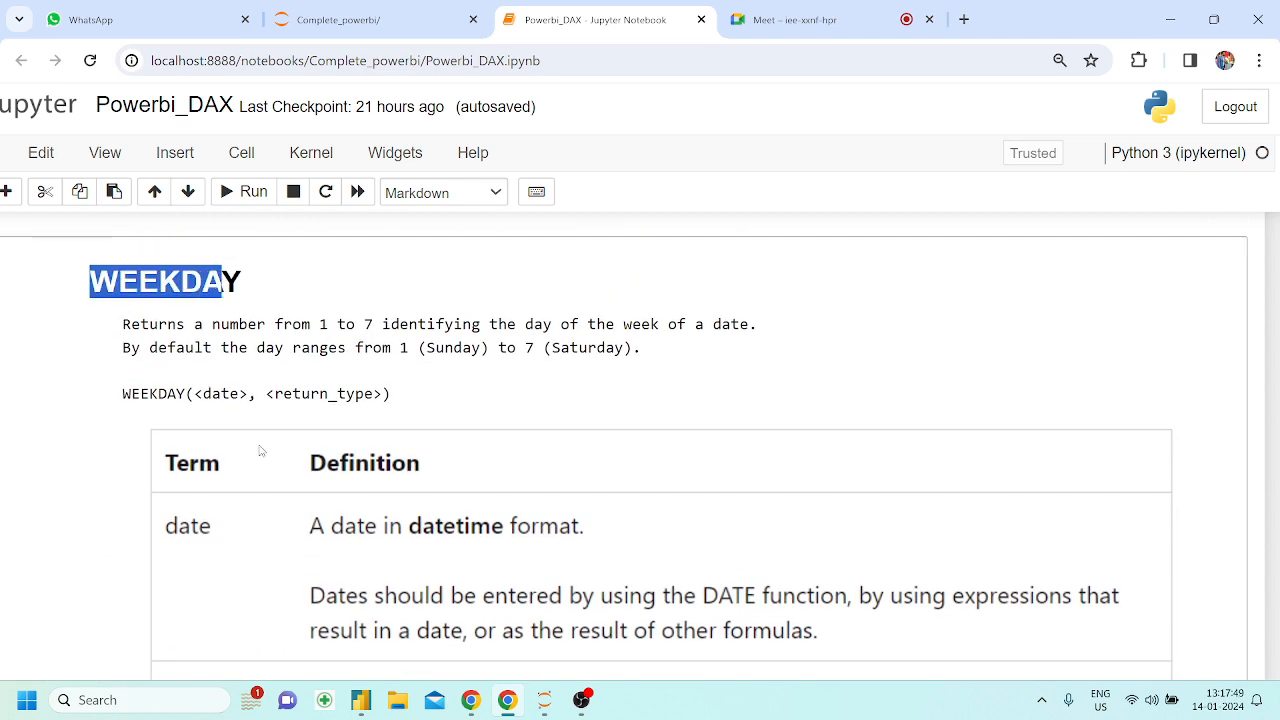
pyautogui.scroll(-1, 257, 463)
pyautogui.moveTo(195, 373); pyautogui.dragTo(290, 373)
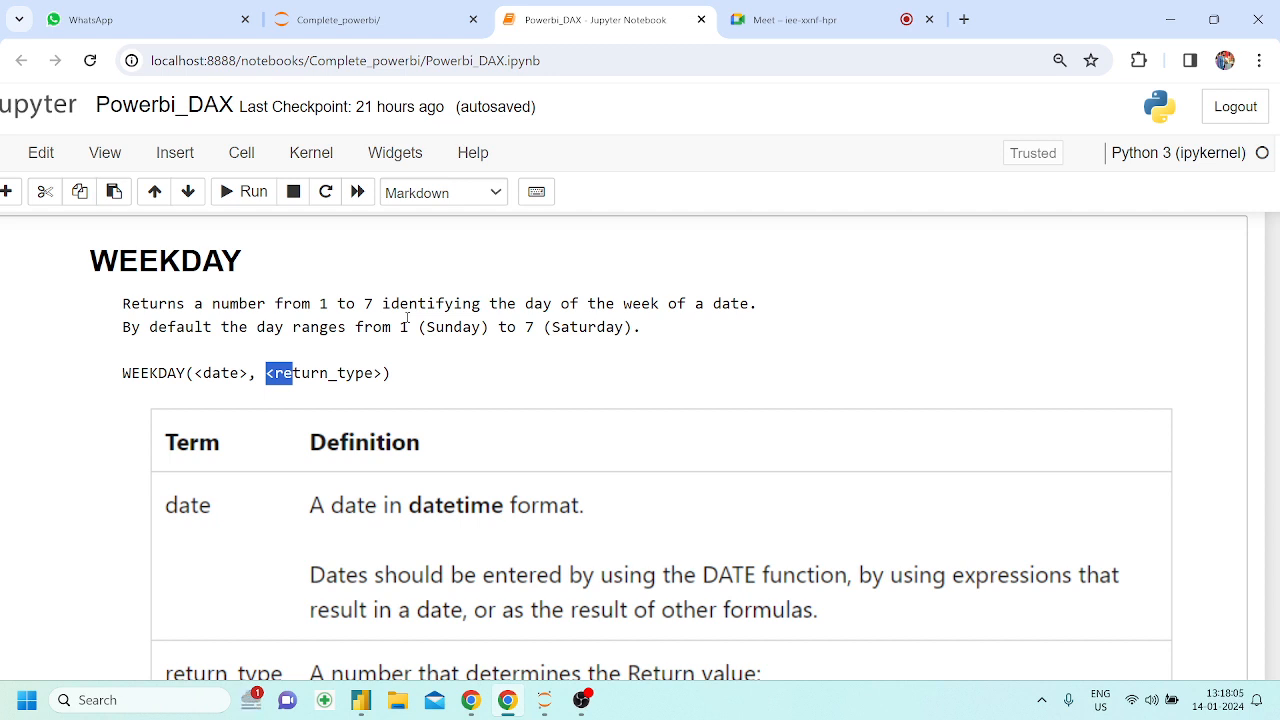
pyautogui.moveTo(399, 327); pyautogui.dragTo(411, 327)
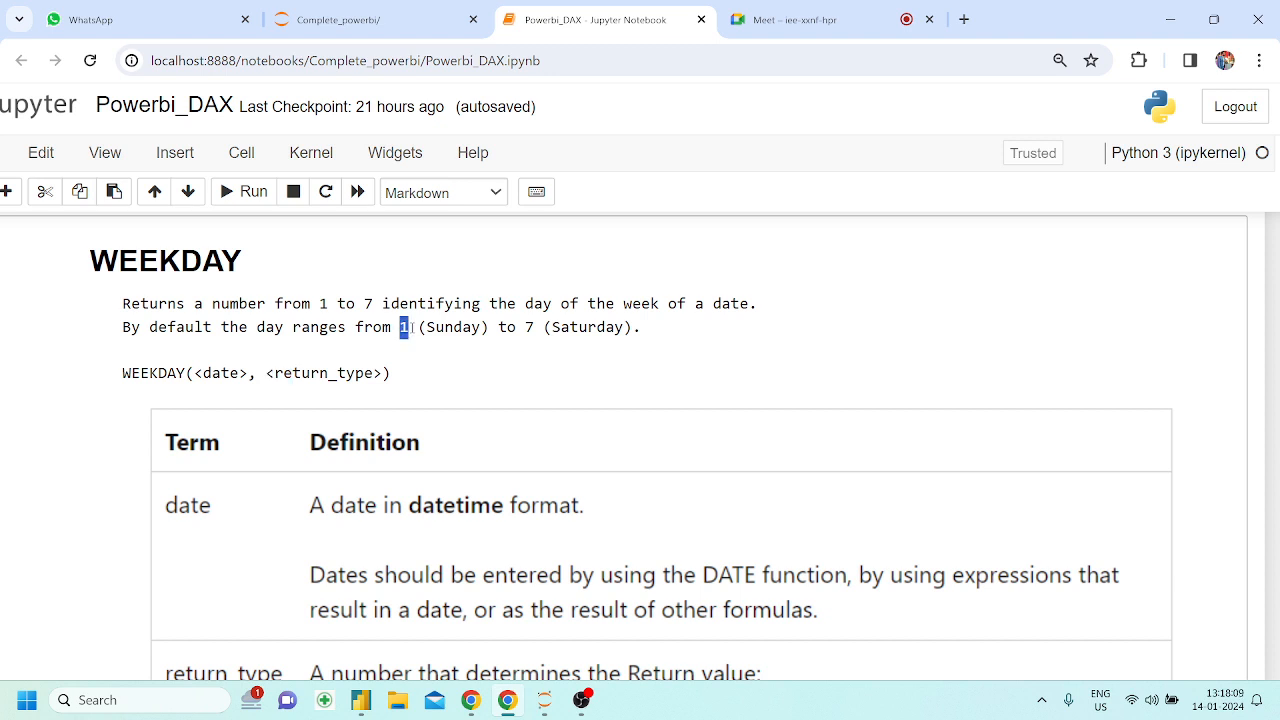
# Return to Power BI Desktop and examine the mydate table's WEEKDAY column and its formula in Table view
pyautogui.click(361, 700)
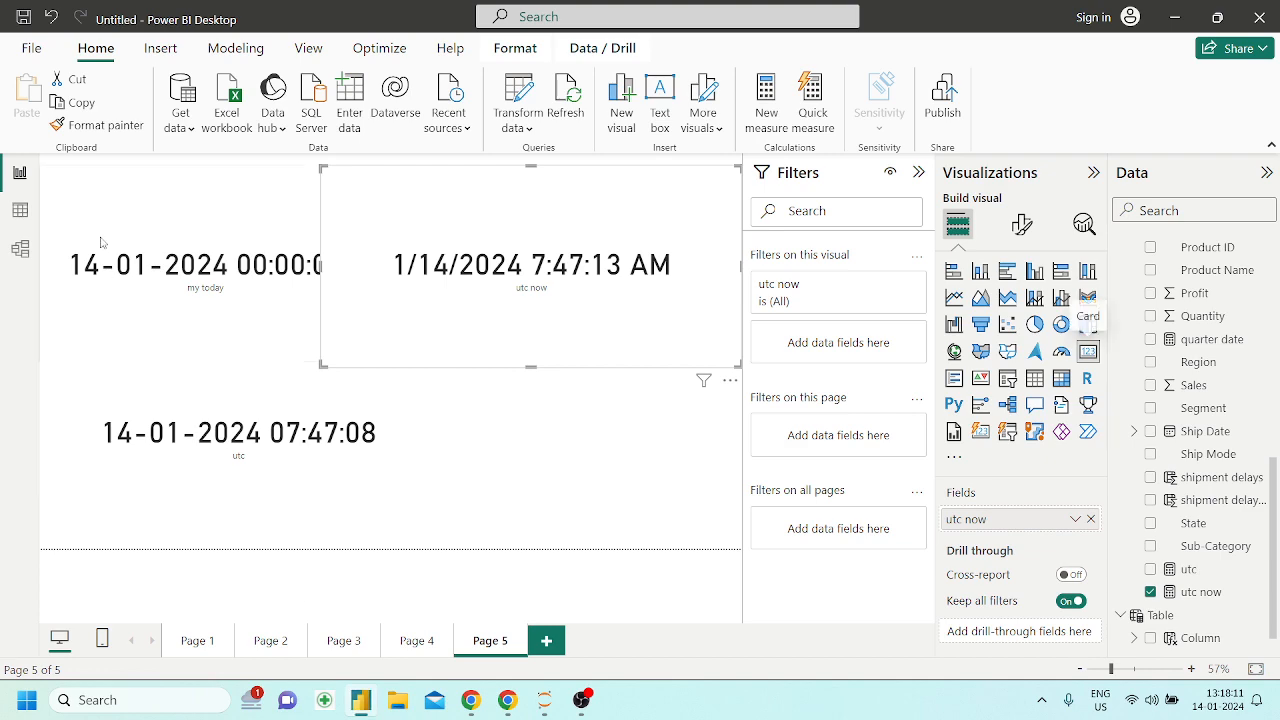
pyautogui.click(20, 211)
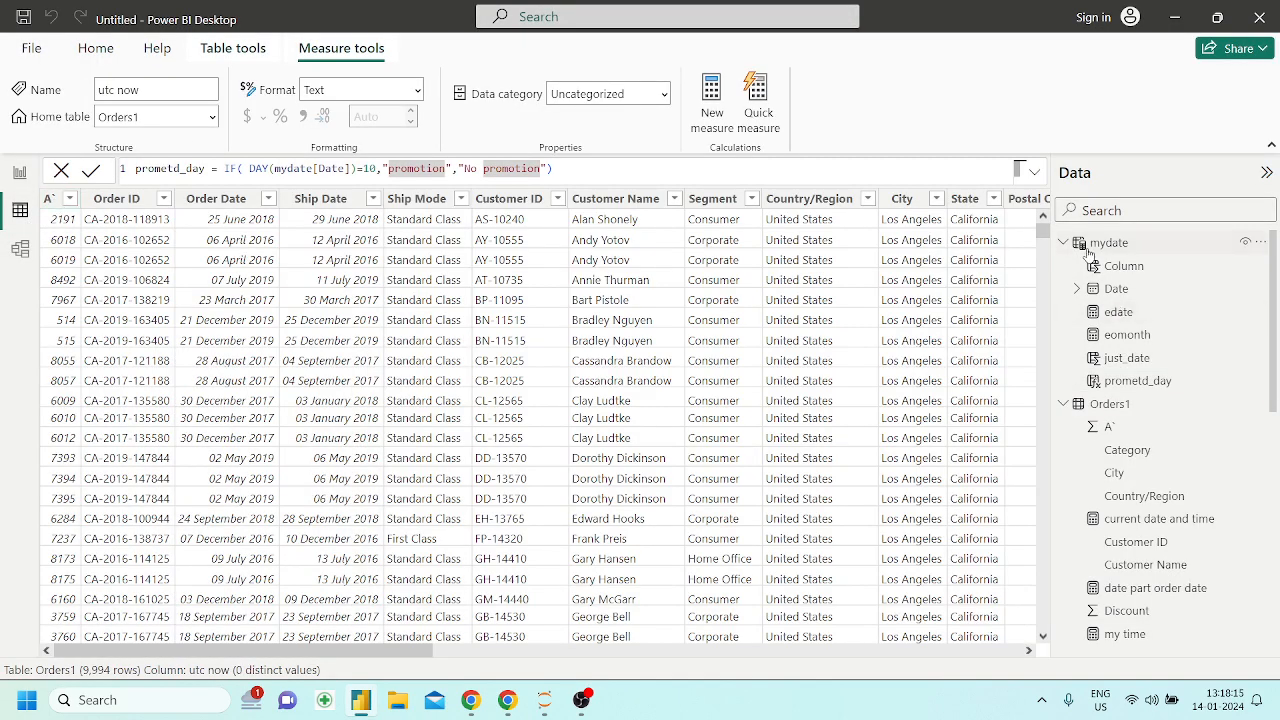
pyautogui.click(1110, 243)
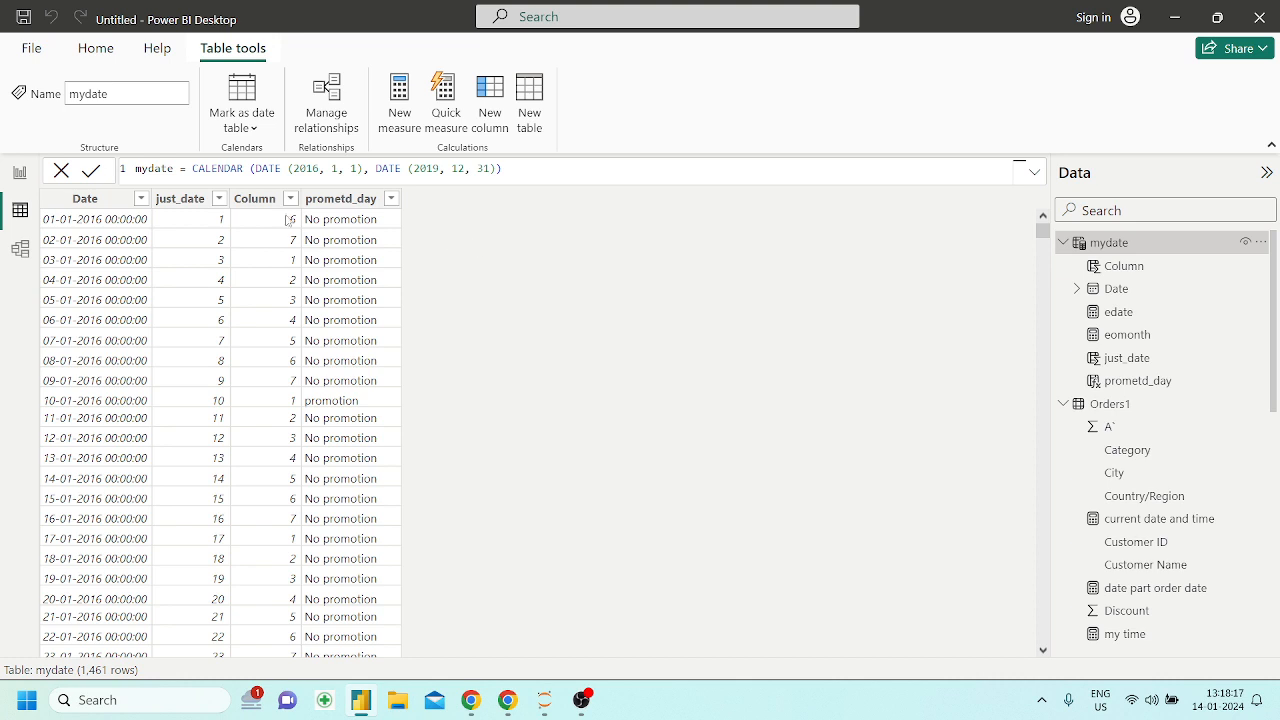
pyautogui.click(268, 205)
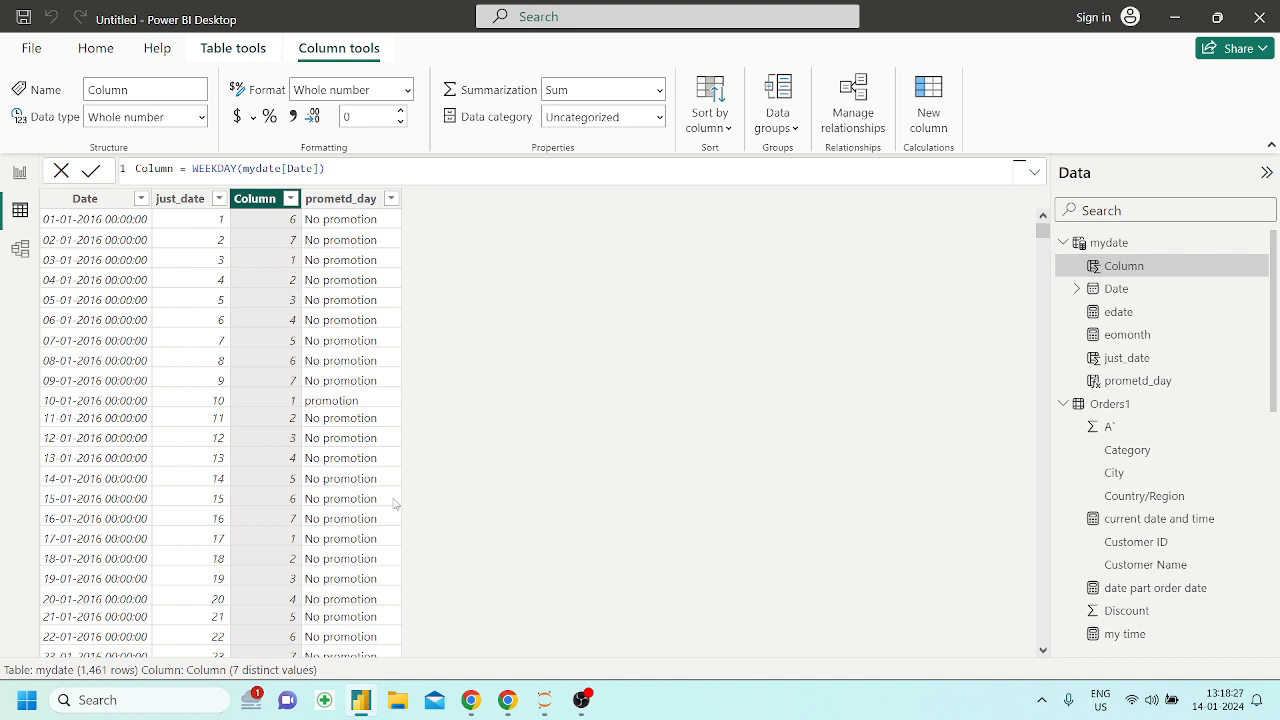
# Switch to the Powerbi_DAX notebook and read the WEEKDAY return types and the WEEKNUM and YEAR sections
pyautogui.click(512, 702)
pyautogui.scroll(-5, 363, 478)
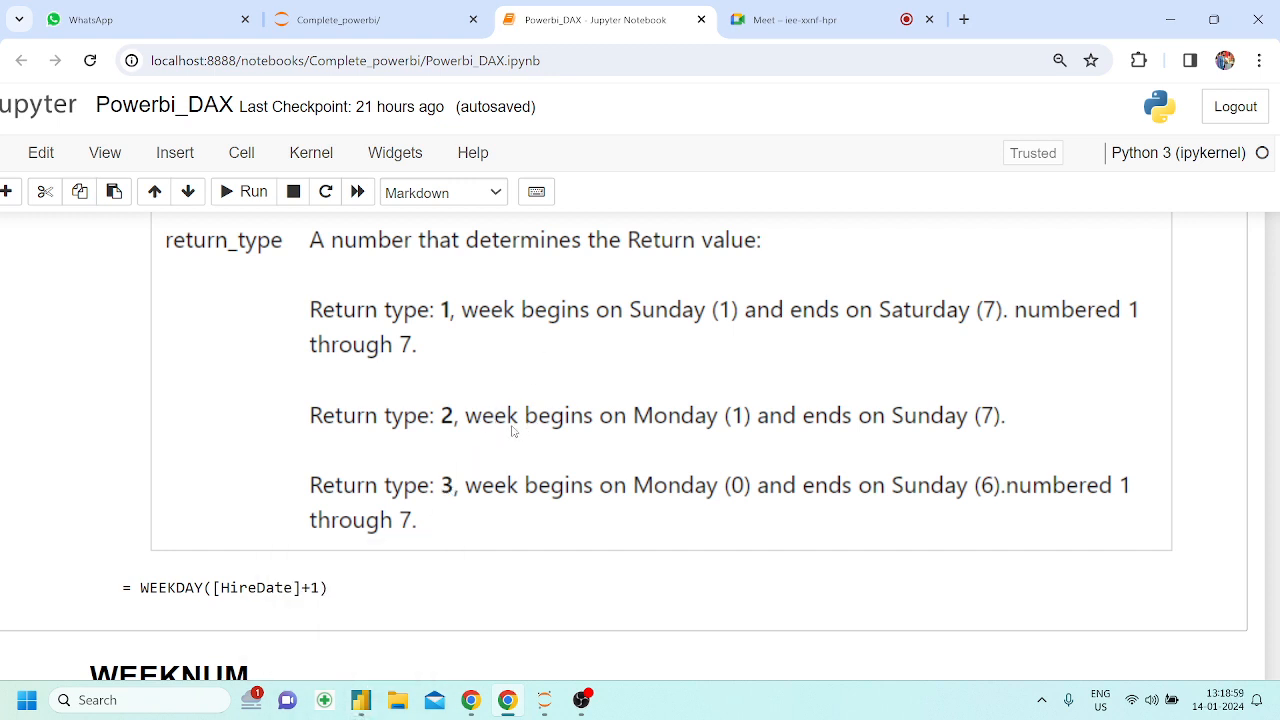
pyautogui.scroll(-3, 512, 430)
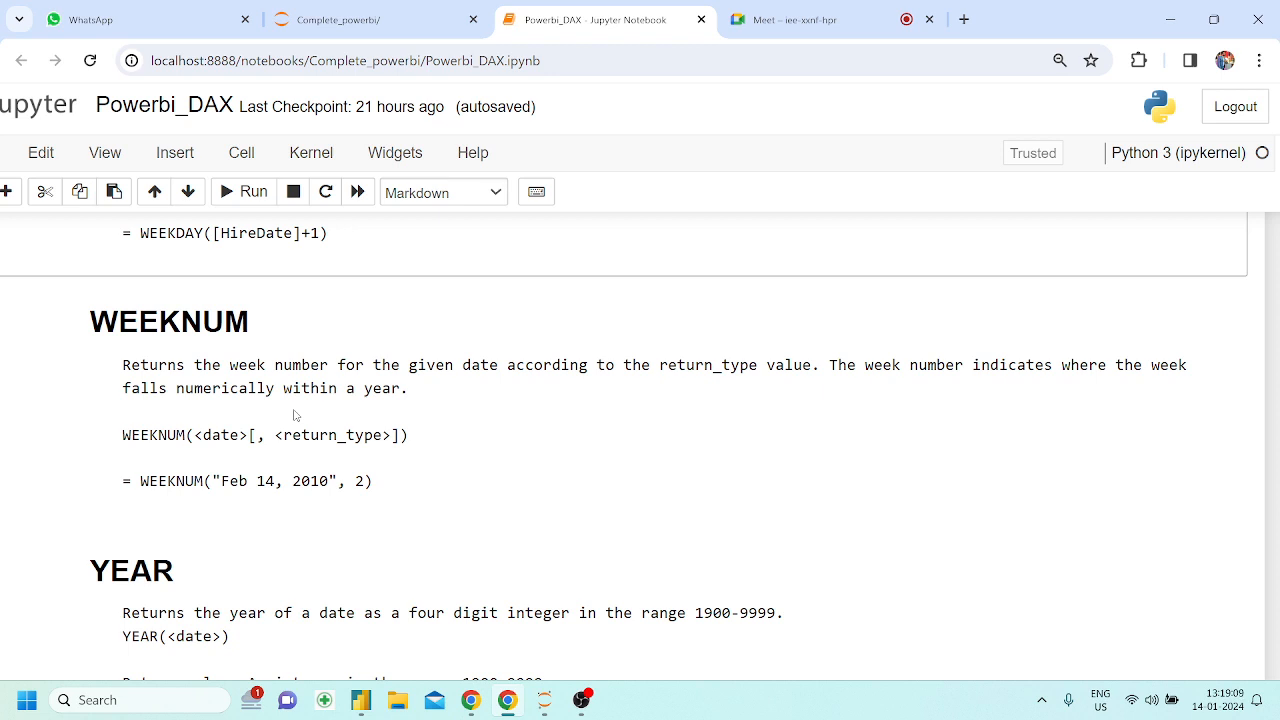
pyautogui.scroll(-2, 294, 415)
pyautogui.hotkey('ctrl', '-')
pyautogui.hotkey('ctrl', '-')
pyautogui.scroll(-10, 294, 415)
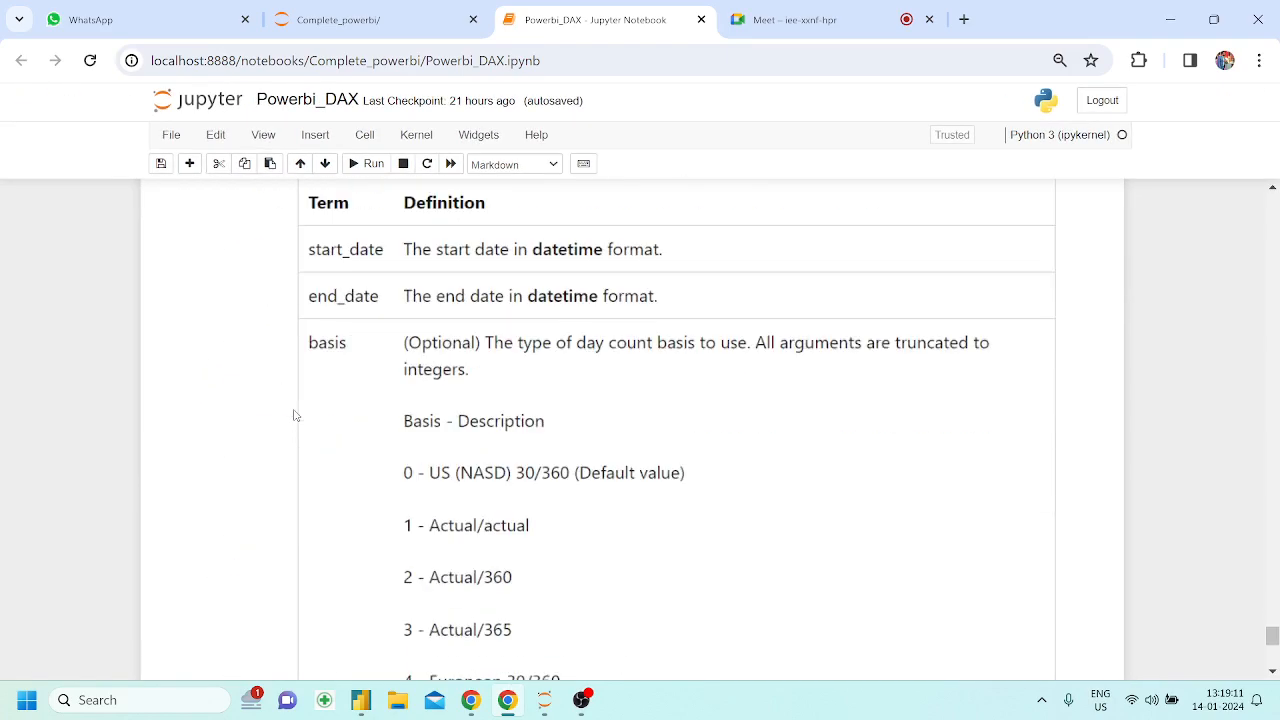
pyautogui.scroll(10, 294, 415)
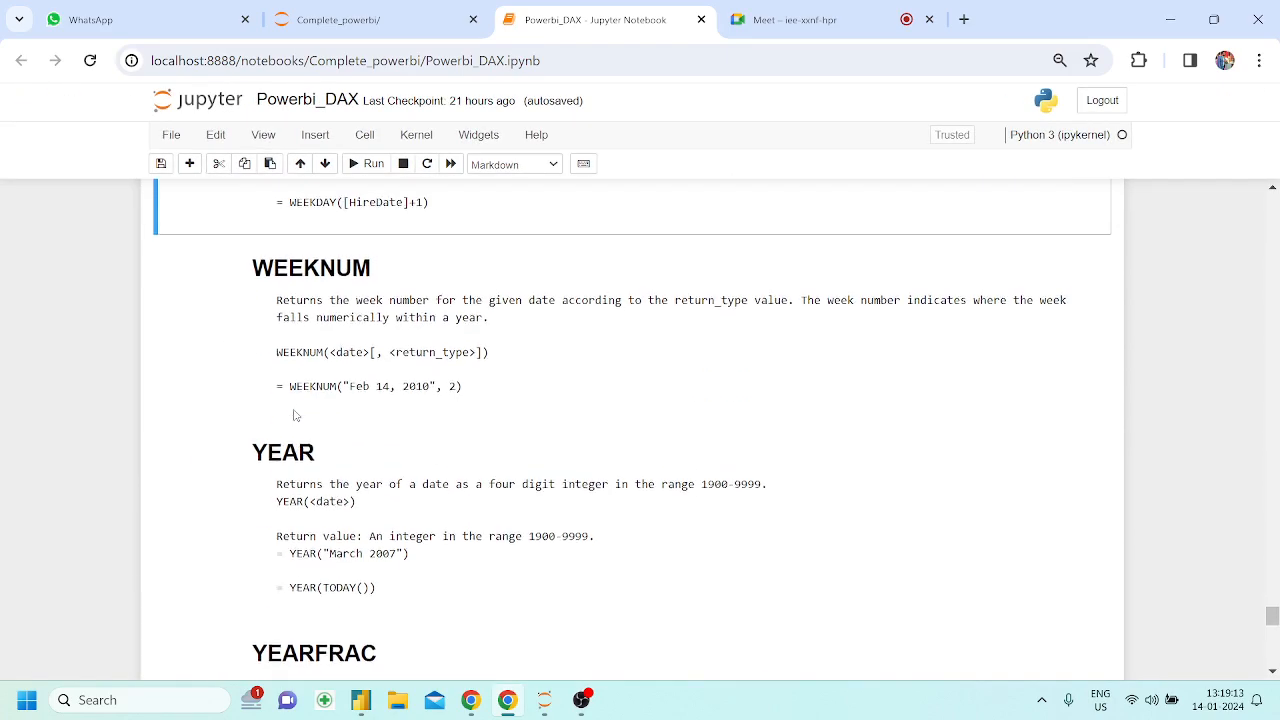
pyautogui.hotkey('ctrl', '+')
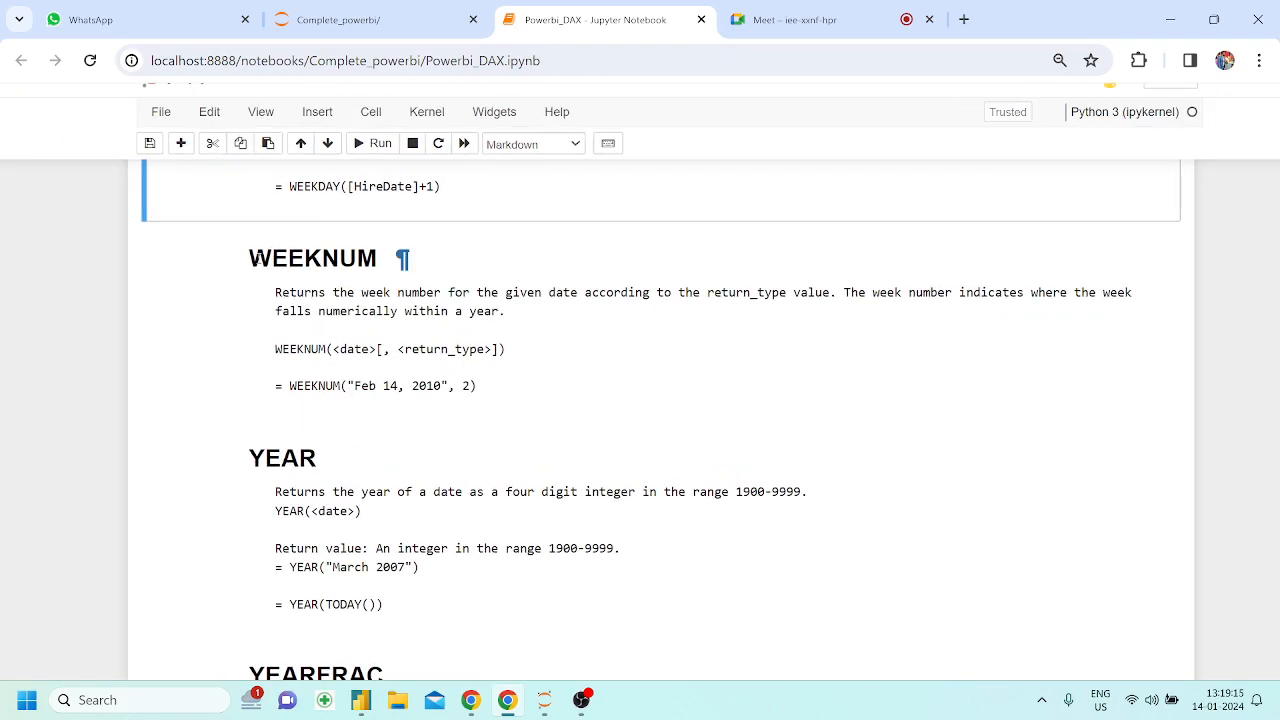
pyautogui.moveTo(249, 257); pyautogui.dragTo(382, 263)
pyautogui.scroll(-2, 490, 390)
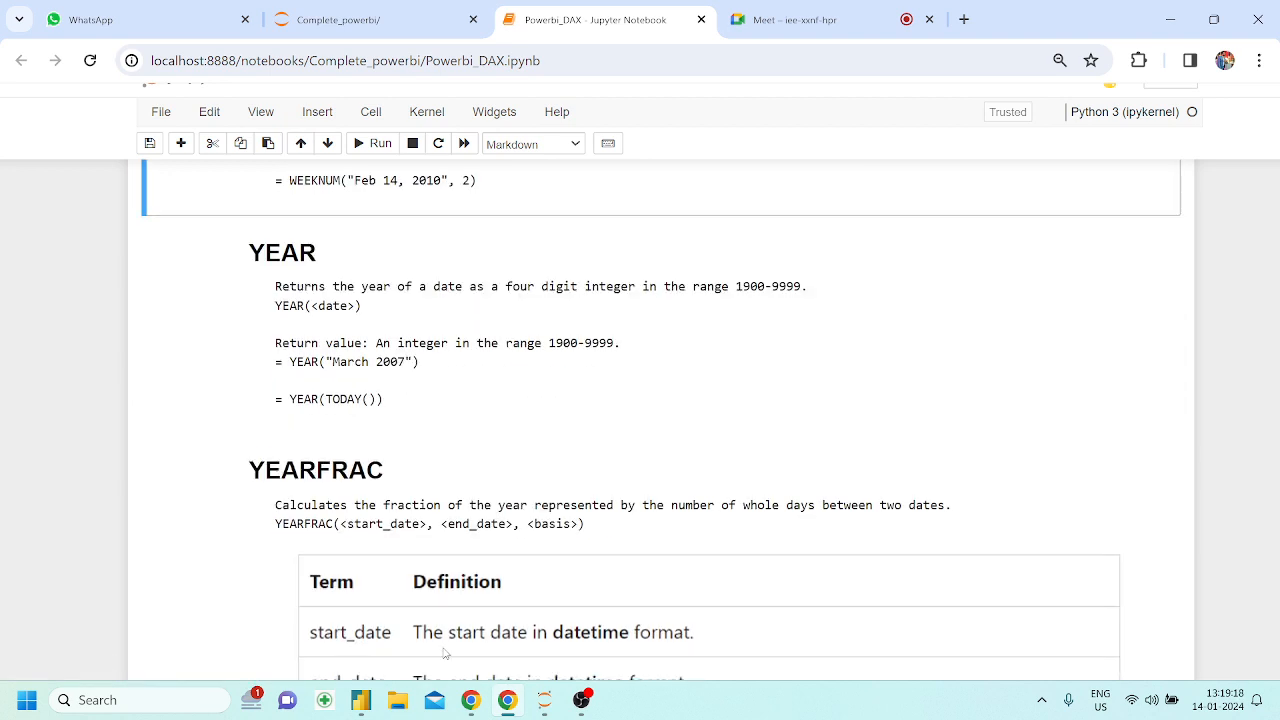
# Return to Power BI Desktop and add a calculated column to the mydate table with the formula WEEKNUM = WEEKNUM(mydate[Date])
pyautogui.click(362, 700)
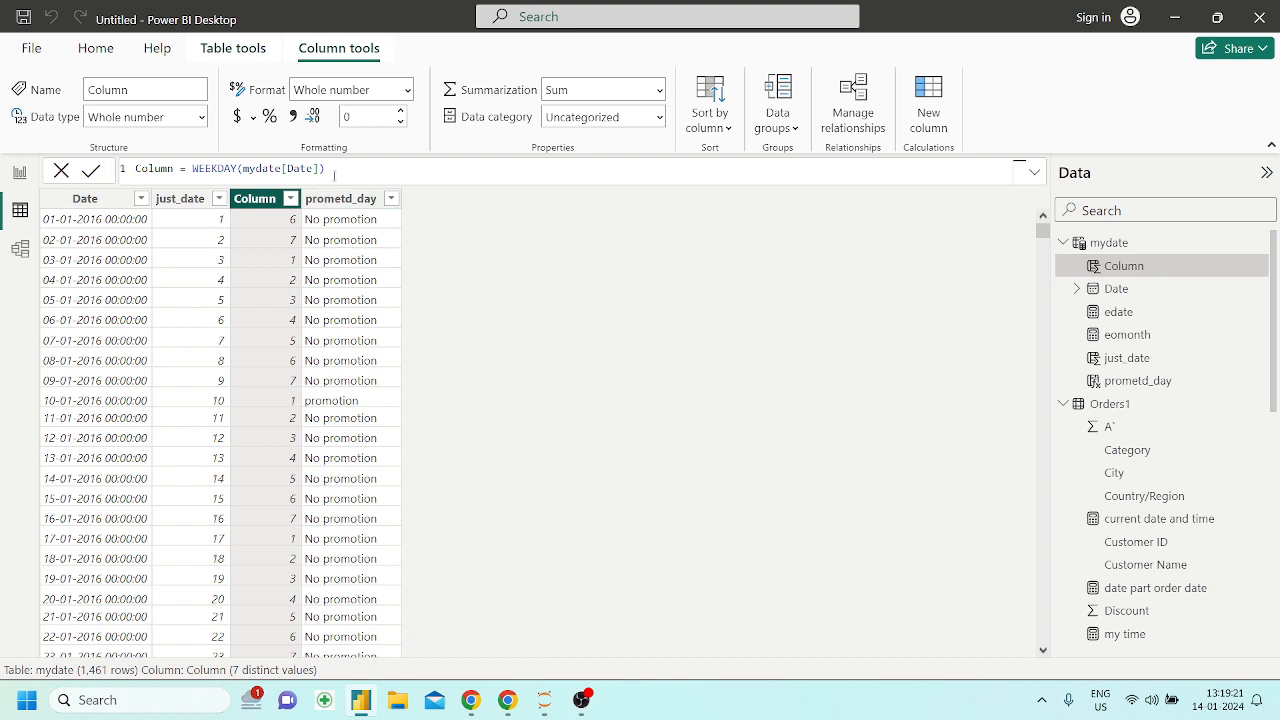
pyautogui.click(921, 120)
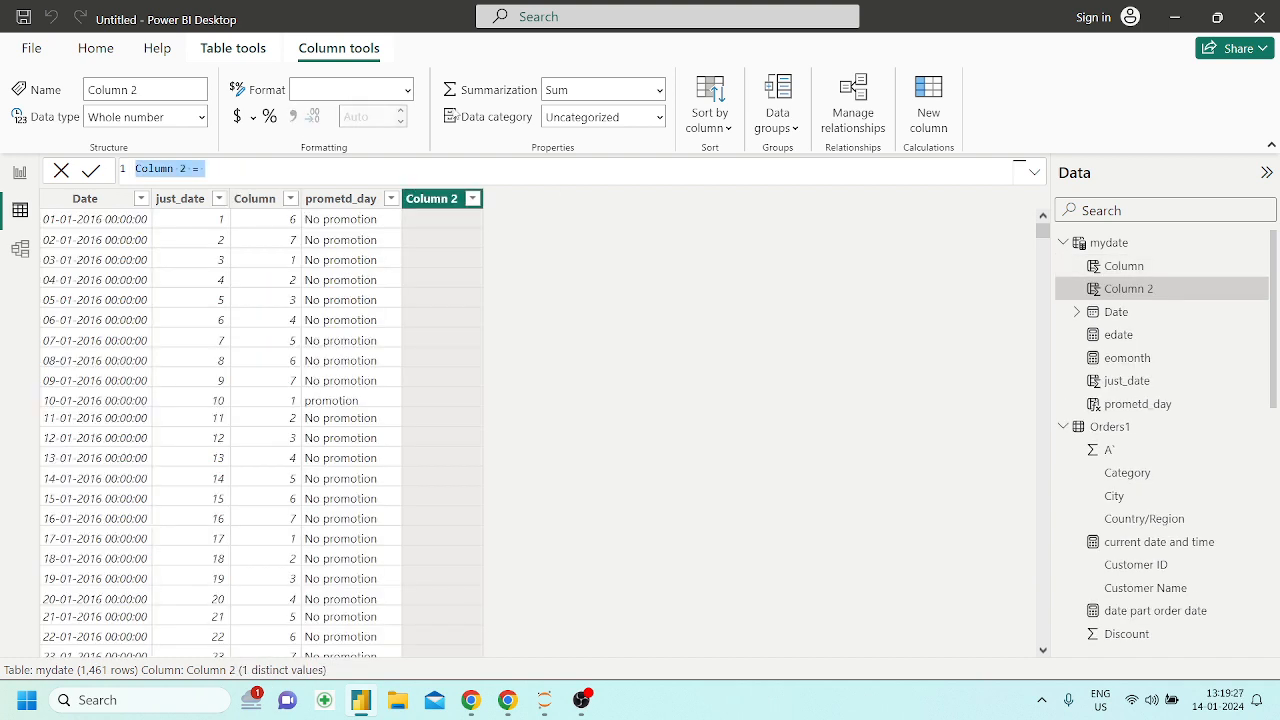
pyautogui.write('WEEKNUM')
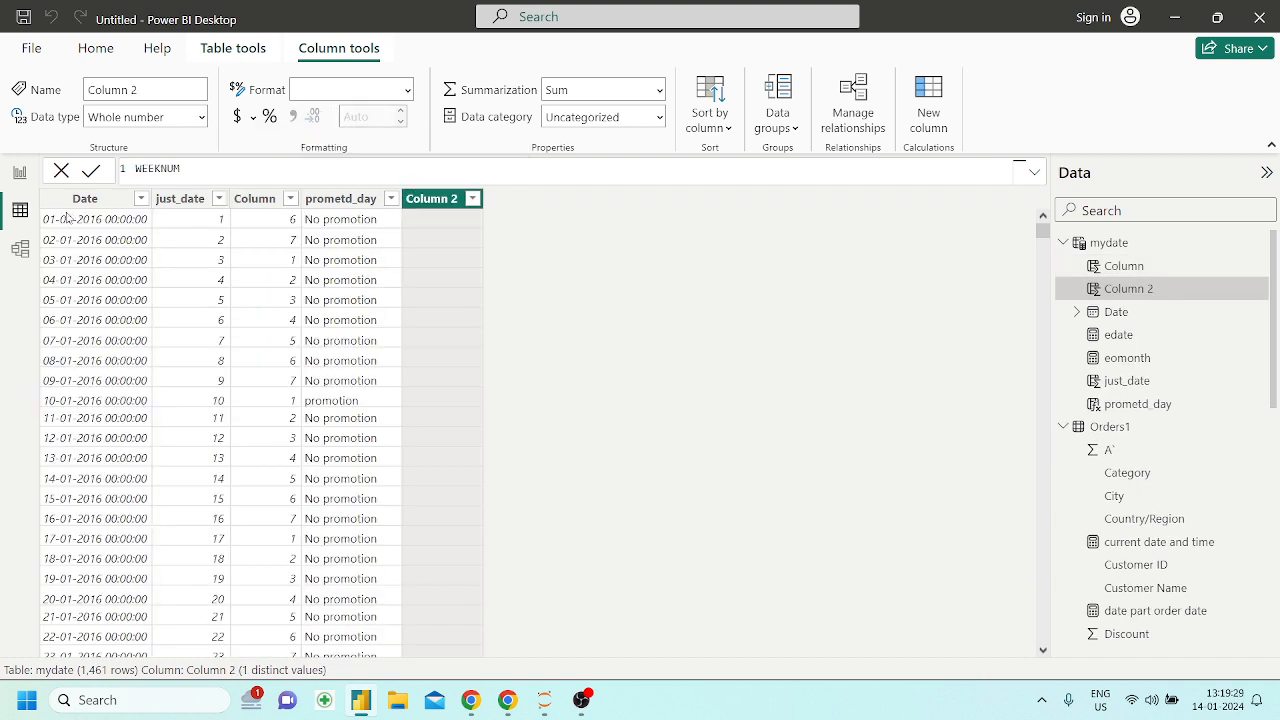
pyautogui.write(' = WEEKNUM')
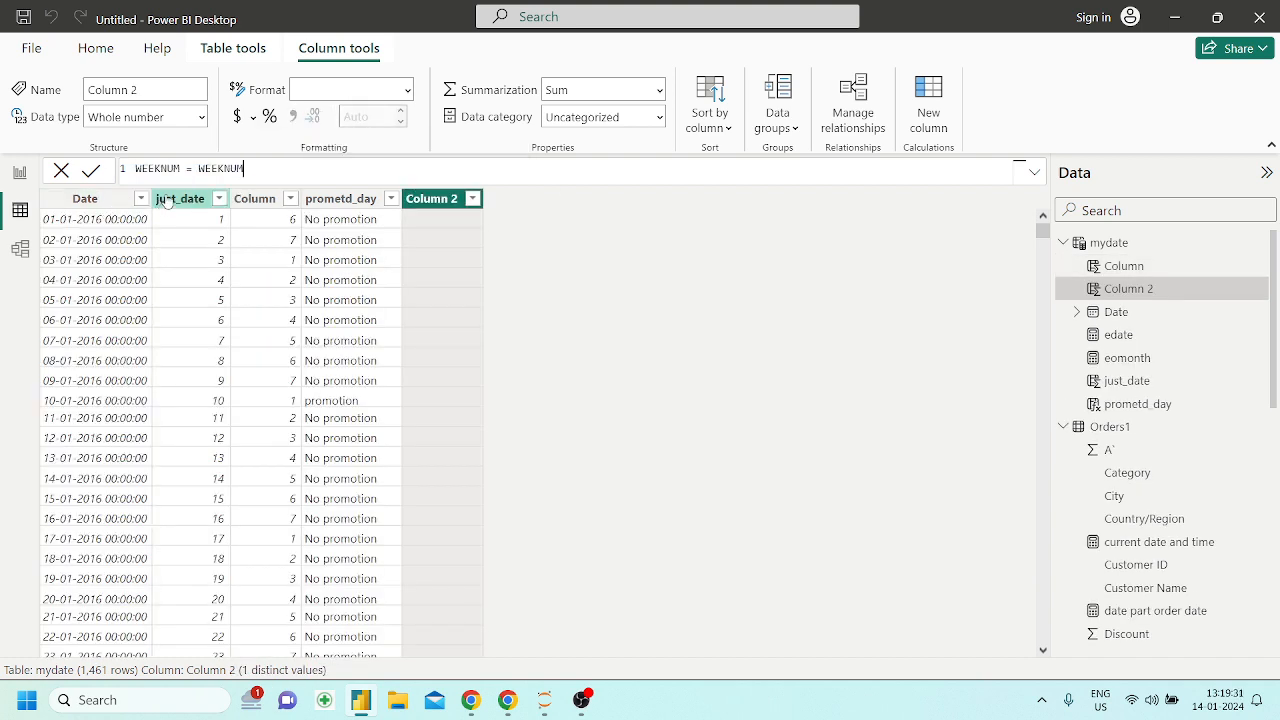
pyautogui.write('(date')
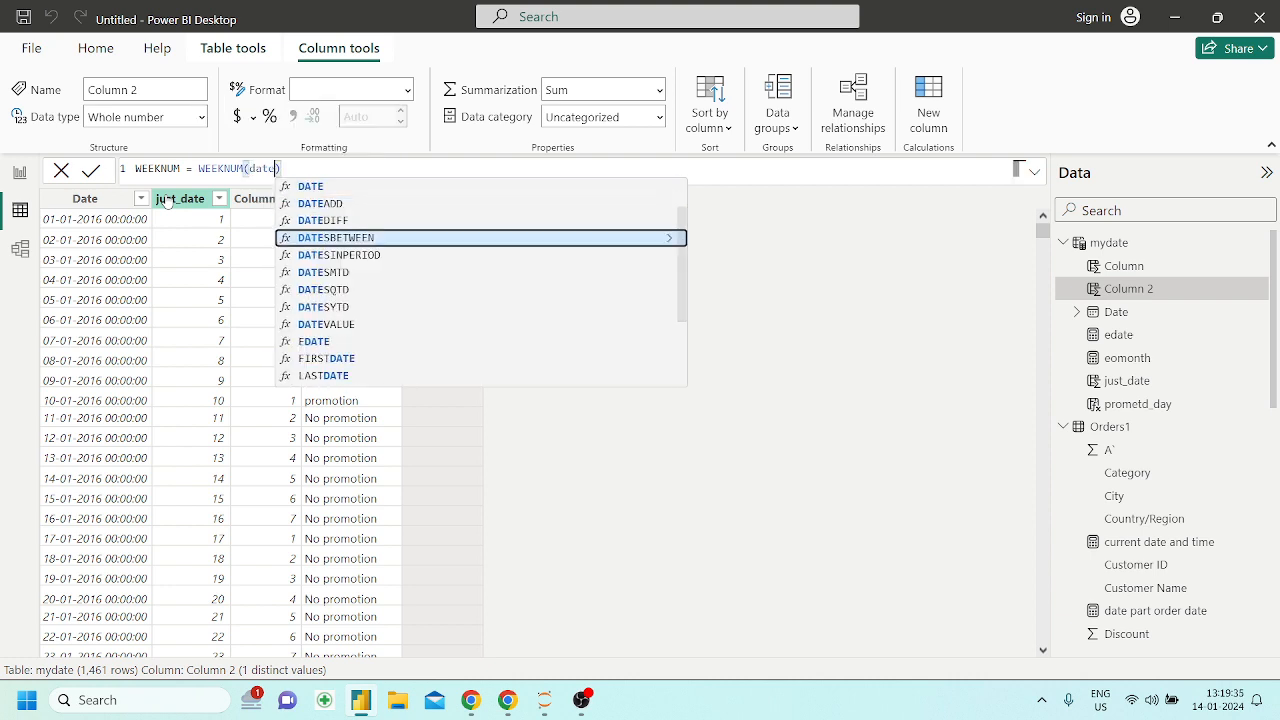
pyautogui.press('Up')
pyautogui.press('Up')
pyautogui.press('Up')
pyautogui.press('Up')
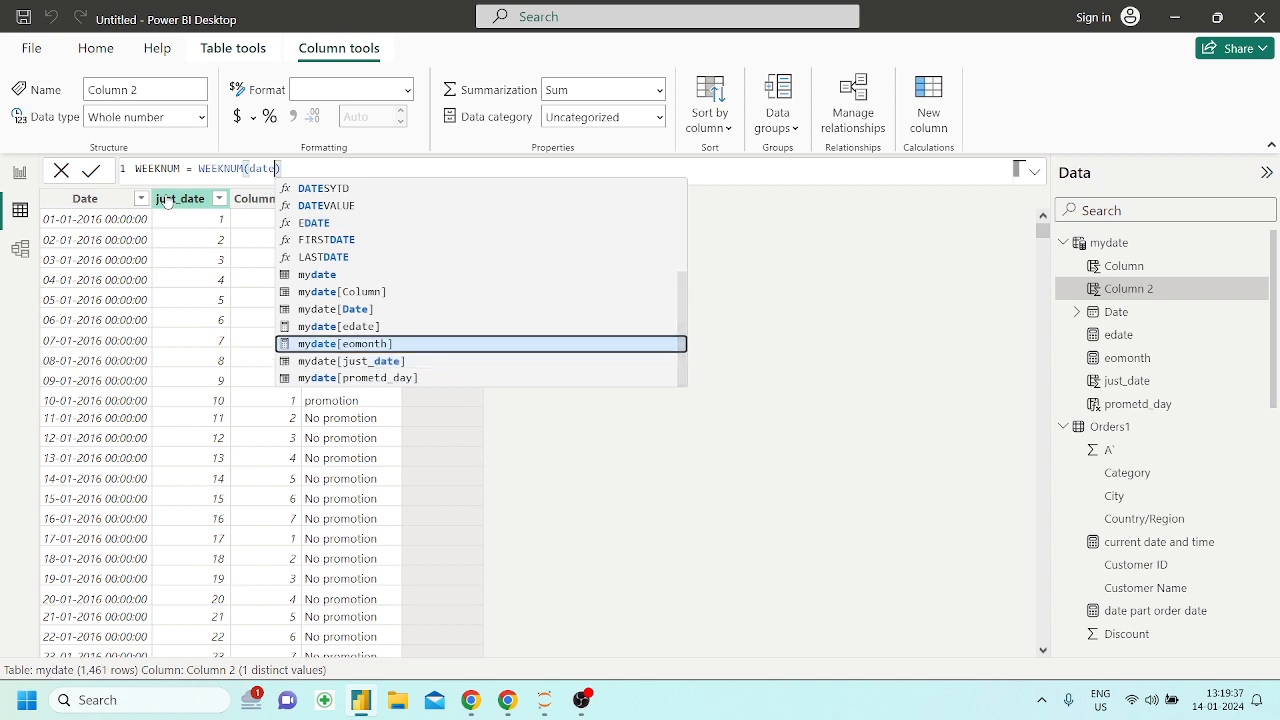
pyautogui.press('Up')
pyautogui.press('Tab')
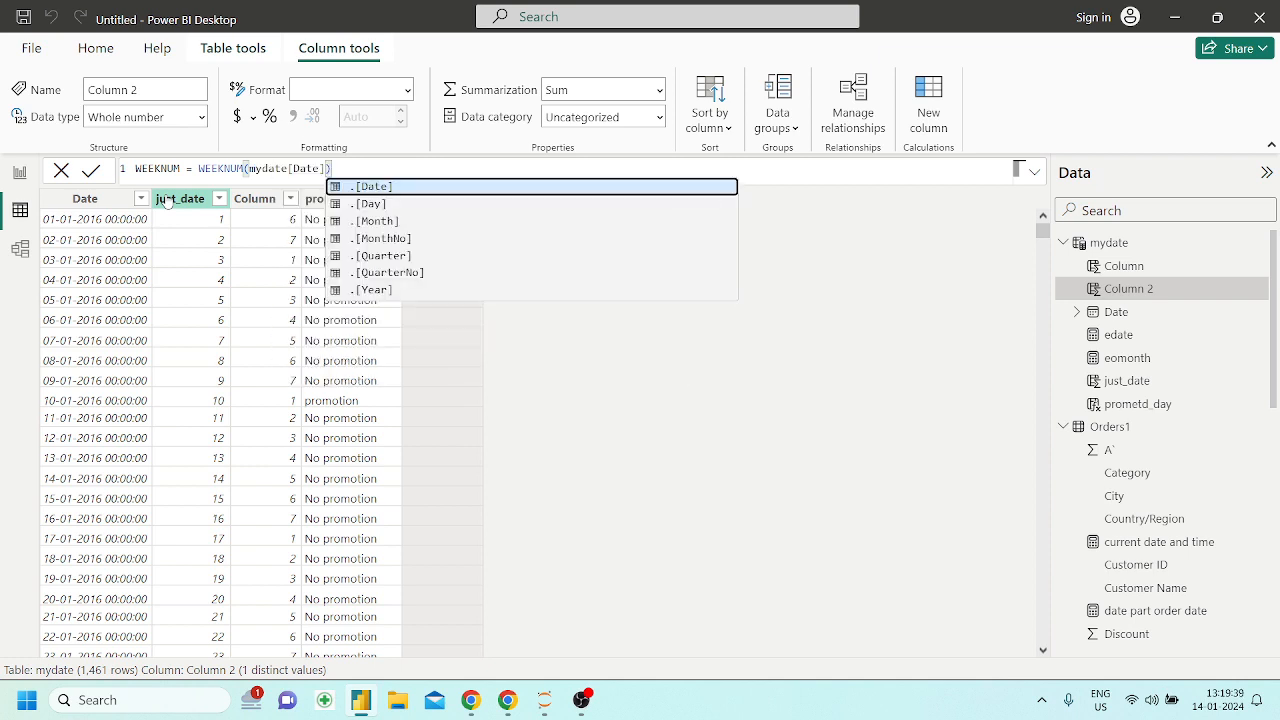
pyautogui.write(')')
pyautogui.press('Return')
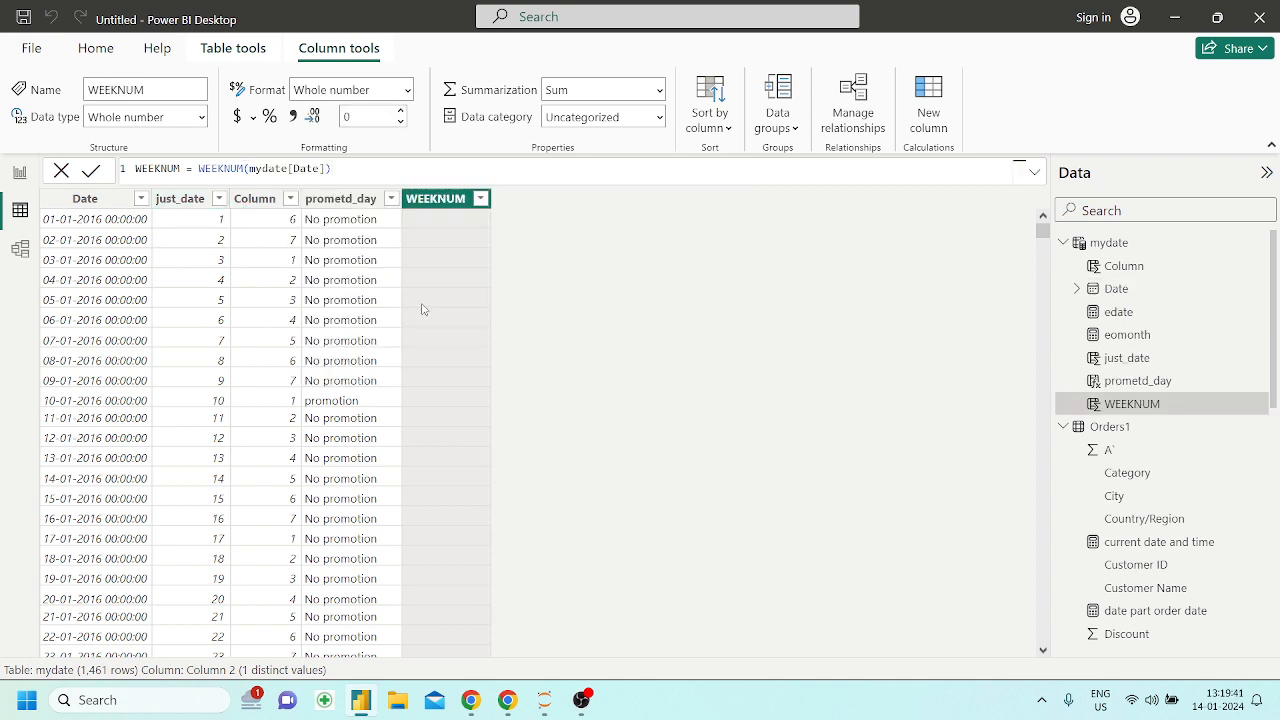
# Examine the WEEKNUM values in the mydate table across the 2016 dates, the change to 2017 and into 2019
pyautogui.scroll(-1, 464, 440)
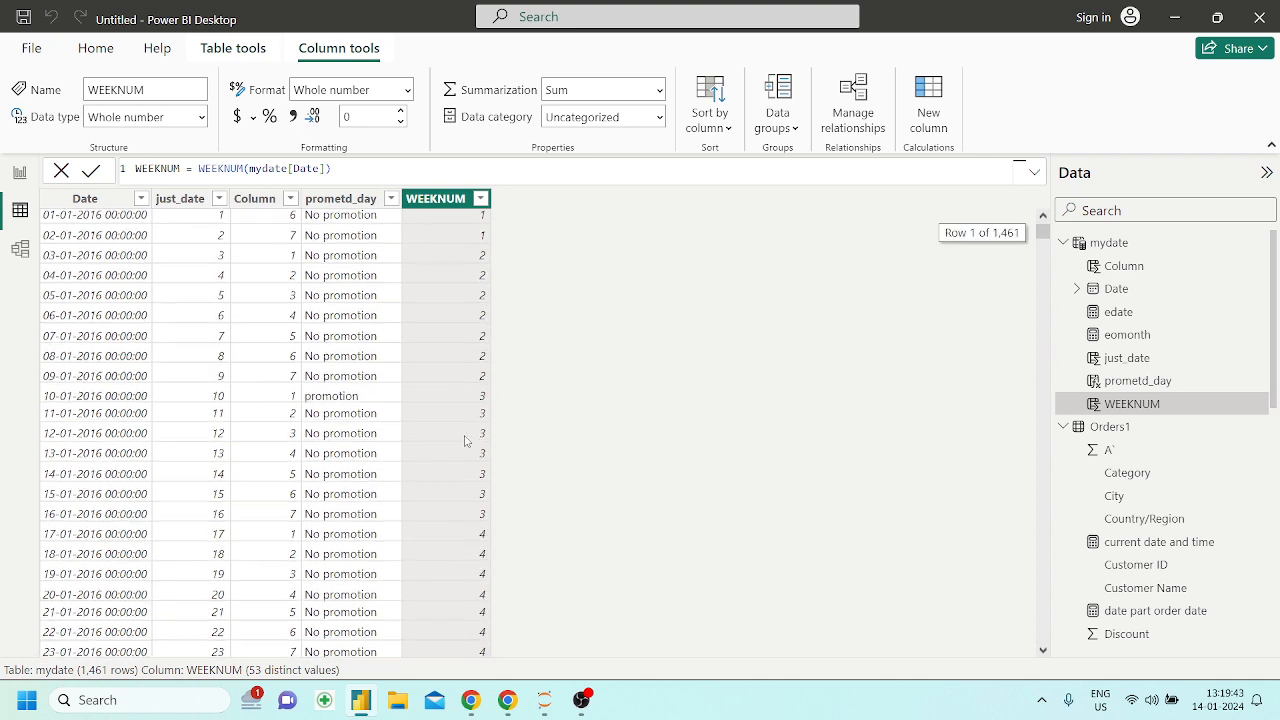
pyautogui.scroll(1, 464, 441)
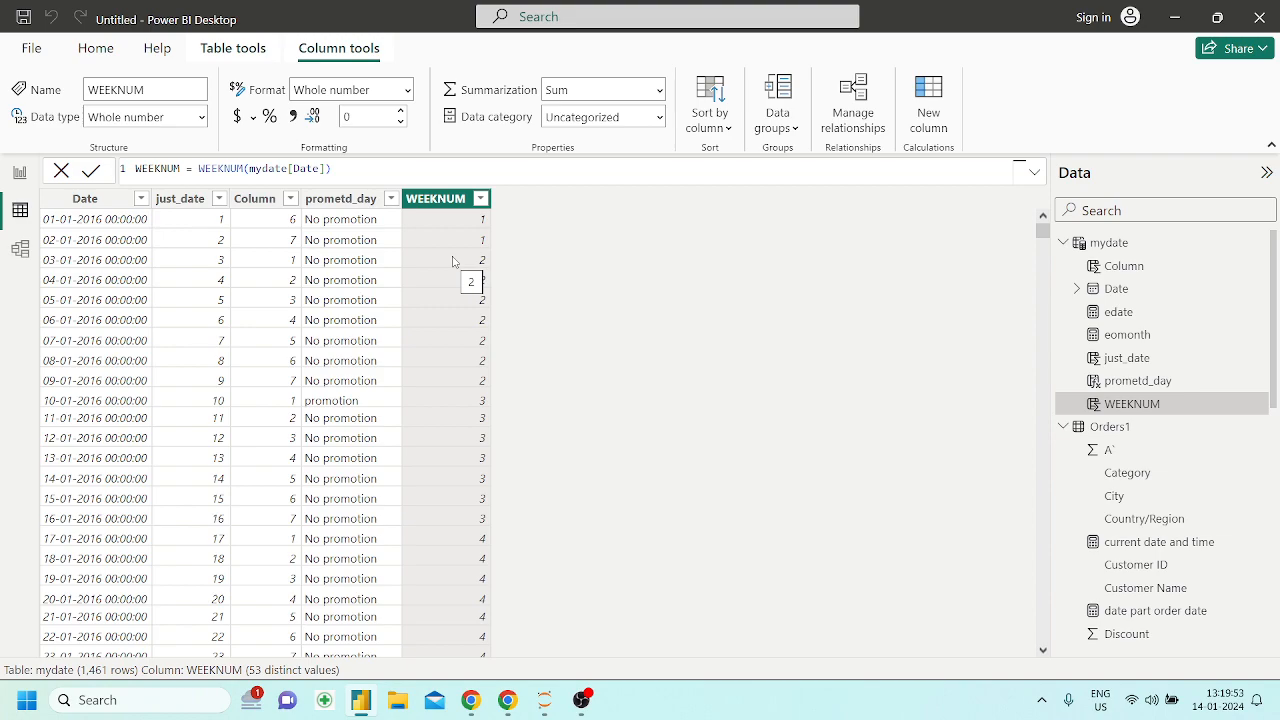
pyautogui.scroll(-20, 452, 261)
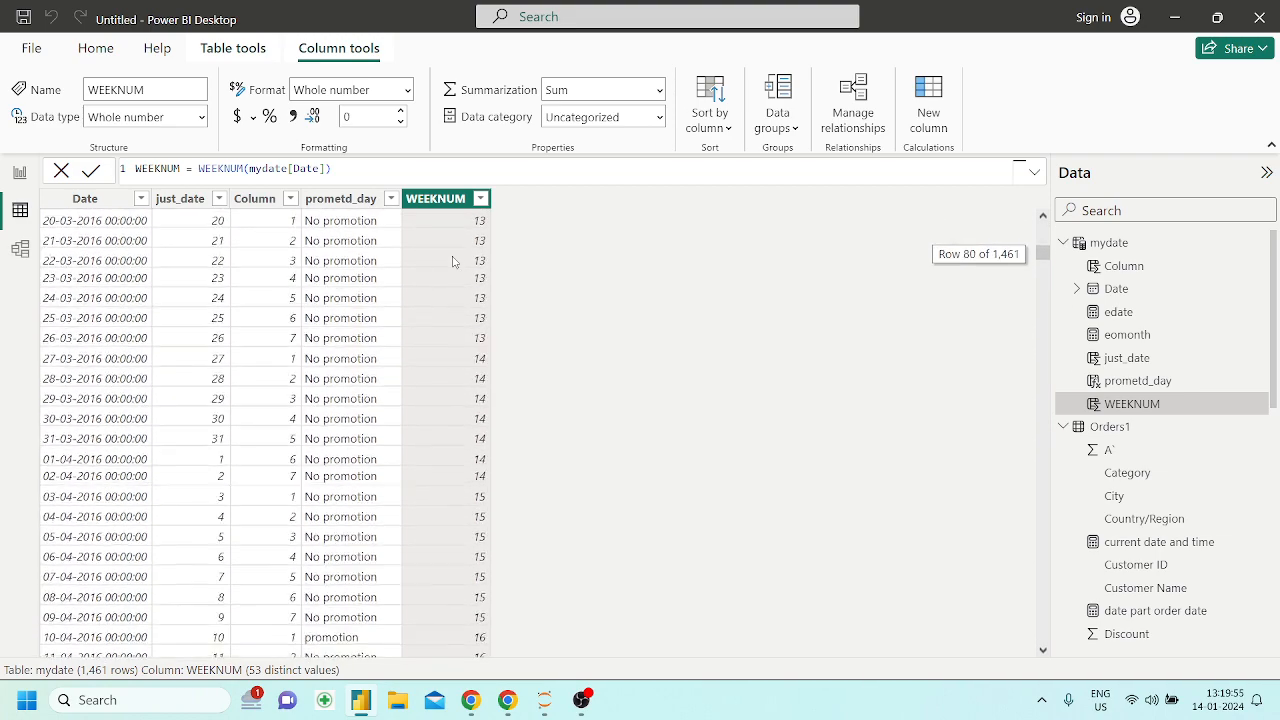
pyautogui.scroll(16, 452, 261)
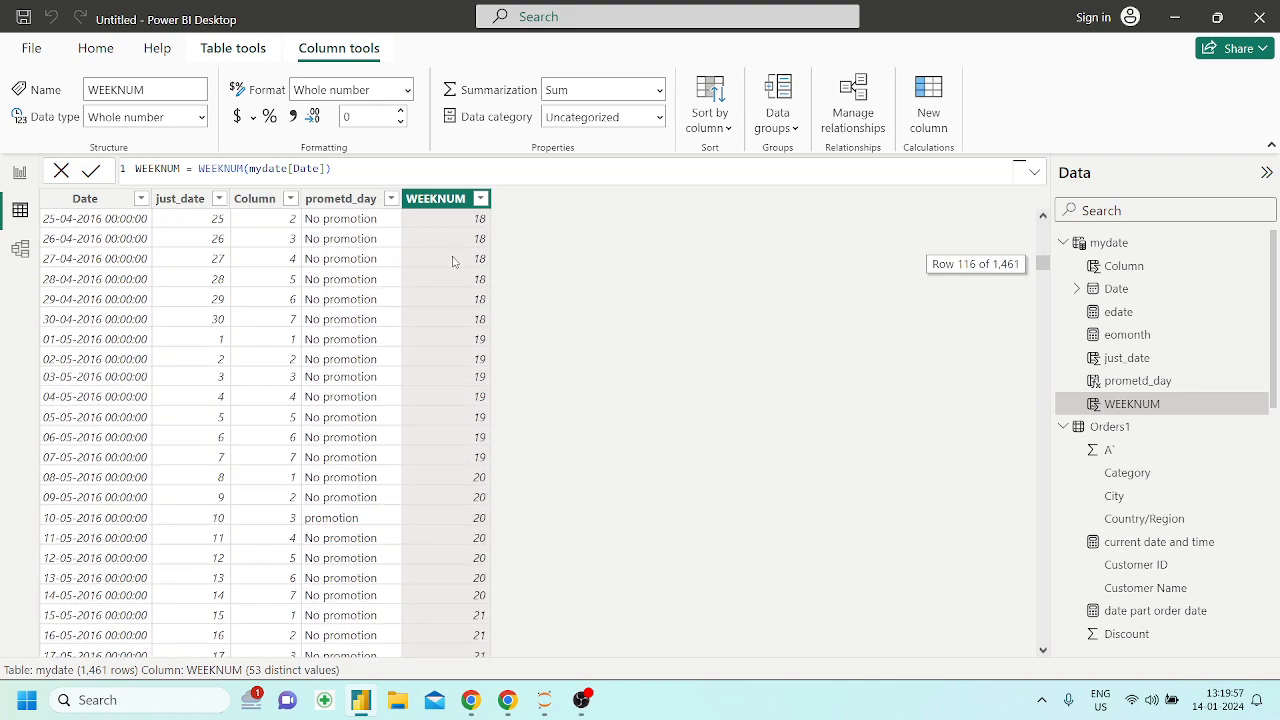
pyautogui.scroll(9, 452, 261)
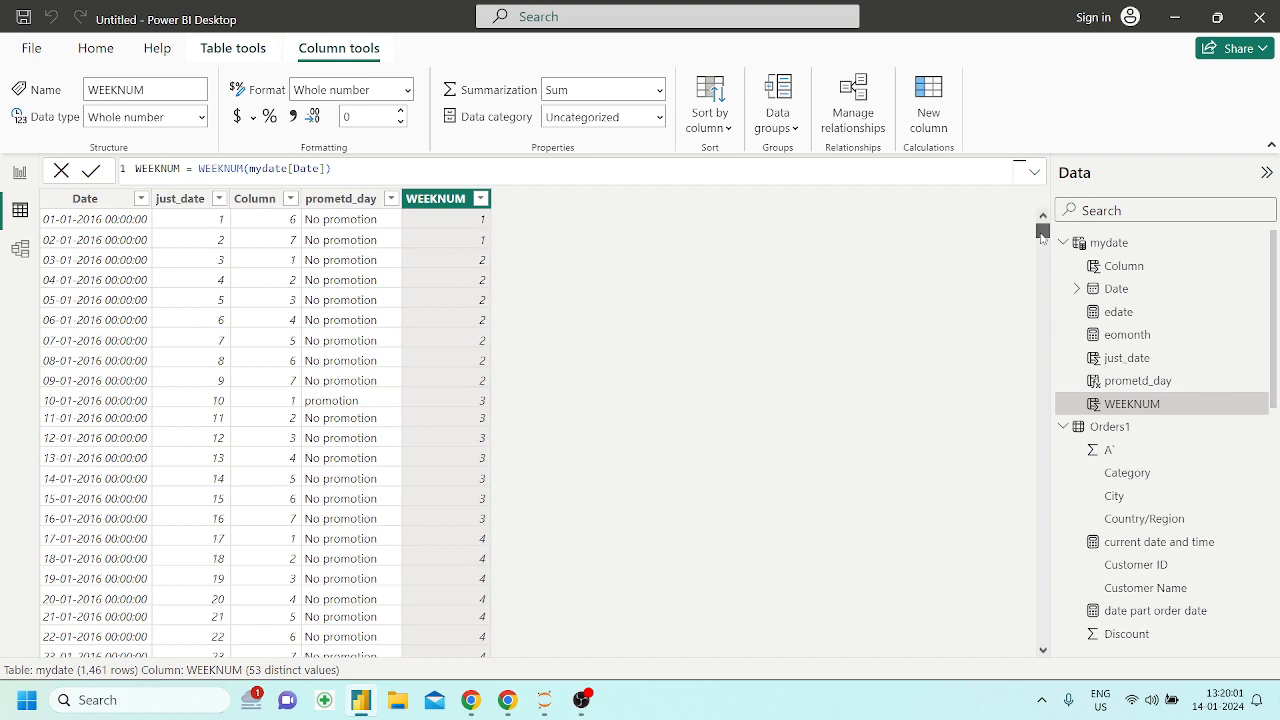
pyautogui.moveTo(1041, 236); pyautogui.dragTo(1025, 337)
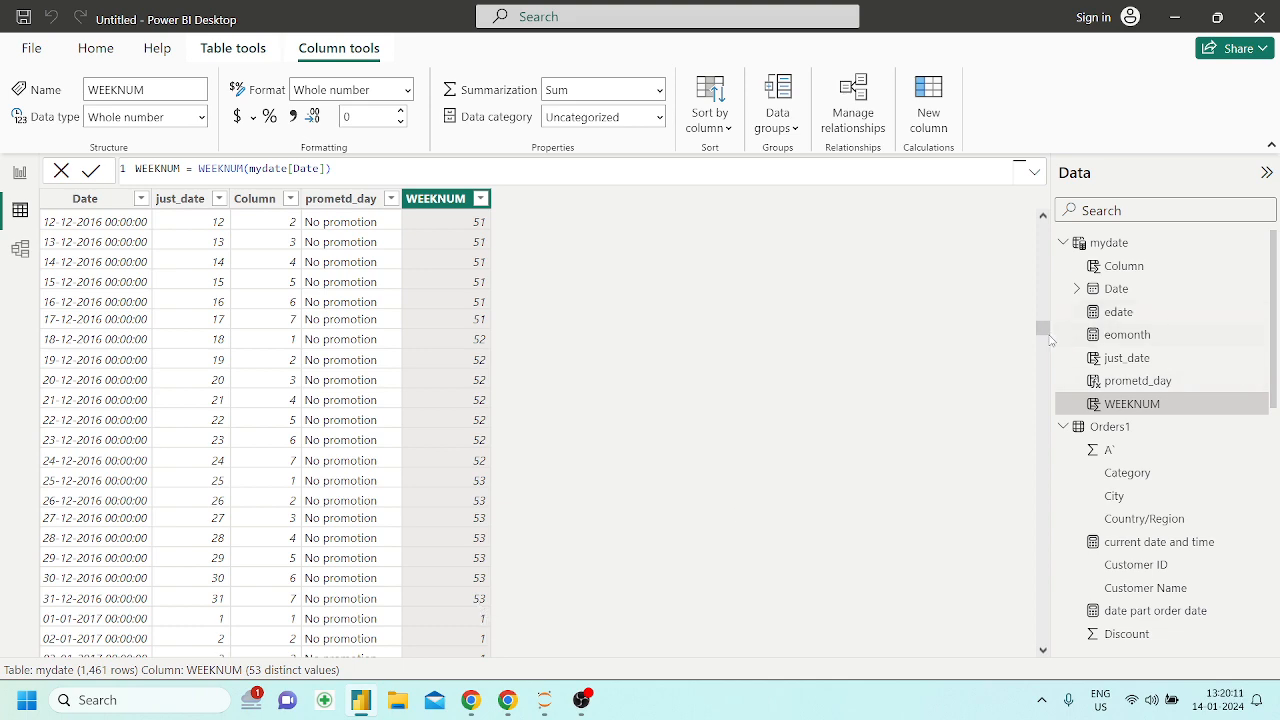
pyautogui.moveTo(1043, 330); pyautogui.dragTo(1053, 198)
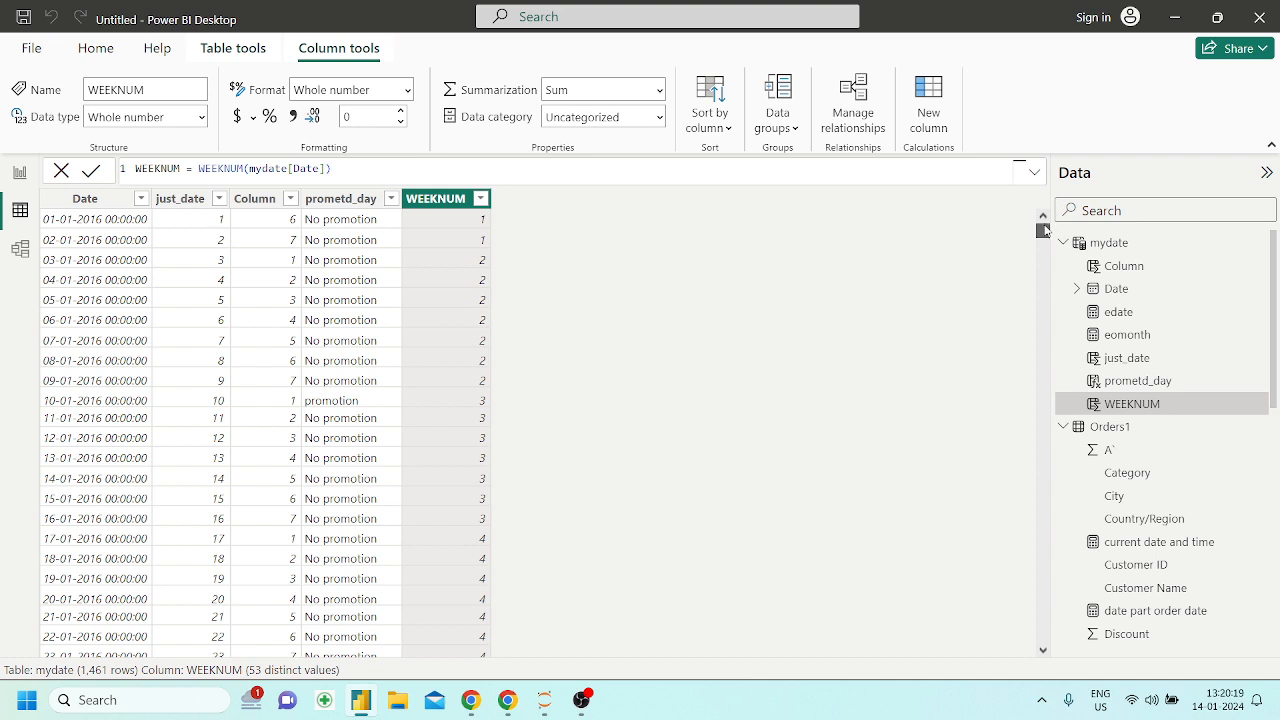
pyautogui.moveTo(1043, 229); pyautogui.dragTo(1016, 270)
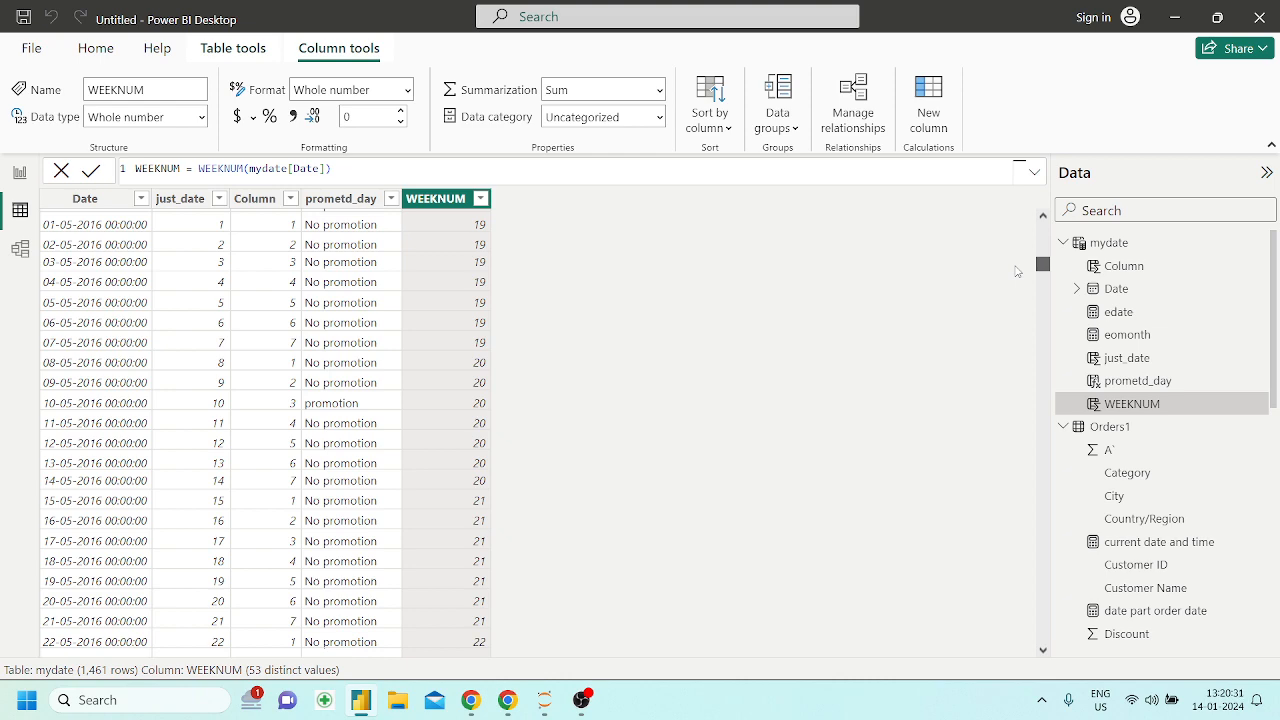
pyautogui.moveTo(1042, 265); pyautogui.dragTo(1040, 231)
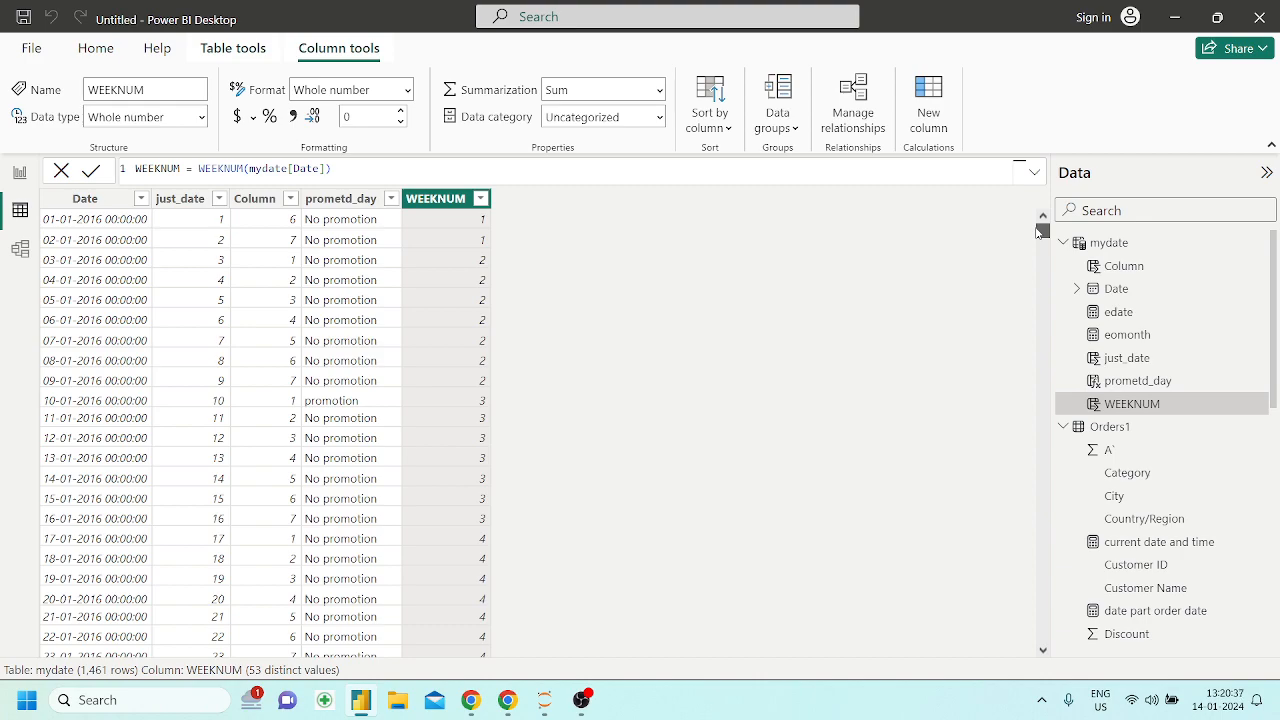
pyautogui.moveTo(1042, 229); pyautogui.dragTo(998, 567)
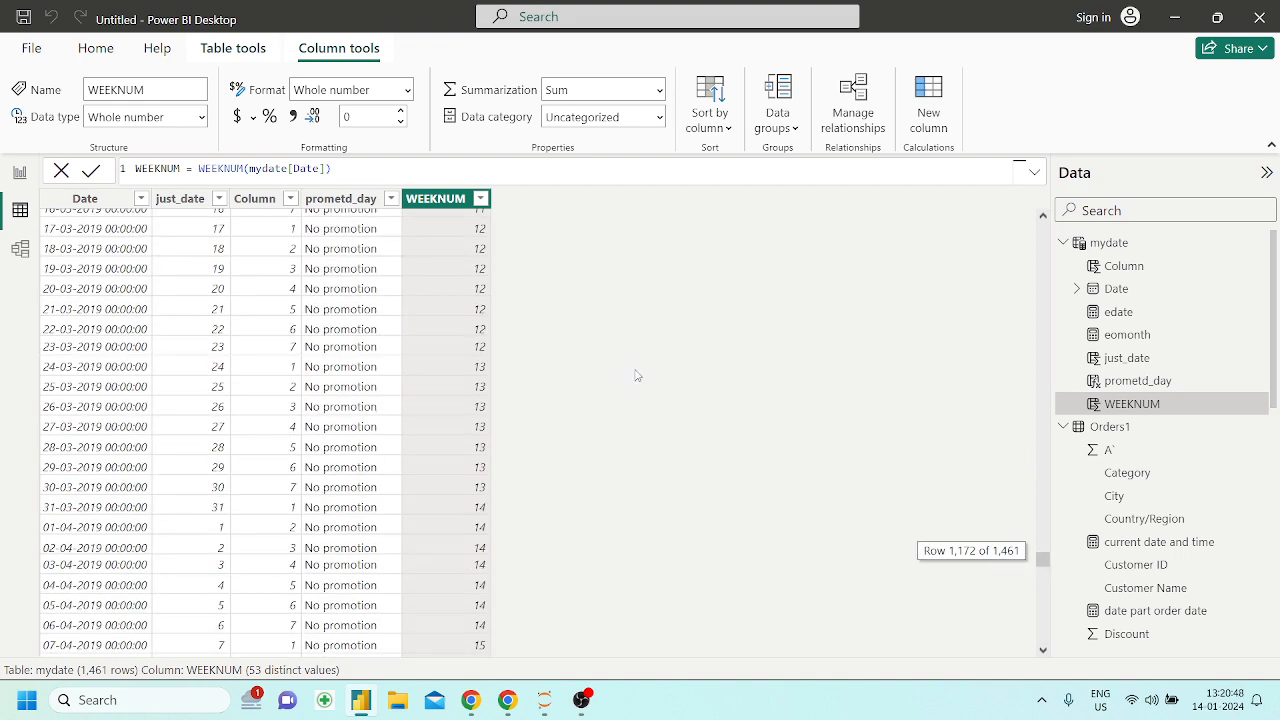
# Switch to the Powerbi_DAX notebook and read the YEAR section and YEARFRAC's description, arguments, error rules and examples
pyautogui.click(507, 700)
pyautogui.scroll(2, 480, 311)
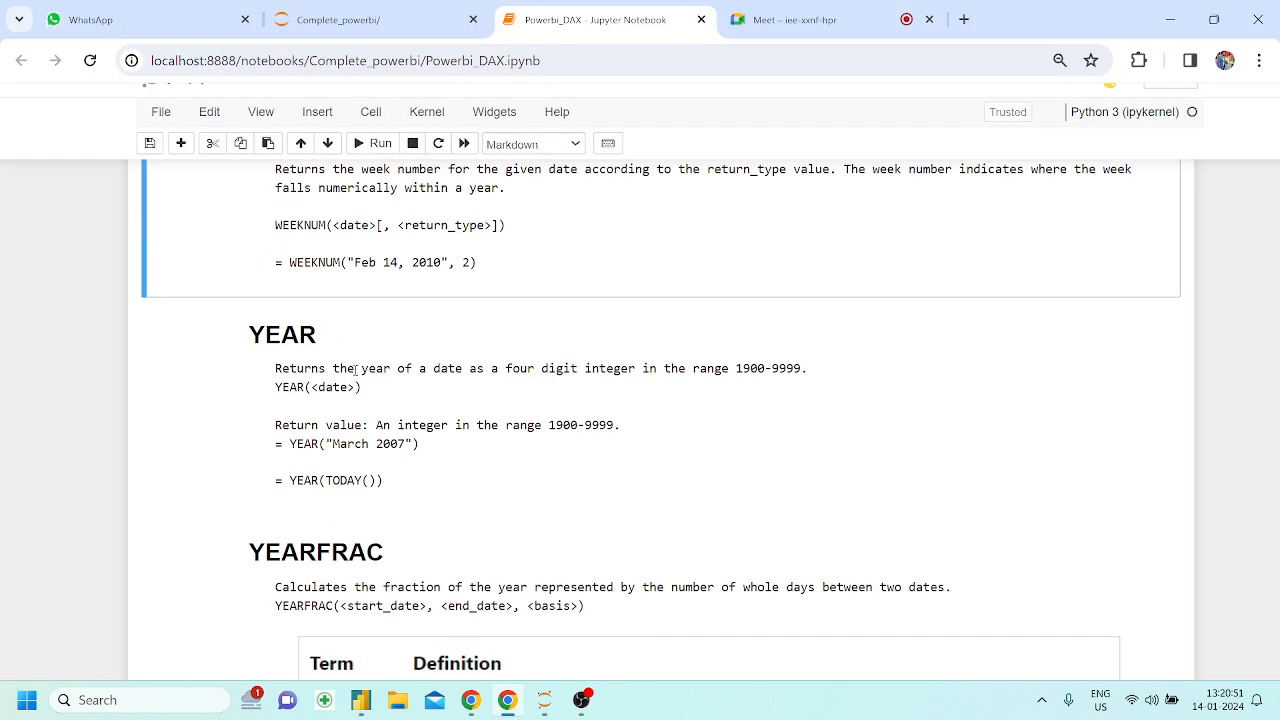
pyautogui.scroll(-1, 412, 418)
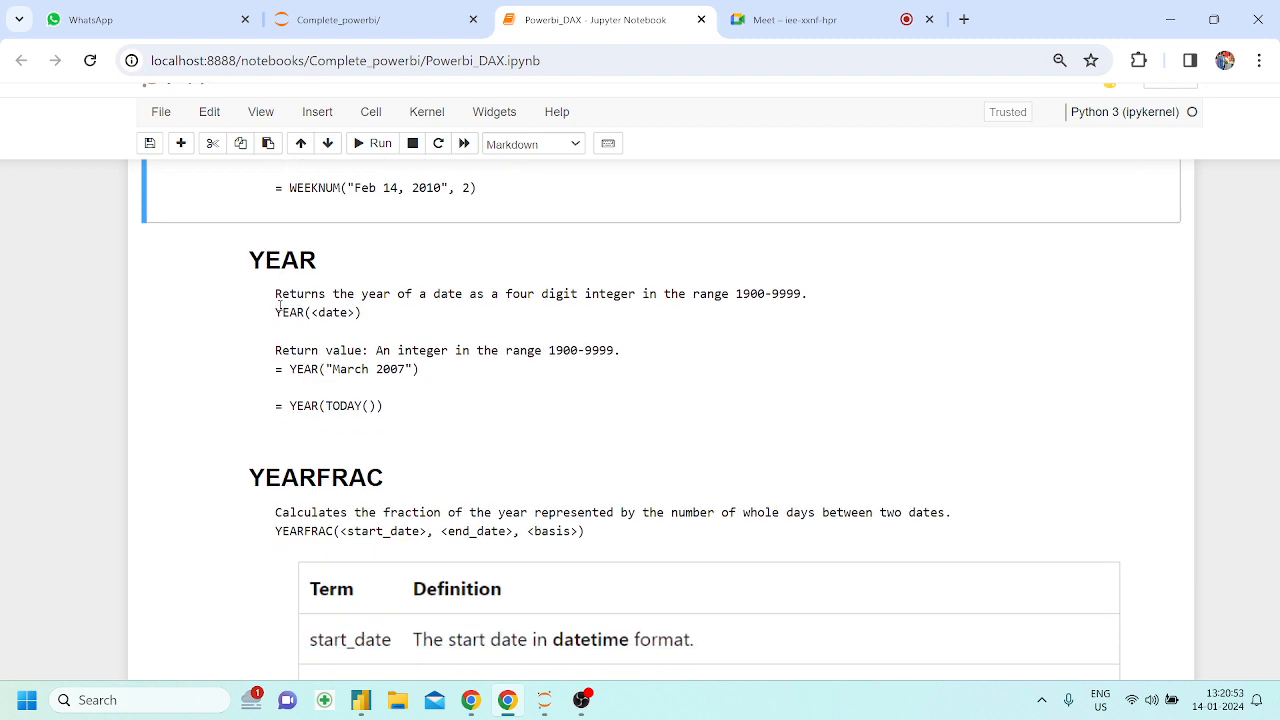
pyautogui.scroll(-2, 297, 281)
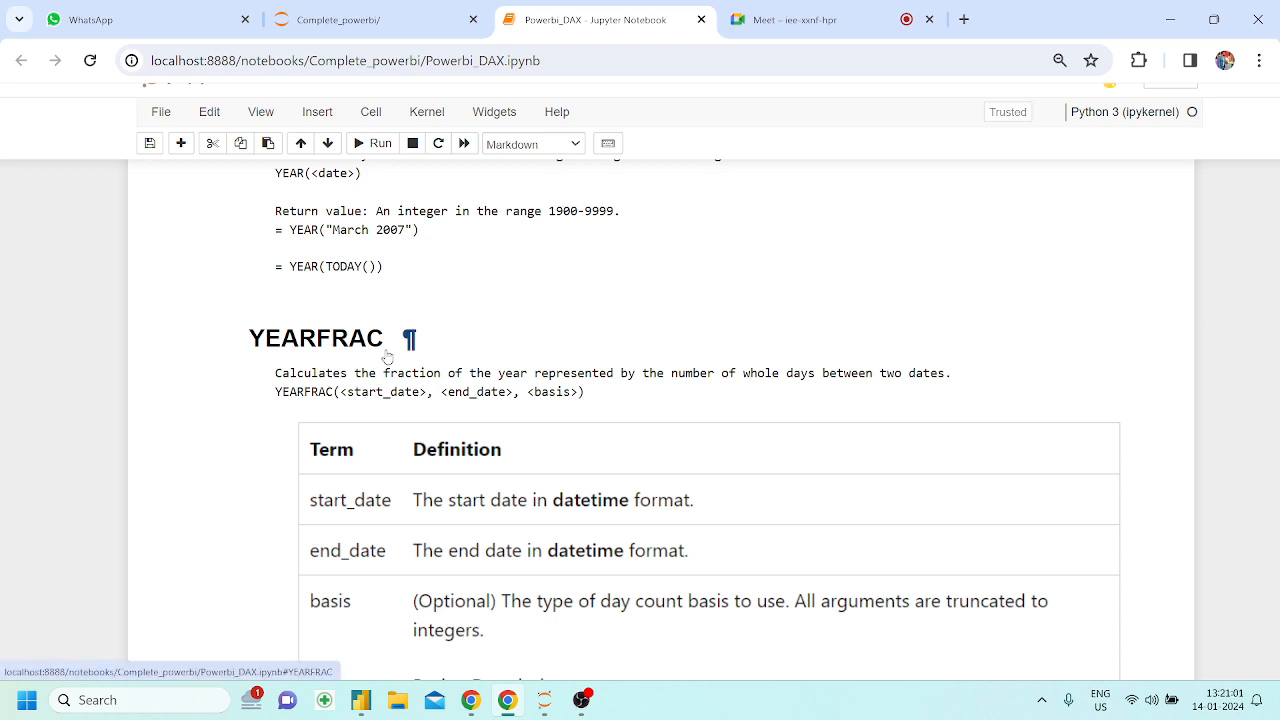
pyautogui.scroll(-3, 388, 357)
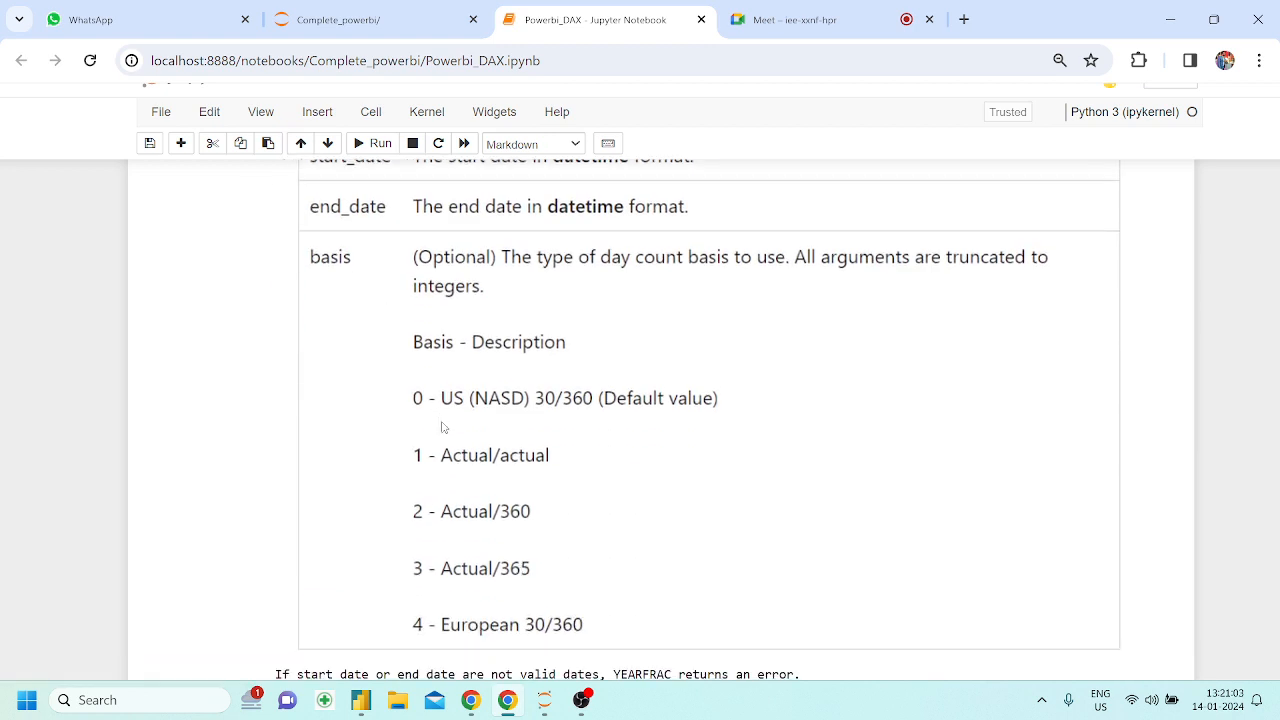
pyautogui.scroll(-1, 500, 408)
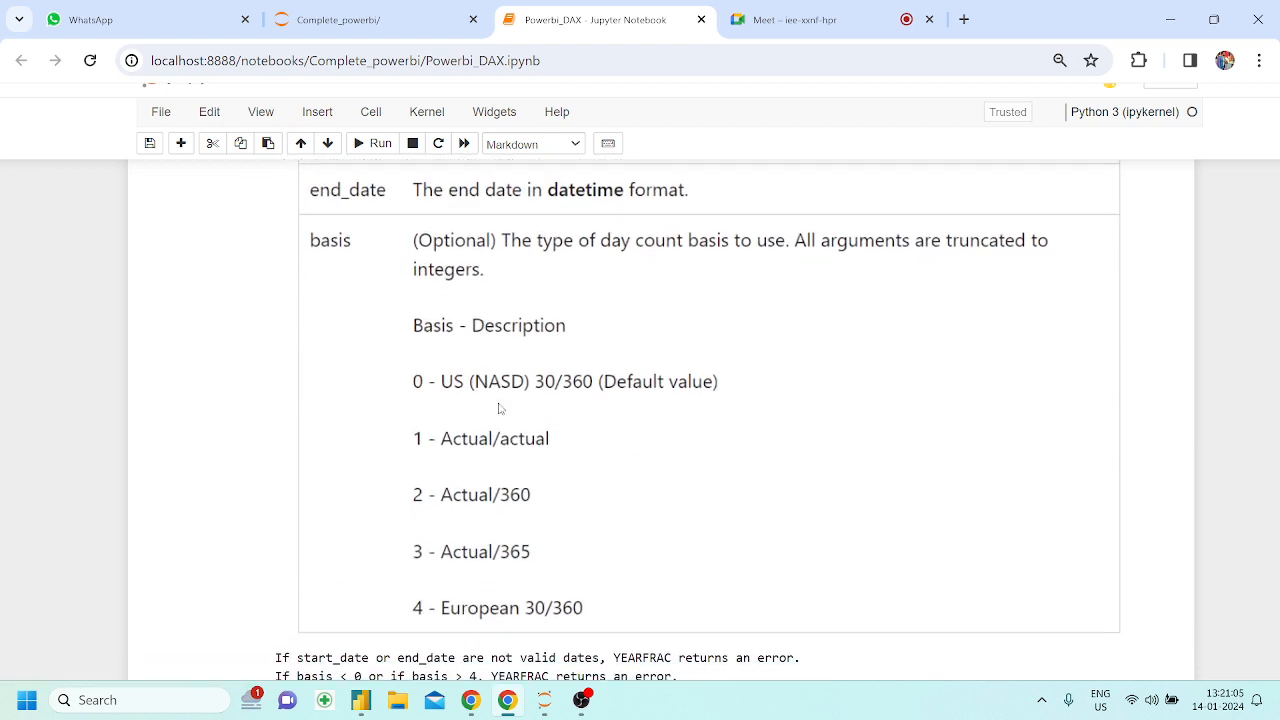
pyautogui.scroll(2, 500, 408)
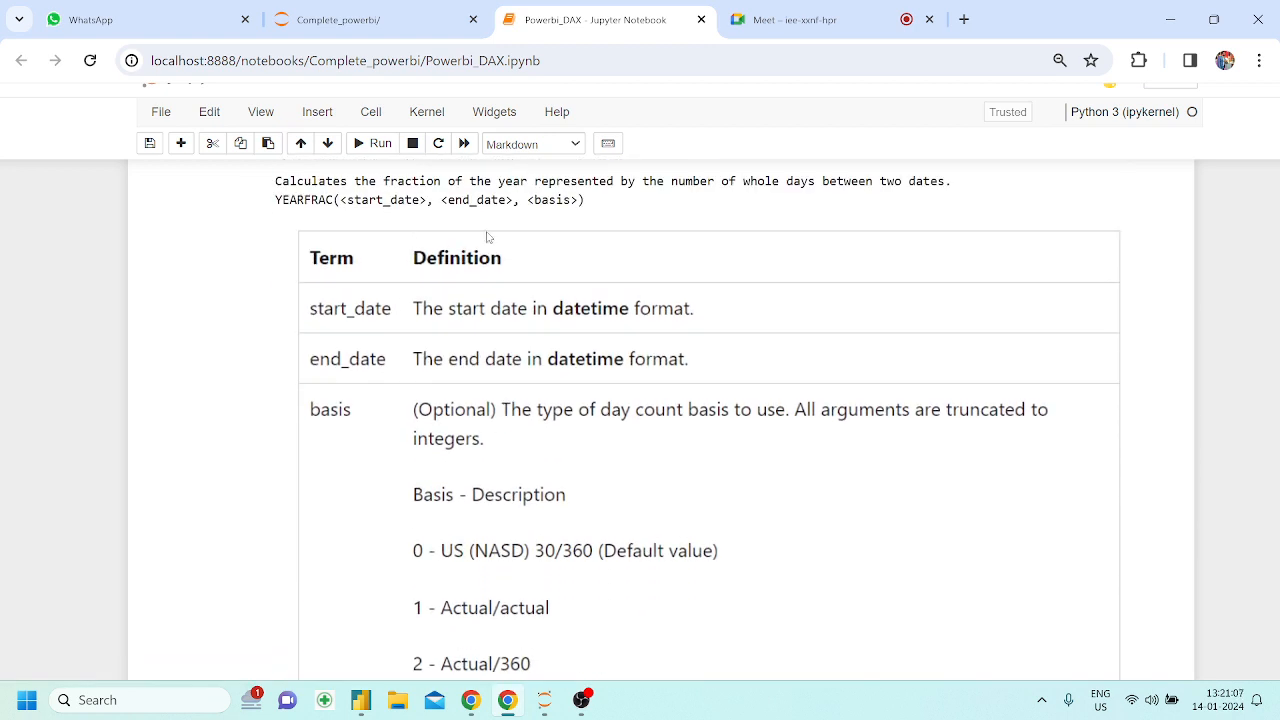
pyautogui.scroll(-4, 496, 235)
pyautogui.scroll(1, 496, 228)
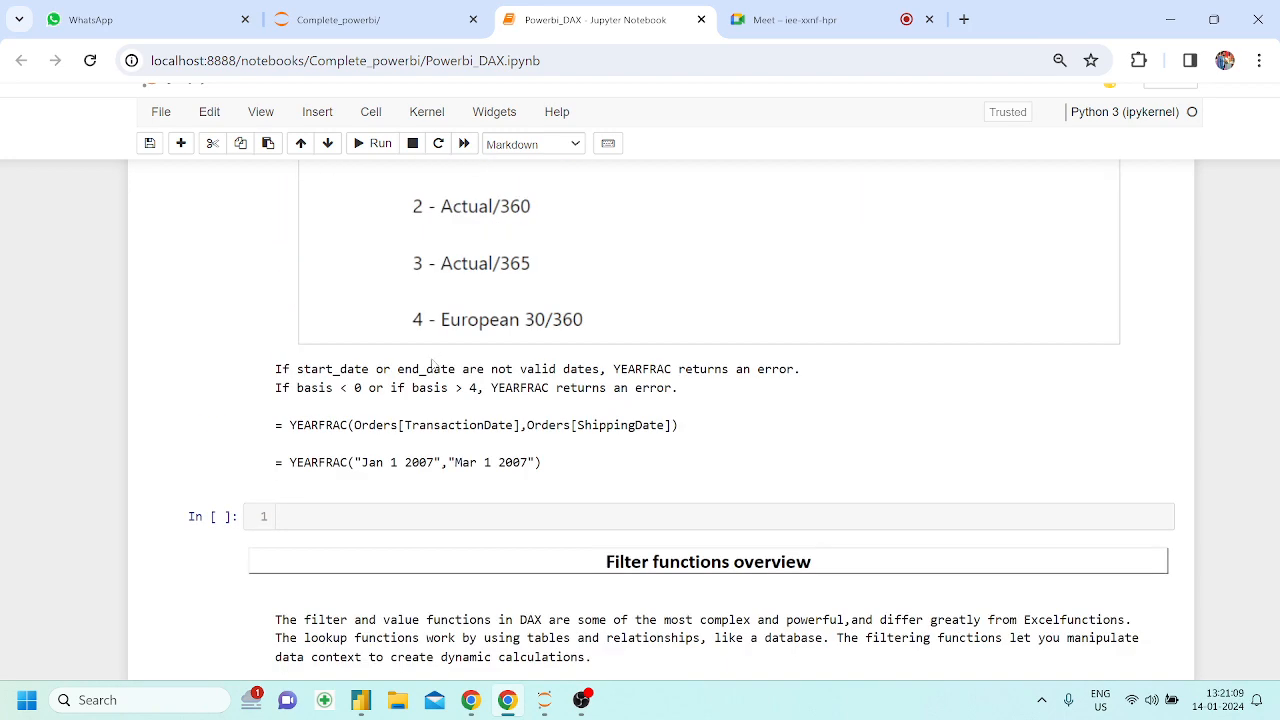
pyautogui.hscroll(1, 543, 422)
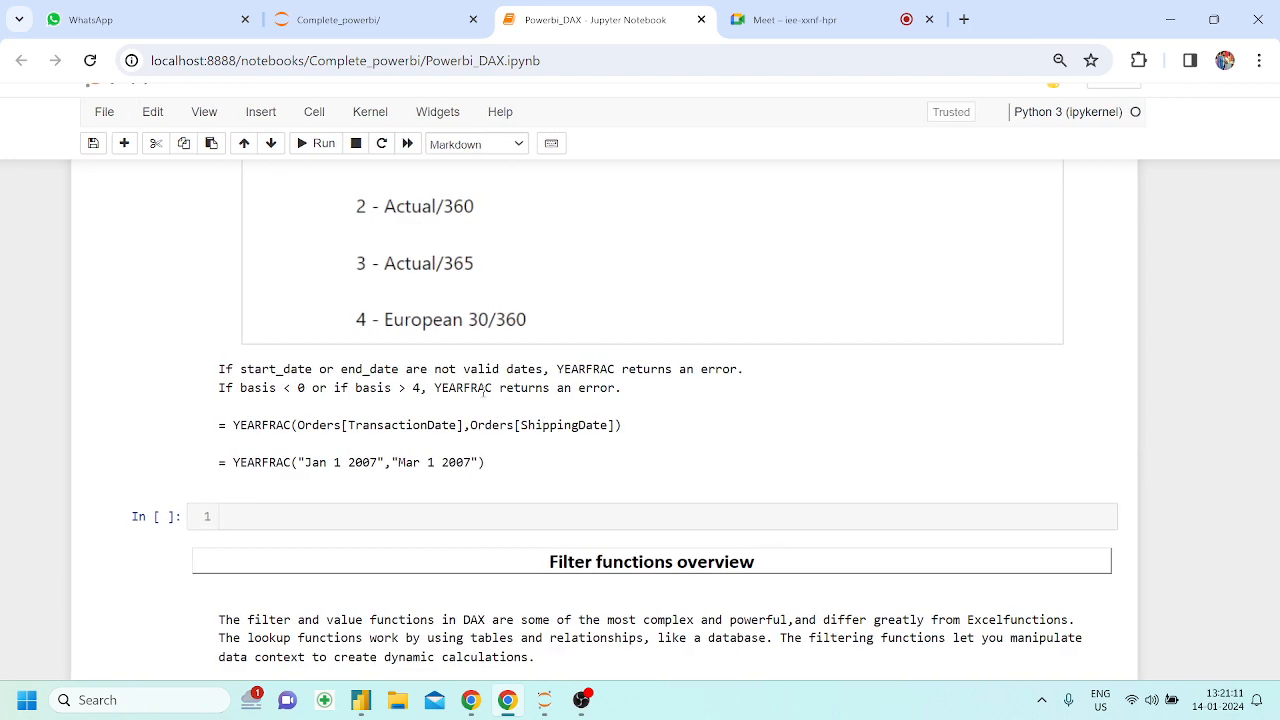
# Review the YEARFRAC basis options, syntax and example formulas, and read the Filter functions overview at the notebook's end
pyautogui.scroll(2, 486, 398)
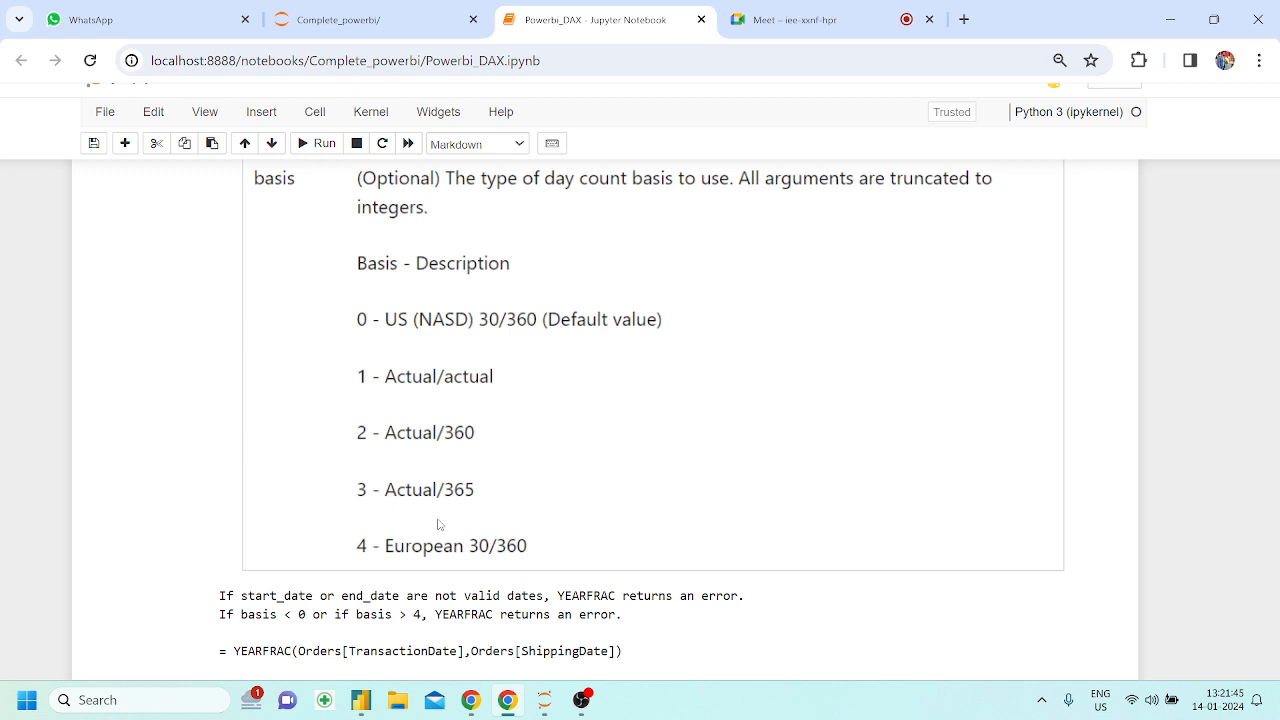
pyautogui.scroll(1, 437, 524)
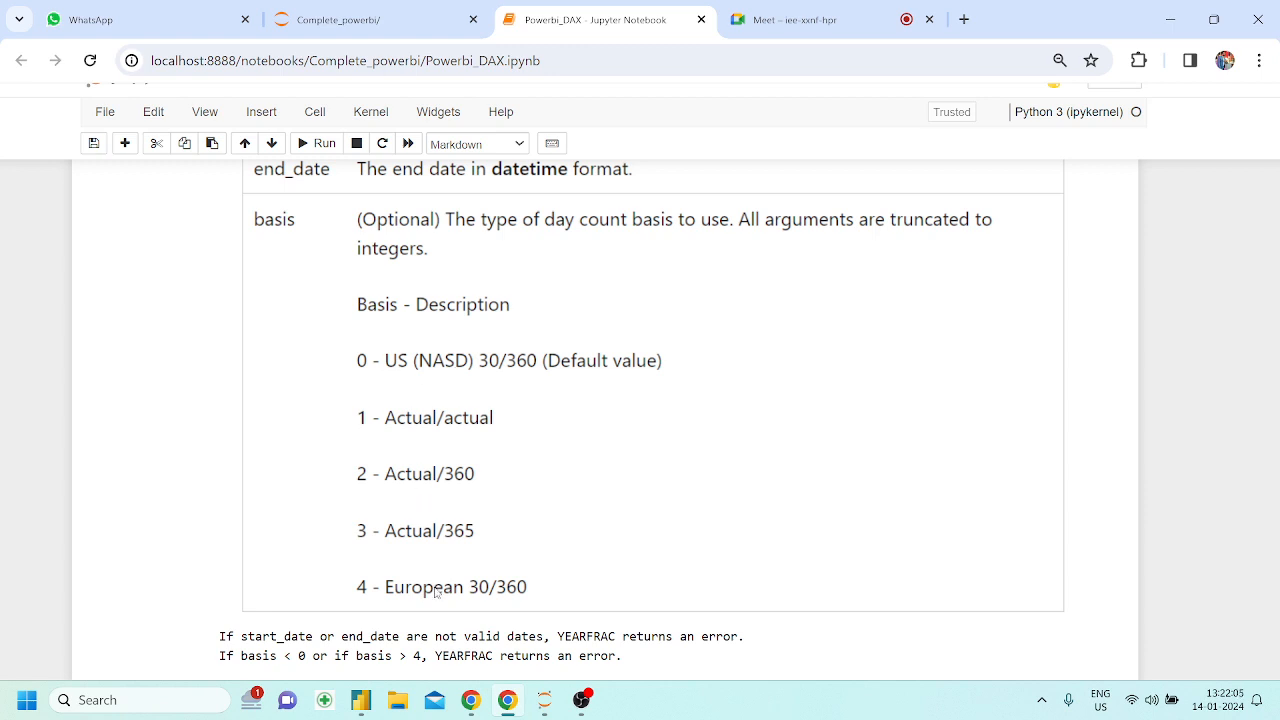
pyautogui.scroll(5, 436, 592)
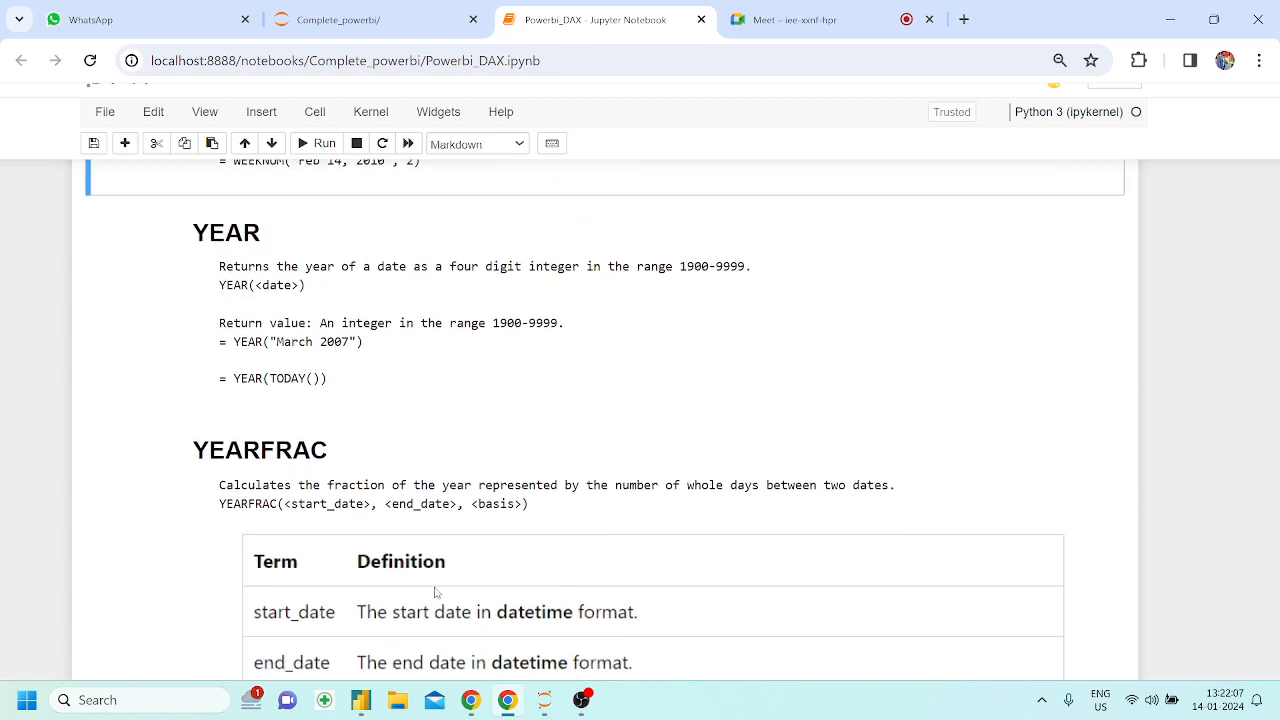
pyautogui.scroll(-1, 340, 470)
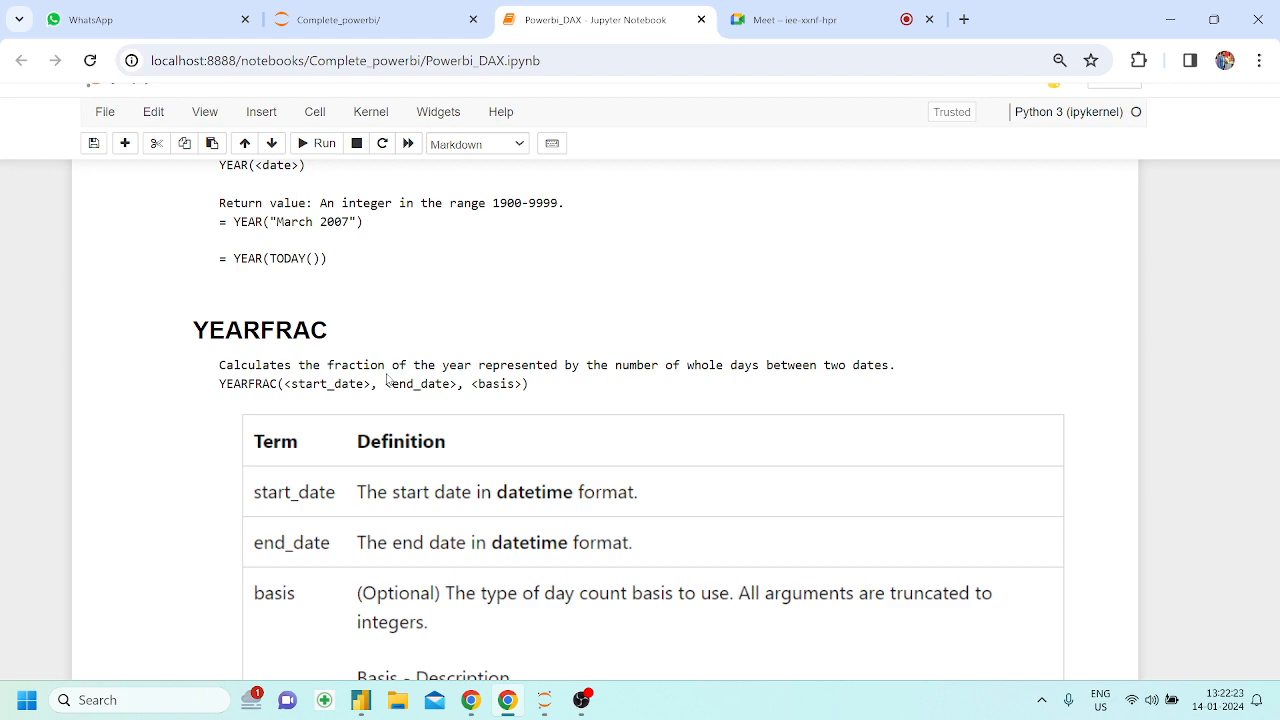
pyautogui.scroll(-8, 387, 380)
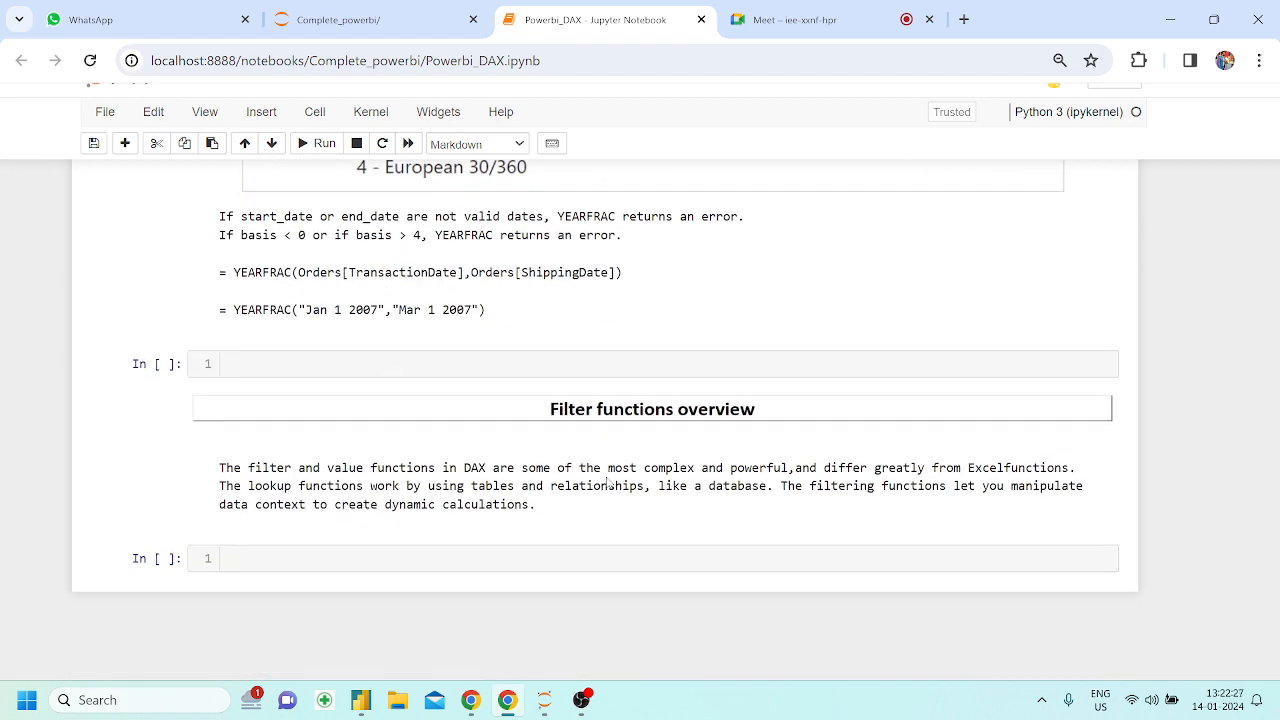
pyautogui.scroll(-1, 607, 483)
pyautogui.scroll(2, 607, 483)
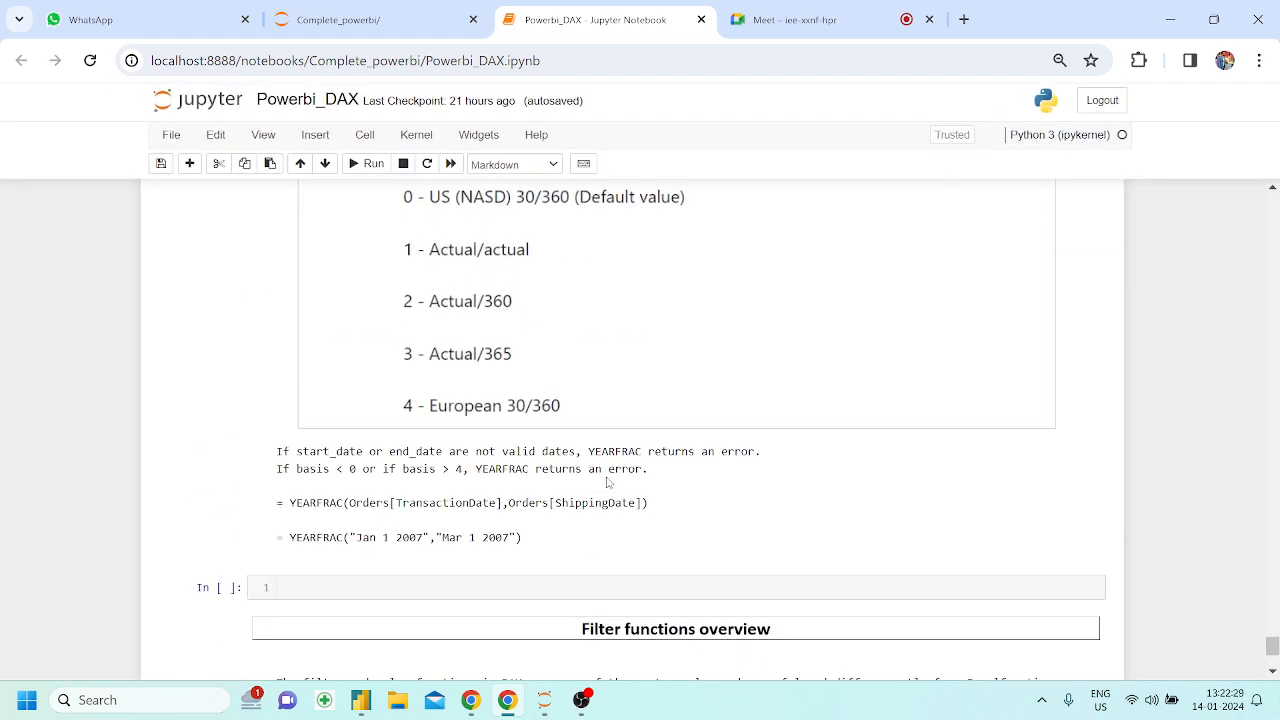
pyautogui.scroll(-1, 607, 483)
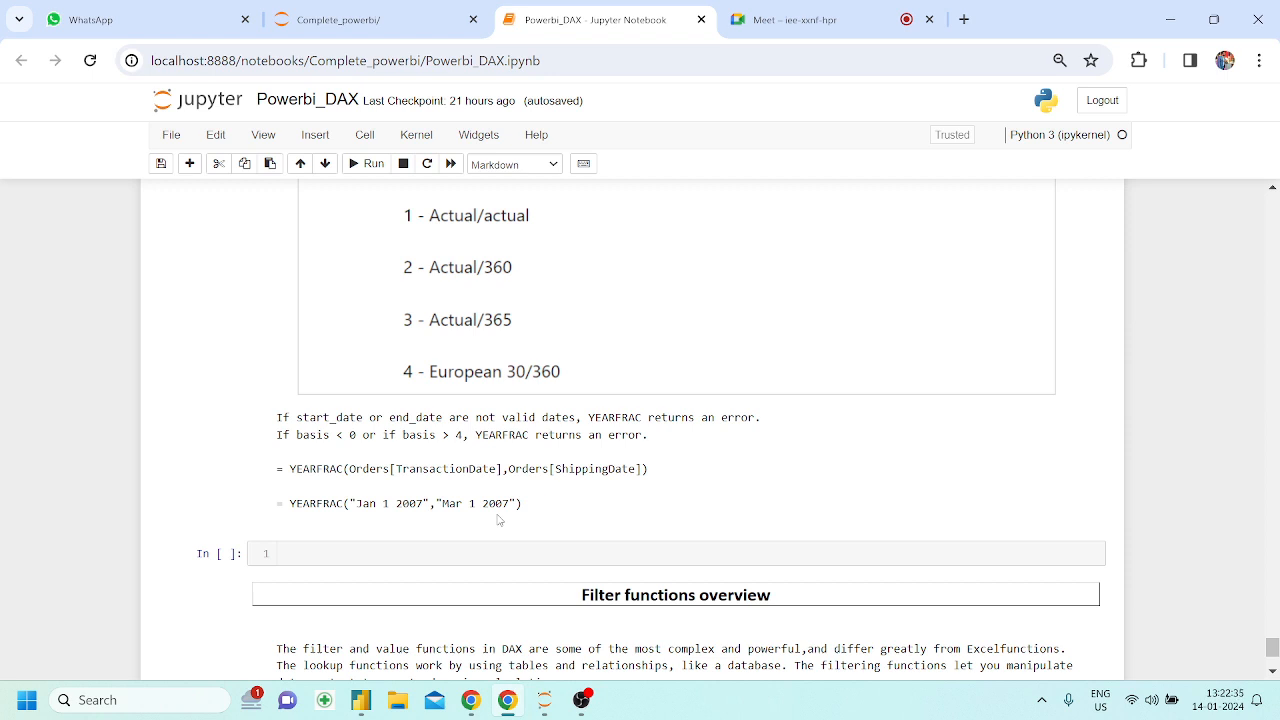
pyautogui.scroll(-3, 458, 626)
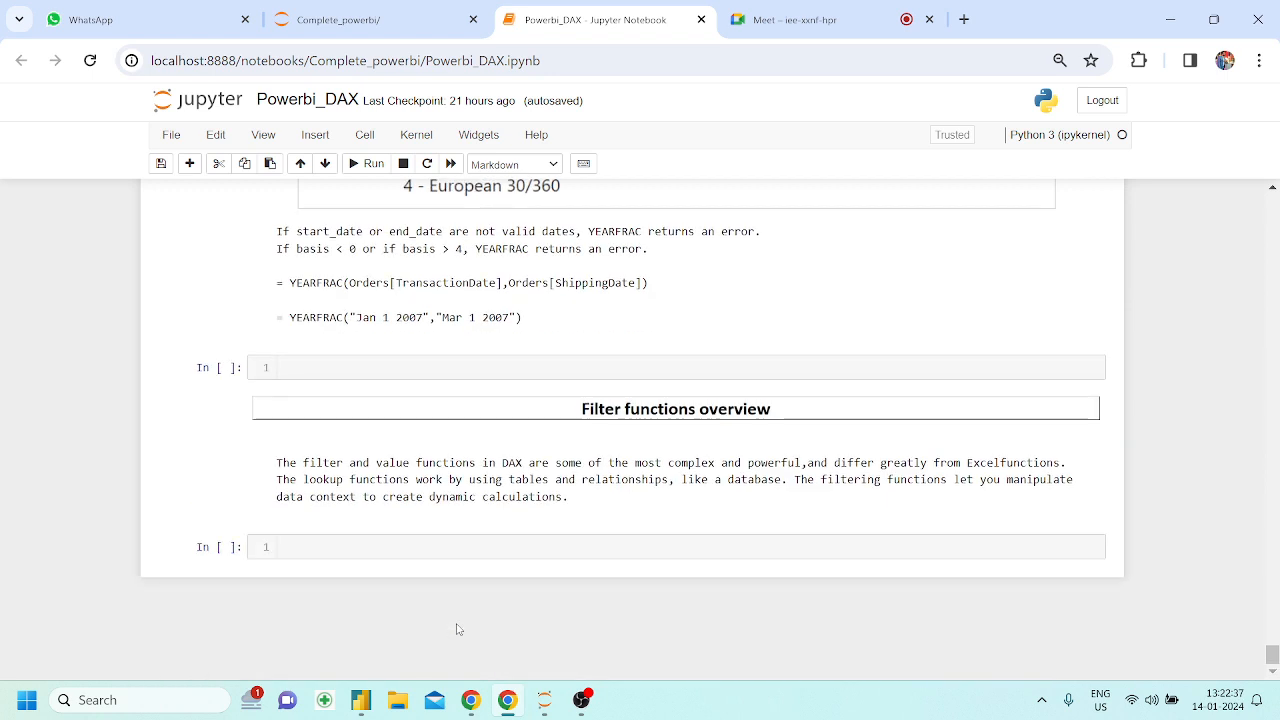
# Open the all_dax_functions workbook from Local Disk (D:) in Excel through File Explorer
pyautogui.click(143, 699)
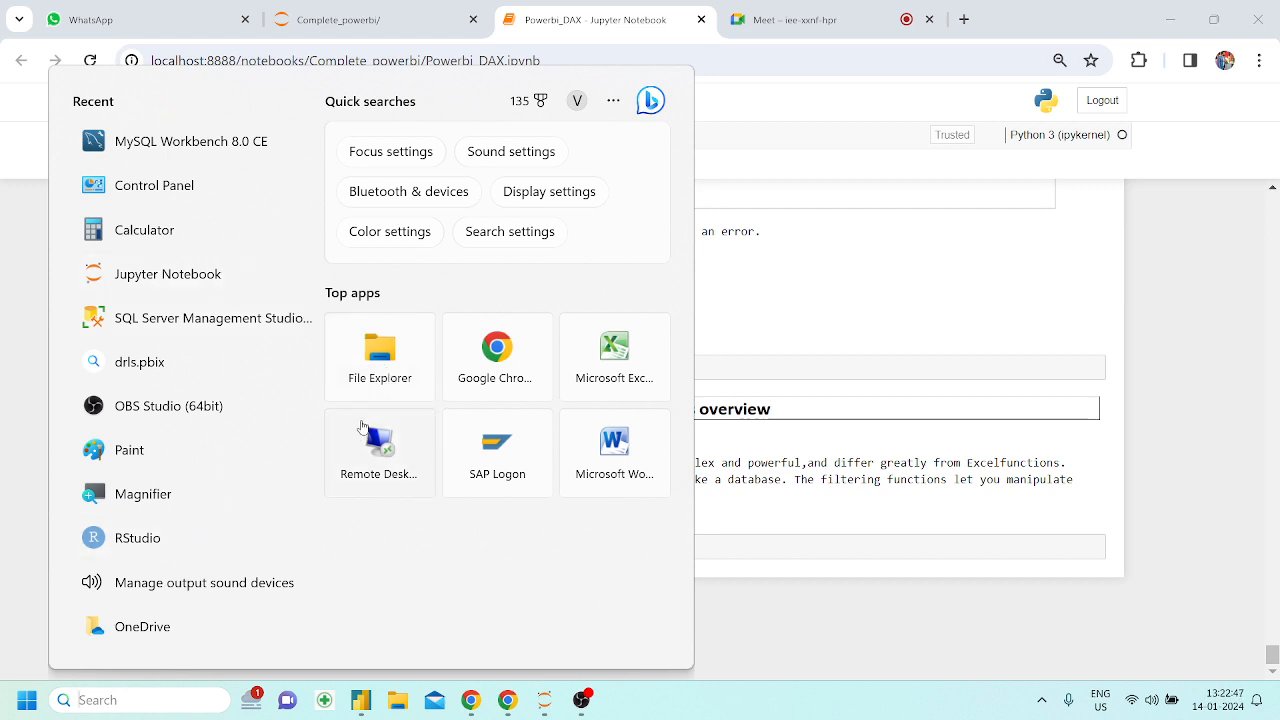
pyautogui.click(376, 390)
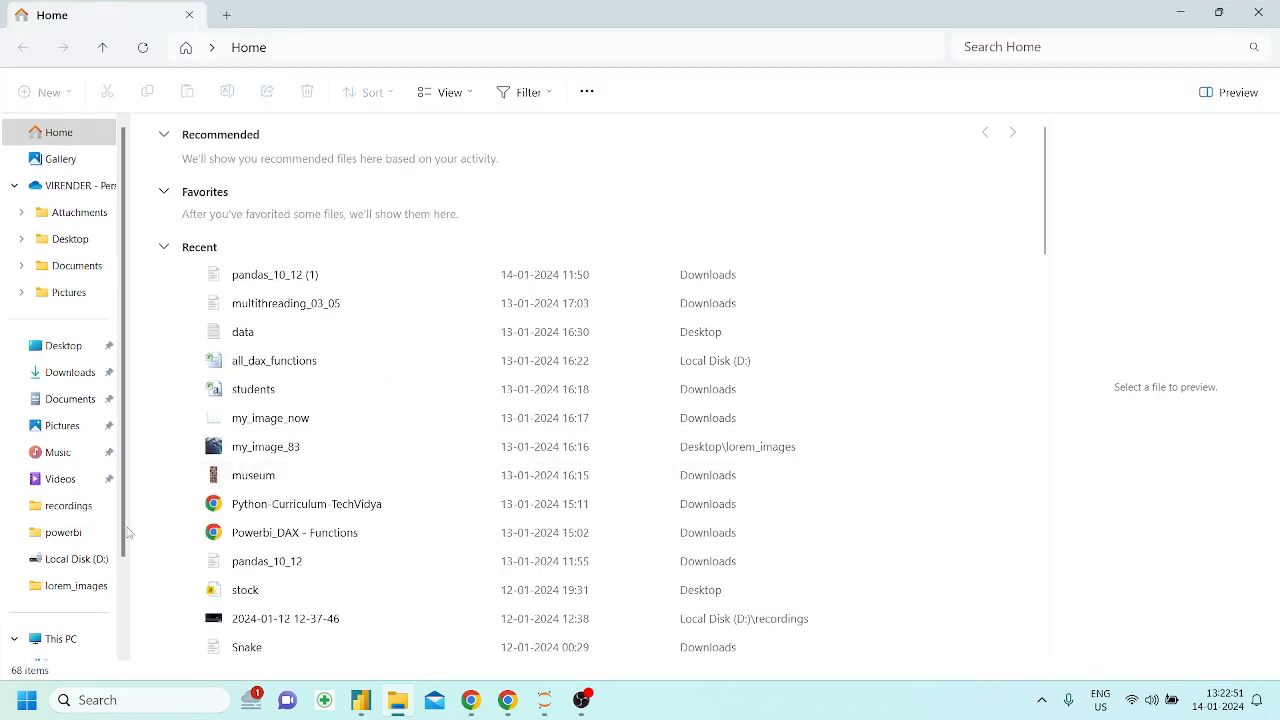
pyautogui.click(96, 562)
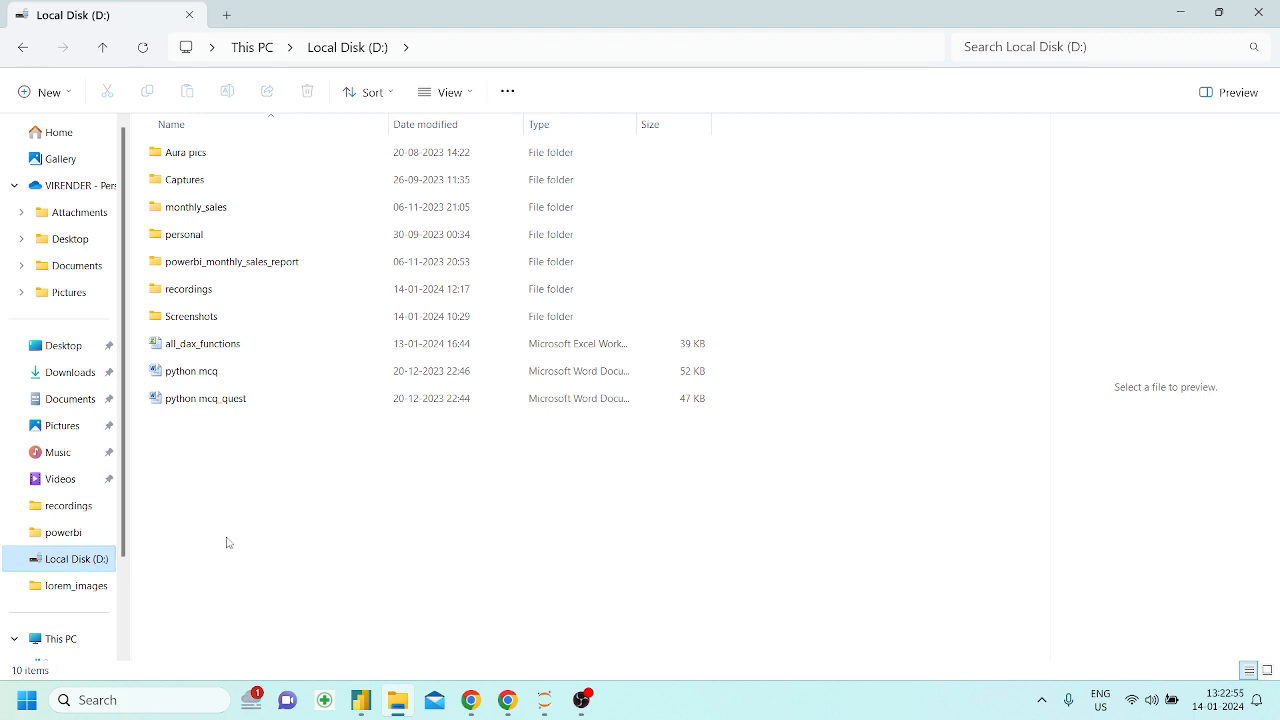
pyautogui.click(200, 346)
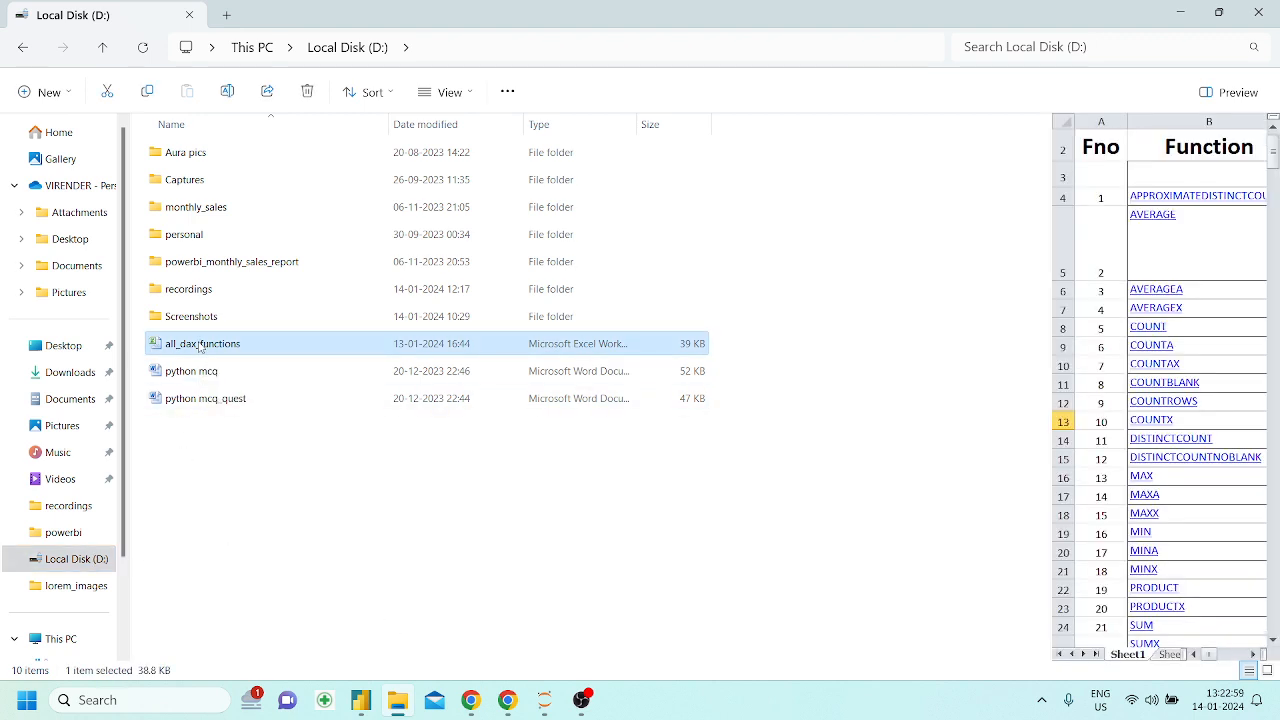
pyautogui.doubleClick(347, 345)
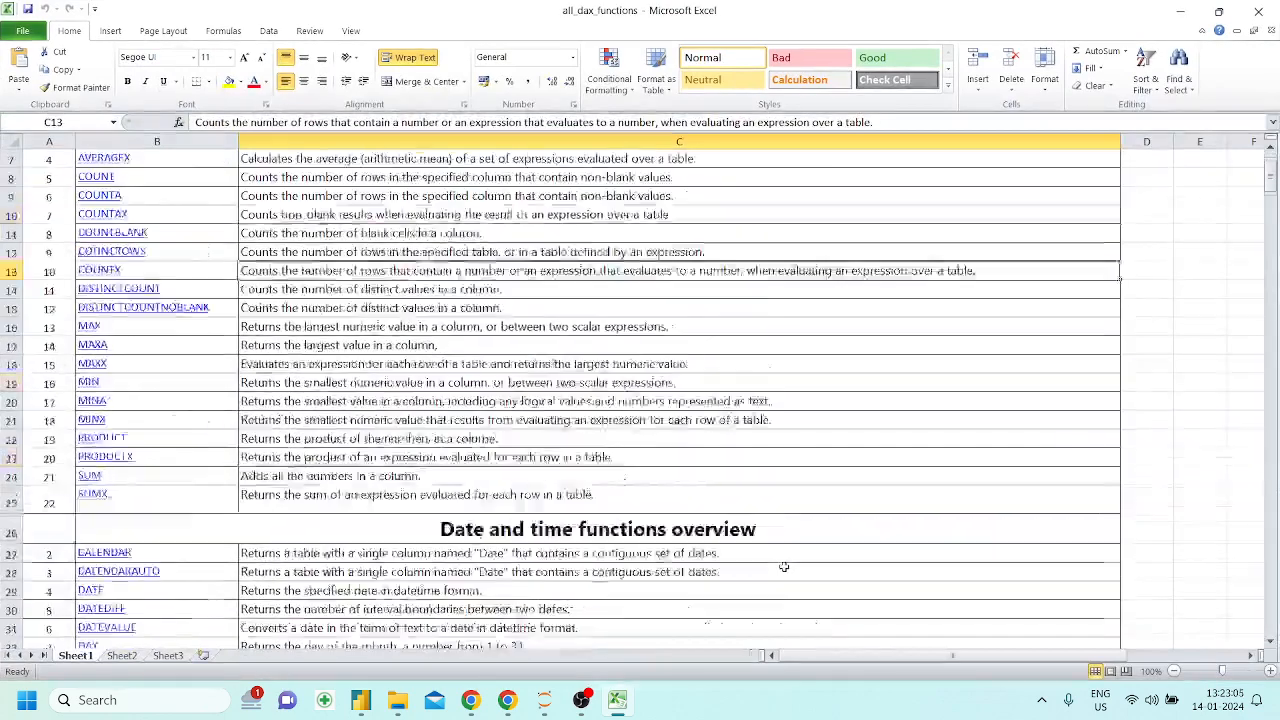
# Review the Date and time functions and Filter functions lists on Sheet1 of the workbook
pyautogui.scroll(-6, 784, 567)
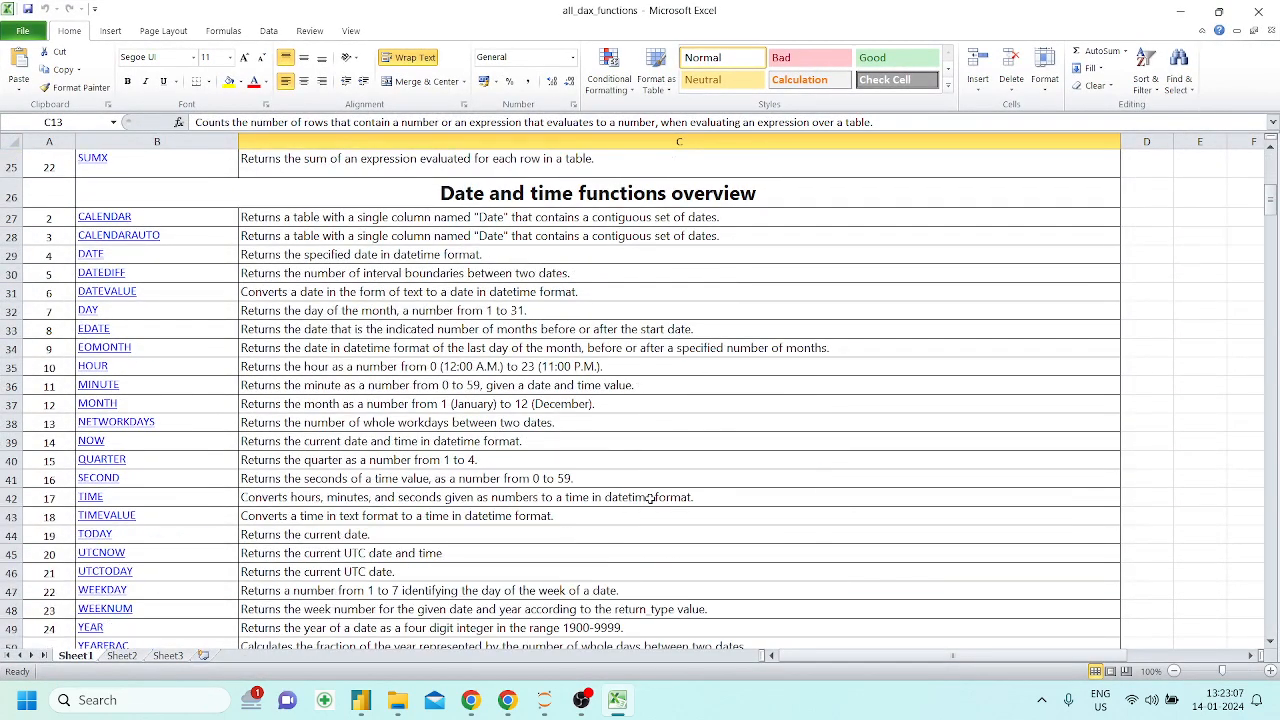
pyautogui.scroll(-8, 650, 497)
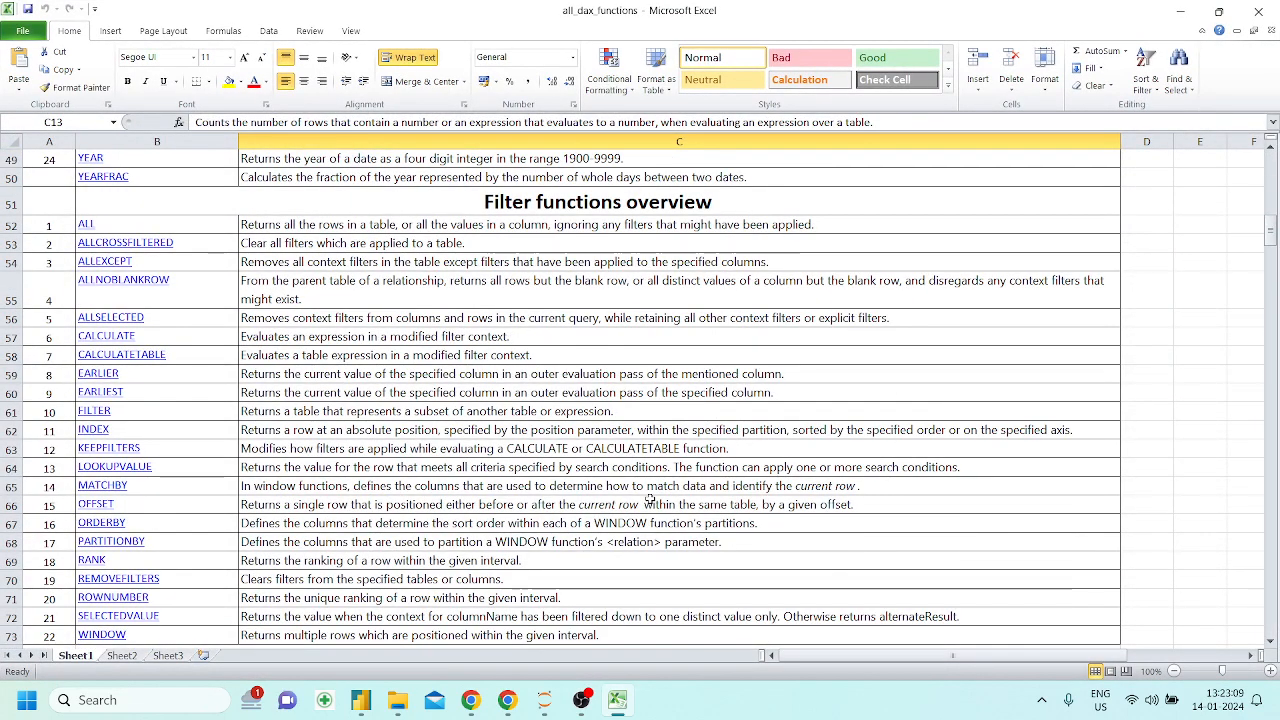
pyautogui.scroll(-4, 650, 497)
pyautogui.scroll(7, 650, 498)
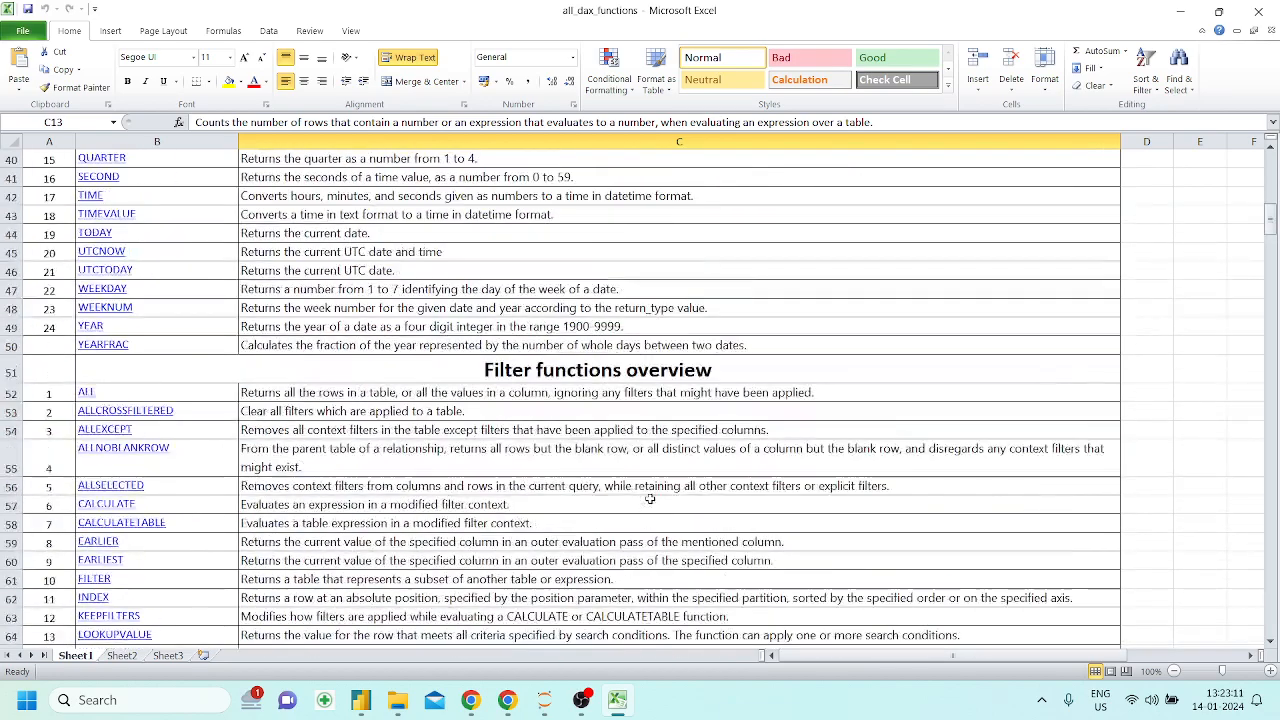
pyautogui.scroll(12, 580, 380)
pyautogui.scroll(-10, 566, 328)
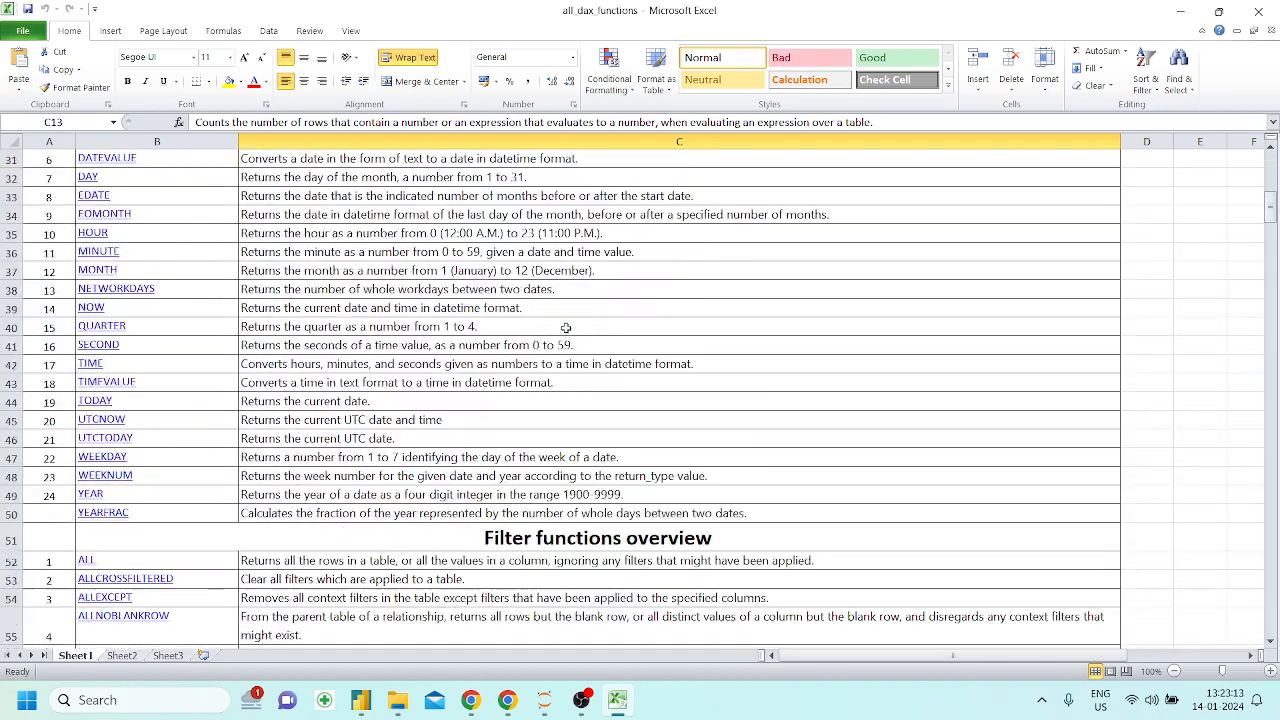
# Review the Aggregation, Date and time, and Filter functions lists on Sheet1, down to the start of the Financial functions overview
pyautogui.scroll(-2, 565, 328)
pyautogui.scroll(4, 463, 275)
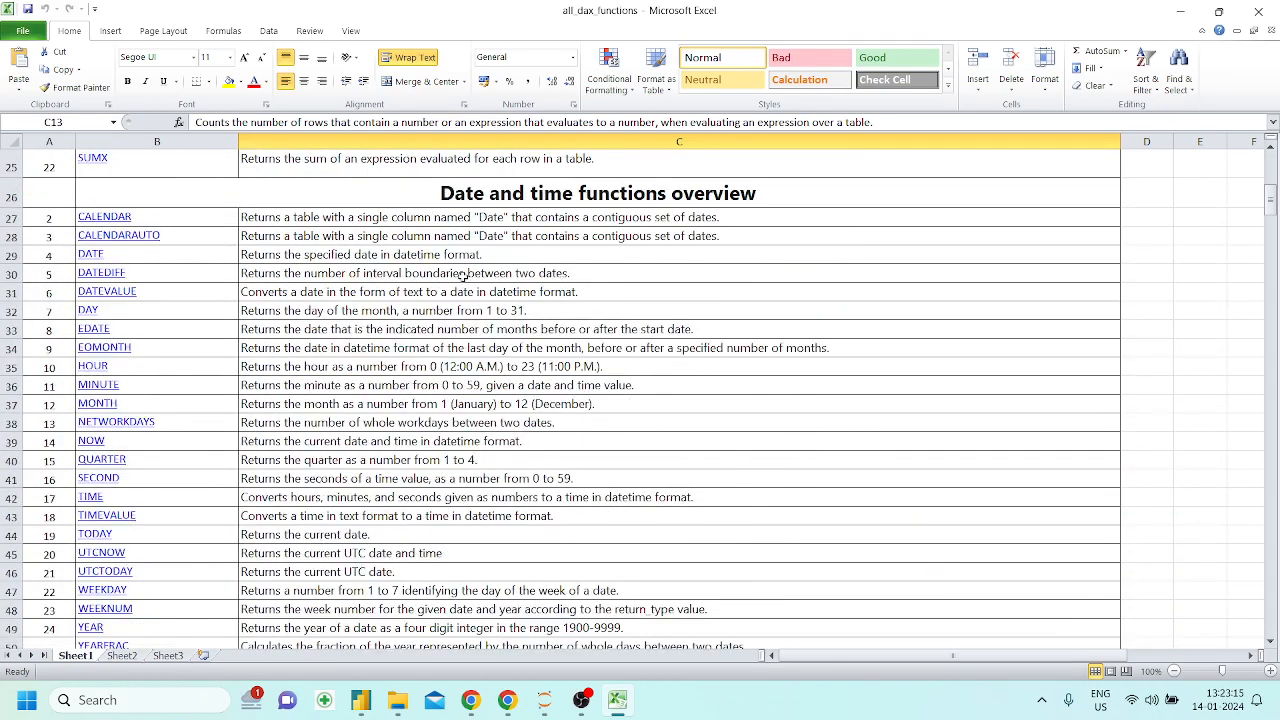
pyautogui.scroll(8, 463, 275)
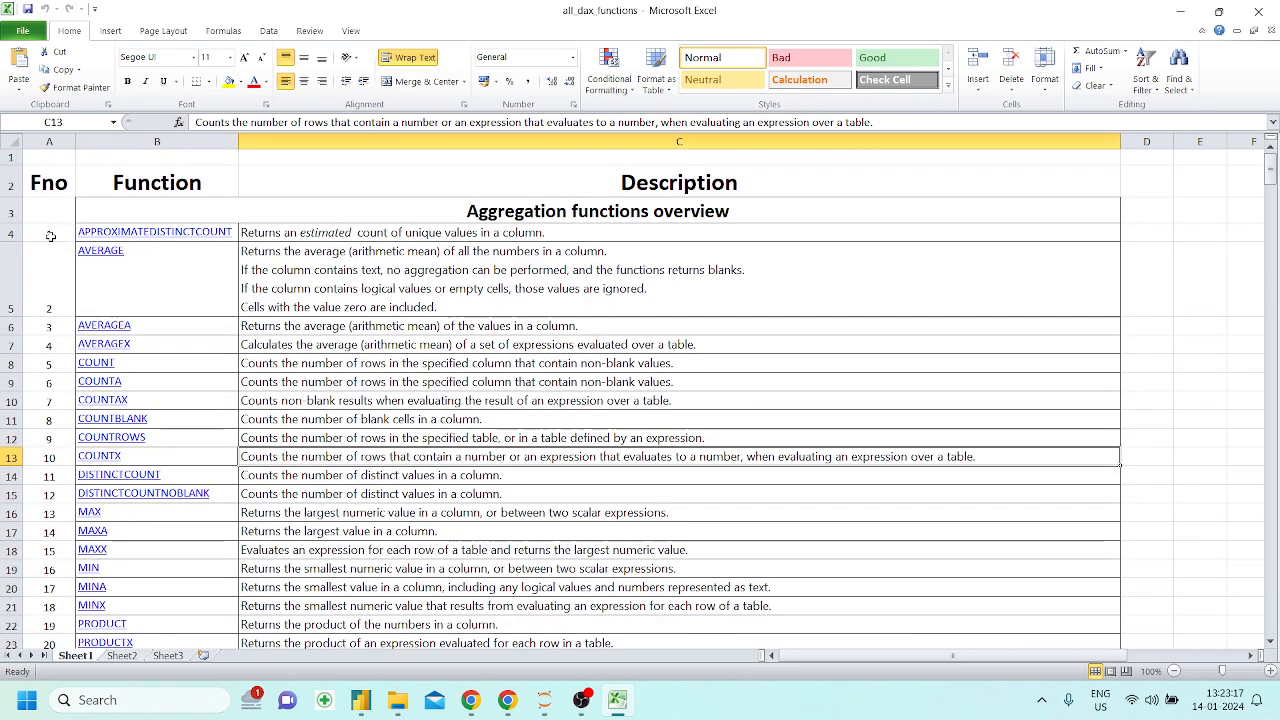
pyautogui.scroll(-10, 528, 441)
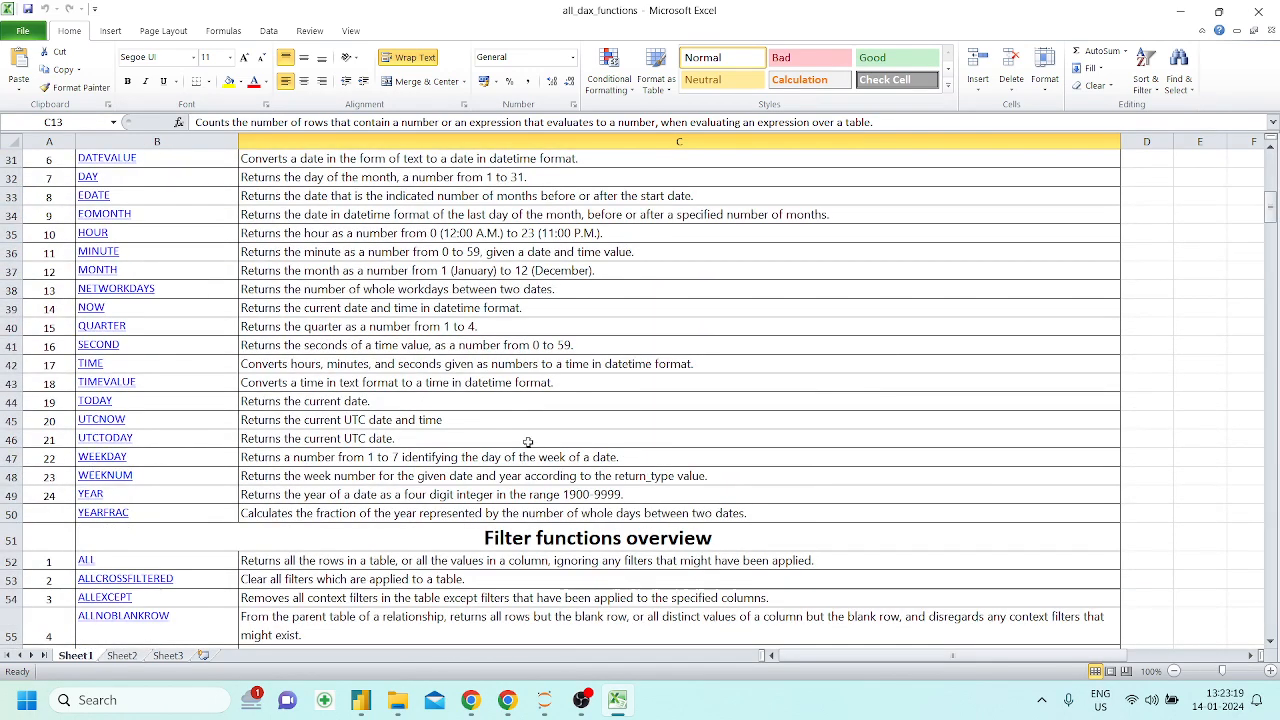
pyautogui.scroll(-1, 528, 441)
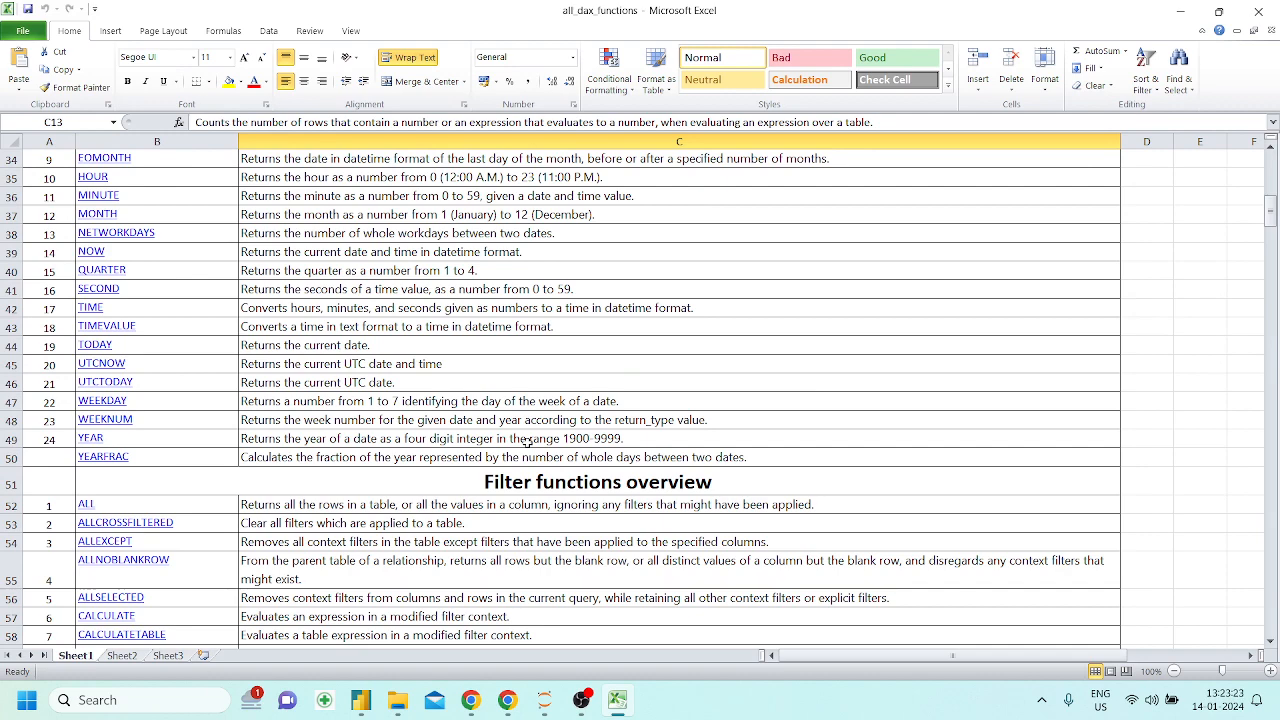
pyautogui.scroll(-4, 527, 441)
pyautogui.scroll(-1, 535, 318)
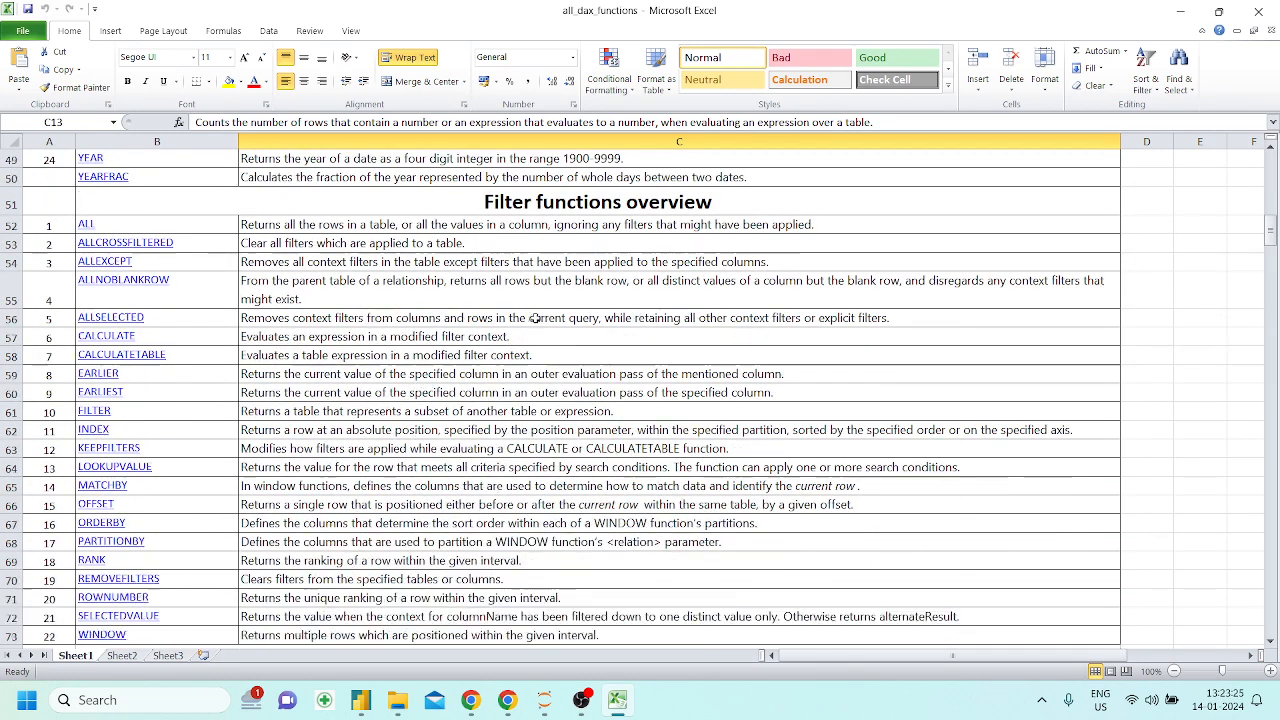
pyautogui.scroll(-7, 535, 318)
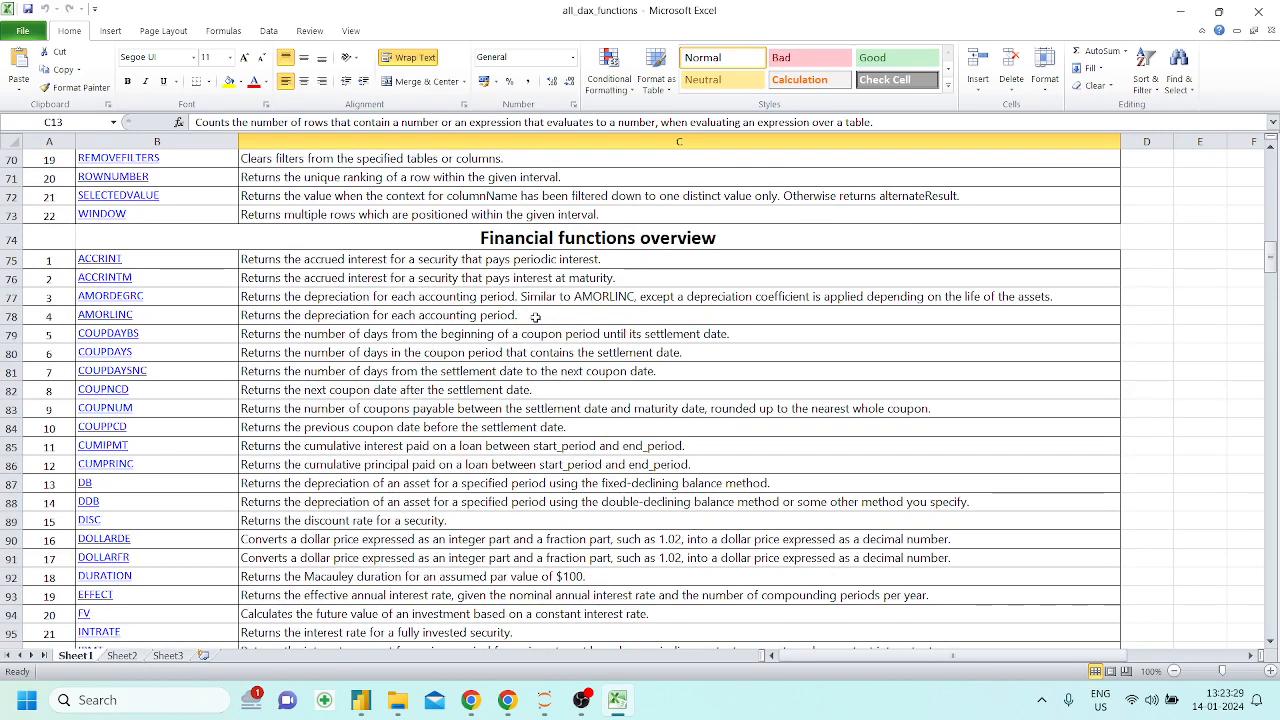
pyautogui.scroll(-1, 535, 318)
pyautogui.scroll(6, 535, 318)
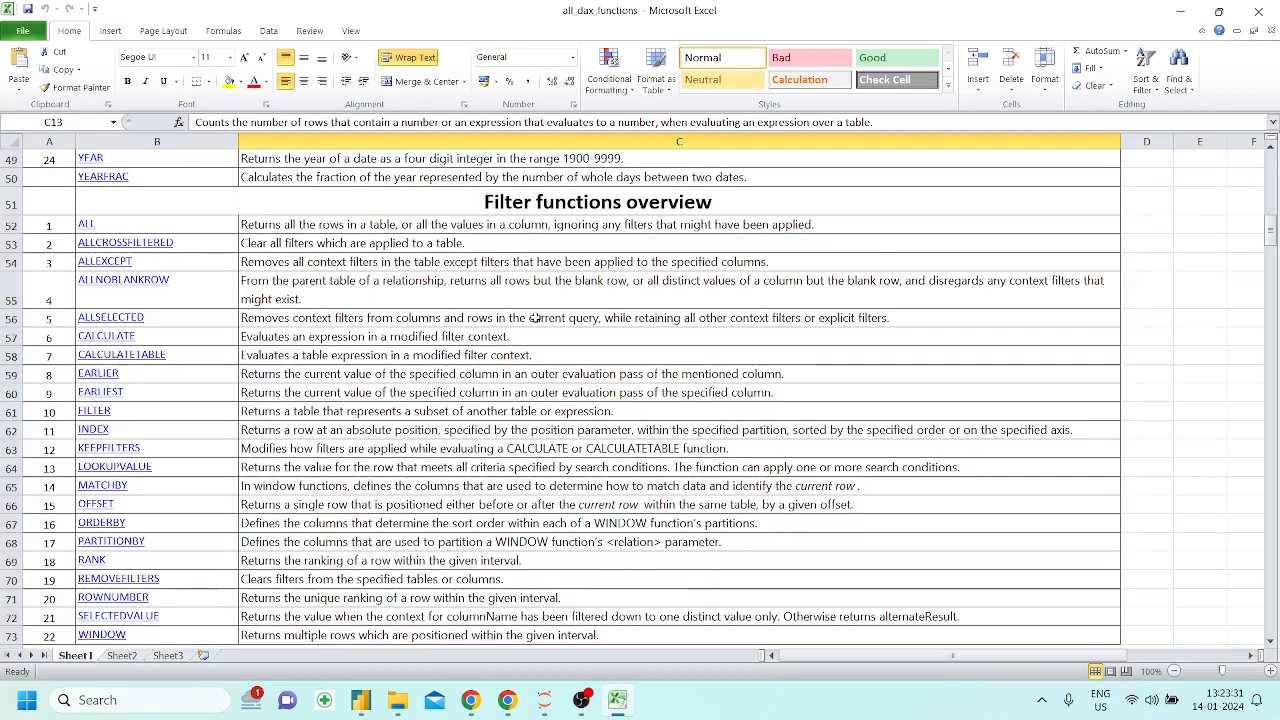
pyautogui.scroll(5, 535, 318)
pyautogui.scroll(-7, 535, 318)
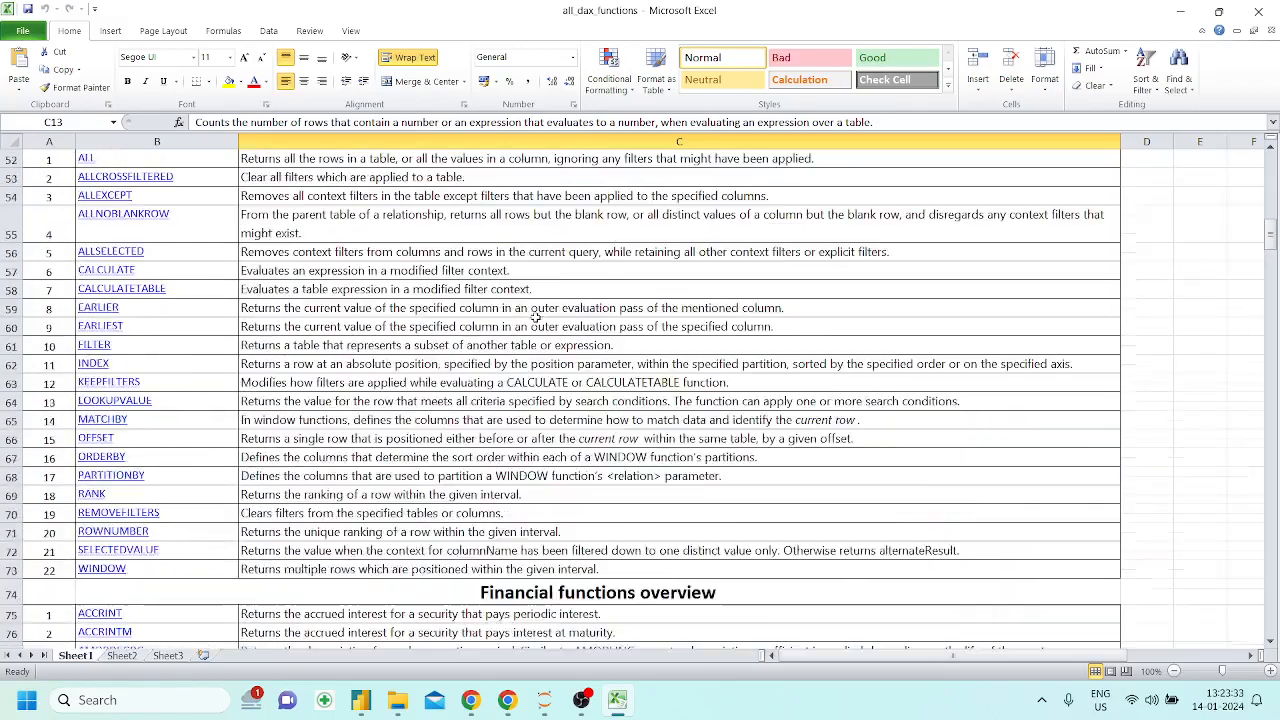
# Look through the remaining function categories on Sheet1, from Information and Logical functions to Text and Time intelligence functions
pyautogui.scroll(-20, 535, 318)
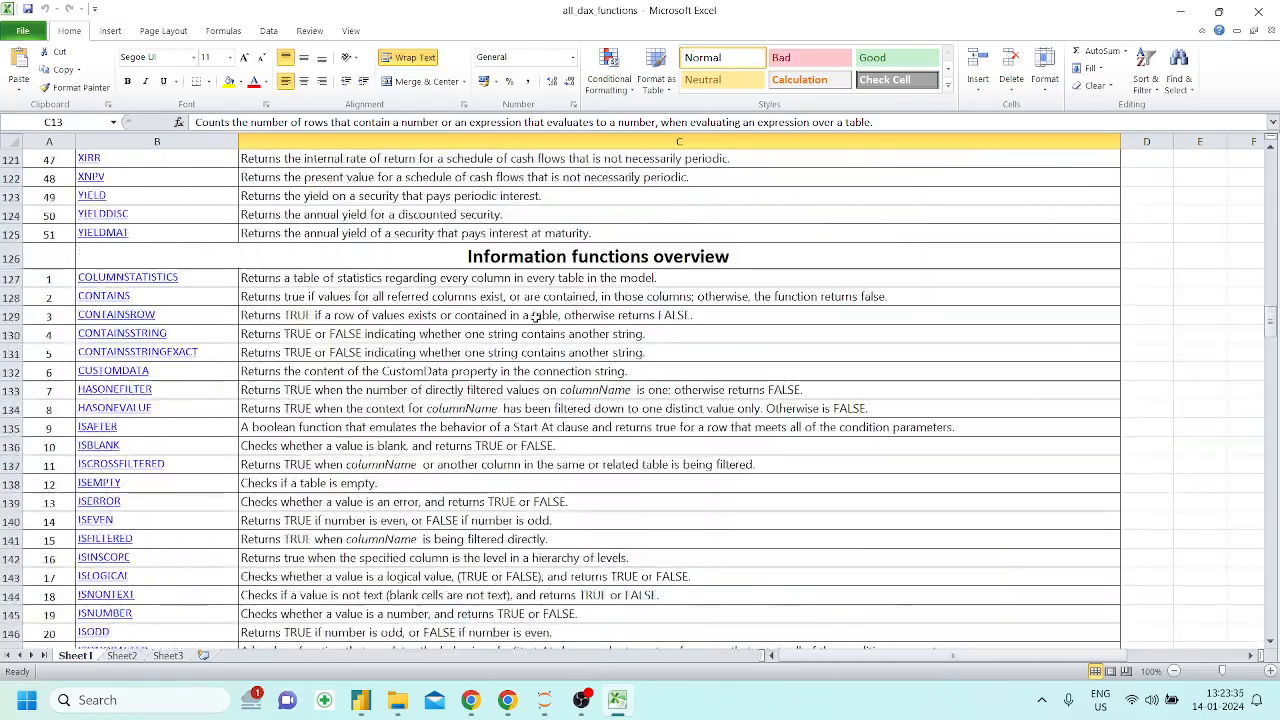
pyautogui.scroll(-10, 535, 318)
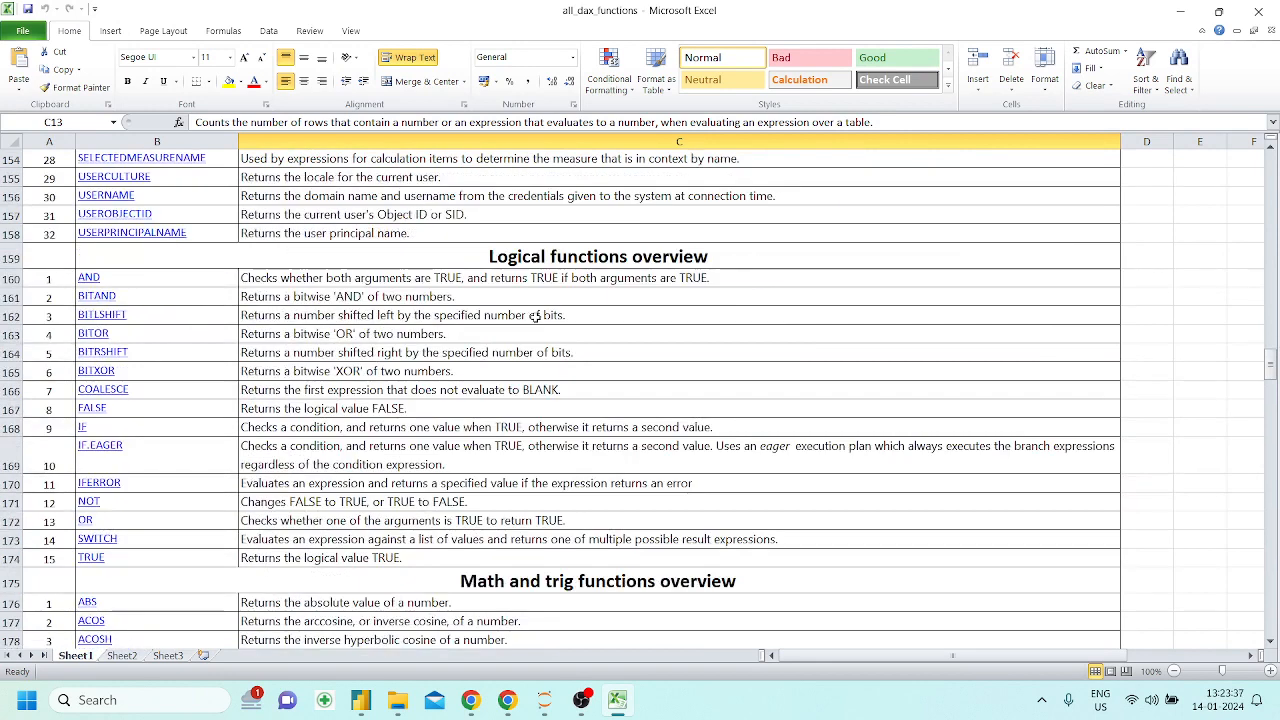
pyautogui.scroll(-1, 378, 320)
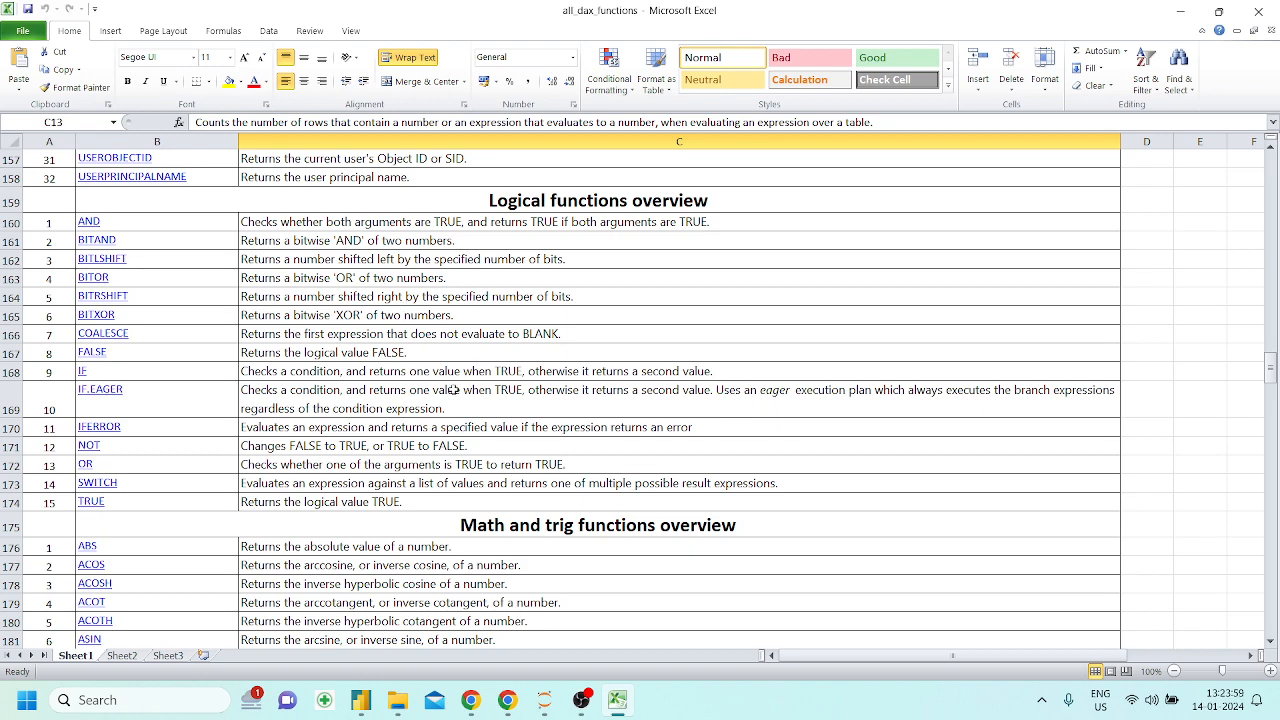
pyautogui.scroll(-17, 453, 389)
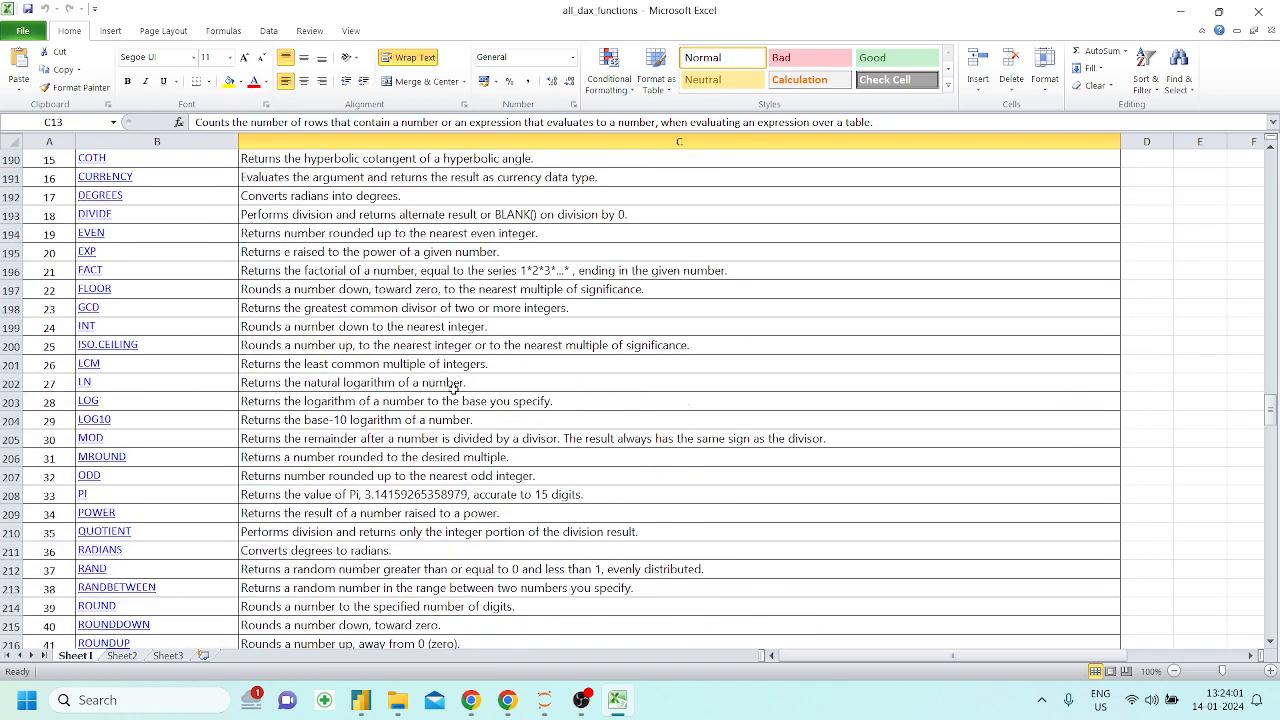
pyautogui.scroll(-9, 453, 389)
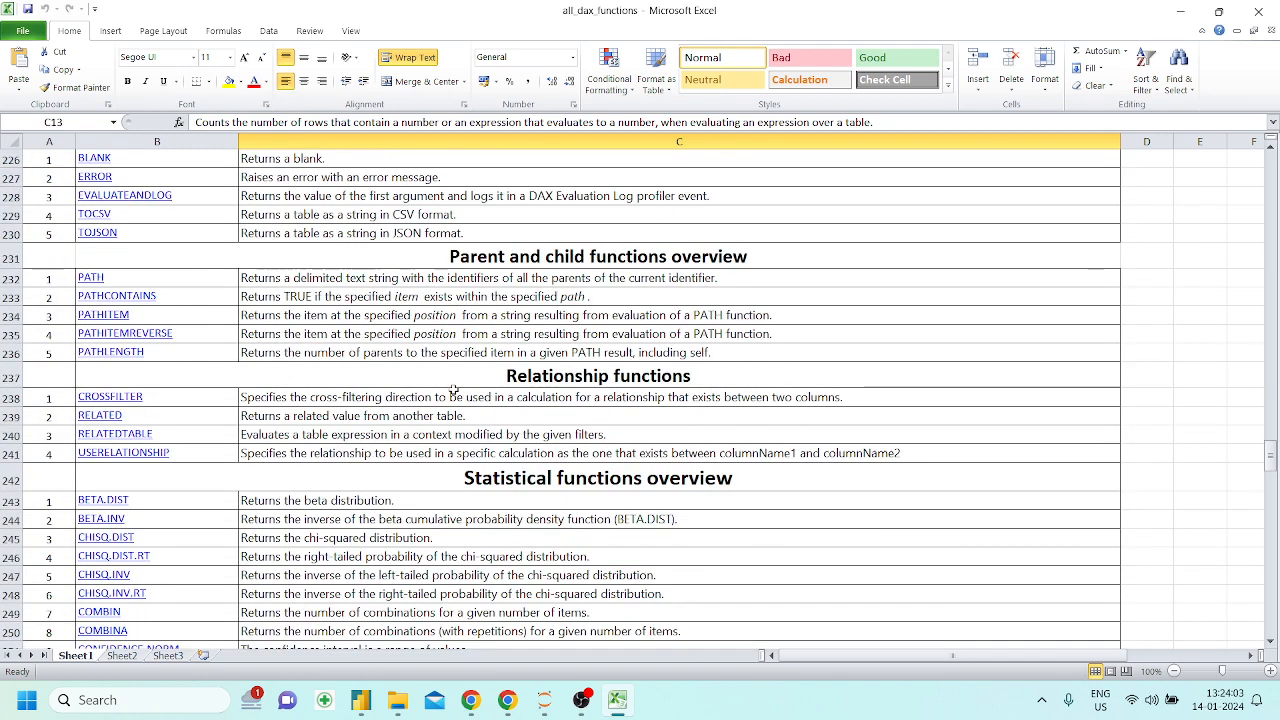
pyautogui.scroll(-17, 453, 389)
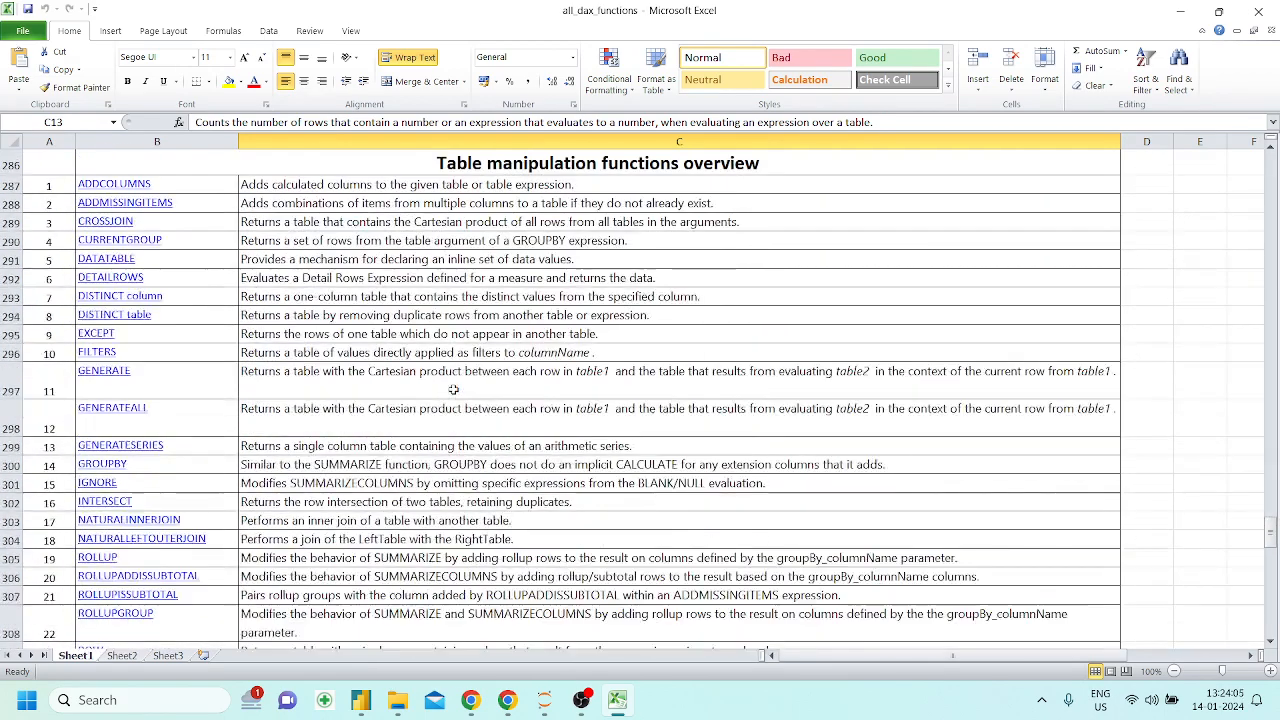
pyautogui.scroll(-5, 453, 389)
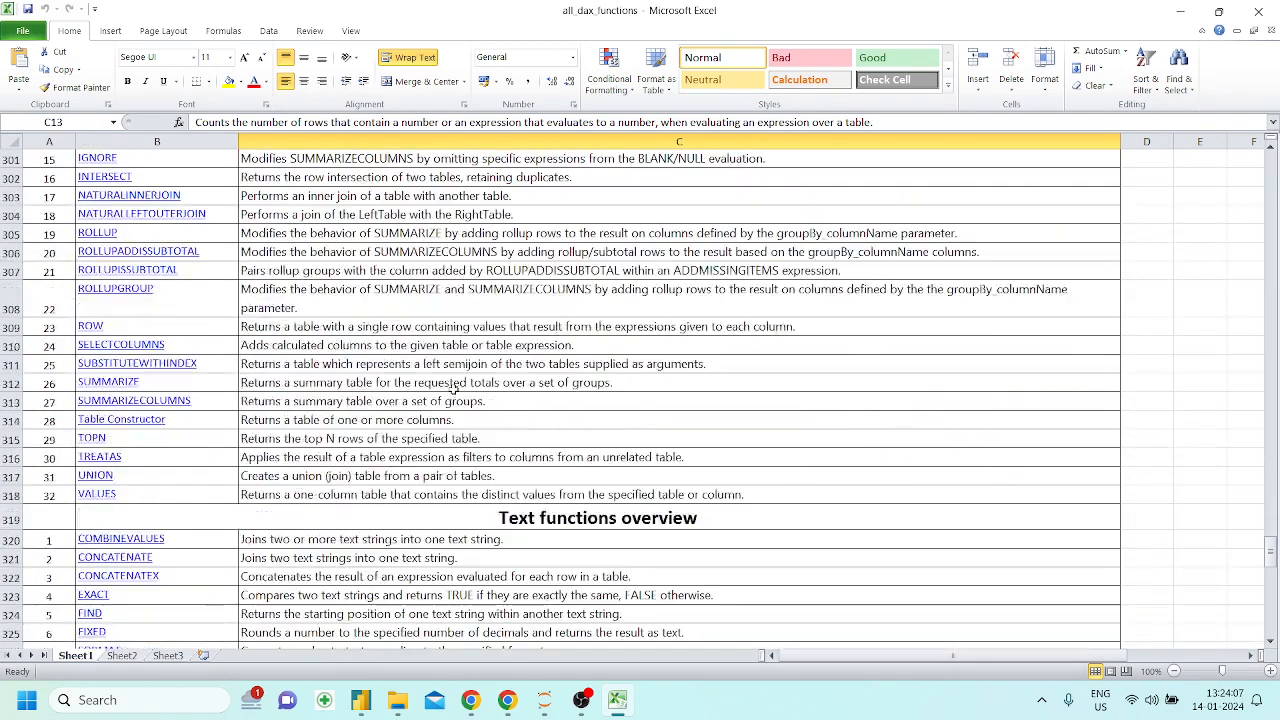
pyautogui.scroll(-4, 453, 389)
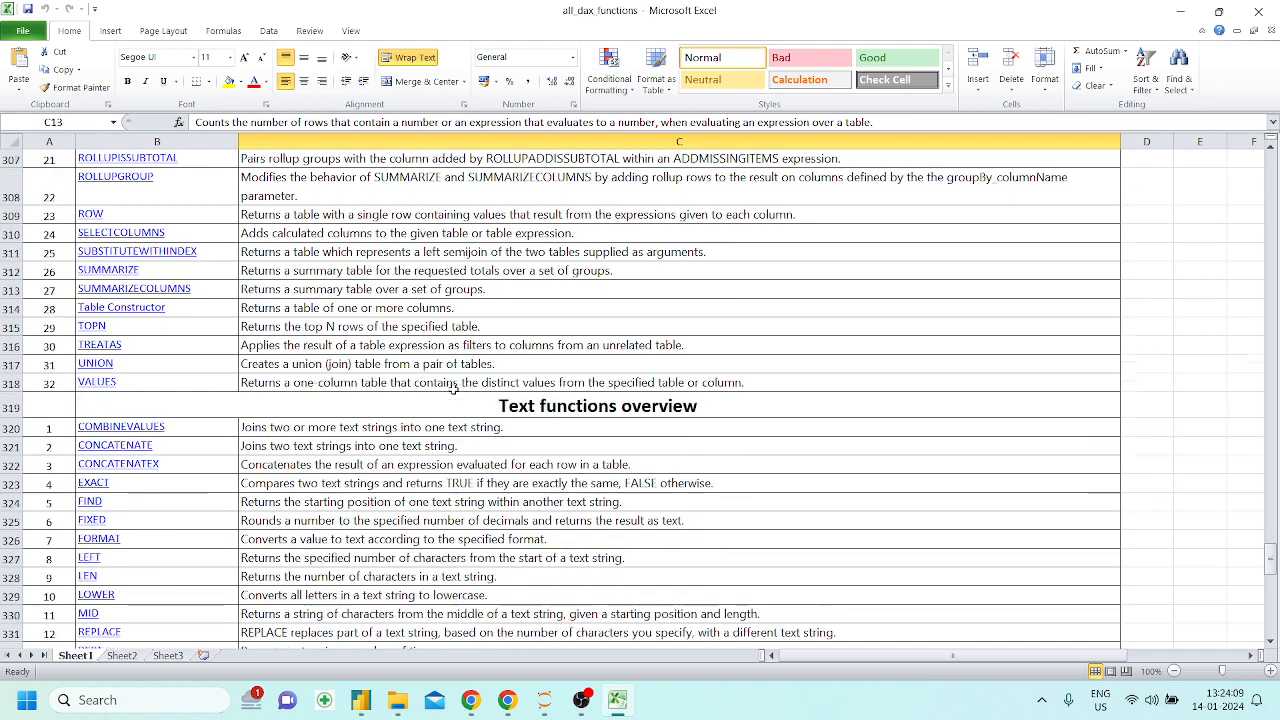
pyautogui.scroll(-3, 453, 389)
pyautogui.scroll(1, 453, 389)
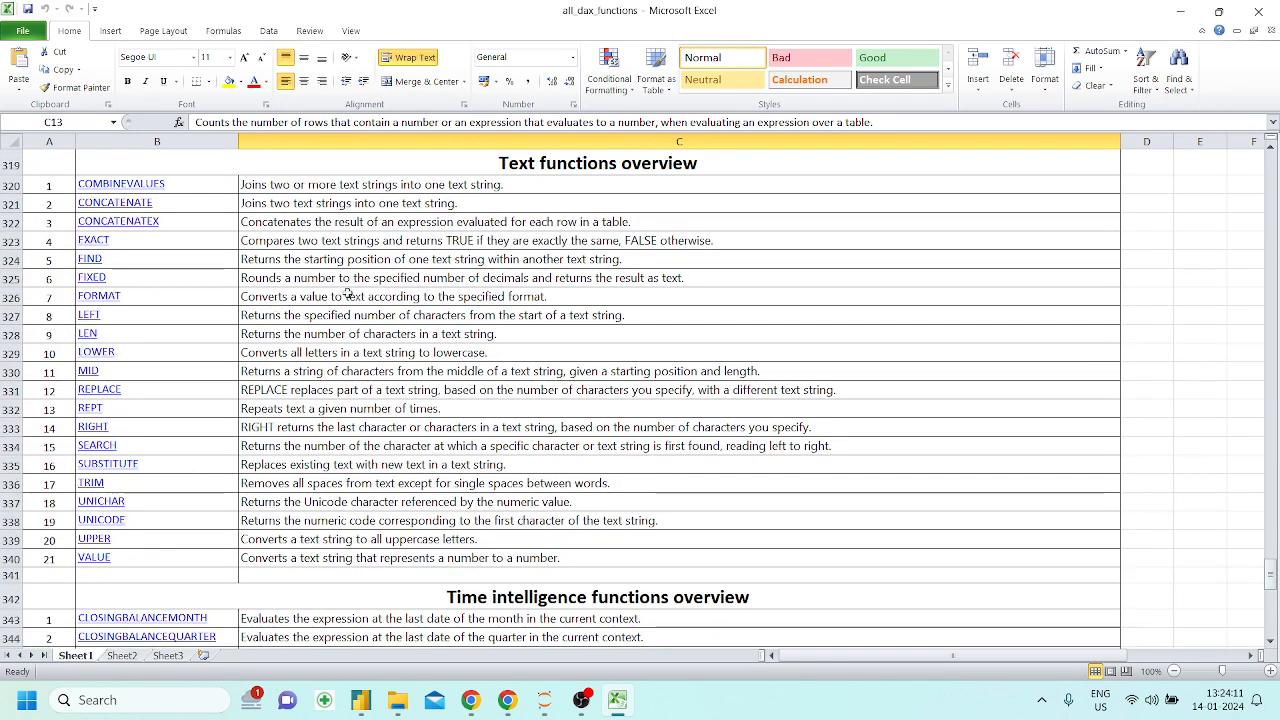
pyautogui.scroll(1, 460, 297)
pyautogui.scroll(-7, 430, 397)
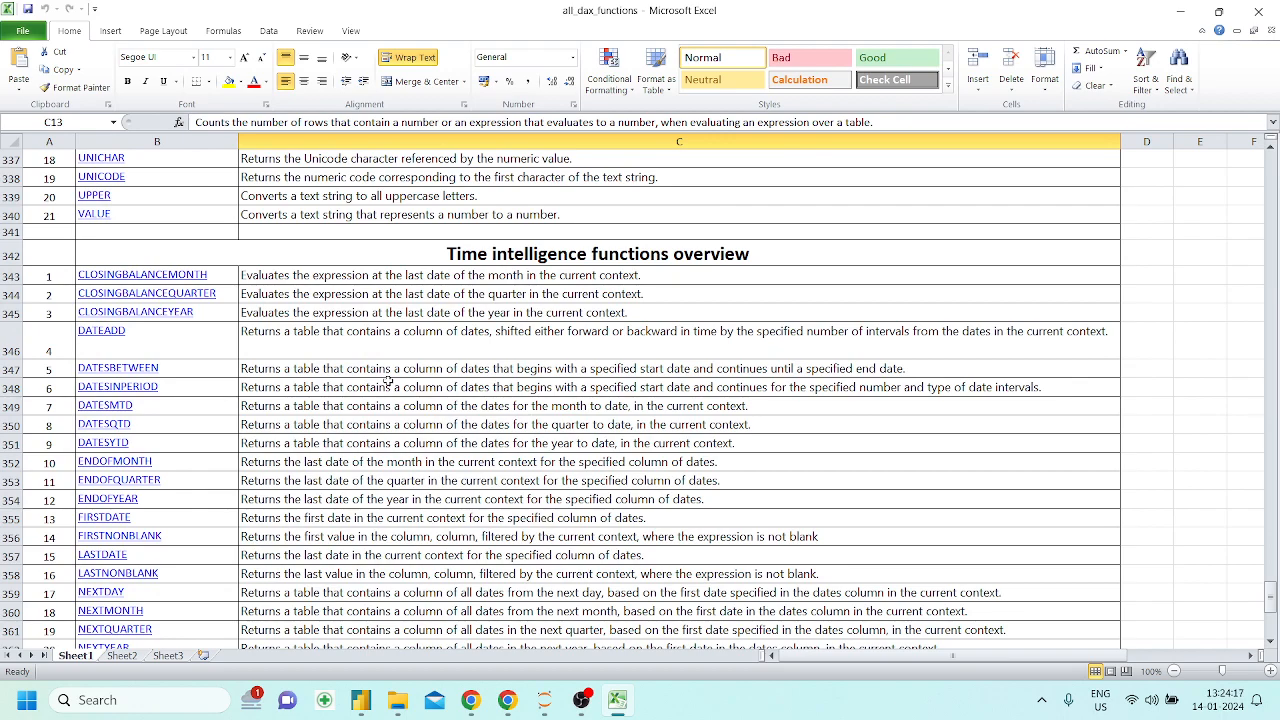
# Return to the Logical functions overview on Sheet1 and examine its functions and the first Math and trig entries
pyautogui.scroll(20, 388, 381)
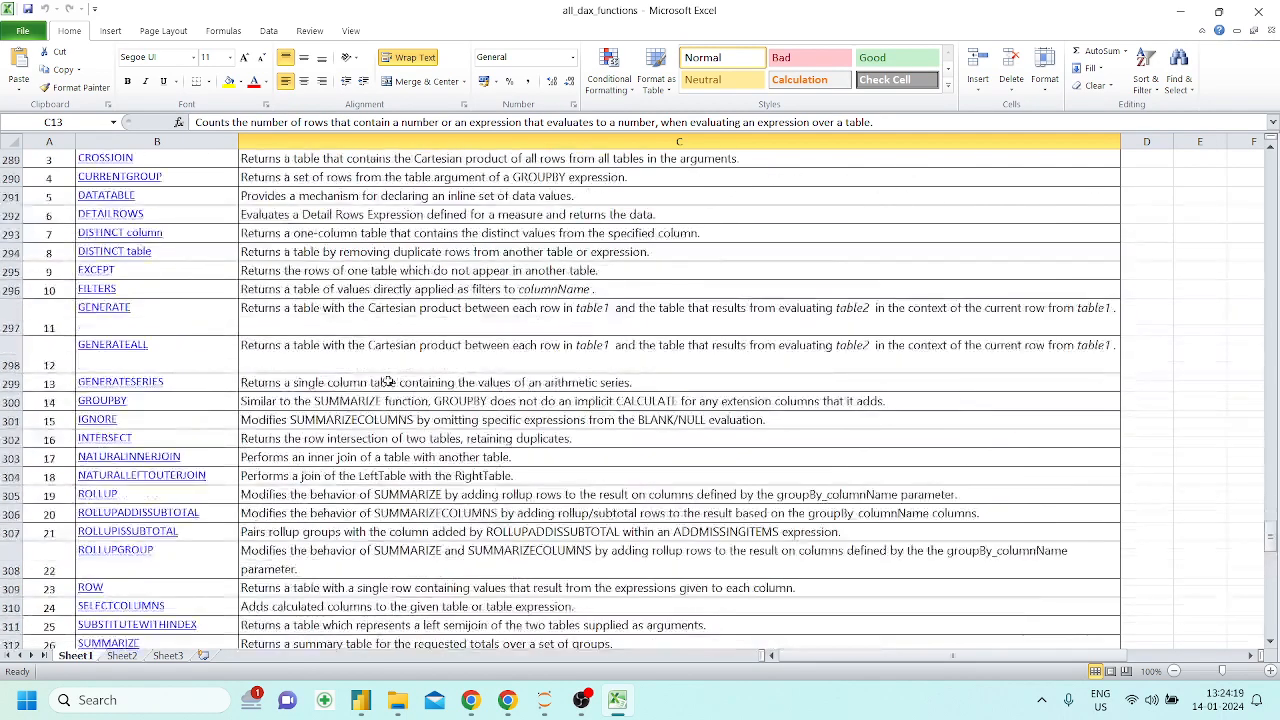
pyautogui.scroll(20, 388, 381)
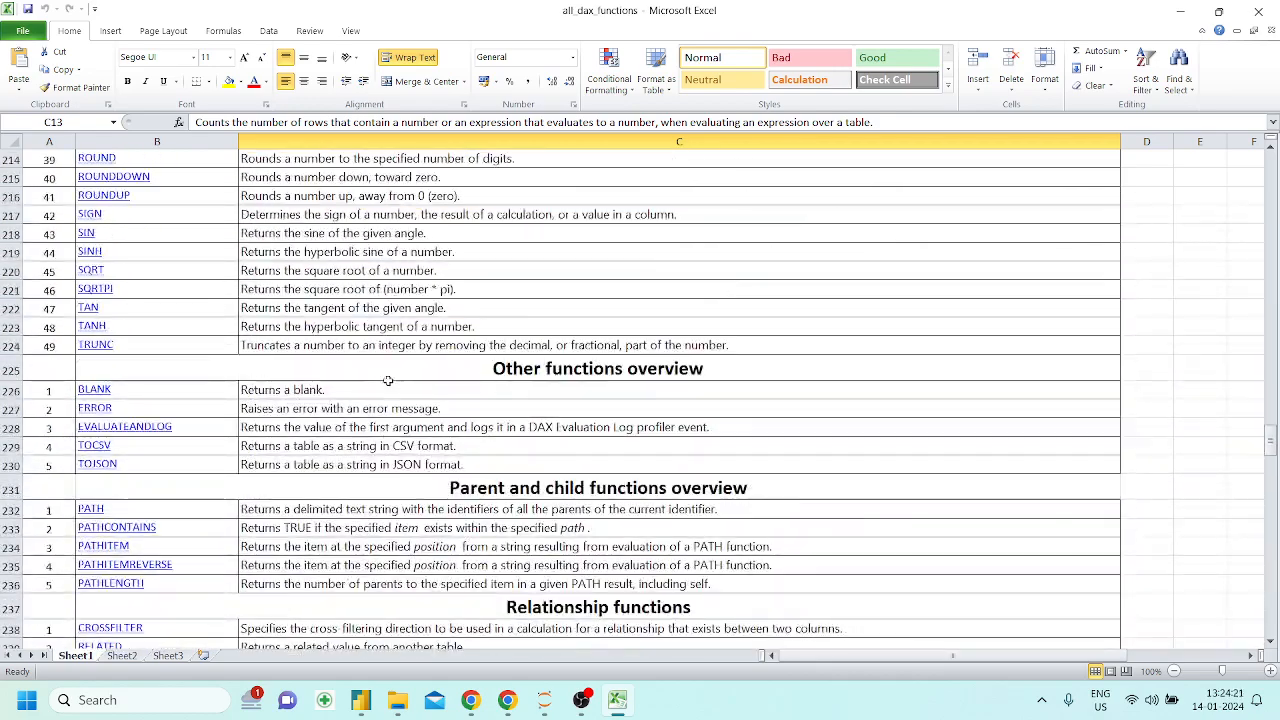
pyautogui.scroll(16, 388, 381)
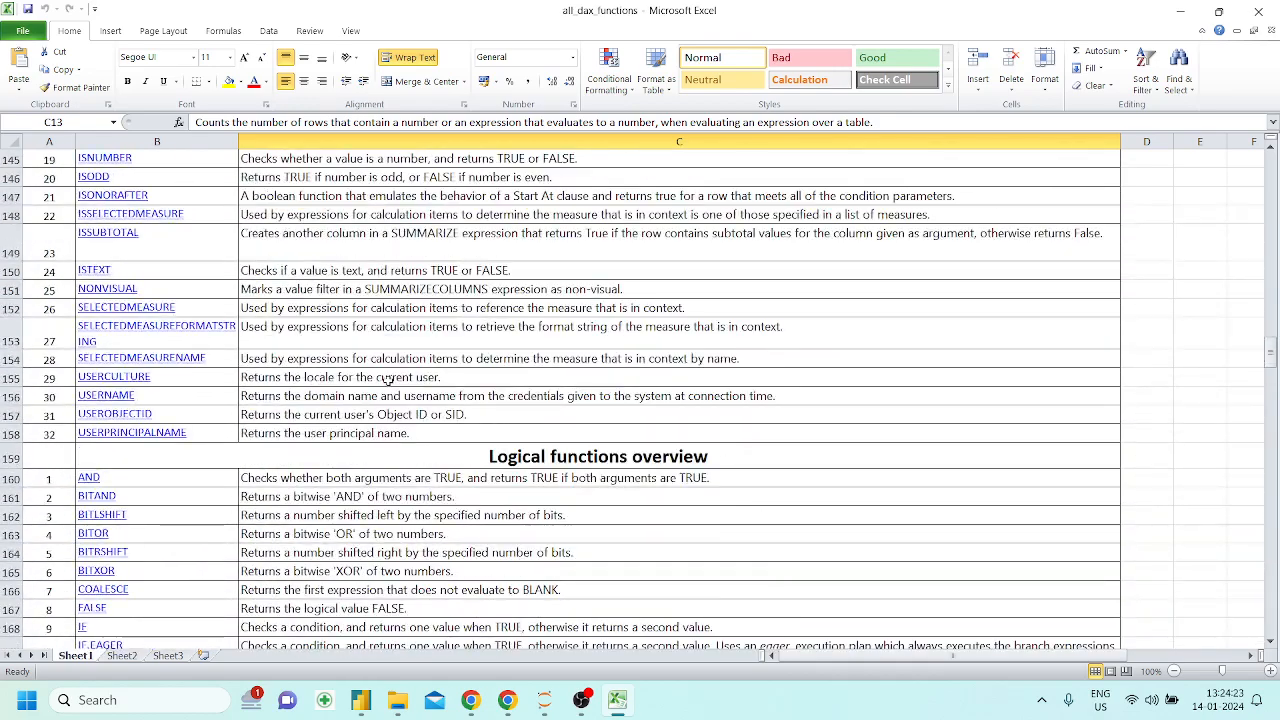
pyautogui.scroll(-6, 388, 381)
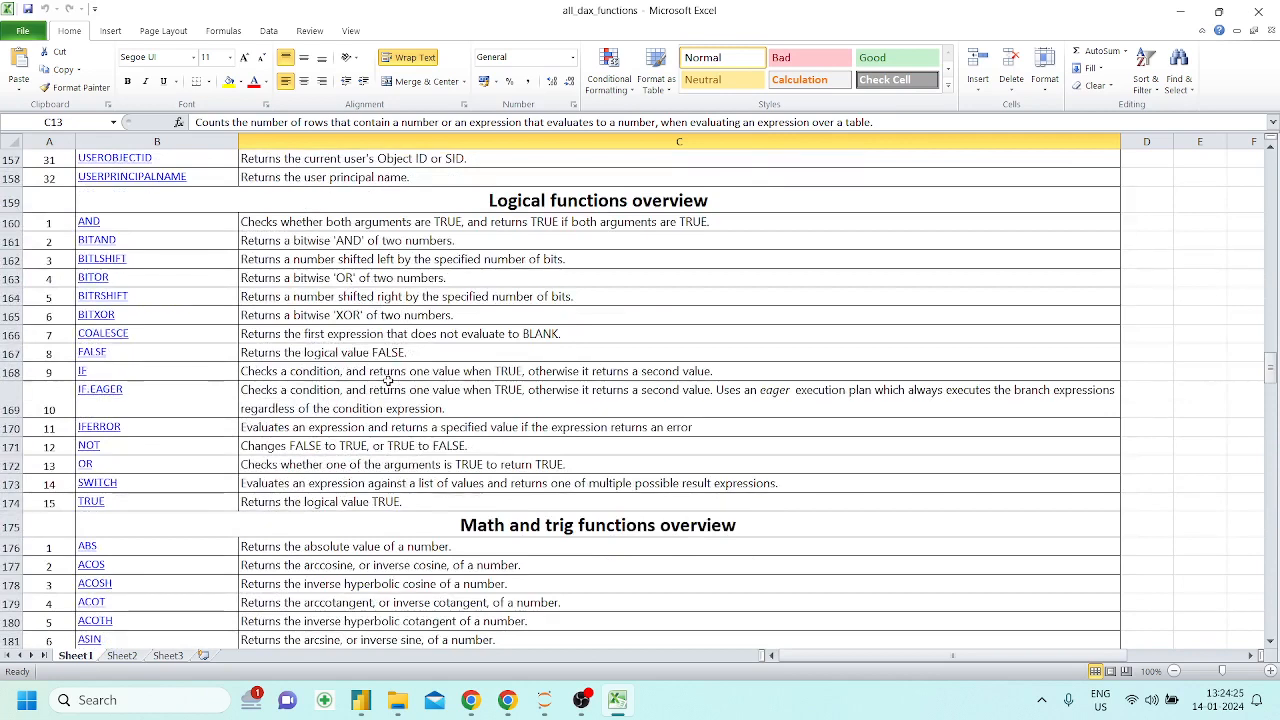
pyautogui.scroll(-1, 388, 381)
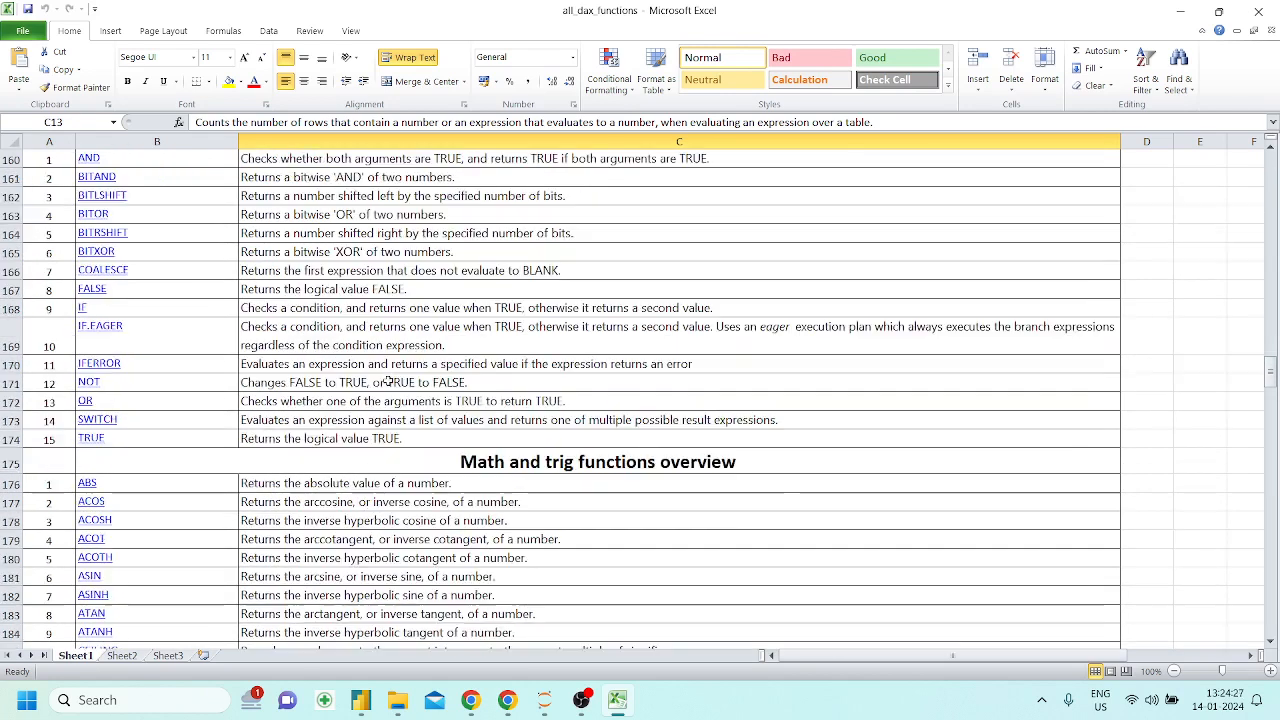
pyautogui.scroll(1, 388, 381)
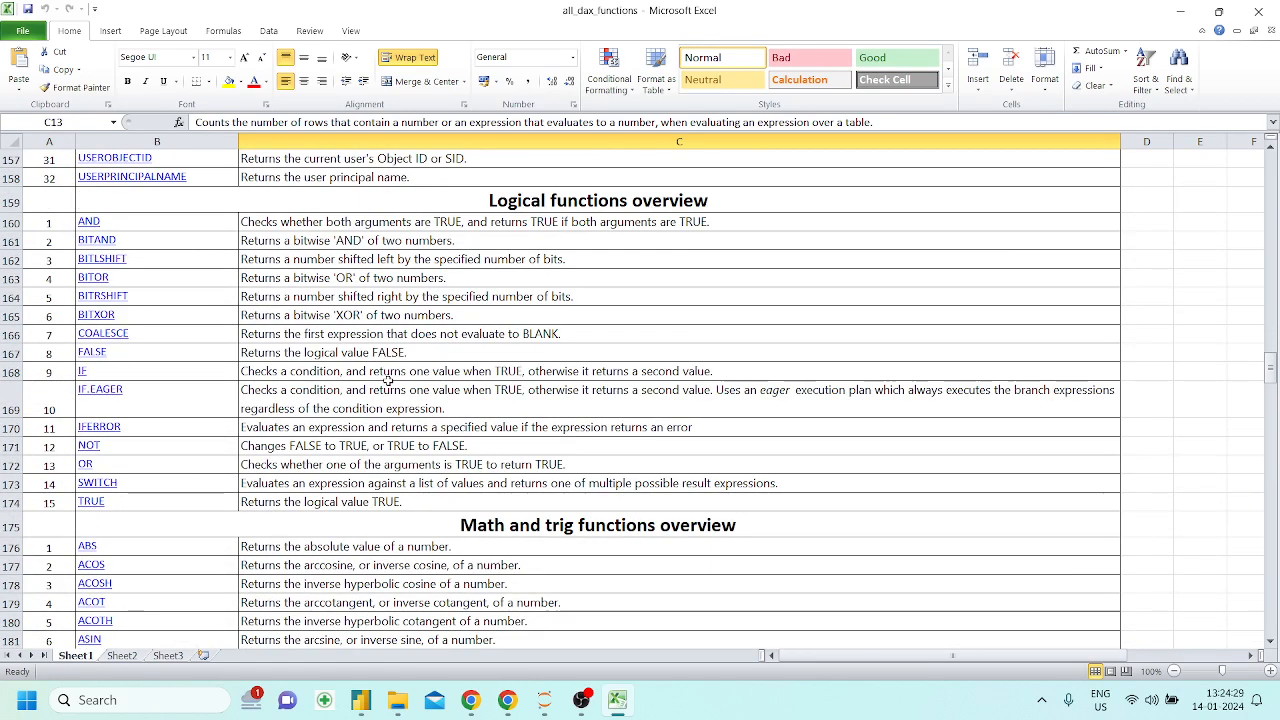
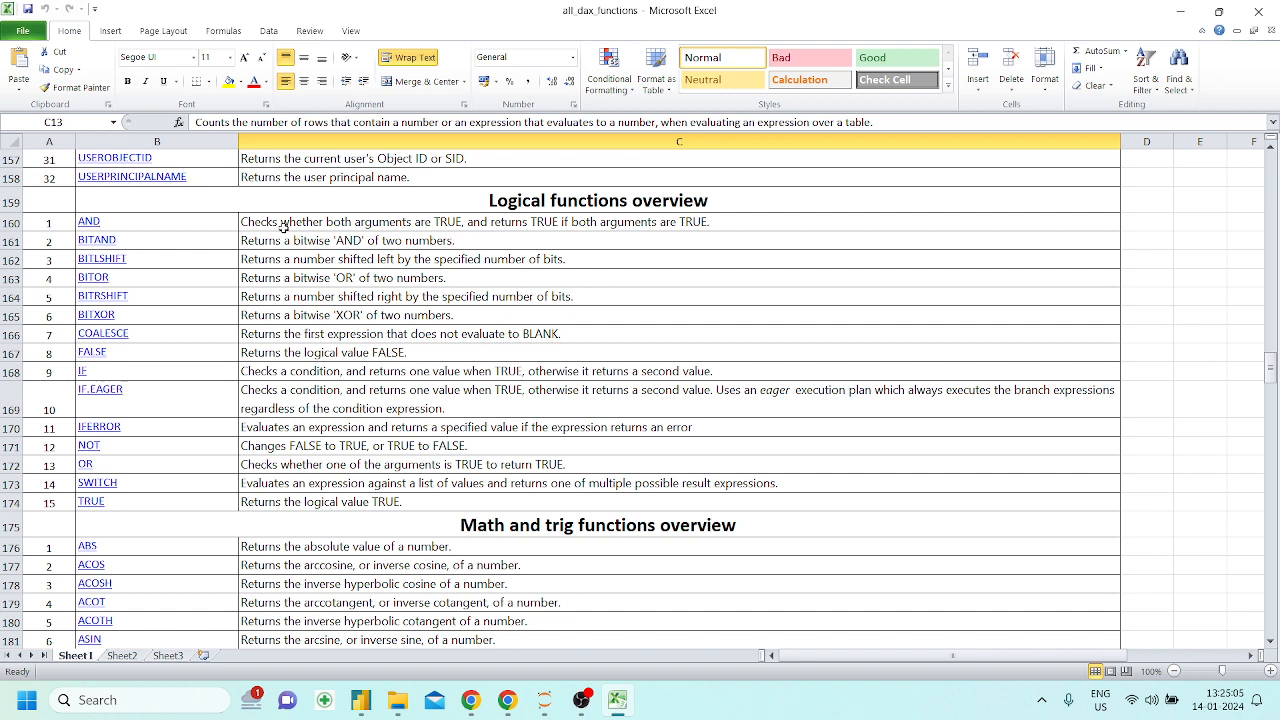
# Switch from the Logical functions list to the Power BI Desktop report and add a new report page
pyautogui.click(566, 199)
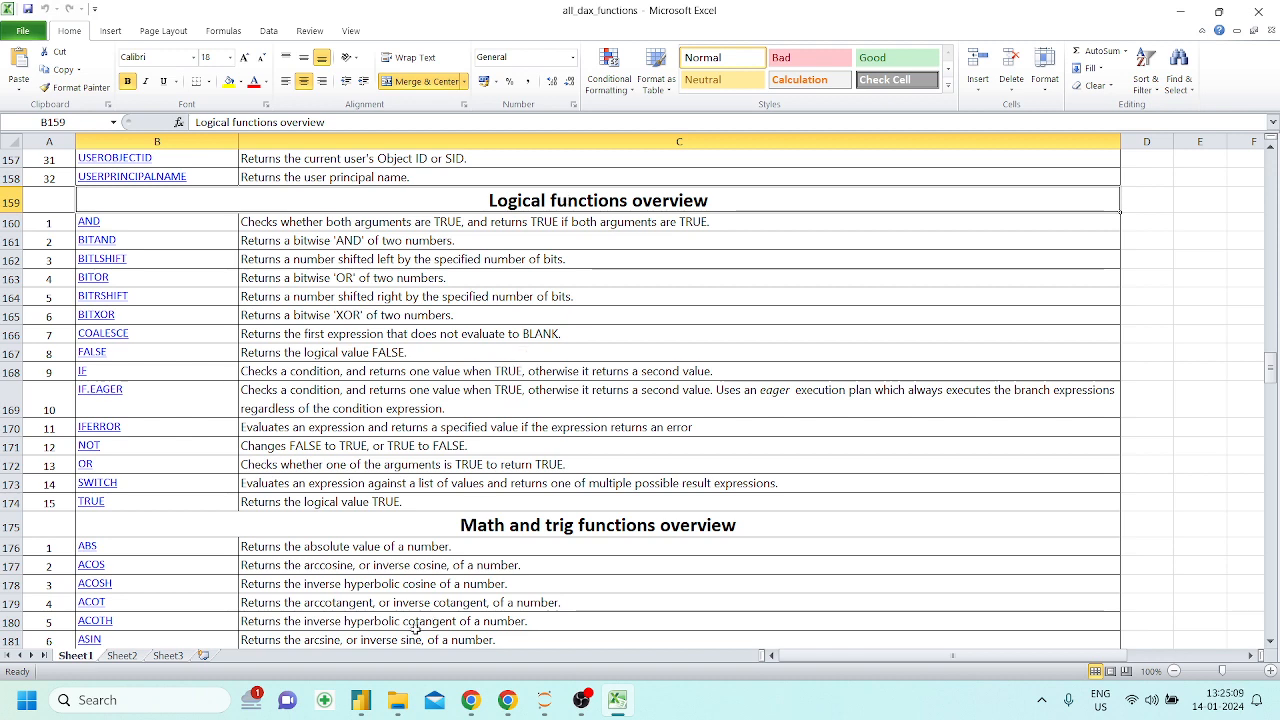
pyautogui.click(361, 700)
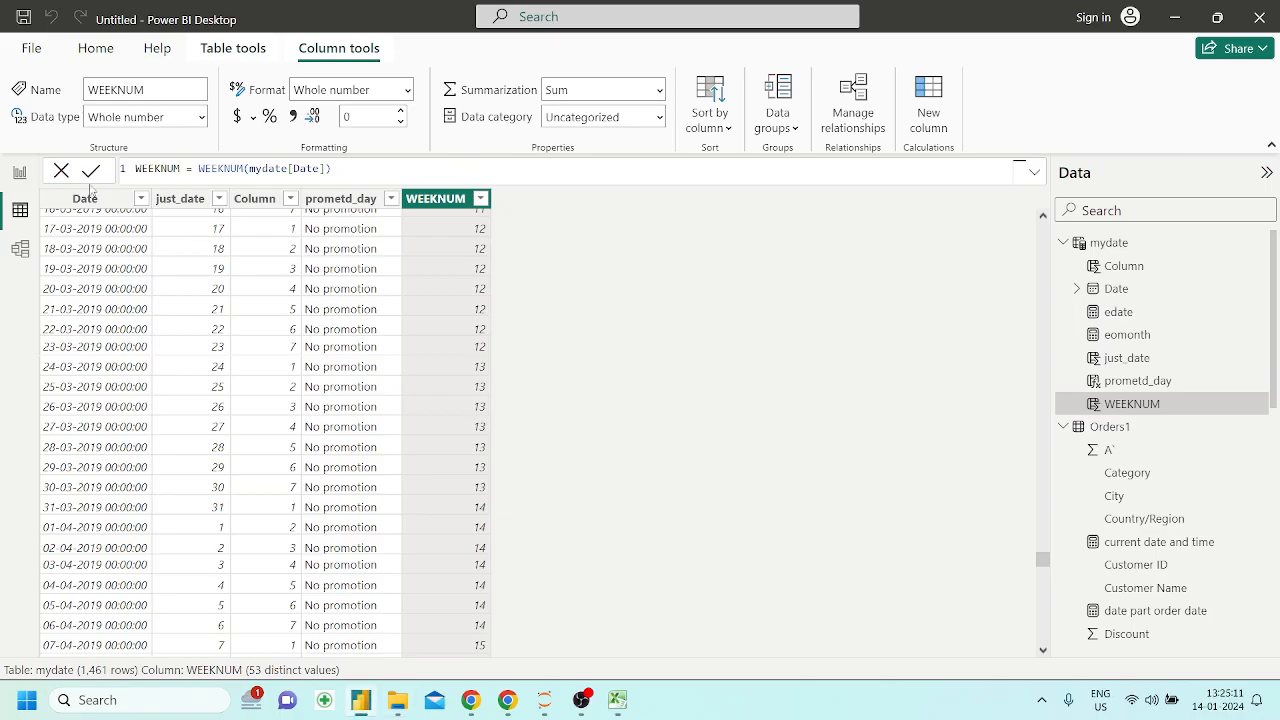
pyautogui.click(20, 172)
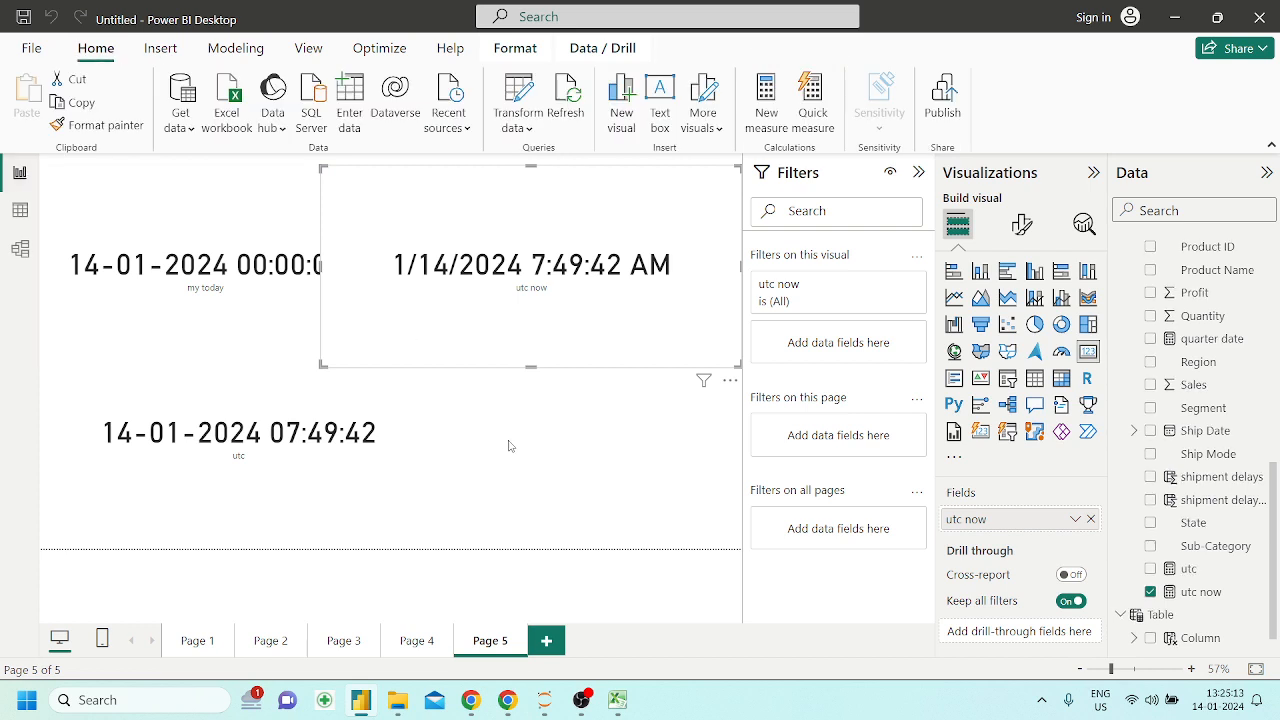
pyautogui.click(547, 641)
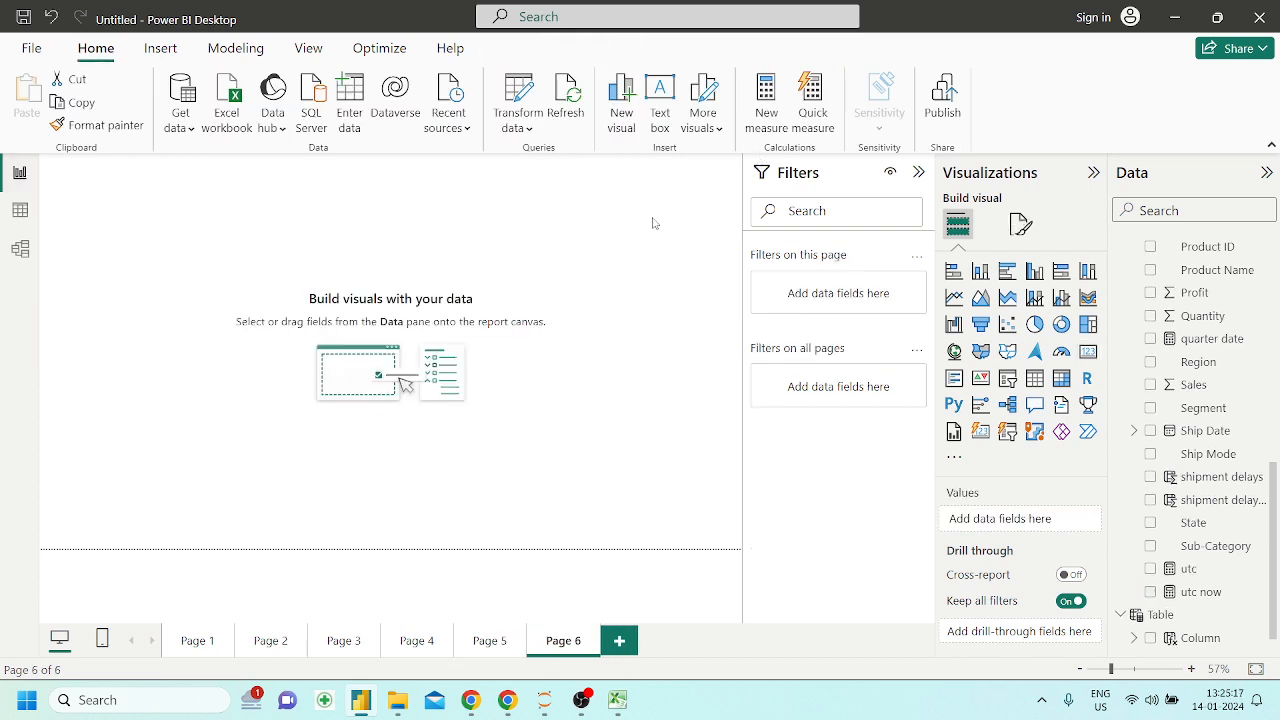
# Display the Orders1 table's data and add a new calculated column to it
pyautogui.click(20, 210)
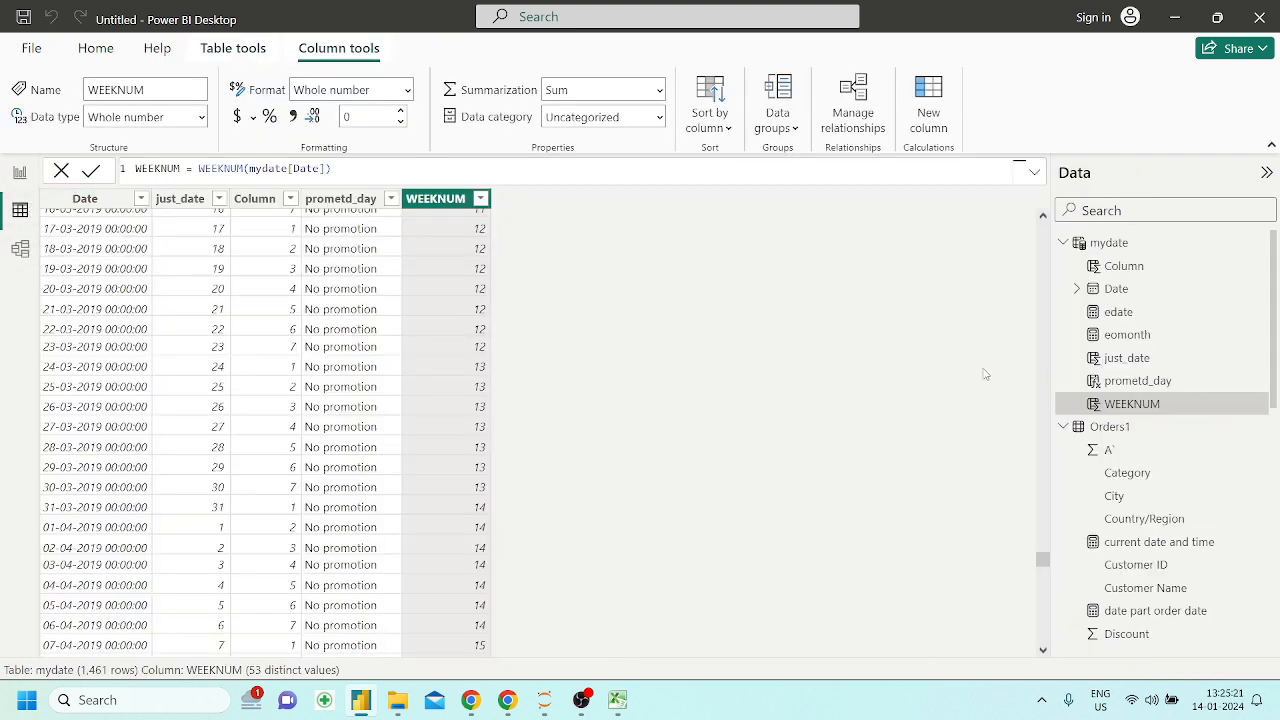
pyautogui.scroll(-3, 1145, 505)
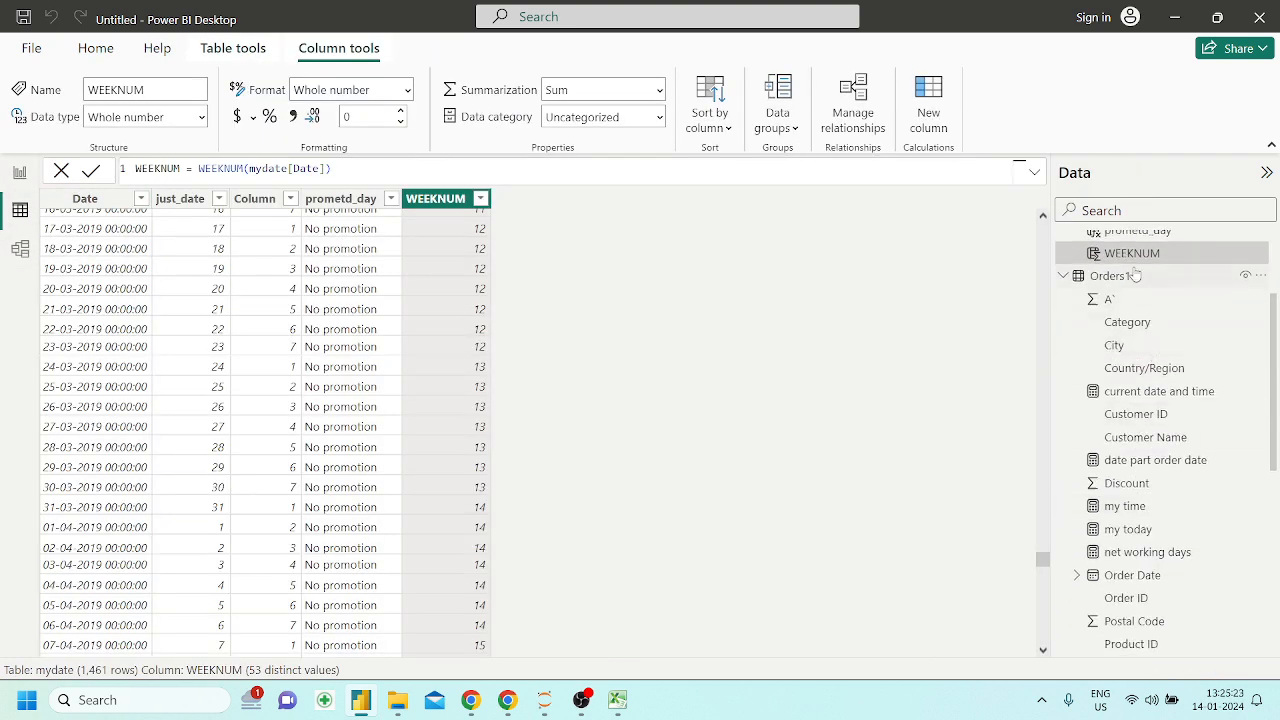
pyautogui.click(1112, 275)
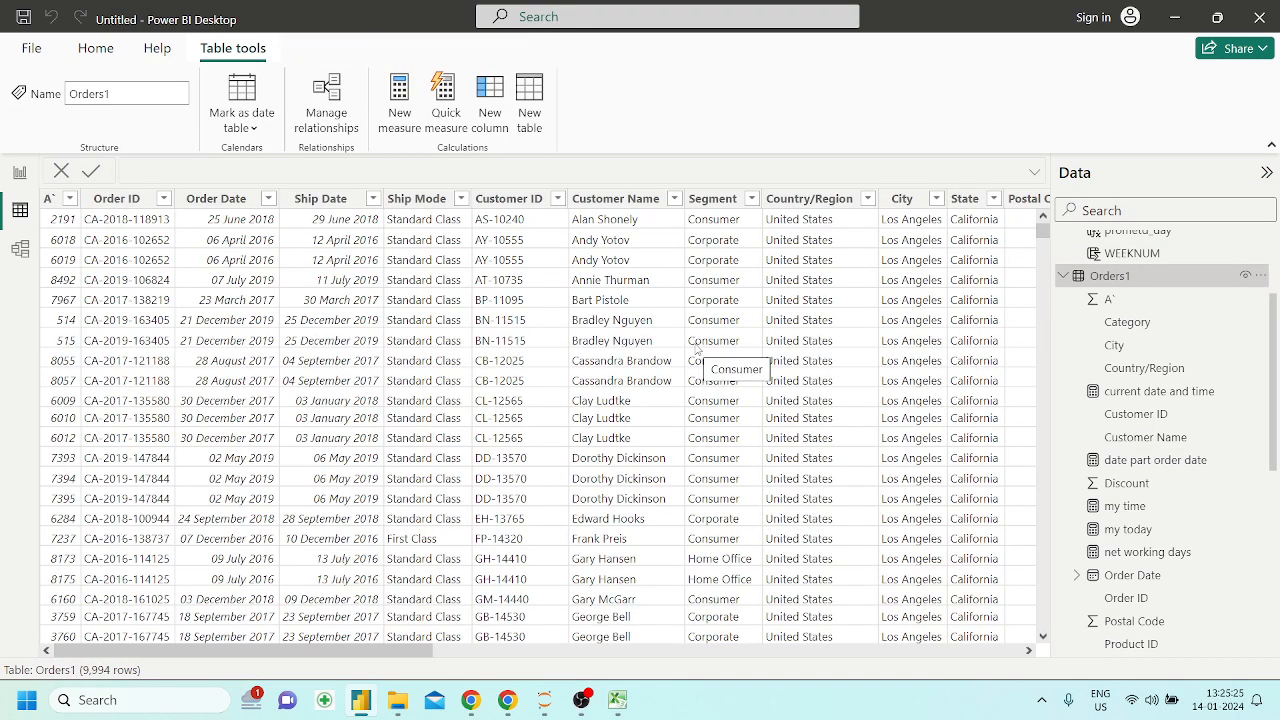
pyautogui.hscroll(10, 697, 348)
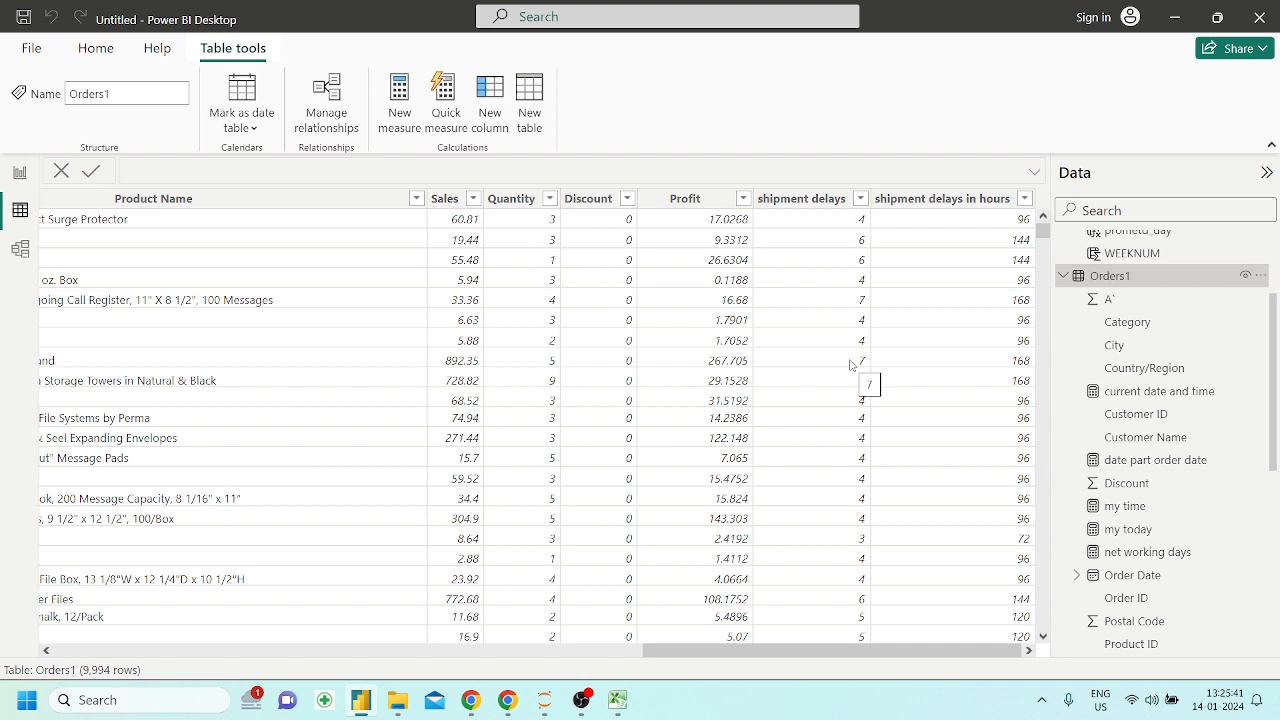
pyautogui.click(501, 127)
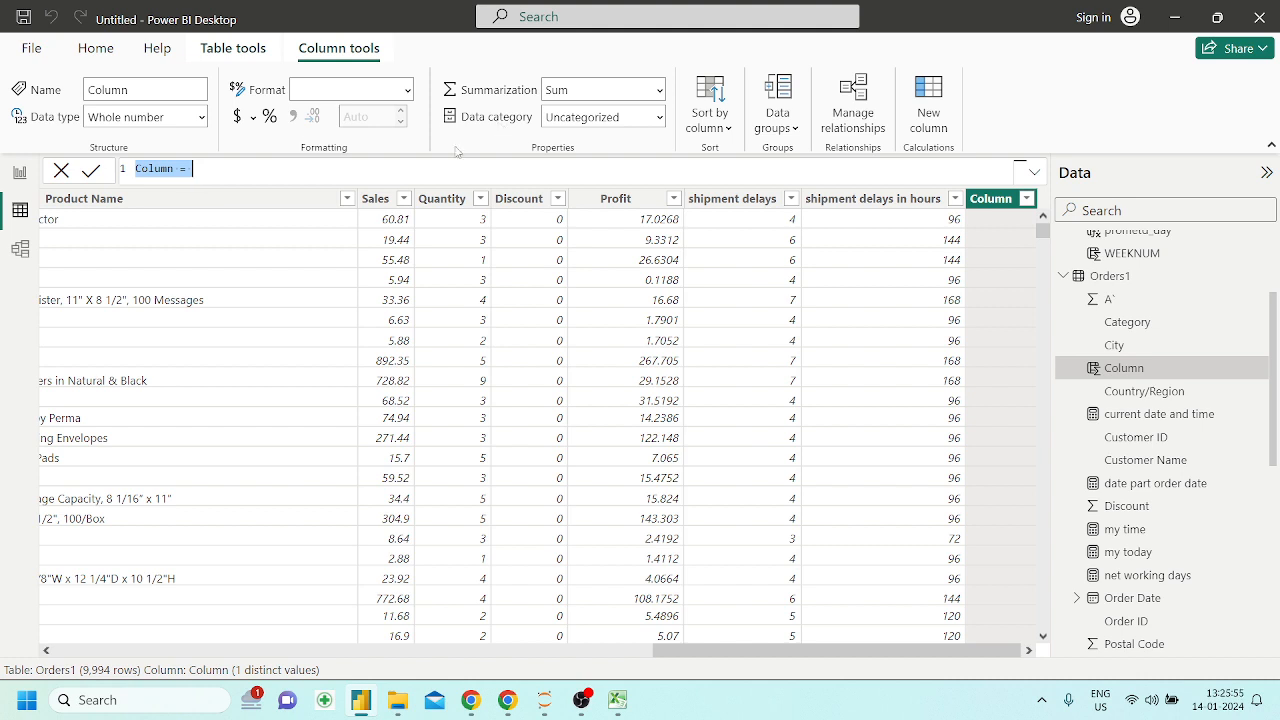
# Name the new Orders1 column shipment remarks and begin its formula with the IF function
pyautogui.press('BackSpace')
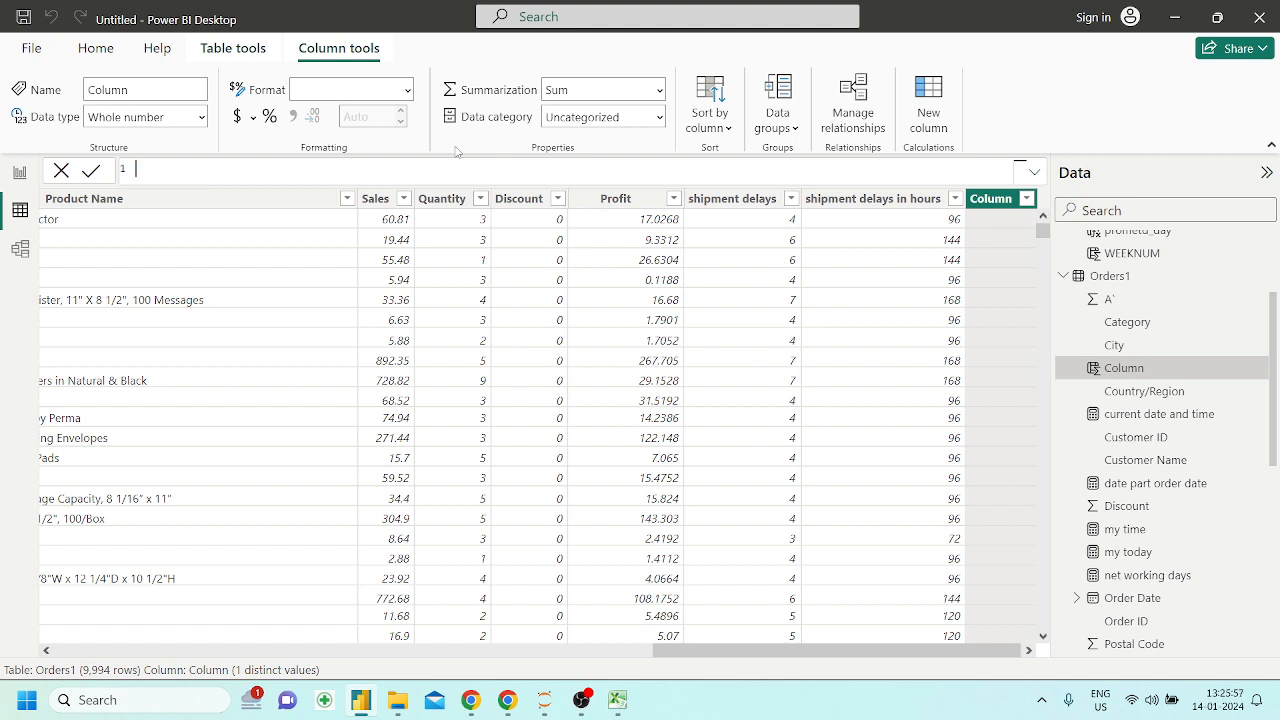
pyautogui.write('shipment remarks = if')
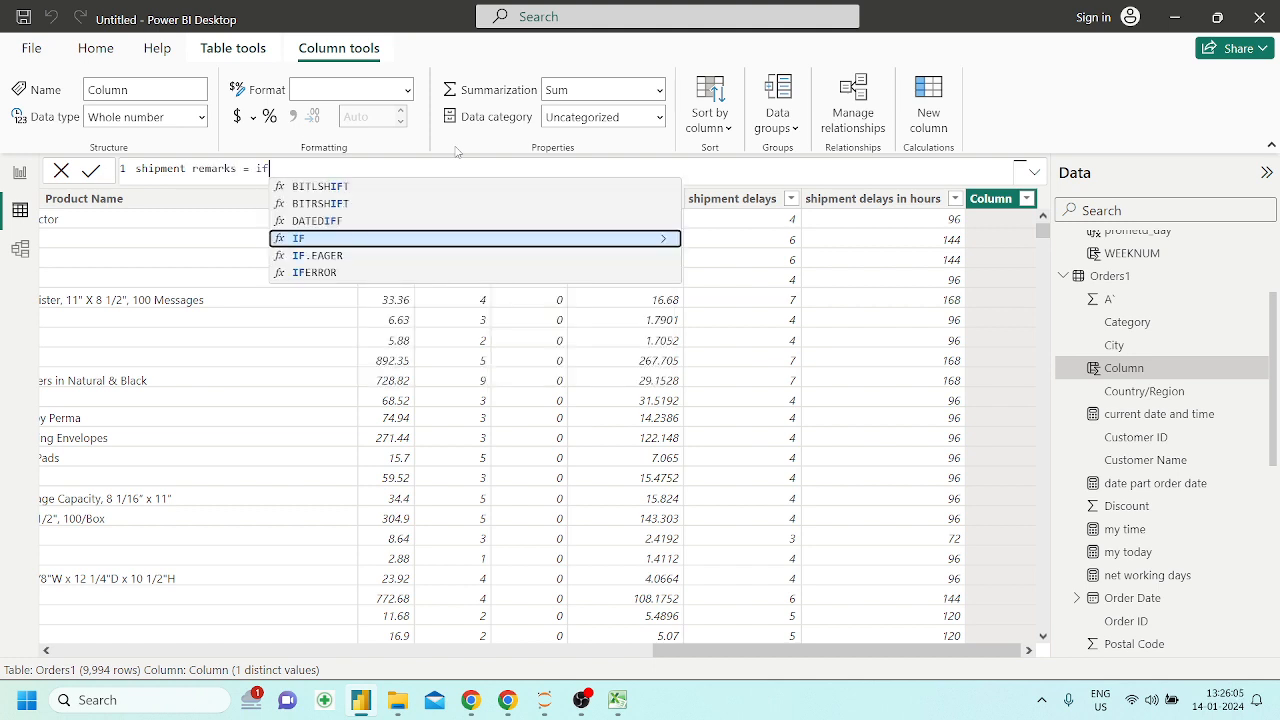
pyautogui.press('Tab')
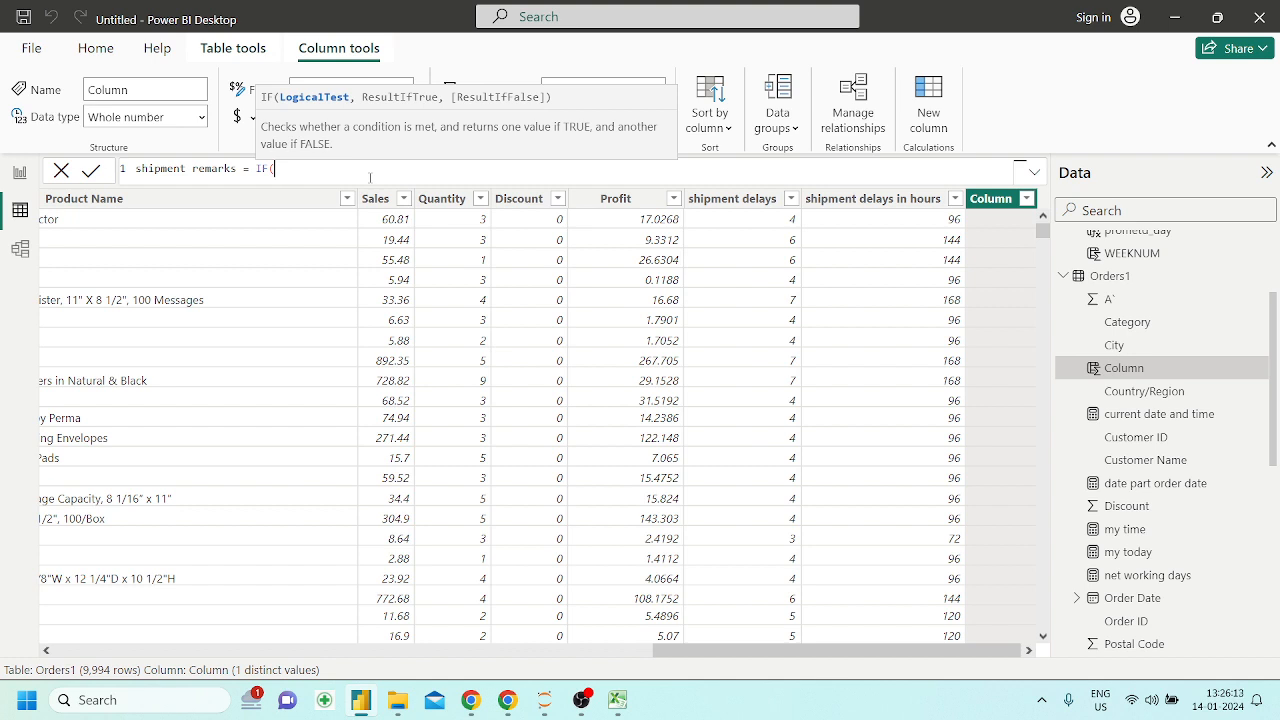
# Enter Orders1[shipment delays]<2 as the logical test of the IF function
pyautogui.write('shi')
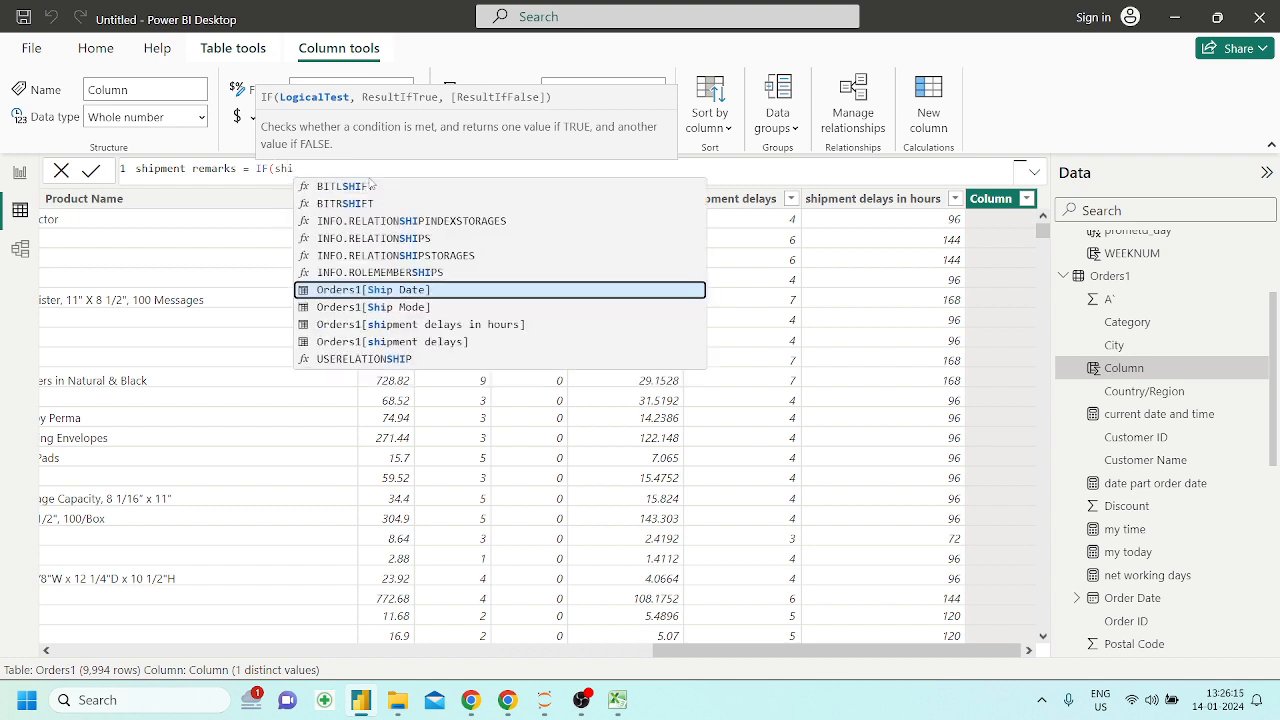
pyautogui.press('Down')
pyautogui.press('Down')
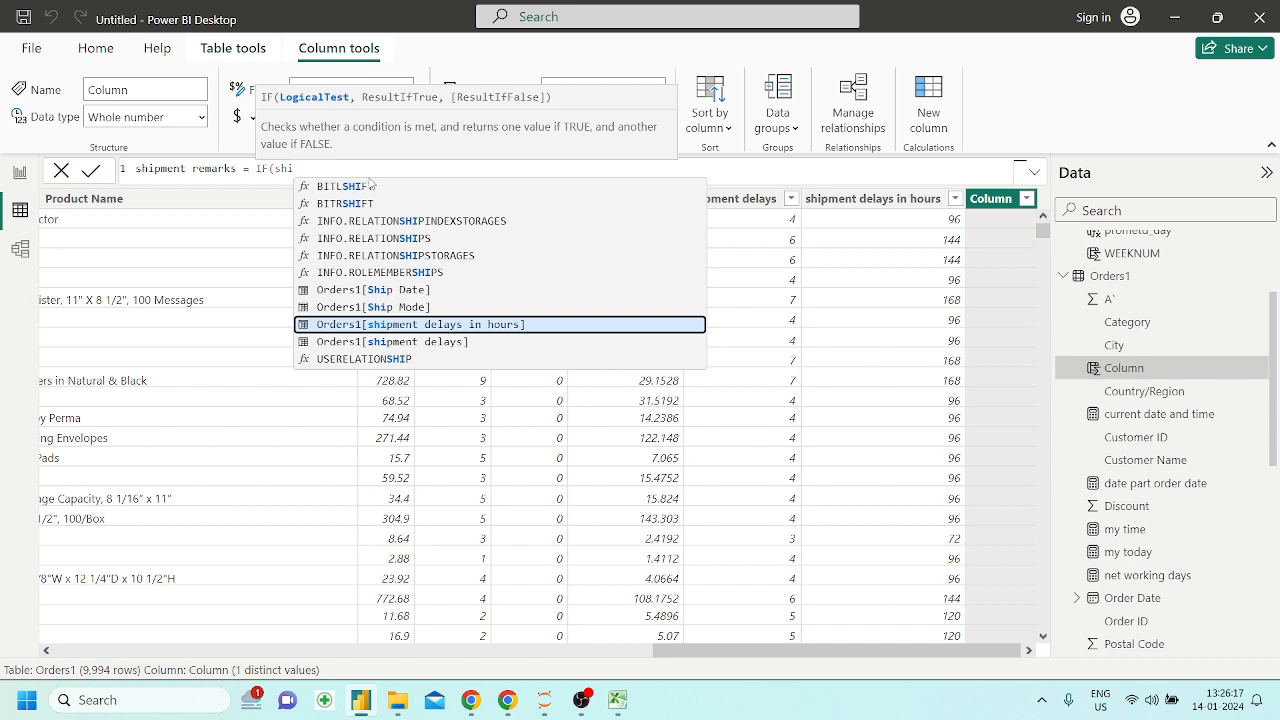
pyautogui.press('Down')
pyautogui.press('Tab')
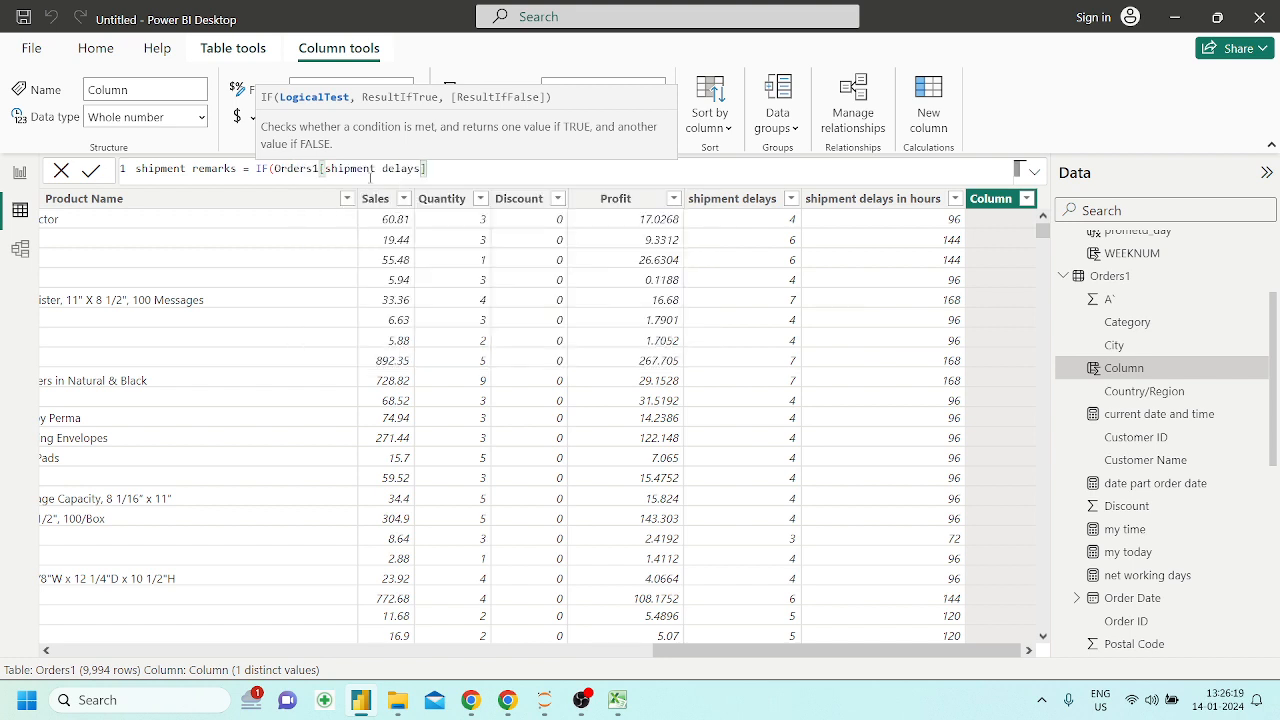
pyautogui.write('<')
pyautogui.write('2,')
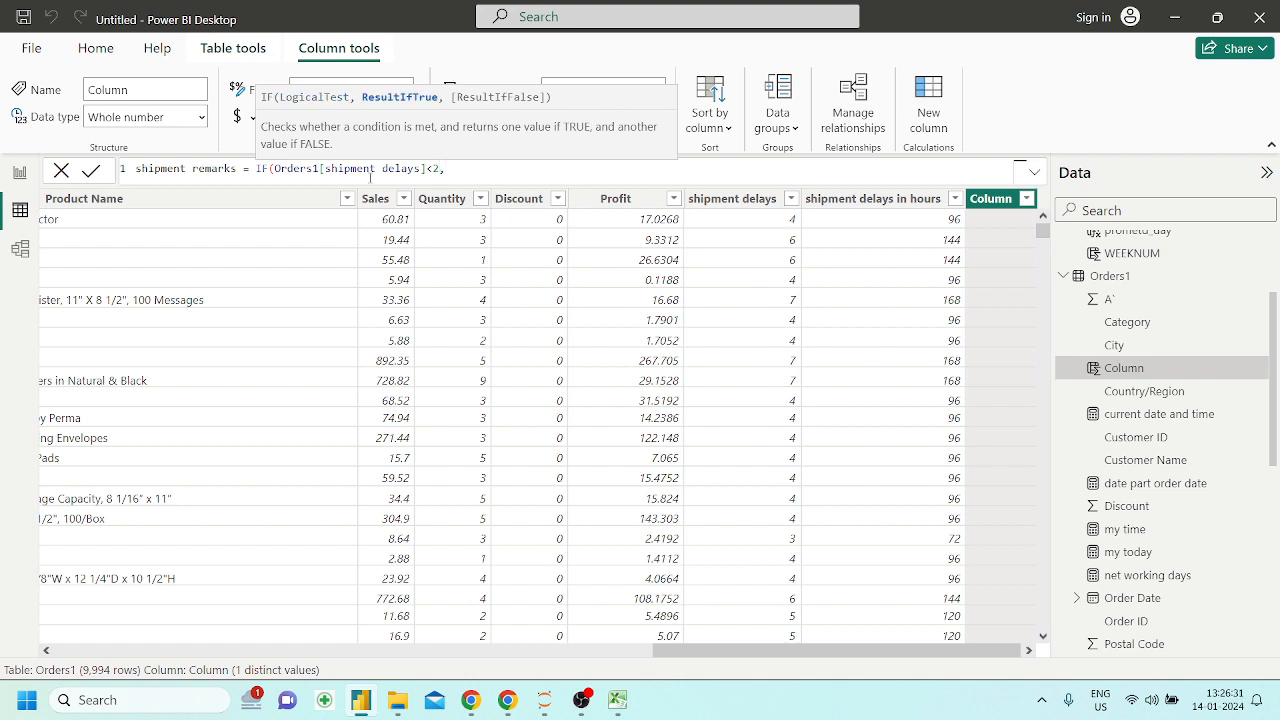
pyautogui.write('""')
pyautogui.write('Low')
pyautogui.write(',')
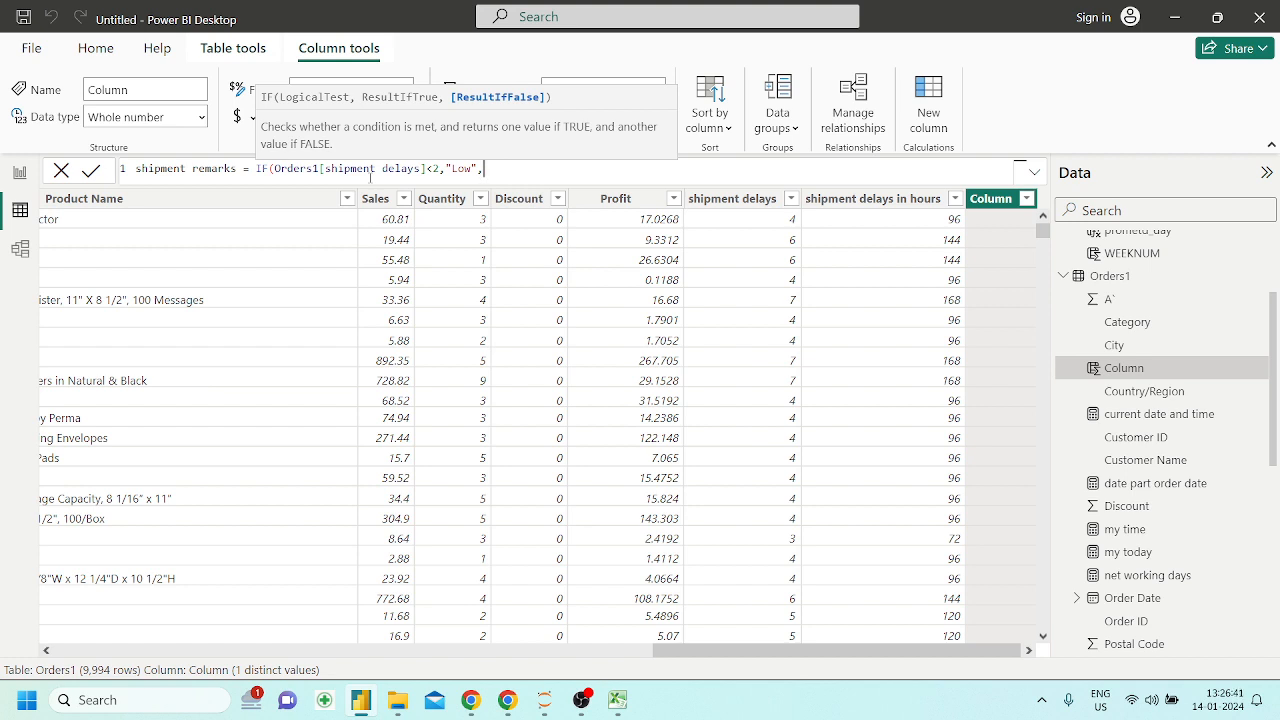
pyautogui.write('""High")')
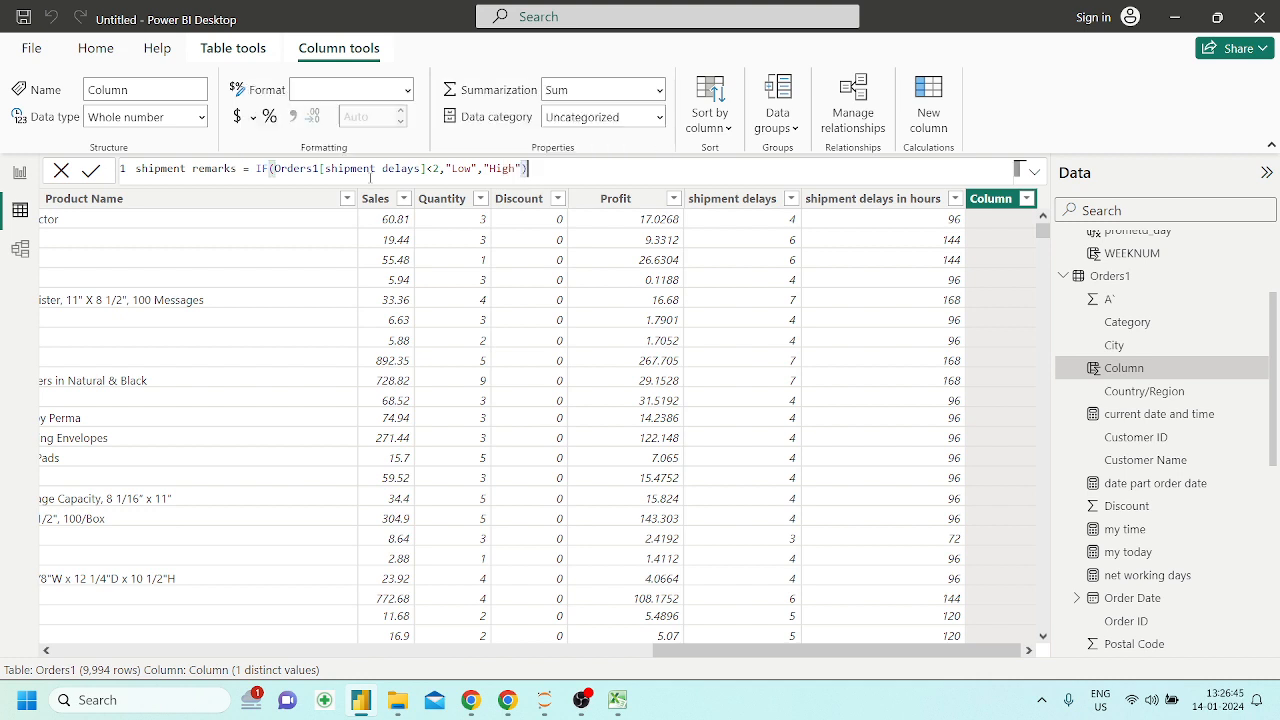
# Make the IF function return "Low" when true and "High" when false, and commit the shipment remarks formula
pyautogui.press('Return')
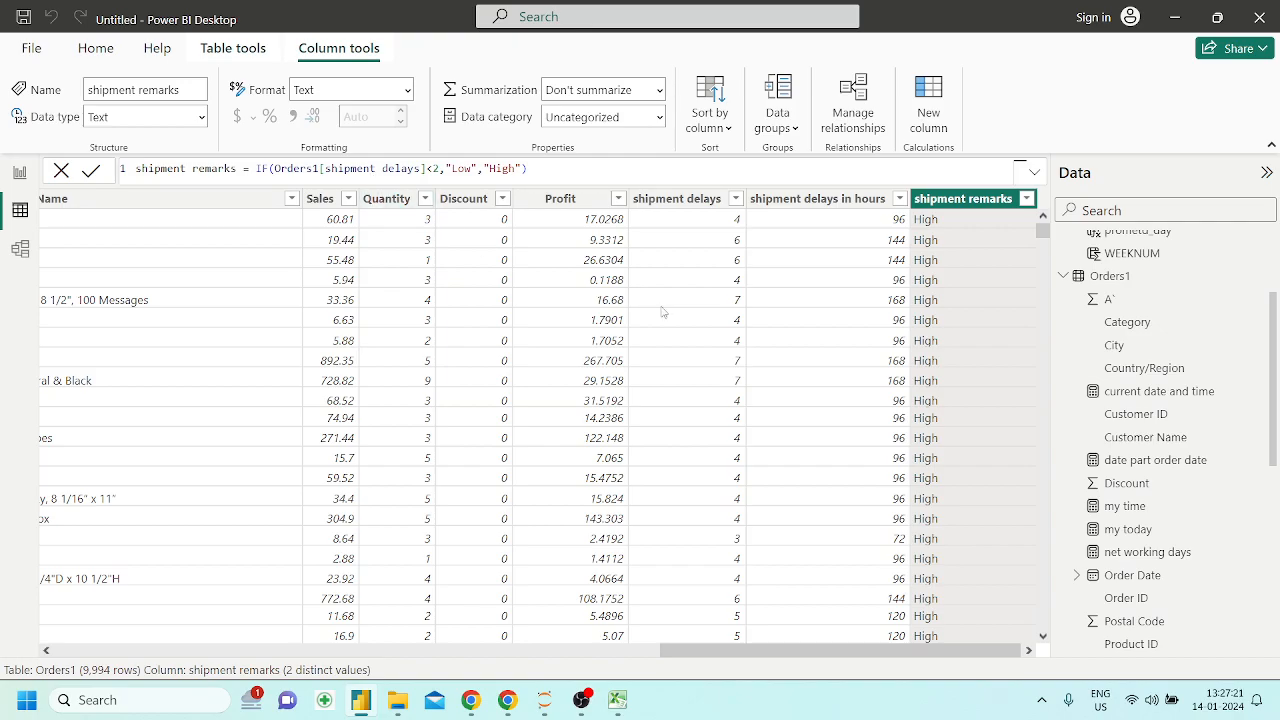
# Check the shipment remarks values down the table, and change the formula's shipment delays threshold to 3
pyautogui.scroll(-15, 1007, 403)
pyautogui.scroll(-6, 1007, 403)
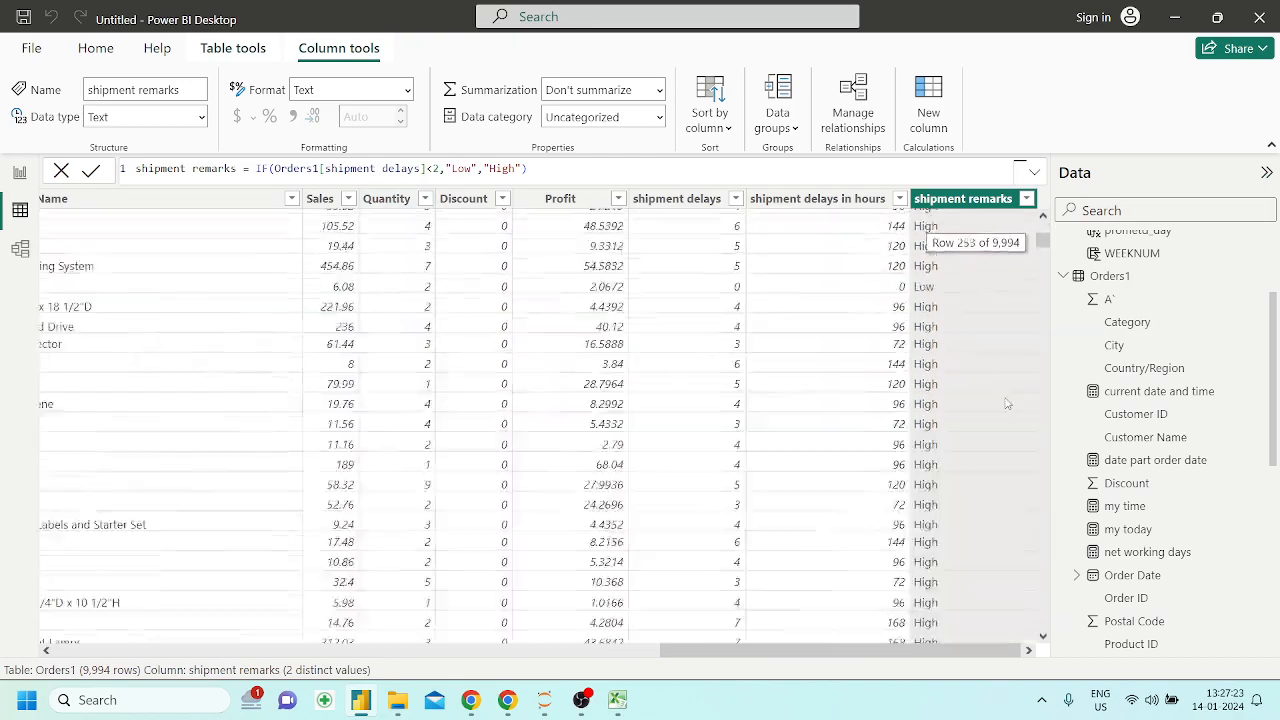
pyautogui.scroll(20, 1007, 403)
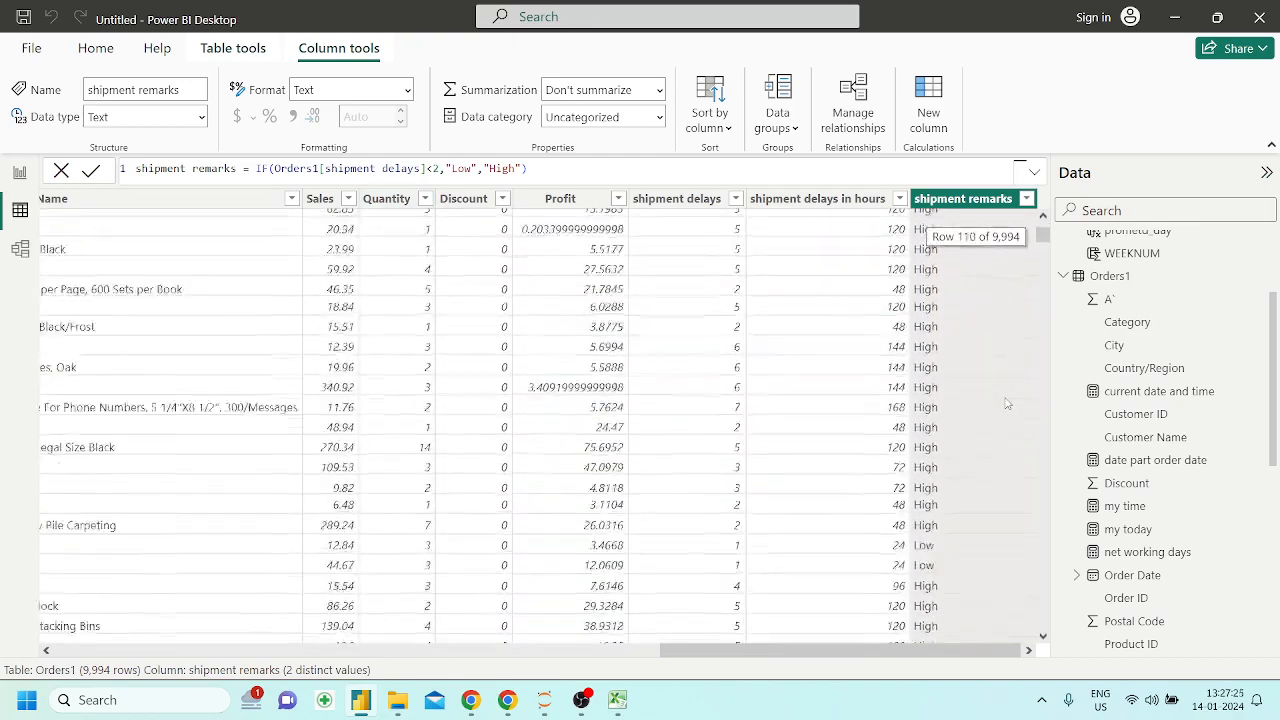
pyautogui.scroll(3, 983, 303)
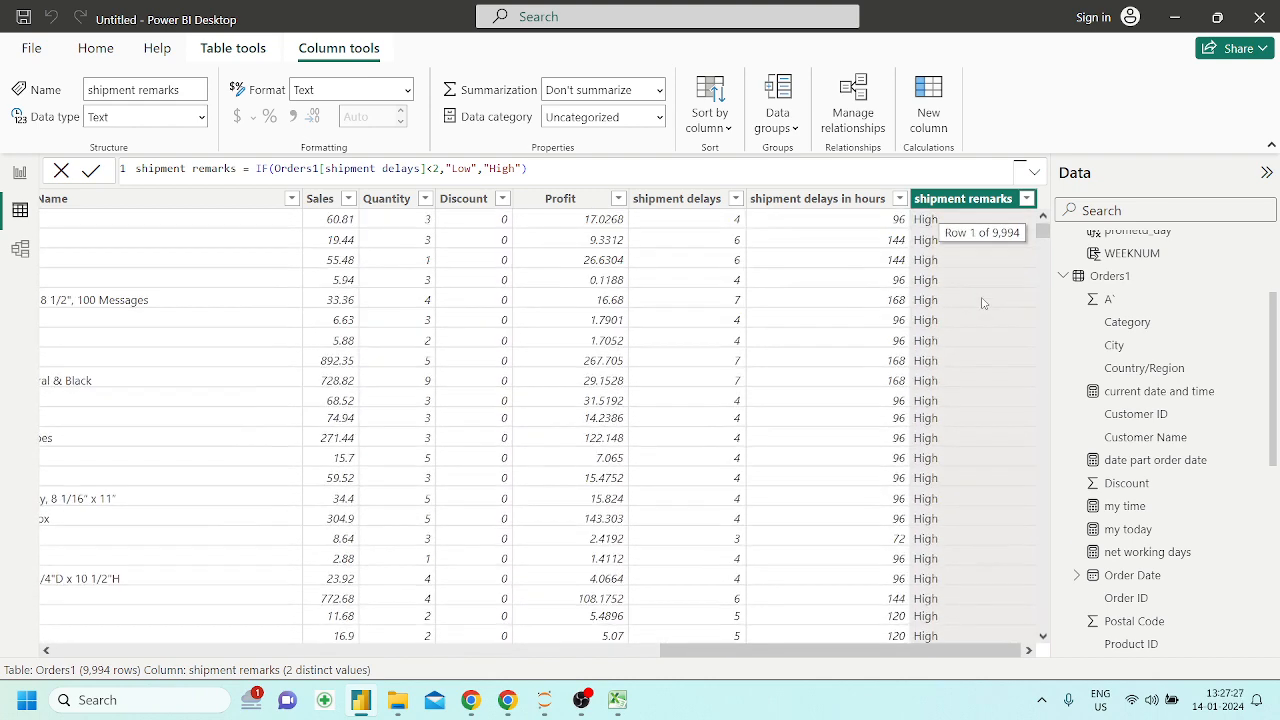
pyautogui.click(441, 170)
pyautogui.press('Delete')
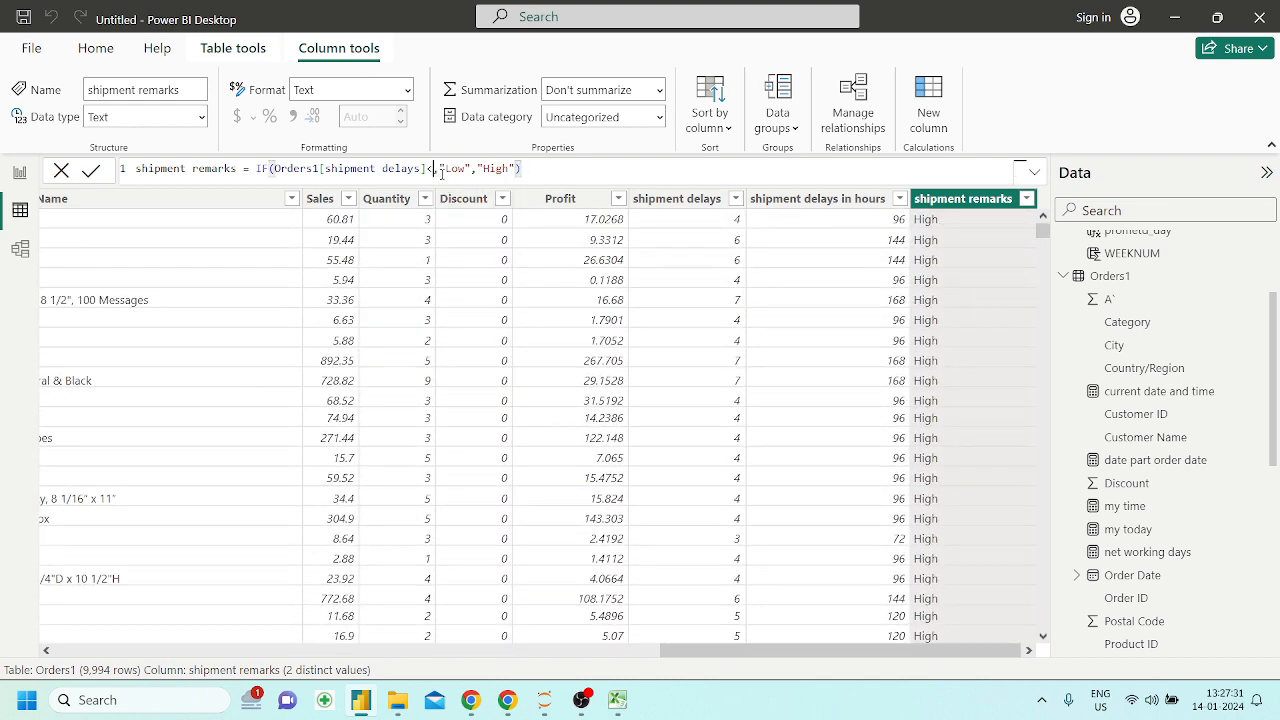
pyautogui.write('3')
pyautogui.press('Return')
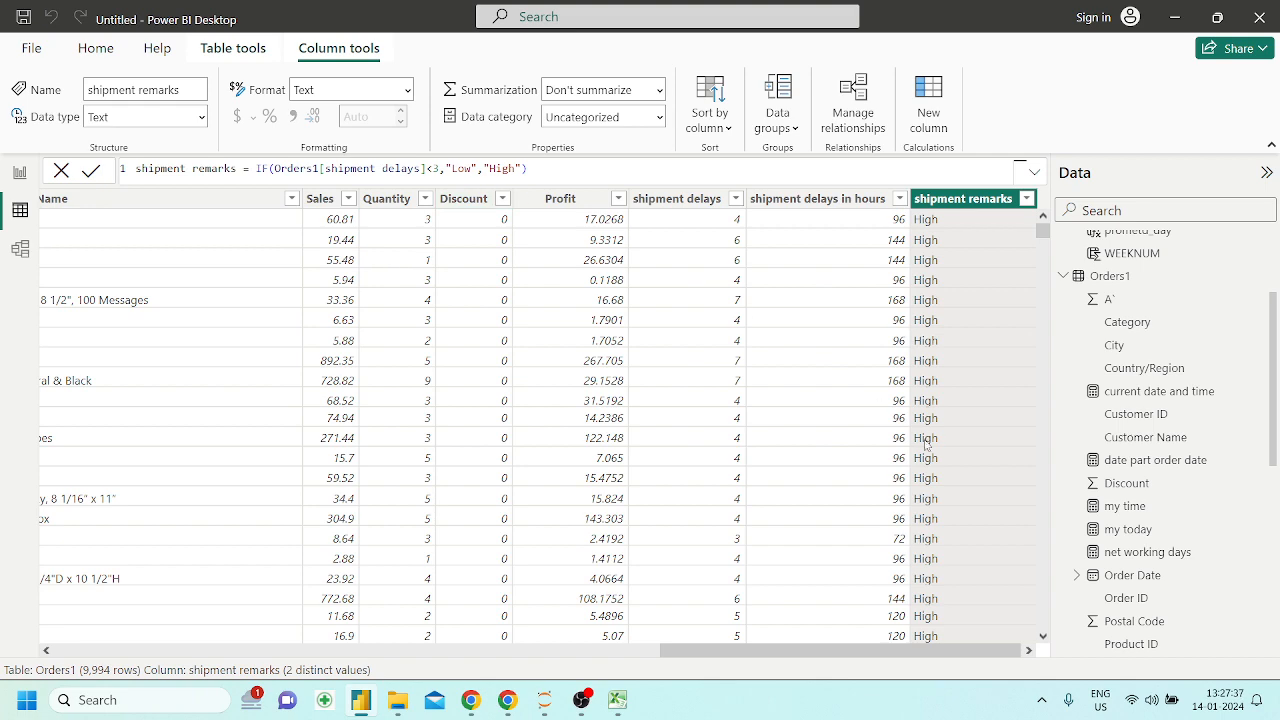
# Review the recalculated remarks, and replace the IF function's logical test with an empty AND function
pyautogui.scroll(-10, 926, 445)
pyautogui.scroll(-1, 926, 445)
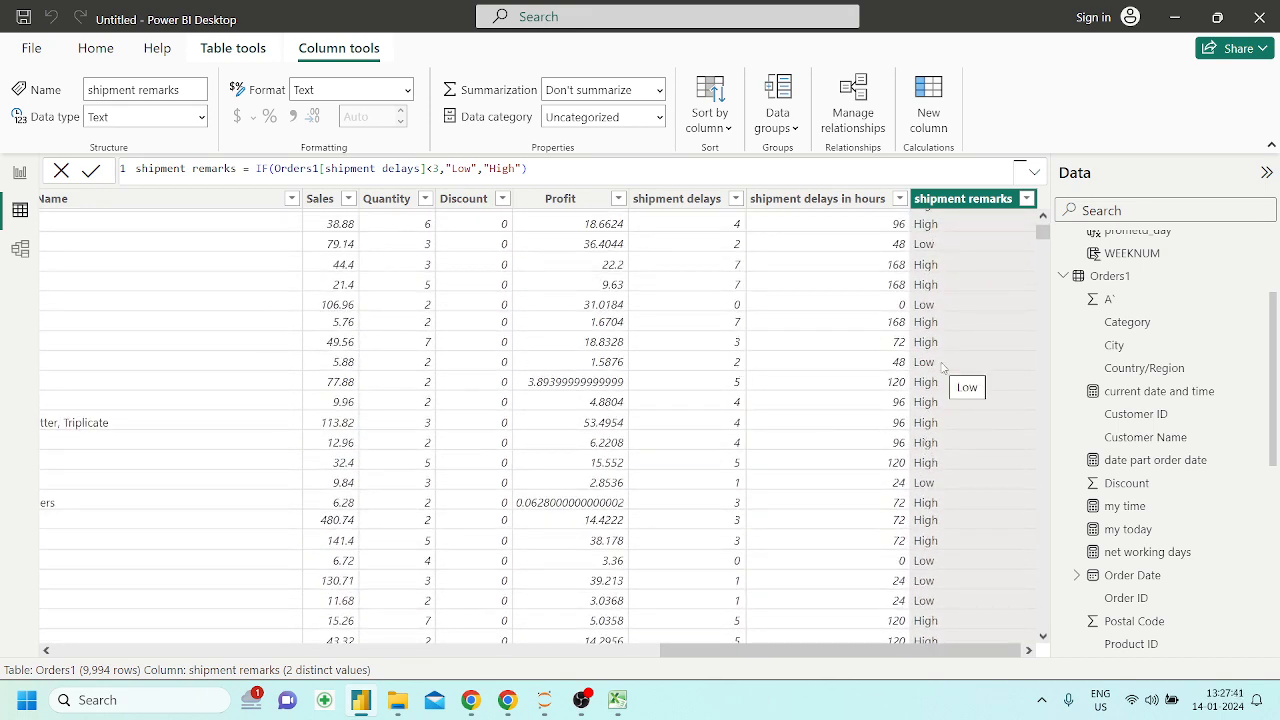
pyautogui.scroll(11, 709, 364)
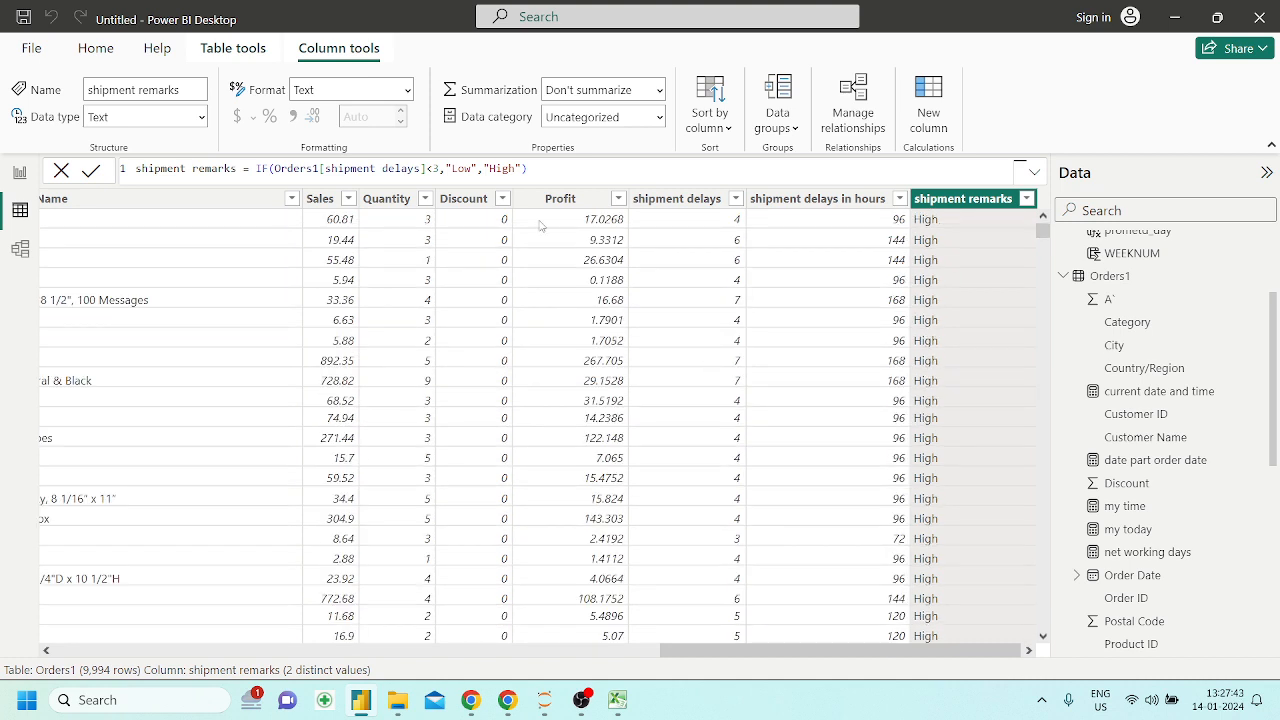
pyautogui.moveTo(527, 168); pyautogui.dragTo(554, 164)
pyautogui.click(439, 168)
pyautogui.moveTo(441, 168); pyautogui.dragTo(273, 168)
pyautogui.press('BackSpace')
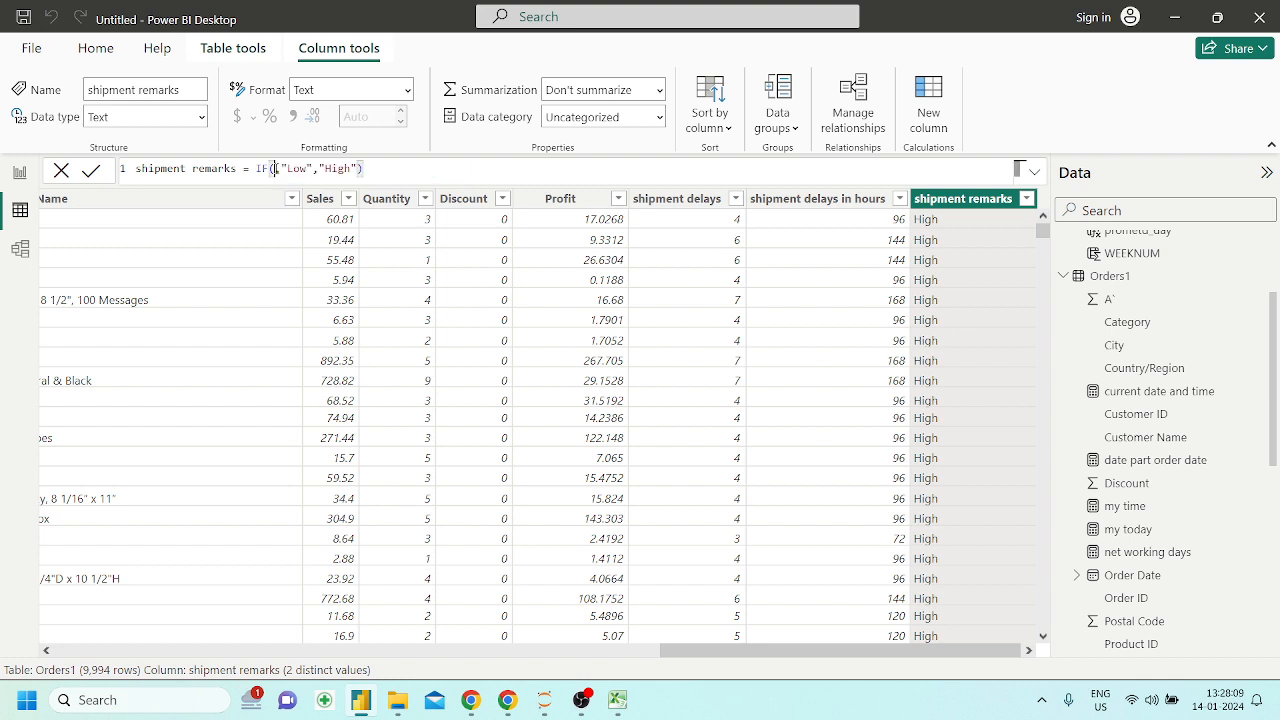
pyautogui.write('and()')
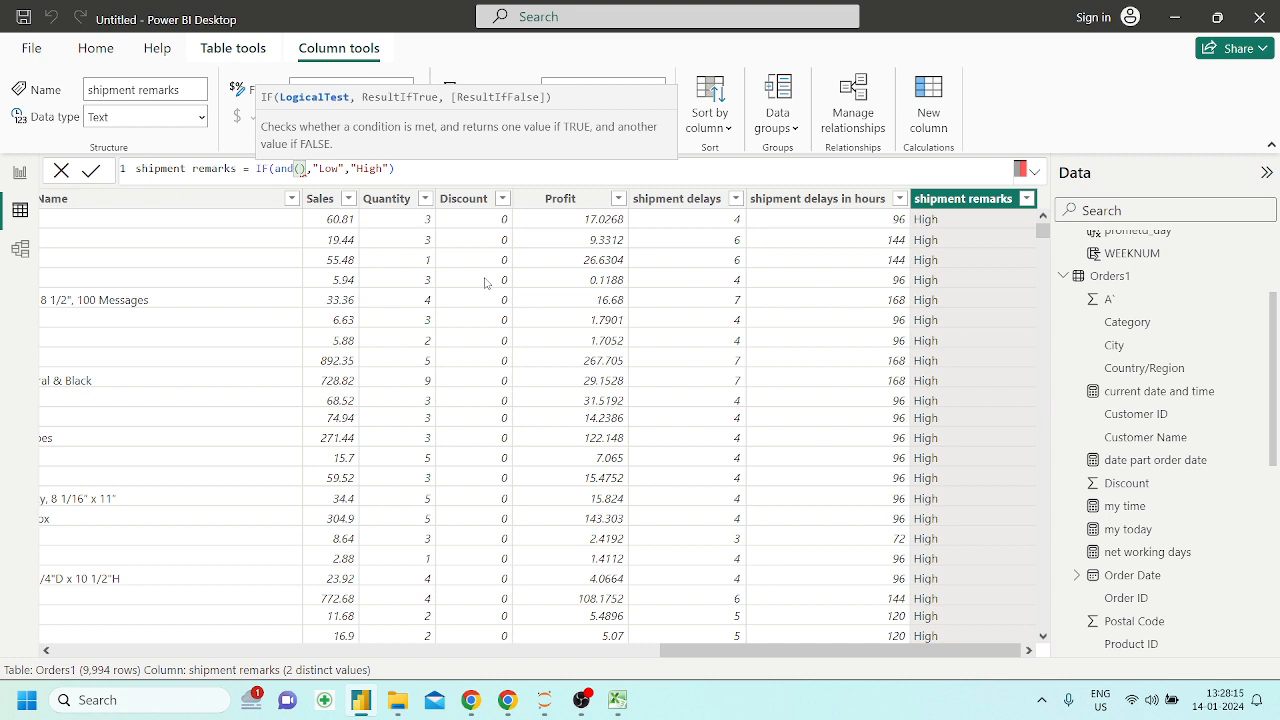
pyautogui.press('Left')
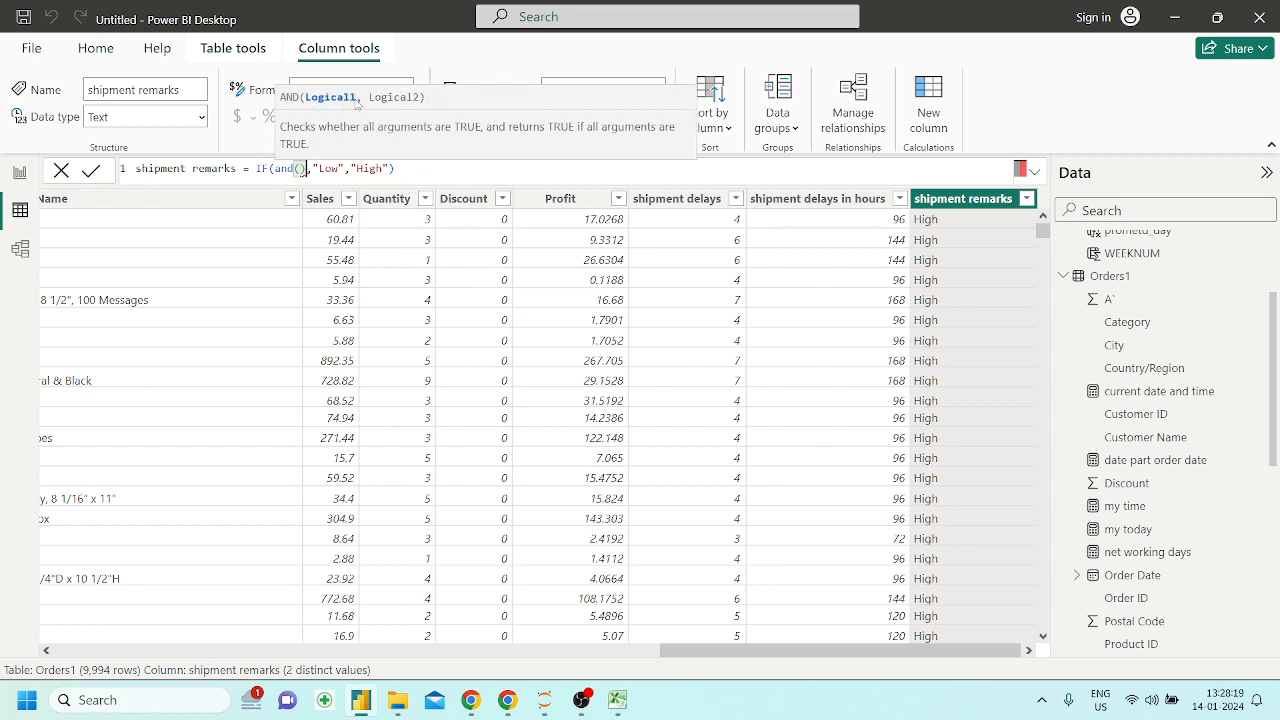
pyautogui.click(303, 169)
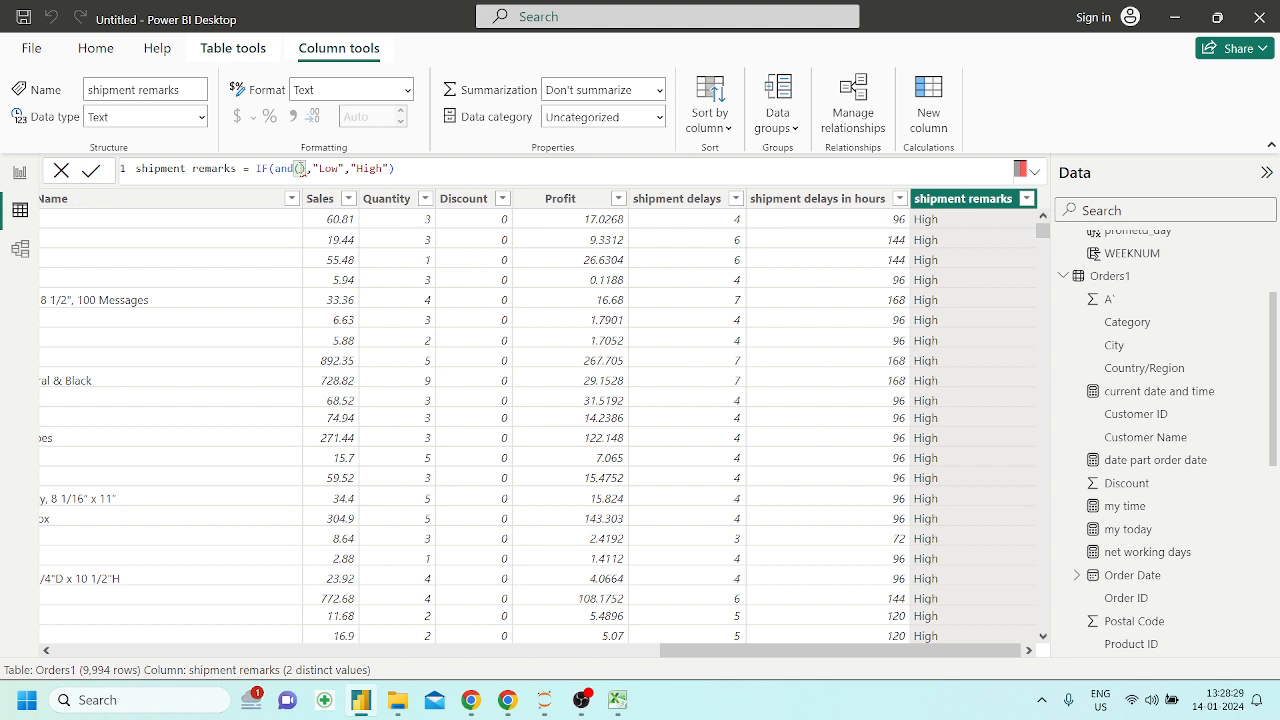
# Enter Orders1[shipment delays]<3 as the first condition of the AND function
pyautogui.write('Shi')
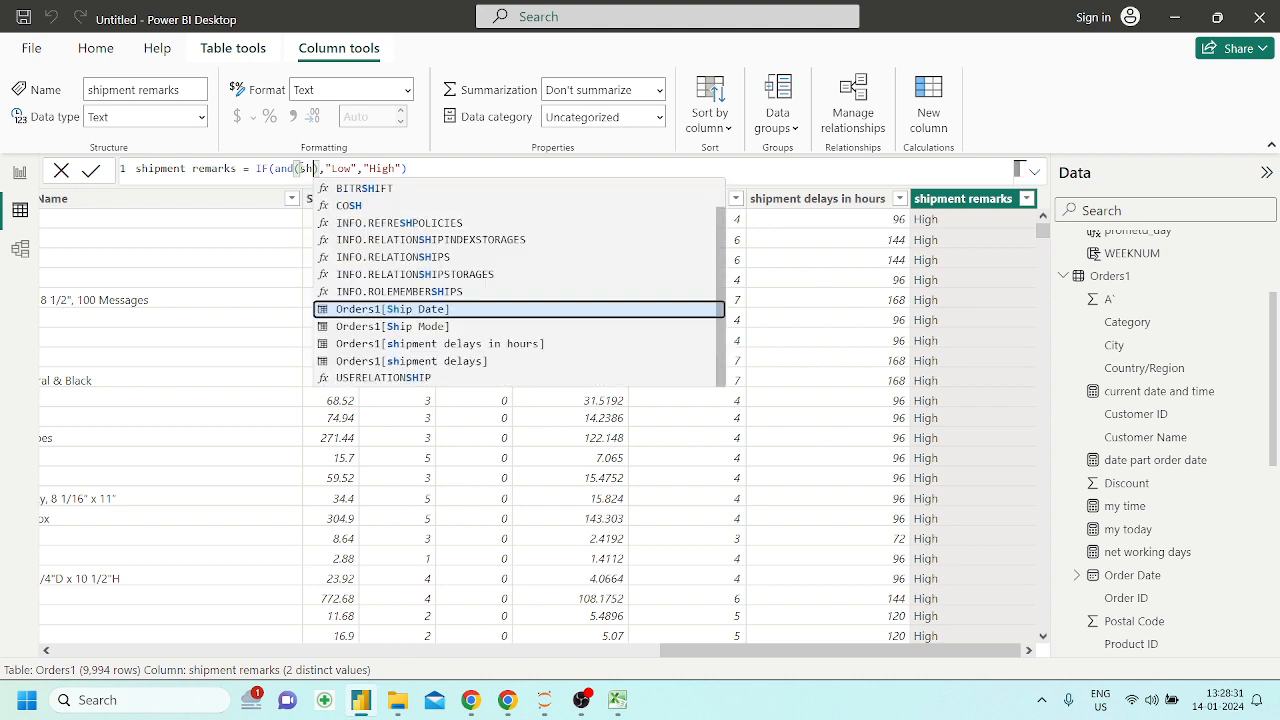
pyautogui.press('Down')
pyautogui.press('Down')
pyautogui.press('Down')
pyautogui.press('Tab')
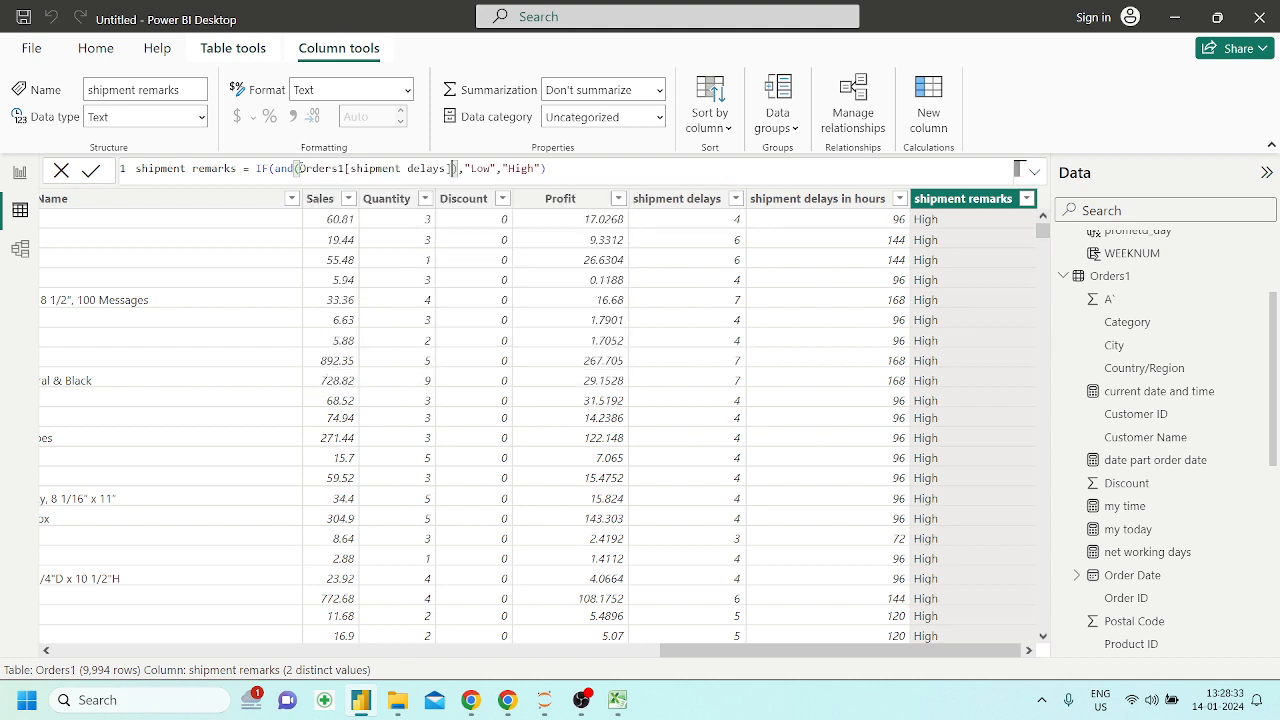
pyautogui.write('<3,')
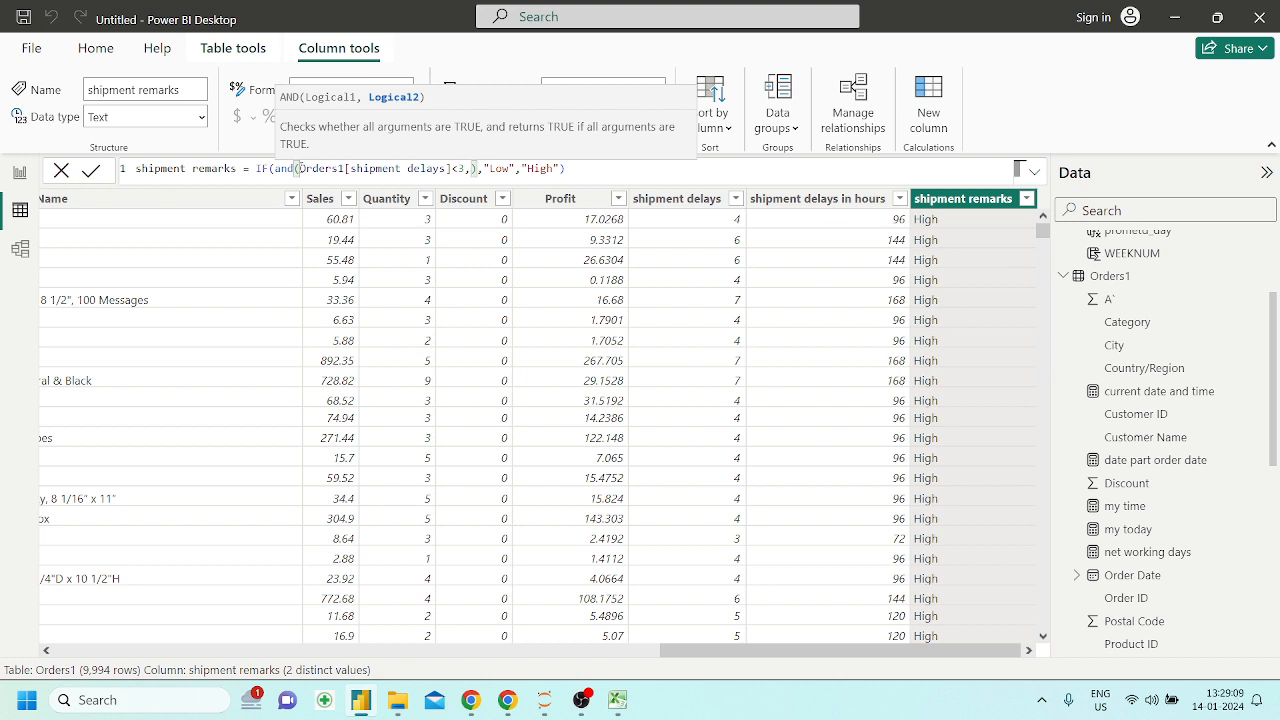
# Add Orders1[Profit]<200 as the second condition of the AND function and commit the shipment remarks formula
pyautogui.write('pr')
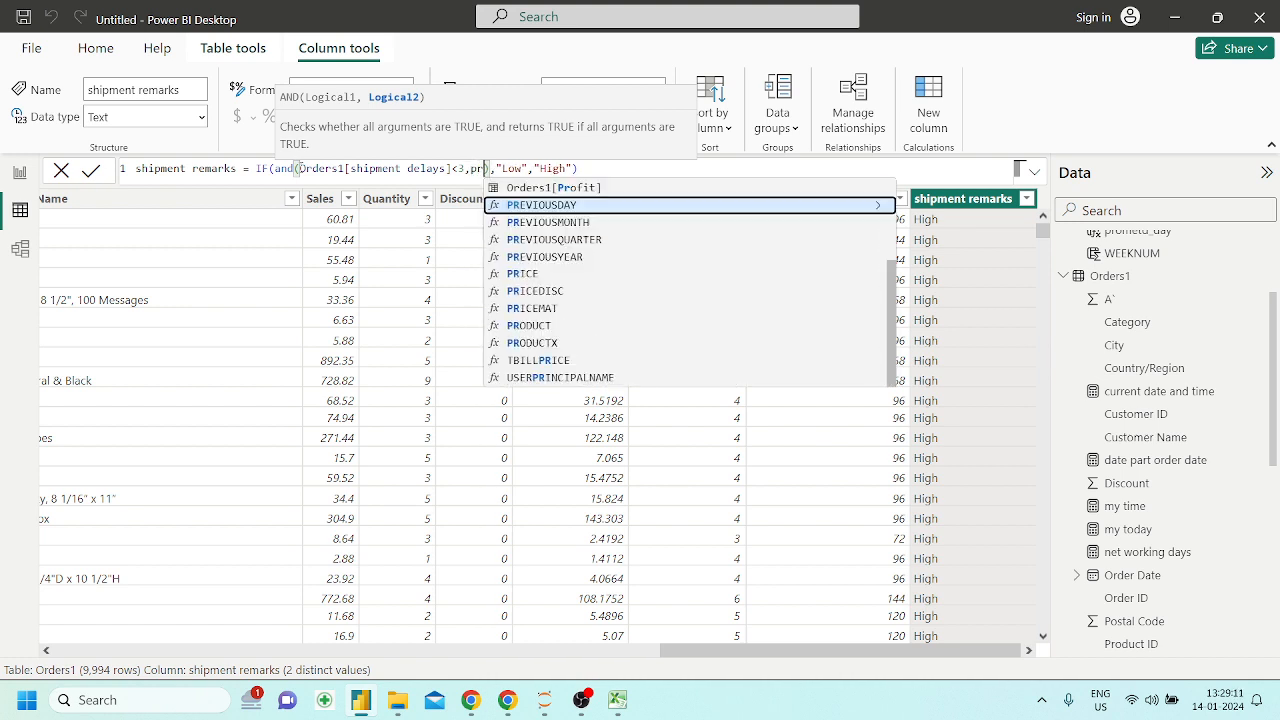
pyautogui.press('Up')
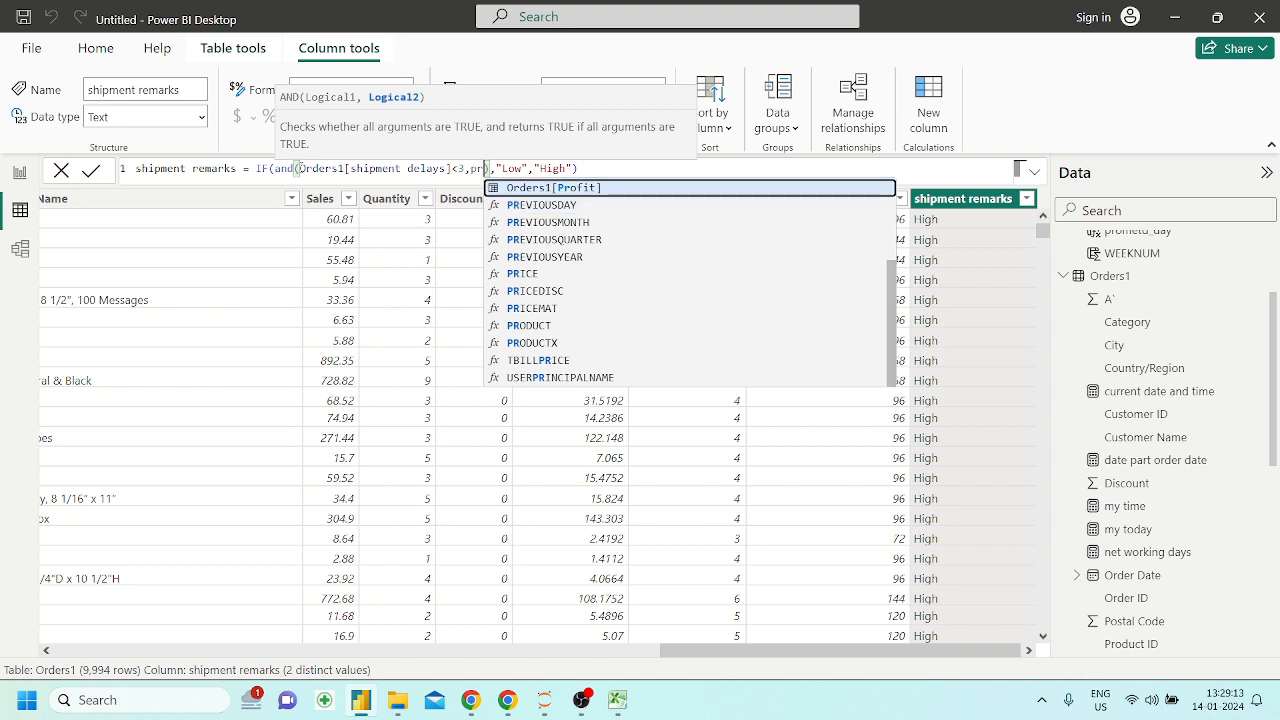
pyautogui.press('Tab')
pyautogui.write('<')
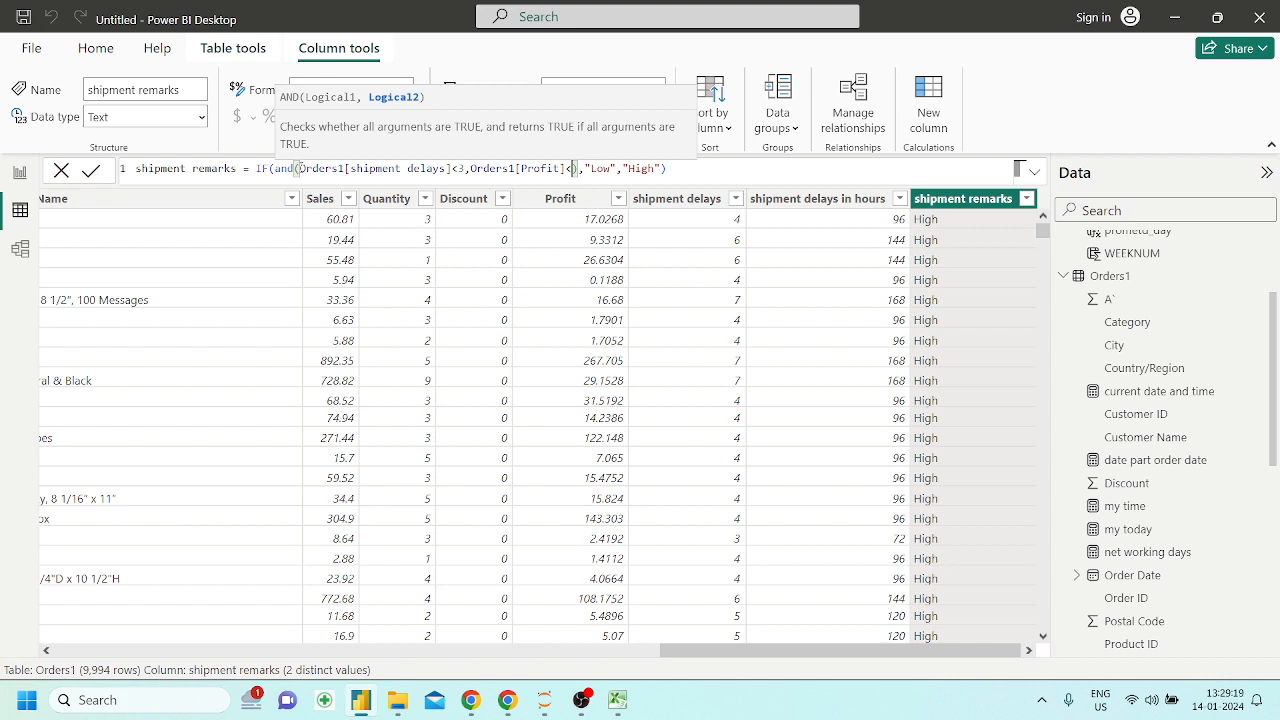
pyautogui.write('200')
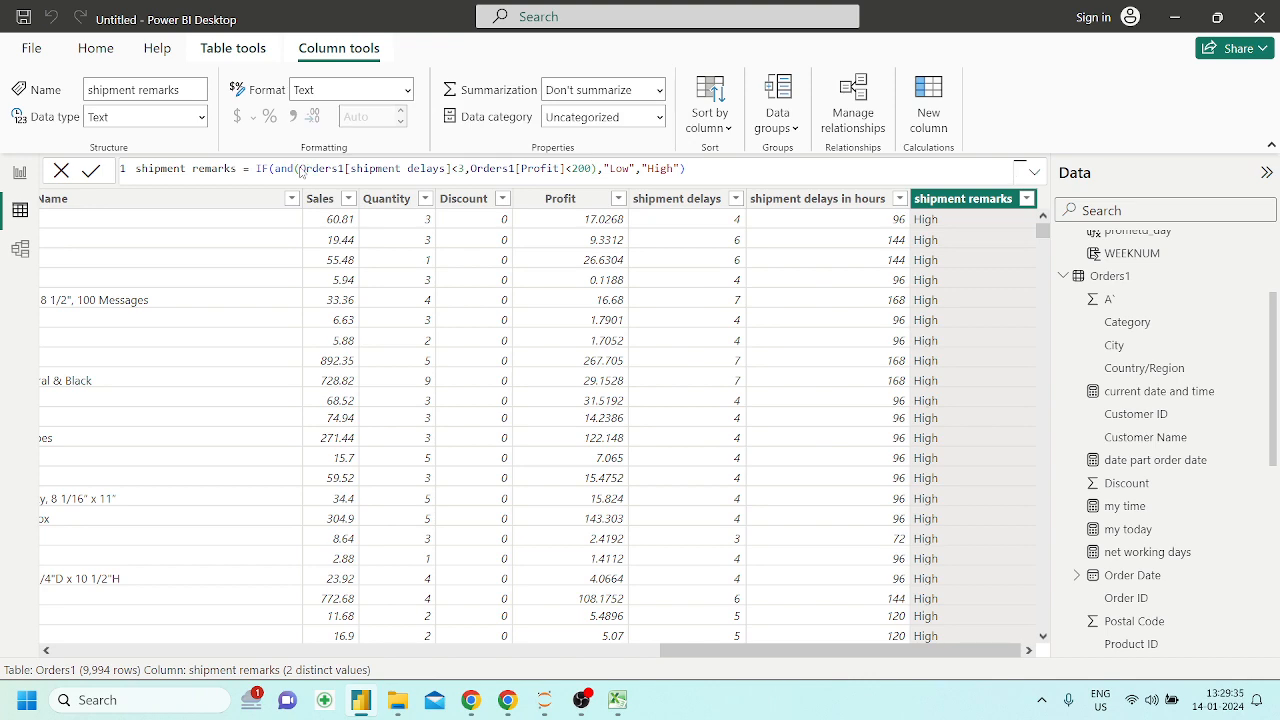
pyautogui.press('Return')
# Check the recalculated shipment remarks against the shipment delays and profit values down the table
pyautogui.scroll(-3, 675, 465)
pyautogui.scroll(-5, 673, 465)
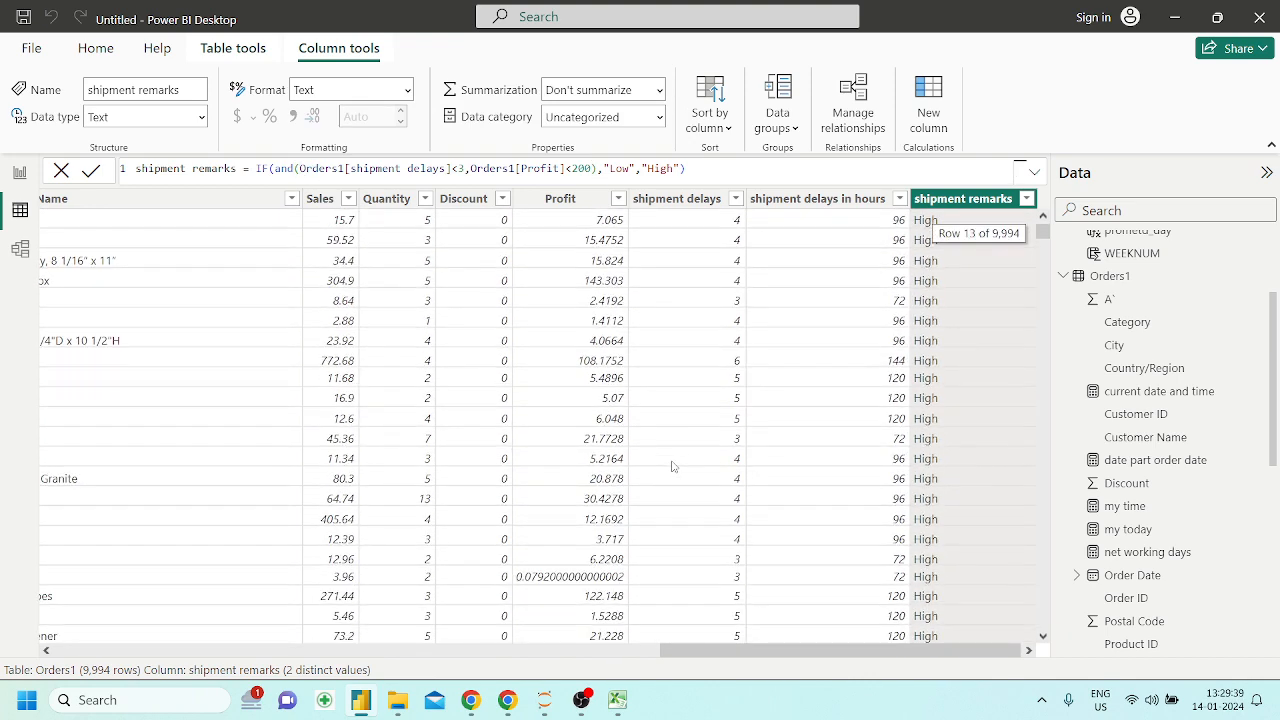
pyautogui.scroll(-1, 755, 585)
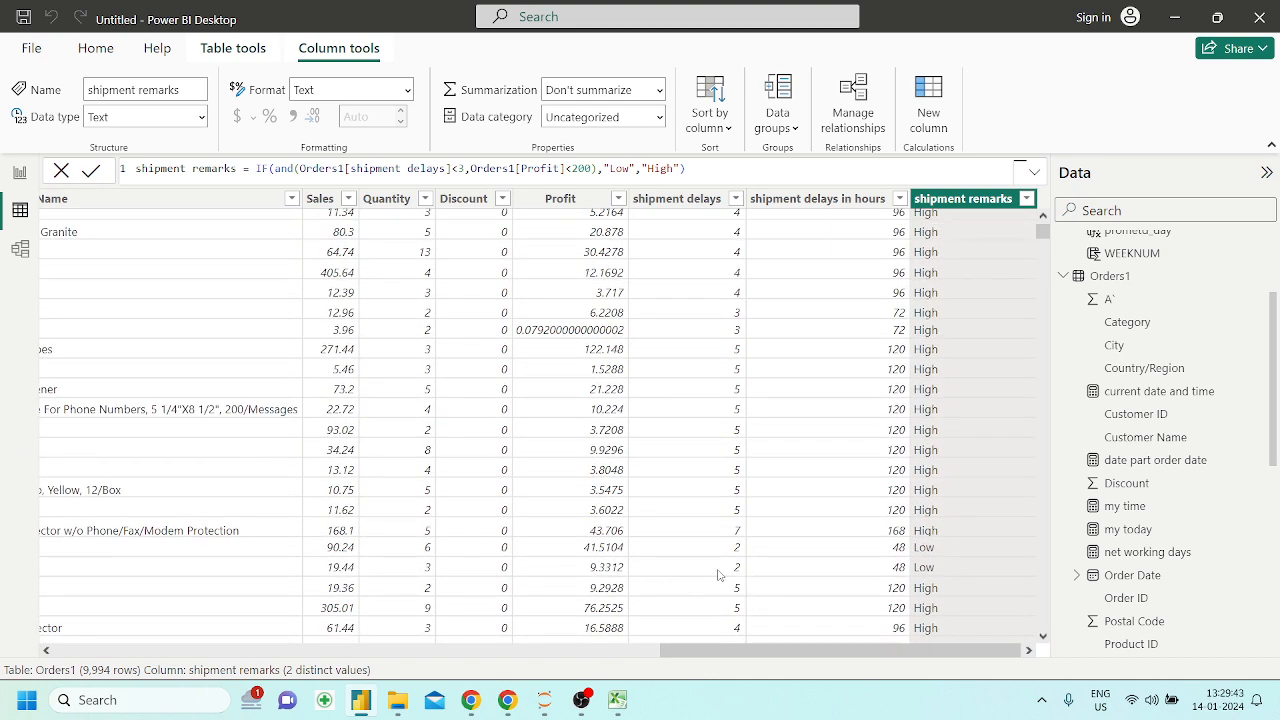
pyautogui.scroll(-6, 725, 580)
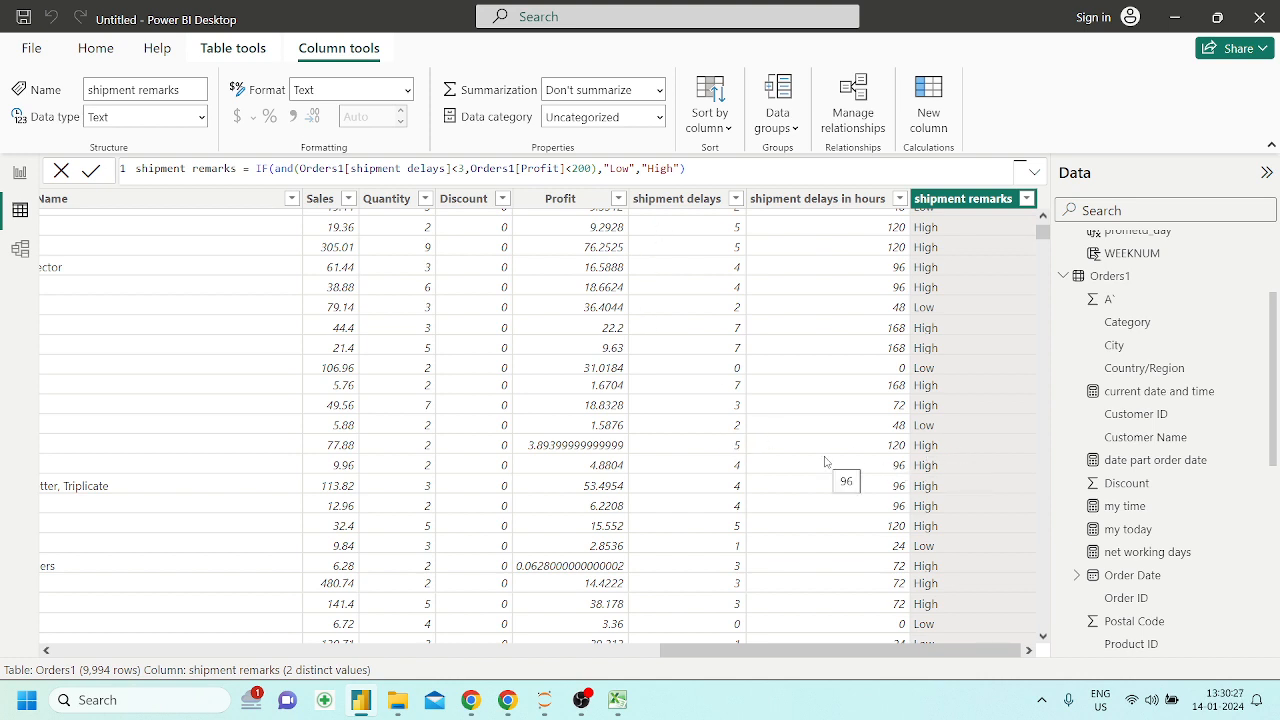
pyautogui.scroll(5, 825, 461)
pyautogui.hscroll(-2, 825, 461)
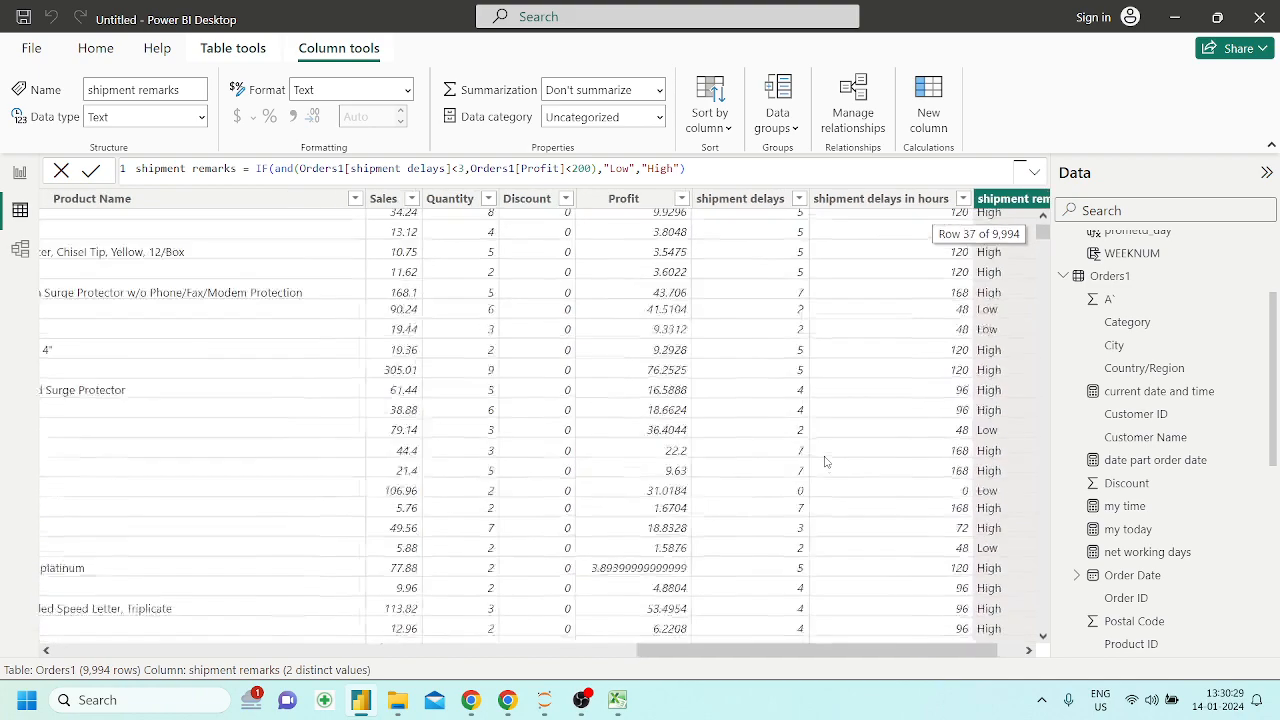
pyautogui.hscroll(1, 825, 461)
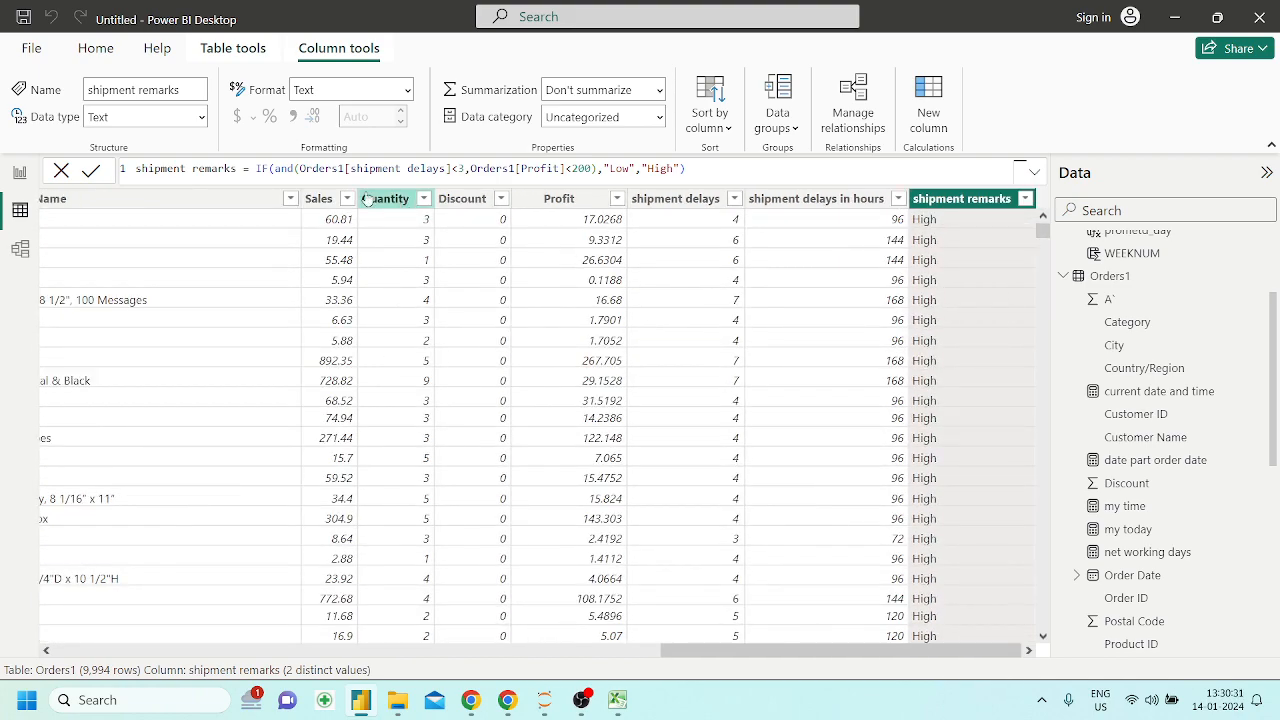
# Copy the entire IF expression after the equals sign in the shipment remarks formula
pyautogui.moveTo(289, 168); pyautogui.dragTo(596, 168)
pyautogui.click(596, 168)
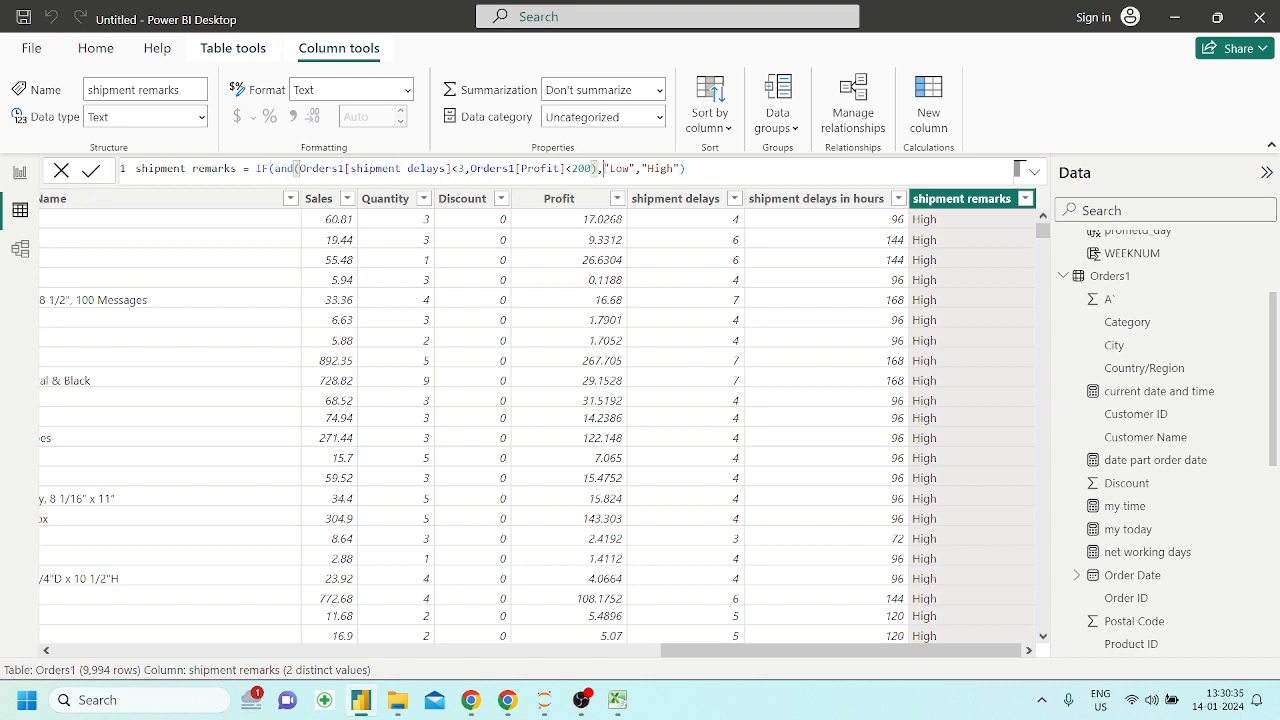
pyautogui.click(270, 168)
pyautogui.moveTo(686, 168); pyautogui.dragTo(255, 168)
pyautogui.hotkey('ctrl', 'c')
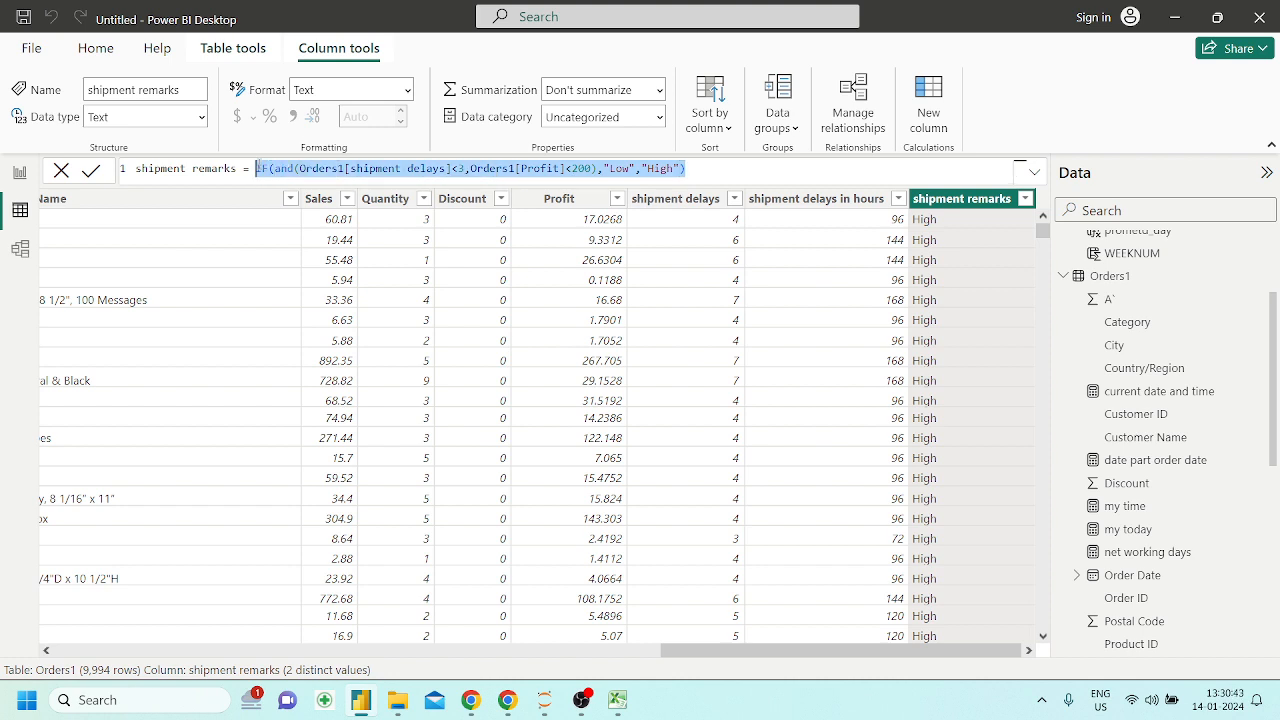
pyautogui.click(702, 308)
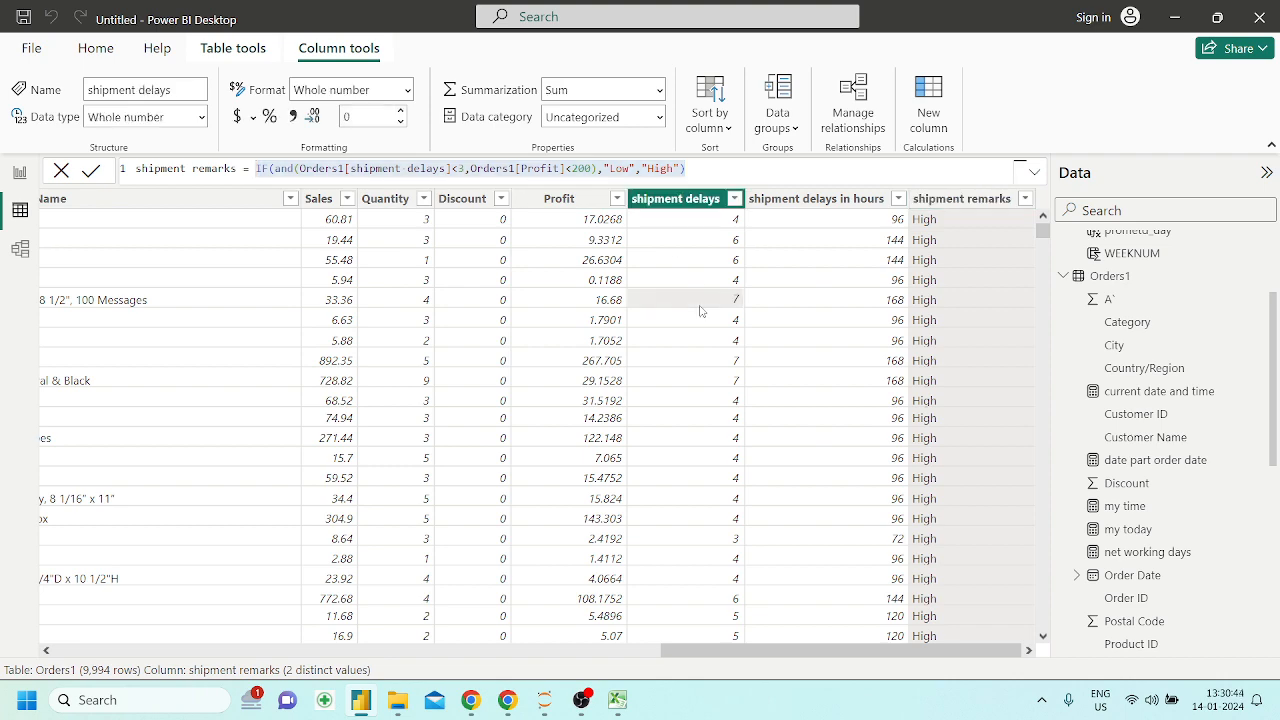
# Switch to the report view and add an enlarged table visual to the blank Page 6
pyautogui.click(21, 174)
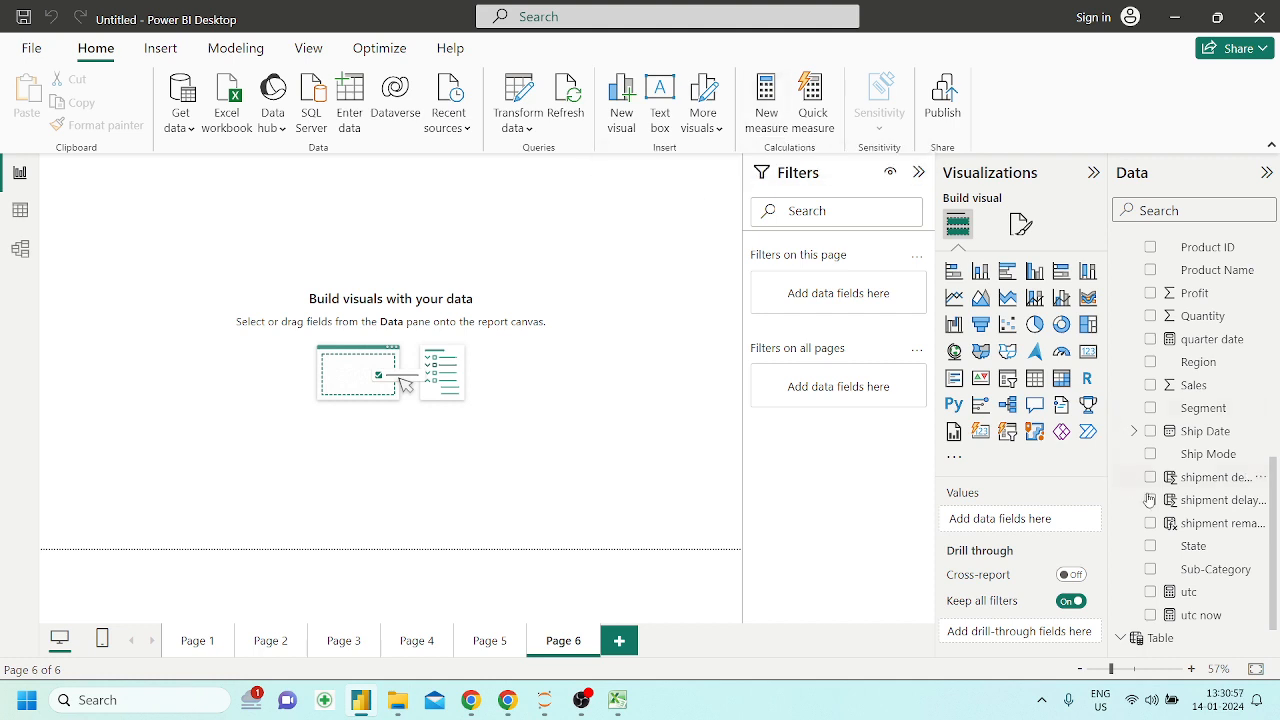
pyautogui.scroll(-1, 1190, 500)
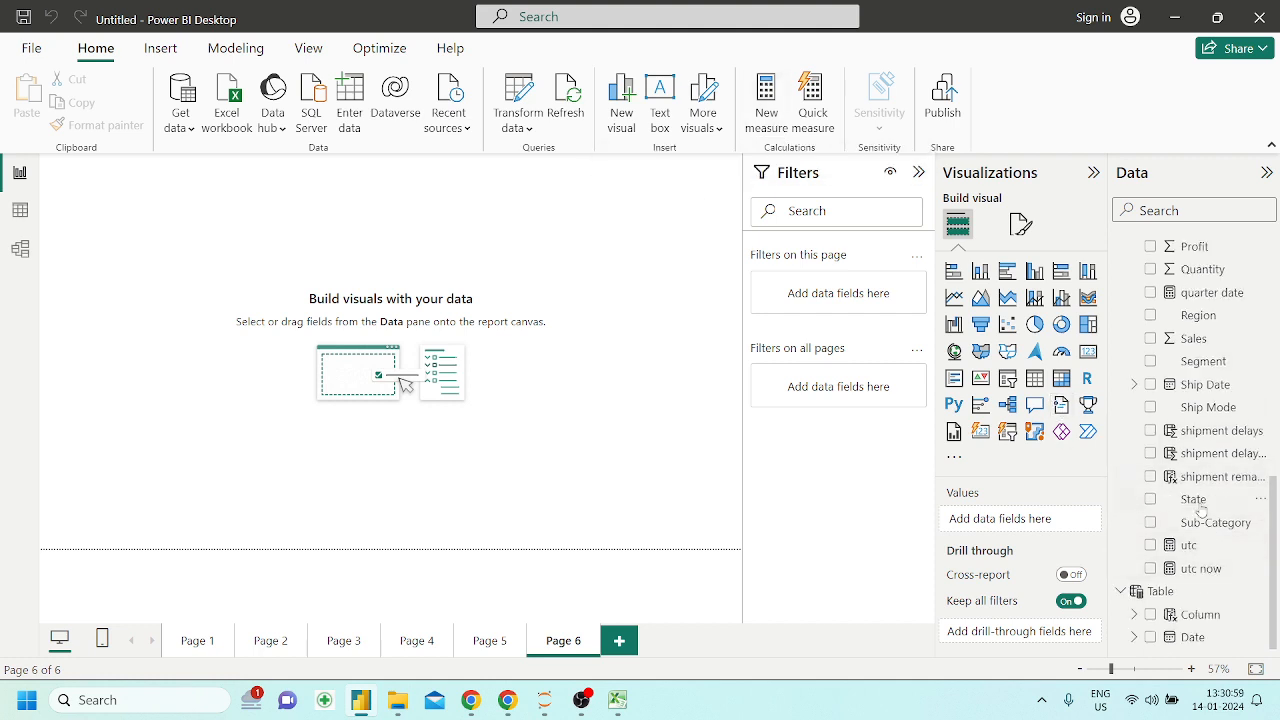
pyautogui.click(1034, 378)
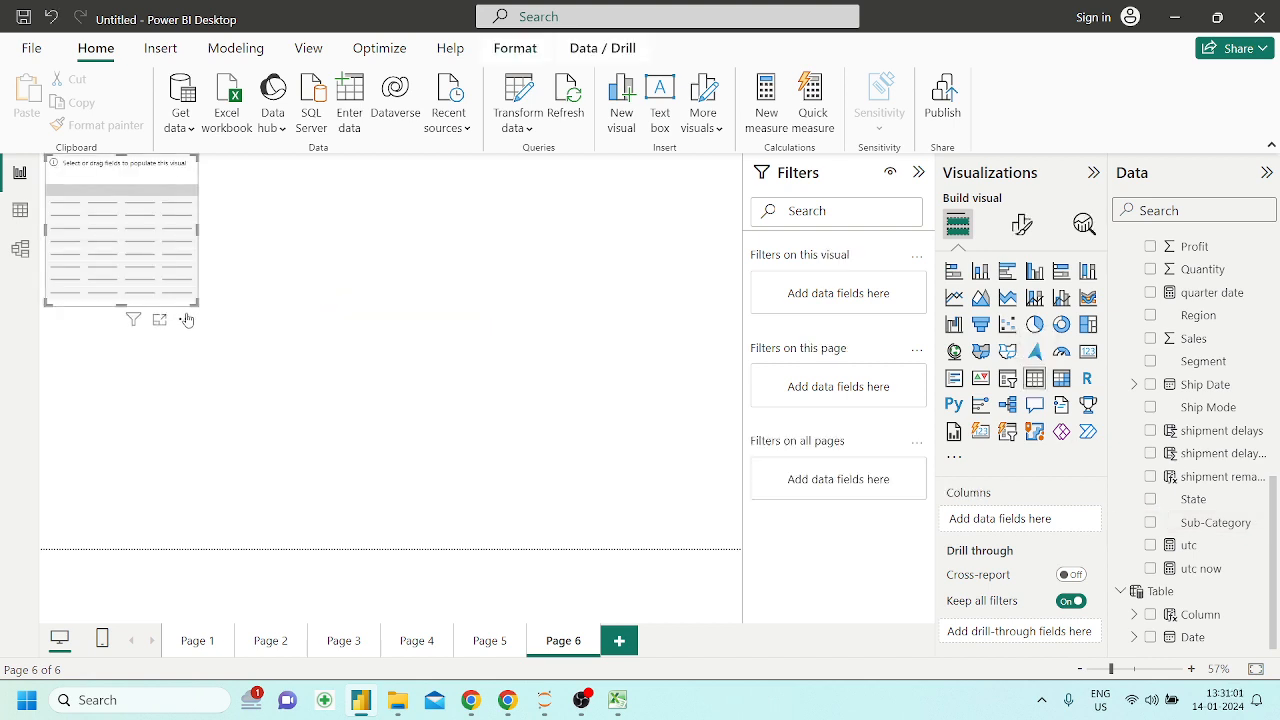
pyautogui.moveTo(198, 304); pyautogui.dragTo(610, 503)
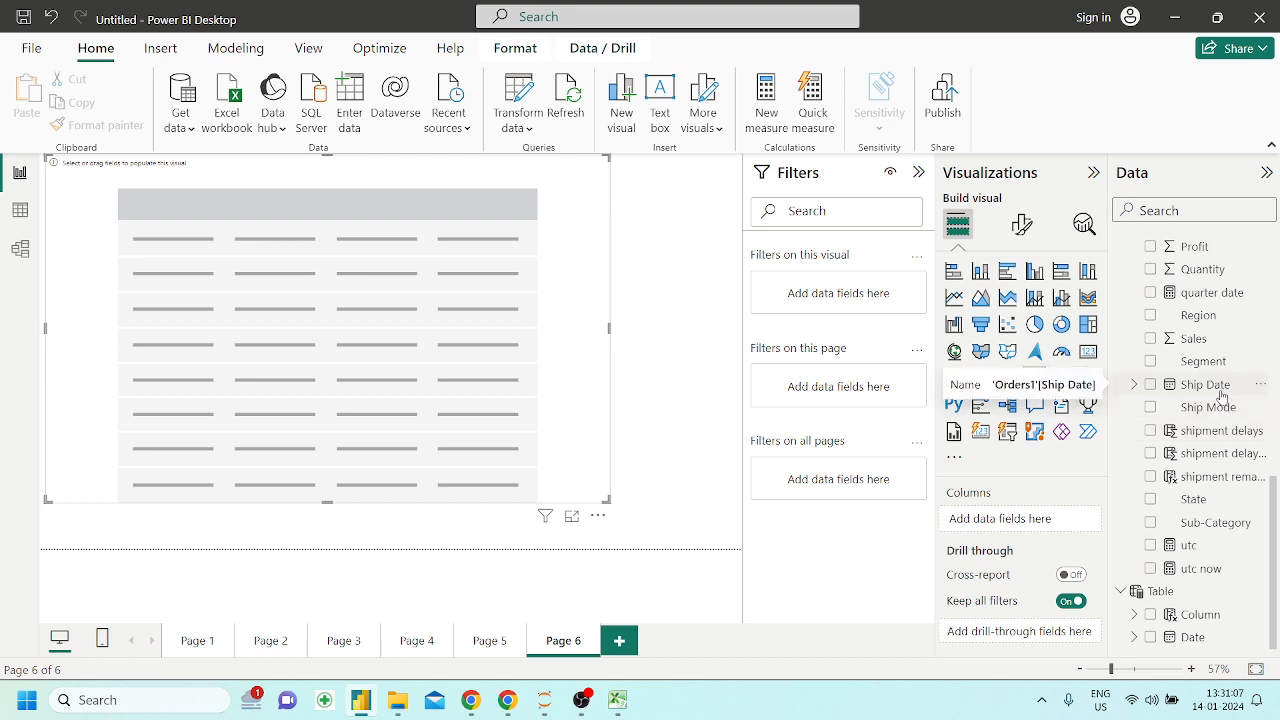
# Add Ship Date and Profit to the table visual, showing Ship Date as a plain date instead of a date hierarchy
pyautogui.moveTo(1221, 397); pyautogui.dragTo(452, 348)
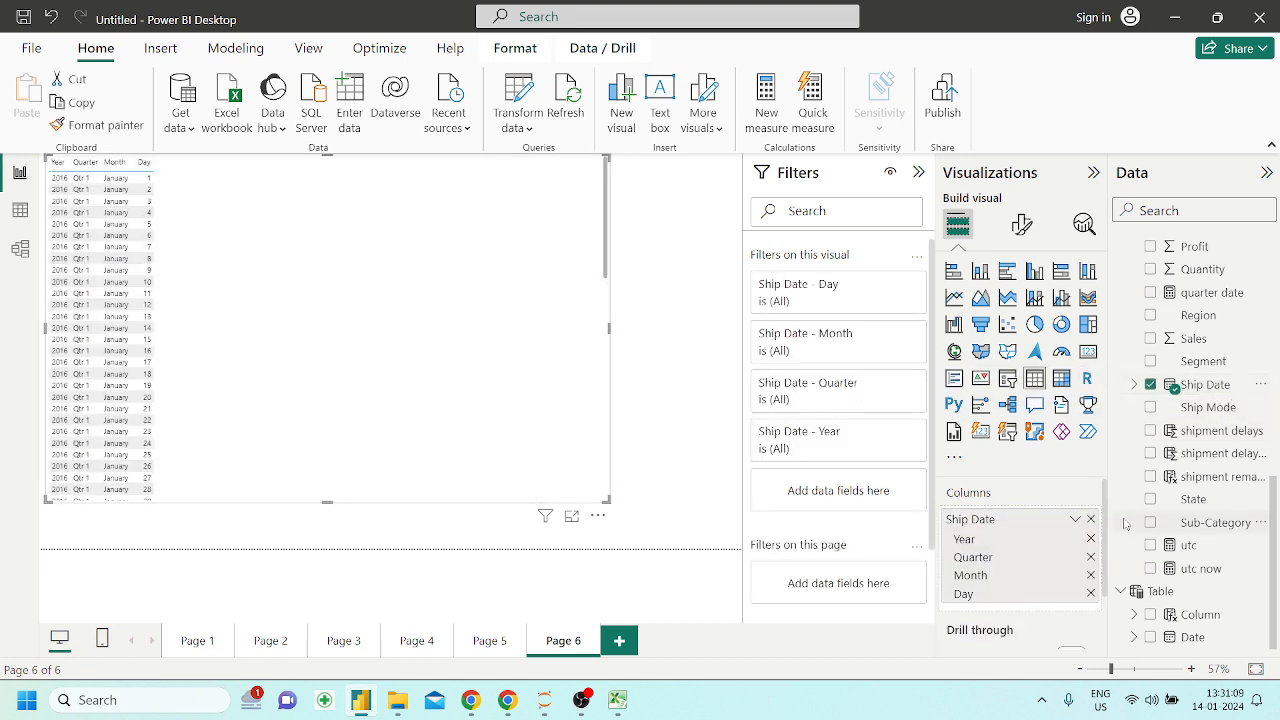
pyautogui.click(1075, 519)
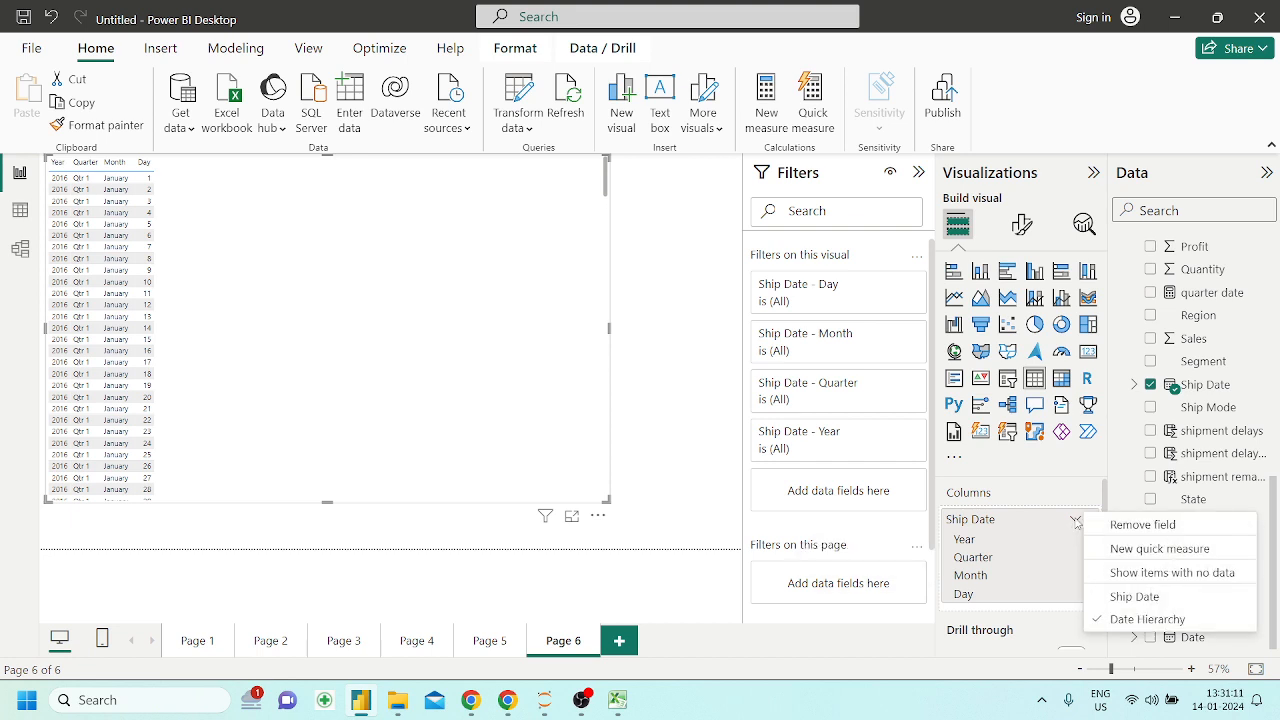
pyautogui.click(1136, 596)
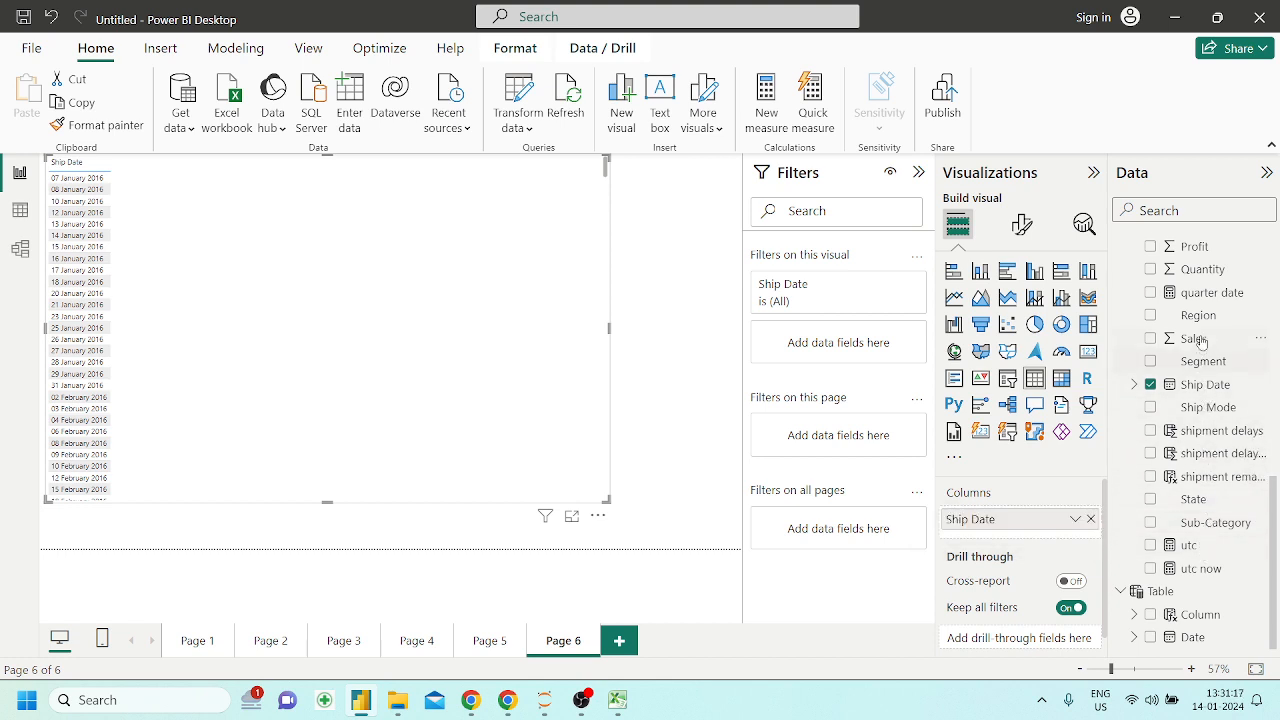
pyautogui.scroll(3, 1202, 575)
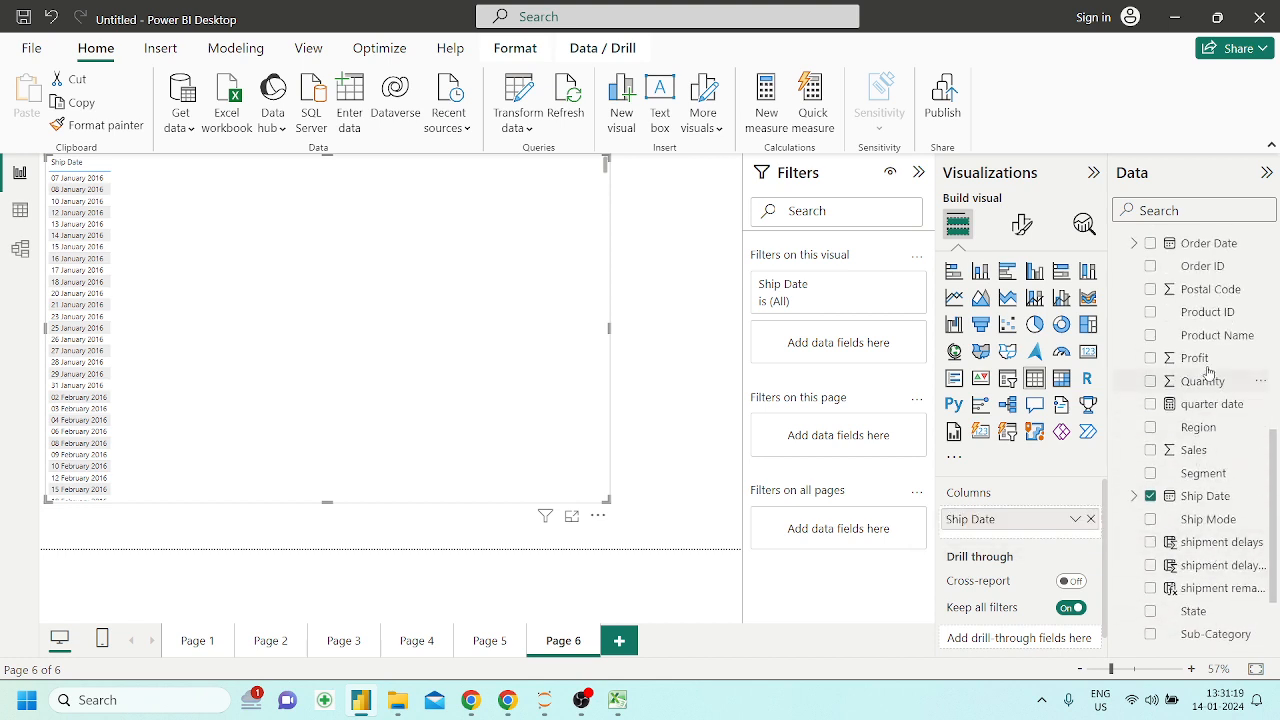
pyautogui.moveTo(1208, 362); pyautogui.dragTo(1018, 537)
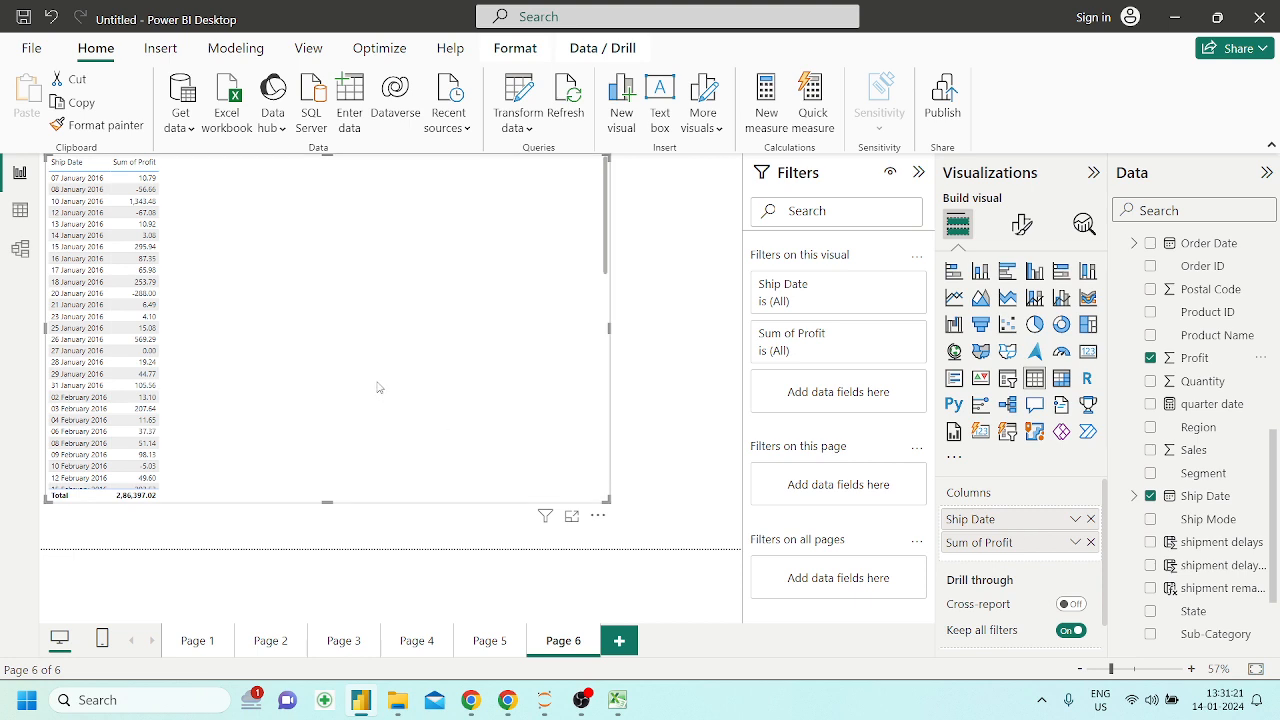
# Set the font size of the table visual's values to 26
pyautogui.click(1028, 224)
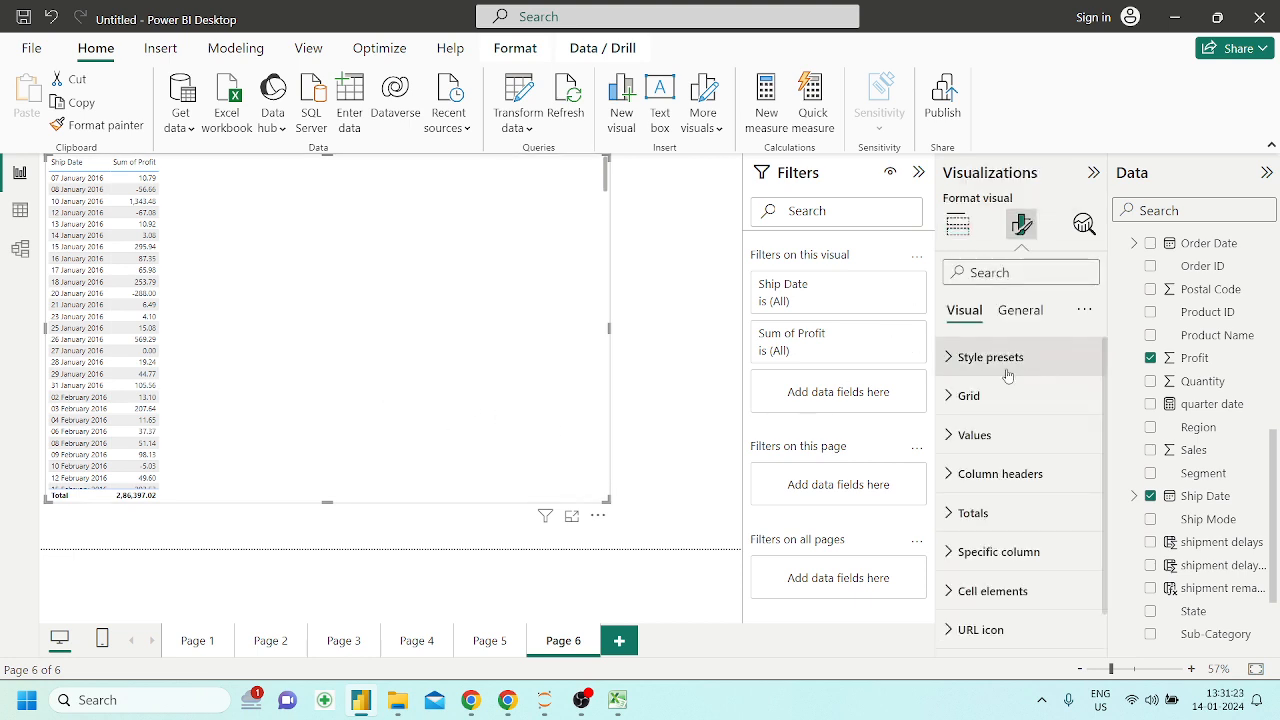
pyautogui.click(966, 436)
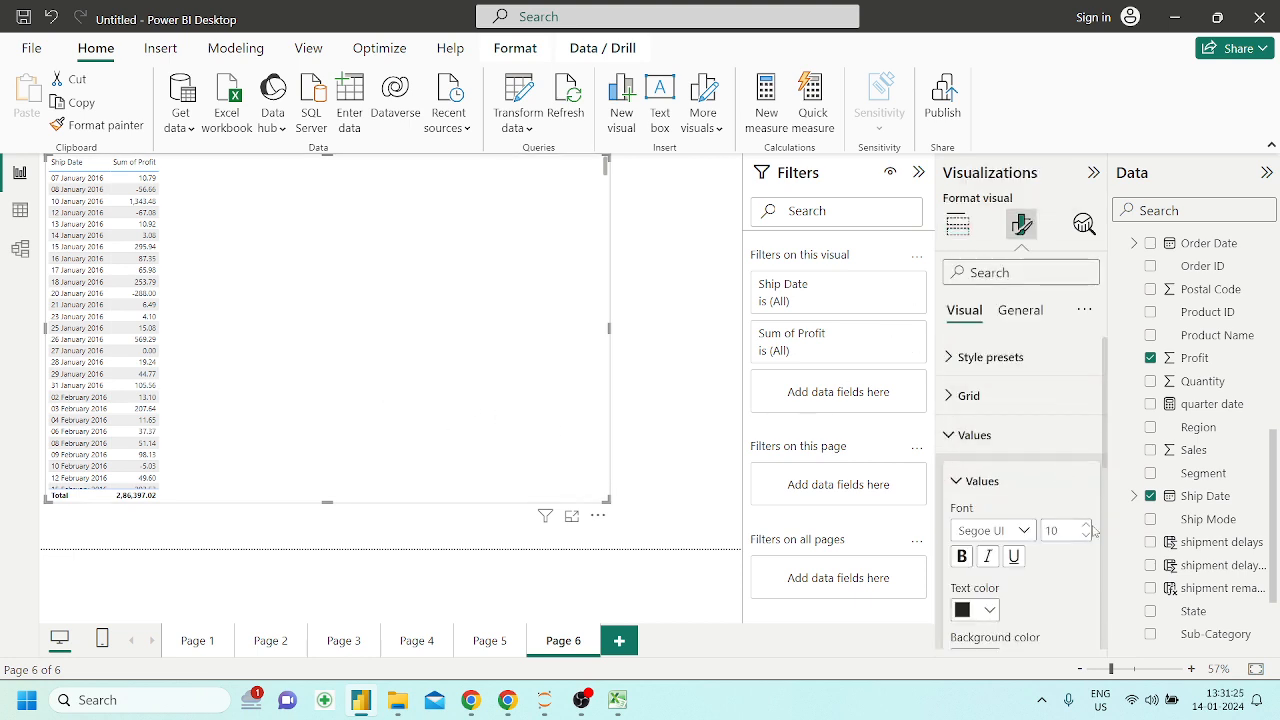
pyautogui.click(1087, 526)
pyautogui.click(1087, 527)
pyautogui.click(1087, 527)
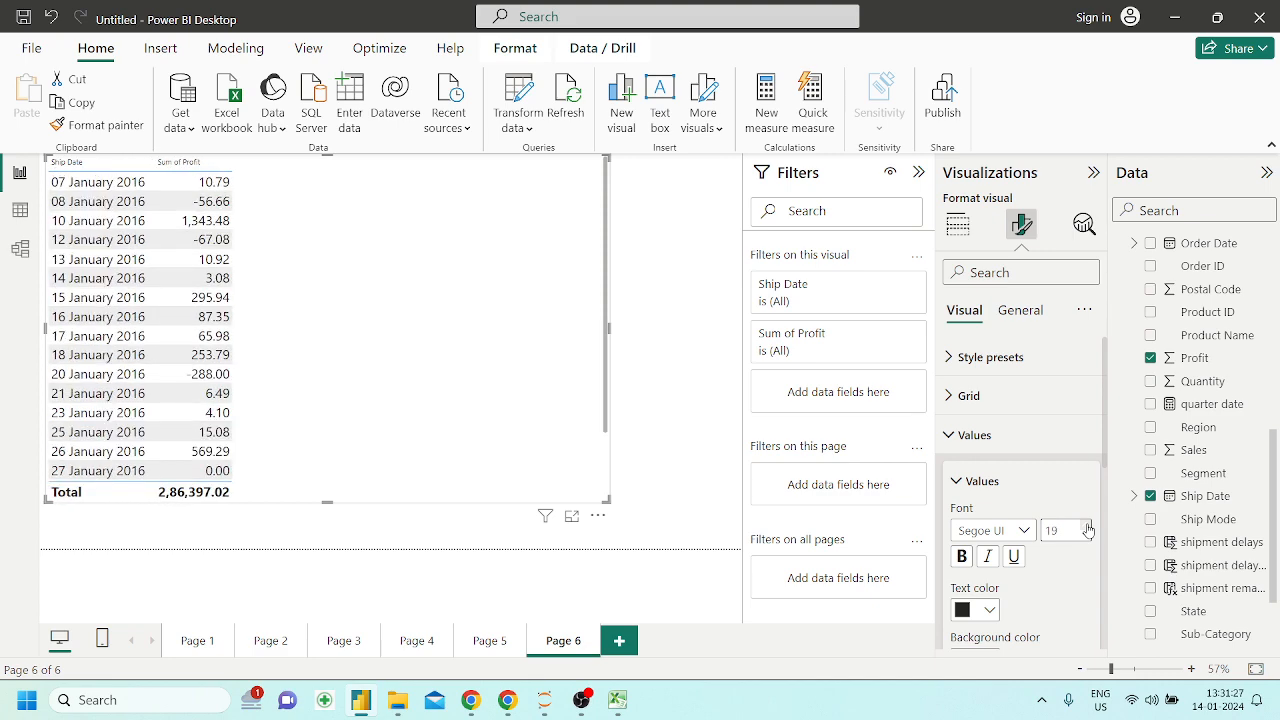
pyautogui.click(1087, 527)
pyautogui.click(1087, 527)
pyautogui.click(1087, 527)
pyautogui.click(1087, 527)
pyautogui.click(1087, 527)
pyautogui.click(1087, 527)
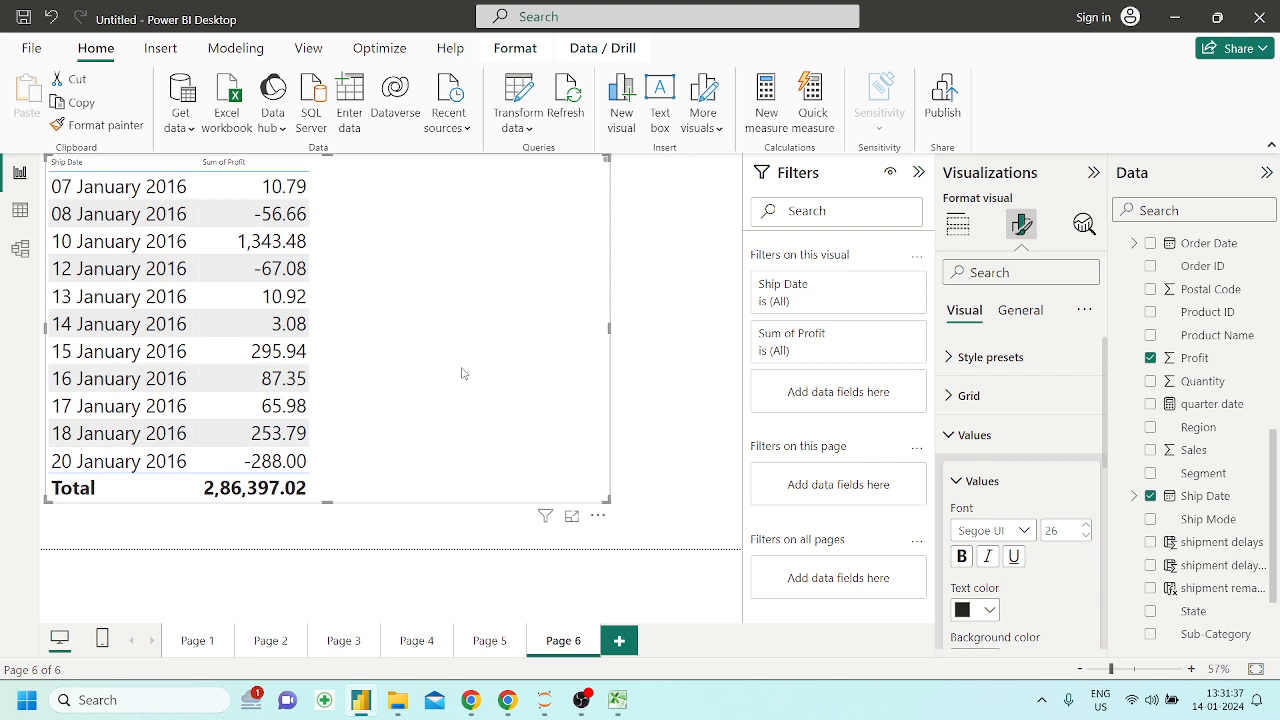
# Create a new measure named shipment_remarks and paste the copied IF expression as its formula
pyautogui.click(767, 118)
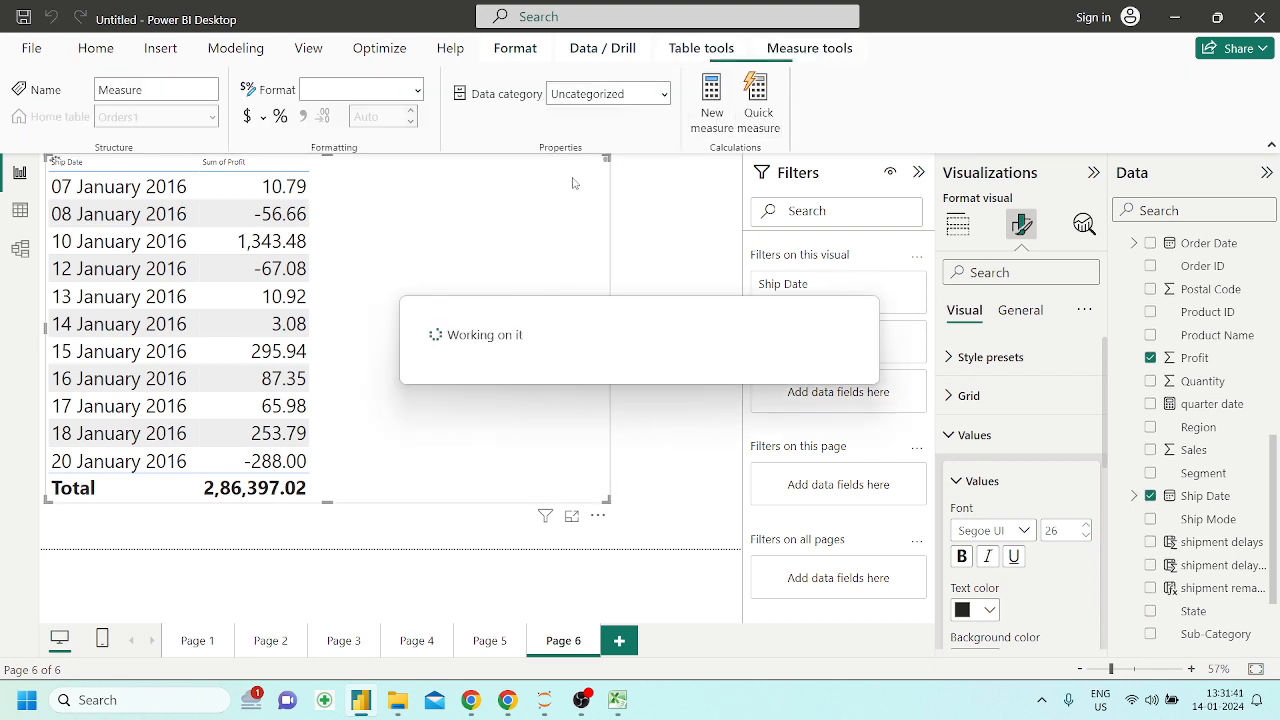
pyautogui.write('sh')
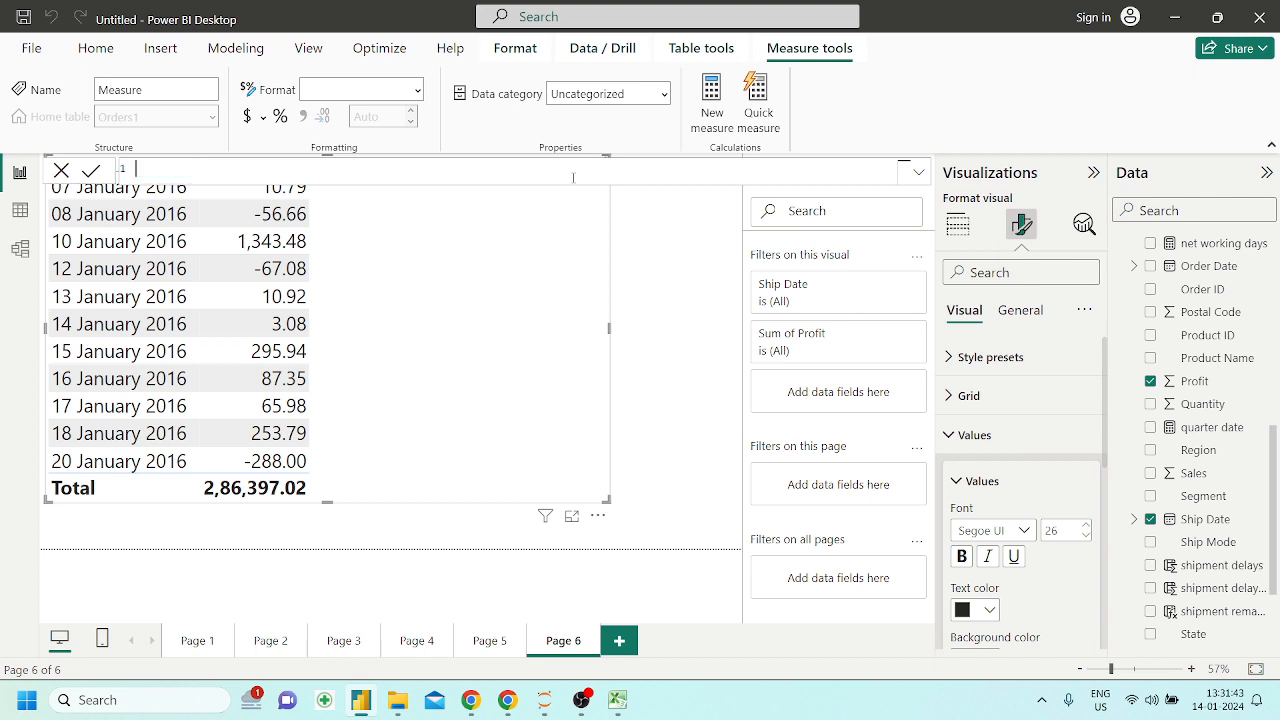
pyautogui.write('ipment_remarks =')
pyautogui.hotkey('ctrl', 'v')
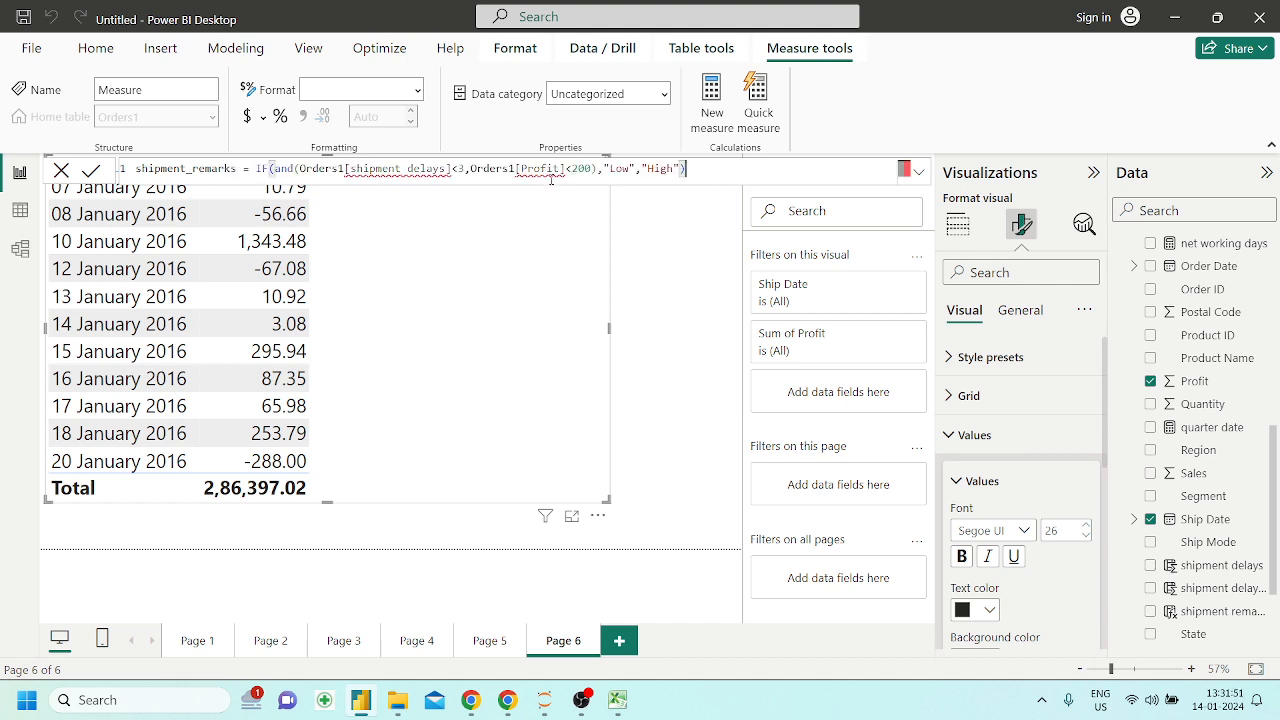
# Inspect the flagged column references in the measure formula, and delete the pasted expression after the equals sign
pyautogui.click(448, 168)
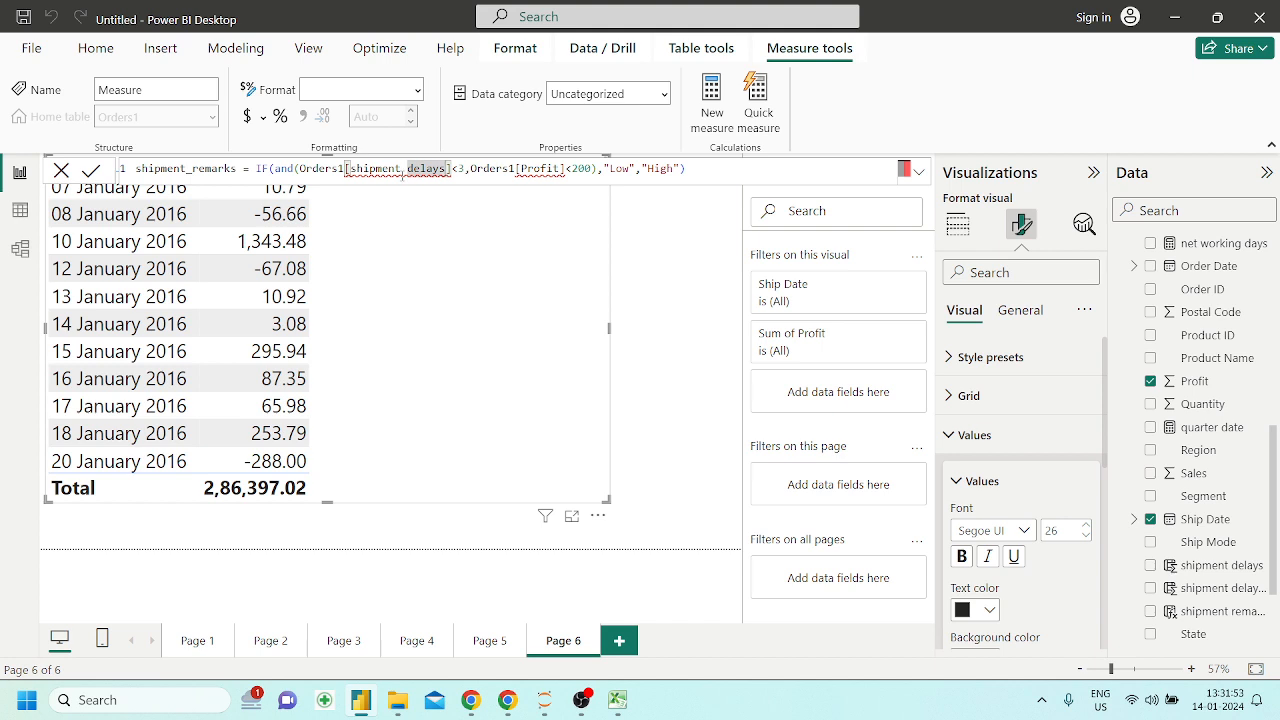
pyautogui.click(402, 168)
pyautogui.click(453, 168)
pyautogui.scroll(6, 1226, 475)
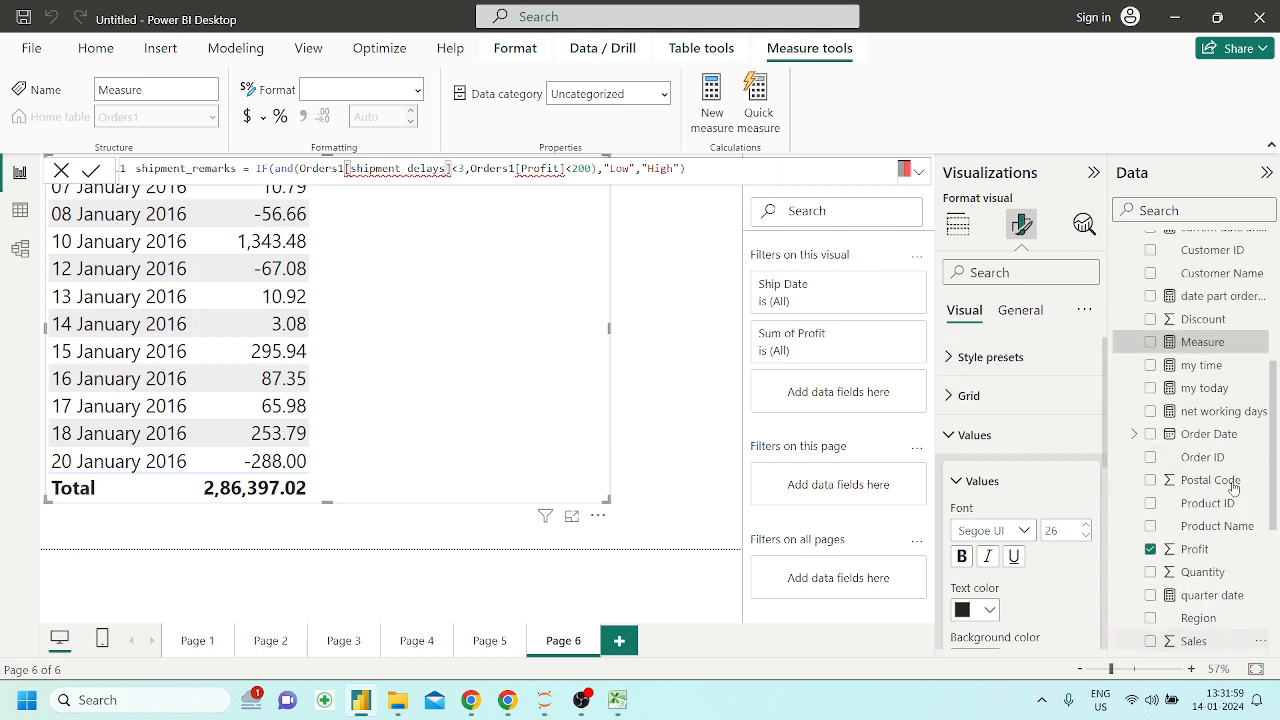
pyautogui.scroll(-2, 1234, 487)
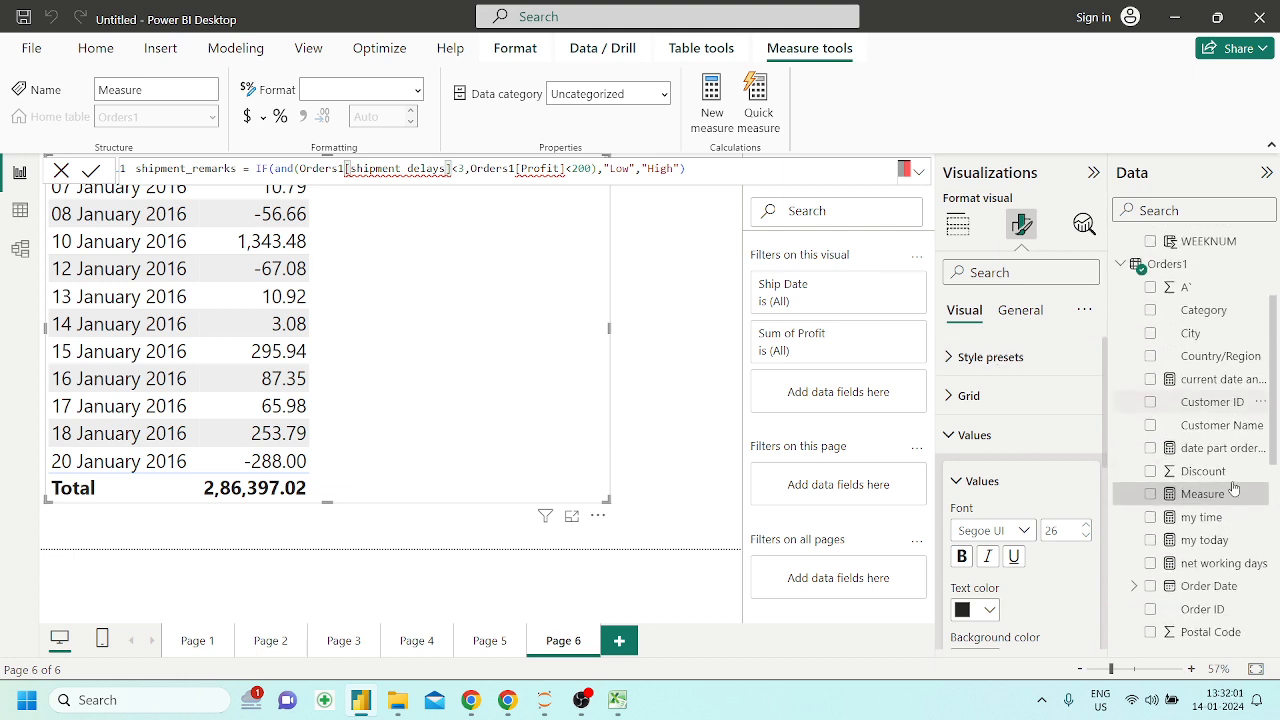
pyautogui.click(701, 170)
pyautogui.moveTo(701, 170); pyautogui.dragTo(257, 169)
pyautogui.write('I')
pyautogui.press('BackSpace')
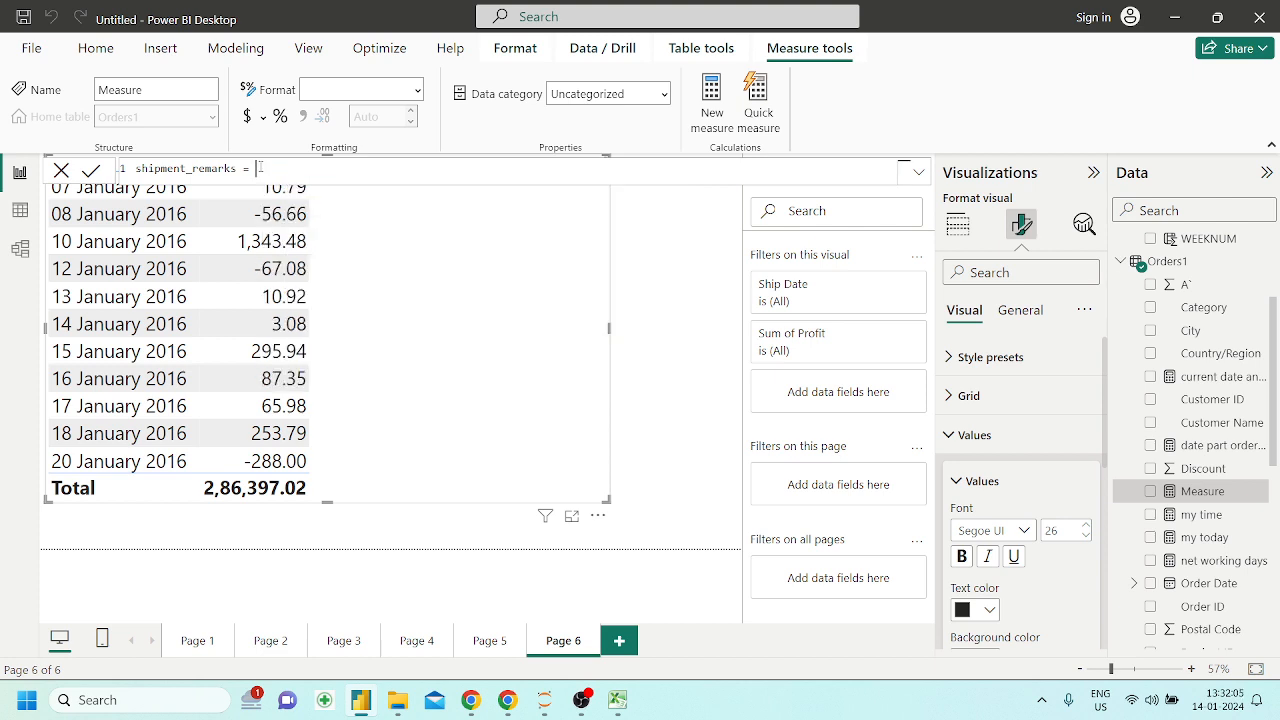
# Try to build the shipment_remarks formula from IF with a nested AND, and clear the whole measure formula
pyautogui.write('if()')
pyautogui.press('BackSpace')
pyautogui.press('BackSpace')
pyautogui.press('BackSpace')
pyautogui.press('BackSpace')
pyautogui.write('IF(')
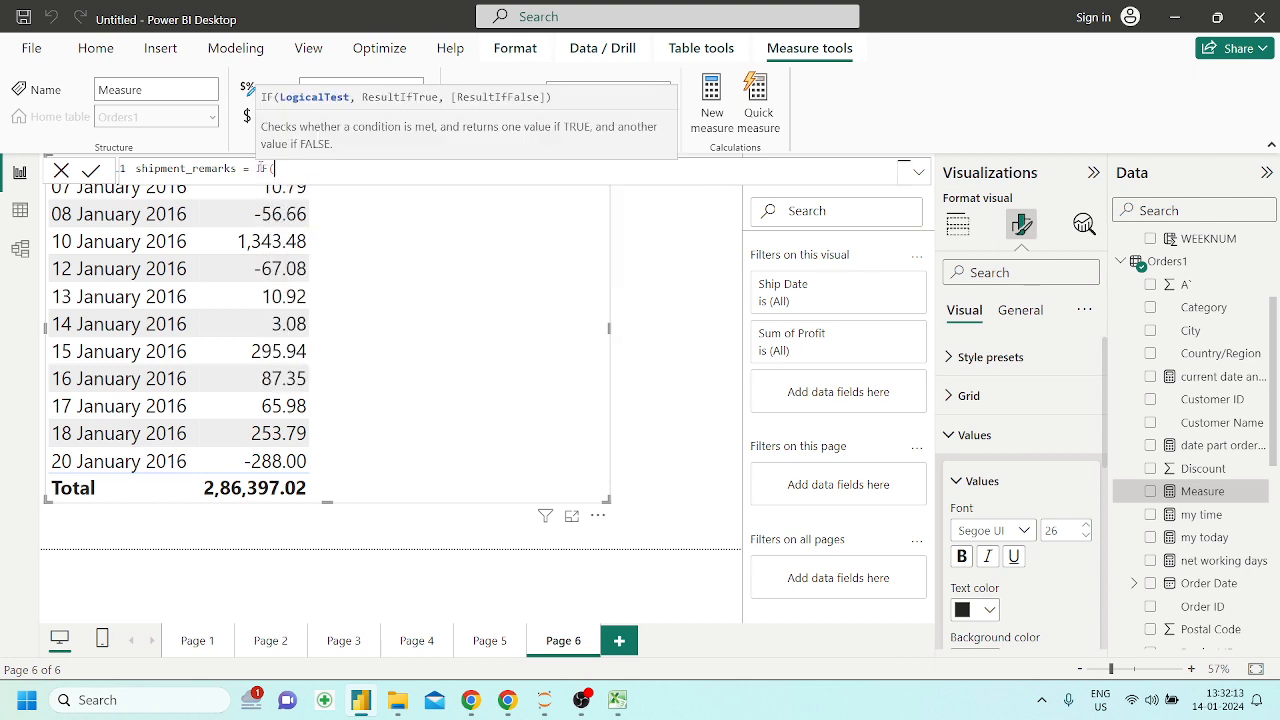
pyautogui.write('and')
pyautogui.press('Tab')
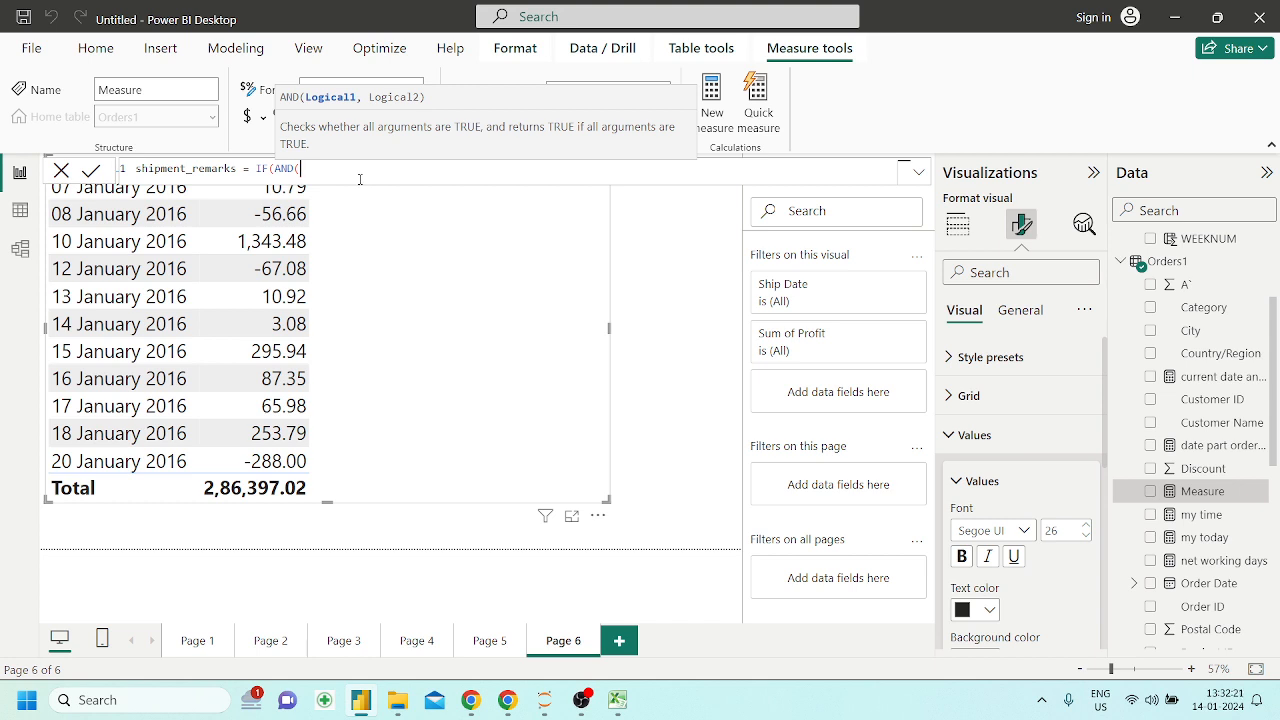
pyautogui.write('sh')
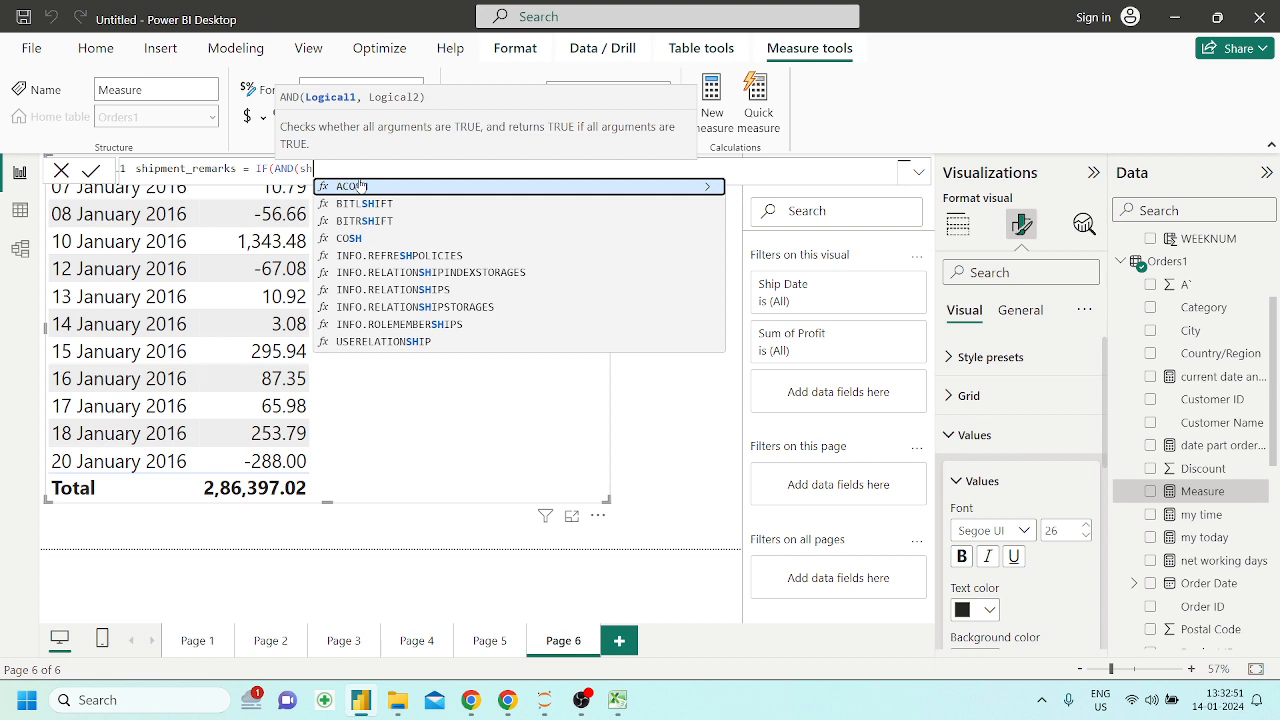
pyautogui.press('BackSpace')
pyautogui.press('BackSpace')
pyautogui.press('BackSpace')
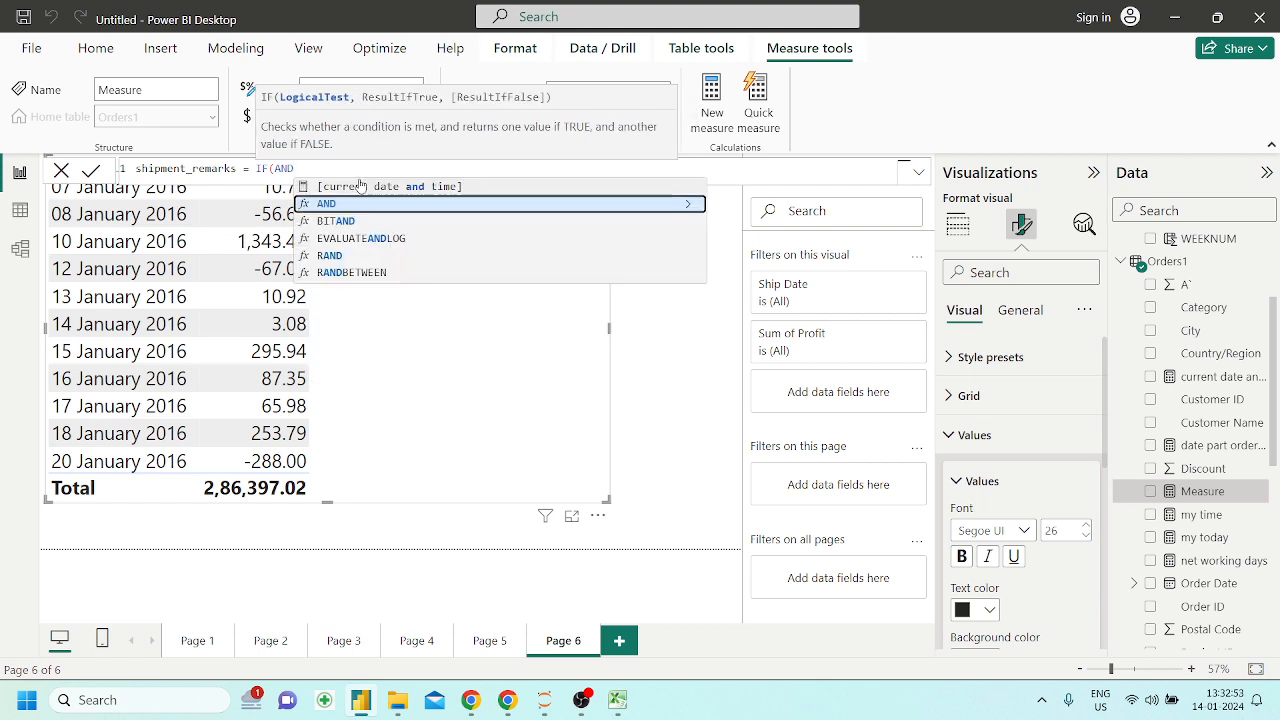
pyautogui.press('Up')
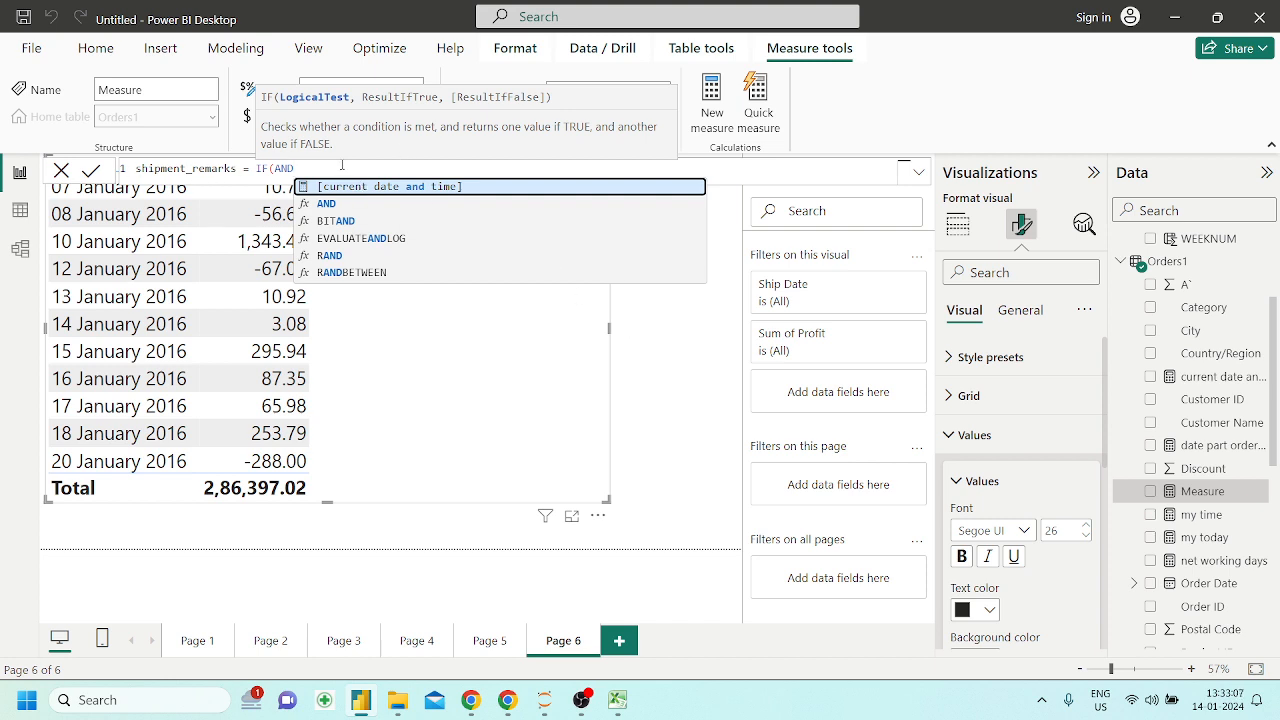
pyautogui.hotkey('ctrl', 'a')
pyautogui.press('BackSpace')
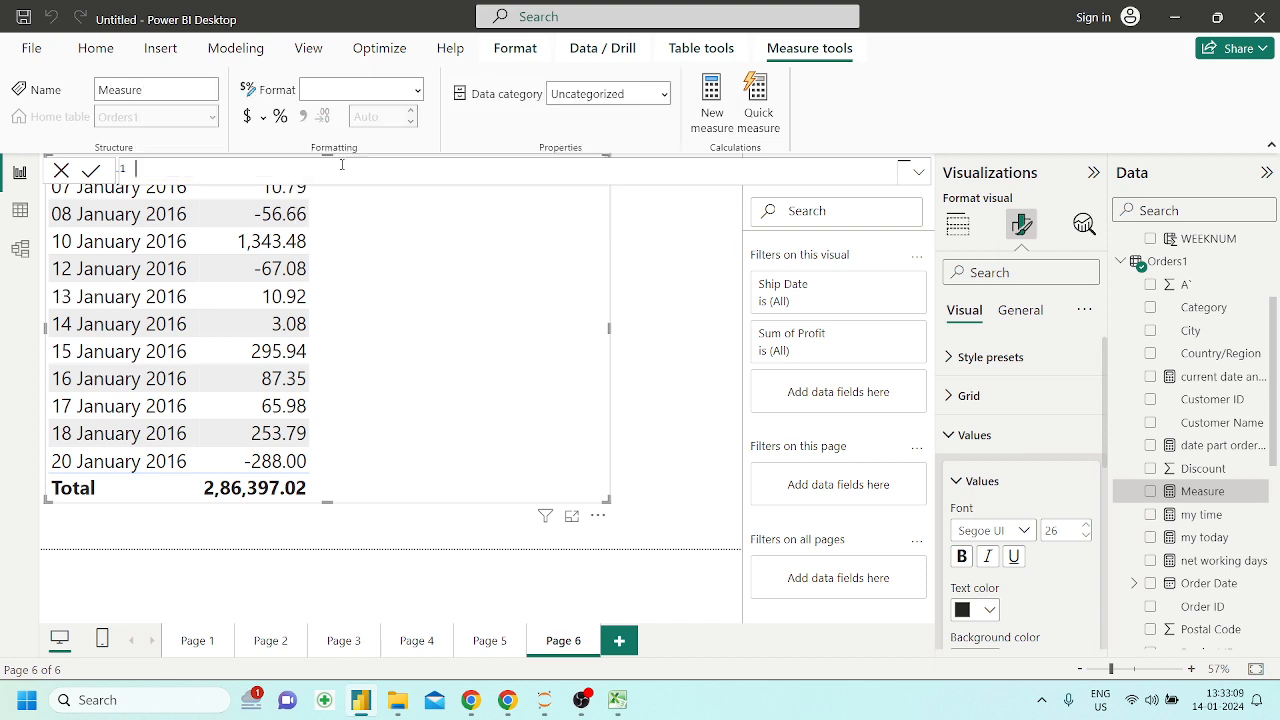
# Name the measure shipdate and start its formula with the DATEVALUE function
pyautogui.write('shipdate = date')
pyautogui.press('Down')
pyautogui.press('Down')
pyautogui.press('Down')
pyautogui.press('Down')
pyautogui.press('Down')
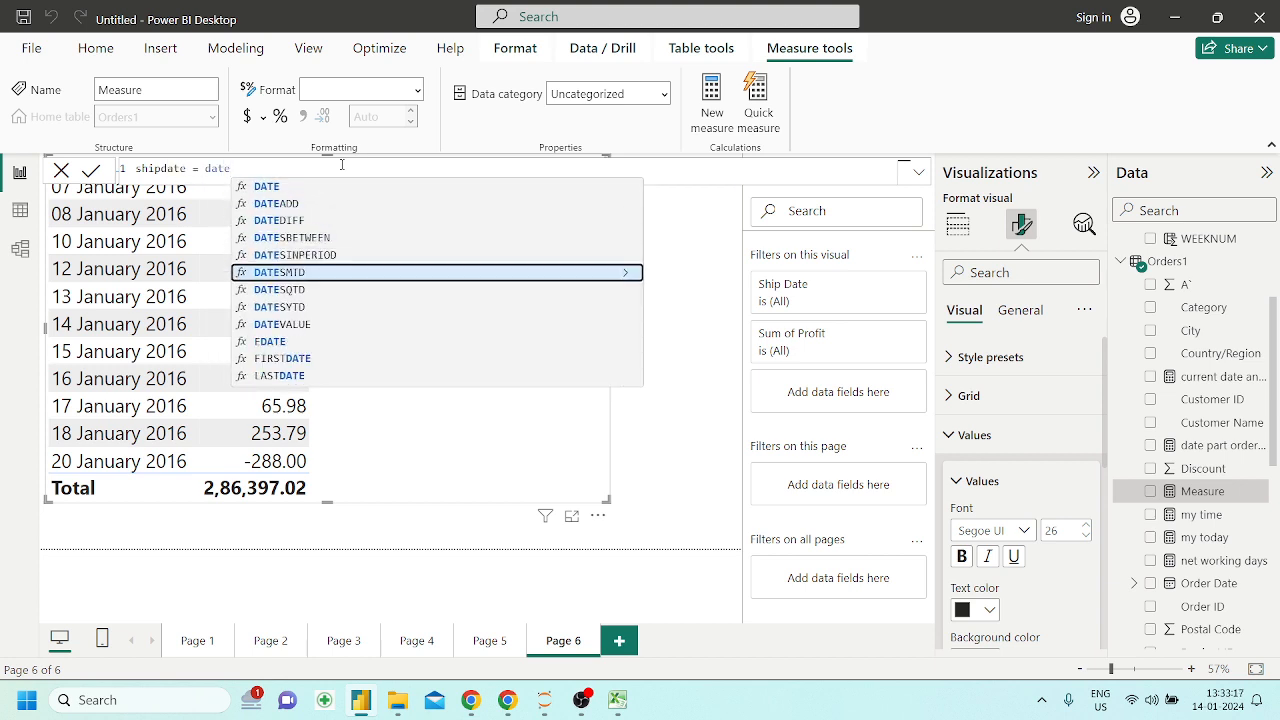
pyautogui.press('Down')
pyautogui.press('Down')
pyautogui.press('Down')
pyautogui.press('Tab')
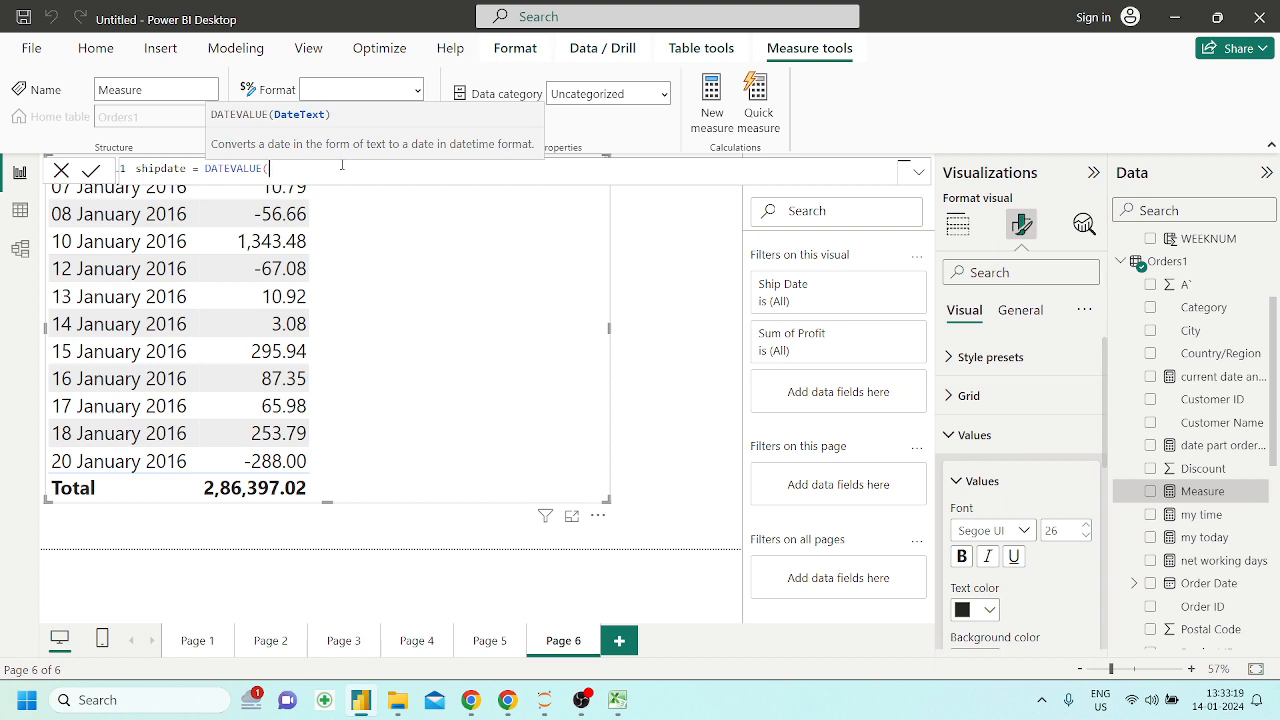
# Browse the suggested Orders1 references for one to use as the DATEVALUE argument
pyautogui.write('o')
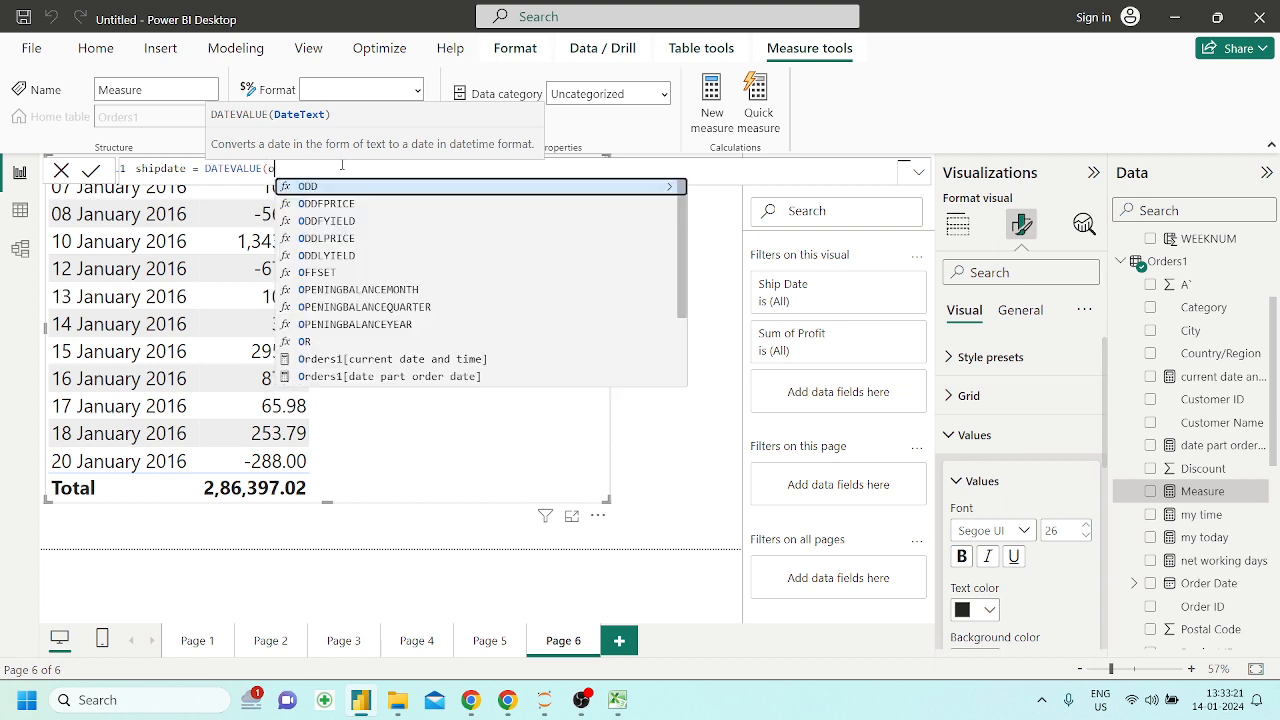
pyautogui.press('Down')
pyautogui.press('Down')
pyautogui.press('Down')
pyautogui.press('Down')
pyautogui.press('Down')
pyautogui.press('Down')
pyautogui.press('Down')
pyautogui.press('Down')
pyautogui.press('Down')
pyautogui.press('Down')
pyautogui.press('Down')
pyautogui.press('Down')
pyautogui.press('Down')
pyautogui.press('Down')
pyautogui.press('Down')
pyautogui.press('Down')
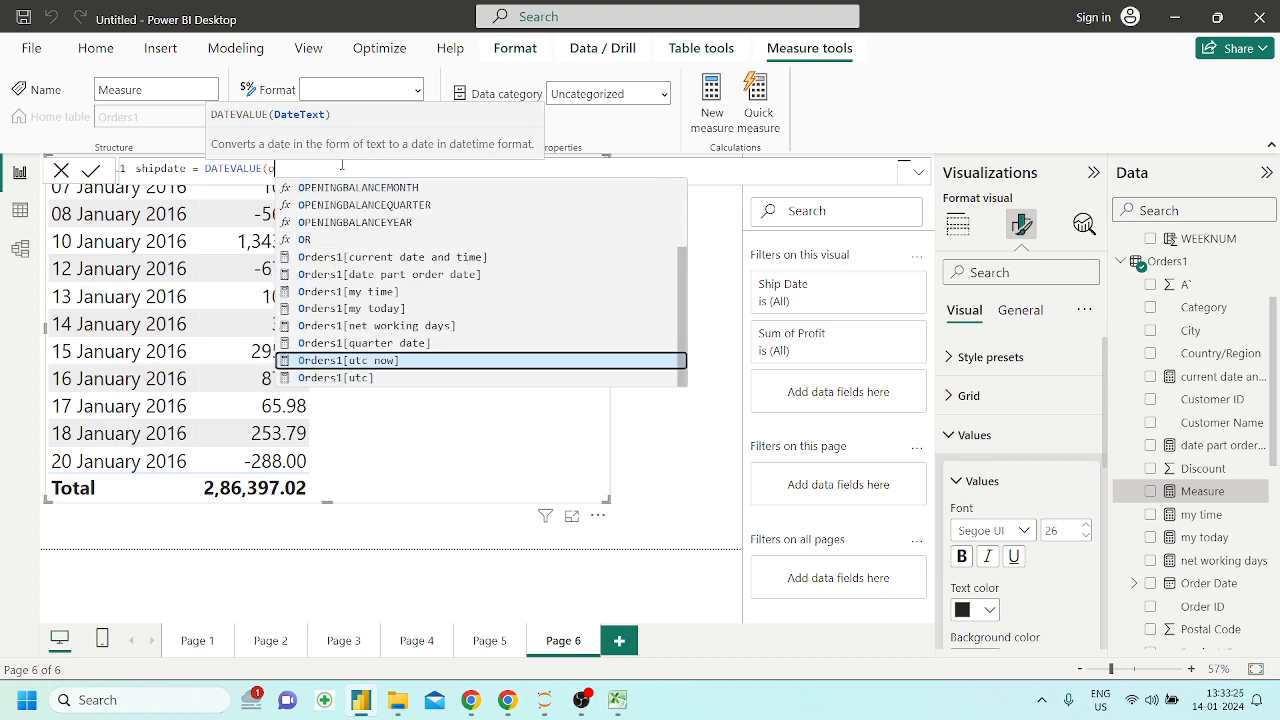
pyautogui.press('Up')
pyautogui.press('Up')
pyautogui.press('Up')
pyautogui.press('Up')
pyautogui.press('Up')
pyautogui.press('Up')
pyautogui.press('Down')
pyautogui.press('Down')
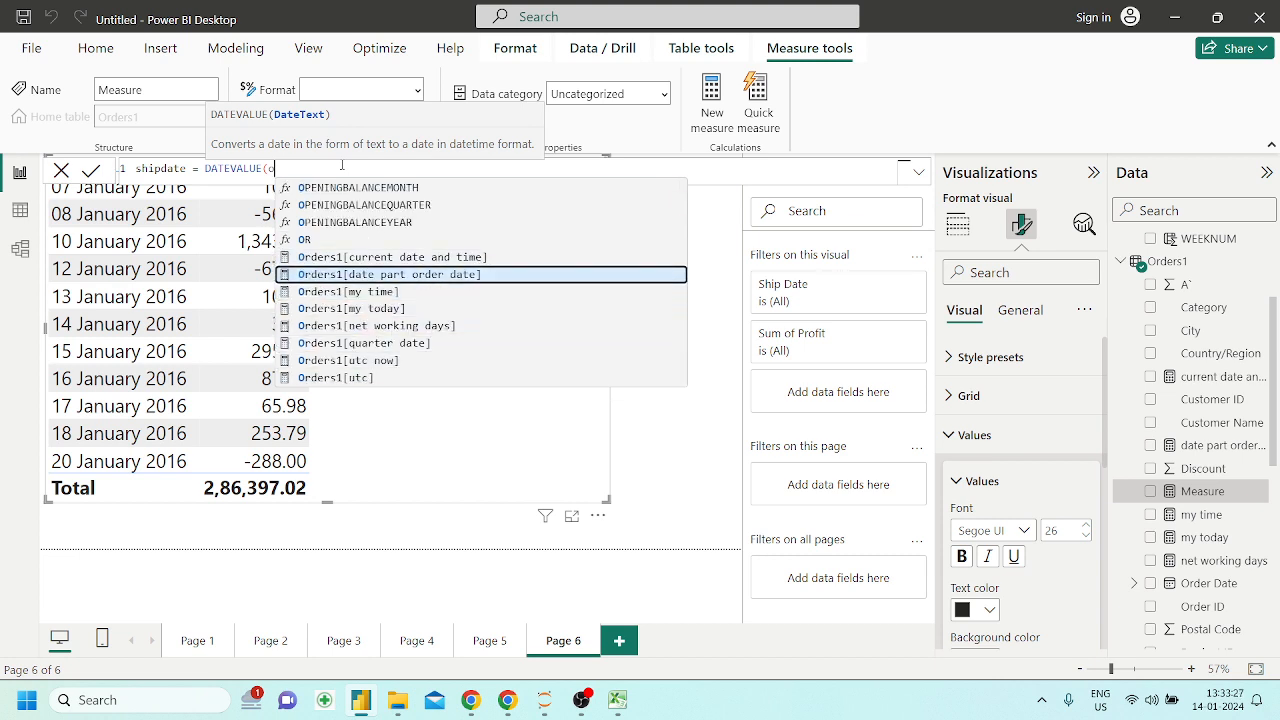
pyautogui.press('Down')
pyautogui.press('Down')
pyautogui.press('Down')
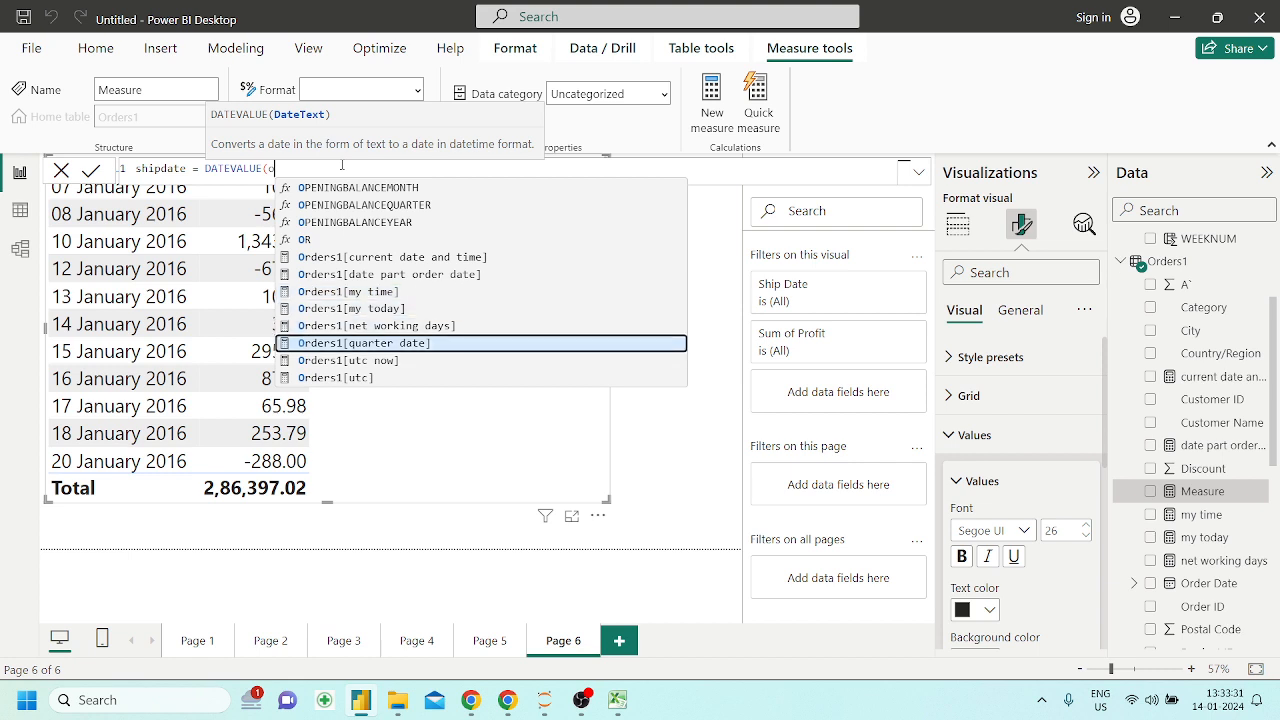
# Search the formula suggestions for "date" to find a DATEVALUE argument, and clear the search text again
pyautogui.press('BackSpace')
pyautogui.write('date')
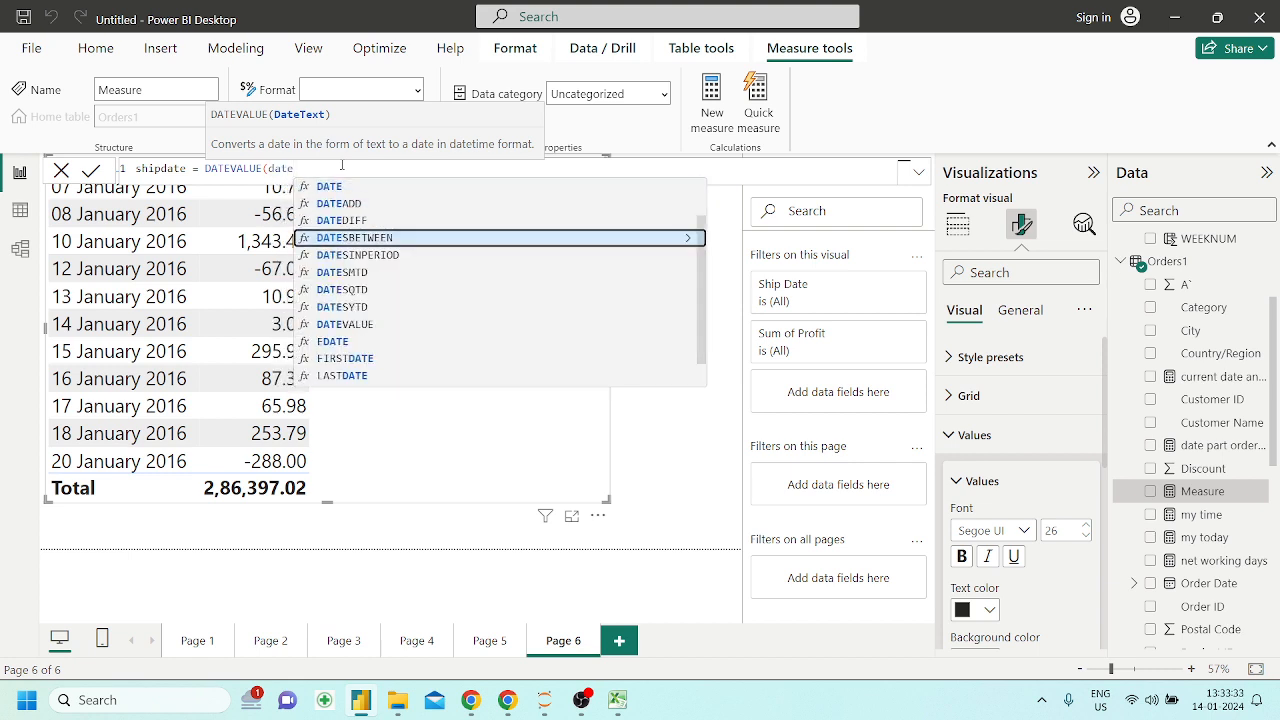
pyautogui.press('Down')
pyautogui.press('Down')
pyautogui.press('Down')
pyautogui.press('Down')
pyautogui.press('Down')
pyautogui.press('Down')
pyautogui.press('Down')
pyautogui.press('Down')
pyautogui.press('Down')
pyautogui.press('Down')
pyautogui.press('Down')
pyautogui.press('Down')
pyautogui.press('Down')
pyautogui.press('Down')
pyautogui.press('Down')
pyautogui.press('Down')
pyautogui.press('Down')
pyautogui.press('Down')
pyautogui.press('Down')
pyautogui.press('Down')
pyautogui.press('Up')
pyautogui.press('Up')
pyautogui.press('Up')
pyautogui.press('Up')
pyautogui.press('Up')
pyautogui.press('Up')
pyautogui.press('Up')
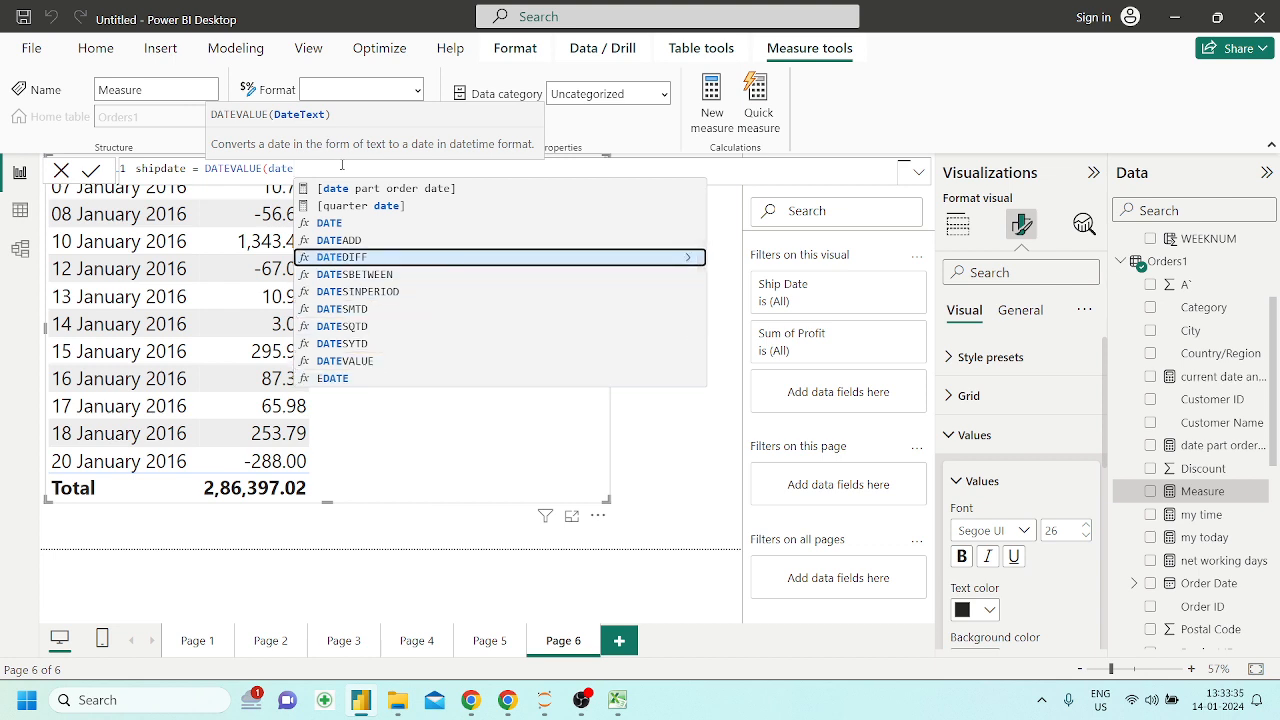
pyautogui.press('Up')
pyautogui.press('Up')
pyautogui.press('Up')
pyautogui.press('Up')
pyautogui.press('Up')
pyautogui.press('Up')
pyautogui.press('Up')
pyautogui.press('Down')
pyautogui.press('Down')
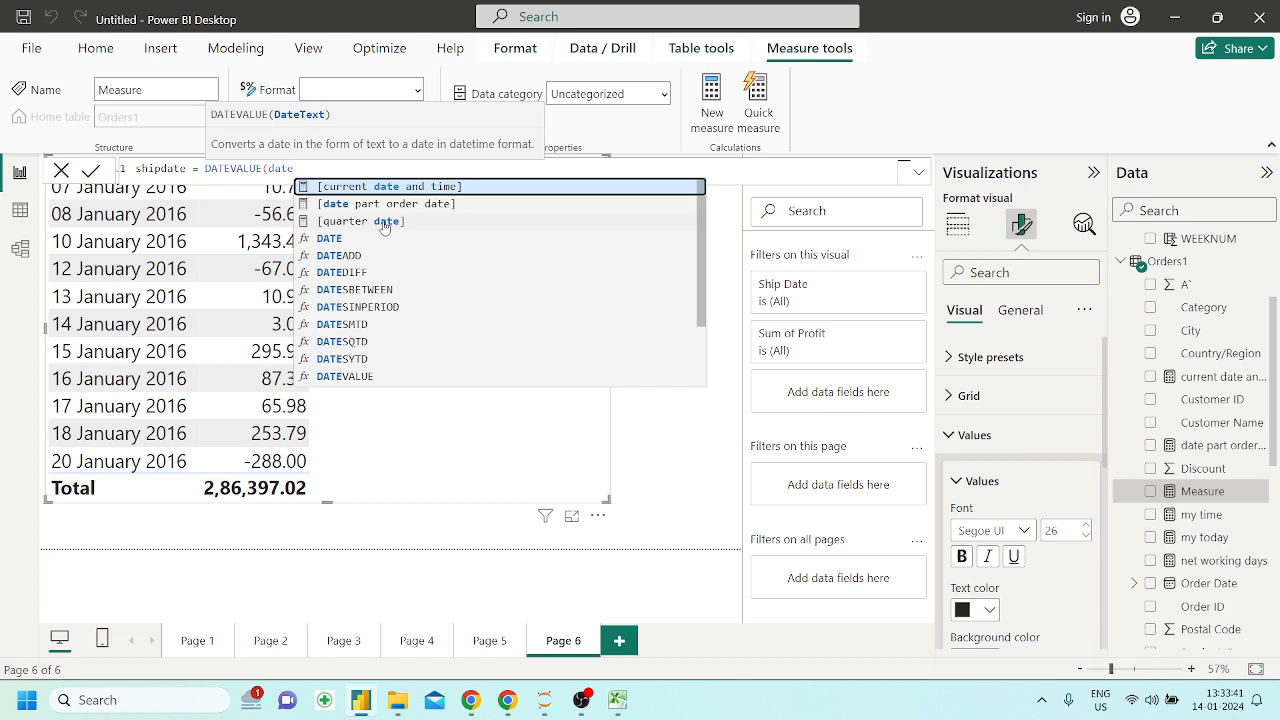
pyautogui.press('BackSpace')
pyautogui.press('BackSpace')
pyautogui.press('BackSpace')
pyautogui.press('BackSpace')
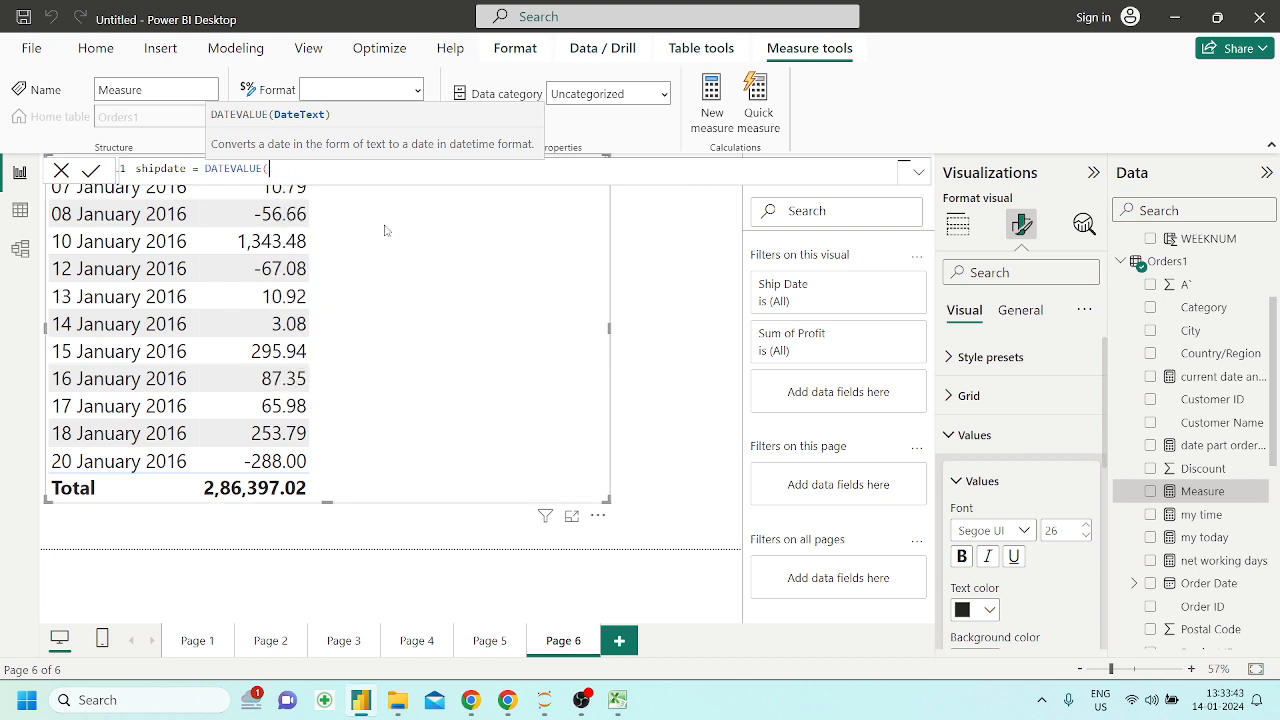
# Complete the measure as shipdate = DATEVALUE(Orders1[date part order date]) and commit it
pyautogui.write('order')
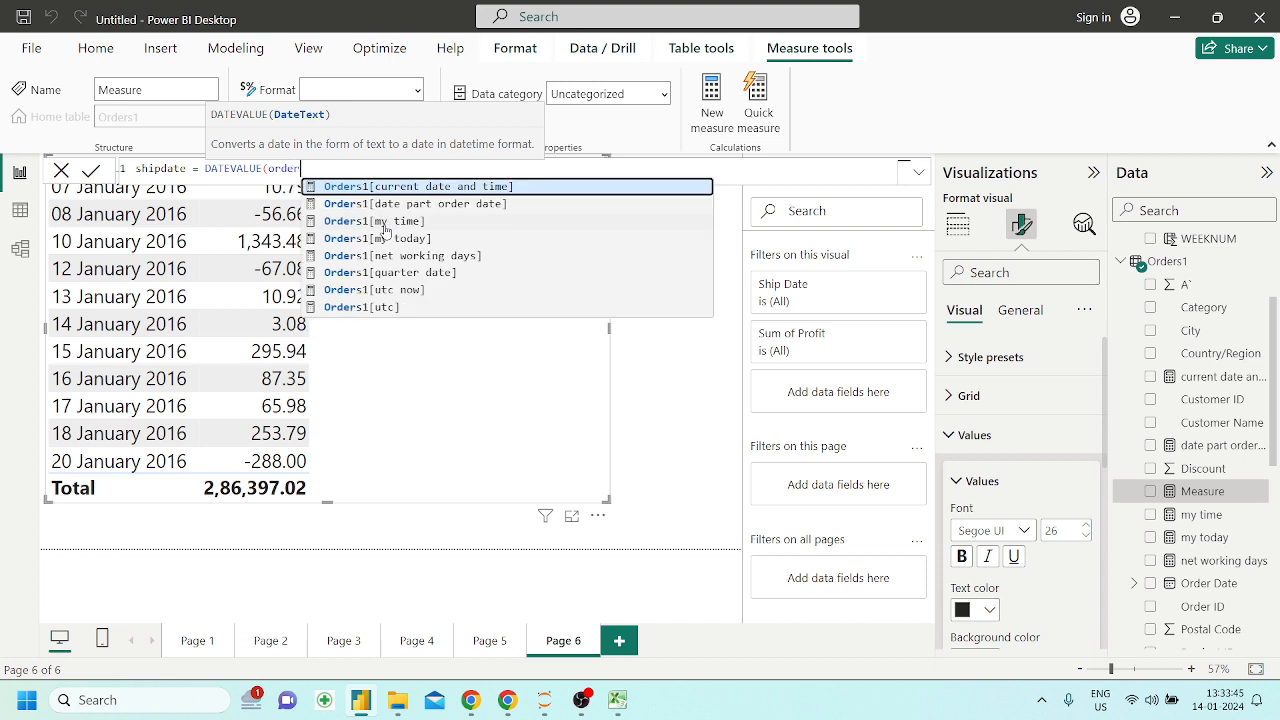
pyautogui.write('s1')
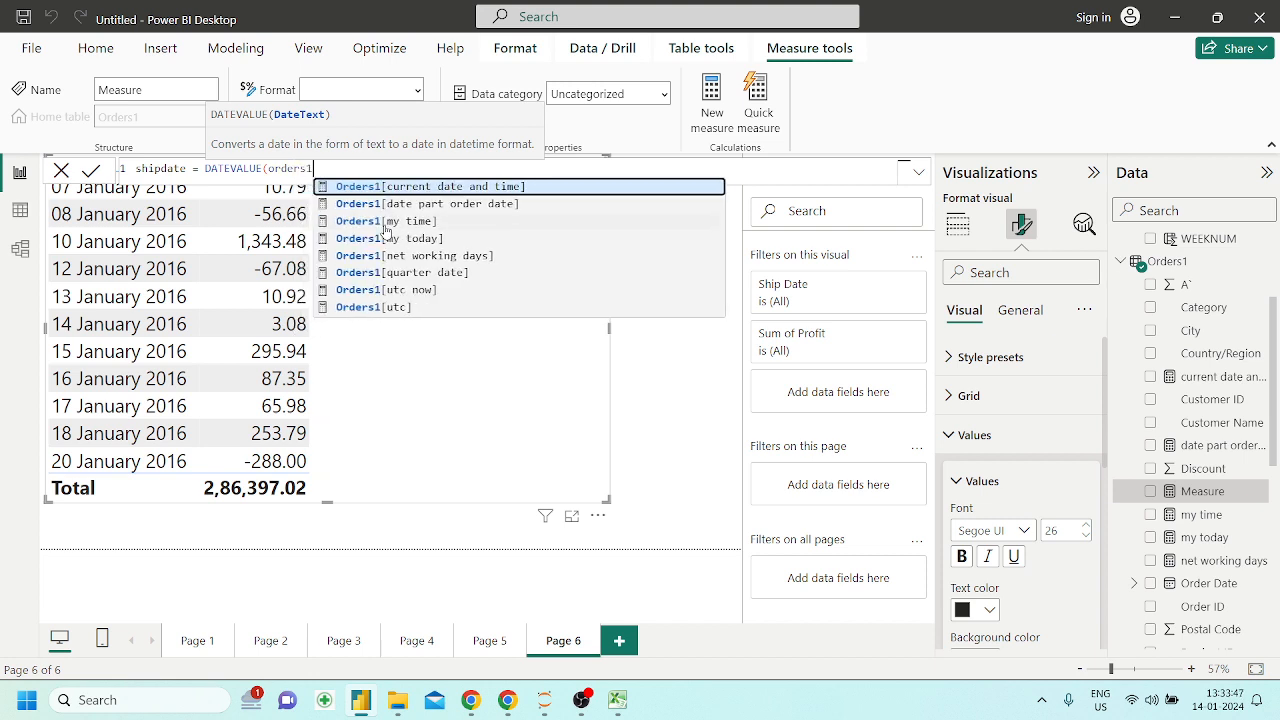
pyautogui.write('[')
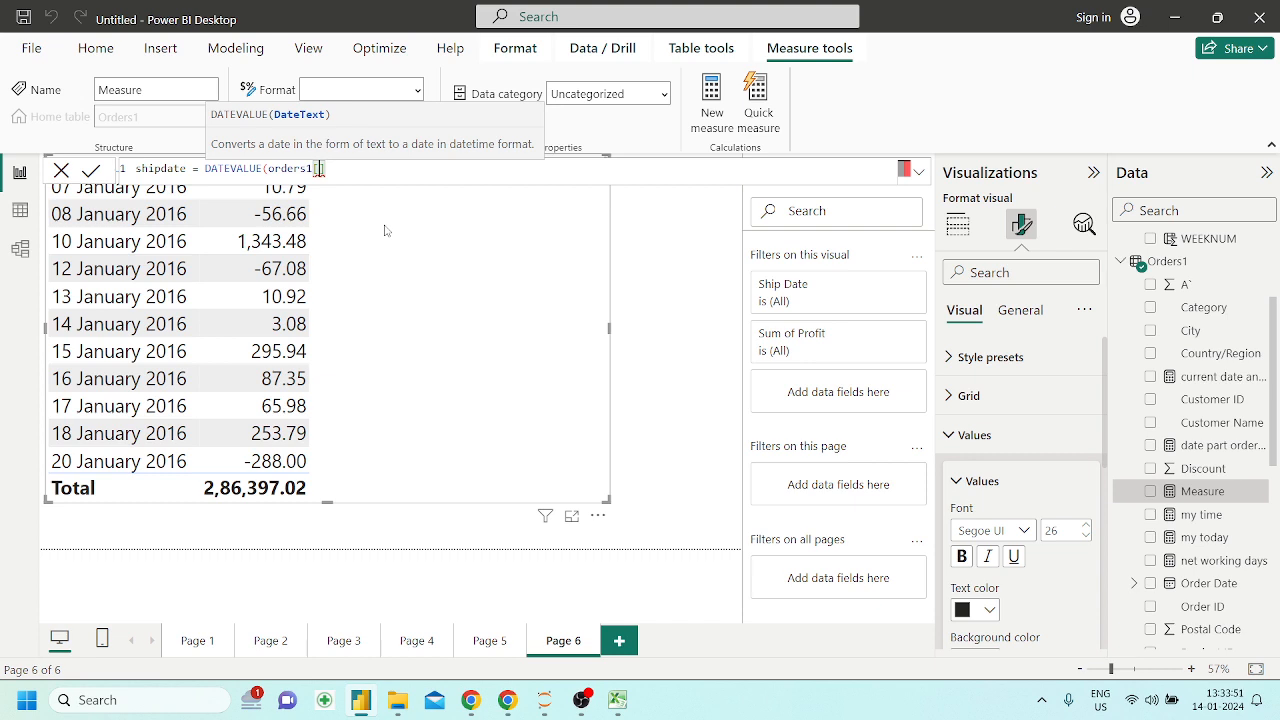
pyautogui.scroll(-3, 1232, 582)
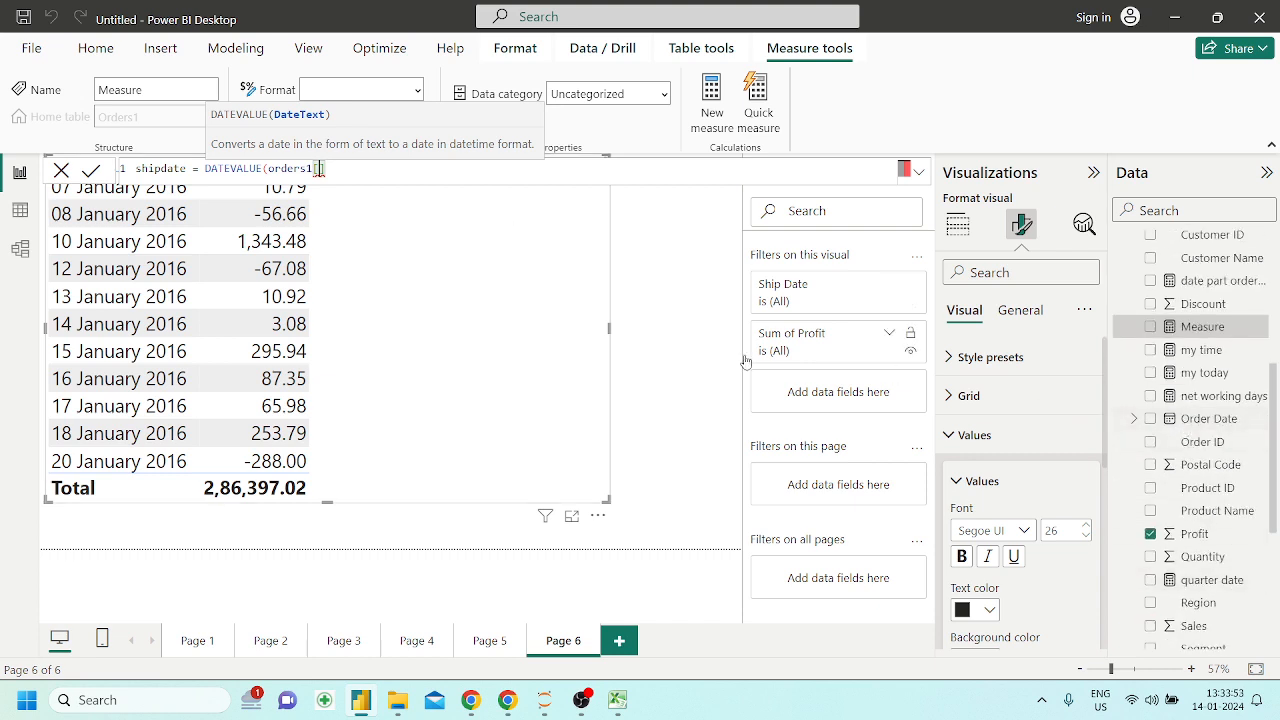
pyautogui.write('Order')
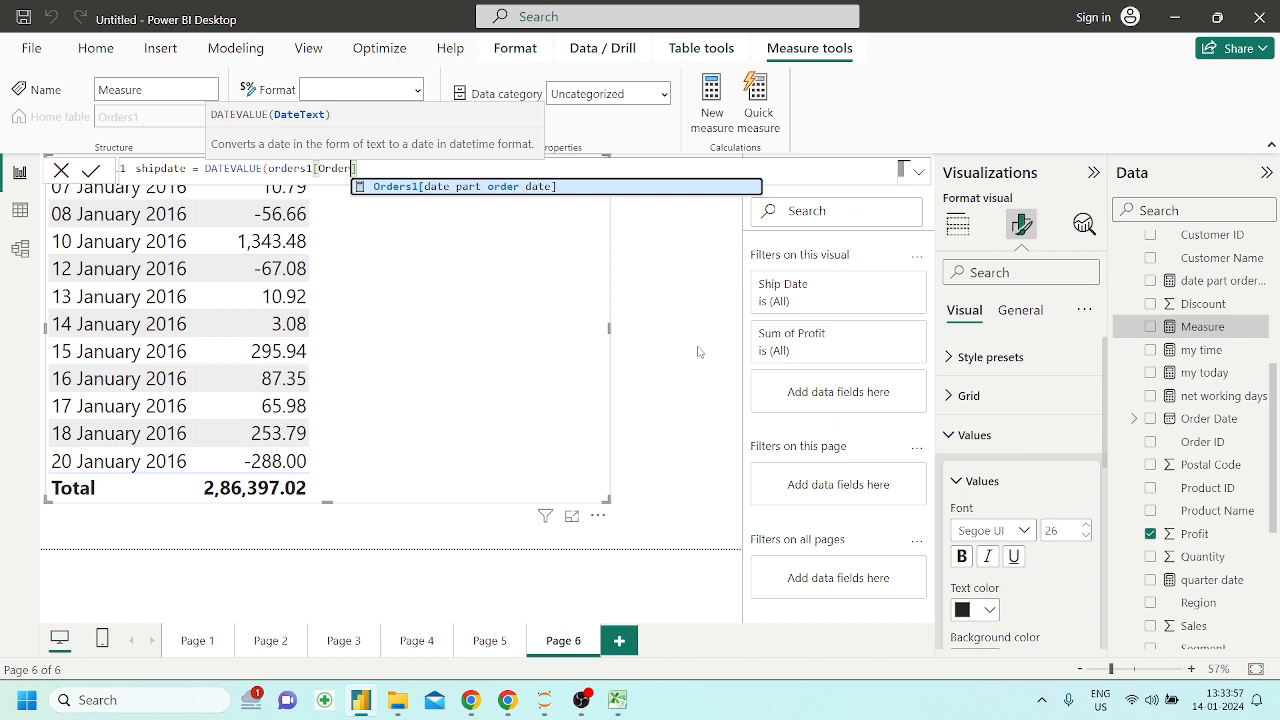
pyautogui.write(']')
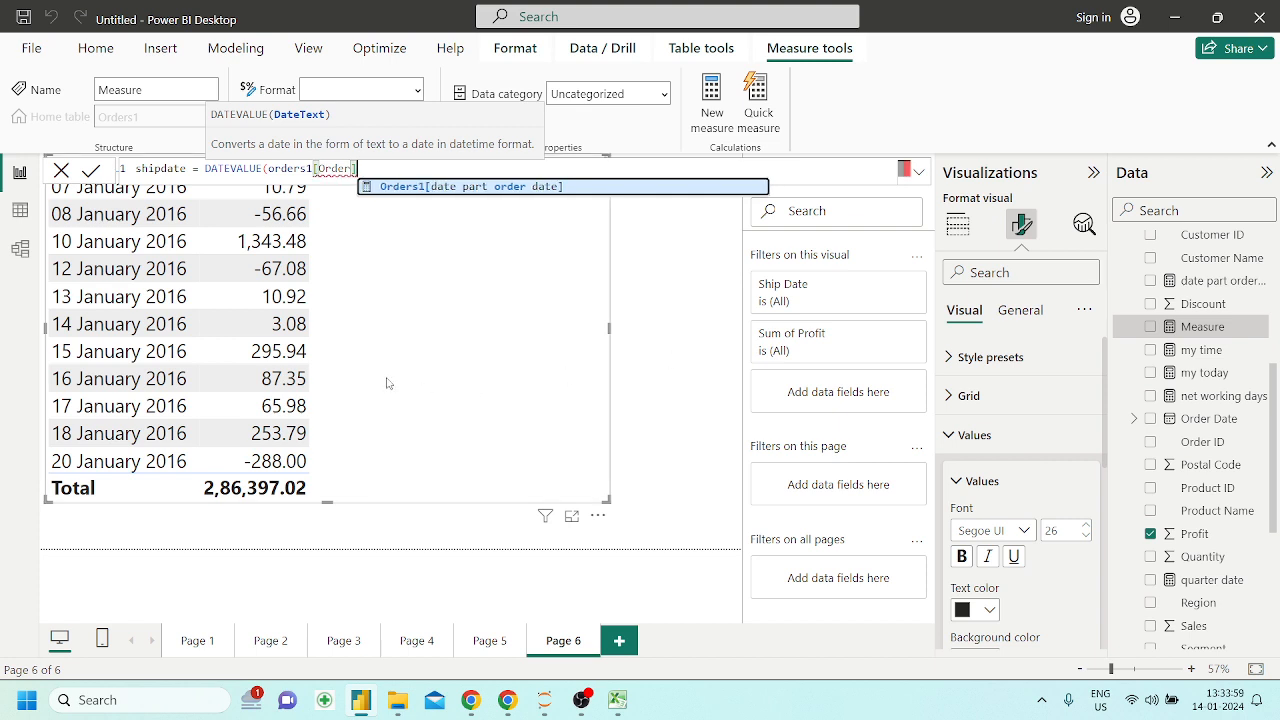
pyautogui.click(437, 187)
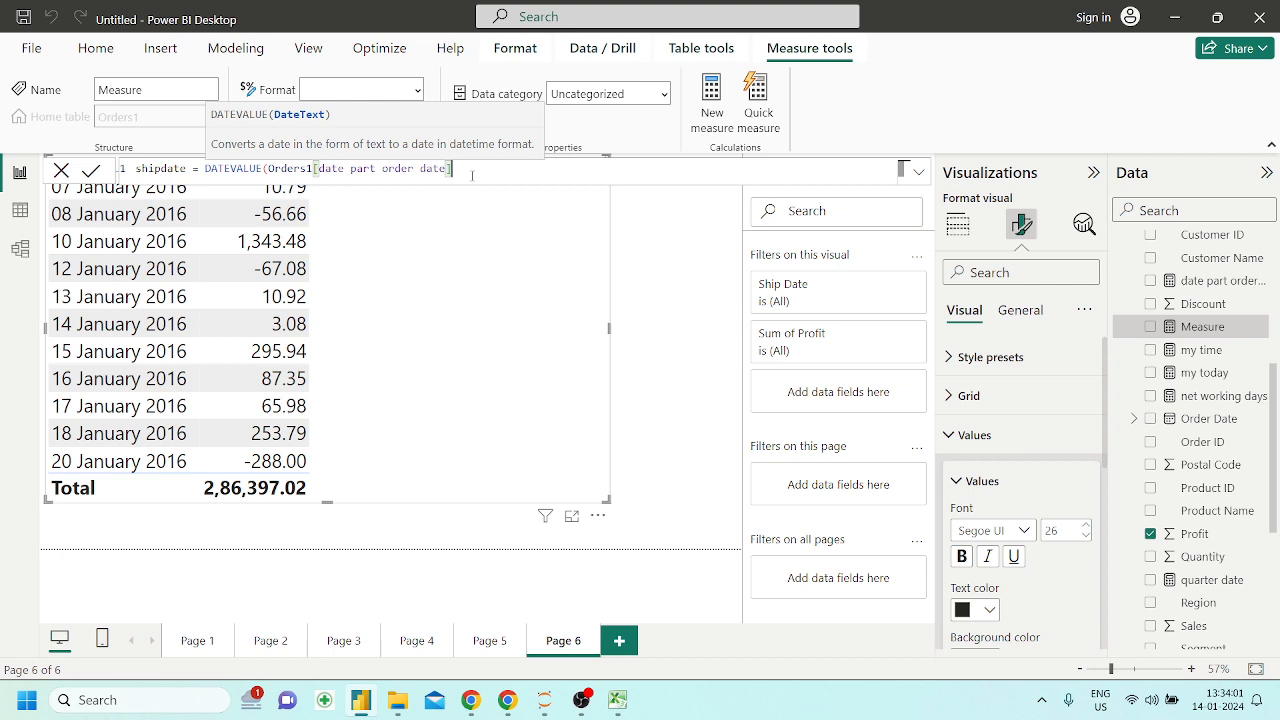
pyautogui.write(')')
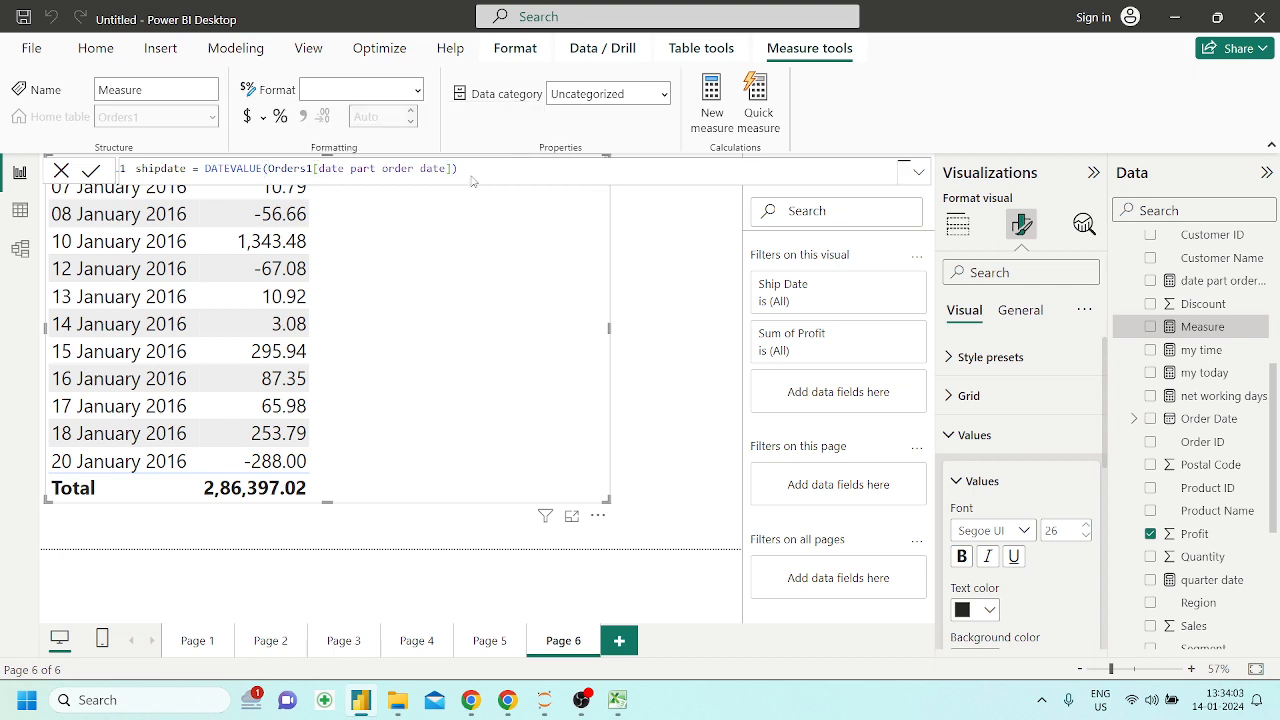
pyautogui.press('Return')
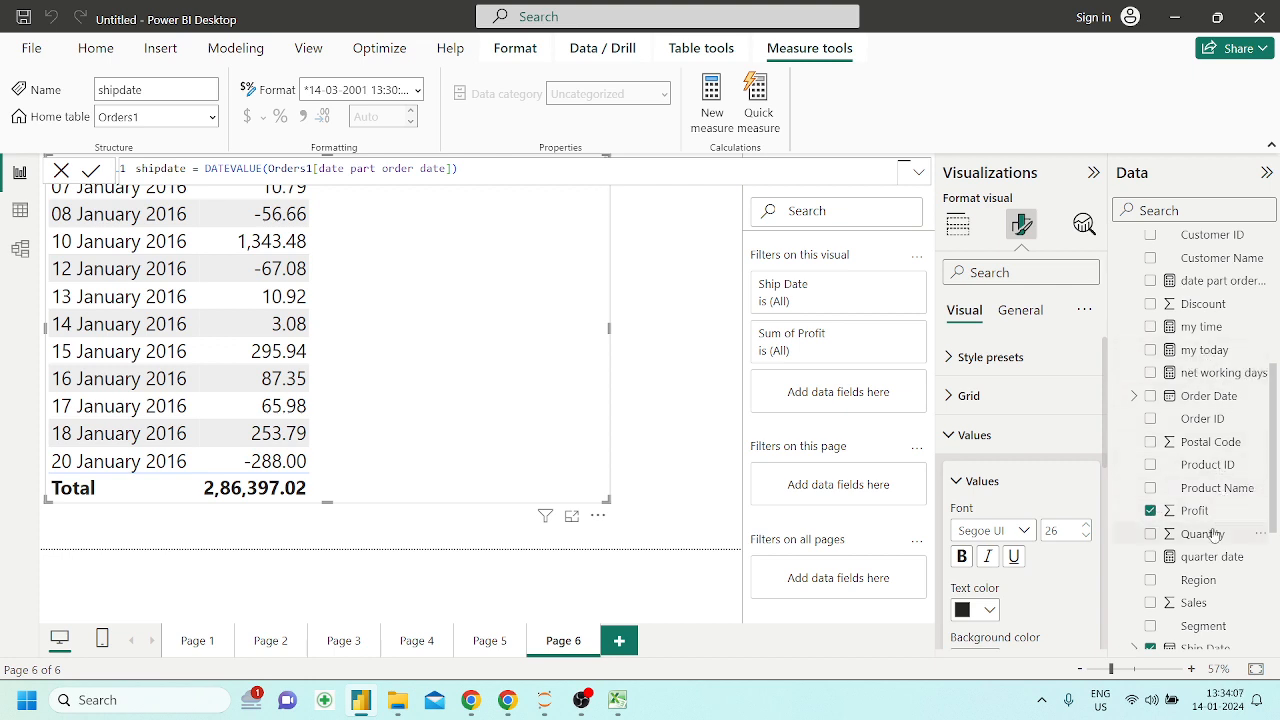
# Add the shipdate measure to the table visual showing Ship Date and Sum of Profit
pyautogui.scroll(-5, 1211, 529)
pyautogui.moveTo(1216, 427); pyautogui.dragTo(485, 318)
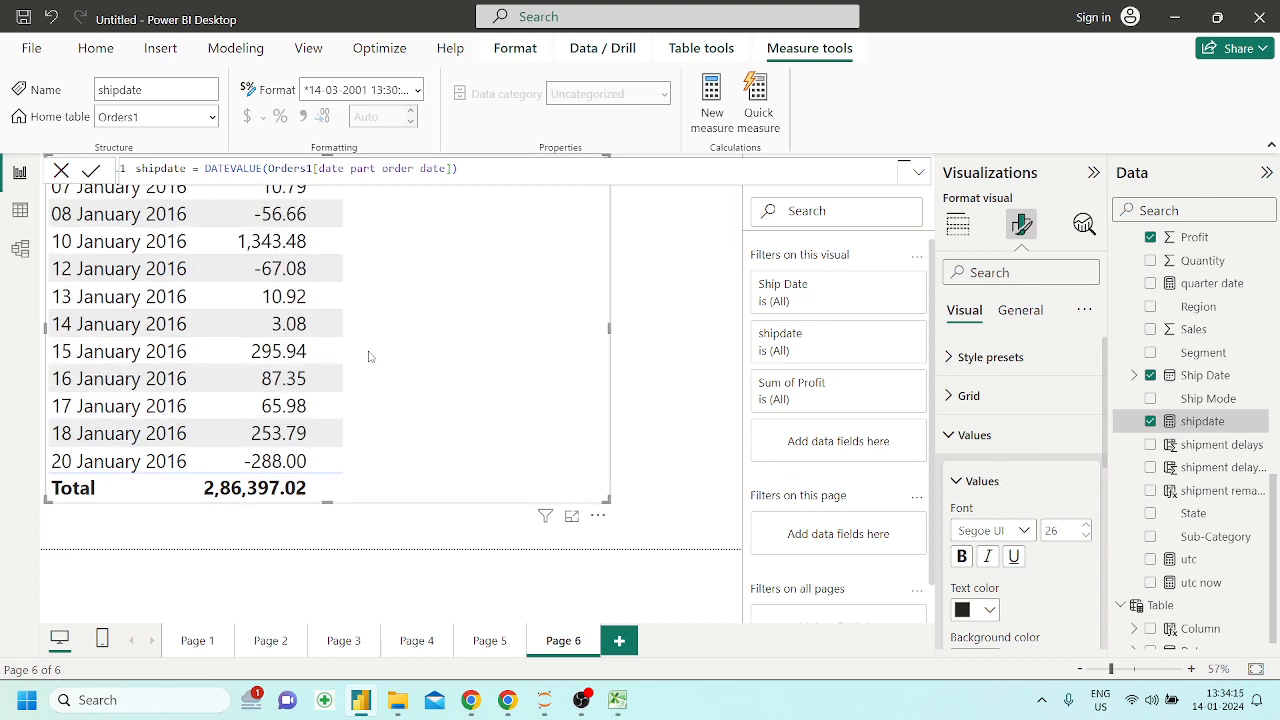
pyautogui.click(683, 366)
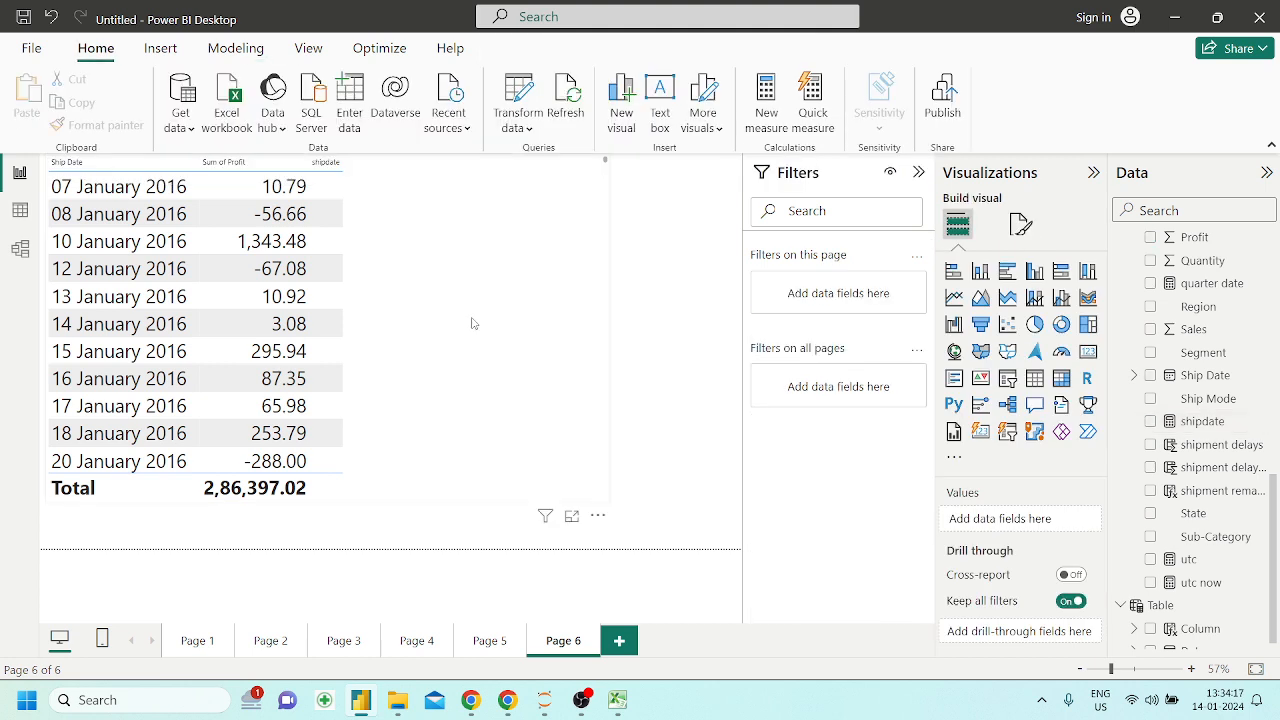
# Check which field options are offered for shipdate in the table visual, without applying any
pyautogui.click(473, 323)
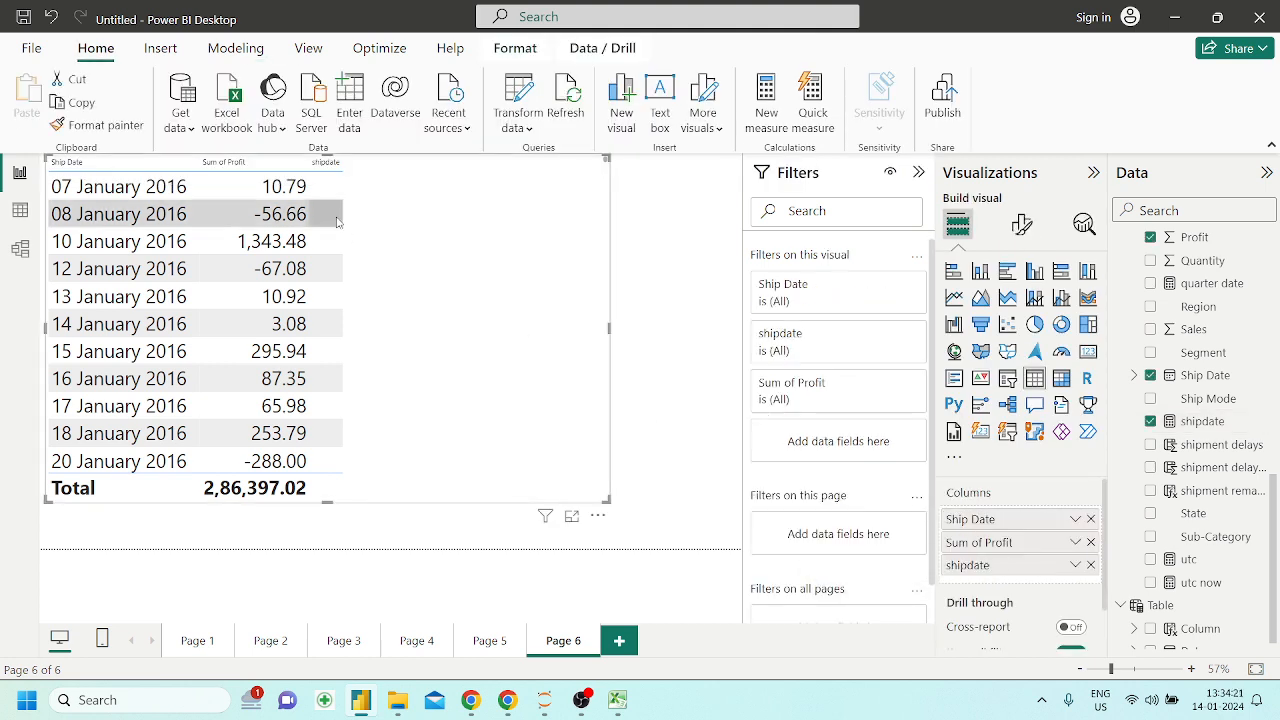
pyautogui.click(1075, 566)
pyautogui.moveTo(1130, 514)
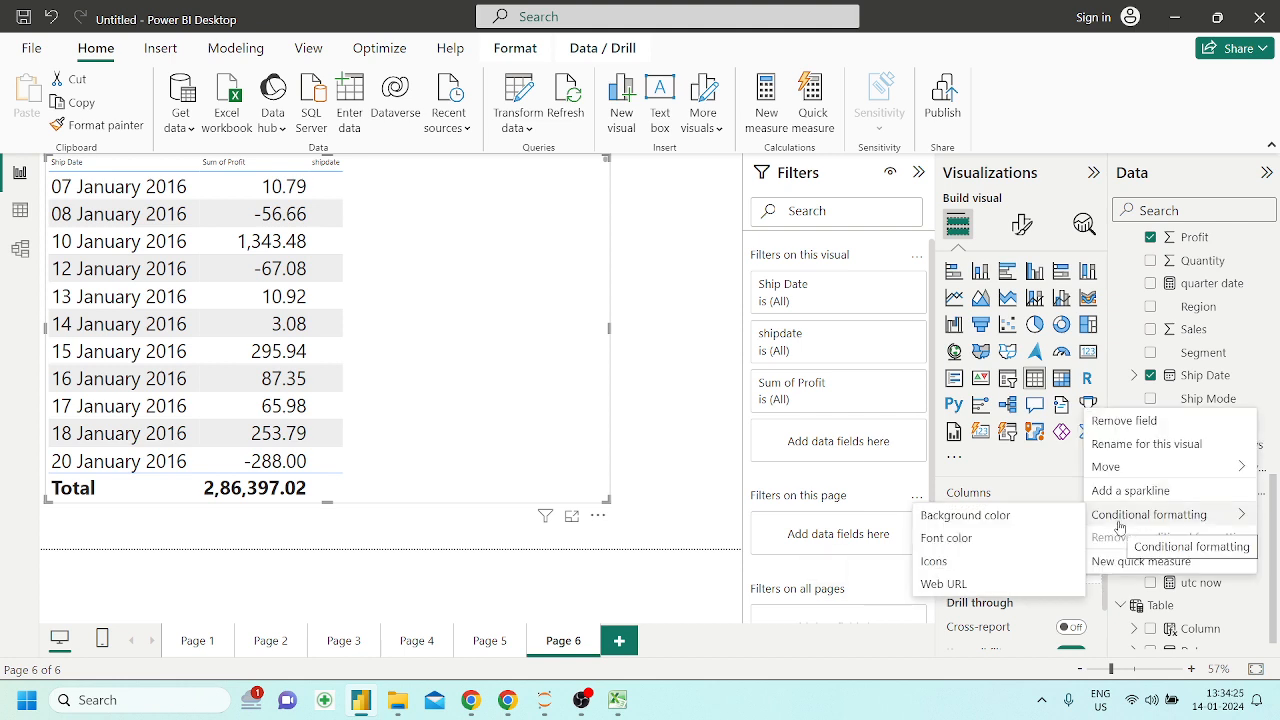
pyautogui.click(524, 358)
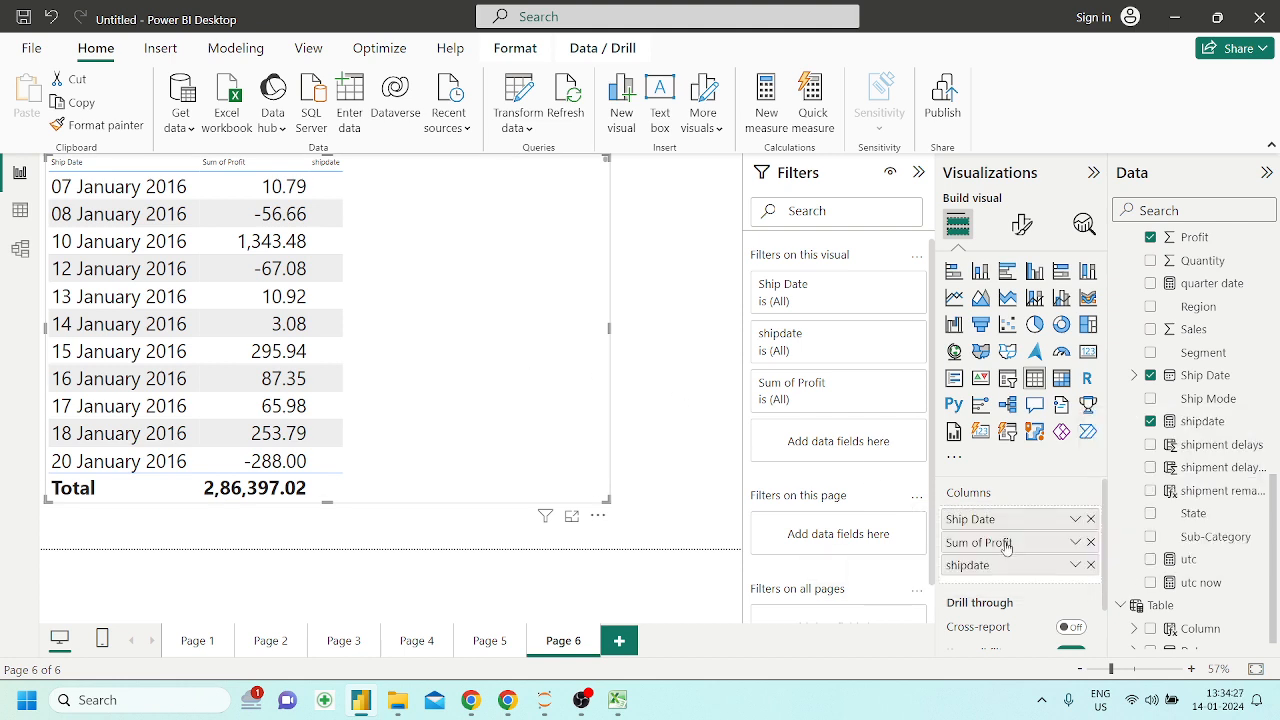
pyautogui.click(655, 342)
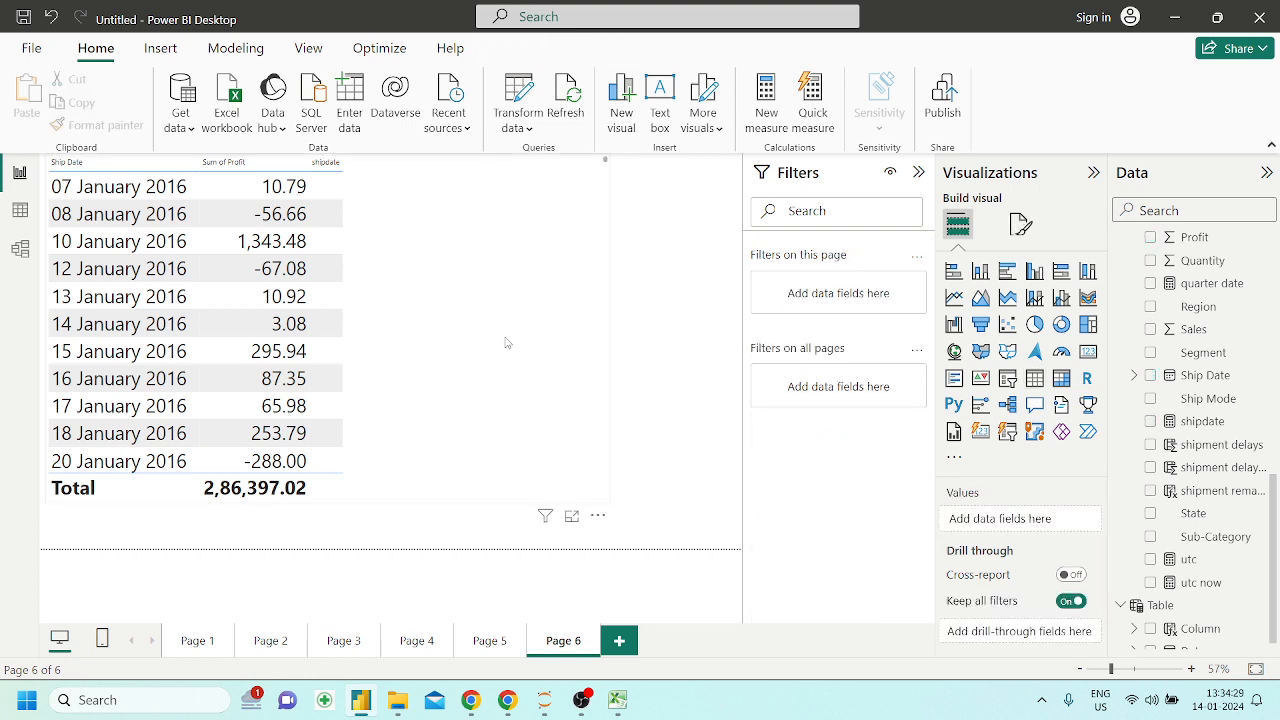
# Narrow the table visual from its outer edge to free canvas space beside it
pyautogui.click(506, 341)
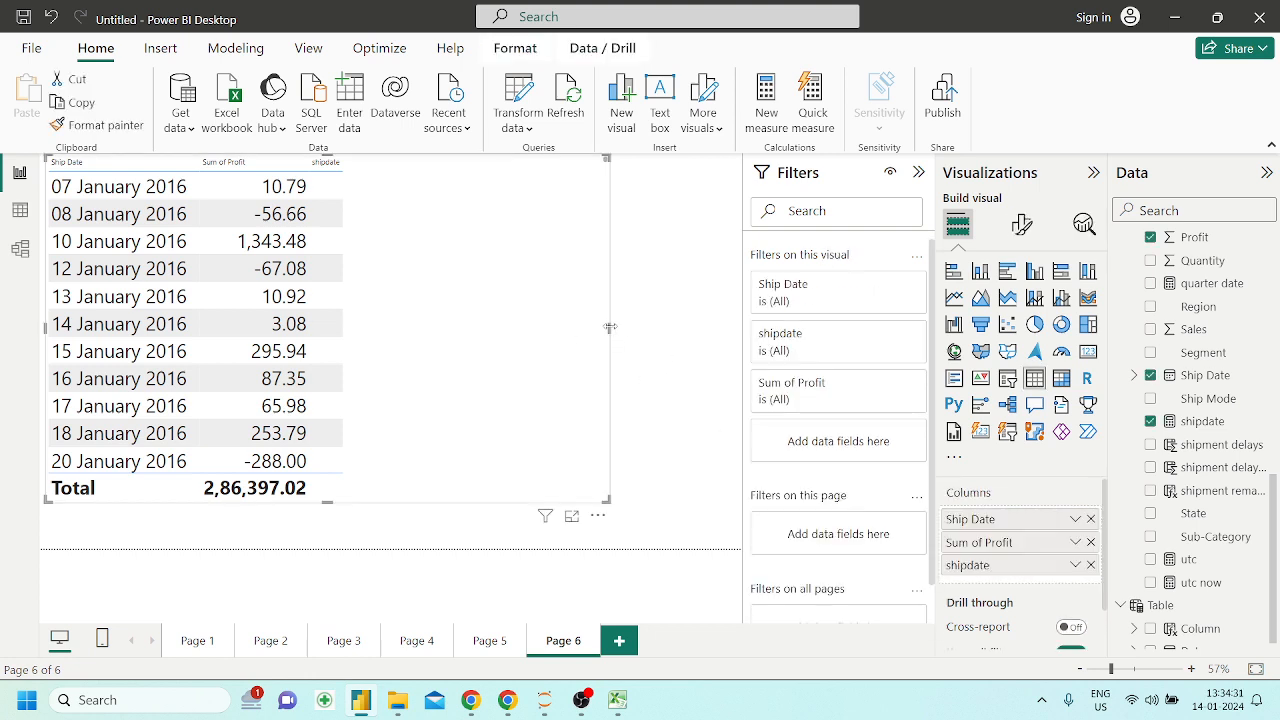
pyautogui.moveTo(609, 328); pyautogui.dragTo(420, 330)
pyautogui.click(523, 314)
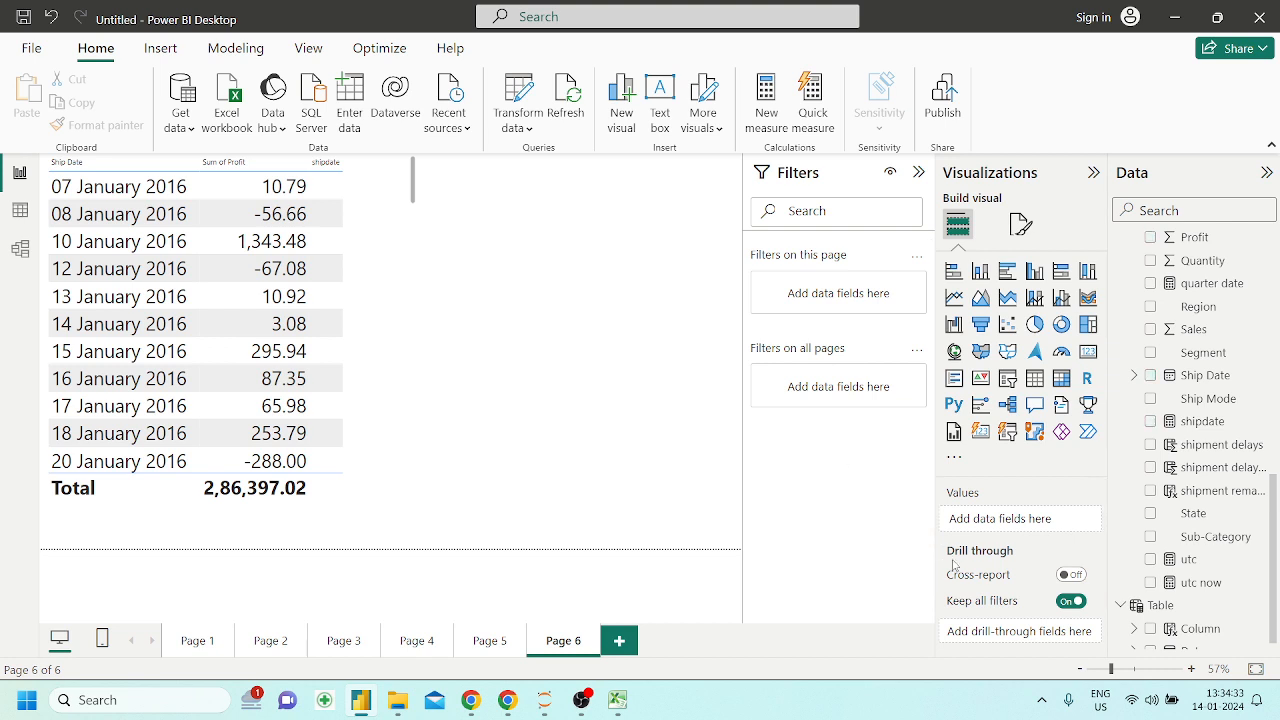
# Place the shipdate measure in a separate visual beside the table and try it as a card
pyautogui.moveTo(1211, 422); pyautogui.dragTo(589, 348)
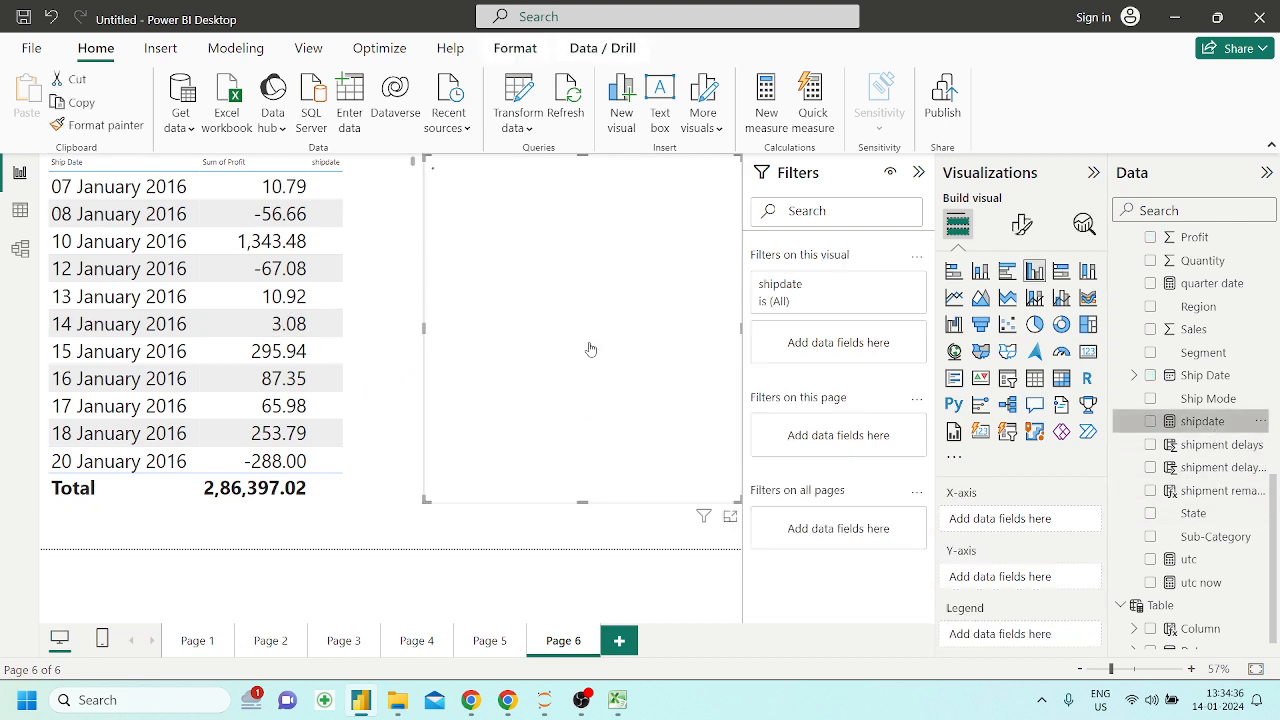
pyautogui.click(1088, 350)
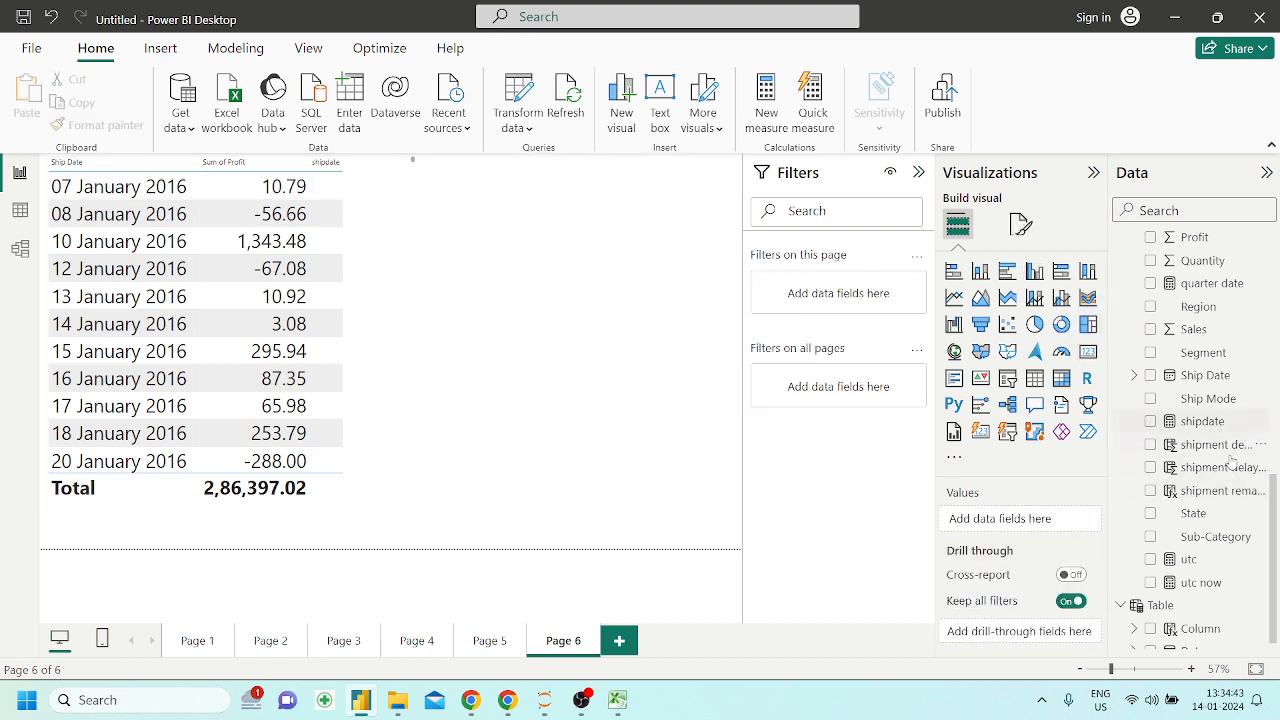
# Try the date part order date measure as a card beside the table visual, and remove that card
pyautogui.scroll(-1, 1229, 492)
pyautogui.scroll(5, 1229, 495)
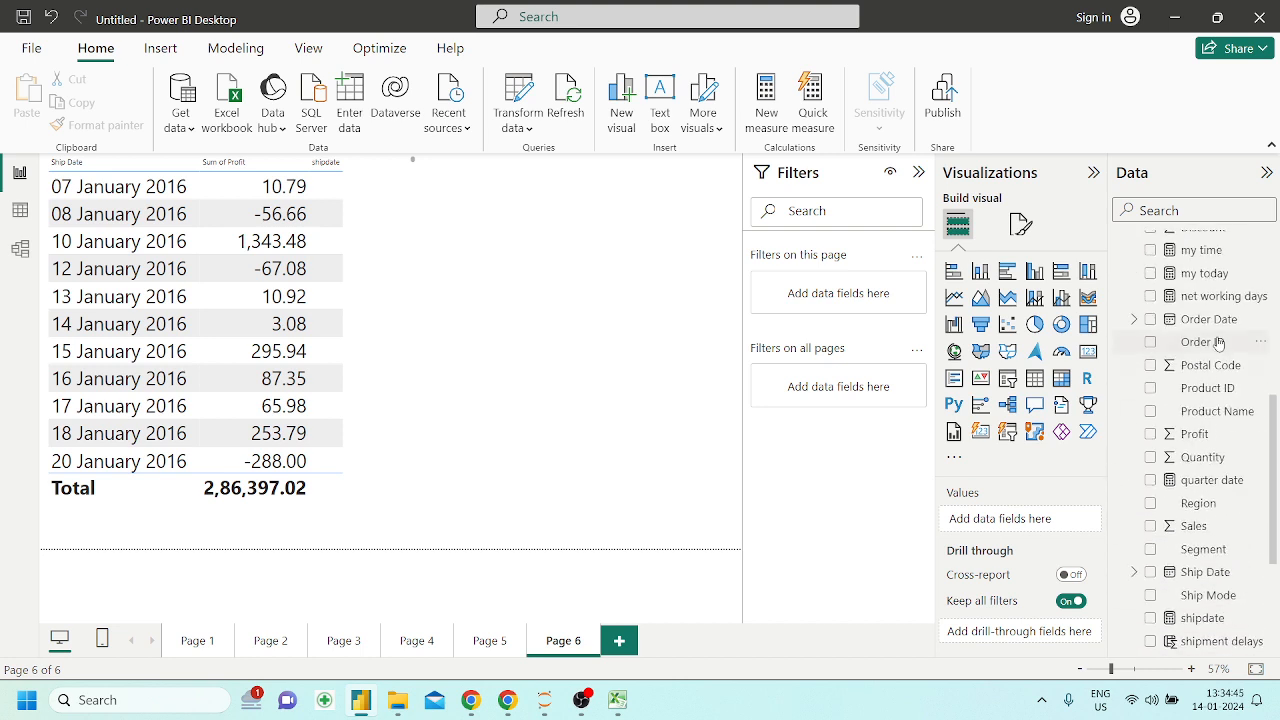
pyautogui.scroll(-3, 1230, 495)
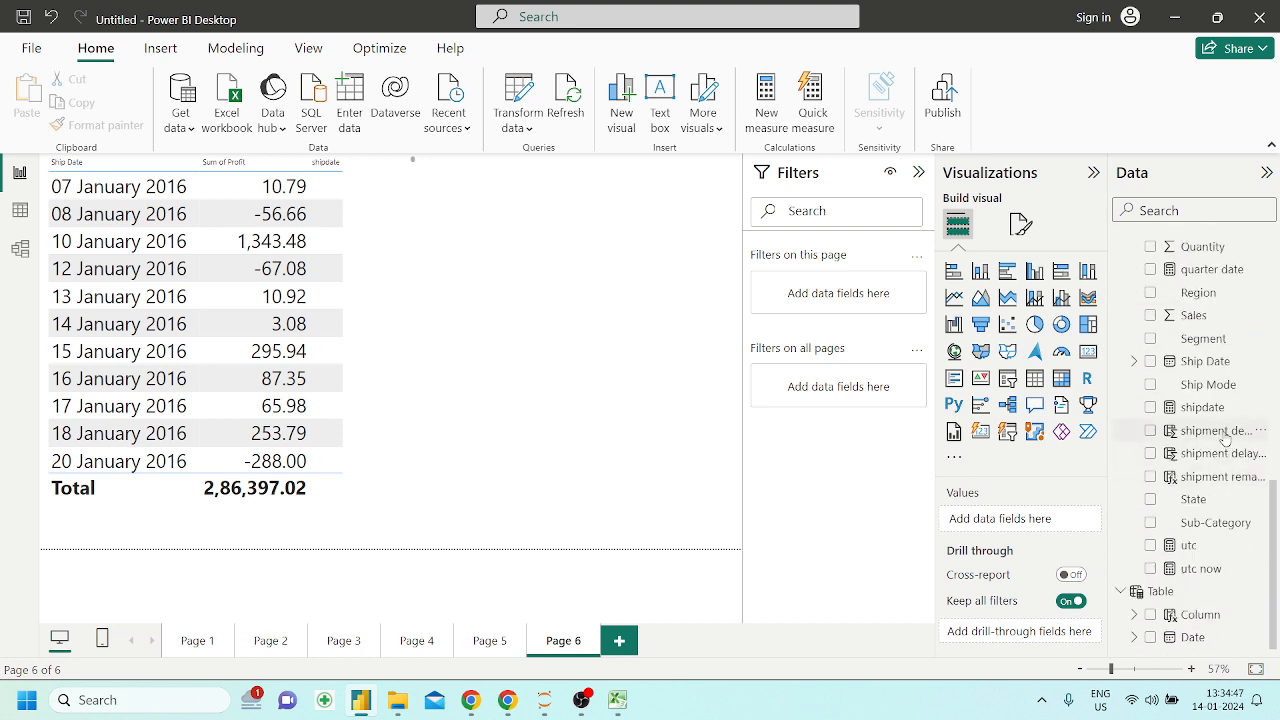
pyautogui.scroll(1, 1207, 410)
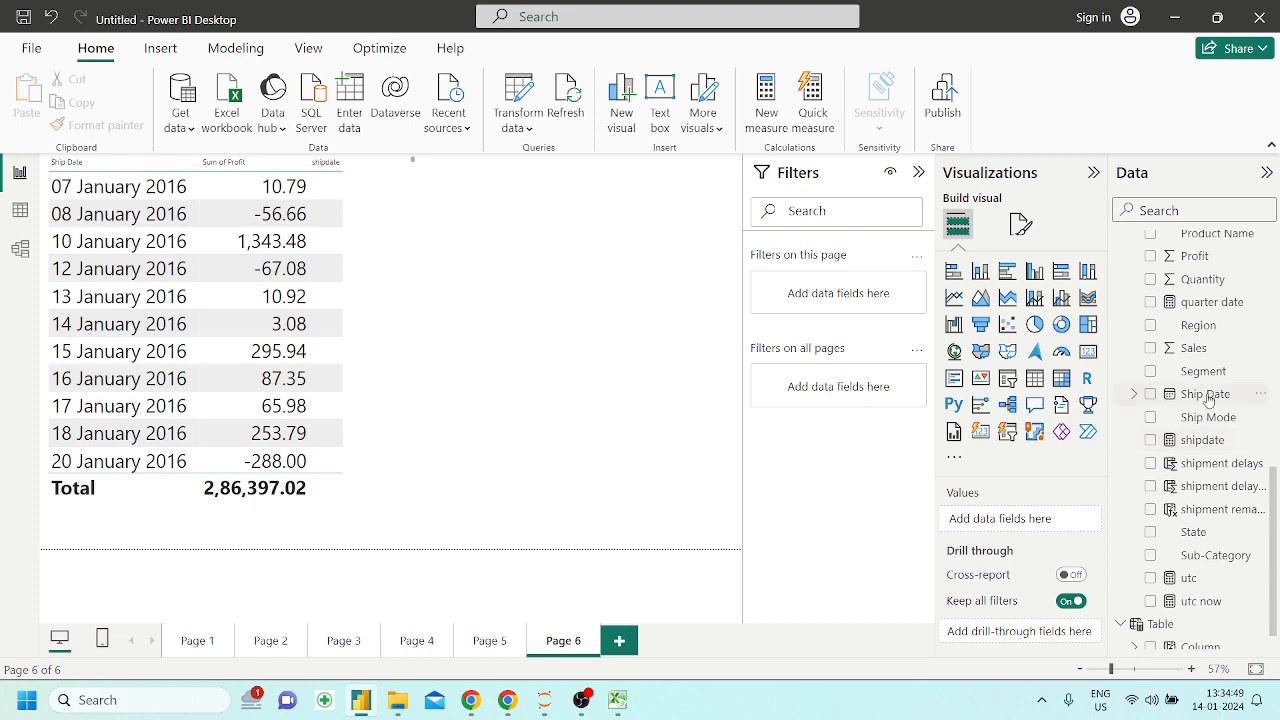
pyautogui.scroll(1, 1219, 368)
pyautogui.scroll(5, 1221, 357)
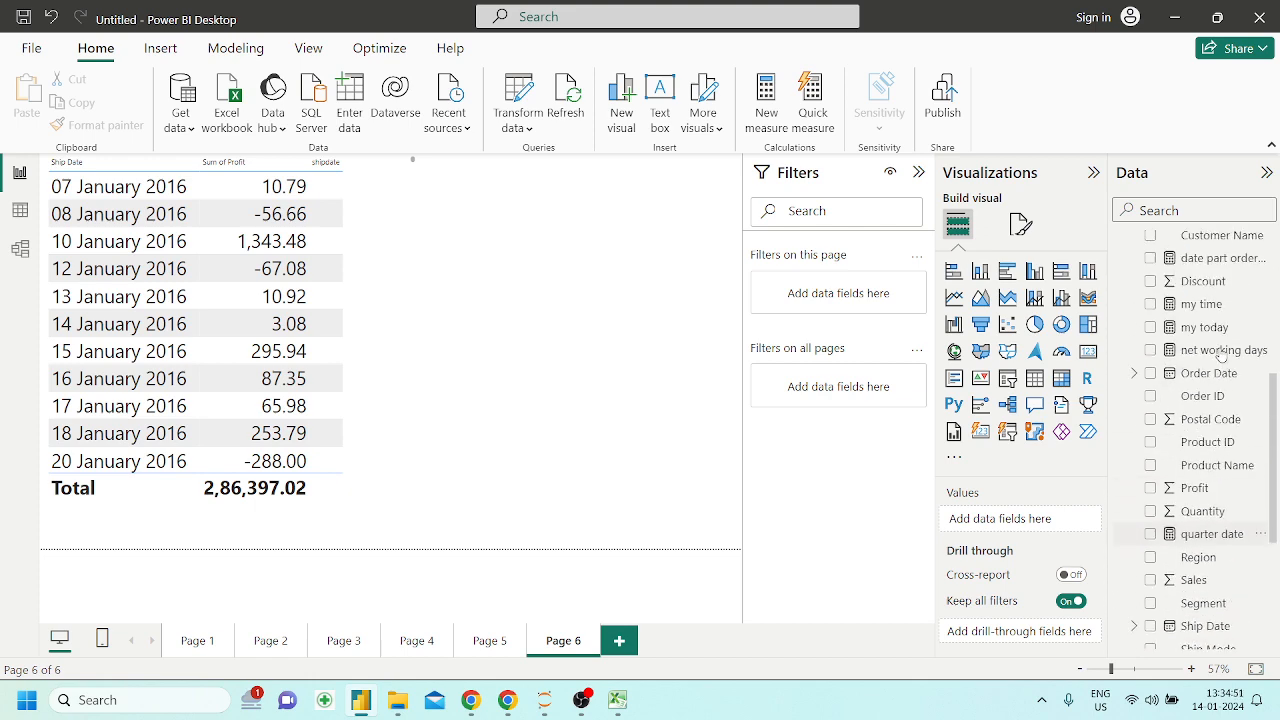
pyautogui.scroll(2, 1221, 406)
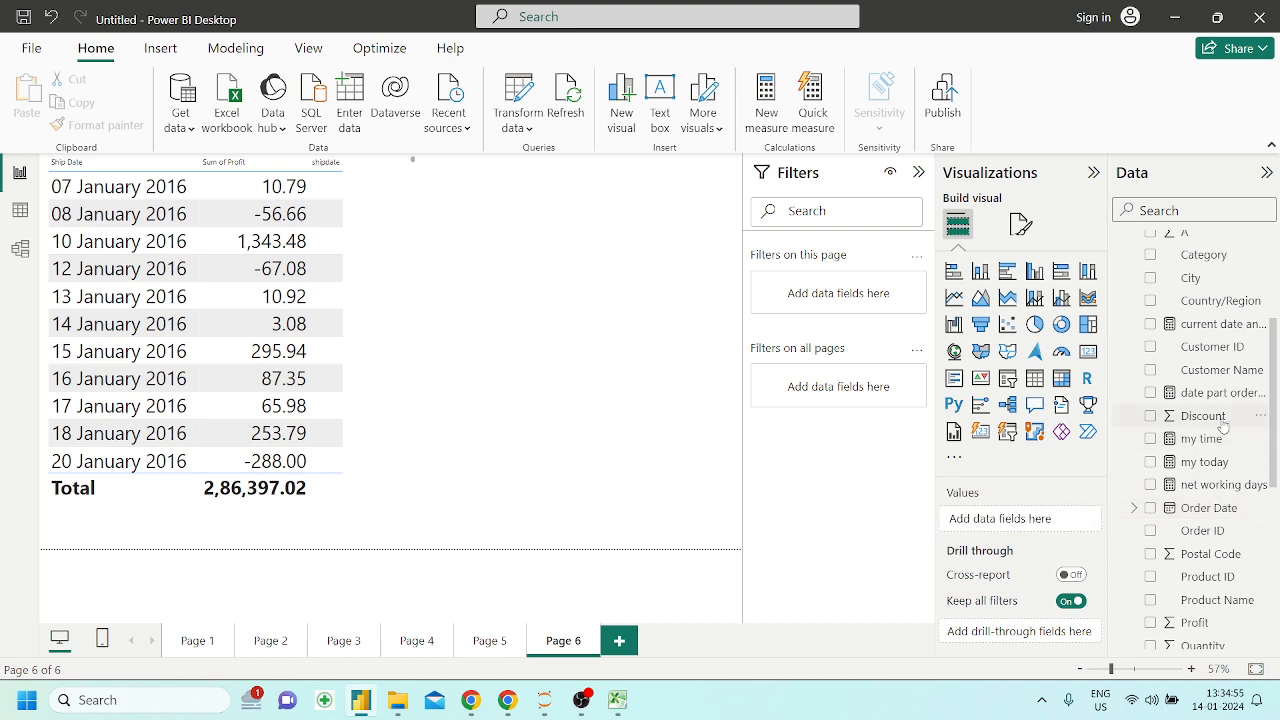
pyautogui.moveTo(1215, 392); pyautogui.dragTo(555, 307)
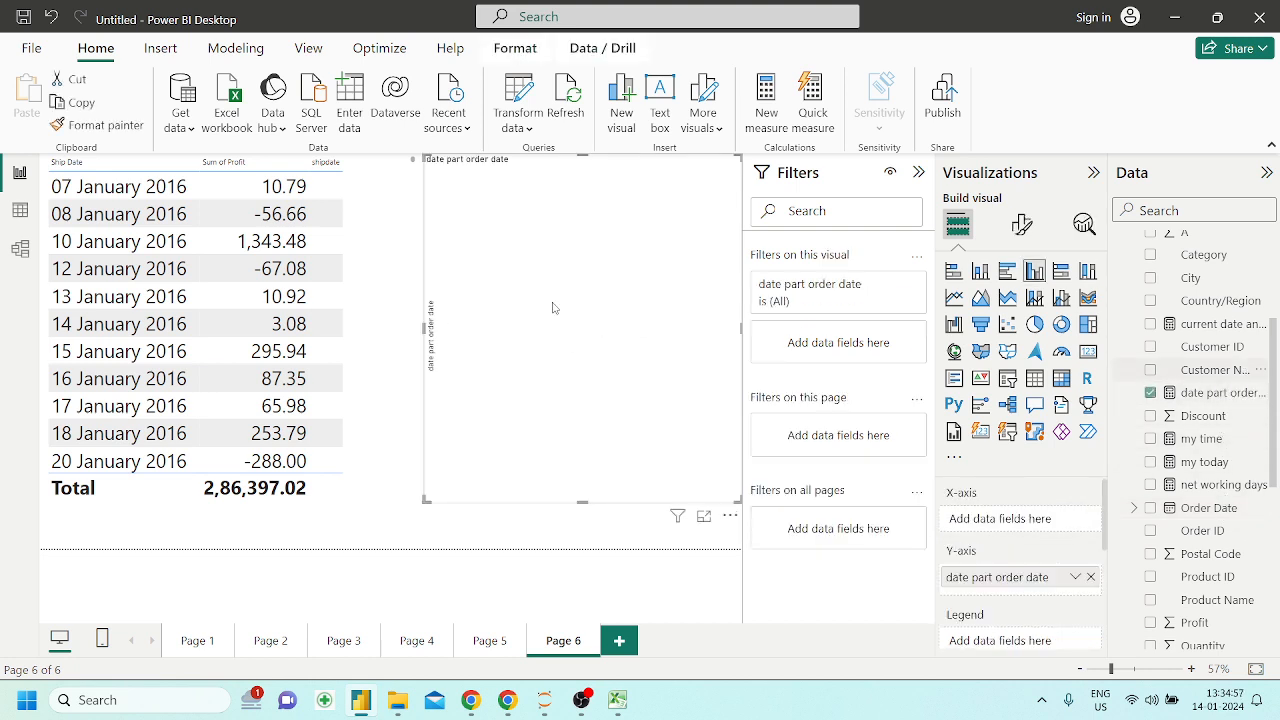
pyautogui.click(1088, 352)
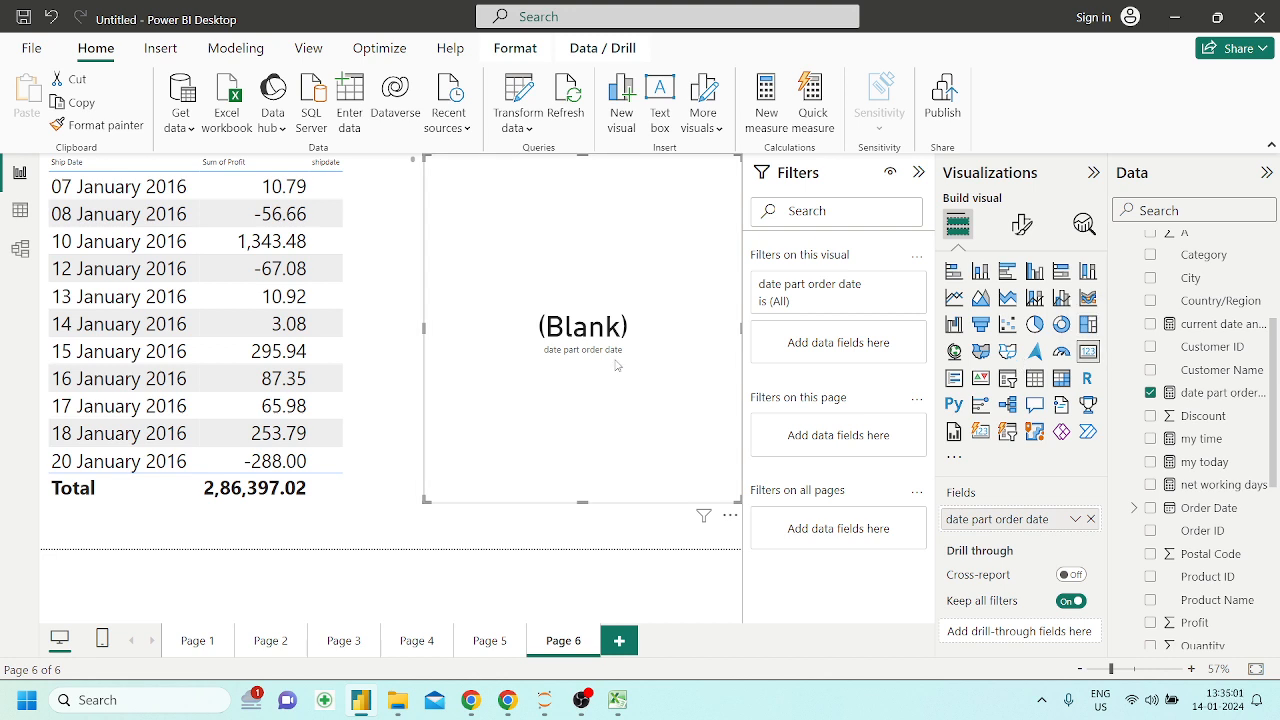
pyautogui.press('Delete')
# Delete the date part order date measure from the model and remove the table visual from Page 6
pyautogui.click(1228, 392)
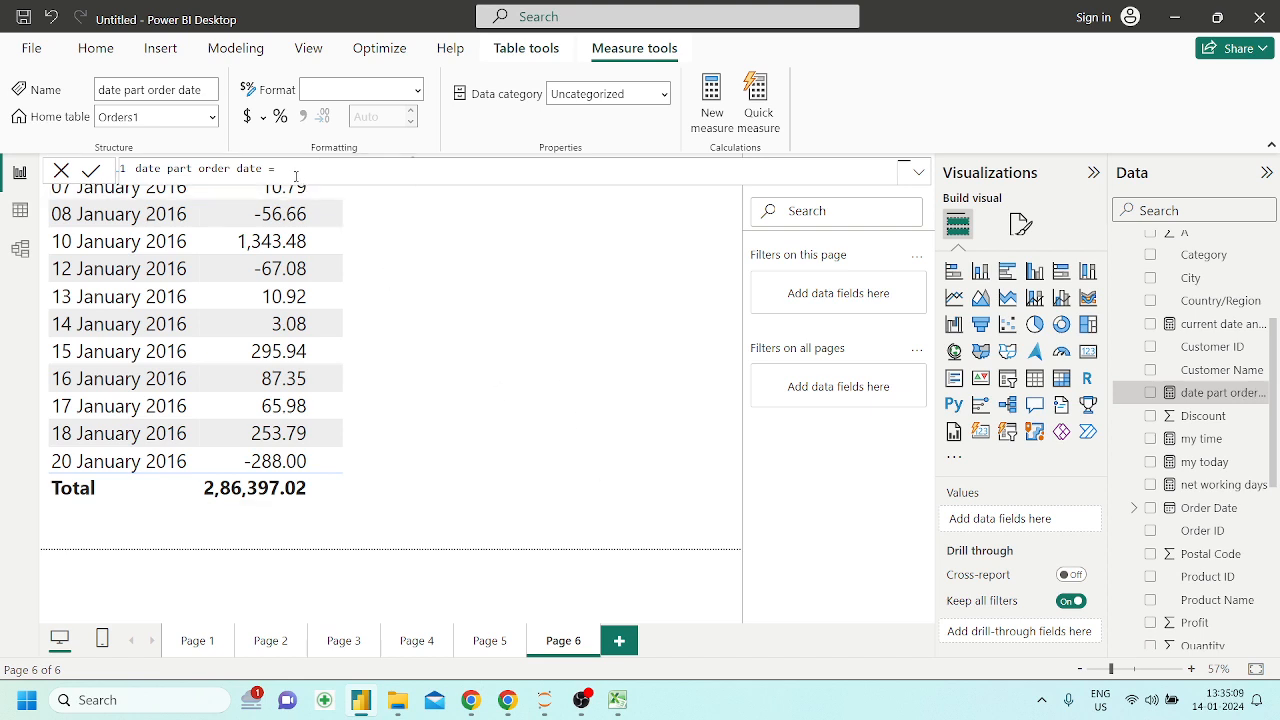
pyautogui.tripleClick(240, 169)
pyautogui.press('BackSpace')
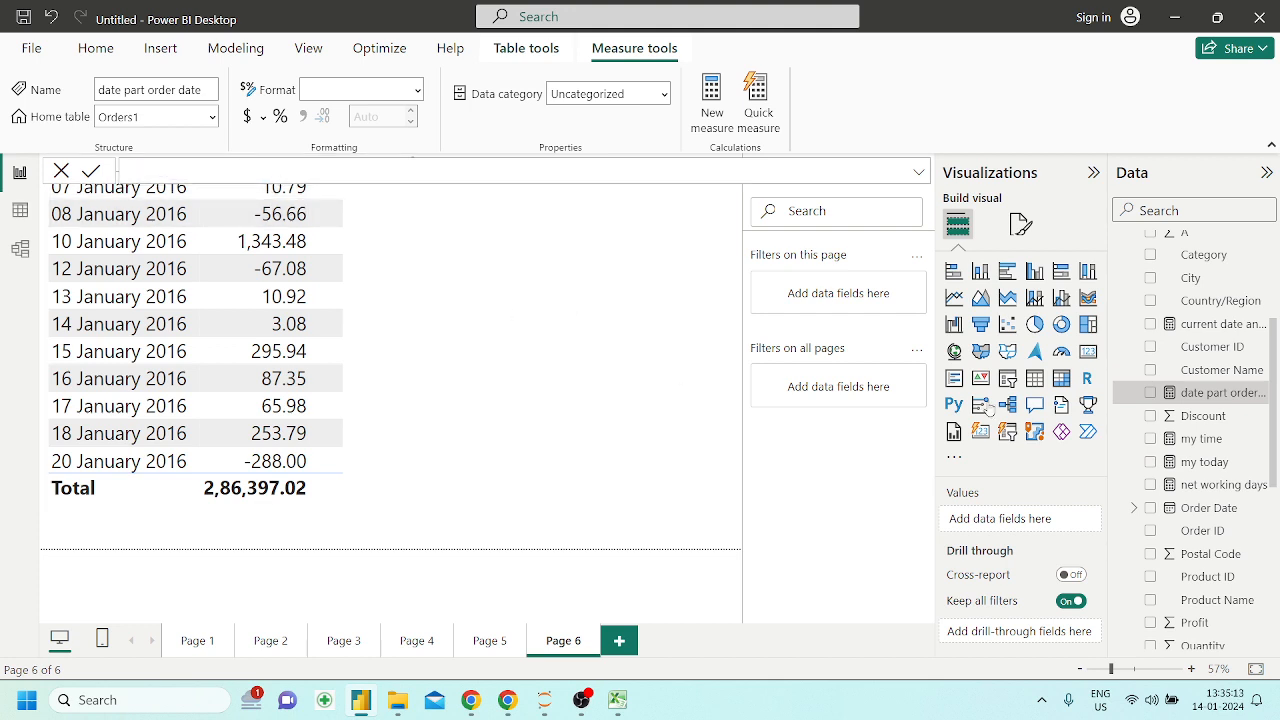
pyautogui.click(1258, 392)
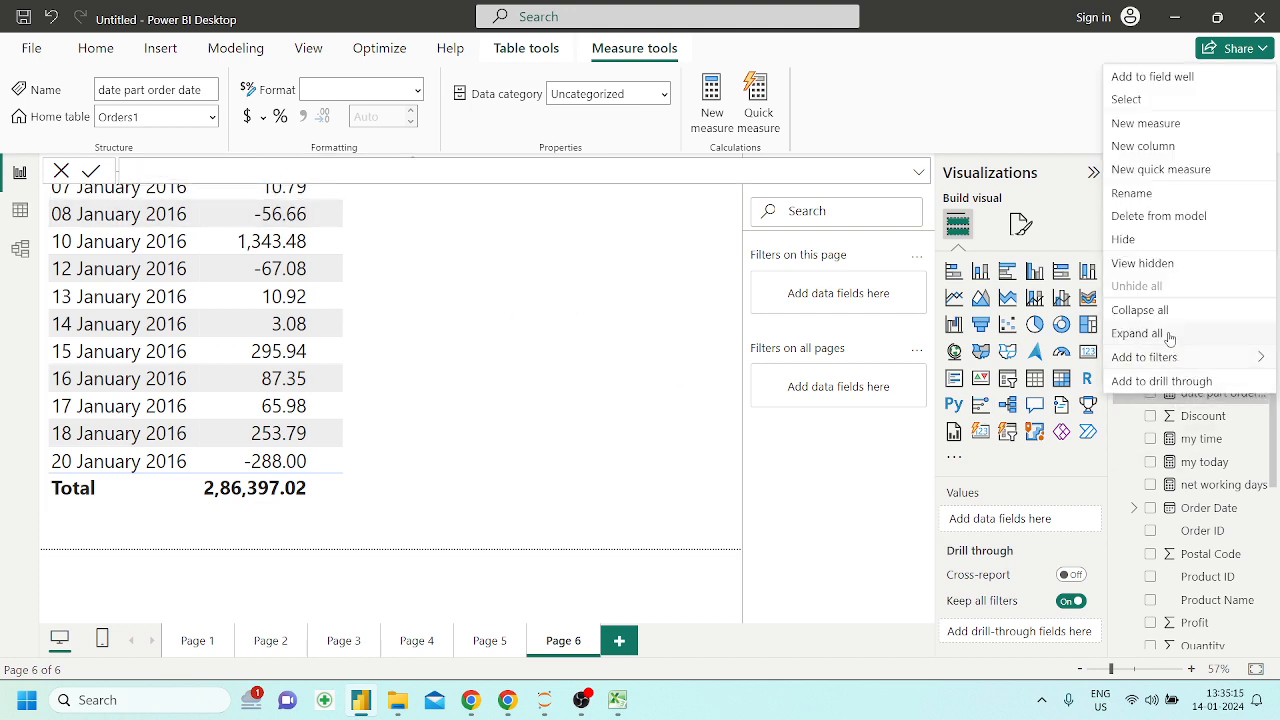
pyautogui.click(1140, 216)
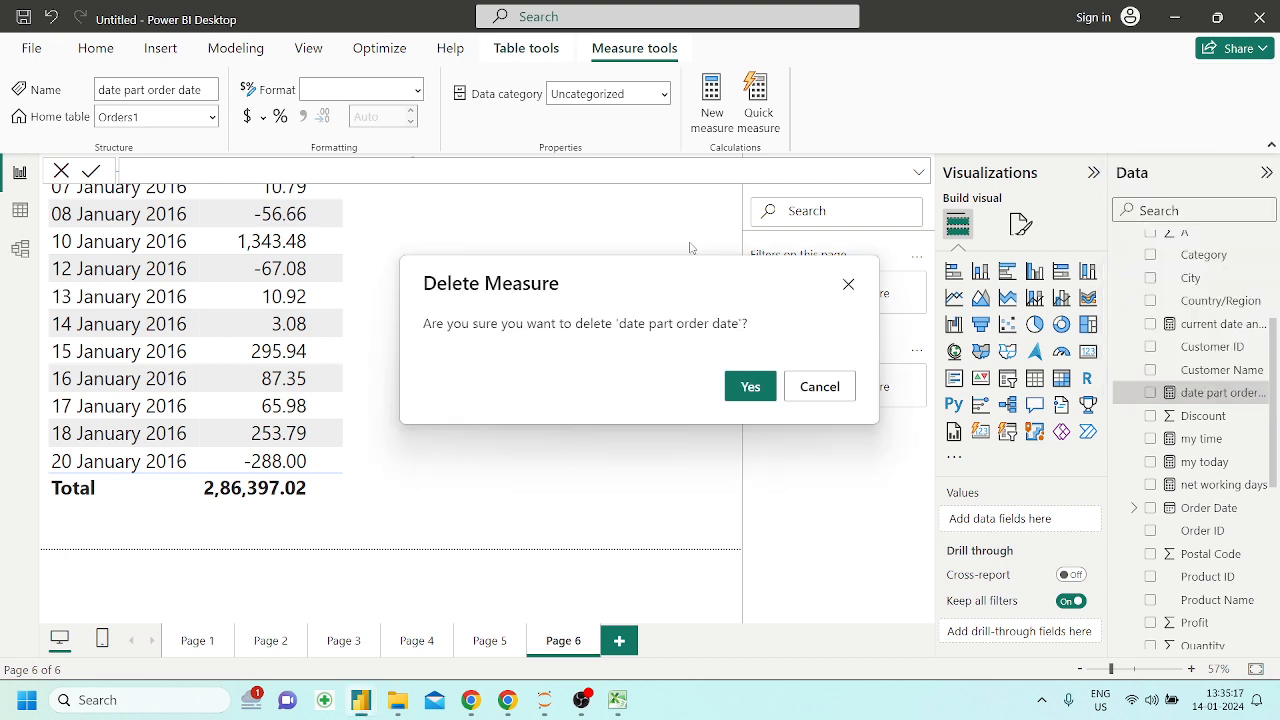
pyautogui.click(751, 387)
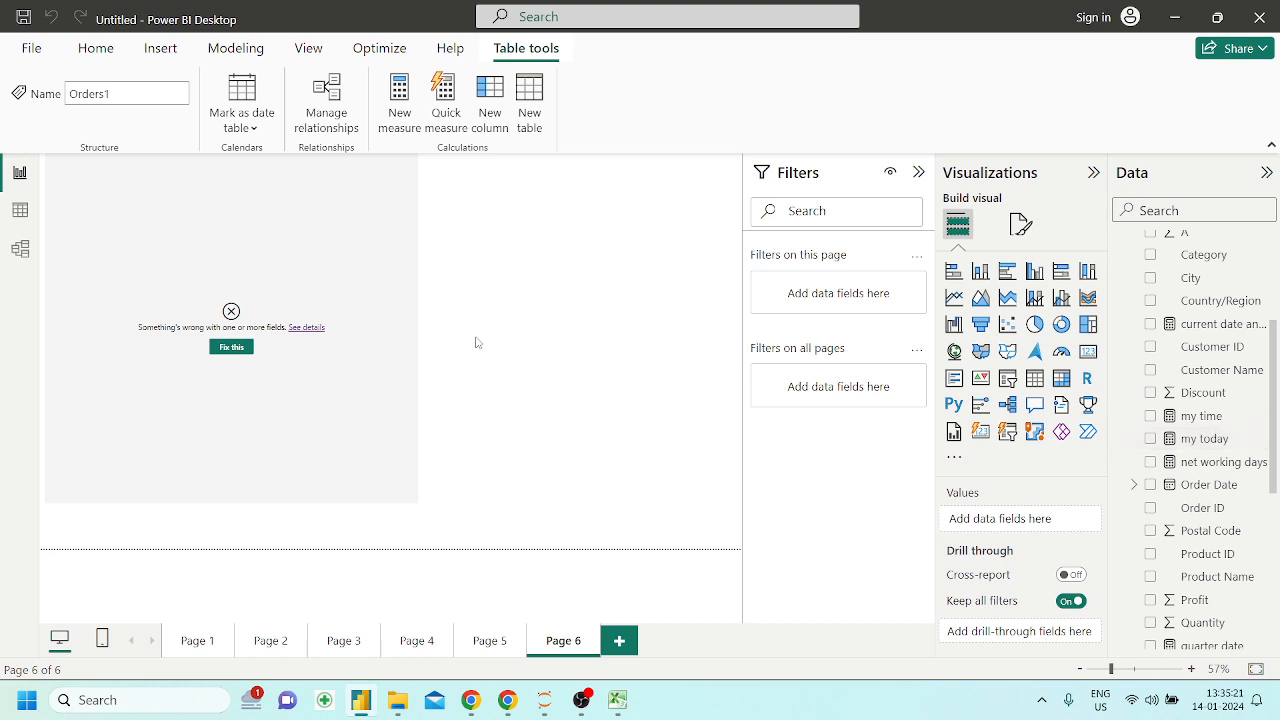
pyautogui.press('Delete')
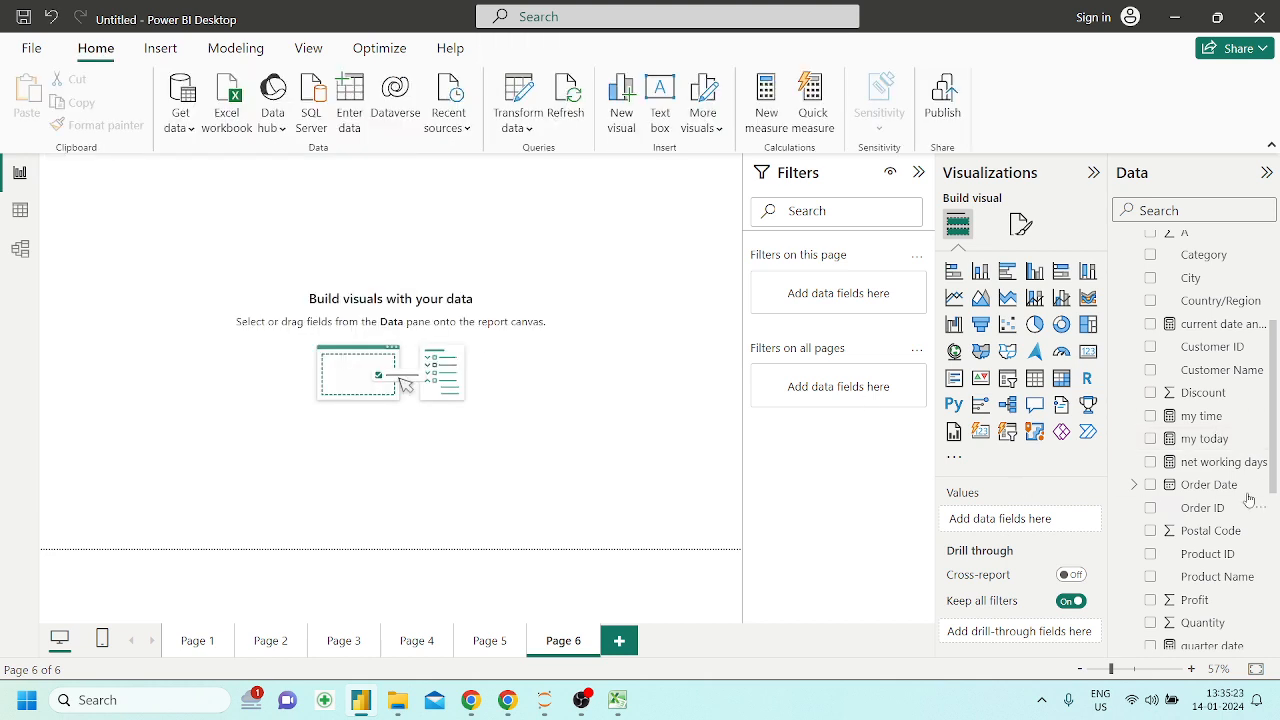
# Delete the shipdate measure from the Orders1 table
pyautogui.scroll(1, 1222, 381)
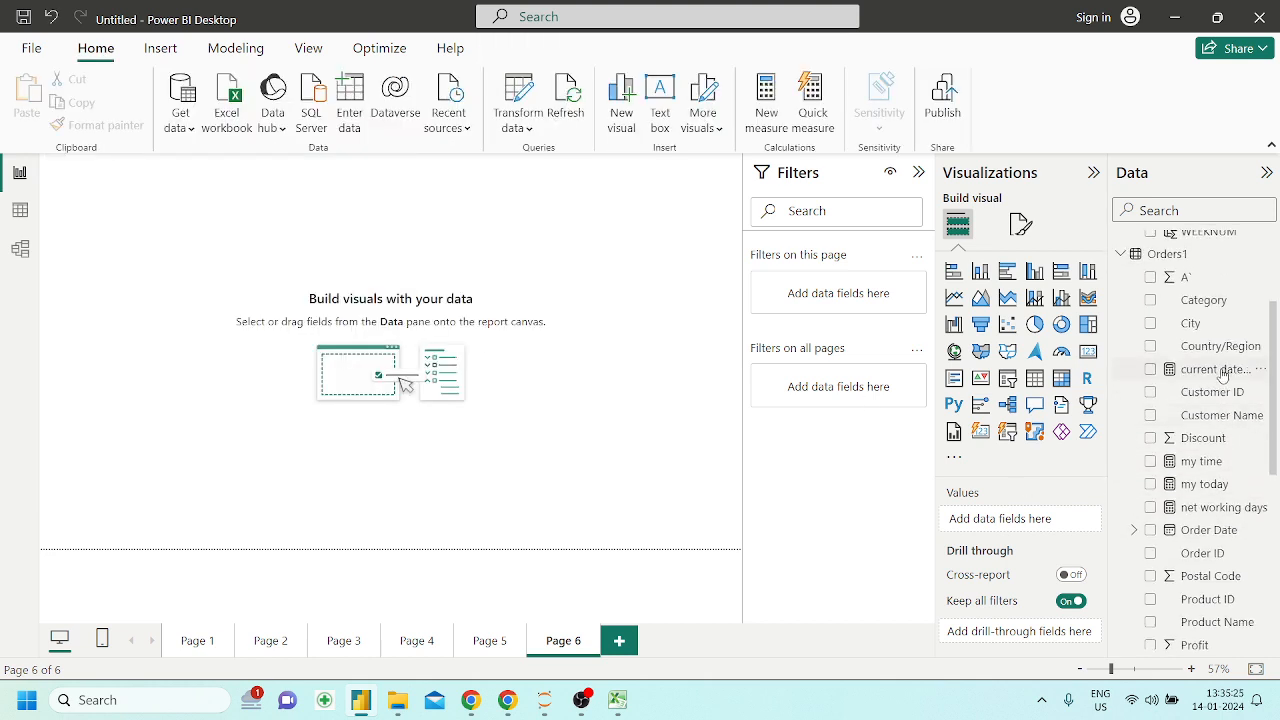
pyautogui.click(1215, 369)
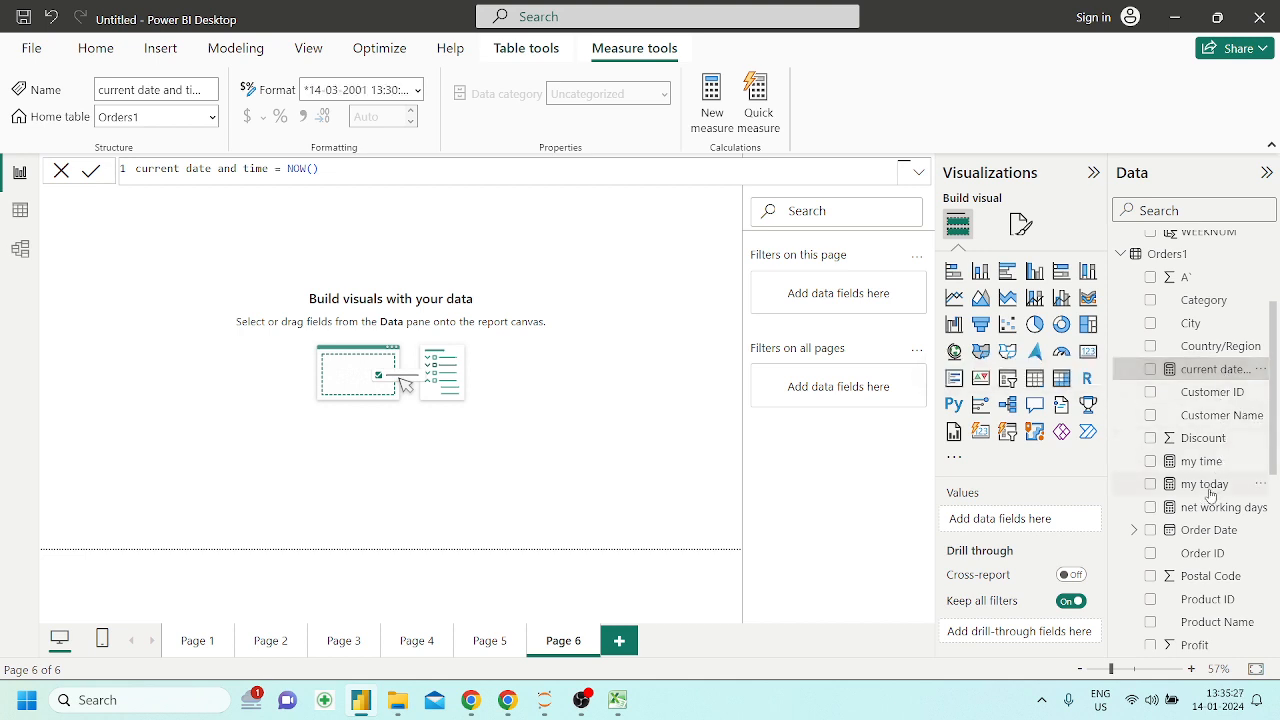
pyautogui.scroll(-1, 1211, 525)
pyautogui.scroll(-1, 1211, 525)
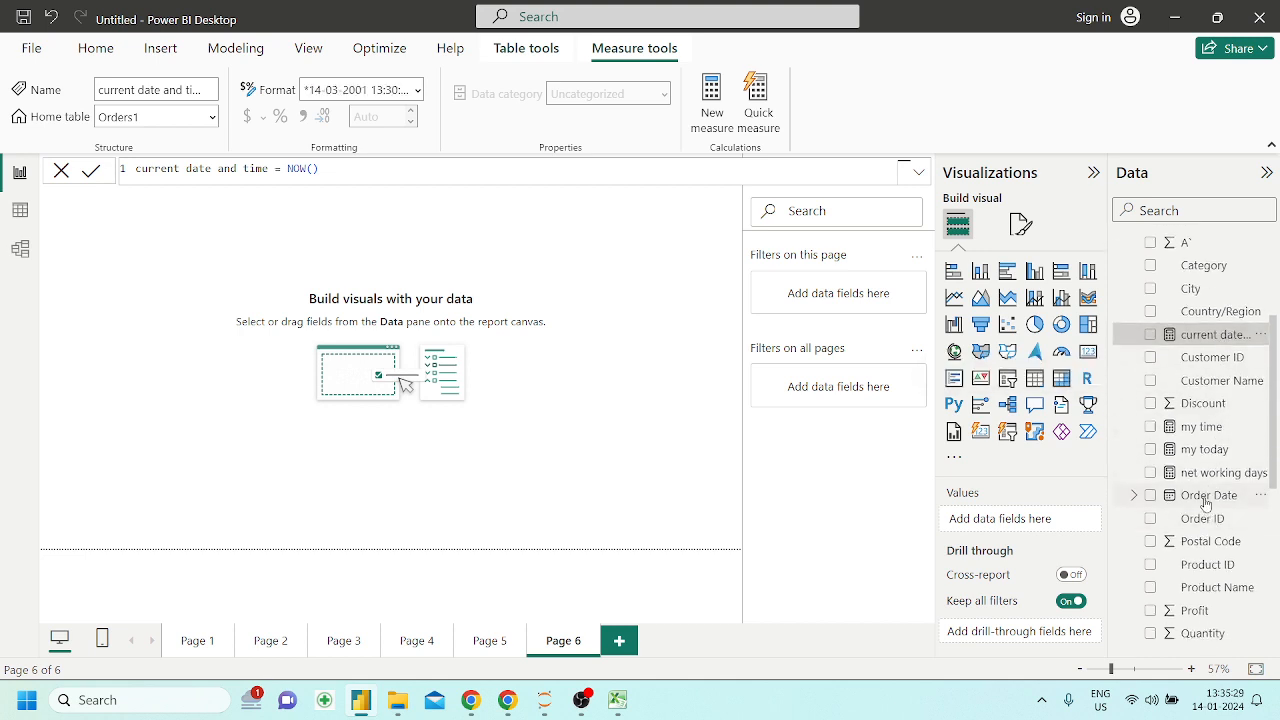
pyautogui.click(1206, 500)
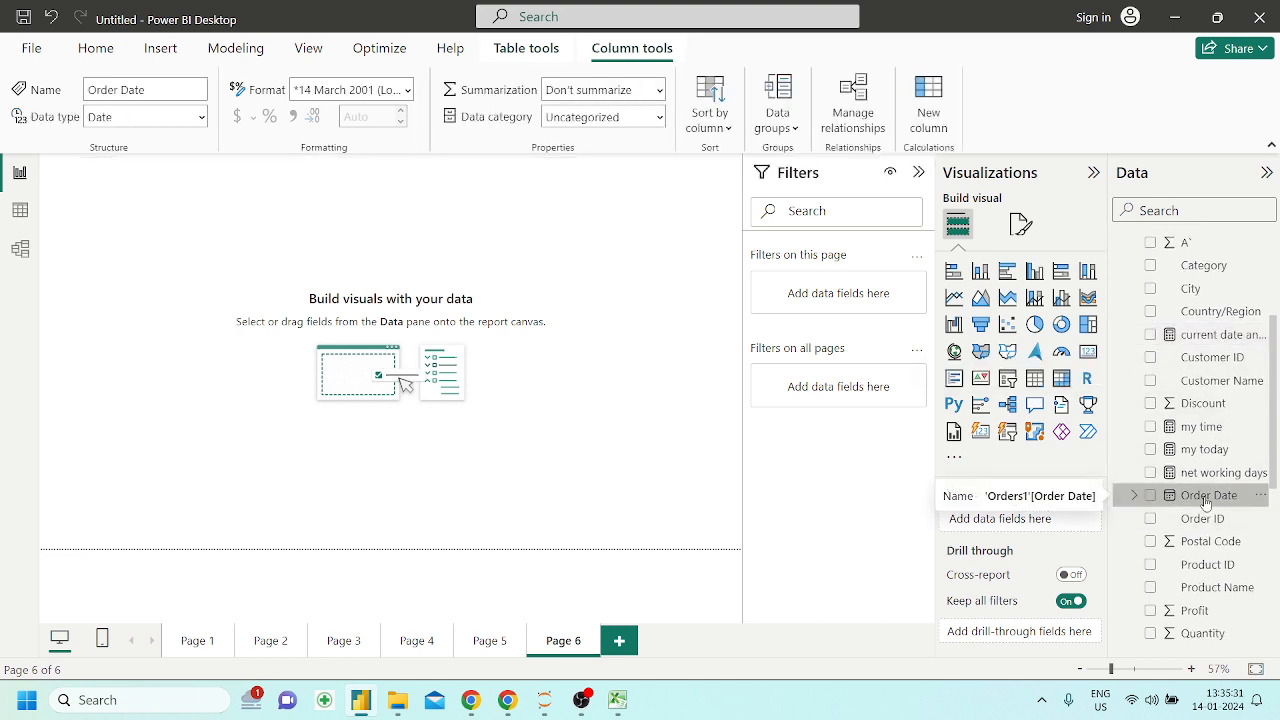
pyautogui.scroll(-3, 1208, 540)
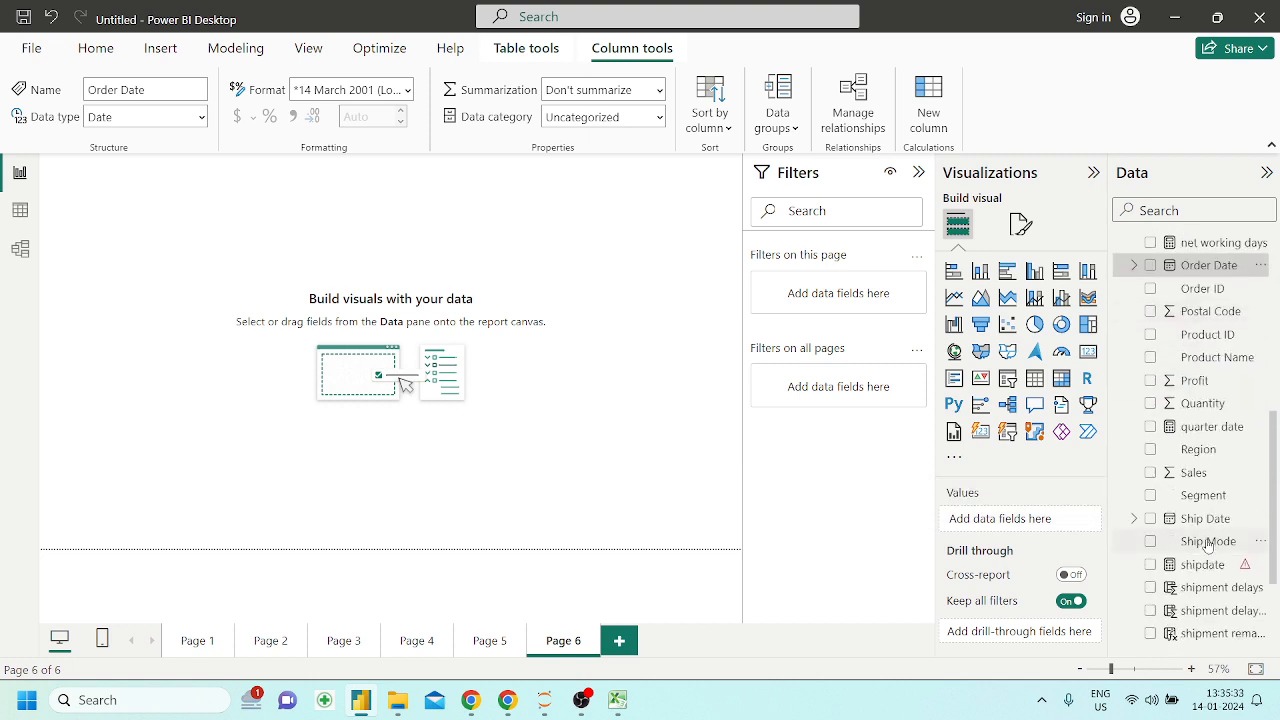
pyautogui.click(1208, 565)
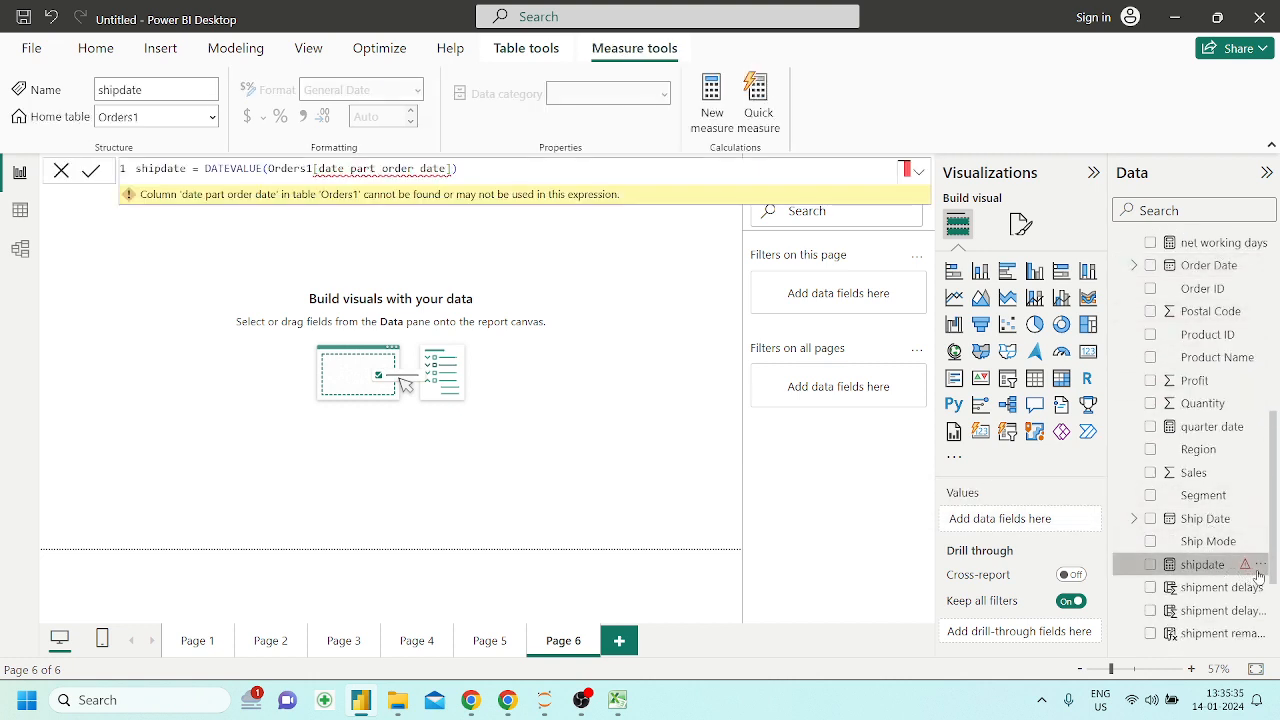
pyautogui.click(1256, 565)
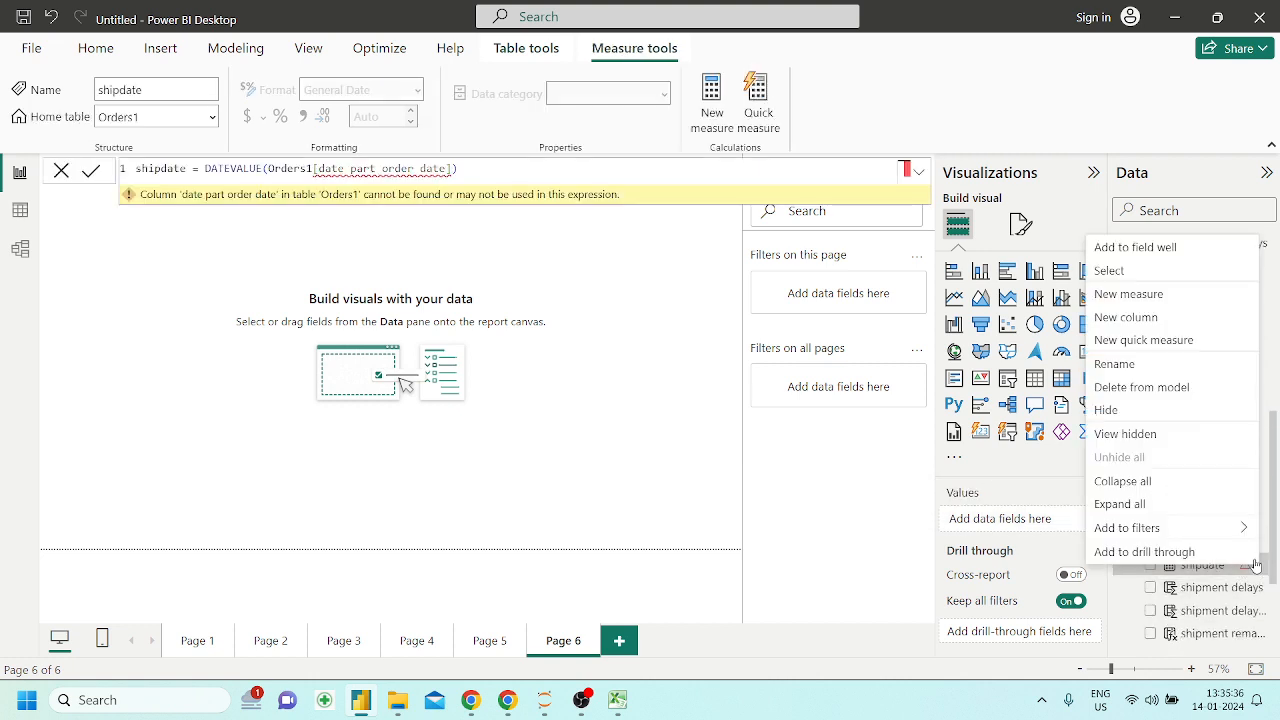
pyautogui.click(1140, 387)
pyautogui.click(745, 387)
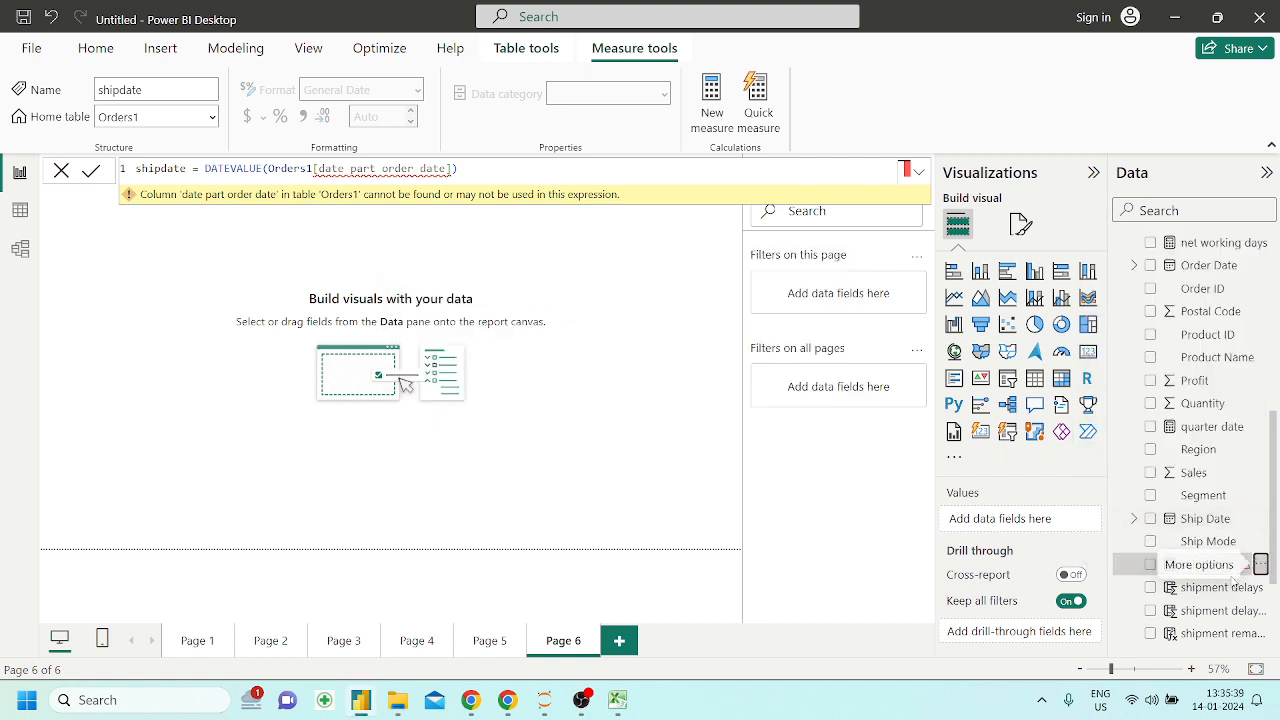
# Start a new measure in Orders1 and clear its default formula text
pyautogui.scroll(-3, 1215, 585)
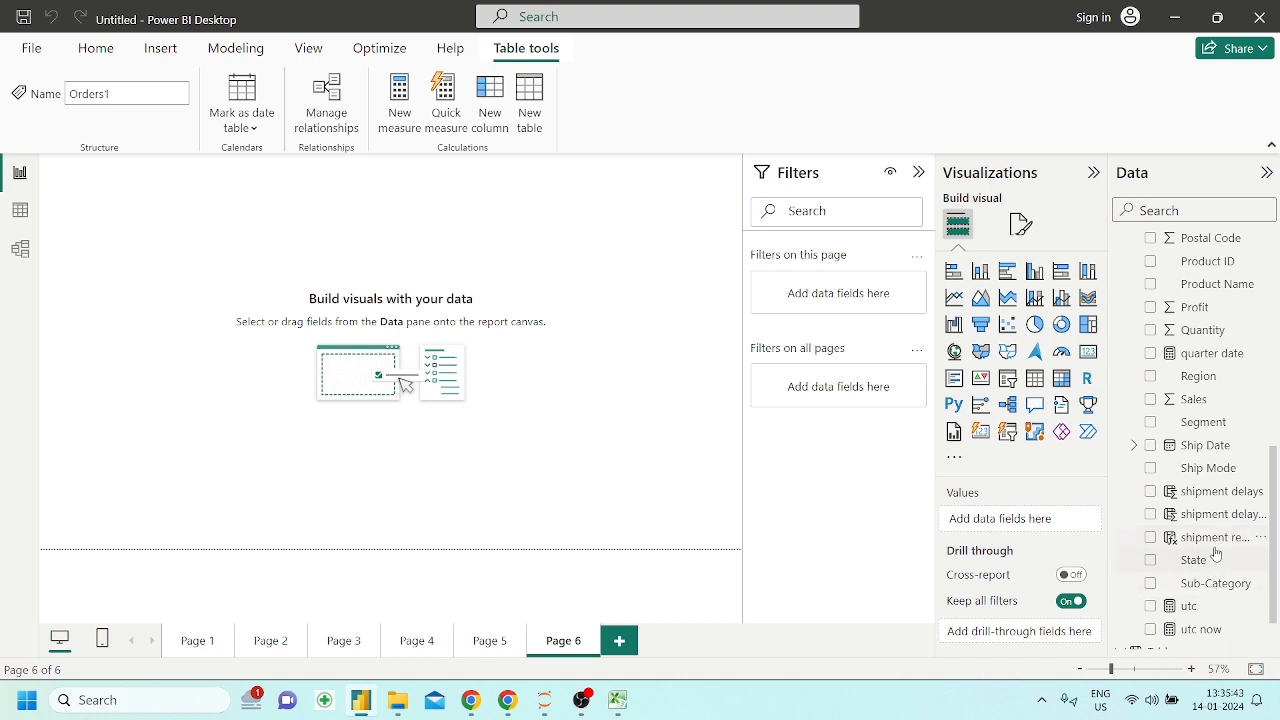
pyautogui.scroll(1, 1216, 540)
pyautogui.click(603, 276)
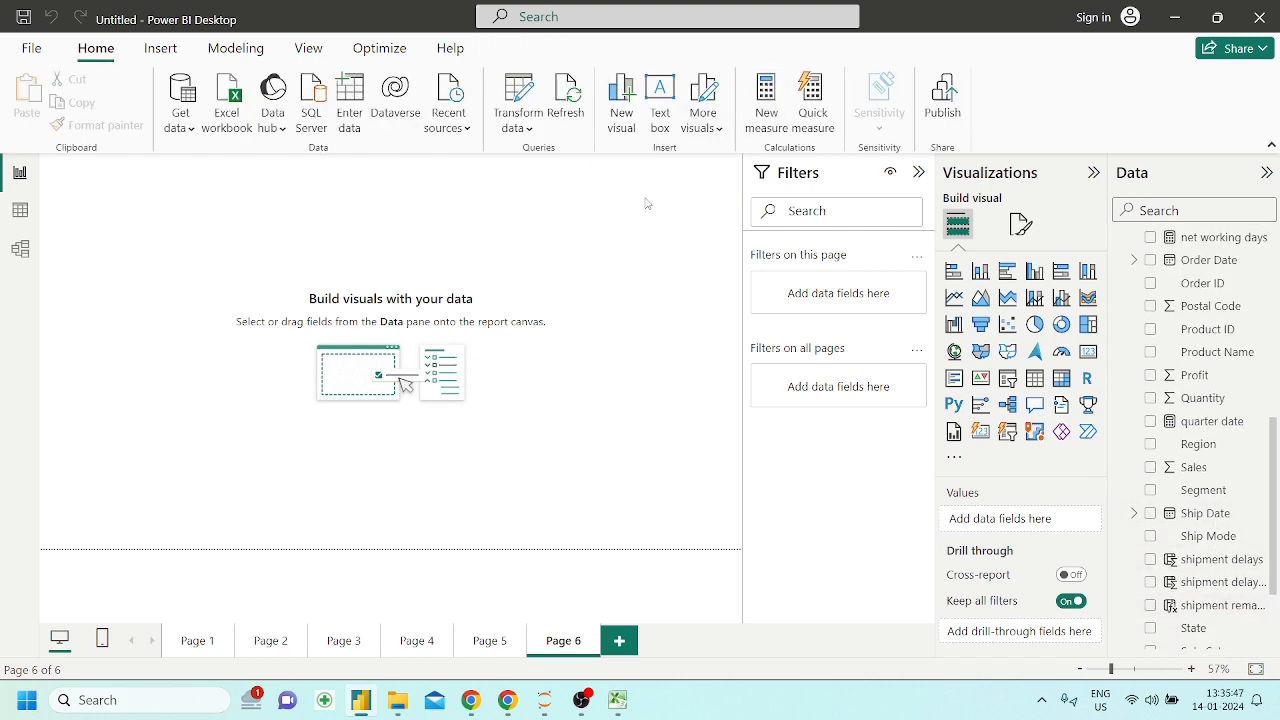
pyautogui.press('BackSpace')
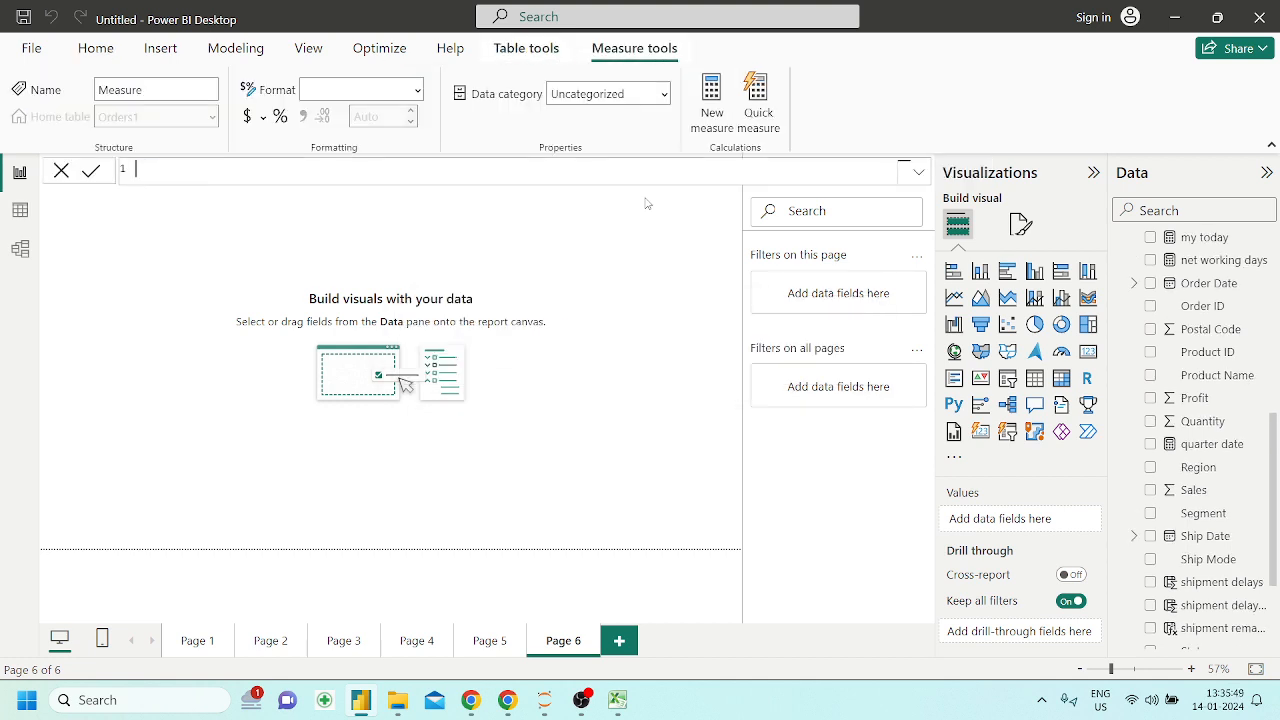
# Begin the measure formula as date = DATEVALUE(
pyautogui.write('date = date')
pyautogui.press('Down')
pyautogui.press('Down')
pyautogui.press('Down')
pyautogui.press('Down')
pyautogui.press('Down')
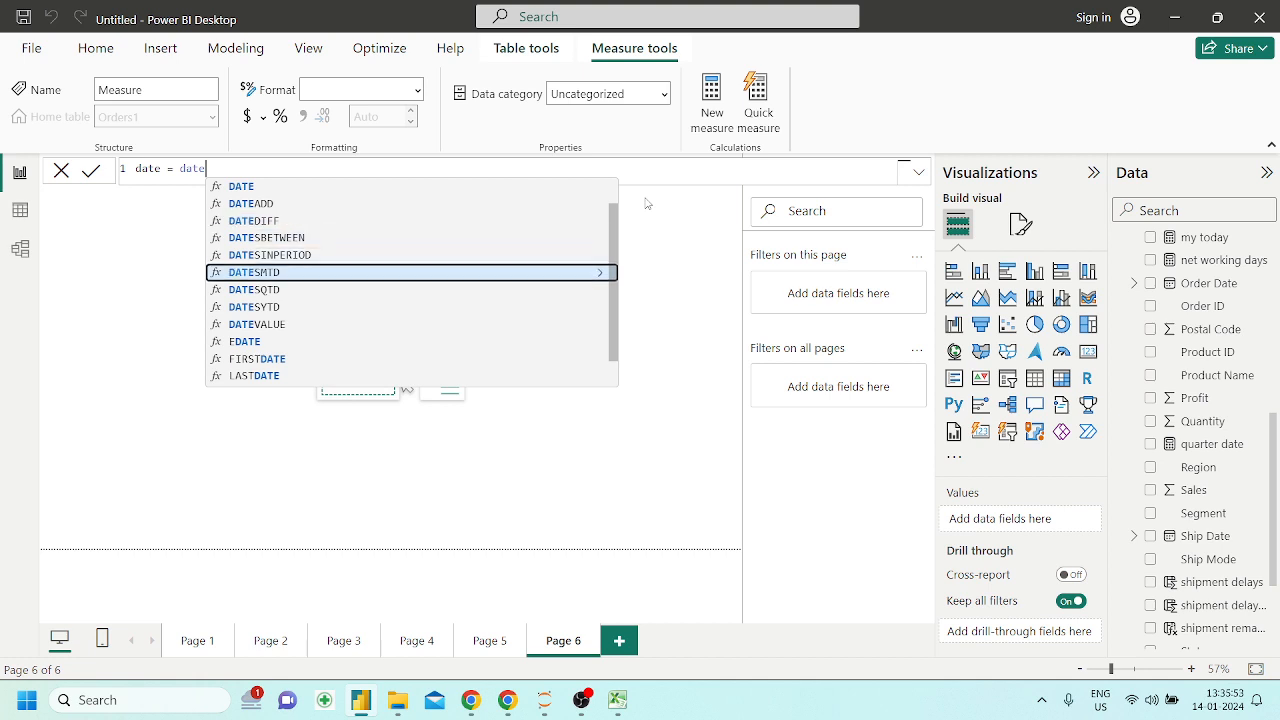
pyautogui.press('Down')
pyautogui.press('Down')
pyautogui.press('Down')
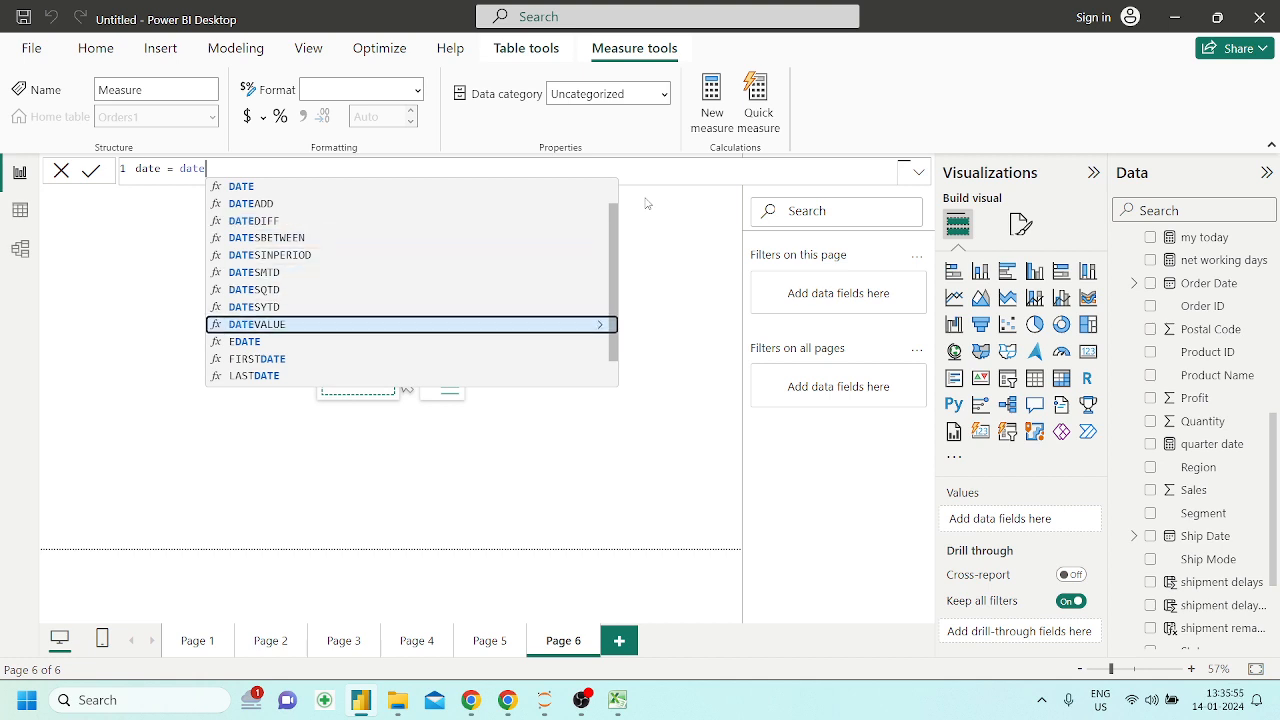
pyautogui.press('Tab')
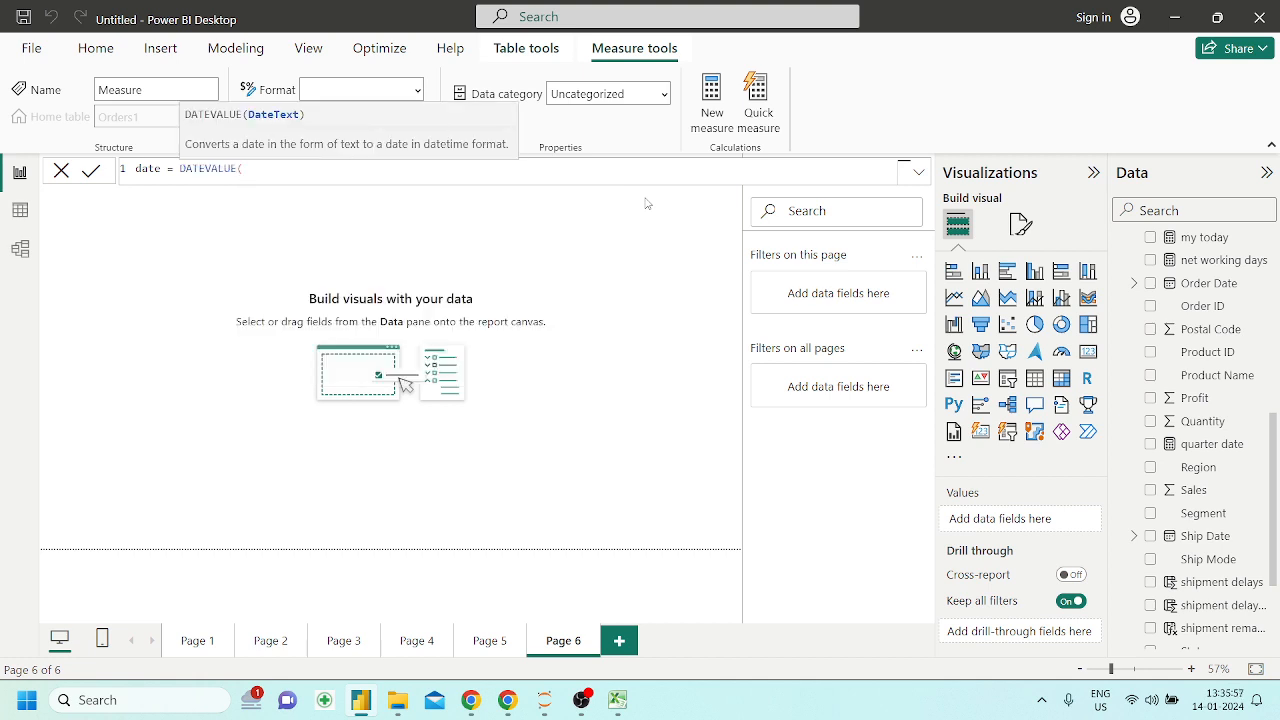
# Check the suggested Orders1 fields for an order date to use in DATEVALUE, and clear the whole formula
pyautogui.write('order')
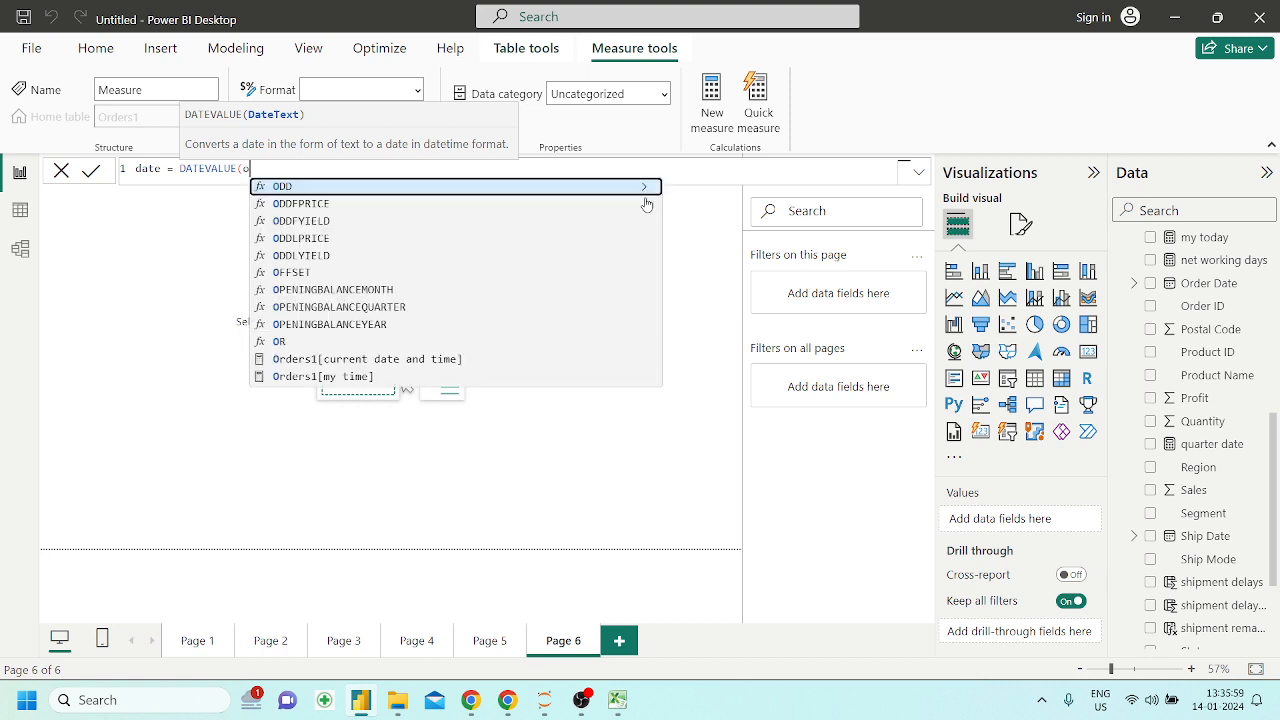
pyautogui.press('Down')
pyautogui.press('Down')
pyautogui.press('Down')
pyautogui.press('Down')
pyautogui.press('Down')
pyautogui.press('Down')
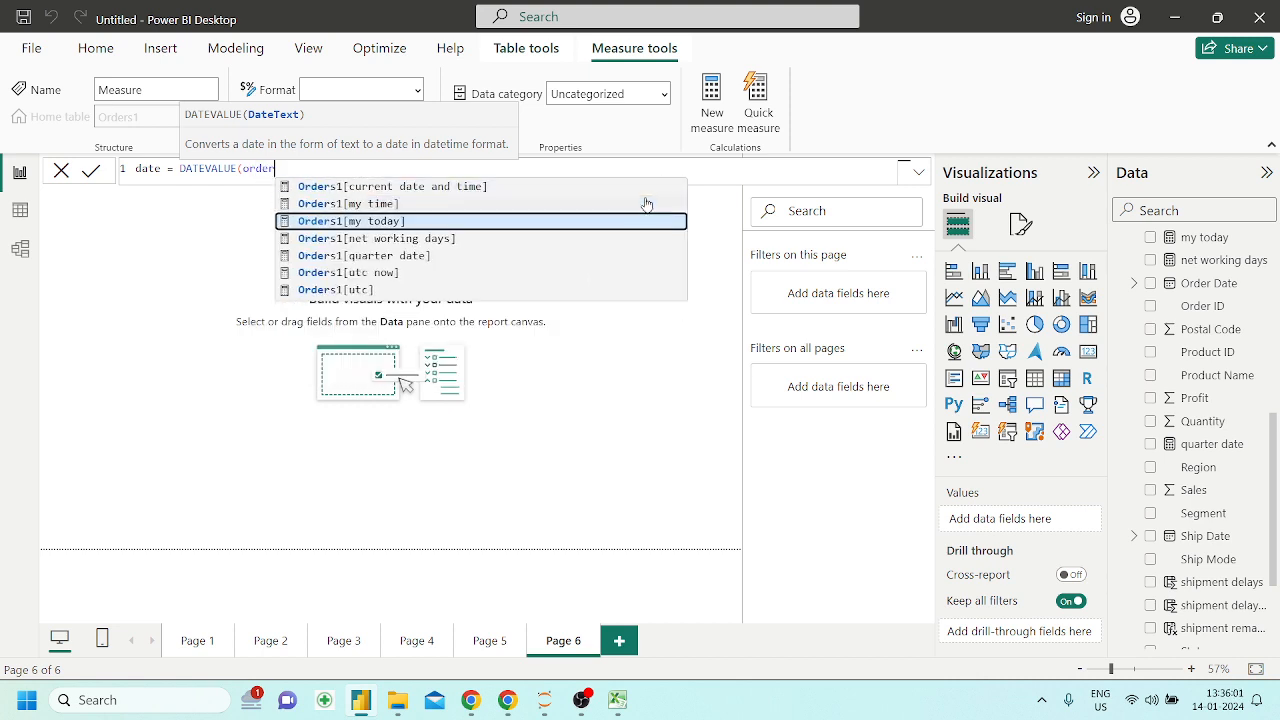
pyautogui.press('Up')
pyautogui.press('Up')
pyautogui.press('Up')
pyautogui.press('Up')
pyautogui.press('Up')
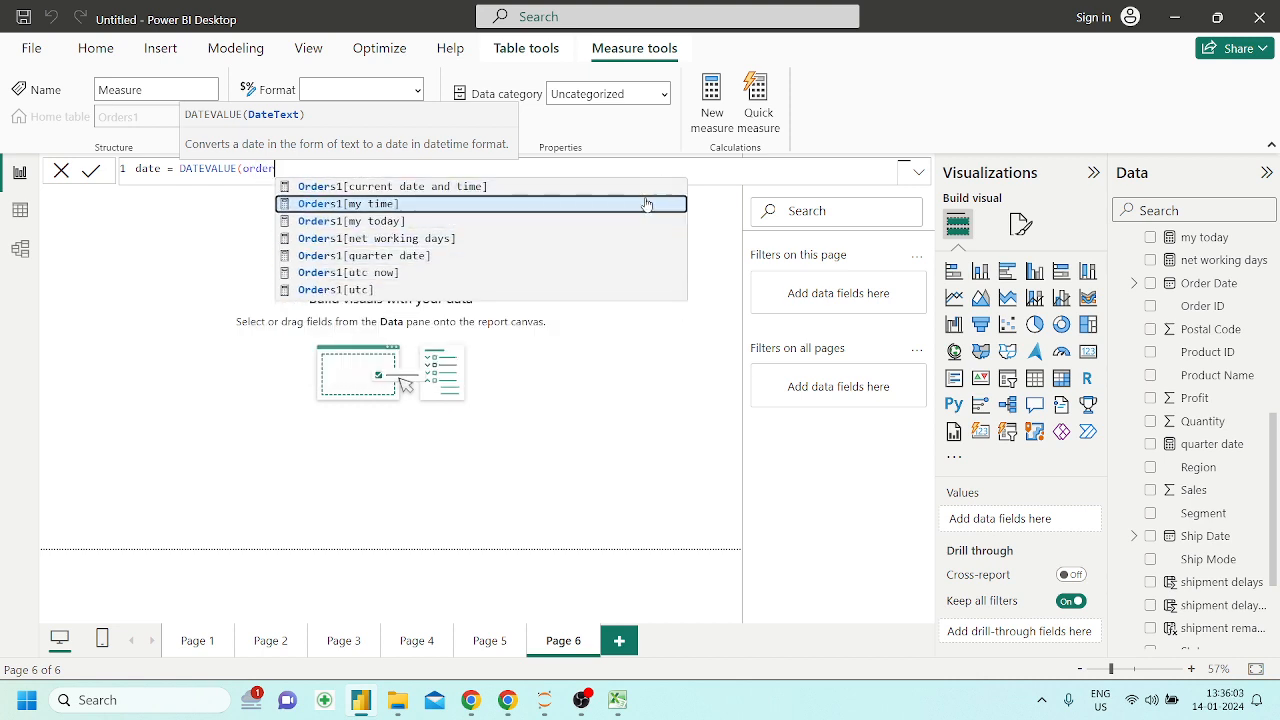
pyautogui.press('BackSpace')
pyautogui.press('BackSpace')
pyautogui.press('BackSpace')
pyautogui.press('BackSpace')
pyautogui.press('BackSpace')
pyautogui.press('BackSpace')
pyautogui.press('BackSpace')
pyautogui.press('BackSpace')
pyautogui.press('BackSpace')
pyautogui.press('BackSpace')
pyautogui.press('BackSpace')
pyautogui.press('BackSpace')
pyautogui.press('BackSpace')
pyautogui.press('BackSpace')
pyautogui.press('BackSpace')
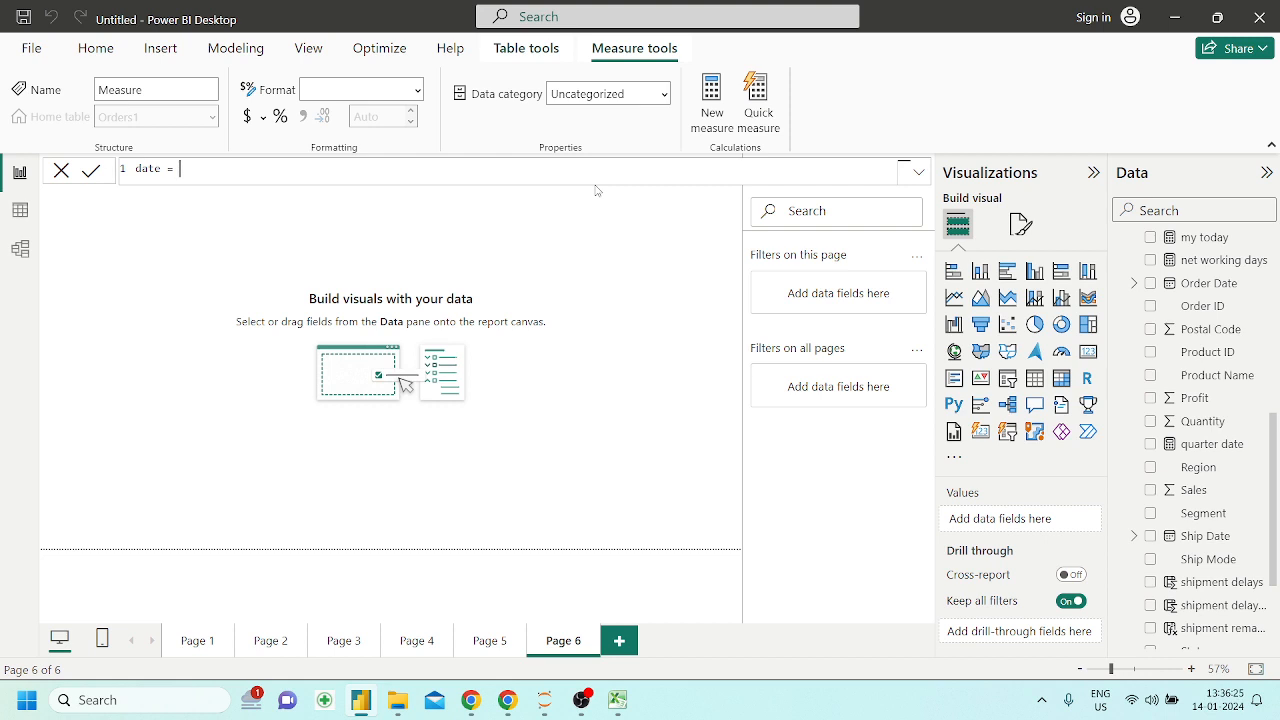
pyautogui.hotkey('ctrl', 'a')
pyautogui.press('BackSpace')
# Switch to the Powerbi_DAX Jupyter notebook in Chrome and find the DATEVALUE section with its syntax and example
pyautogui.click(507, 700)
pyautogui.scroll(20, 448, 393)
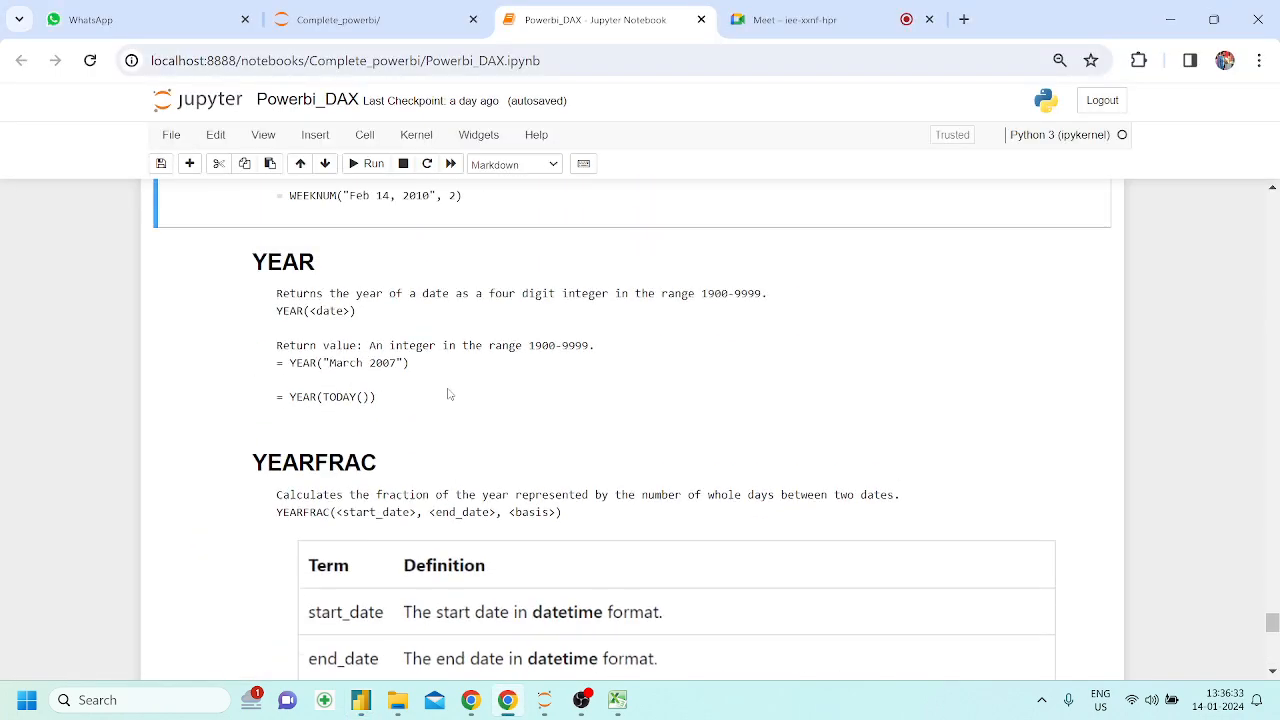
pyautogui.scroll(6, 448, 393)
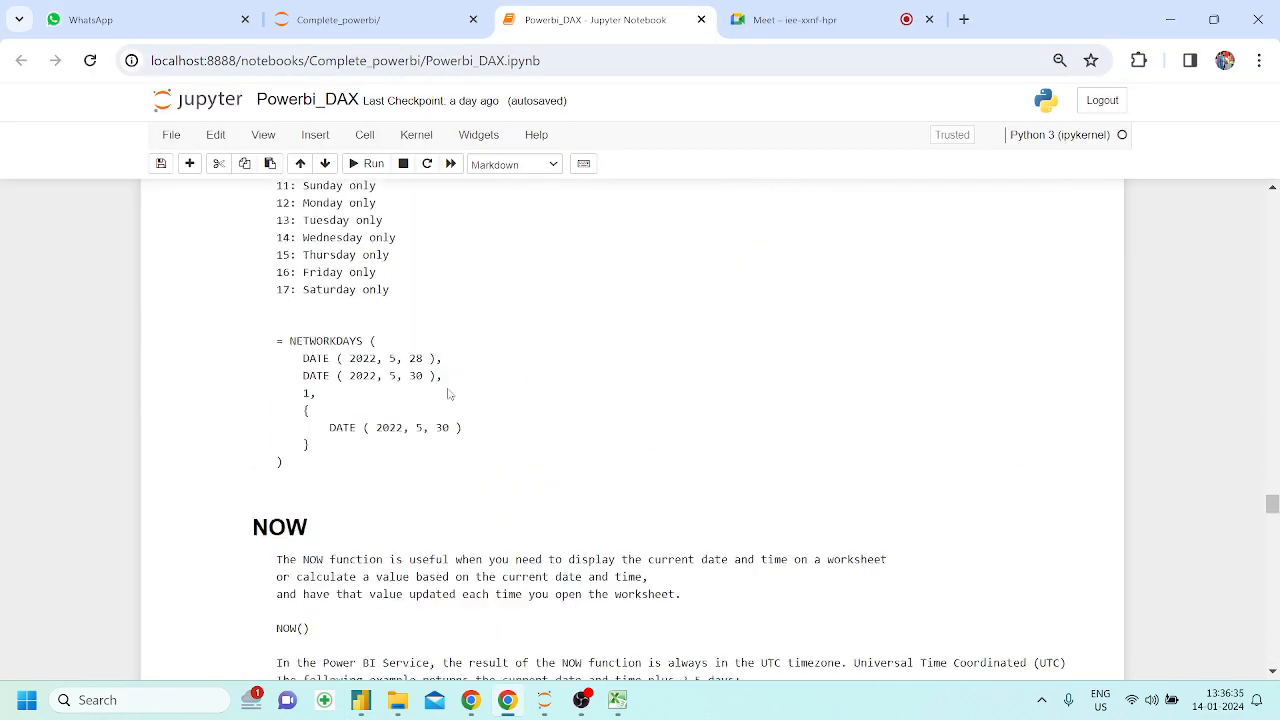
pyautogui.scroll(-7, 448, 393)
pyautogui.scroll(10, 448, 393)
pyautogui.scroll(15, 448, 393)
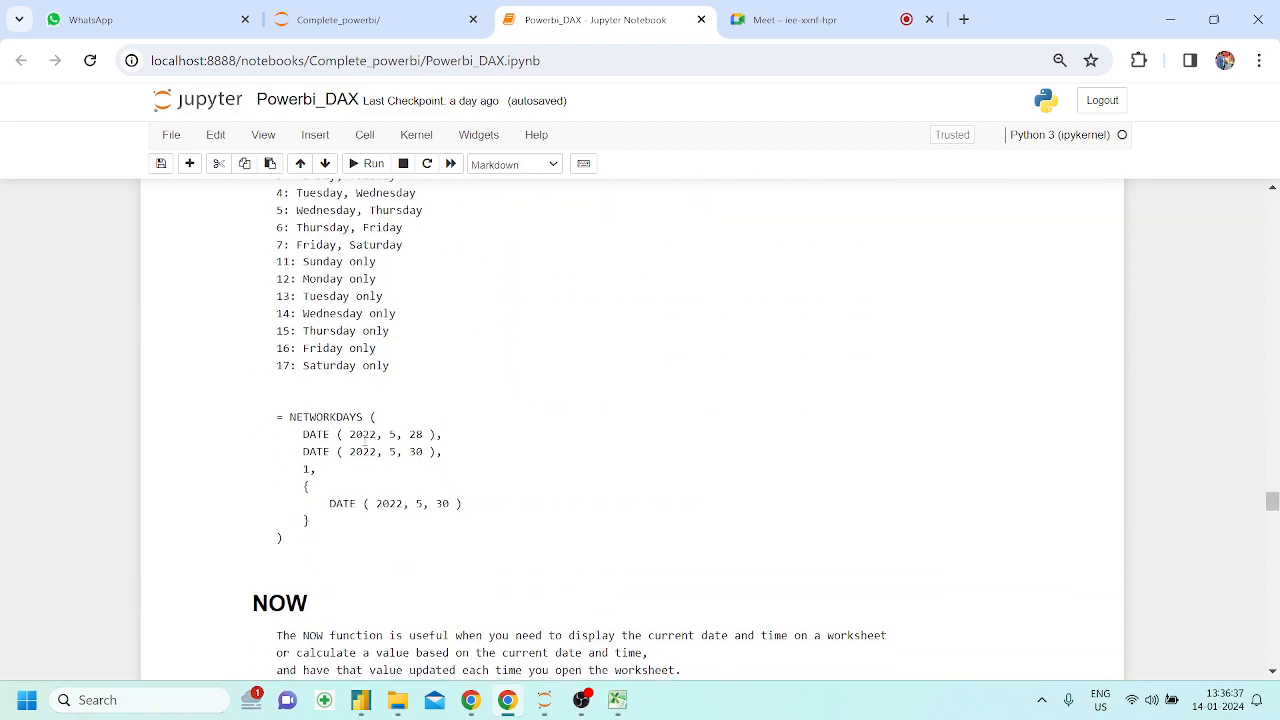
pyautogui.scroll(4, 326, 458)
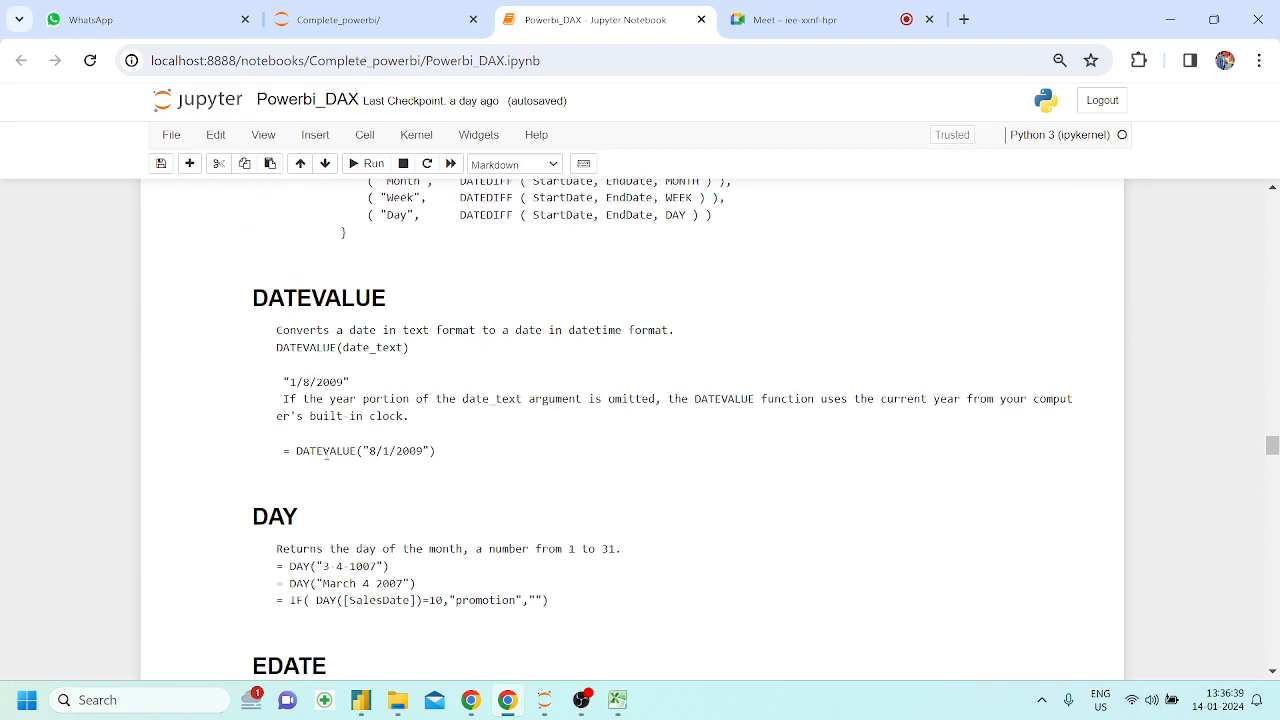
# Review the notebook's DATEDIFF section with its EVALUATE example, and the DATEVALUE example below it
pyautogui.scroll(-3, 326, 458)
pyautogui.scroll(10, 326, 458)
pyautogui.scroll(-5, 329, 453)
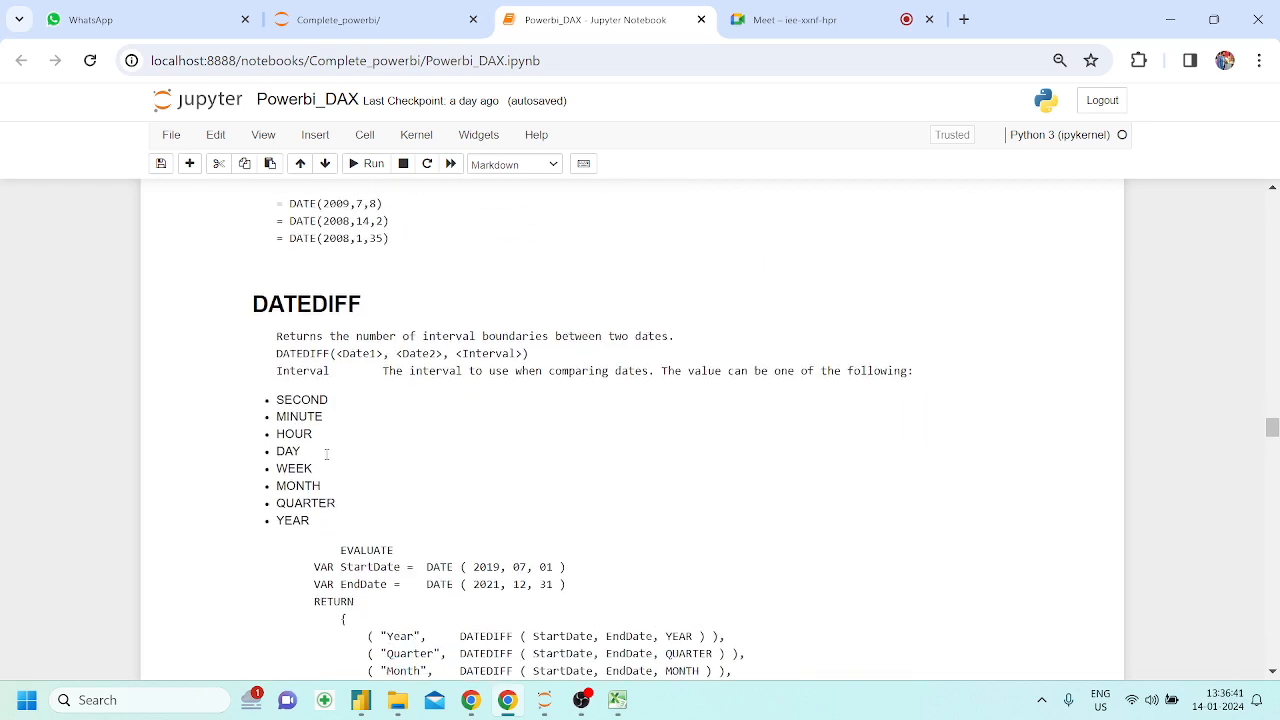
pyautogui.keyDown('ctrl'); pyautogui.scroll(2, 347, 314); pyautogui.keyUp('ctrl')
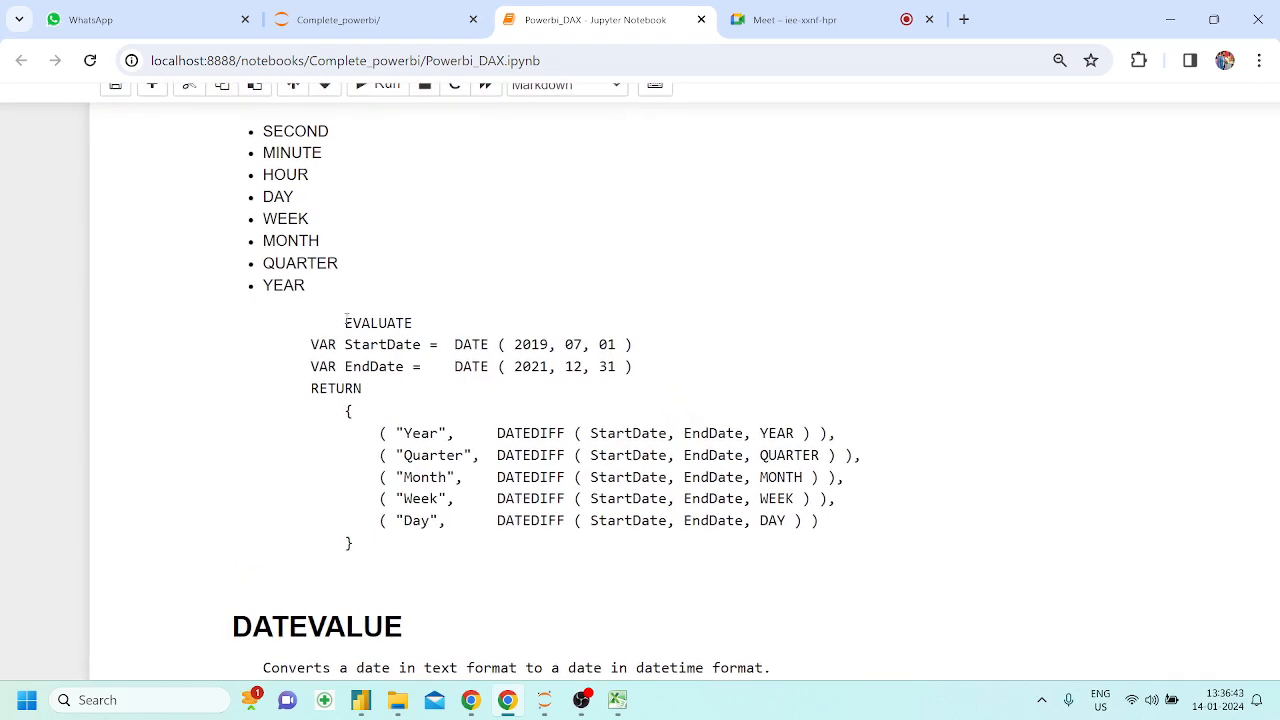
pyautogui.moveTo(347, 322); pyautogui.dragTo(427, 325)
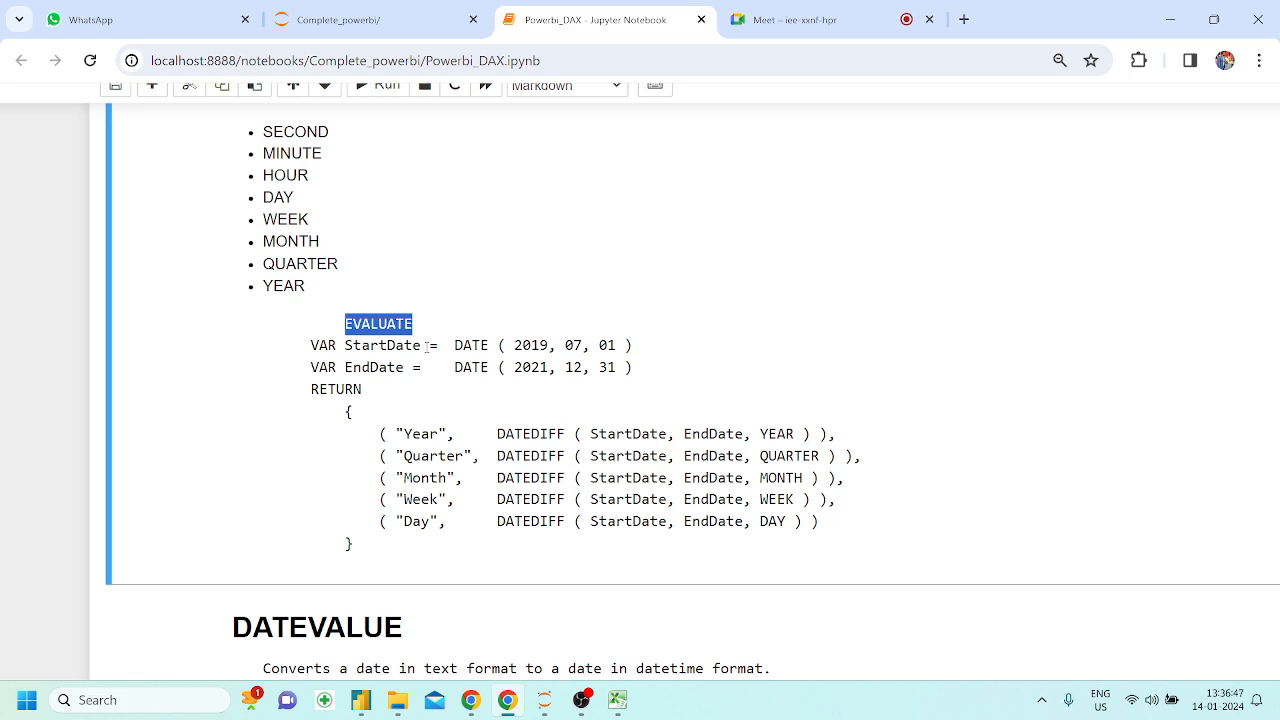
pyautogui.scroll(-3, 427, 345)
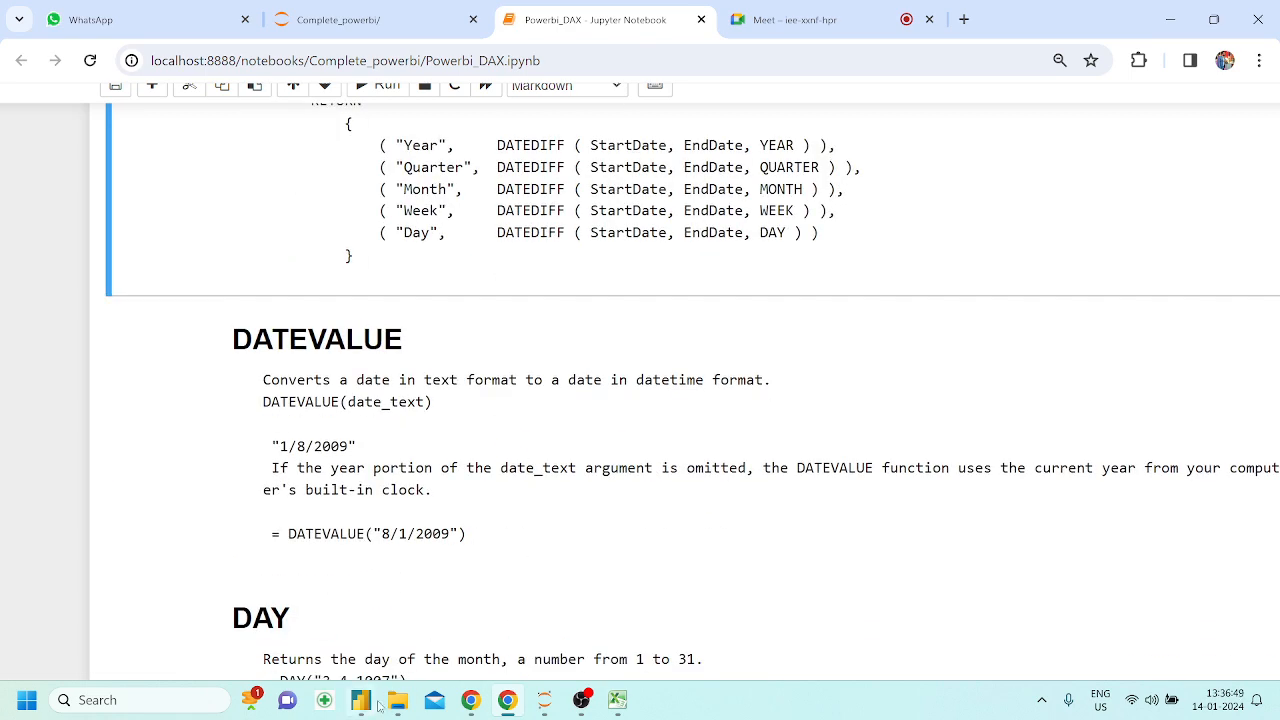
# Switch to Power BI Desktop and start a new measure in Orders1 with its default formula text cleared
pyautogui.click(377, 704)
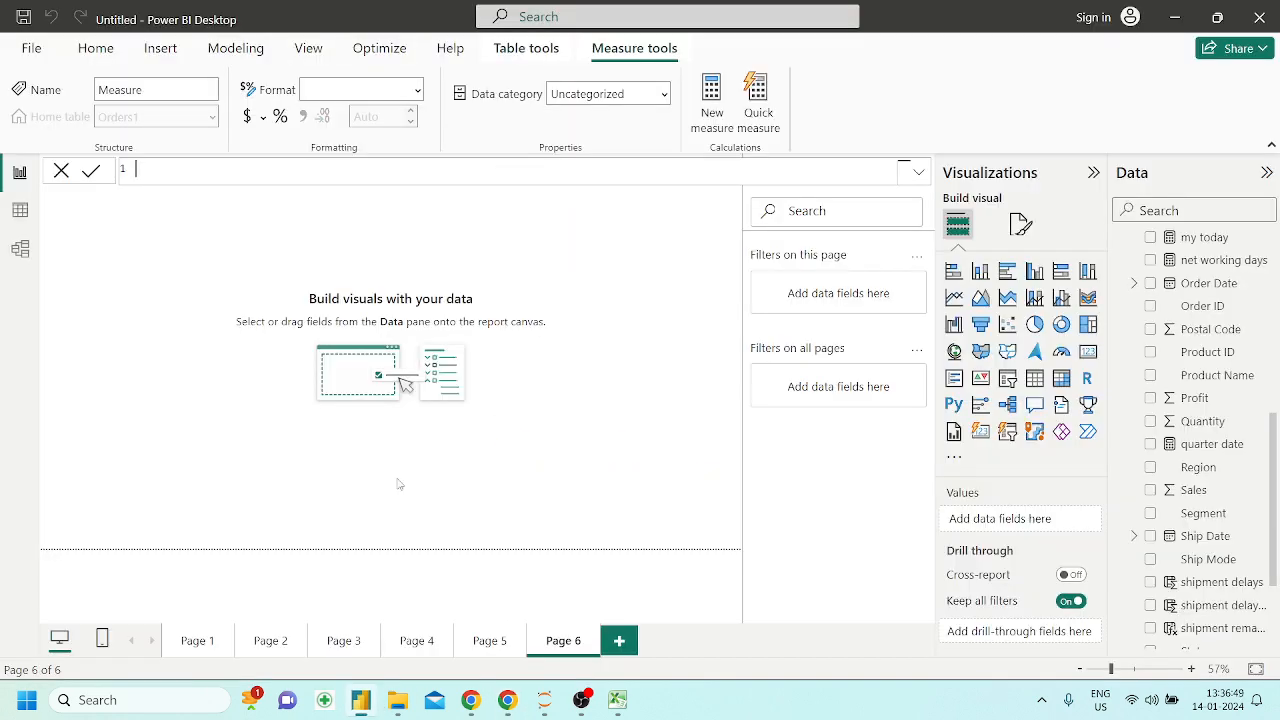
pyautogui.click(27, 213)
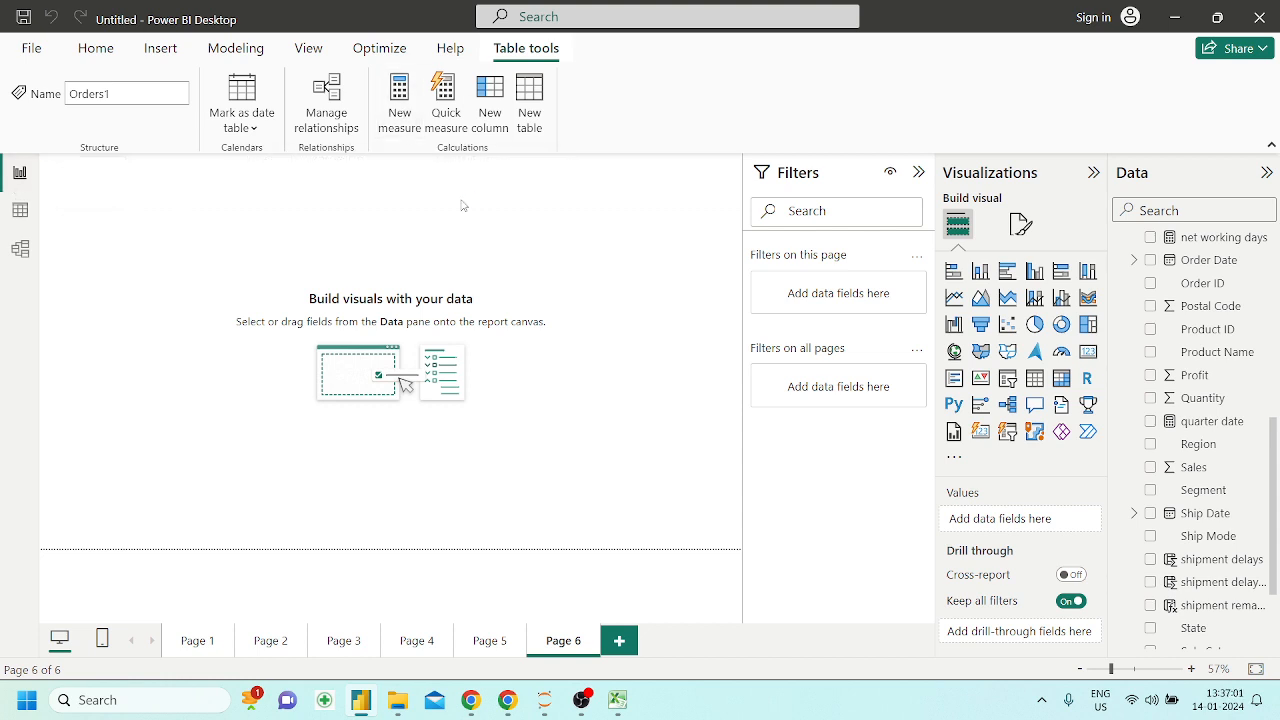
pyautogui.press('BackSpace')
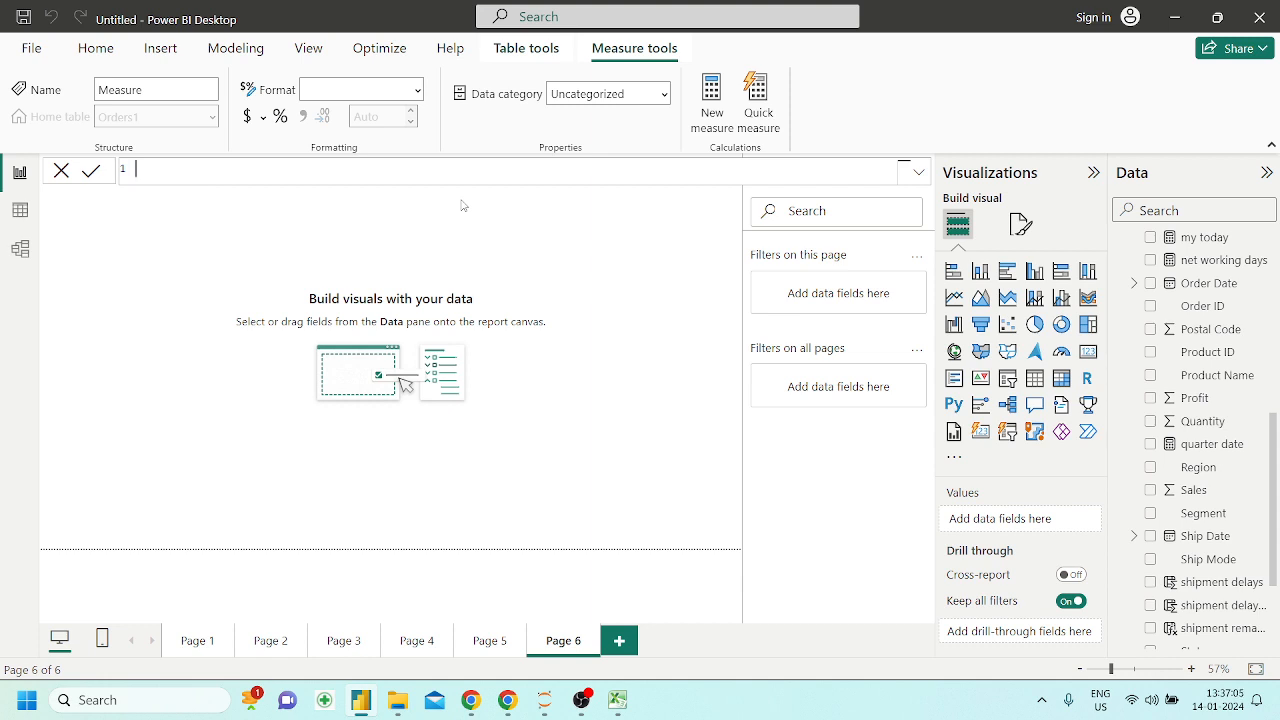
# Try to write the measure shipment remarks = if( with a suggested Orders1 field as its condition
pyautogui.write('shipment remaeks = if(')
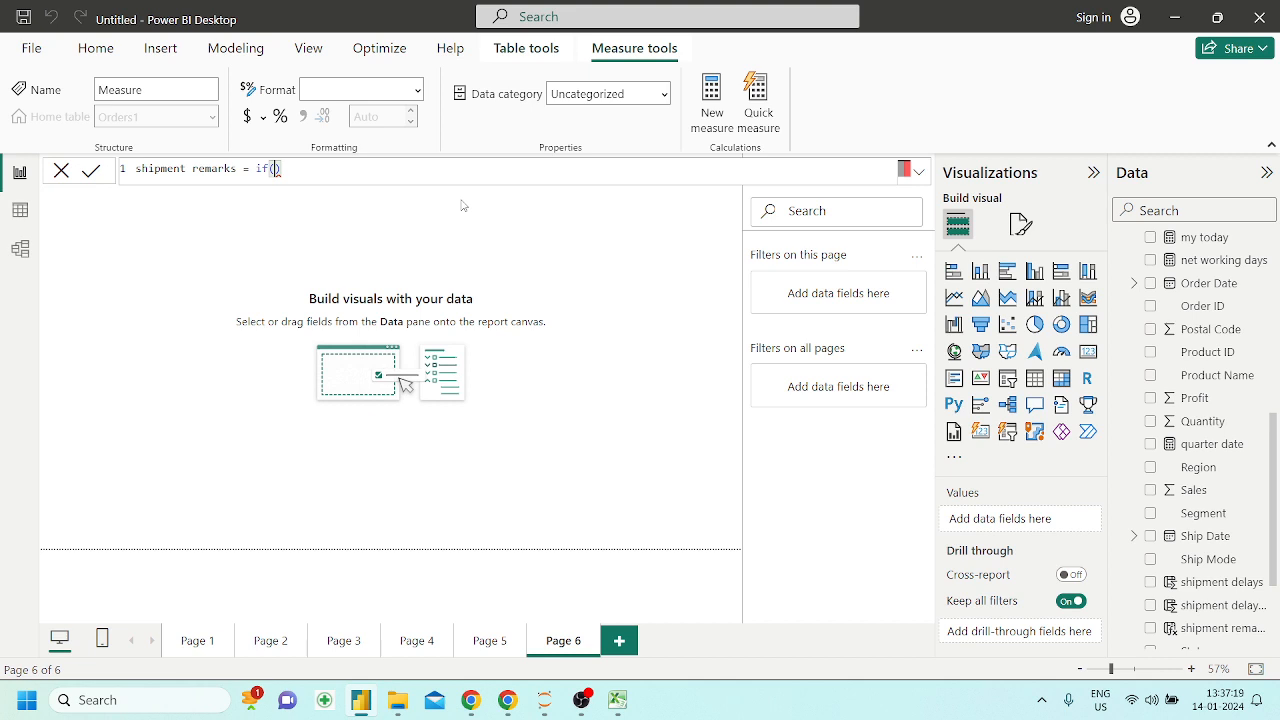
pyautogui.write('orde')
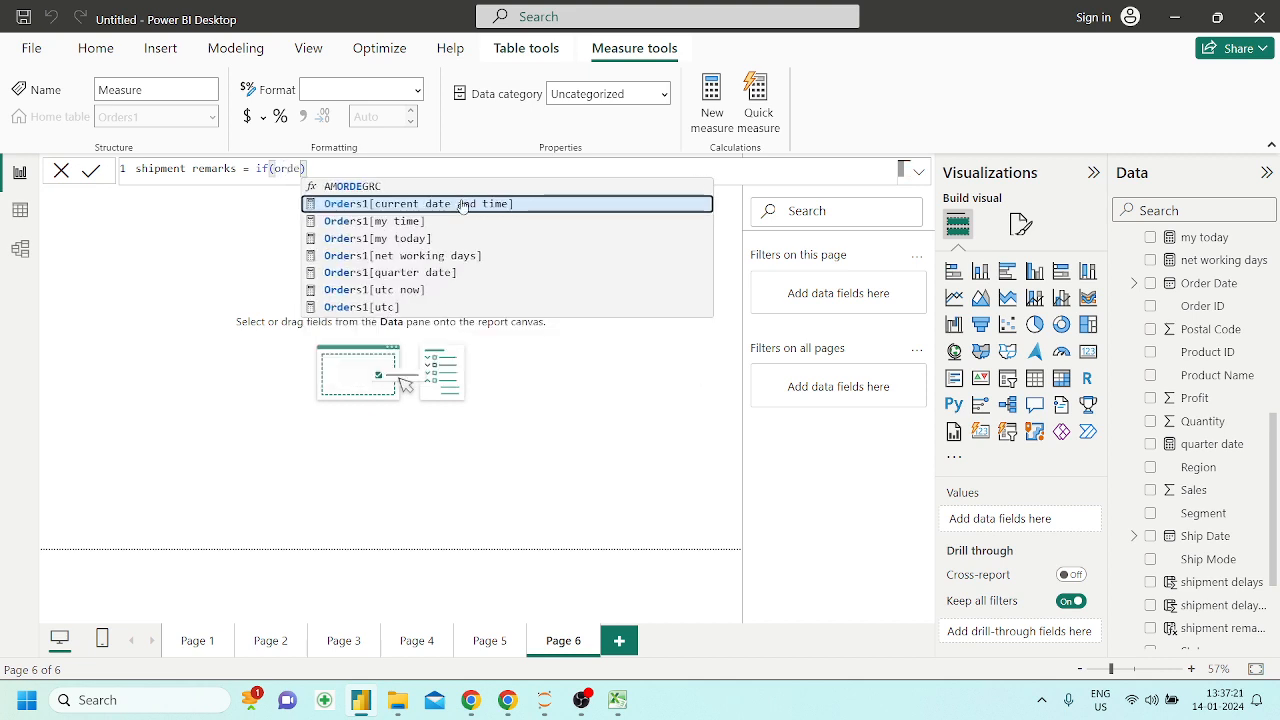
pyautogui.press('Down')
pyautogui.press('Down')
pyautogui.press('Down')
pyautogui.press('Down')
pyautogui.press('Down')
pyautogui.press('Down')
pyautogui.press('Down')
pyautogui.press('Up')
pyautogui.press('Up')
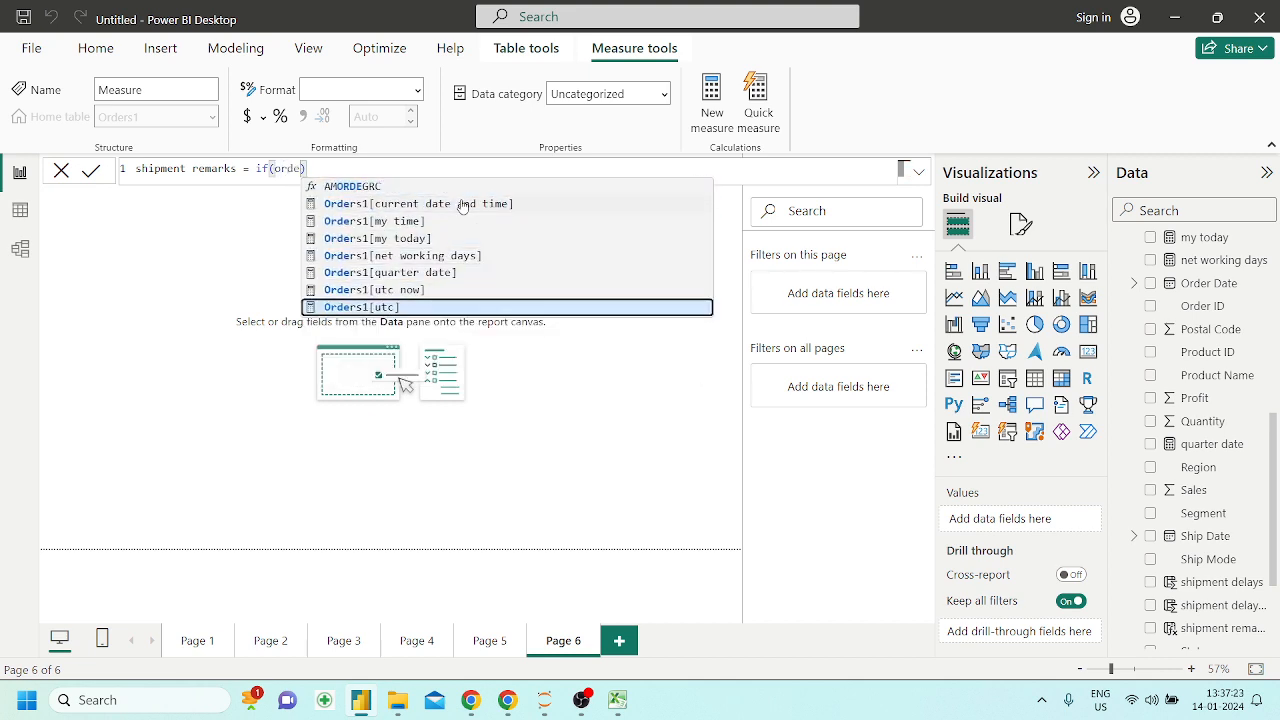
pyautogui.press('Up')
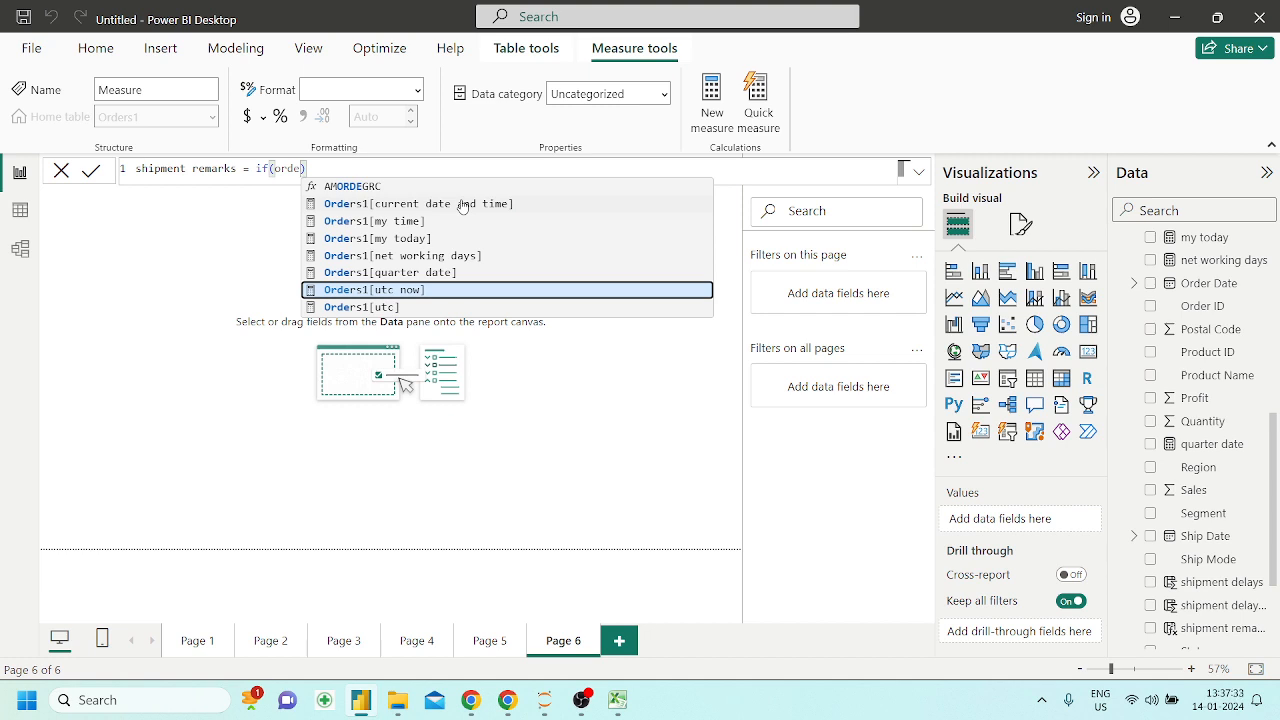
pyautogui.press('BackSpace')
pyautogui.press('BackSpace')
pyautogui.press('BackSpace')
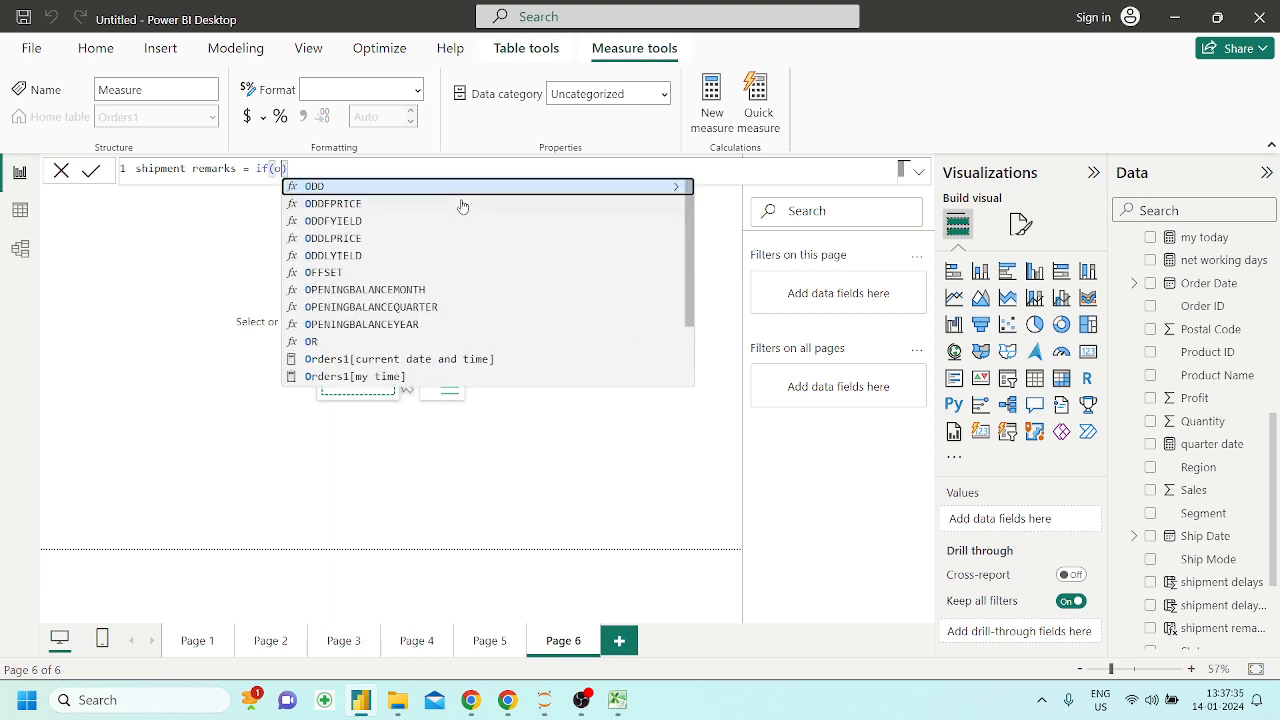
pyautogui.press('BackSpace')
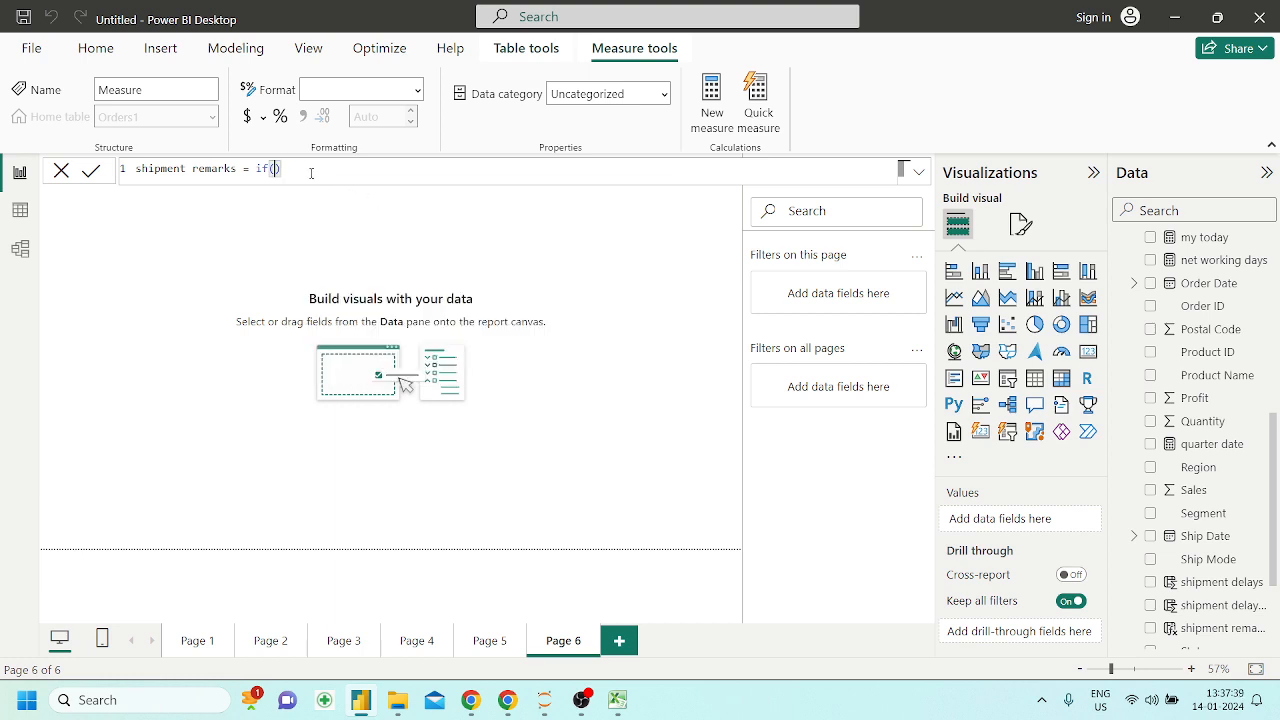
# Remove the whole shipment remarks formula and abandon the new measure
pyautogui.moveTo(281, 170); pyautogui.dragTo(264, 170)
pyautogui.click(296, 177)
pyautogui.press('BackSpace')
pyautogui.press('BackSpace')
pyautogui.press('BackSpace')
pyautogui.press('BackSpace')
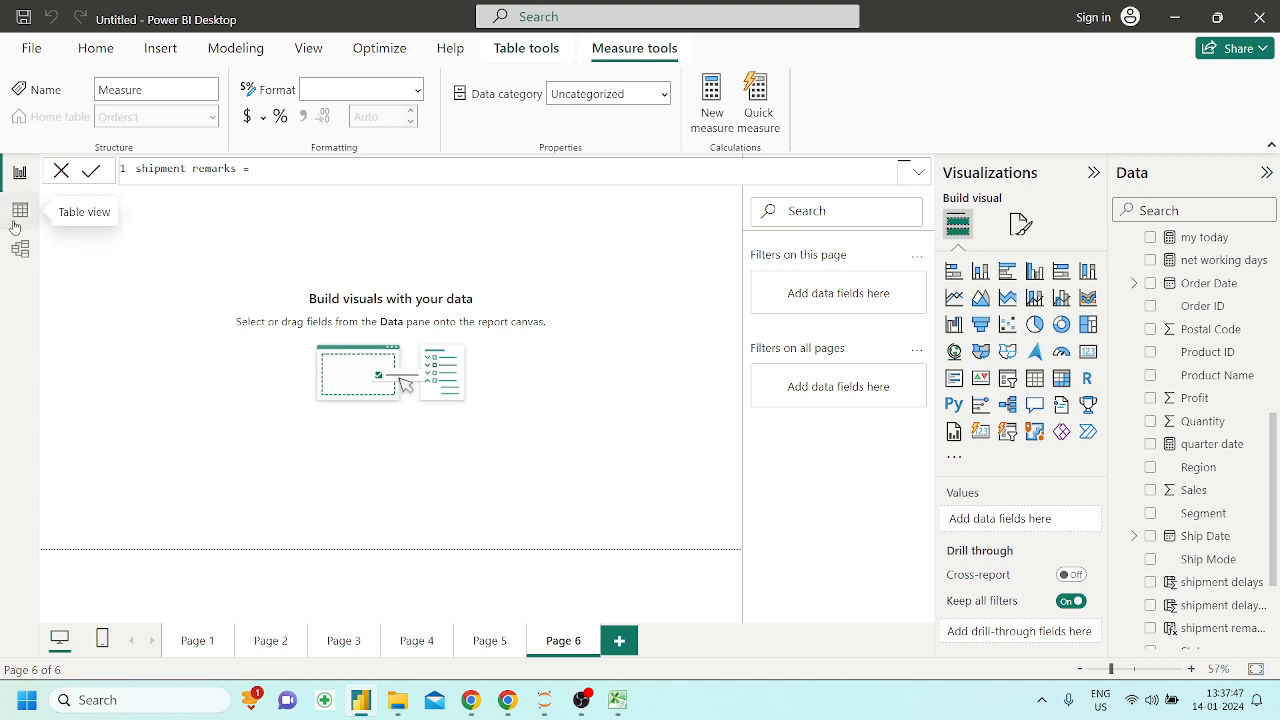
pyautogui.moveTo(257, 169); pyautogui.dragTo(133, 176)
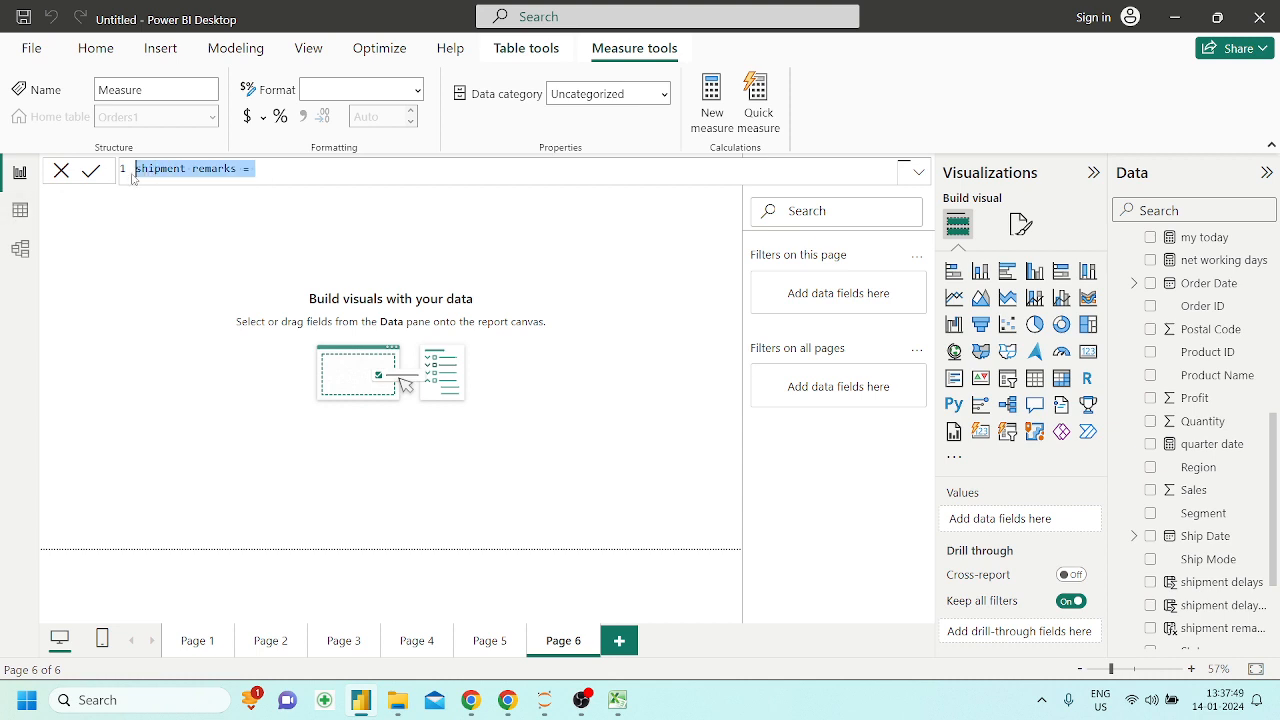
pyautogui.press('BackSpace')
pyautogui.click(289, 304)
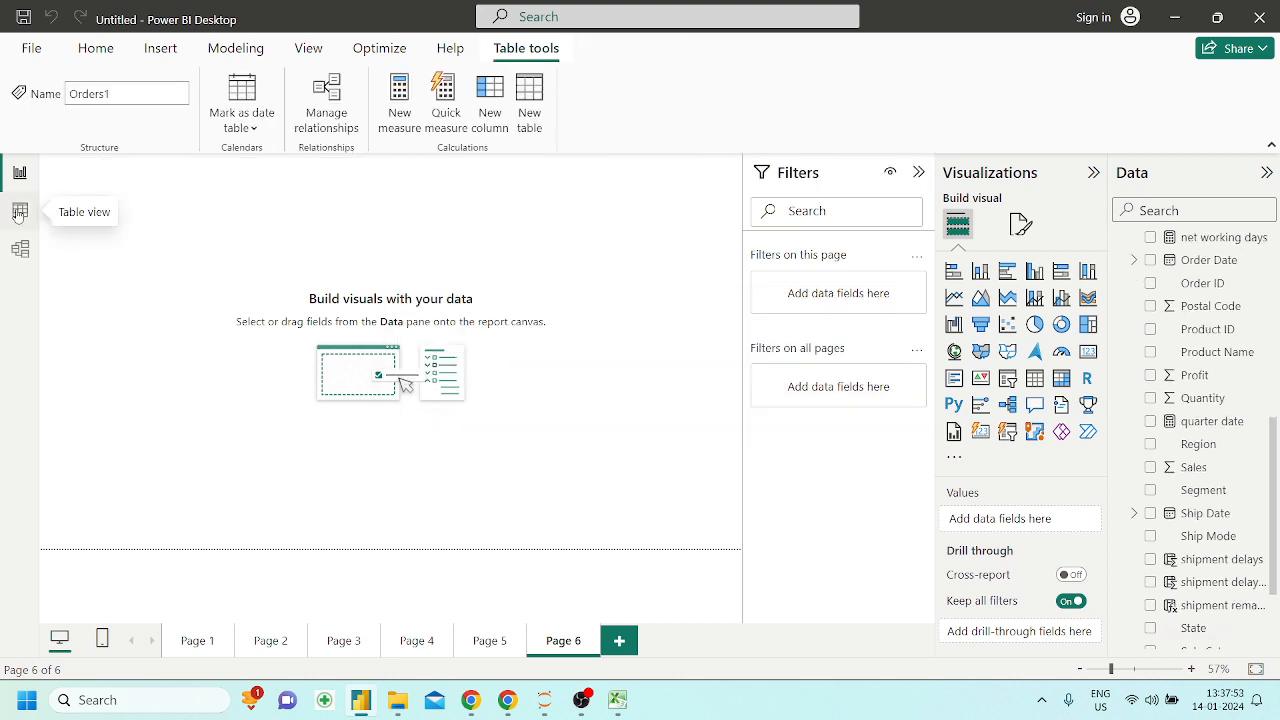
# Examine the existing shipment remarks column in the Orders1 table data
pyautogui.click(19, 212)
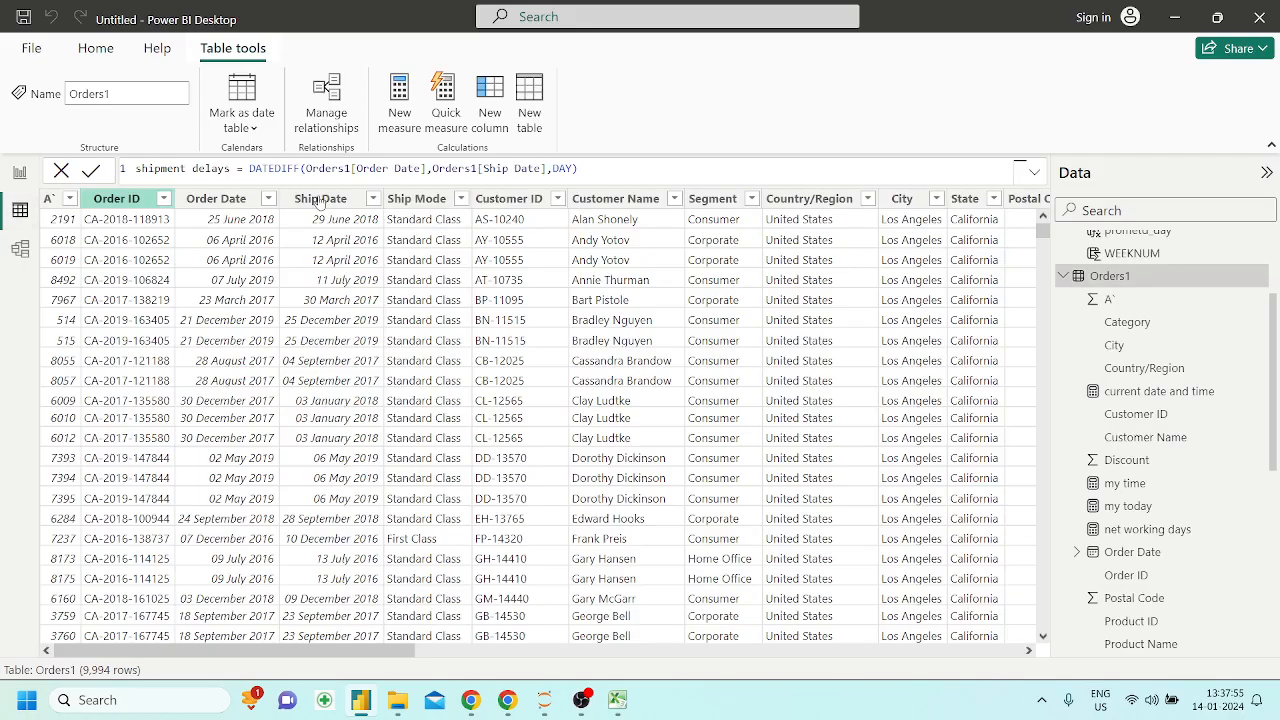
pyautogui.hscroll(10, 860, 335)
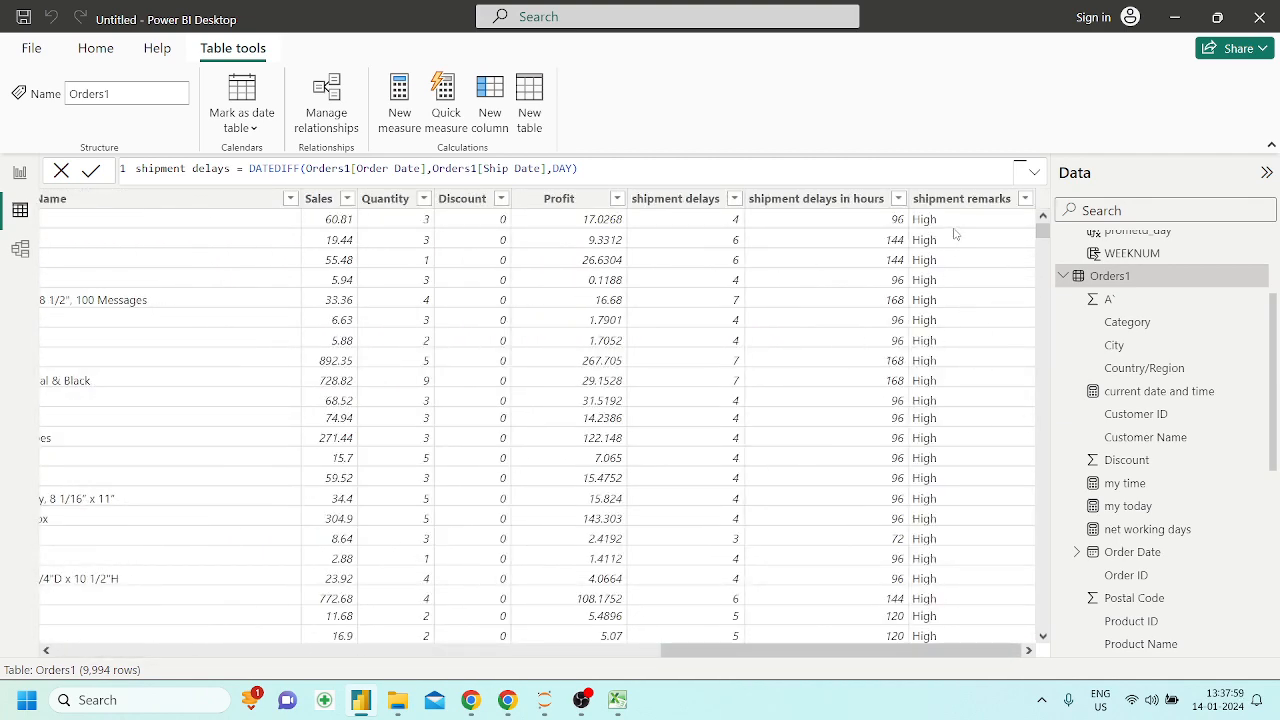
pyautogui.scroll(2, 942, 393)
# Add an enlarged clustered column chart to Page 6 of the report with shipment remarks on its X-axis
pyautogui.click(18, 175)
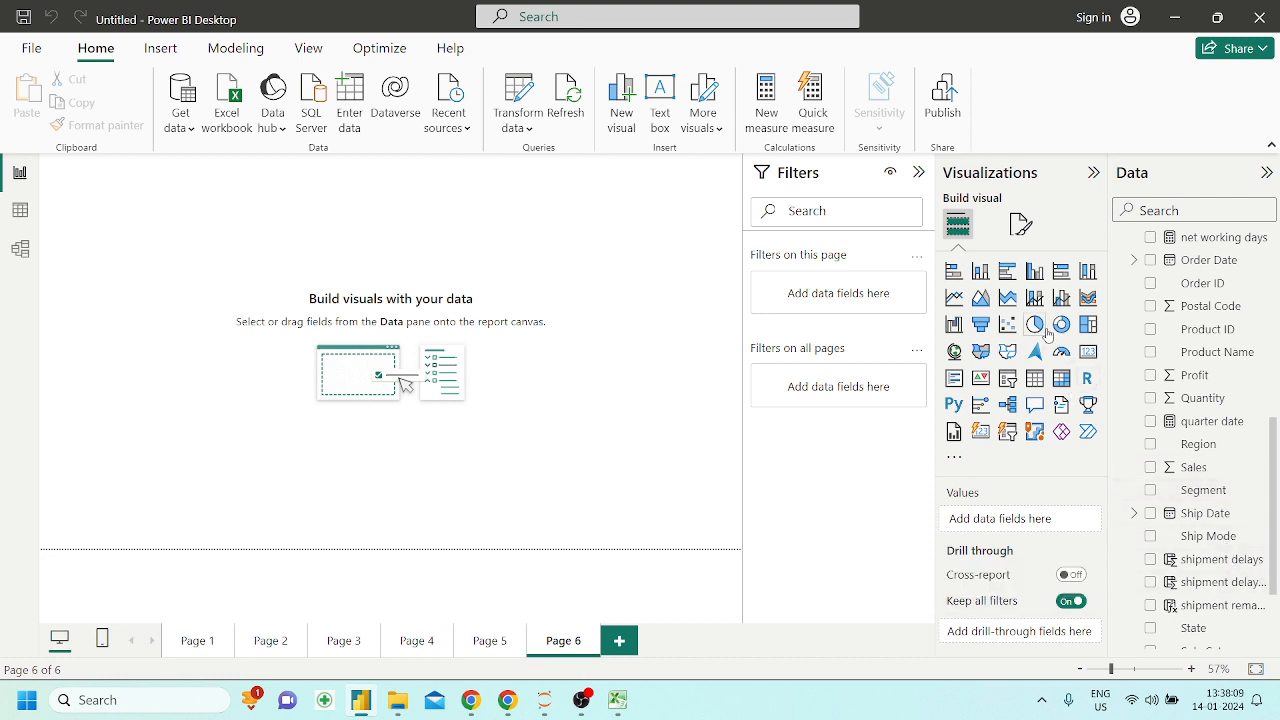
pyautogui.click(1034, 271)
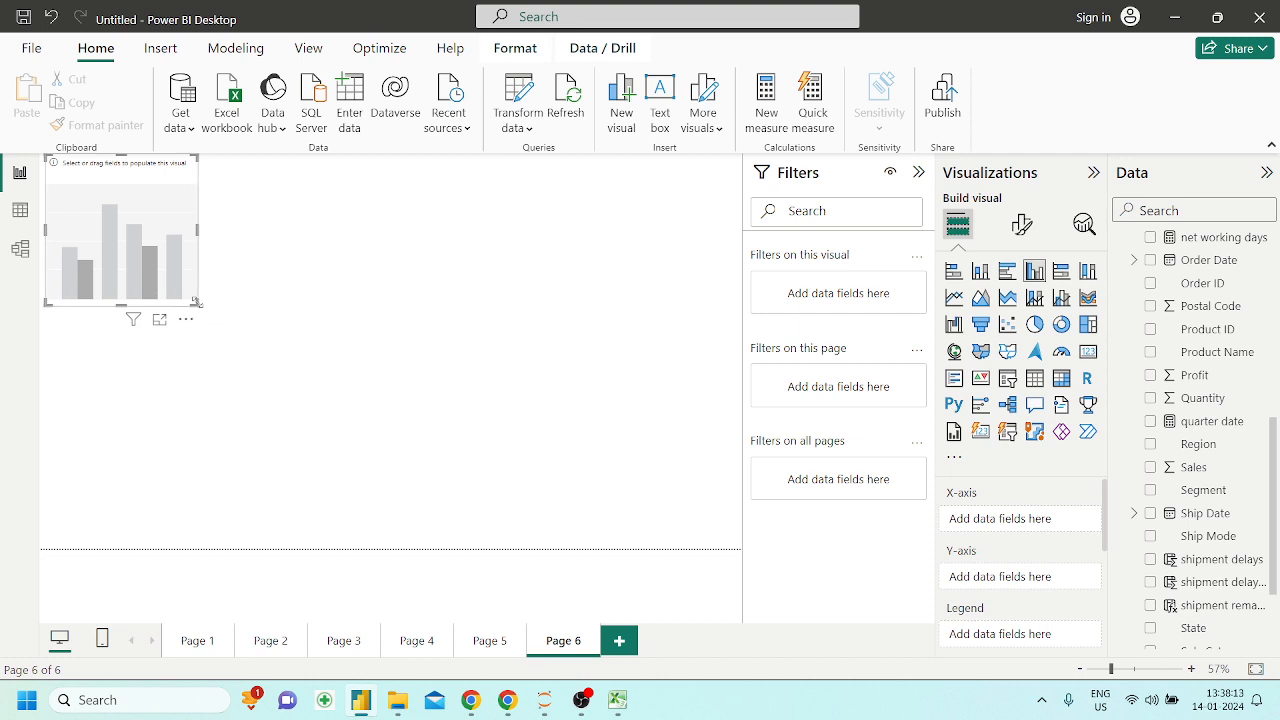
pyautogui.moveTo(196, 302); pyautogui.dragTo(495, 438)
pyautogui.scroll(-3, 1247, 592)
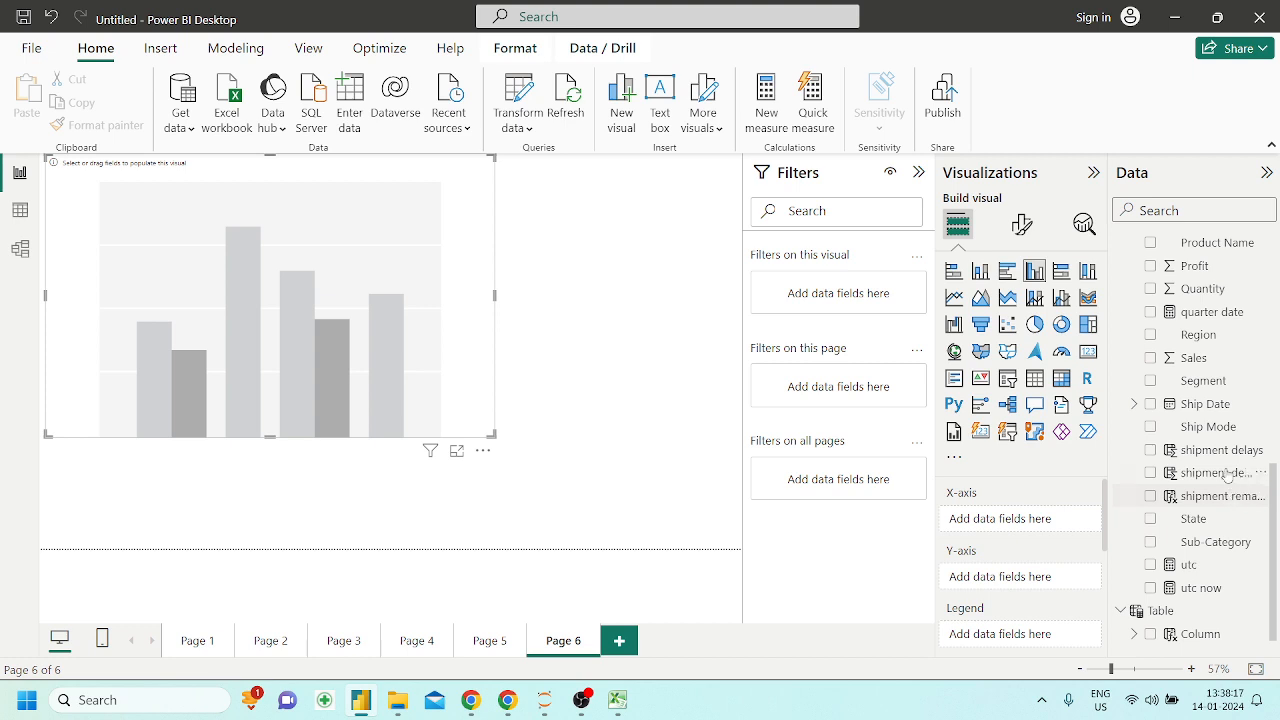
pyautogui.moveTo(1222, 496); pyautogui.dragTo(349, 381)
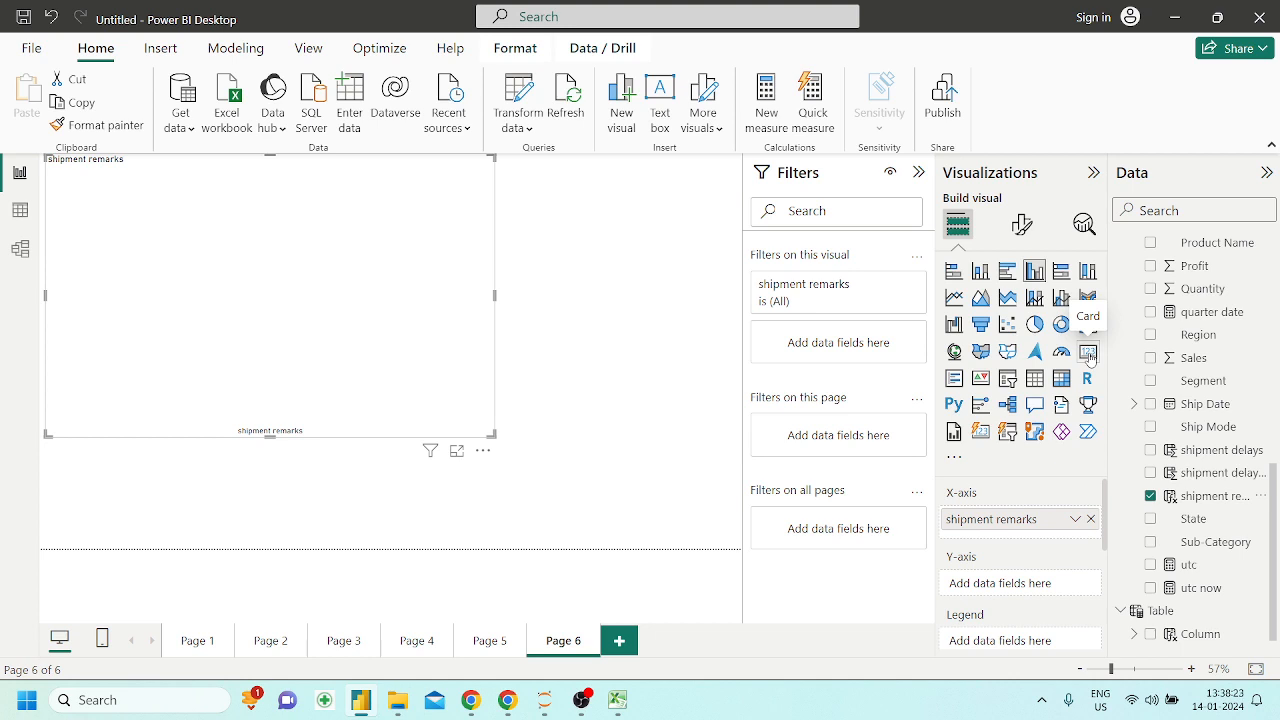
# Add Sales to the chart's X-axis below shipment remarks and move the chart toward the middle of the page
pyautogui.click(1077, 520)
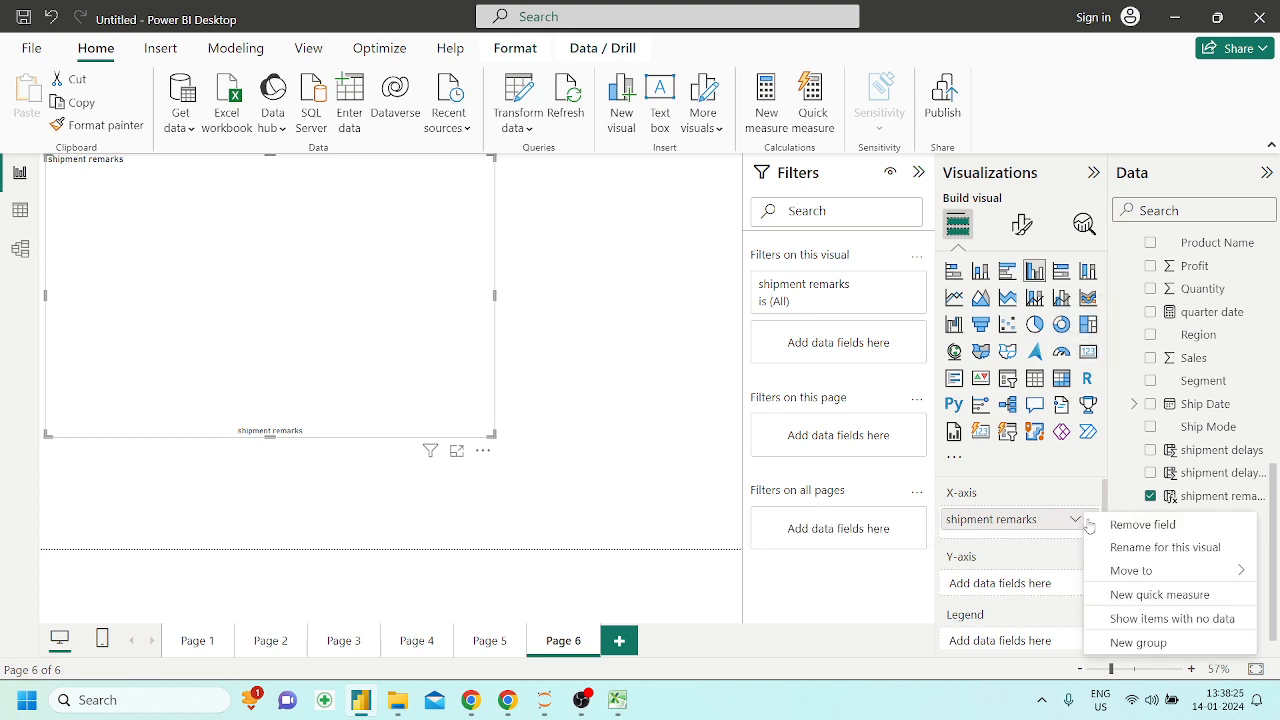
pyautogui.click(1040, 520)
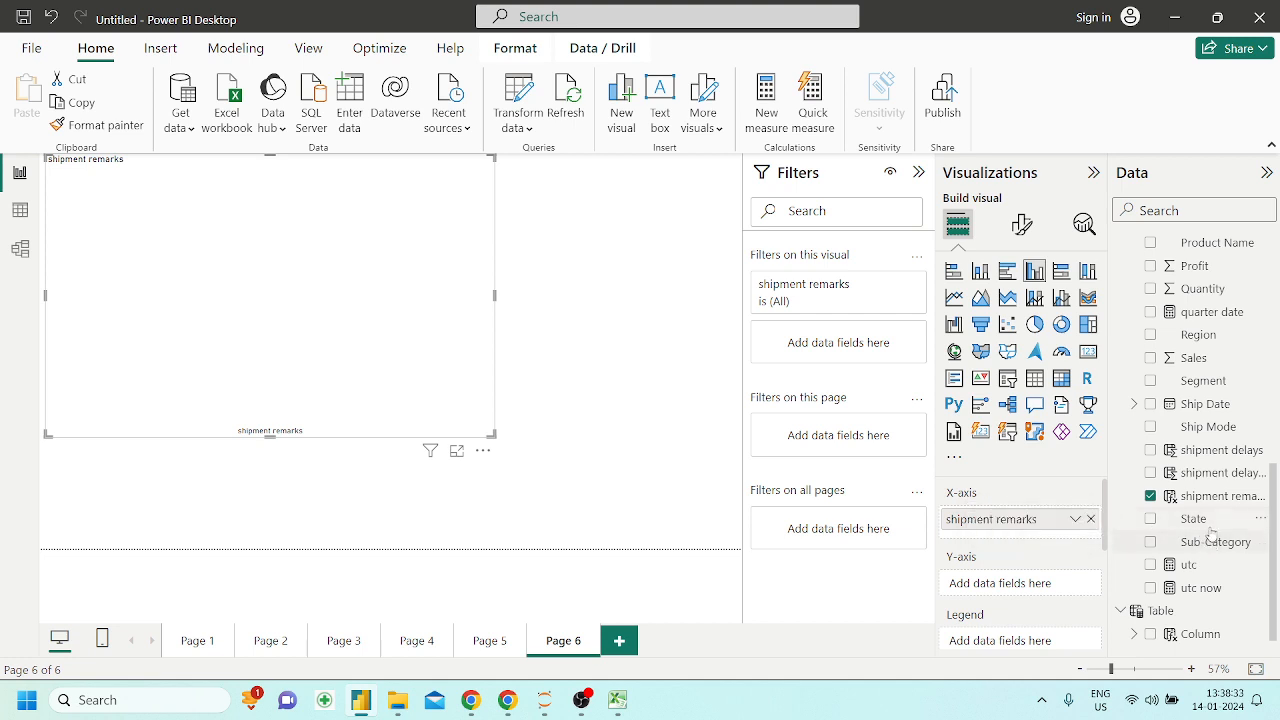
pyautogui.moveTo(1201, 367); pyautogui.dragTo(1020, 540)
pyautogui.moveTo(393, 334); pyautogui.dragTo(474, 354)
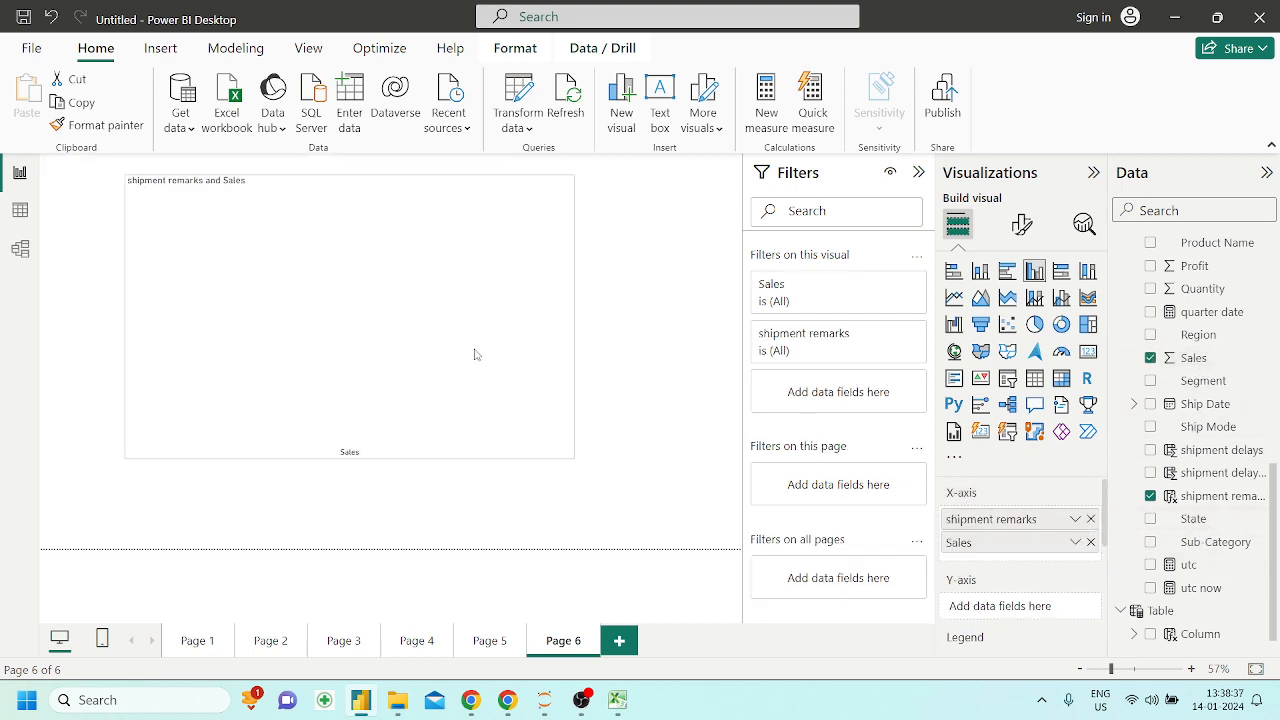
# Try showing the visual as a table, and change it back to a clustered column chart with the page fitted to view
pyautogui.click(1032, 378)
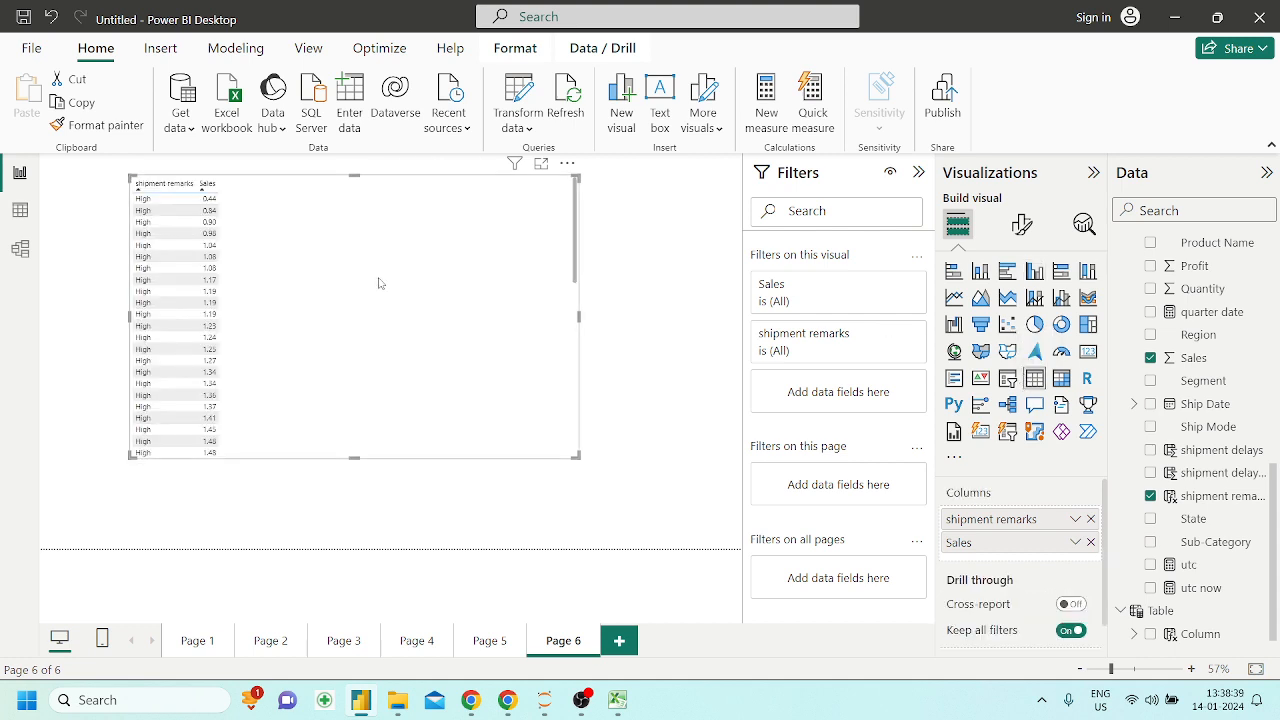
pyautogui.scroll(5, 277, 280)
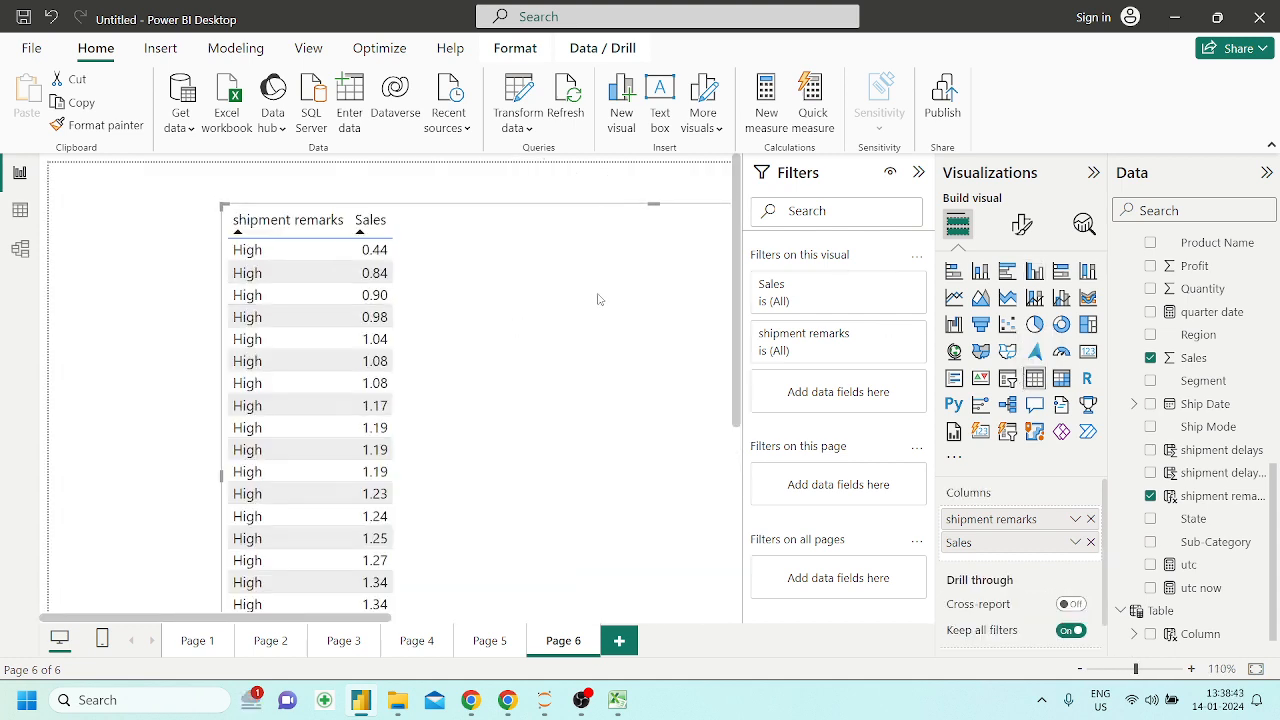
pyautogui.click(1034, 271)
pyautogui.scroll(-5, 460, 354)
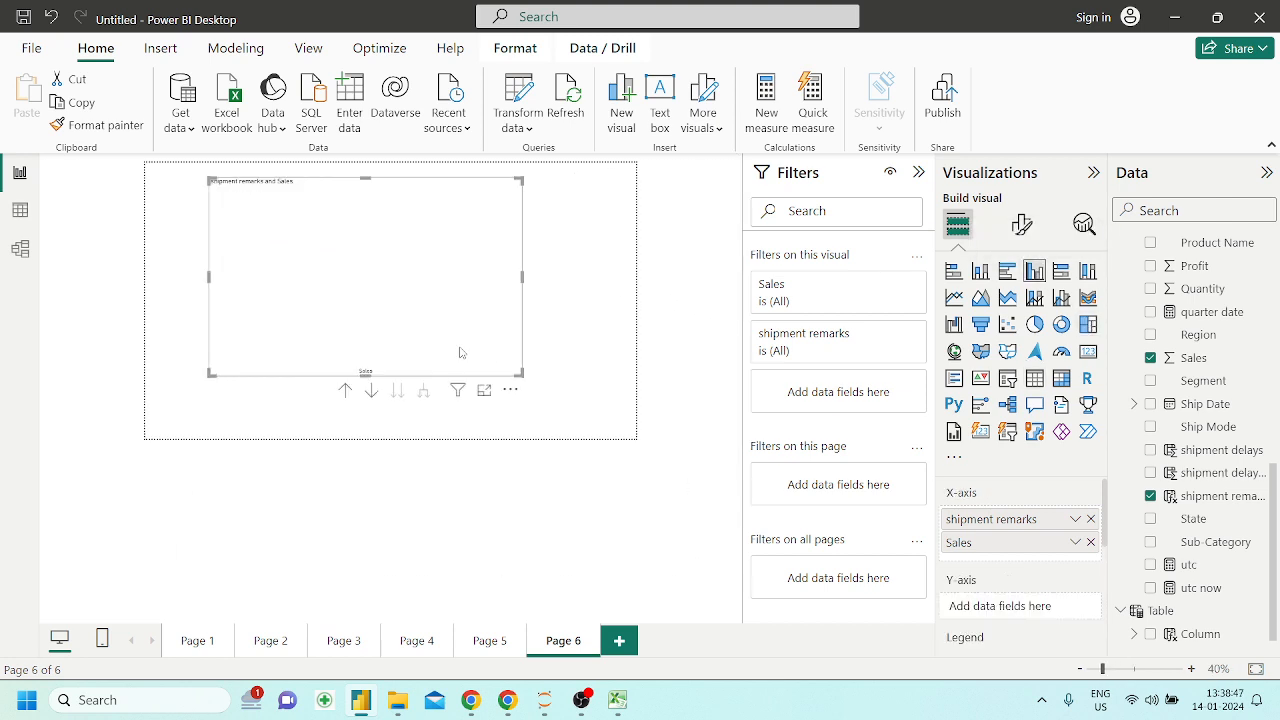
pyautogui.click(1256, 668)
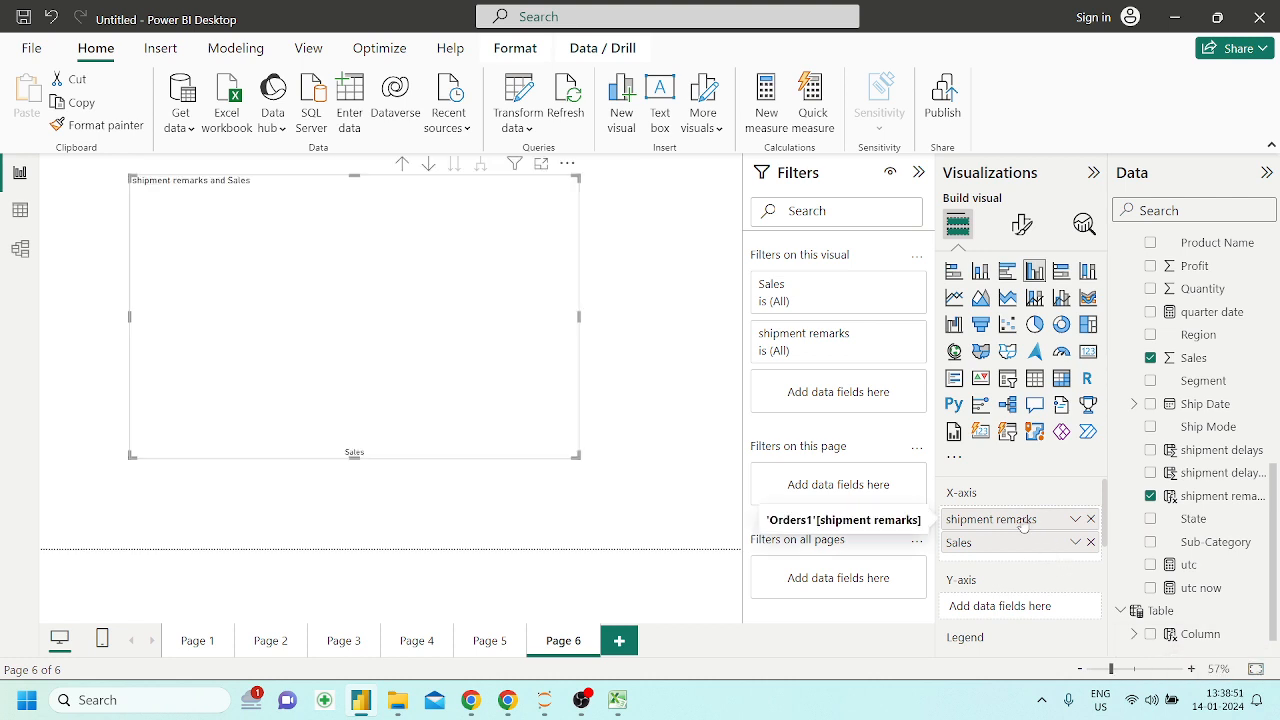
# Move shipment remarks from the chart's X-axis to its Y-axis and summarize it as Count (Distinct)
pyautogui.moveTo(1022, 526); pyautogui.dragTo(1022, 606)
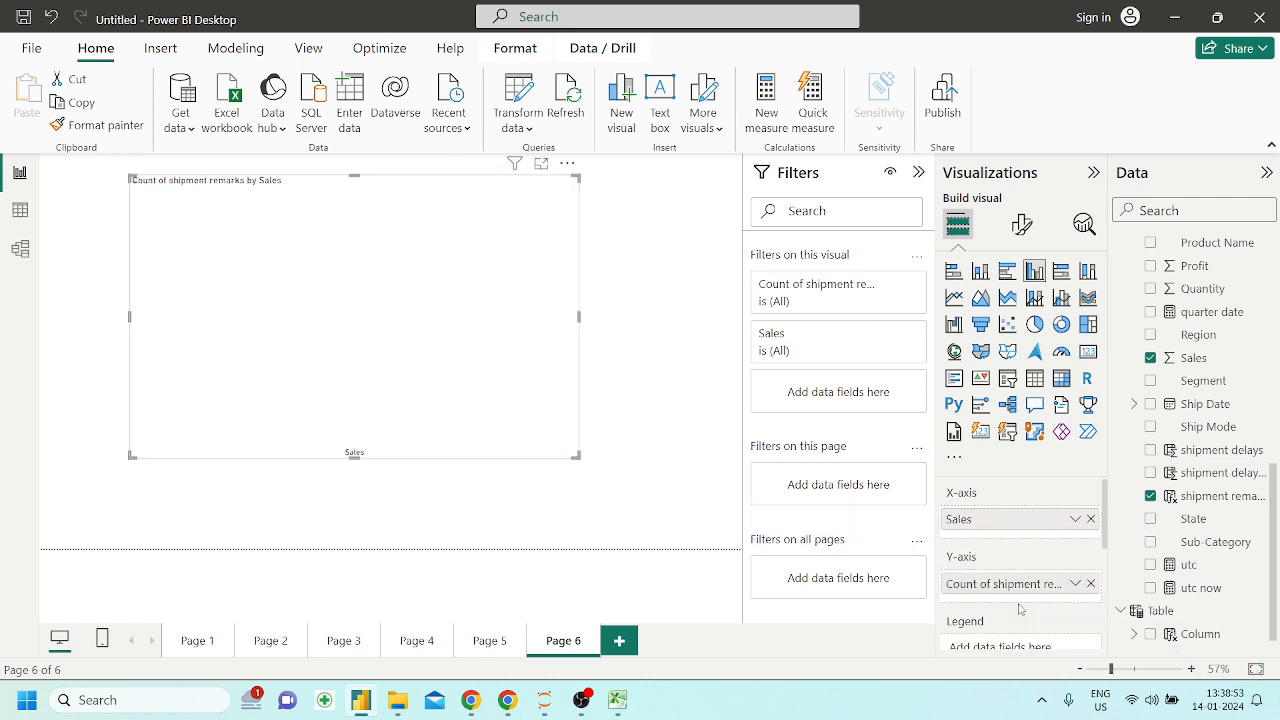
pyautogui.click(1074, 586)
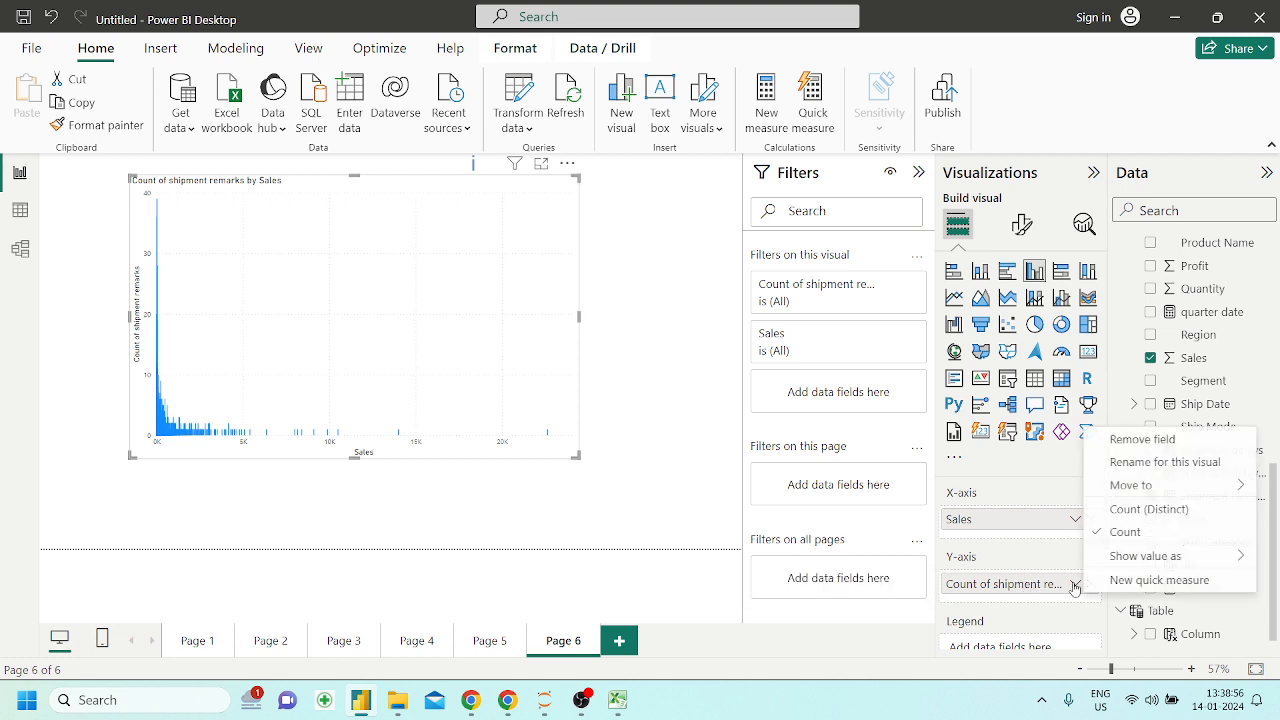
pyautogui.click(1137, 510)
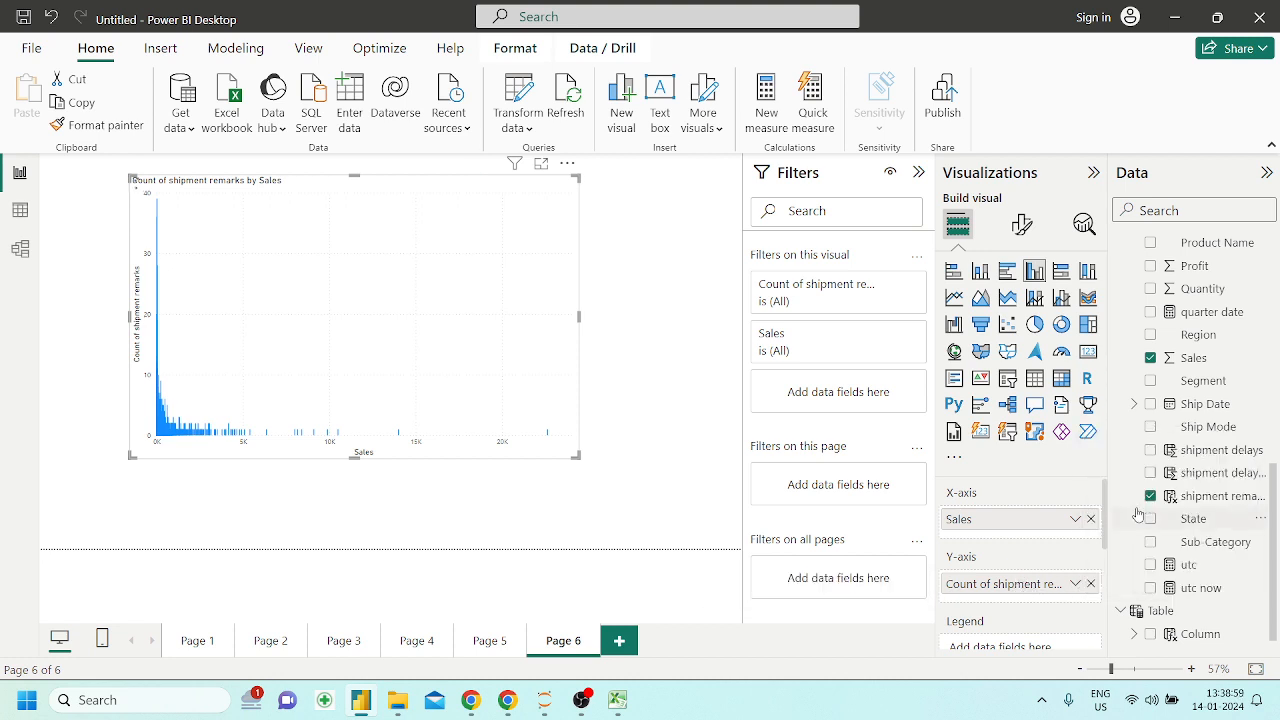
pyautogui.click(1075, 584)
pyautogui.moveTo(1087, 556)
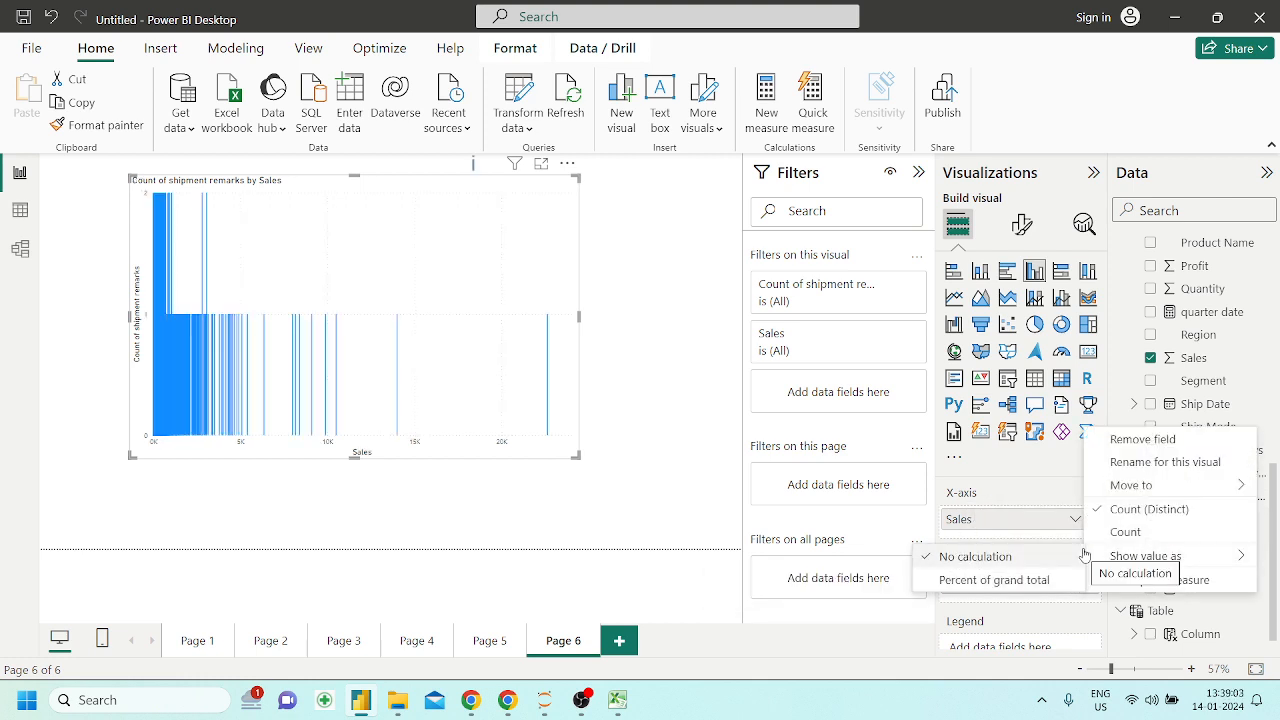
pyautogui.click(706, 496)
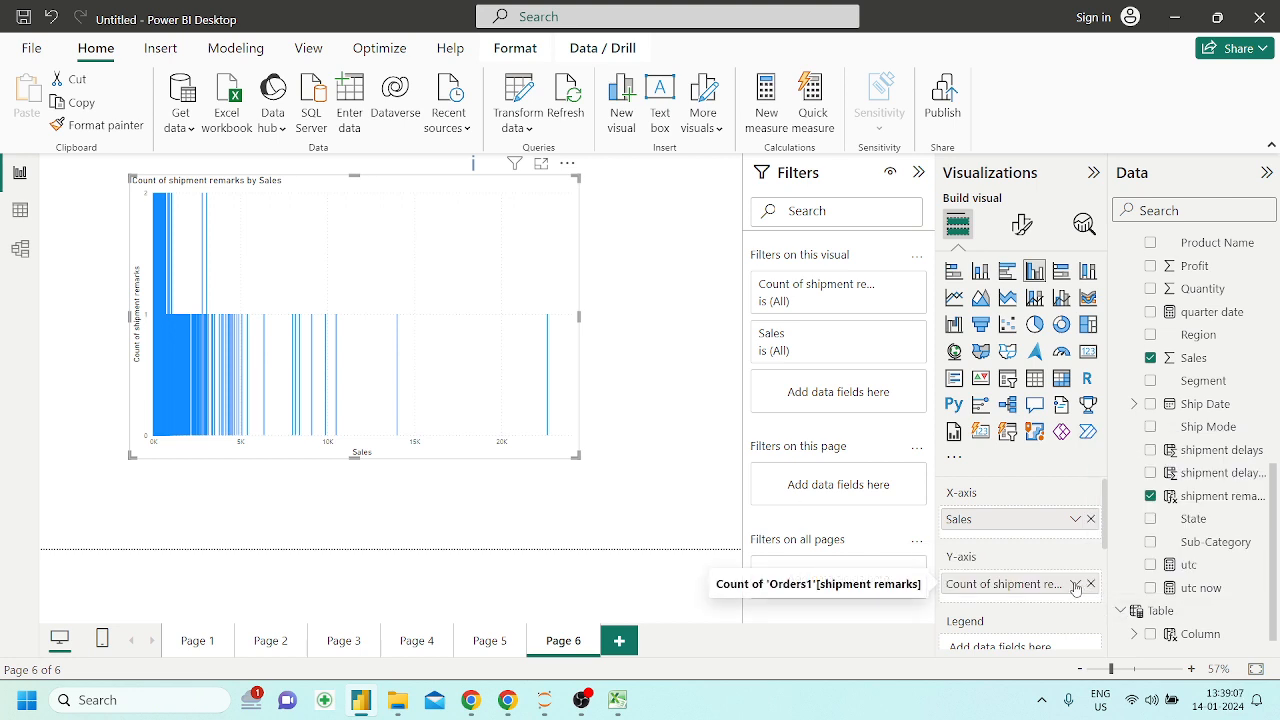
pyautogui.click(1076, 587)
pyautogui.moveTo(1141, 567)
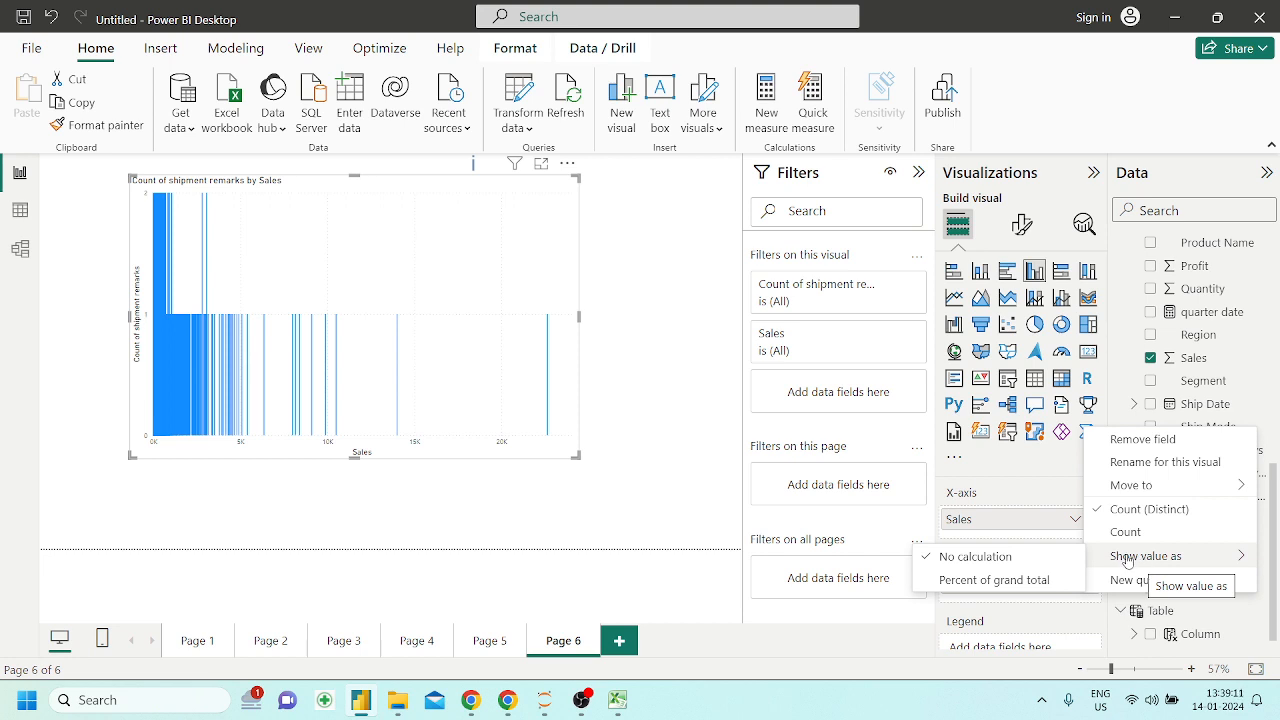
pyautogui.click(646, 425)
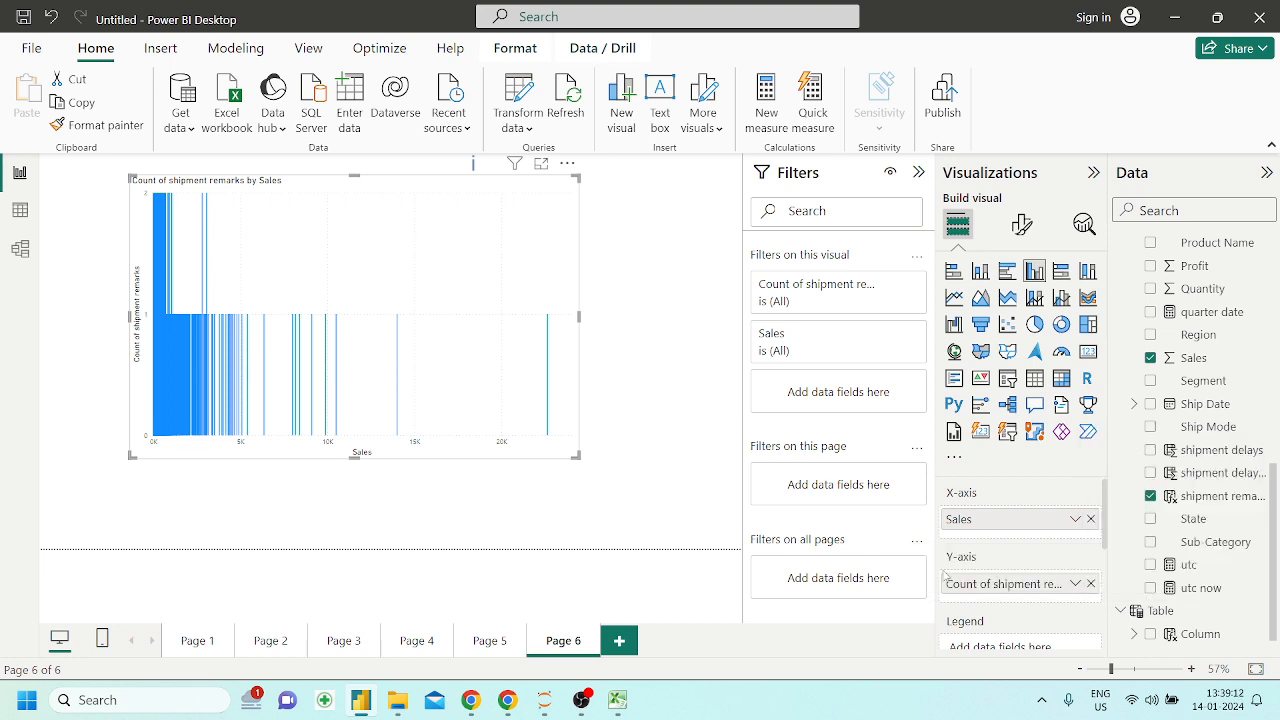
# Delete the chart from Page 6 and put an enlarged table visual listing shipment remarks in its place
pyautogui.click(1091, 584)
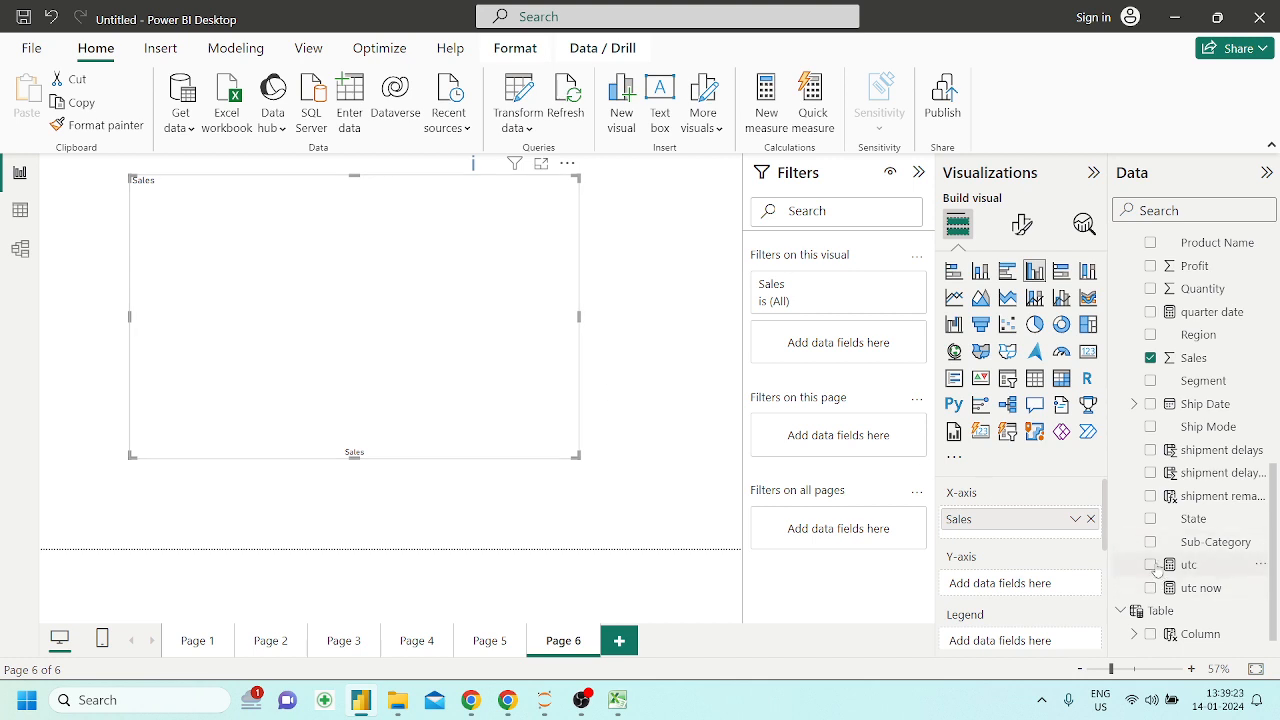
pyautogui.press('Delete')
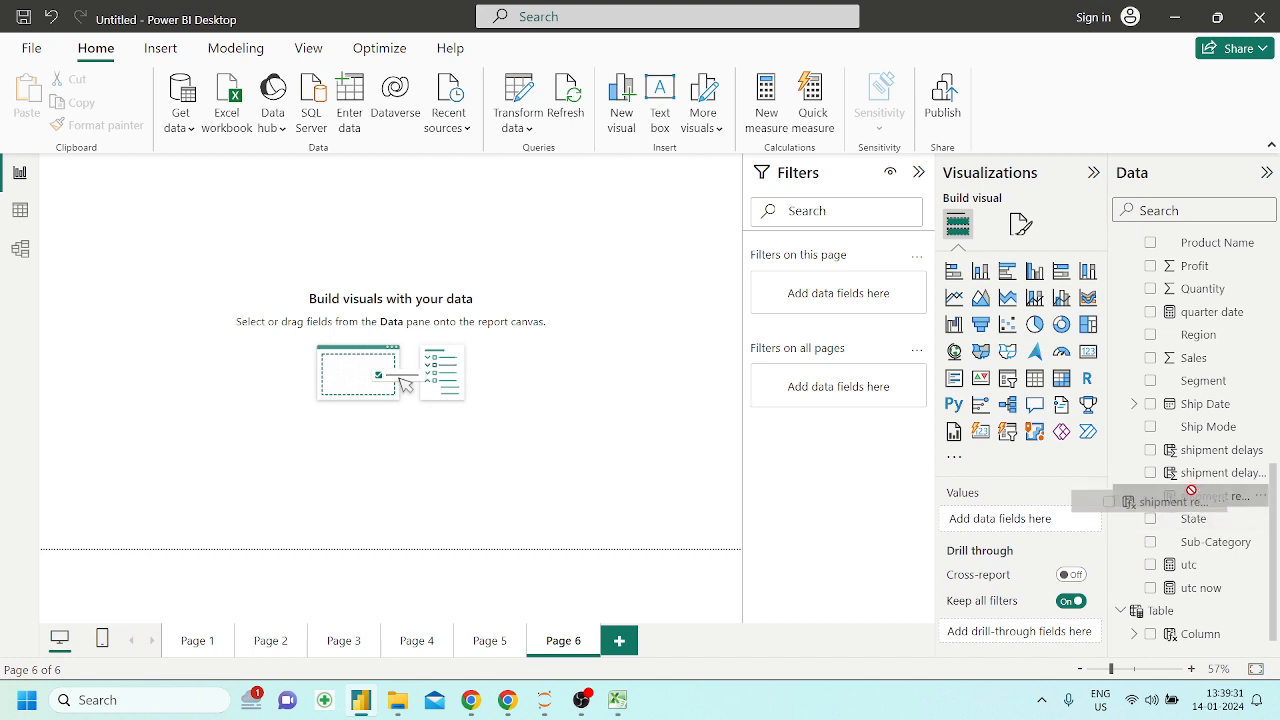
pyautogui.click(1031, 381)
pyautogui.moveTo(1230, 497); pyautogui.dragTo(1071, 524)
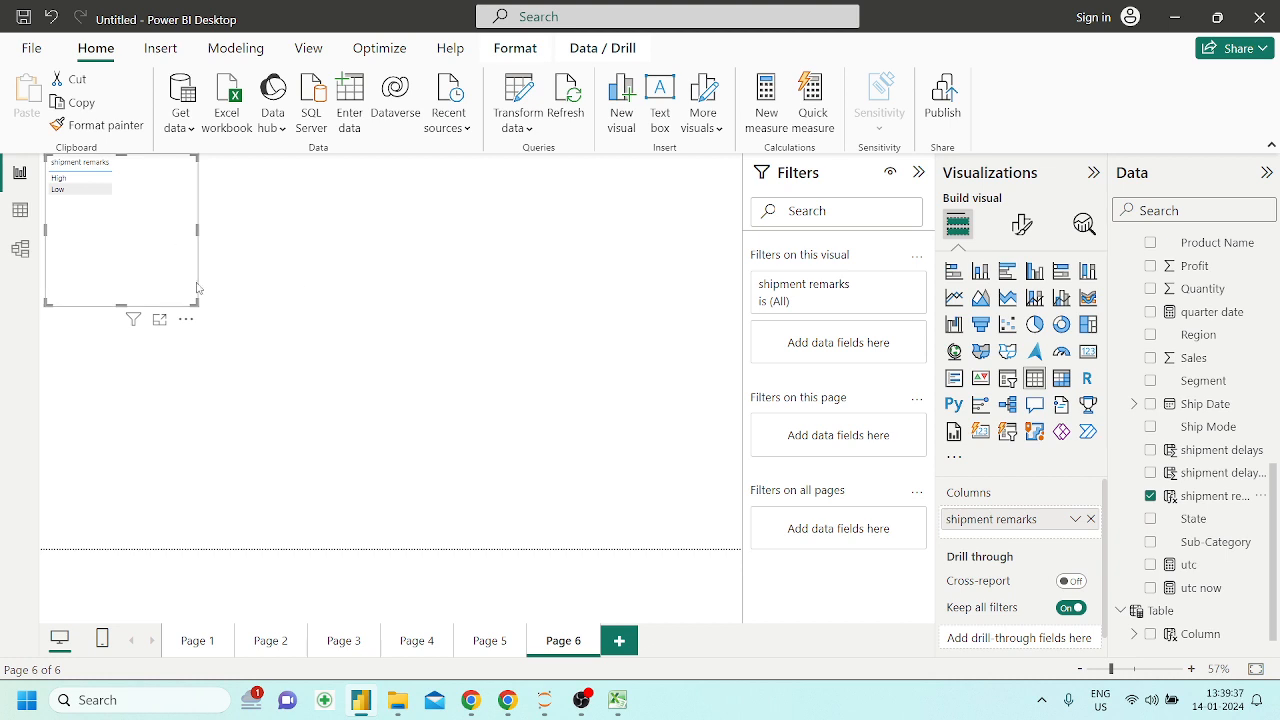
pyautogui.moveTo(195, 301); pyautogui.dragTo(427, 427)
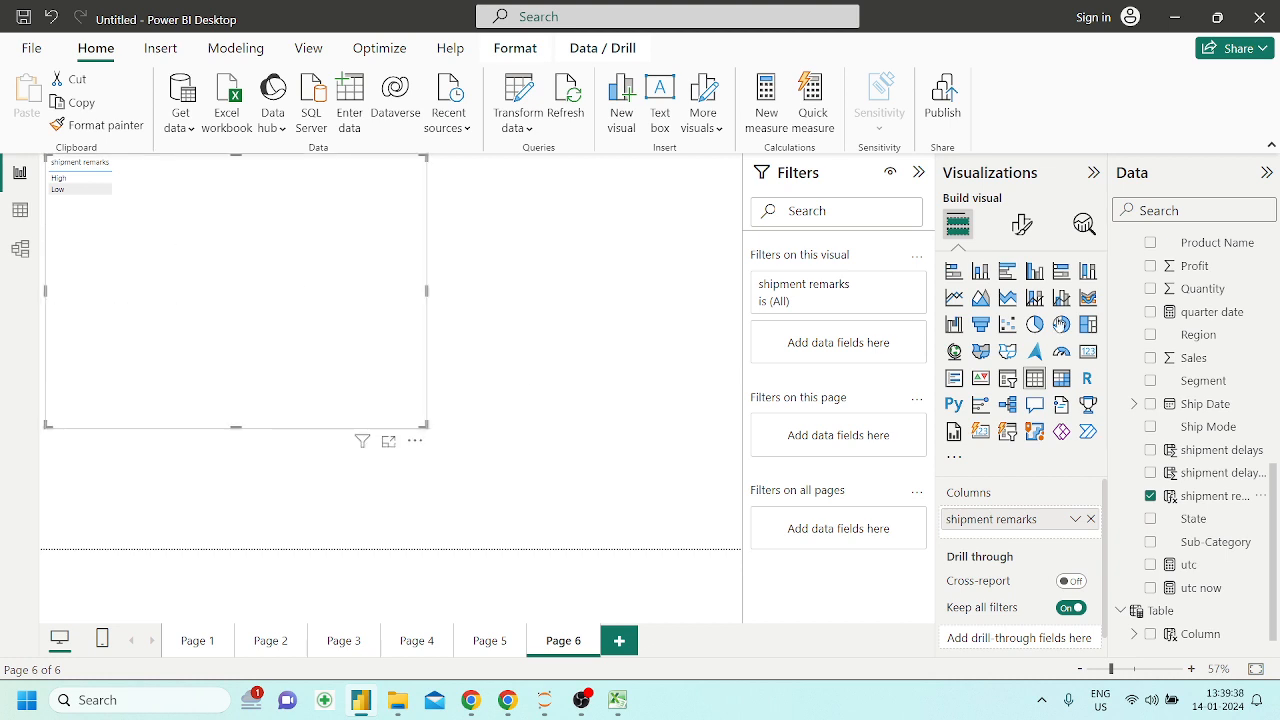
# Convert the shipment remarks table to a clustered column chart with Sales on its Y-axis
pyautogui.click(1021, 225)
pyautogui.click(957, 224)
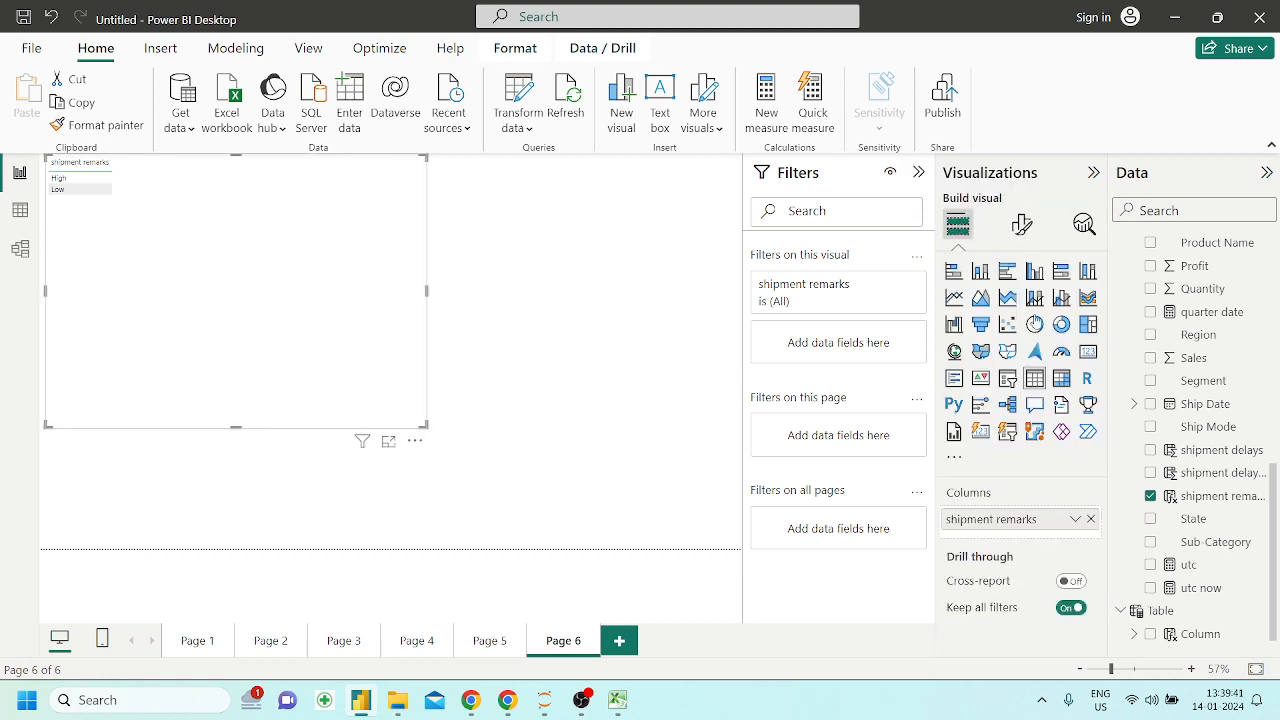
pyautogui.click(1034, 271)
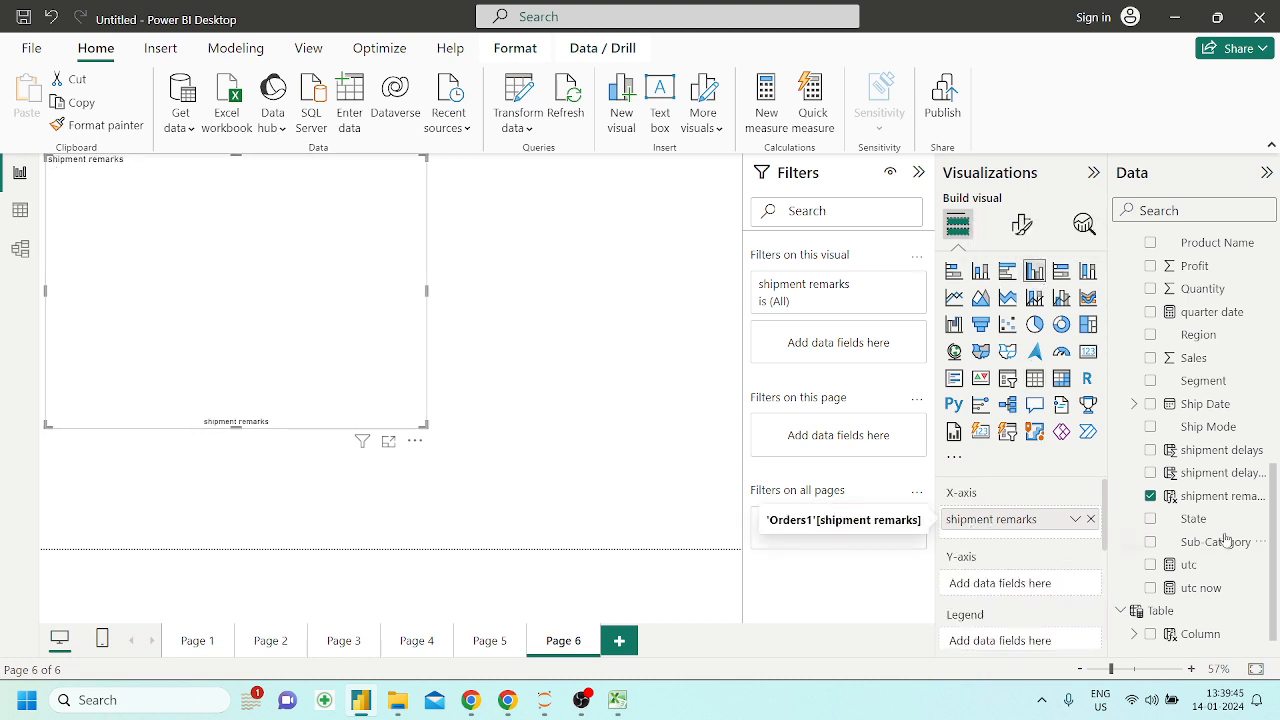
pyautogui.moveTo(1200, 358); pyautogui.dragTo(1030, 585)
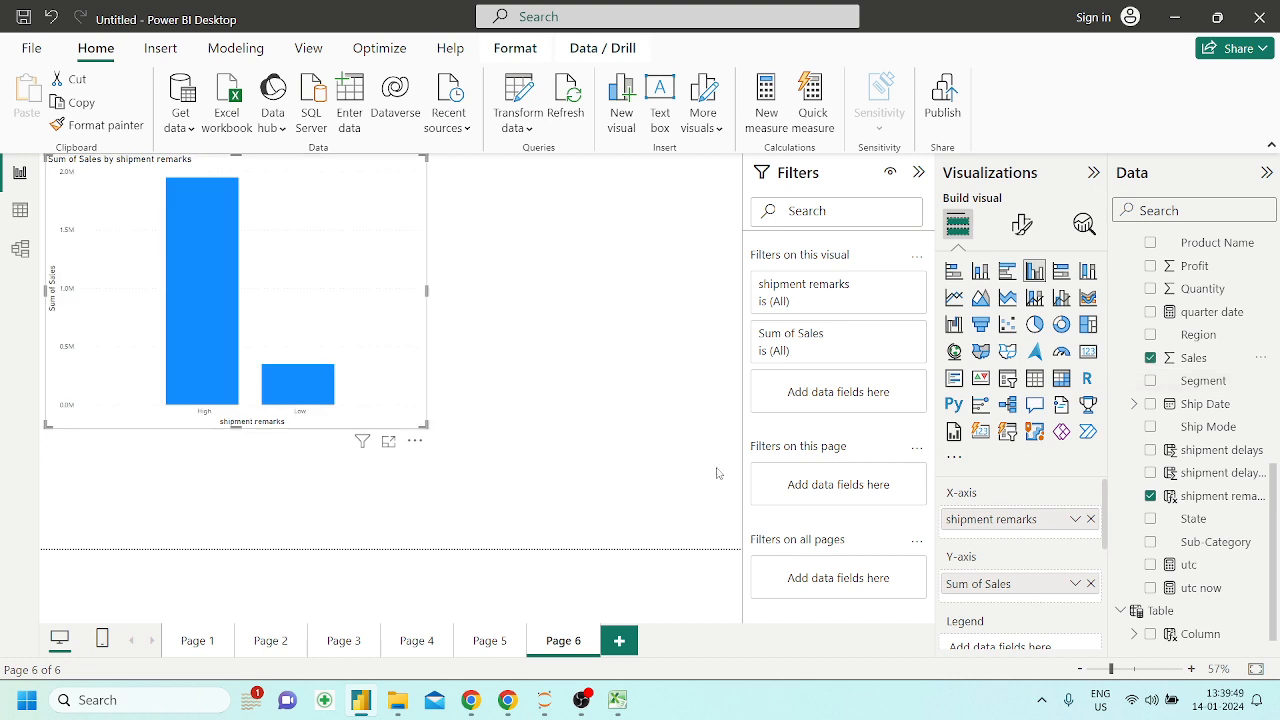
# Try swapping shipment remarks and Sales between the chart's axes, and put both fields back
pyautogui.moveTo(1029, 520)
pyautogui.mouseDown()
pyautogui.moveTo(1027, 598)
pyautogui.moveTo(1012, 521)
pyautogui.mouseUp()
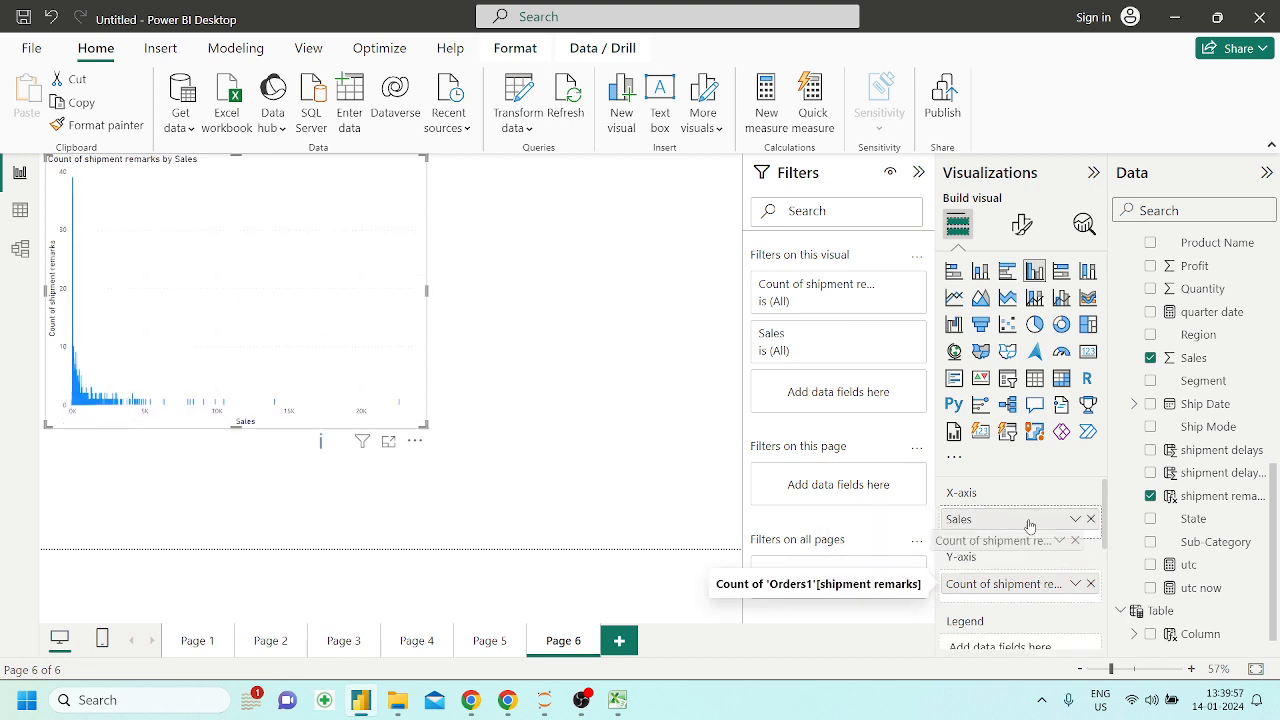
pyautogui.moveTo(1012, 525); pyautogui.dragTo(1016, 532)
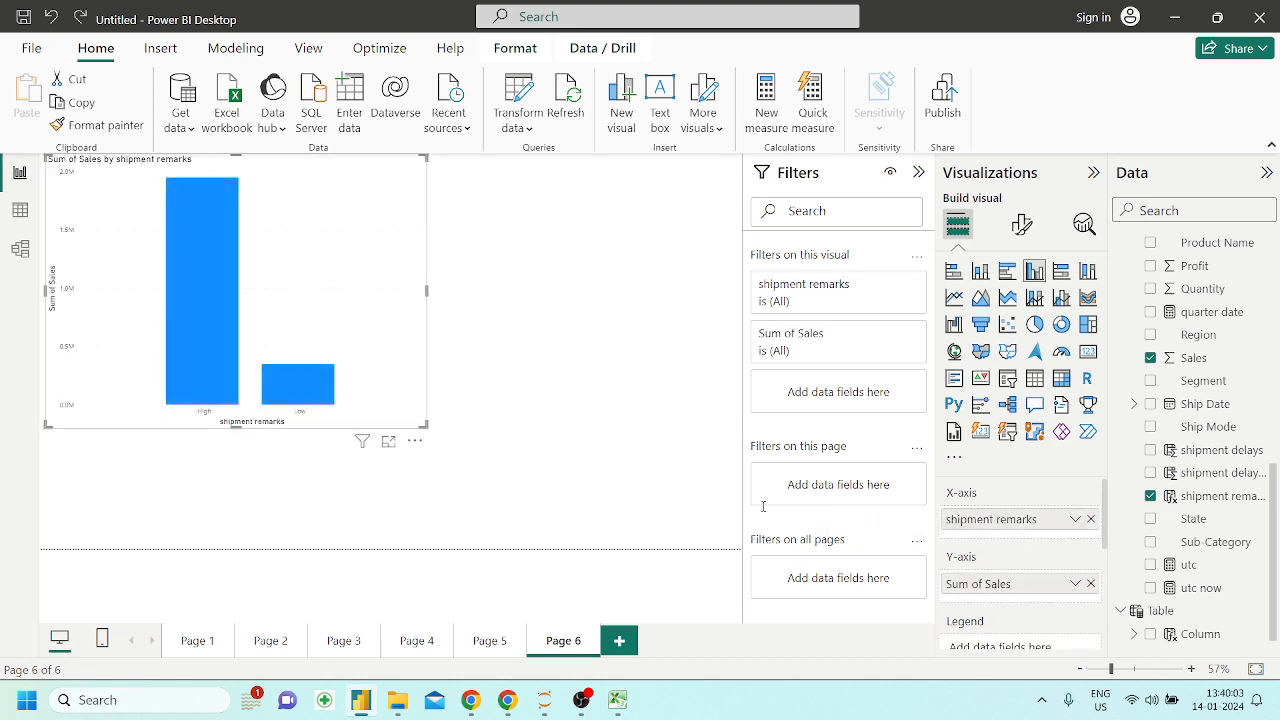
# Move the clustered column chart toward the middle of the page and enlarge it
pyautogui.moveTo(318, 286); pyautogui.dragTo(463, 289)
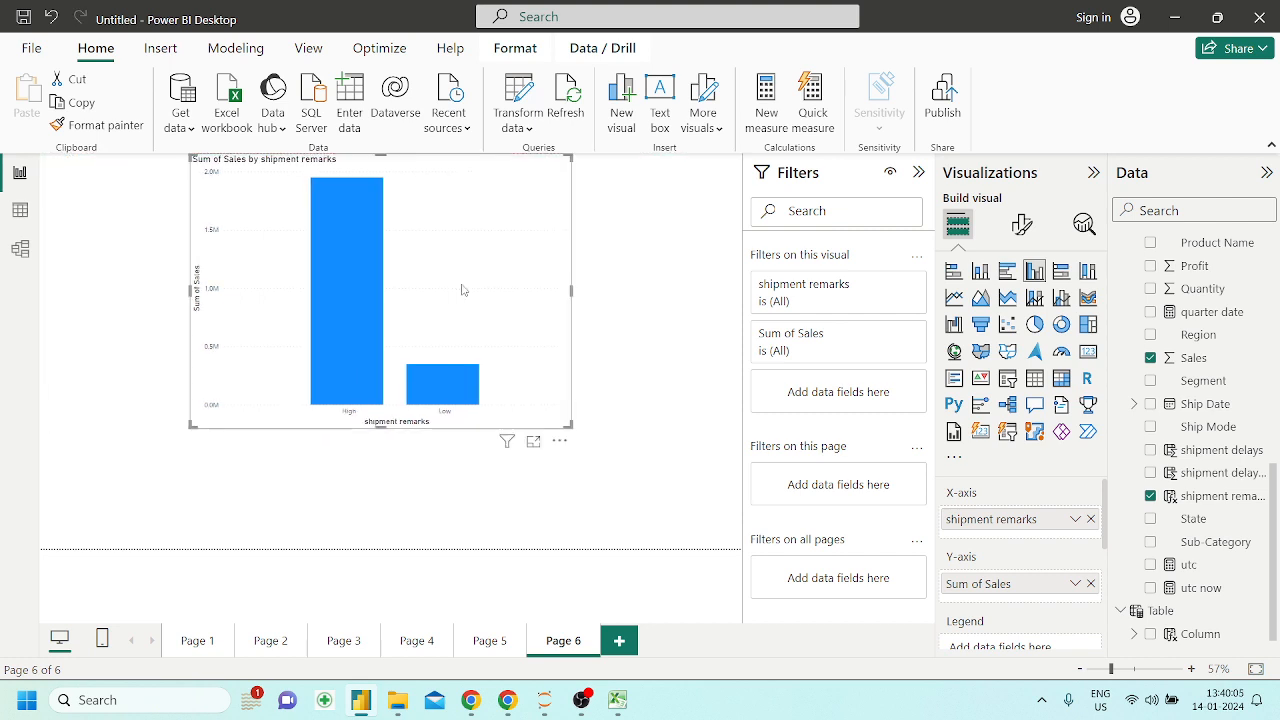
pyautogui.moveTo(573, 428); pyautogui.dragTo(663, 507)
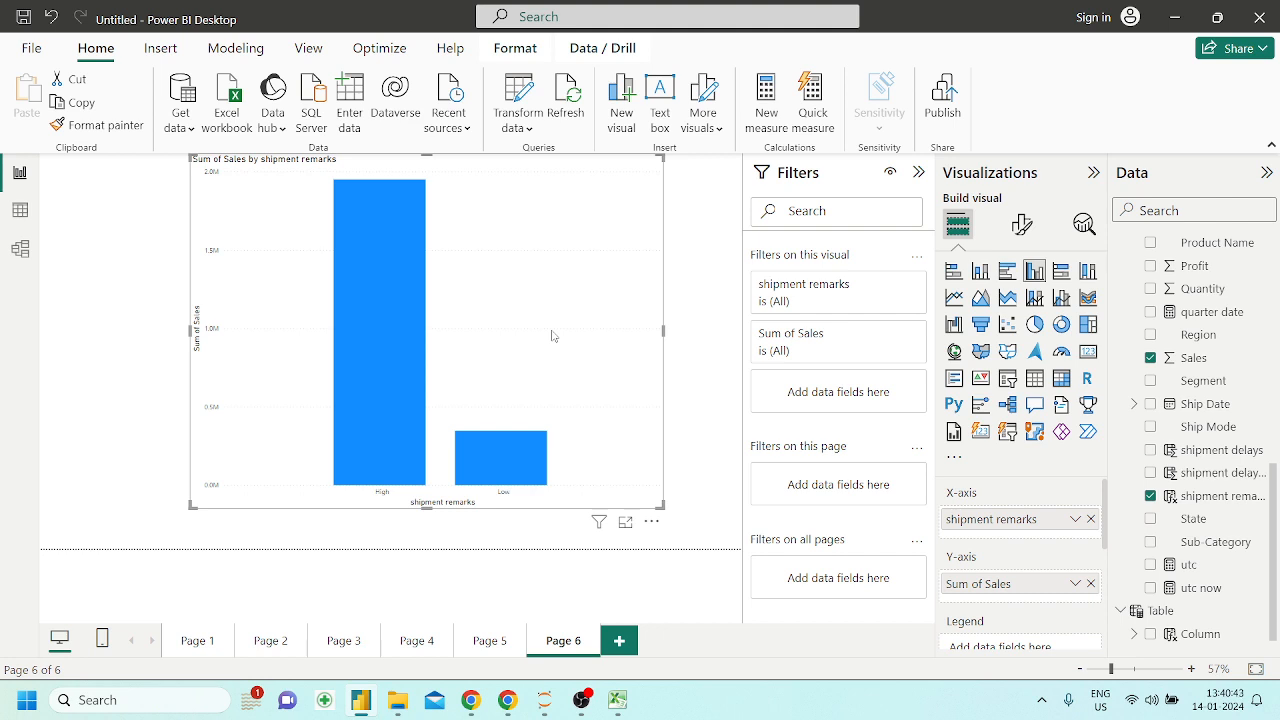
# Switch to the all_dax_functions workbook in Excel and read the BITAND and SWITCH descriptions among the logical functions
pyautogui.click(614, 710)
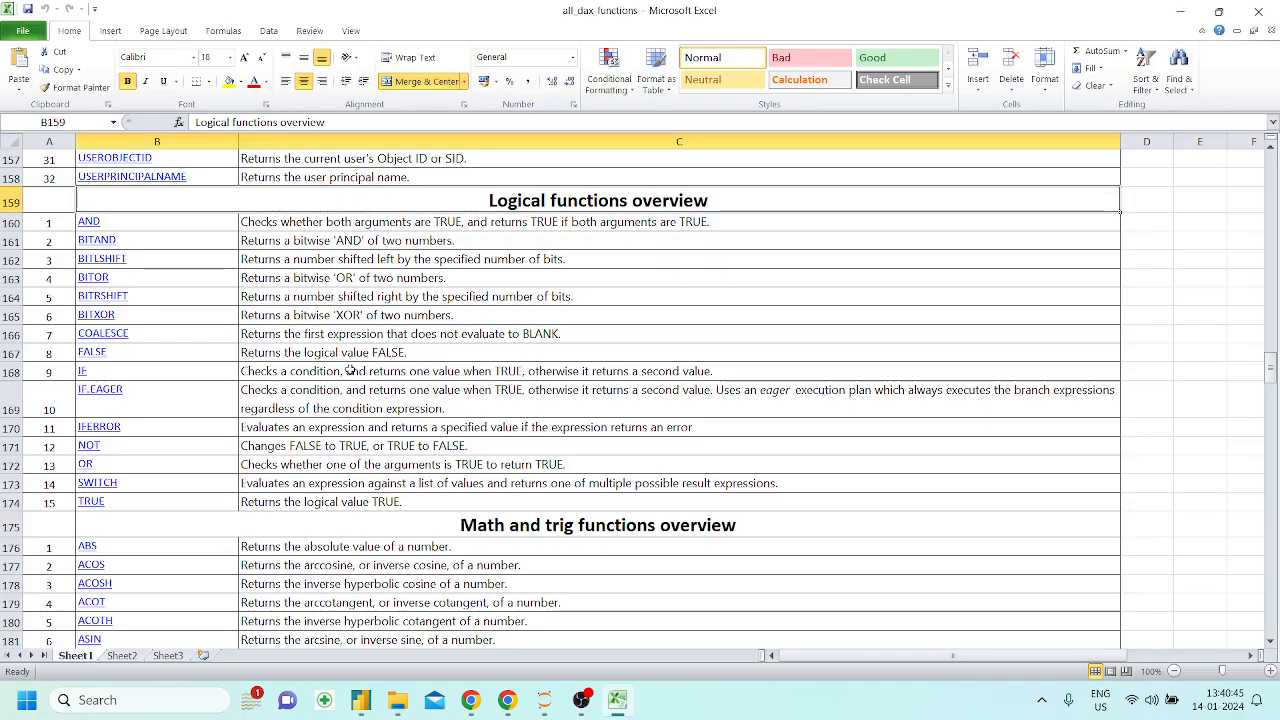
pyautogui.click(330, 247)
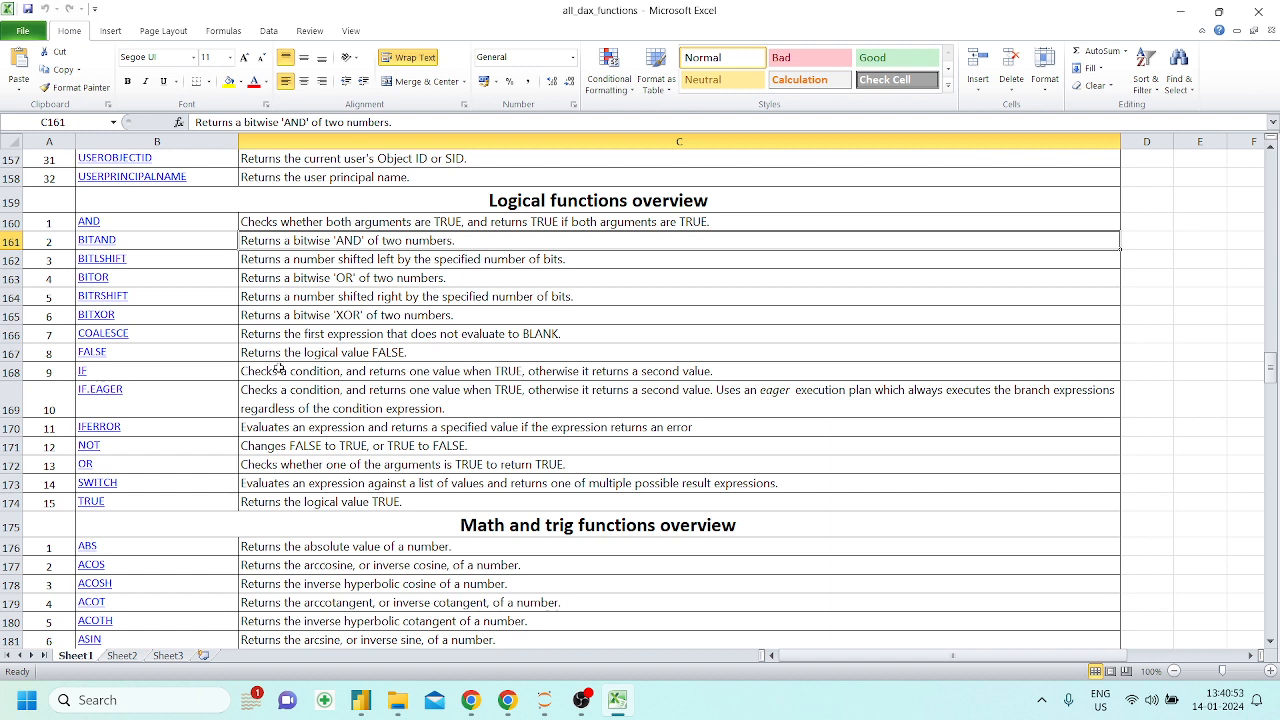
pyautogui.click(272, 483)
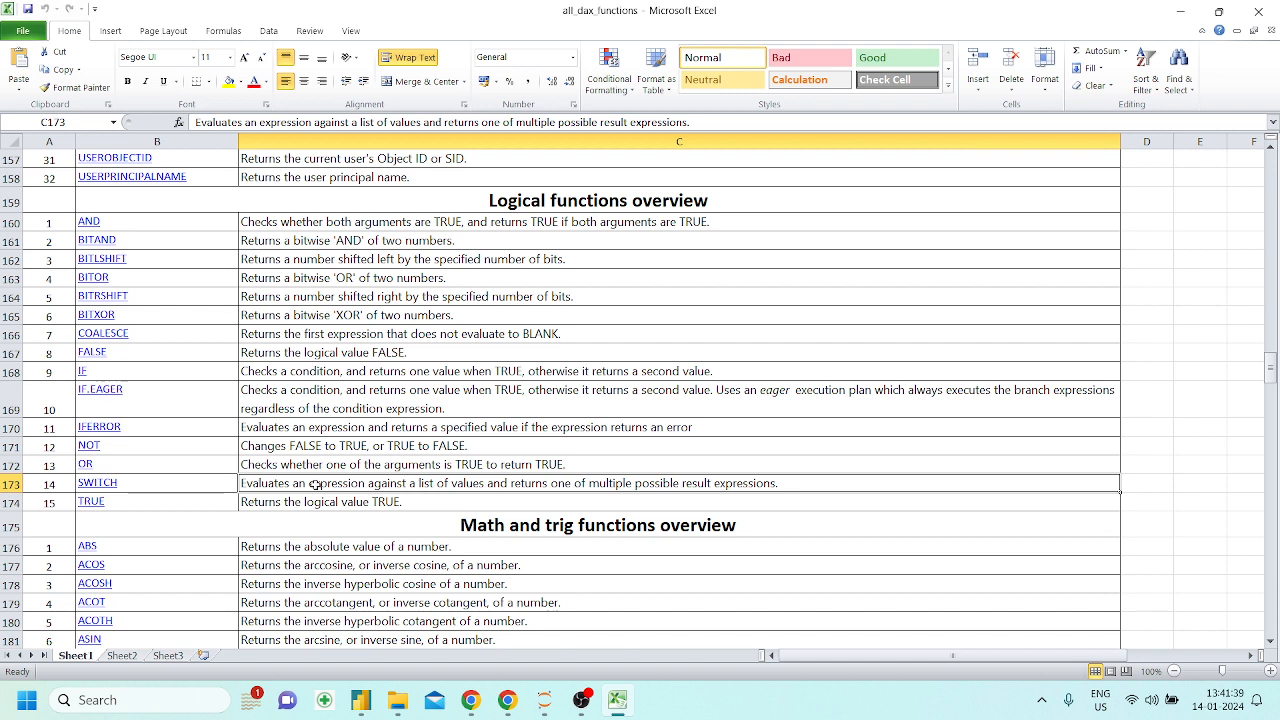
# Switch back to Power BI and examine the data of the mydate table and the last columns of Orders1 in Table view
pyautogui.click(360, 700)
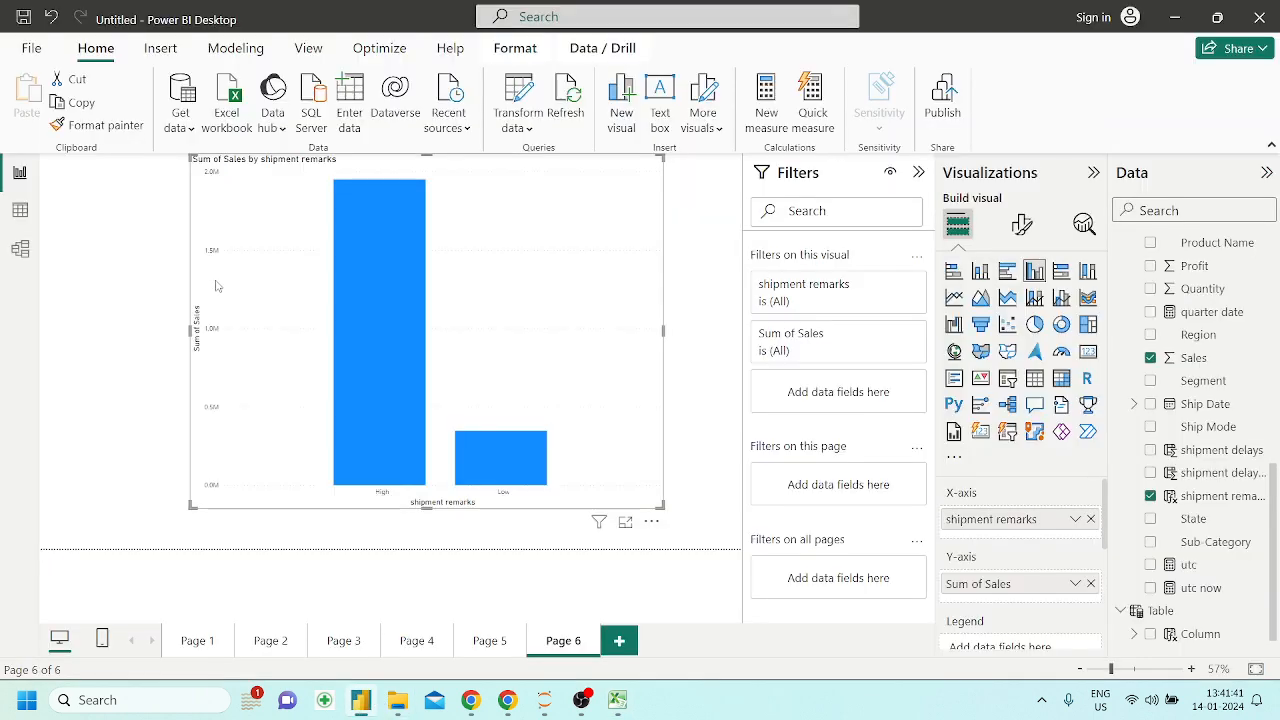
pyautogui.click(33, 220)
pyautogui.scroll(2, 1188, 343)
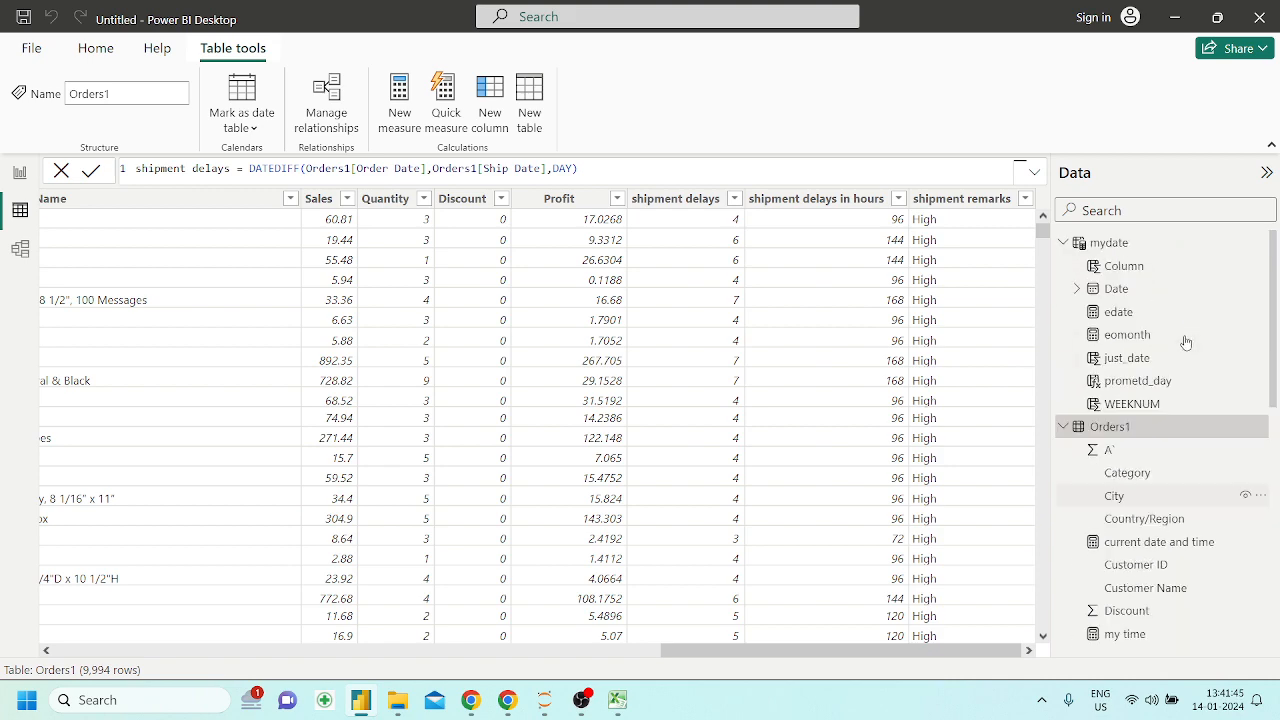
pyautogui.click(1109, 243)
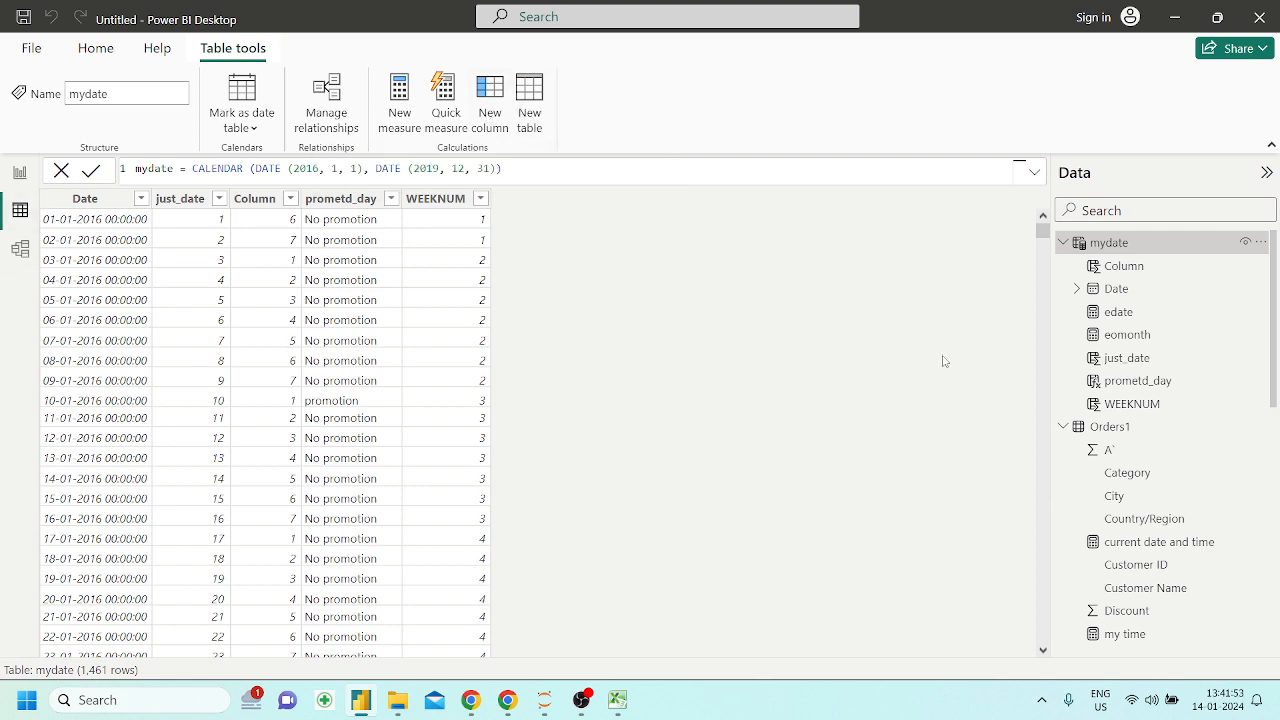
pyautogui.scroll(-2, 1117, 380)
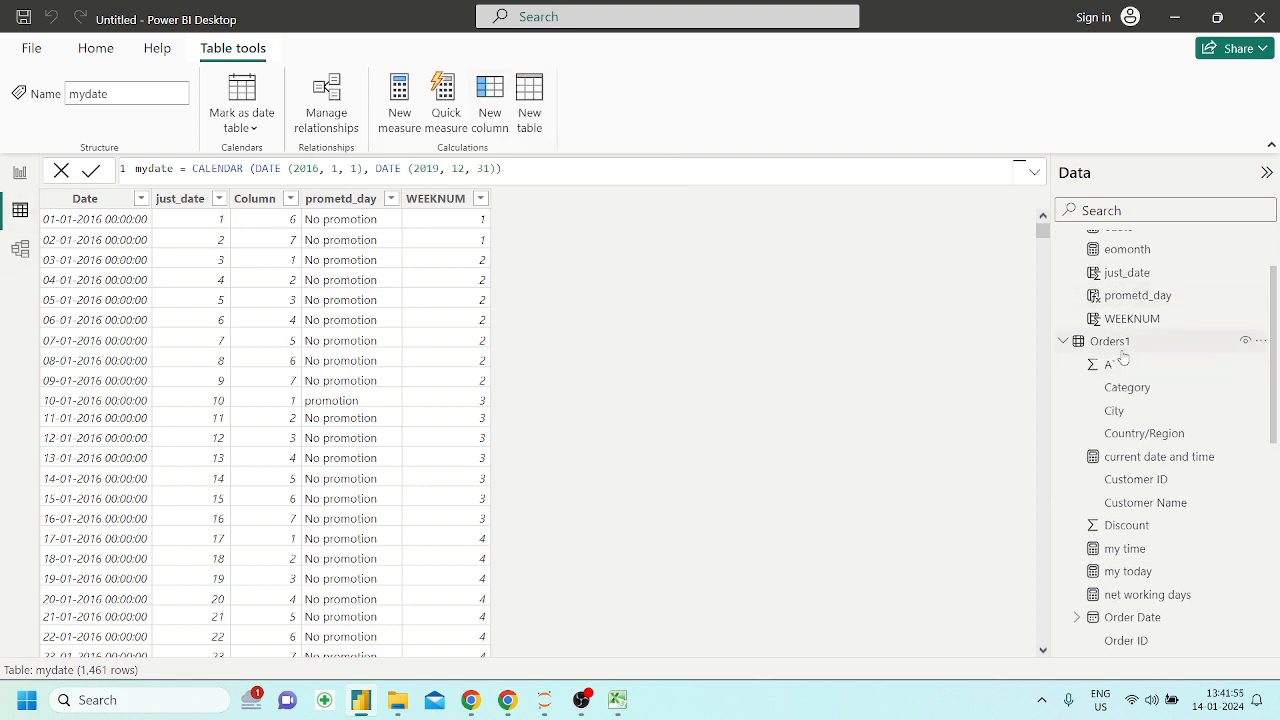
pyautogui.click(1118, 350)
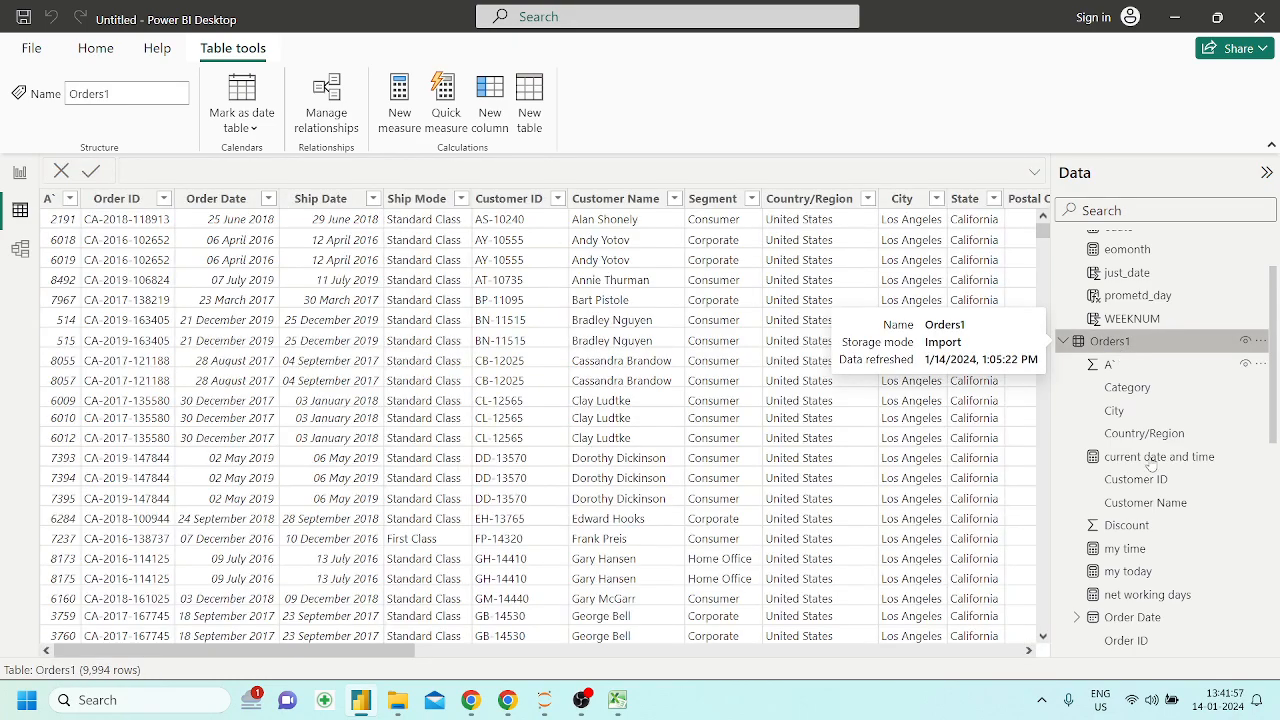
pyautogui.scroll(-1, 1153, 527)
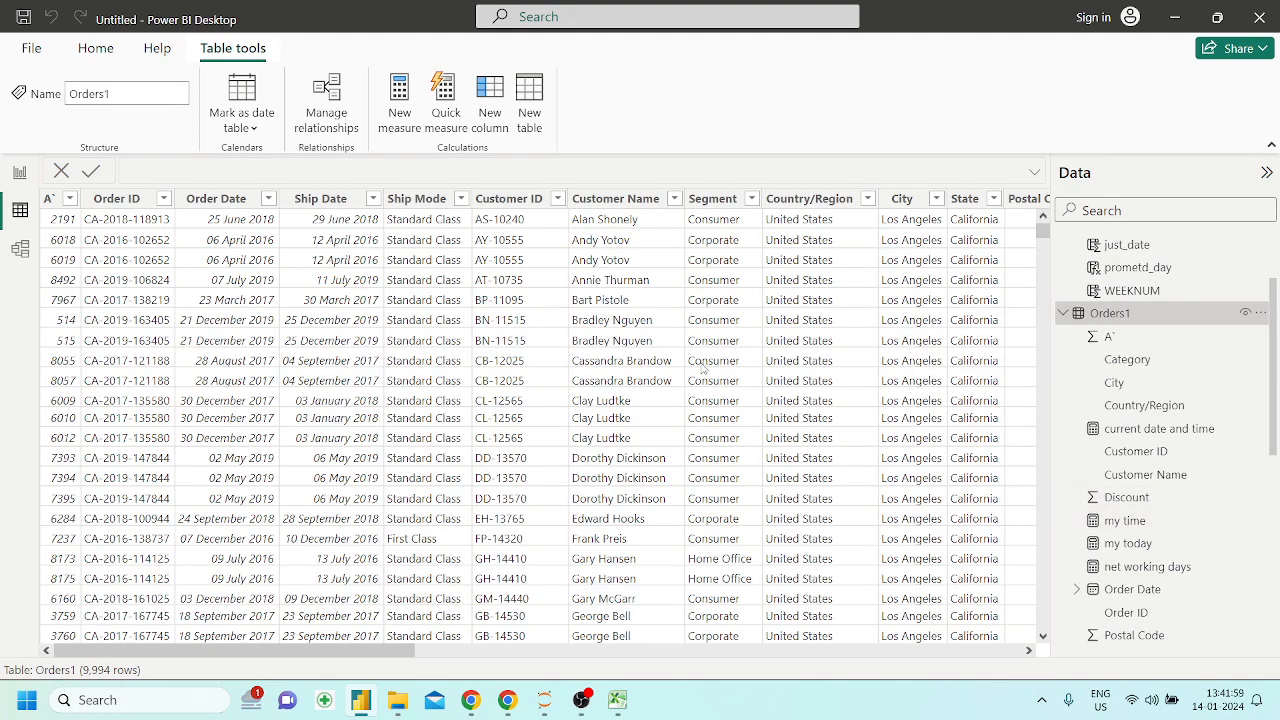
pyautogui.hscroll(10, 702, 367)
pyautogui.hscroll(5, 702, 367)
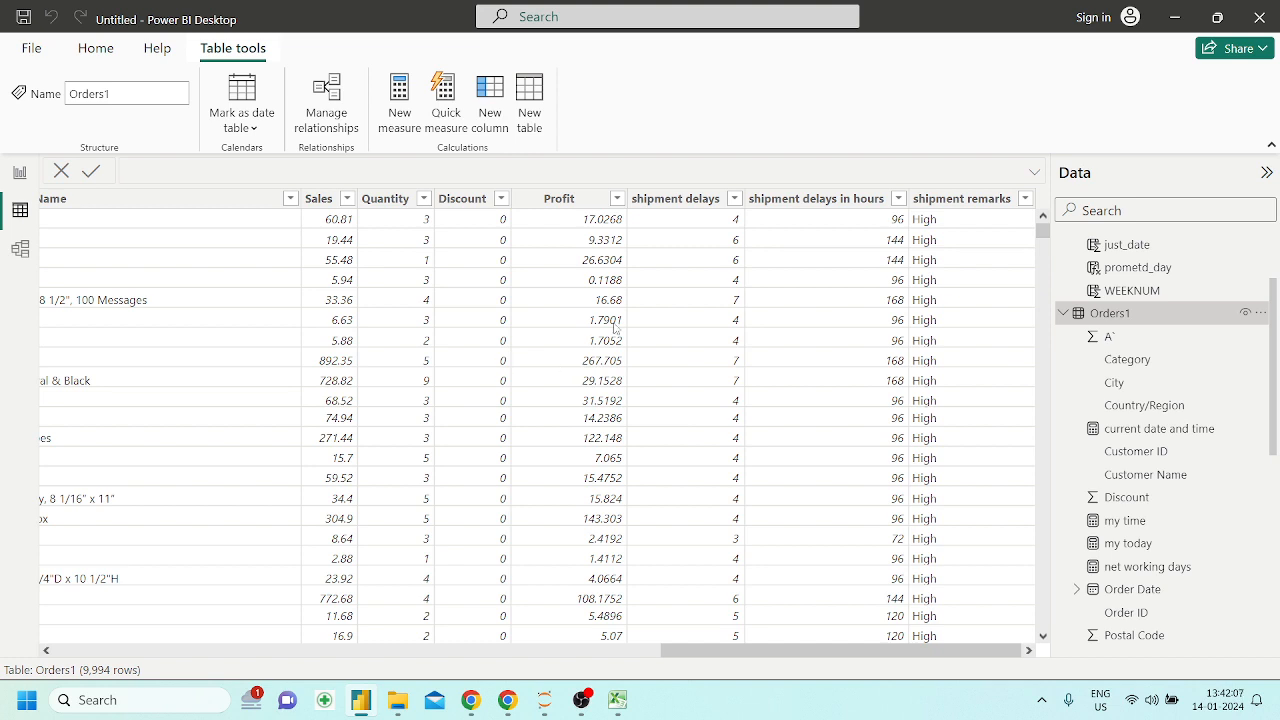
# Add a calculated column to the Orders1 table with the formula month = MONTH(Orders1[Ship Date])
pyautogui.click(486, 138)
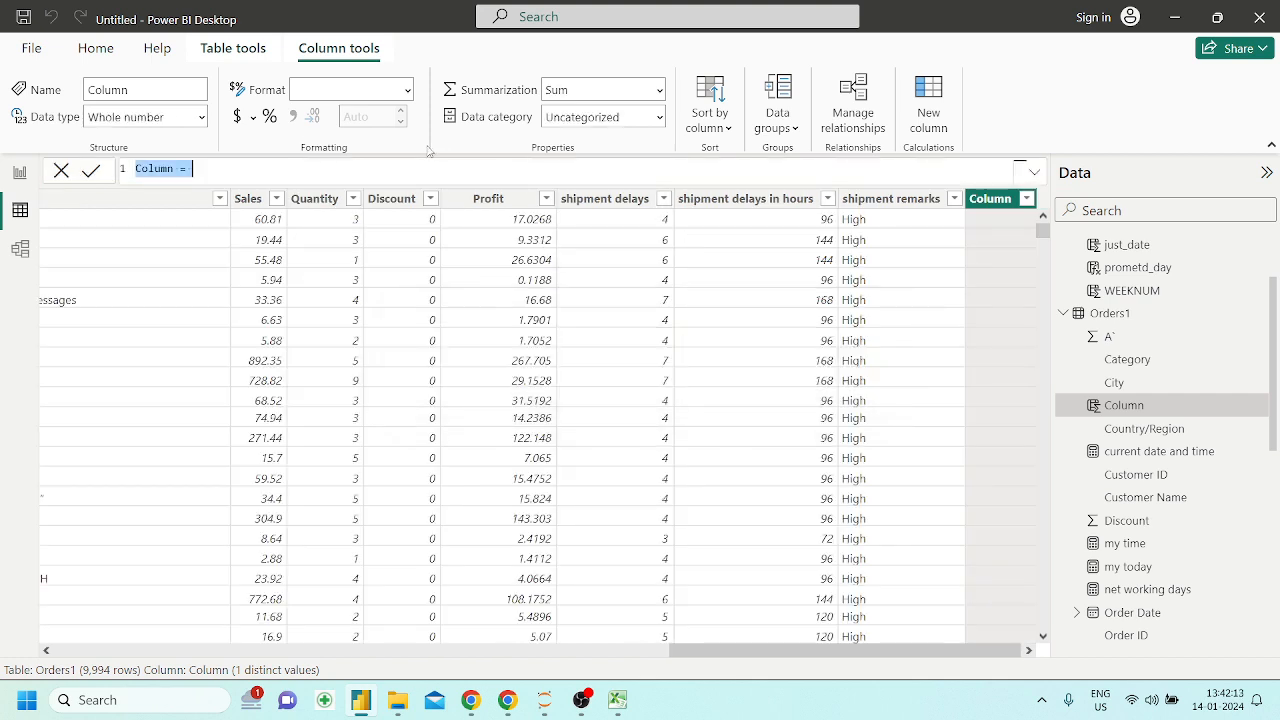
pyautogui.press('BackSpace')
pyautogui.write('month')
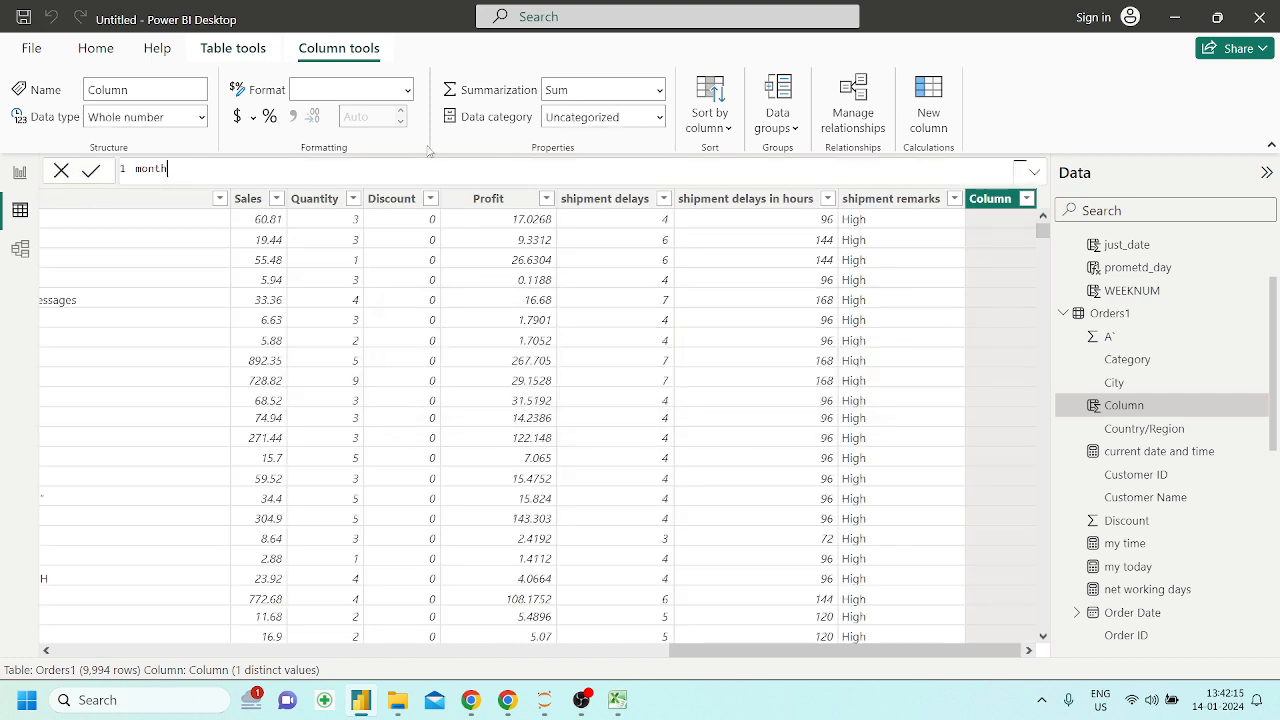
pyautogui.write(' = month')
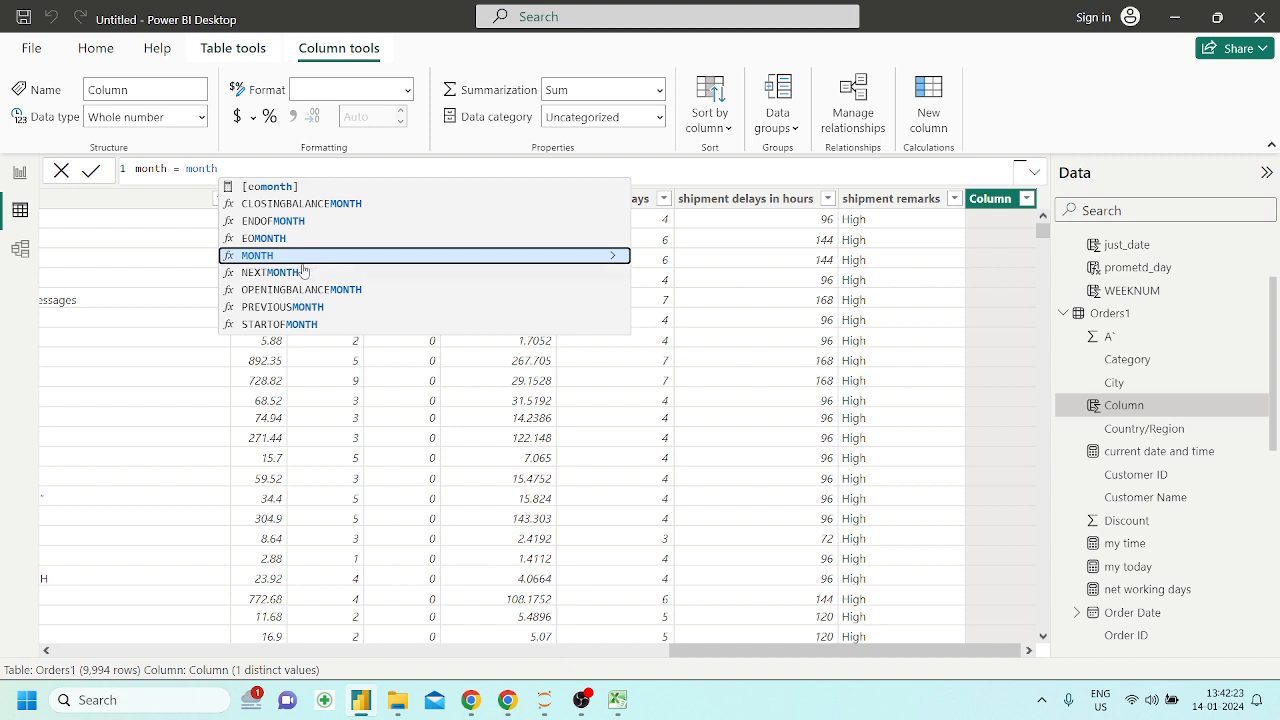
pyautogui.click(286, 258)
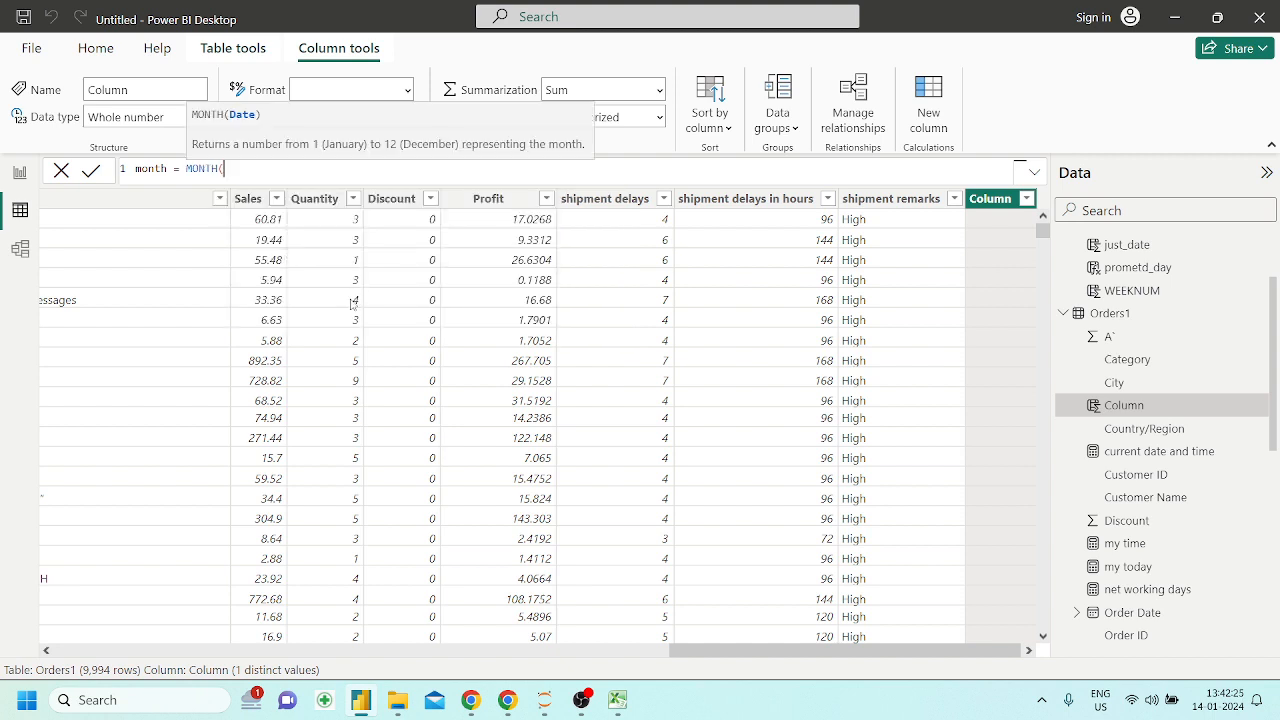
pyautogui.hscroll(-2, 352, 302)
pyautogui.write('sha')
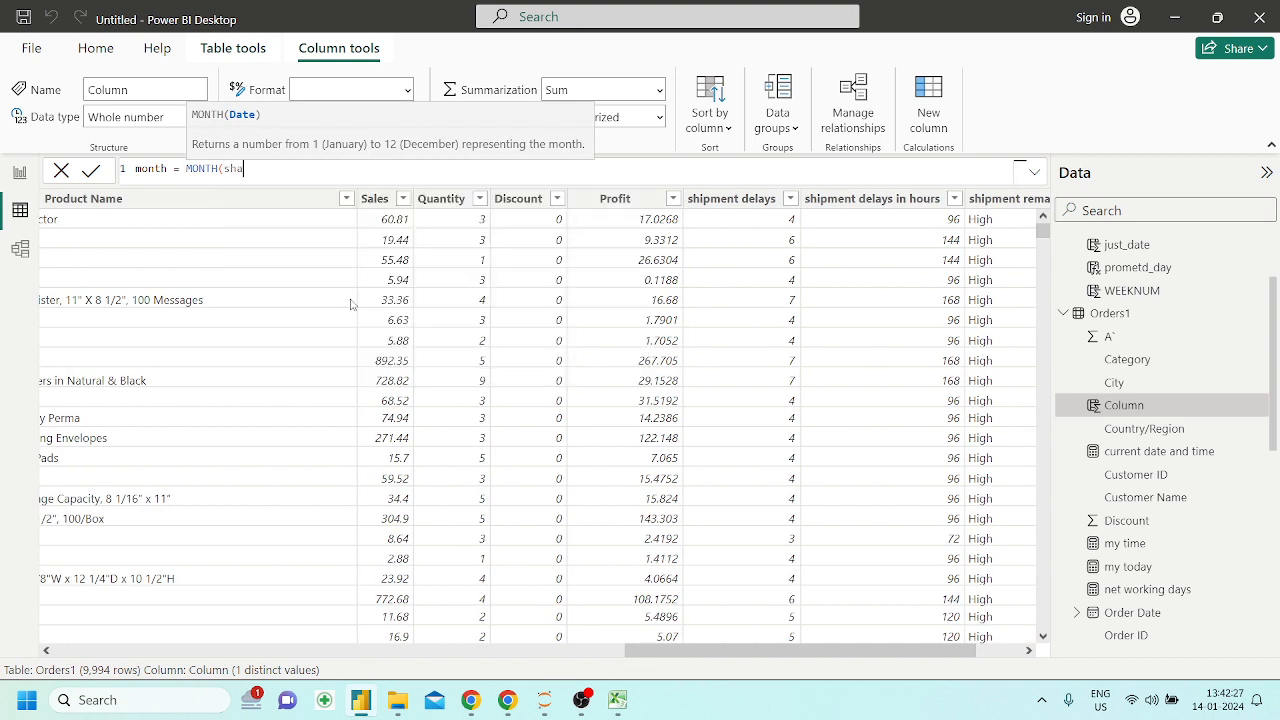
pyautogui.press('BackSpace')
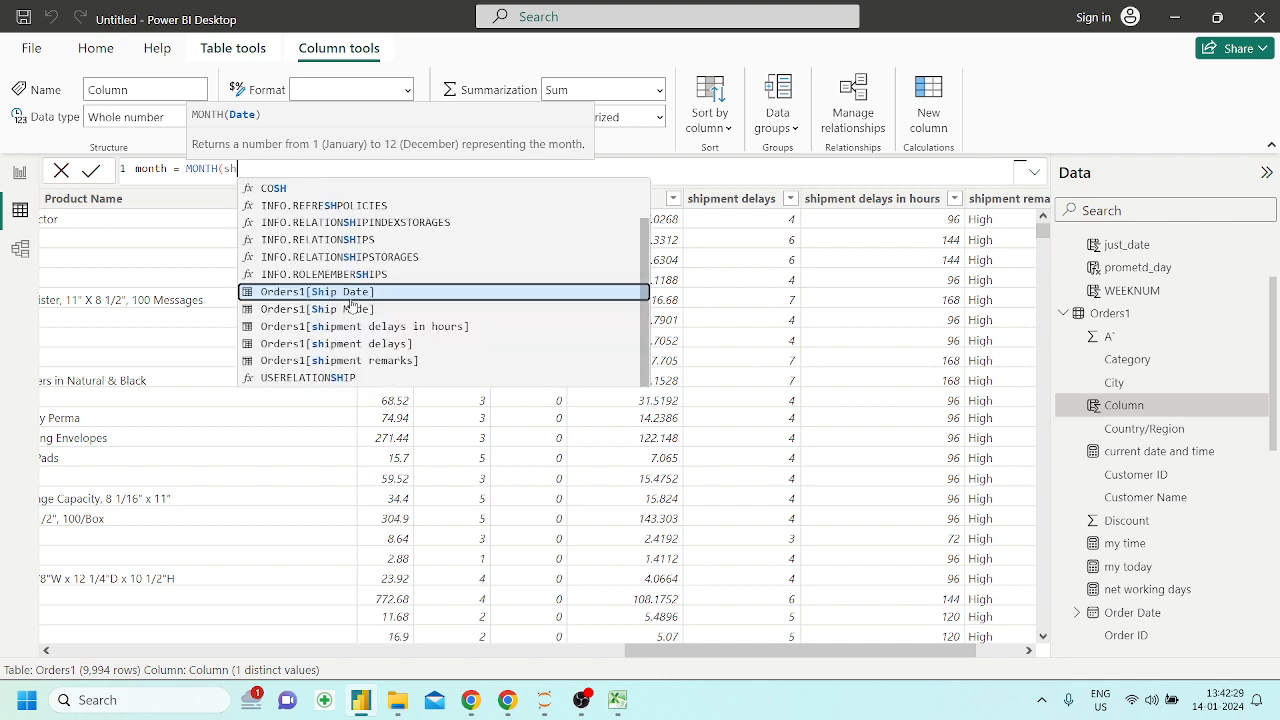
pyautogui.press('Tab')
pyautogui.write(')')
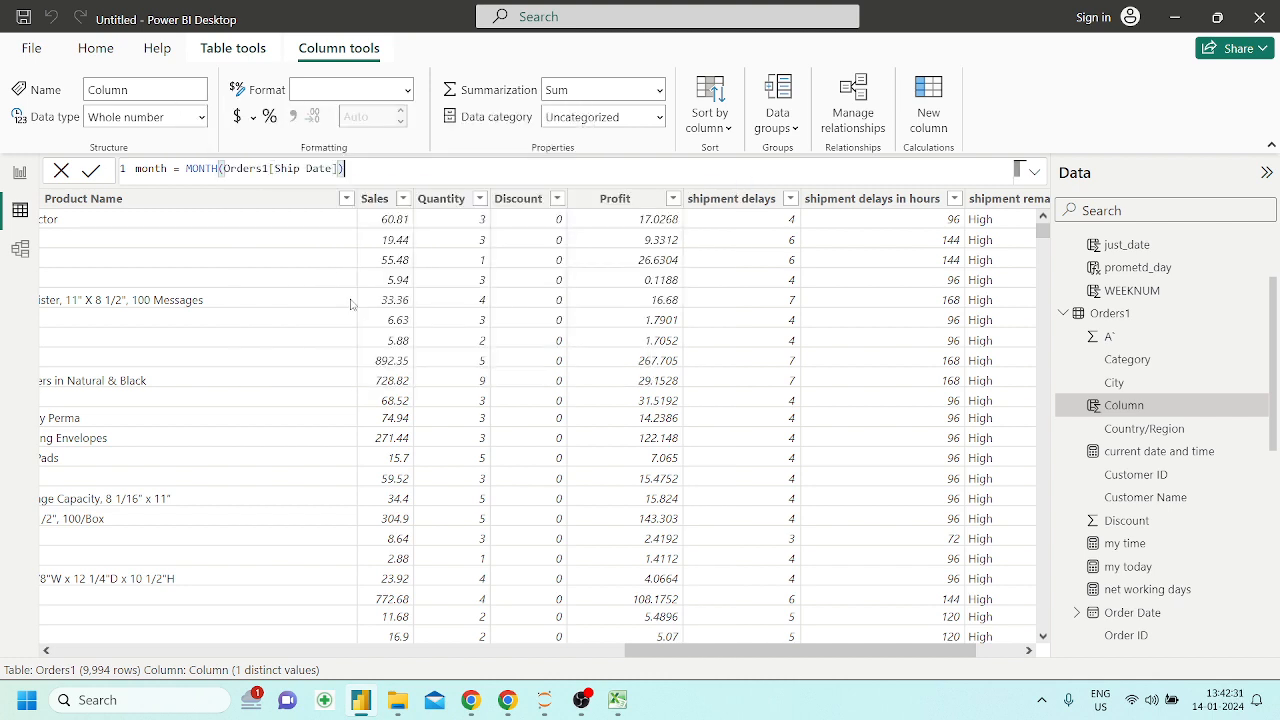
pyautogui.press('Return')
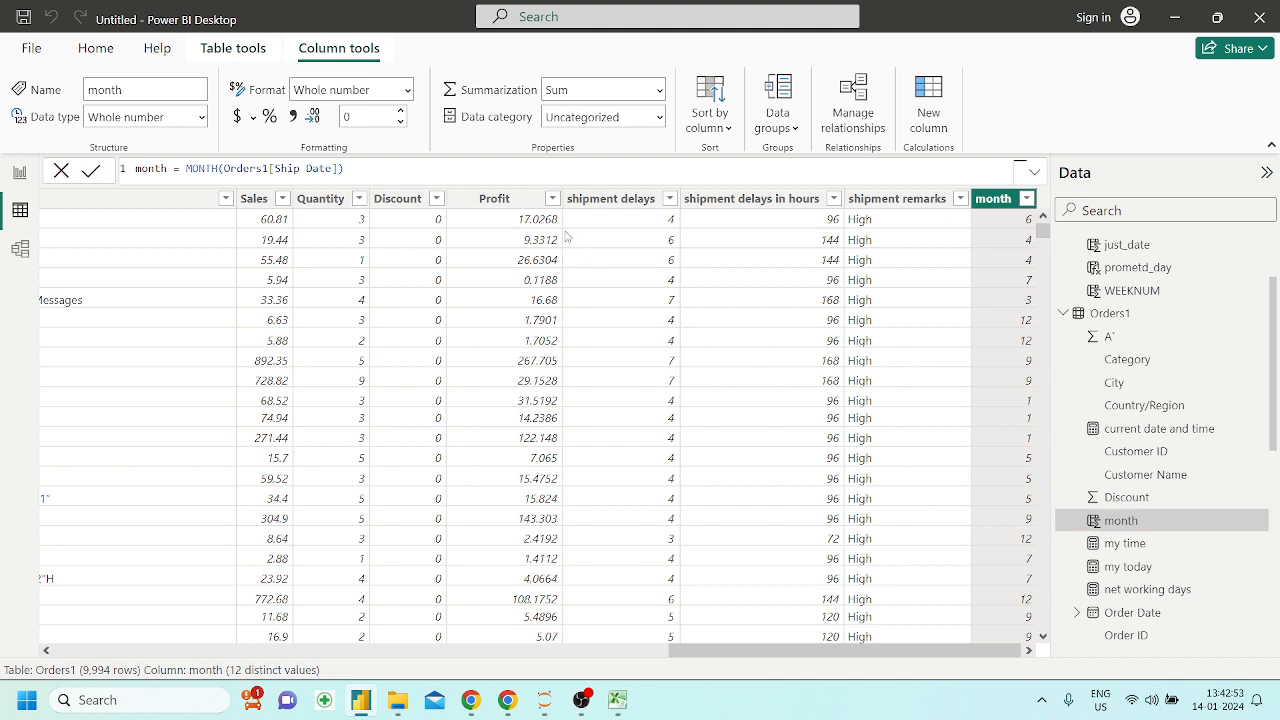
# Start a calculated column in Orders1 named month name, with a SWITCH formula that evaluates Orders1[month]
pyautogui.click(922, 125)
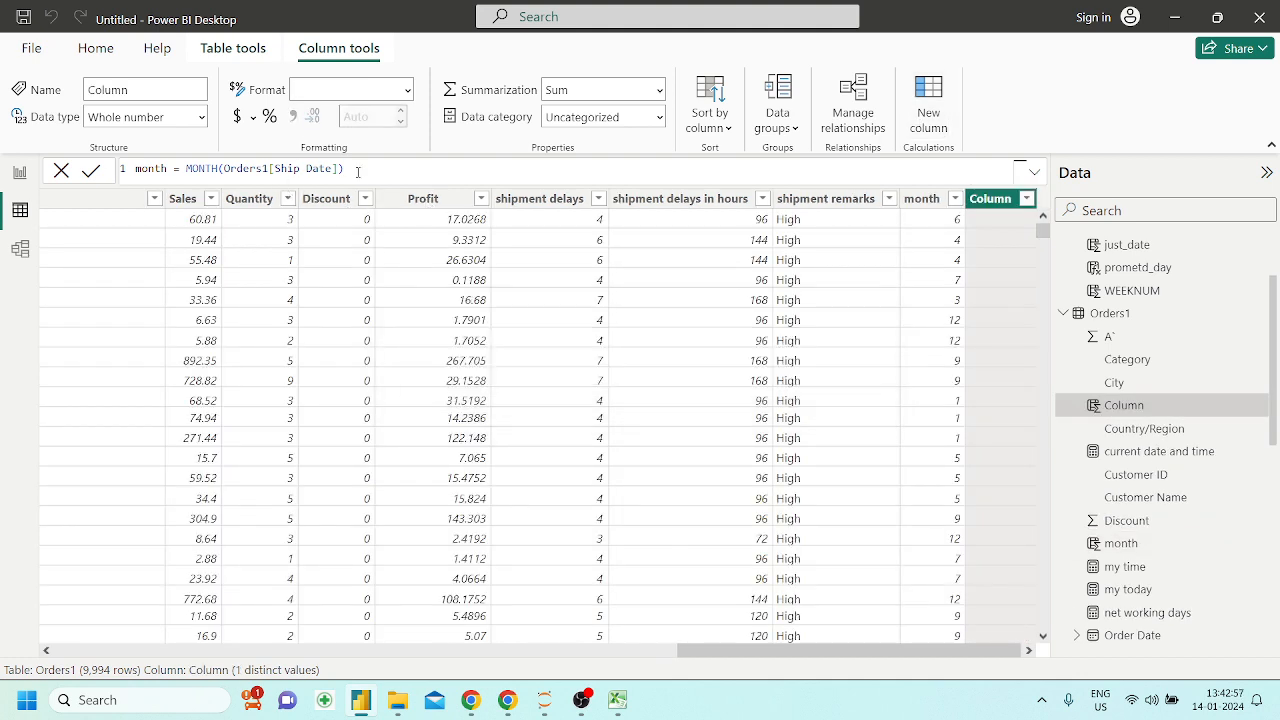
pyautogui.press('BackSpace')
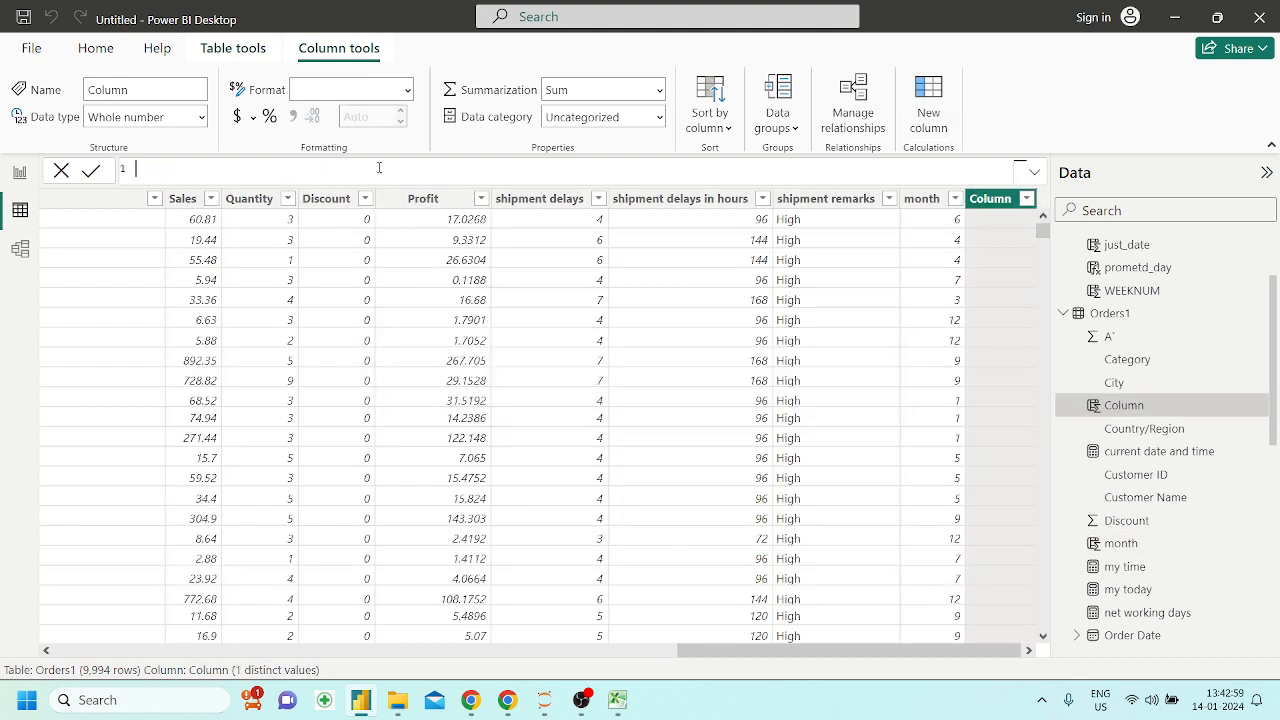
pyautogui.write('month name = swi')
pyautogui.press('Tab')
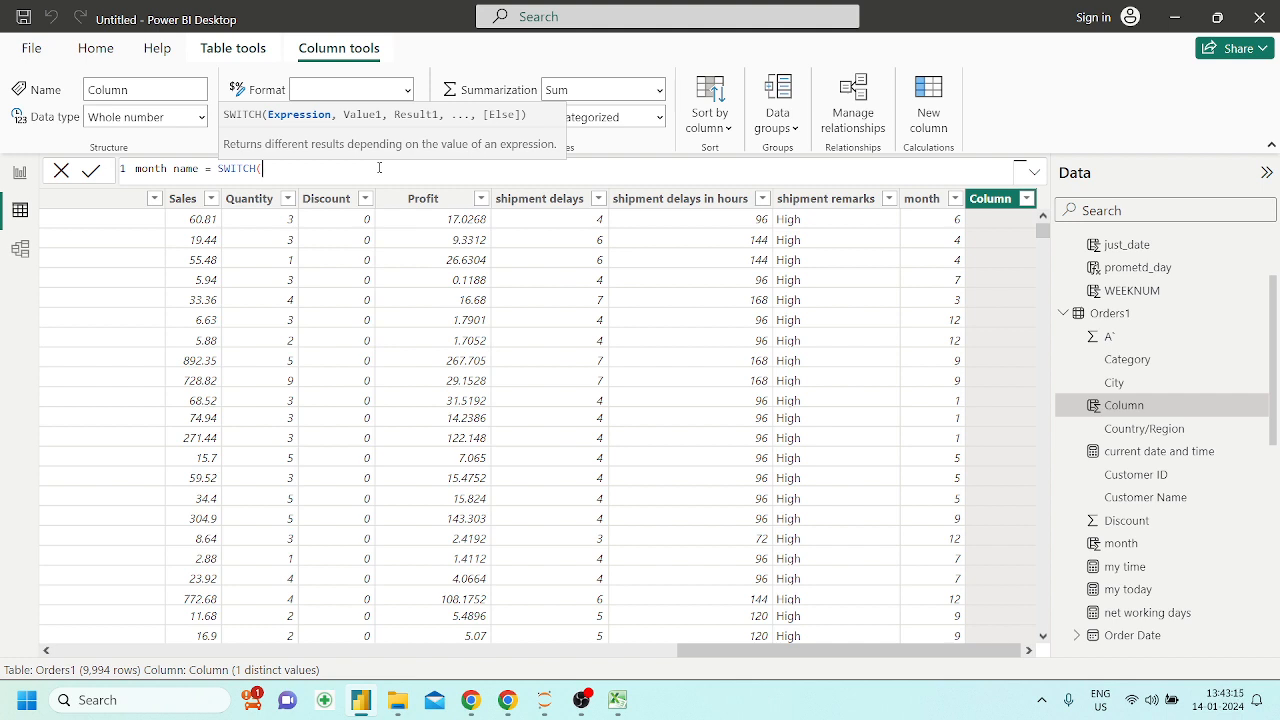
pyautogui.write('month')
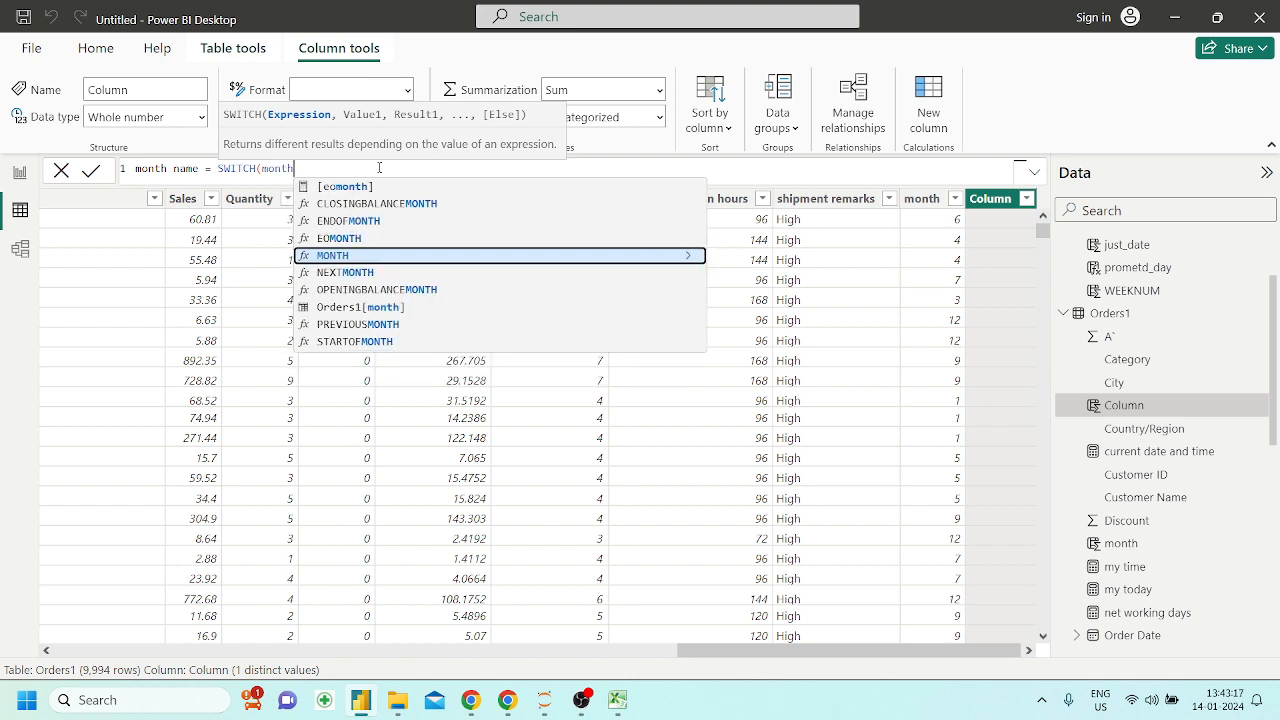
pyautogui.press('Down')
pyautogui.press('Down')
pyautogui.press('Down')
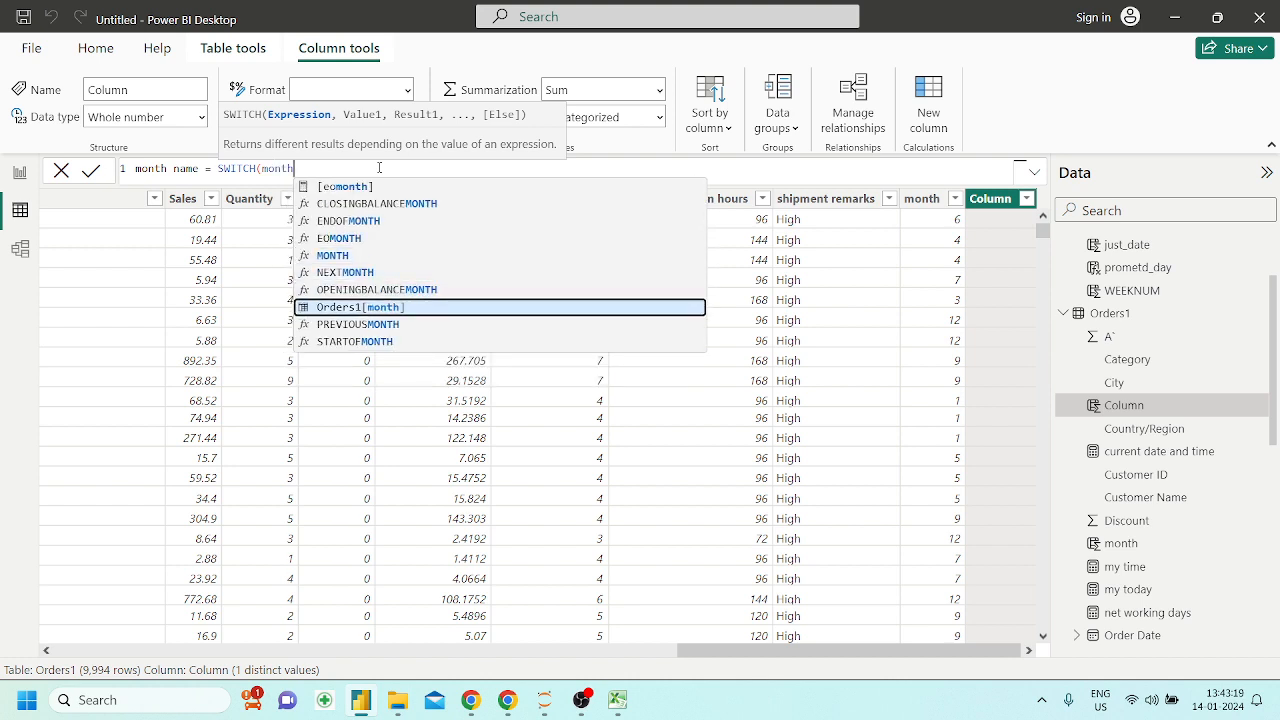
pyautogui.press('Tab')
pyautogui.write(',')
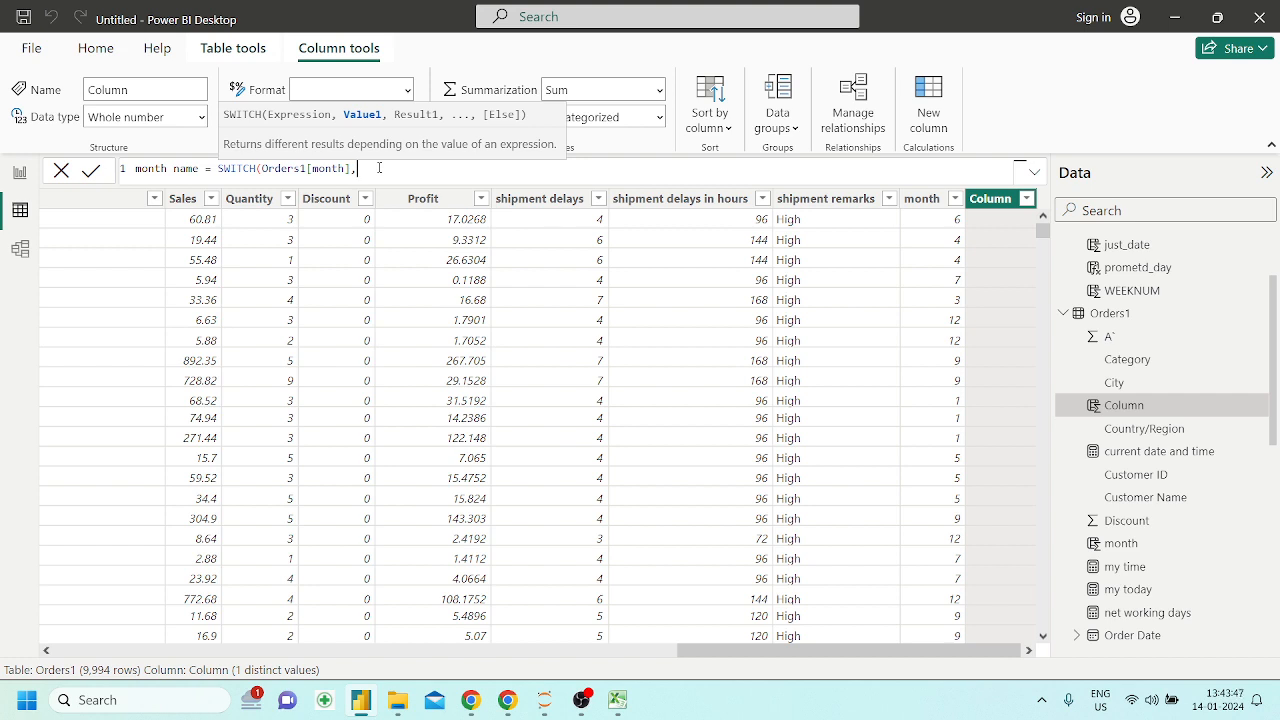
# Add the value and result pairs 1,"January" and 2,"Feb" to the SWITCH formula
pyautogui.write('1,"January"')
pyautogui.write(',')
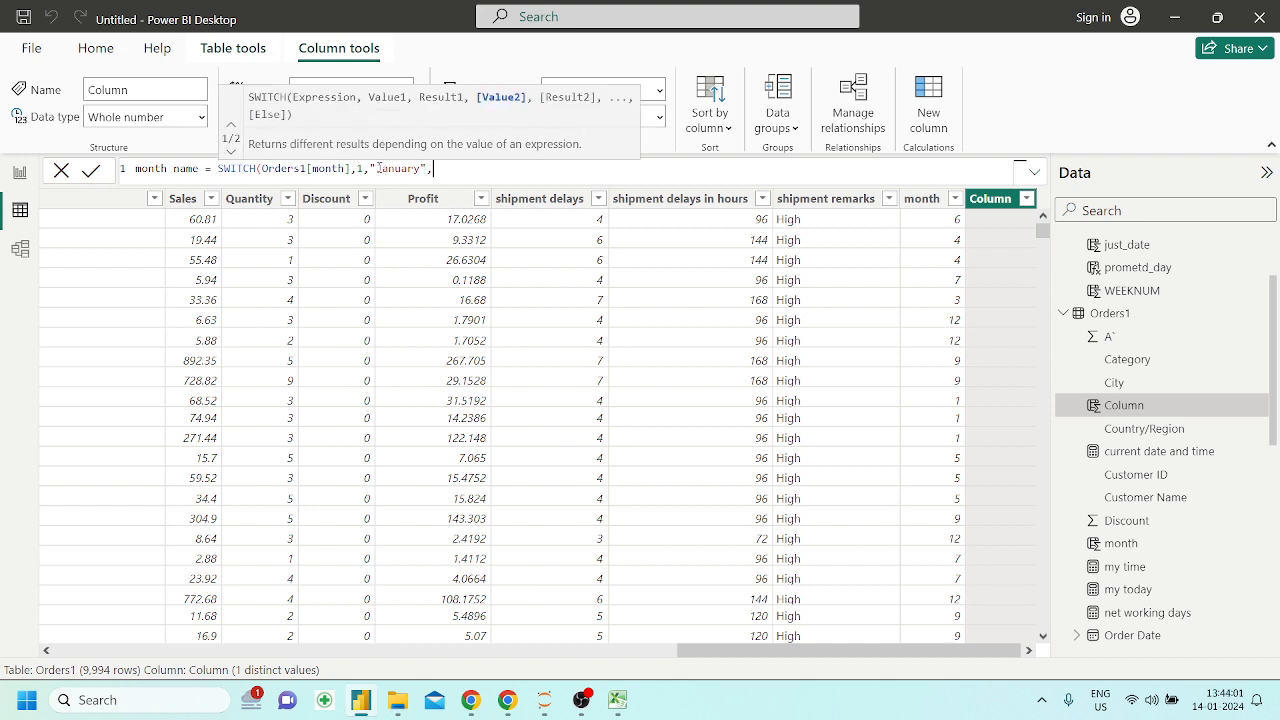
pyautogui.write('2')
pyautogui.write(',')
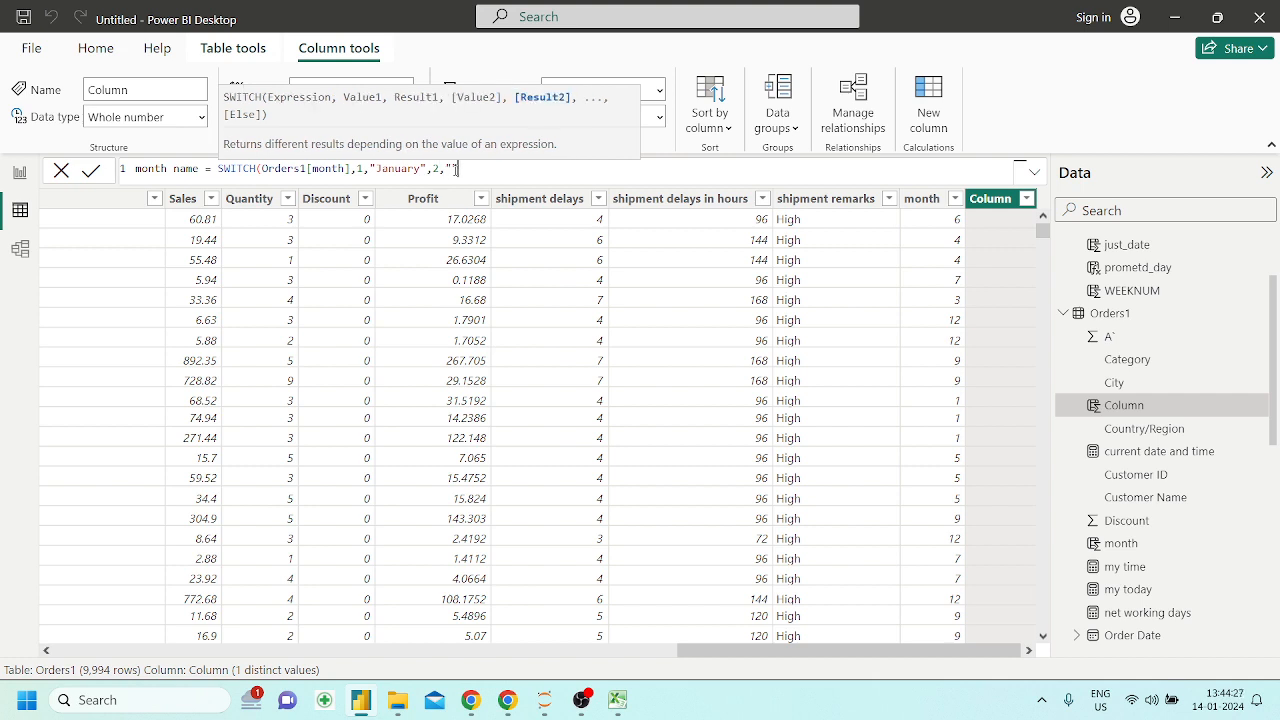
pyautogui.write('"Feb",')
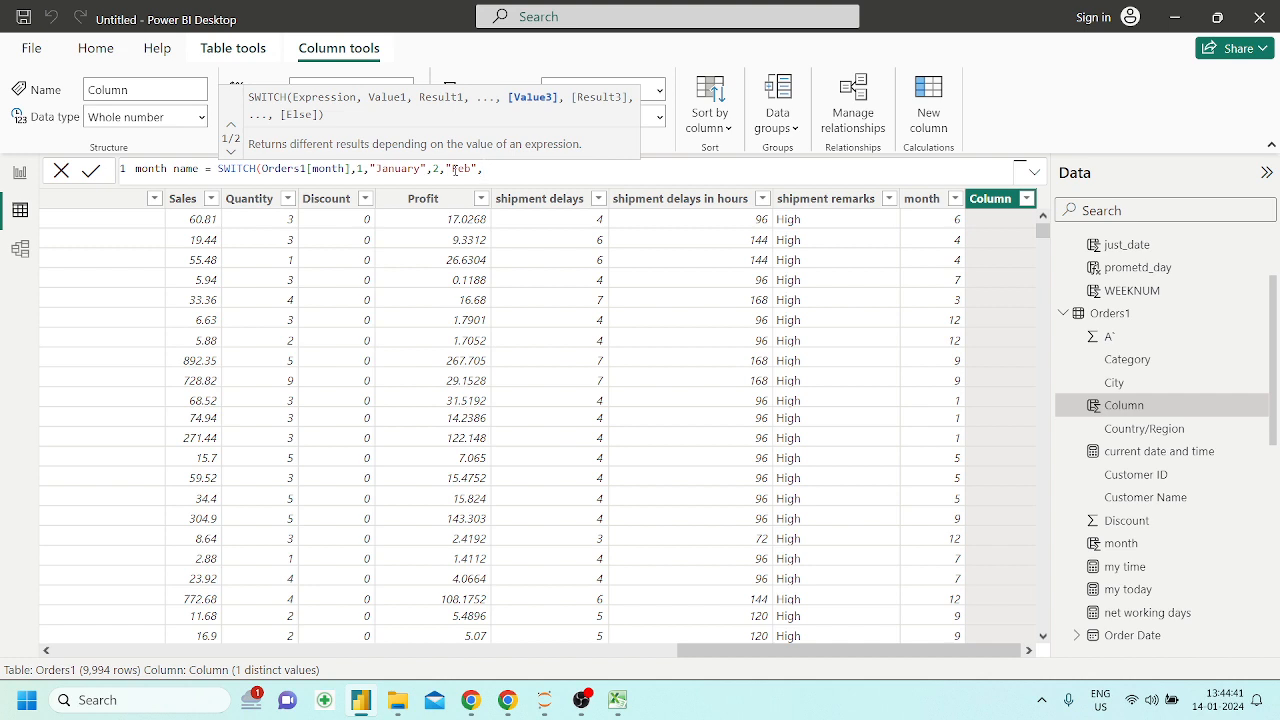
# Complete the SWITCH formula with the fallback result "don't Know" and commit the month name column
pyautogui.write('","don\'t Know"')
pyautogui.write(')')
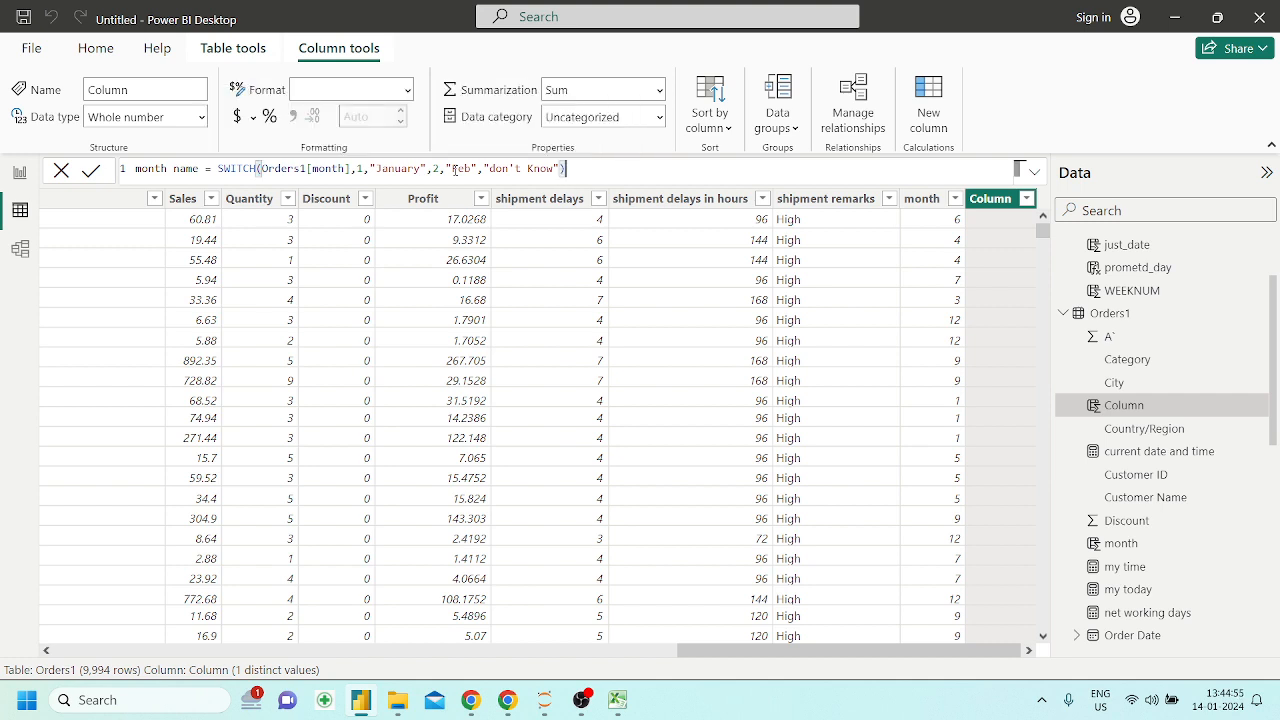
pyautogui.moveTo(357, 168); pyautogui.dragTo(415, 168)
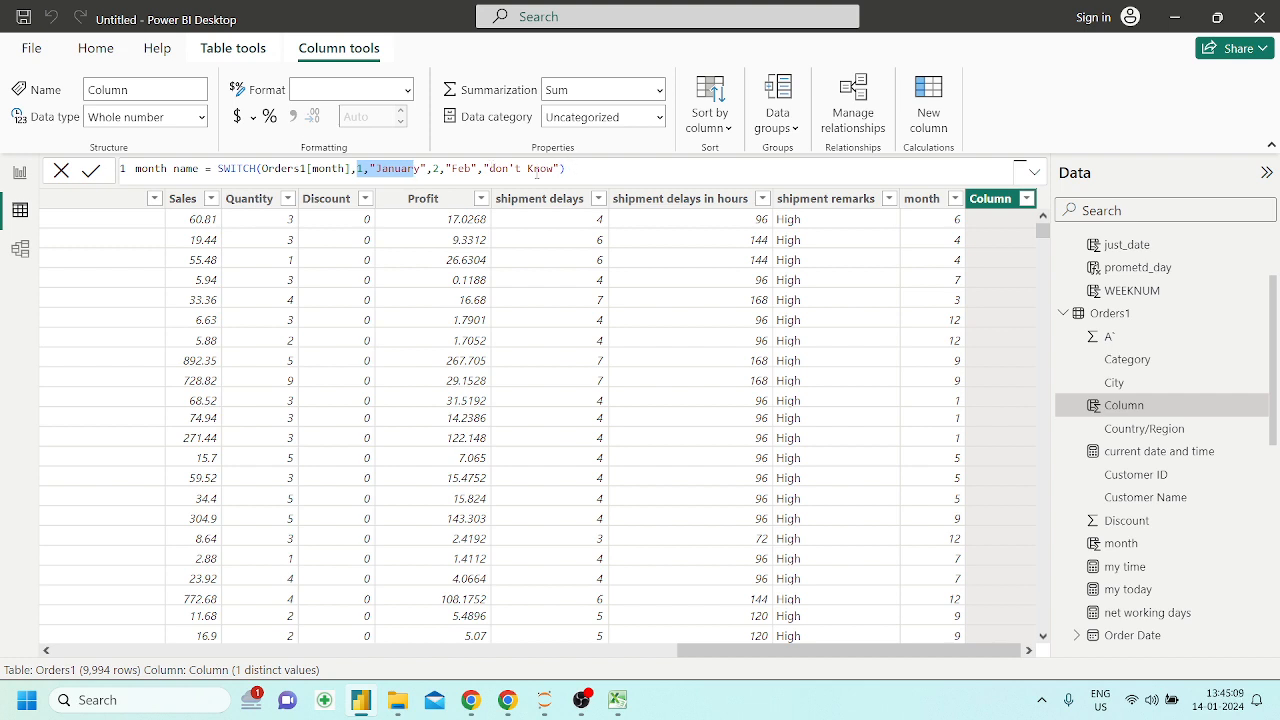
pyautogui.click(580, 170)
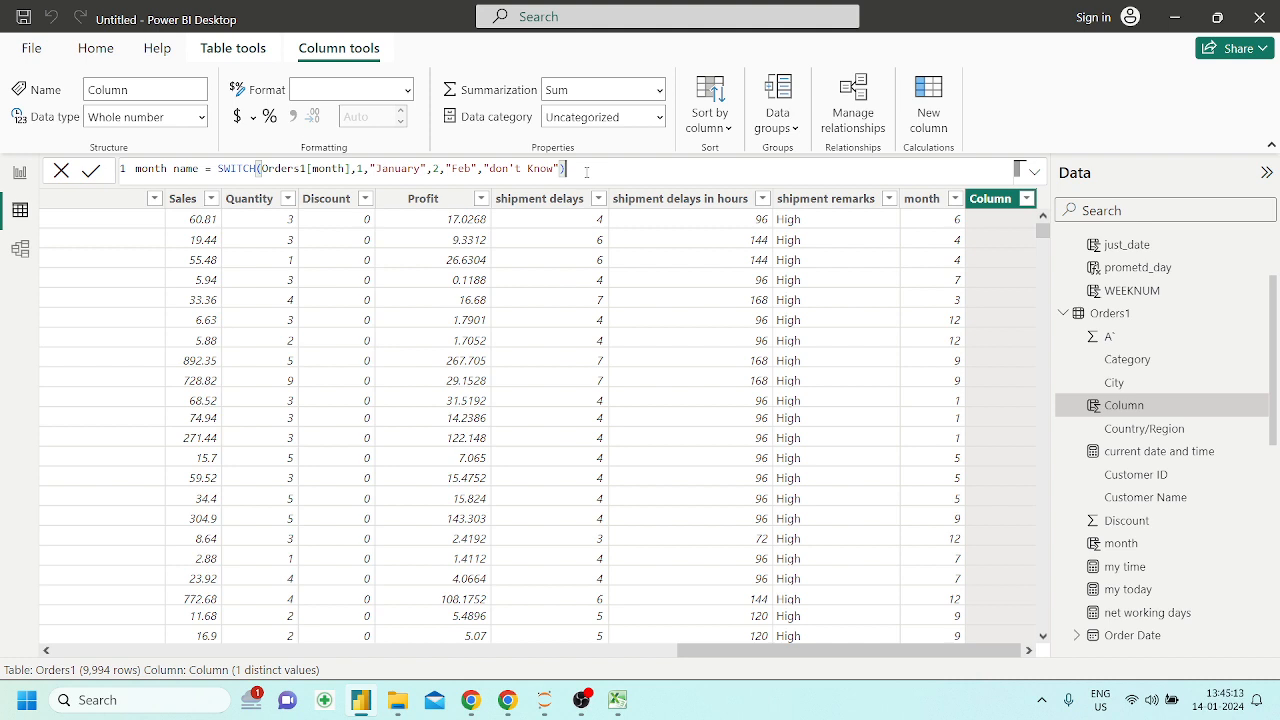
pyautogui.press('Return')
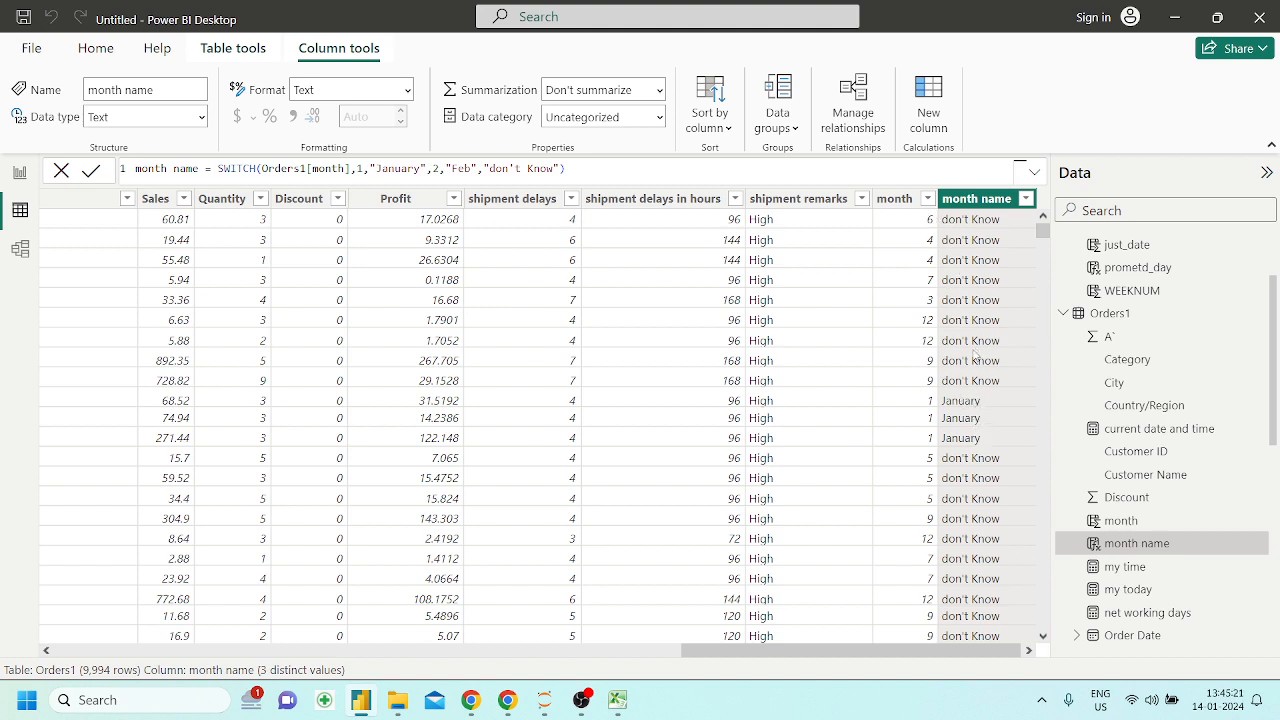
# Compare the month name values with the month numbers across the rows, and look over the earlier Orders1 columns
pyautogui.scroll(-2, 963, 515)
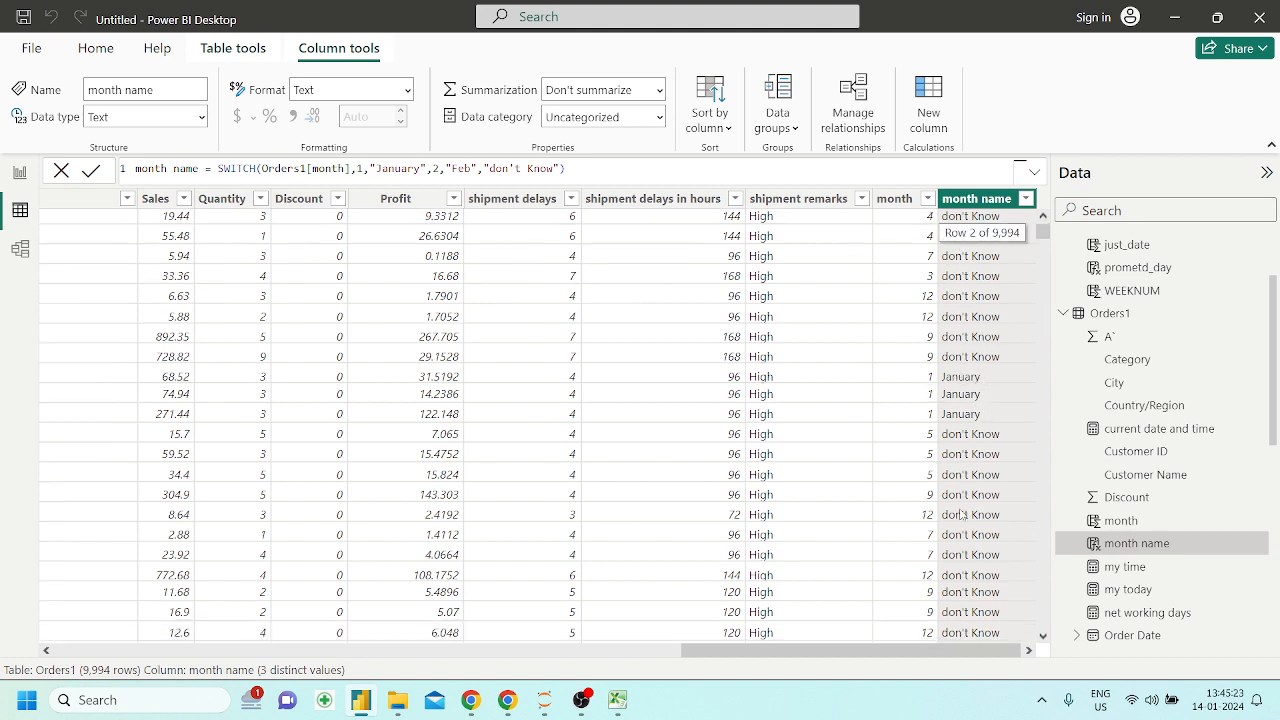
pyautogui.scroll(2, 963, 515)
pyautogui.scroll(-2, 929, 362)
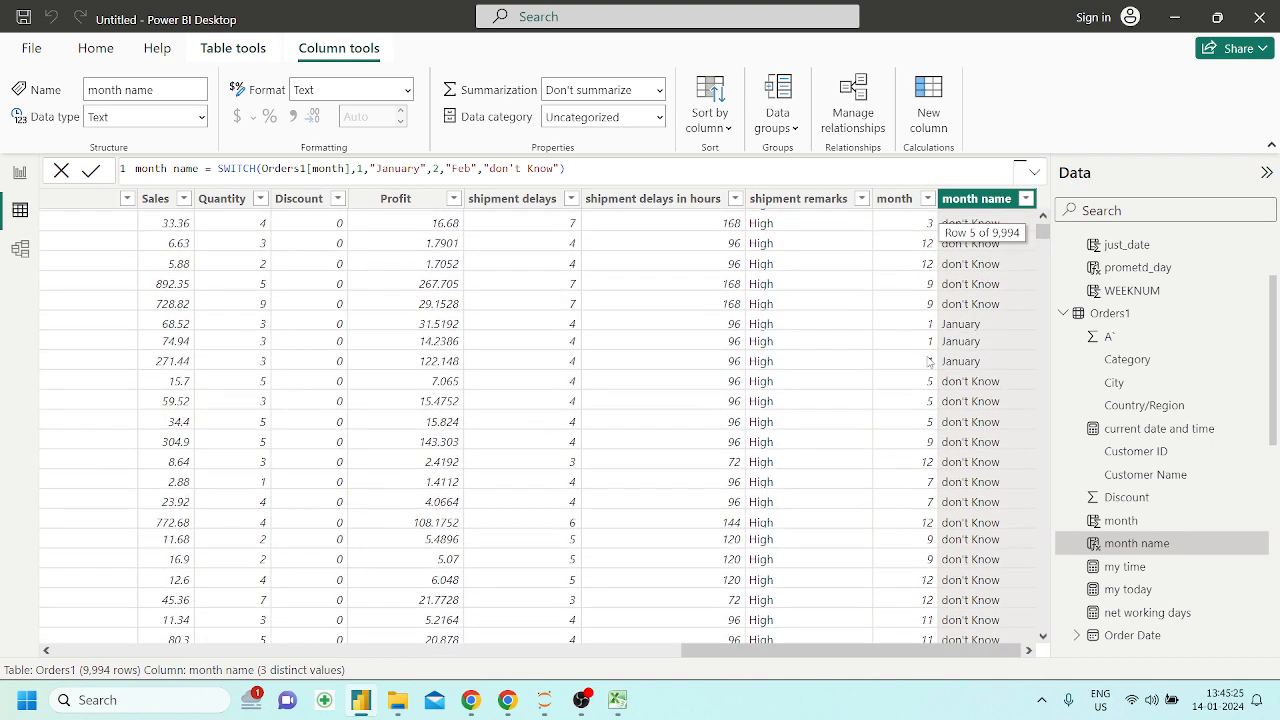
pyautogui.scroll(2, 880, 372)
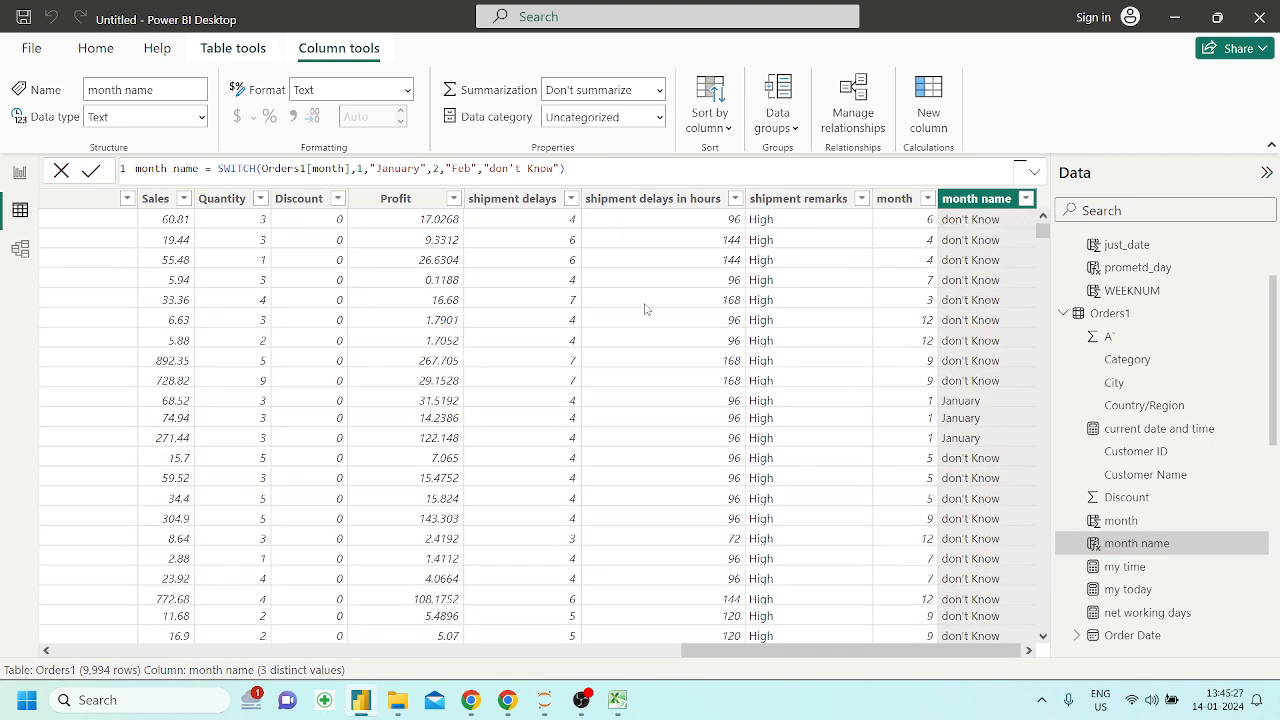
pyautogui.hscroll(-5, 722, 326)
pyautogui.hscroll(-8, 722, 326)
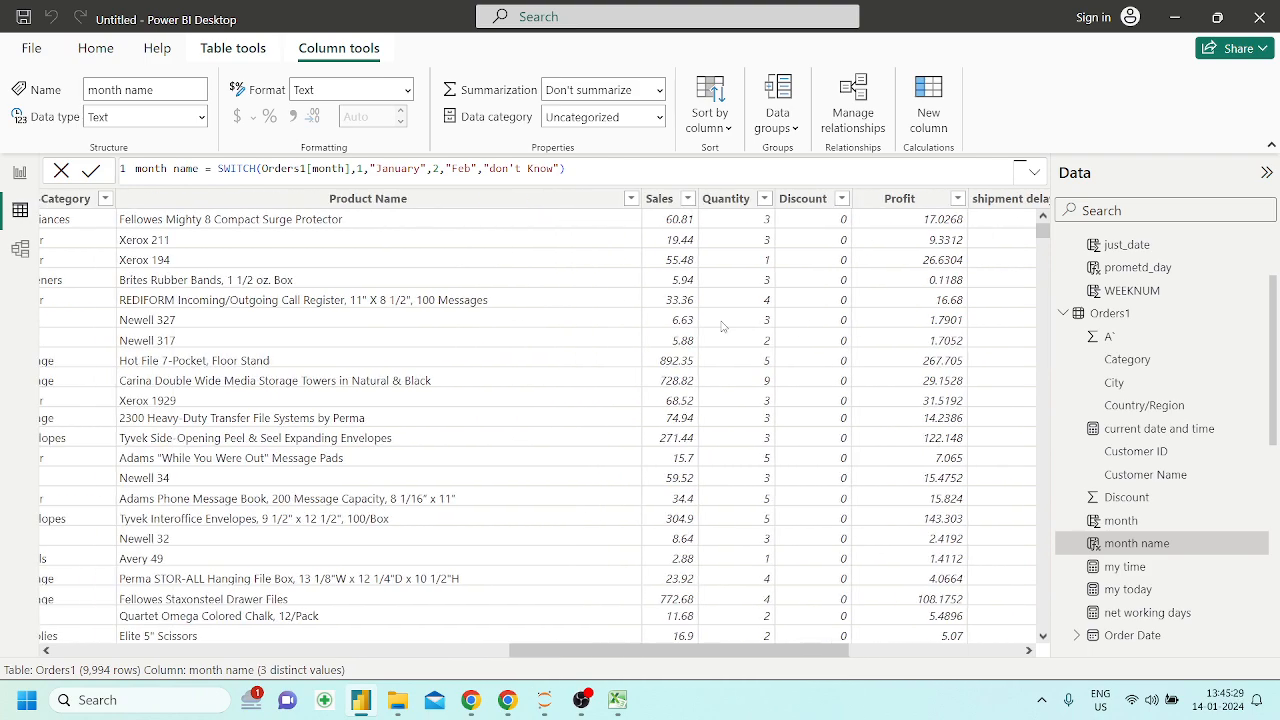
pyautogui.hscroll(-10, 344, 336)
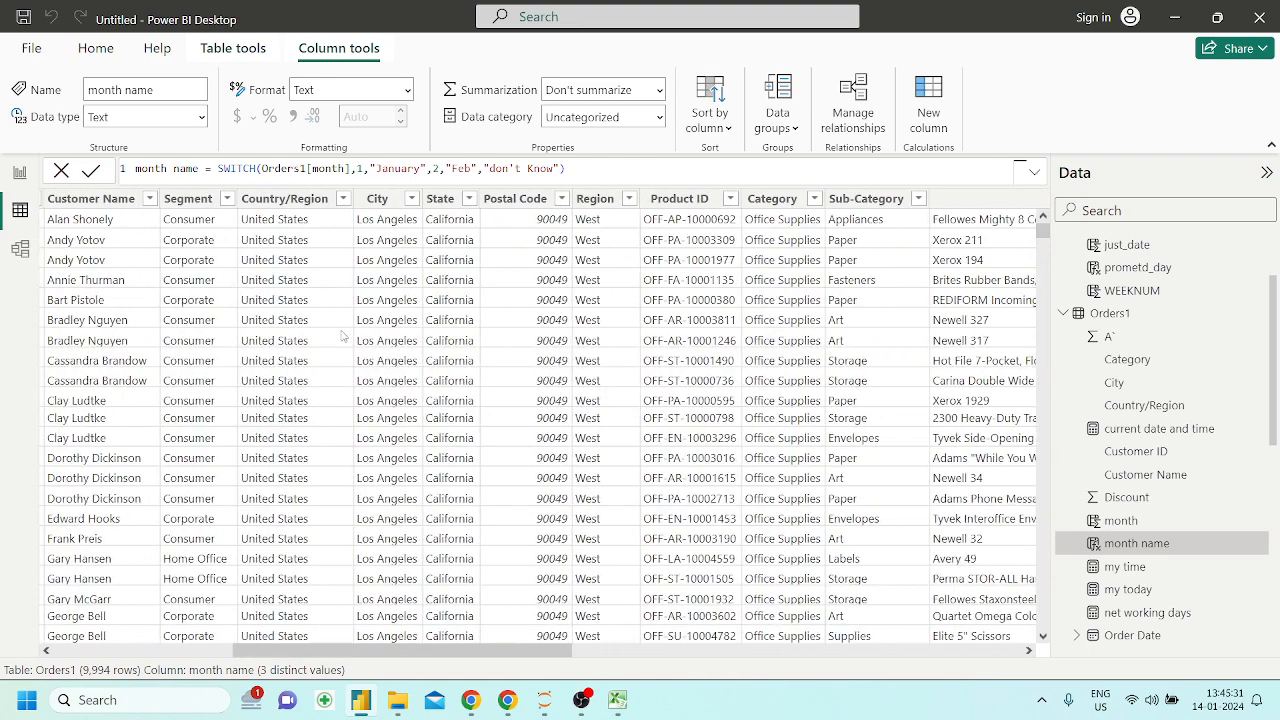
# Create a new manually entered table and rename its first column dob
pyautogui.click(104, 52)
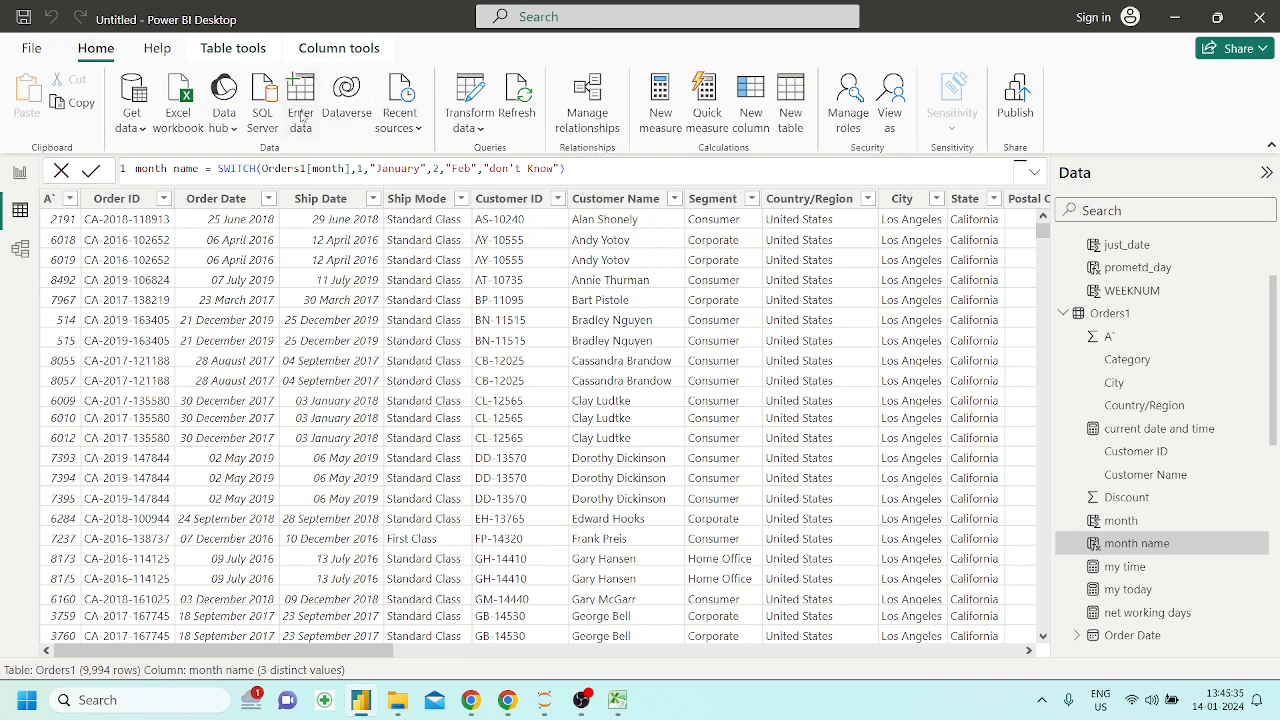
pyautogui.click(301, 105)
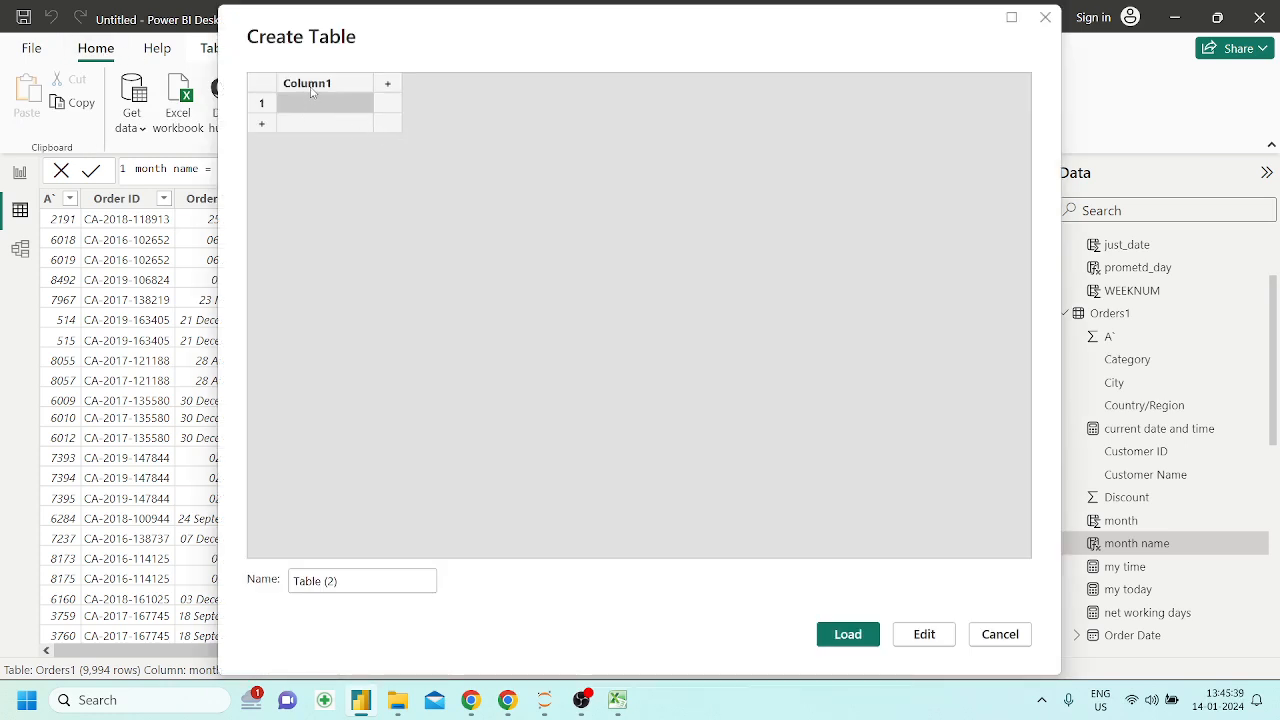
pyautogui.doubleClick(311, 86)
pyautogui.press('BackSpace')
pyautogui.write('dob')
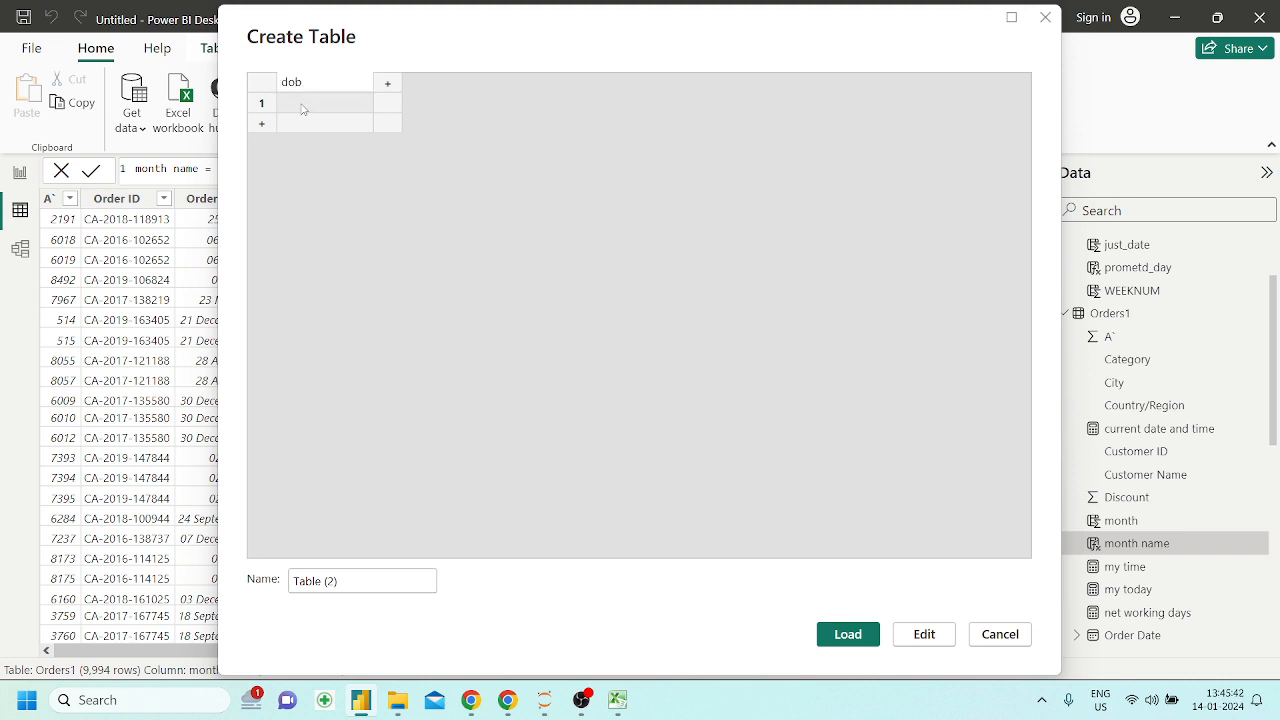
# Enter sample dates of birth in the first two rows of the dob column
pyautogui.click(303, 108)
pyautogui.click(303, 108)
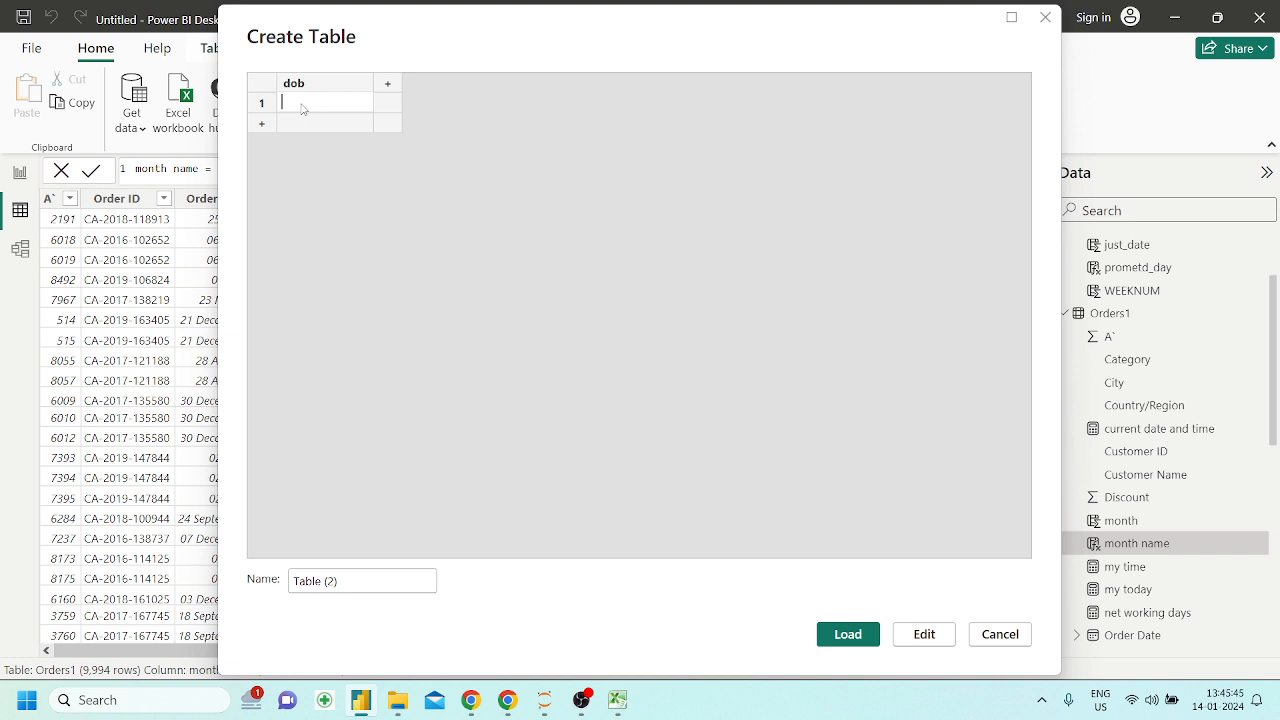
pyautogui.write('12-10-1992')
pyautogui.press('Return')
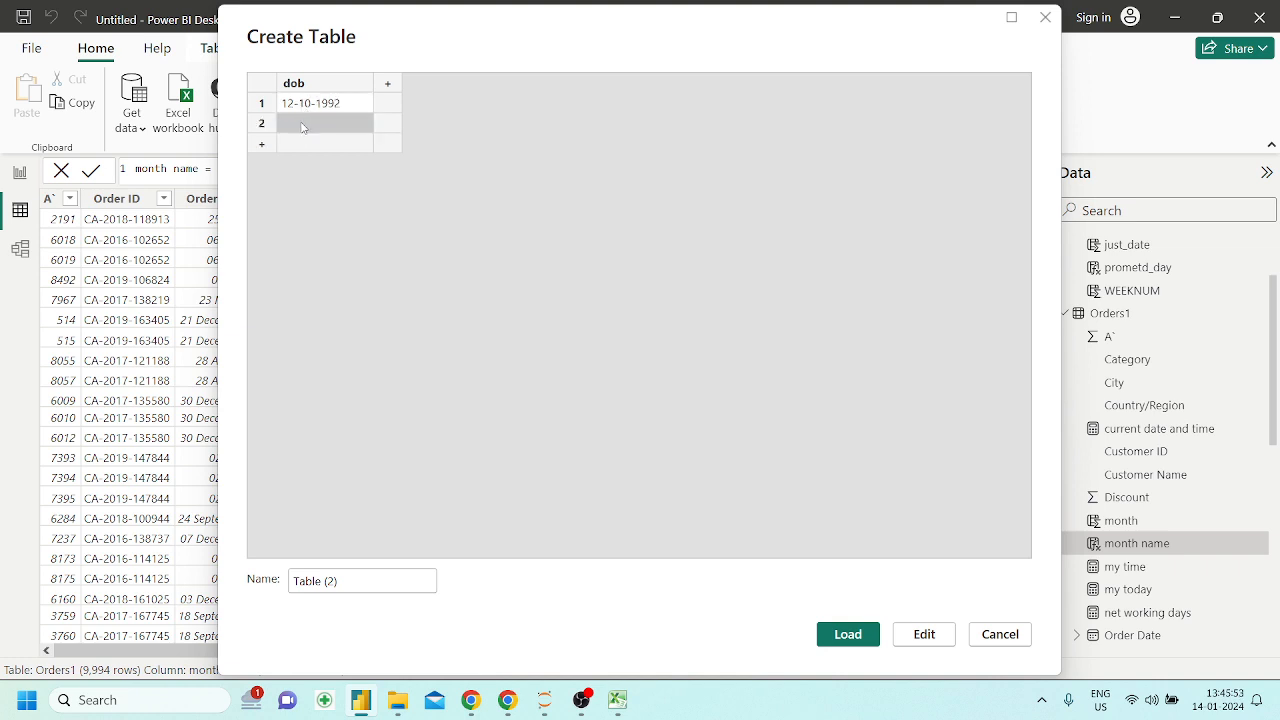
pyautogui.click(303, 125)
pyautogui.write('14-')
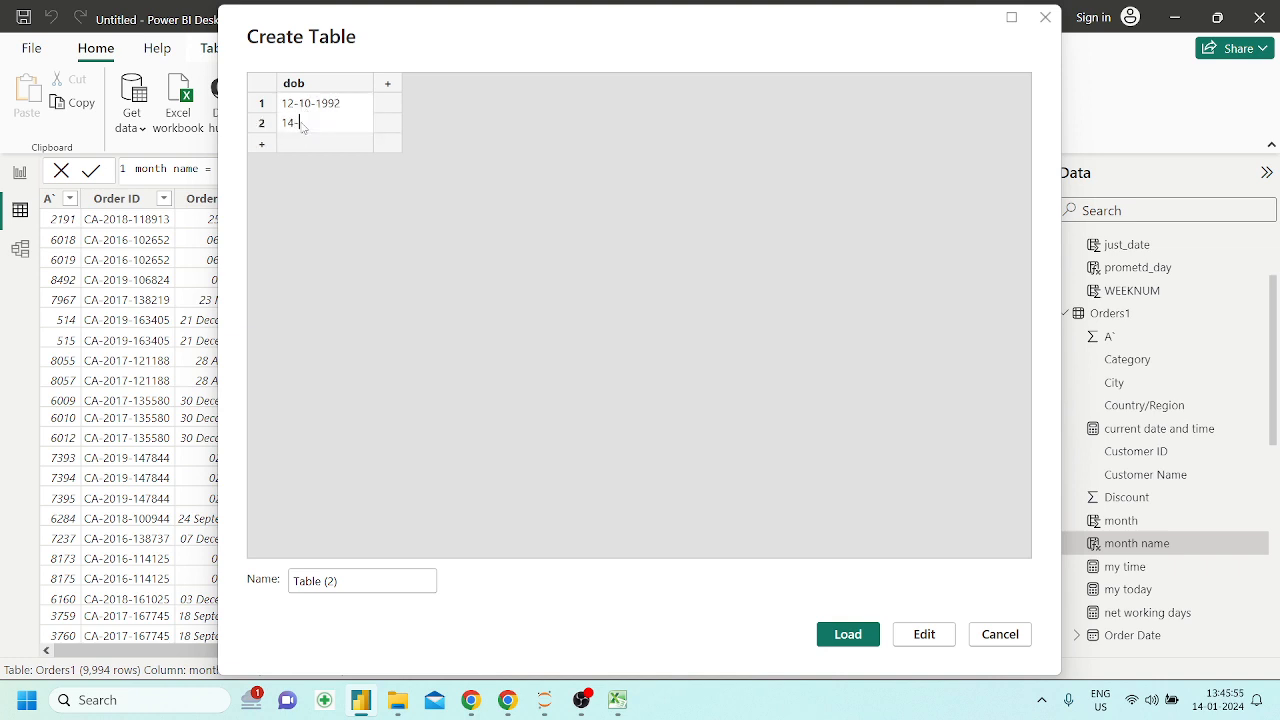
pyautogui.write('01-1996')
pyautogui.press('Return')
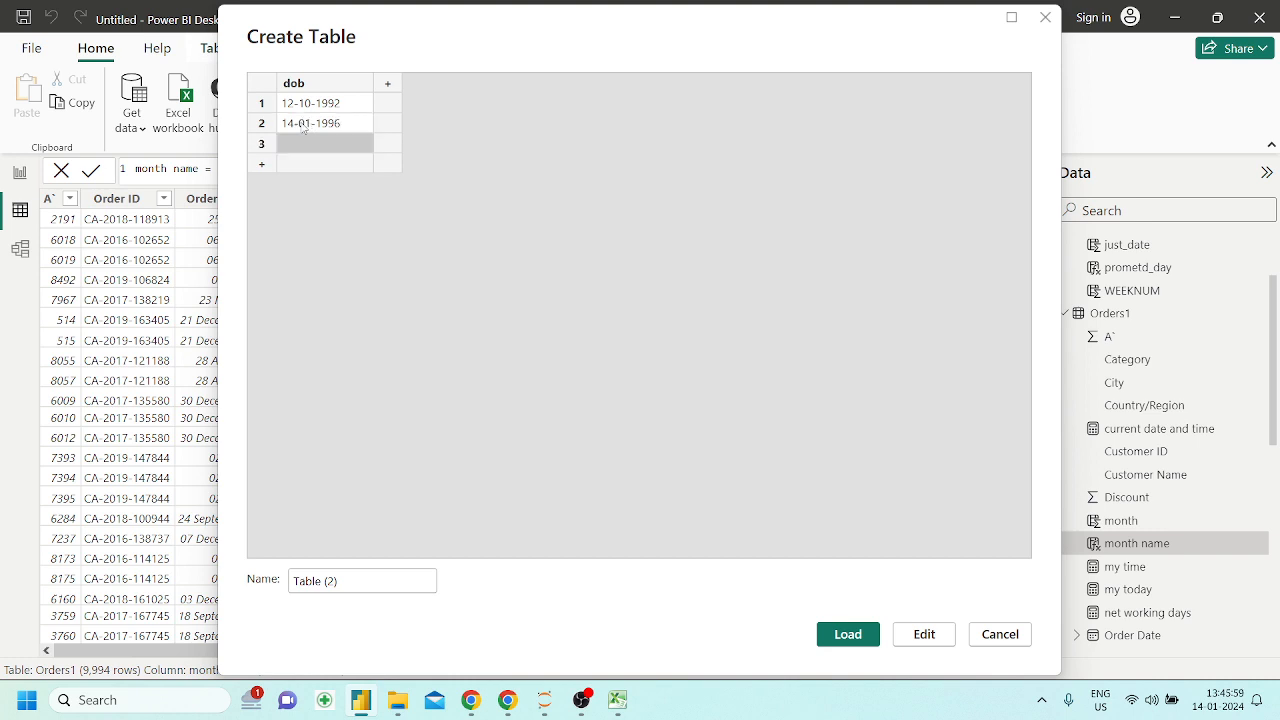
# Enter a sample date of birth in the third row of the dob column
pyautogui.doubleClick(310, 144)
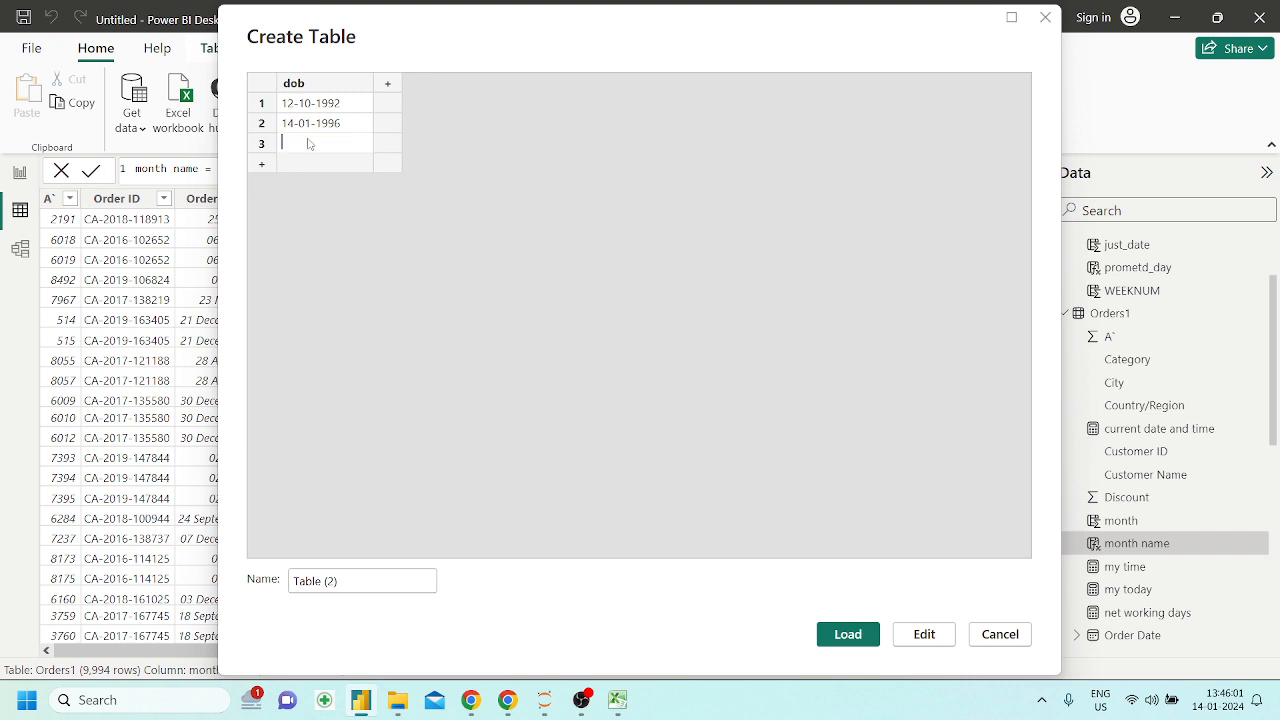
pyautogui.write('15-10-2000')
pyautogui.press('Return')
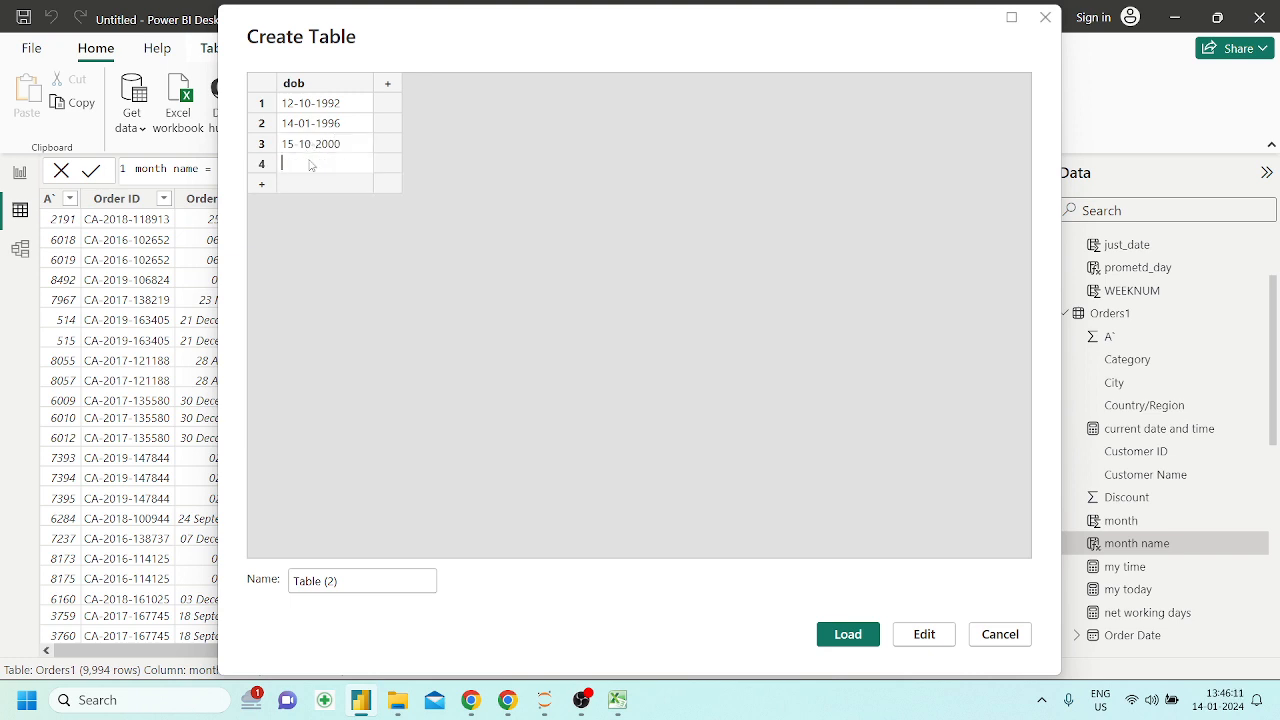
# Fill the fourth and fifth rows of the dob column with sample dates of birth
pyautogui.write('28-11-2012')
pyautogui.press('Return')
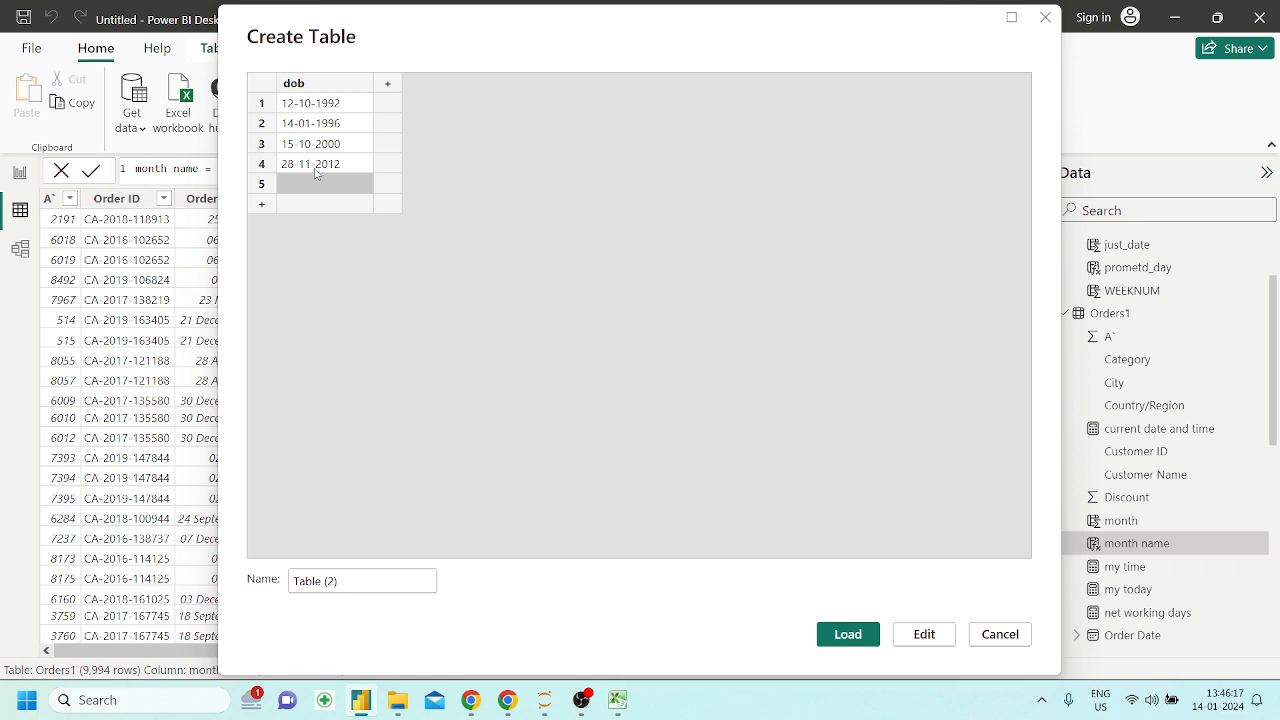
pyautogui.click(320, 183)
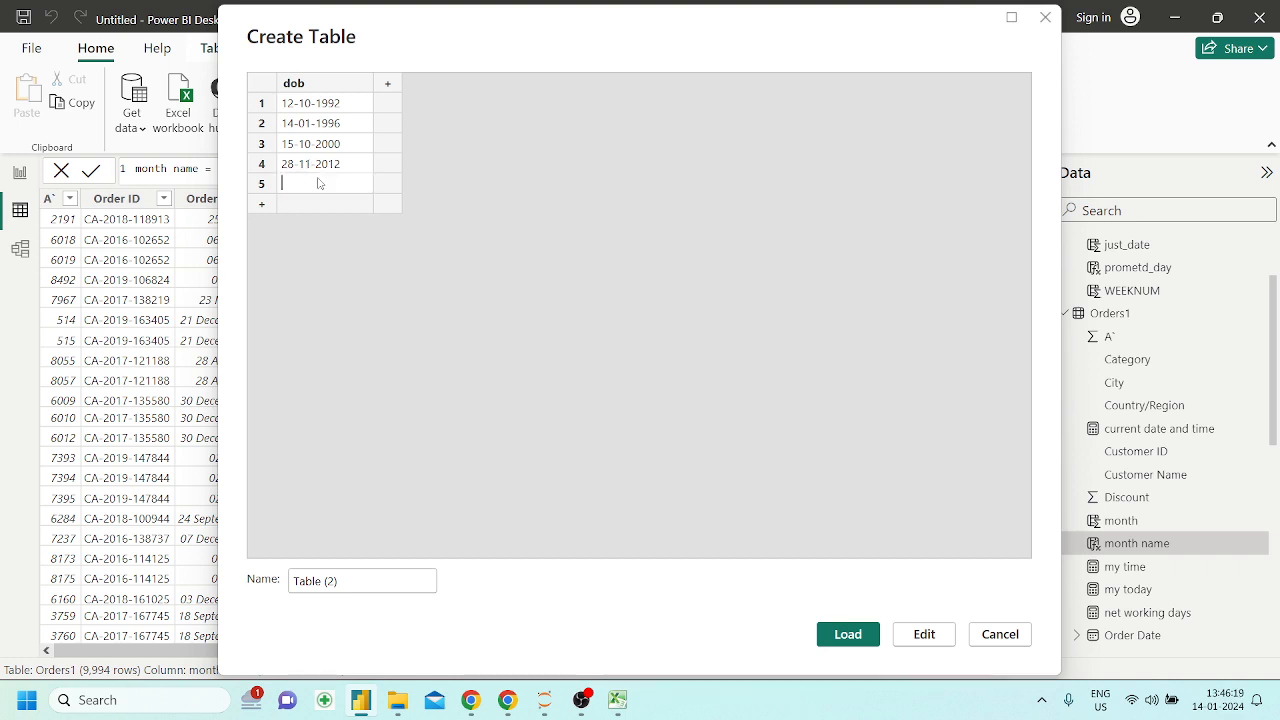
pyautogui.write('20-10')
pyautogui.write('-20')
pyautogui.write('0')
# Name the new table dob_table and load it into the model
pyautogui.click(354, 590)
pyautogui.press('BackSpace')
pyautogui.write('d')
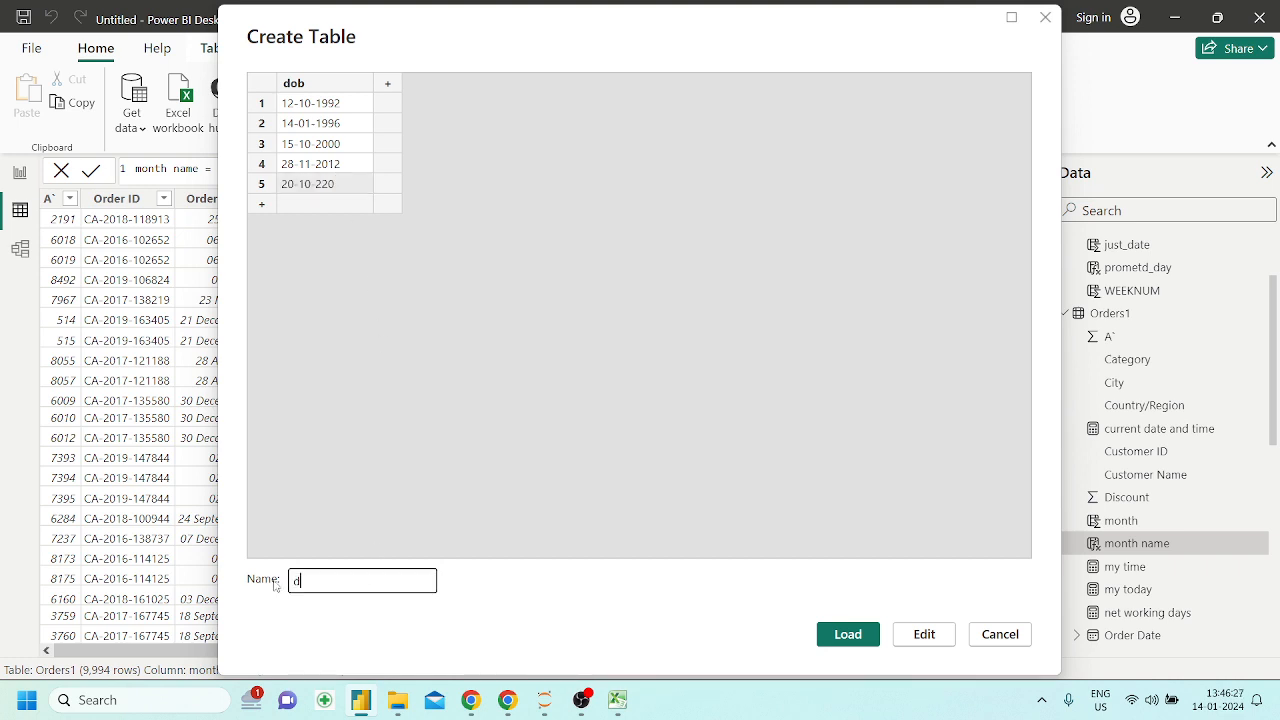
pyautogui.write('ob_table')
pyautogui.press('Return')
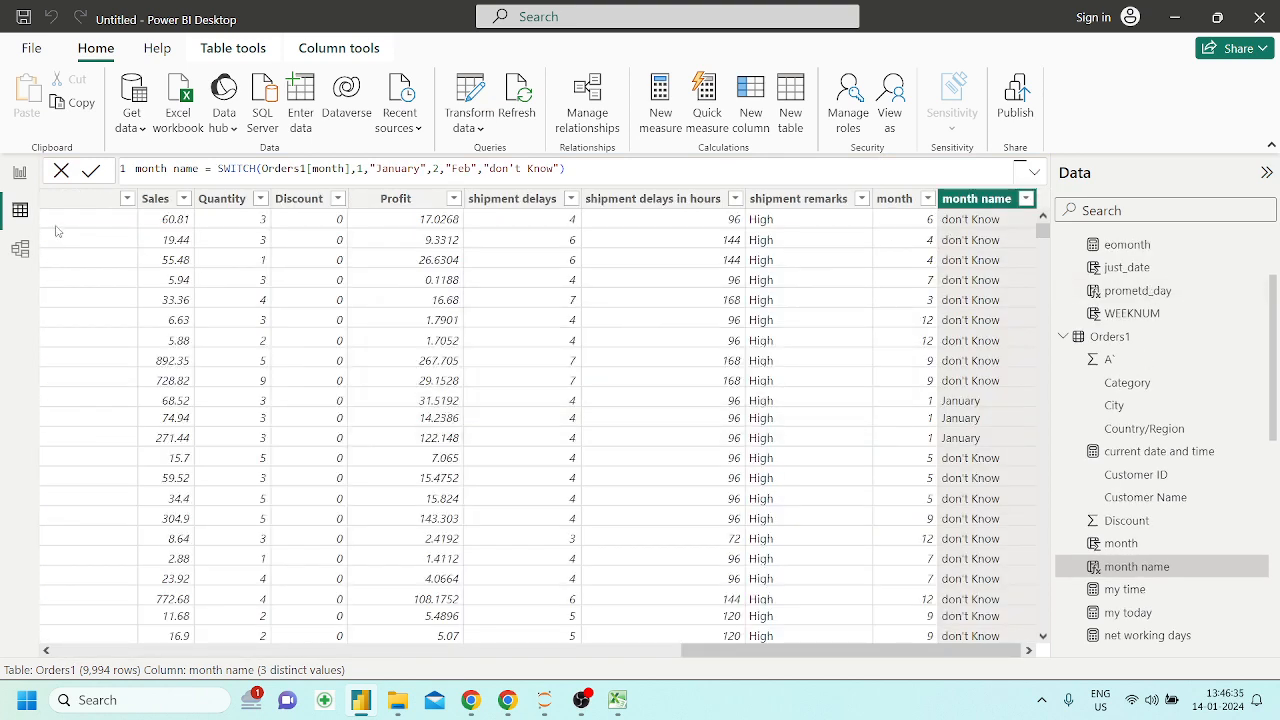
# Display the data of dob_table and try to start a calculated column in it
pyautogui.scroll(3, 1143, 372)
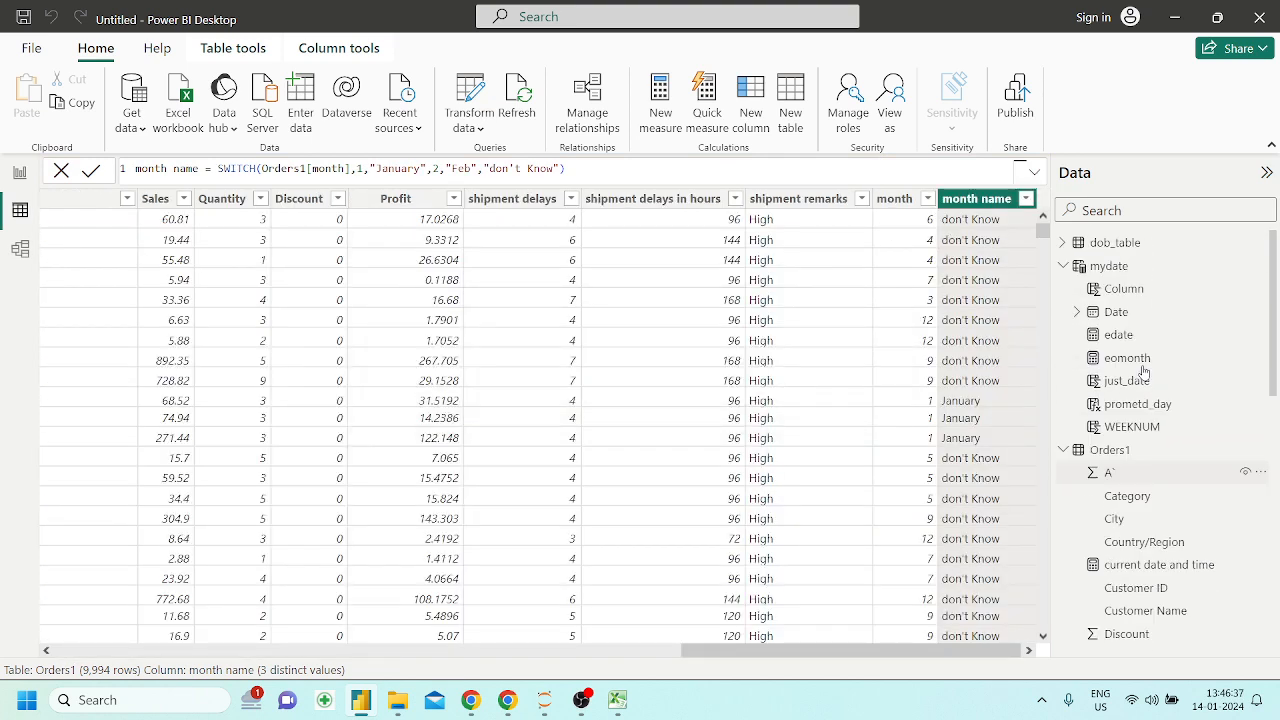
pyautogui.click(1117, 243)
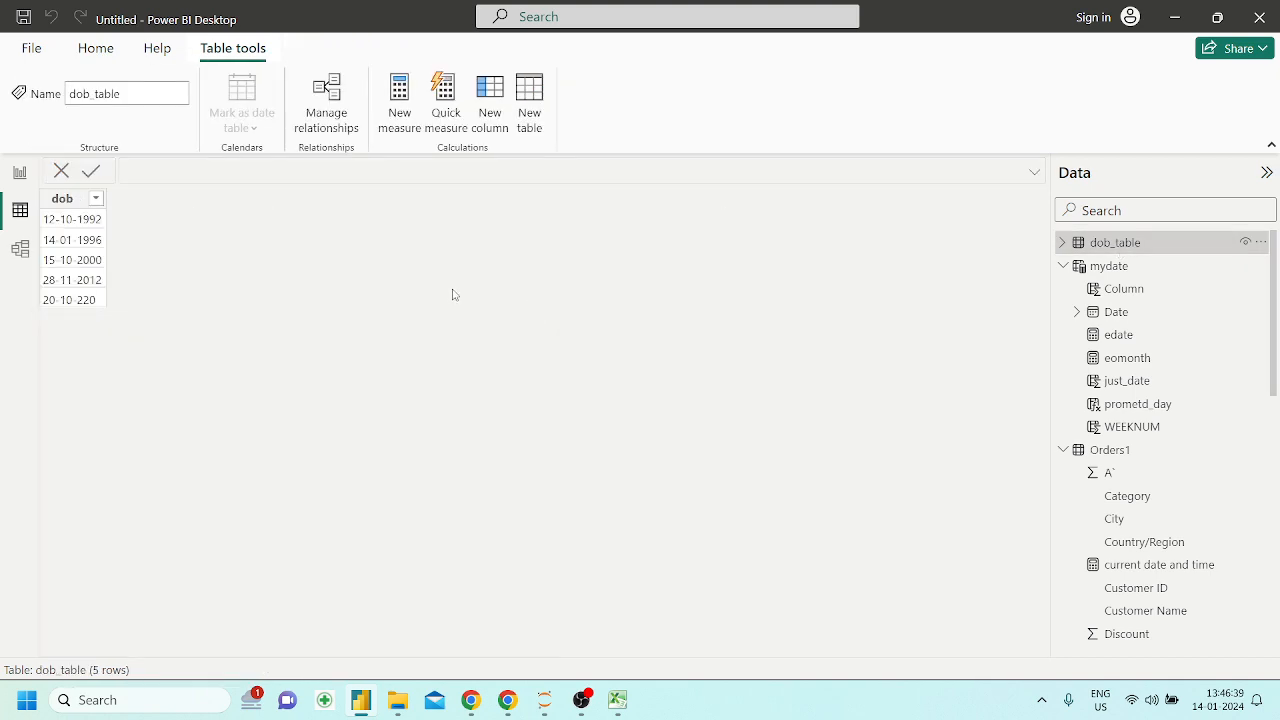
pyautogui.click(495, 131)
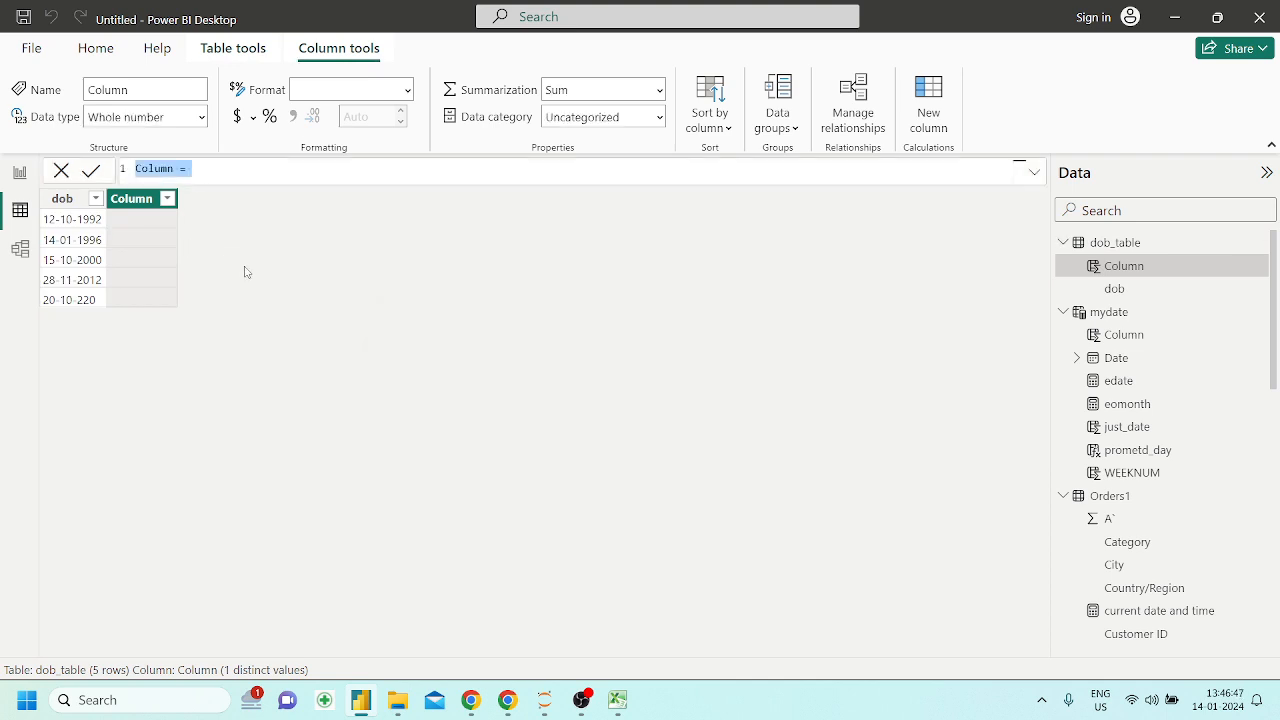
pyautogui.click(91, 301)
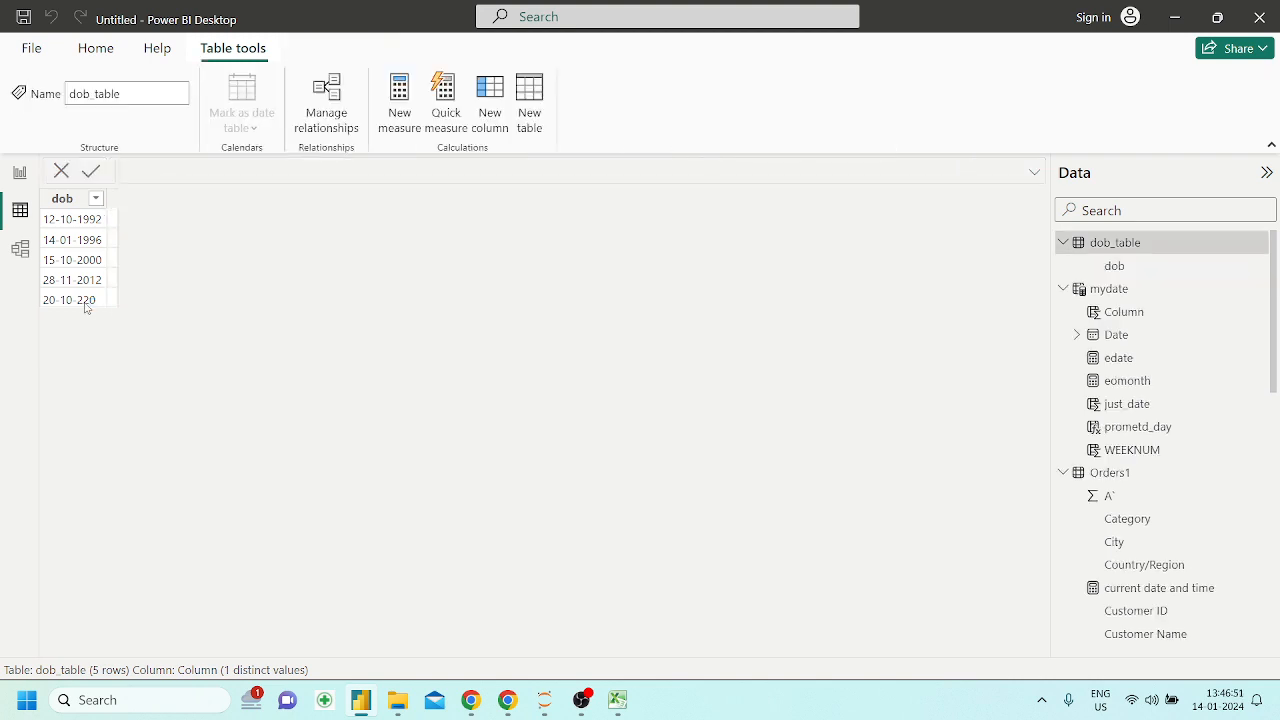
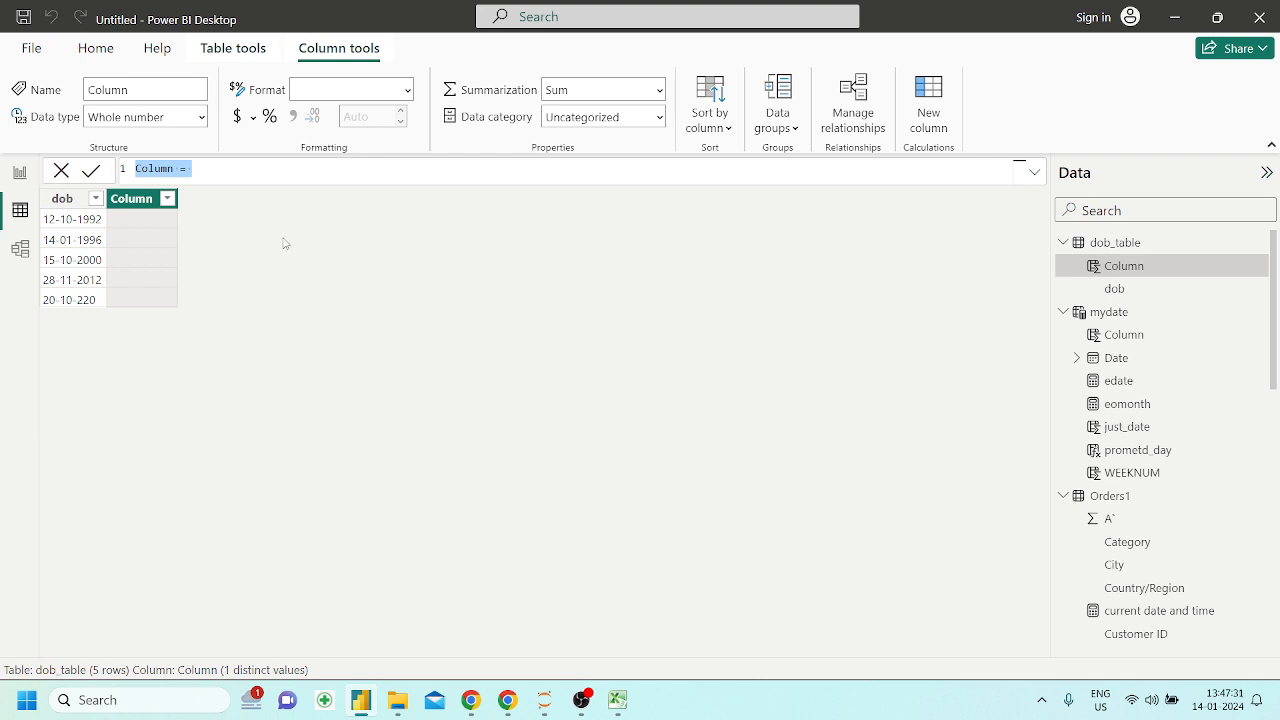
# Name the new dob_table column "age remarks" and begin its formula with the SWITCH function
pyautogui.click(228, 170)
pyautogui.press('BackSpace')
pyautogui.press('BackSpace')
pyautogui.press('BackSpace')
pyautogui.press('BackSpace')
pyautogui.press('BackSpace')
pyautogui.press('BackSpace')
pyautogui.press('BackSpace')
pyautogui.press('BackSpace')
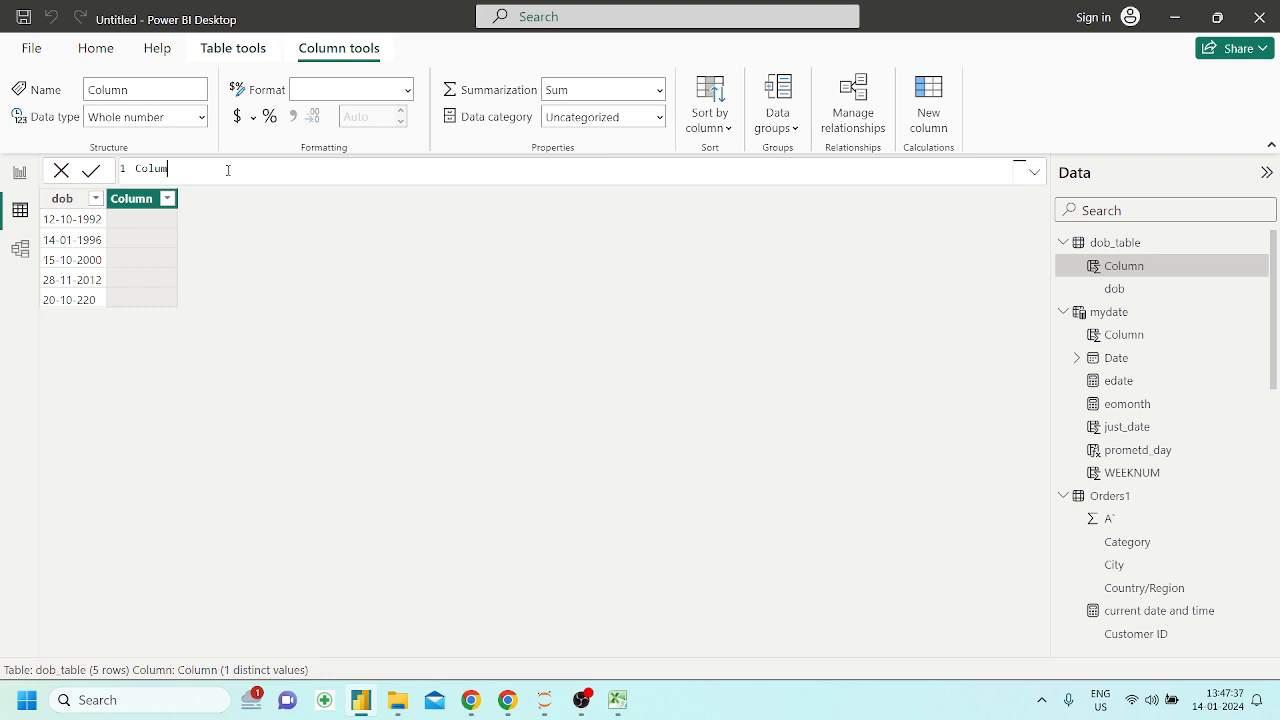
pyautogui.write('age remarks = swit')
pyautogui.press('Tab')
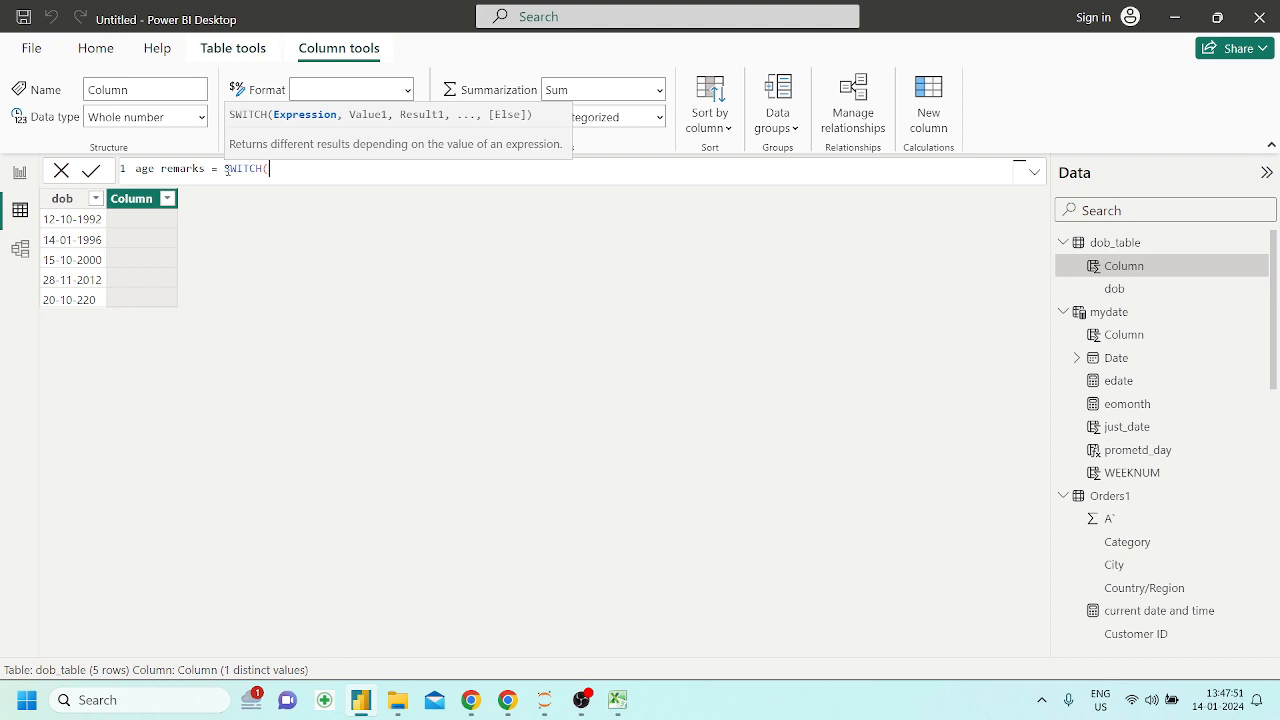
# Enter YEAR(dob_table[dob]) as the expression argument of the SWITCH function
pyautogui.write('year')
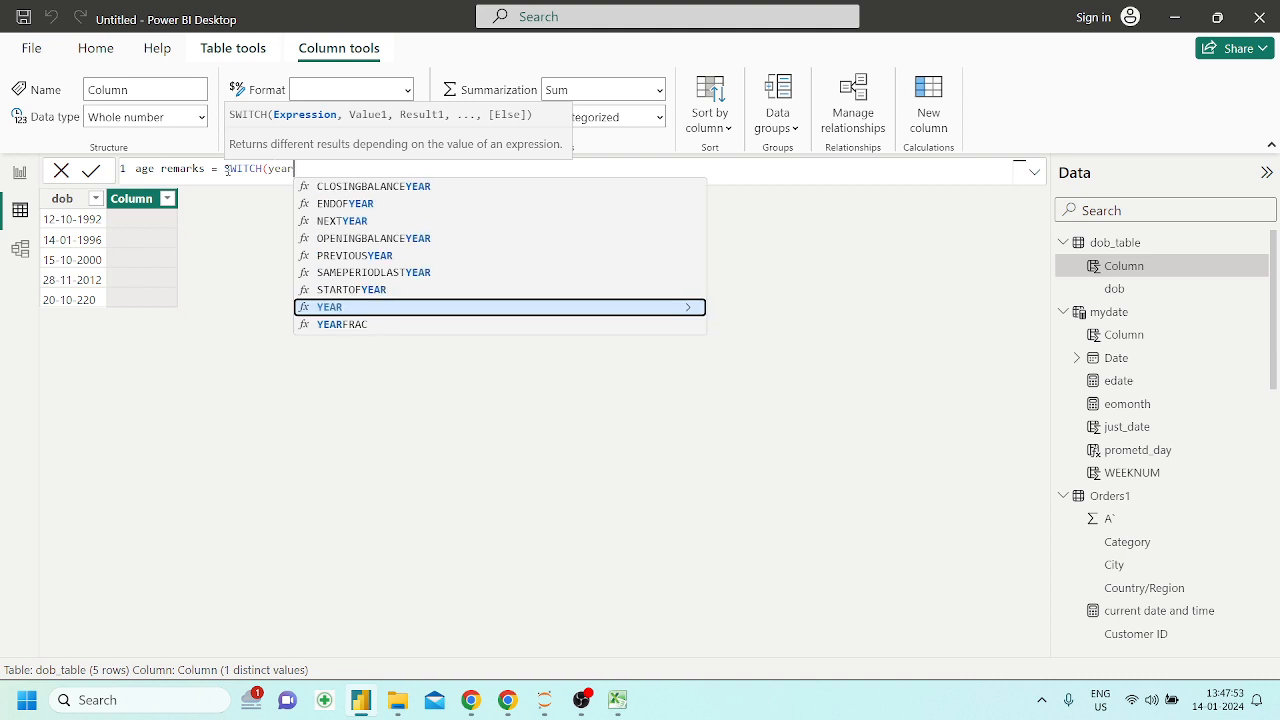
pyautogui.press('Tab')
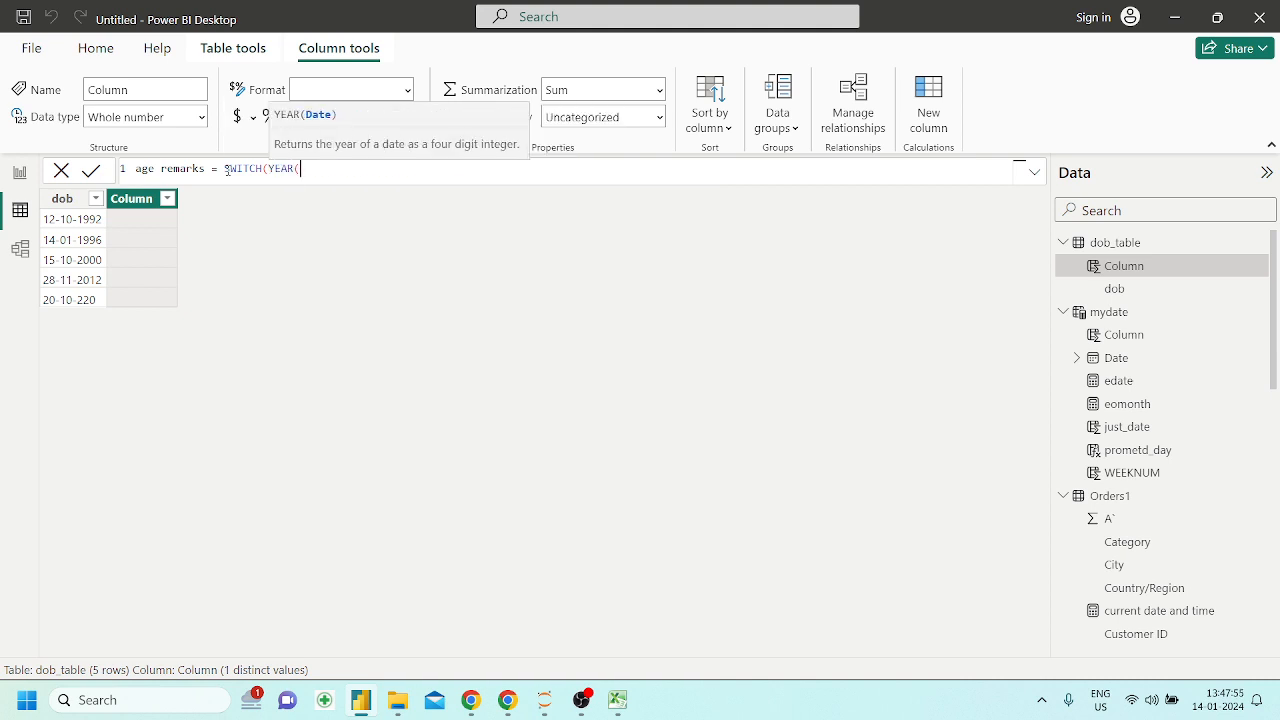
pyautogui.write('dob')
pyautogui.press('Down')
pyautogui.press('Tab')
pyautogui.write(')')
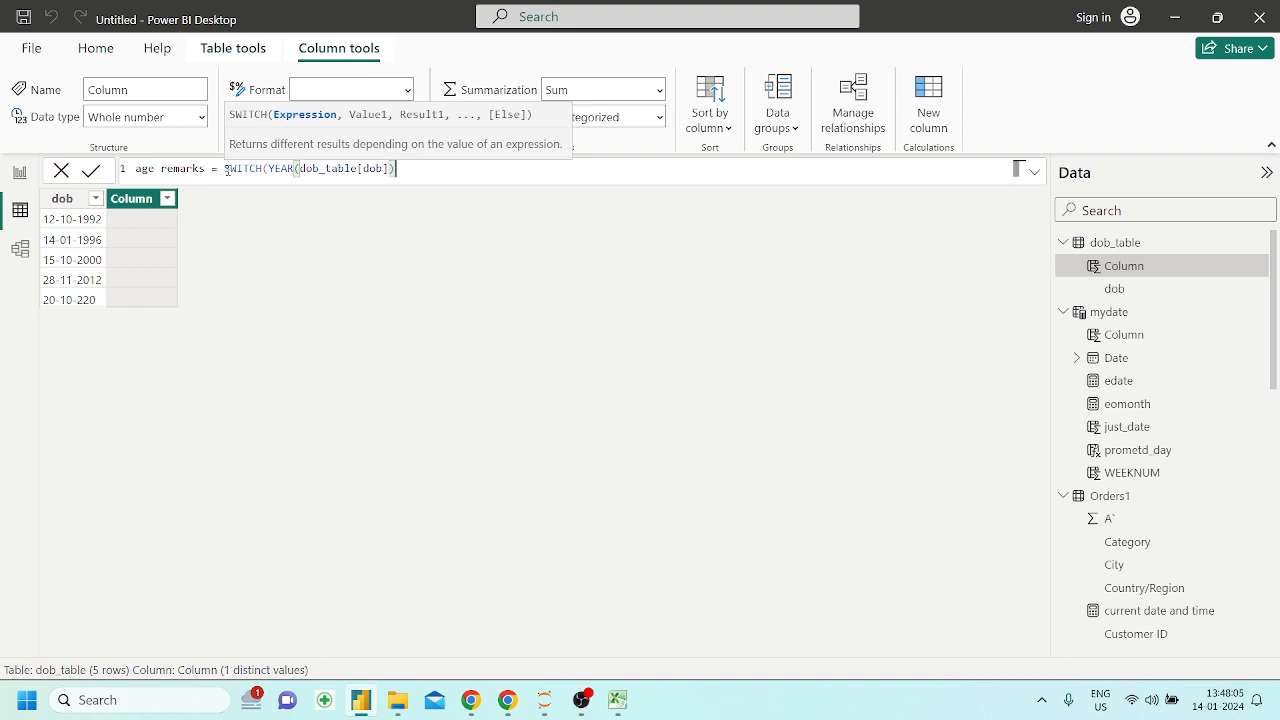
pyautogui.write(',b')
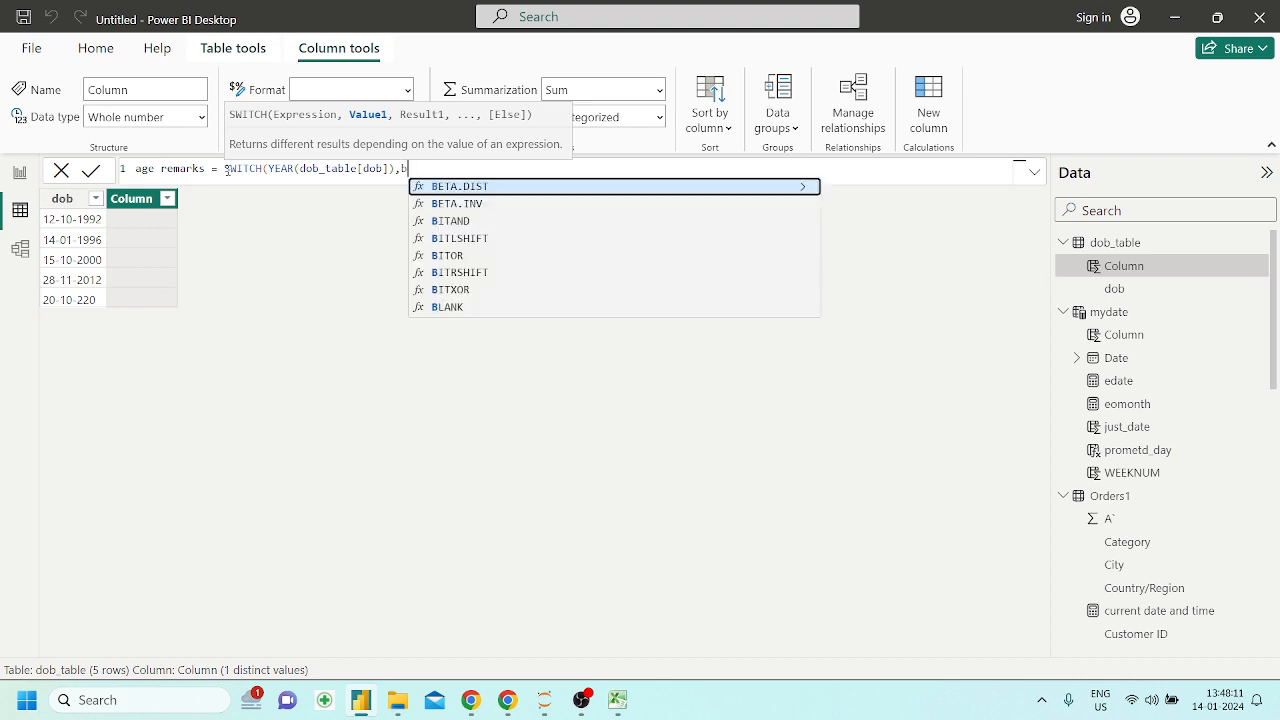
pyautogui.write('e')
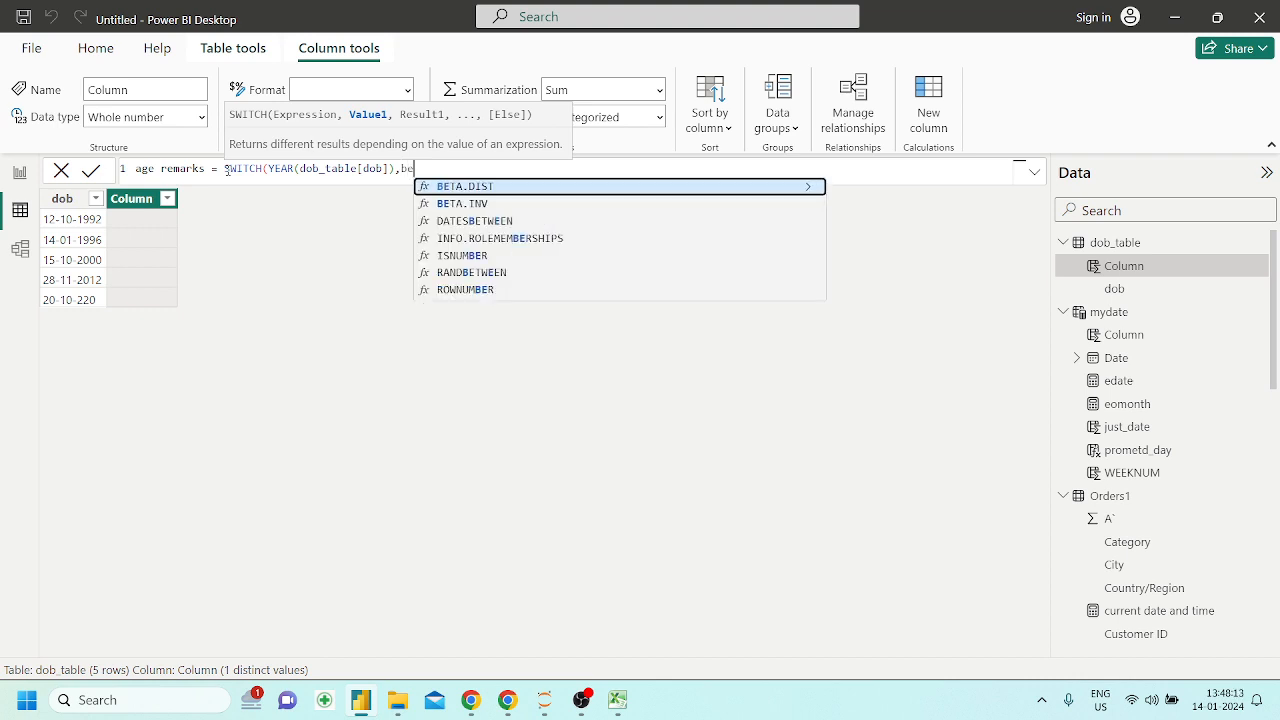
pyautogui.write('t')
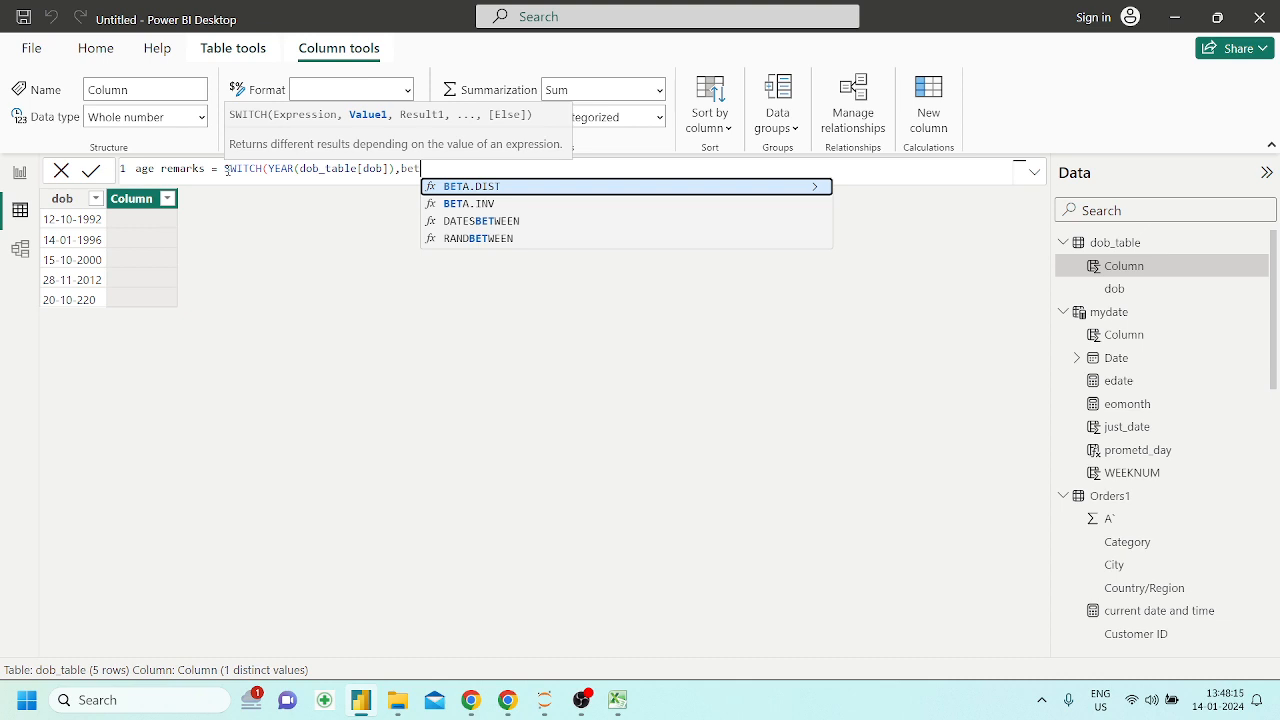
pyautogui.press('Down')
pyautogui.press('Down')
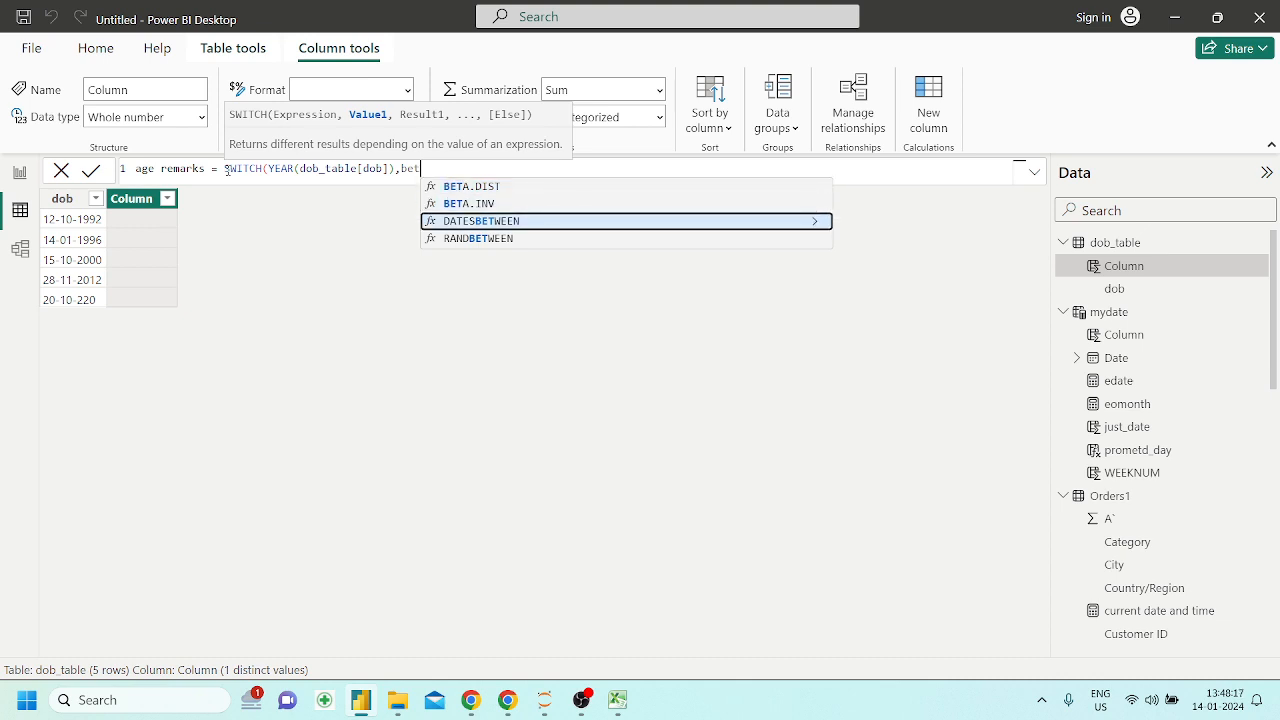
pyautogui.press('Tab')
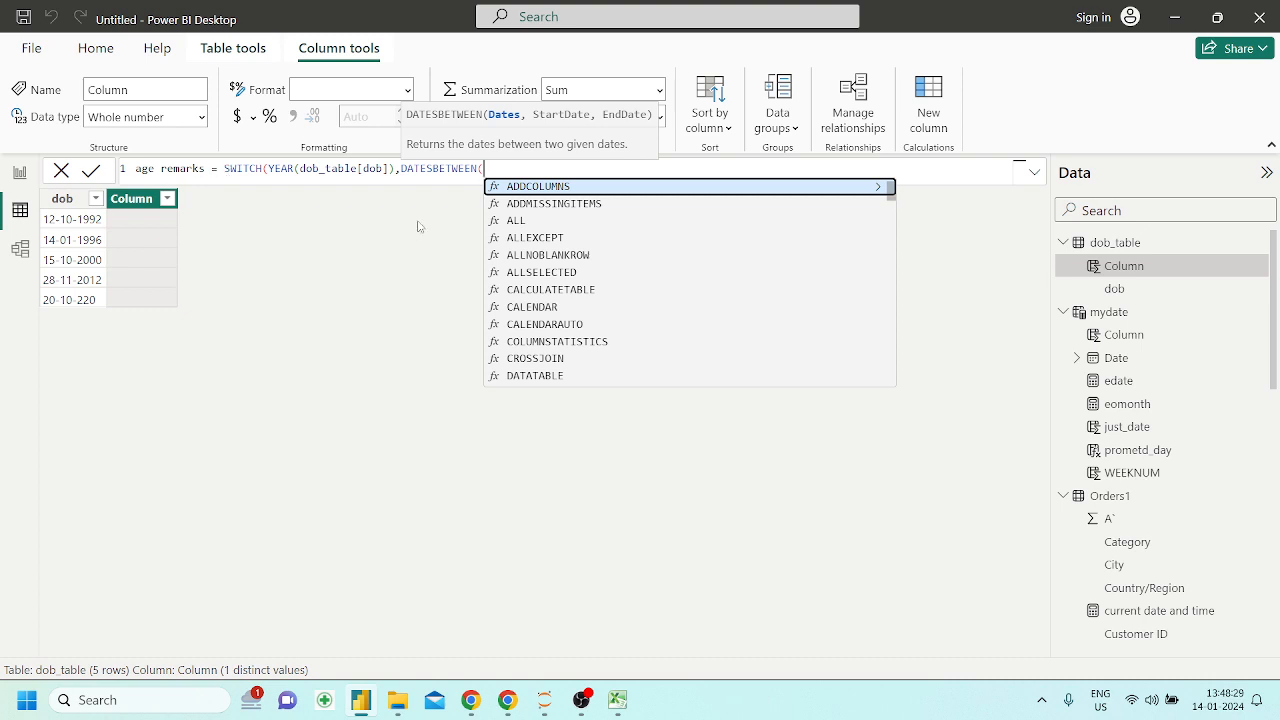
pyautogui.press('BackSpace')
pyautogui.press('BackSpace')
pyautogui.press('BackSpace')
pyautogui.press('BackSpace')
pyautogui.press('BackSpace')
pyautogui.press('BackSpace')
pyautogui.press('BackSpace')
pyautogui.press('BackSpace')
pyautogui.press('BackSpace')
pyautogui.press('BackSpace')
pyautogui.press('BackSpace')
pyautogui.press('BackSpace')
pyautogui.press('BackSpace')
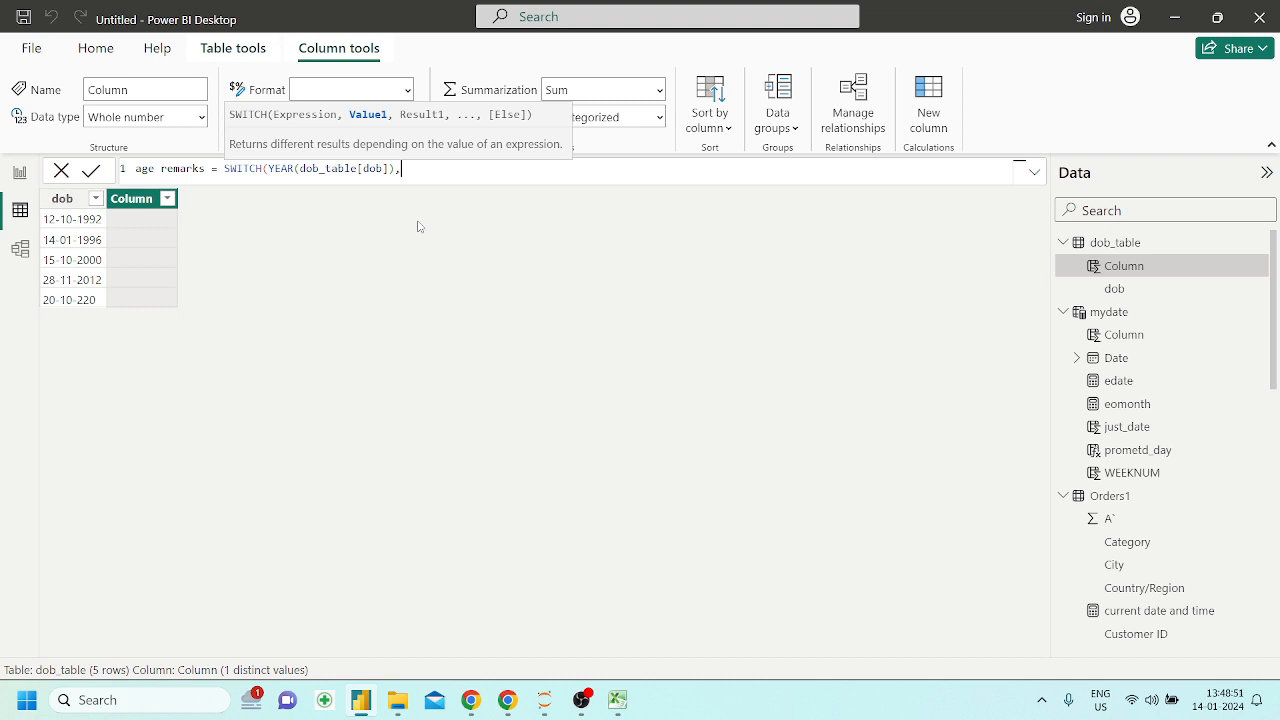
pyautogui.write('if')
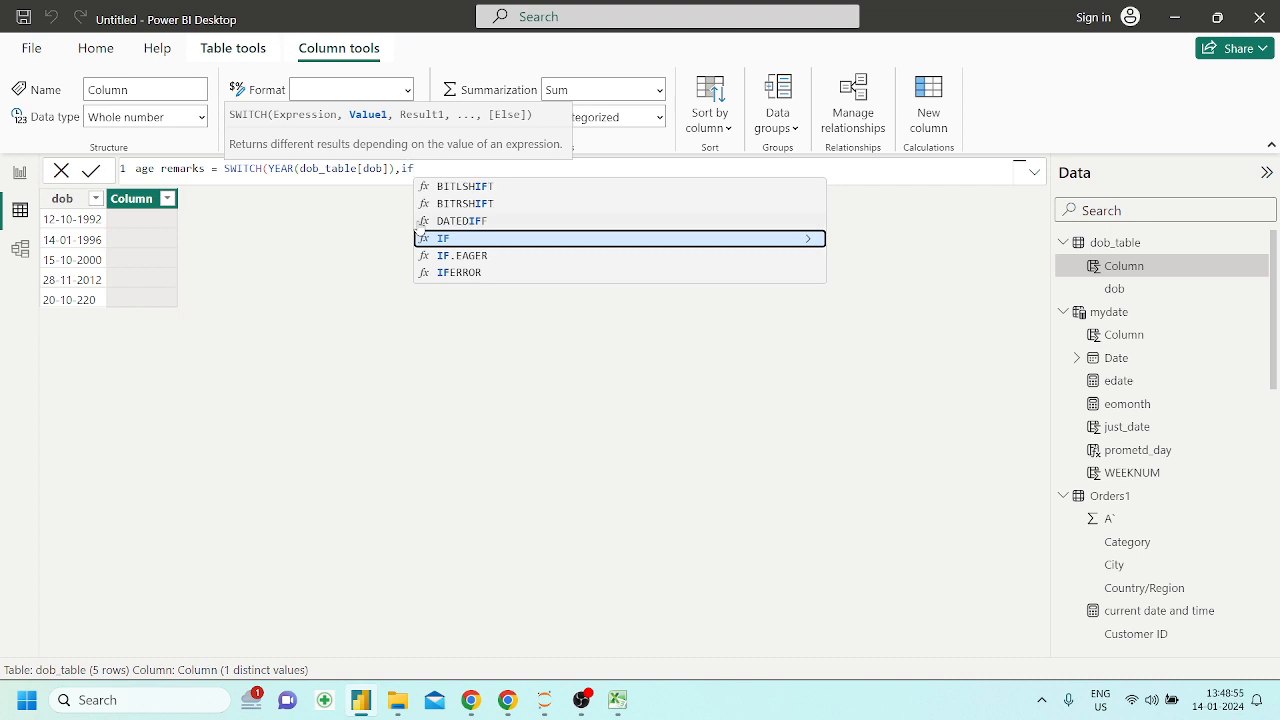
pyautogui.press('BackSpace')
pyautogui.press('BackSpace')
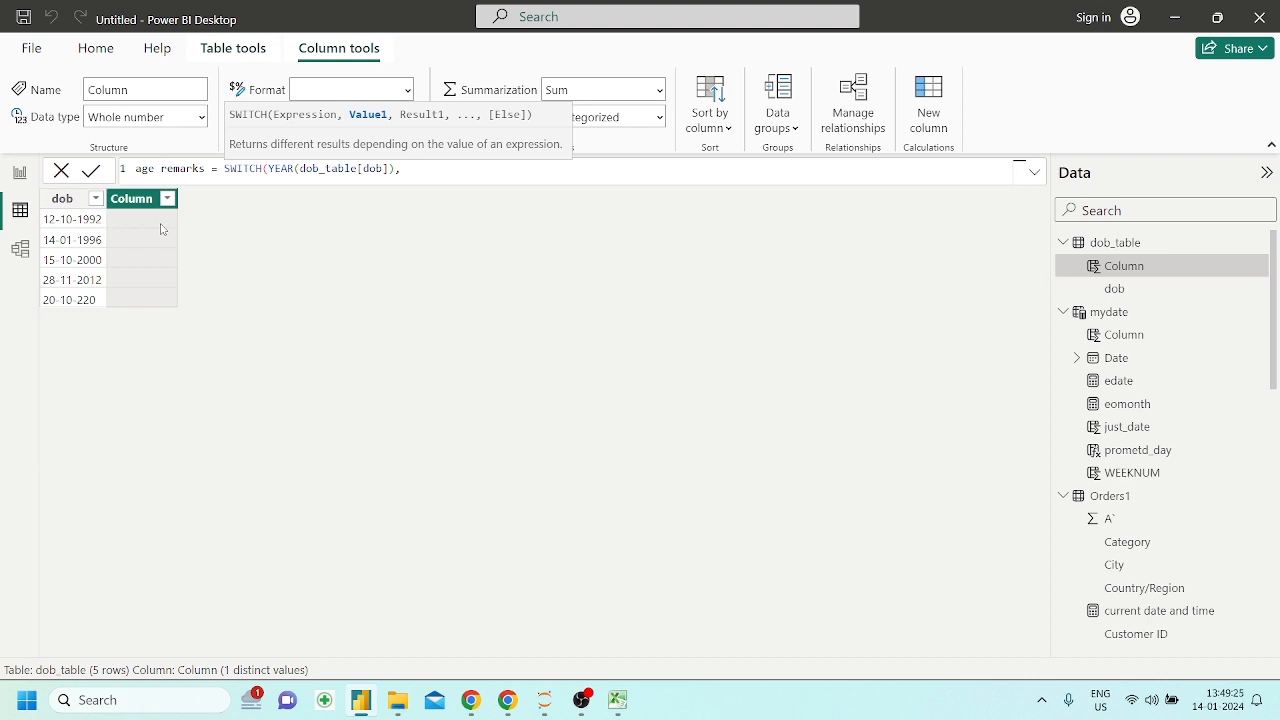
# Add an IF function as the first SWITCH value, with a less-than test on dob_table[dob]
pyautogui.write('IF(')
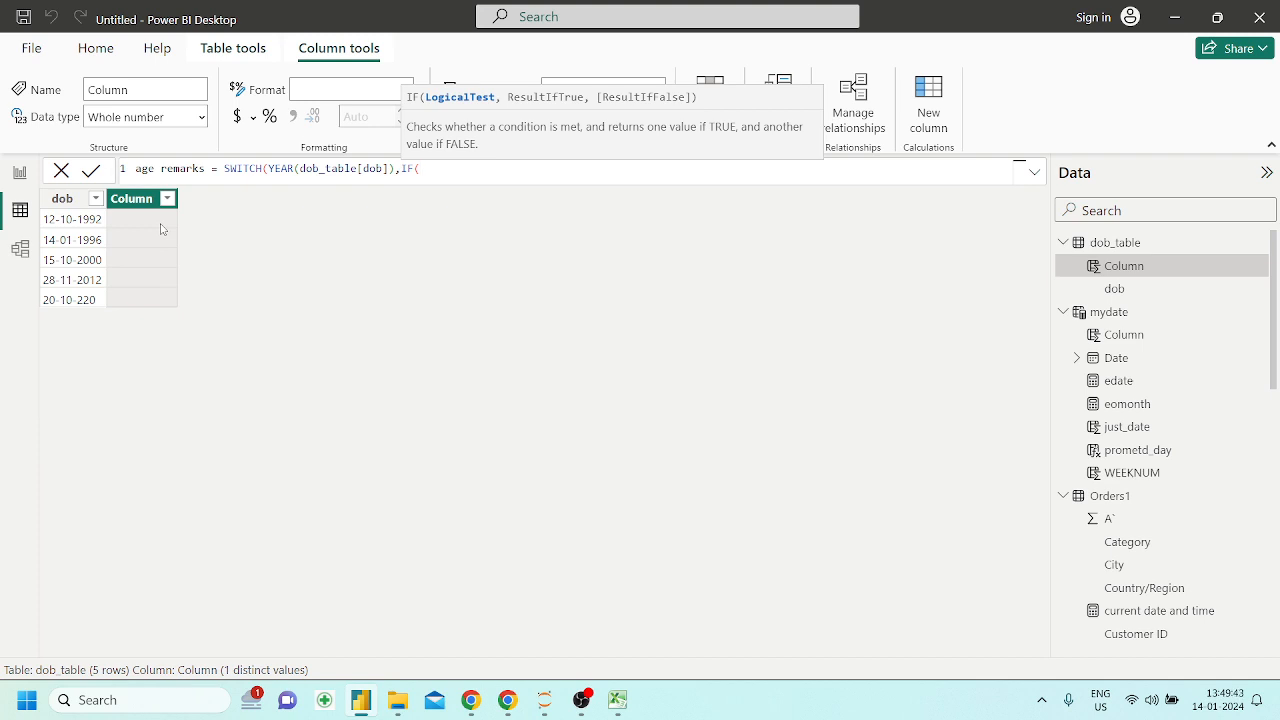
pyautogui.write('dob_table')
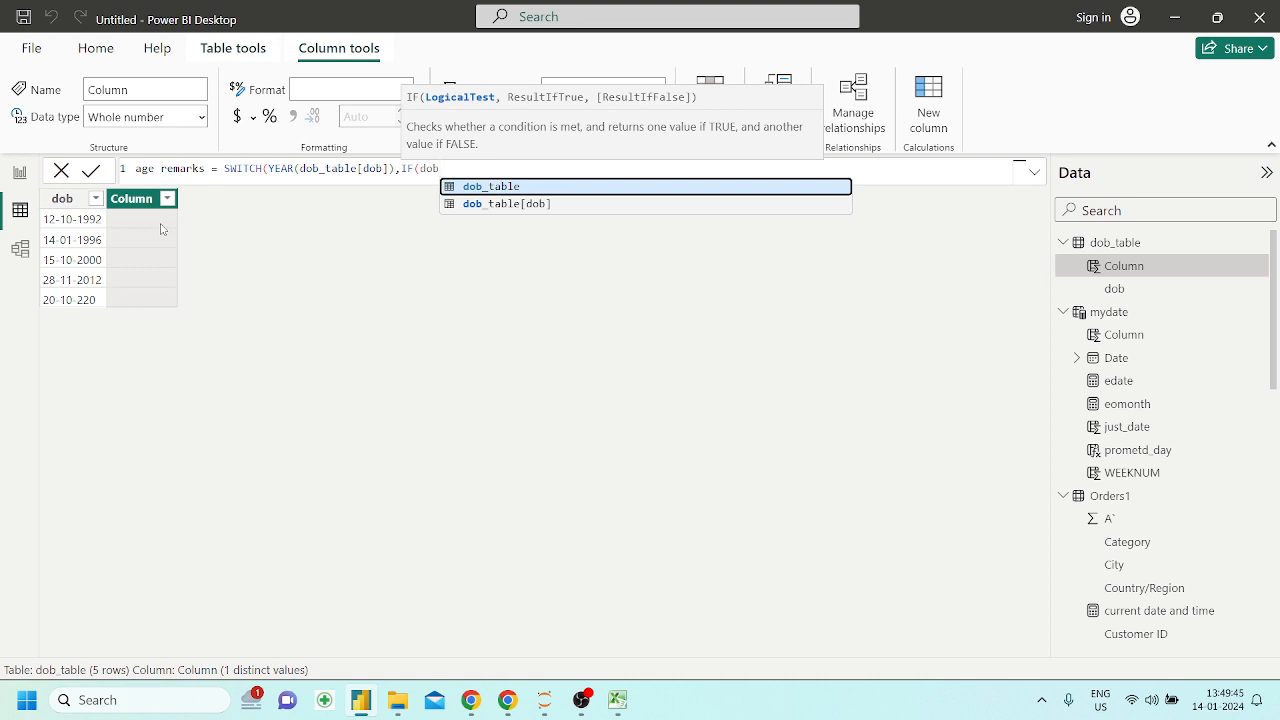
pyautogui.press('Tab')
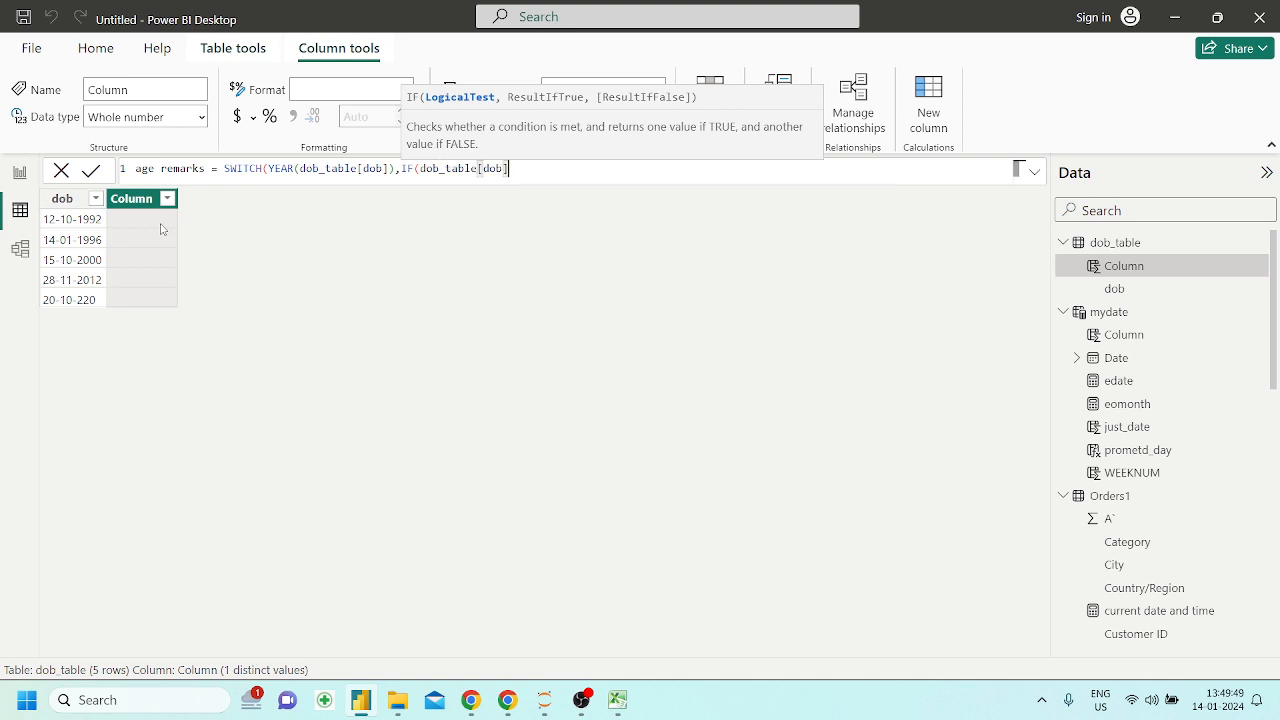
pyautogui.write('<')
pyautogui.write('dat')
pyautogui.press('BackSpace')
pyautogui.press('BackSpace')
pyautogui.press('BackSpace')
# Enter "01-01-2000" as the cutoff date in the IF condition
pyautogui.write('"')
pyautogui.write('1-01-200')
pyautogui.press('Left')
pyautogui.press('Left')
pyautogui.press('Left')
pyautogui.press('Left')
pyautogui.press('Left')
pyautogui.press('Left')
pyautogui.press('Left')
pyautogui.press('Left')
pyautogui.write('0')
pyautogui.press('Right')
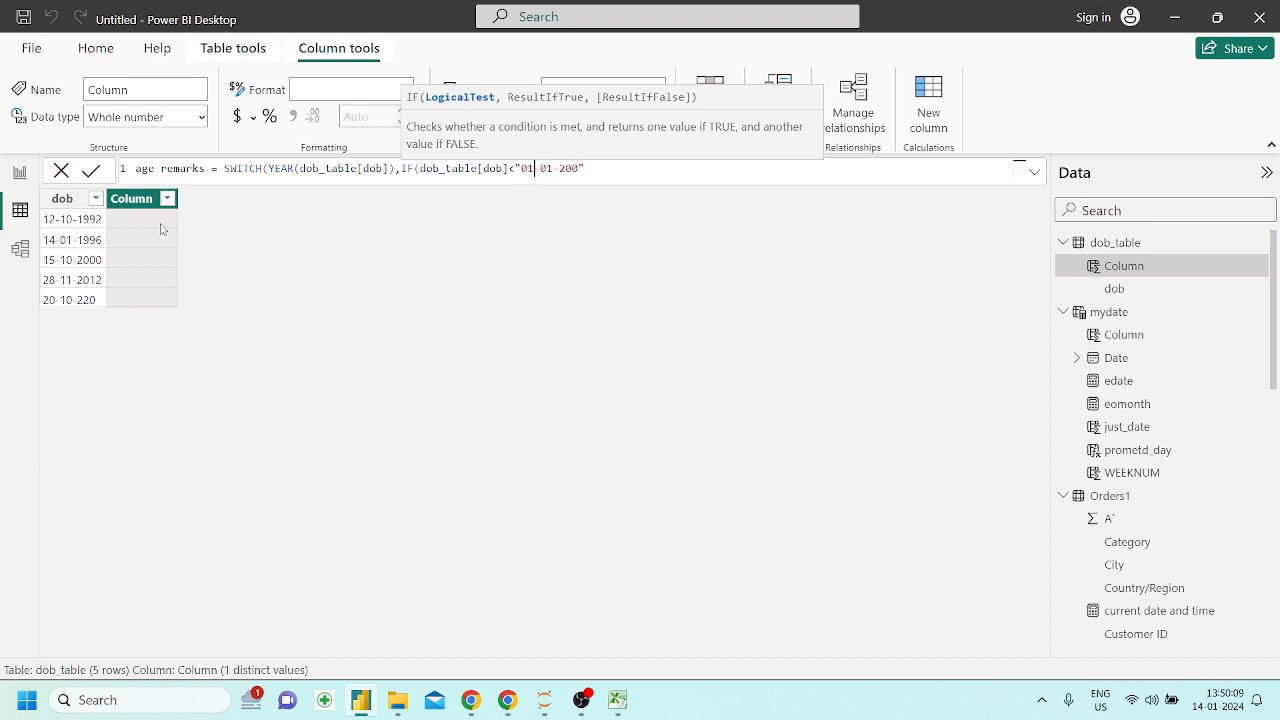
pyautogui.press('Right')
pyautogui.press('Right')
pyautogui.press('Right')
pyautogui.press('Right')
pyautogui.press('Right')
pyautogui.write(',')
pyautogui.press('Left')
pyautogui.press('Left')
pyautogui.write('0')
pyautogui.press('Right')
pyautogui.press('Right')
# Give the IF function "Elder" as its true result and empty quotes as its false result, closing the parenthesis
pyautogui.write('","Elder"')
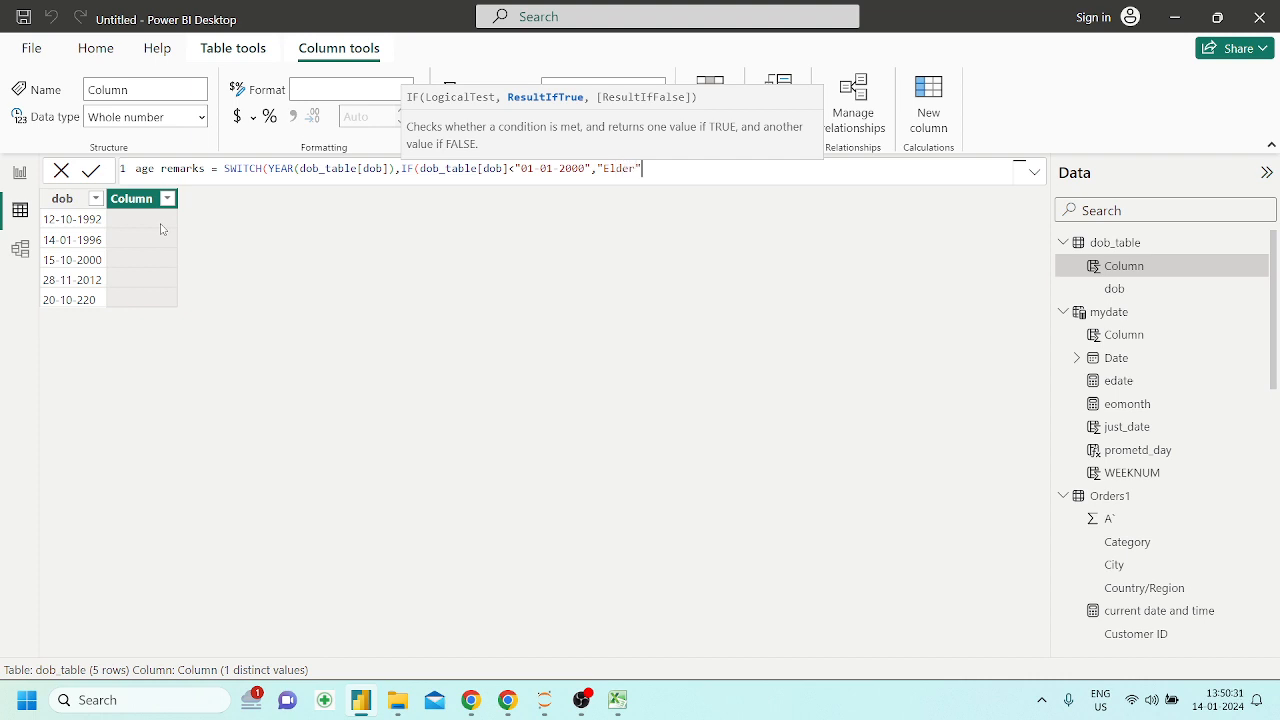
pyautogui.write(",'')")
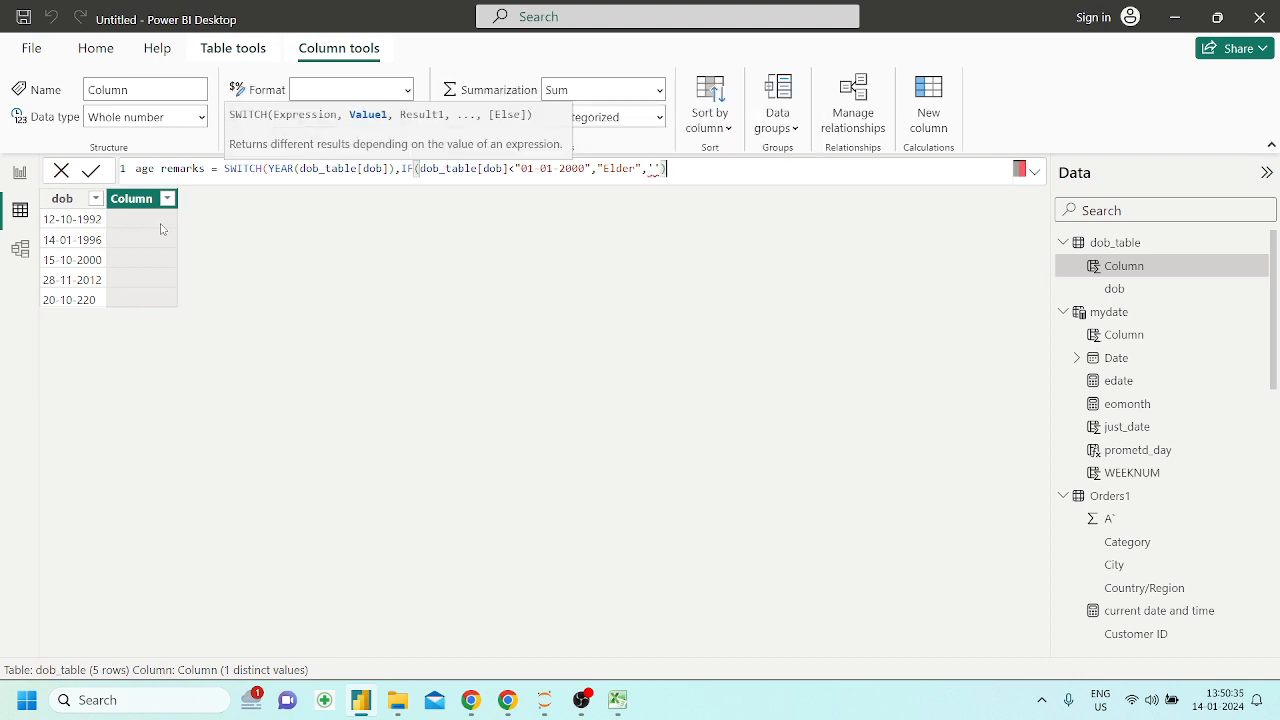
pyautogui.press('Left')
pyautogui.click(693, 176)
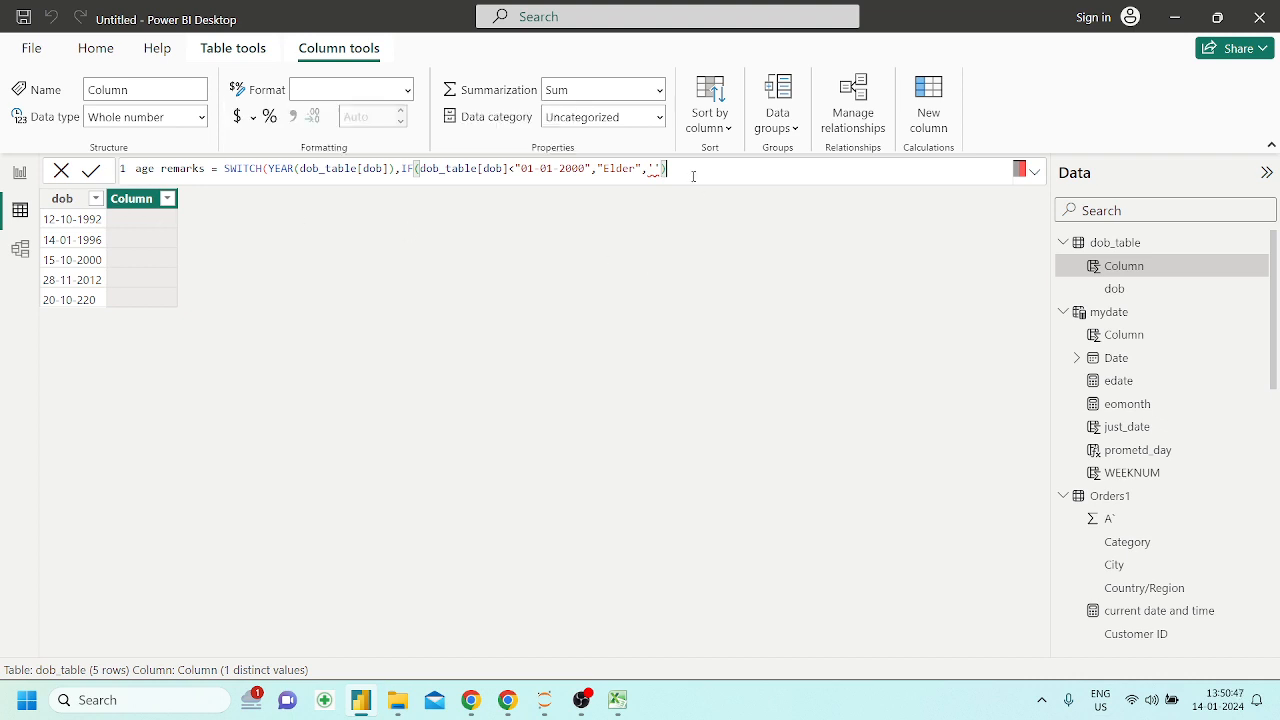
# Erase the age remarks formula and discard the new column from dob_table
pyautogui.keyDown('shift'); pyautogui.click(401, 170); pyautogui.keyUp('shift')
pyautogui.press('BackSpace')
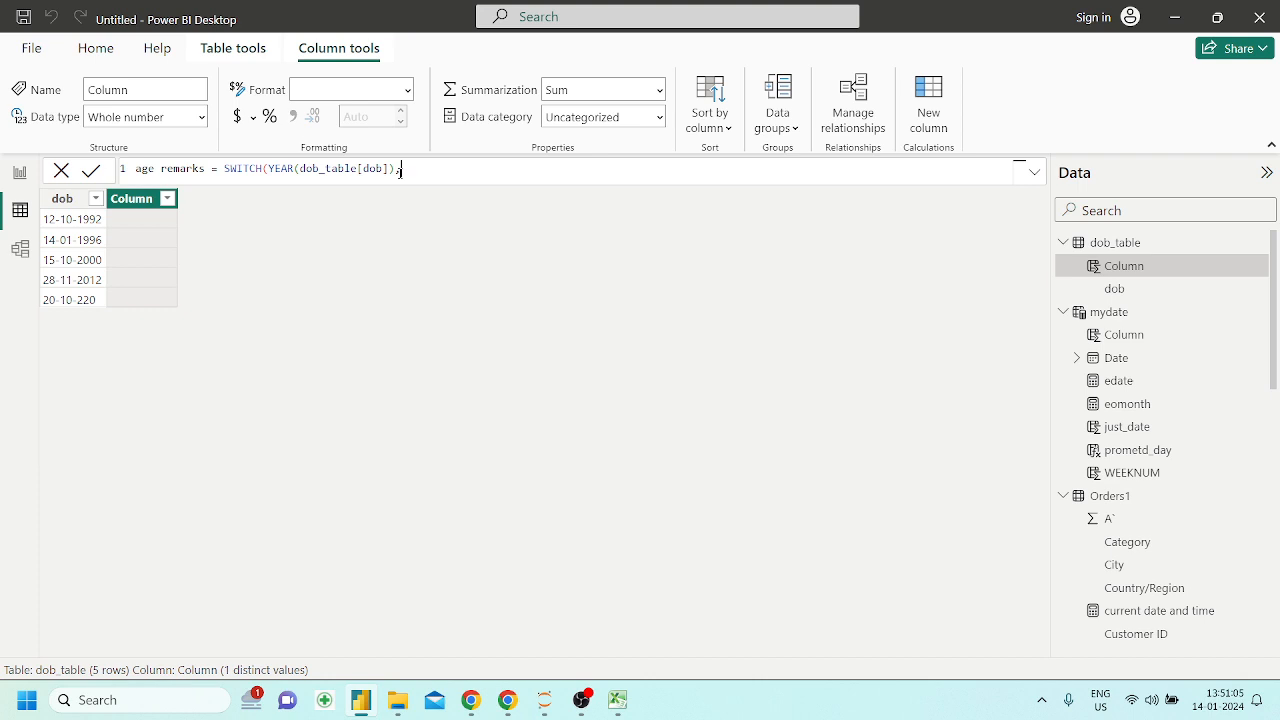
pyautogui.press('BackSpace')
pyautogui.press('BackSpace')
pyautogui.press('BackSpace')
pyautogui.press('BackSpace')
pyautogui.press('BackSpace')
pyautogui.press('BackSpace')
pyautogui.press('BackSpace')
pyautogui.press('BackSpace')
pyautogui.press('BackSpace')
pyautogui.press('BackSpace')
pyautogui.press('BackSpace')
pyautogui.press('BackSpace')
pyautogui.press('BackSpace')
pyautogui.press('BackSpace')
pyautogui.press('BackSpace')
pyautogui.press('BackSpace')
pyautogui.press('BackSpace')
pyautogui.press('BackSpace')
pyautogui.press('BackSpace')
pyautogui.press('BackSpace')
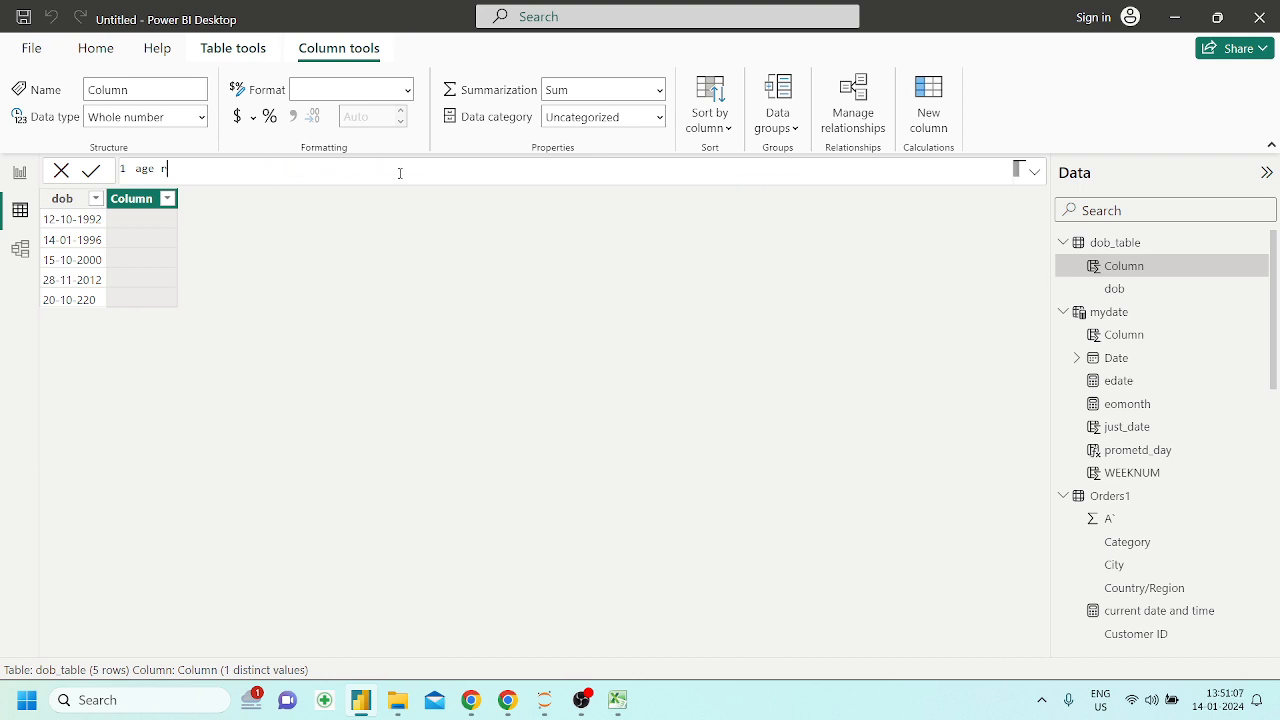
pyautogui.press('BackSpace')
pyautogui.press('BackSpace')
pyautogui.press('BackSpace')
pyautogui.press('BackSpace')
pyautogui.press('BackSpace')
pyautogui.click(460, 242)
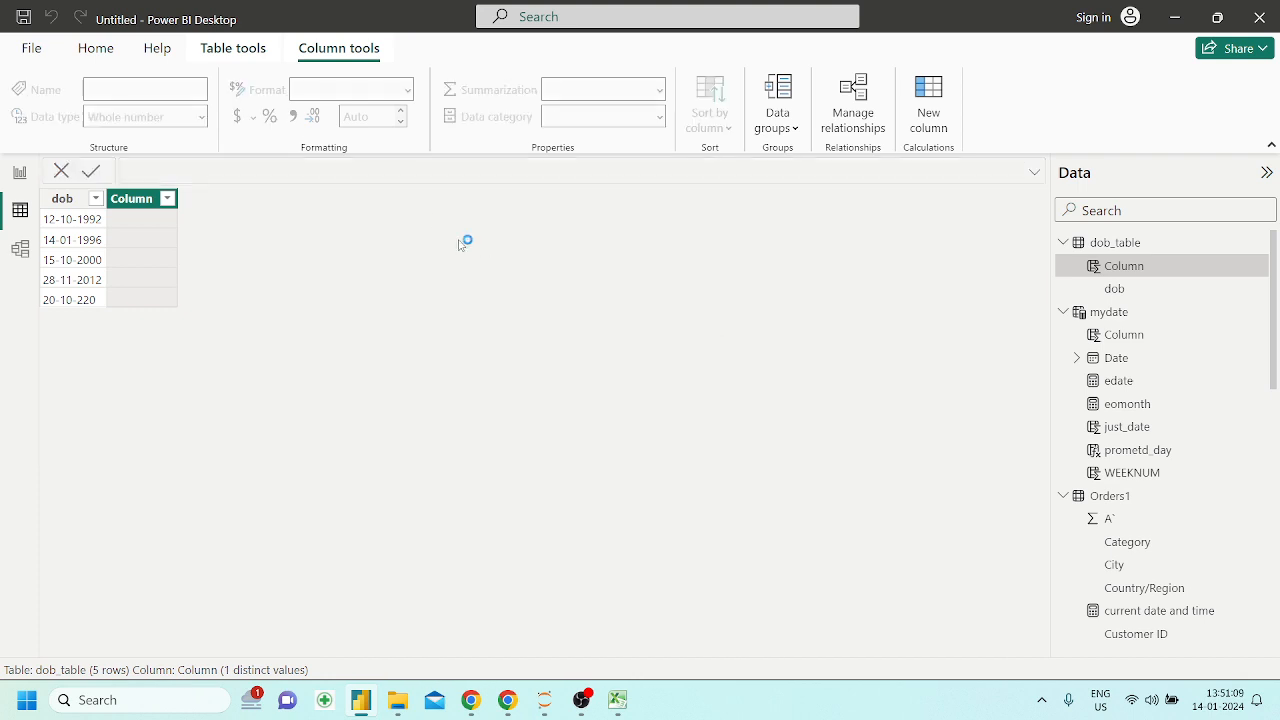
# Add a new report page with a table visual showing Sub-Category and Sales, and enlarge the table
pyautogui.click(20, 172)
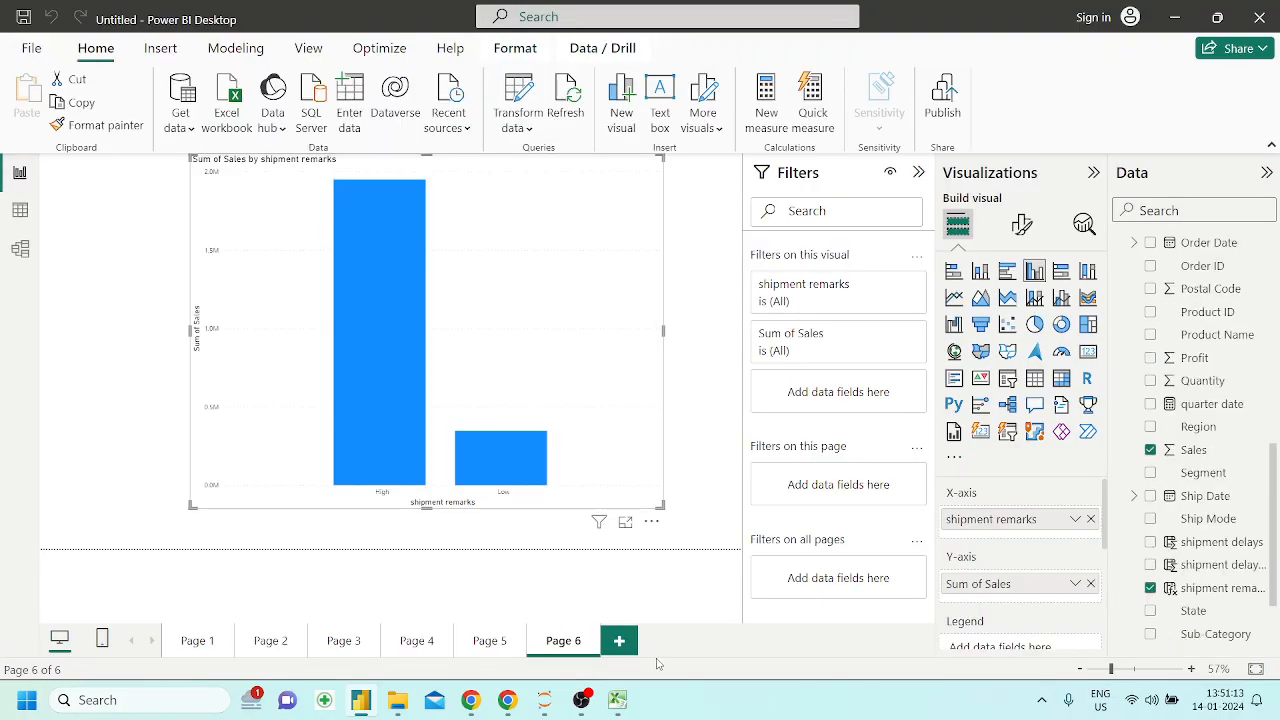
pyautogui.click(619, 641)
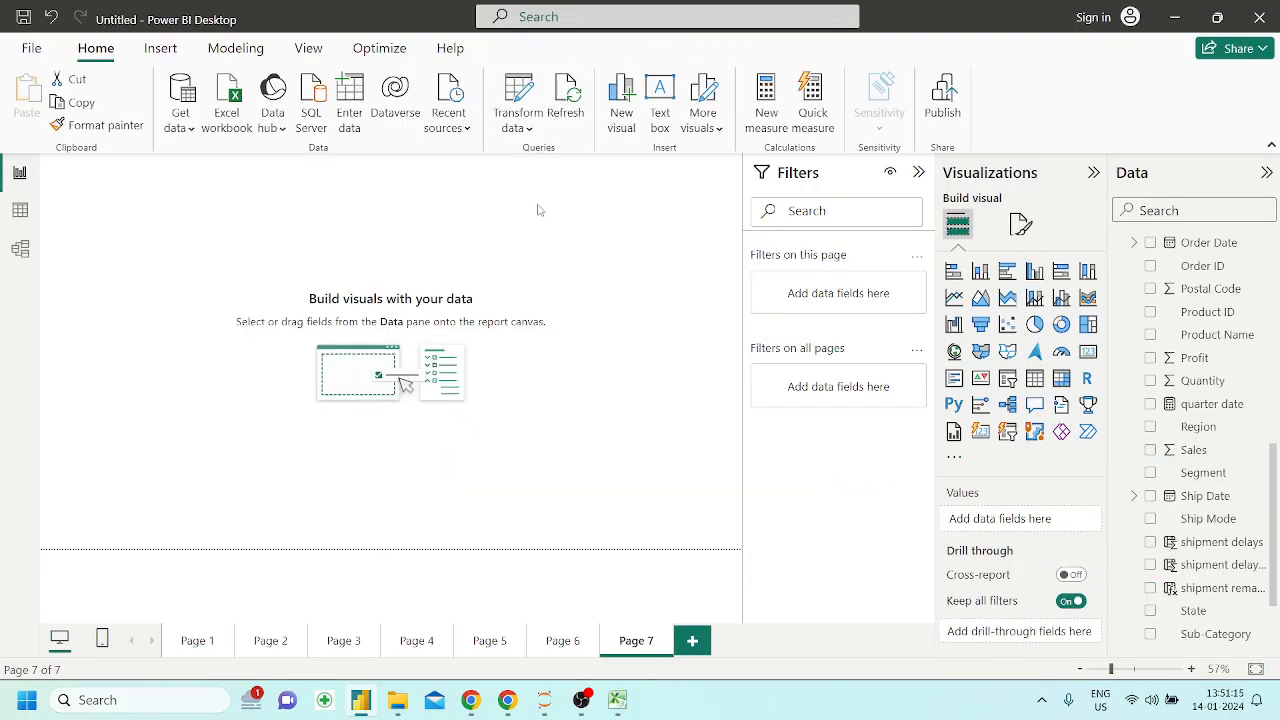
pyautogui.scroll(-2, 1230, 572)
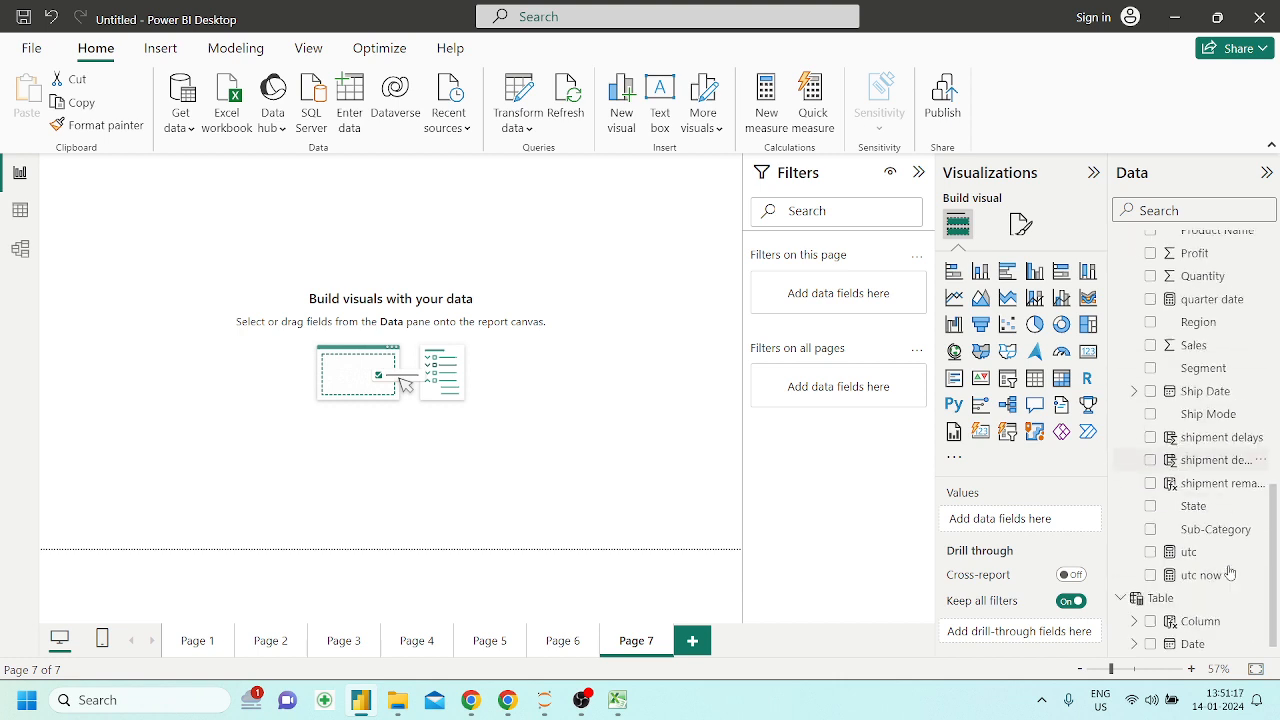
pyautogui.moveTo(1222, 524); pyautogui.dragTo(450, 318)
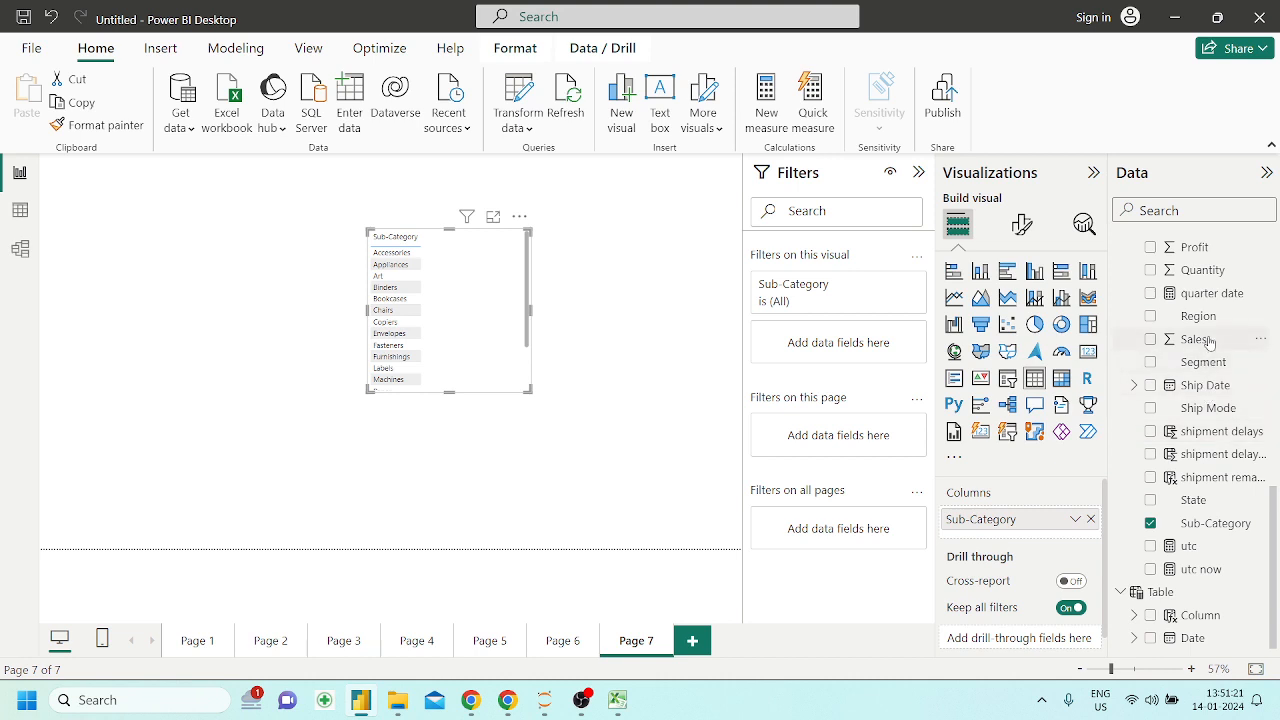
pyautogui.moveTo(1195, 339); pyautogui.dragTo(505, 310)
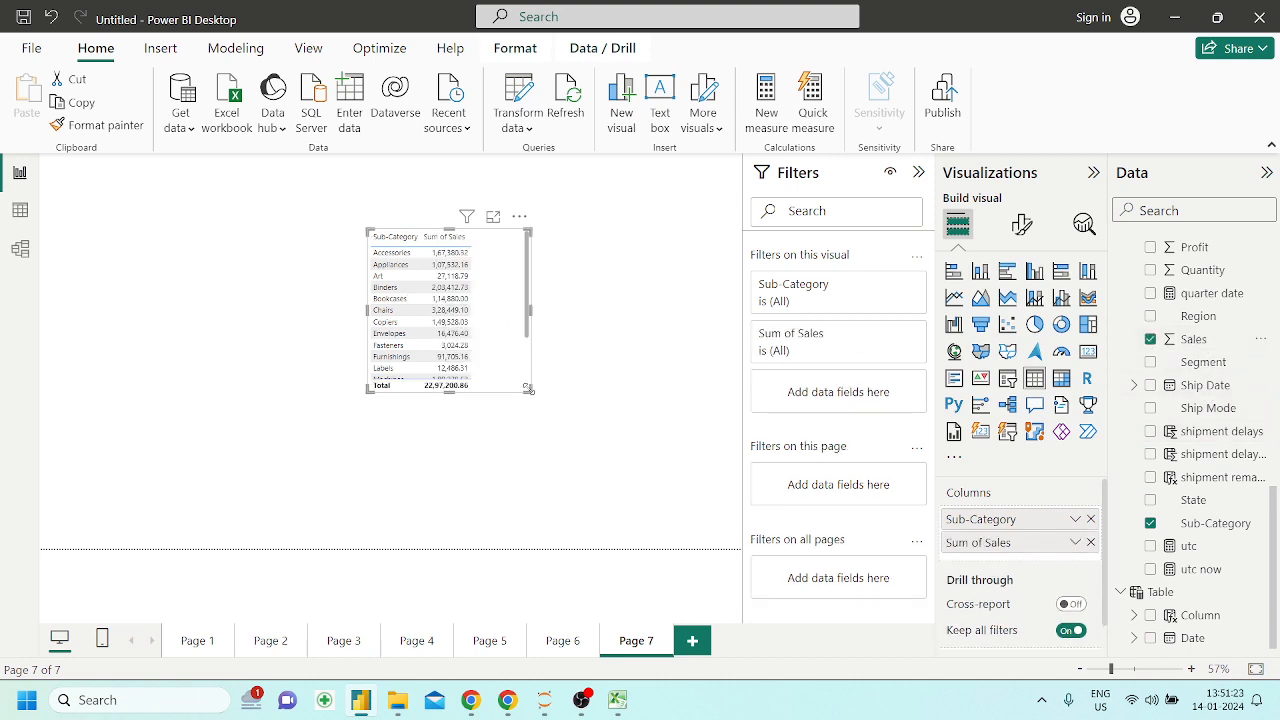
pyautogui.moveTo(529, 390); pyautogui.dragTo(622, 459)
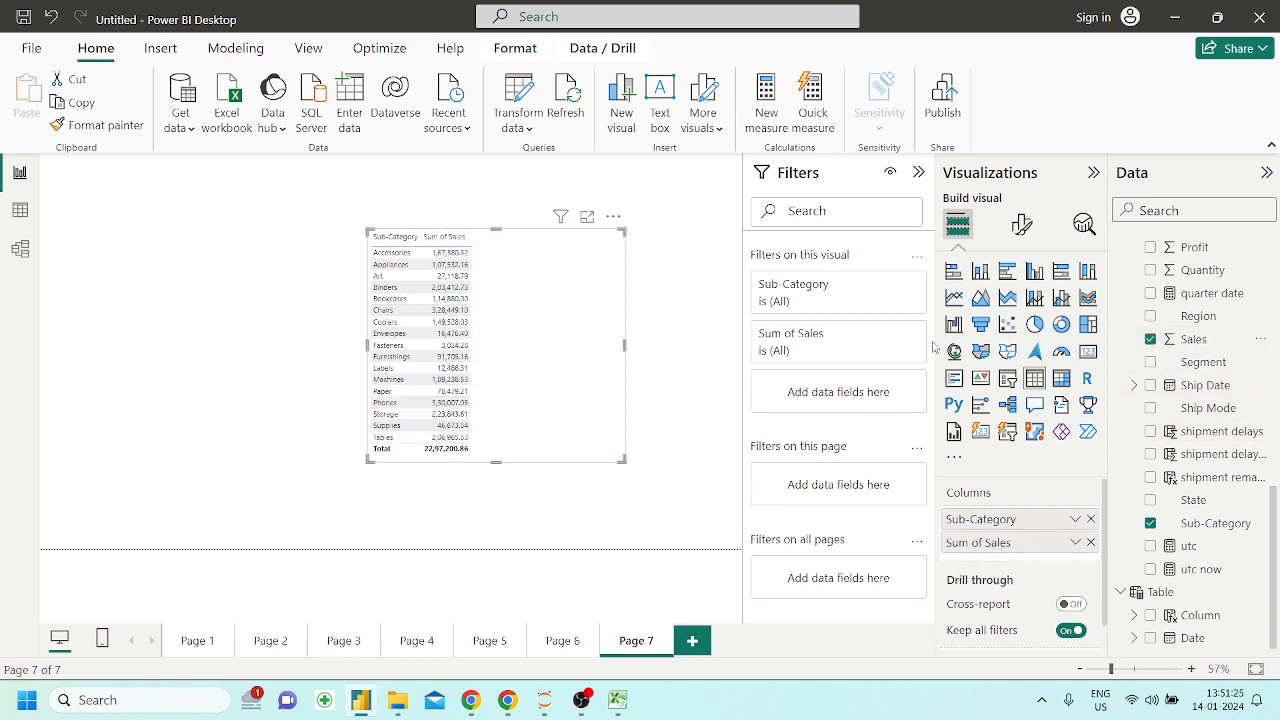
# Set the font size of the table's values to 20 and move the table to the page's upper-left corner
pyautogui.click(1021, 226)
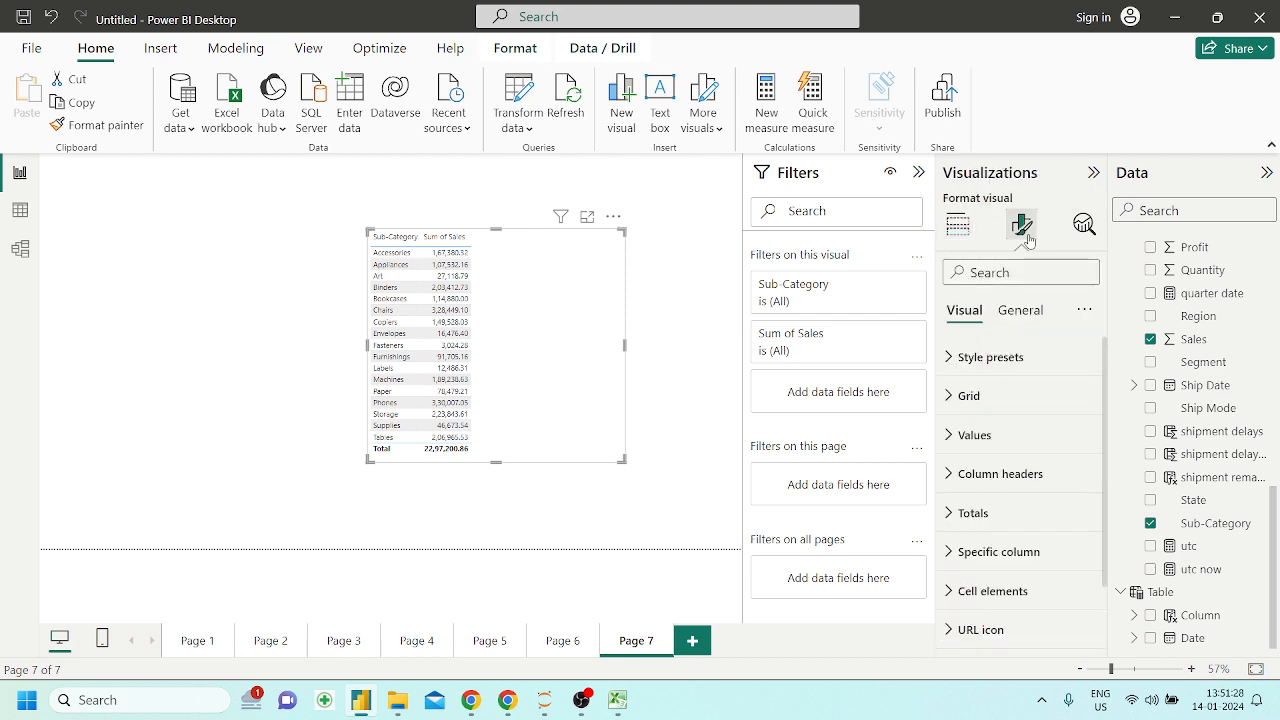
pyautogui.click(963, 436)
pyautogui.click(1087, 527)
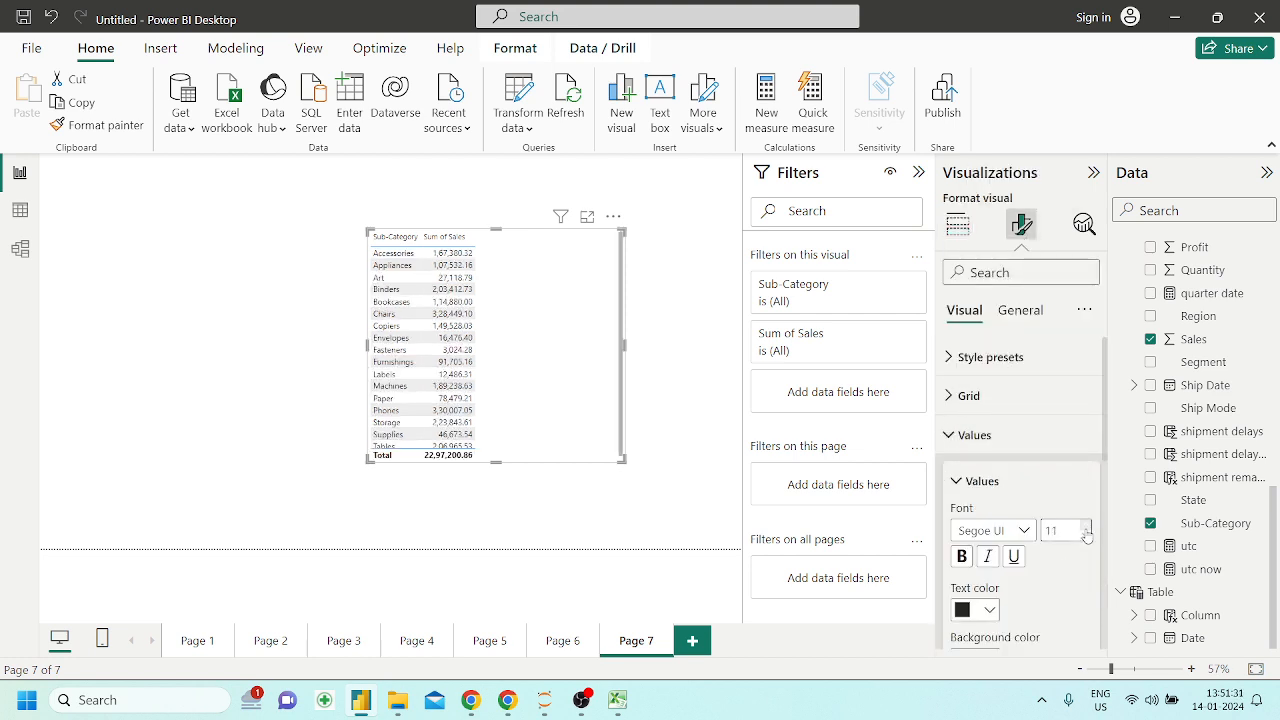
pyautogui.click(1086, 529)
pyautogui.click(1086, 529)
pyautogui.click(1086, 529)
pyautogui.click(1086, 529)
pyautogui.click(1086, 529)
pyautogui.click(1086, 529)
pyautogui.click(1086, 529)
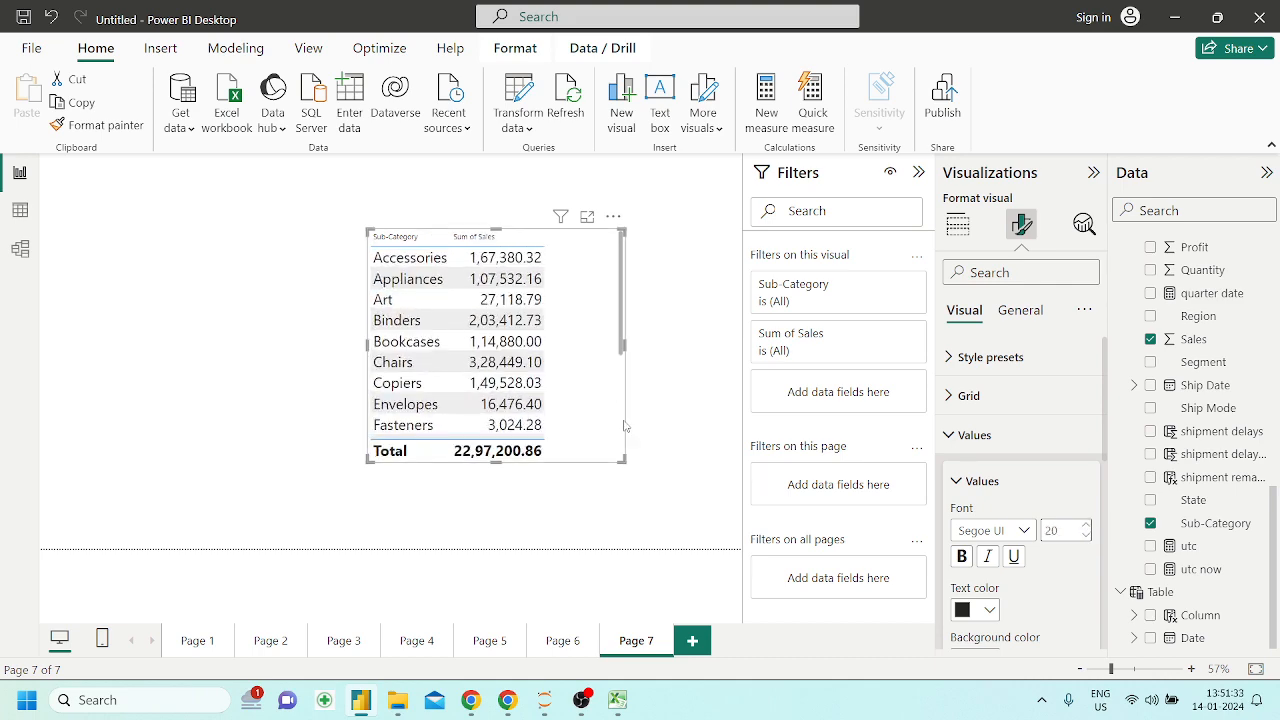
pyautogui.moveTo(597, 370); pyautogui.dragTo(287, 313)
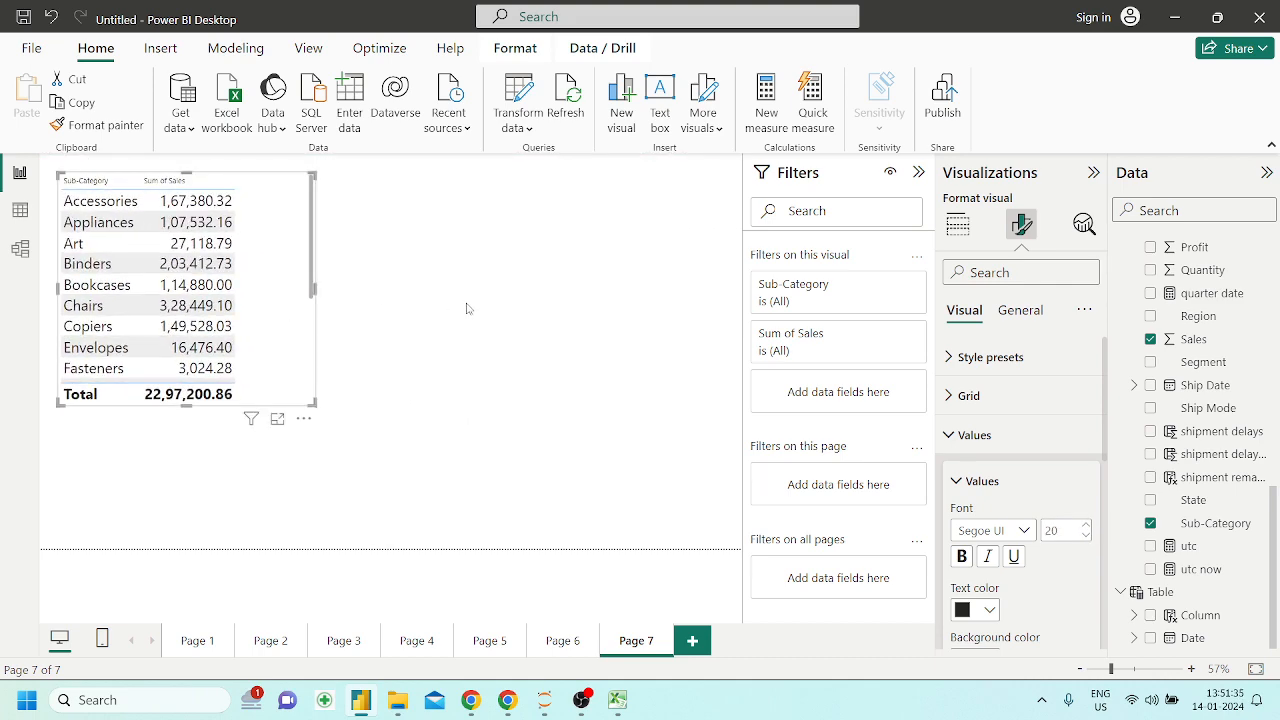
# Start a new measure in the Orders1 table and name it sales_2_sub, leaving its formula empty after the equals sign
pyautogui.click(473, 310)
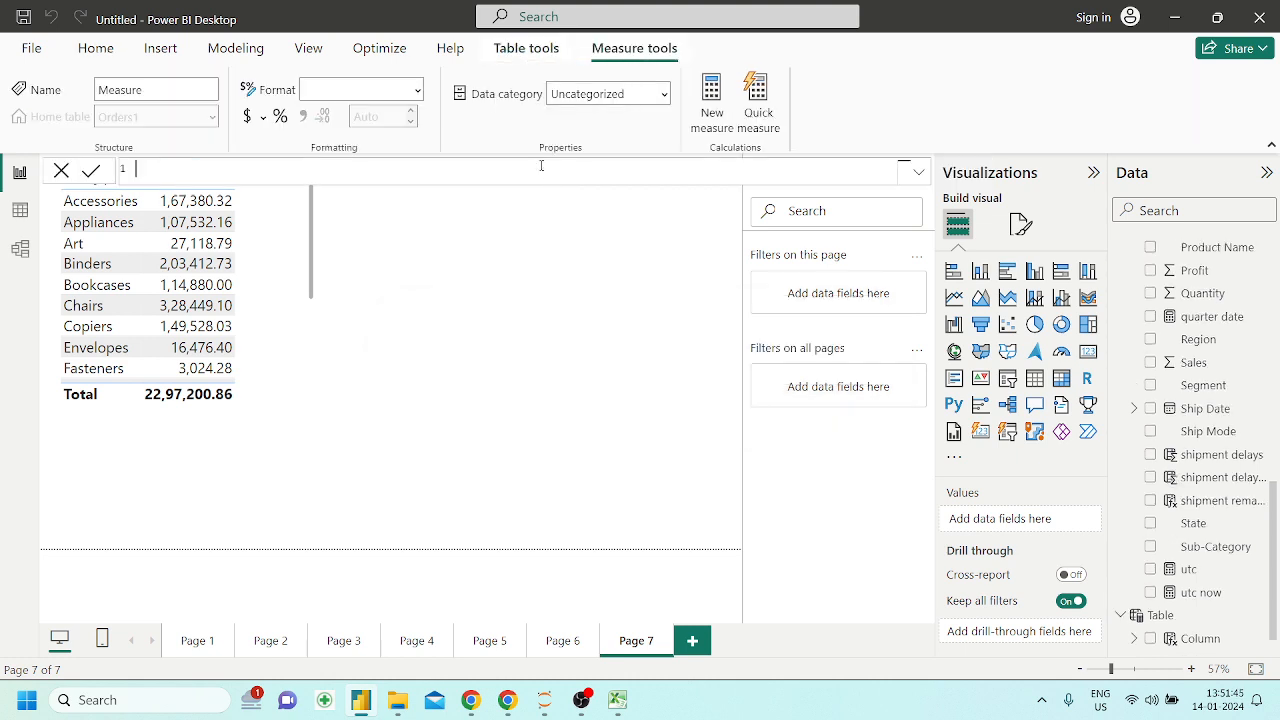
pyautogui.write('es_2_sub = sa')
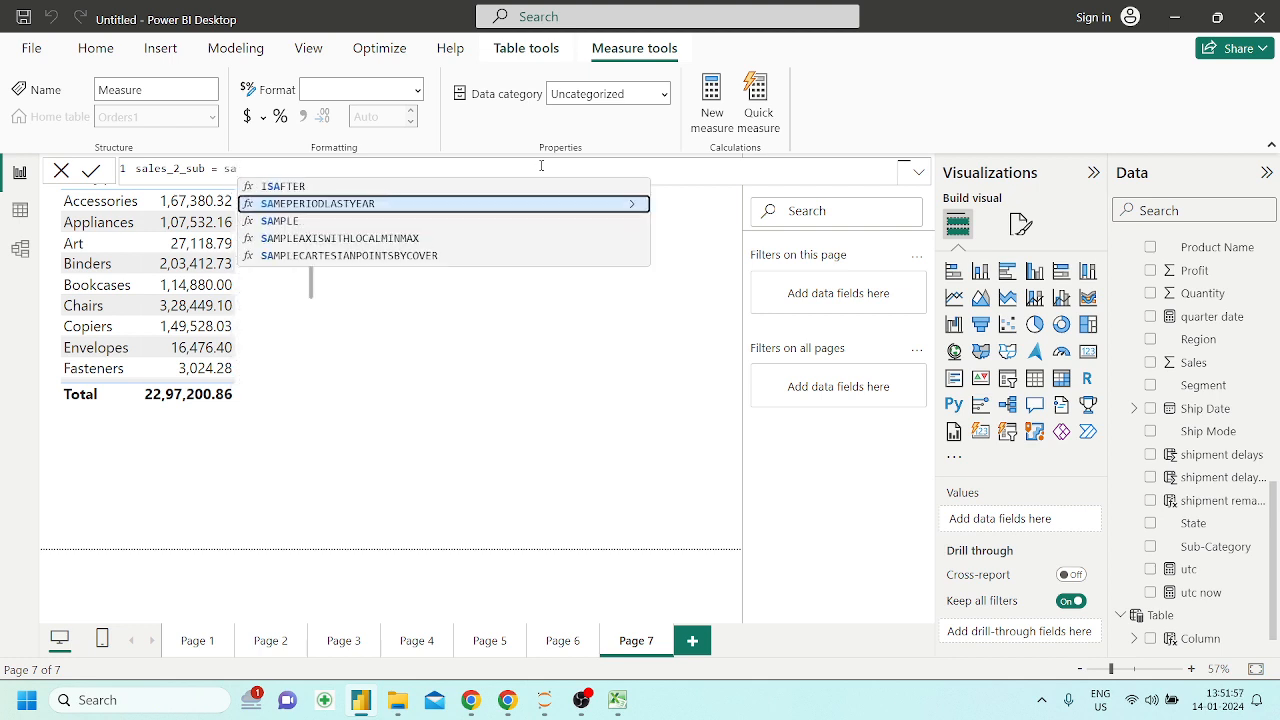
pyautogui.press('BackSpace')
pyautogui.press('BackSpace')
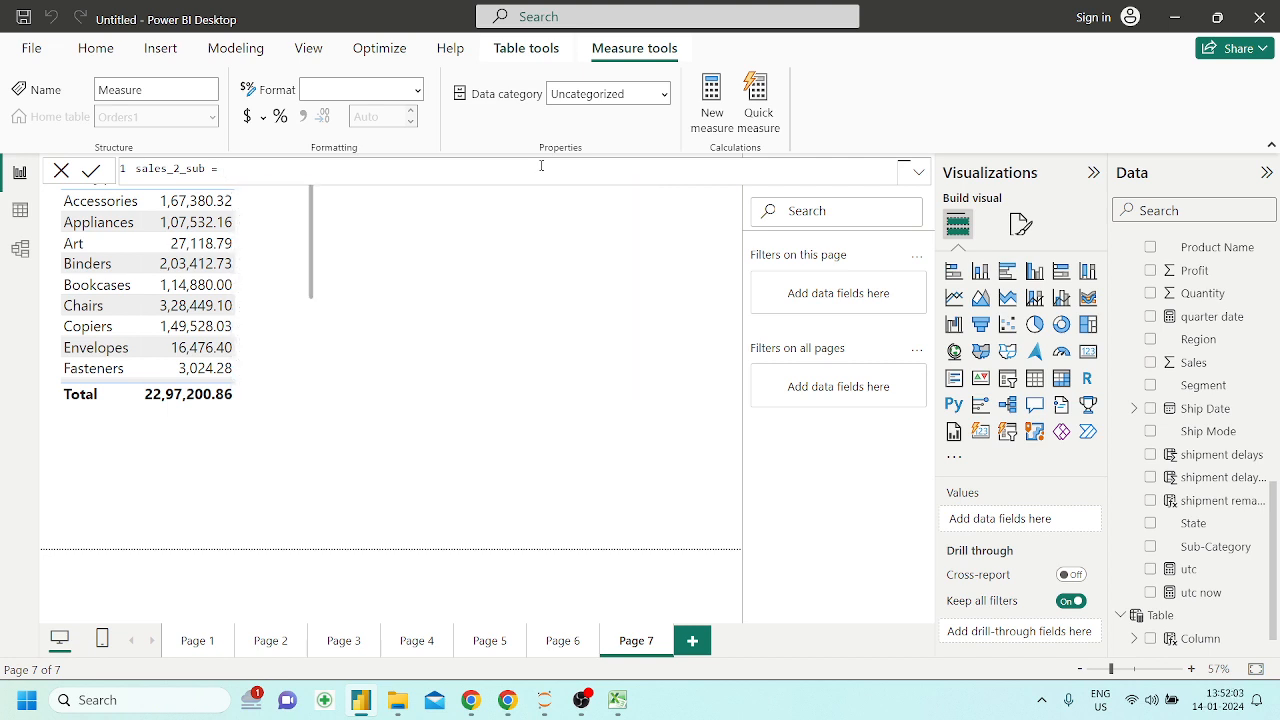
# Define the measure as CALCULATE(sum(Orders1[Sales]),Orders1[Sub-Category] = "Art") and commit it
pyautogui.write('CALCULATE(')
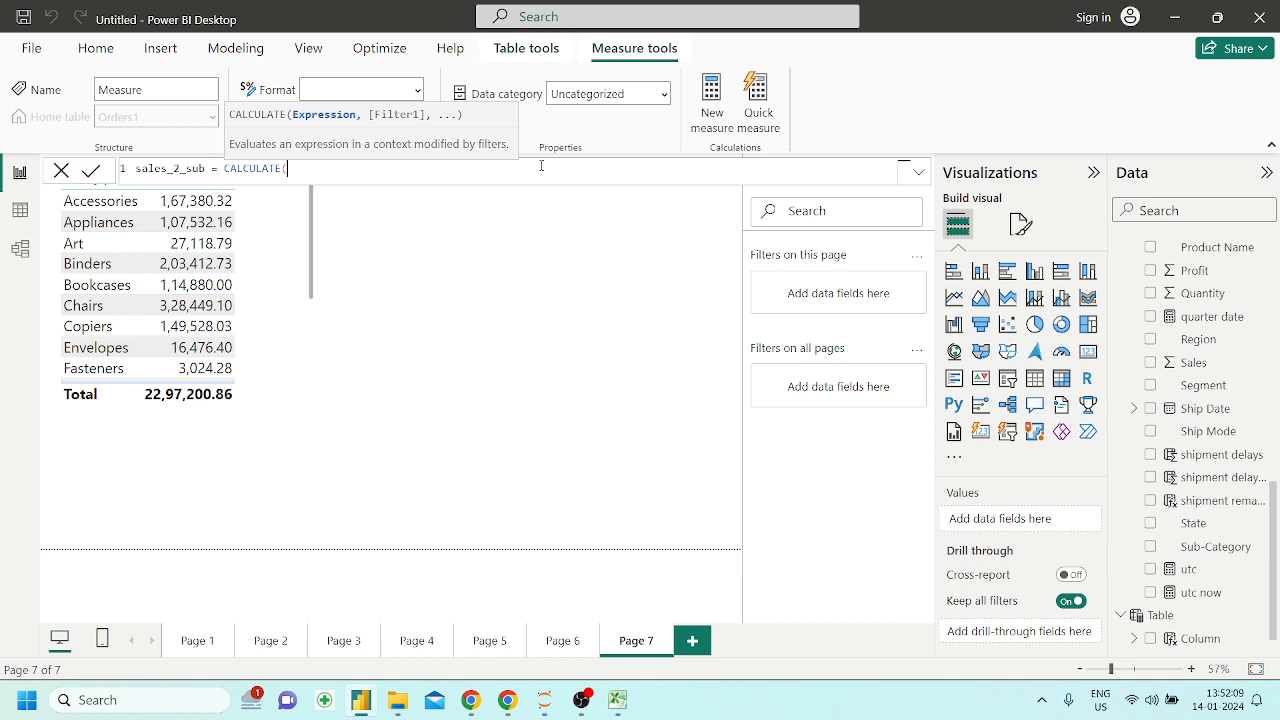
pyautogui.write('sum(Orders1[Sales])')
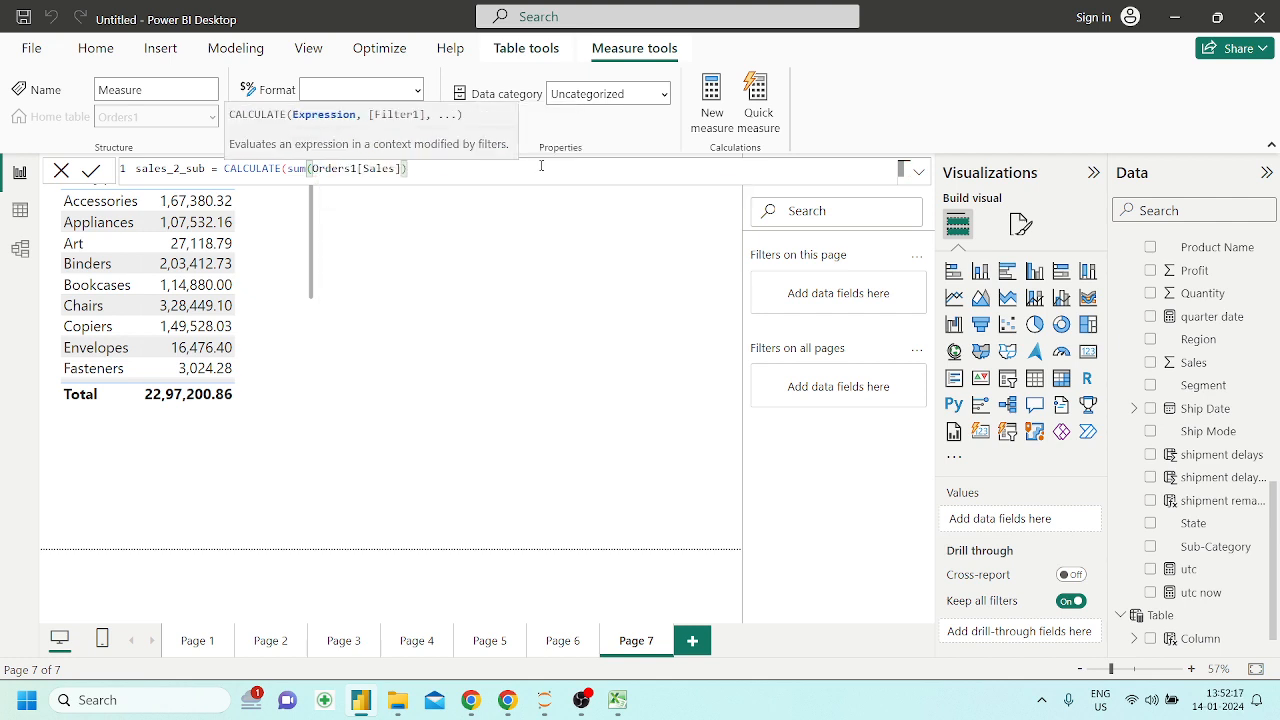
pyautogui.write(',')
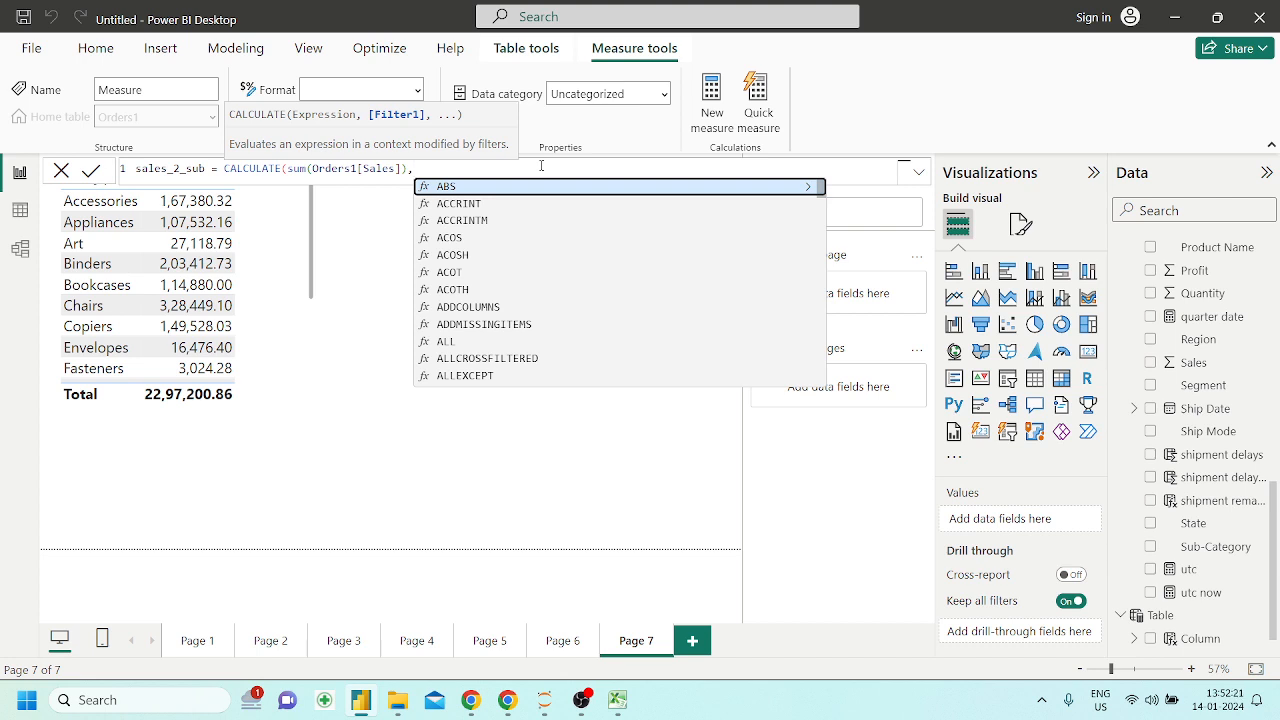
pyautogui.write('sub')
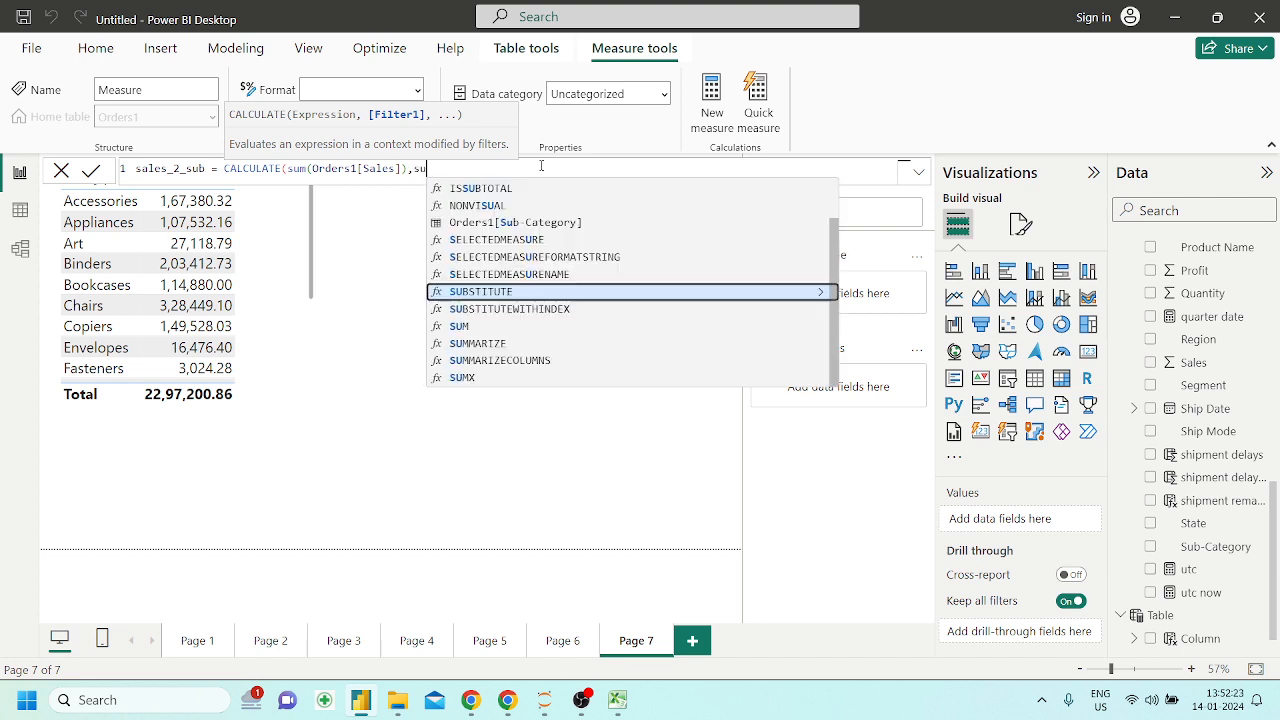
pyautogui.press('Up')
pyautogui.press('Tab')
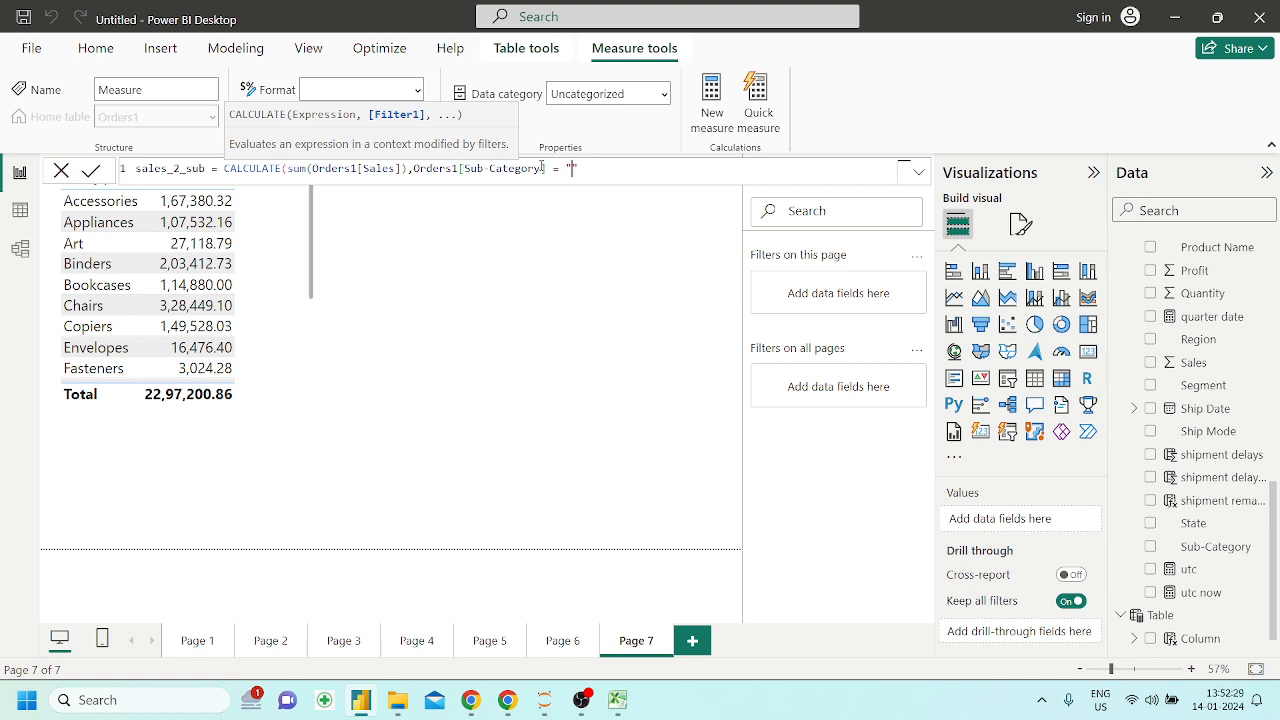
pyautogui.write('= "Art")')
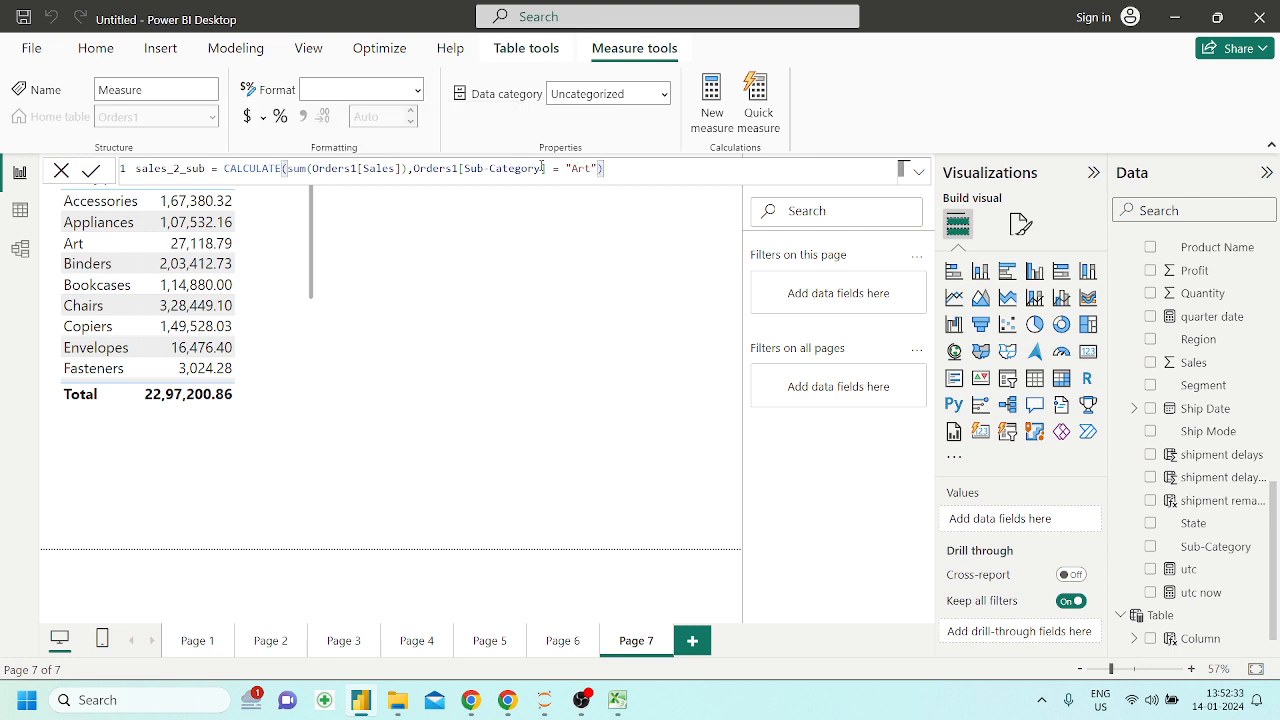
pyautogui.press('Return')
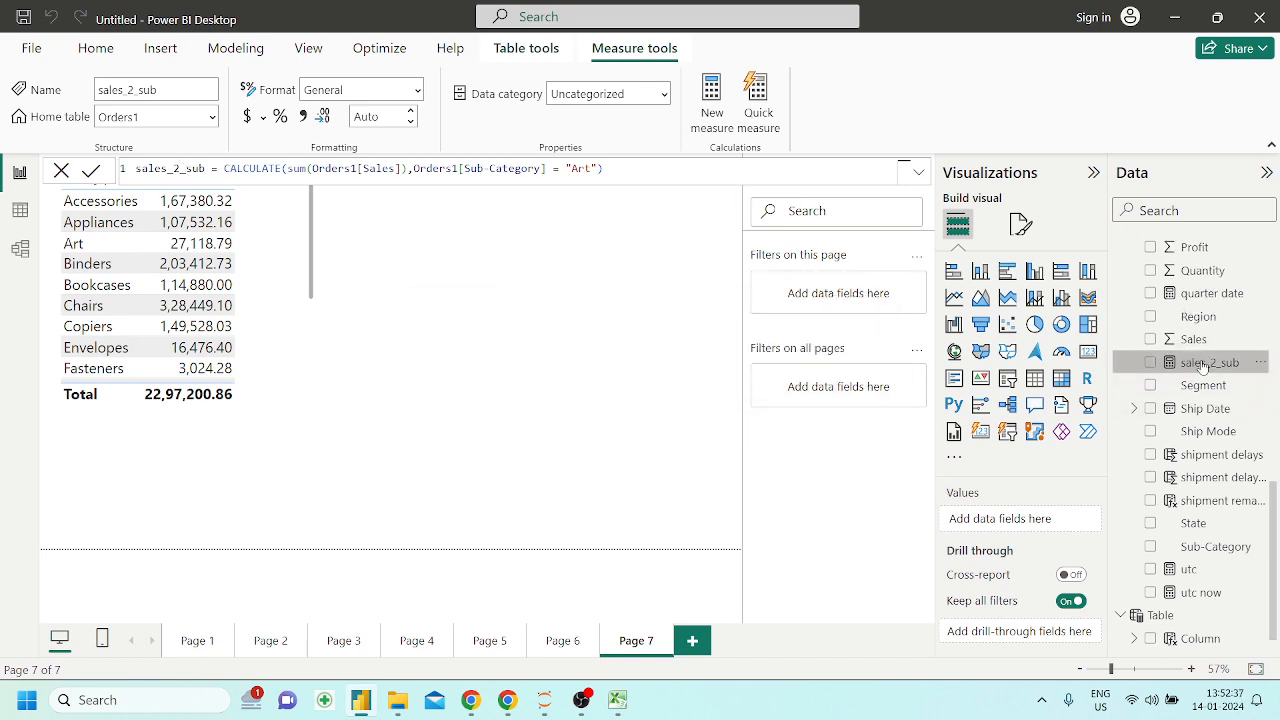
# Add the sales_2_sub measure to the Sub-Category table and enlarge the table to show more rows
pyautogui.moveTo(1198, 364); pyautogui.dragTo(283, 349)
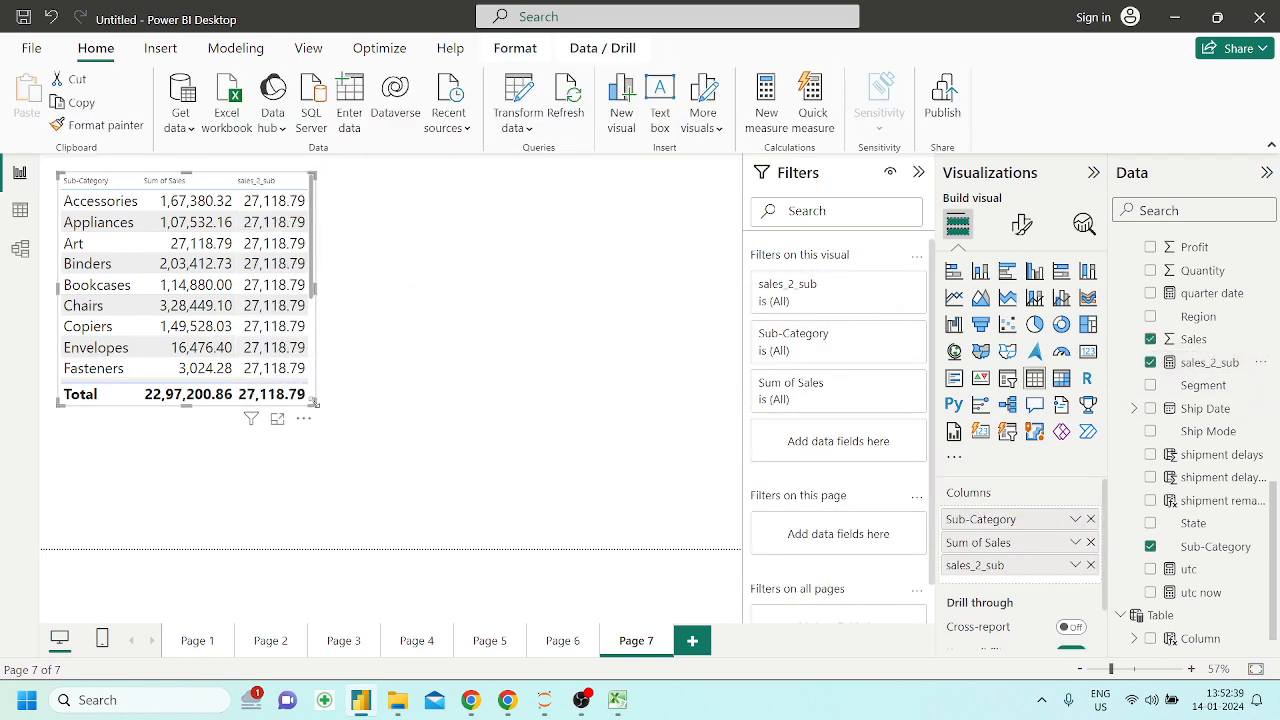
pyautogui.moveTo(337, 419); pyautogui.dragTo(449, 513)
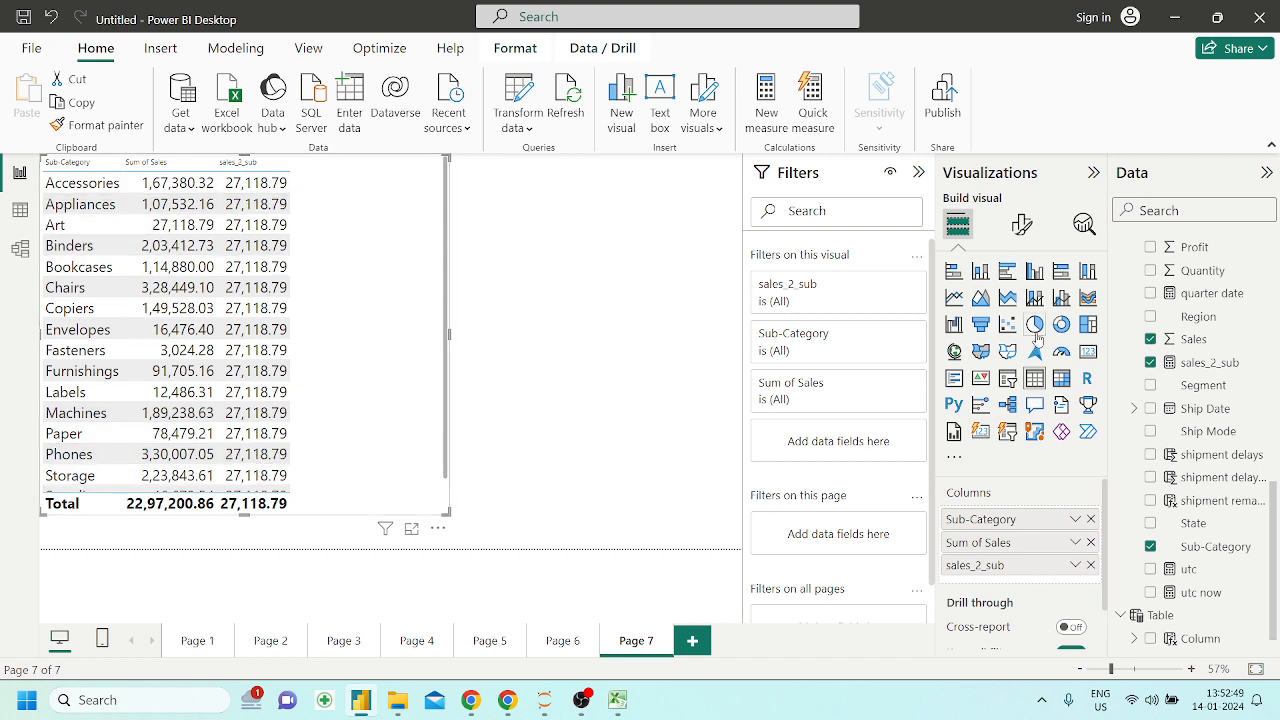
pyautogui.click(1236, 548)
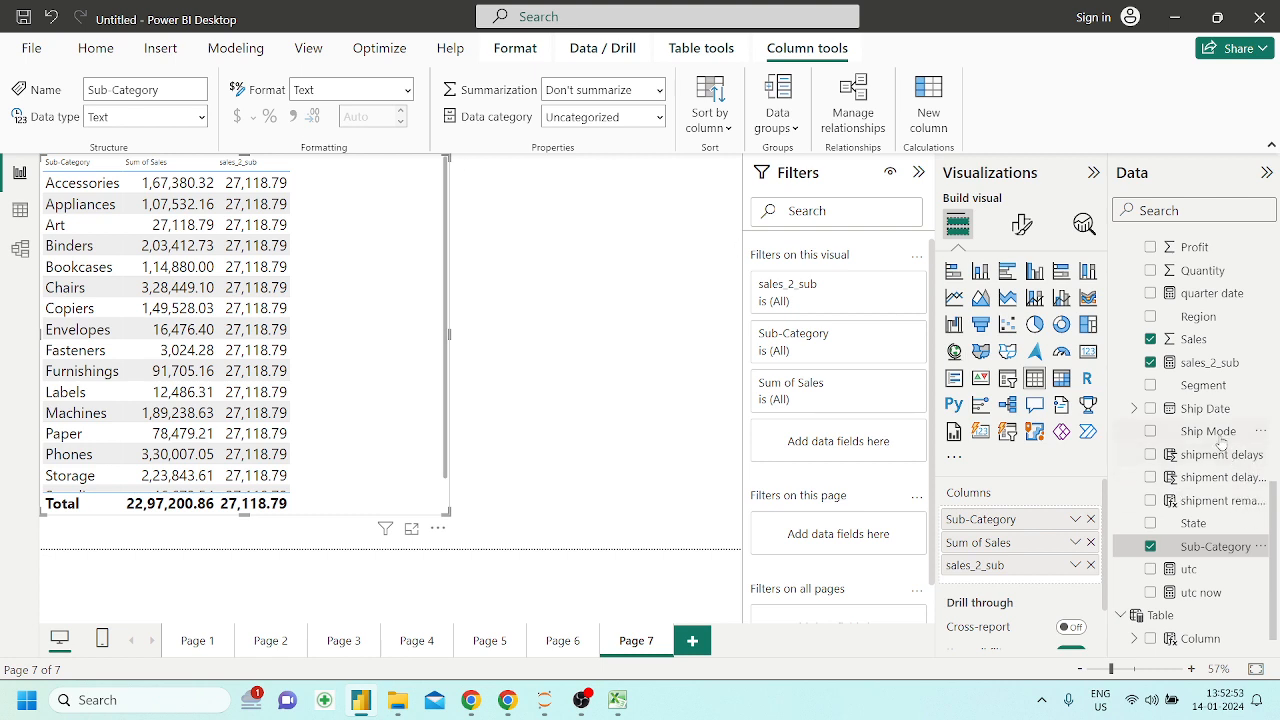
# In the sales_2_sub formula, replace the = "Art" condition with an in operator followed by empty curly braces
pyautogui.click(1209, 363)
pyautogui.click(594, 168)
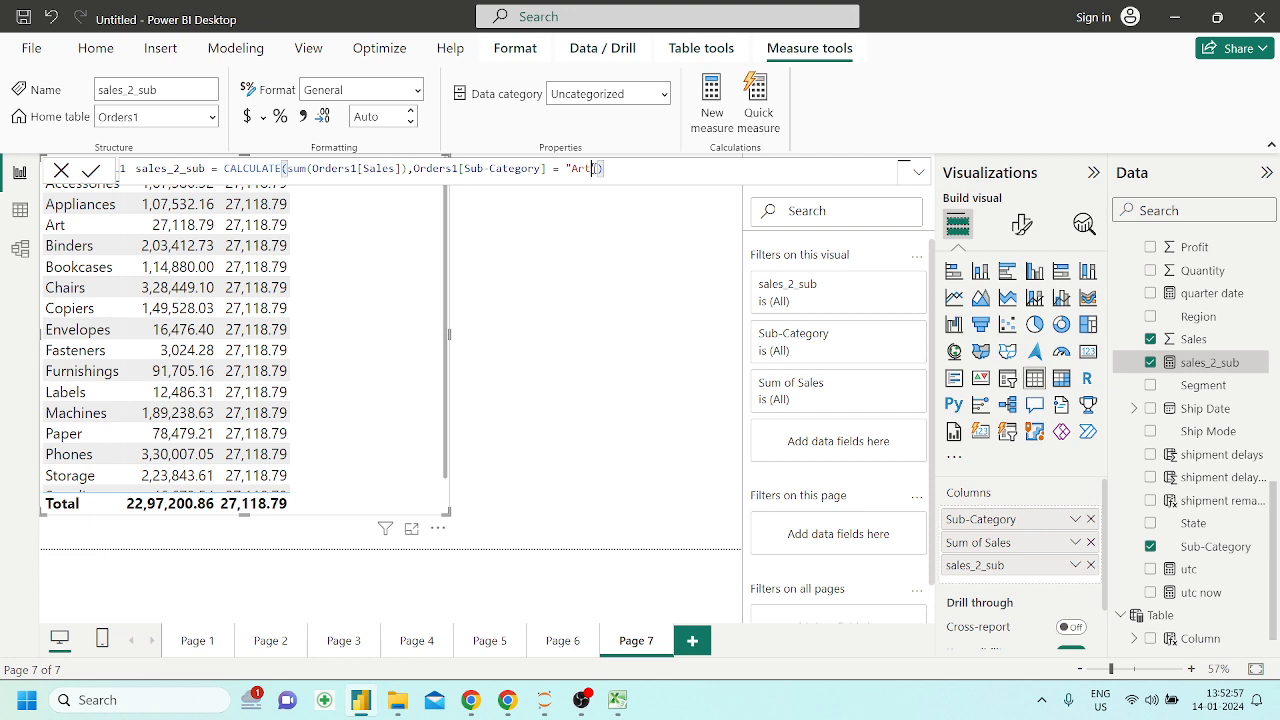
pyautogui.press('BackSpace')
pyautogui.press('BackSpace')
pyautogui.press('BackSpace')
pyautogui.press('BackSpace')
pyautogui.press('BackSpace')
pyautogui.press('BackSpace')
pyautogui.press('BackSpace')
pyautogui.write('in {')
pyautogui.scroll(10, 569, 168)
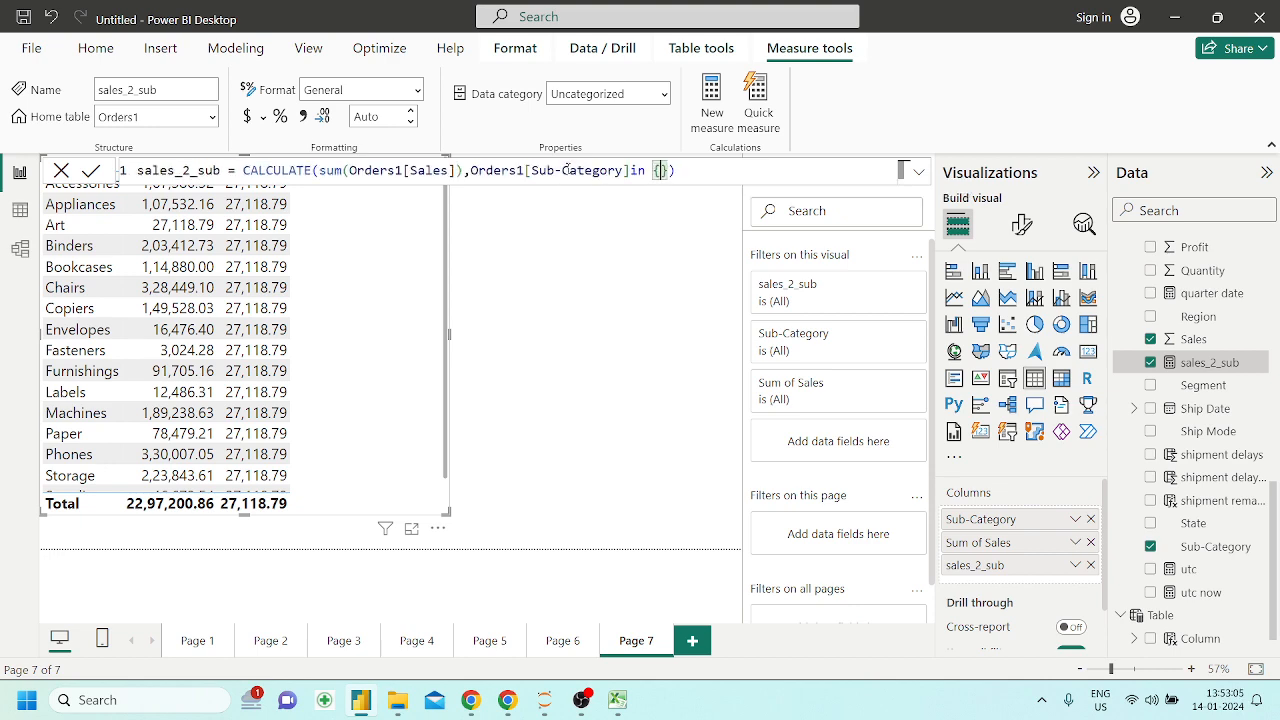
pyautogui.scroll(-8, 568, 168)
pyautogui.scroll(3, 568, 168)
pyautogui.scroll(5, 568, 168)
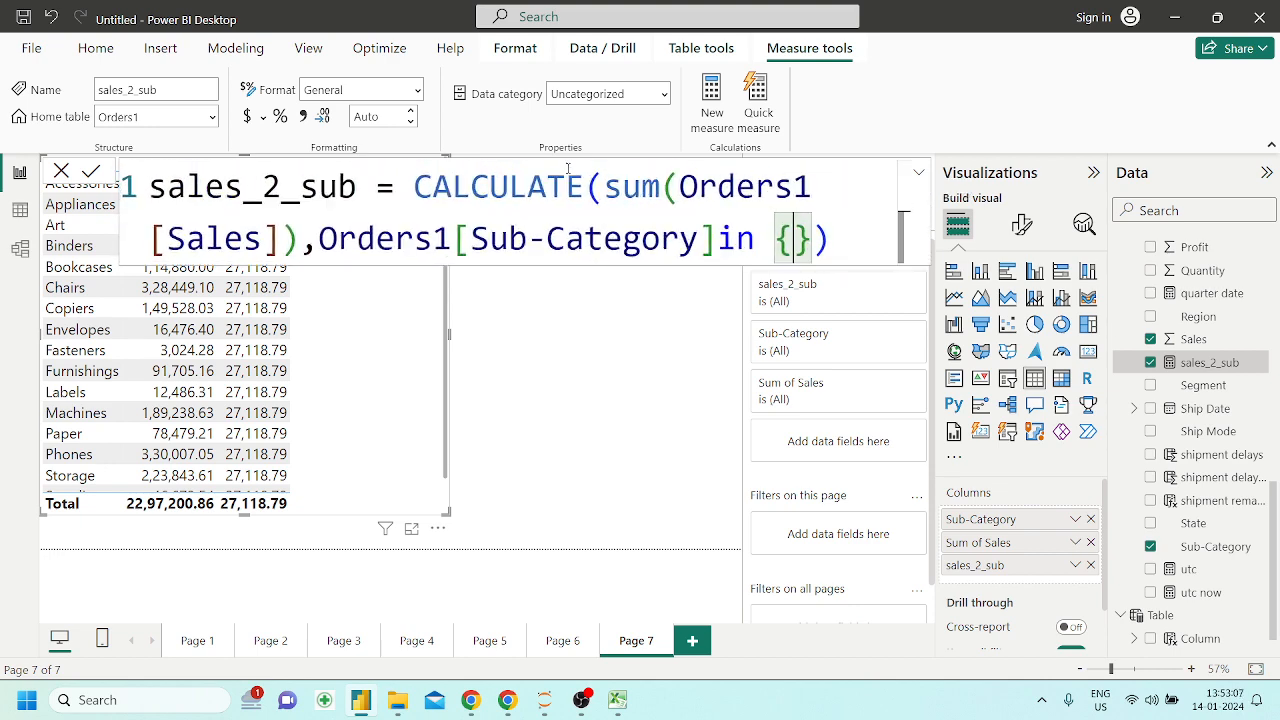
pyautogui.scroll(-3, 568, 168)
pyautogui.scroll(4, 568, 168)
pyautogui.scroll(-3, 797, 243)
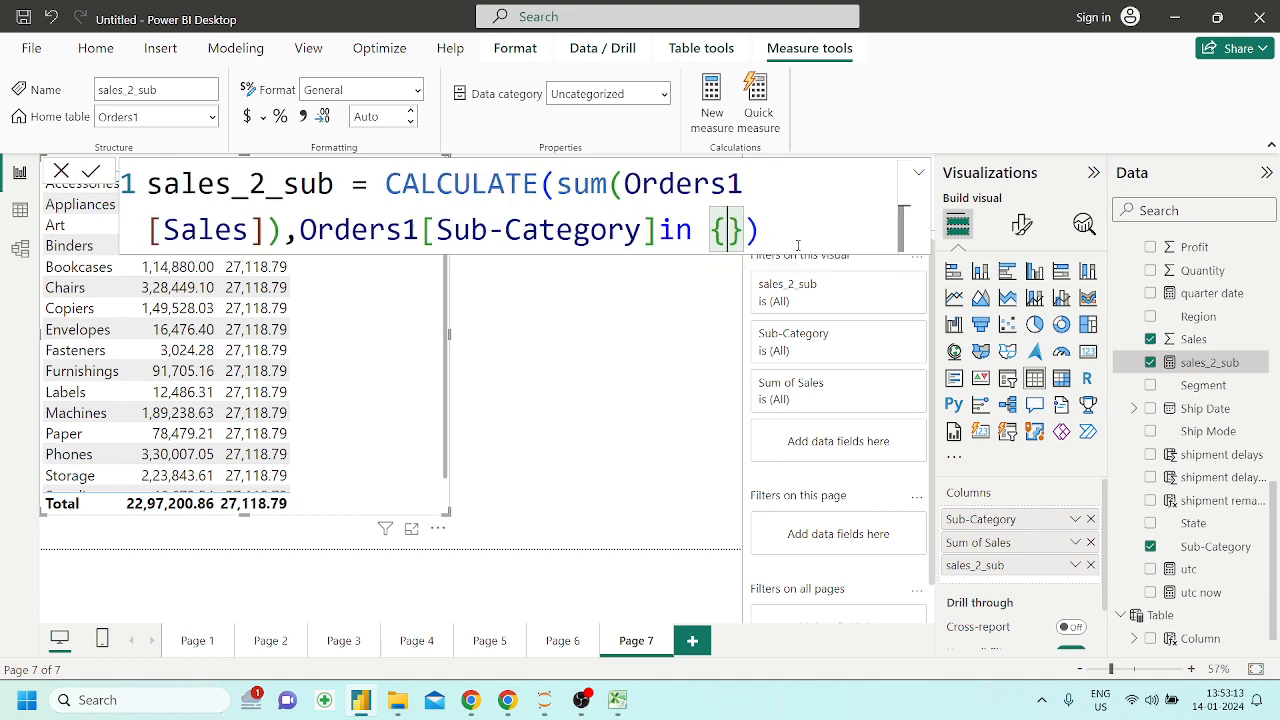
# Fill the curly braces of the Sub-Category condition with the values Art and Chairs
pyautogui.write('"')
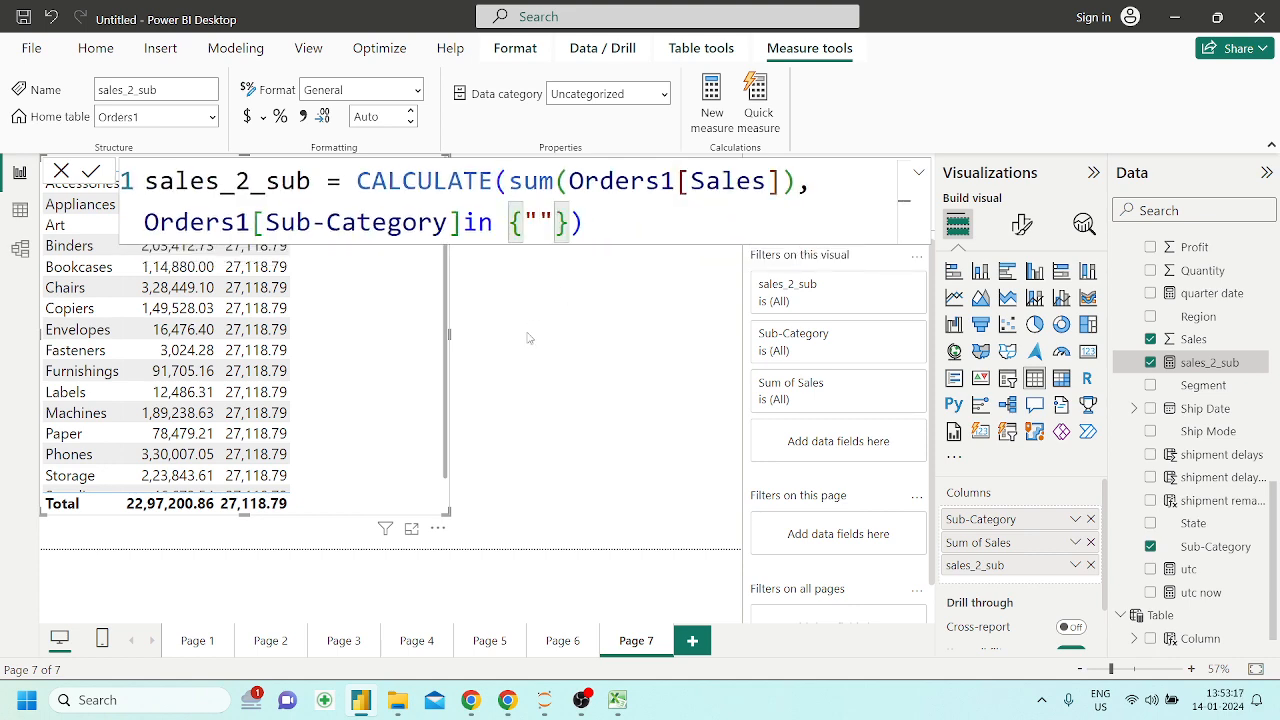
pyautogui.write('Art')
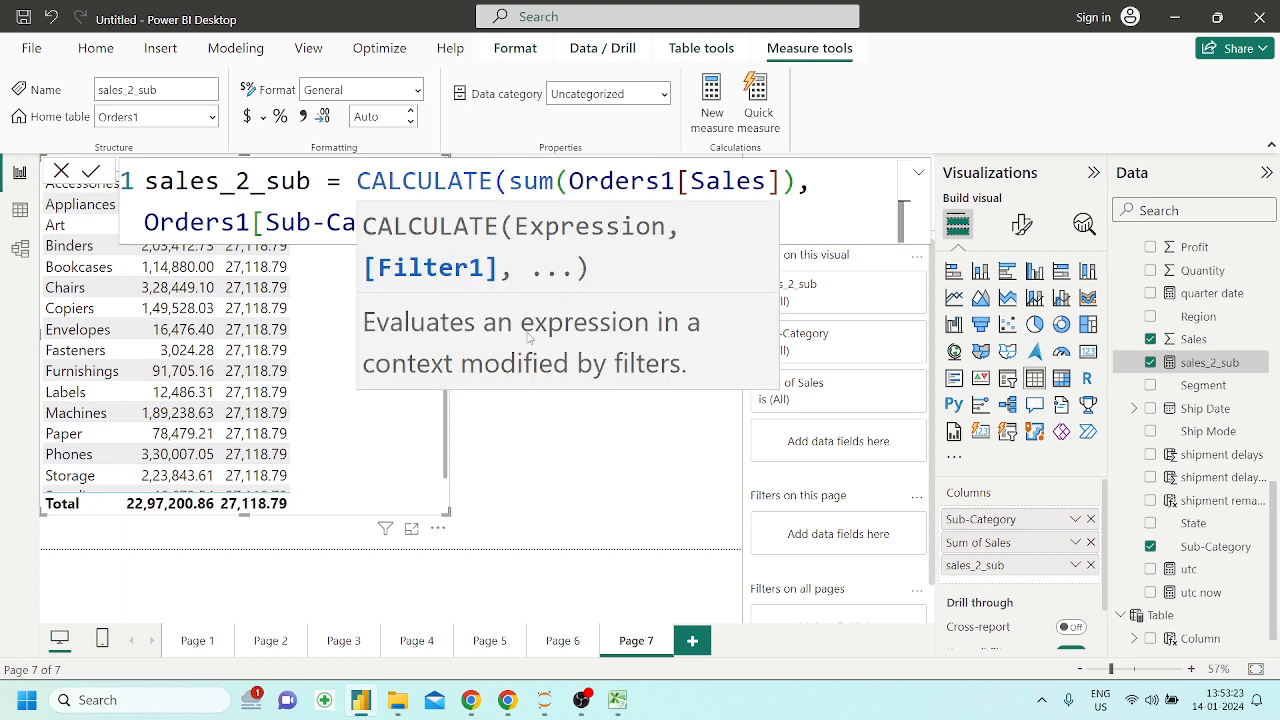
pyautogui.write('Chairs')
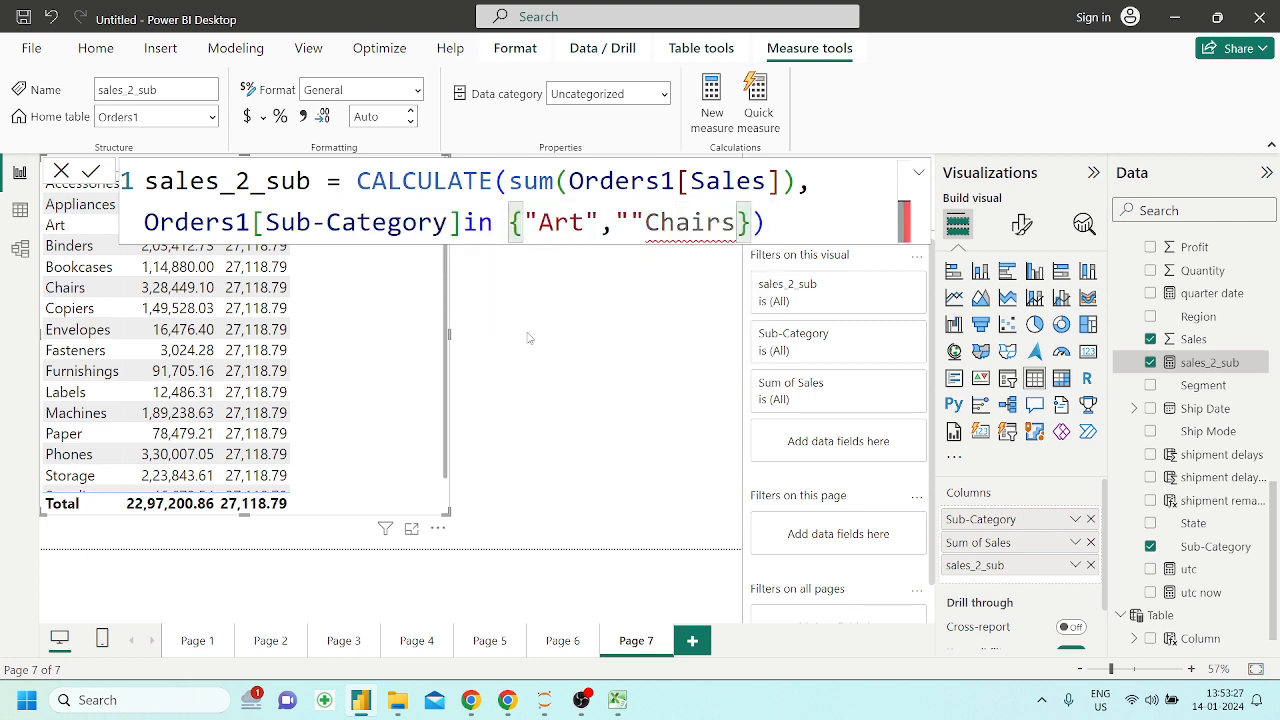
# Correct the quotation marks around Chairs so the list reads {"Art","Chairs"}, and commit the measure
pyautogui.press('Left')
pyautogui.press('Left')
pyautogui.press('Left')
pyautogui.press('Left')
pyautogui.press('Left')
pyautogui.press('Left')
pyautogui.press('BackSpace')
pyautogui.press('Right')
pyautogui.press('Right')
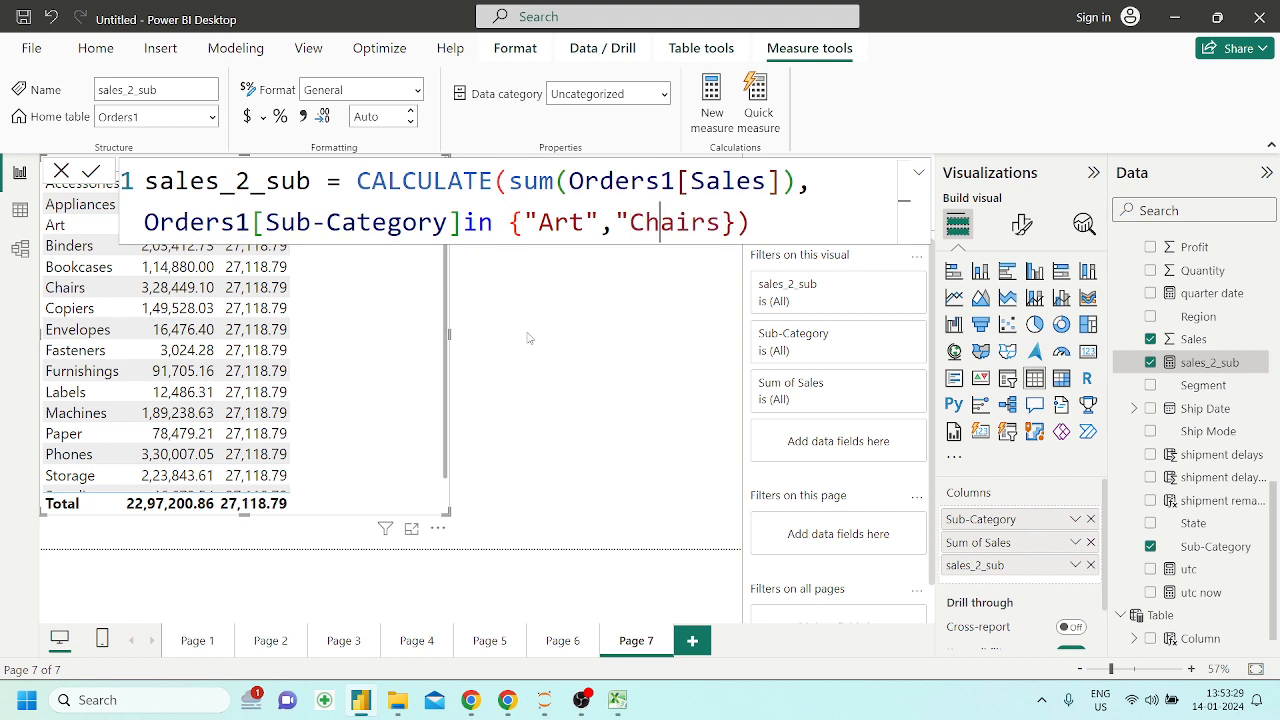
pyautogui.press('Right')
pyautogui.press('Right')
pyautogui.press('Right')
pyautogui.press('Right')
pyautogui.write('"')
pyautogui.press('Right')
pyautogui.press('Right')
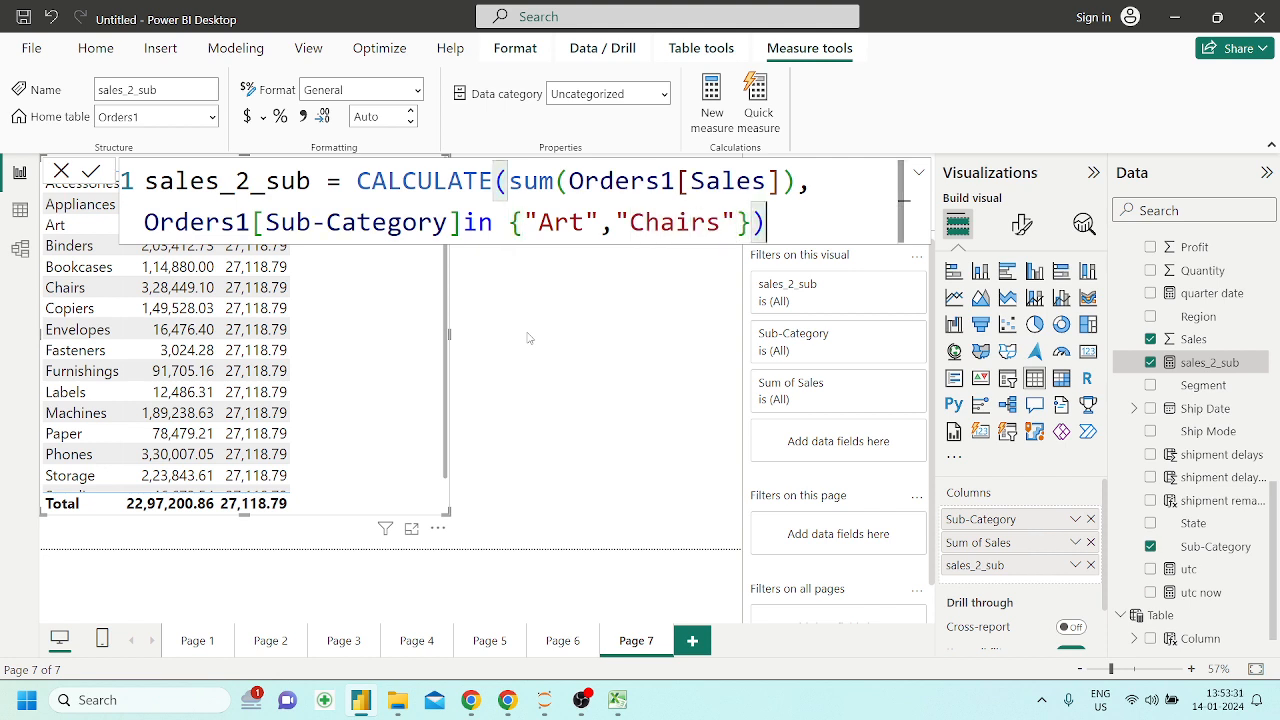
pyautogui.press('Return')
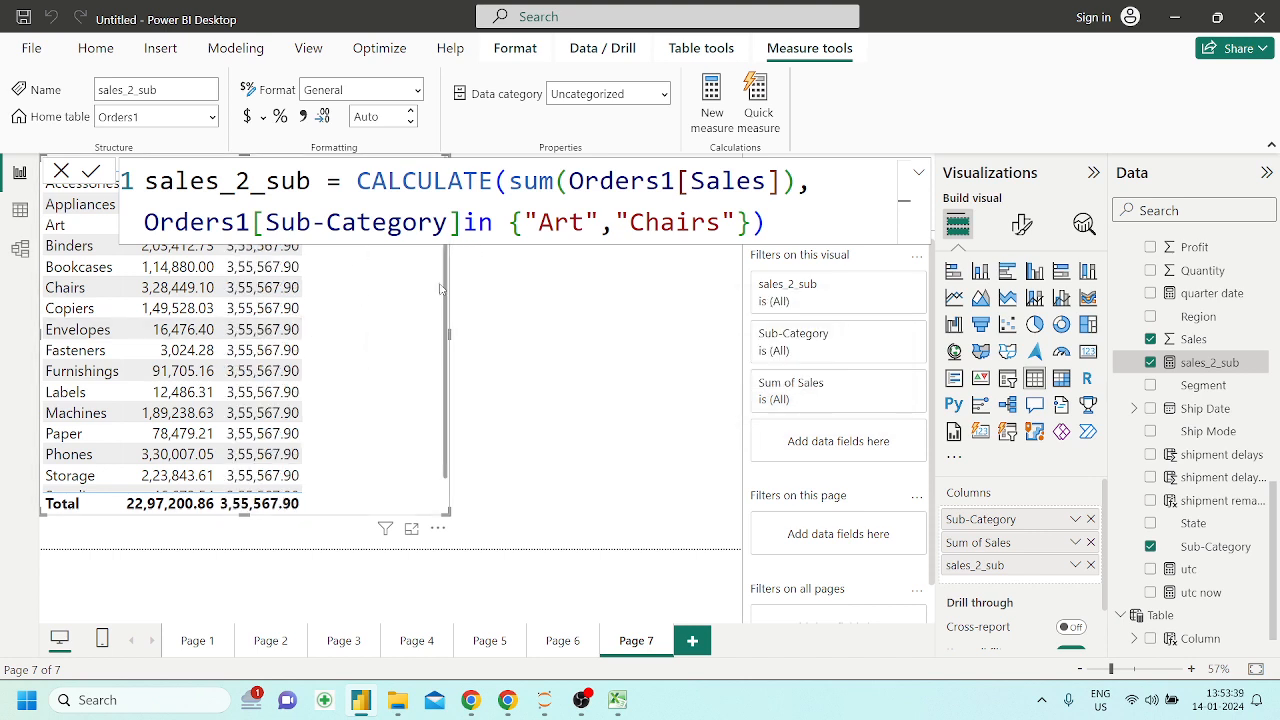
# Add a slicer on the Sub-Category field beside the table
pyautogui.click(542, 416)
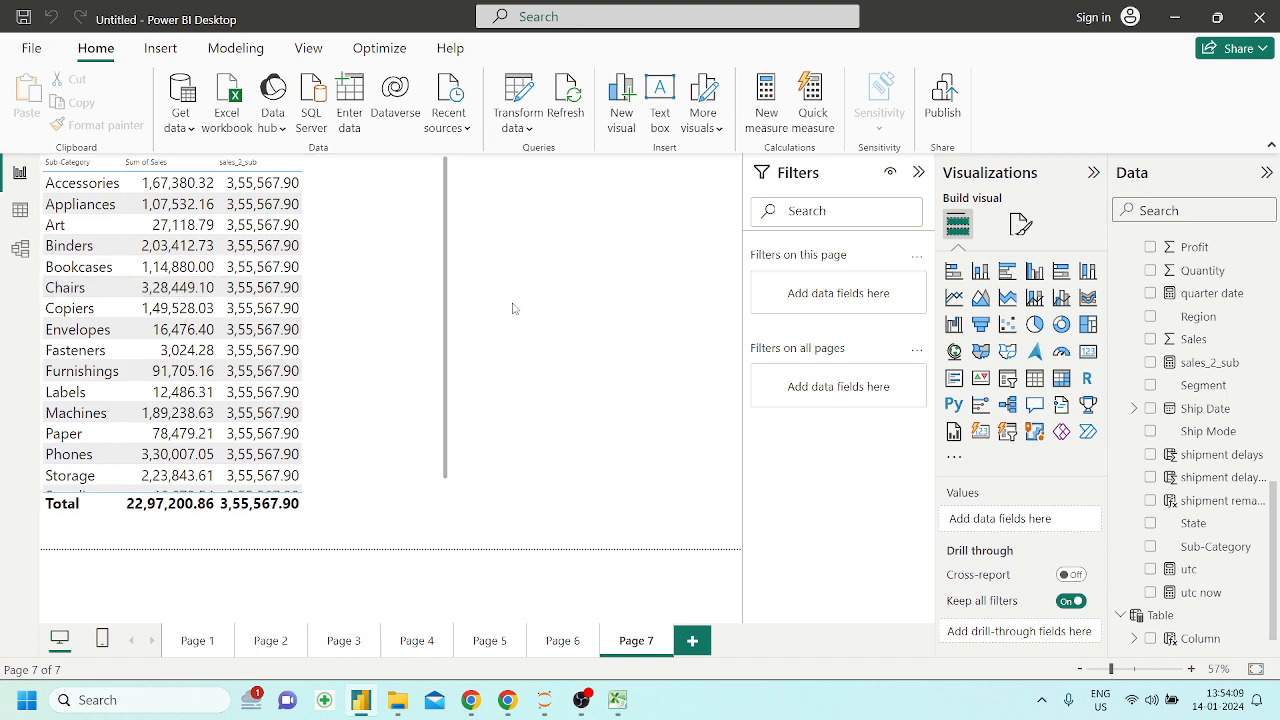
pyautogui.click(1034, 379)
pyautogui.click(1007, 379)
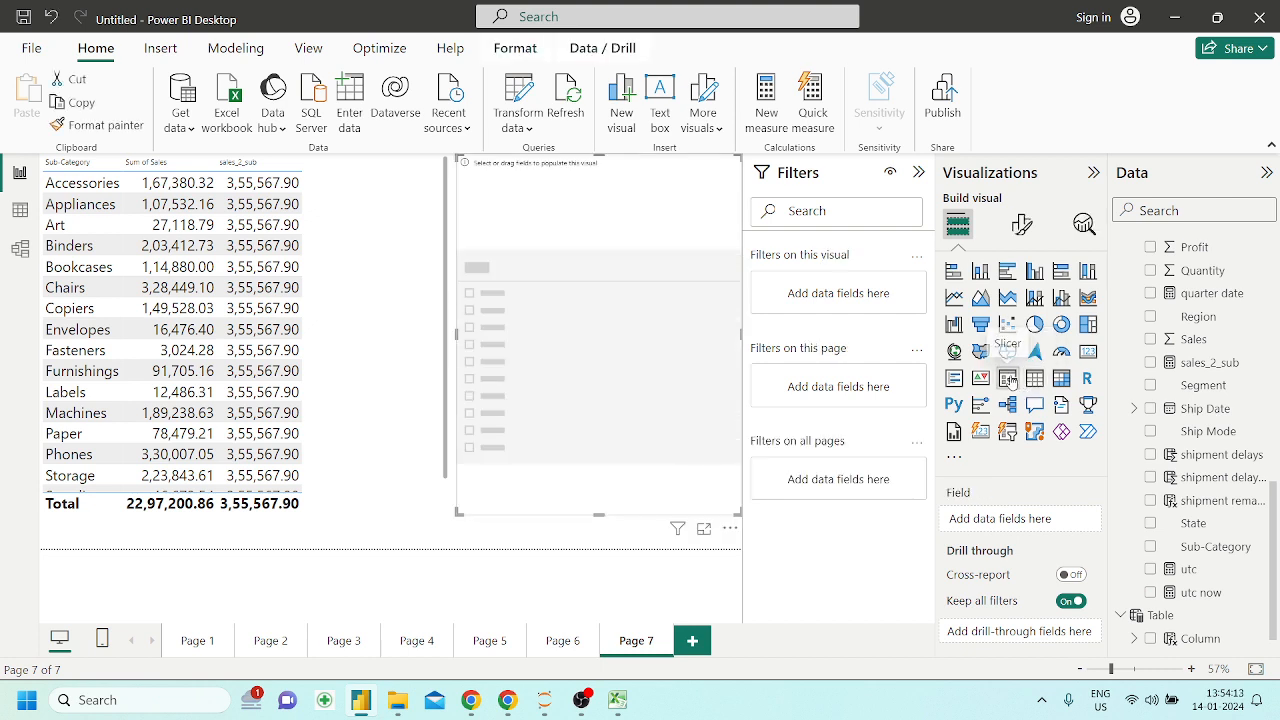
pyautogui.moveTo(1230, 558); pyautogui.dragTo(650, 332)
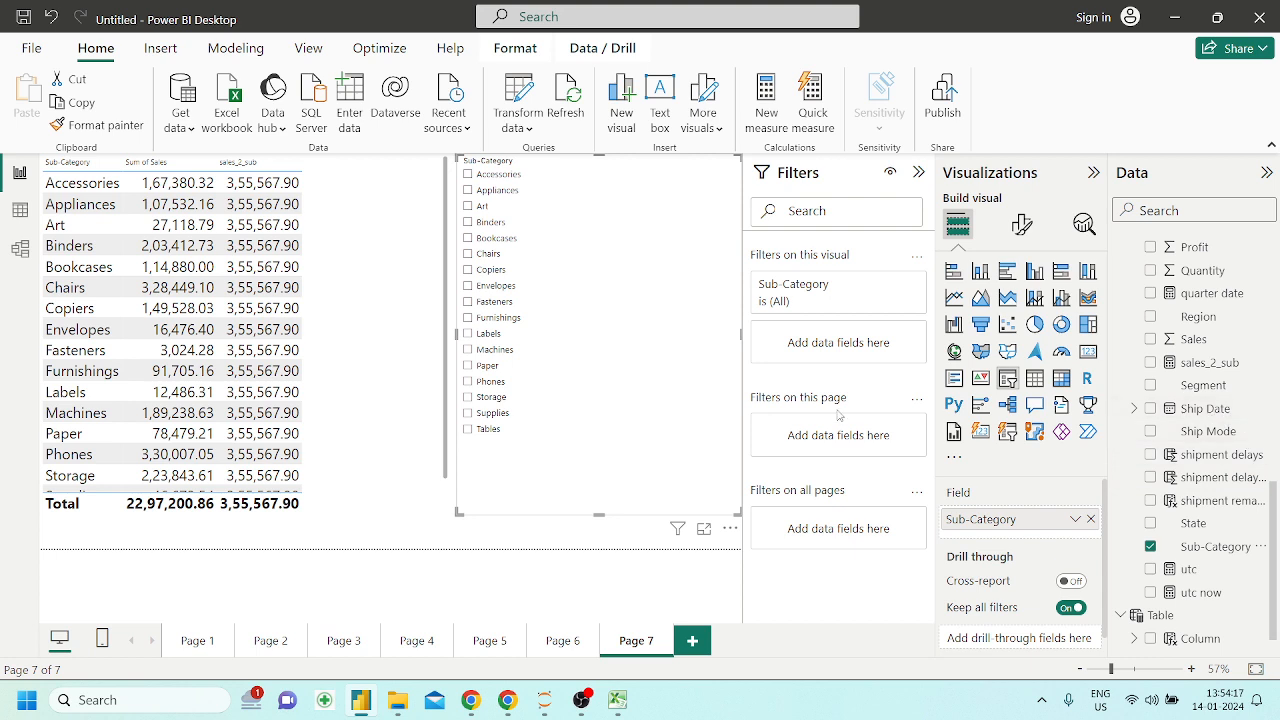
# Filter the table to Art, Chairs and Labels with the Sub-Category slicer
pyautogui.click(468, 207)
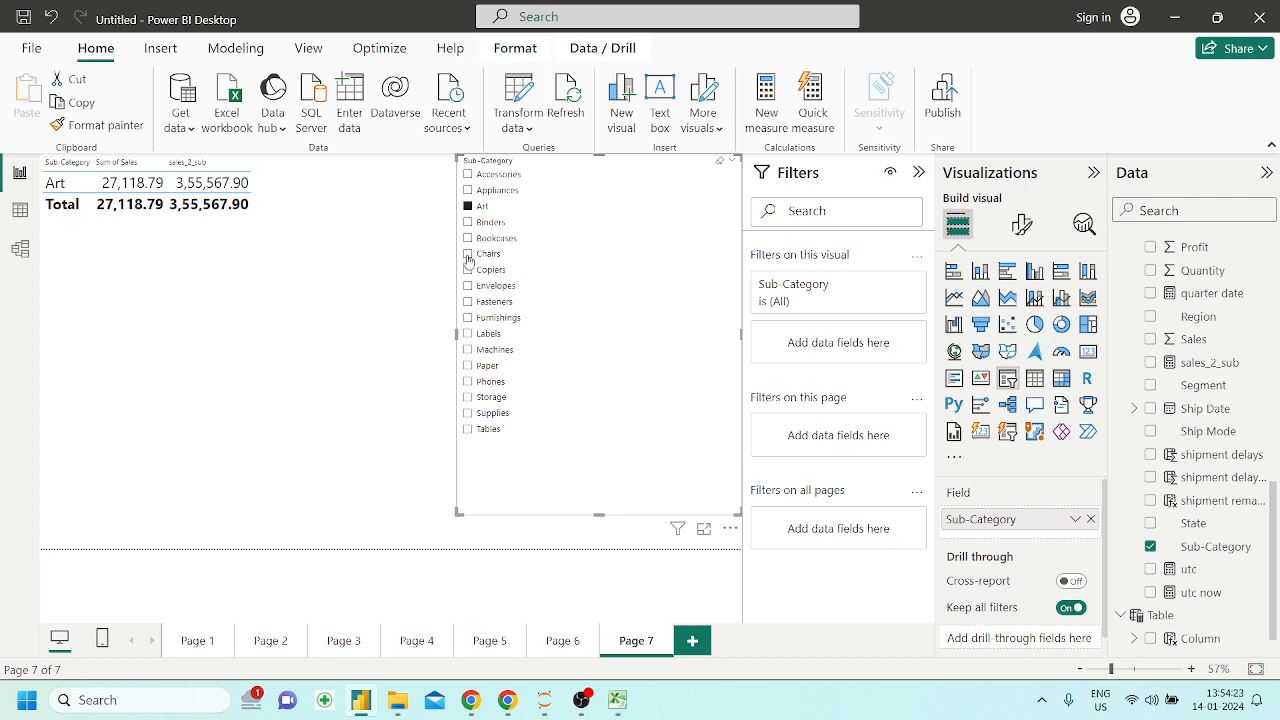
pyautogui.keyDown('ctrl'); pyautogui.click(467, 254); pyautogui.keyUp('ctrl')
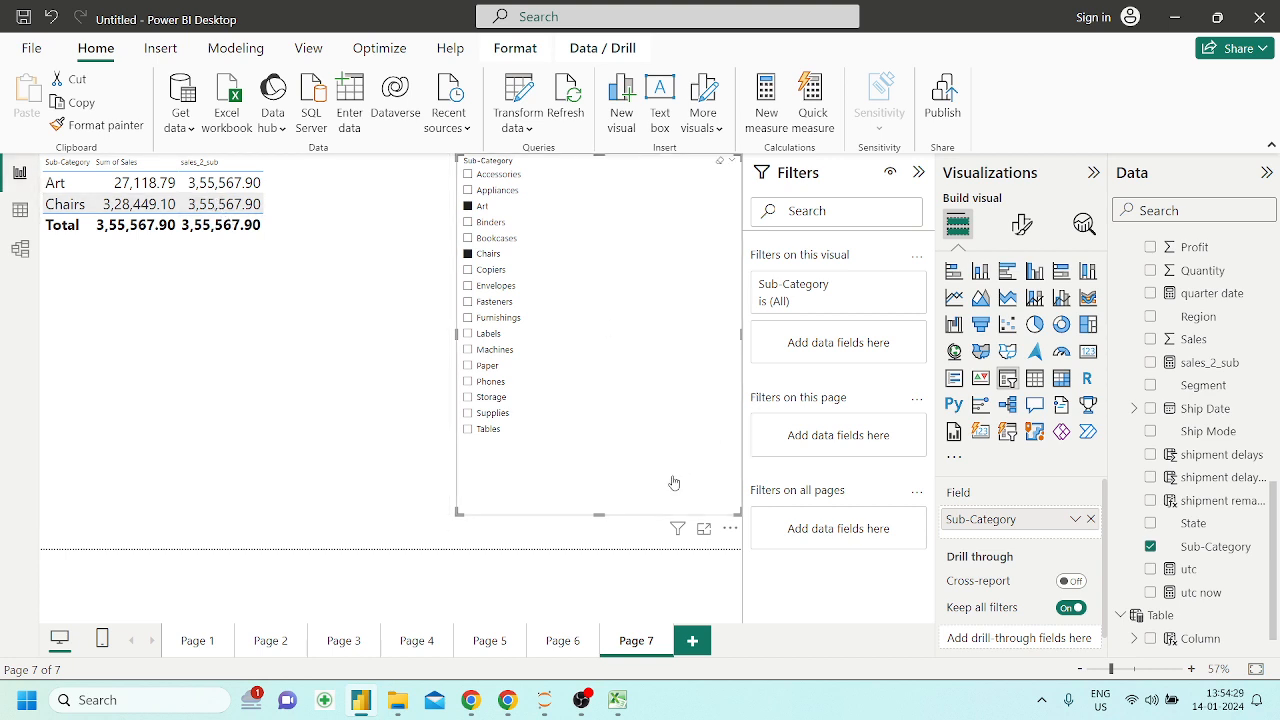
pyautogui.click(467, 334)
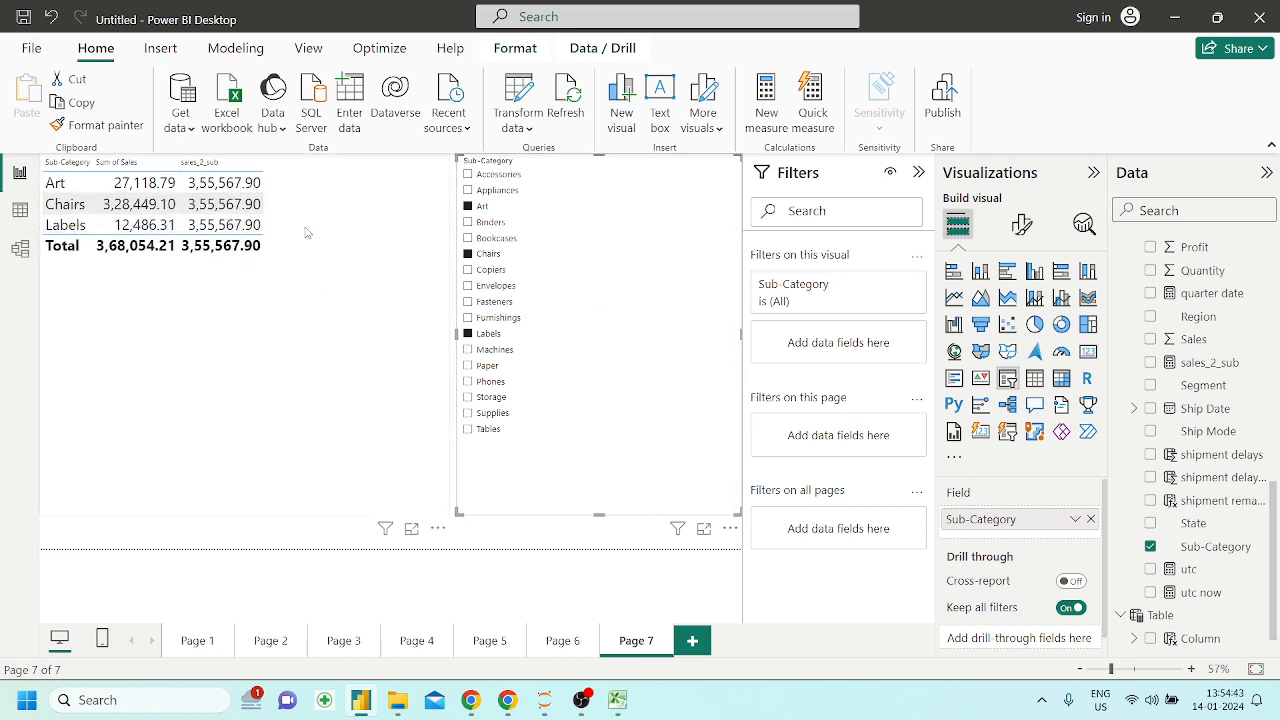
# Clear the slicer's selected sub-categories, filter the table to Appliances only, and deselect the visuals
pyautogui.click(468, 333)
pyautogui.click(468, 254)
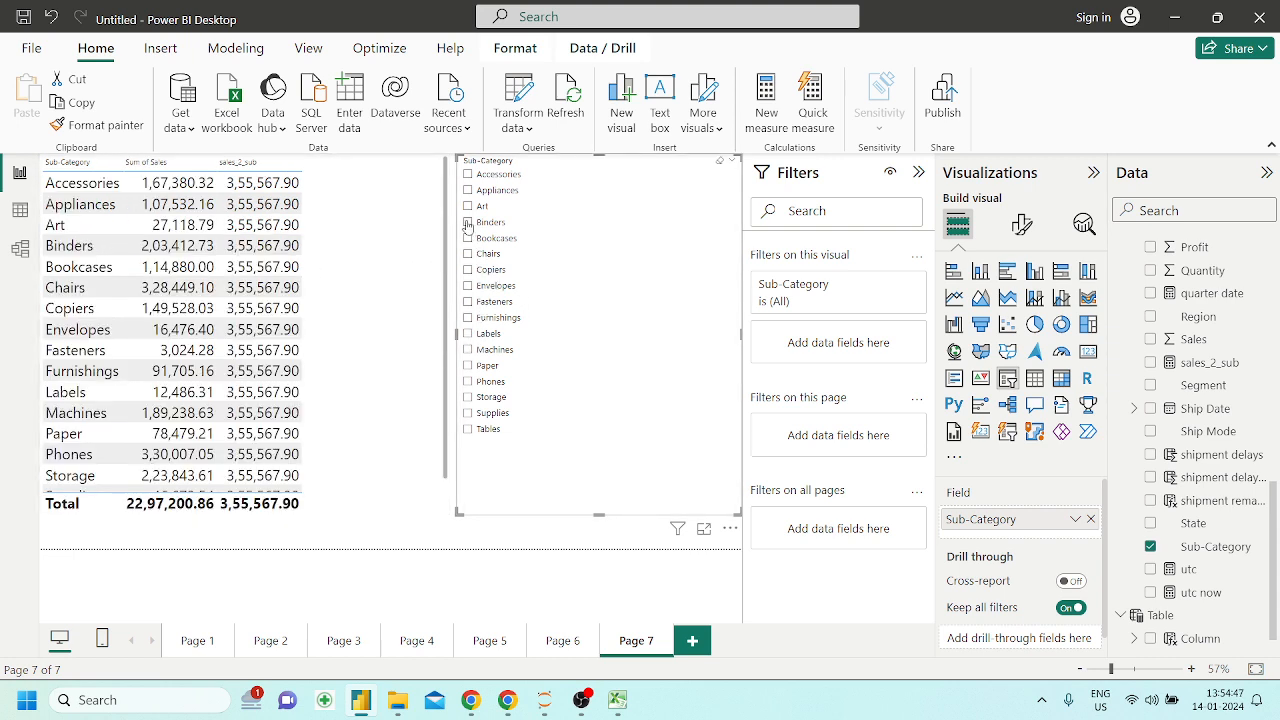
pyautogui.click(468, 190)
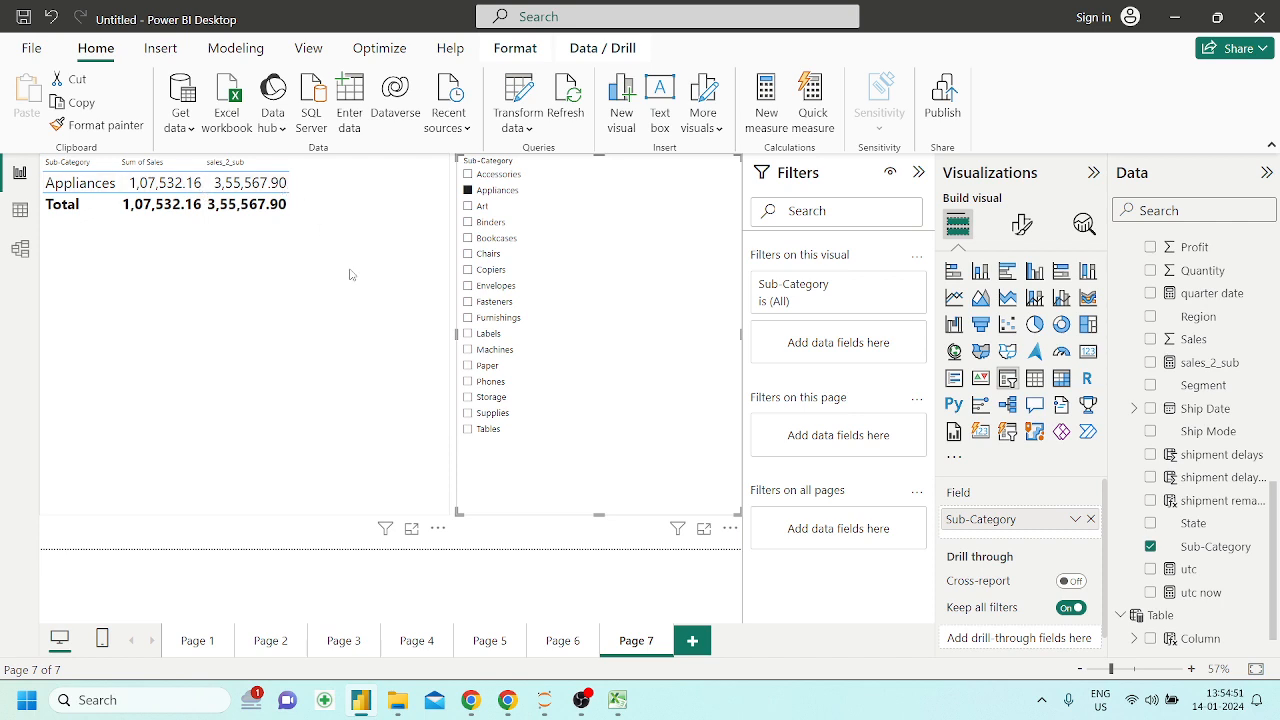
pyautogui.click(351, 313)
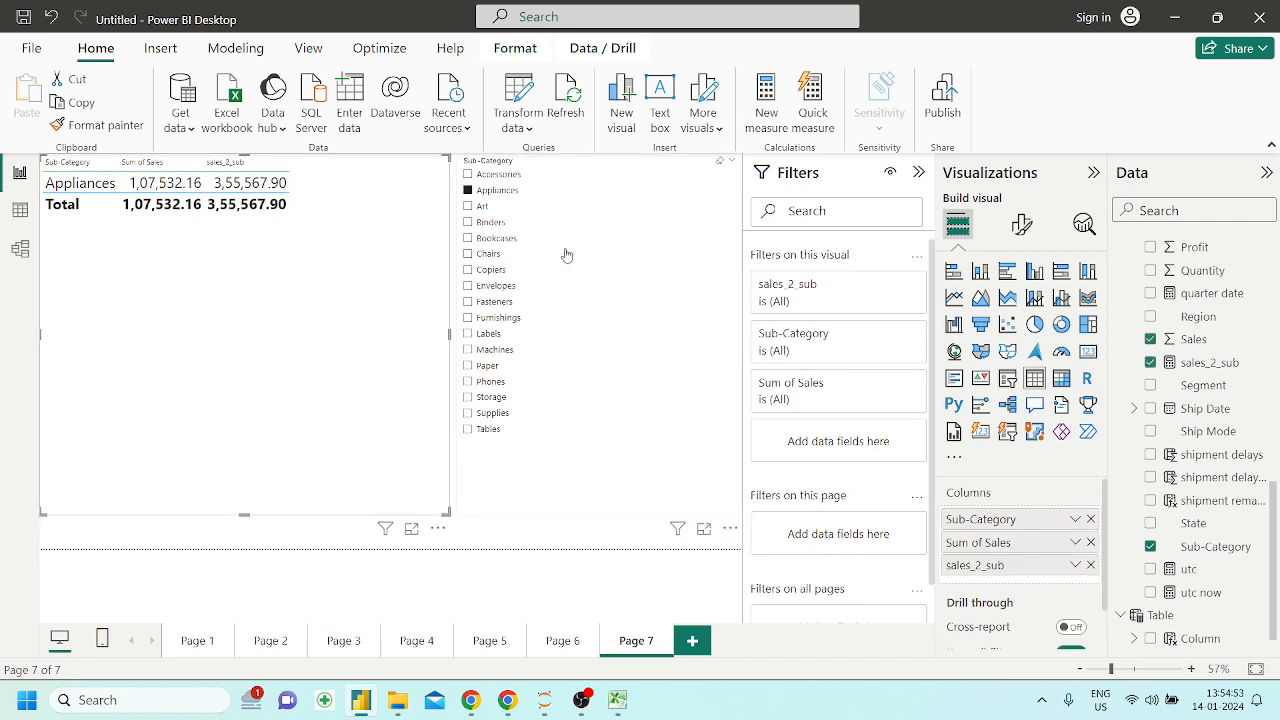
pyautogui.click(484, 552)
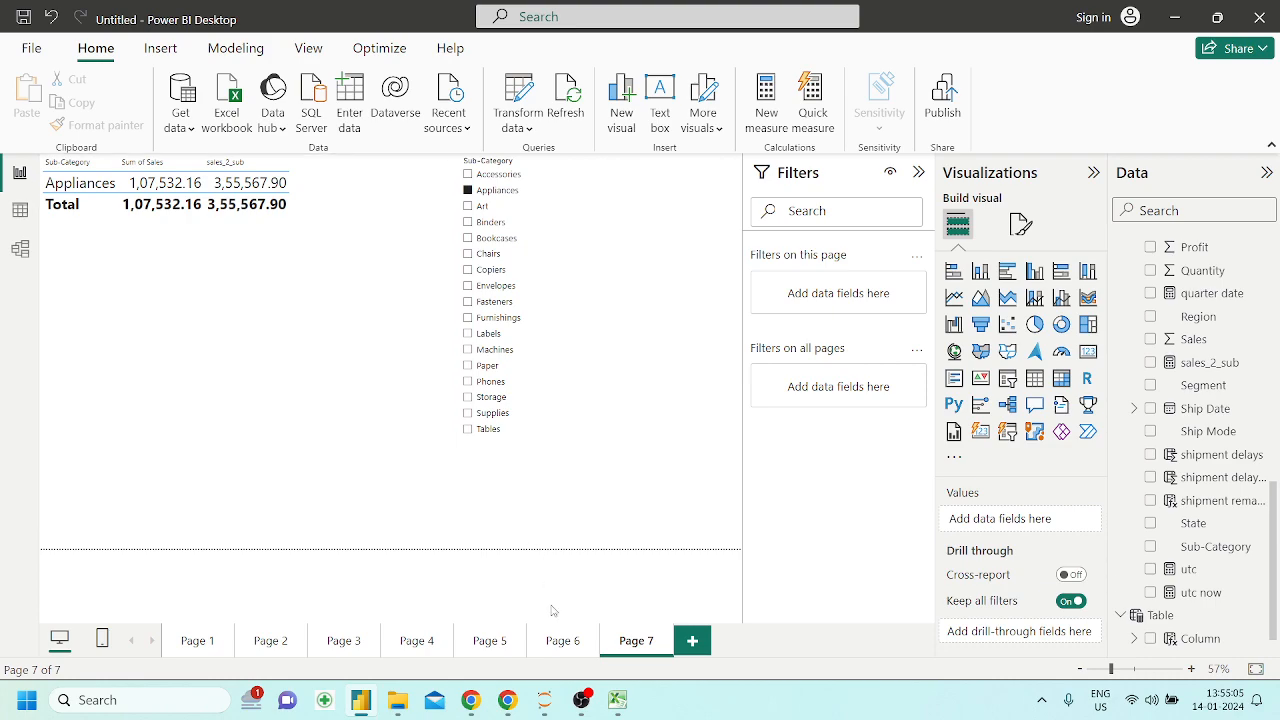
# Switch to the Powerbi_DAX Jupyter notebook in Chrome and save it as the PDF "Powerbi_DAX - Jupyter Notebook" in Downloads
pyautogui.click(525, 708)
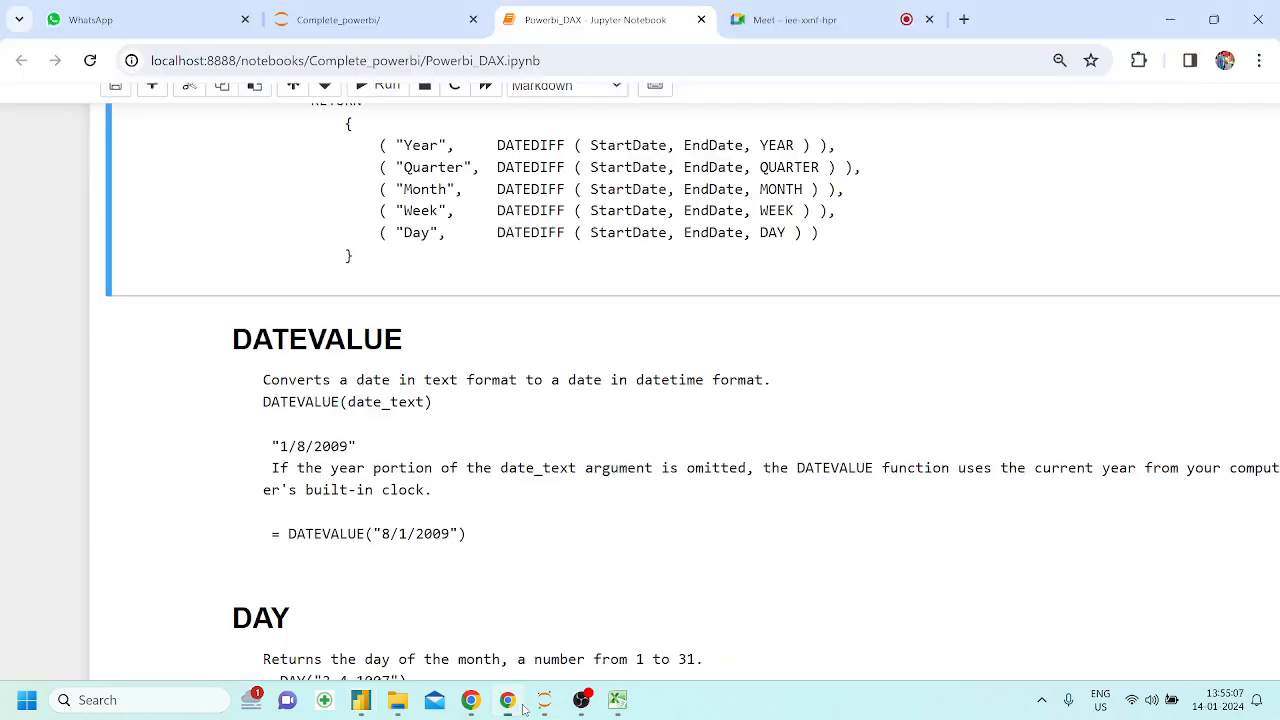
pyautogui.hotkey('ctrl', '-')
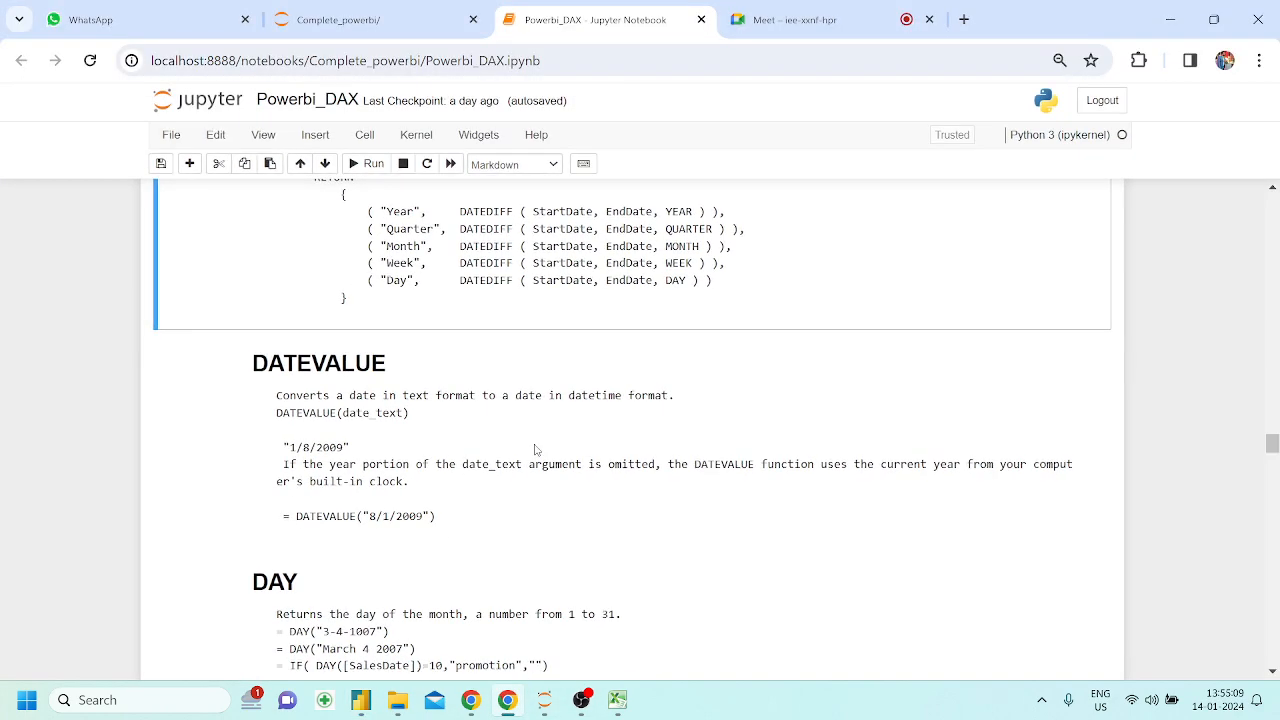
pyautogui.scroll(20, 535, 450)
pyautogui.scroll(10, 535, 450)
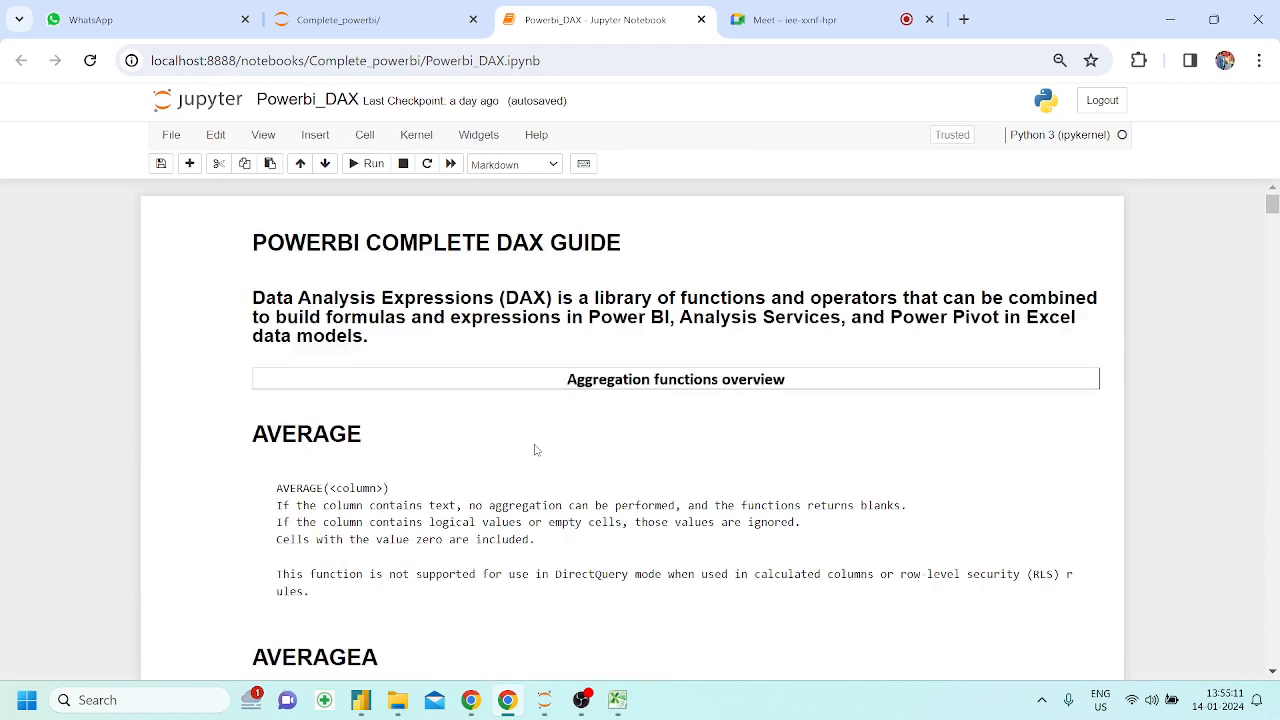
pyautogui.hotkey('ctrl', 'p')
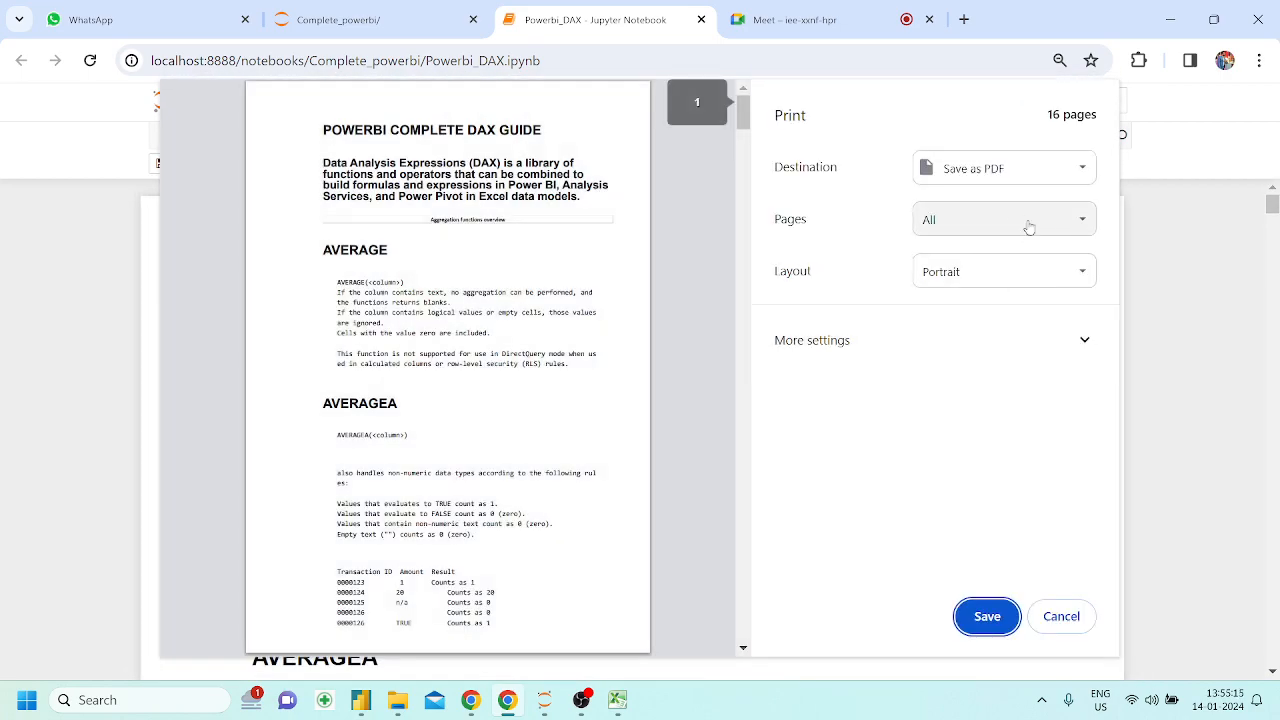
pyautogui.click(979, 617)
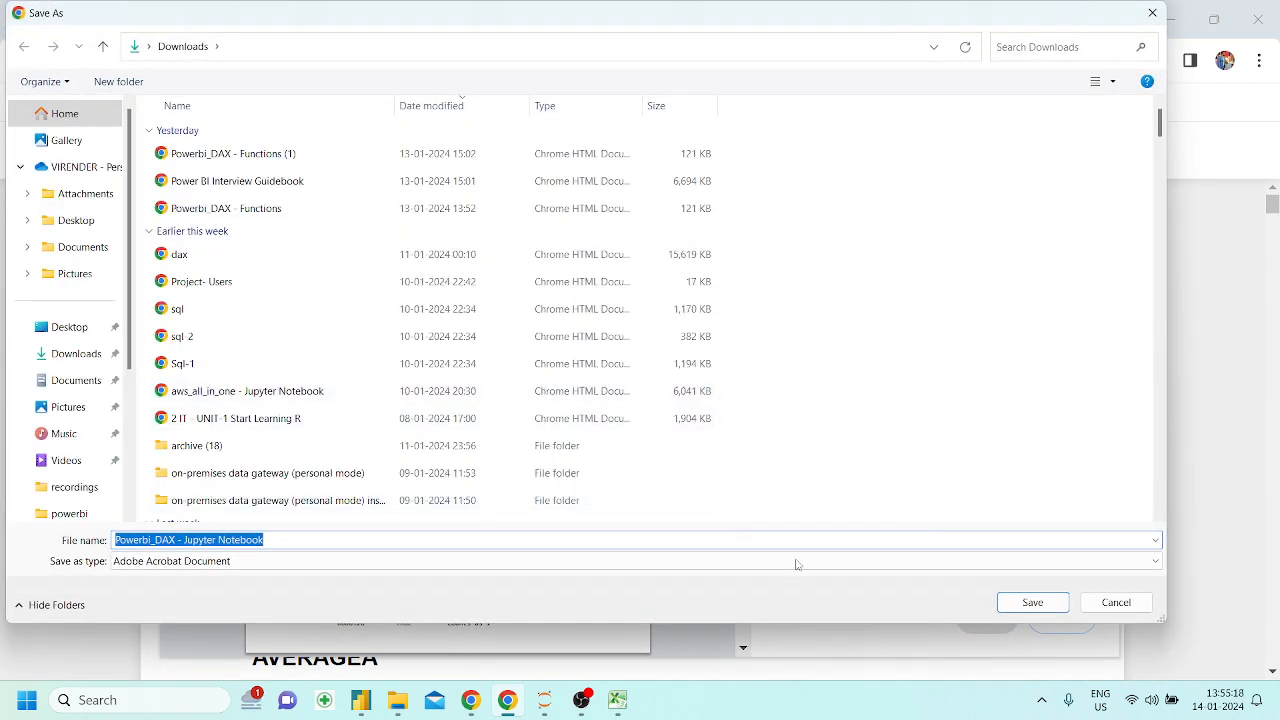
pyautogui.click(1030, 602)
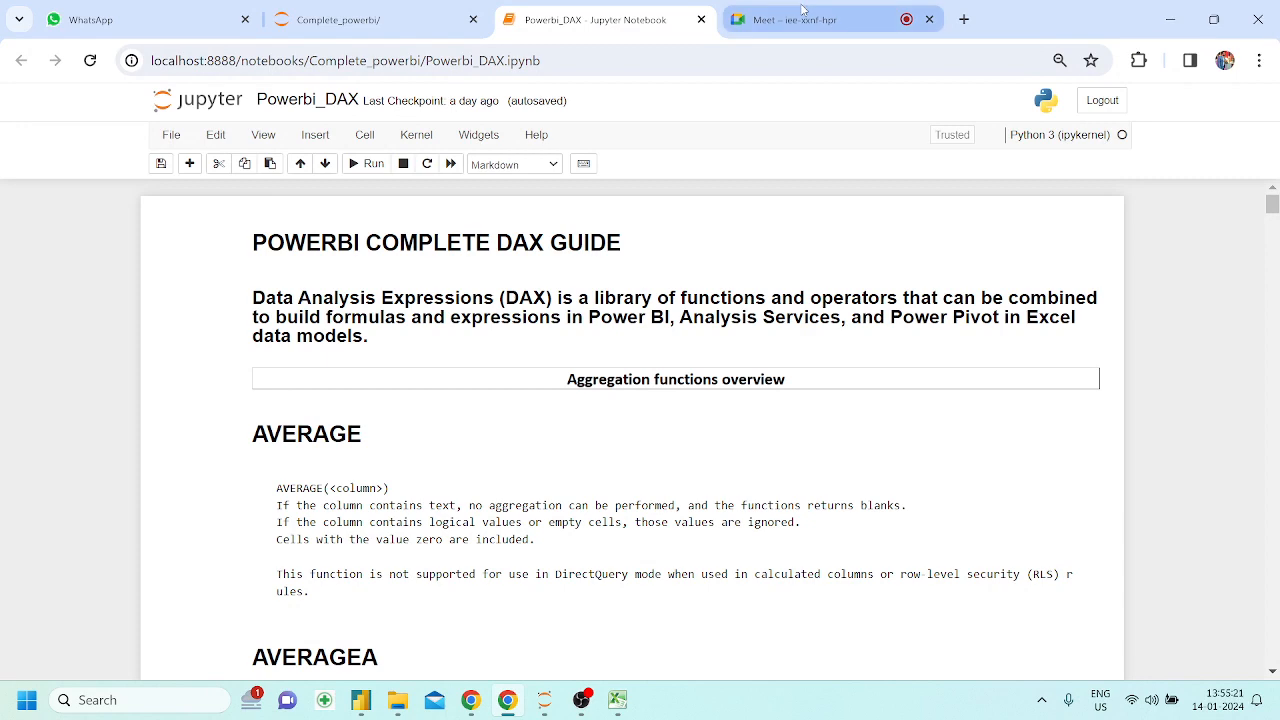
# Switch to the Google Meet call in the browser
pyautogui.click(802, 19)
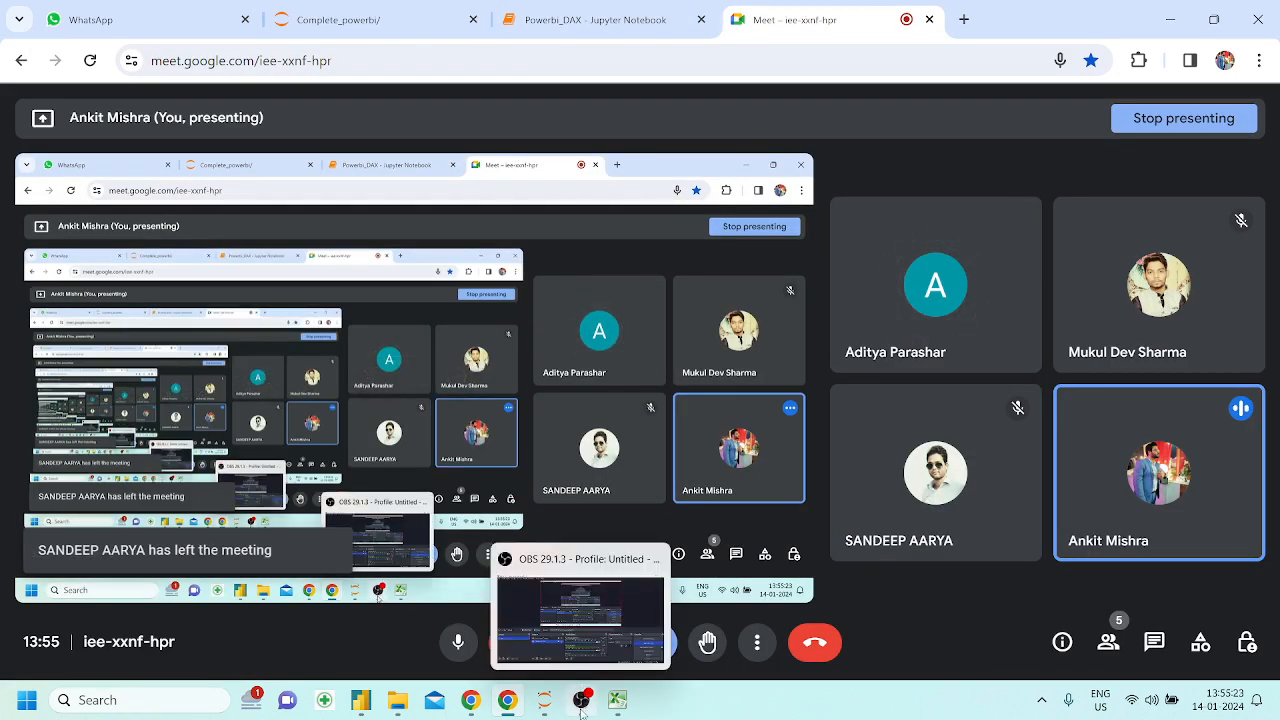